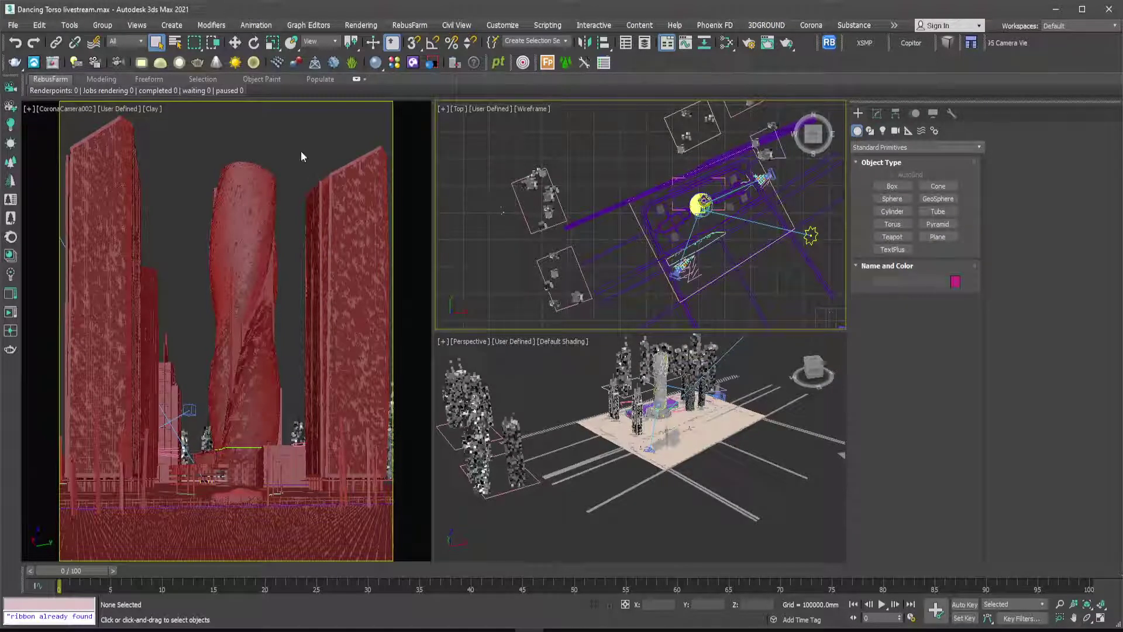
{"action": "left_click", "coordinate": [269, 151]}
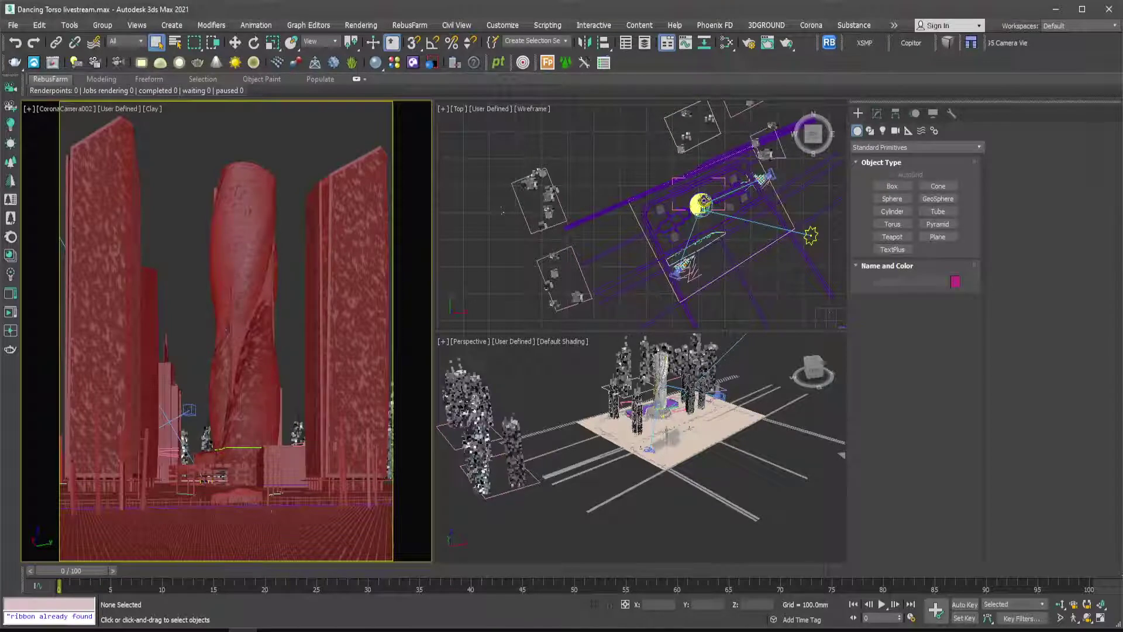
{"action": "left_click", "coordinate": [529, 630]}
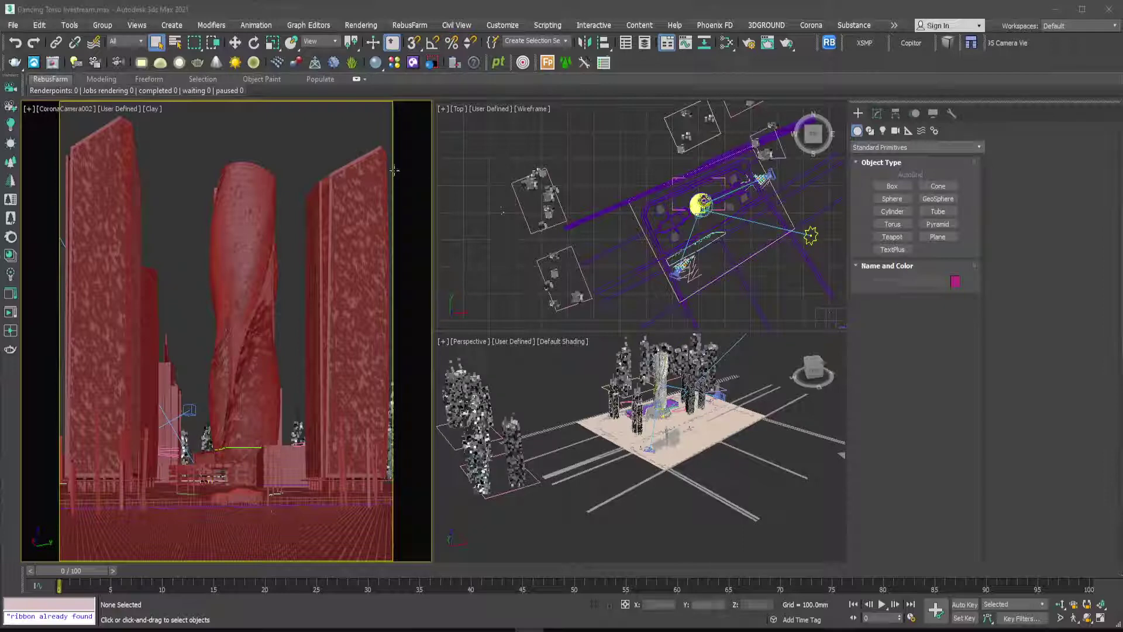
{"action": "left_click", "coordinate": [308, 143]}
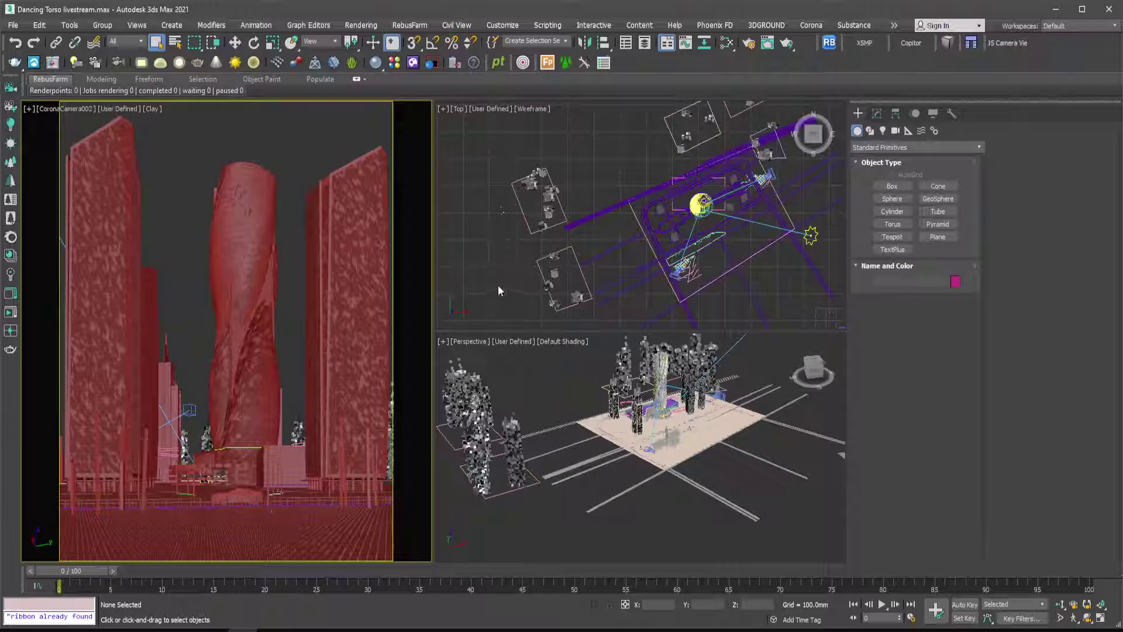
Examine the tower's position among the surrounding roads and buildings in the Top view.
{"action": "scroll", "coordinate": [512, 258], "scroll_direction": "up", "scroll_amount": 5}
{"action": "scroll", "coordinate": [513, 255], "scroll_direction": "down", "scroll_amount": 8}
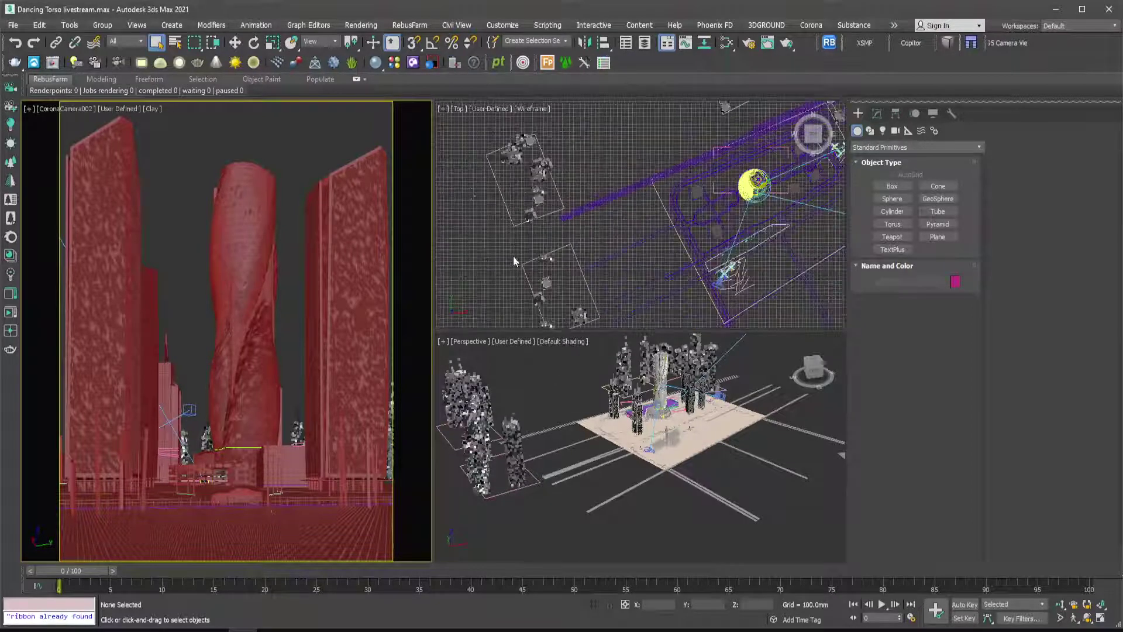
{"action": "scroll", "coordinate": [667, 200], "scroll_direction": "up", "scroll_amount": 5}
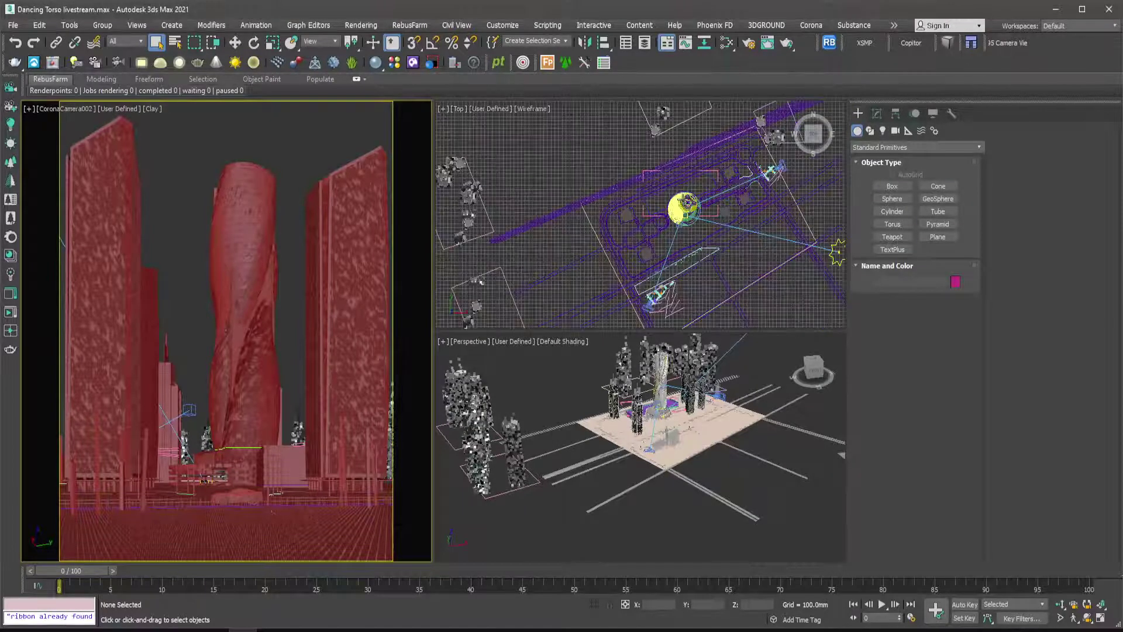
{"action": "scroll", "coordinate": [652, 203], "scroll_direction": "up", "scroll_amount": 2}
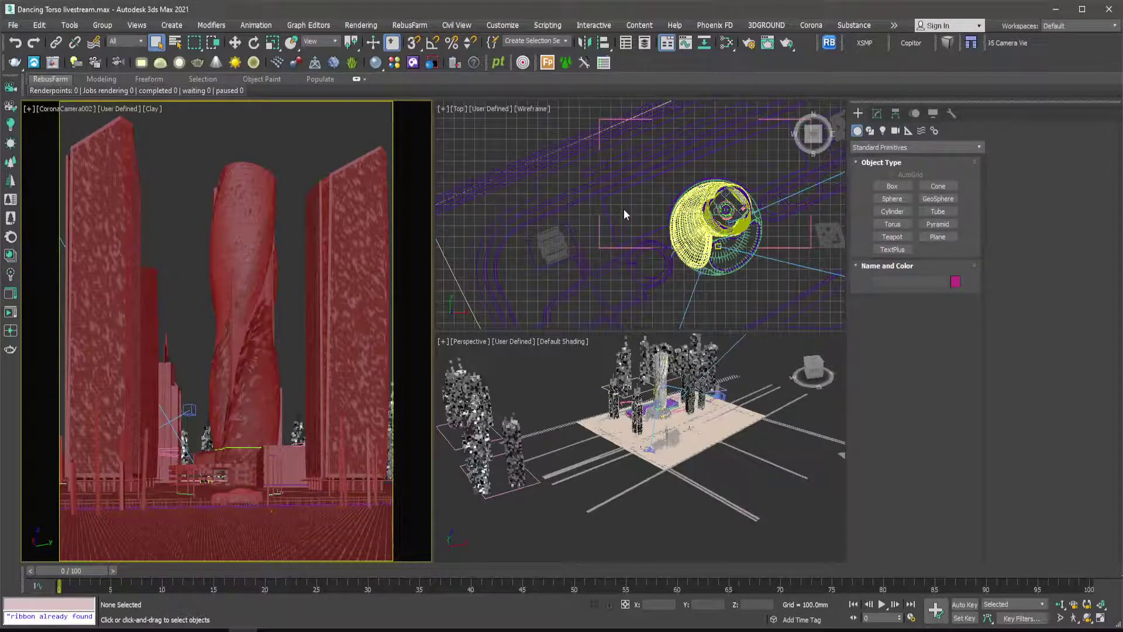
{"action": "scroll", "coordinate": [624, 210], "scroll_direction": "up", "scroll_amount": 2}
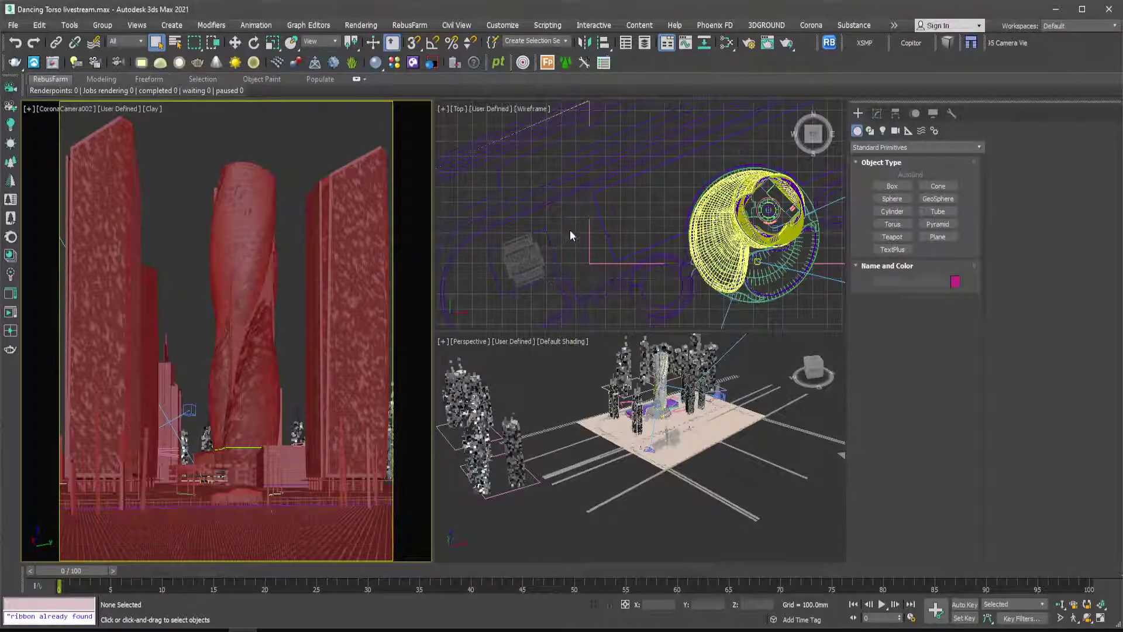
{"action": "scroll", "coordinate": [571, 232], "scroll_direction": "down", "scroll_amount": 4}
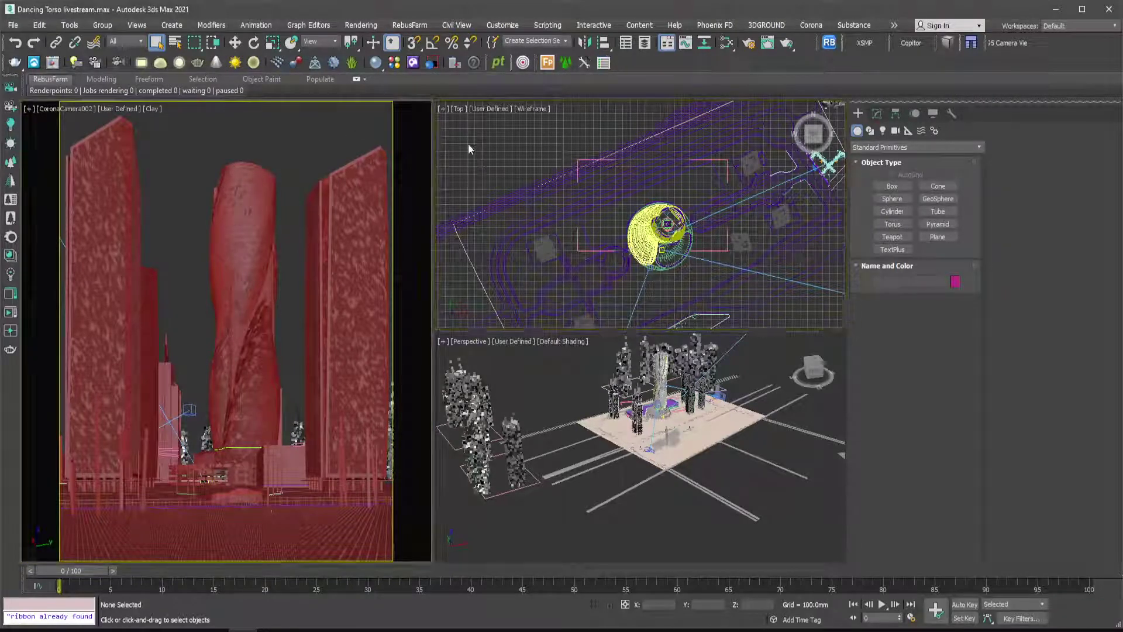
{"action": "left_click", "coordinate": [369, 135]}
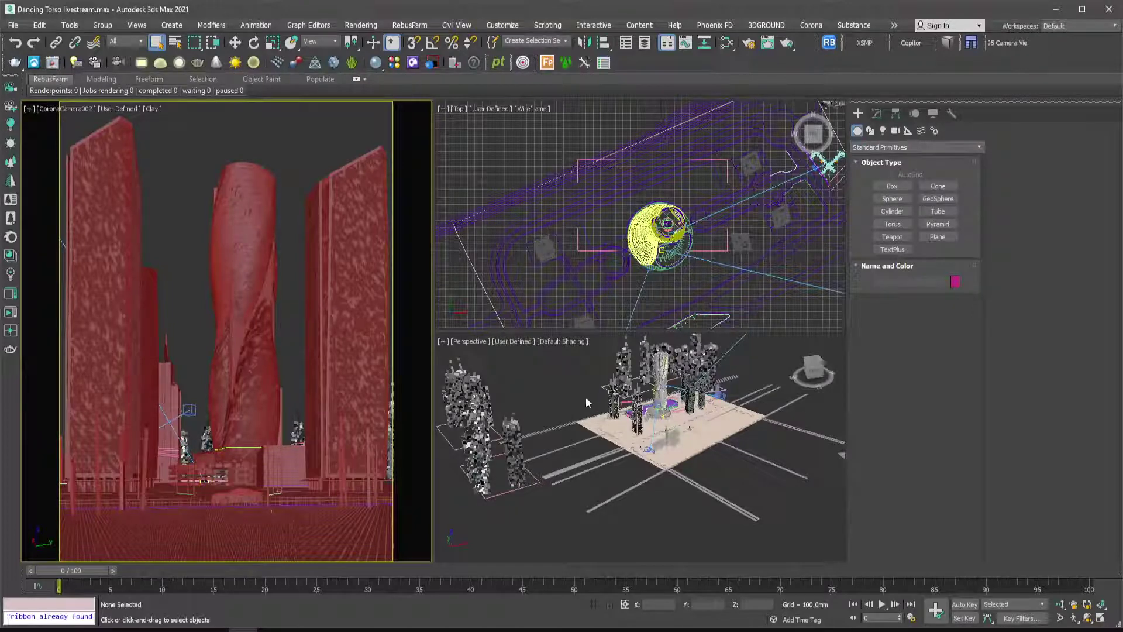
Examine the twisting tower's facade panels and bracing up close in the Perspective view.
{"action": "mouse_move", "coordinate": [562, 427]}
{"action": "middle_mouse_down"}
{"action": "mouse_move", "coordinate": [544, 451]}
{"action": "mouse_move", "coordinate": [563, 408]}
{"action": "middle_mouse_up"}
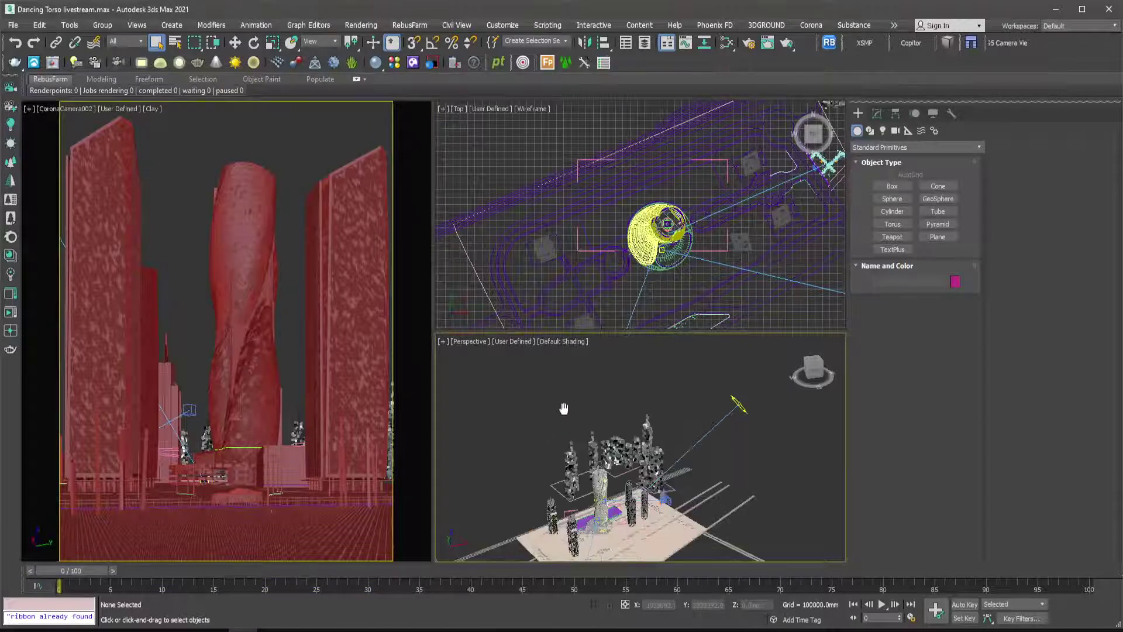
{"action": "scroll", "coordinate": [564, 408], "scroll_direction": "up", "scroll_amount": 5}
{"action": "left_click", "coordinate": [657, 376]}
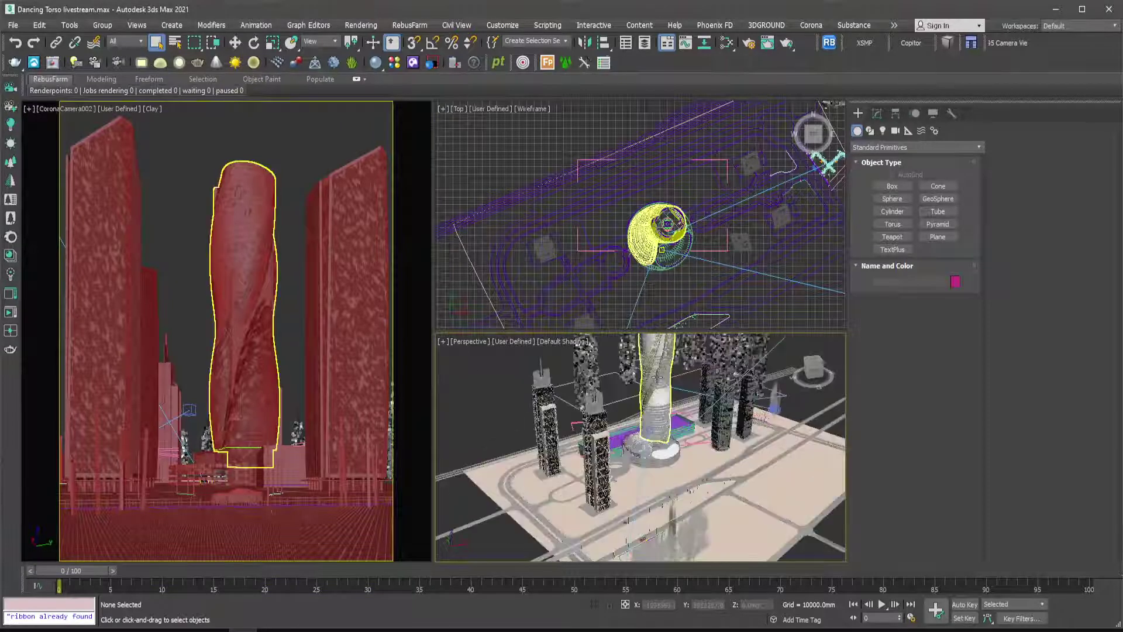
{"action": "middle_click_drag", "start_coordinate": [657, 376], "coordinate": [632, 408], "text": "alt"}
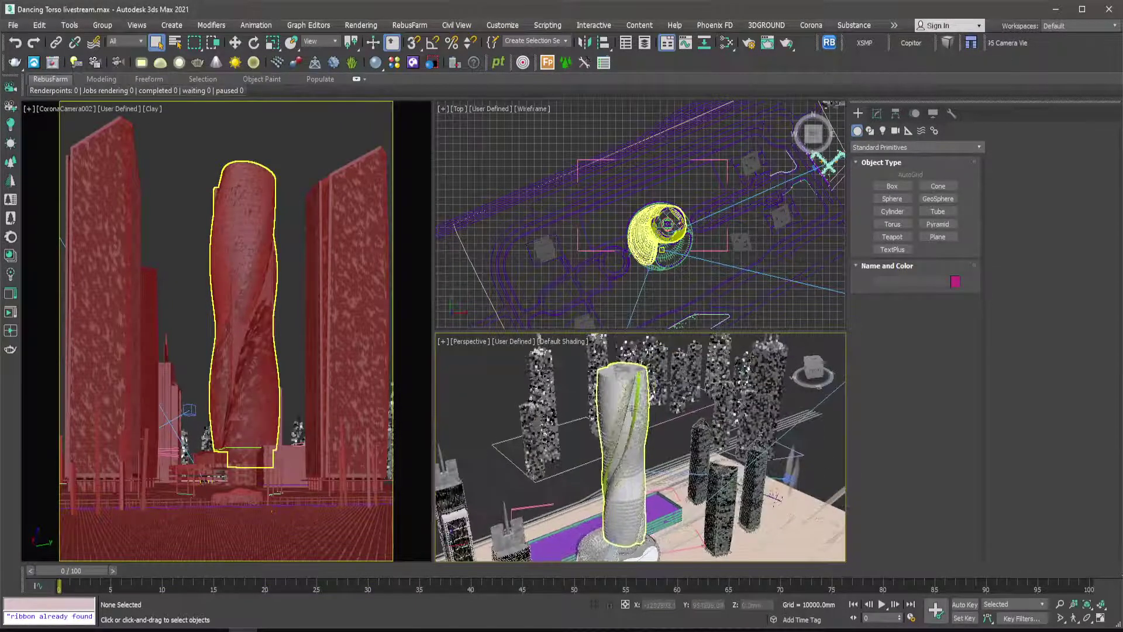
{"action": "scroll", "coordinate": [630, 386], "scroll_direction": "up", "scroll_amount": 2}
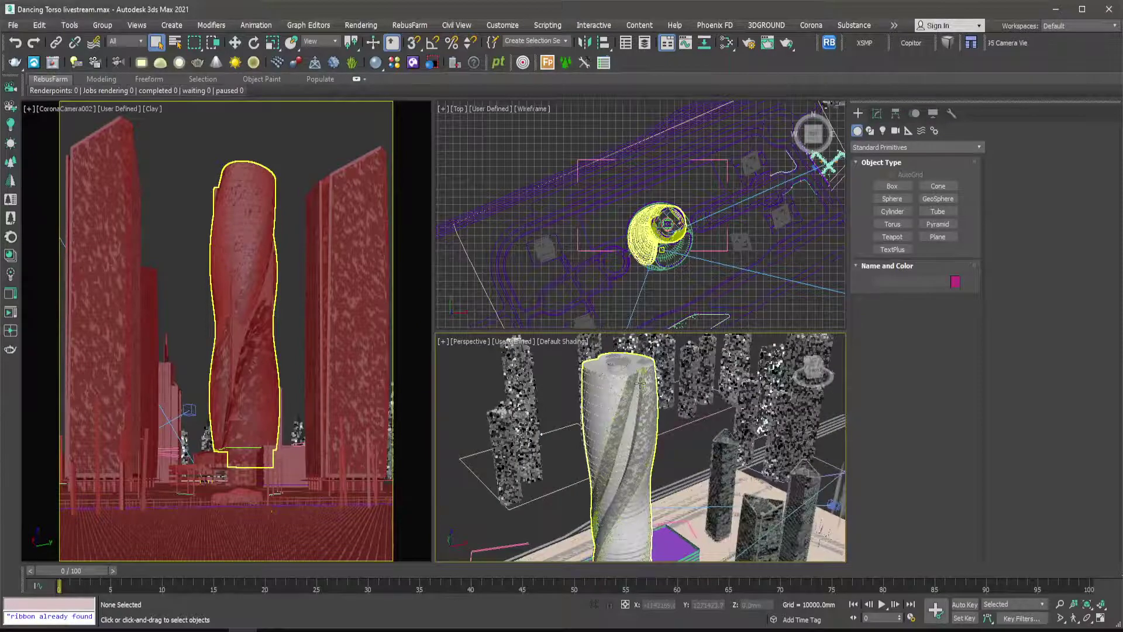
{"action": "scroll", "coordinate": [640, 381], "scroll_direction": "up", "scroll_amount": 3}
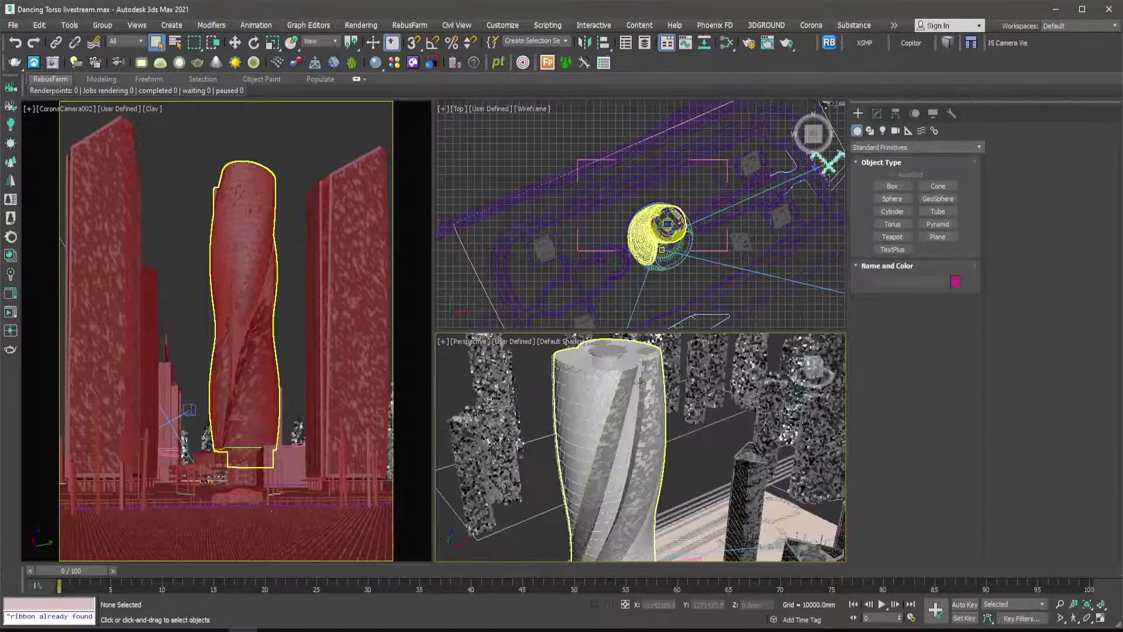
{"action": "scroll", "coordinate": [637, 400], "scroll_direction": "up", "scroll_amount": 2}
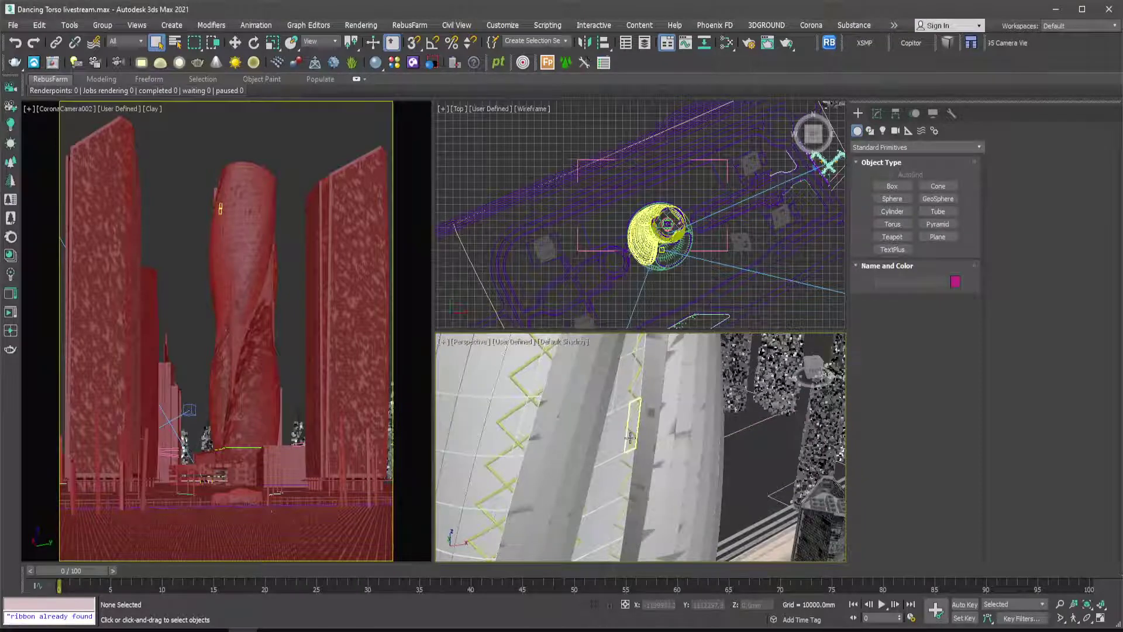
{"action": "scroll", "coordinate": [631, 437], "scroll_direction": "up", "scroll_amount": 2}
{"action": "scroll", "coordinate": [635, 443], "scroll_direction": "down", "scroll_amount": 3}
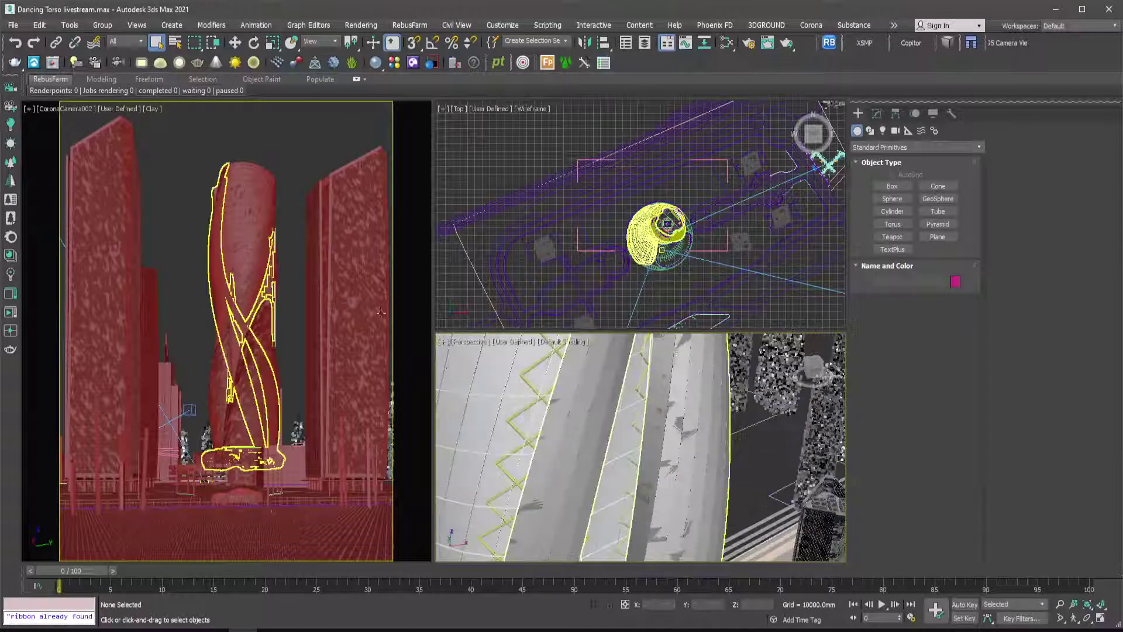
Open the Corona frame buffer and move it clear of the camera and Top views.
{"action": "left_click", "coordinate": [12, 295]}
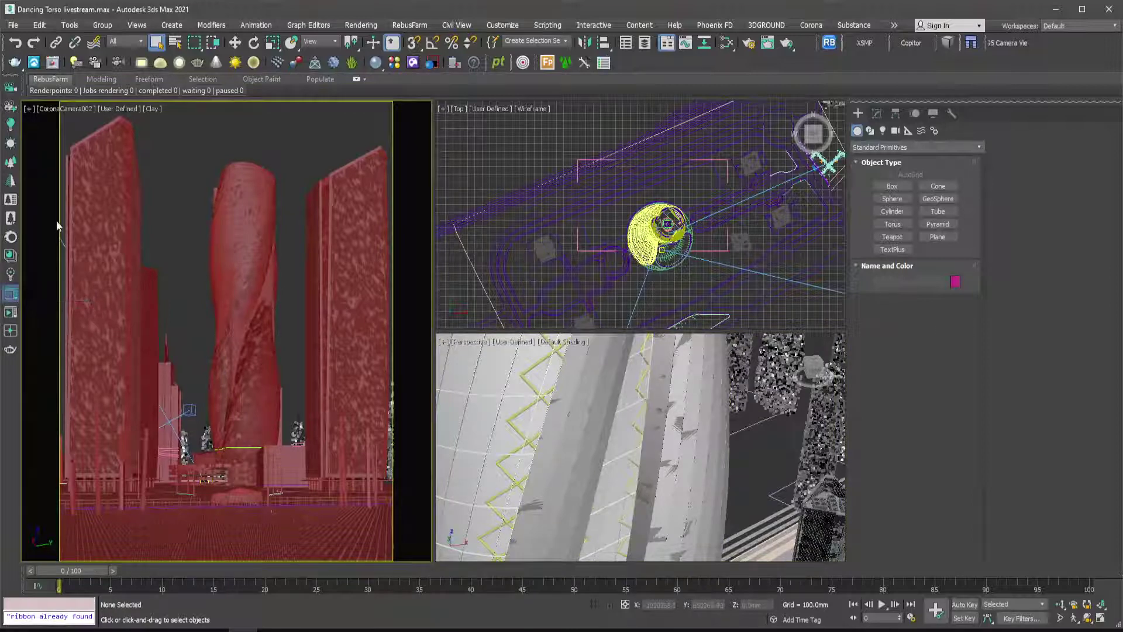
{"action": "left_click_drag", "start_coordinate": [354, 88], "coordinate": [672, 61]}
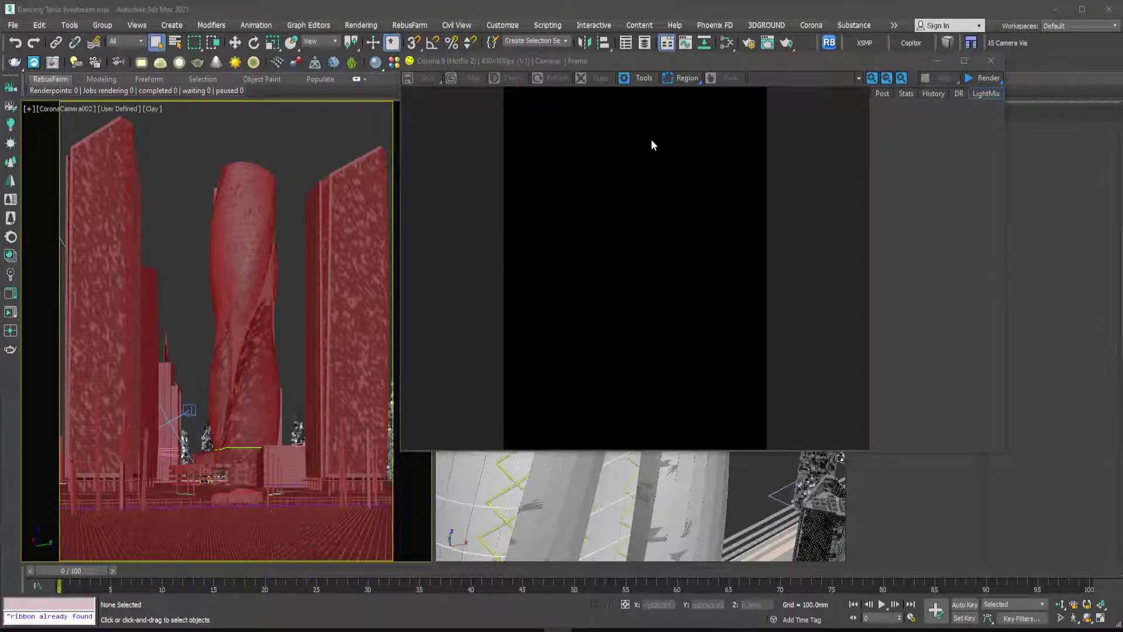
{"action": "left_click_drag", "start_coordinate": [613, 66], "coordinate": [781, 259]}
Select everything at the twisting tower's location in the Top view, and remove the site's roads and ground from the selection.
{"action": "scroll", "coordinate": [540, 144], "scroll_direction": "down", "scroll_amount": 6}
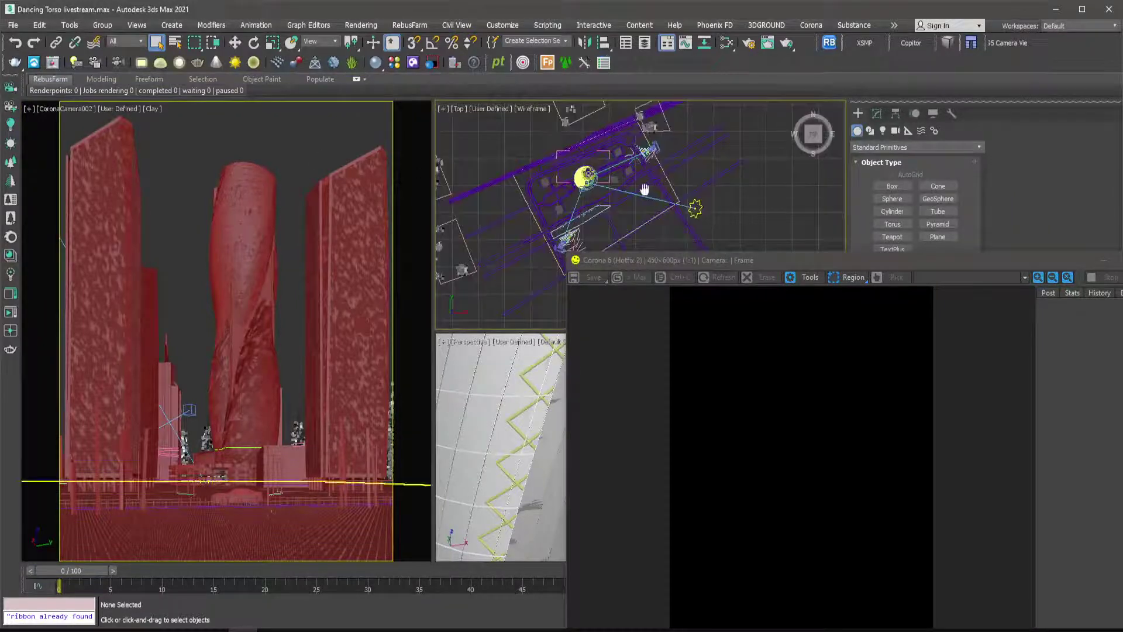
{"action": "middle_click_drag", "start_coordinate": [647, 191], "coordinate": [623, 185]}
{"action": "left_click", "coordinate": [562, 172]}
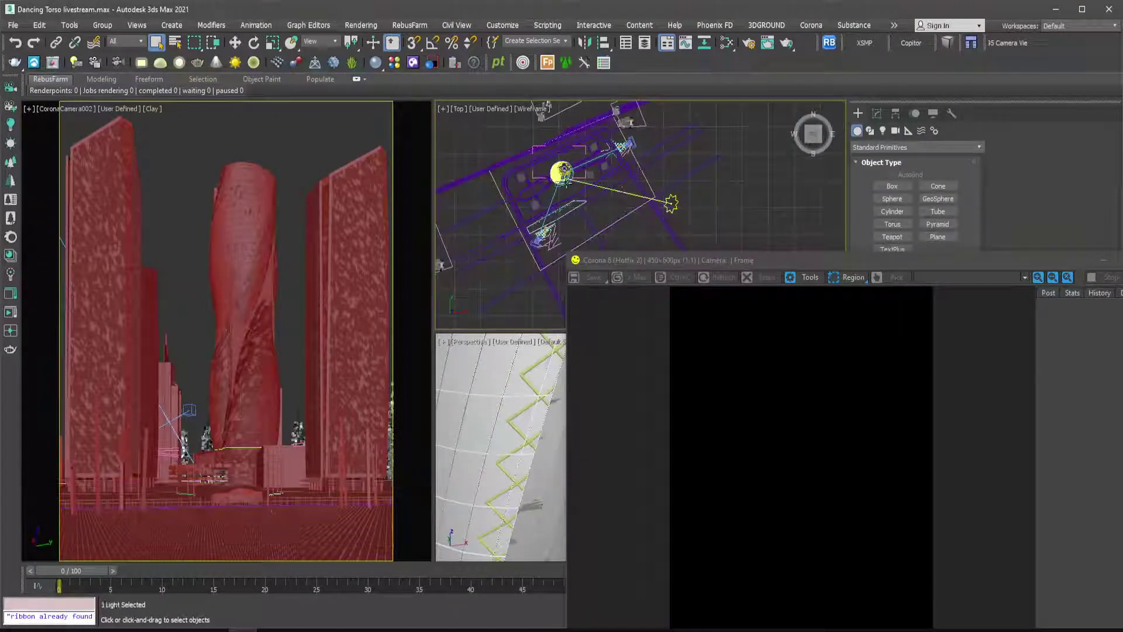
{"action": "scroll", "coordinate": [564, 171], "scroll_direction": "up", "scroll_amount": 3}
{"action": "scroll", "coordinate": [564, 170], "scroll_direction": "up", "scroll_amount": 2}
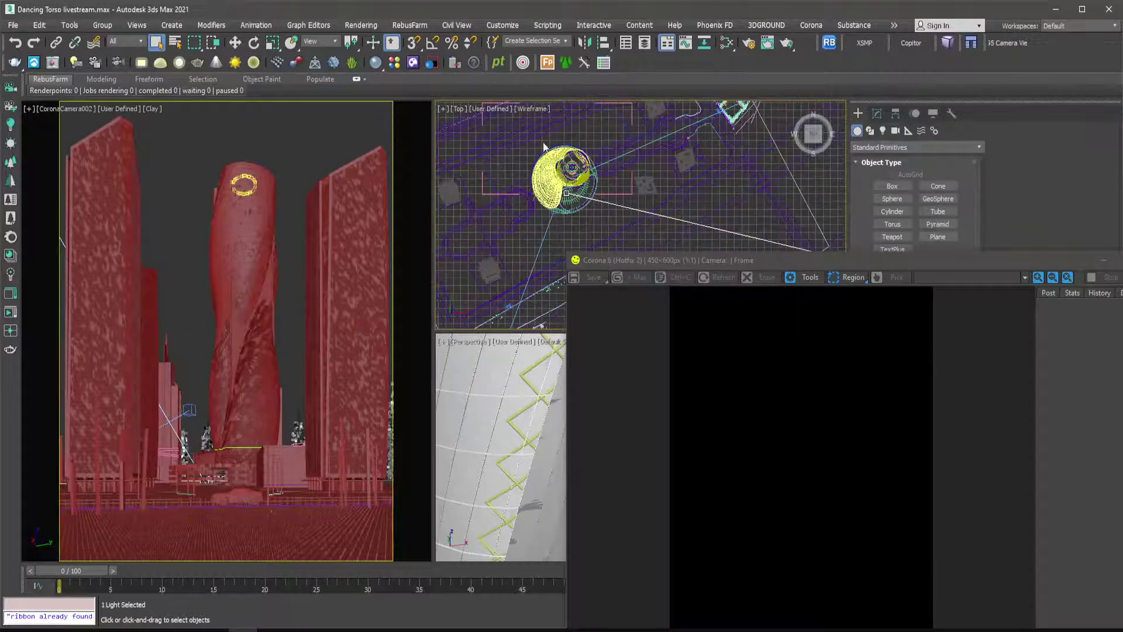
{"action": "left_click_drag", "start_coordinate": [609, 132], "coordinate": [531, 226]}
{"action": "key", "text": "ctrl+a"}
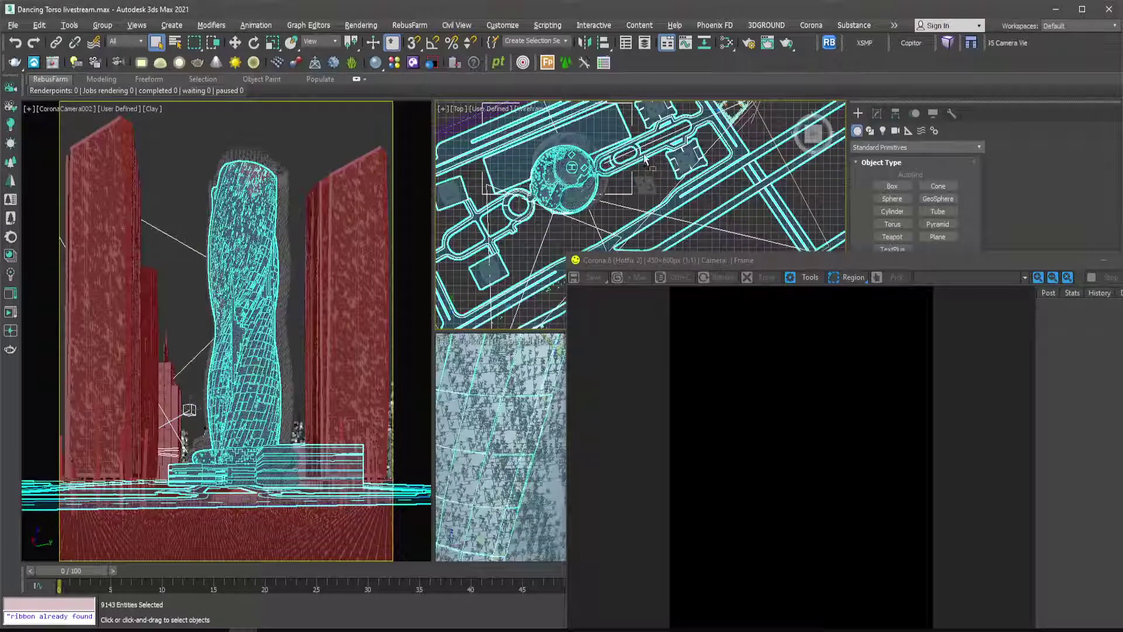
{"action": "left_click", "coordinate": [612, 128], "text": "alt"}
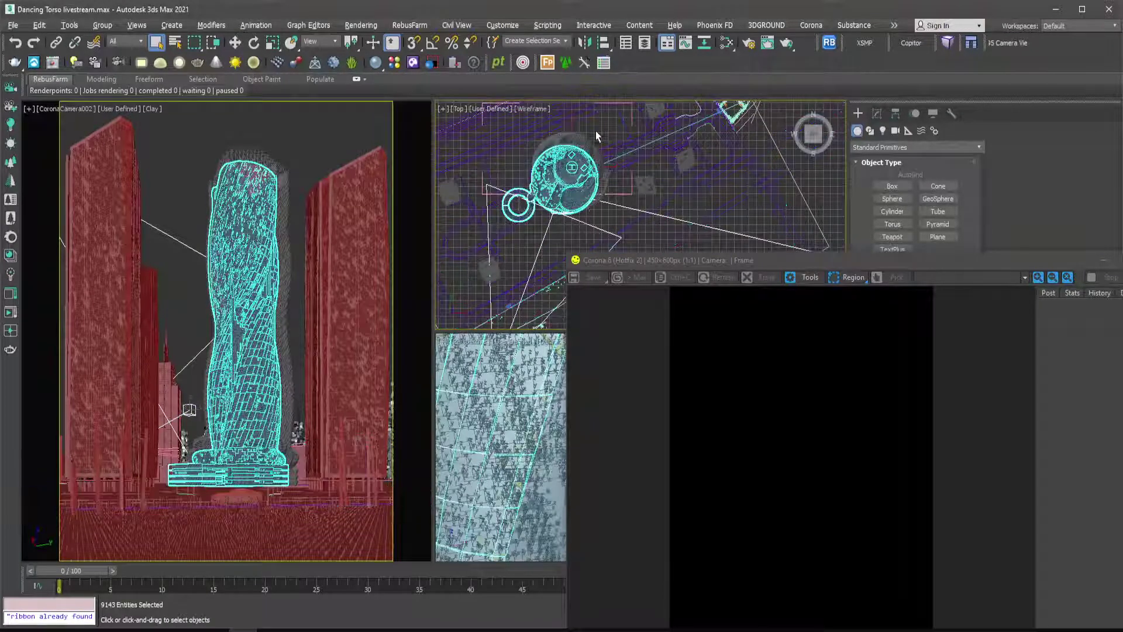
Isolate the selected tower from the rest of the scene and clear the selection.
{"action": "scroll", "coordinate": [596, 132], "scroll_direction": "down", "scroll_amount": 2}
{"action": "scroll", "coordinate": [572, 119], "scroll_direction": "down", "scroll_amount": 2}
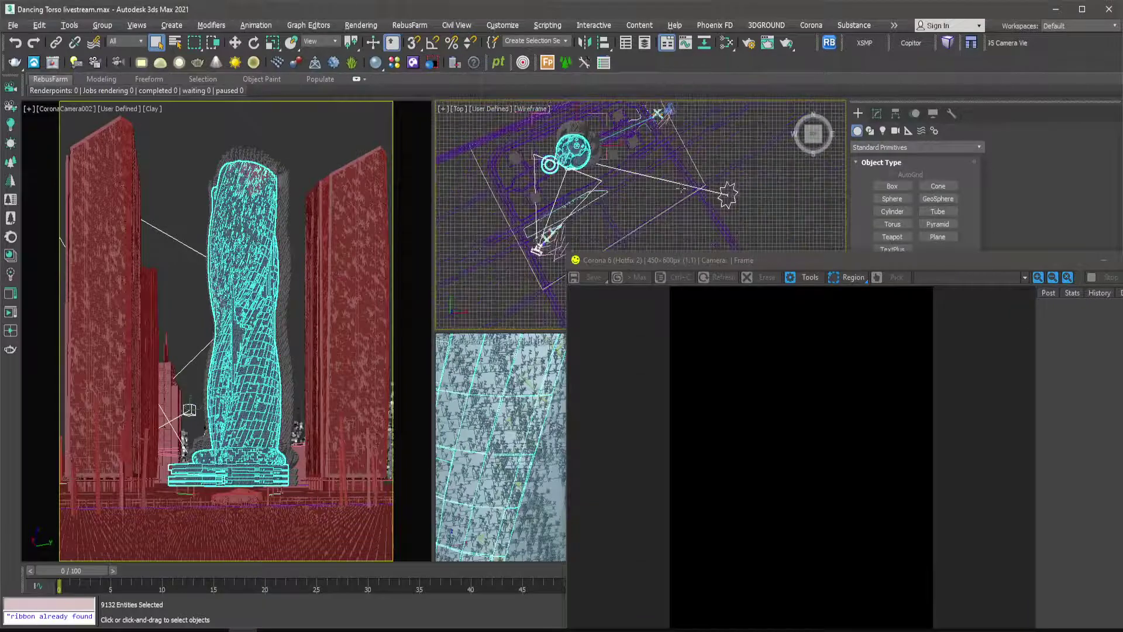
{"action": "scroll", "coordinate": [665, 186], "scroll_direction": "up", "scroll_amount": 2}
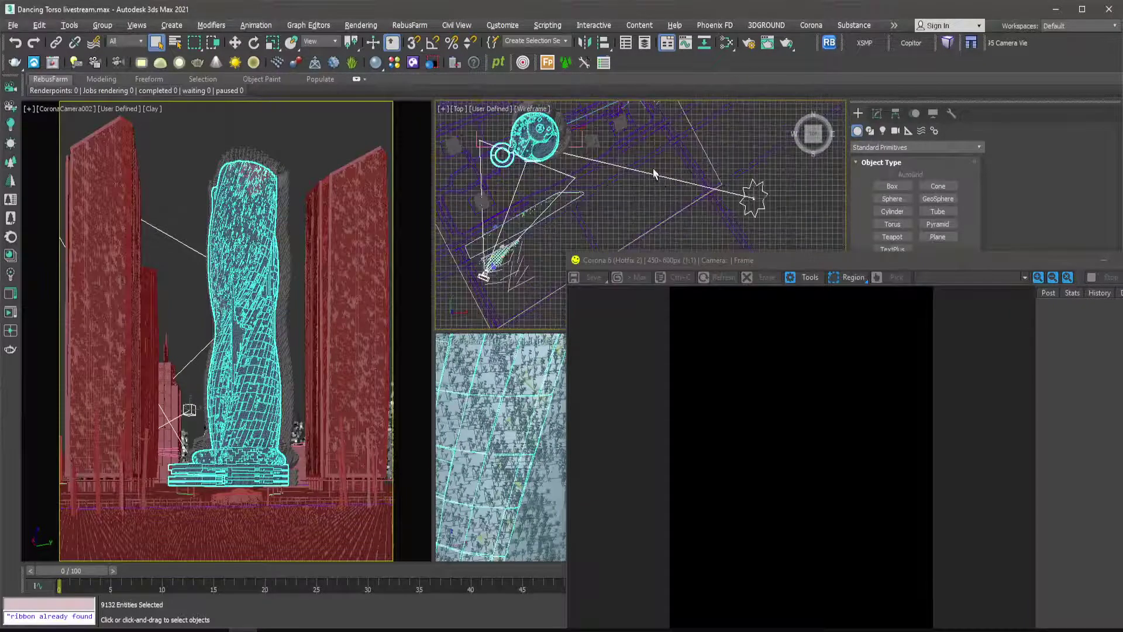
{"action": "right_click", "coordinate": [539, 142]}
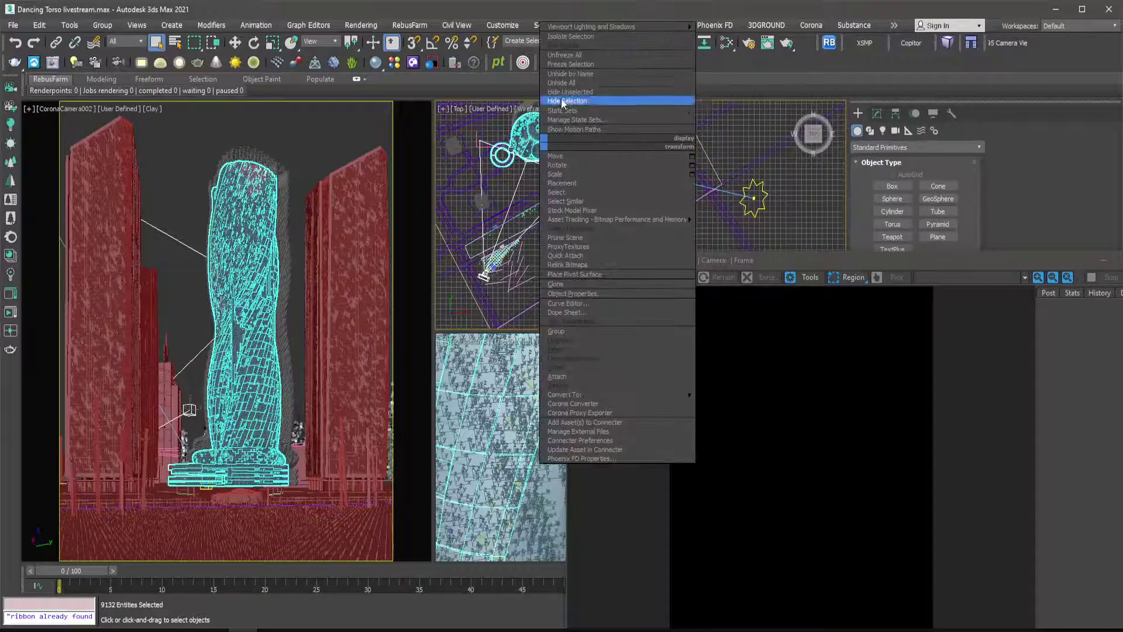
{"action": "left_click", "coordinate": [567, 37]}
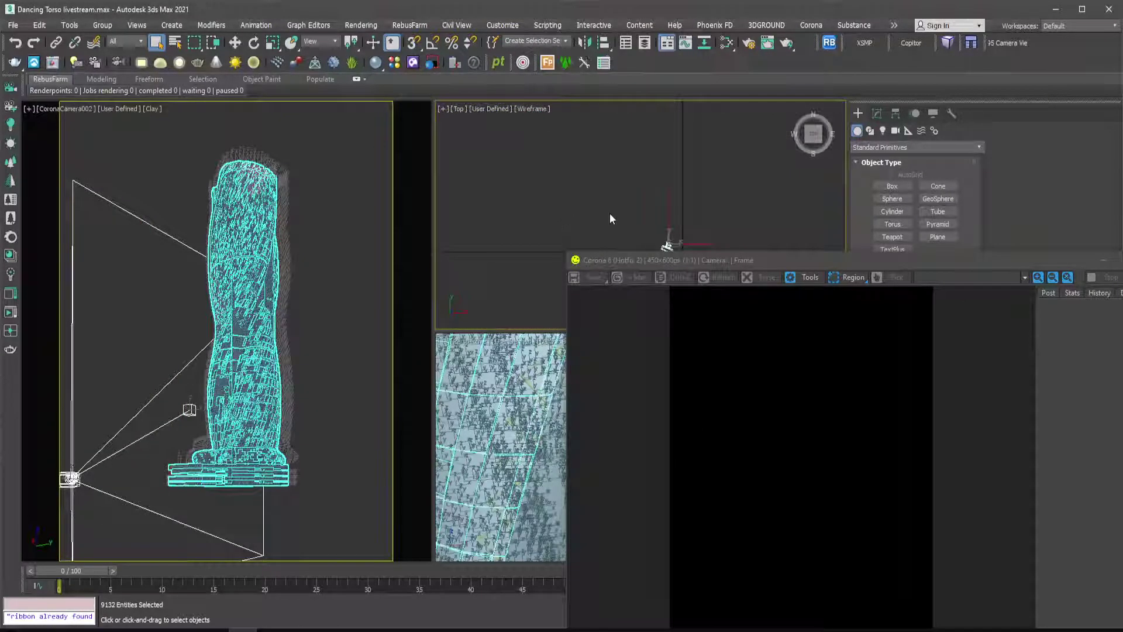
{"action": "key", "text": "ctrl+d"}
Minimize the Corona frame buffer to uncover the viewports, and make the CoronaCamera002 view active.
{"action": "left_click_drag", "start_coordinate": [671, 260], "coordinate": [821, 318]}
{"action": "scroll", "coordinate": [671, 245], "scroll_direction": "up", "scroll_amount": 4}
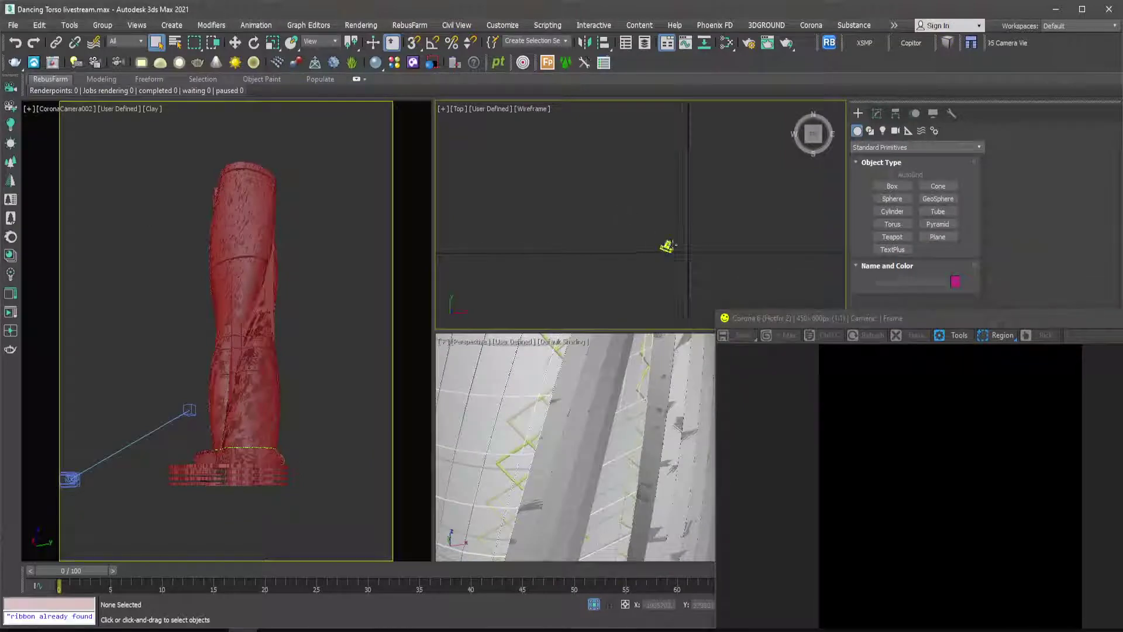
{"action": "scroll", "coordinate": [669, 241], "scroll_direction": "up", "scroll_amount": 6}
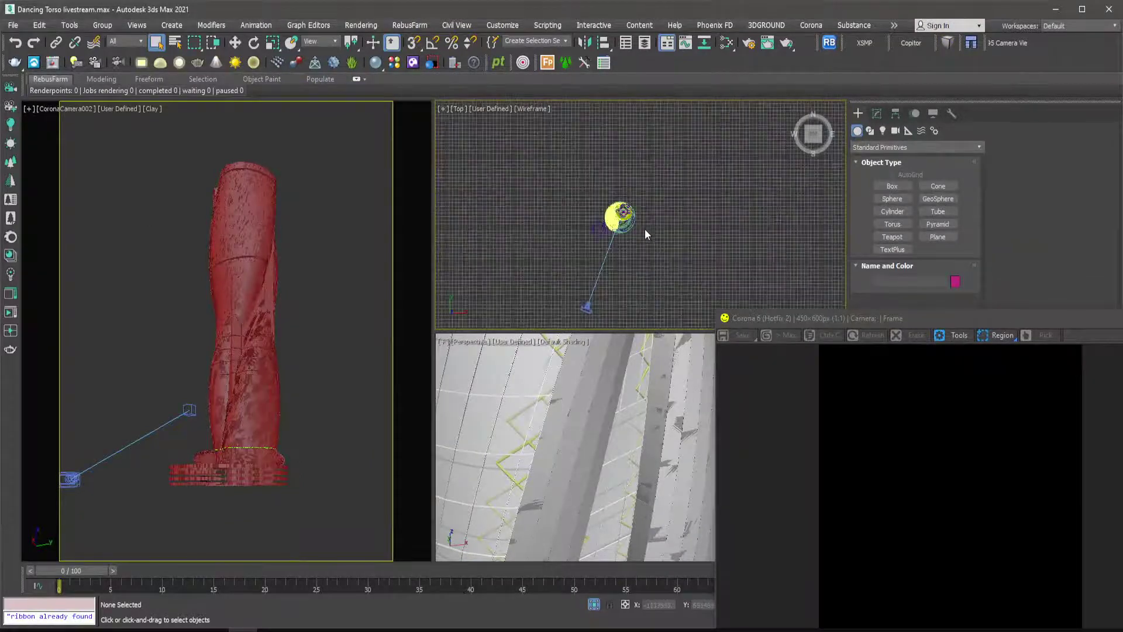
{"action": "scroll", "coordinate": [611, 211], "scroll_direction": "up", "scroll_amount": 2}
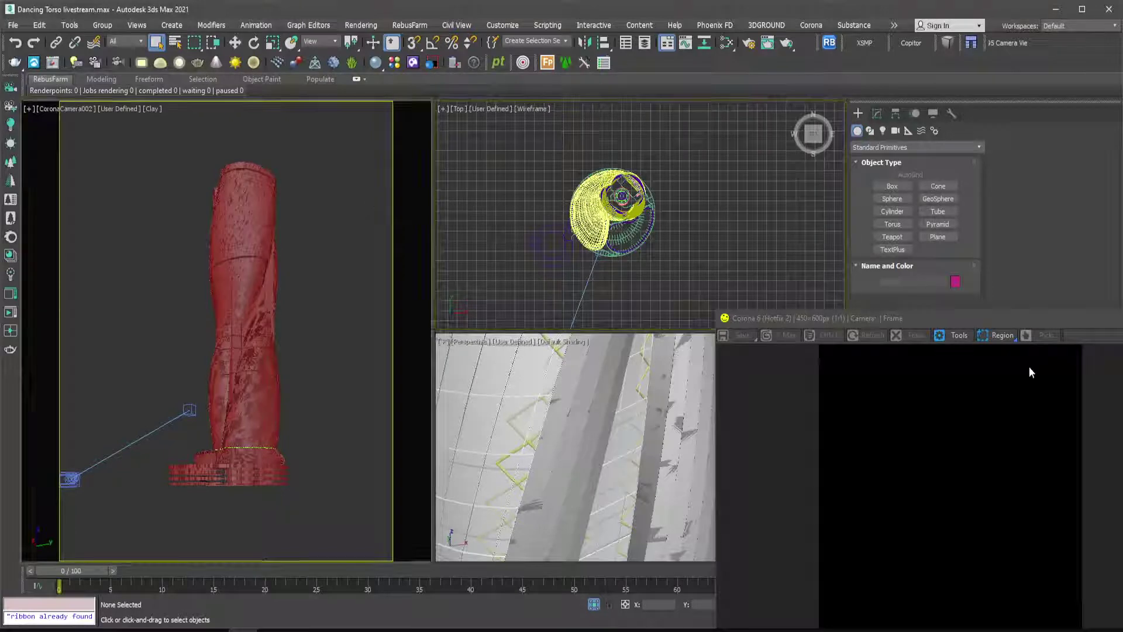
{"action": "left_click_drag", "start_coordinate": [986, 323], "coordinate": [644, 122]}
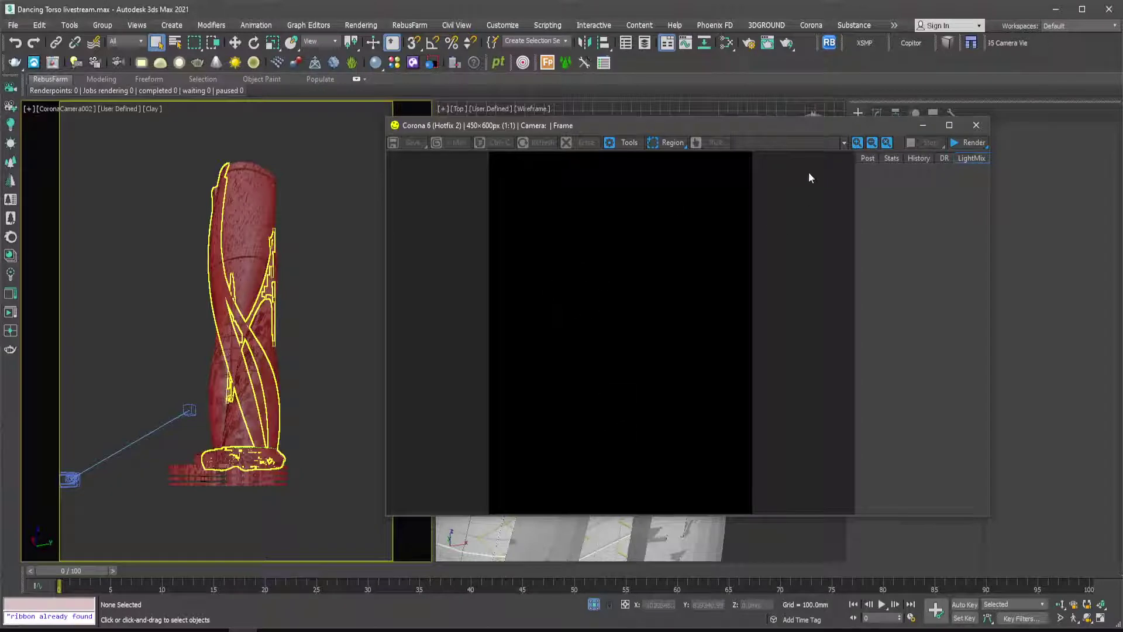
{"action": "left_click_drag", "start_coordinate": [774, 123], "coordinate": [554, 125]}
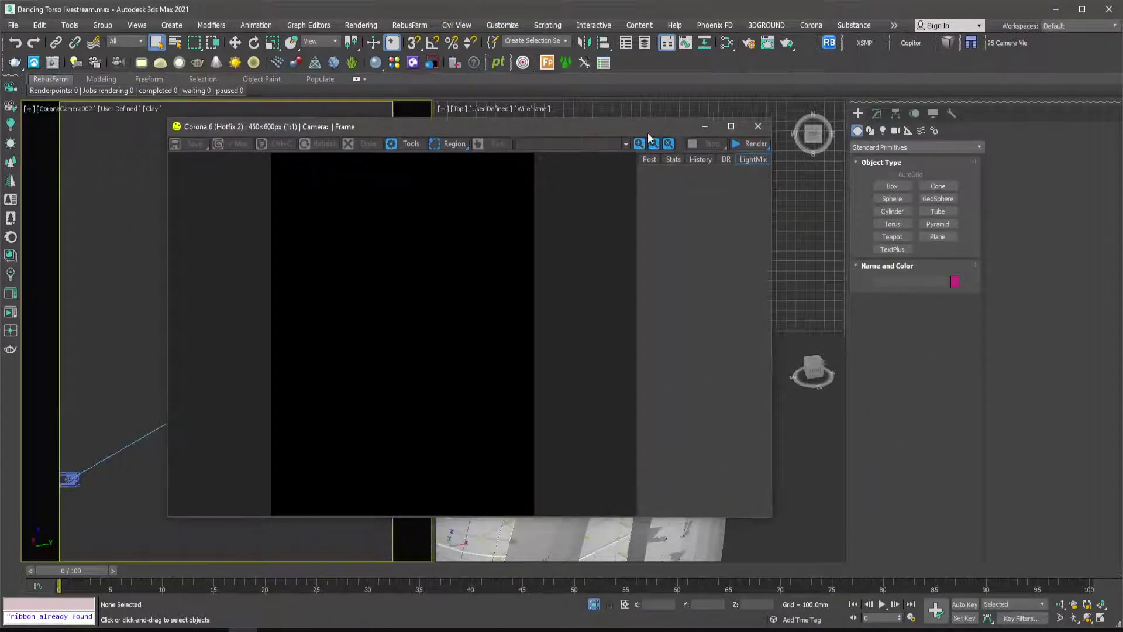
{"action": "left_click", "coordinate": [709, 127]}
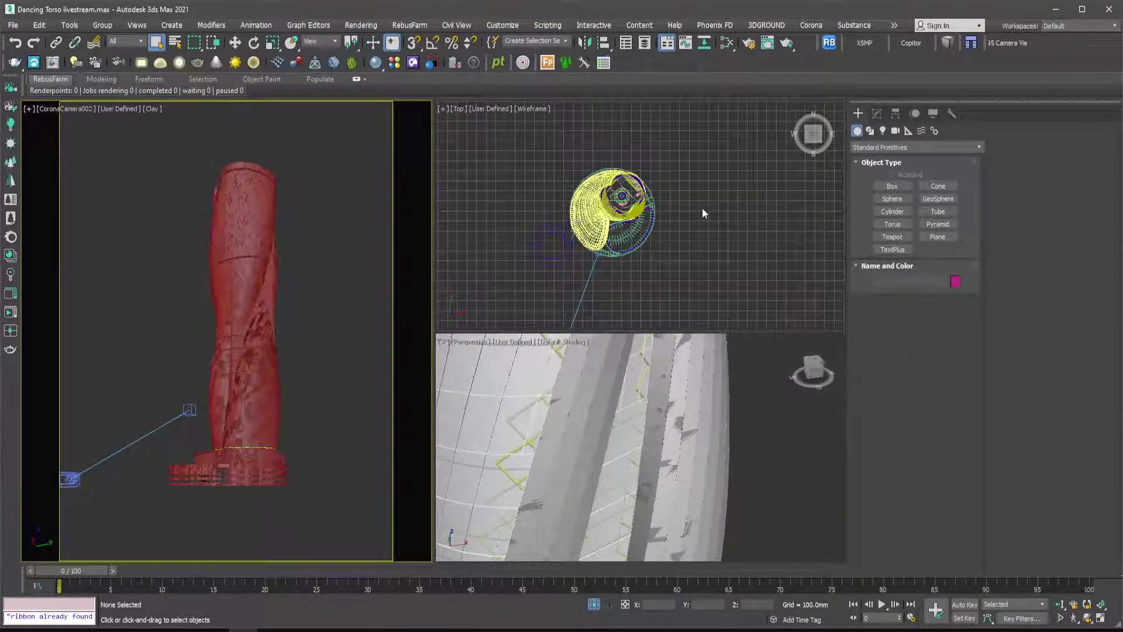
{"action": "left_click", "coordinate": [685, 237]}
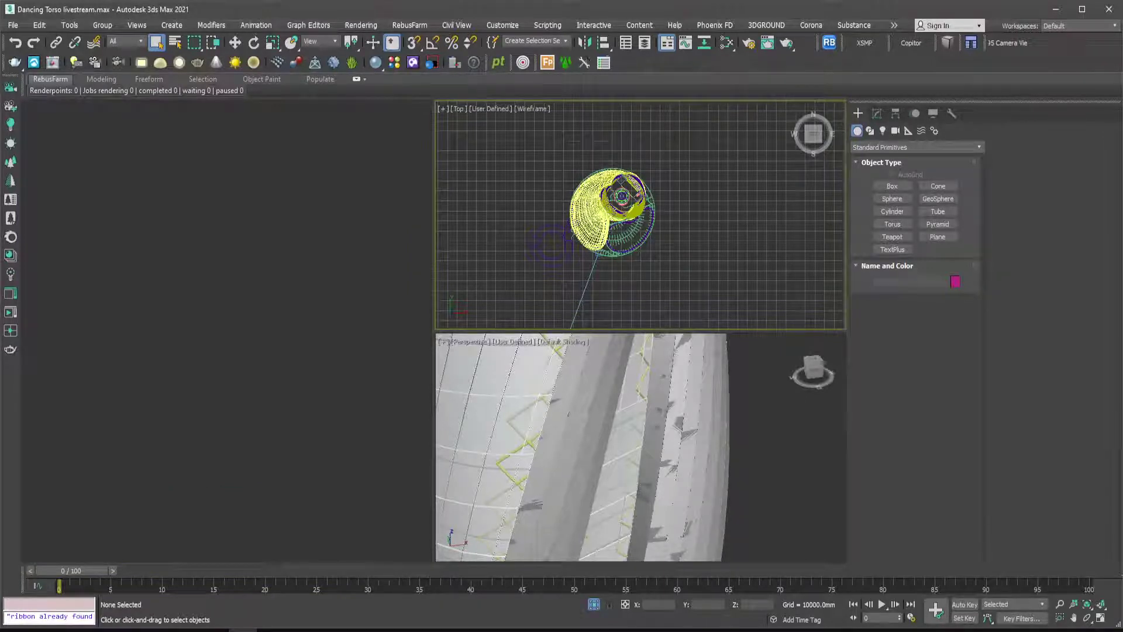
{"action": "left_click", "coordinate": [404, 265]}
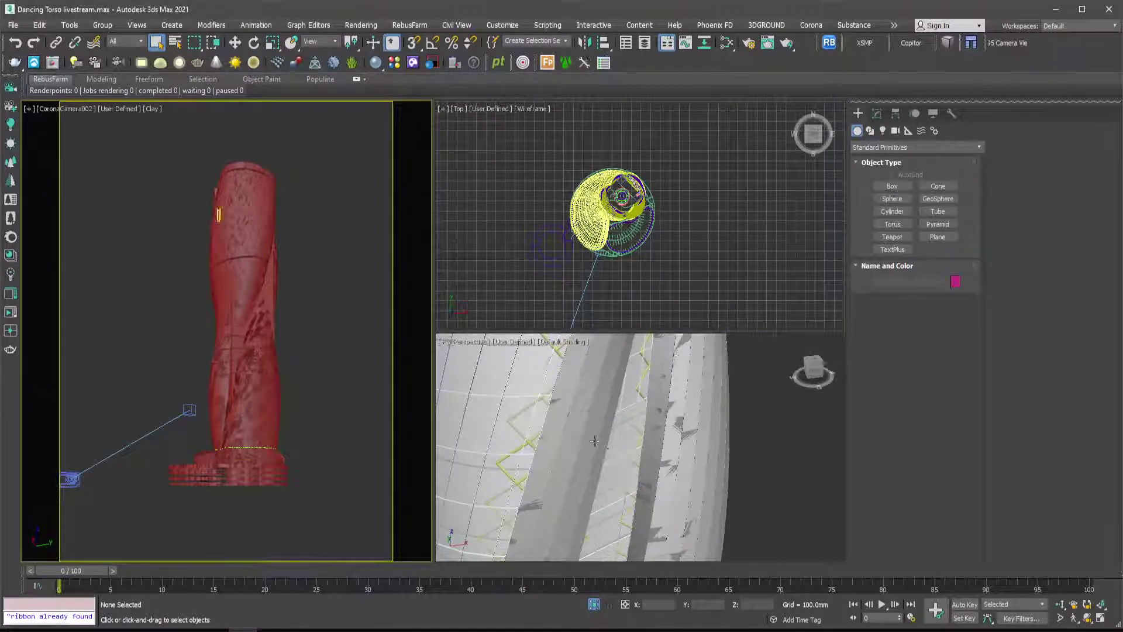
Select the solid curtain panels on the tower's facade in the Perspective view.
{"action": "scroll", "coordinate": [594, 440], "scroll_direction": "down", "scroll_amount": 6}
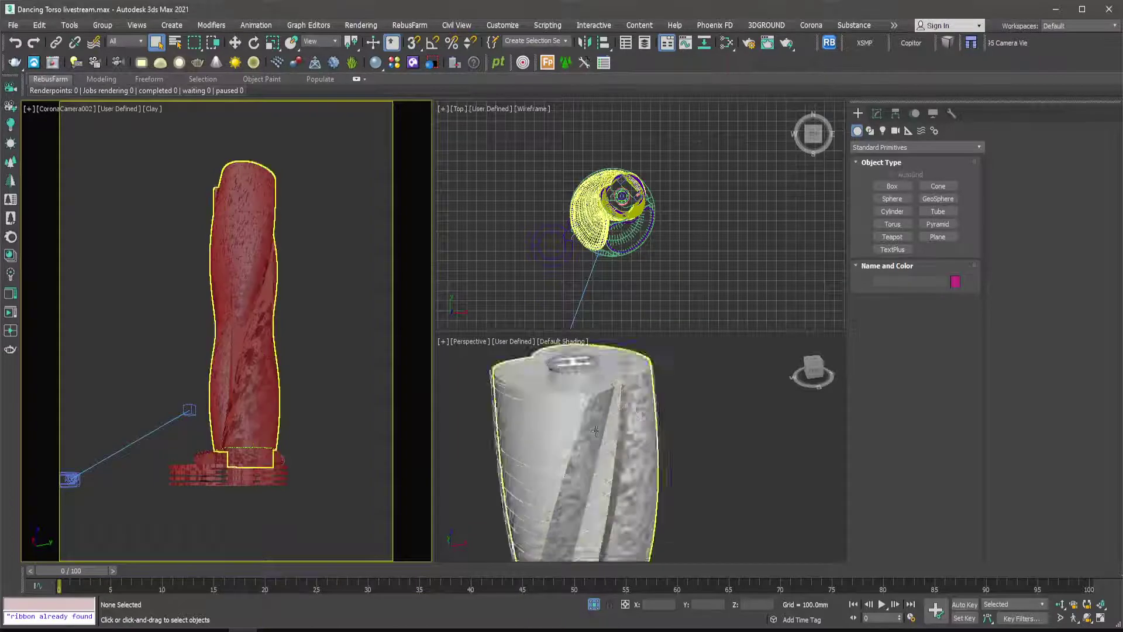
{"action": "scroll", "coordinate": [594, 431], "scroll_direction": "up", "scroll_amount": 4}
{"action": "left_click", "coordinate": [604, 415]}
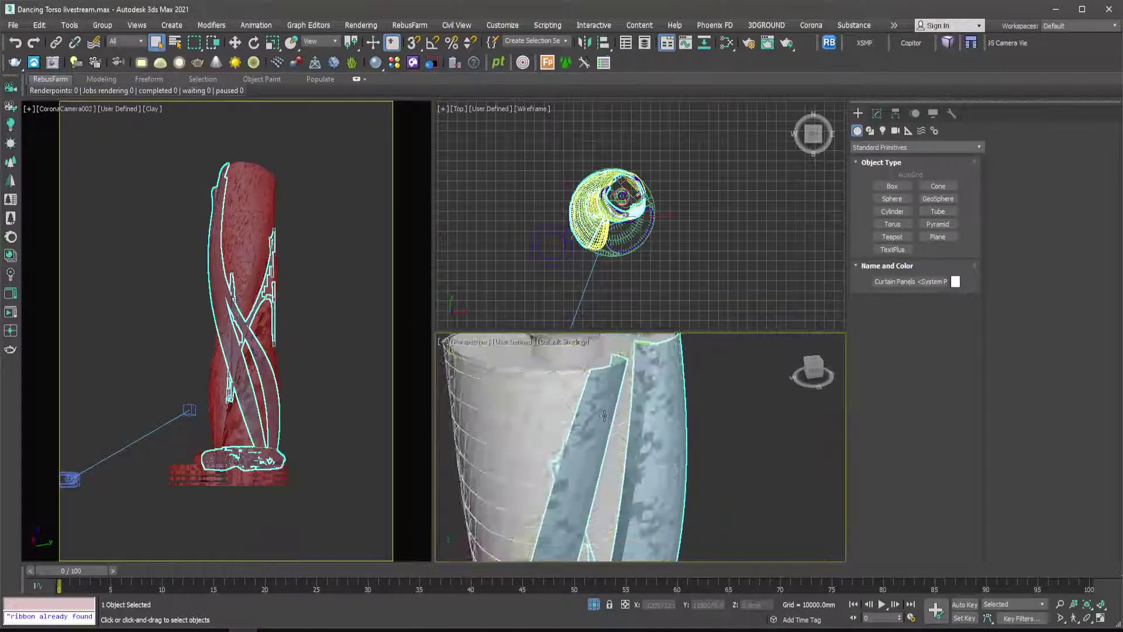
Examine the solid curtain panels and the podium from several sides of the tower in the Perspective view.
{"action": "scroll", "coordinate": [603, 416], "scroll_direction": "down", "scroll_amount": 3}
{"action": "middle_click_drag", "start_coordinate": [603, 415], "coordinate": [708, 434], "text": "alt"}
{"action": "scroll", "coordinate": [630, 406], "scroll_direction": "down", "scroll_amount": 4}
{"action": "scroll", "coordinate": [637, 436], "scroll_direction": "up", "scroll_amount": 5}
{"action": "middle_click_drag", "start_coordinate": [618, 505], "coordinate": [681, 430], "text": "alt"}
{"action": "scroll", "coordinate": [636, 520], "scroll_direction": "up", "scroll_amount": 5}
{"action": "scroll", "coordinate": [635, 520], "scroll_direction": "down", "scroll_amount": 6}
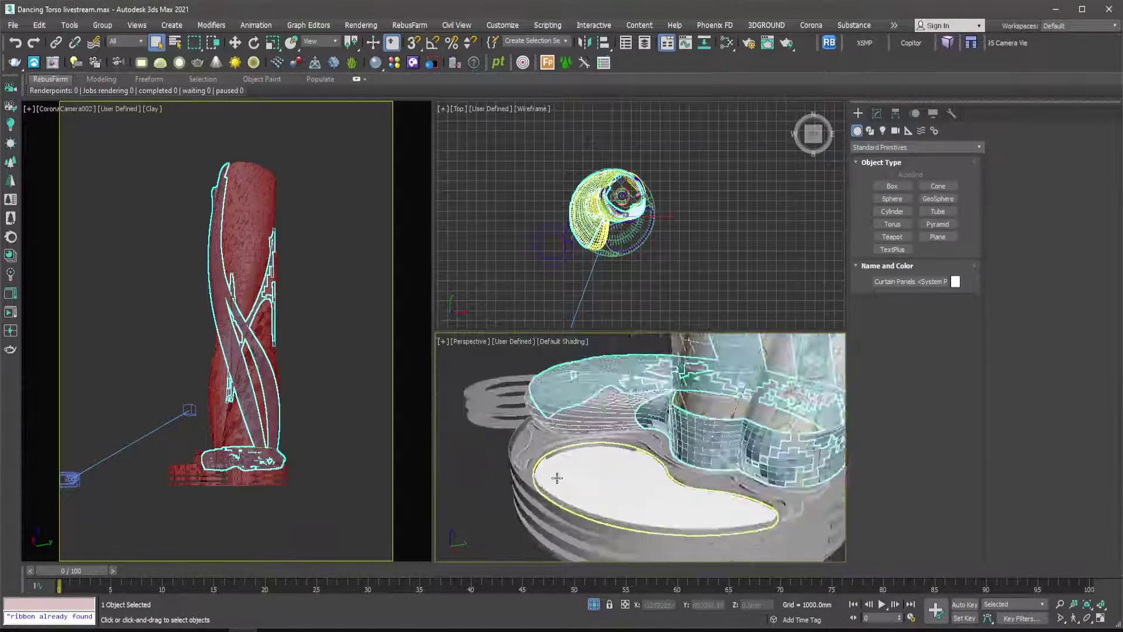
{"action": "scroll", "coordinate": [570, 480], "scroll_direction": "up", "scroll_amount": 4}
{"action": "middle_click_drag", "start_coordinate": [514, 489], "coordinate": [673, 501], "text": "alt"}
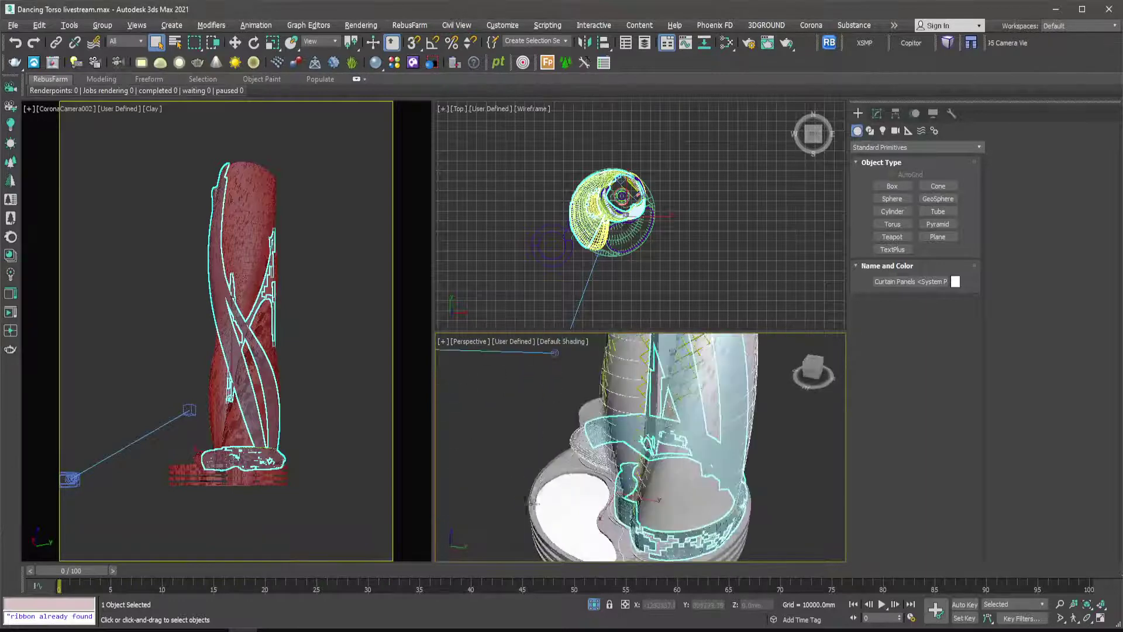
{"action": "scroll", "coordinate": [547, 490], "scroll_direction": "up", "scroll_amount": 3}
{"action": "middle_click_drag", "start_coordinate": [547, 490], "coordinate": [653, 479], "text": "alt"}
{"action": "scroll", "coordinate": [592, 476], "scroll_direction": "down", "scroll_amount": 5}
{"action": "scroll", "coordinate": [670, 464], "scroll_direction": "down", "scroll_amount": 5}
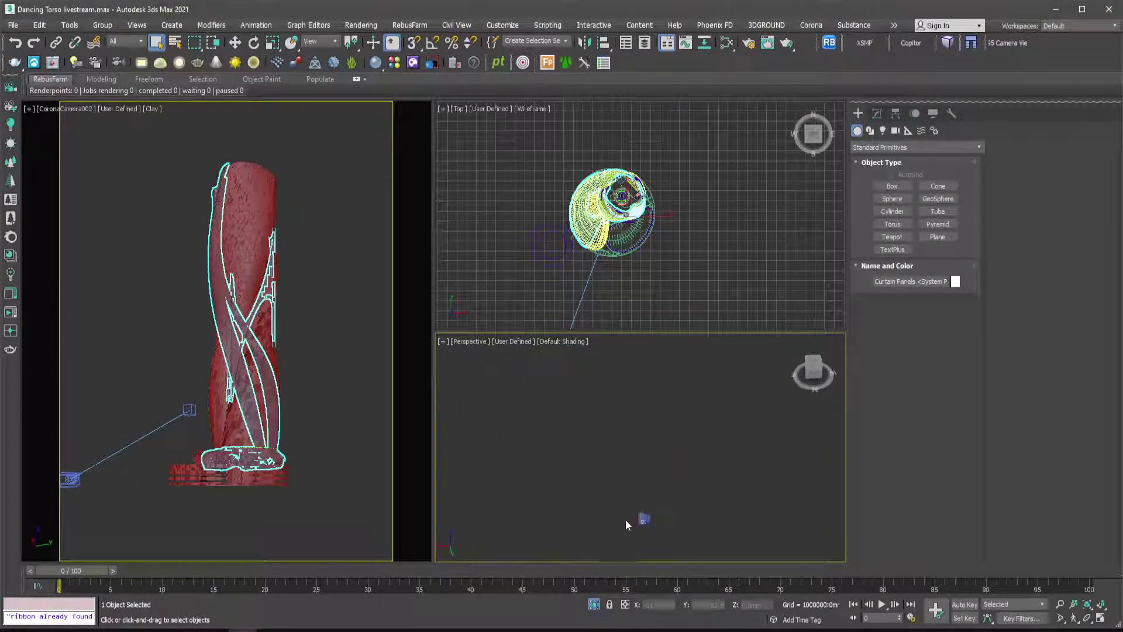
{"action": "scroll", "coordinate": [647, 511], "scroll_direction": "up", "scroll_amount": 10}
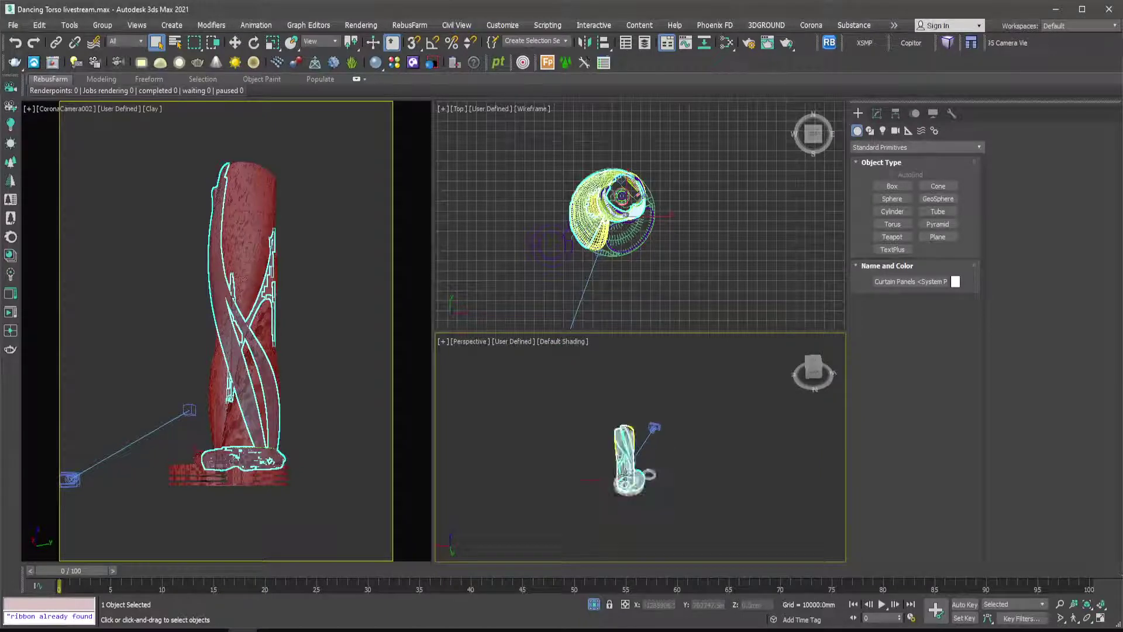
{"action": "scroll", "coordinate": [630, 447], "scroll_direction": "up", "scroll_amount": 3}
{"action": "scroll", "coordinate": [595, 238], "scroll_direction": "down", "scroll_amount": 6}
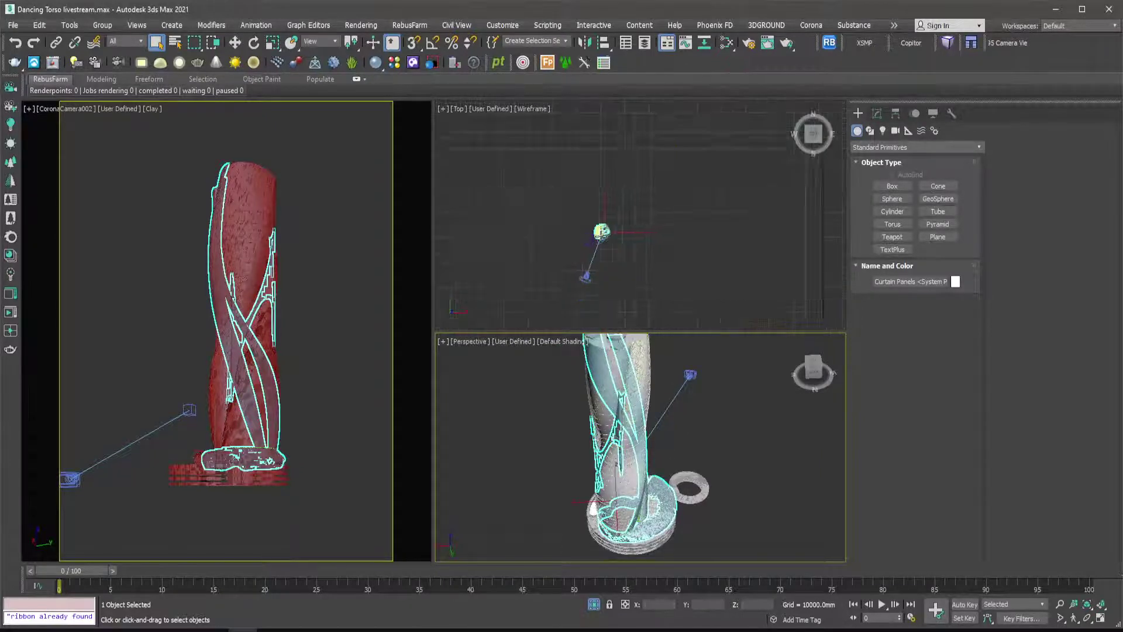
Region-select in the Top view to pick the glazed curtain panels, and switch their Editable Mesh to Element sub-object selection.
{"action": "scroll", "coordinate": [595, 239], "scroll_direction": "down", "scroll_amount": 3}
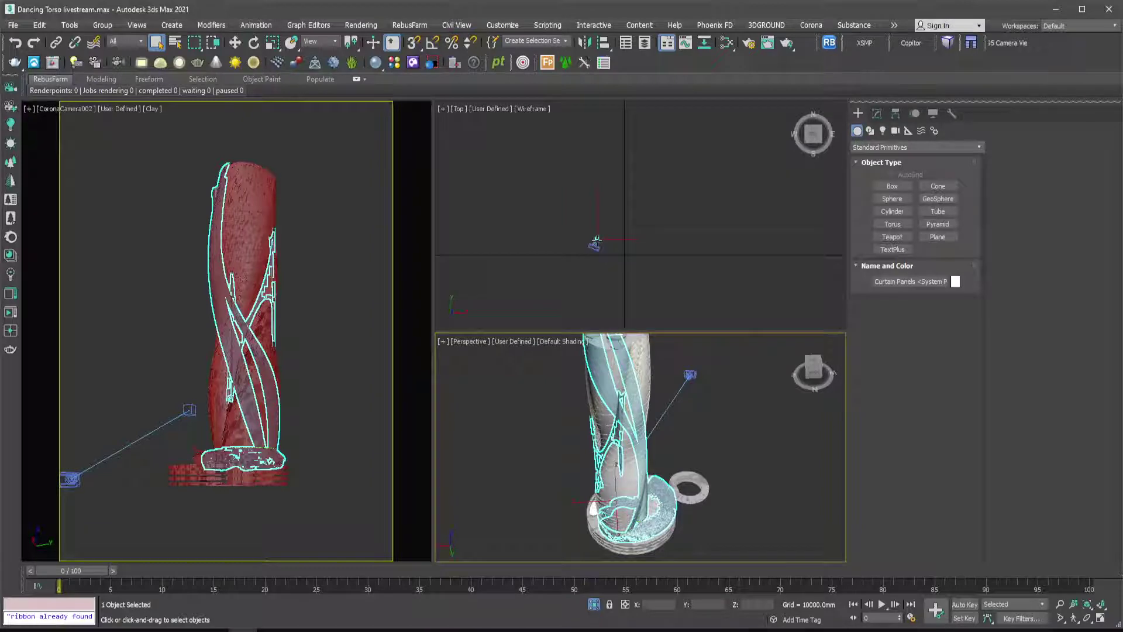
{"action": "scroll", "coordinate": [596, 239], "scroll_direction": "up", "scroll_amount": 4}
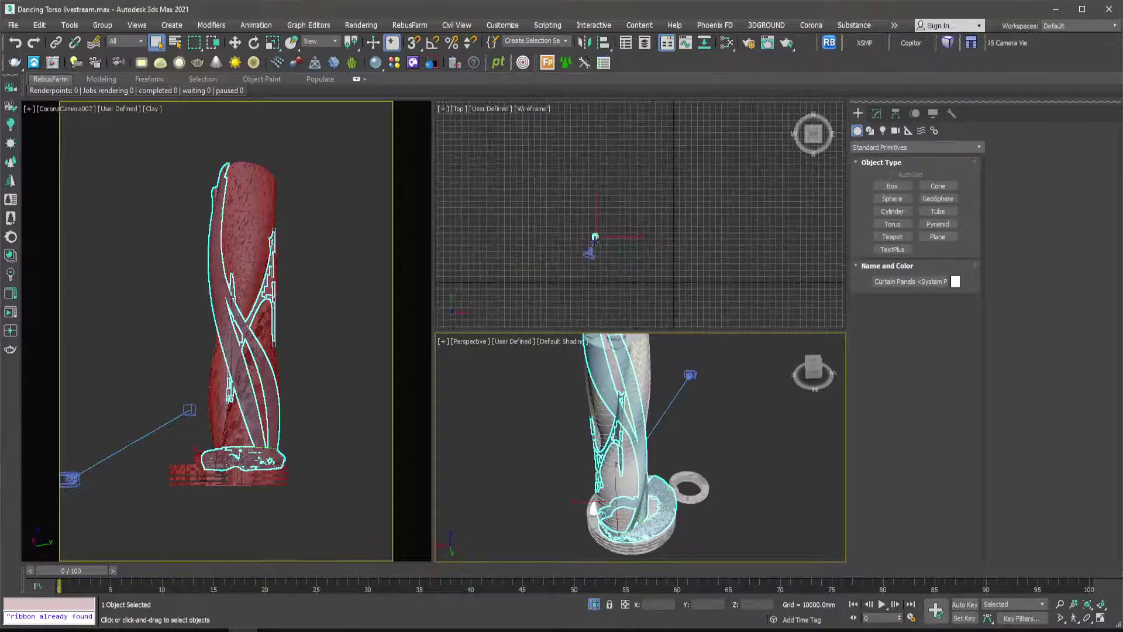
{"action": "scroll", "coordinate": [594, 240], "scroll_direction": "down", "scroll_amount": 2}
{"action": "left_click_drag", "start_coordinate": [558, 300], "coordinate": [513, 241]}
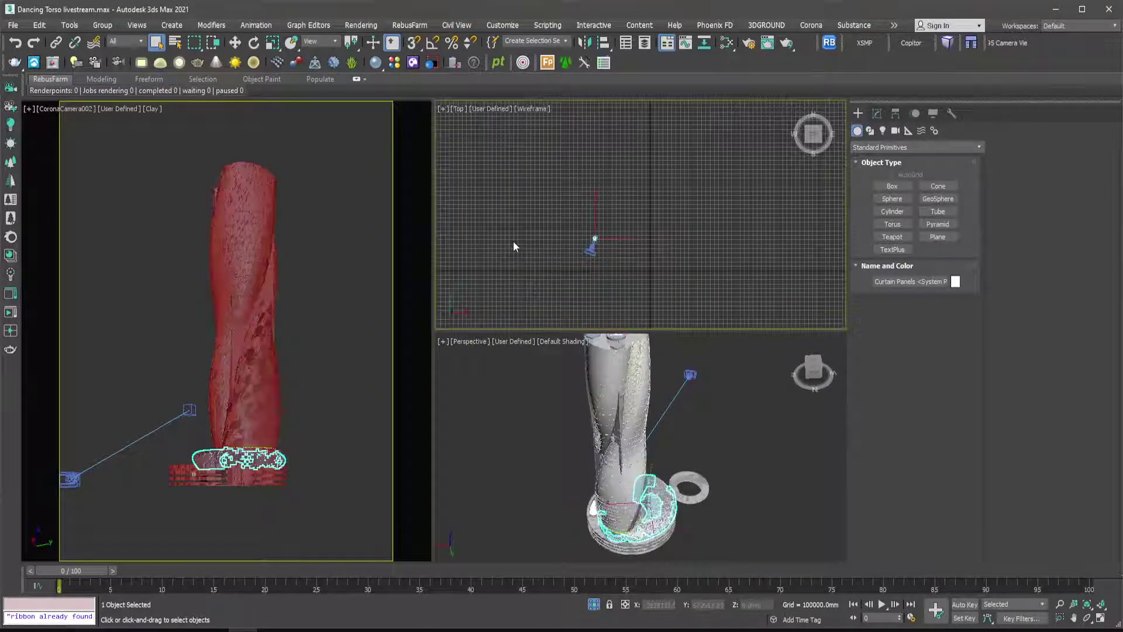
{"action": "left_click", "coordinate": [876, 113]}
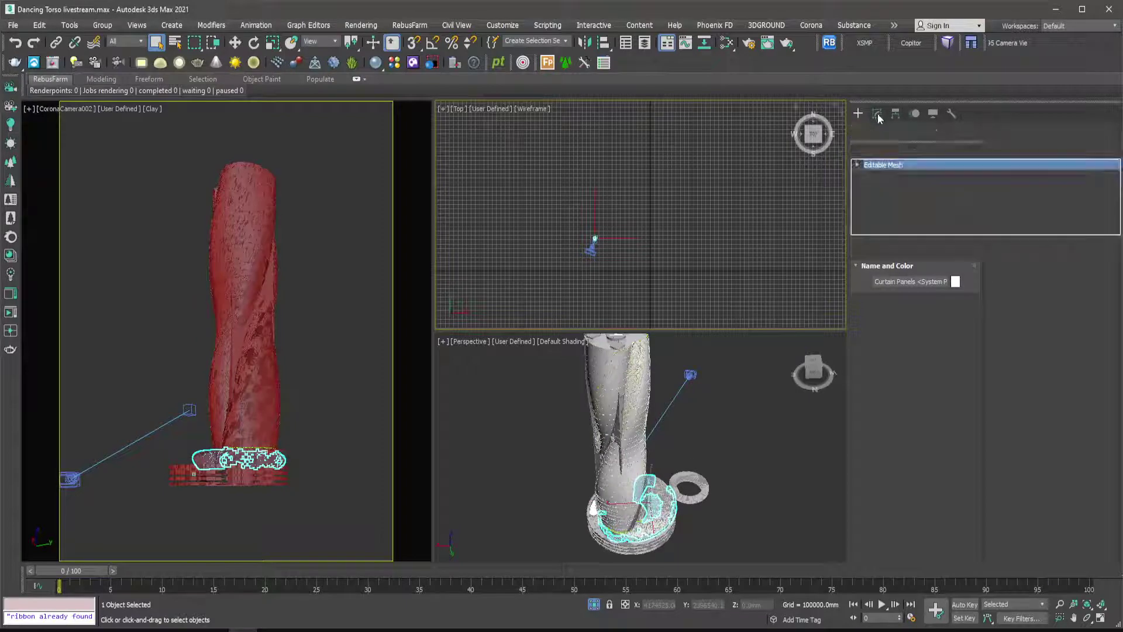
{"action": "left_click", "coordinate": [943, 292]}
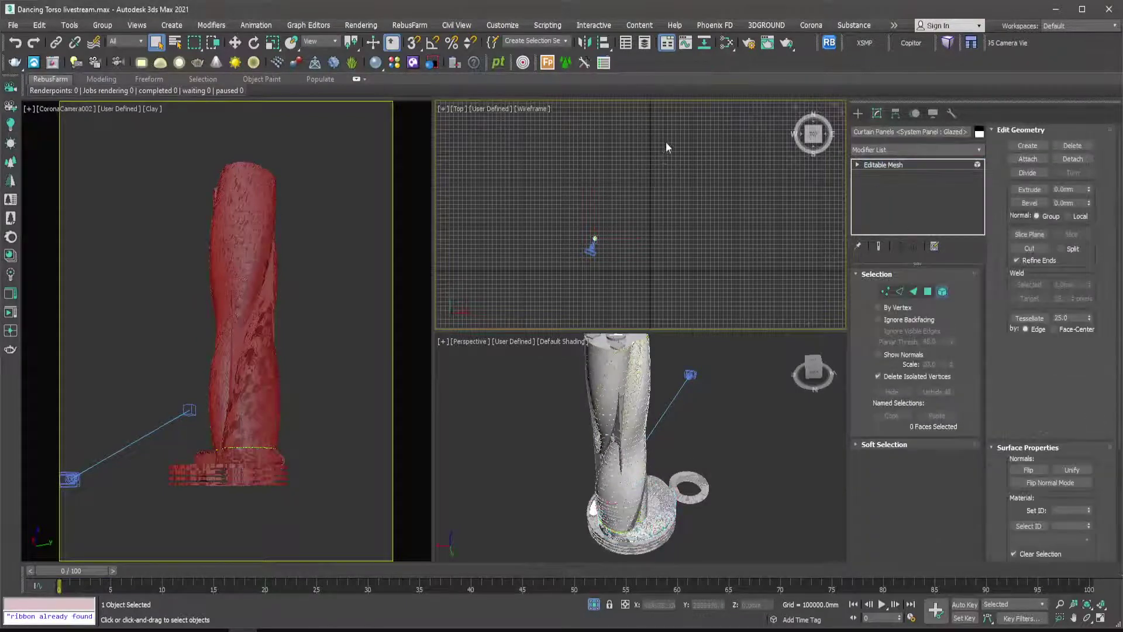
{"action": "left_click", "coordinate": [577, 280]}
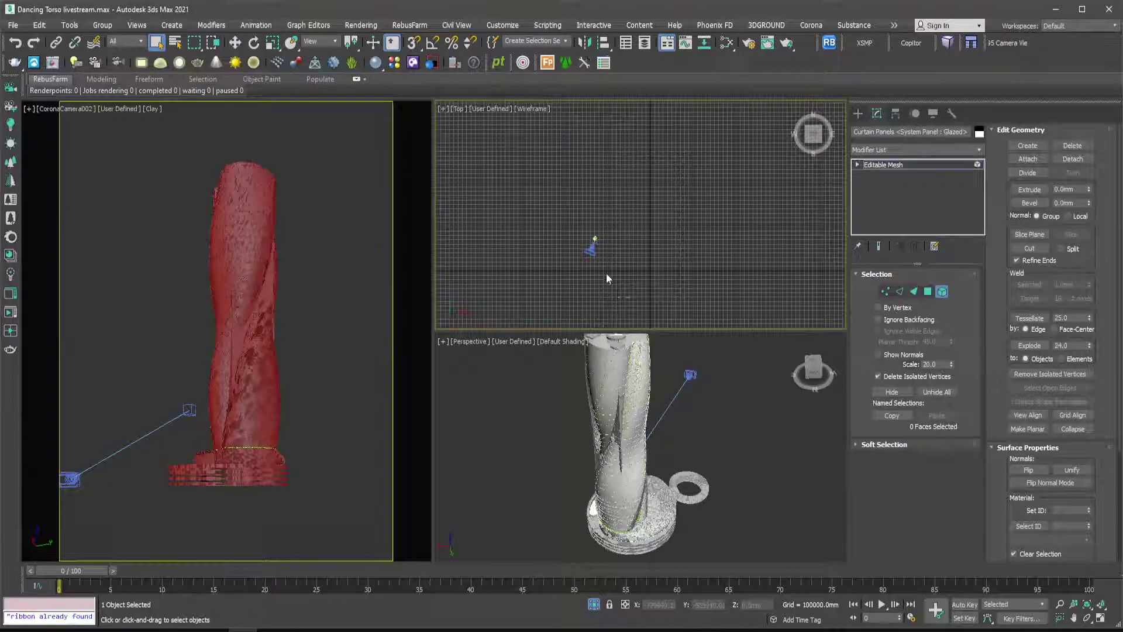
Check the glazed panel mesh for stray elements by region-selecting empty areas around the tower in the Top view, and clear the selection.
{"action": "scroll", "coordinate": [597, 240], "scroll_direction": "up", "scroll_amount": 8}
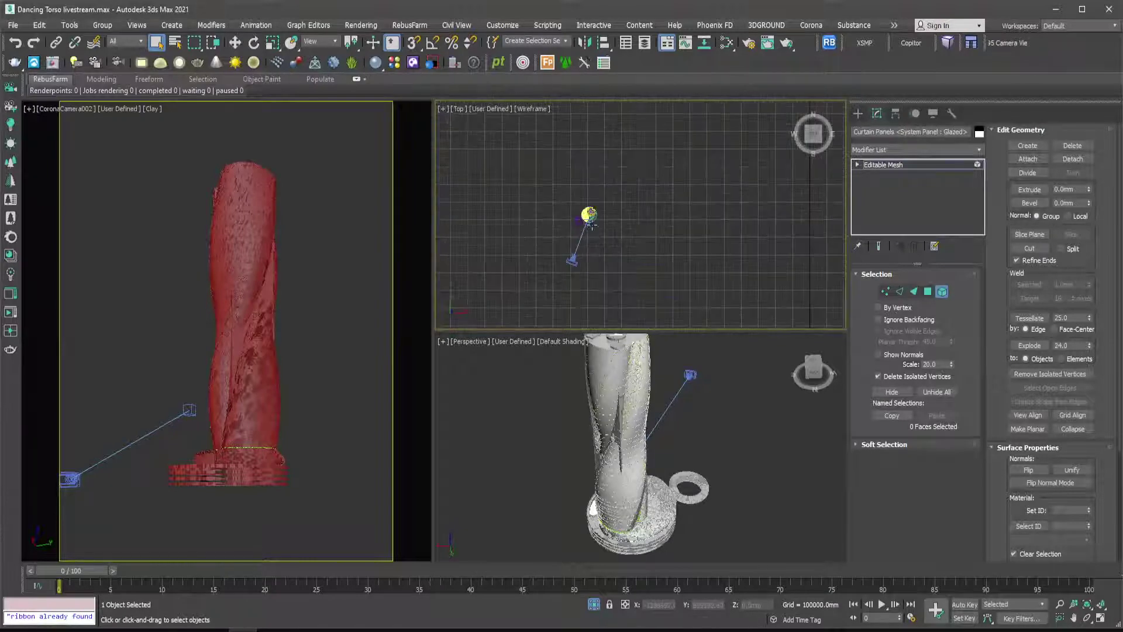
{"action": "scroll", "coordinate": [591, 217], "scroll_direction": "up", "scroll_amount": 5}
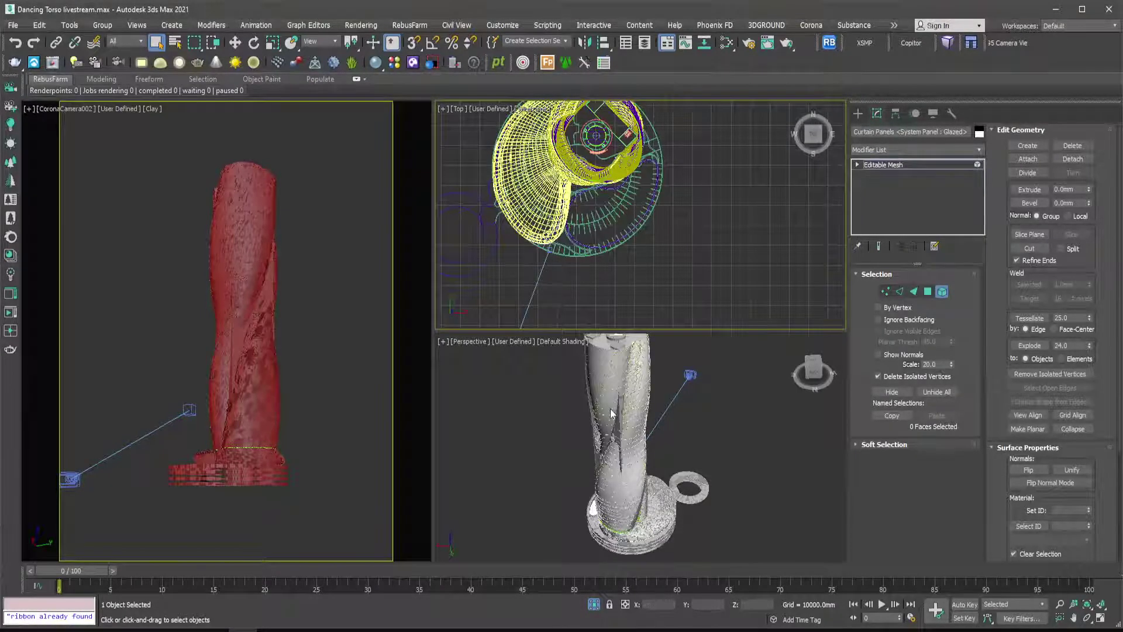
{"action": "scroll", "coordinate": [611, 413], "scroll_direction": "up", "scroll_amount": 4}
{"action": "scroll", "coordinate": [626, 478], "scroll_direction": "up", "scroll_amount": 5}
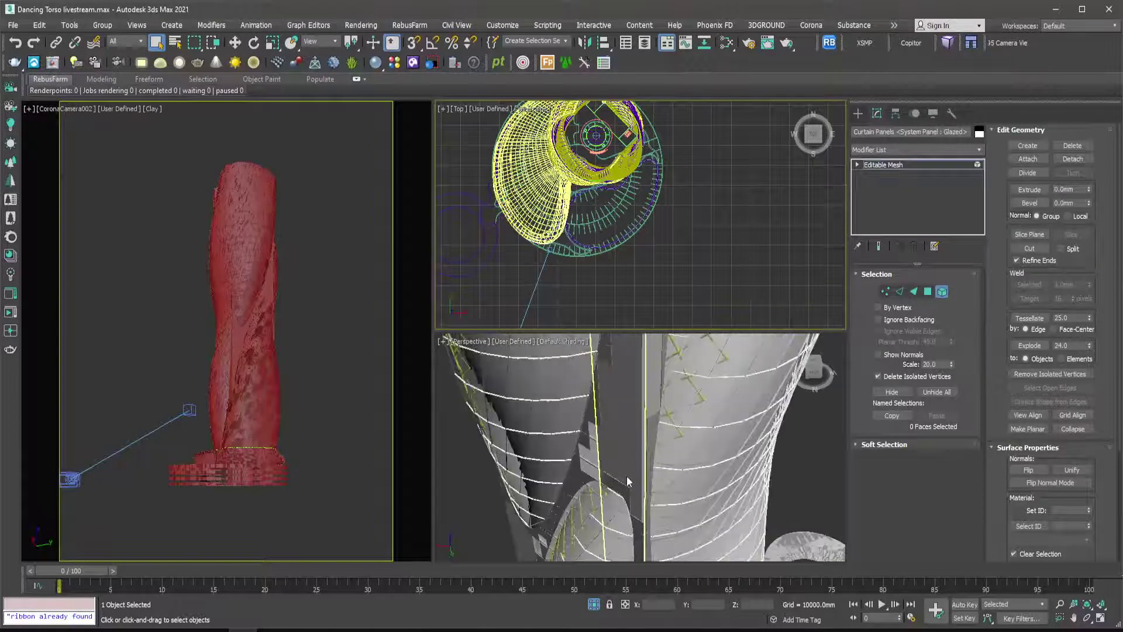
{"action": "scroll", "coordinate": [623, 478], "scroll_direction": "down", "scroll_amount": 5}
{"action": "scroll", "coordinate": [630, 409], "scroll_direction": "down", "scroll_amount": 5}
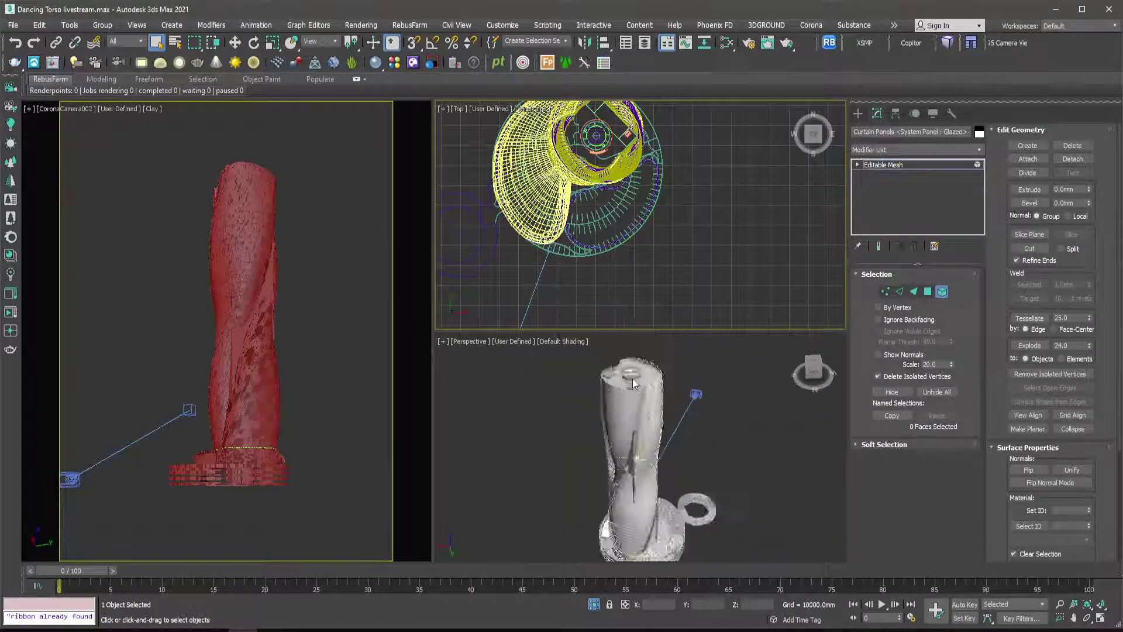
{"action": "scroll", "coordinate": [605, 223], "scroll_direction": "down", "scroll_amount": 10}
{"action": "scroll", "coordinate": [603, 216], "scroll_direction": "up", "scroll_amount": 3}
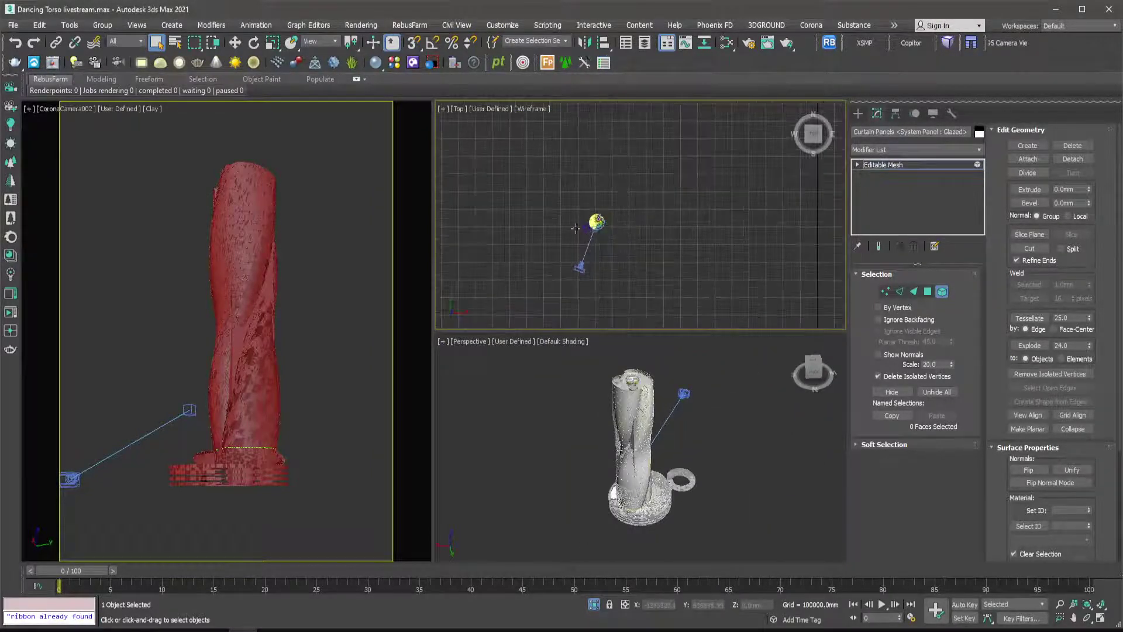
{"action": "scroll", "coordinate": [632, 187], "scroll_direction": "down", "scroll_amount": 2}
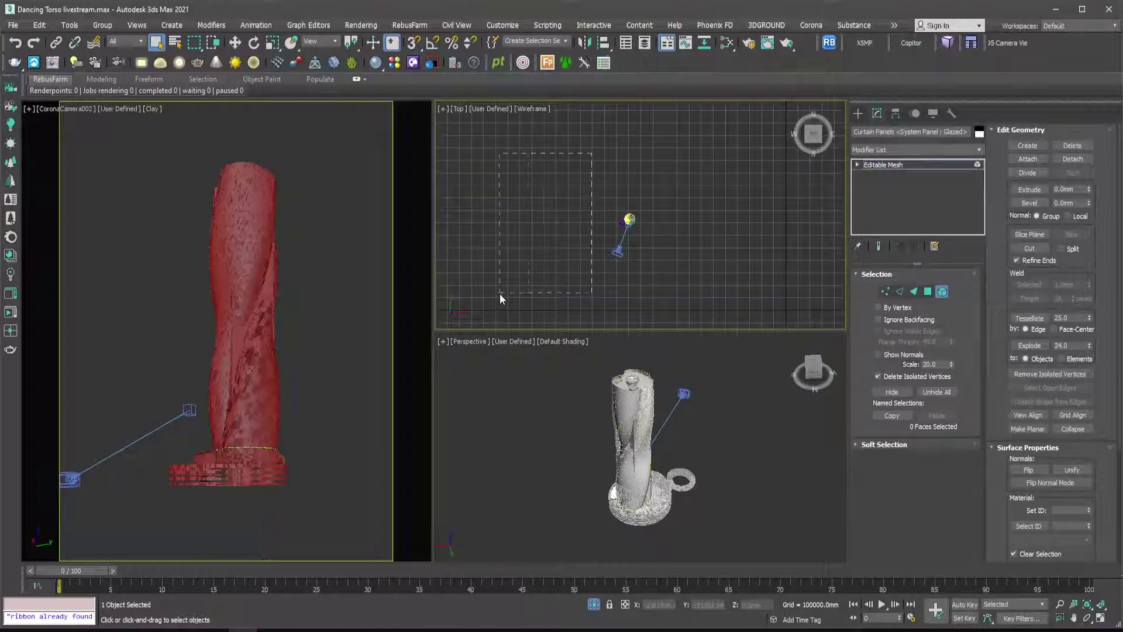
{"action": "left_click_drag", "start_coordinate": [500, 293], "coordinate": [499, 294]}
{"action": "left_click_drag", "start_coordinate": [640, 306], "coordinate": [637, 315]}
{"action": "left_click_drag", "start_coordinate": [532, 302], "coordinate": [537, 301]}
{"action": "left_click", "coordinate": [858, 113]}
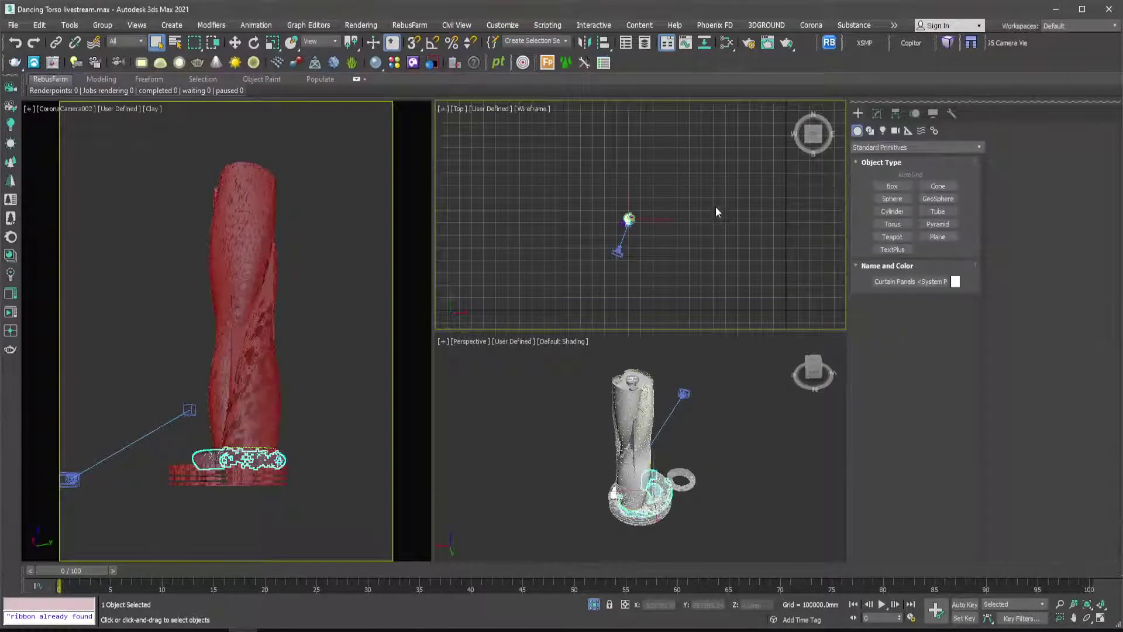
{"action": "left_click", "coordinate": [714, 206]}
Inspect a single curtain panel beside the tower's vertical fin up close and deselect it.
{"action": "scroll", "coordinate": [637, 436], "scroll_direction": "up", "scroll_amount": 5}
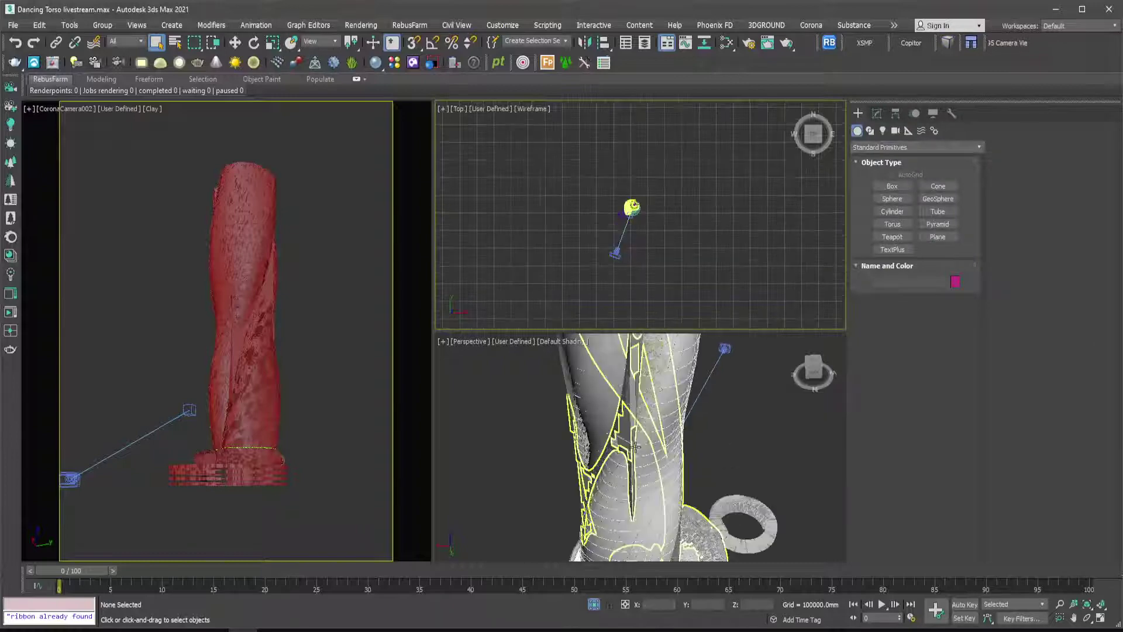
{"action": "left_click", "coordinate": [638, 434]}
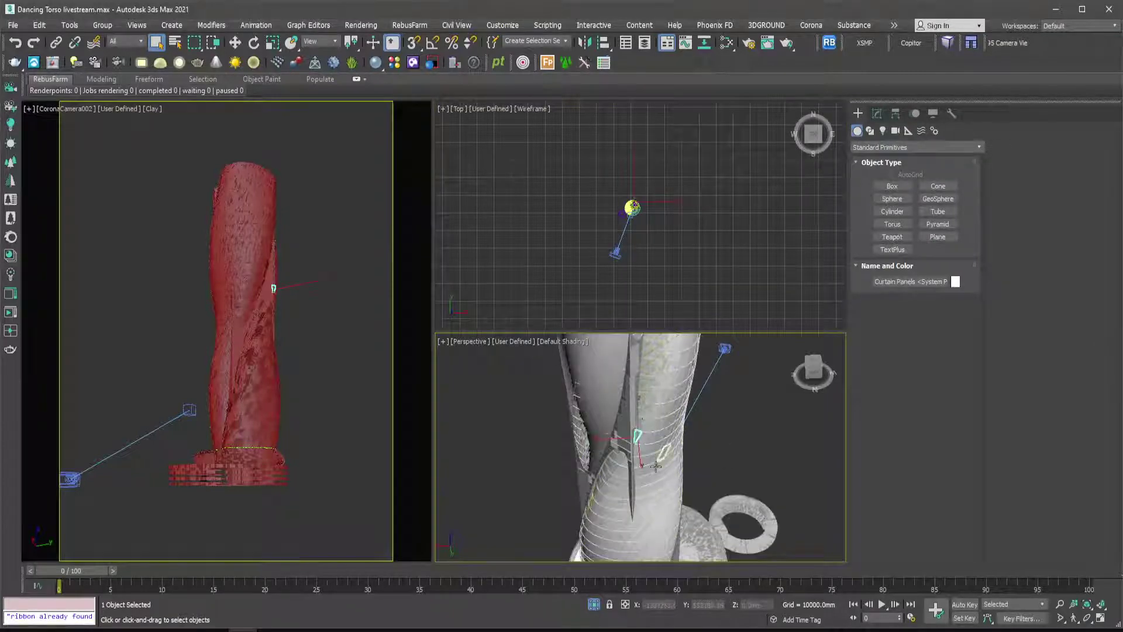
{"action": "scroll", "coordinate": [655, 465], "scroll_direction": "down", "scroll_amount": 7}
{"action": "key", "text": "z"}
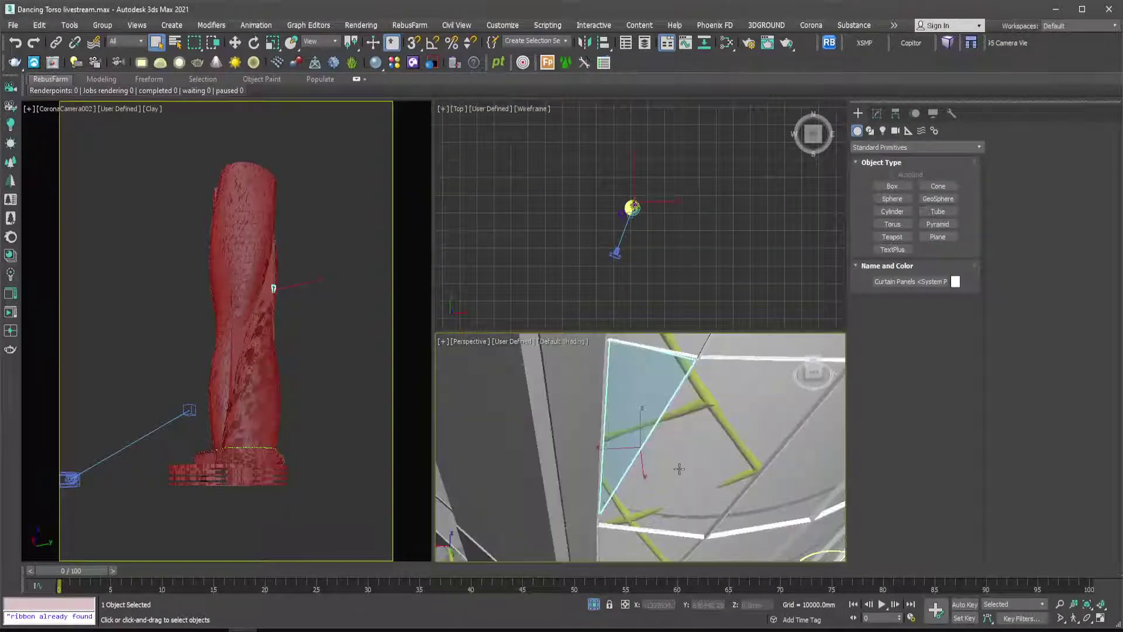
{"action": "left_click", "coordinate": [659, 262]}
Examine the fins and gaps in the tower's facade from other sides in the Perspective view.
{"action": "scroll", "coordinate": [679, 529], "scroll_direction": "down", "scroll_amount": 2}
{"action": "scroll", "coordinate": [679, 530], "scroll_direction": "down", "scroll_amount": 6}
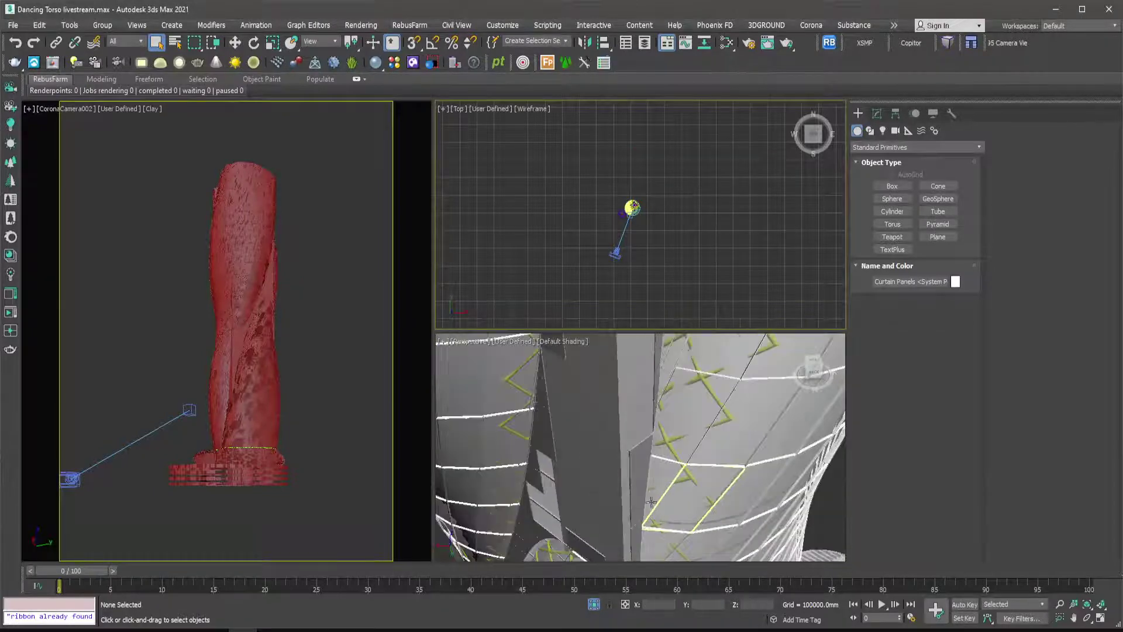
{"action": "middle_click_drag", "start_coordinate": [552, 455], "coordinate": [601, 471], "text": "alt"}
{"action": "scroll", "coordinate": [601, 471], "scroll_direction": "down", "scroll_amount": 8}
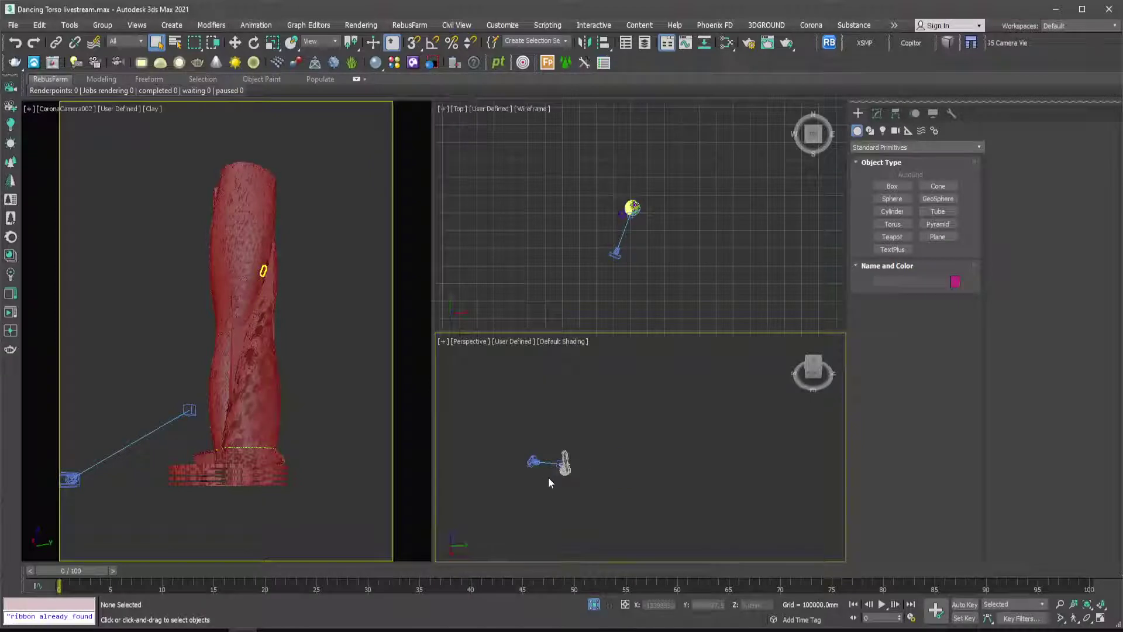
{"action": "scroll", "coordinate": [548, 476], "scroll_direction": "up", "scroll_amount": 10}
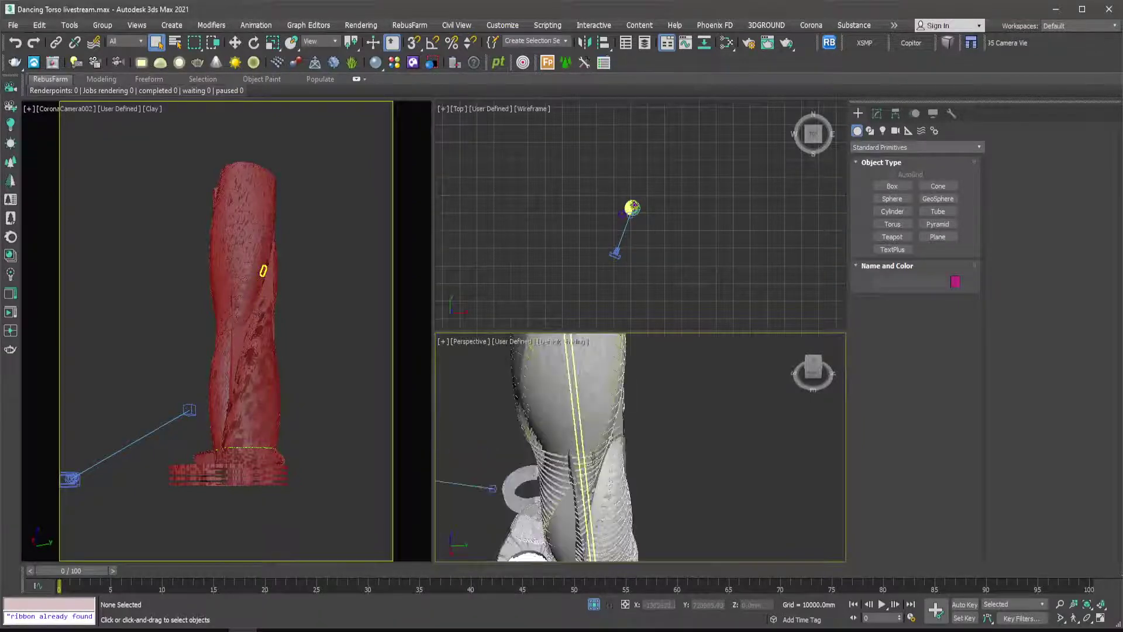
{"action": "scroll", "coordinate": [593, 456], "scroll_direction": "up", "scroll_amount": 8}
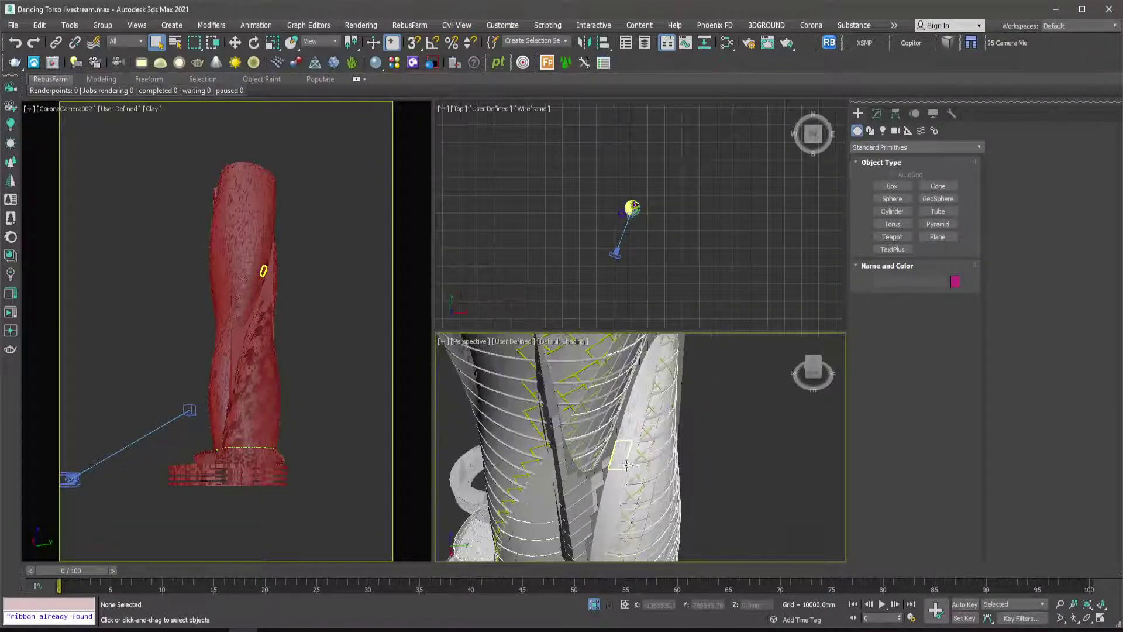
{"action": "middle_click_drag", "start_coordinate": [635, 467], "coordinate": [560, 457], "text": "alt"}
{"action": "scroll", "coordinate": [650, 461], "scroll_direction": "down", "scroll_amount": 2}
{"action": "middle_click_drag", "start_coordinate": [685, 444], "coordinate": [696, 511]}
{"action": "scroll", "coordinate": [629, 488], "scroll_direction": "down", "scroll_amount": 2}
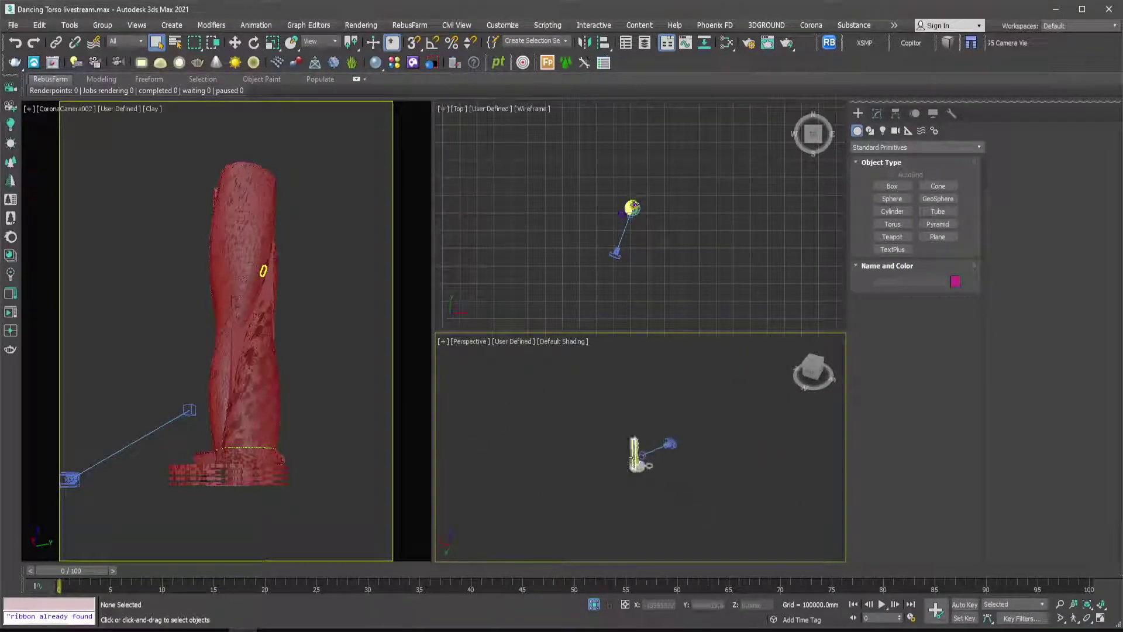
Reselect the solid curtain panels and switch their Editable Mesh to Element sub-object selection.
{"action": "scroll", "coordinate": [636, 463], "scroll_direction": "up", "scroll_amount": 6}
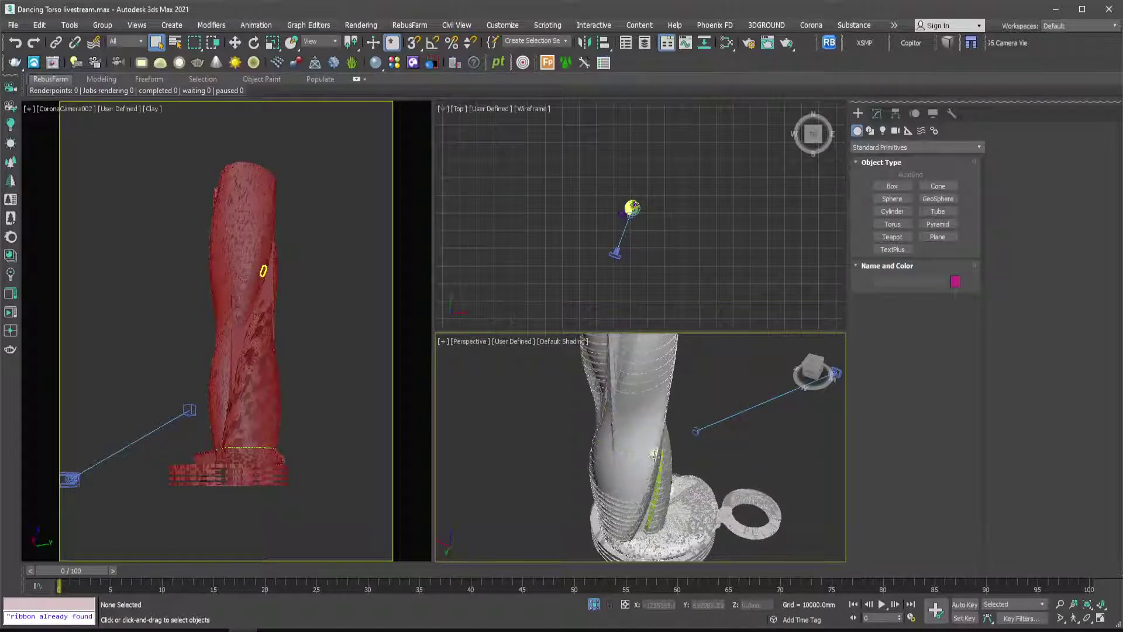
{"action": "left_click", "coordinate": [657, 458]}
{"action": "scroll", "coordinate": [650, 465], "scroll_direction": "down", "scroll_amount": 5}
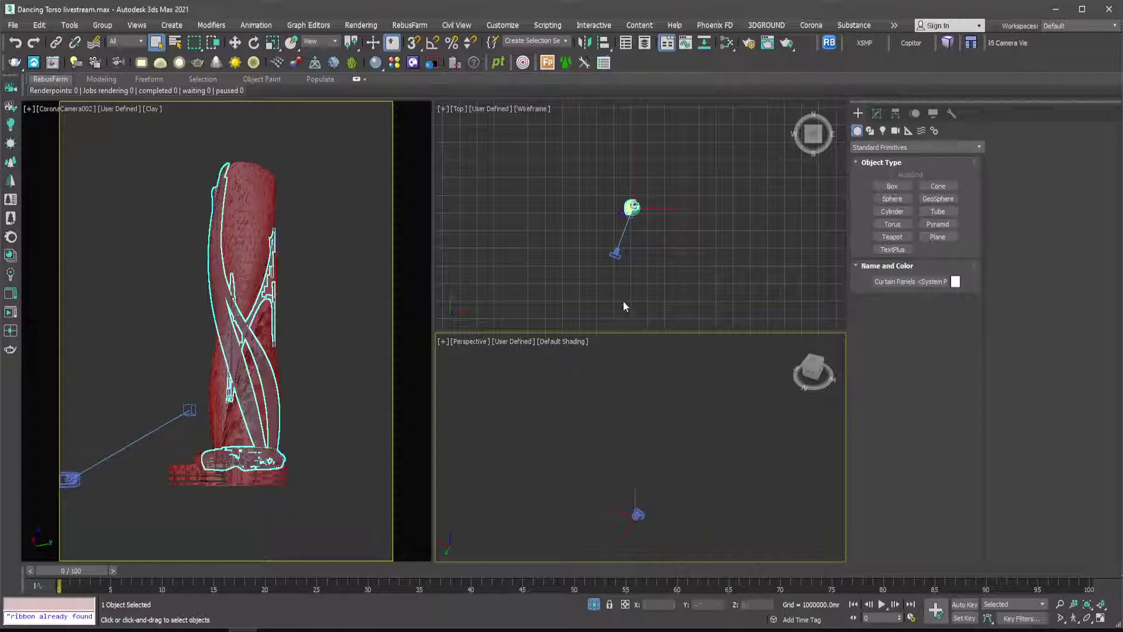
{"action": "scroll", "coordinate": [609, 283], "scroll_direction": "down", "scroll_amount": 5}
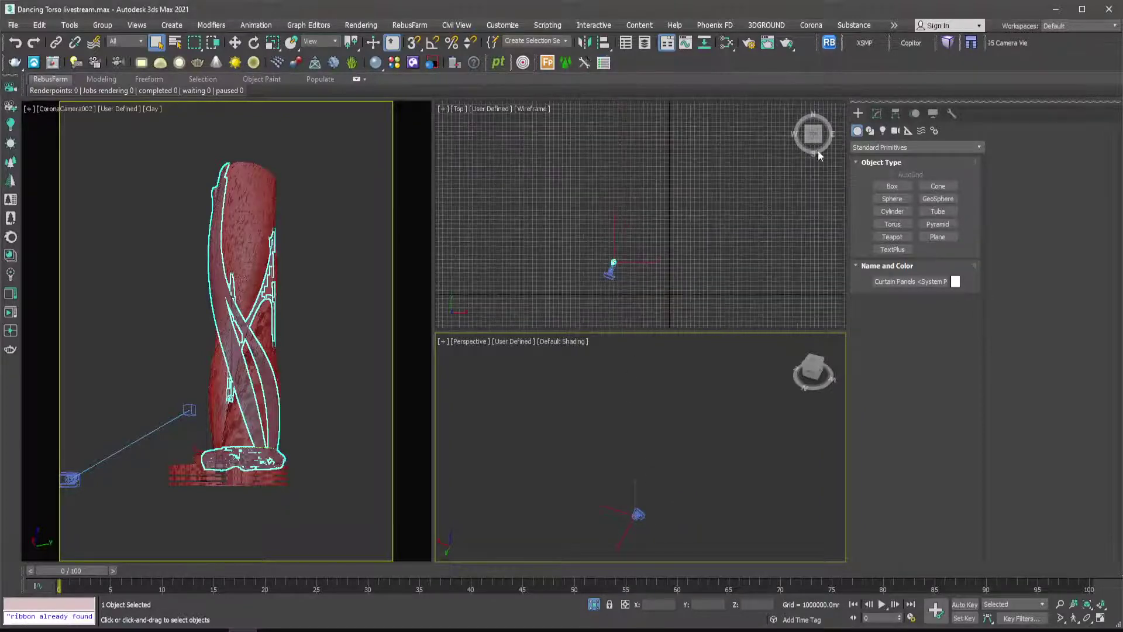
{"action": "left_click", "coordinate": [878, 112]}
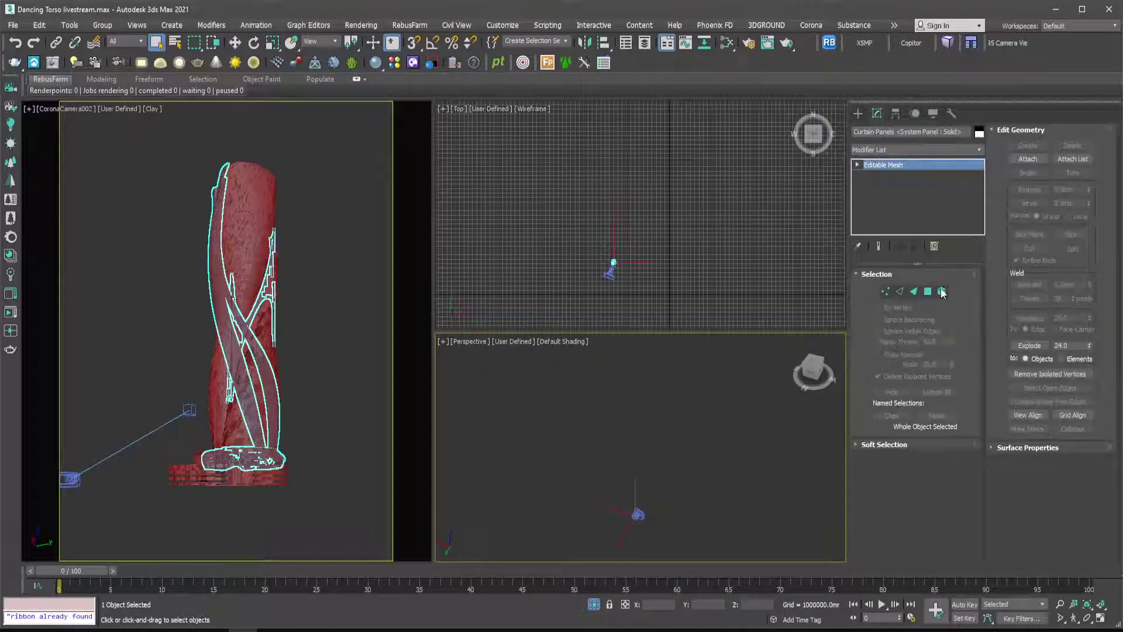
Check the solid curtain panel mesh for stray elements by region-selecting areas around the tower in the Top view, and leave element editing.
{"action": "scroll", "coordinate": [540, 214], "scroll_direction": "down", "scroll_amount": 3}
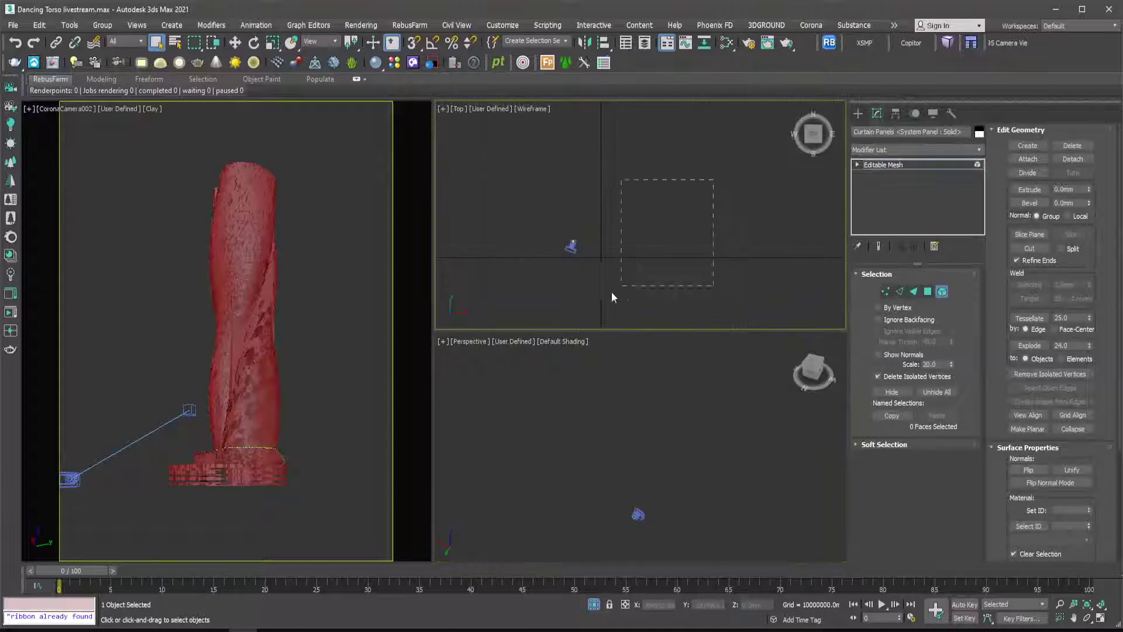
{"action": "scroll", "coordinate": [577, 271], "scroll_direction": "up", "scroll_amount": 3}
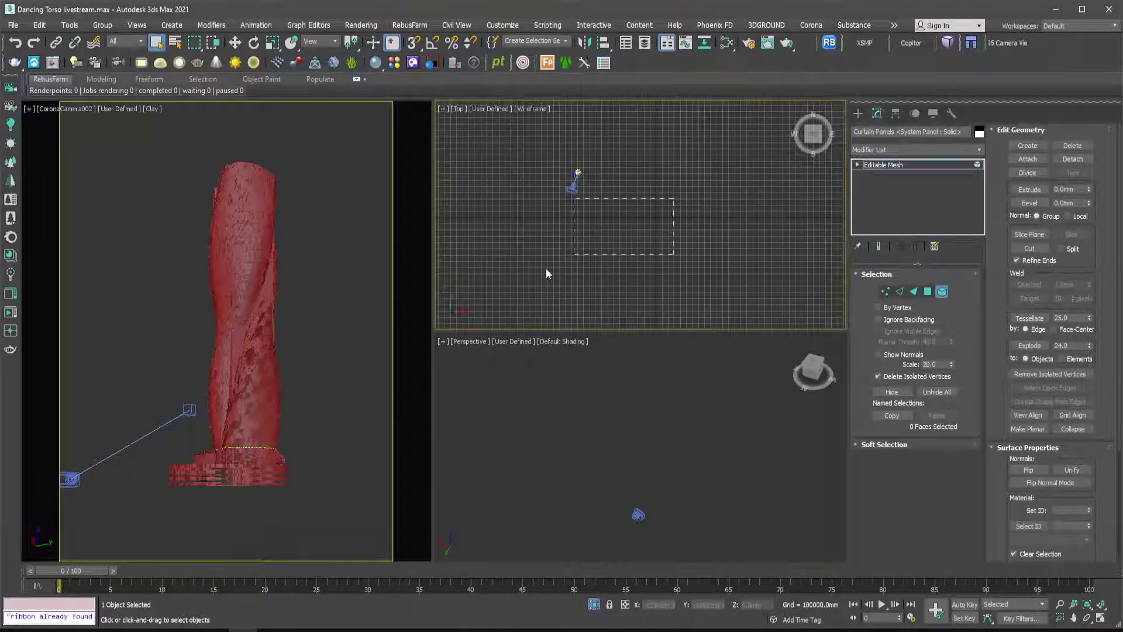
{"action": "middle_click_drag", "start_coordinate": [515, 222], "coordinate": [615, 291]}
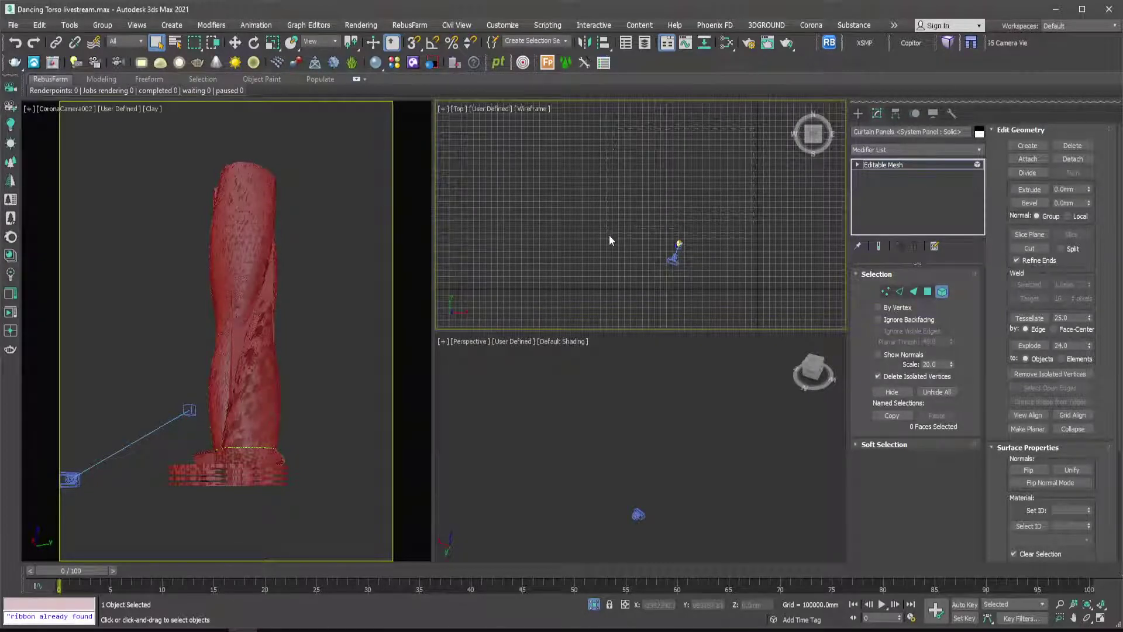
{"action": "scroll", "coordinate": [690, 257], "scroll_direction": "up", "scroll_amount": 2}
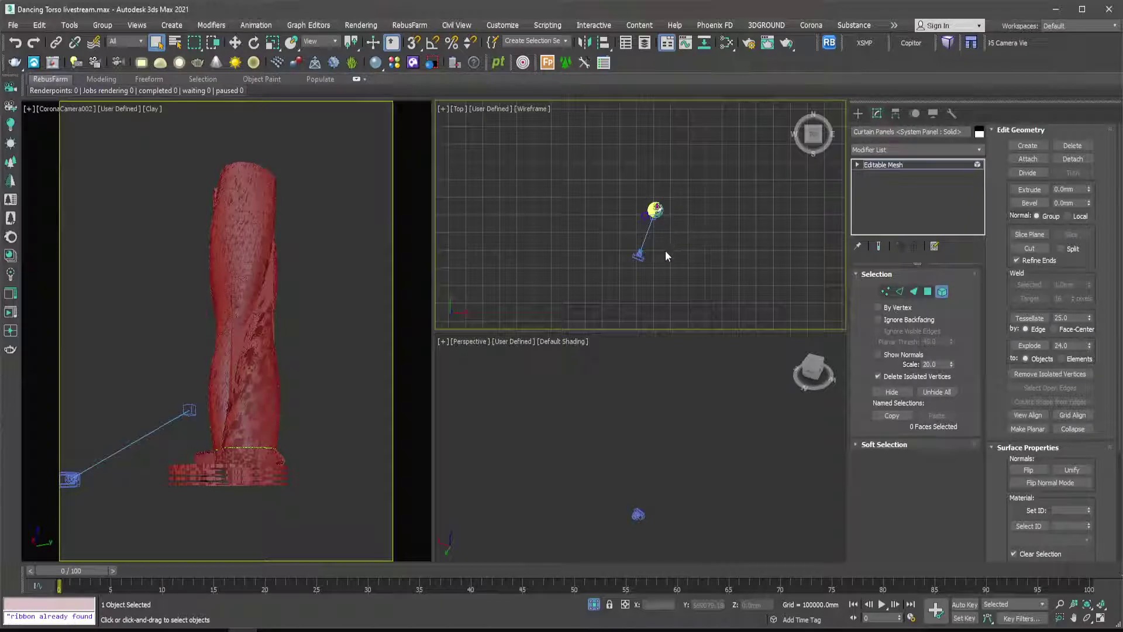
{"action": "scroll", "coordinate": [679, 236], "scroll_direction": "down", "scroll_amount": 6}
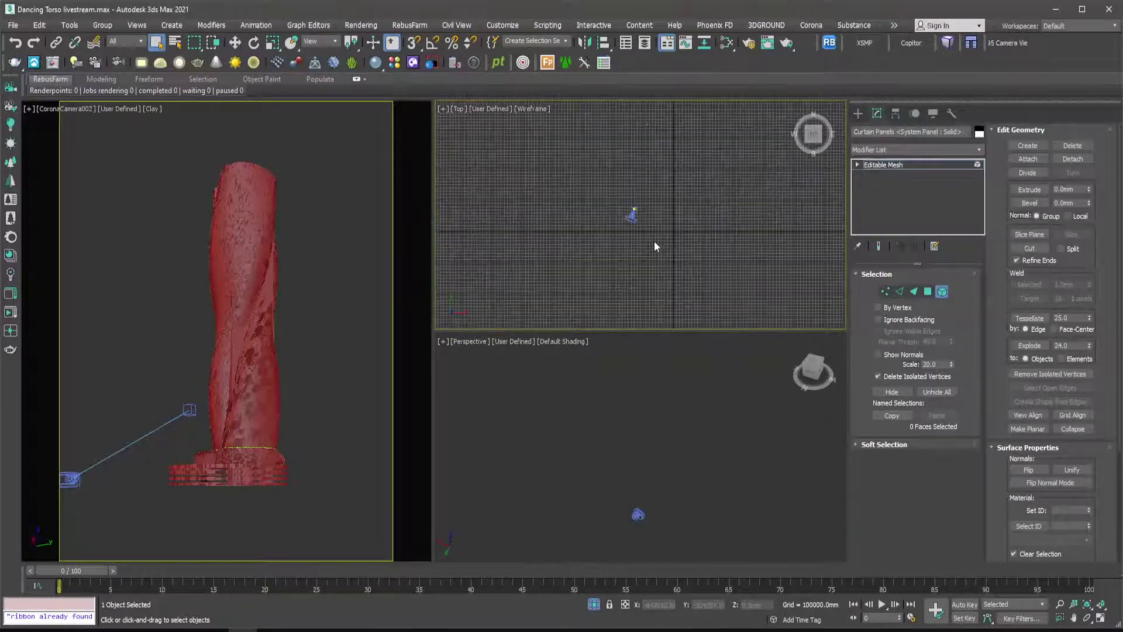
{"action": "left_click_drag", "start_coordinate": [627, 182], "coordinate": [625, 184]}
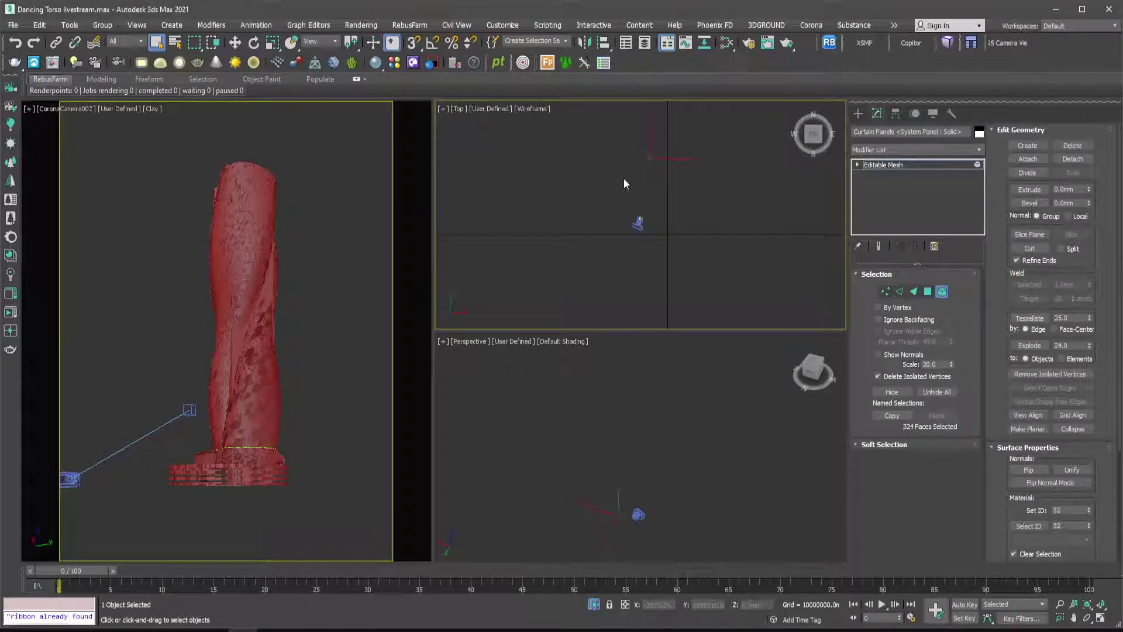
{"action": "left_click", "coordinate": [862, 114]}
Examine the solid curtain panels along the tower's twisting fins and base from several sides and up close in the Perspective view.
{"action": "right_click", "coordinate": [672, 490]}
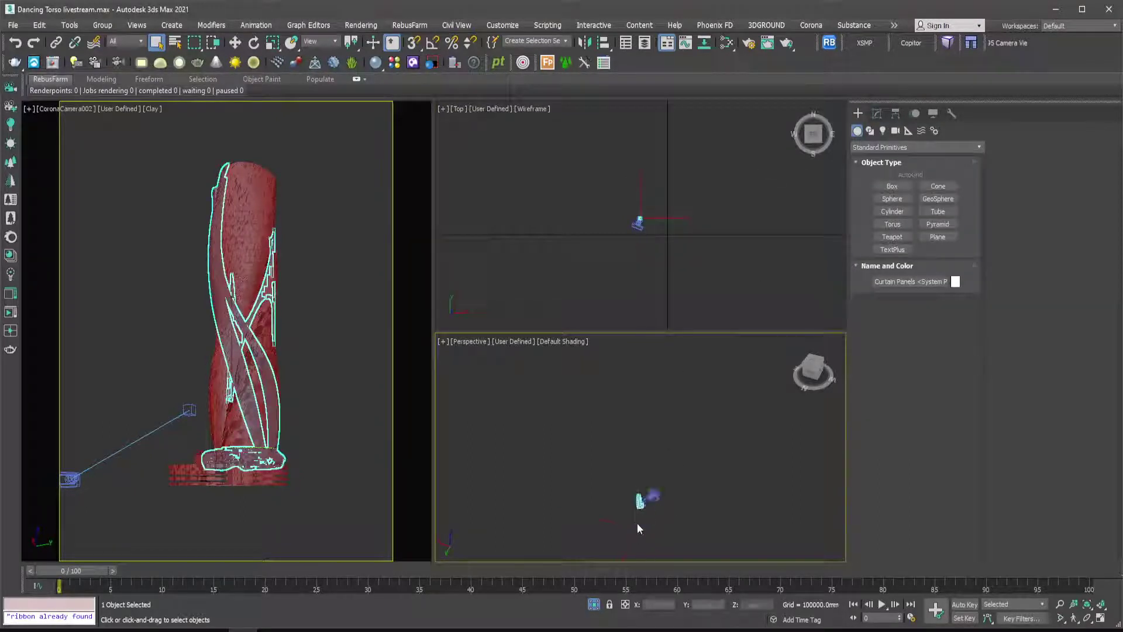
{"action": "middle_click_drag", "start_coordinate": [637, 528], "coordinate": [645, 458]}
{"action": "scroll", "coordinate": [646, 431], "scroll_direction": "up", "scroll_amount": 2}
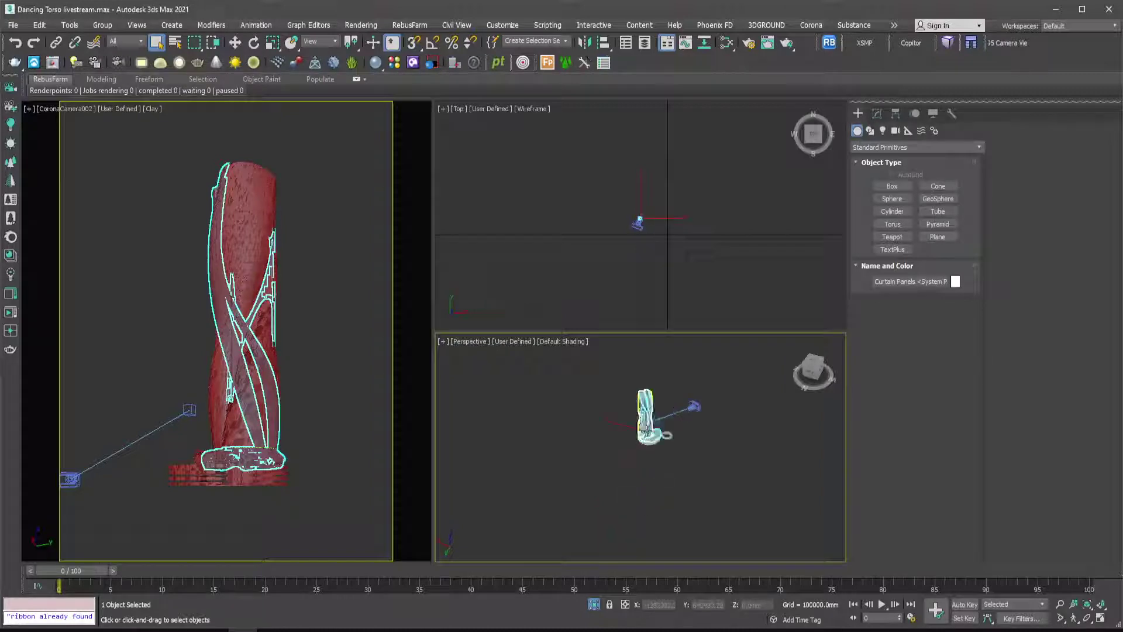
{"action": "scroll", "coordinate": [646, 432], "scroll_direction": "up", "scroll_amount": 3}
{"action": "scroll", "coordinate": [648, 425], "scroll_direction": "up", "scroll_amount": 6}
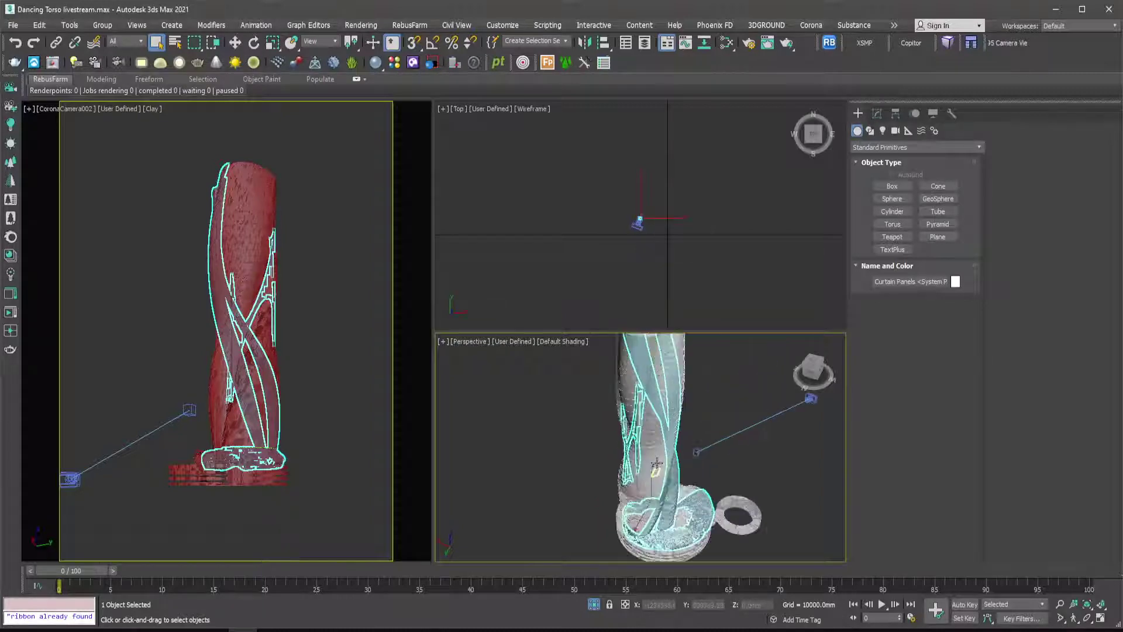
{"action": "scroll", "coordinate": [611, 455], "scroll_direction": "up", "scroll_amount": 5}
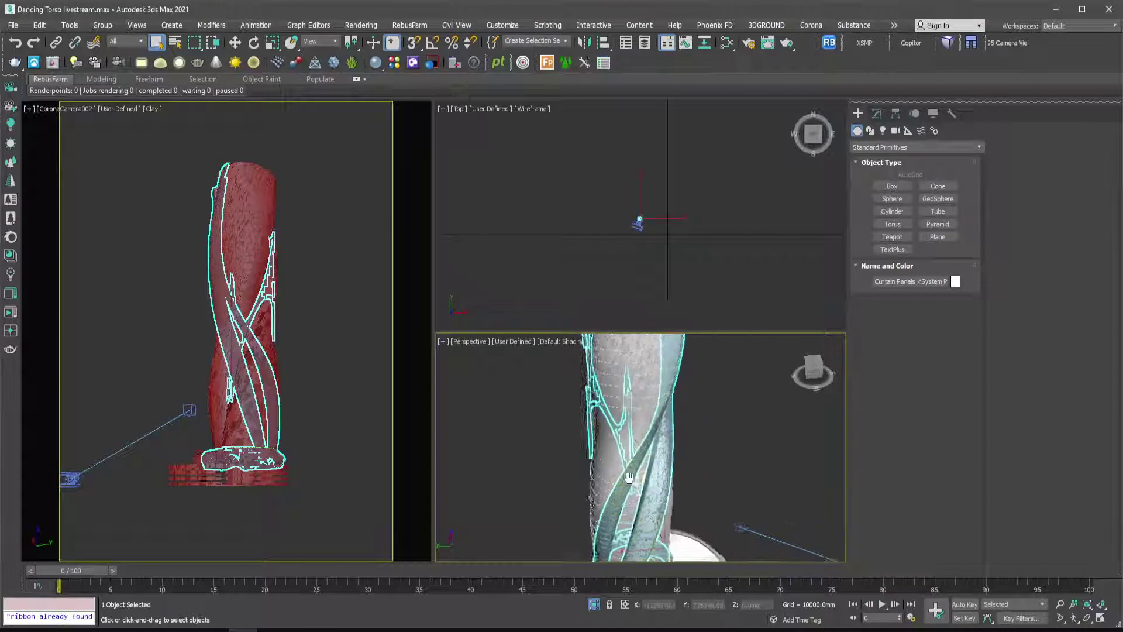
{"action": "scroll", "coordinate": [611, 440], "scroll_direction": "up", "scroll_amount": 6}
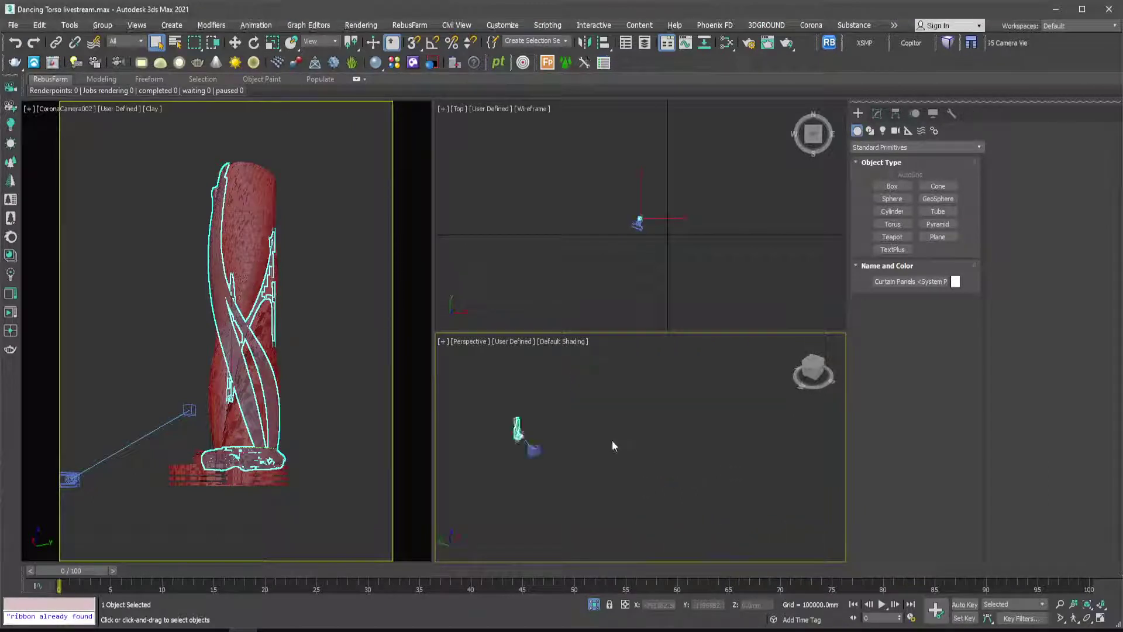
{"action": "scroll", "coordinate": [718, 468], "scroll_direction": "down", "scroll_amount": 8}
{"action": "scroll", "coordinate": [812, 490], "scroll_direction": "up", "scroll_amount": 6}
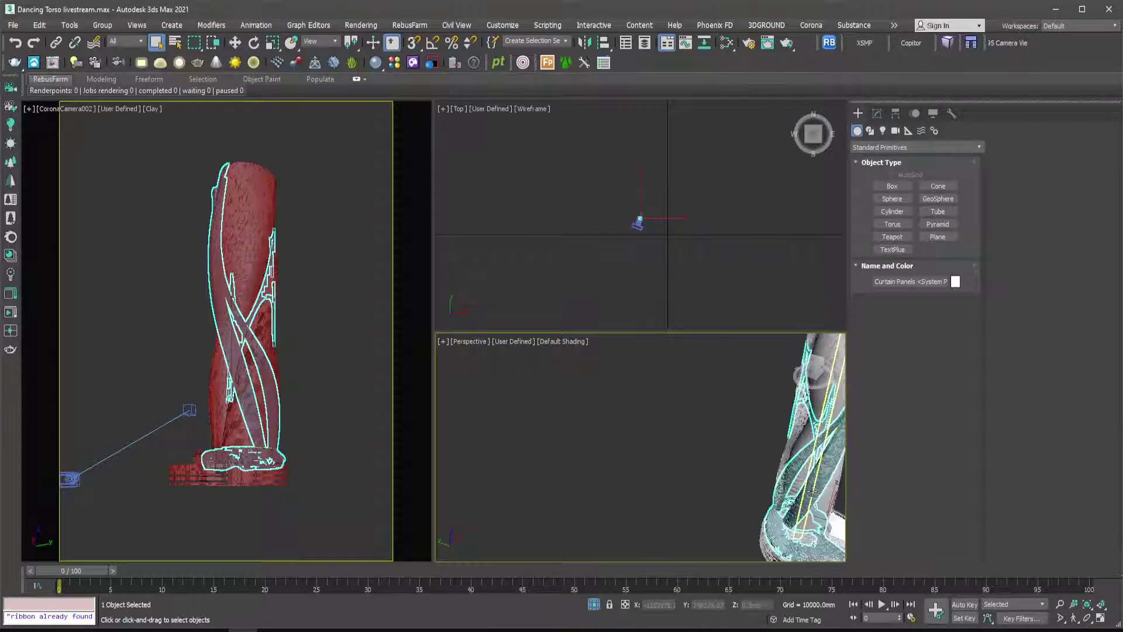
{"action": "scroll", "coordinate": [669, 478], "scroll_direction": "up", "scroll_amount": 6}
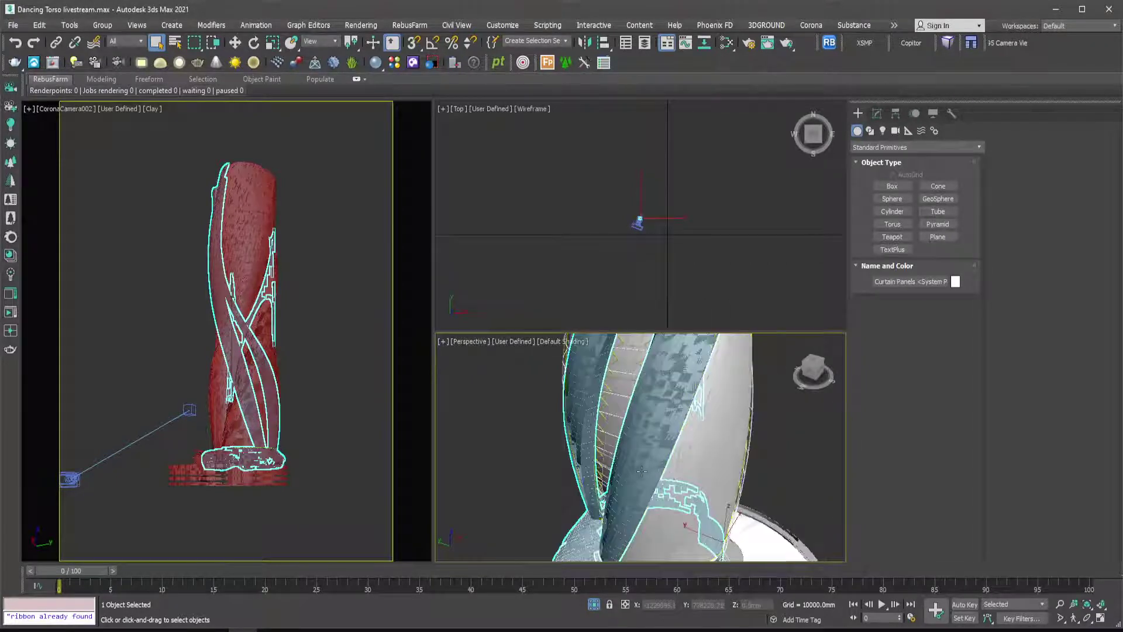
{"action": "scroll", "coordinate": [699, 461], "scroll_direction": "down", "scroll_amount": 3}
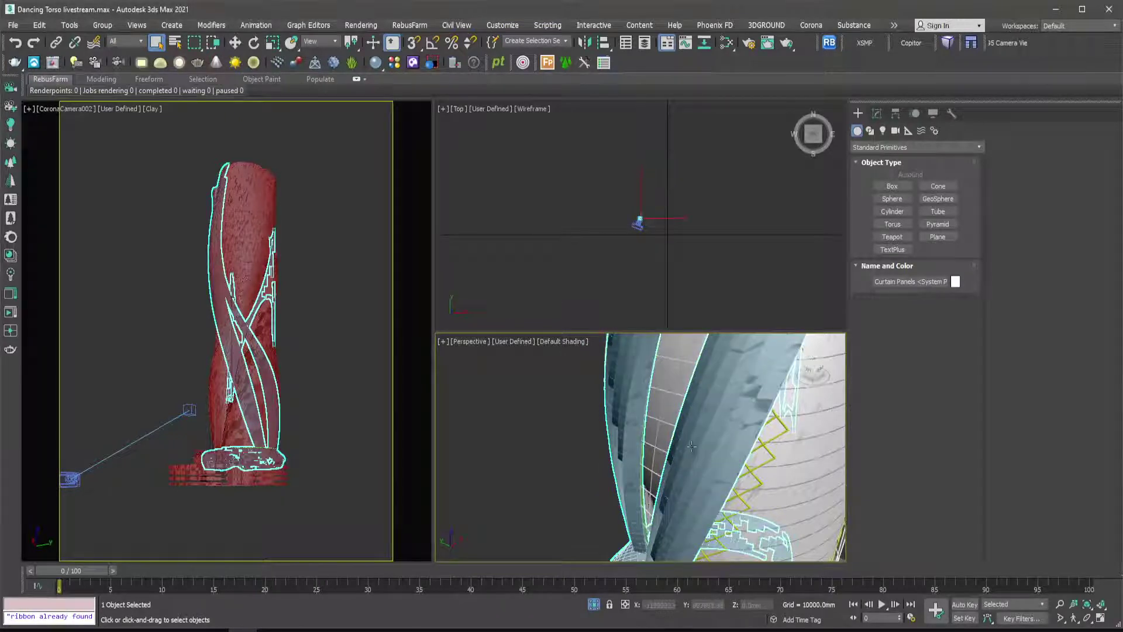
{"action": "scroll", "coordinate": [691, 446], "scroll_direction": "up", "scroll_amount": 6}
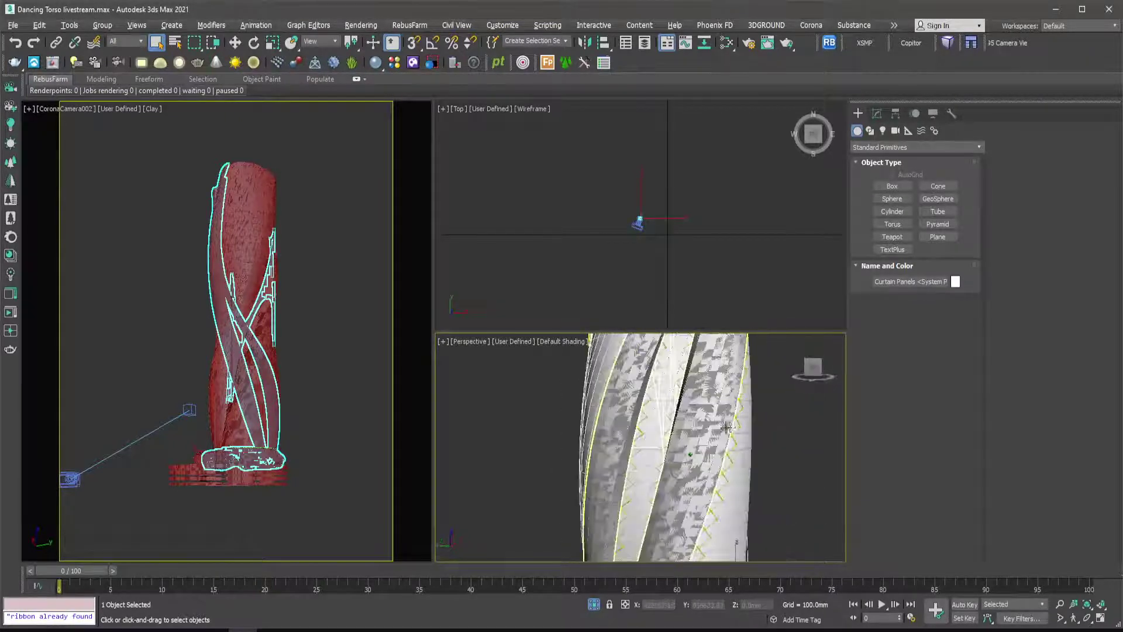
{"action": "middle_click_drag", "start_coordinate": [726, 428], "coordinate": [714, 466], "text": "alt"}
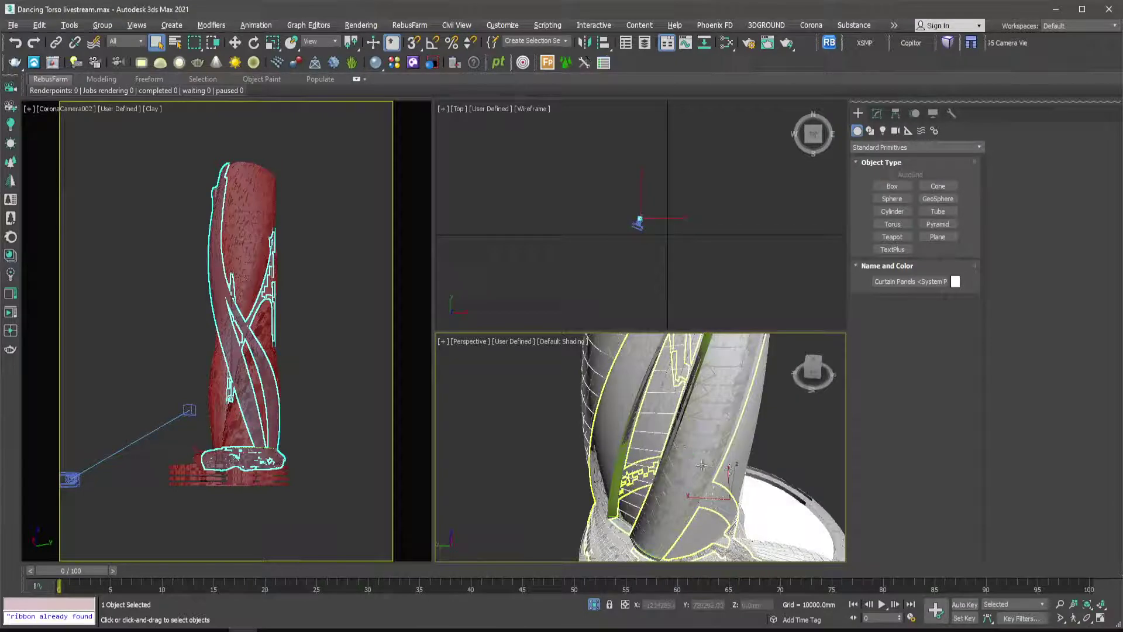
{"action": "scroll", "coordinate": [672, 455], "scroll_direction": "up", "scroll_amount": 8}
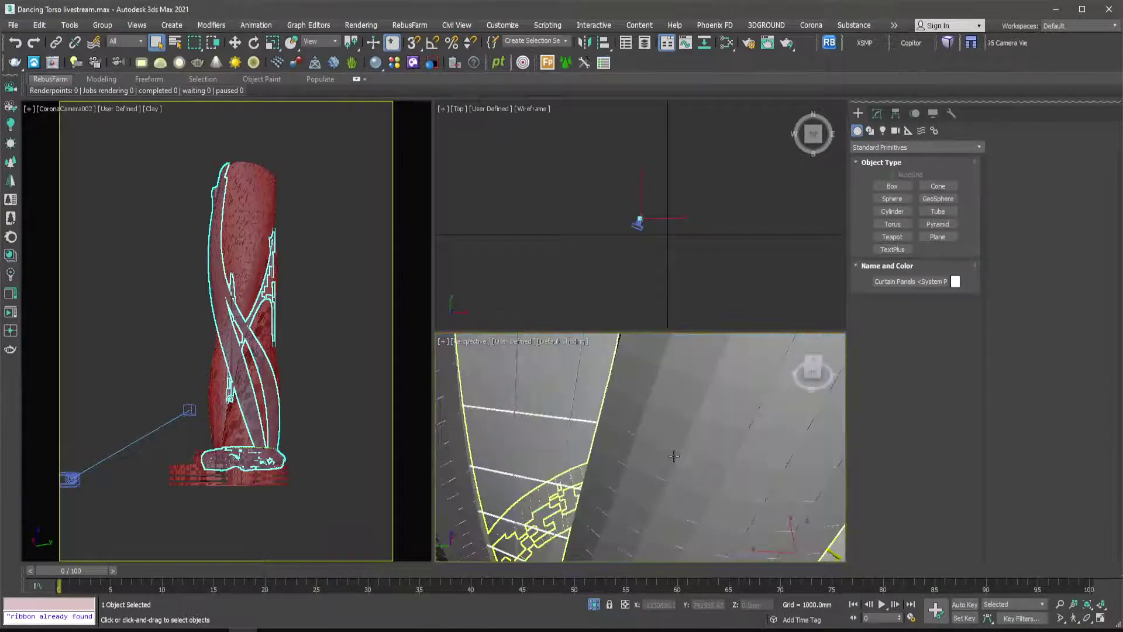
{"action": "middle_click_drag", "start_coordinate": [674, 456], "coordinate": [581, 406], "text": "alt"}
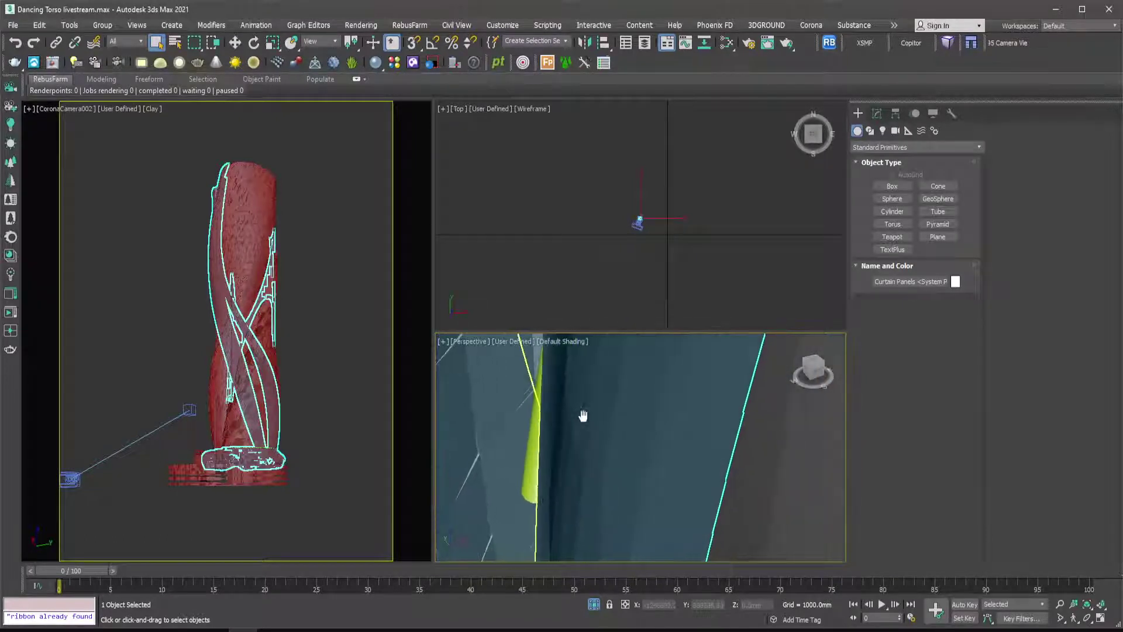
Select the tower's mass object behind the panels, isolate it, and clear the selection.
{"action": "left_click", "coordinate": [619, 410]}
{"action": "scroll", "coordinate": [662, 452], "scroll_direction": "down", "scroll_amount": 10}
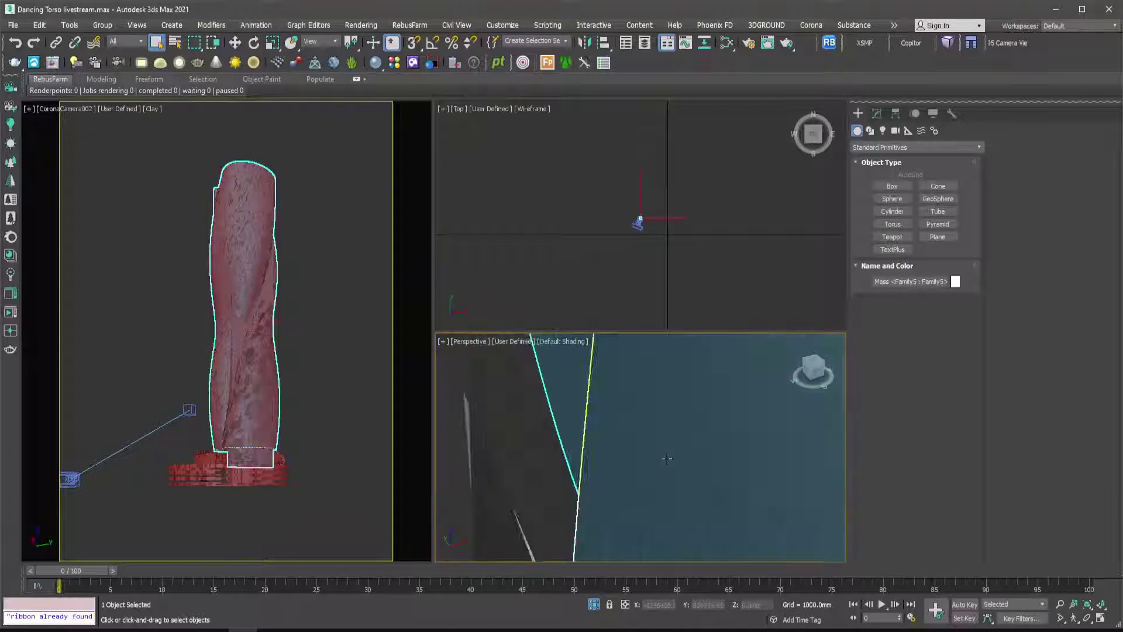
{"action": "scroll", "coordinate": [653, 463], "scroll_direction": "down", "scroll_amount": 8}
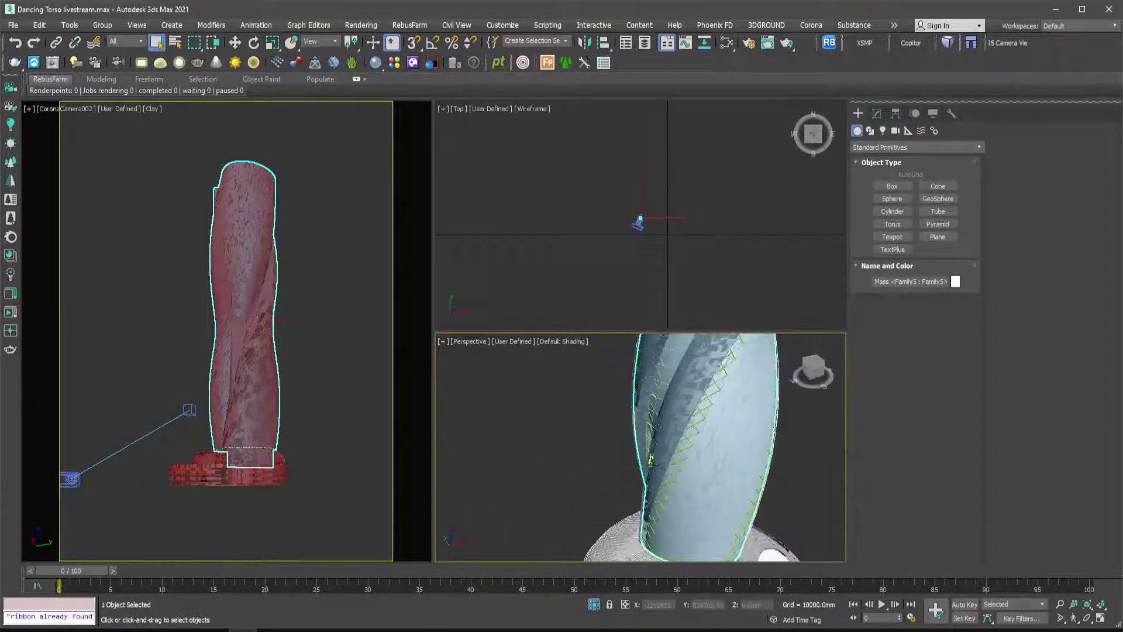
{"action": "right_click", "coordinate": [665, 307]}
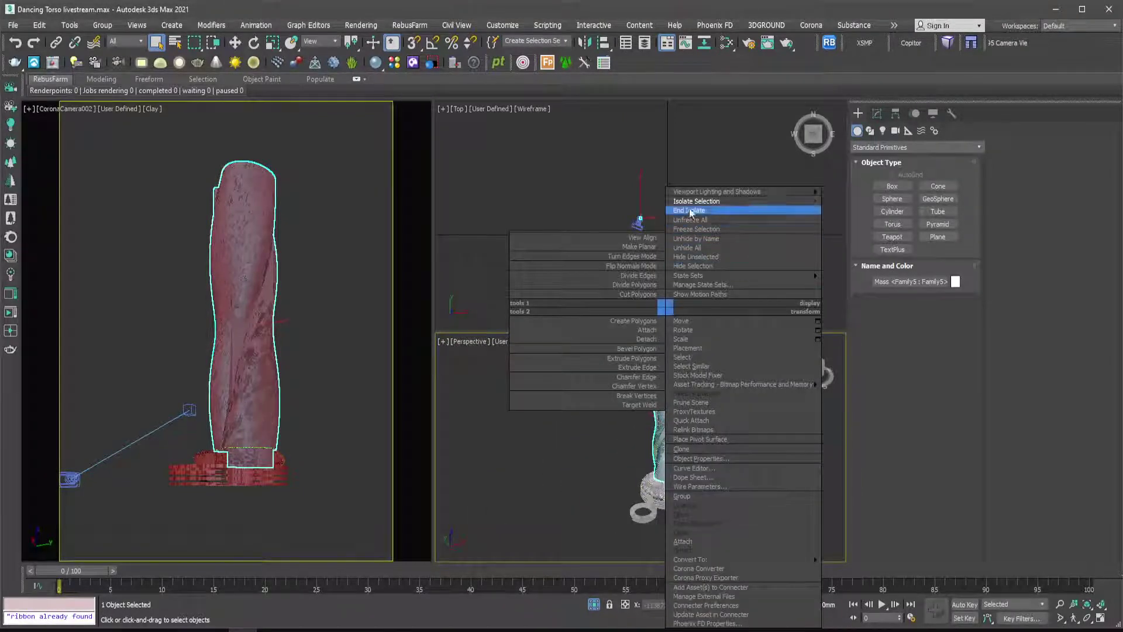
{"action": "left_click", "coordinate": [696, 201]}
{"action": "scroll", "coordinate": [636, 404], "scroll_direction": "up", "scroll_amount": 3}
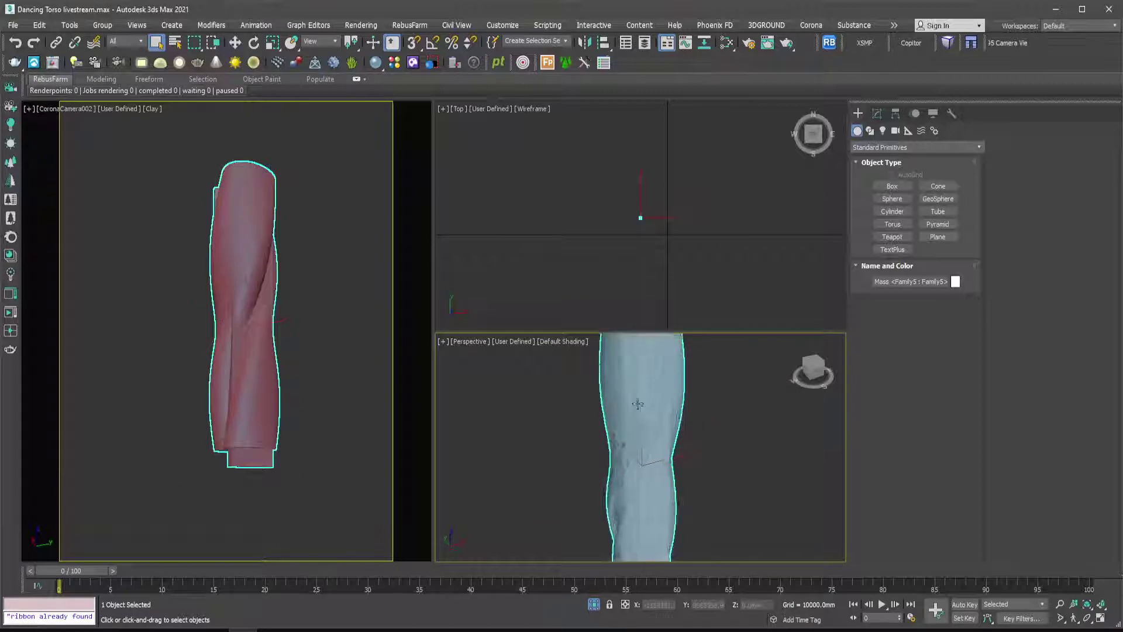
{"action": "left_click", "coordinate": [555, 458]}
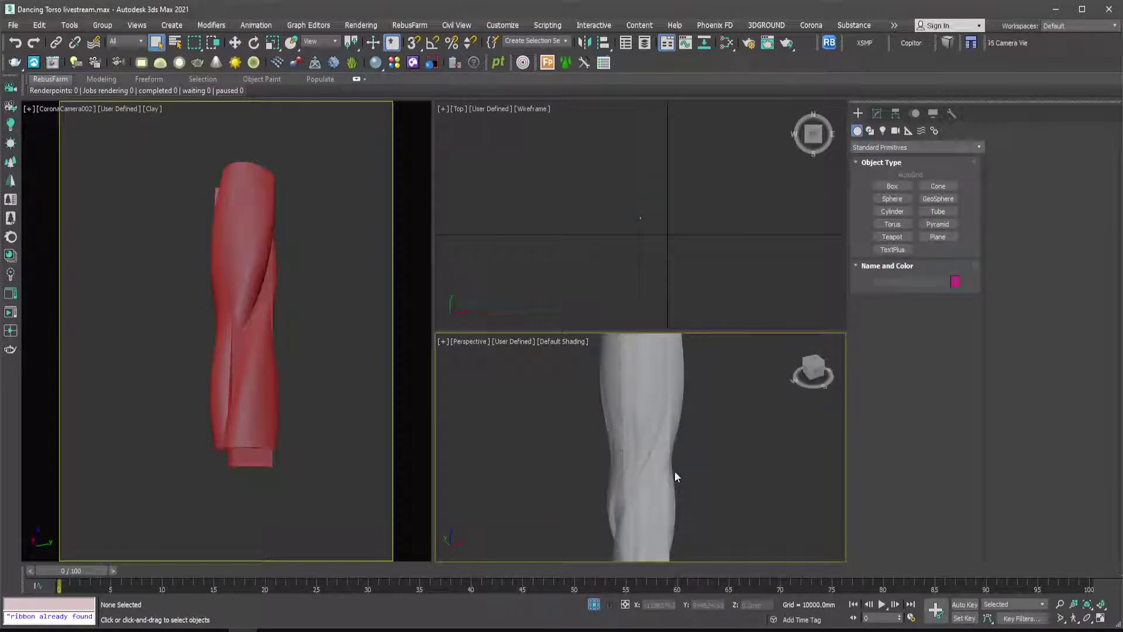
Reselect the isolated tower mass and switch its Editable Mesh to Element sub-object selection.
{"action": "scroll", "coordinate": [653, 450], "scroll_direction": "down", "scroll_amount": 3}
{"action": "middle_click_drag", "start_coordinate": [654, 449], "coordinate": [646, 481], "text": "alt"}
{"action": "scroll", "coordinate": [649, 482], "scroll_direction": "up", "scroll_amount": 5}
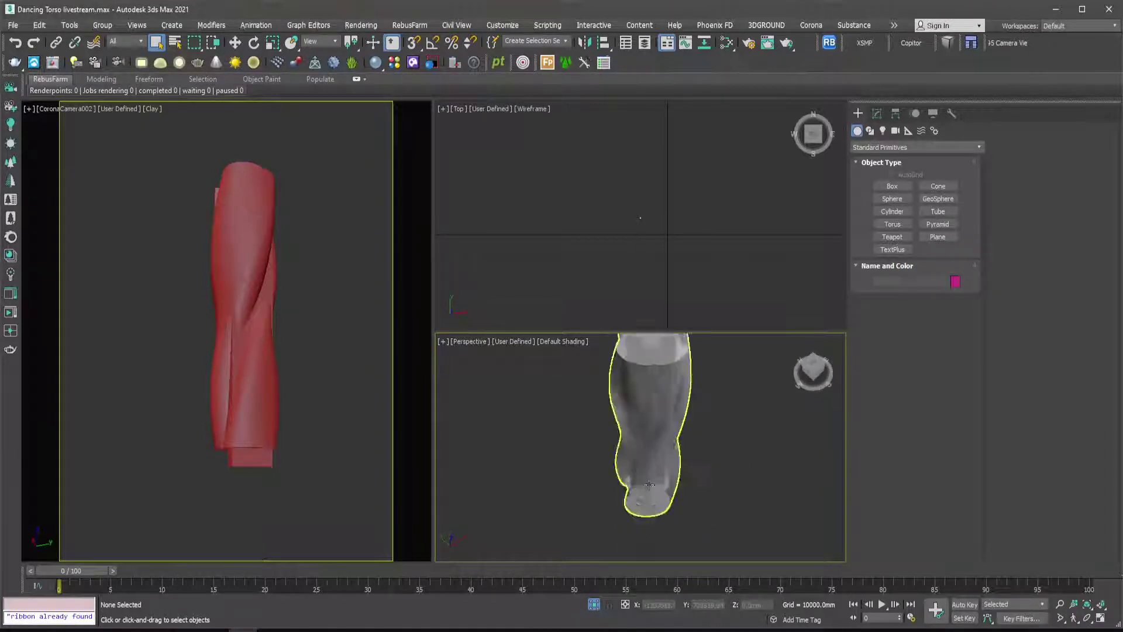
{"action": "left_click", "coordinate": [649, 482]}
{"action": "left_click", "coordinate": [877, 113]}
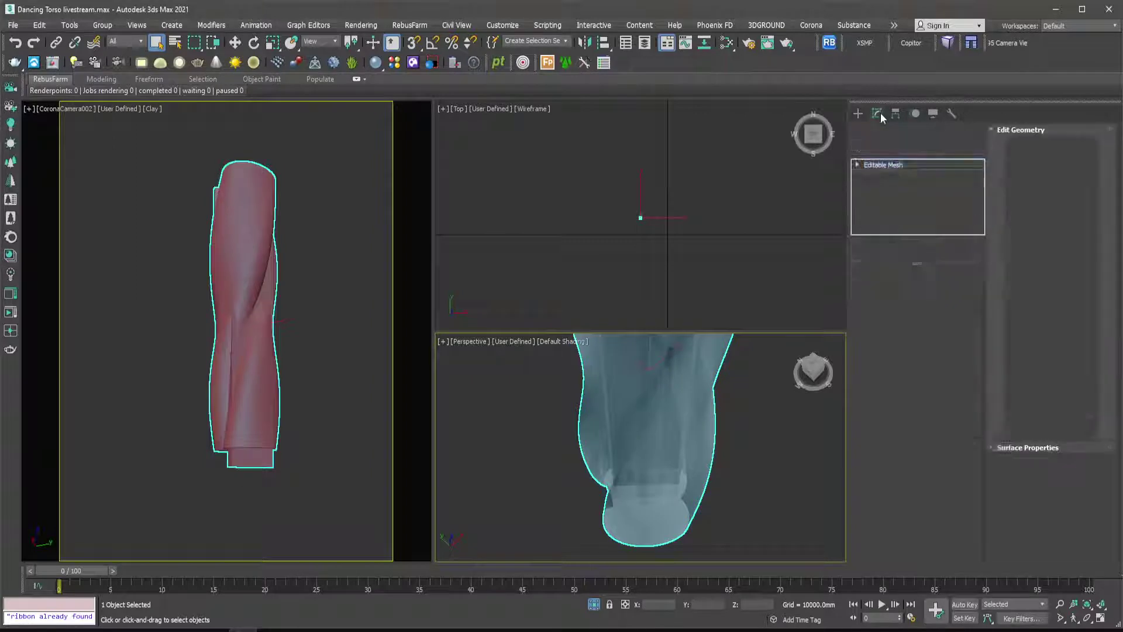
{"action": "left_click", "coordinate": [942, 291]}
Inspect the mass's separate elements by selecting an inner surface and the two twisting strips together, and leave element editing.
{"action": "left_click", "coordinate": [672, 421]}
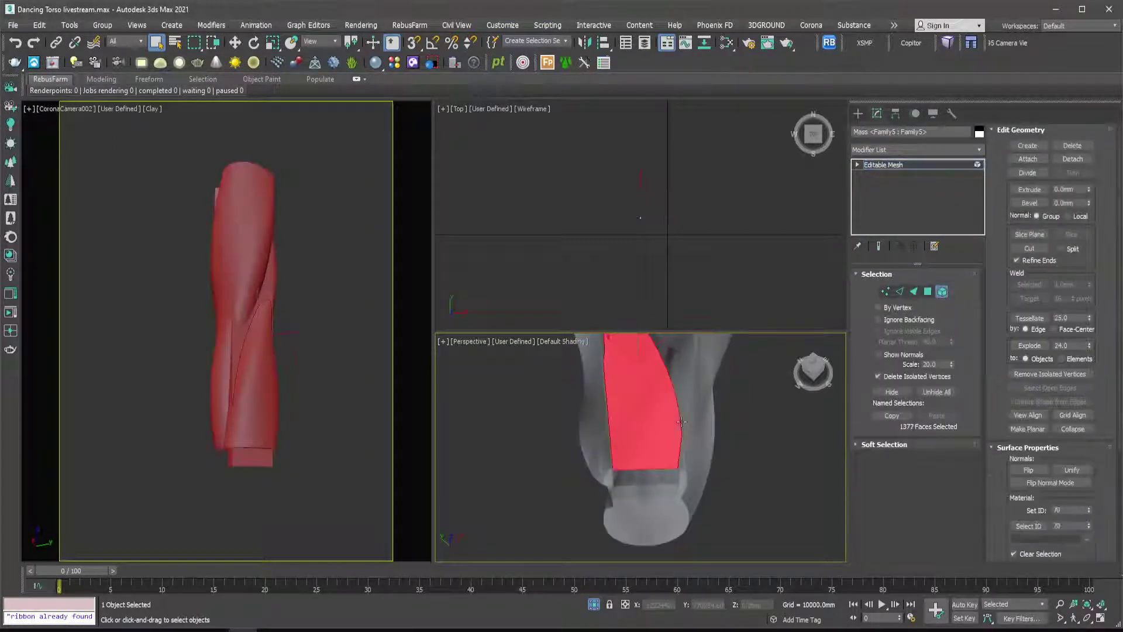
{"action": "middle_click_drag", "start_coordinate": [694, 439], "coordinate": [688, 513], "text": "alt"}
{"action": "left_click", "coordinate": [646, 478]}
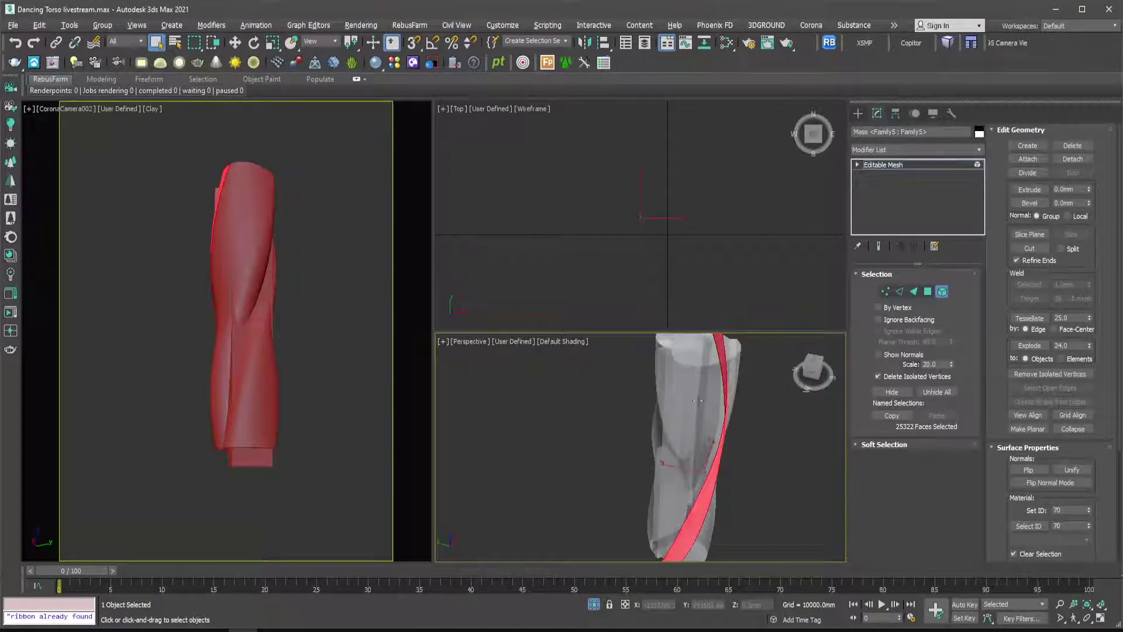
{"action": "middle_click_drag", "start_coordinate": [698, 400], "coordinate": [615, 384], "text": "alt"}
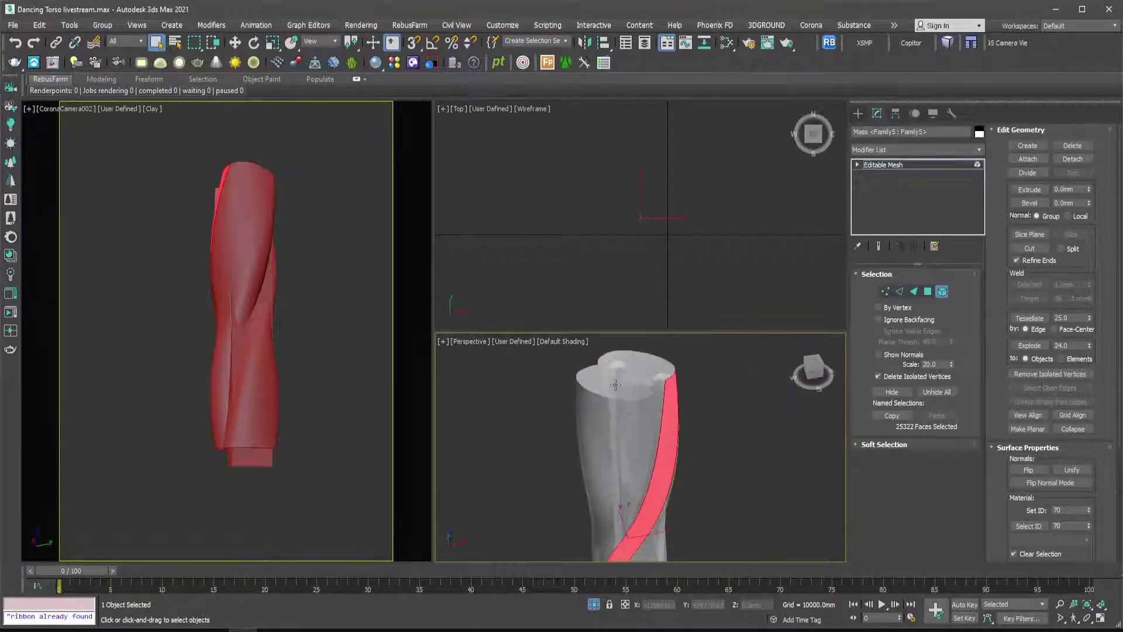
{"action": "middle_click_drag", "start_coordinate": [669, 464], "coordinate": [647, 500], "text": "alt"}
{"action": "scroll", "coordinate": [637, 439], "scroll_direction": "up", "scroll_amount": 3}
{"action": "left_click", "coordinate": [637, 422], "text": "ctrl"}
{"action": "middle_click_drag", "start_coordinate": [641, 452], "coordinate": [718, 479], "text": "alt"}
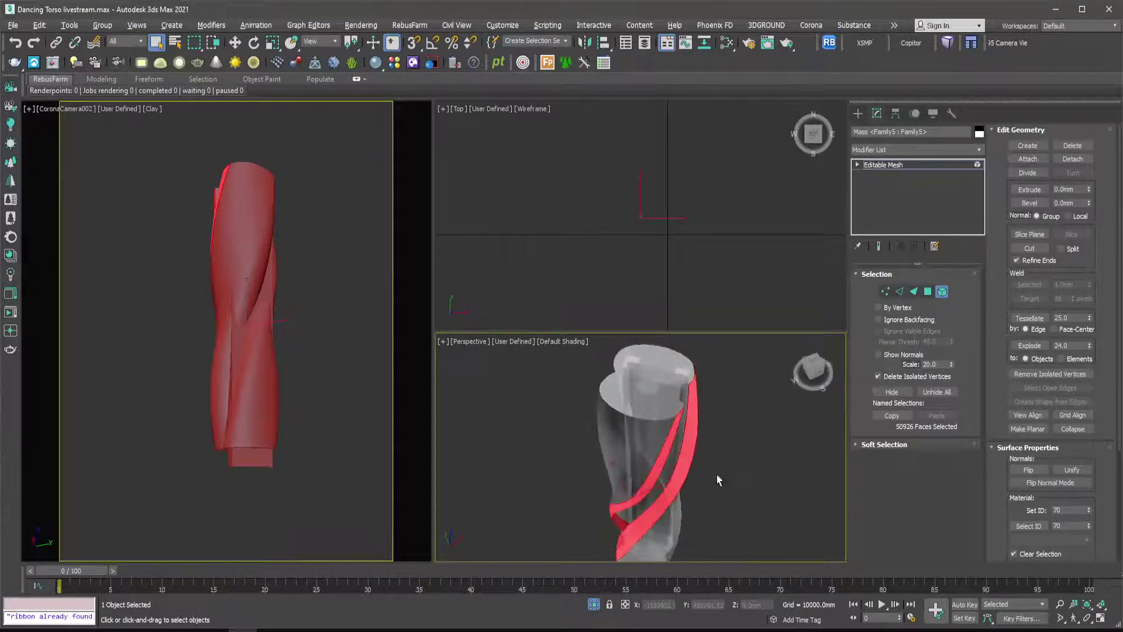
{"action": "left_click", "coordinate": [858, 113]}
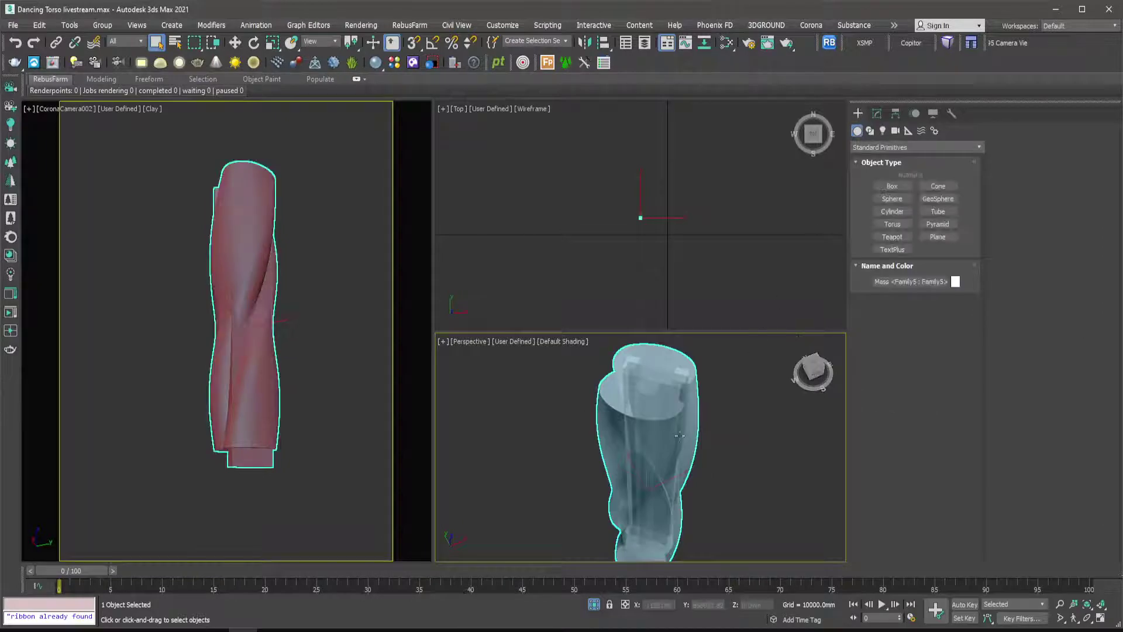
Reselect the tower mass and end the isolation to bring back the whole city scene.
{"action": "left_click", "coordinate": [724, 452]}
{"action": "left_click", "coordinate": [649, 445]}
{"action": "right_click", "coordinate": [670, 307]}
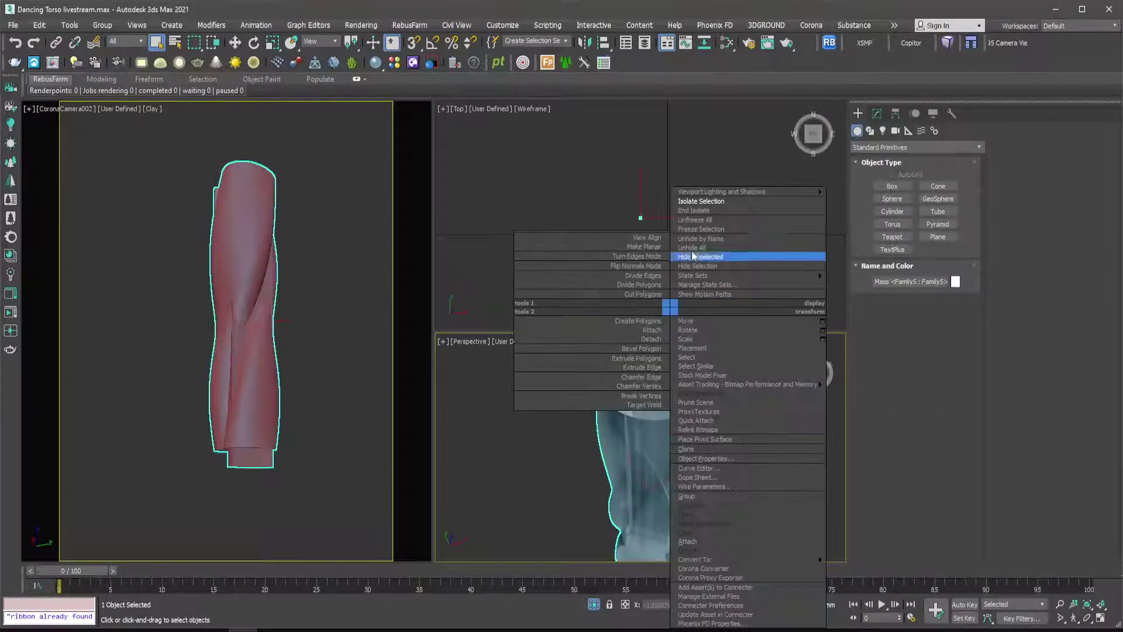
{"action": "left_click", "coordinate": [693, 211]}
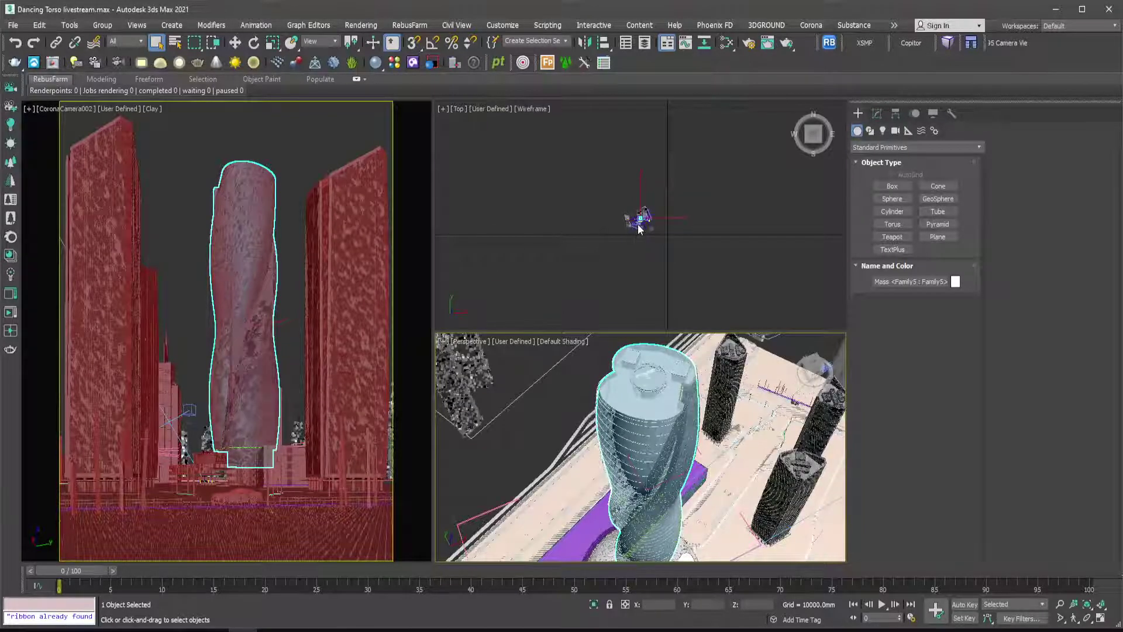
{"action": "scroll", "coordinate": [636, 232], "scroll_direction": "up", "scroll_amount": 2}
{"action": "scroll", "coordinate": [643, 216], "scroll_direction": "up", "scroll_amount": 2}
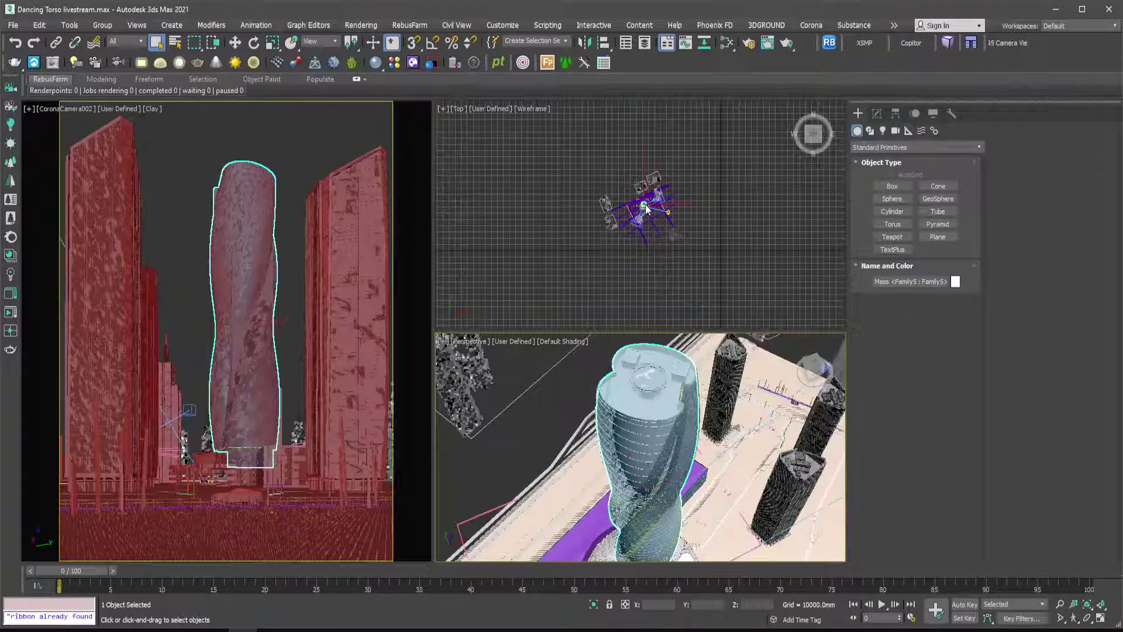
{"action": "scroll", "coordinate": [644, 204], "scroll_direction": "up", "scroll_amount": 2}
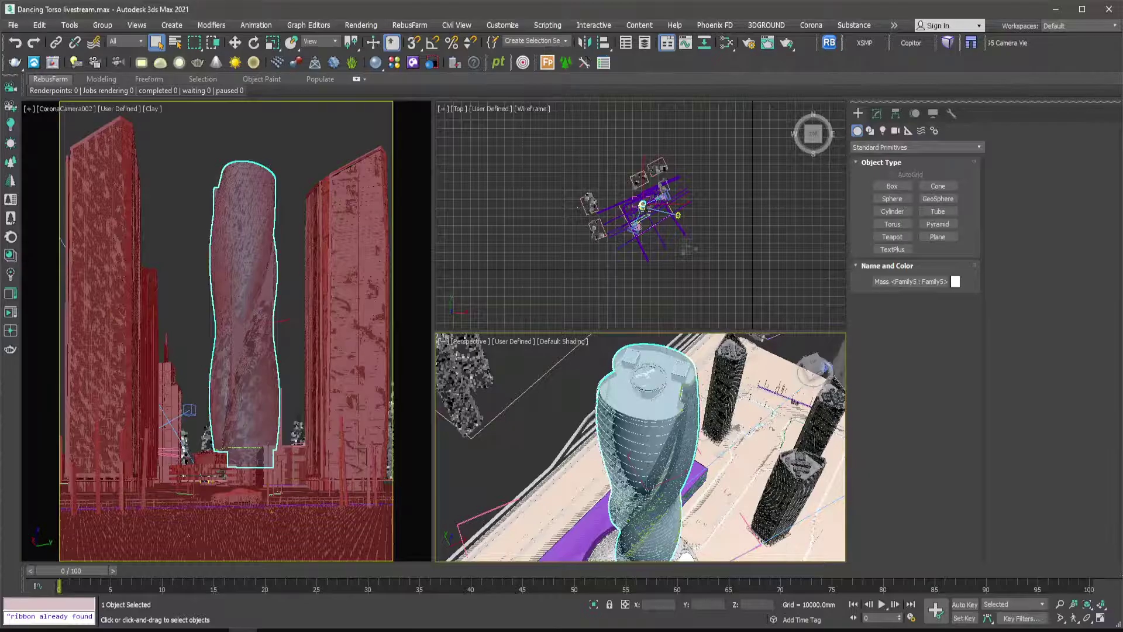
{"action": "scroll", "coordinate": [643, 204], "scroll_direction": "up", "scroll_amount": 2}
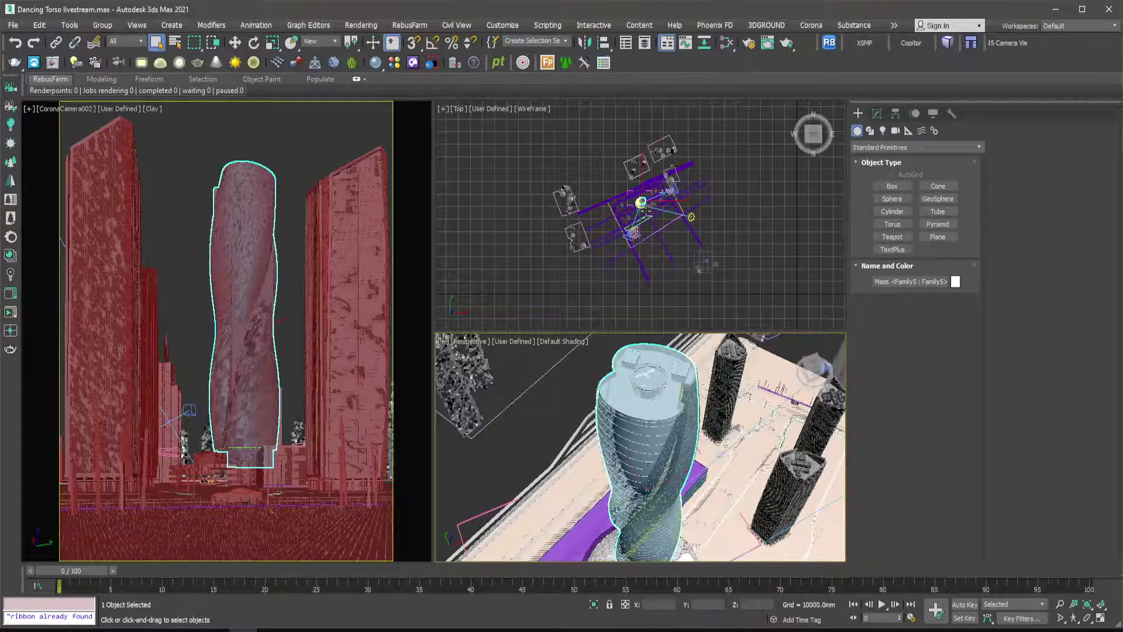
Select the twisting tower together with its sun and camera and group them as "building + sun + cam".
{"action": "scroll", "coordinate": [642, 210], "scroll_direction": "up", "scroll_amount": 2}
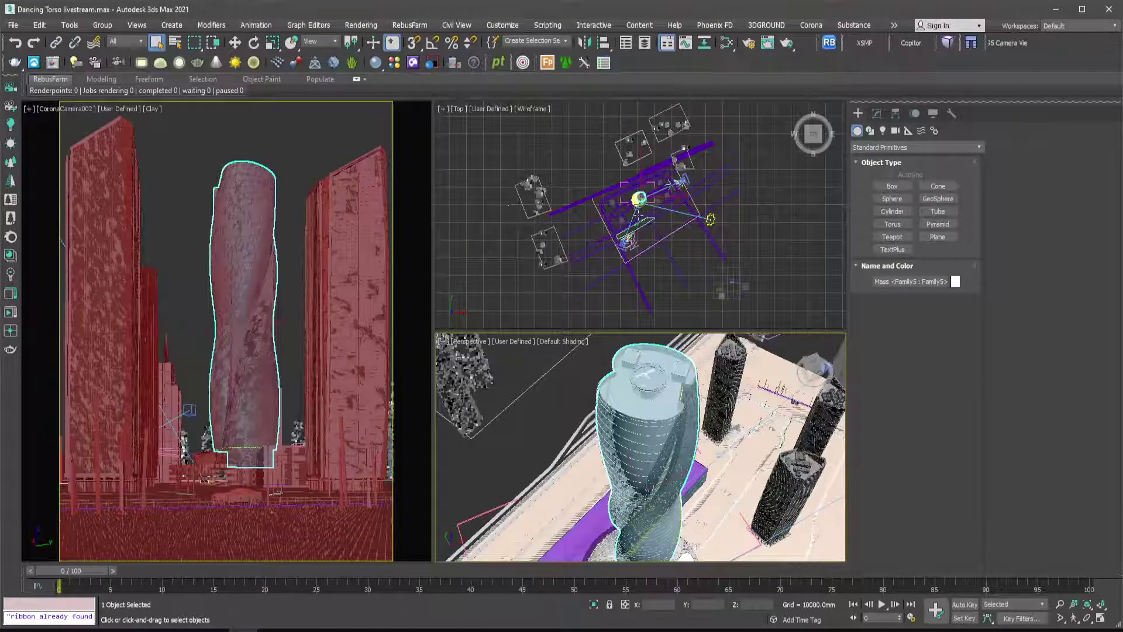
{"action": "scroll", "coordinate": [637, 216], "scroll_direction": "up", "scroll_amount": 3}
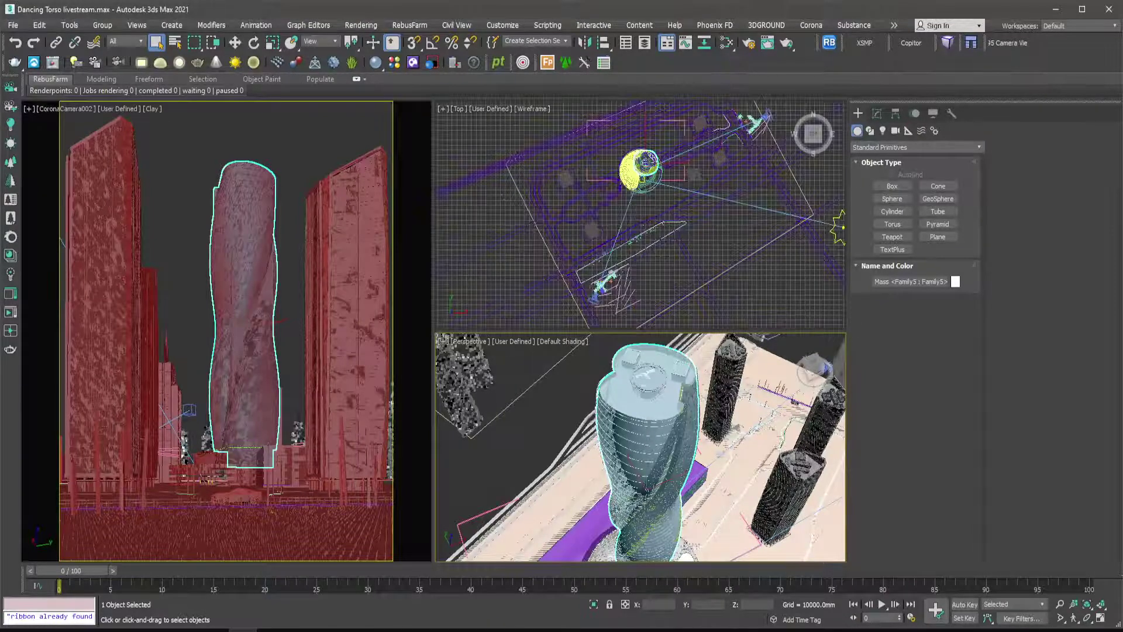
{"action": "scroll", "coordinate": [651, 163], "scroll_direction": "up", "scroll_amount": 2}
{"action": "left_click_drag", "start_coordinate": [680, 122], "coordinate": [586, 242]}
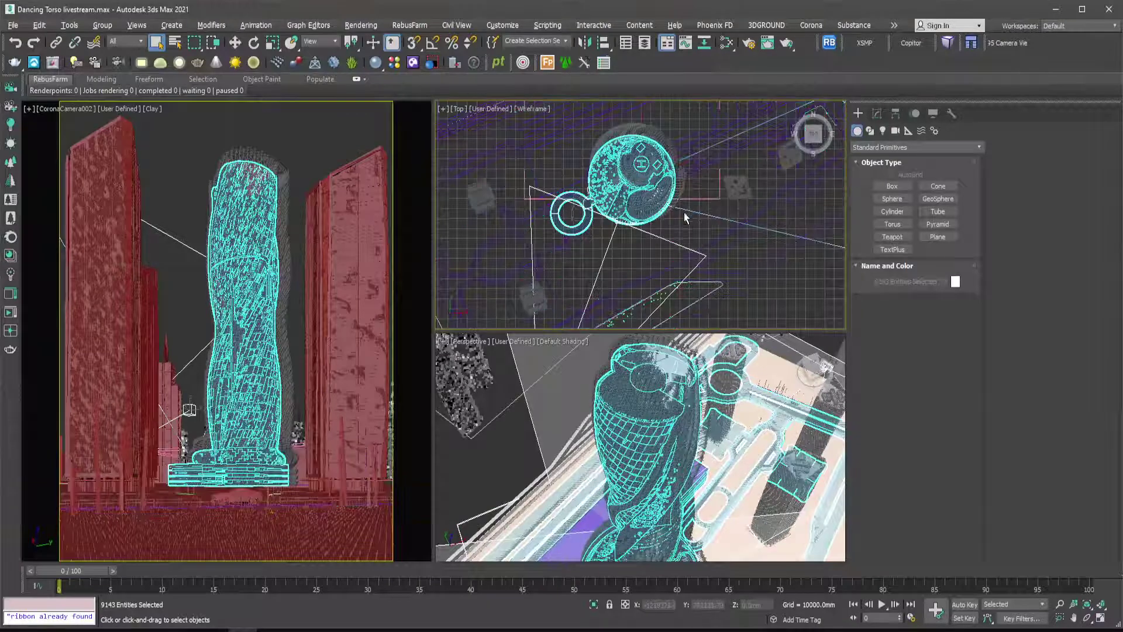
{"action": "scroll", "coordinate": [561, 259], "scroll_direction": "down", "scroll_amount": 3}
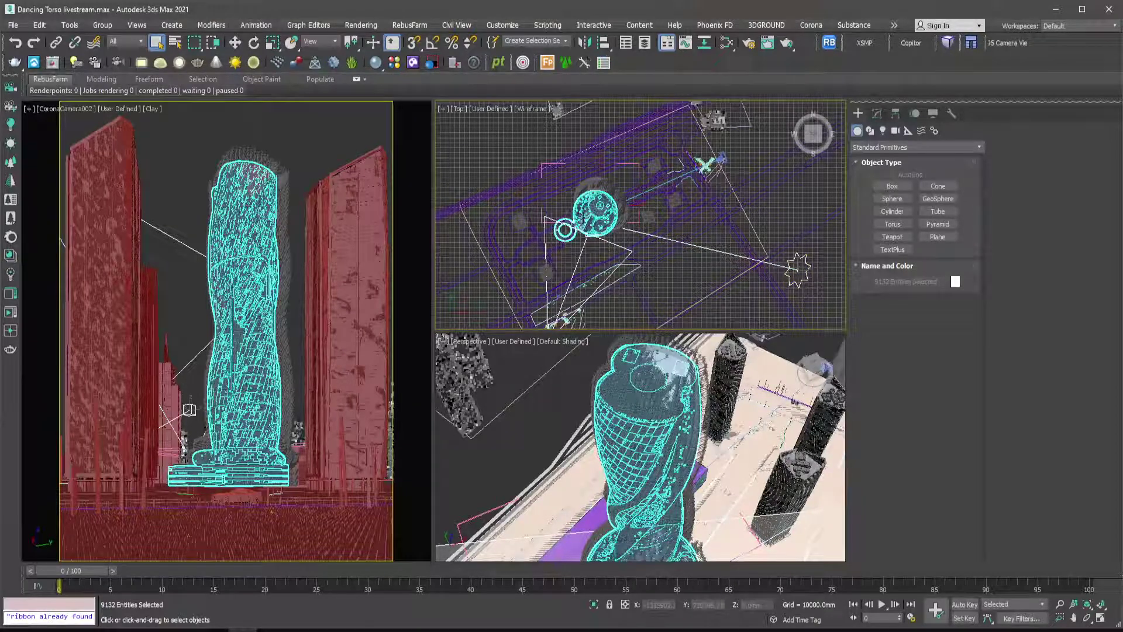
{"action": "right_click", "coordinate": [584, 222]}
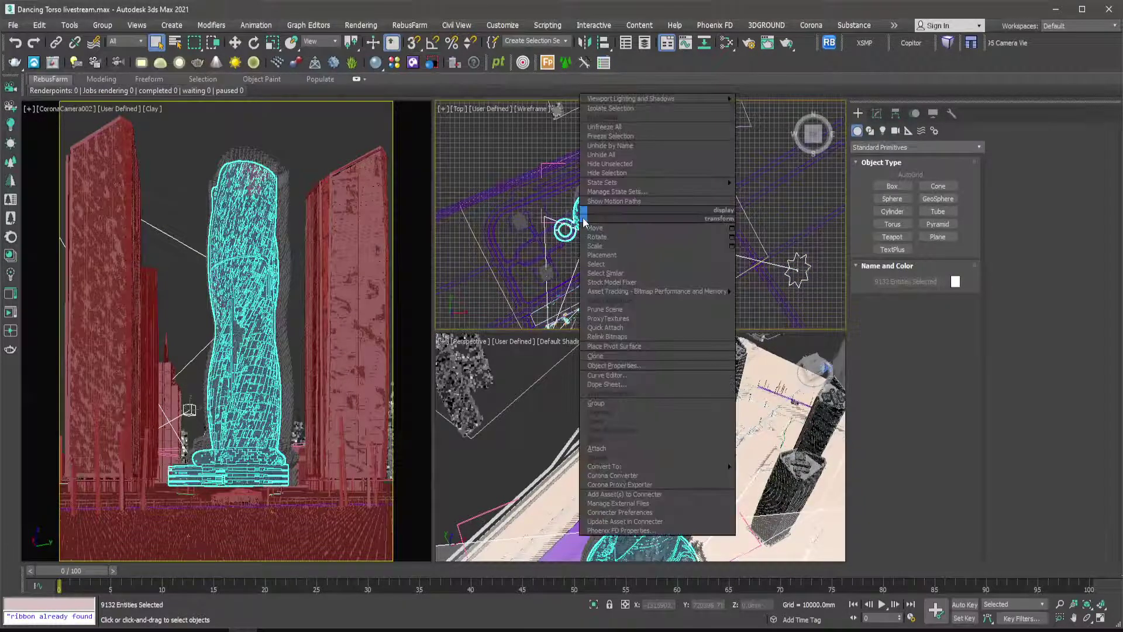
{"action": "left_click", "coordinate": [617, 398]}
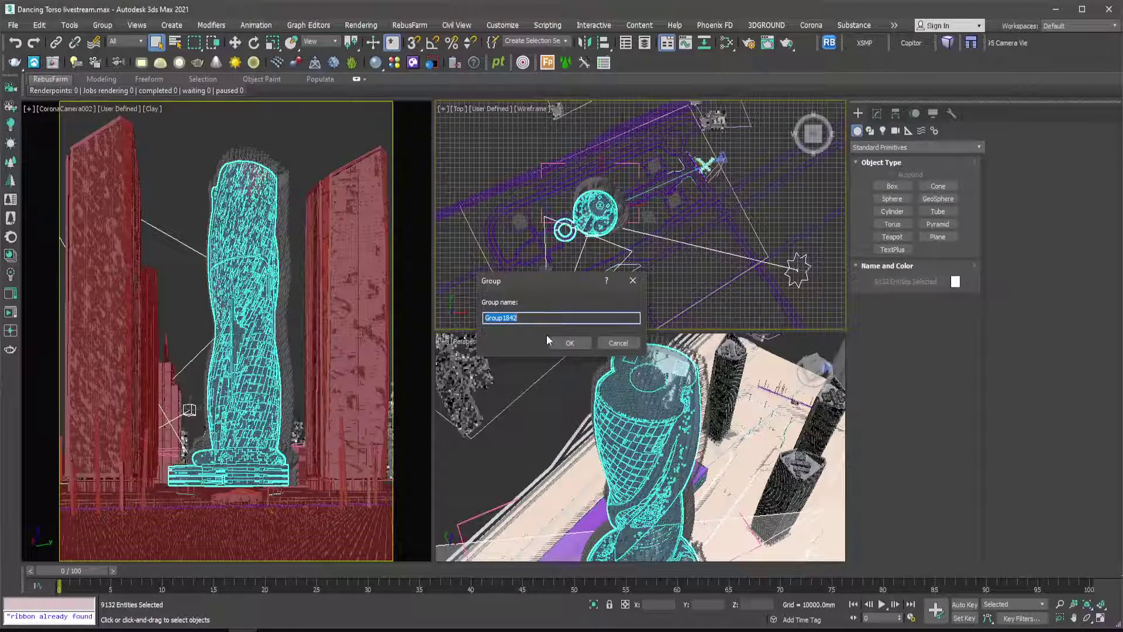
{"action": "type", "text": "building + sun + cam"}
{"action": "key", "text": "Return"}
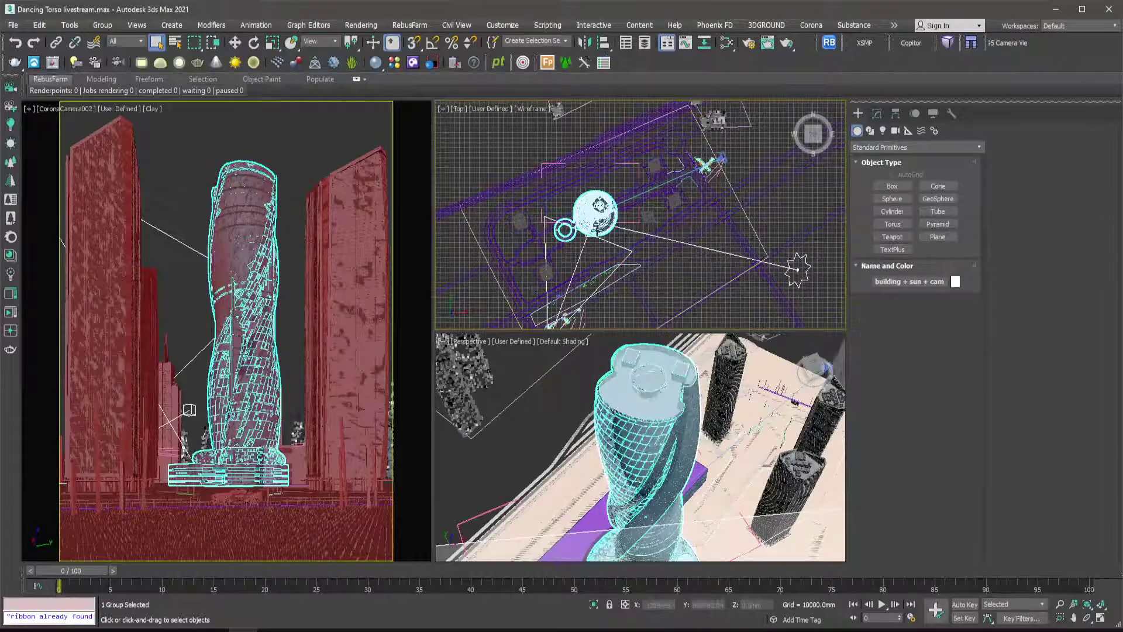
Isolate the "building + sun + cam" group, reselect it, and open the group to reach its individual members.
{"action": "right_click", "coordinate": [595, 229]}
{"action": "left_click", "coordinate": [611, 119]}
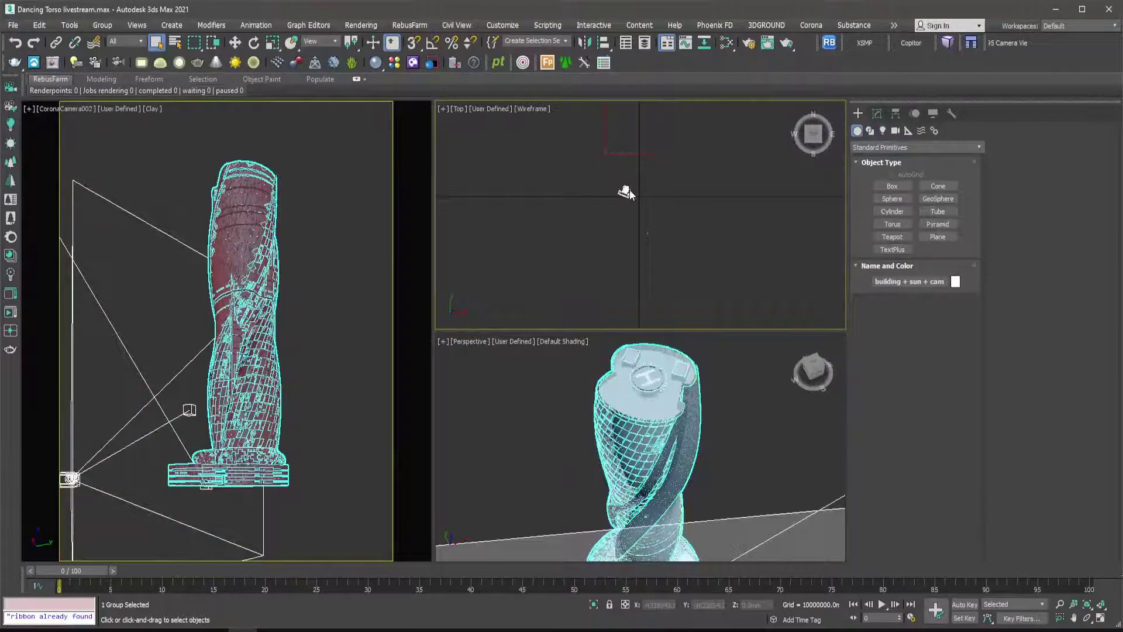
{"action": "left_click", "coordinate": [623, 214]}
{"action": "scroll", "coordinate": [623, 214], "scroll_direction": "up", "scroll_amount": 2}
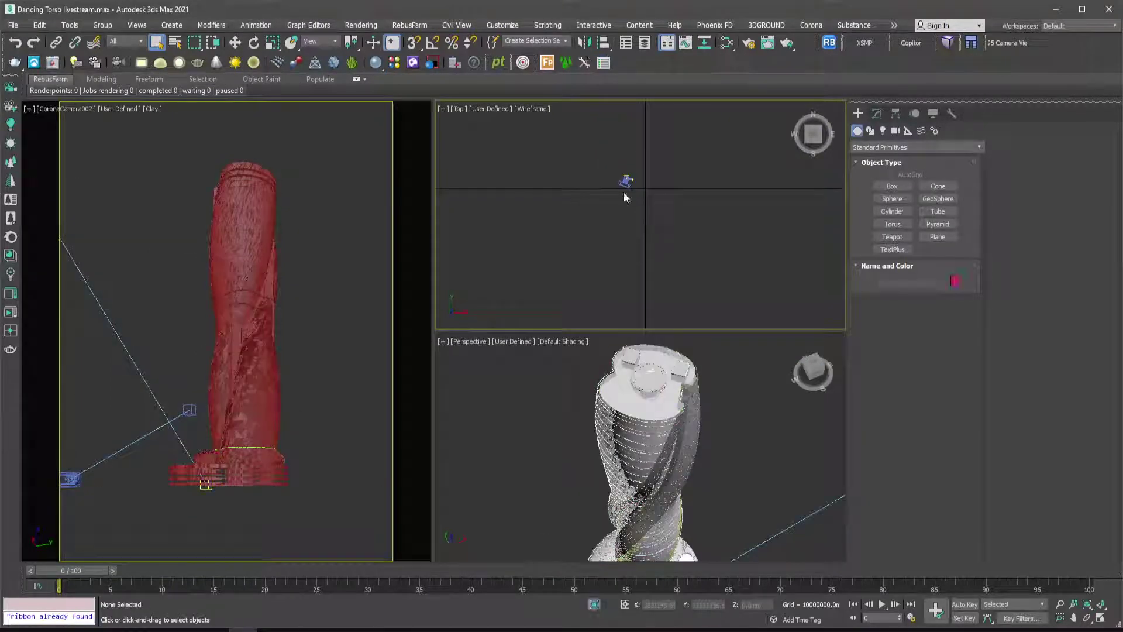
{"action": "left_click_drag", "start_coordinate": [636, 261], "coordinate": [632, 243]}
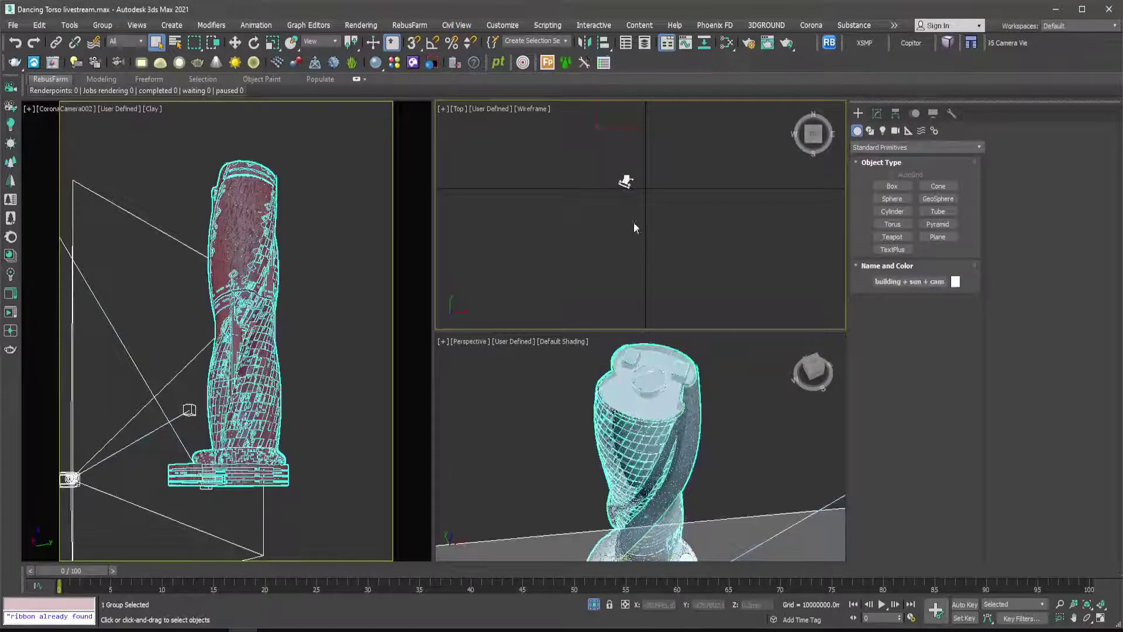
{"action": "right_click", "coordinate": [626, 181]}
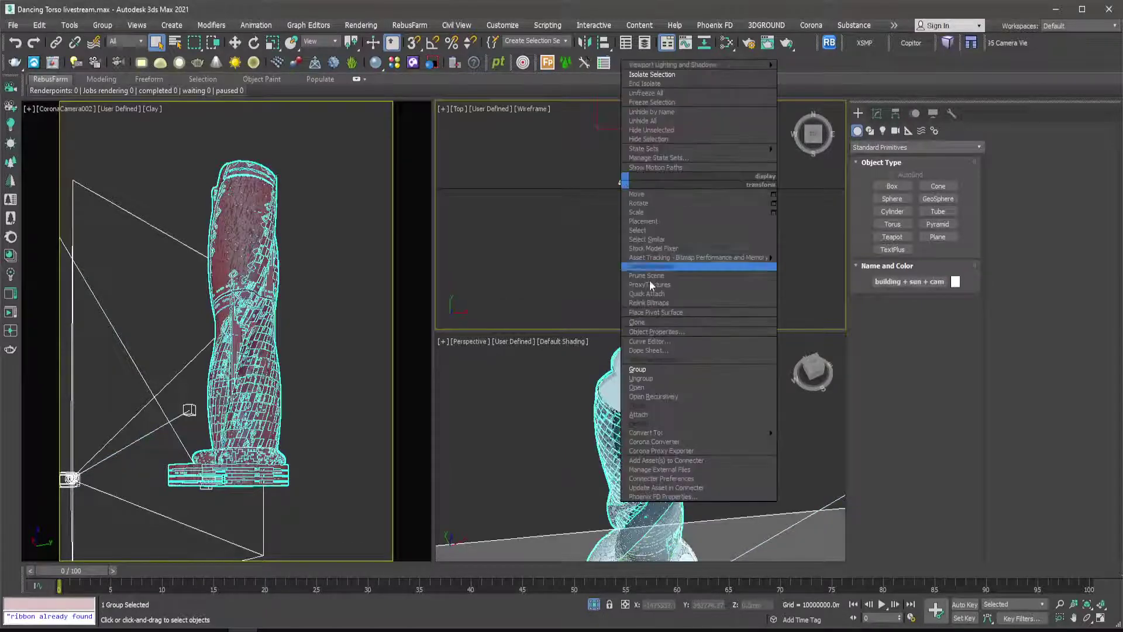
{"action": "left_click", "coordinate": [655, 380]}
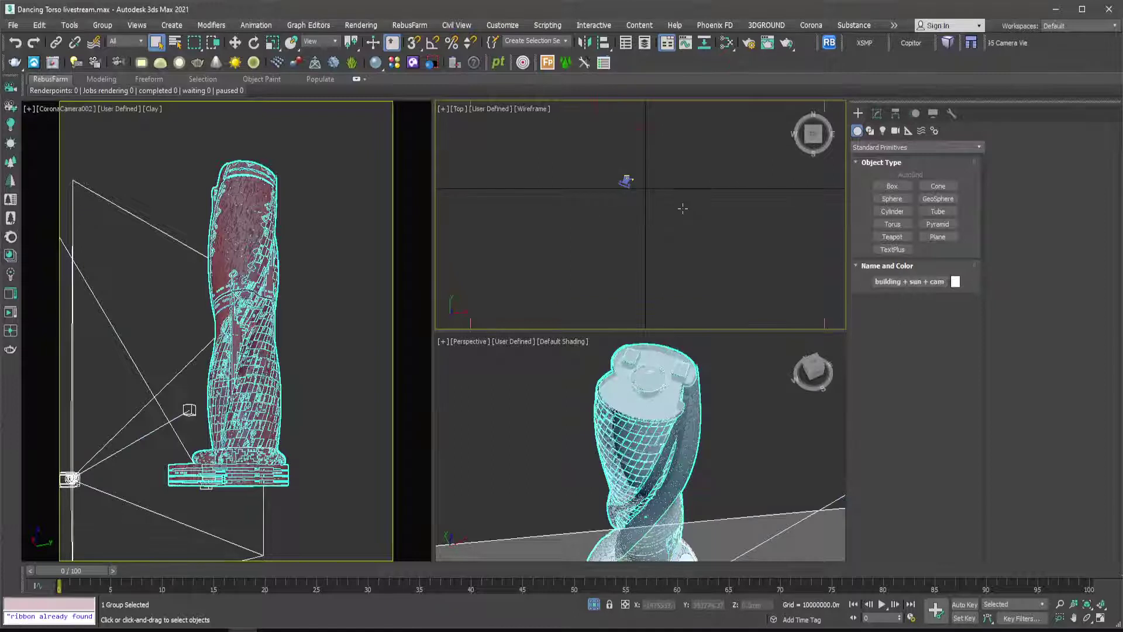
Inspect the opened group's far extents by selecting the geometry away from the tower and checking it for modifiers.
{"action": "left_click_drag", "start_coordinate": [687, 208], "coordinate": [583, 266]}
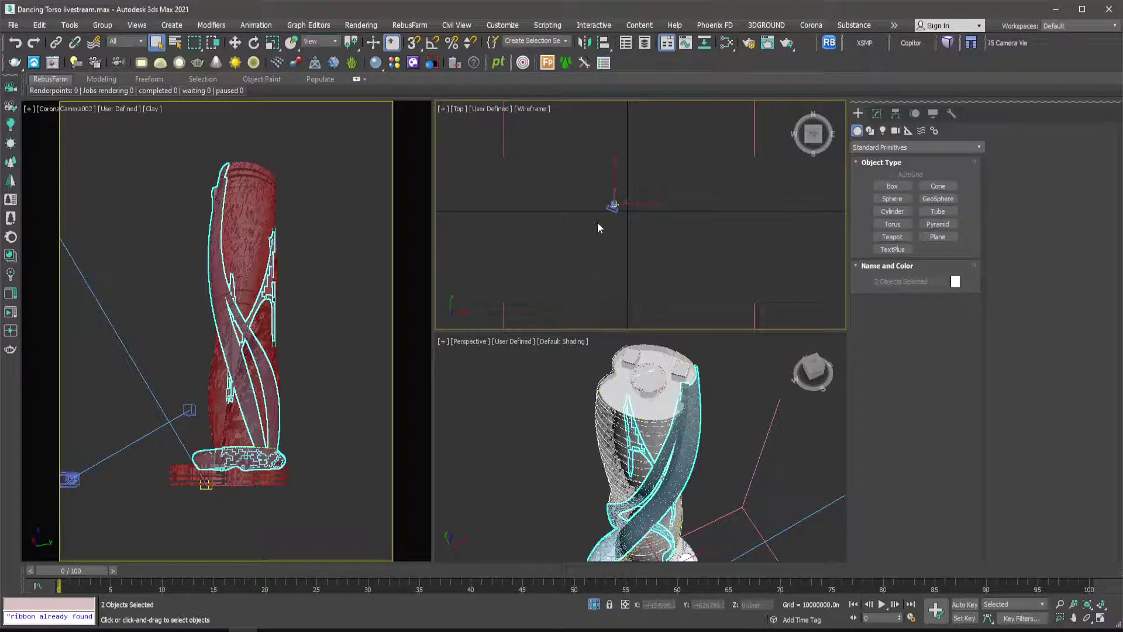
{"action": "middle_click_drag", "start_coordinate": [609, 210], "coordinate": [569, 163]}
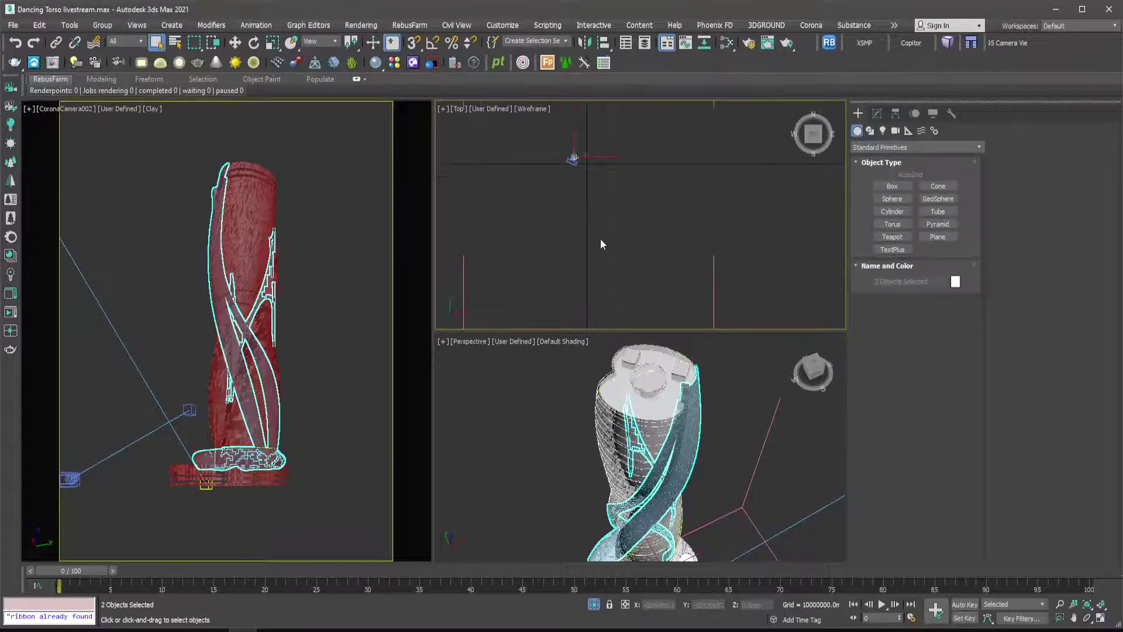
{"action": "middle_click_drag", "start_coordinate": [578, 203], "coordinate": [601, 168]}
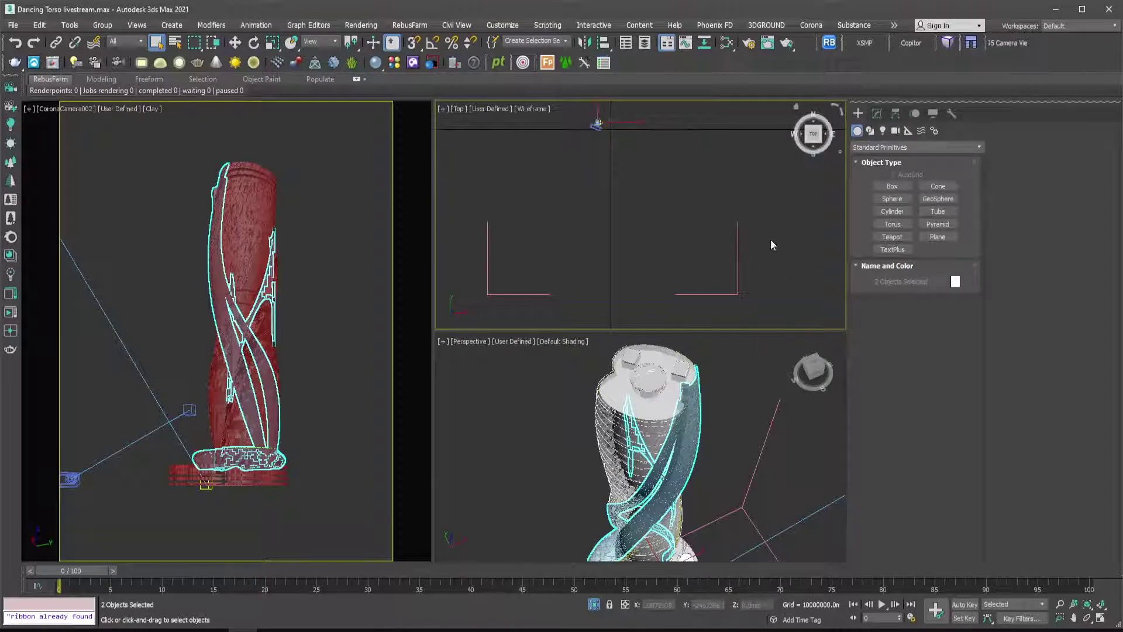
{"action": "left_click", "coordinate": [735, 290]}
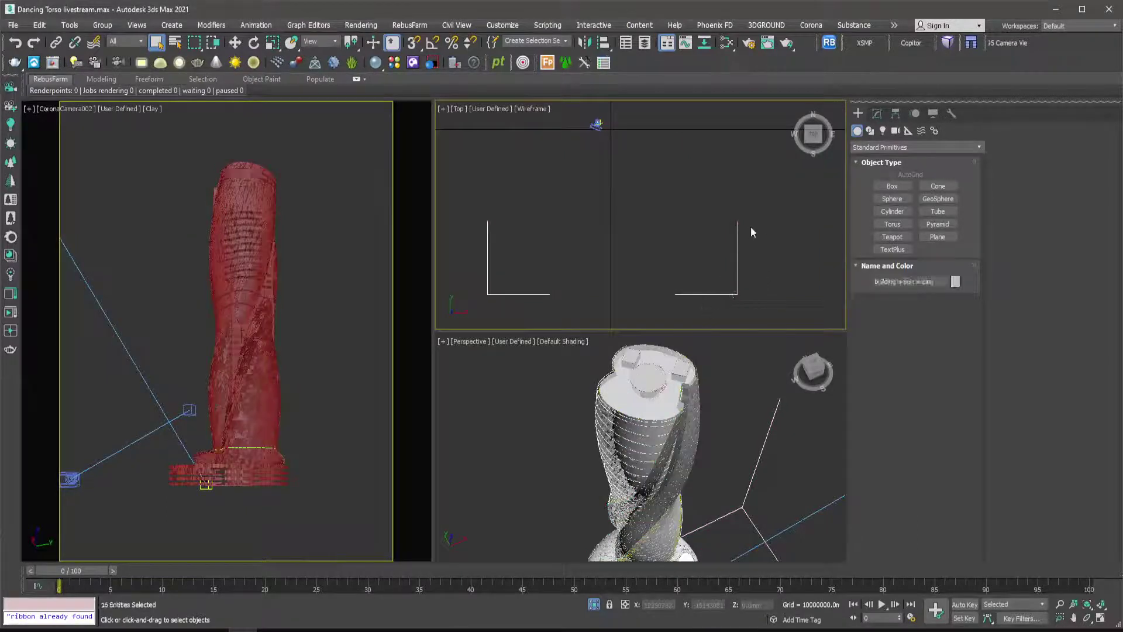
{"action": "key", "text": "ctrl+z"}
{"action": "left_click", "coordinate": [876, 115]}
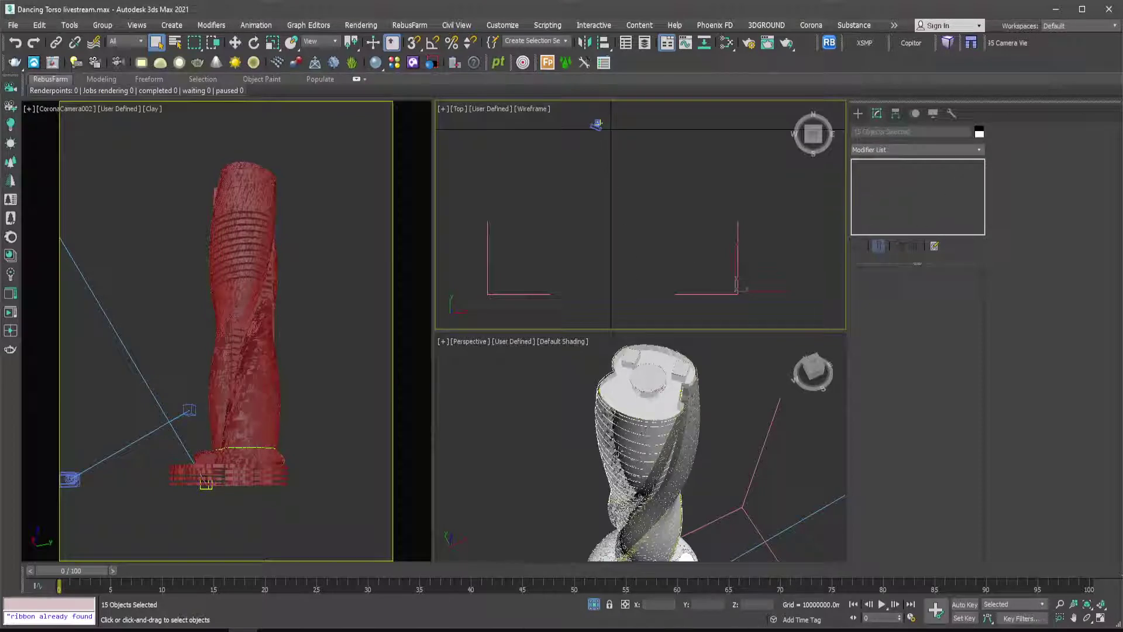
Select the tower, camera and sun inside the opened group and freeze them.
{"action": "scroll", "coordinate": [597, 125], "scroll_direction": "up", "scroll_amount": 10}
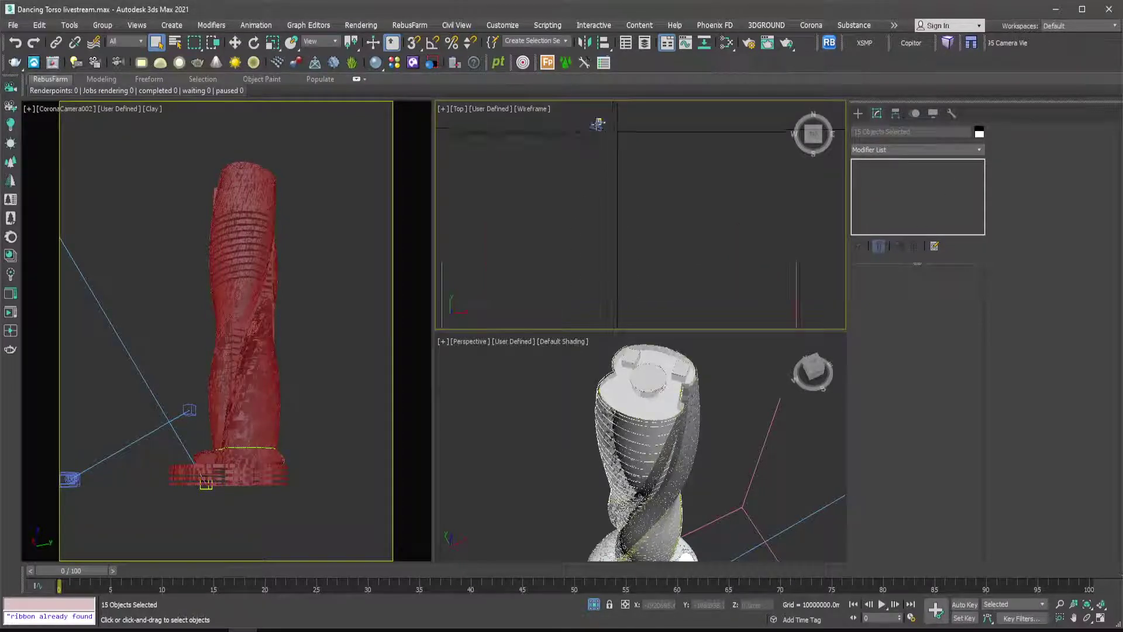
{"action": "scroll", "coordinate": [603, 115], "scroll_direction": "up", "scroll_amount": 6}
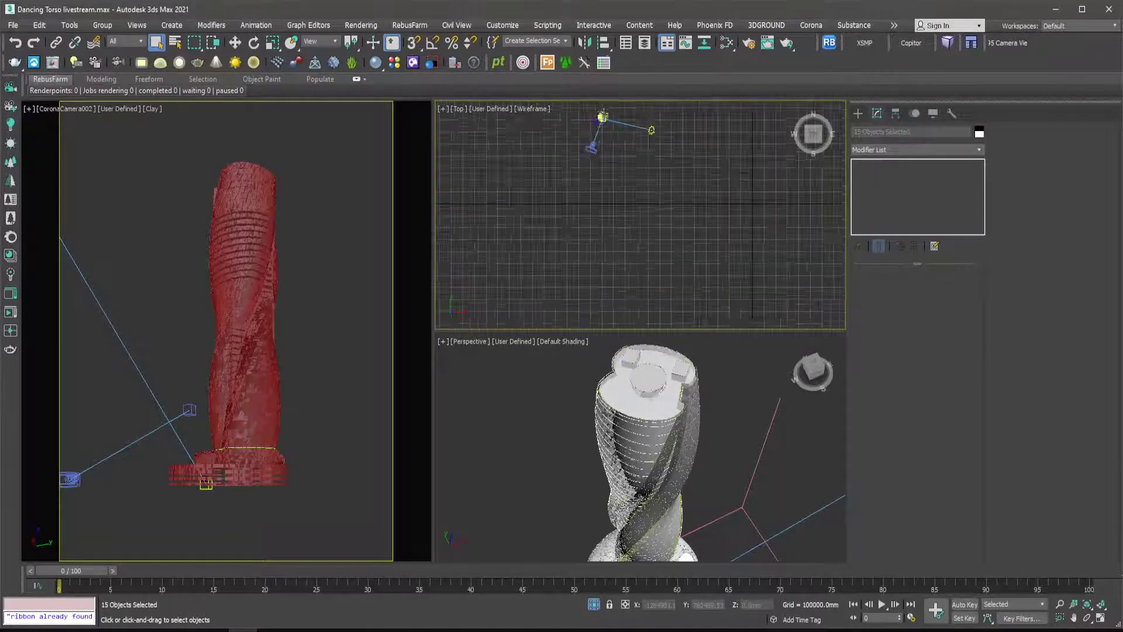
{"action": "middle_click_drag", "start_coordinate": [596, 105], "coordinate": [592, 213]}
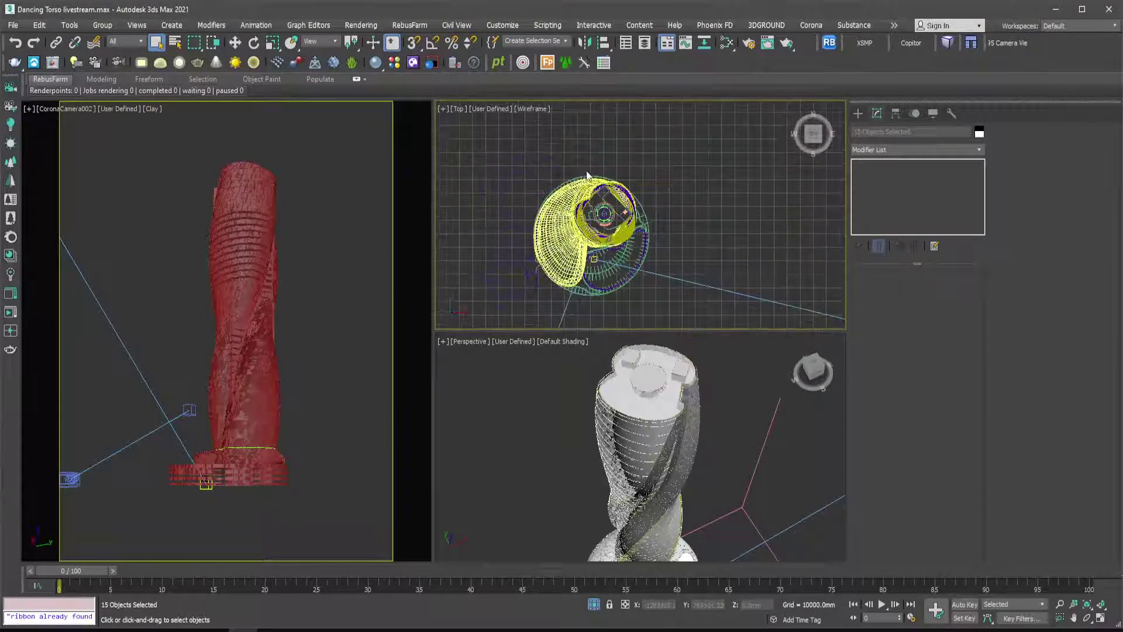
{"action": "scroll", "coordinate": [589, 177], "scroll_direction": "down", "scroll_amount": 5}
{"action": "left_click", "coordinate": [604, 177]}
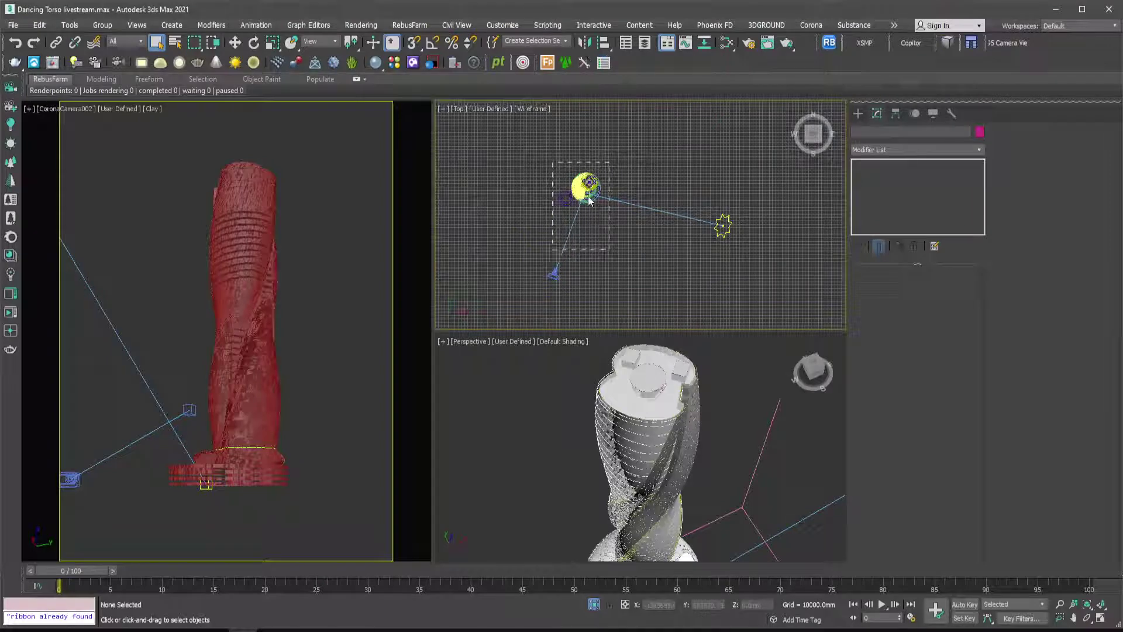
{"action": "left_click", "coordinate": [588, 198]}
{"action": "key", "text": "ctrl+a"}
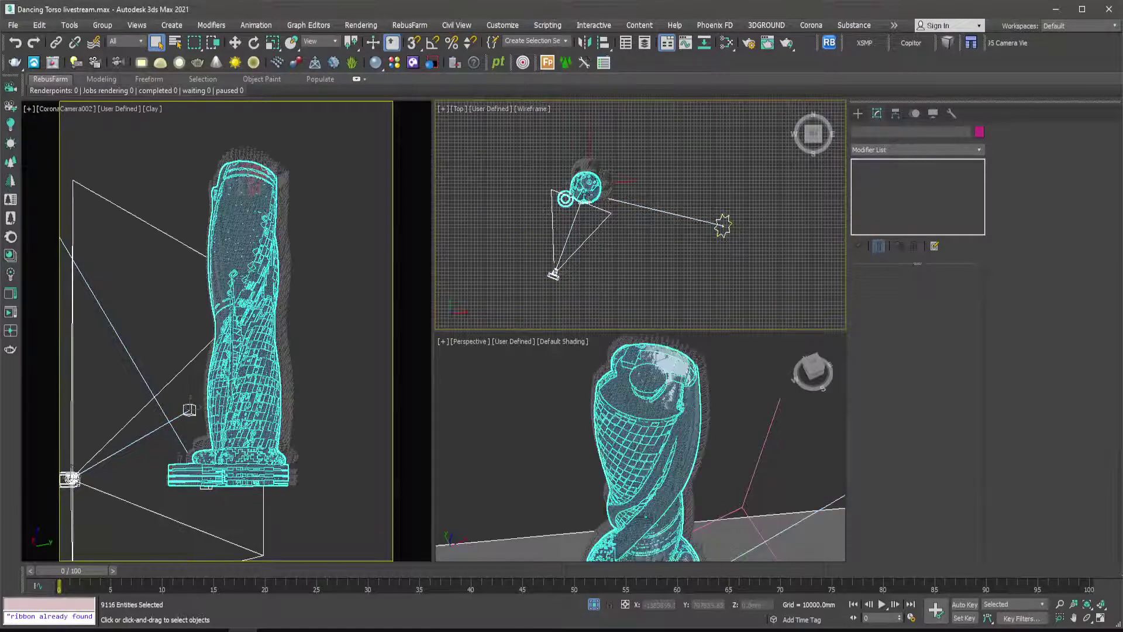
{"action": "right_click", "coordinate": [586, 197]}
{"action": "mouse_move", "coordinate": [599, 165]}
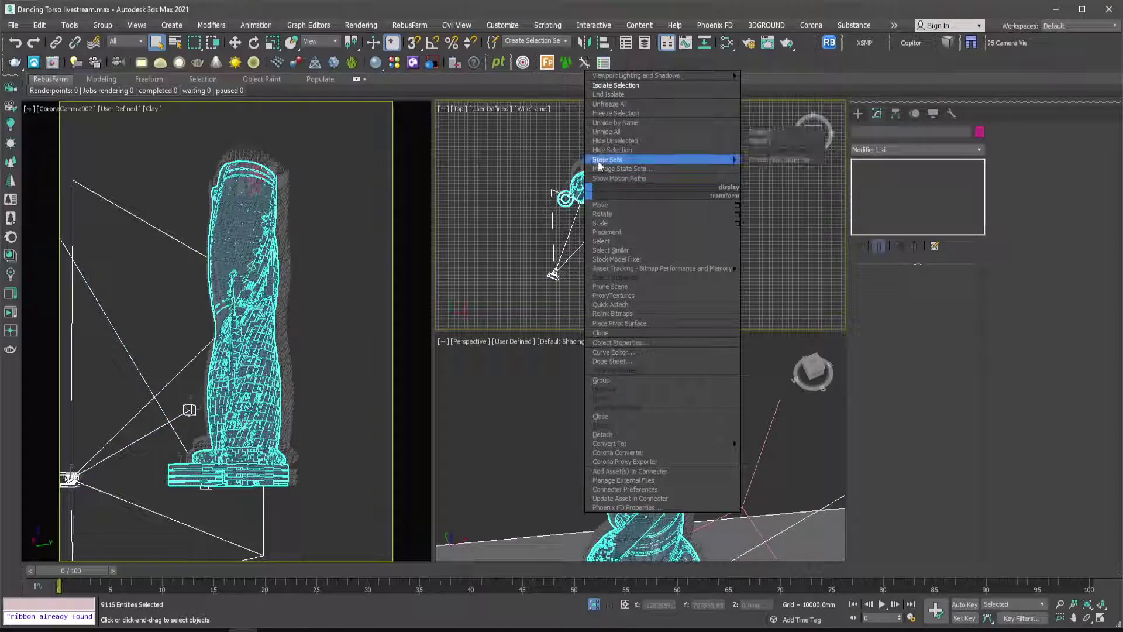
{"action": "left_click", "coordinate": [616, 110]}
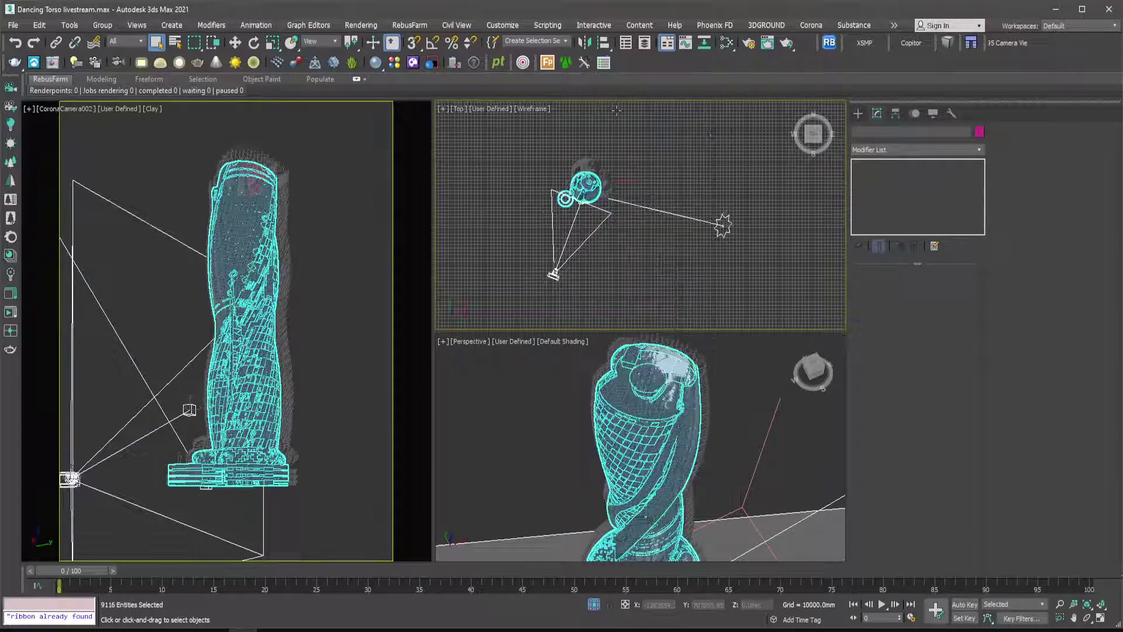
Search the empty area away from the tower for unfrozen stray objects, and unfreeze all objects.
{"action": "left_click", "coordinate": [534, 164]}
{"action": "scroll", "coordinate": [610, 218], "scroll_direction": "down", "scroll_amount": 5}
{"action": "scroll", "coordinate": [554, 186], "scroll_direction": "down", "scroll_amount": 4}
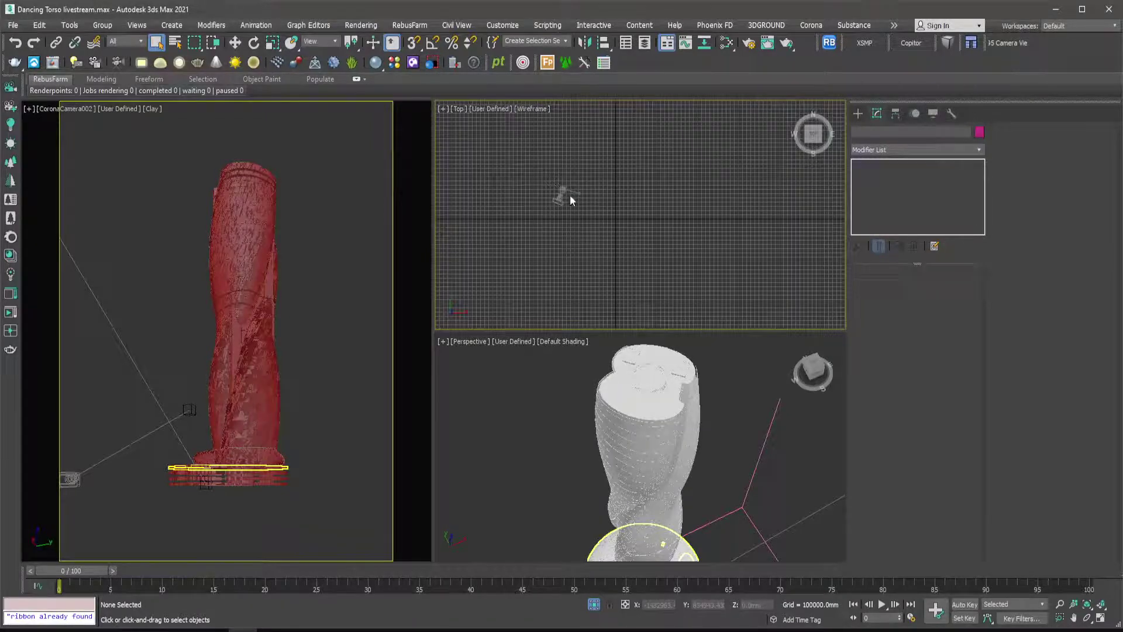
{"action": "left_click_drag", "start_coordinate": [668, 246], "coordinate": [566, 298]}
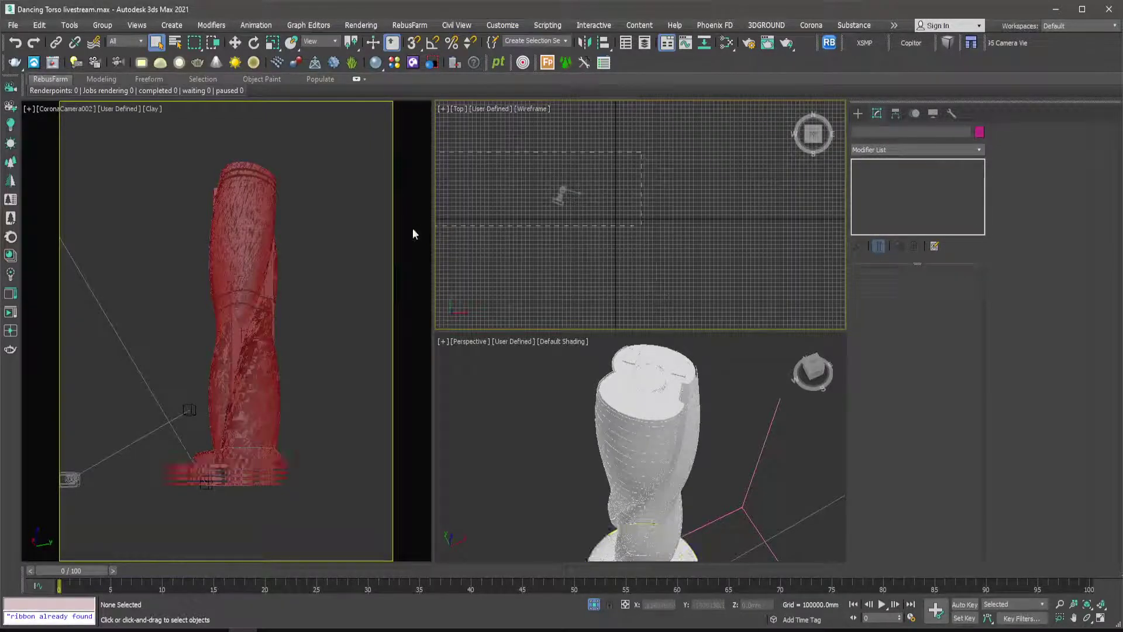
{"action": "right_click", "coordinate": [566, 183]}
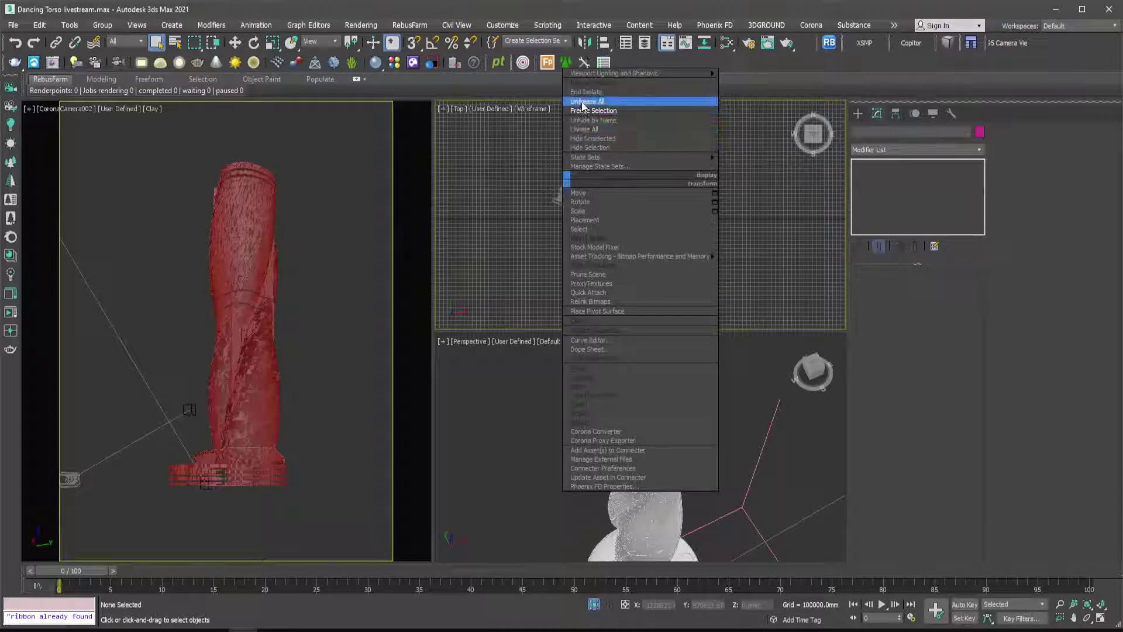
{"action": "left_click", "coordinate": [579, 104]}
{"action": "left_click", "coordinate": [609, 332]}
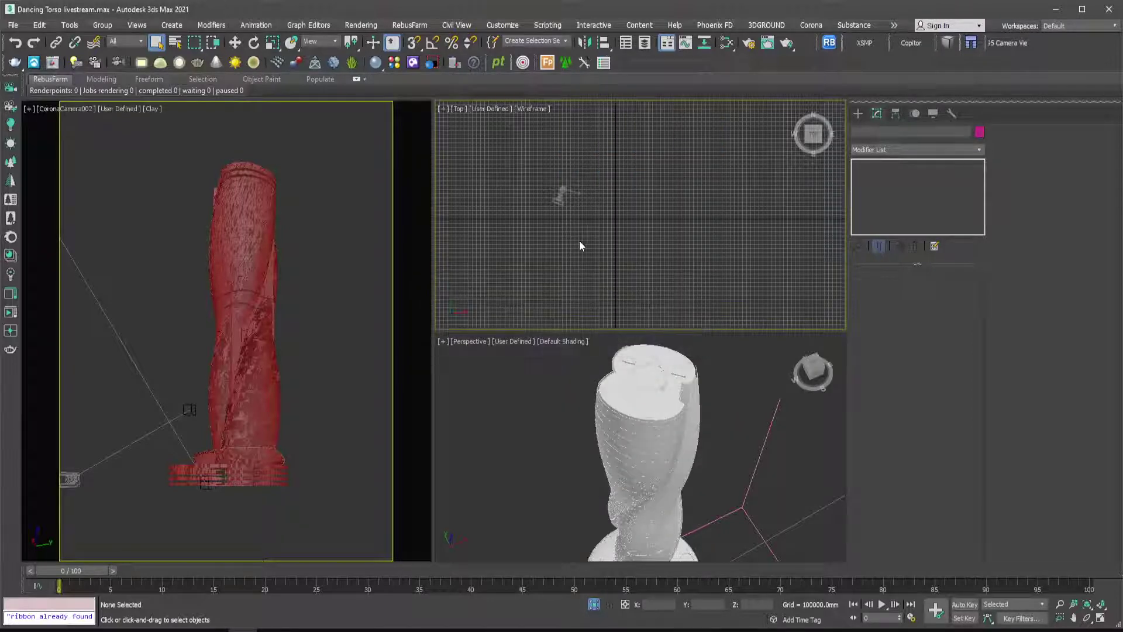
{"action": "left_click", "coordinate": [559, 203]}
Select the curtain panels mesh by its stray geometry away from the tower and delete those stray mesh elements.
{"action": "scroll", "coordinate": [558, 205], "scroll_direction": "up", "scroll_amount": 2}
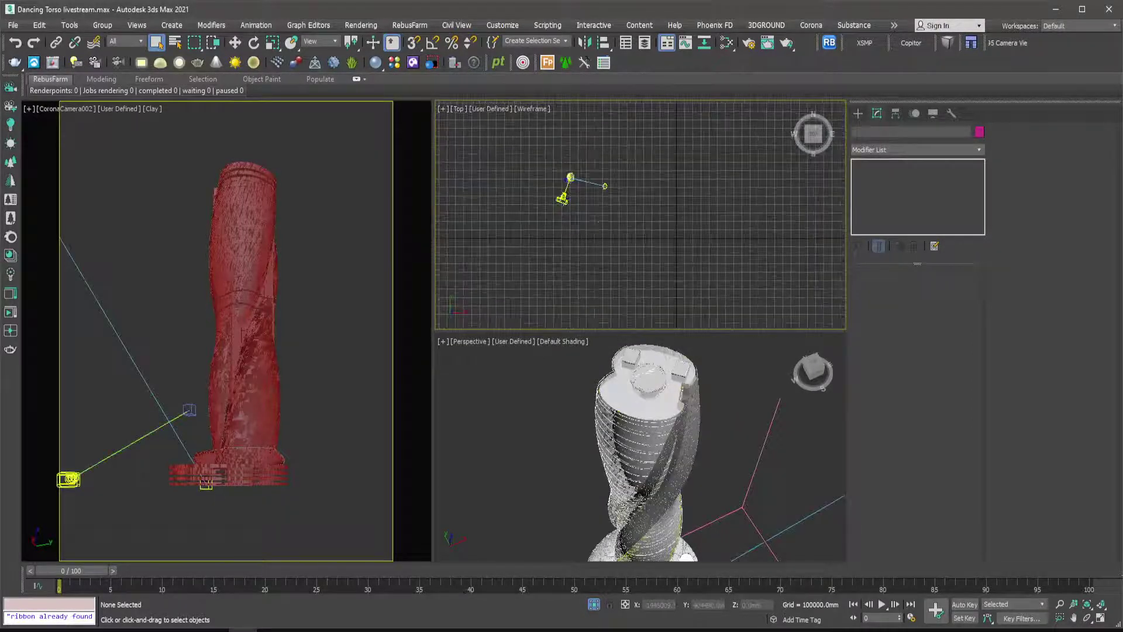
{"action": "scroll", "coordinate": [585, 182], "scroll_direction": "down", "scroll_amount": 3}
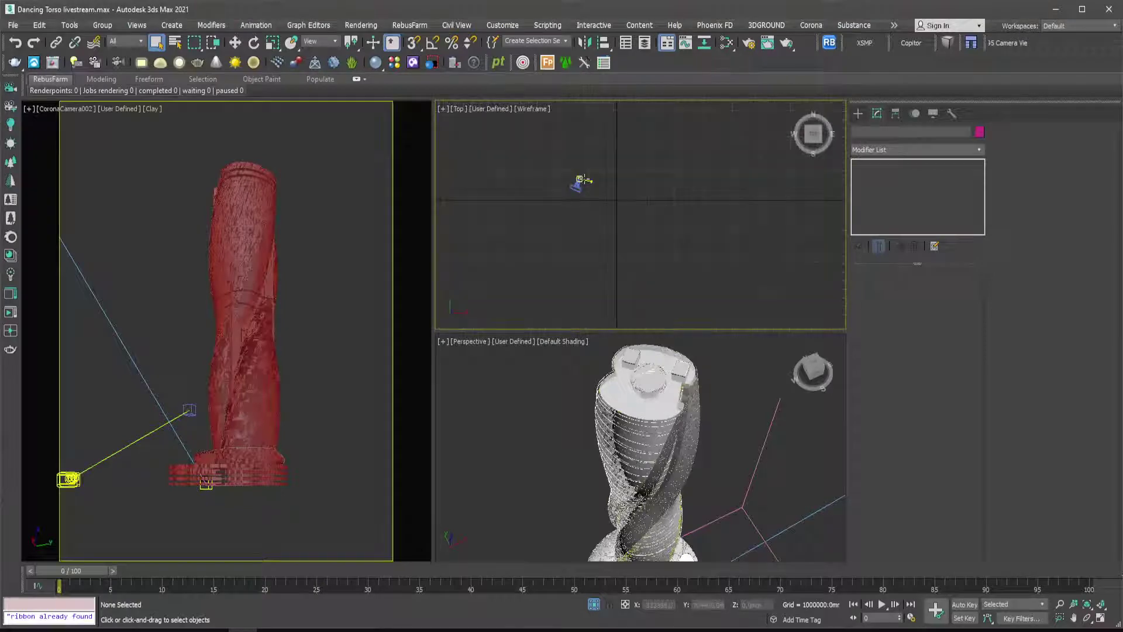
{"action": "scroll", "coordinate": [582, 181], "scroll_direction": "down", "scroll_amount": 3}
{"action": "left_click_drag", "start_coordinate": [679, 252], "coordinate": [602, 293]}
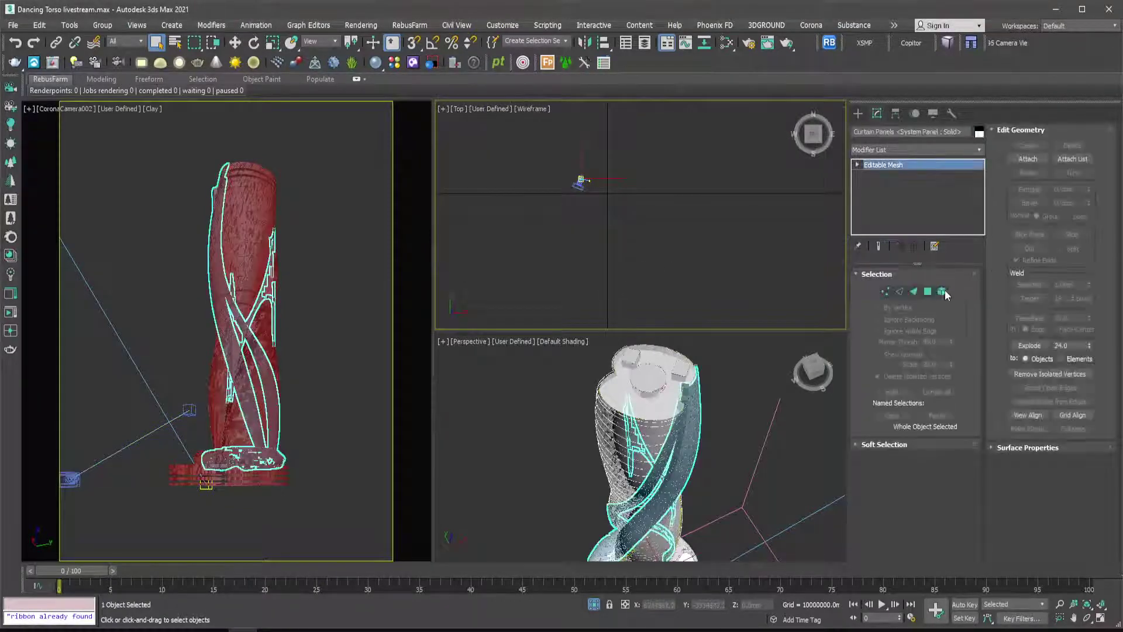
{"action": "left_click", "coordinate": [942, 290]}
{"action": "left_click_drag", "start_coordinate": [677, 227], "coordinate": [593, 299]}
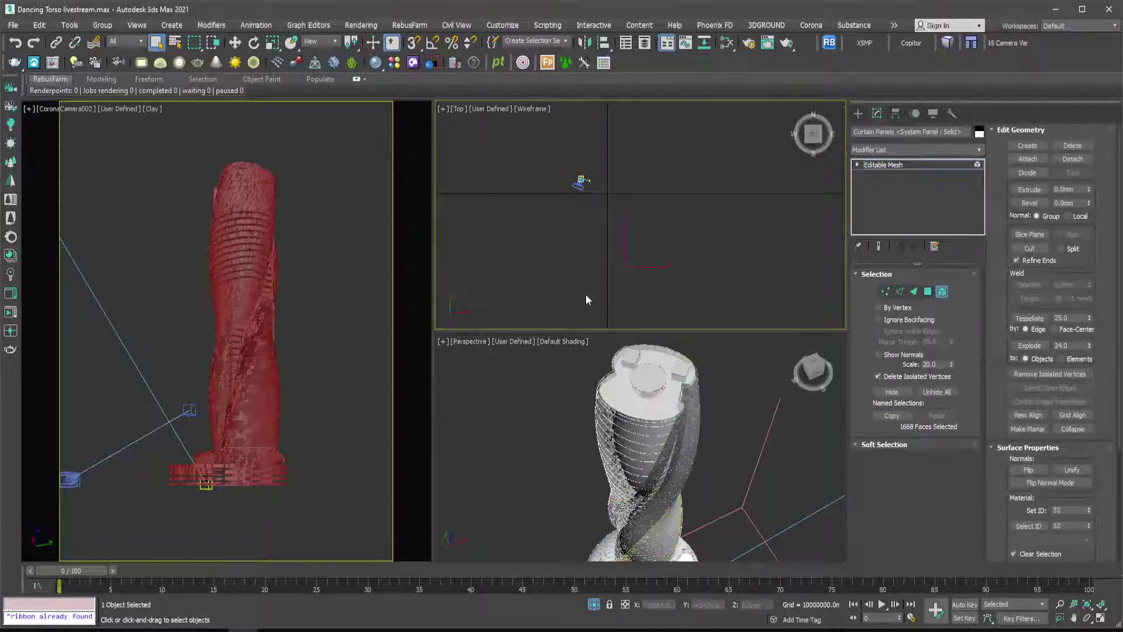
{"action": "key", "text": "Delete"}
Check the empty areas around the tower for leftover curtain panel elements and leave element editing.
{"action": "middle_click_drag", "start_coordinate": [628, 185], "coordinate": [665, 280]}
{"action": "left_click_drag", "start_coordinate": [726, 163], "coordinate": [501, 234]}
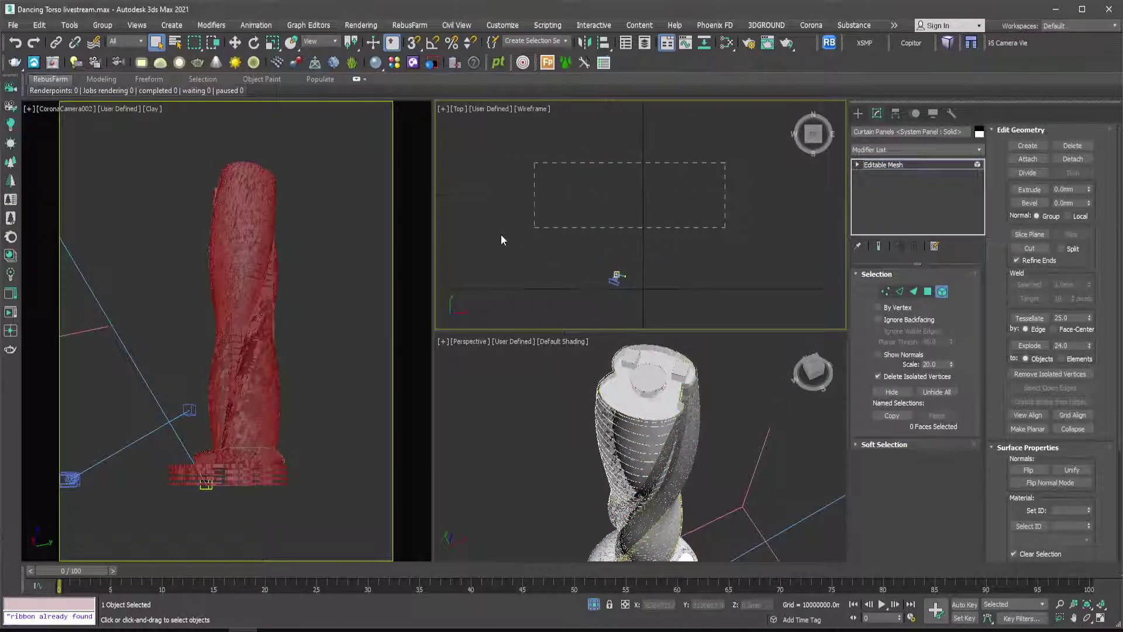
{"action": "scroll", "coordinate": [599, 177], "scroll_direction": "down", "scroll_amount": 2}
{"action": "scroll", "coordinate": [587, 215], "scroll_direction": "down", "scroll_amount": 1}
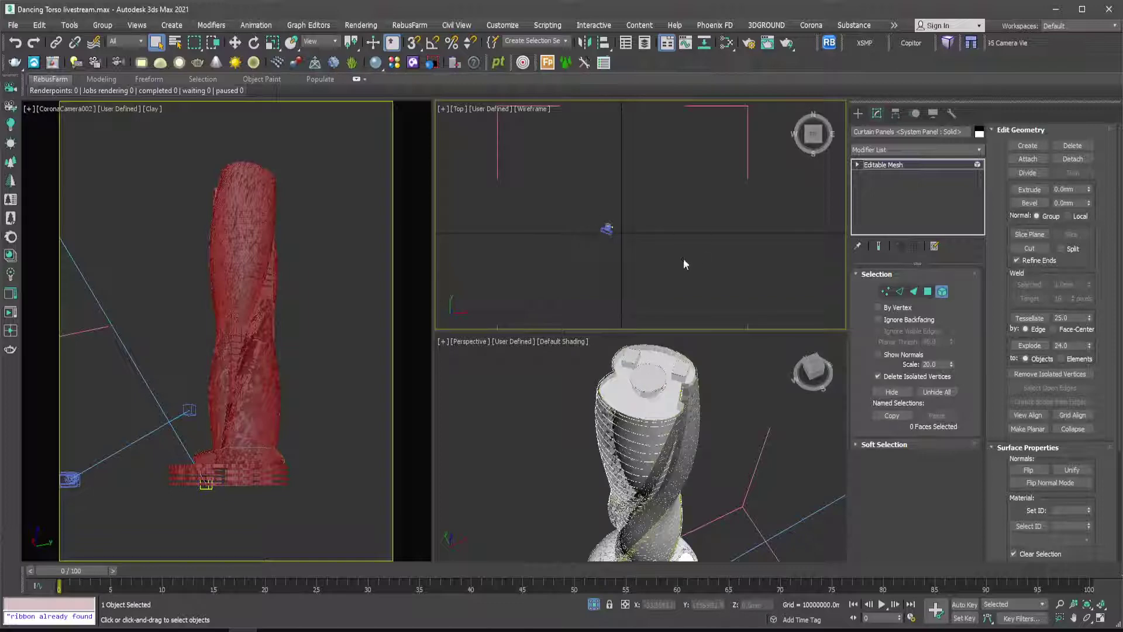
{"action": "middle_click_drag", "start_coordinate": [683, 260], "coordinate": [643, 150]}
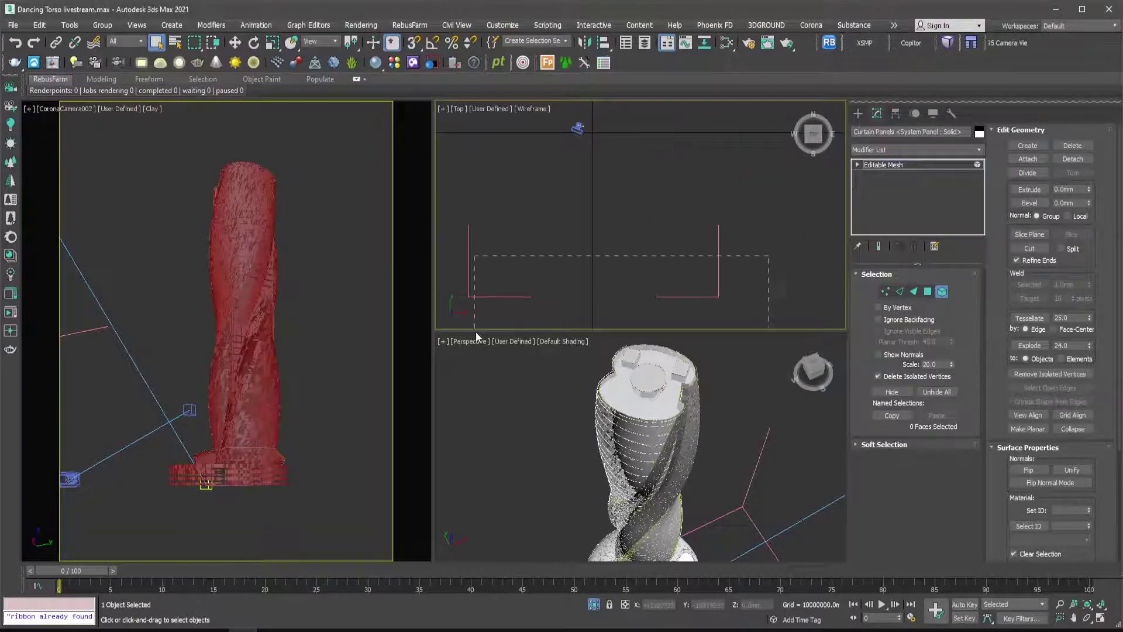
{"action": "left_click_drag", "start_coordinate": [476, 335], "coordinate": [464, 332]}
{"action": "middle_click_drag", "start_coordinate": [564, 241], "coordinate": [602, 406]}
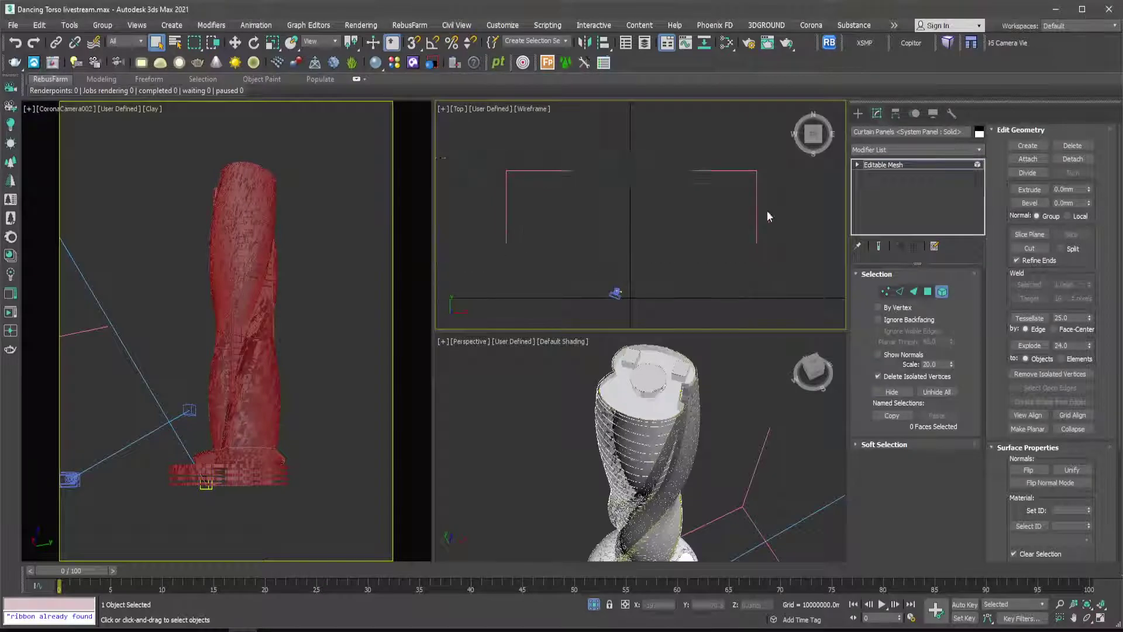
{"action": "left_click", "coordinate": [858, 114]}
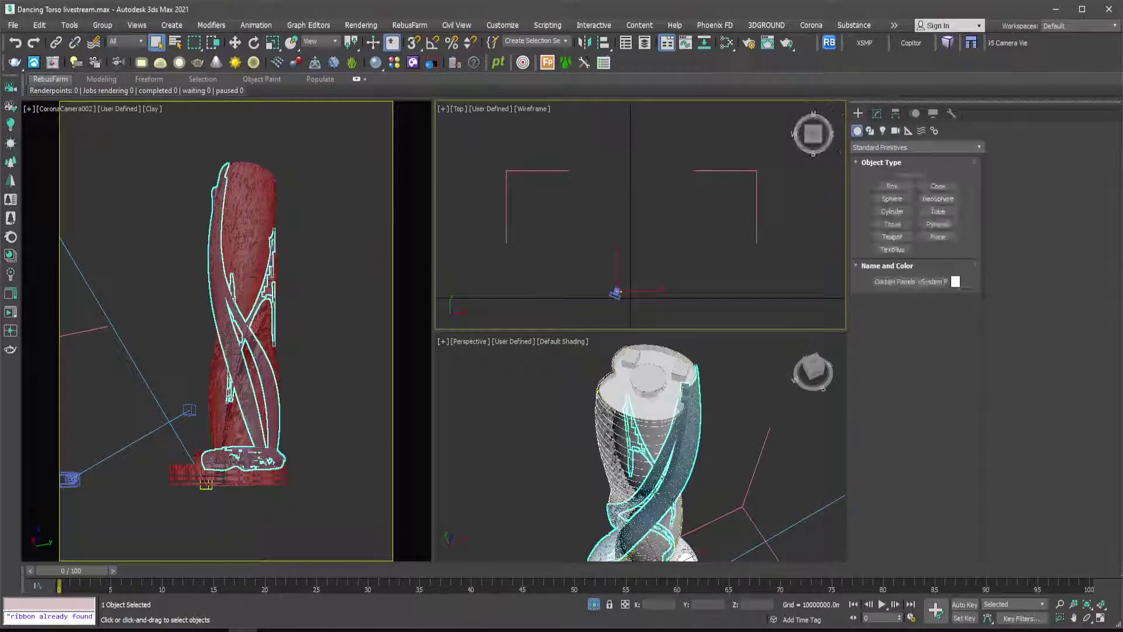
Select the tower's mass mesh and pick its roof polygons around the helipad.
{"action": "scroll", "coordinate": [649, 452], "scroll_direction": "up", "scroll_amount": 4}
{"action": "left_click", "coordinate": [653, 407]}
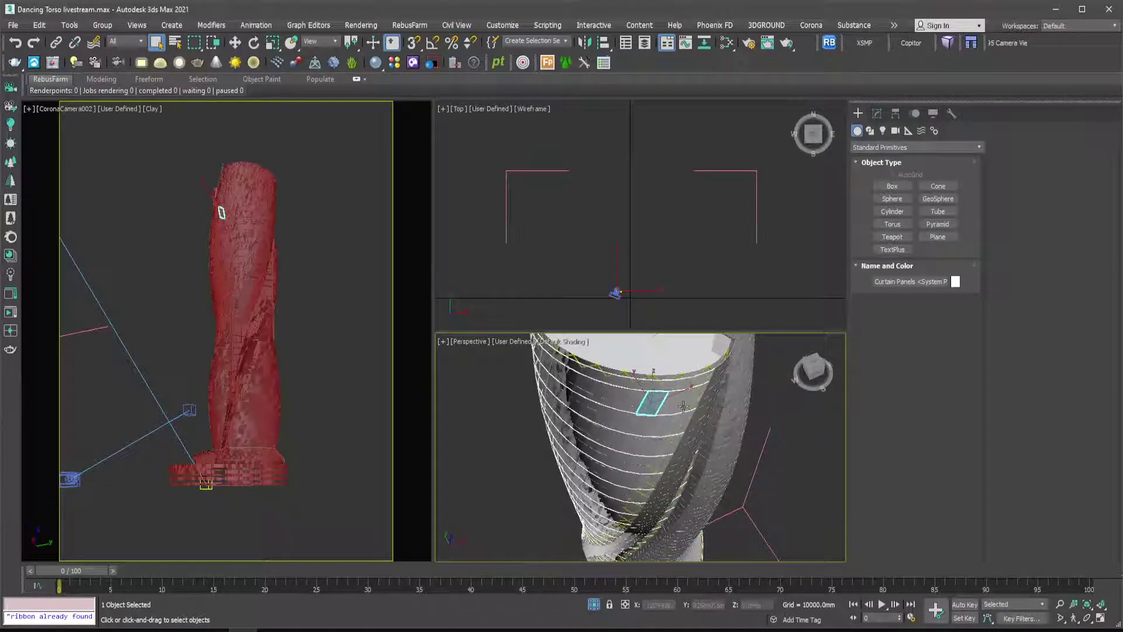
{"action": "left_click", "coordinate": [680, 364]}
{"action": "middle_click_drag", "start_coordinate": [680, 365], "coordinate": [669, 417]}
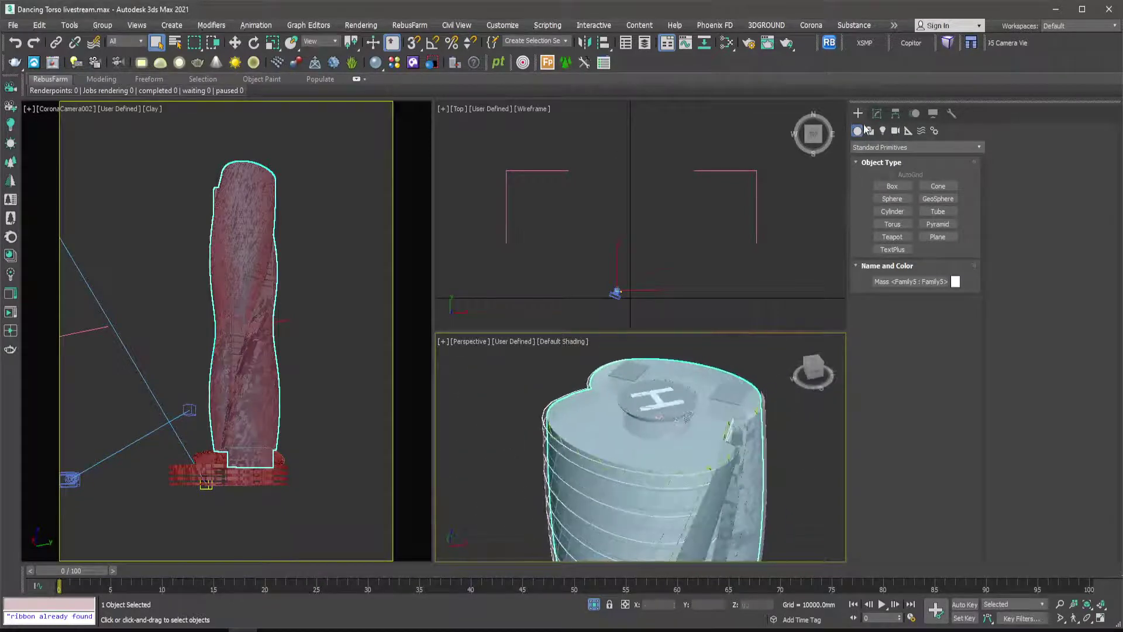
{"action": "left_click", "coordinate": [877, 113]}
{"action": "left_click", "coordinate": [928, 291]}
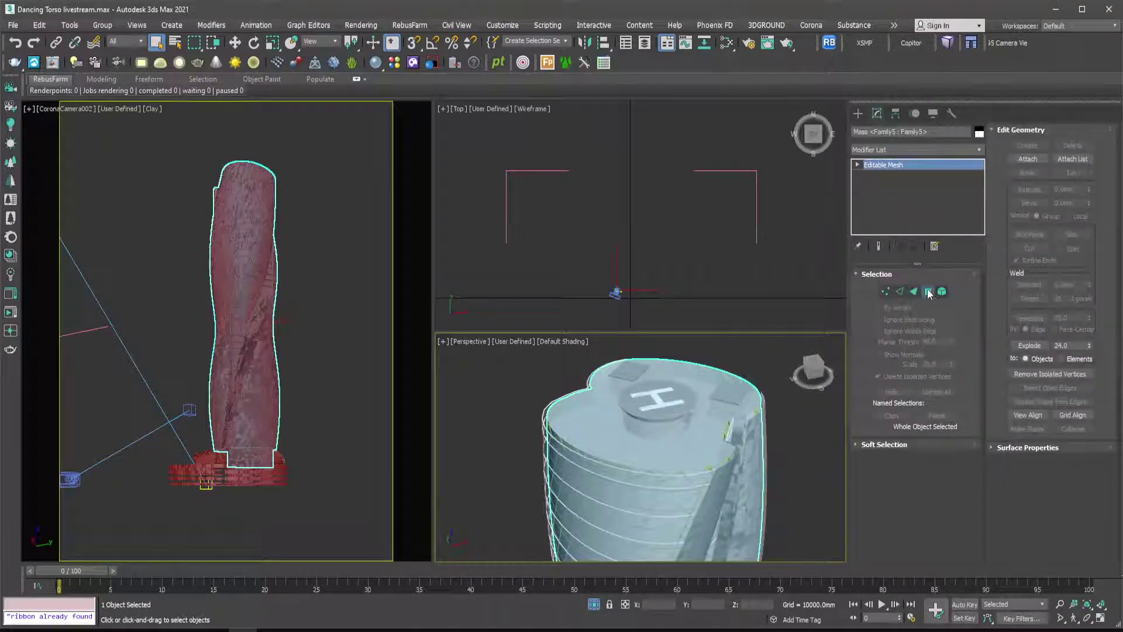
{"action": "left_click", "coordinate": [641, 444]}
Examine the roof surface, helipad and stairs up close, and clear the polygon selection.
{"action": "scroll", "coordinate": [652, 431], "scroll_direction": "up", "scroll_amount": 5}
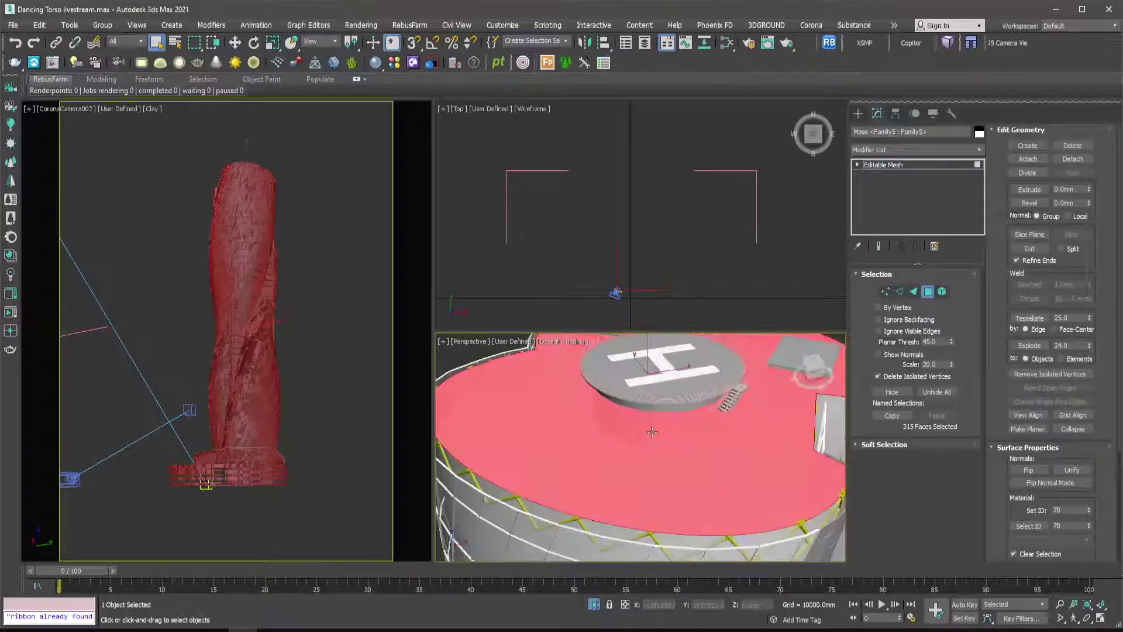
{"action": "scroll", "coordinate": [697, 437], "scroll_direction": "down", "scroll_amount": 2}
{"action": "middle_click_drag", "start_coordinate": [697, 437], "coordinate": [669, 531], "text": "alt"}
{"action": "middle_click_drag", "start_coordinate": [667, 416], "coordinate": [657, 366]}
{"action": "scroll", "coordinate": [661, 515], "scroll_direction": "up", "scroll_amount": 4}
{"action": "scroll", "coordinate": [647, 512], "scroll_direction": "down", "scroll_amount": 5}
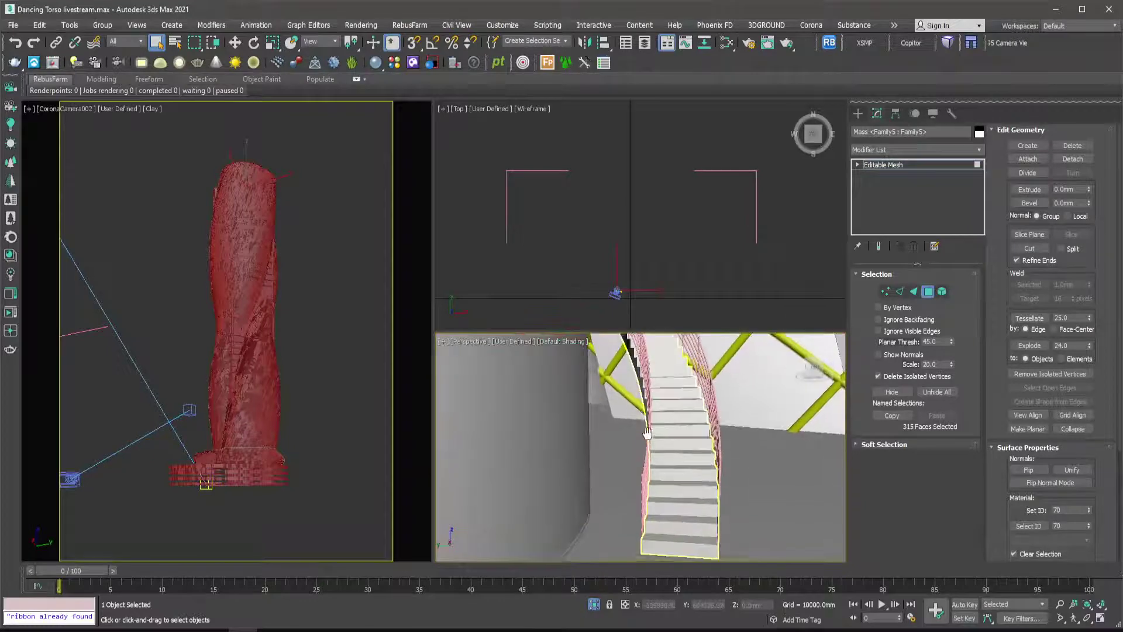
{"action": "scroll", "coordinate": [639, 528], "scroll_direction": "down", "scroll_amount": 5}
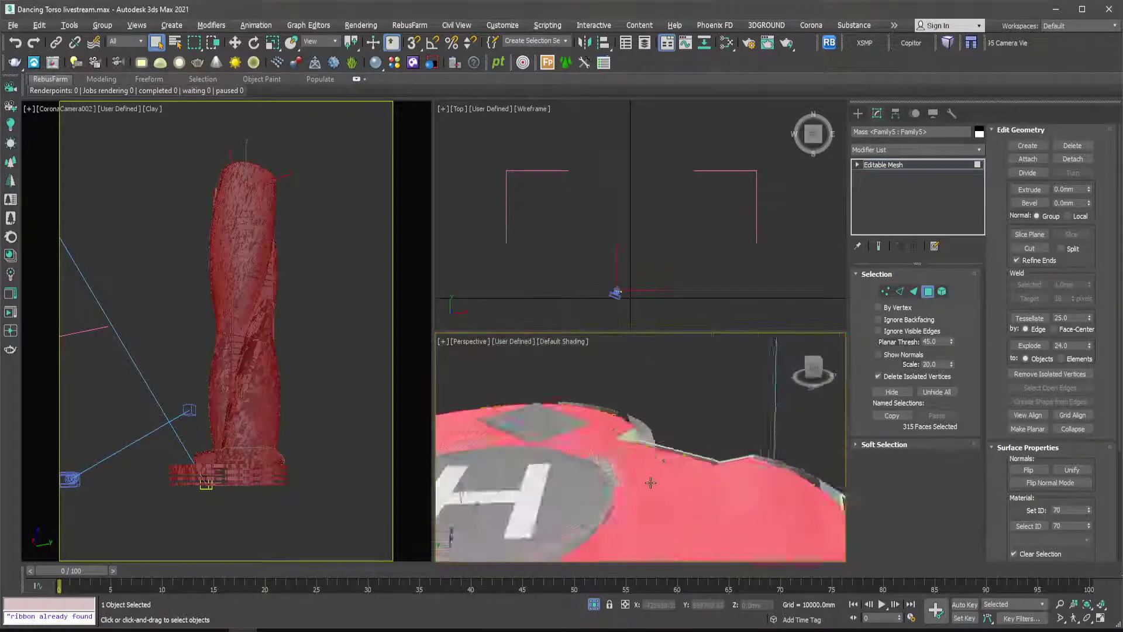
{"action": "middle_click_drag", "start_coordinate": [625, 514], "coordinate": [676, 460]}
{"action": "key", "text": "ctrl+d"}
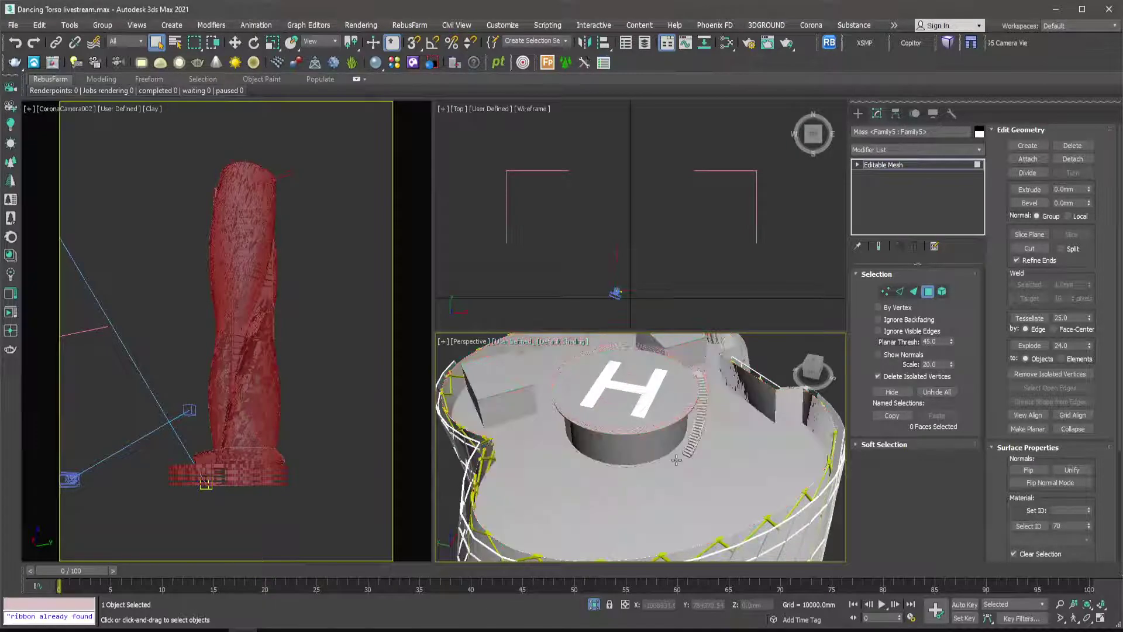
Examine the tower's facade, select the mass mesh's facade polygons to see which surfaces they cover, and clear that selection.
{"action": "middle_click_drag", "start_coordinate": [602, 496], "coordinate": [784, 398], "text": "alt"}
{"action": "scroll", "coordinate": [569, 459], "scroll_direction": "down", "scroll_amount": 5}
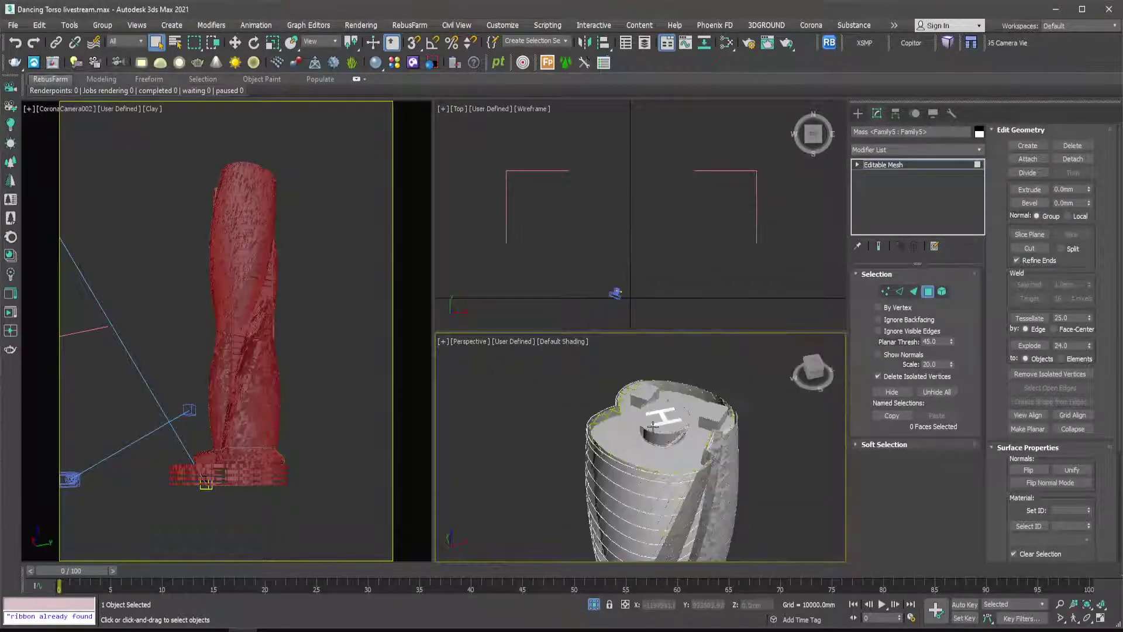
{"action": "mouse_move", "coordinate": [661, 458]}
{"action": "middle_mouse_down"}
{"action": "mouse_move", "coordinate": [590, 402]}
{"action": "mouse_move", "coordinate": [639, 407]}
{"action": "mouse_move", "coordinate": [650, 440]}
{"action": "middle_mouse_up"}
{"action": "scroll", "coordinate": [593, 405], "scroll_direction": "up", "scroll_amount": 2}
{"action": "scroll", "coordinate": [590, 402], "scroll_direction": "up", "scroll_amount": 2}
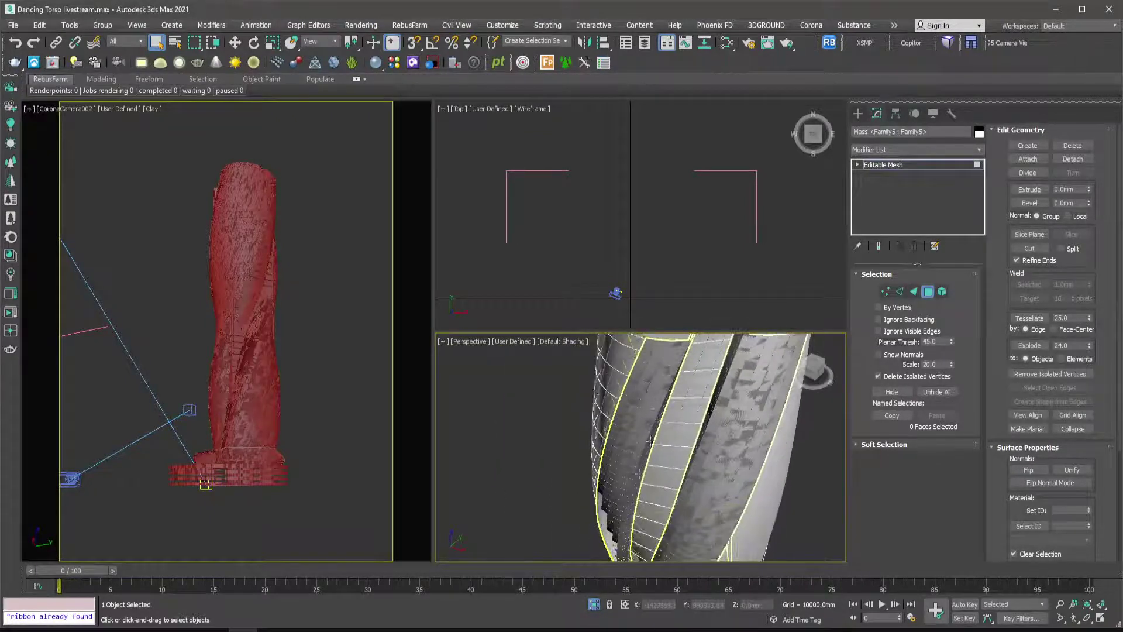
{"action": "middle_click_drag", "start_coordinate": [636, 478], "coordinate": [696, 421], "text": "alt"}
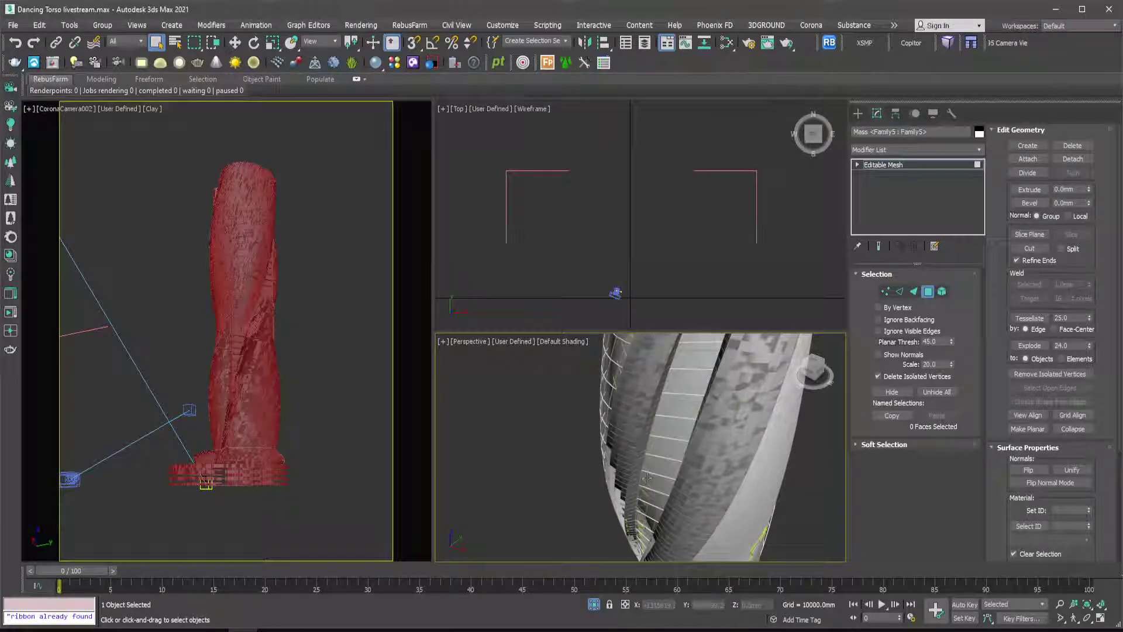
{"action": "middle_click_drag", "start_coordinate": [647, 478], "coordinate": [634, 406], "text": "alt"}
{"action": "left_click", "coordinate": [669, 456]}
{"action": "scroll", "coordinate": [582, 454], "scroll_direction": "down", "scroll_amount": 5}
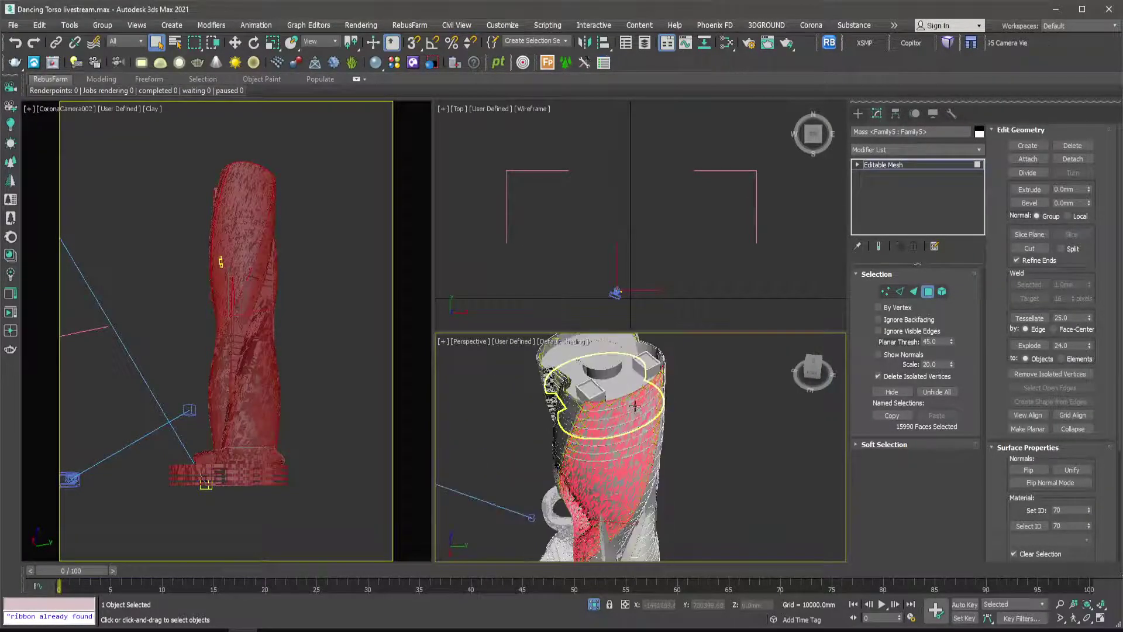
{"action": "scroll", "coordinate": [634, 405], "scroll_direction": "up", "scroll_amount": 10}
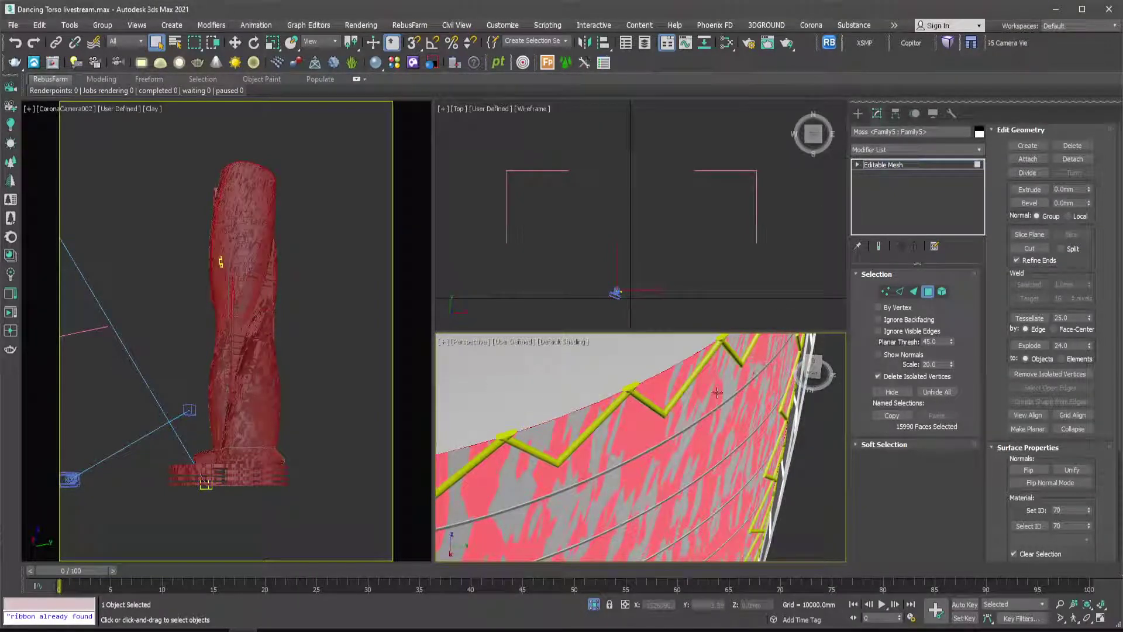
{"action": "scroll", "coordinate": [717, 392], "scroll_direction": "down", "scroll_amount": 2}
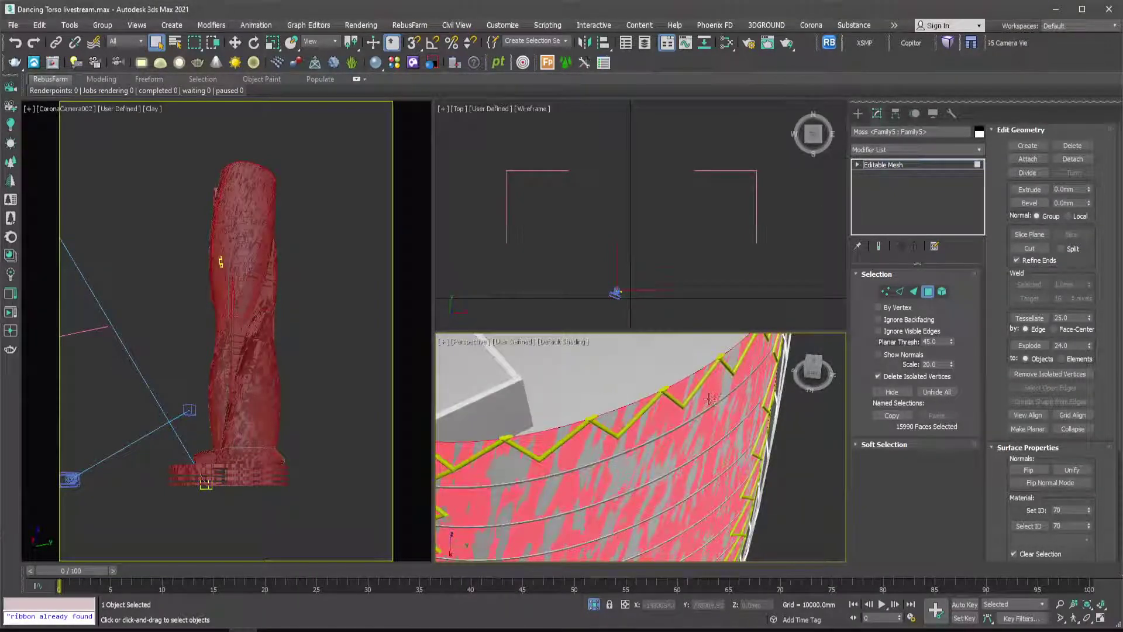
{"action": "key", "text": "ctrl+d"}
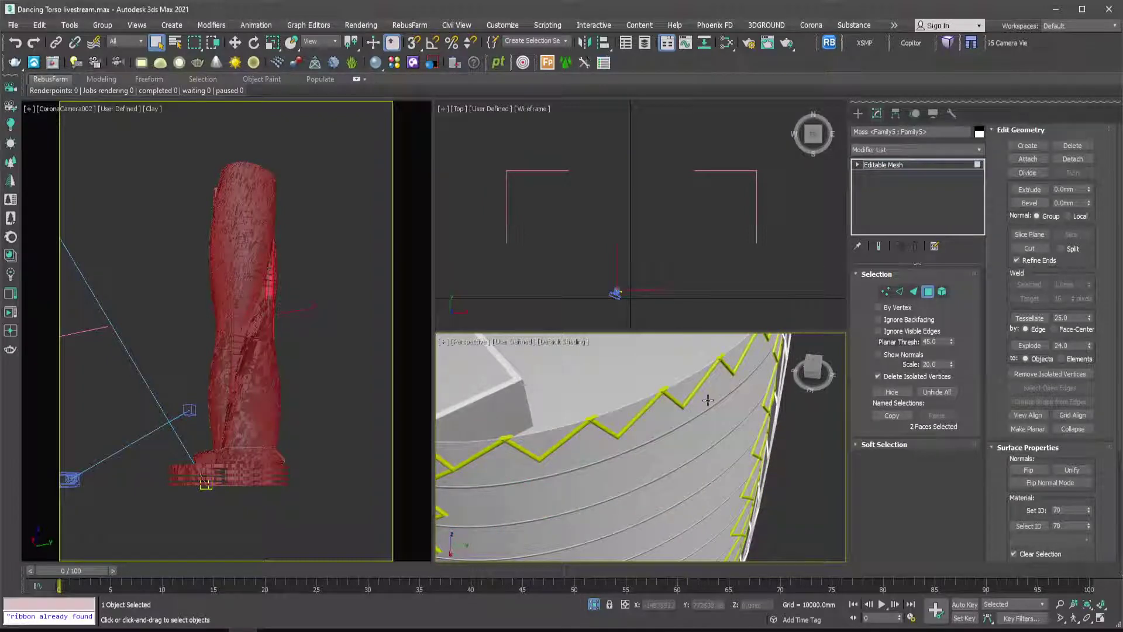
Leave polygon editing, isolate the tower's mass object and examine it from all sides.
{"action": "left_click", "coordinate": [857, 113]}
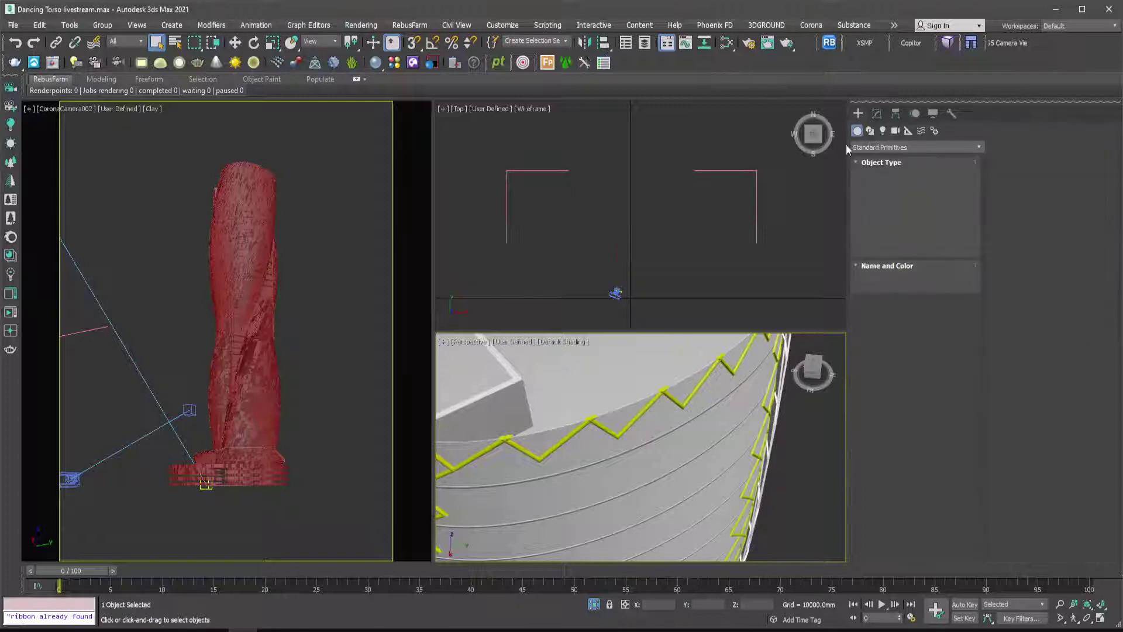
{"action": "middle_click_drag", "start_coordinate": [716, 443], "coordinate": [629, 422], "text": "alt"}
{"action": "right_click", "coordinate": [634, 396]}
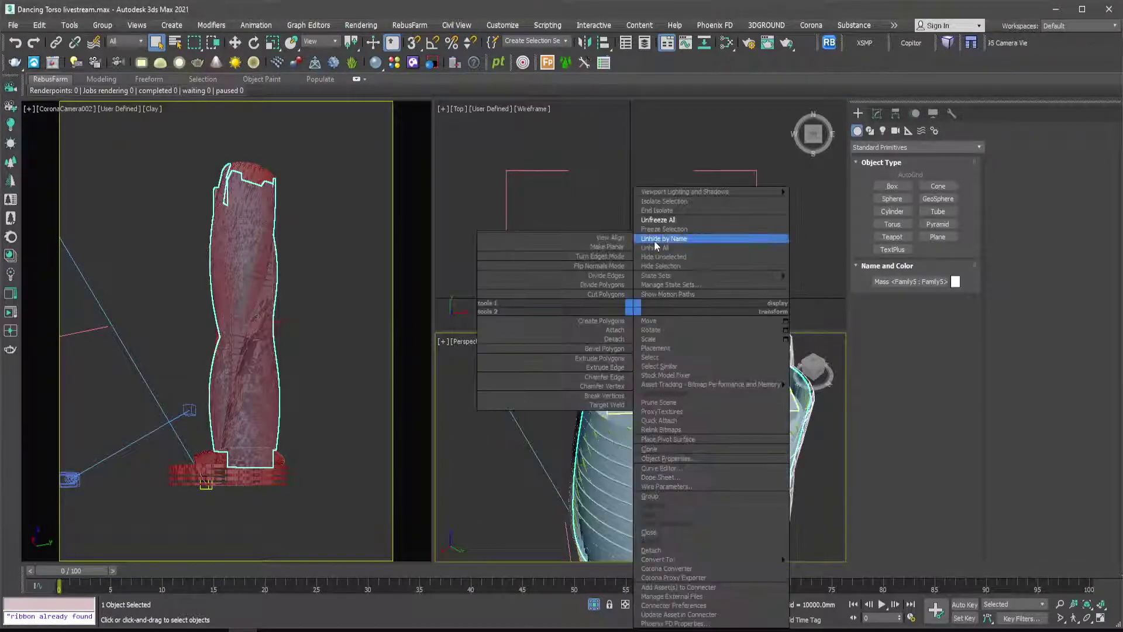
{"action": "left_click", "coordinate": [658, 205]}
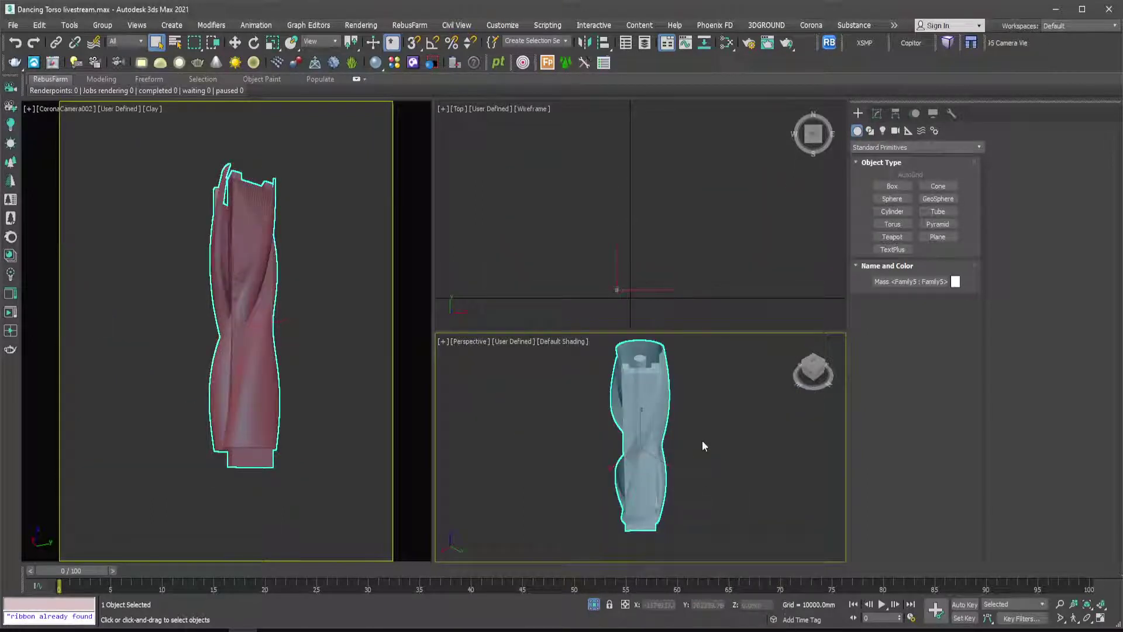
{"action": "left_click", "coordinate": [667, 432]}
{"action": "left_click", "coordinate": [659, 418]}
{"action": "middle_click_drag", "start_coordinate": [617, 382], "coordinate": [729, 472], "text": "alt"}
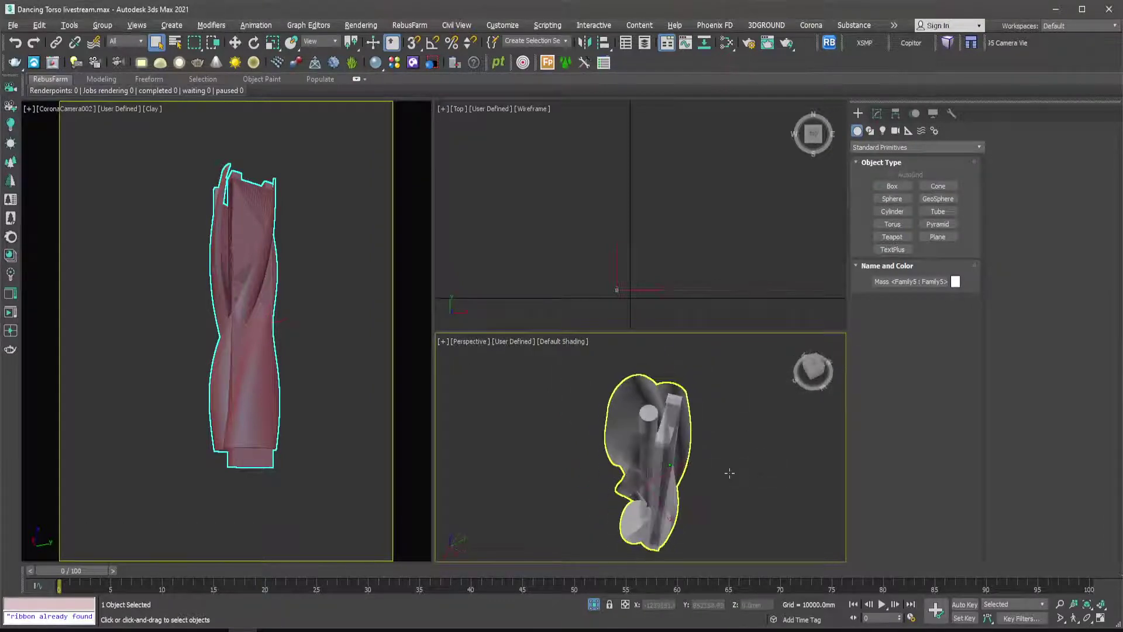
Display the perspective view in Clay shading and end the isolation of the mass object.
{"action": "left_click", "coordinate": [565, 341]}
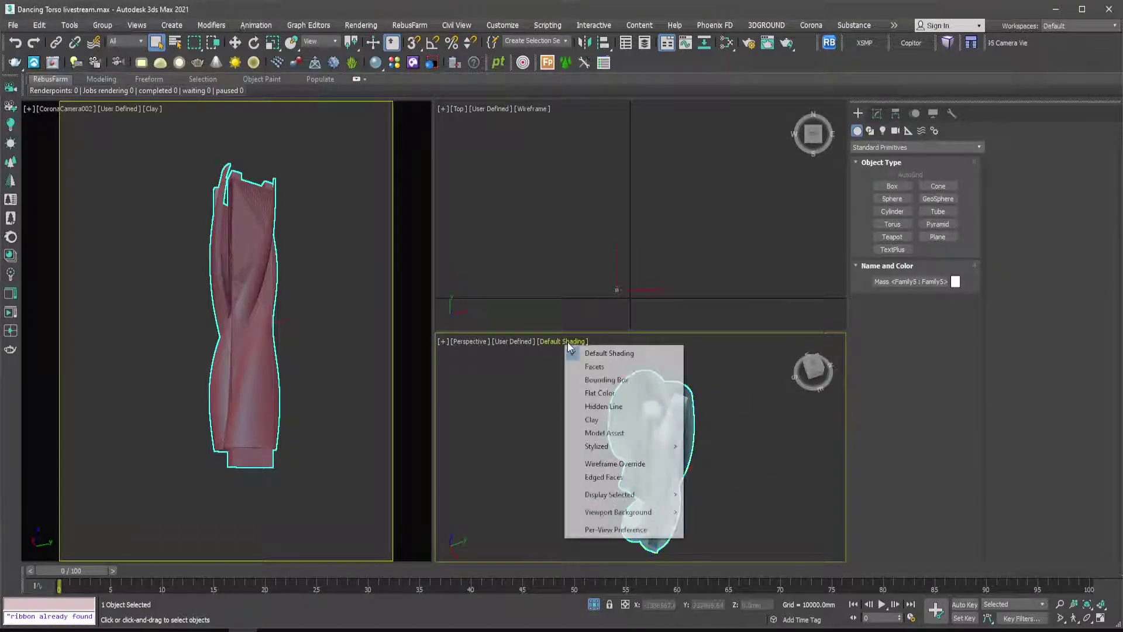
{"action": "left_click", "coordinate": [588, 421]}
{"action": "scroll", "coordinate": [638, 456], "scroll_direction": "up", "scroll_amount": 3}
{"action": "middle_click_drag", "start_coordinate": [644, 487], "coordinate": [632, 438]}
{"action": "middle_click_drag", "start_coordinate": [632, 439], "coordinate": [655, 438], "text": "alt"}
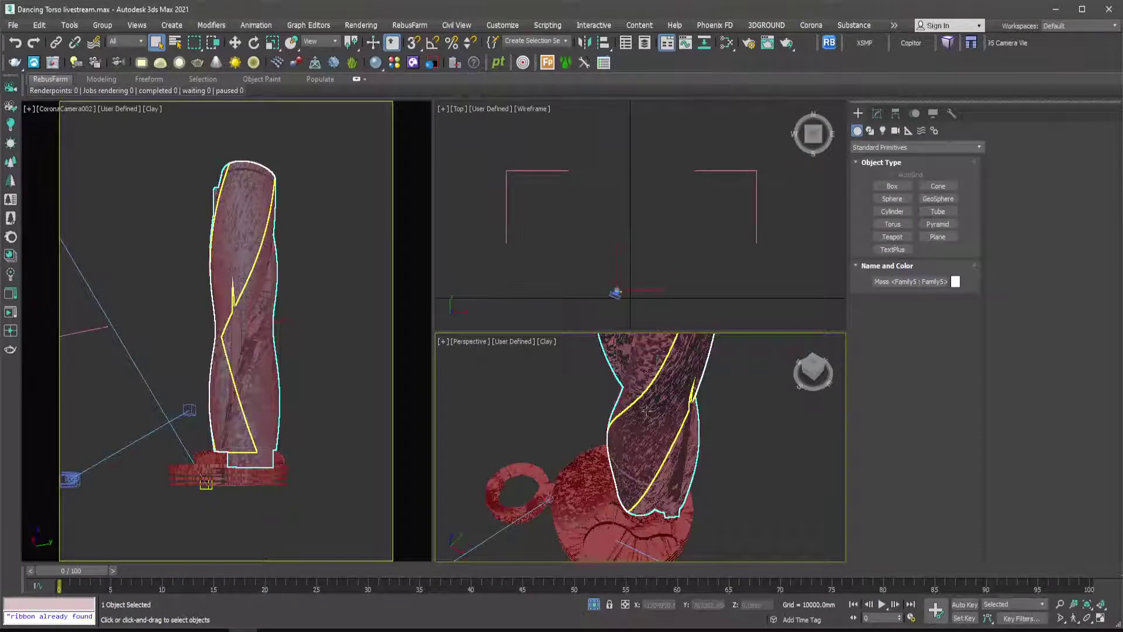
{"action": "middle_click_drag", "start_coordinate": [589, 477], "coordinate": [535, 539]}
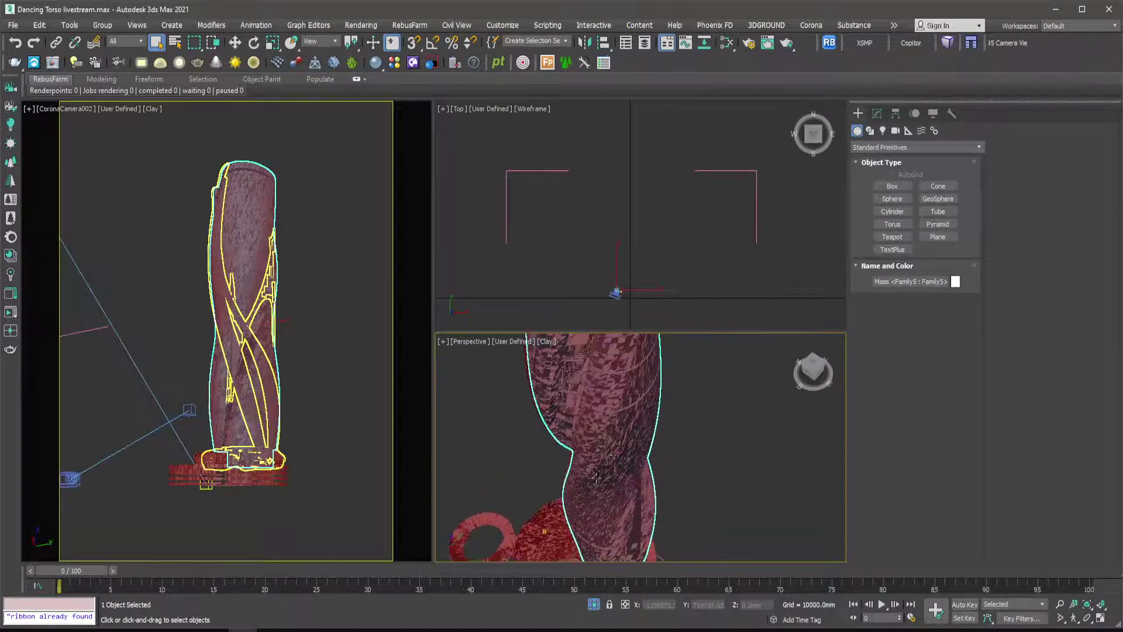
Select the tower's internal walls mesh and return the perspective view to Default Shading.
{"action": "left_click", "coordinate": [618, 453]}
{"action": "scroll", "coordinate": [623, 450], "scroll_direction": "up", "scroll_amount": 4}
{"action": "left_click", "coordinate": [623, 464]}
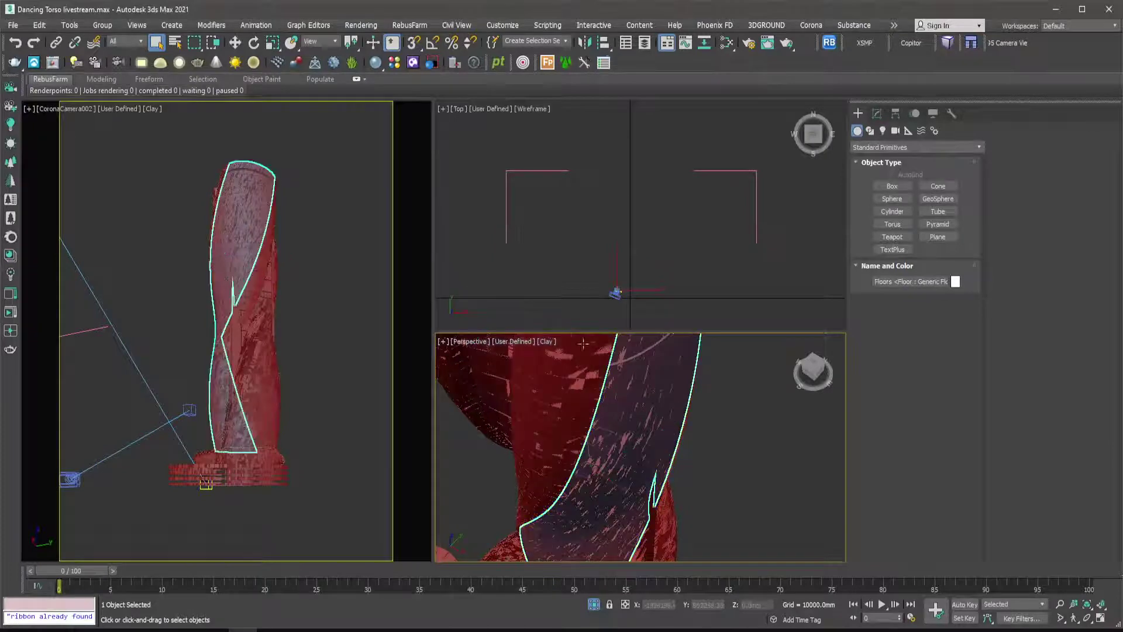
{"action": "left_click", "coordinate": [548, 341]}
{"action": "left_click", "coordinate": [556, 353]}
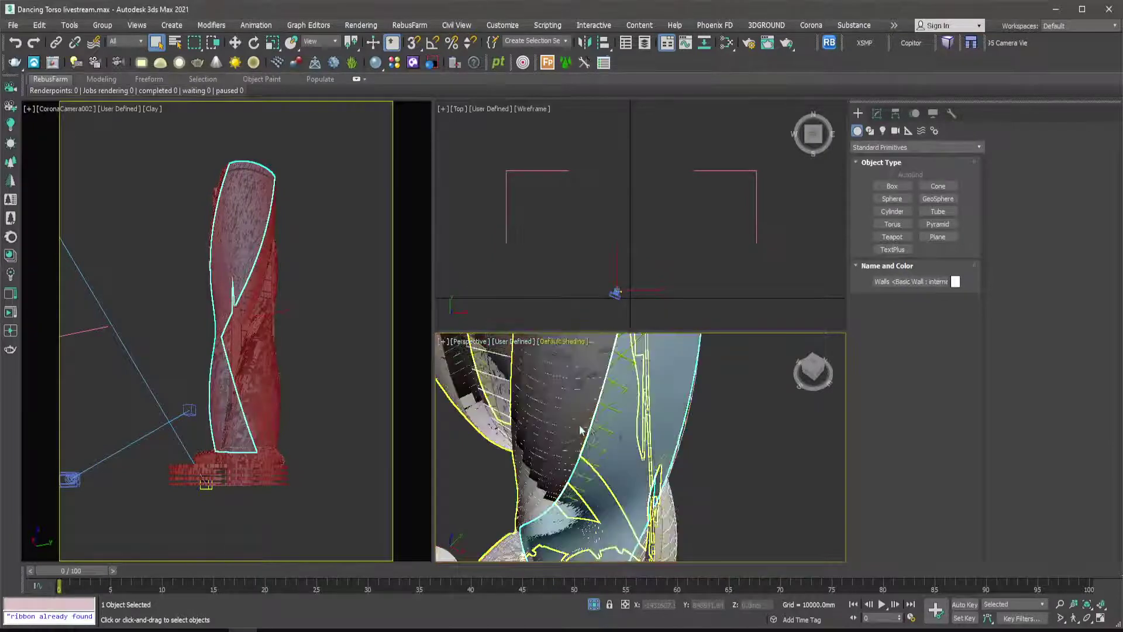
Examine how the selected walls, curtain panels and diagonal framing overlap along the tower's facade.
{"action": "middle_click_drag", "start_coordinate": [597, 434], "coordinate": [537, 440], "text": "alt"}
{"action": "scroll", "coordinate": [540, 438], "scroll_direction": "down", "scroll_amount": 3}
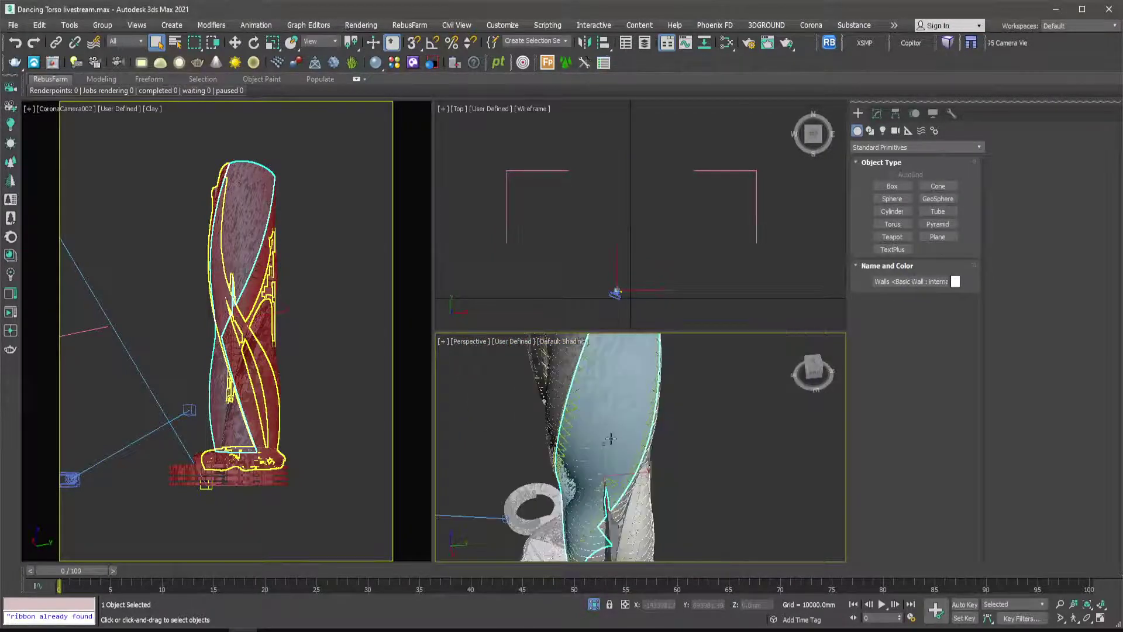
{"action": "middle_click_drag", "start_coordinate": [609, 433], "coordinate": [701, 358], "text": "alt"}
{"action": "scroll", "coordinate": [702, 359], "scroll_direction": "up", "scroll_amount": 3}
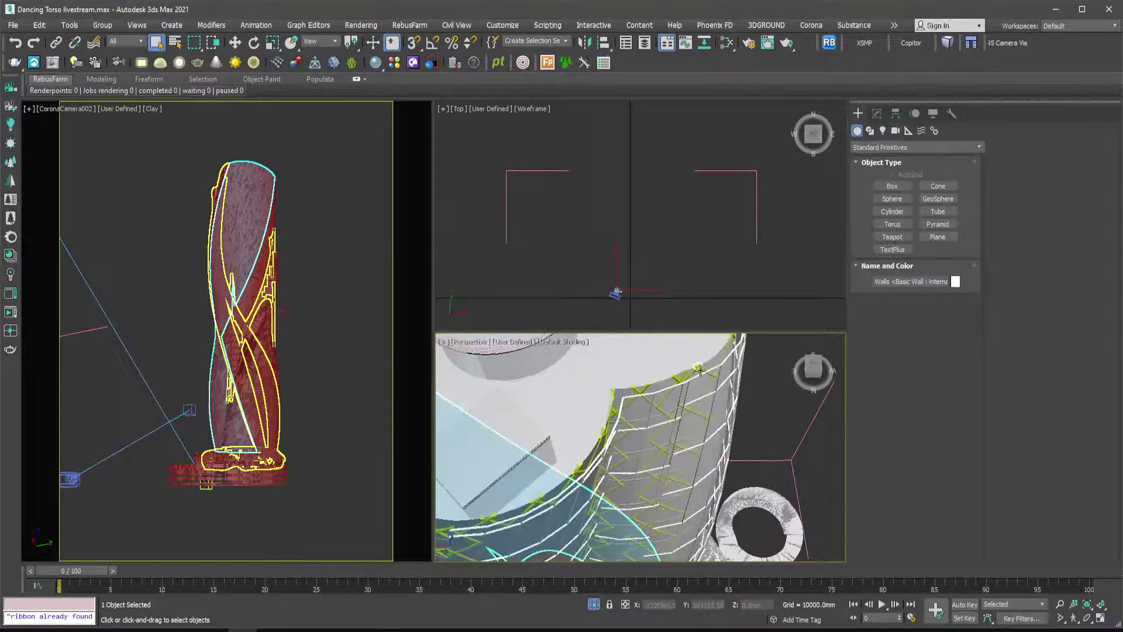
{"action": "scroll", "coordinate": [704, 381], "scroll_direction": "up", "scroll_amount": 1}
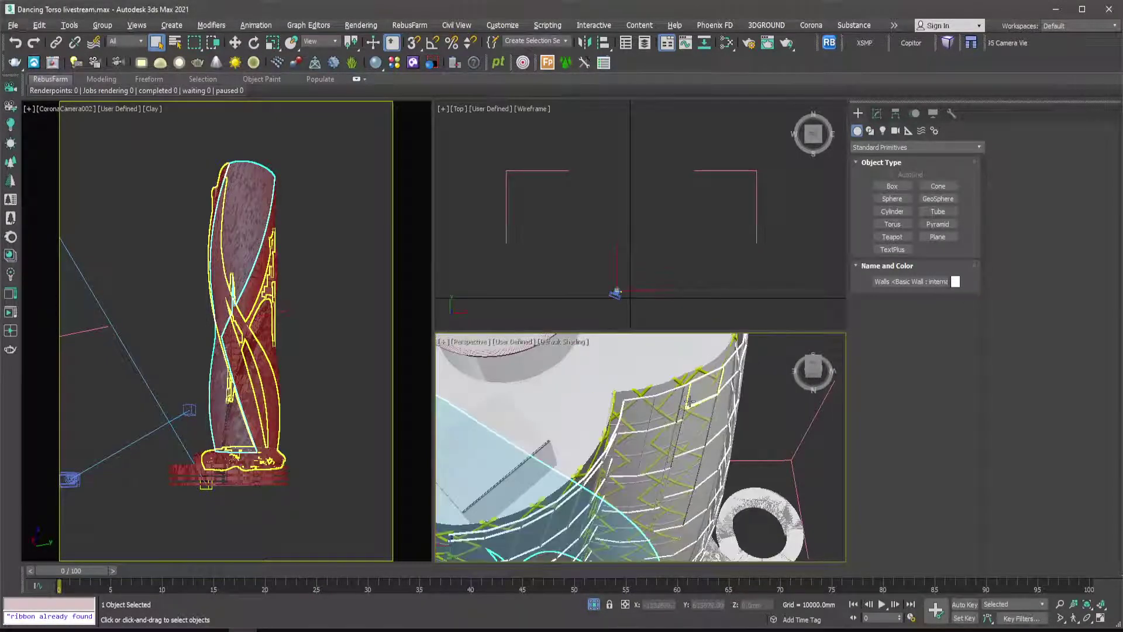
{"action": "middle_click_drag", "start_coordinate": [689, 401], "coordinate": [643, 366], "text": "alt"}
{"action": "scroll", "coordinate": [679, 370], "scroll_direction": "up", "scroll_amount": 4}
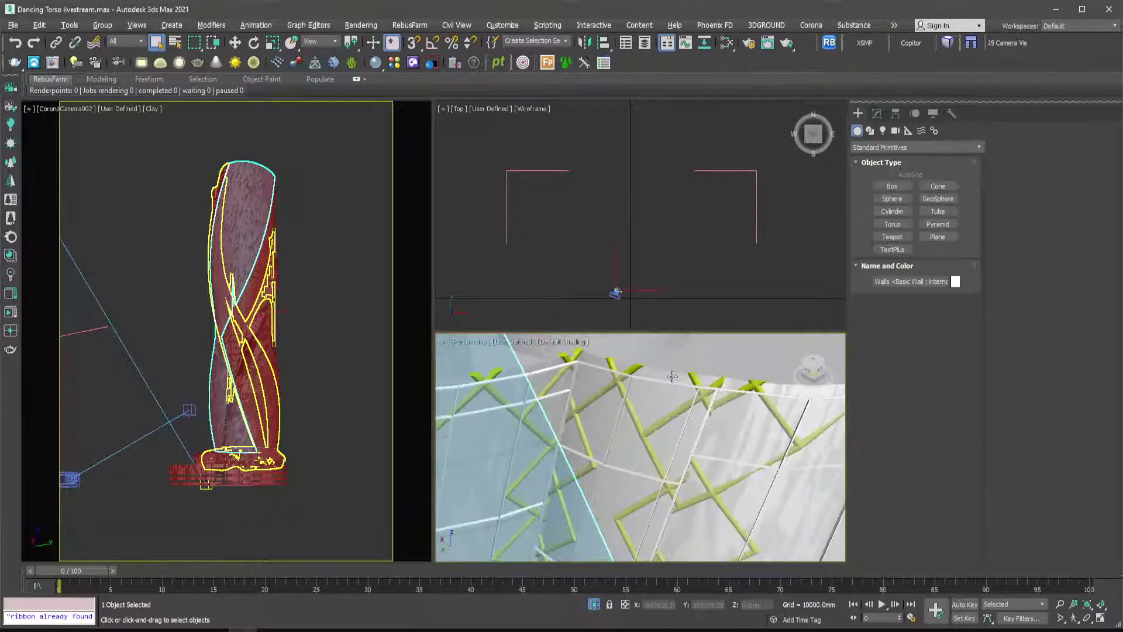
{"action": "scroll", "coordinate": [673, 380], "scroll_direction": "down", "scroll_amount": 5}
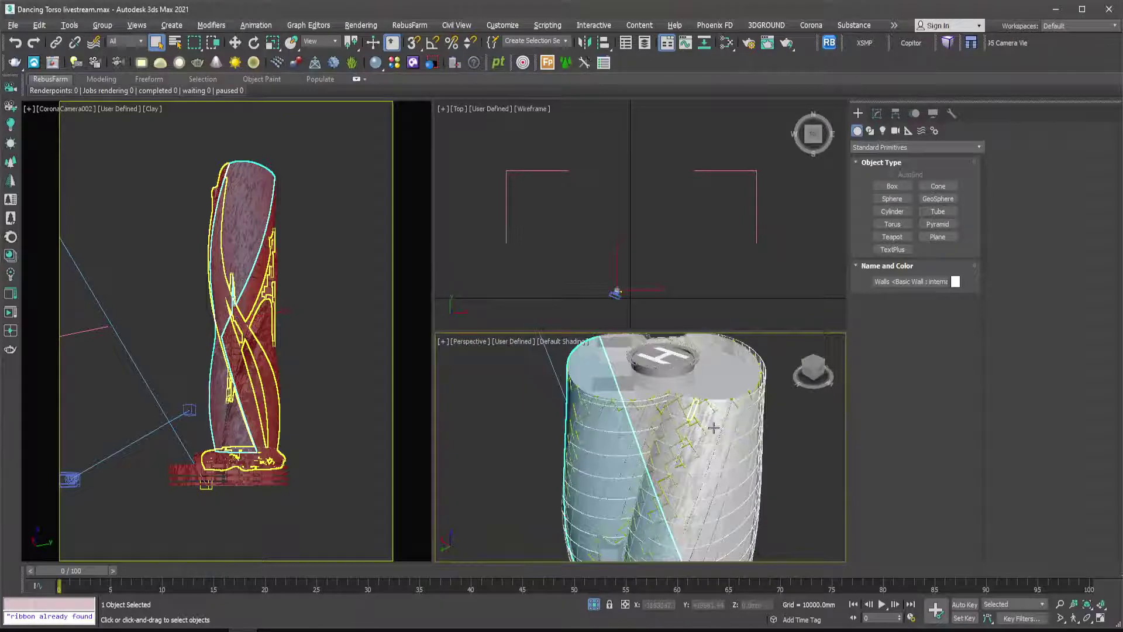
{"action": "middle_click_drag", "start_coordinate": [706, 457], "coordinate": [696, 461], "text": "alt"}
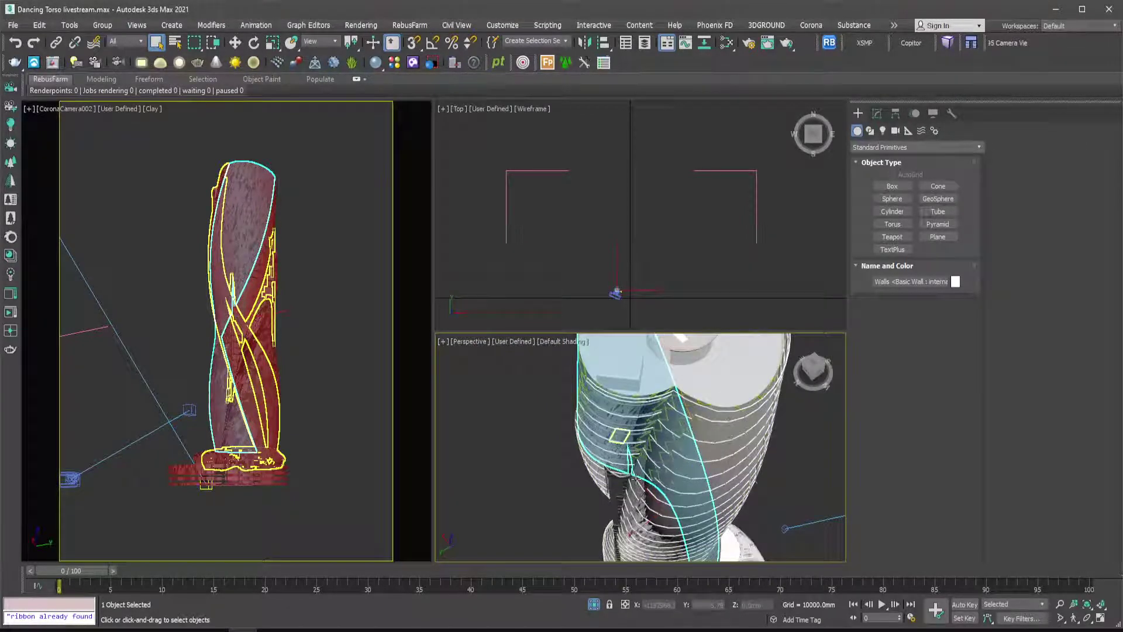
{"action": "middle_click_drag", "start_coordinate": [624, 484], "coordinate": [622, 389], "text": "alt"}
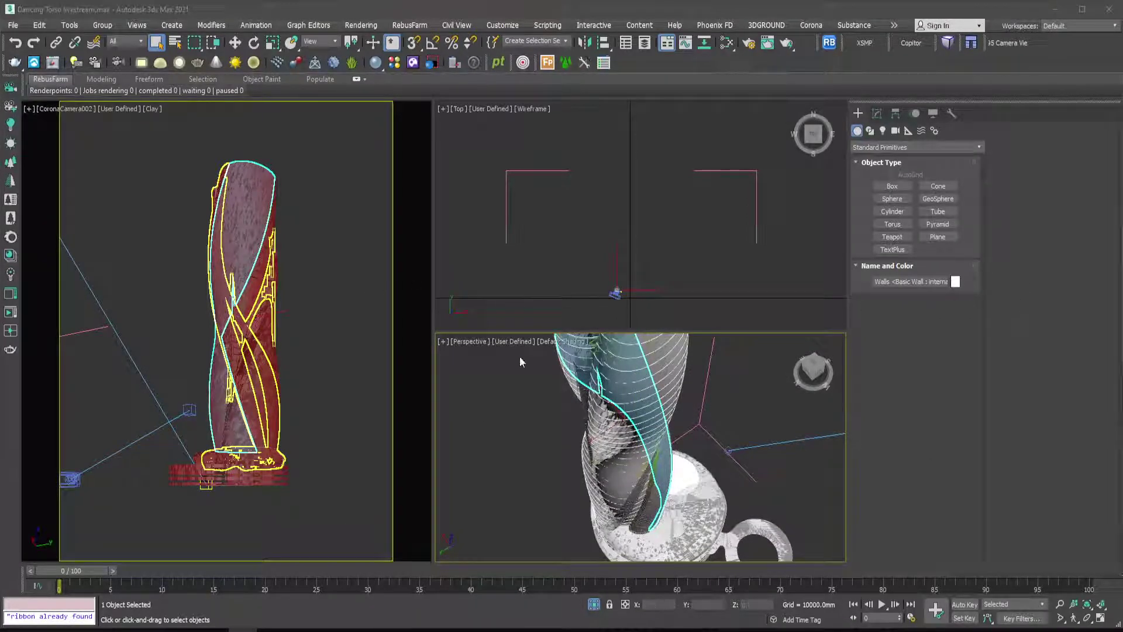
Open the PureRef reference board dancing torso.pur from E:\ArchiWorks\The Dancing Torso and minimize the File Explorer window.
{"action": "key", "text": "super+e"}
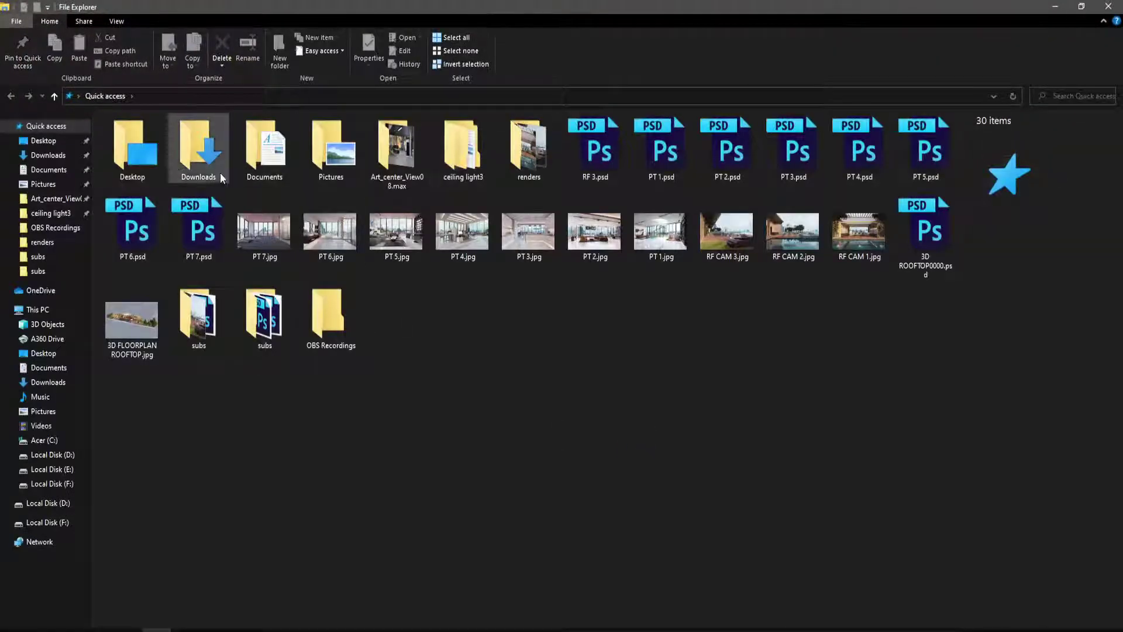
{"action": "left_click", "coordinate": [51, 469]}
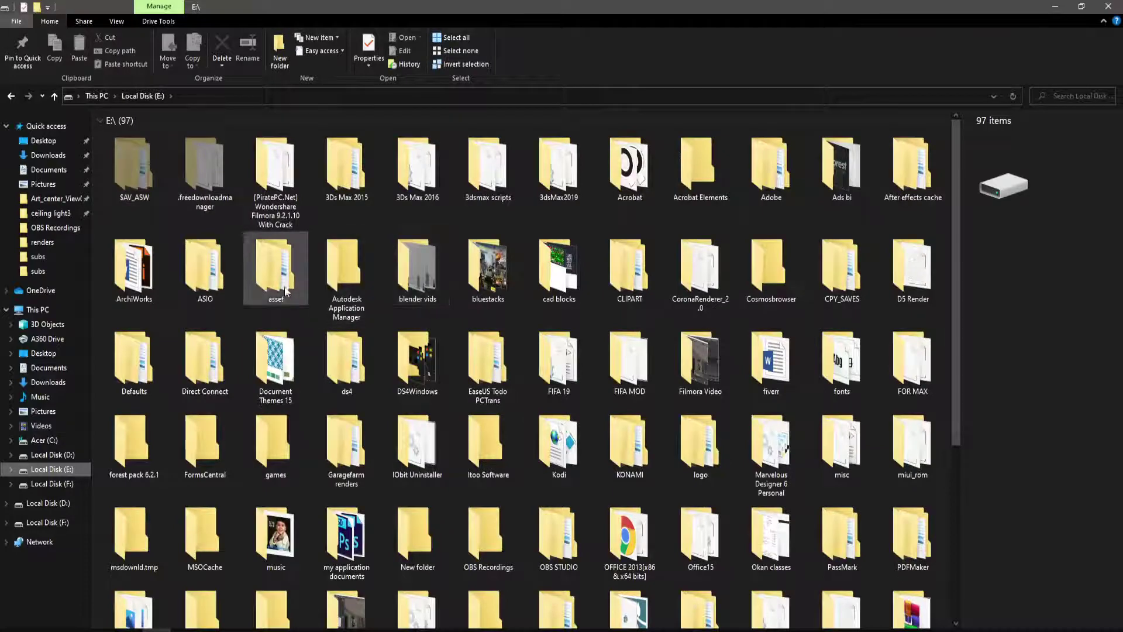
{"action": "double_click", "coordinate": [152, 265]}
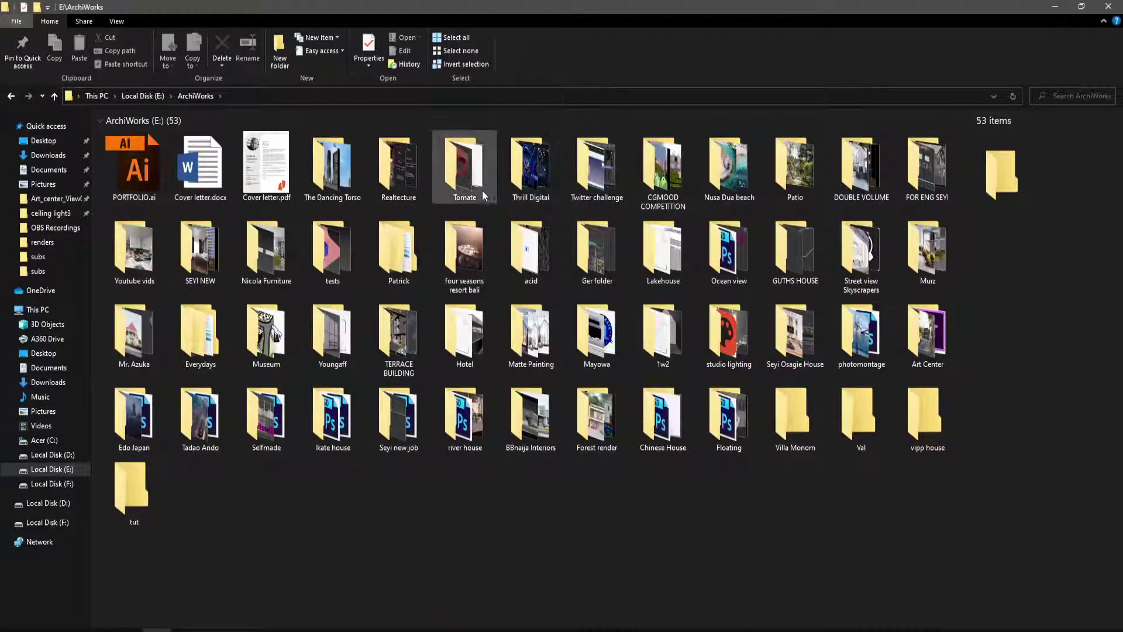
{"action": "double_click", "coordinate": [351, 166]}
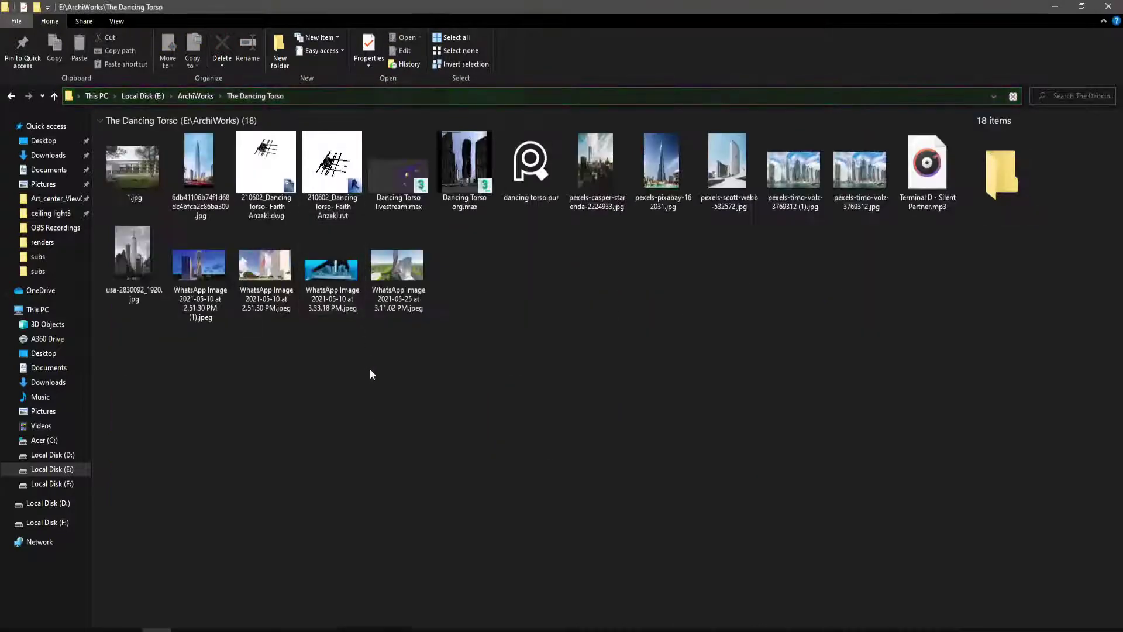
{"action": "left_click", "coordinate": [398, 266]}
{"action": "left_click", "coordinate": [327, 351]}
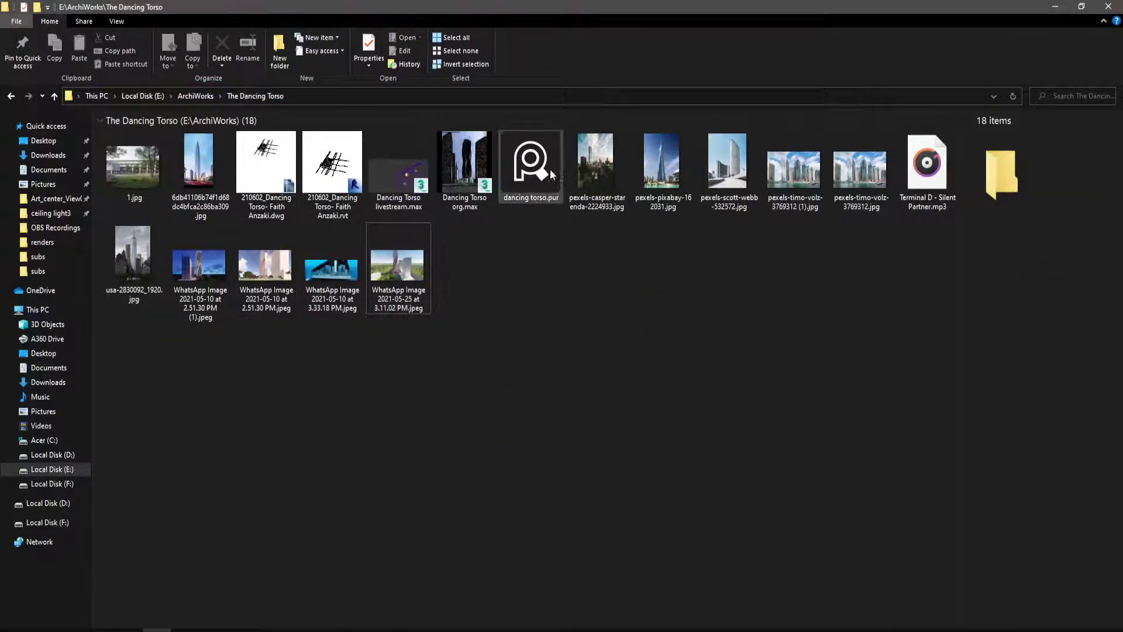
{"action": "left_click", "coordinate": [552, 175]}
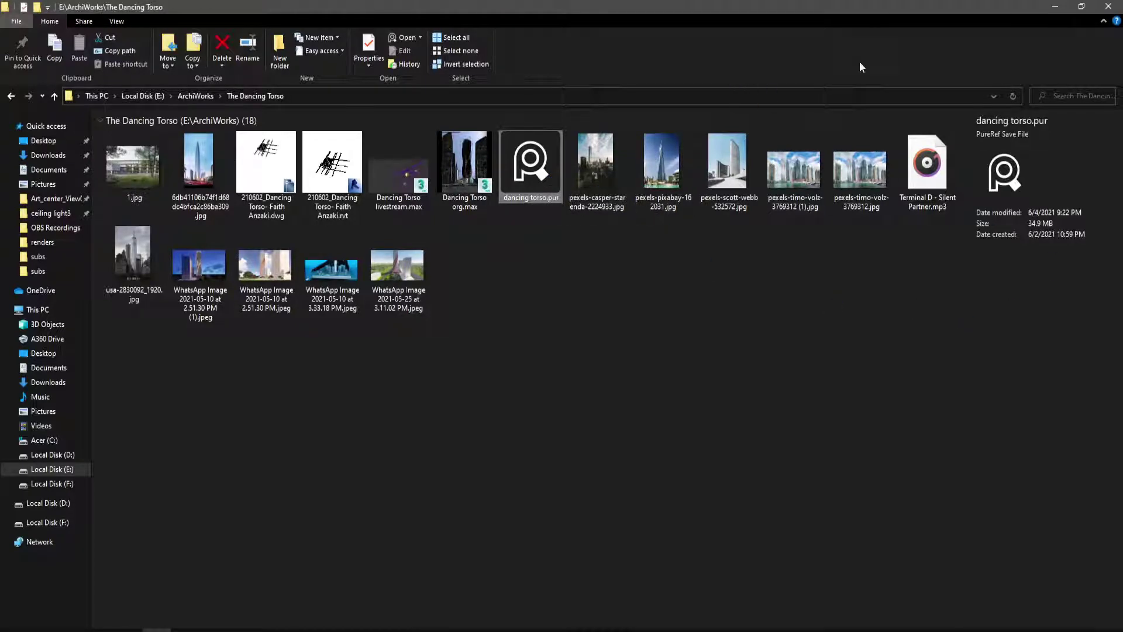
{"action": "left_click", "coordinate": [1061, 7]}
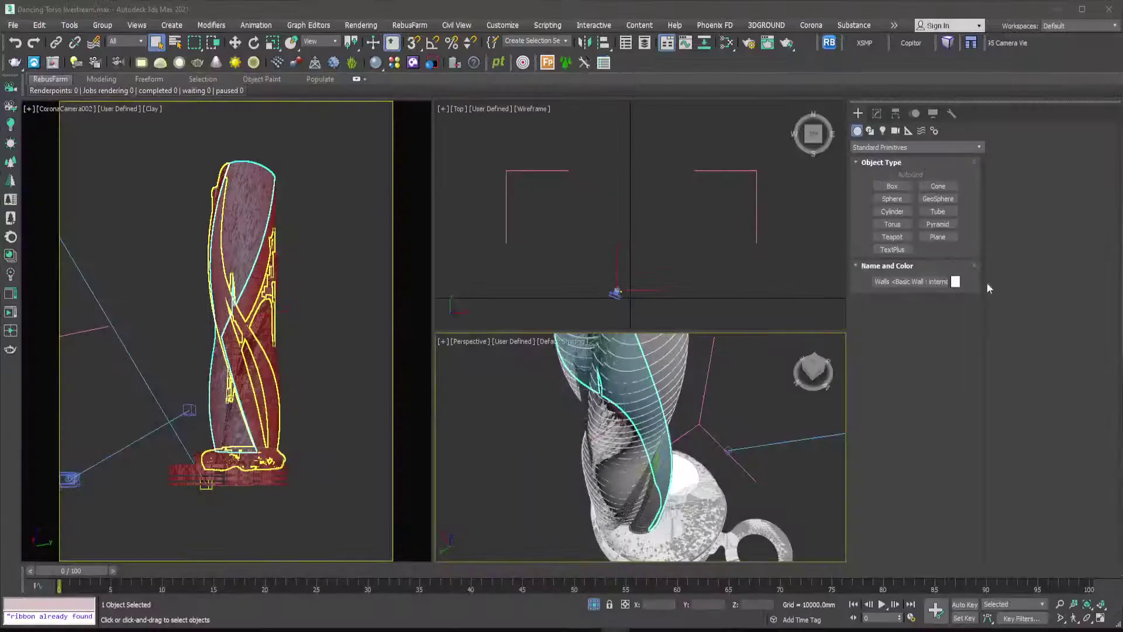
Examine the facade, diagonal bands and edge lighting of the twisting tower in the reference board's night rendering.
{"action": "right_click_drag", "start_coordinate": [1122, 444], "coordinate": [637, 162]}
{"action": "scroll", "coordinate": [626, 381], "scroll_direction": "down", "scroll_amount": 3}
{"action": "scroll", "coordinate": [675, 259], "scroll_direction": "up", "scroll_amount": 6}
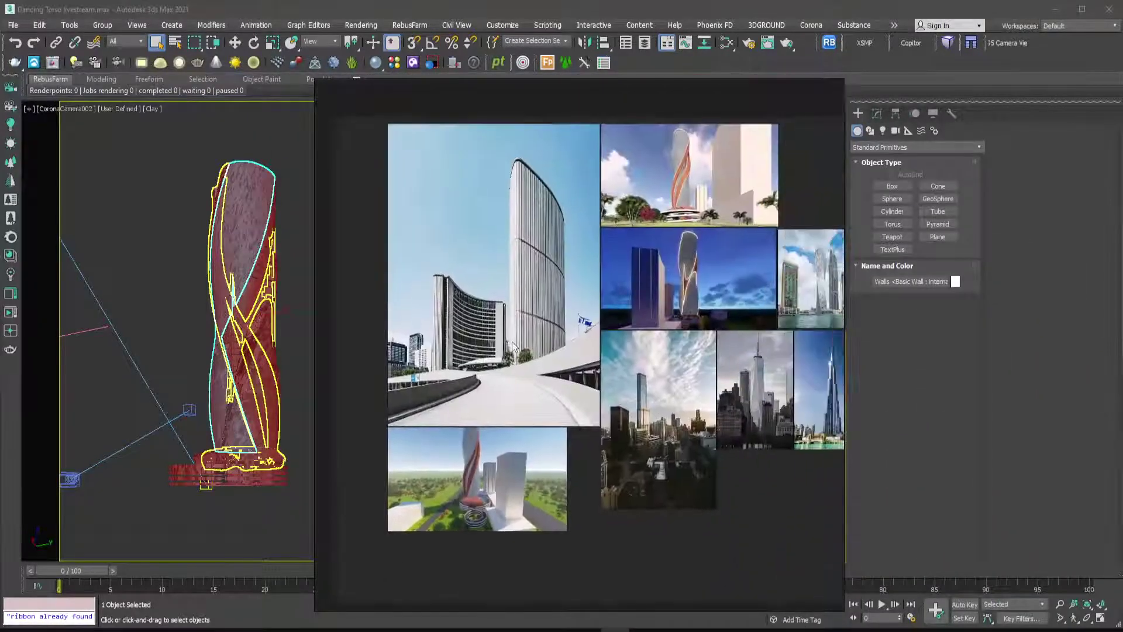
{"action": "scroll", "coordinate": [682, 266], "scroll_direction": "down", "scroll_amount": 3}
{"action": "scroll", "coordinate": [640, 298], "scroll_direction": "up", "scroll_amount": 2}
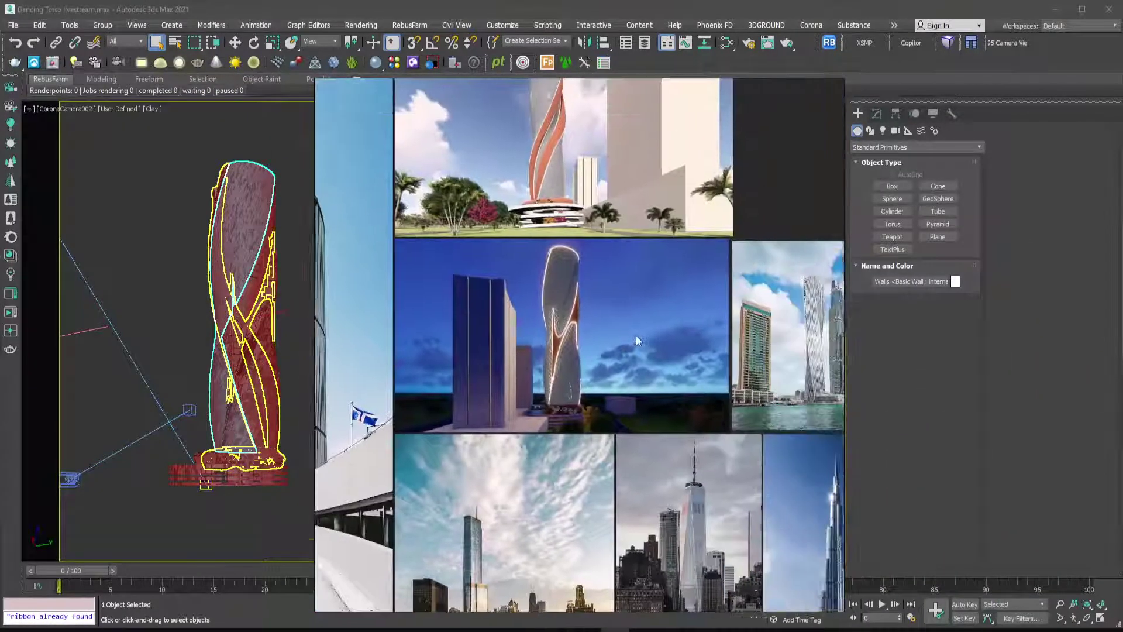
{"action": "right_click_drag", "start_coordinate": [636, 335], "coordinate": [606, 349]}
{"action": "right_click_drag", "start_coordinate": [579, 400], "coordinate": [580, 314]}
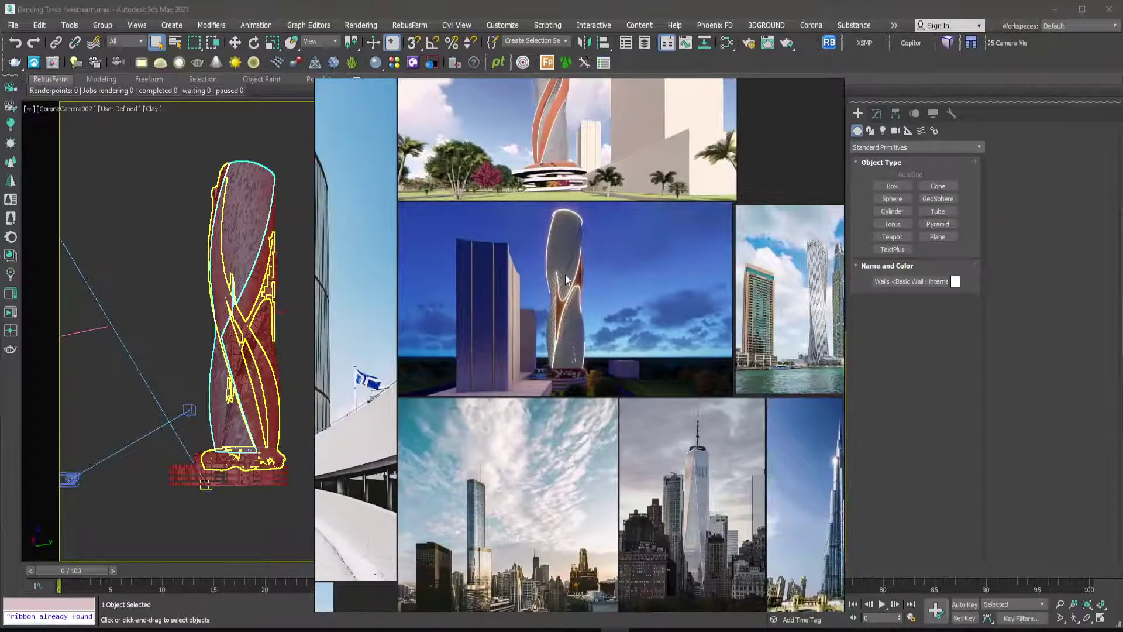
{"action": "scroll", "coordinate": [567, 281], "scroll_direction": "up", "scroll_amount": 3}
{"action": "scroll", "coordinate": [583, 326], "scroll_direction": "down", "scroll_amount": 4}
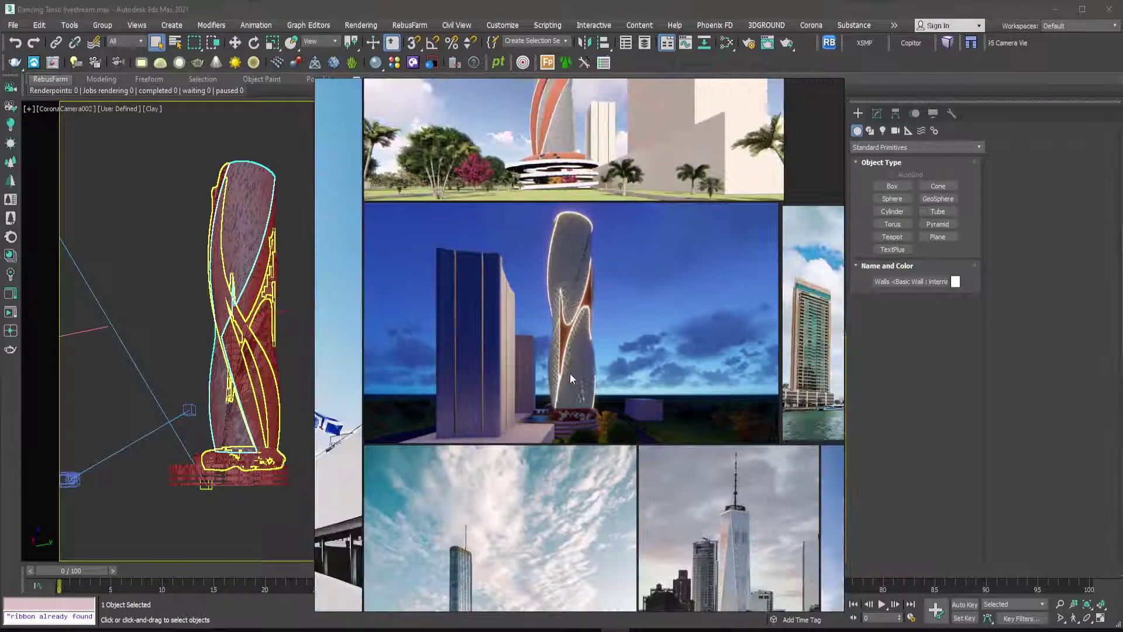
{"action": "scroll", "coordinate": [568, 377], "scroll_direction": "up", "scroll_amount": 4}
{"action": "scroll", "coordinate": [570, 411], "scroll_direction": "up", "scroll_amount": 2}
{"action": "scroll", "coordinate": [576, 408], "scroll_direction": "down", "scroll_amount": 3}
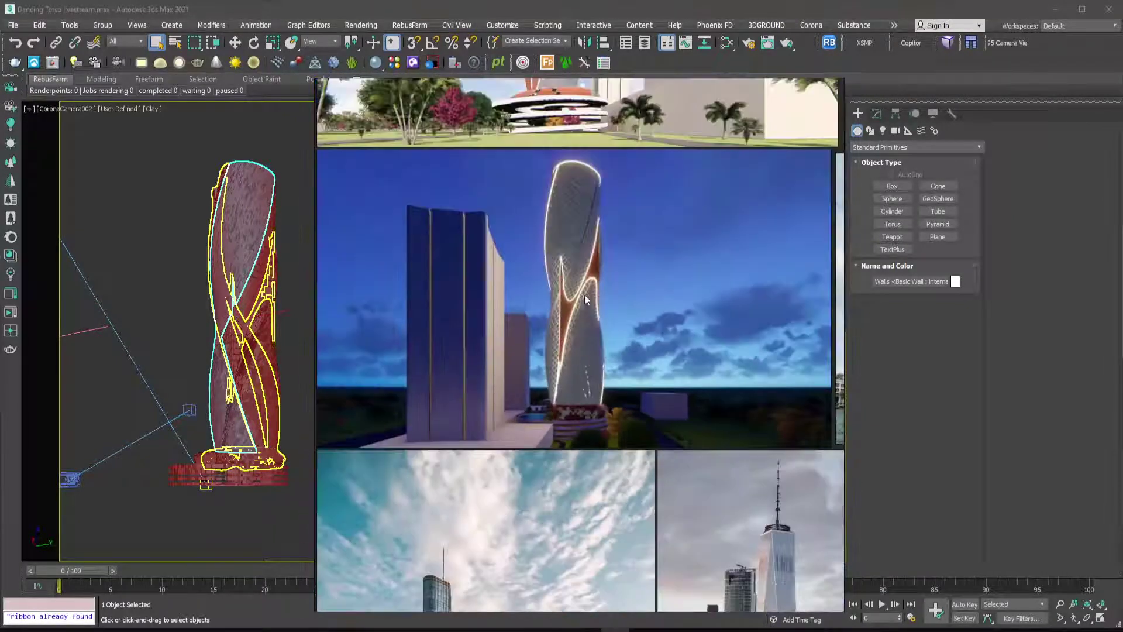
{"action": "scroll", "coordinate": [591, 255], "scroll_direction": "up", "scroll_amount": 4}
{"action": "scroll", "coordinate": [583, 330], "scroll_direction": "down", "scroll_amount": 4}
Study the twisting bands and podium in the reference board's daytime tower rendering and return to 3ds Max.
{"action": "scroll", "coordinate": [584, 309], "scroll_direction": "down", "scroll_amount": 3}
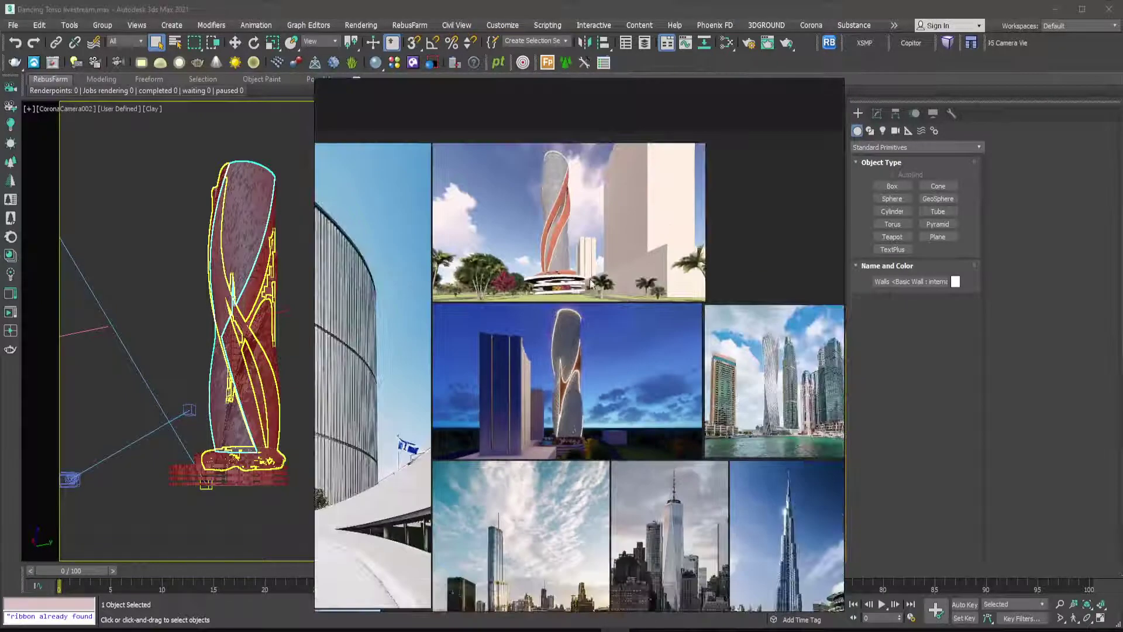
{"action": "scroll", "coordinate": [542, 193], "scroll_direction": "up", "scroll_amount": 5}
{"action": "scroll", "coordinate": [545, 391], "scroll_direction": "down", "scroll_amount": 1}
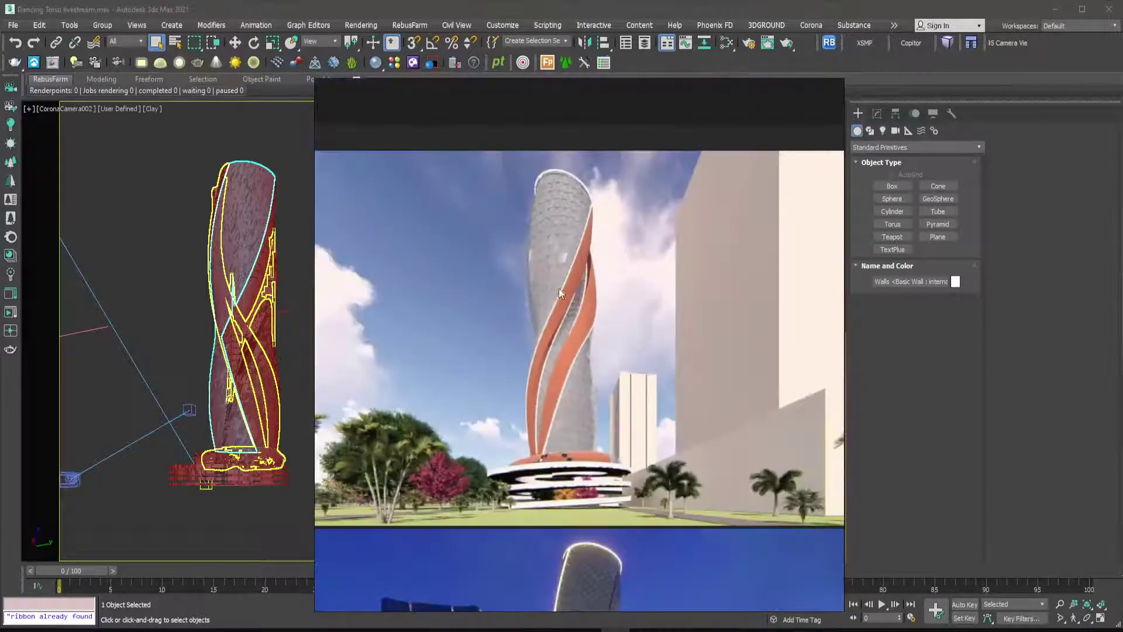
{"action": "scroll", "coordinate": [587, 314], "scroll_direction": "down", "scroll_amount": 4}
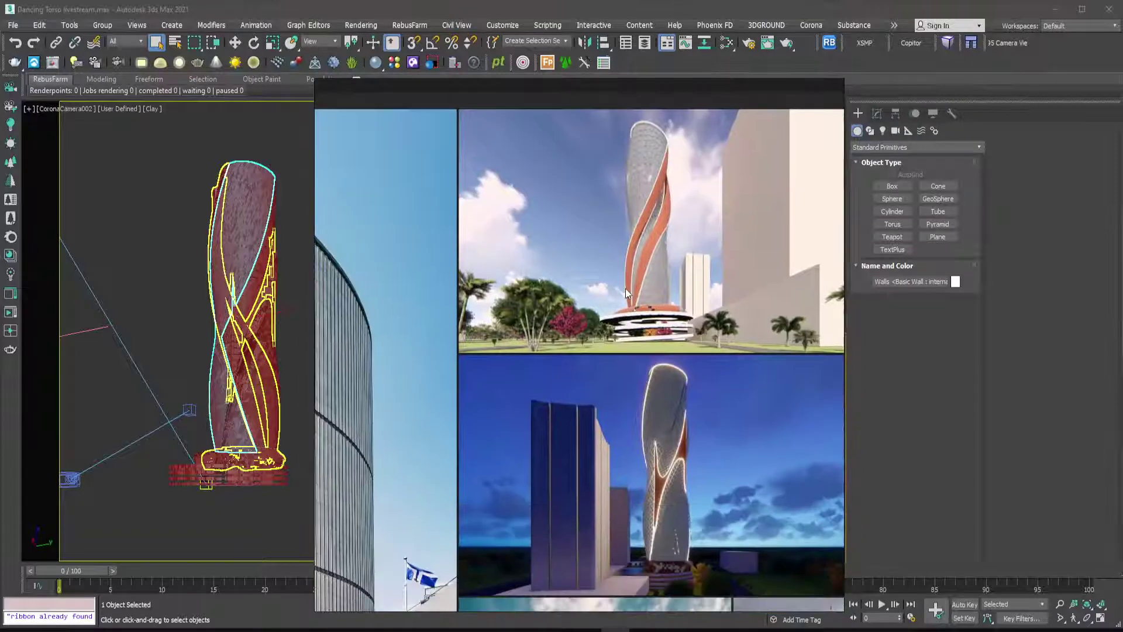
{"action": "scroll", "coordinate": [626, 289], "scroll_direction": "down", "scroll_amount": 2}
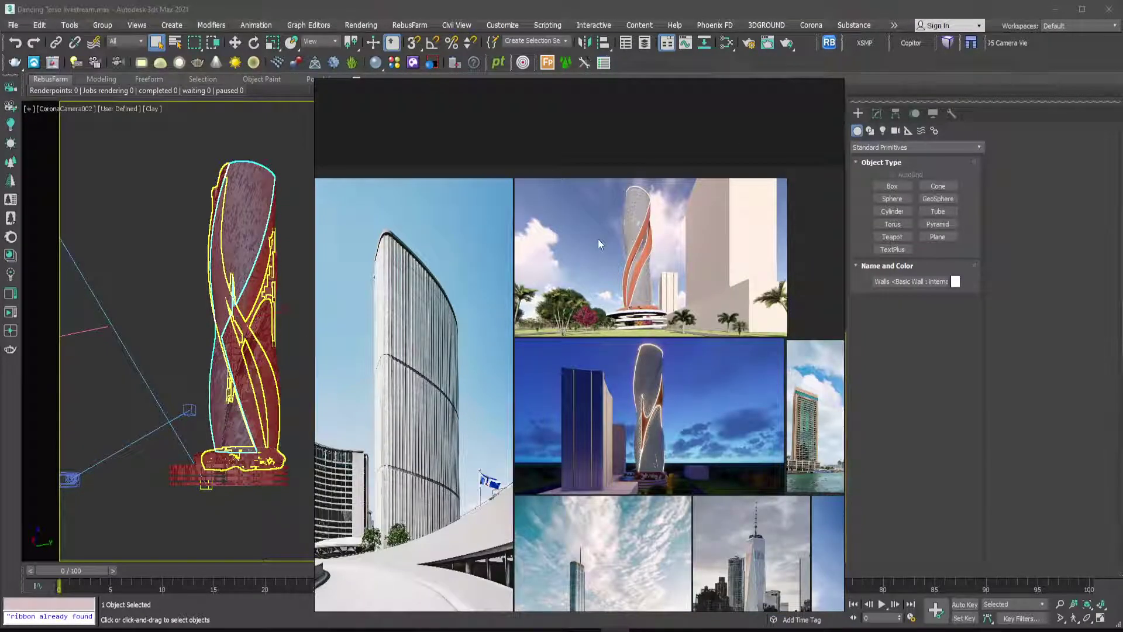
{"action": "key", "text": "alt+Tab"}
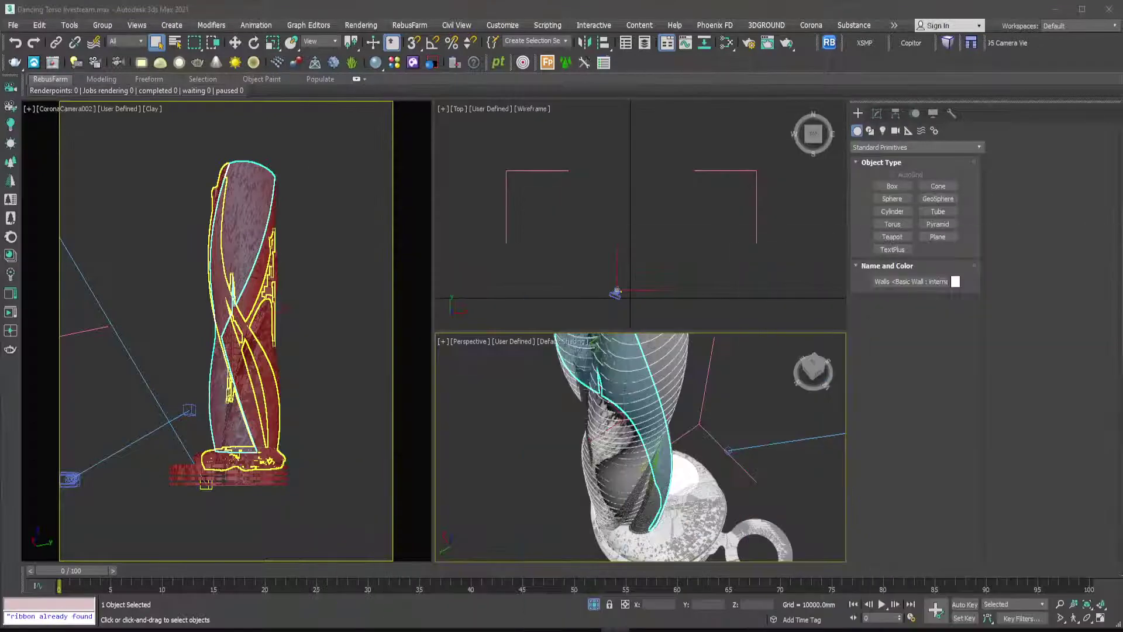
Select the curtain panels mesh that forms the diagonal bands twisting around the tower in the perspective view.
{"action": "middle_click_drag", "start_coordinate": [599, 448], "coordinate": [669, 470], "text": "alt"}
{"action": "scroll", "coordinate": [700, 493], "scroll_direction": "down", "scroll_amount": 5}
{"action": "scroll", "coordinate": [668, 471], "scroll_direction": "up", "scroll_amount": 6}
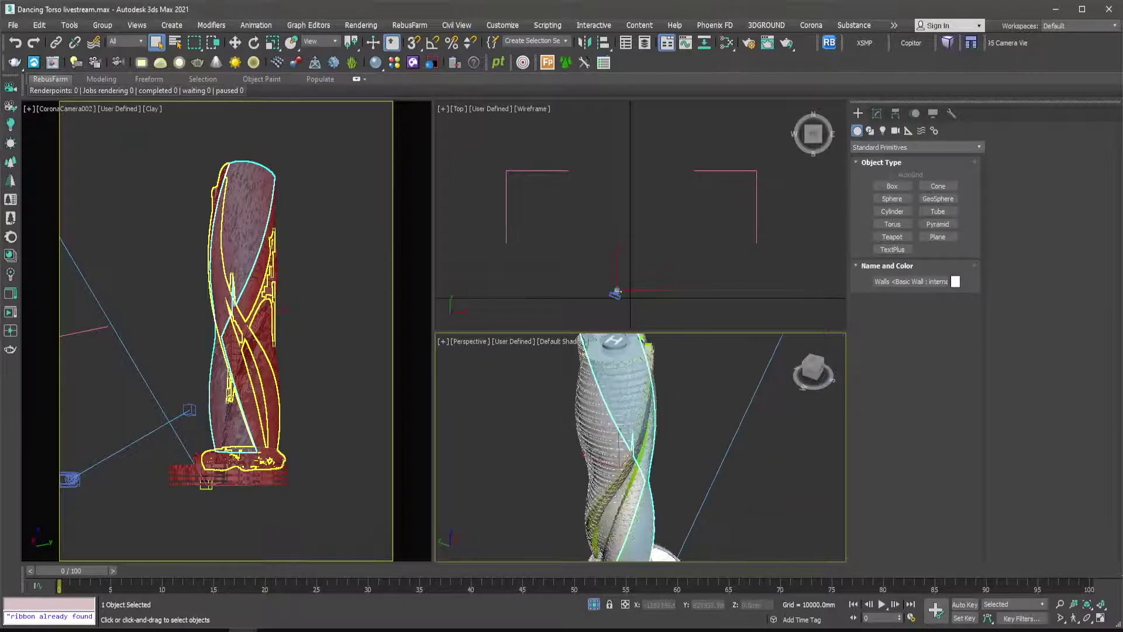
{"action": "scroll", "coordinate": [587, 468], "scroll_direction": "up", "scroll_amount": 2}
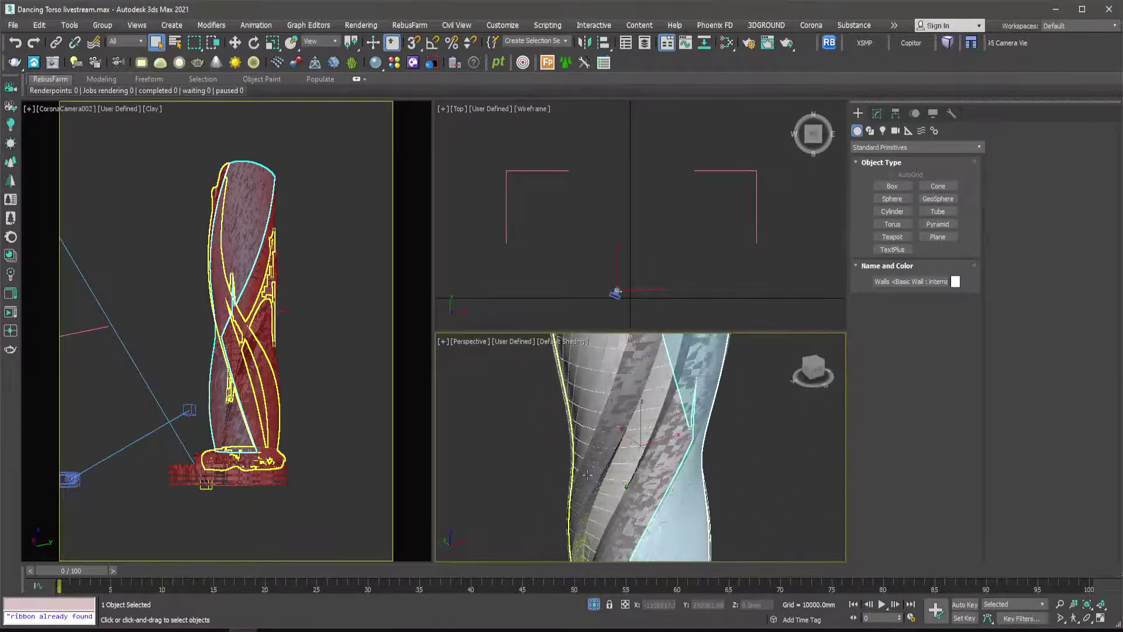
{"action": "left_click", "coordinate": [608, 459]}
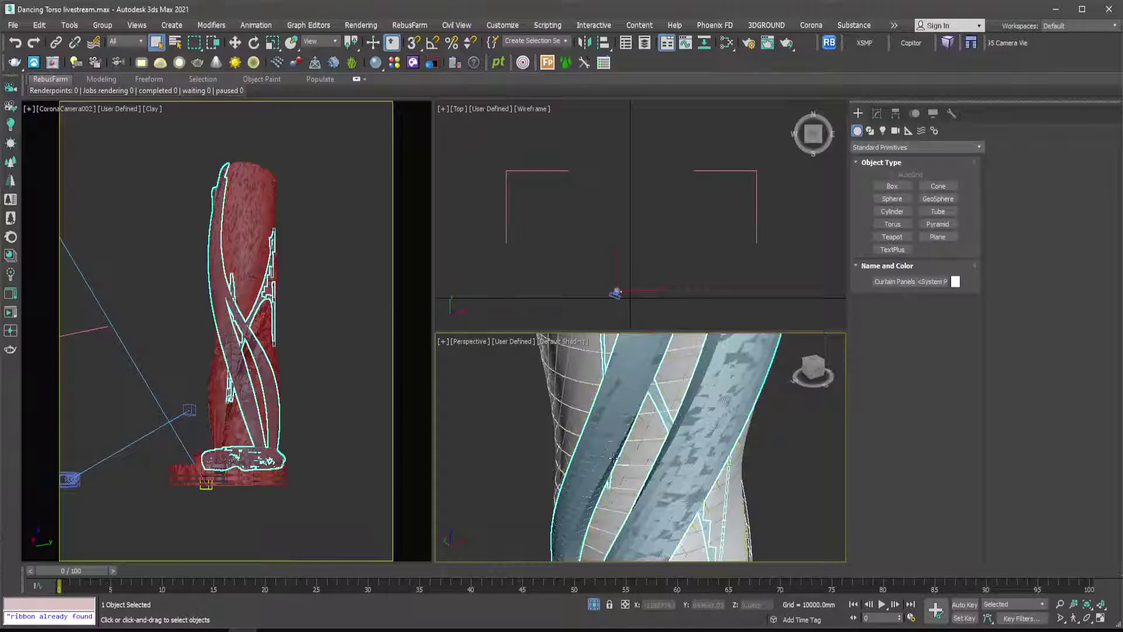
{"action": "scroll", "coordinate": [618, 455], "scroll_direction": "down", "scroll_amount": 1}
{"action": "scroll", "coordinate": [619, 455], "scroll_direction": "down", "scroll_amount": 2}
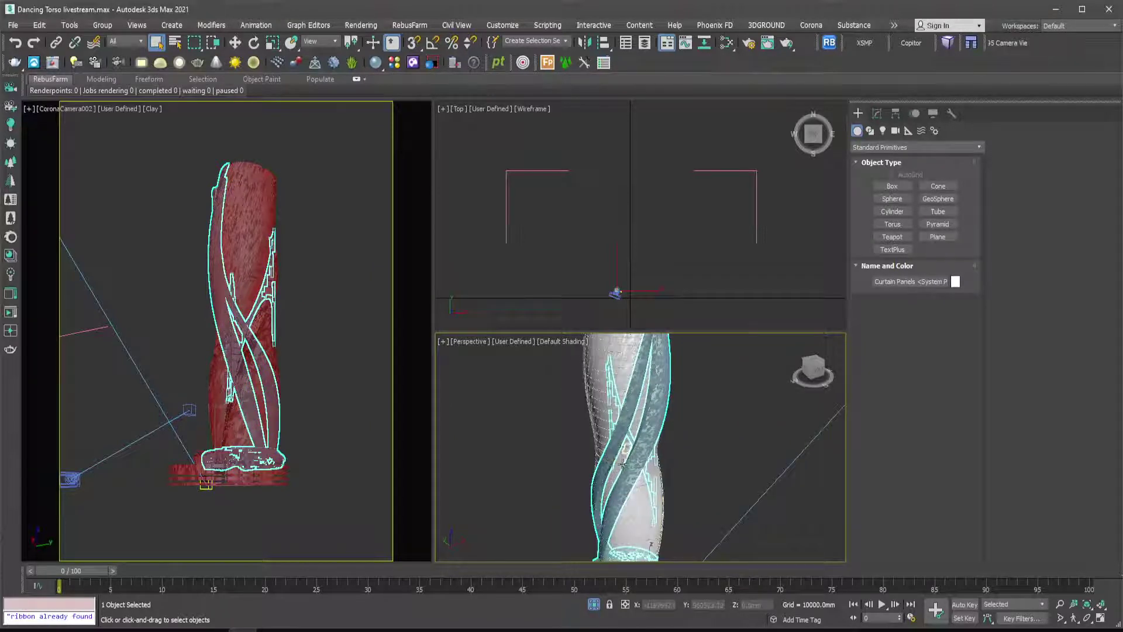
{"action": "scroll", "coordinate": [622, 463], "scroll_direction": "down", "scroll_amount": 4}
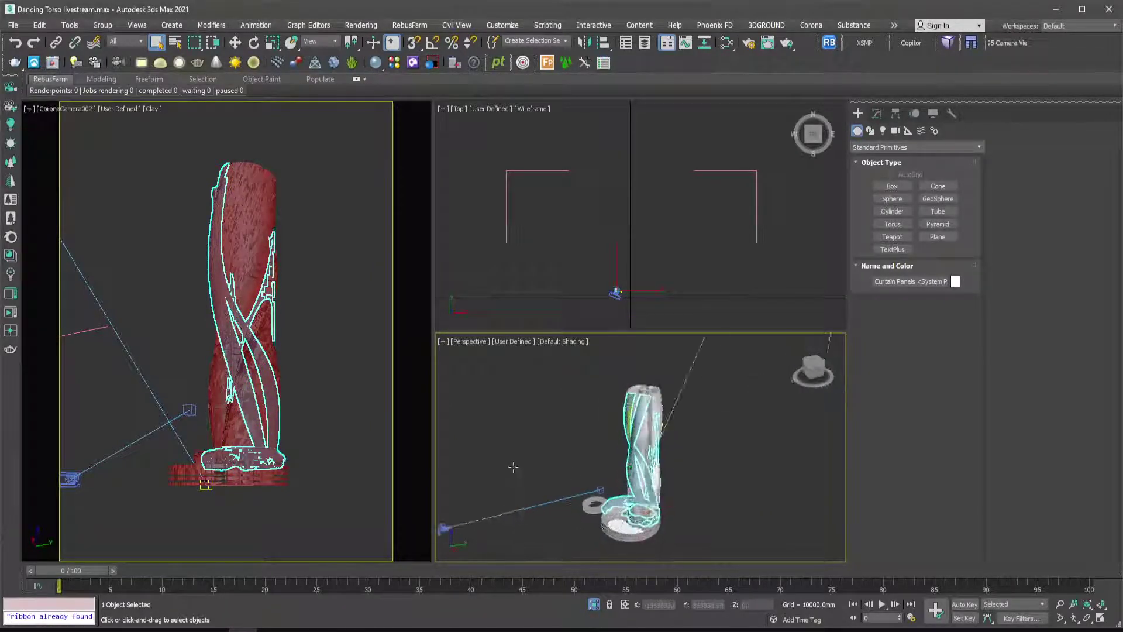
Add the two tall vertical strip objects beside the diagonal bands to the curtain panels selection.
{"action": "middle_click_drag", "start_coordinate": [513, 467], "coordinate": [481, 464], "text": "alt"}
{"action": "scroll", "coordinate": [665, 499], "scroll_direction": "up", "scroll_amount": 10}
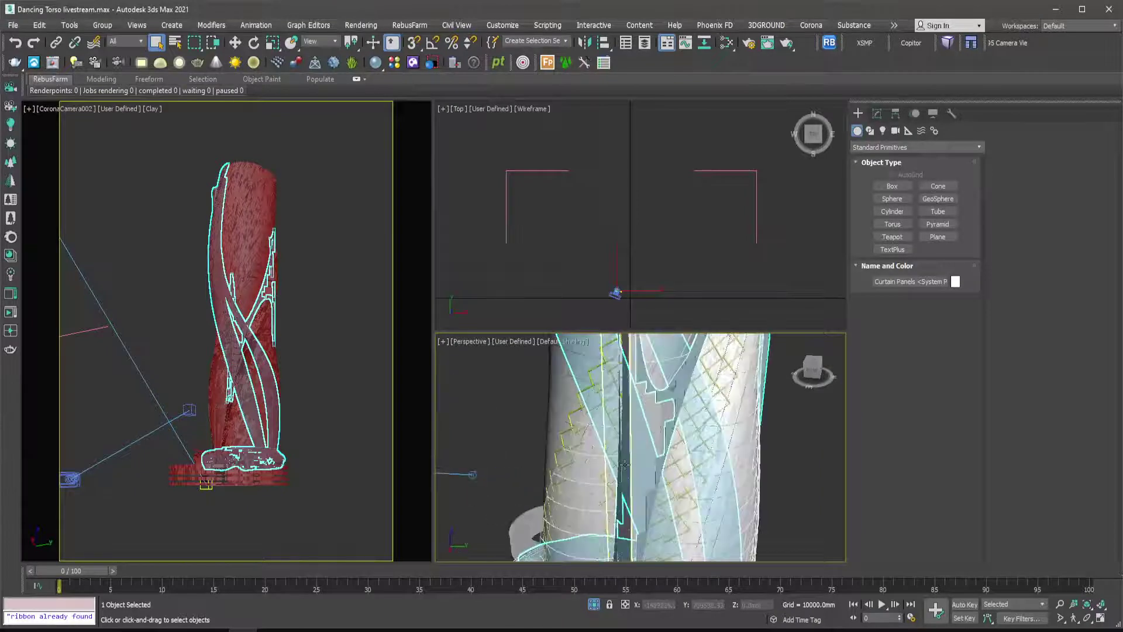
{"action": "scroll", "coordinate": [670, 428], "scroll_direction": "down", "scroll_amount": 6}
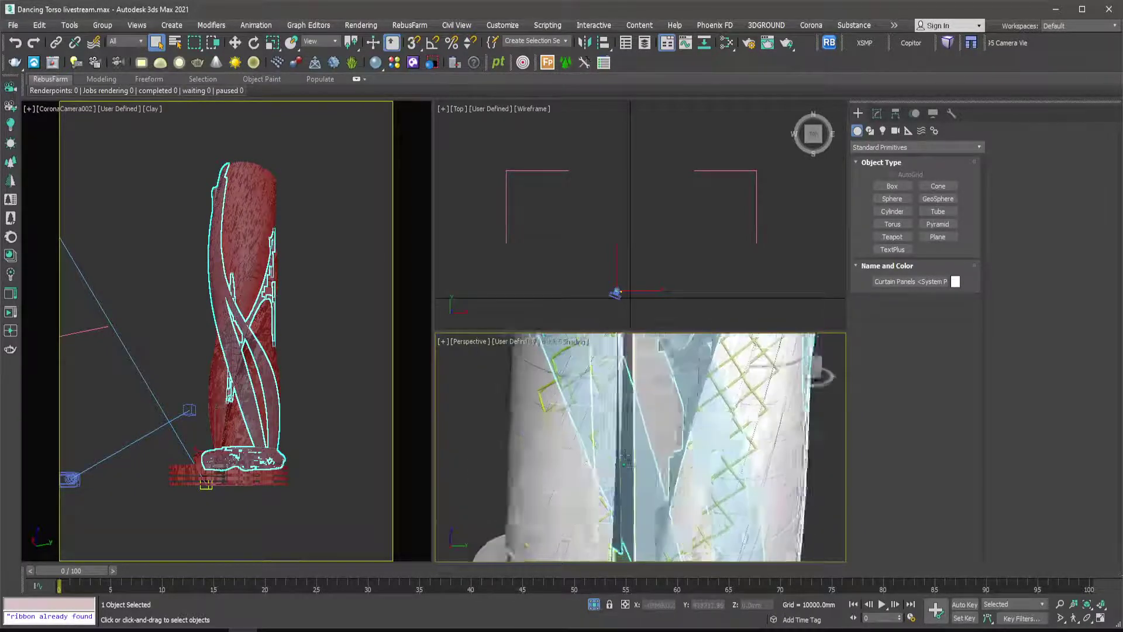
{"action": "left_click", "coordinate": [643, 416], "text": "ctrl"}
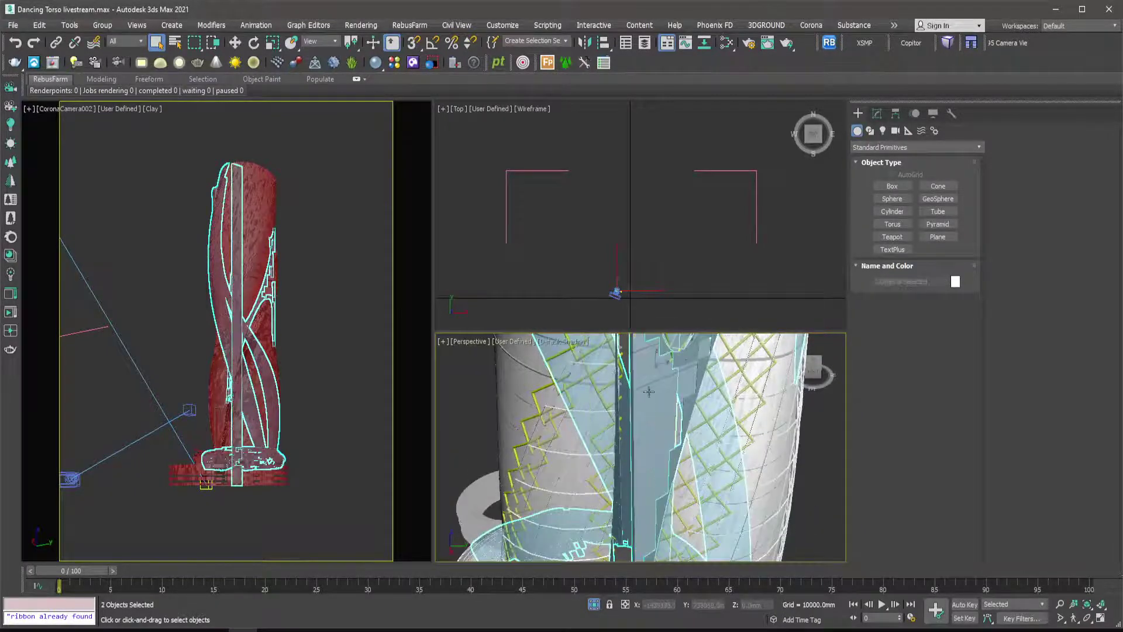
{"action": "middle_click_drag", "start_coordinate": [644, 416], "coordinate": [613, 441]}
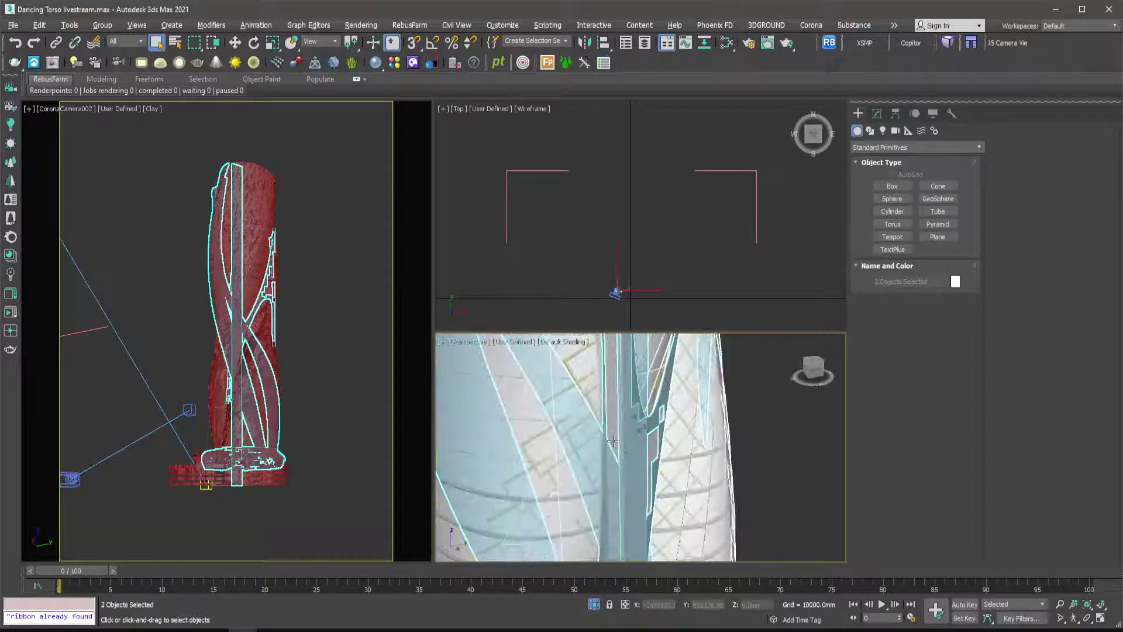
{"action": "left_click", "coordinate": [613, 425], "text": "ctrl"}
Examine how the selected curtain panels and vertical strips meet the tower's roof, facade and base from several sides.
{"action": "scroll", "coordinate": [615, 424], "scroll_direction": "down", "scroll_amount": 8}
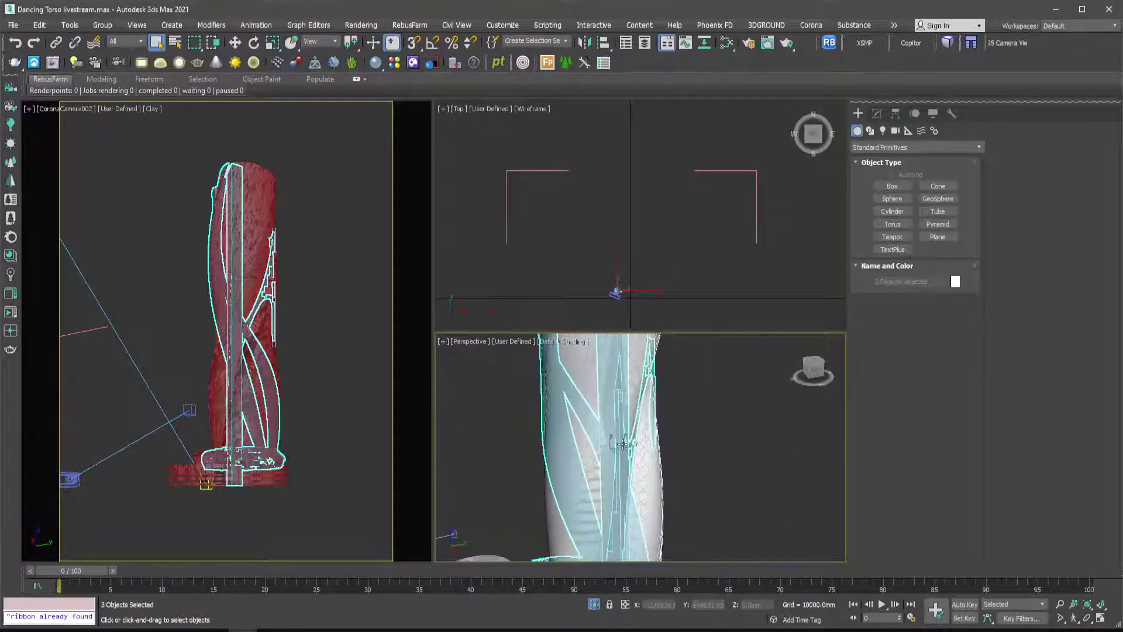
{"action": "middle_click_drag", "start_coordinate": [624, 425], "coordinate": [618, 421], "text": "alt"}
{"action": "scroll", "coordinate": [615, 353], "scroll_direction": "up", "scroll_amount": 10}
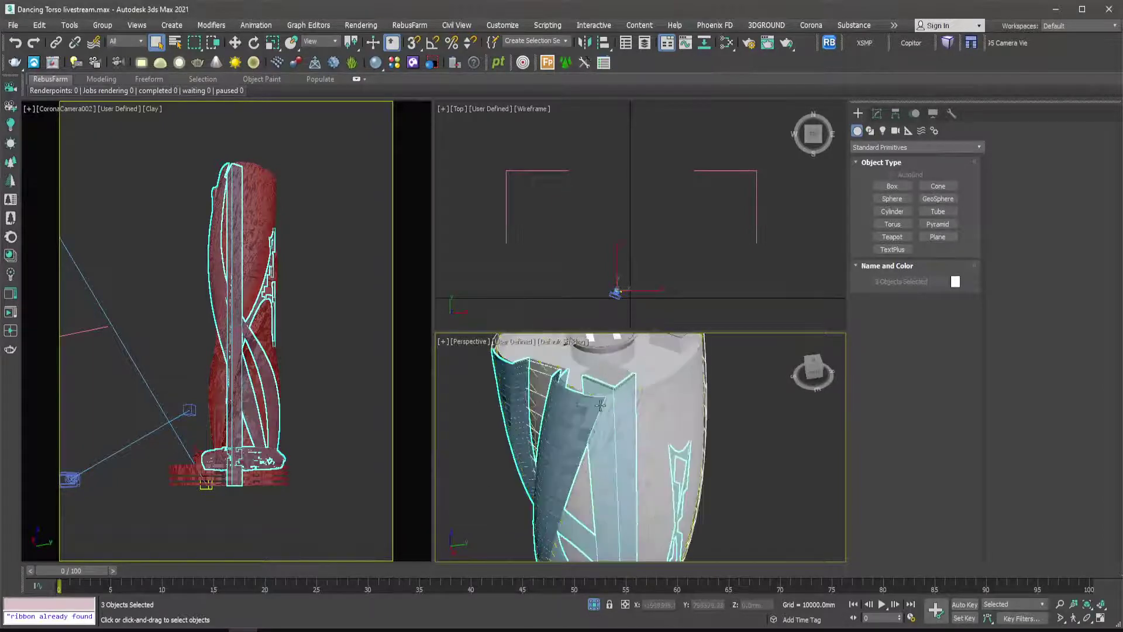
{"action": "scroll", "coordinate": [611, 387], "scroll_direction": "down", "scroll_amount": 5}
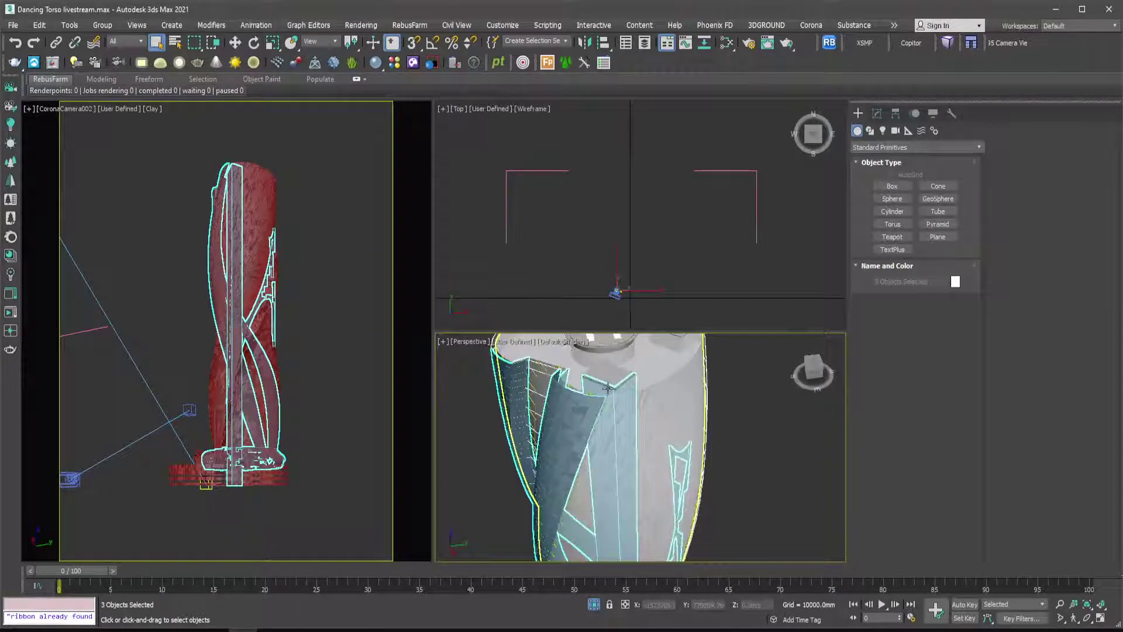
{"action": "scroll", "coordinate": [608, 389], "scroll_direction": "down", "scroll_amount": 5}
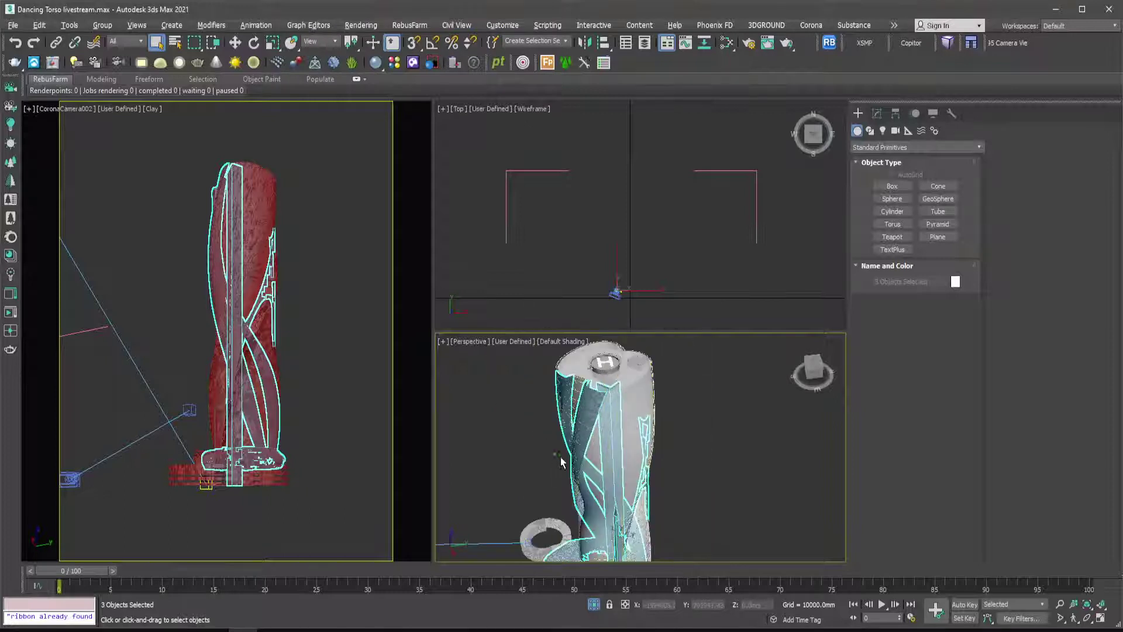
{"action": "middle_click_drag", "start_coordinate": [561, 457], "coordinate": [574, 515], "text": "alt"}
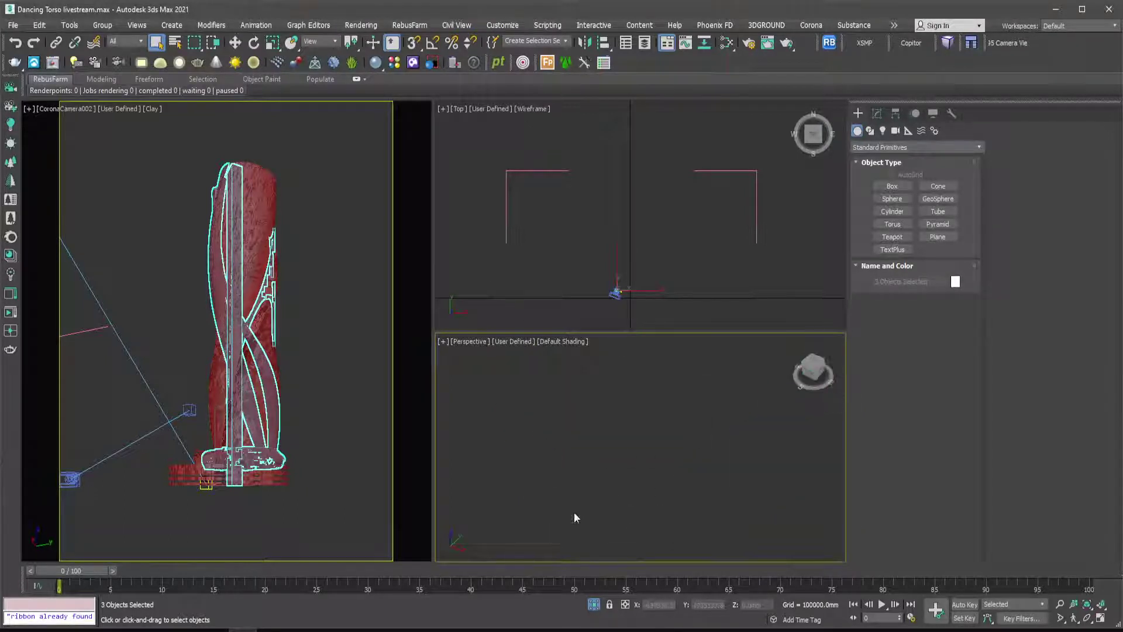
{"action": "scroll", "coordinate": [612, 467], "scroll_direction": "down", "scroll_amount": 3}
{"action": "scroll", "coordinate": [572, 485], "scroll_direction": "up", "scroll_amount": 2}
{"action": "scroll", "coordinate": [574, 483], "scroll_direction": "up", "scroll_amount": 8}
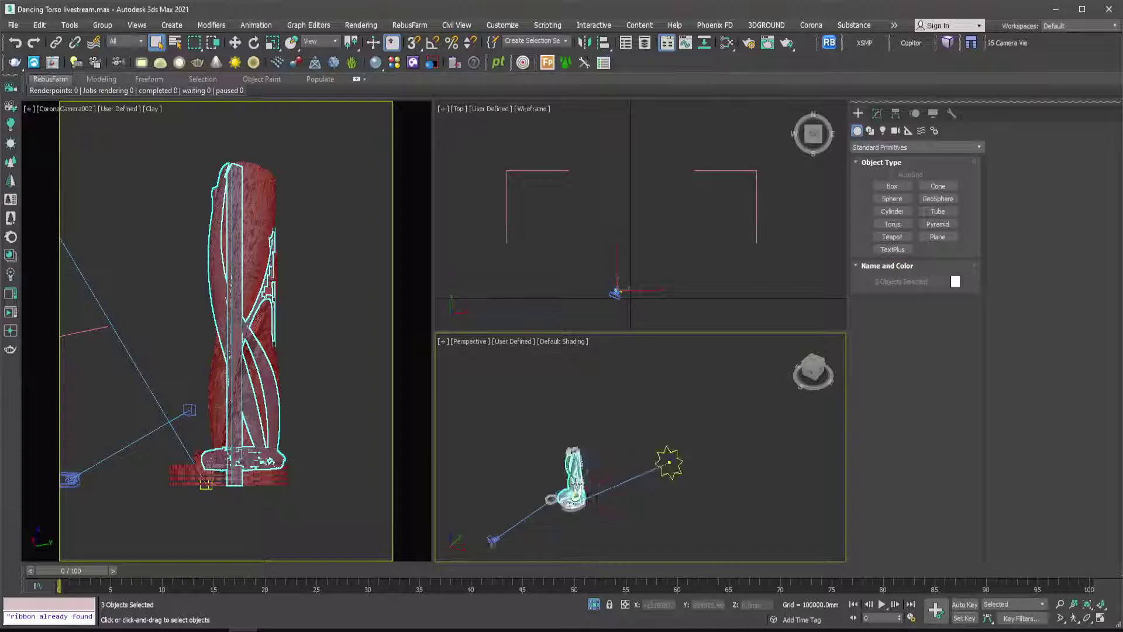
{"action": "scroll", "coordinate": [574, 483], "scroll_direction": "up", "scroll_amount": 3}
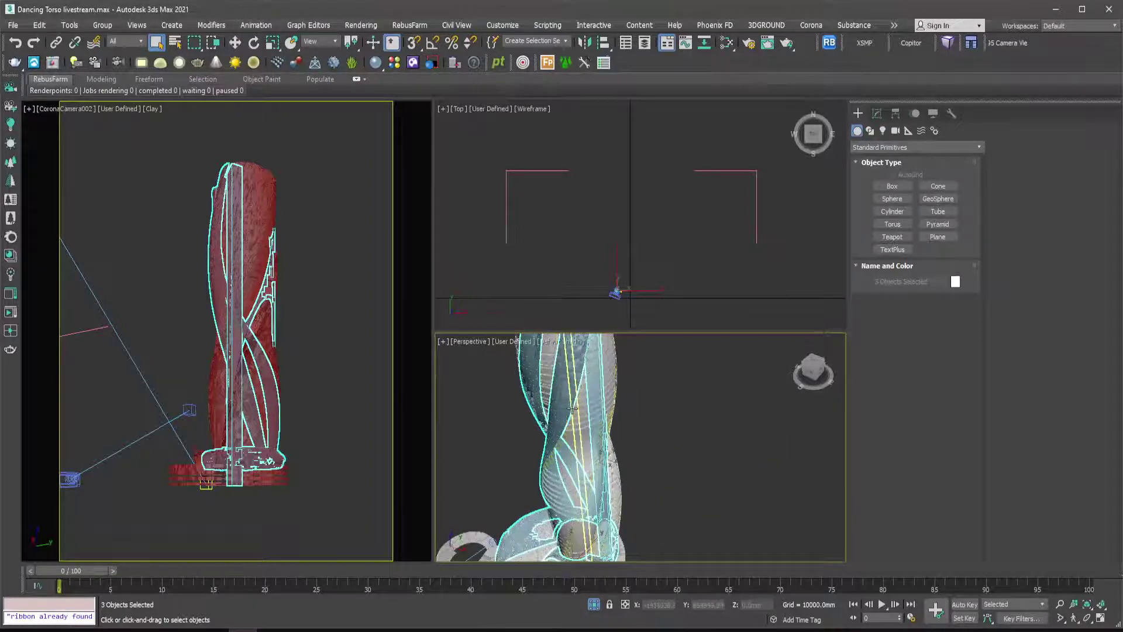
{"action": "middle_click_drag", "start_coordinate": [583, 417], "coordinate": [606, 458]}
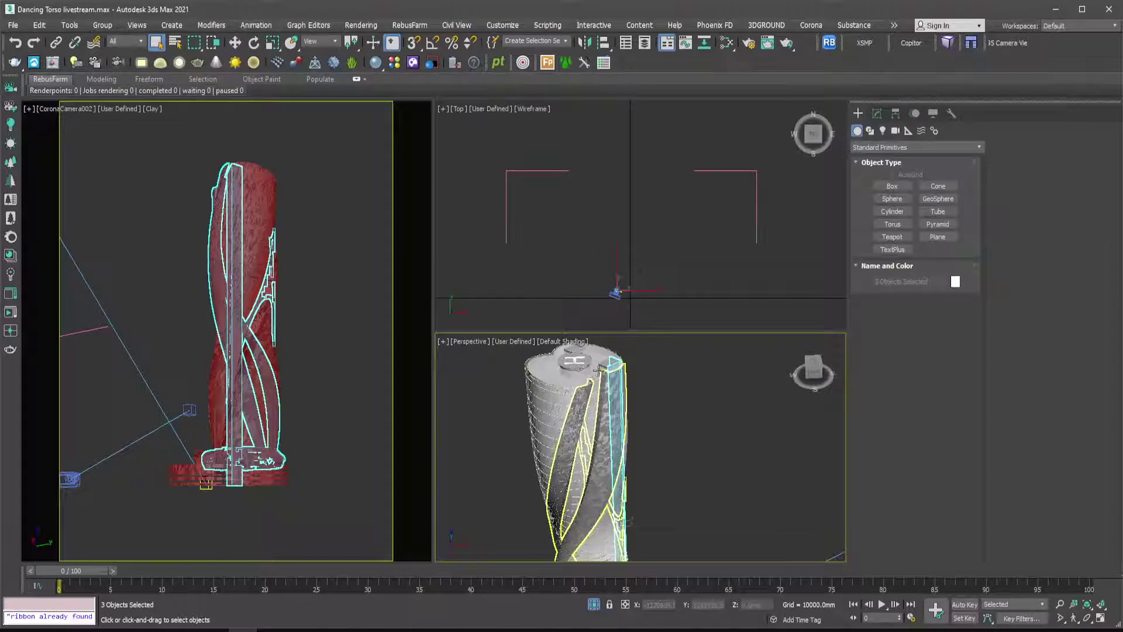
{"action": "scroll", "coordinate": [598, 369], "scroll_direction": "up", "scroll_amount": 2}
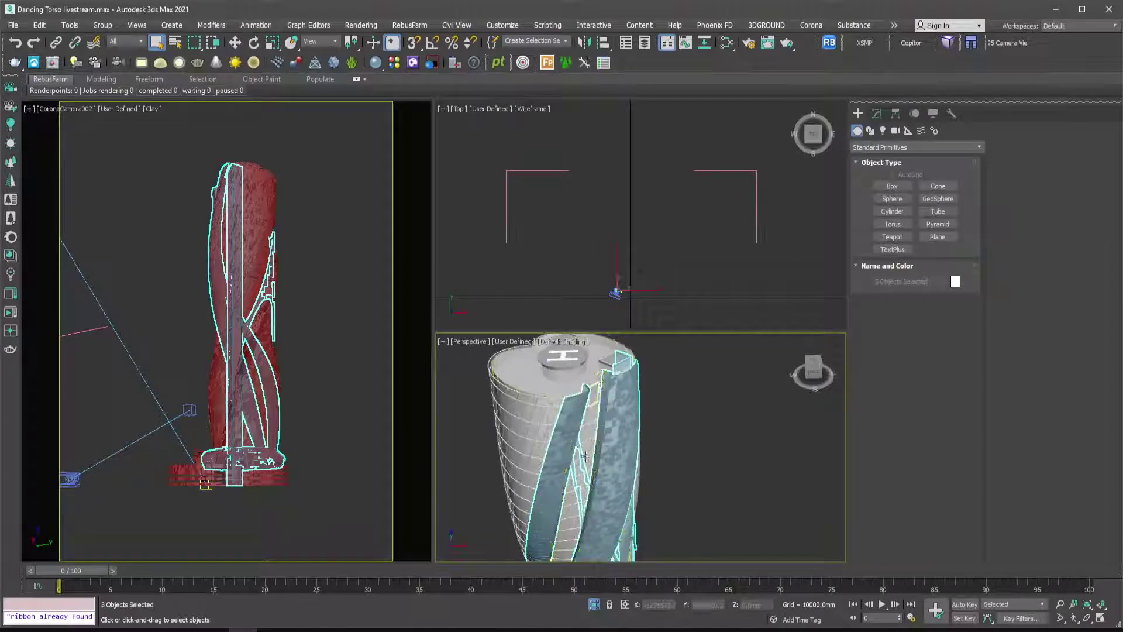
Examine the selected curtain panels and vertical strips along the tower's roof edge and down its twisting facade.
{"action": "middle_click_drag", "start_coordinate": [585, 456], "coordinate": [643, 446], "text": "alt"}
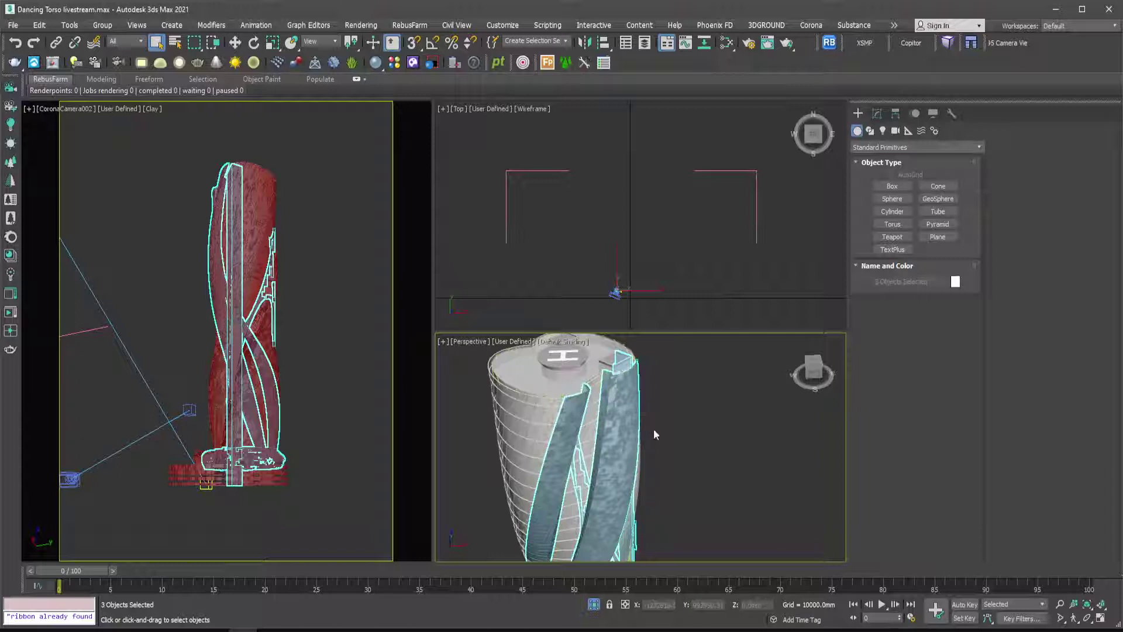
{"action": "scroll", "coordinate": [655, 429], "scroll_direction": "up", "scroll_amount": 4}
{"action": "scroll", "coordinate": [654, 429], "scroll_direction": "down", "scroll_amount": 5}
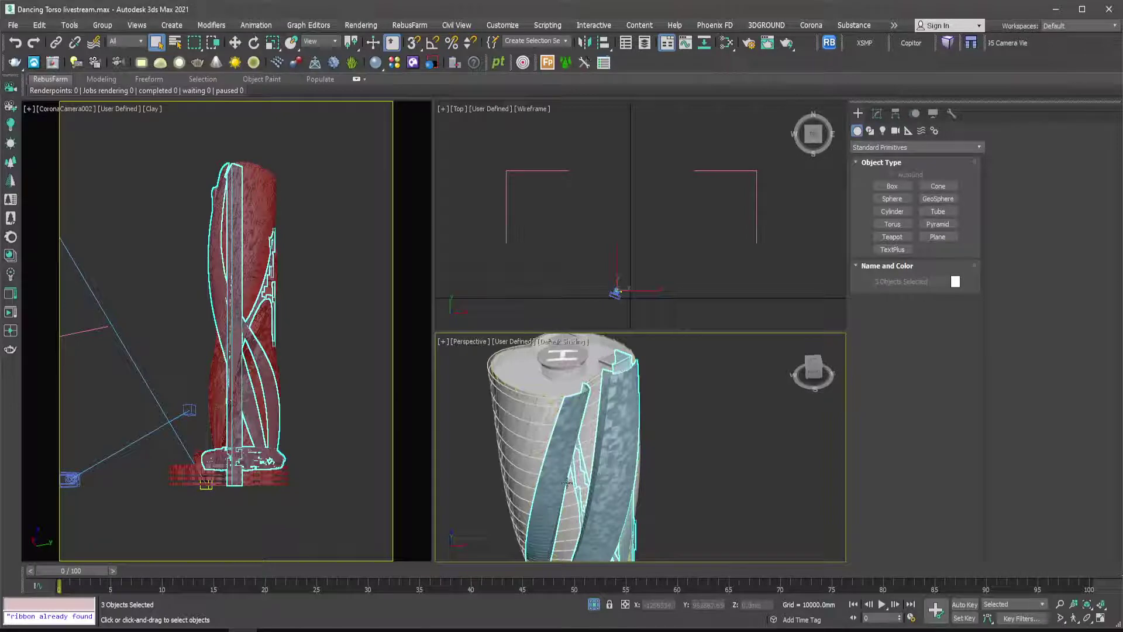
{"action": "scroll", "coordinate": [569, 480], "scroll_direction": "up", "scroll_amount": 5}
{"action": "scroll", "coordinate": [579, 429], "scroll_direction": "down", "scroll_amount": 8}
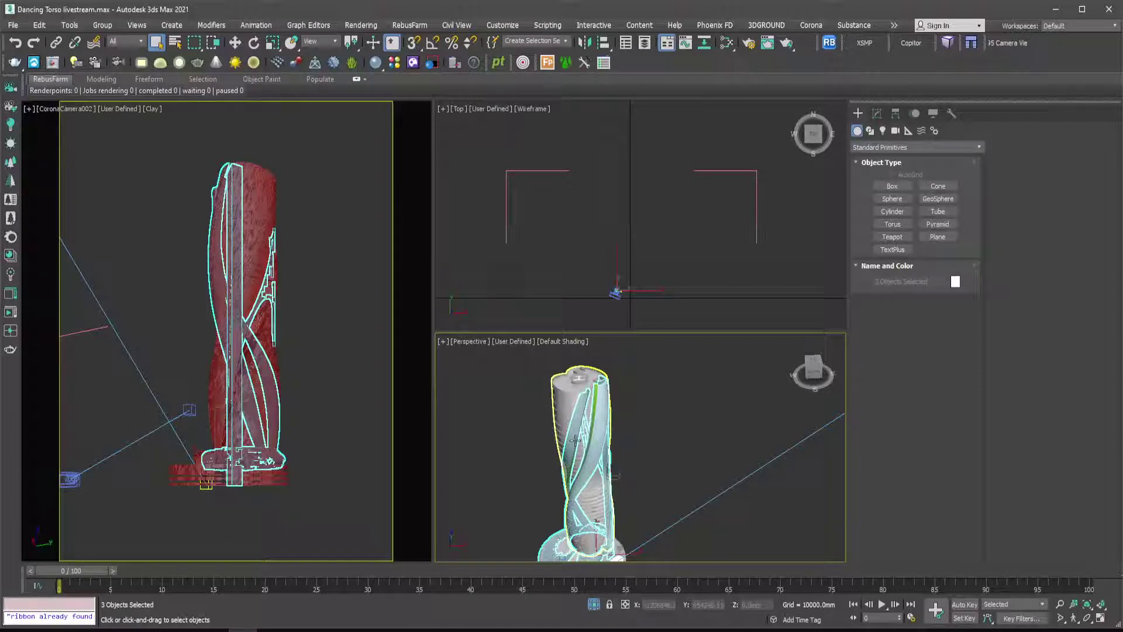
{"action": "scroll", "coordinate": [609, 403], "scroll_direction": "up", "scroll_amount": 4}
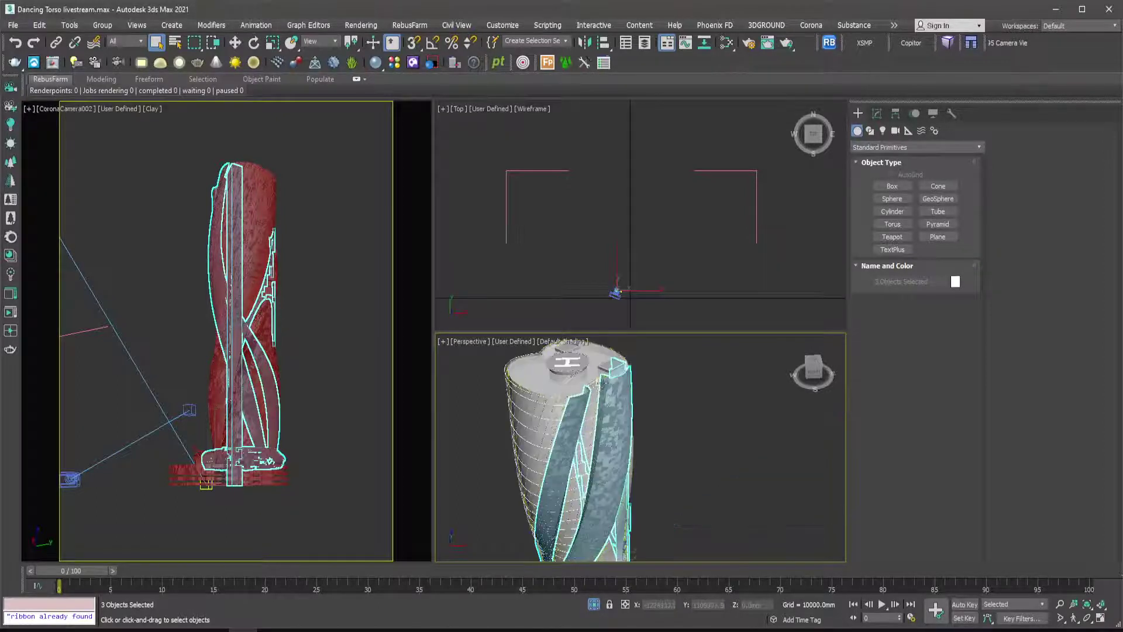
{"action": "scroll", "coordinate": [602, 383], "scroll_direction": "up", "scroll_amount": 5}
{"action": "middle_click_drag", "start_coordinate": [592, 376], "coordinate": [590, 412]}
{"action": "scroll", "coordinate": [591, 446], "scroll_direction": "up", "scroll_amount": 3}
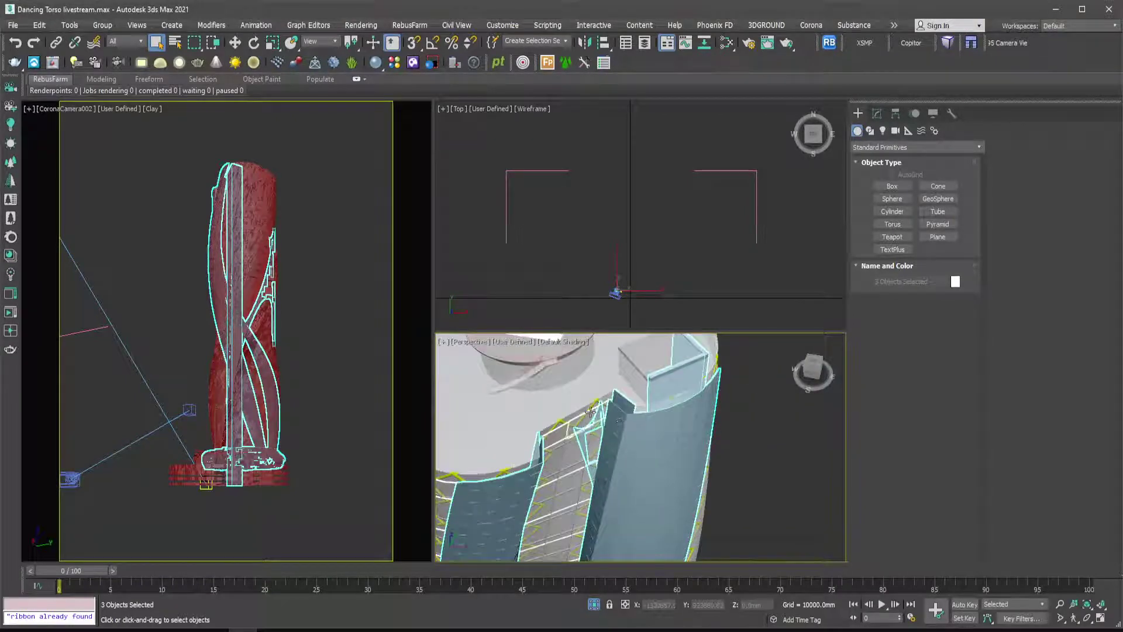
{"action": "scroll", "coordinate": [622, 387], "scroll_direction": "down", "scroll_amount": 5}
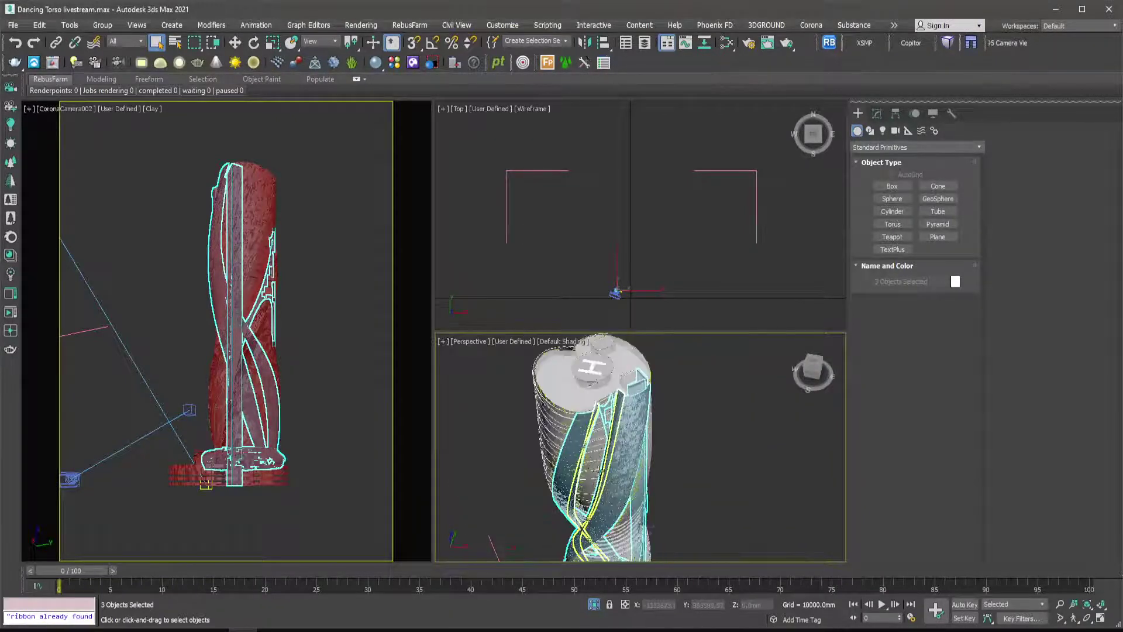
{"action": "middle_click_drag", "start_coordinate": [598, 471], "coordinate": [595, 354]}
{"action": "middle_click_drag", "start_coordinate": [589, 431], "coordinate": [594, 408]}
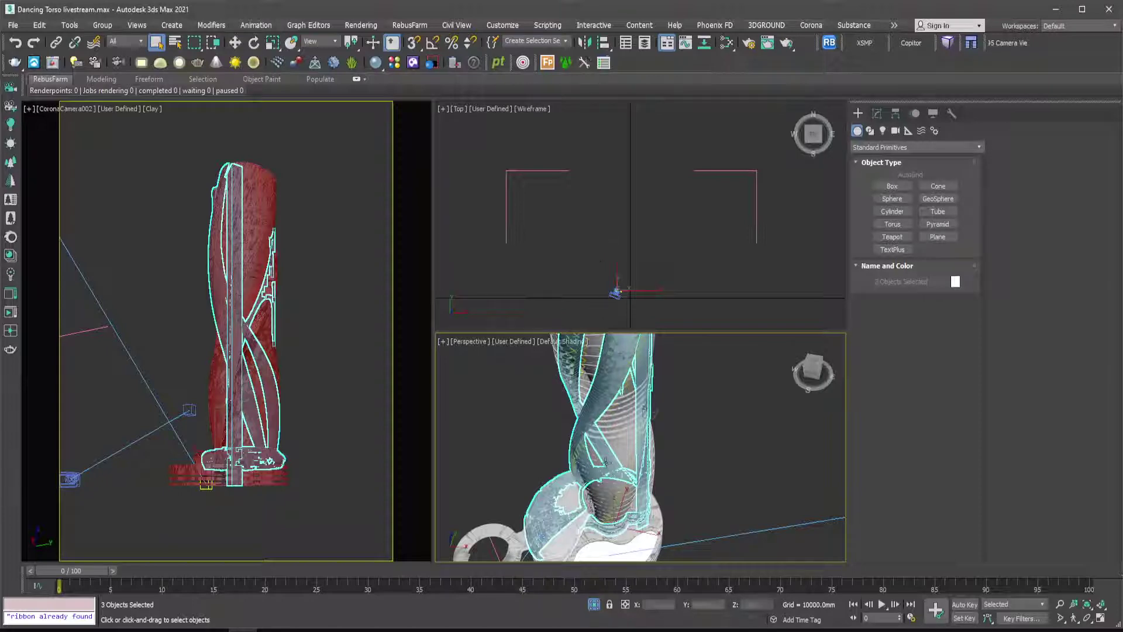
Inspect the selected panel tiles around the podium ring and where the bands meet the tower's base.
{"action": "scroll", "coordinate": [593, 460], "scroll_direction": "up", "scroll_amount": 4}
{"action": "middle_click_drag", "start_coordinate": [593, 460], "coordinate": [566, 523], "text": "alt"}
{"action": "scroll", "coordinate": [566, 523], "scroll_direction": "up", "scroll_amount": 5}
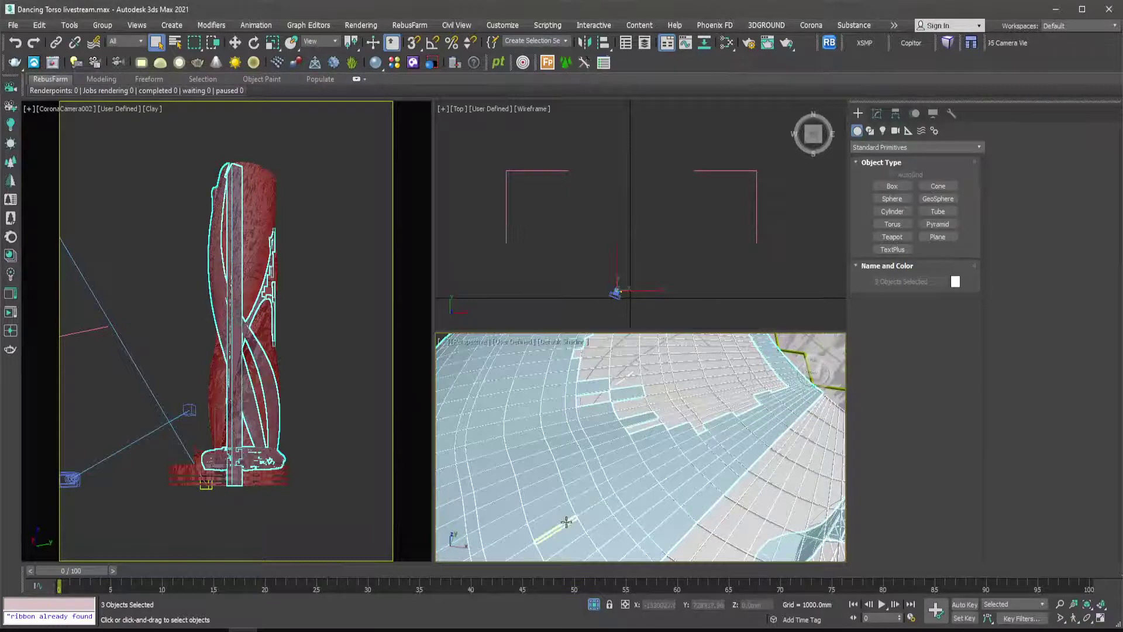
{"action": "scroll", "coordinate": [666, 500], "scroll_direction": "down", "scroll_amount": 4}
{"action": "middle_click_drag", "start_coordinate": [717, 380], "coordinate": [587, 377]}
{"action": "middle_click_drag", "start_coordinate": [587, 476], "coordinate": [437, 423], "text": "alt"}
{"action": "middle_click_drag", "start_coordinate": [600, 485], "coordinate": [475, 486], "text": "alt"}
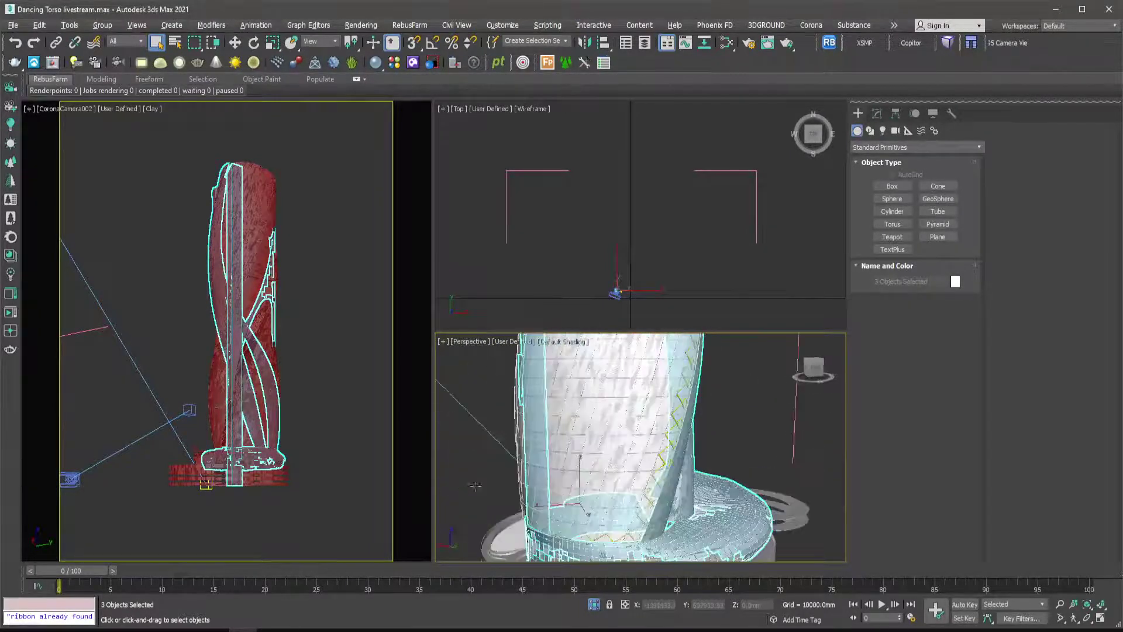
{"action": "middle_click_drag", "start_coordinate": [554, 455], "coordinate": [528, 405]}
{"action": "scroll", "coordinate": [618, 482], "scroll_direction": "up", "scroll_amount": 4}
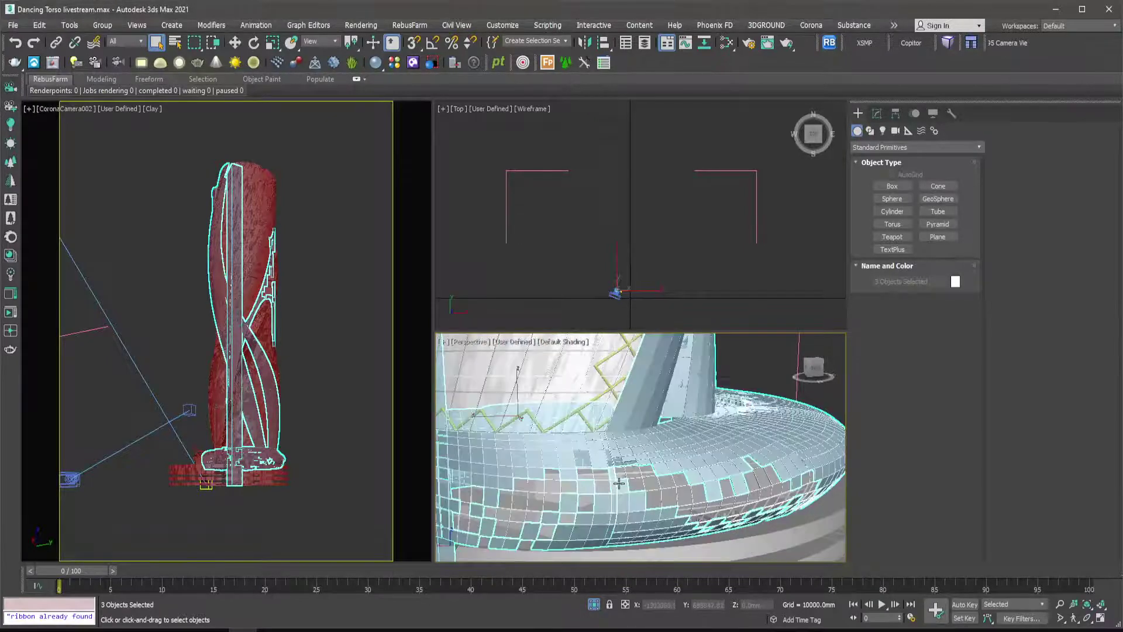
{"action": "scroll", "coordinate": [640, 431], "scroll_direction": "down", "scroll_amount": 4}
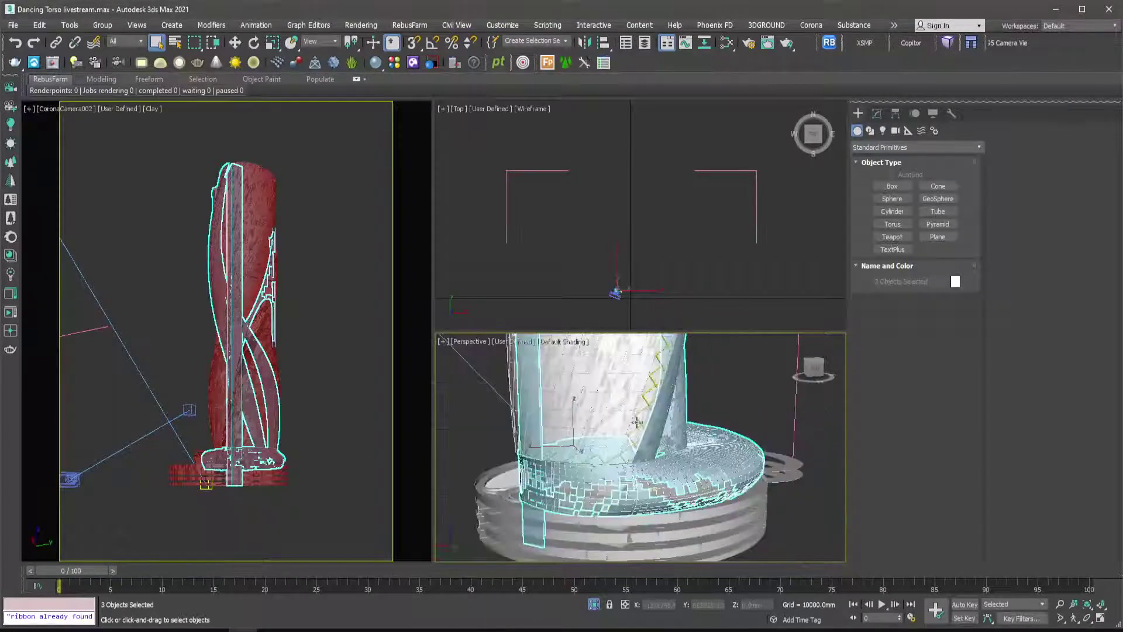
Isolate the curtain panels and two vertical strips, and select all three isolated objects in the perspective view.
{"action": "middle_click_drag", "start_coordinate": [615, 376], "coordinate": [612, 464]}
{"action": "scroll", "coordinate": [638, 416], "scroll_direction": "down", "scroll_amount": 3}
{"action": "middle_click_drag", "start_coordinate": [643, 374], "coordinate": [591, 409], "text": "alt"}
{"action": "middle_click_drag", "start_coordinate": [677, 353], "coordinate": [581, 508]}
{"action": "scroll", "coordinate": [582, 508], "scroll_direction": "up", "scroll_amount": 2}
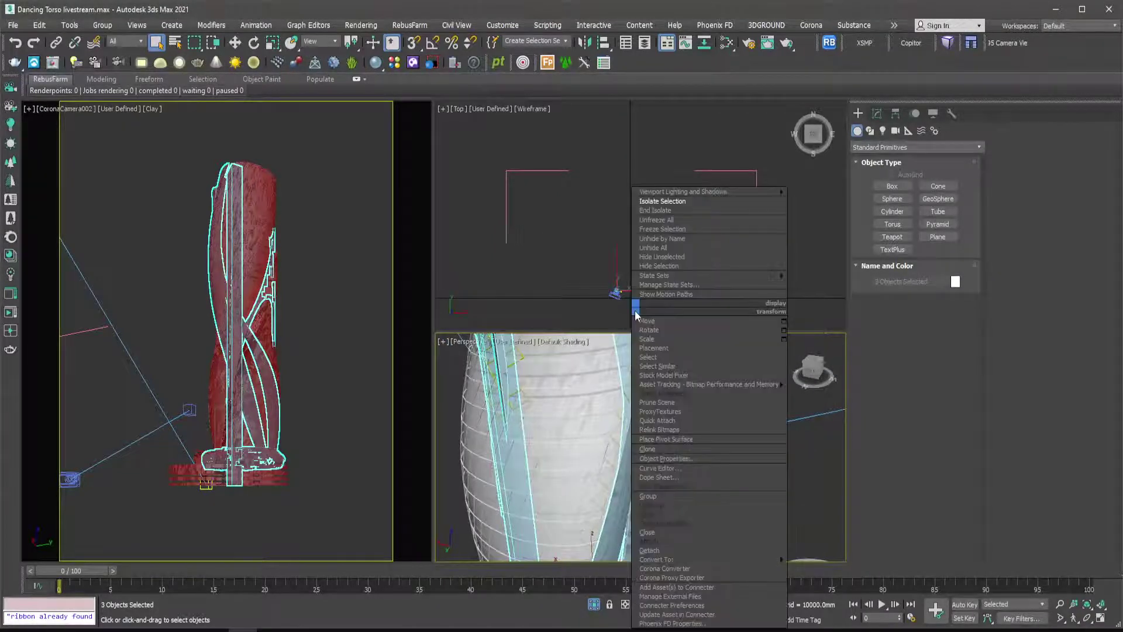
{"action": "right_click", "coordinate": [634, 310]}
{"action": "left_click", "coordinate": [670, 202]}
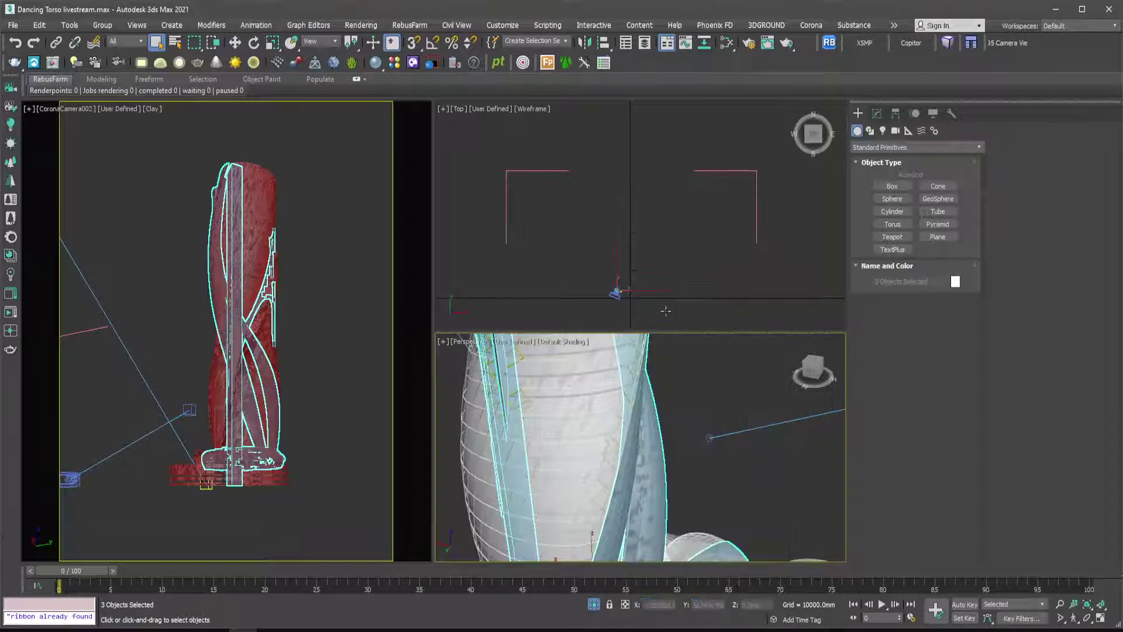
{"action": "left_click", "coordinate": [658, 449]}
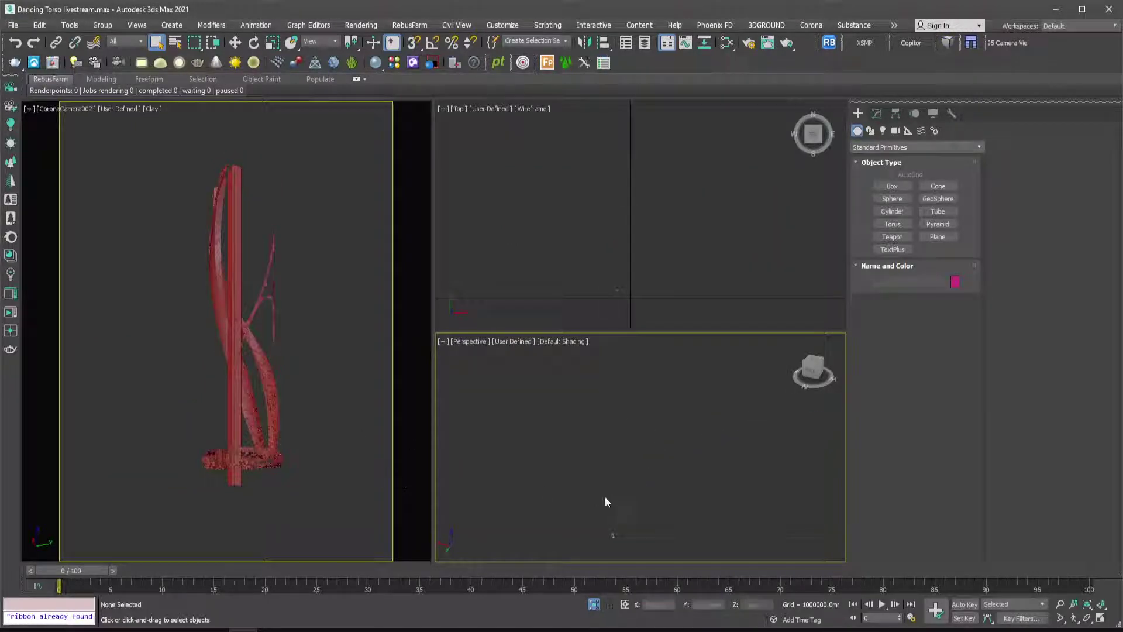
{"action": "scroll", "coordinate": [612, 536], "scroll_direction": "up", "scroll_amount": 10}
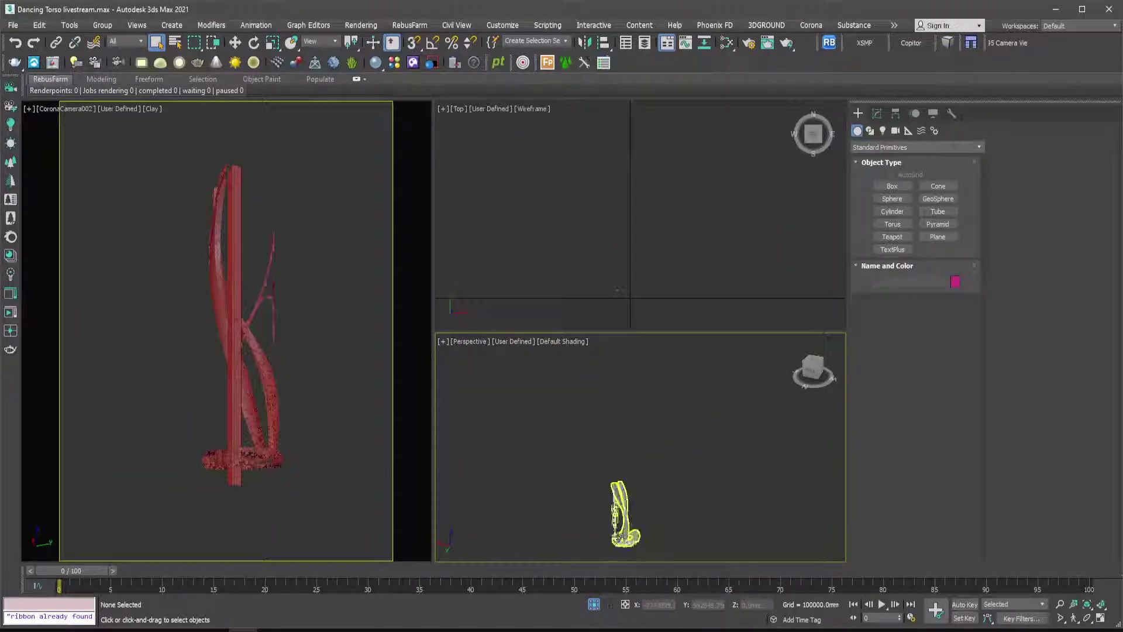
{"action": "middle_click_drag", "start_coordinate": [615, 535], "coordinate": [597, 517]}
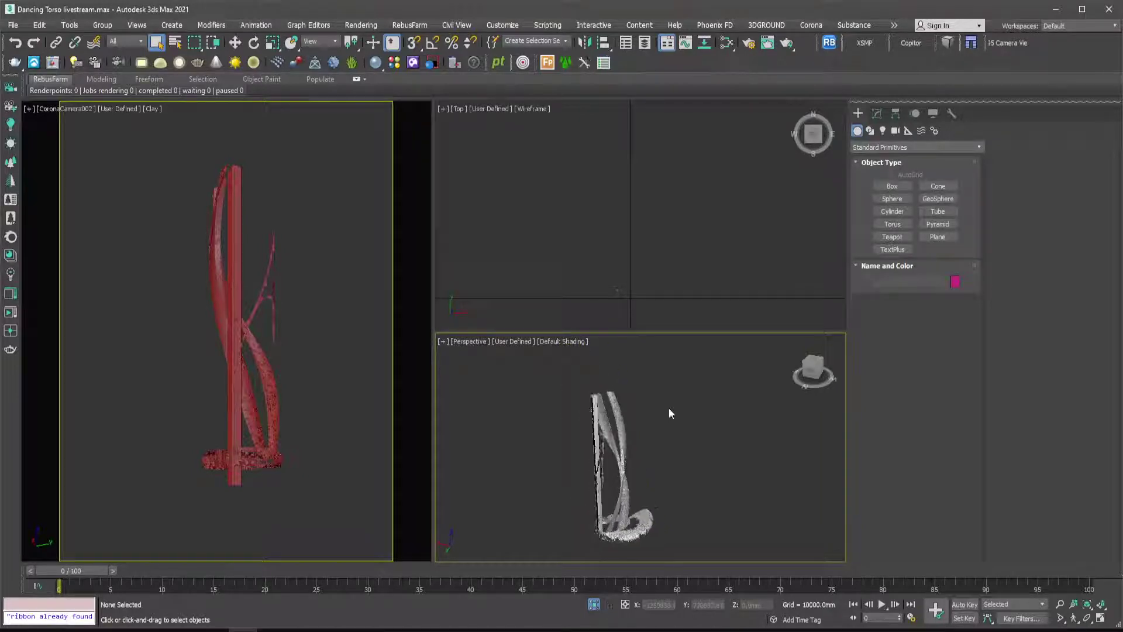
{"action": "left_click_drag", "start_coordinate": [684, 367], "coordinate": [576, 560]}
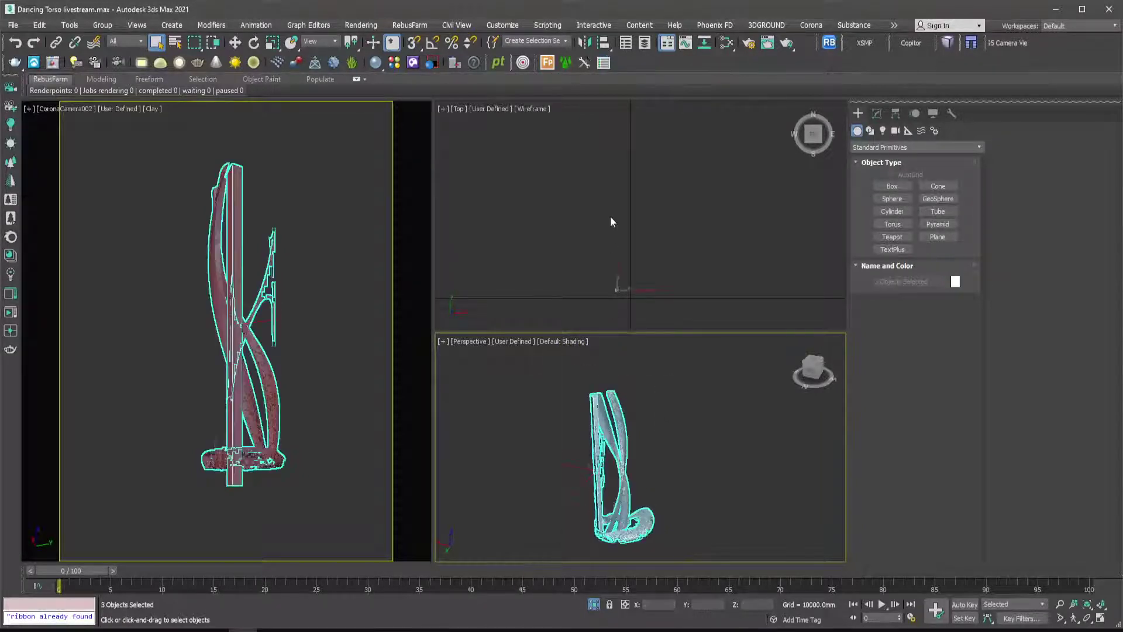
Open the Slate Material Editor and delete all existing material and bitmap nodes from View1.
{"action": "left_click", "coordinate": [725, 51]}
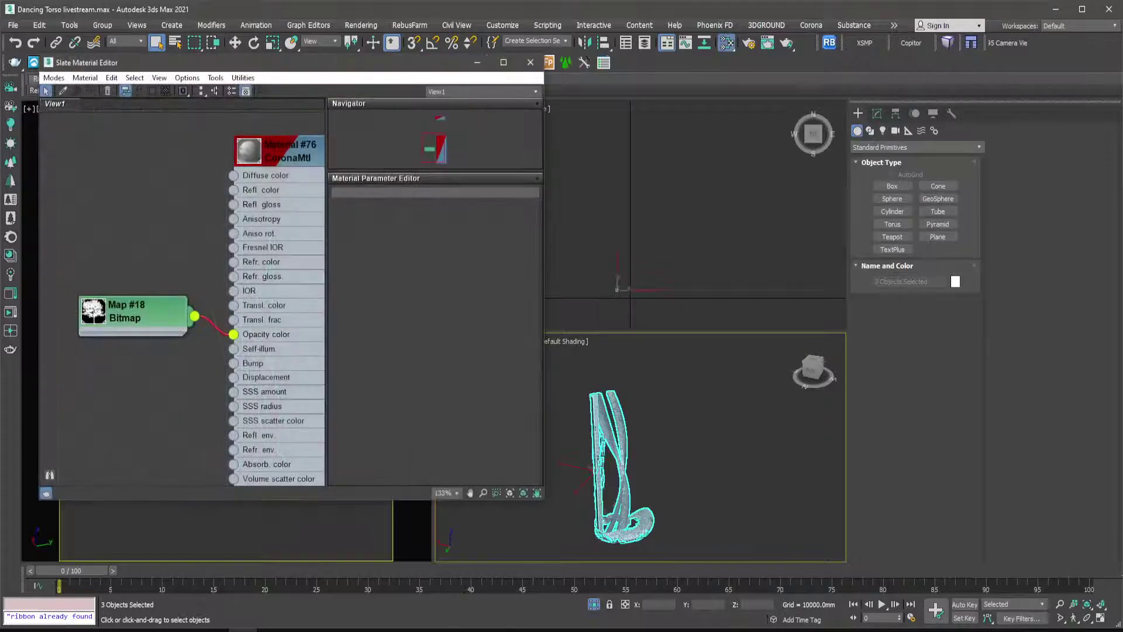
{"action": "left_click_drag", "start_coordinate": [283, 70], "coordinate": [715, 84]}
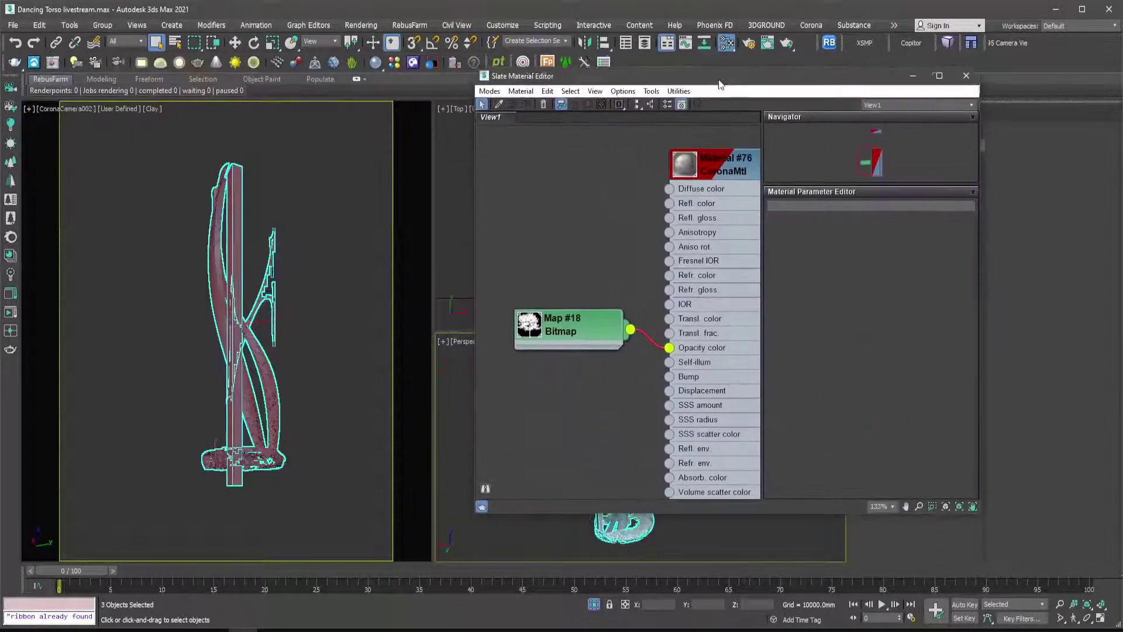
{"action": "scroll", "coordinate": [579, 251], "scroll_direction": "down", "scroll_amount": 6}
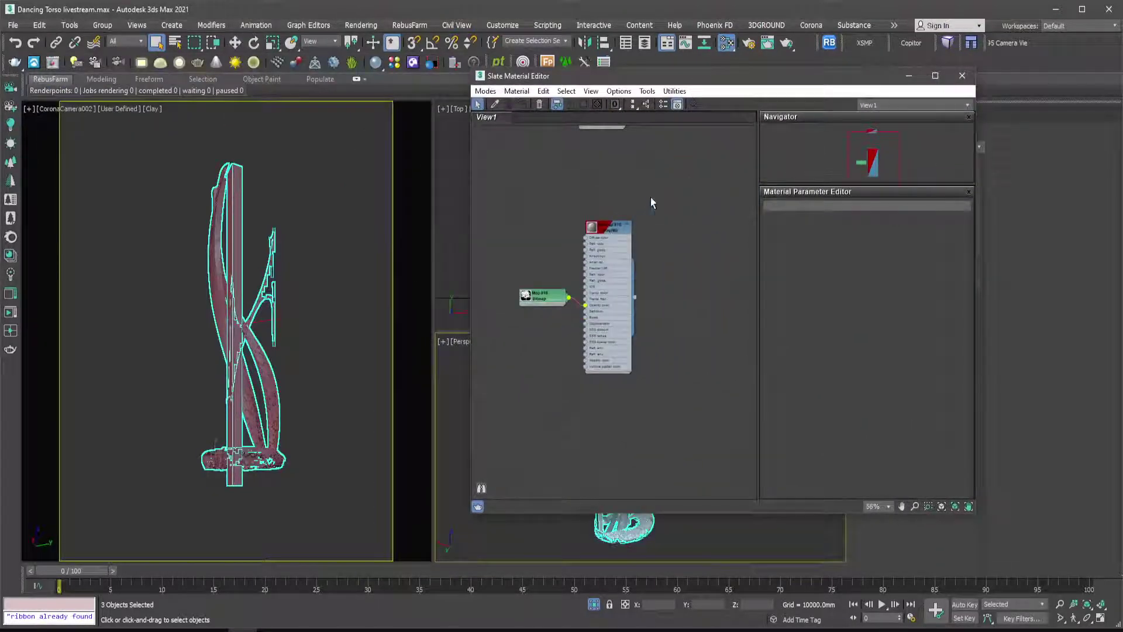
{"action": "scroll", "coordinate": [632, 246], "scroll_direction": "down", "scroll_amount": 5}
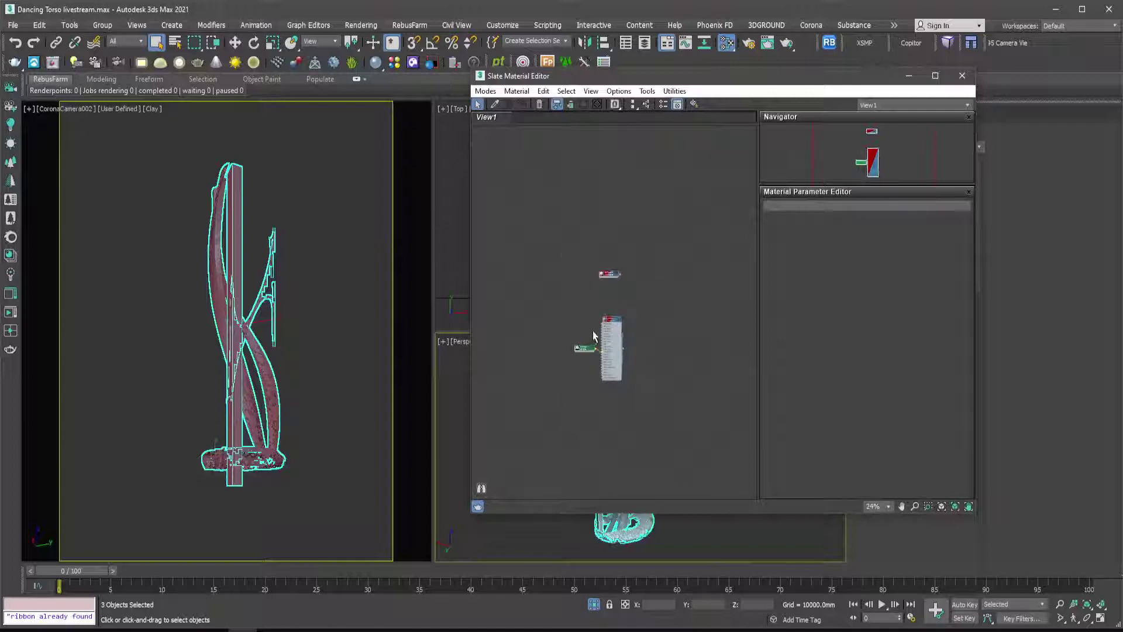
{"action": "key", "text": "Delete"}
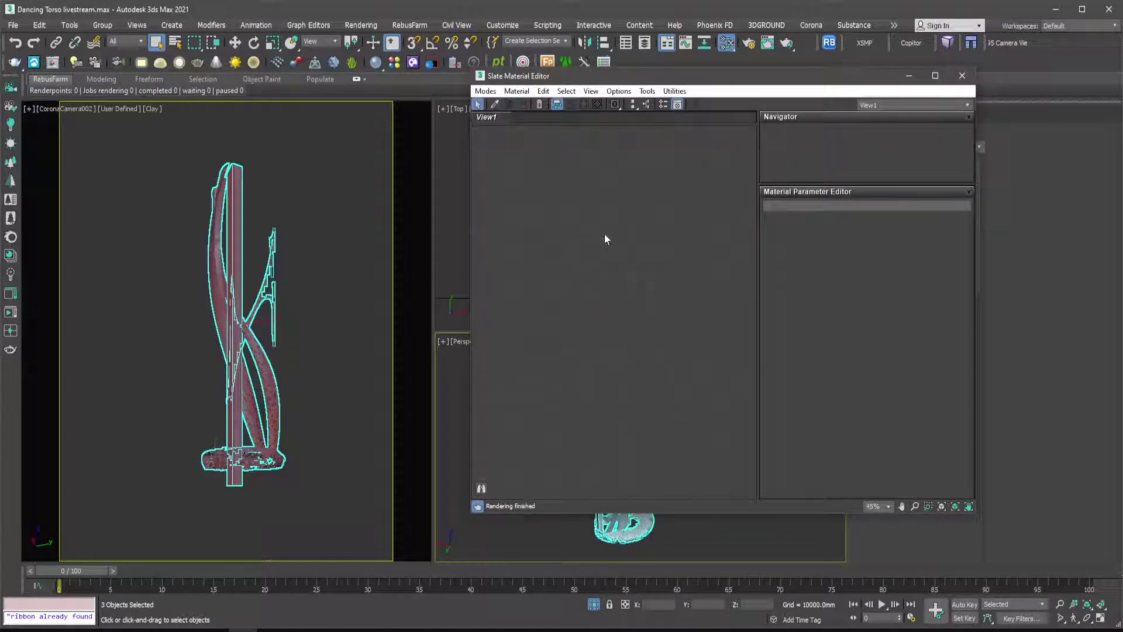
Add a new CoronaMtl material node to the empty View1 of the Slate Material Editor.
{"action": "right_click", "coordinate": [604, 236]}
{"action": "mouse_move", "coordinate": [606, 241]}
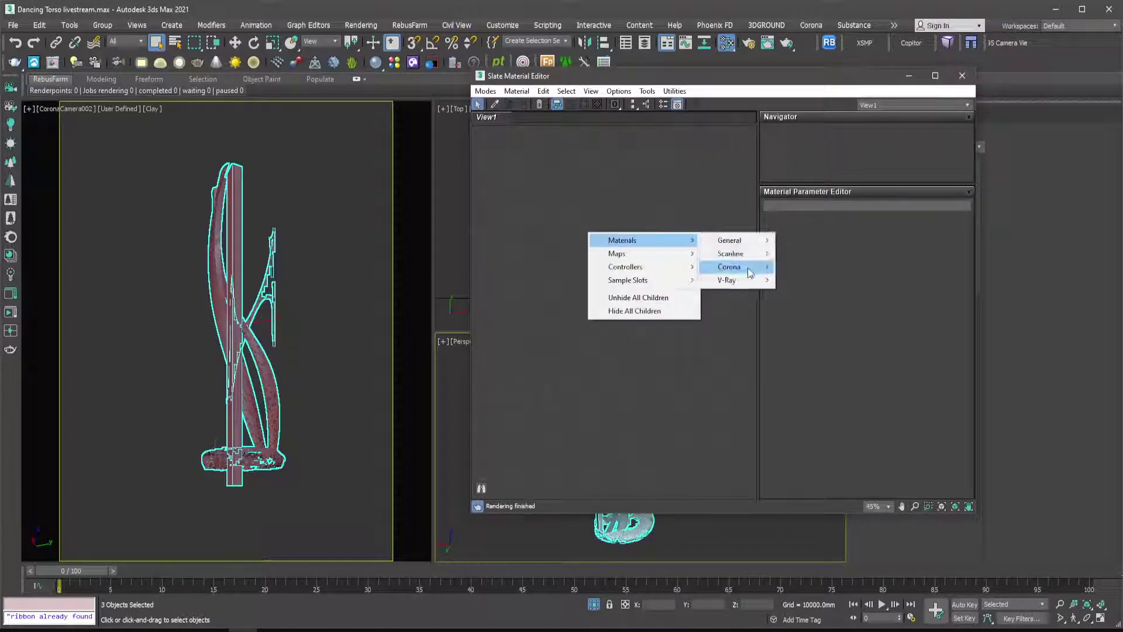
{"action": "mouse_move", "coordinate": [750, 273]}
{"action": "left_click", "coordinate": [819, 305]}
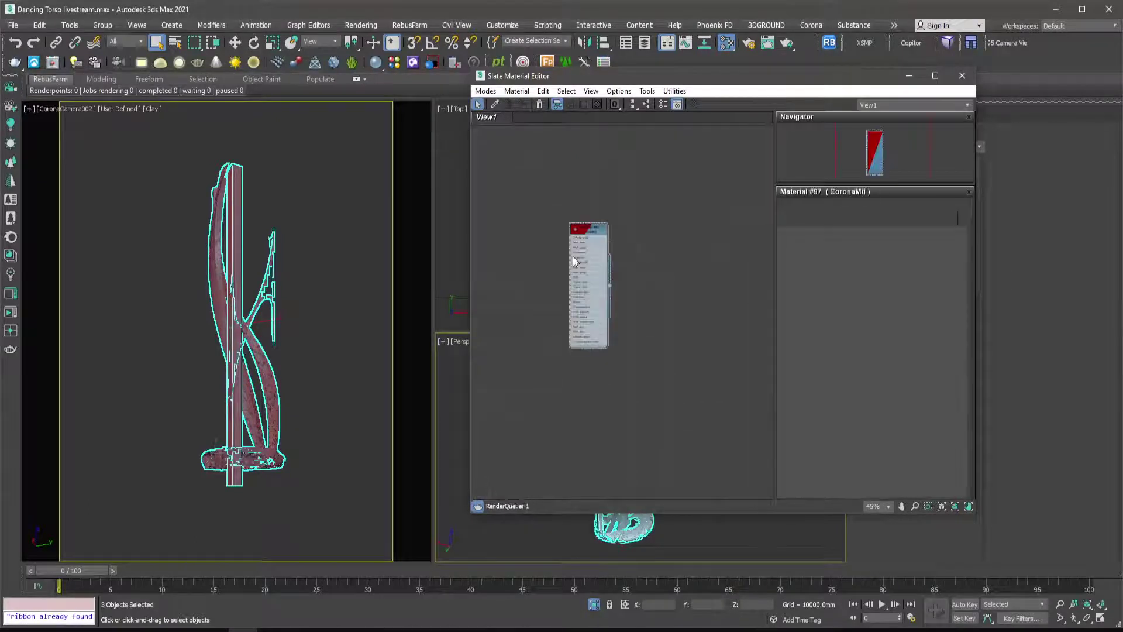
{"action": "scroll", "coordinate": [573, 255], "scroll_direction": "up", "scroll_amount": 6}
{"action": "middle_click_drag", "start_coordinate": [543, 264], "coordinate": [641, 278]}
{"action": "scroll", "coordinate": [669, 268], "scroll_direction": "down", "scroll_amount": 2}
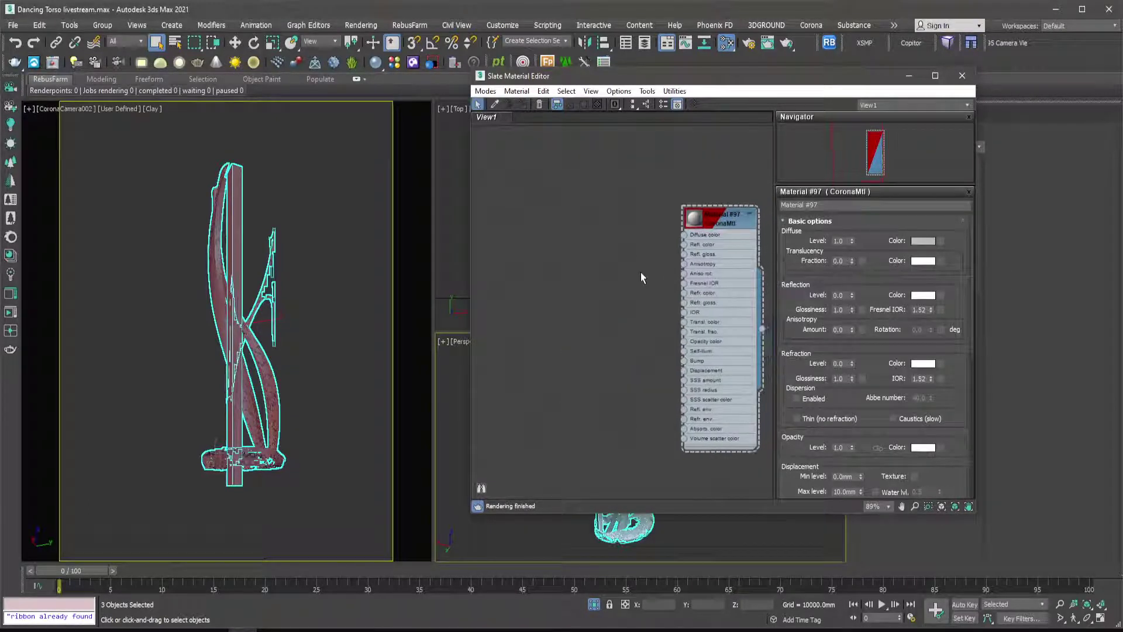
Open the Metals category of the Corona Material Library and arrange the library beside the Slate Material Editor.
{"action": "left_click", "coordinate": [10, 255]}
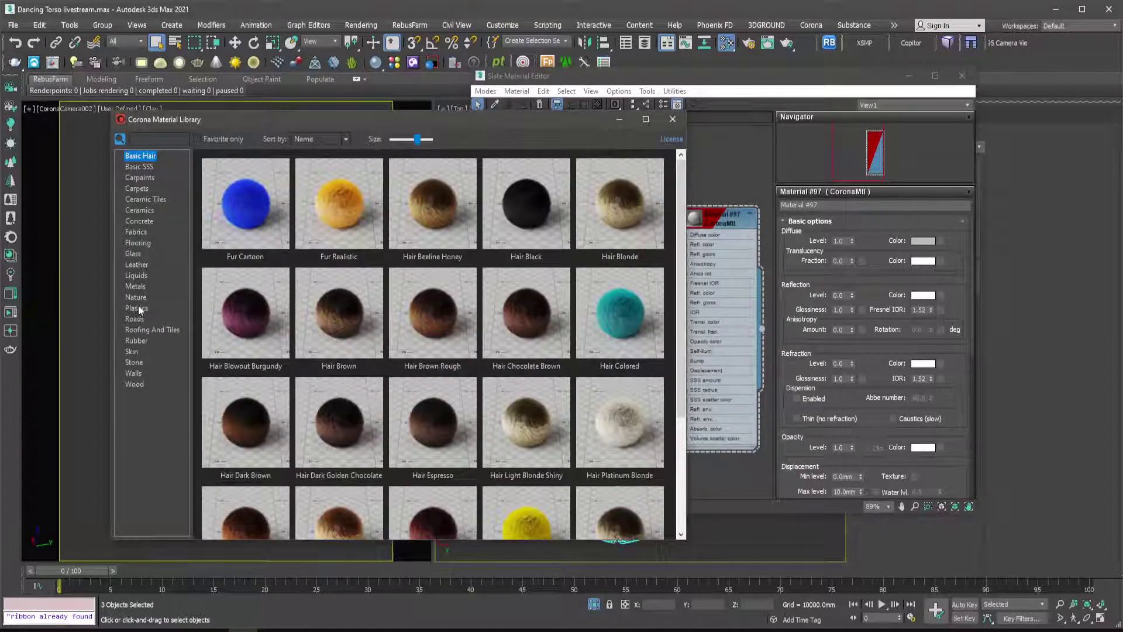
{"action": "left_click", "coordinate": [135, 286]}
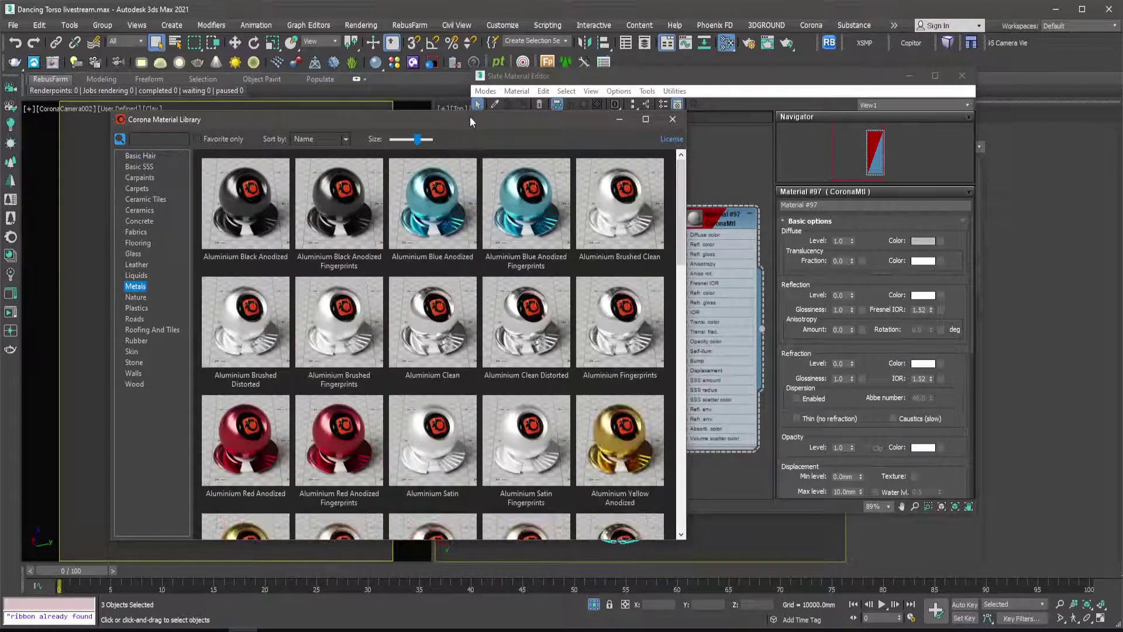
{"action": "left_click_drag", "start_coordinate": [470, 121], "coordinate": [332, 89]}
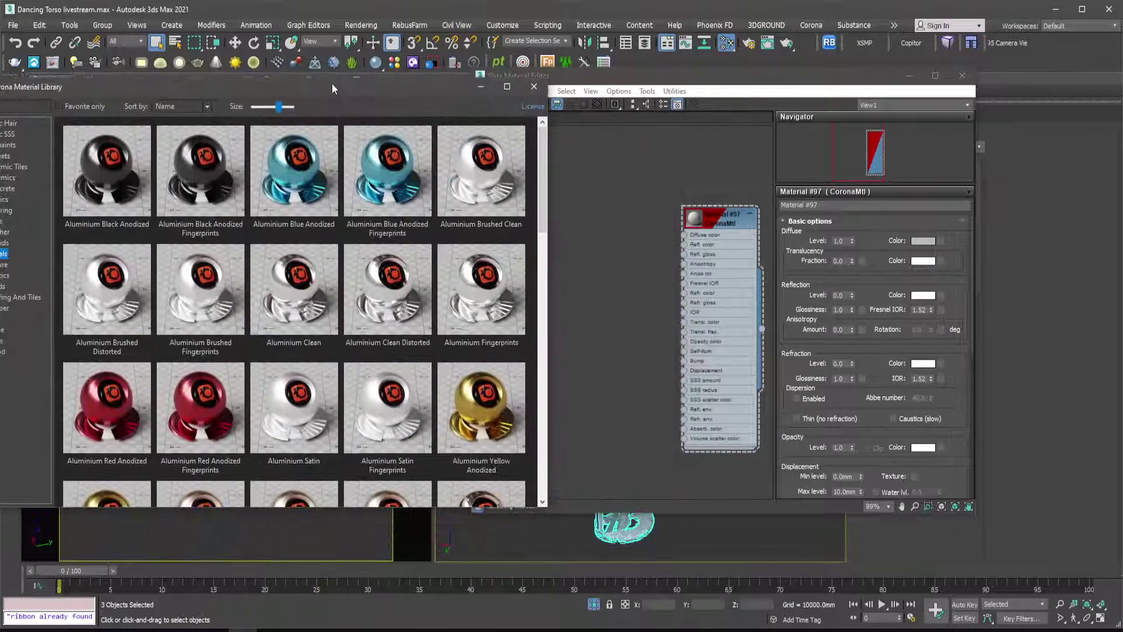
{"action": "left_click", "coordinate": [646, 303]}
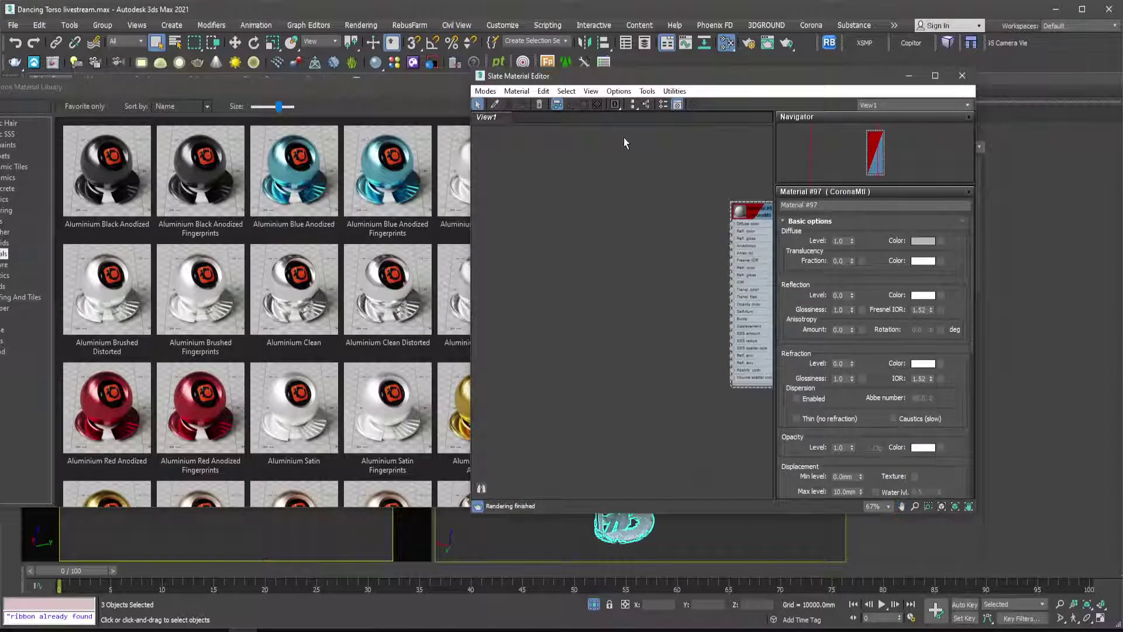
{"action": "left_click_drag", "start_coordinate": [613, 82], "coordinate": [709, 73]}
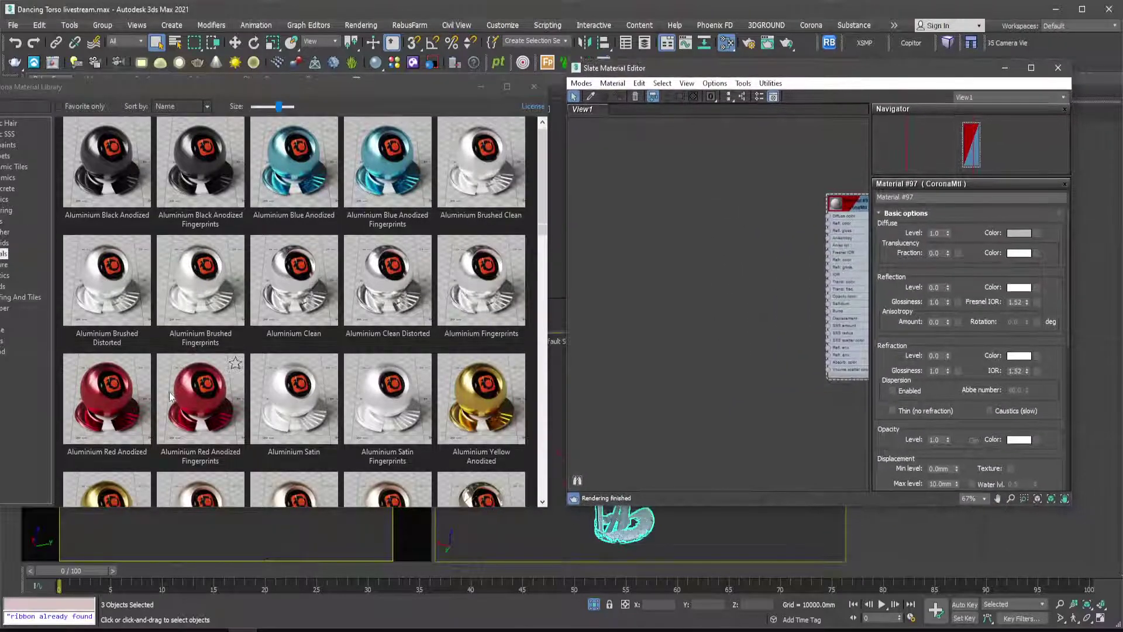
Browse the aluminium and brass metals in the library, add Aluminium Red Anodized to View1, and minimize the library.
{"action": "scroll", "coordinate": [186, 345], "scroll_direction": "down", "scroll_amount": 1}
{"action": "scroll", "coordinate": [185, 344], "scroll_direction": "down", "scroll_amount": 1}
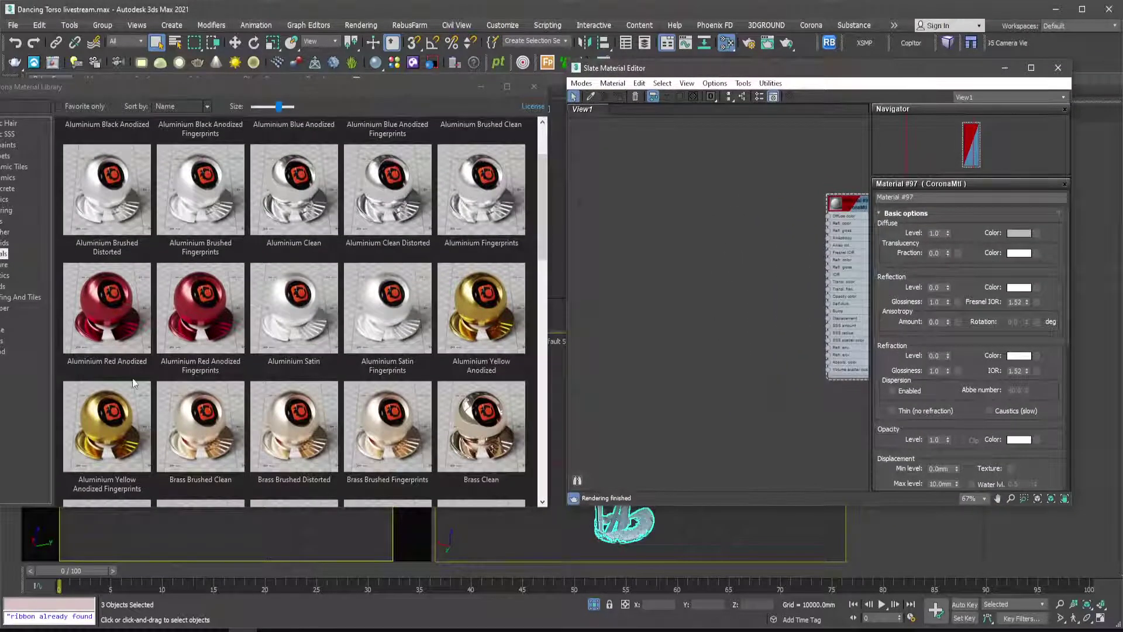
{"action": "scroll", "coordinate": [115, 320], "scroll_direction": "down", "scroll_amount": 1}
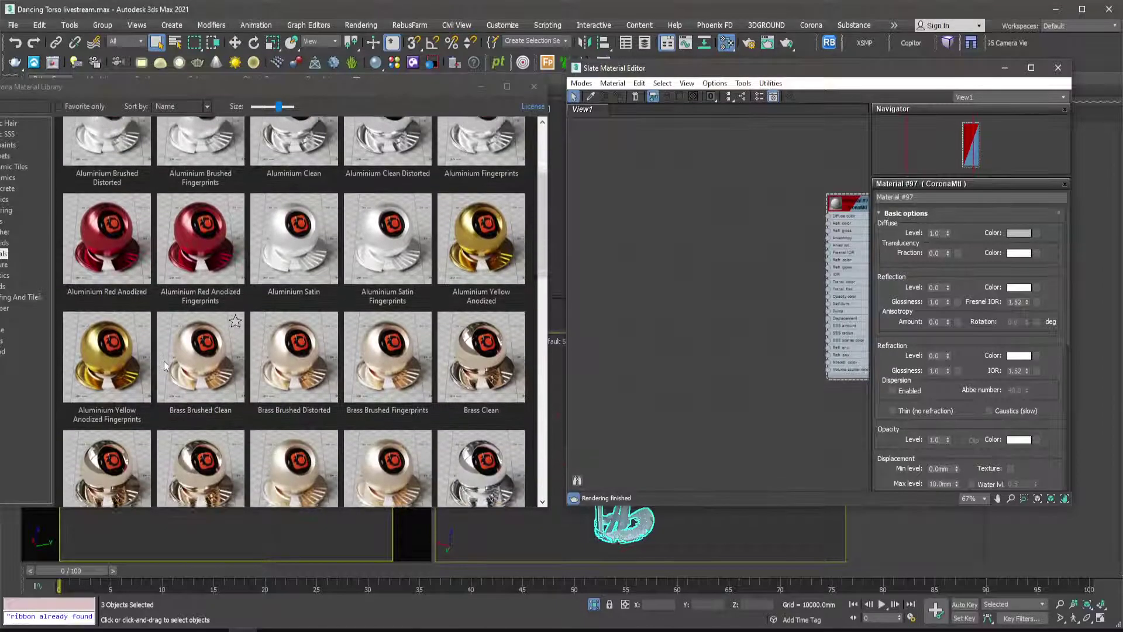
{"action": "scroll", "coordinate": [254, 307], "scroll_direction": "down", "scroll_amount": 1}
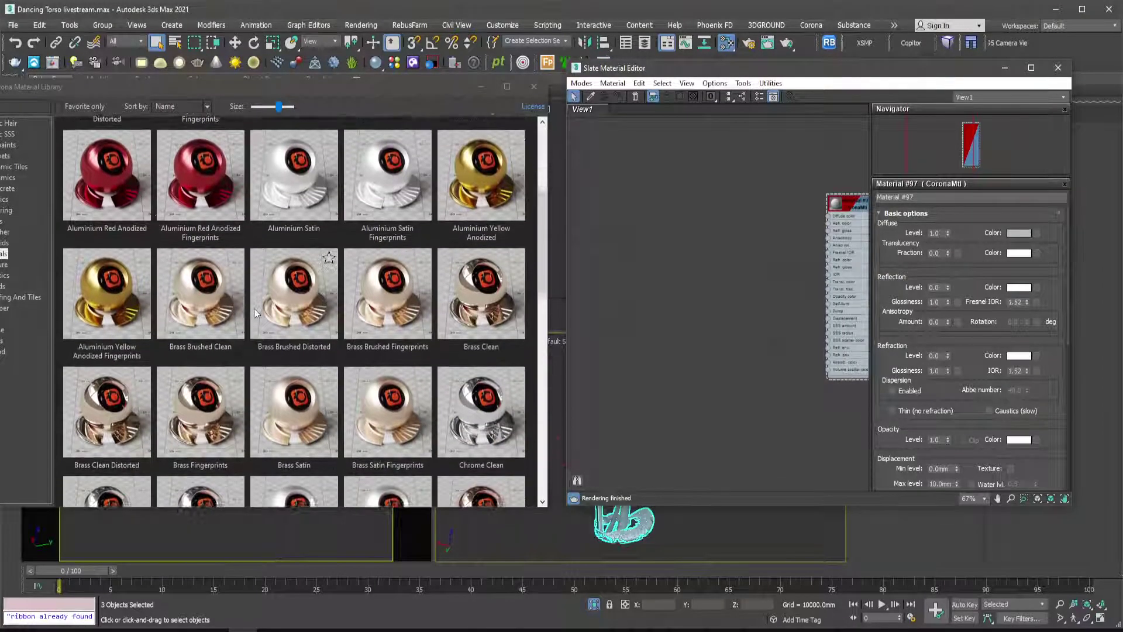
{"action": "scroll", "coordinate": [251, 307], "scroll_direction": "up", "scroll_amount": 1}
{"action": "scroll", "coordinate": [253, 313], "scroll_direction": "up", "scroll_amount": 1}
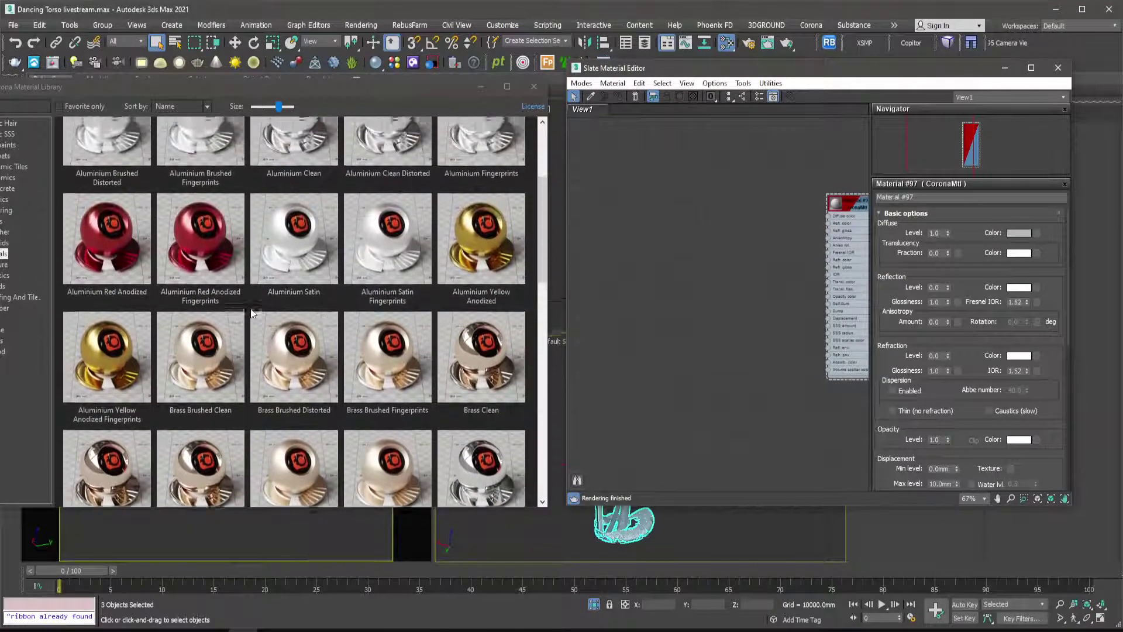
{"action": "scroll", "coordinate": [252, 313], "scroll_direction": "down", "scroll_amount": 1}
{"action": "scroll", "coordinate": [545, 223], "scroll_direction": "down", "scroll_amount": 1}
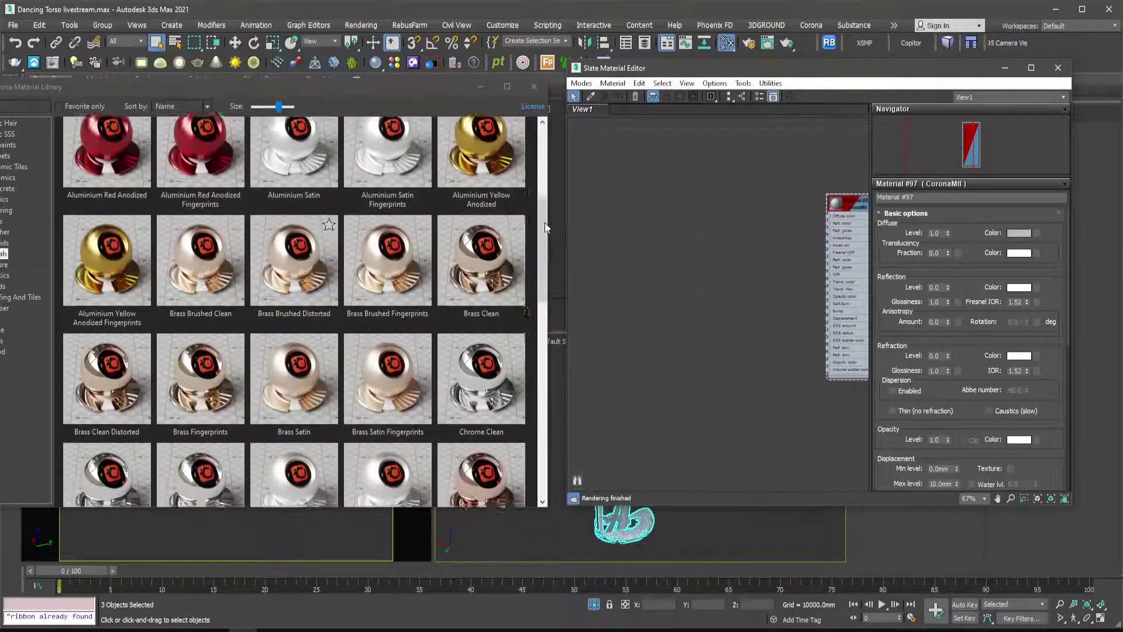
{"action": "left_click_drag", "start_coordinate": [543, 245], "coordinate": [524, 220]}
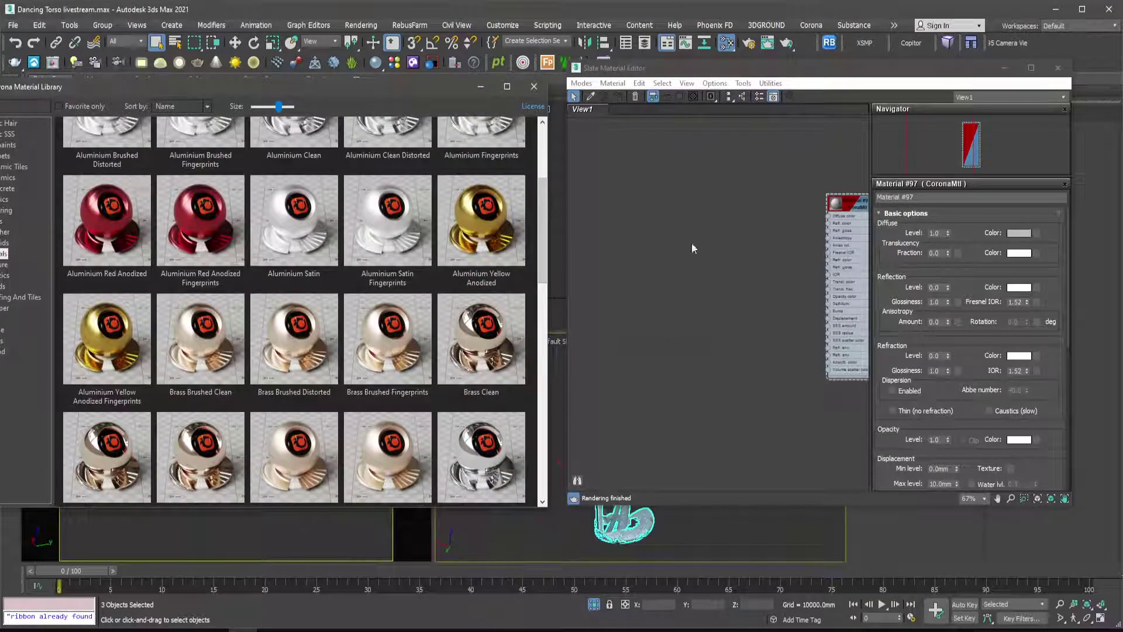
{"action": "left_click", "coordinate": [479, 87]}
Examine the Aluminium Red Anodized node network and the maps feeding its reflection colour, glossiness and bump.
{"action": "scroll", "coordinate": [617, 298], "scroll_direction": "down", "scroll_amount": 3}
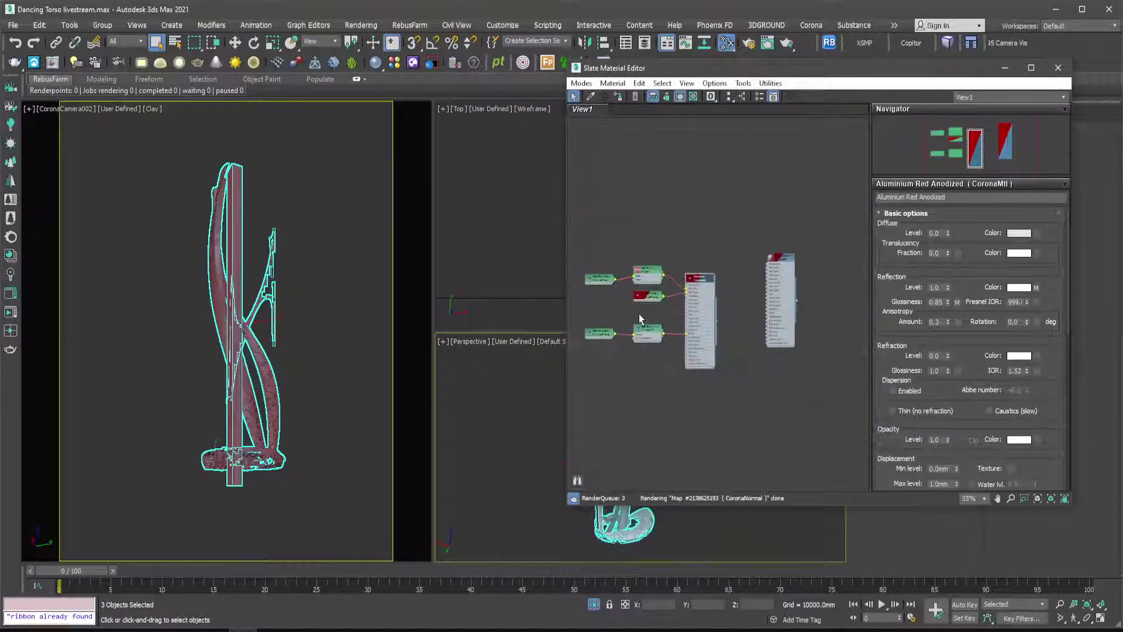
{"action": "scroll", "coordinate": [655, 304], "scroll_direction": "up", "scroll_amount": 4}
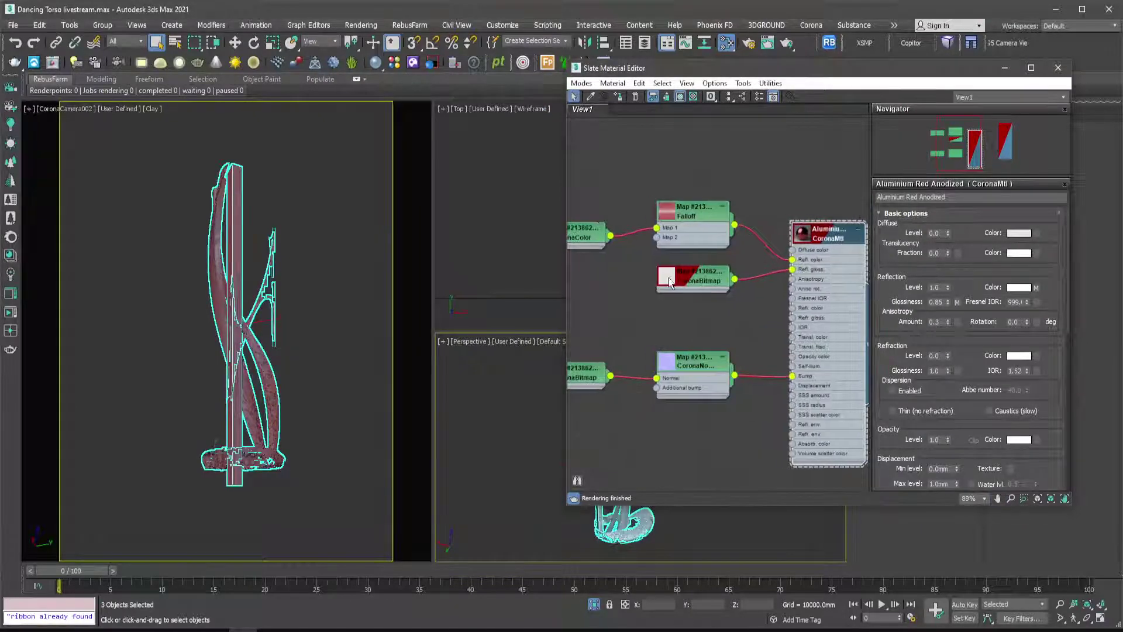
{"action": "left_click_drag", "start_coordinate": [943, 73], "coordinate": [829, 46]}
{"action": "scroll", "coordinate": [723, 258], "scroll_direction": "down", "scroll_amount": 1}
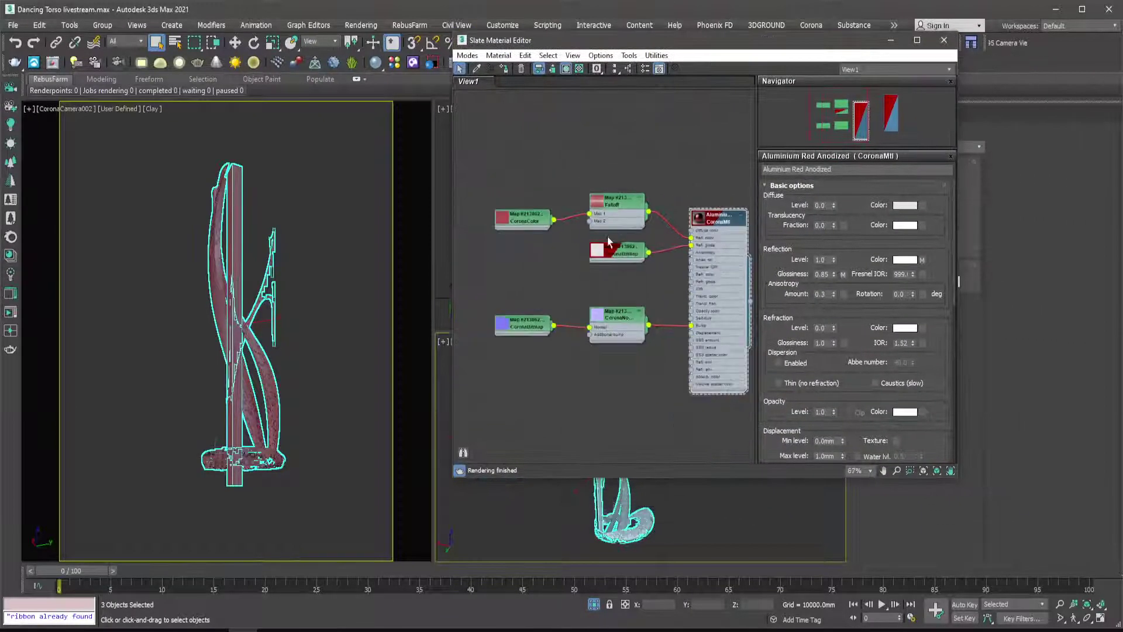
{"action": "middle_click_drag", "start_coordinate": [607, 238], "coordinate": [567, 199]}
{"action": "scroll", "coordinate": [507, 244], "scroll_direction": "up", "scroll_amount": 1}
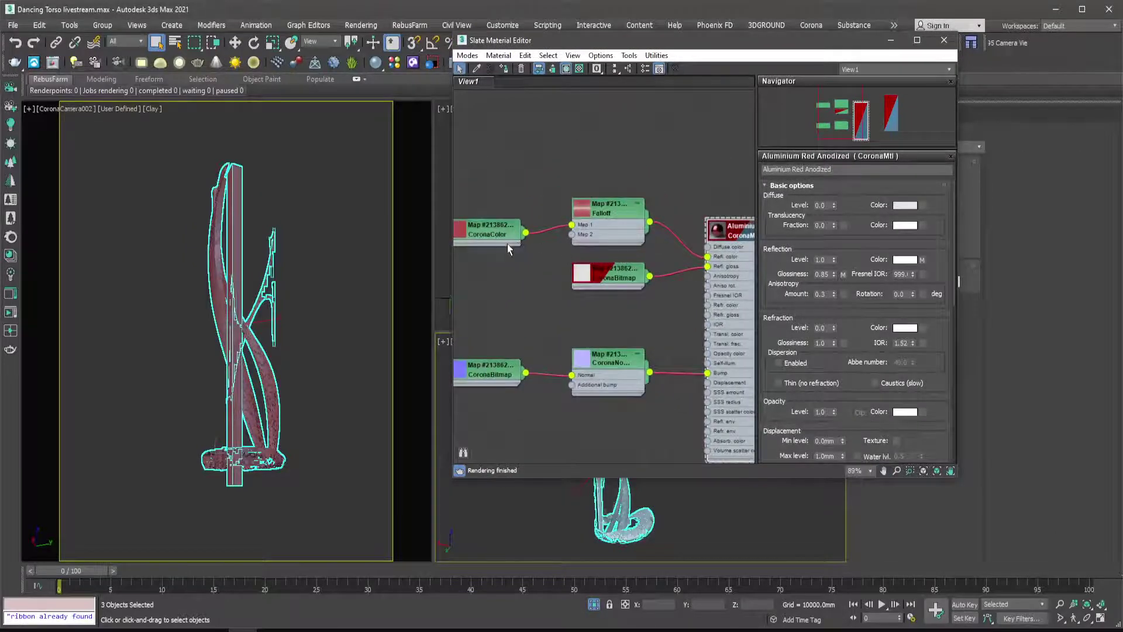
{"action": "scroll", "coordinate": [490, 230], "scroll_direction": "up", "scroll_amount": 4}
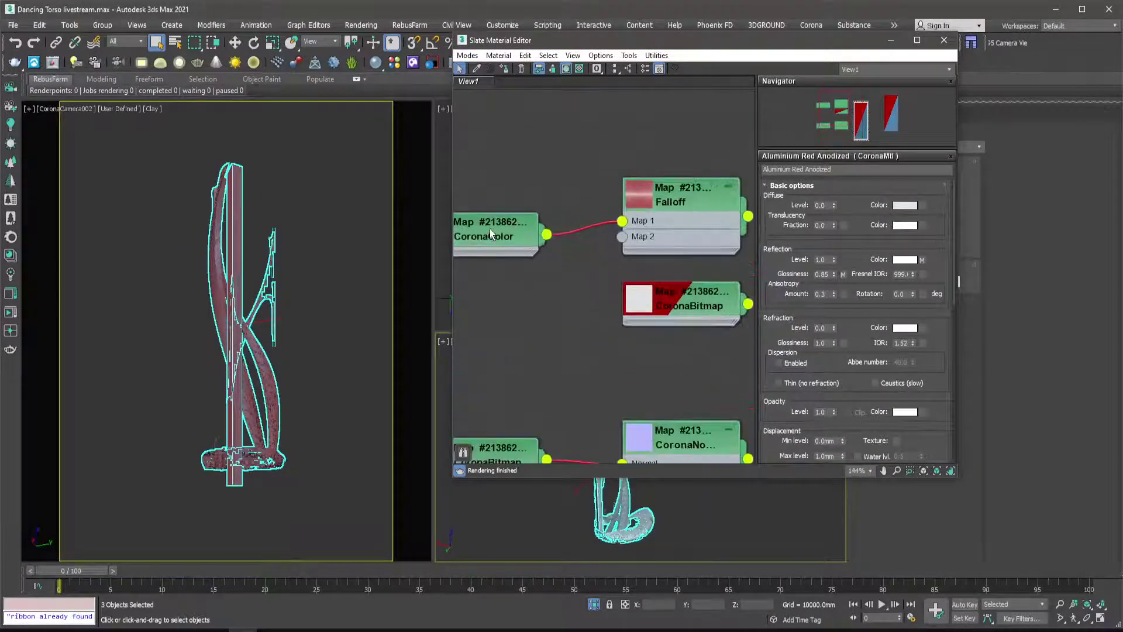
{"action": "scroll", "coordinate": [594, 253], "scroll_direction": "down", "scroll_amount": 3}
{"action": "middle_click_drag", "start_coordinate": [672, 264], "coordinate": [571, 293]}
{"action": "scroll", "coordinate": [687, 282], "scroll_direction": "up", "scroll_amount": 2}
{"action": "scroll", "coordinate": [688, 282], "scroll_direction": "up", "scroll_amount": 1}
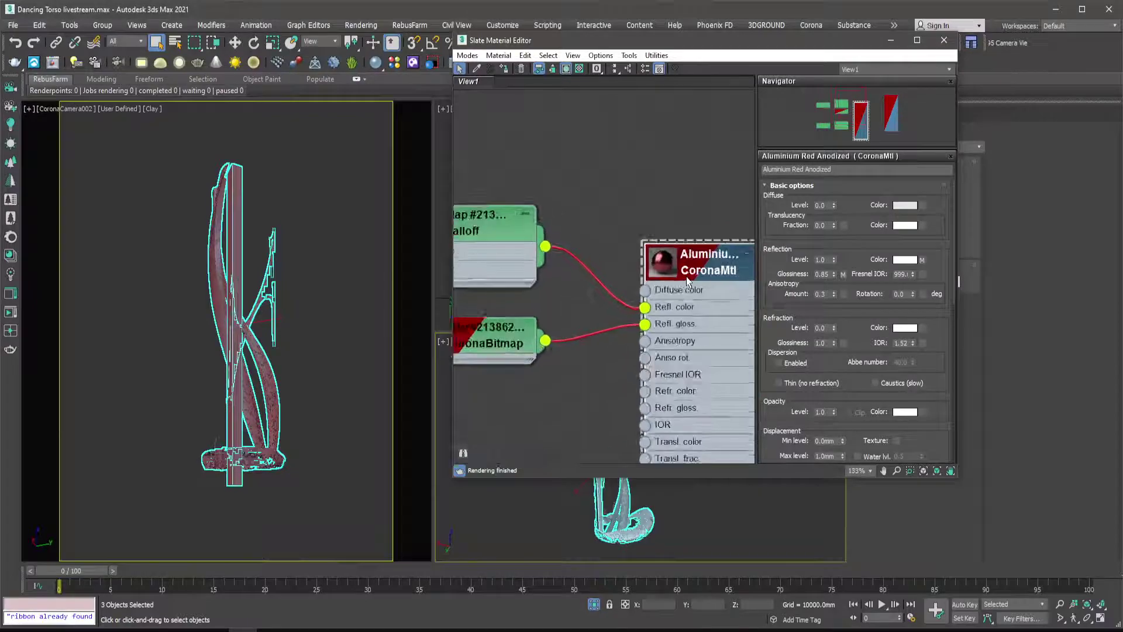
{"action": "scroll", "coordinate": [688, 282], "scroll_direction": "down", "scroll_amount": 2}
Switch to the reference image board, examine the twisting tower's orange bands, and return to the Slate Material Editor.
{"action": "key", "text": "alt+Tab"}
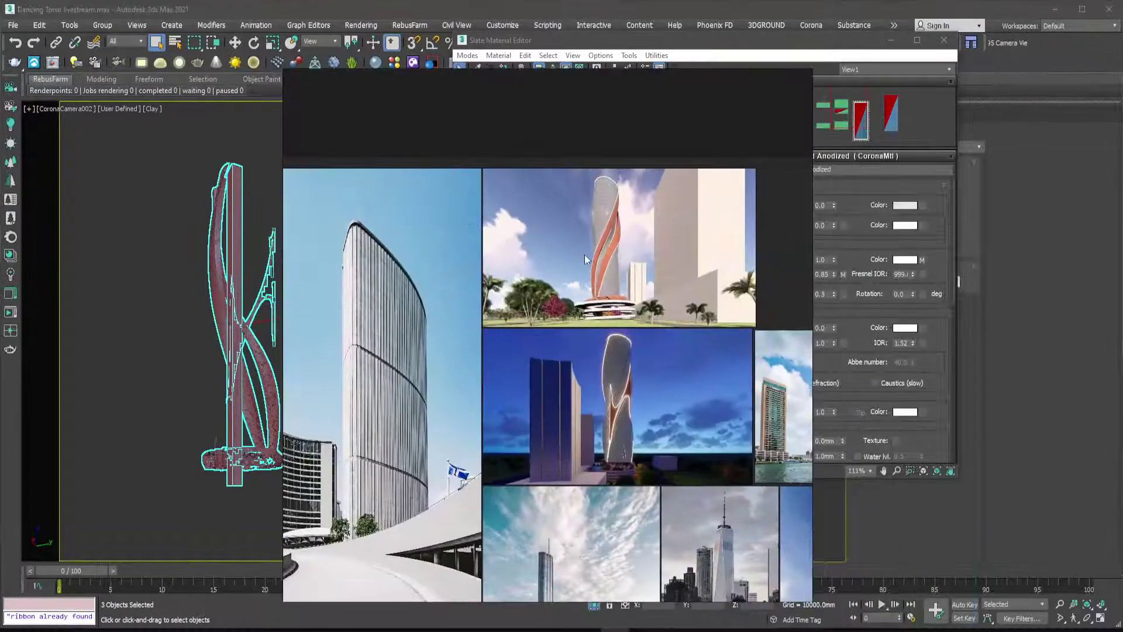
{"action": "scroll", "coordinate": [584, 255], "scroll_direction": "up", "scroll_amount": 5}
{"action": "scroll", "coordinate": [576, 271], "scroll_direction": "down", "scroll_amount": 5}
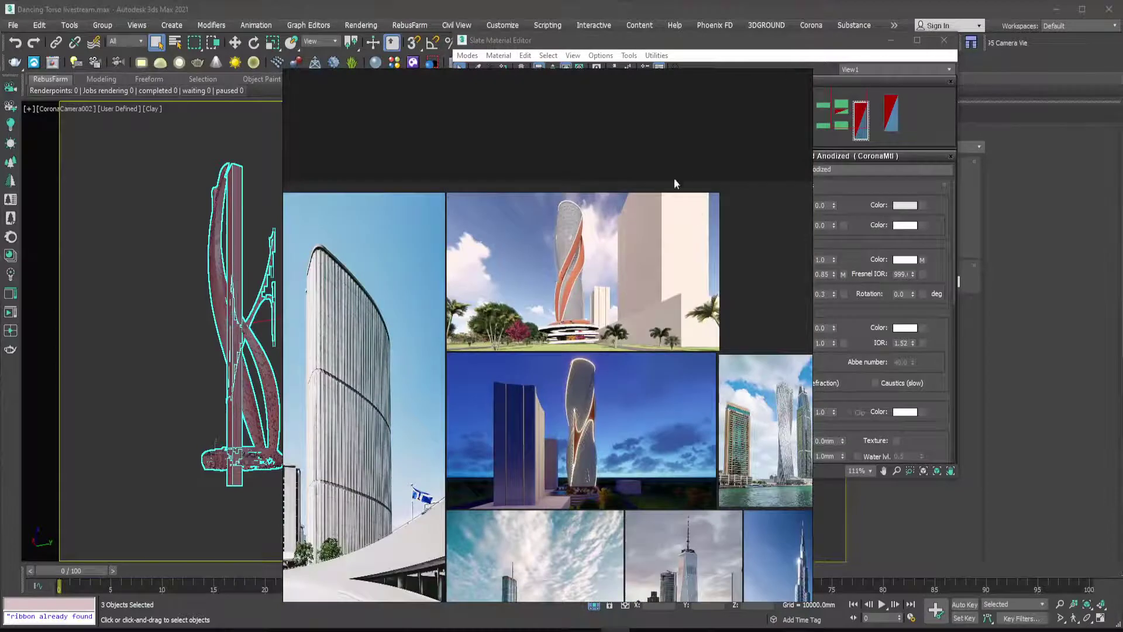
{"action": "key", "text": "alt+Tab"}
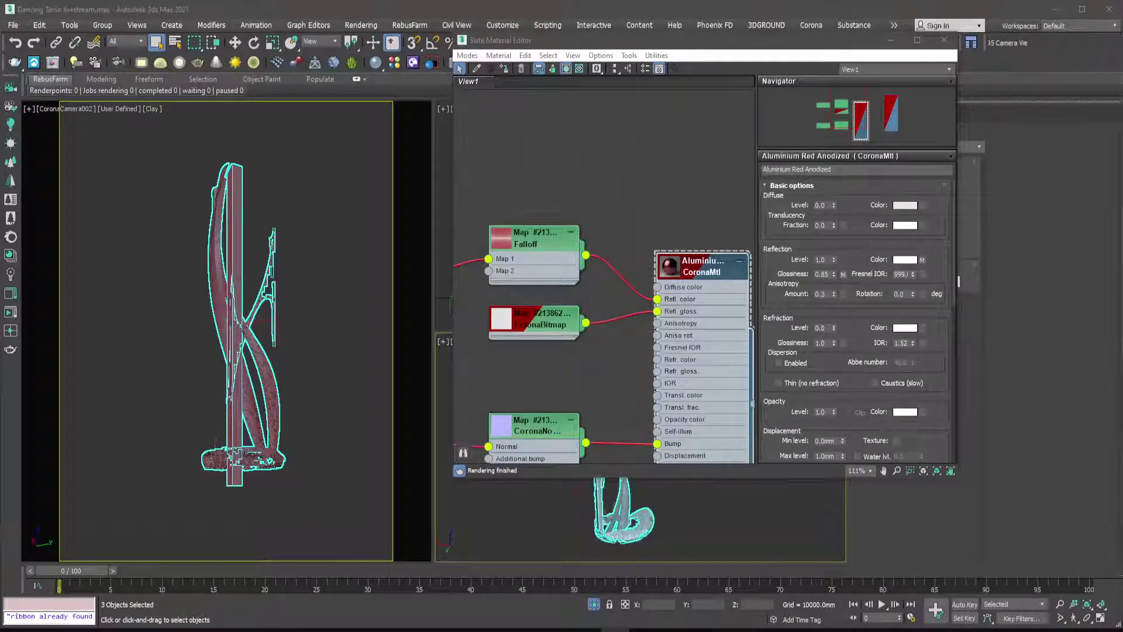
Shift the solid colour of the CoronaColor map feeding the Falloff to an orange-brown with hue 11 and saturation 216.
{"action": "scroll", "coordinate": [524, 249], "scroll_direction": "down", "scroll_amount": 1}
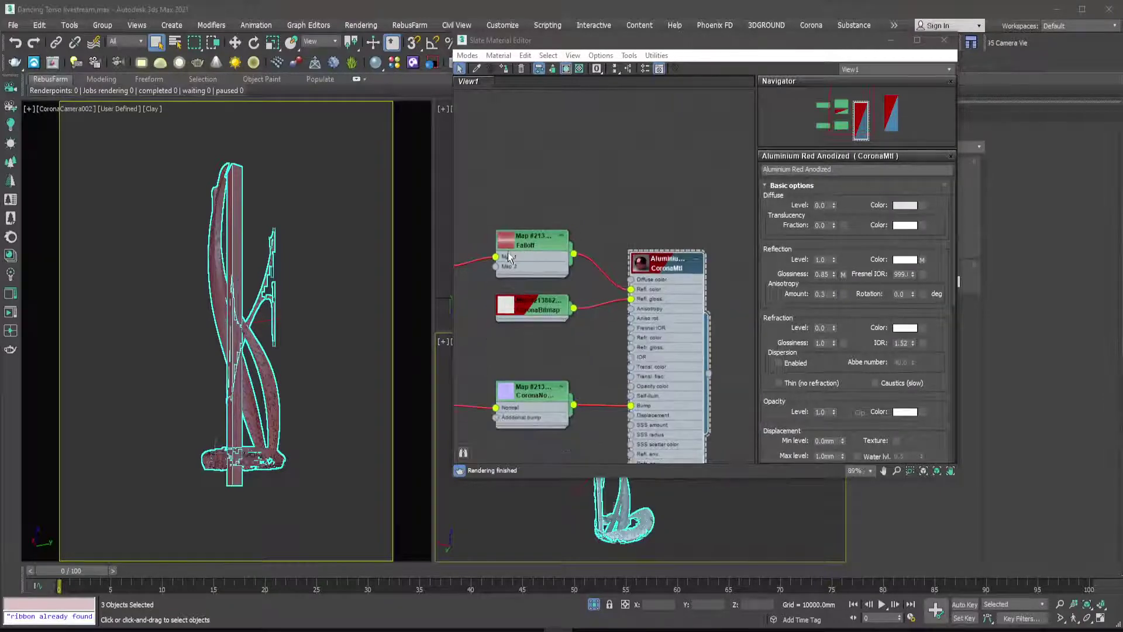
{"action": "scroll", "coordinate": [509, 258], "scroll_direction": "down", "scroll_amount": 1}
{"action": "middle_click_drag", "start_coordinate": [626, 250], "coordinate": [668, 248]}
{"action": "scroll", "coordinate": [579, 267], "scroll_direction": "up", "scroll_amount": 3}
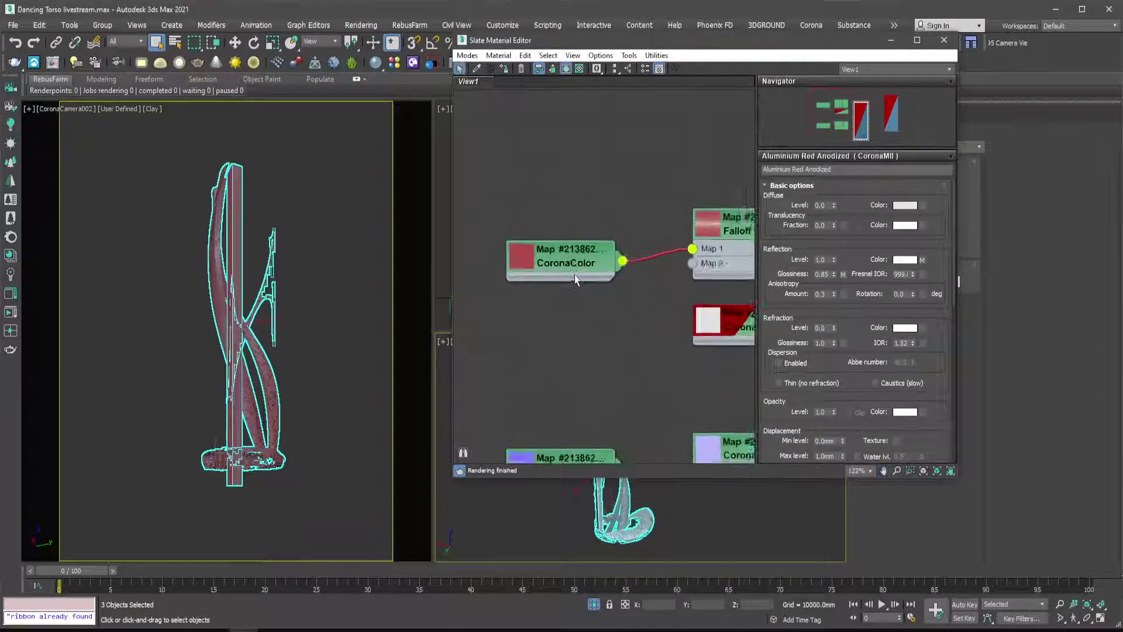
{"action": "left_click", "coordinate": [579, 262]}
{"action": "left_click", "coordinate": [848, 206]}
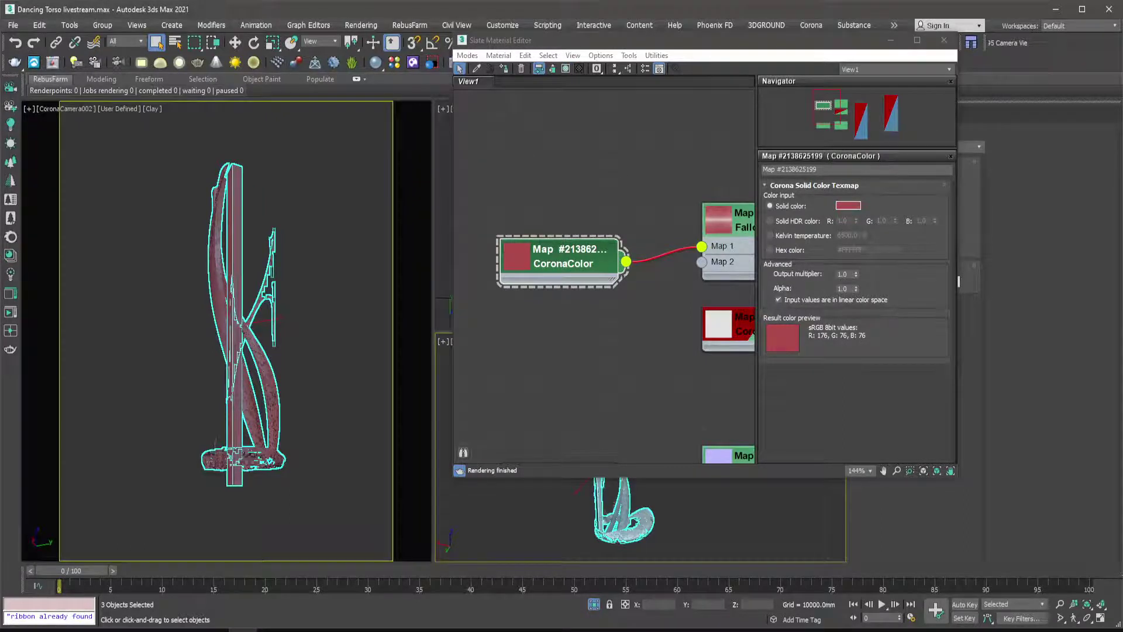
{"action": "left_click_drag", "start_coordinate": [918, 173], "coordinate": [662, 160]}
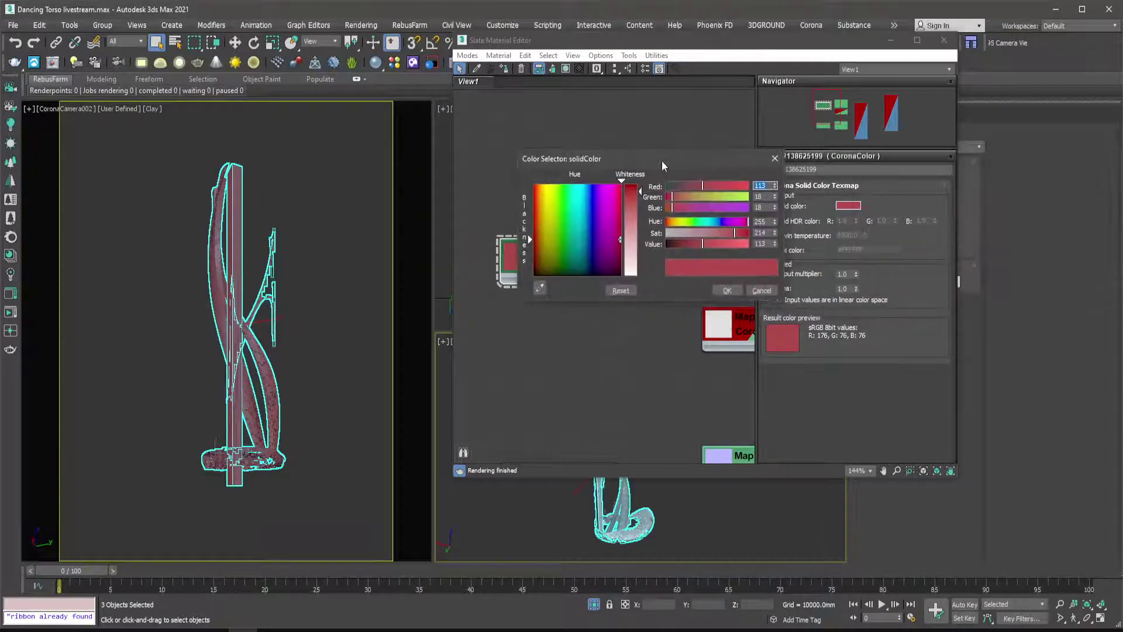
{"action": "left_click", "coordinate": [672, 222]}
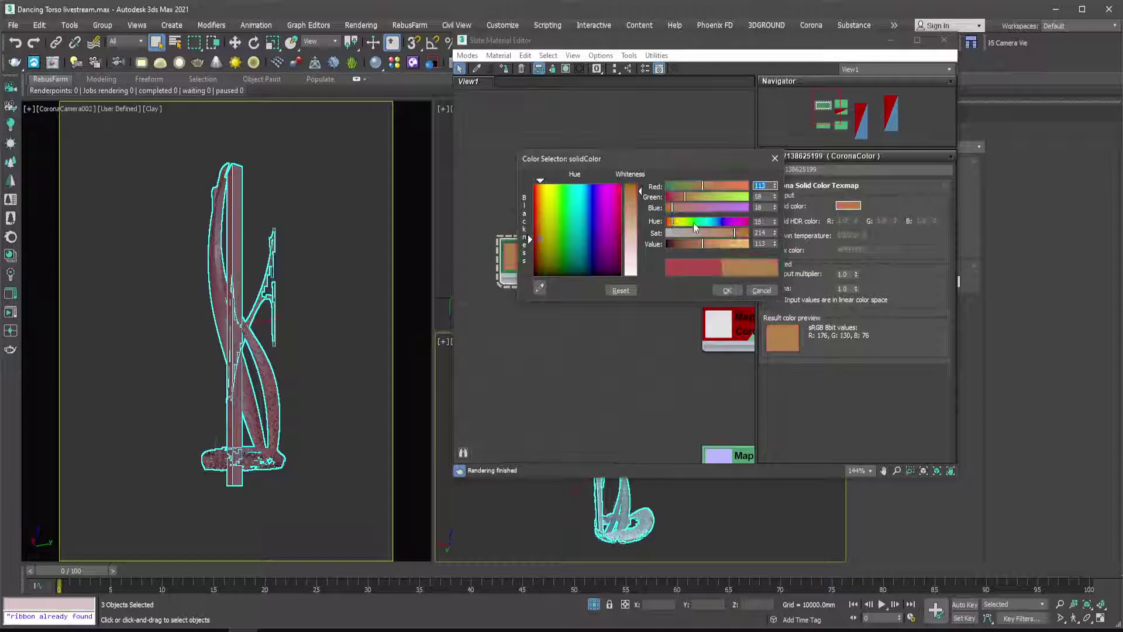
{"action": "left_click", "coordinate": [670, 222]}
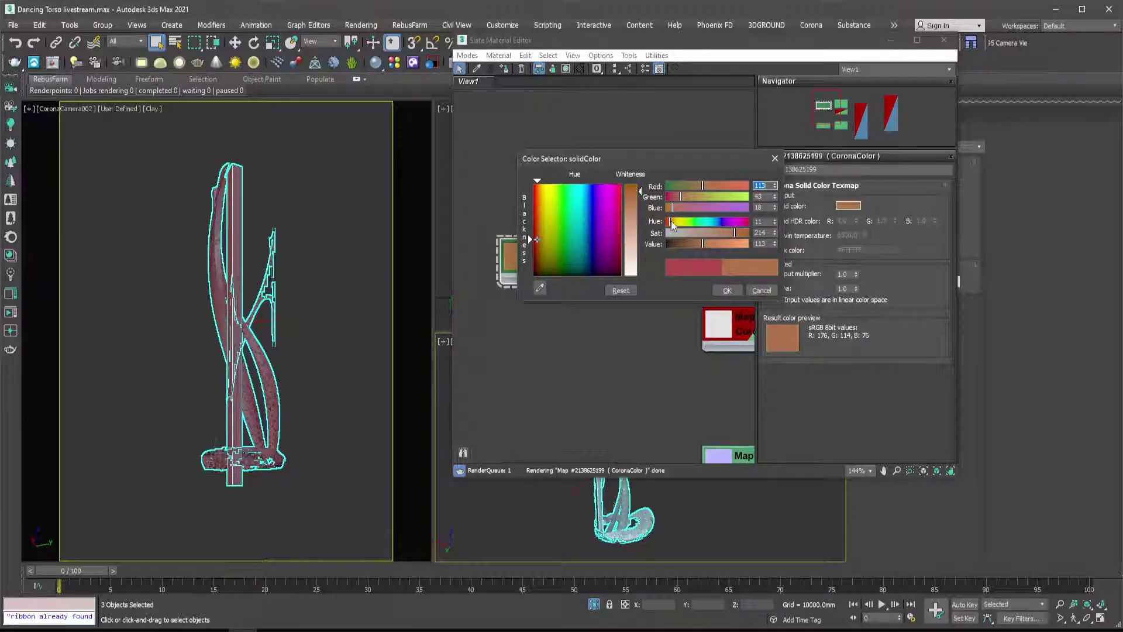
{"action": "left_click", "coordinate": [740, 234]}
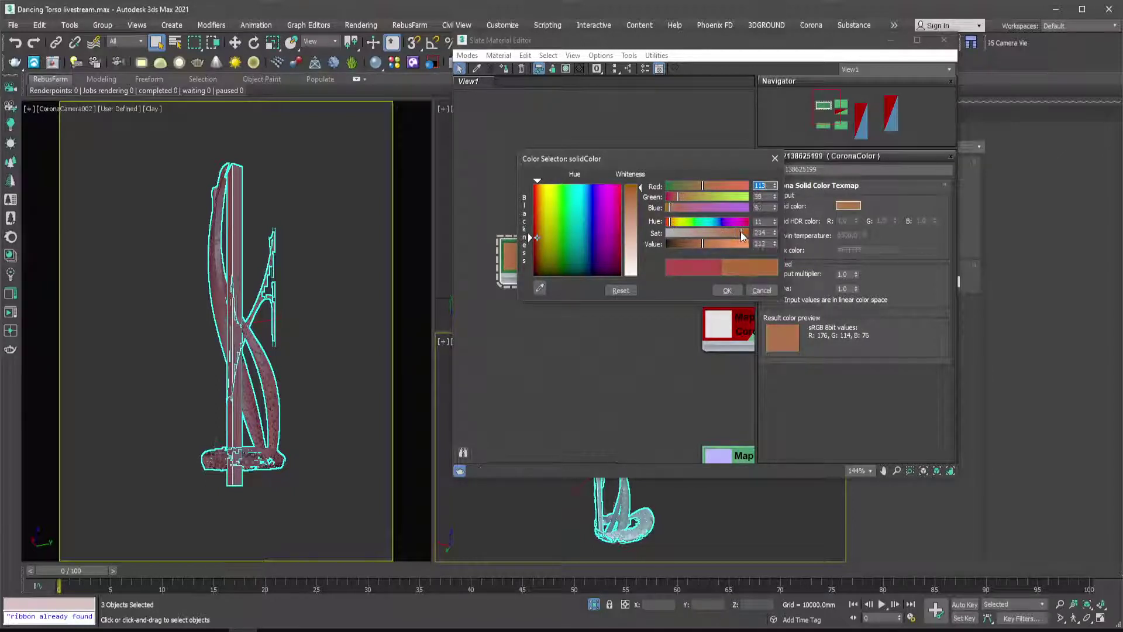
{"action": "left_click", "coordinate": [734, 232]}
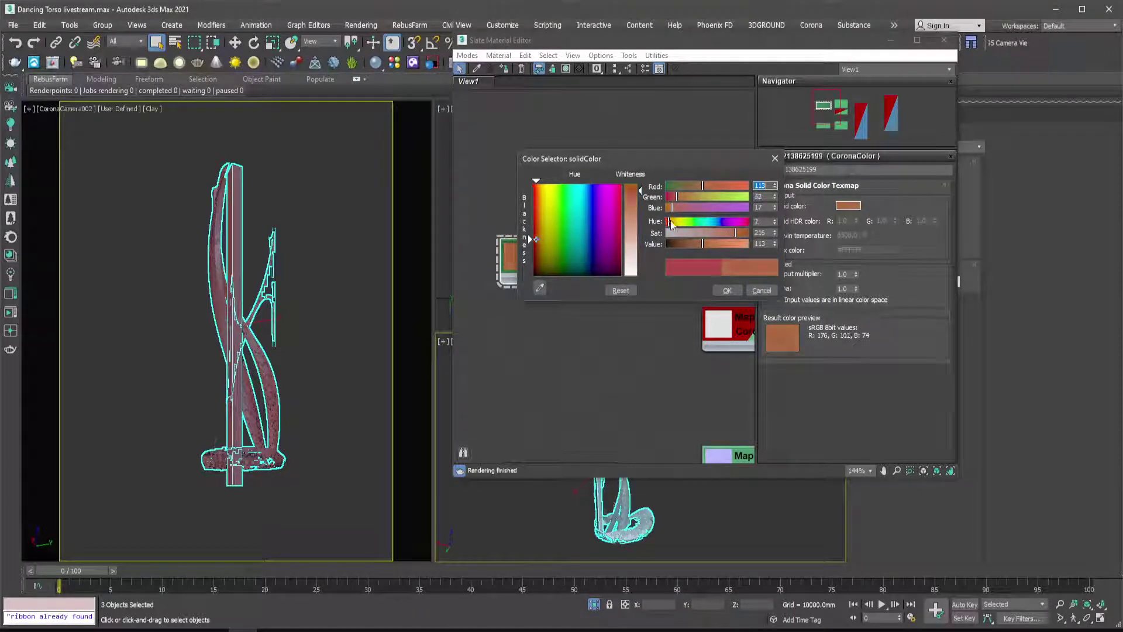
{"action": "left_click", "coordinate": [670, 223]}
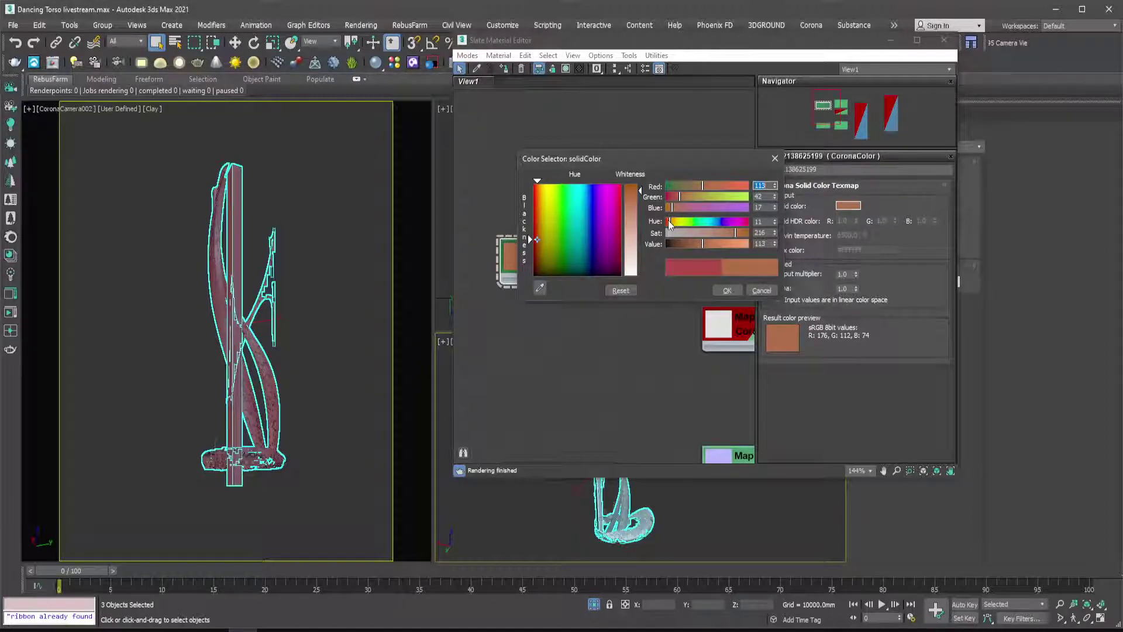
Darken the CoronaColor solid colour to a copper brown with value 77 and hue 7, giving sRGB 148, 84, 61.
{"action": "left_click", "coordinate": [669, 223]}
{"action": "left_click_drag", "start_coordinate": [743, 236], "coordinate": [741, 233]}
{"action": "left_click_drag", "start_coordinate": [702, 244], "coordinate": [690, 244]}
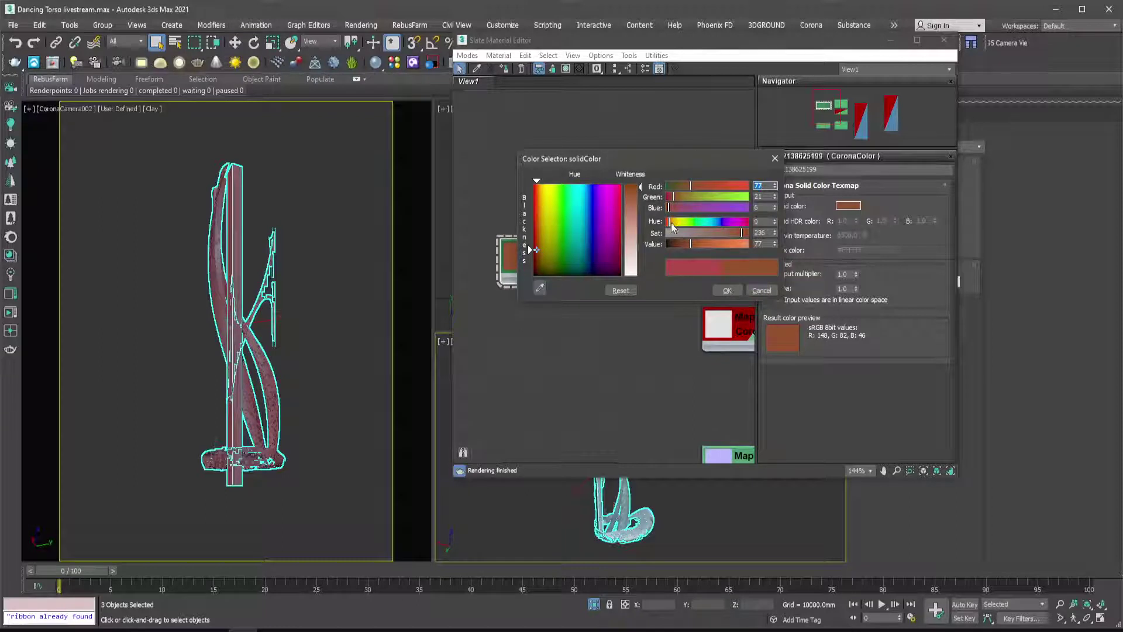
{"action": "left_click", "coordinate": [671, 222]}
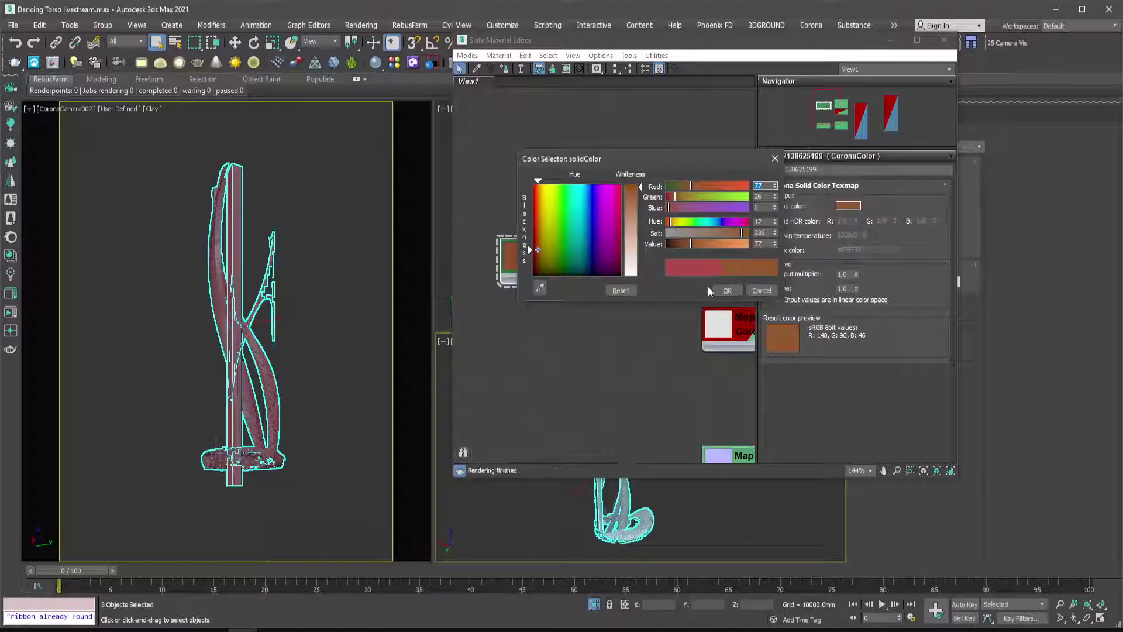
{"action": "left_click", "coordinate": [668, 222]}
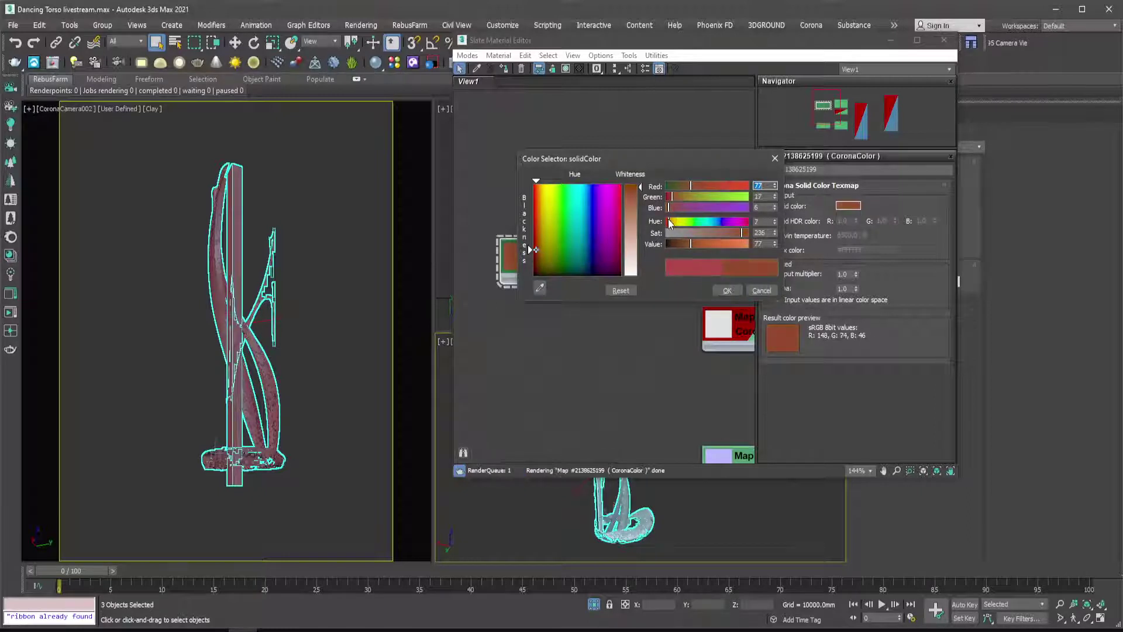
{"action": "left_click", "coordinate": [735, 233]}
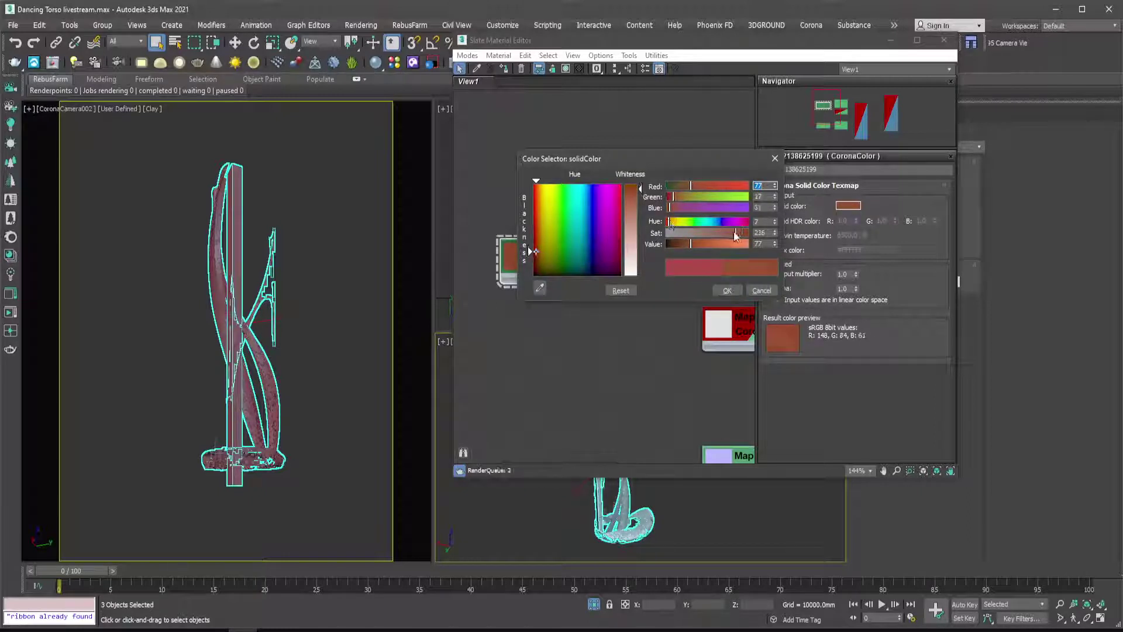
{"action": "left_click", "coordinate": [725, 290]}
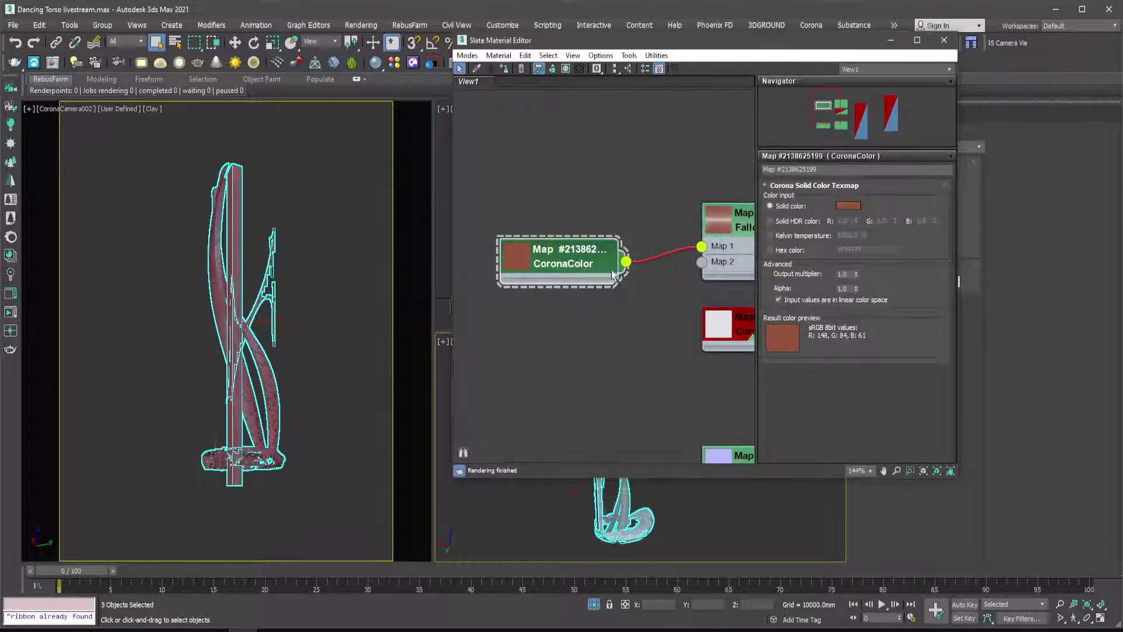
Show the Falloff map's parameters and open a preview window for the Aluminium Red Anodized material.
{"action": "scroll", "coordinate": [643, 249], "scroll_direction": "down", "scroll_amount": 2}
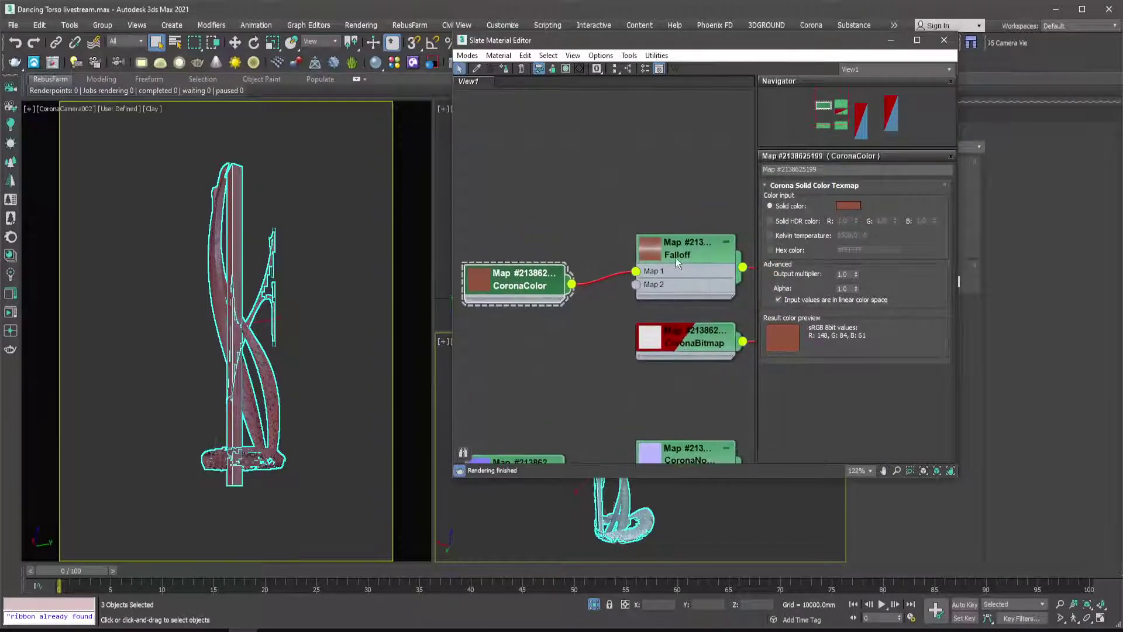
{"action": "double_click", "coordinate": [669, 257]}
{"action": "scroll", "coordinate": [605, 253], "scroll_direction": "down", "scroll_amount": 3}
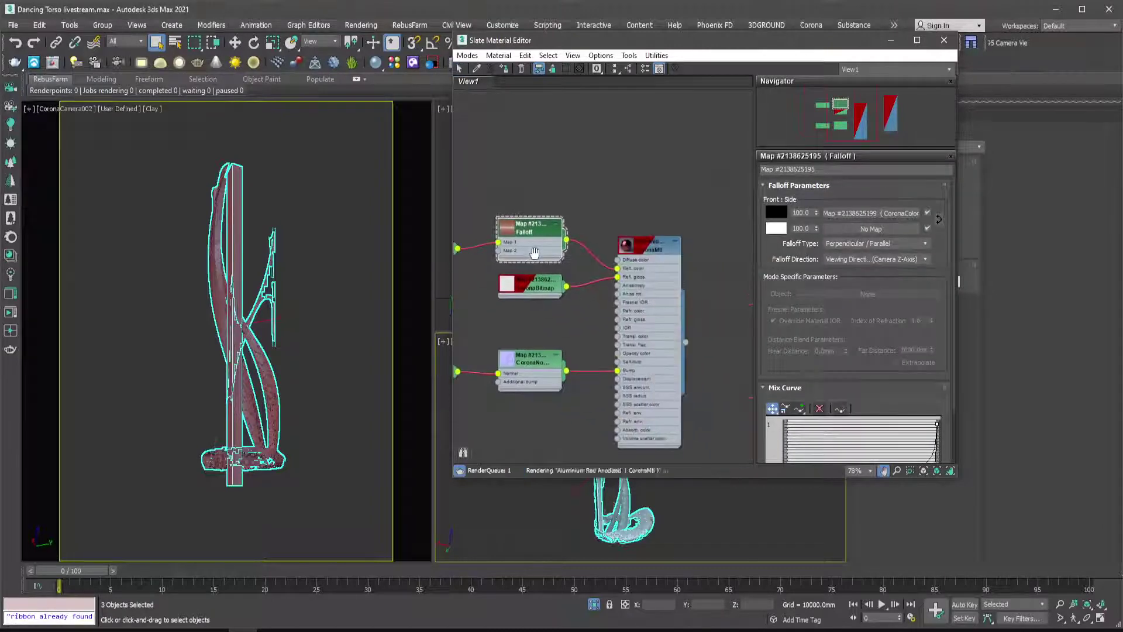
{"action": "scroll", "coordinate": [615, 241], "scroll_direction": "up", "scroll_amount": 2}
{"action": "right_click", "coordinate": [670, 250]}
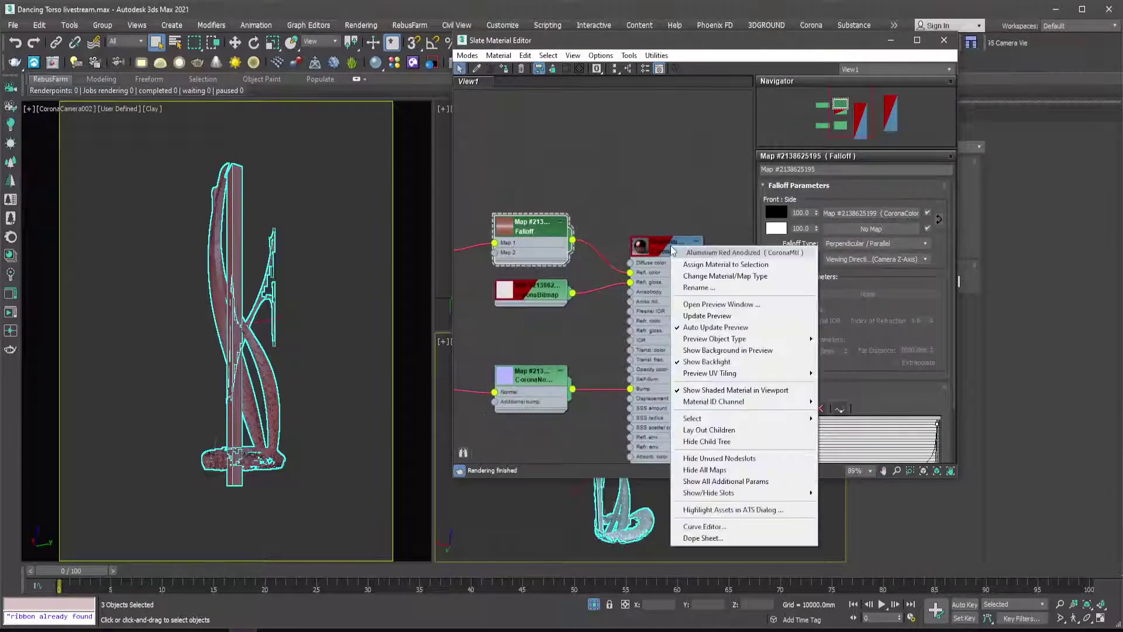
{"action": "left_click", "coordinate": [617, 266]}
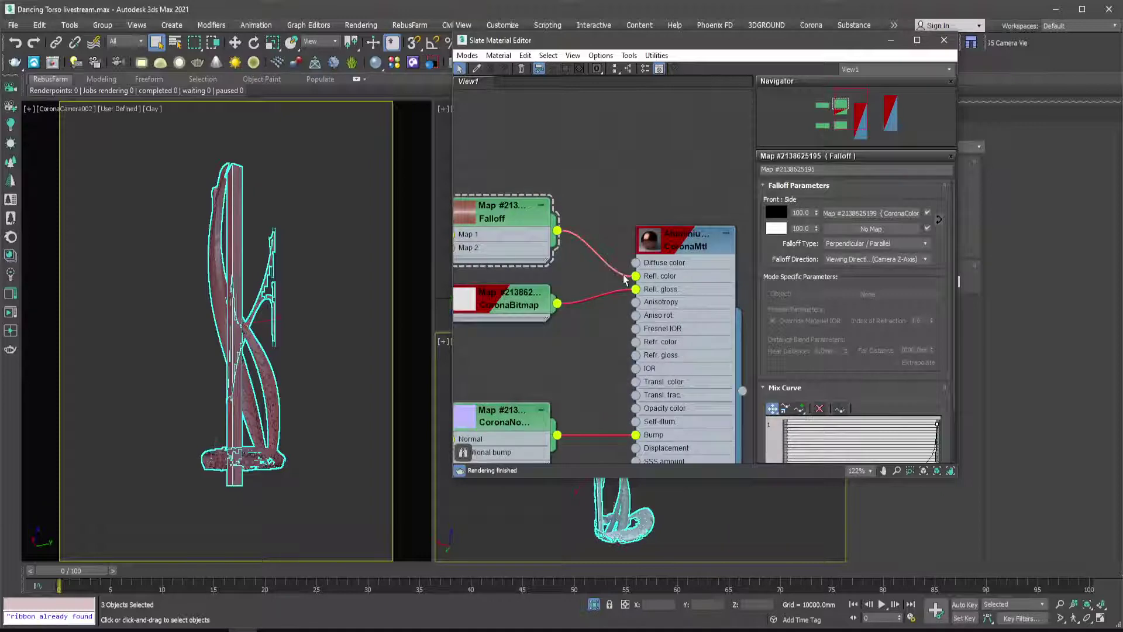
{"action": "scroll", "coordinate": [642, 289], "scroll_direction": "up", "scroll_amount": 4}
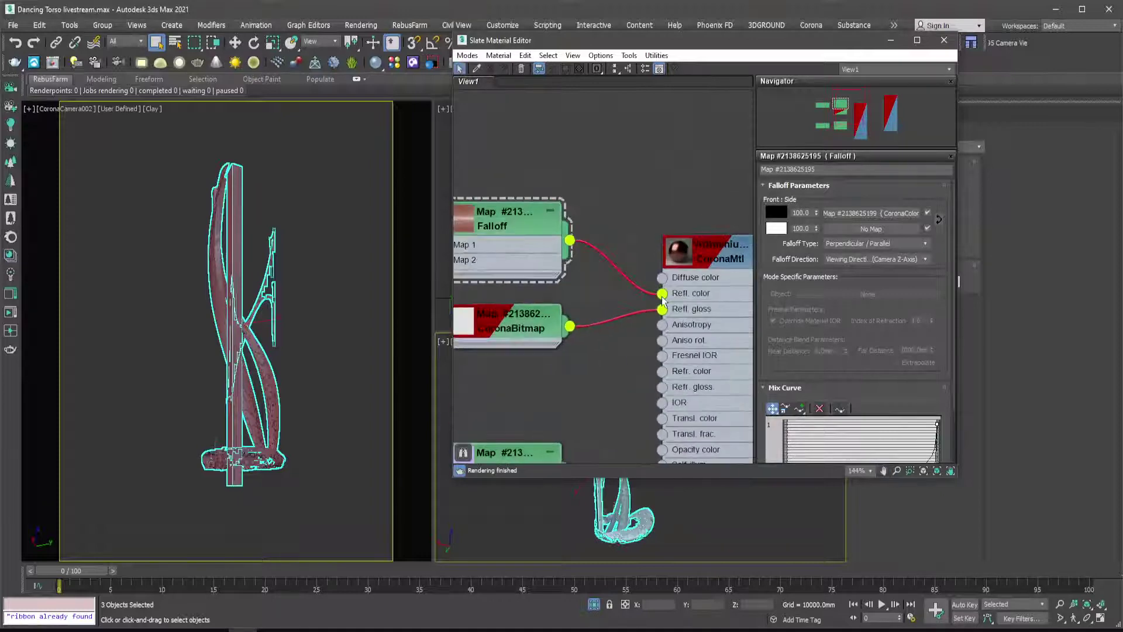
{"action": "right_click", "coordinate": [696, 254]}
{"action": "left_click", "coordinate": [711, 312]}
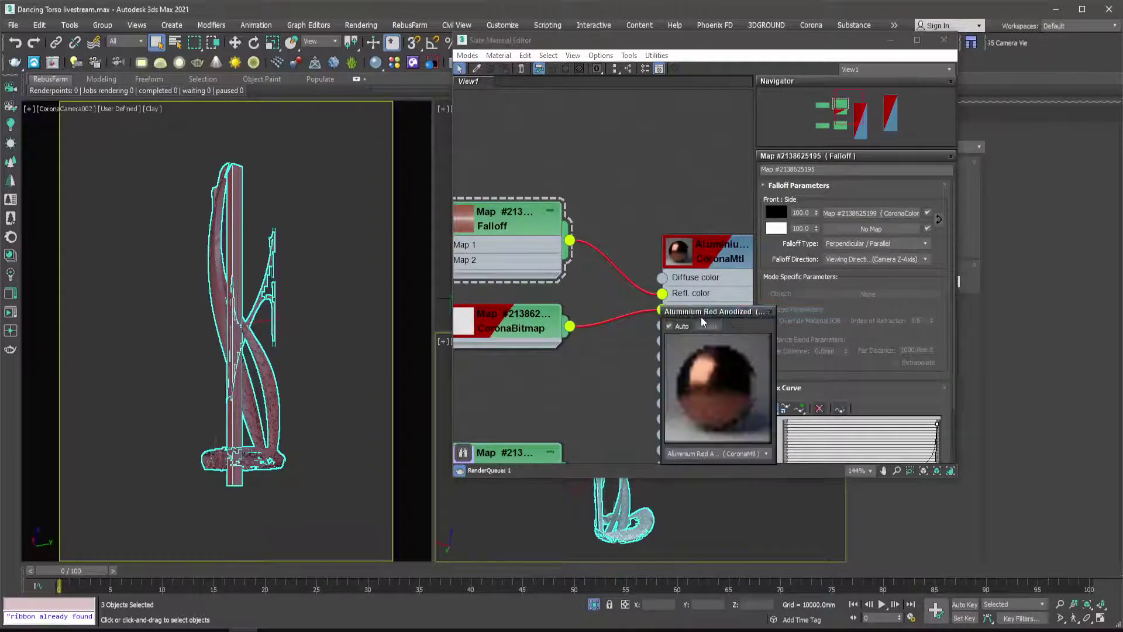
Assign the Aluminium Red Anodized material to the three selected objects and minimise the Slate Material Editor.
{"action": "left_click_drag", "start_coordinate": [733, 310], "coordinate": [898, 309]}
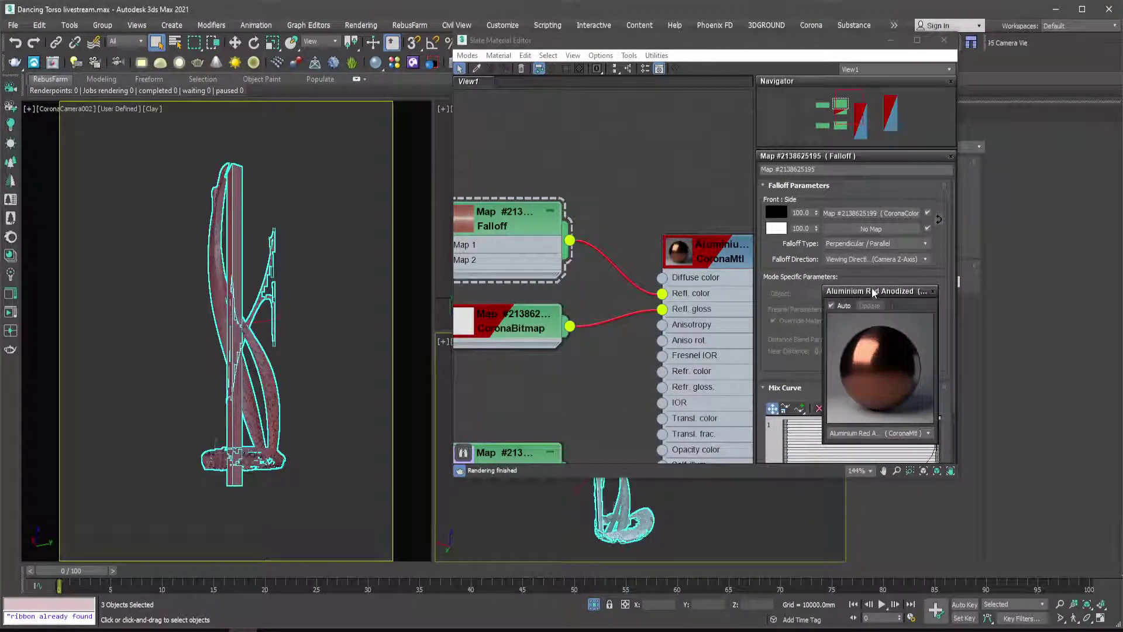
{"action": "left_click_drag", "start_coordinate": [872, 293], "coordinate": [962, 236]}
{"action": "scroll", "coordinate": [539, 104], "scroll_direction": "down", "scroll_amount": 3}
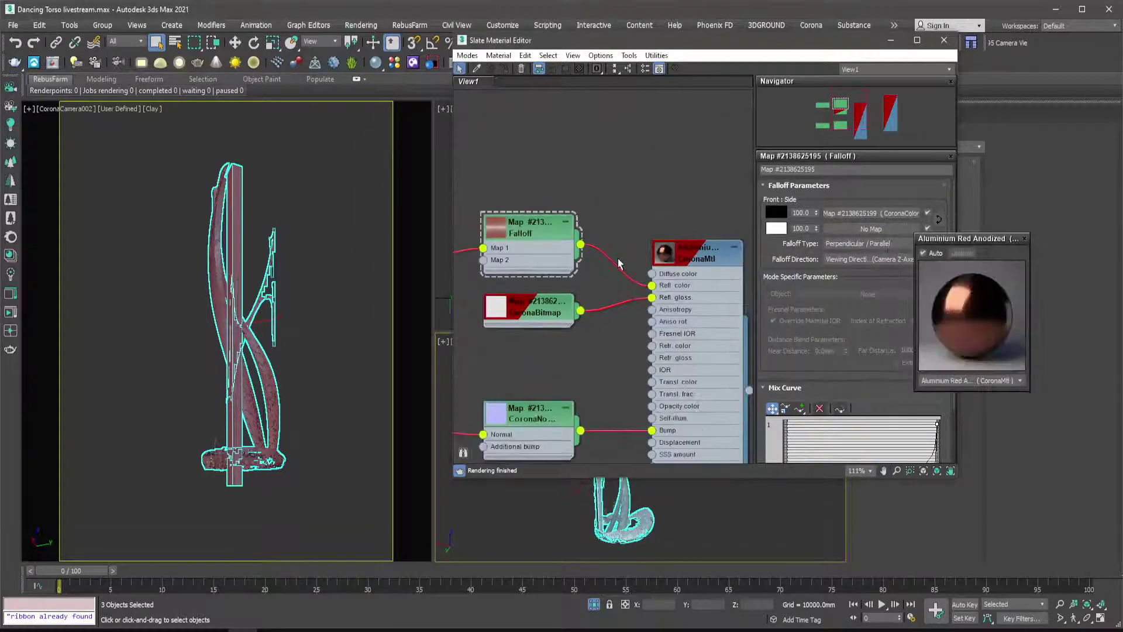
{"action": "left_click", "coordinate": [504, 70]}
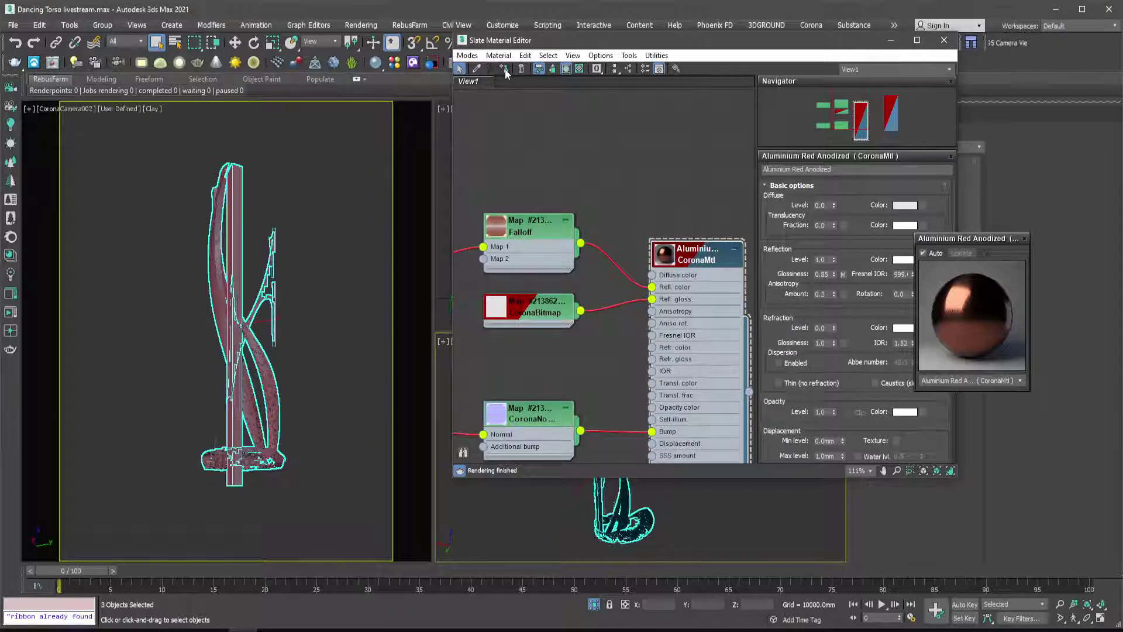
{"action": "left_click", "coordinate": [890, 41]}
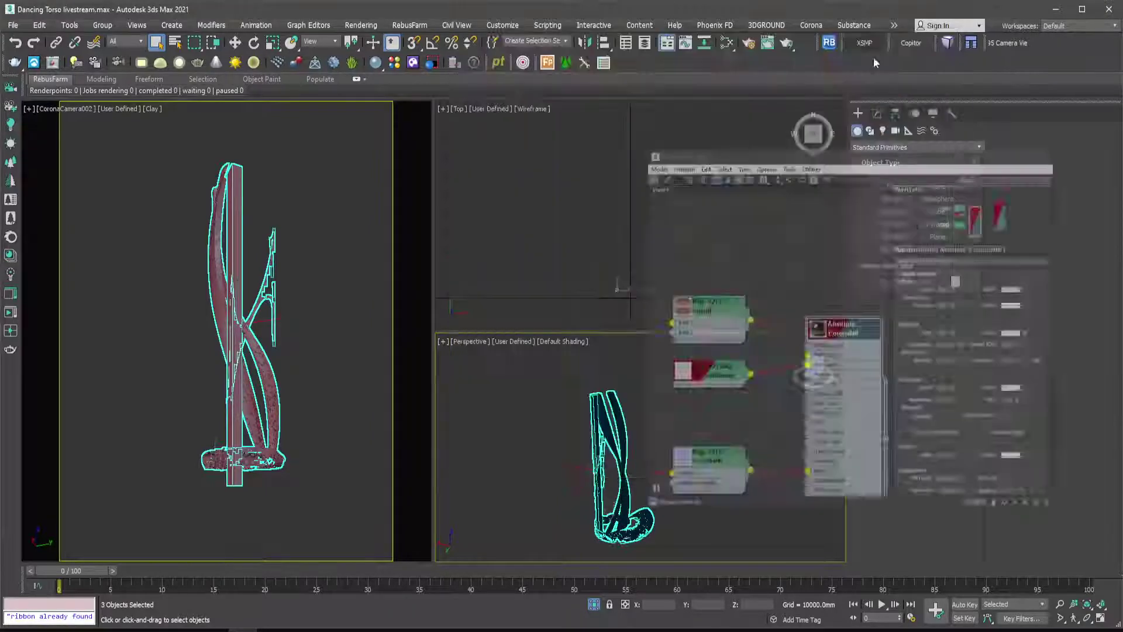
Select the three isolated curtain panel and strip objects and group them under the name bronze.
{"action": "left_click", "coordinate": [682, 447]}
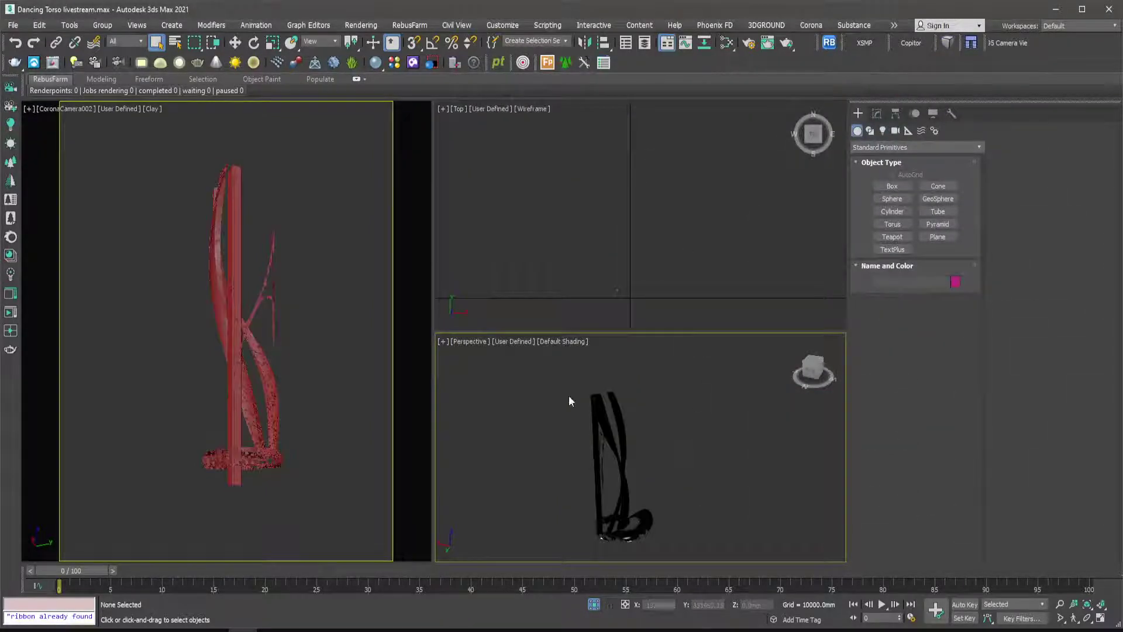
{"action": "left_click_drag", "start_coordinate": [569, 562], "coordinate": [571, 560]}
{"action": "right_click", "coordinate": [607, 520]}
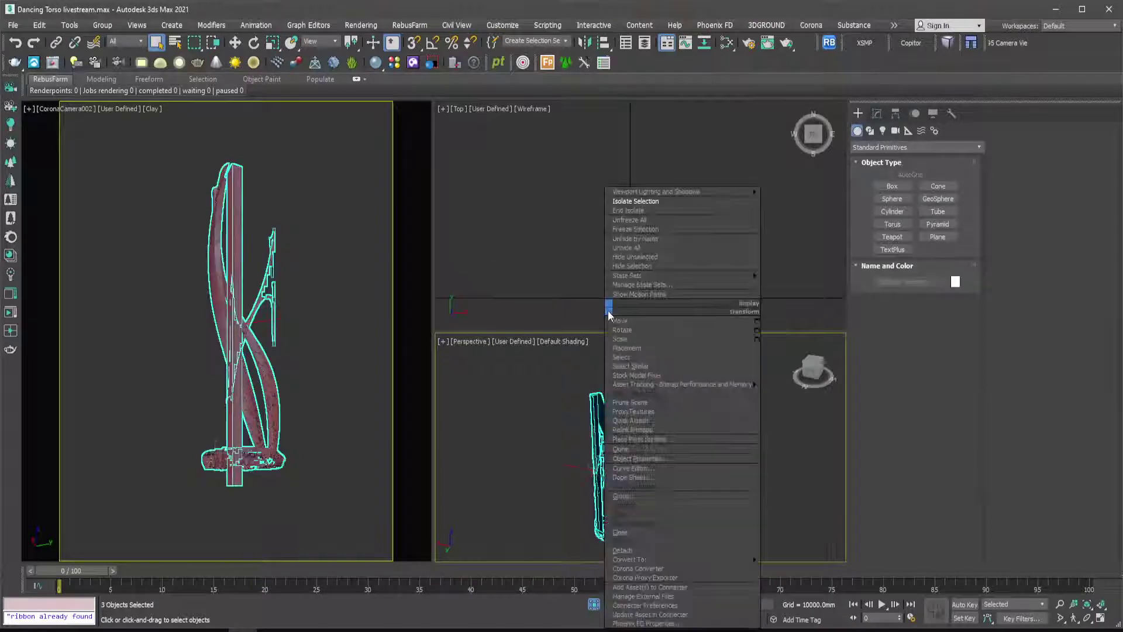
{"action": "left_click", "coordinate": [636, 497]}
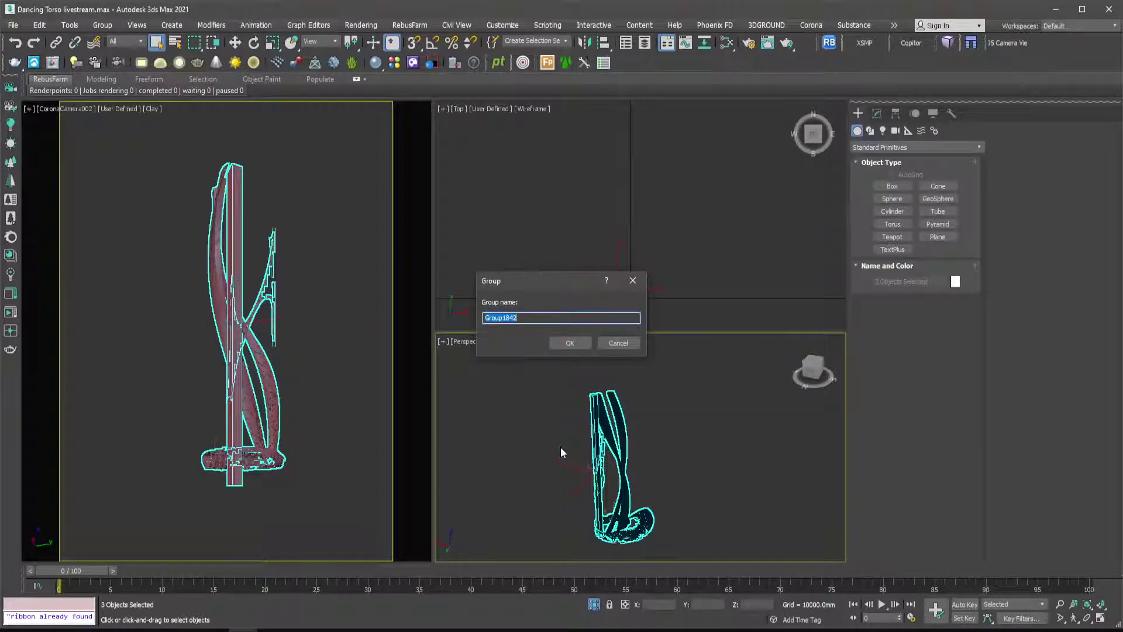
{"action": "type", "text": "bronze"}
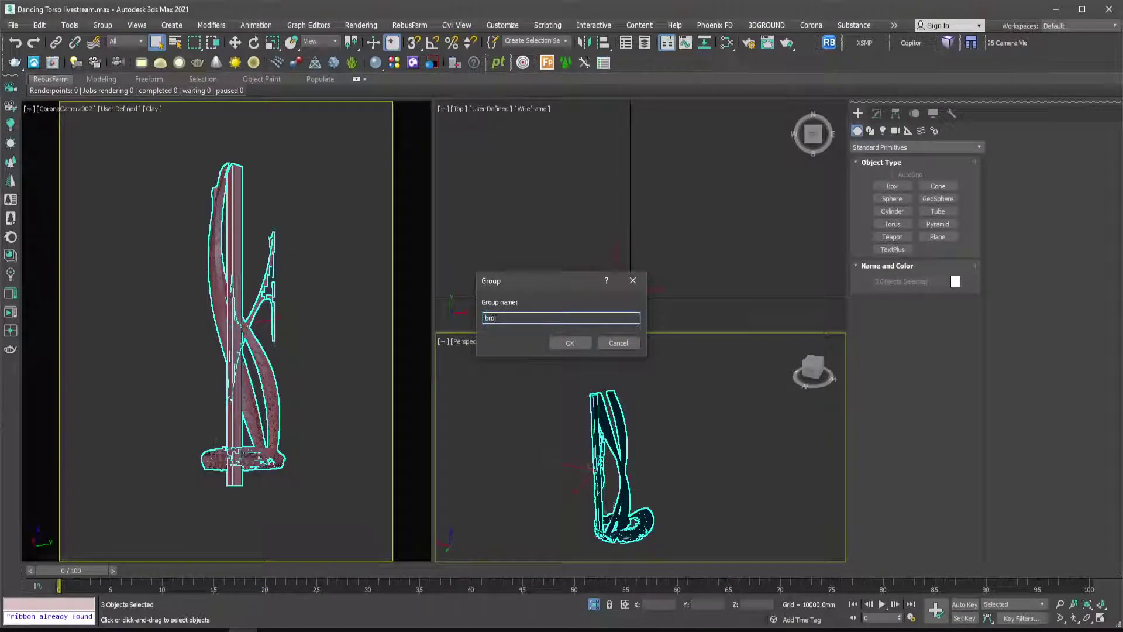
{"action": "left_click", "coordinate": [570, 342]}
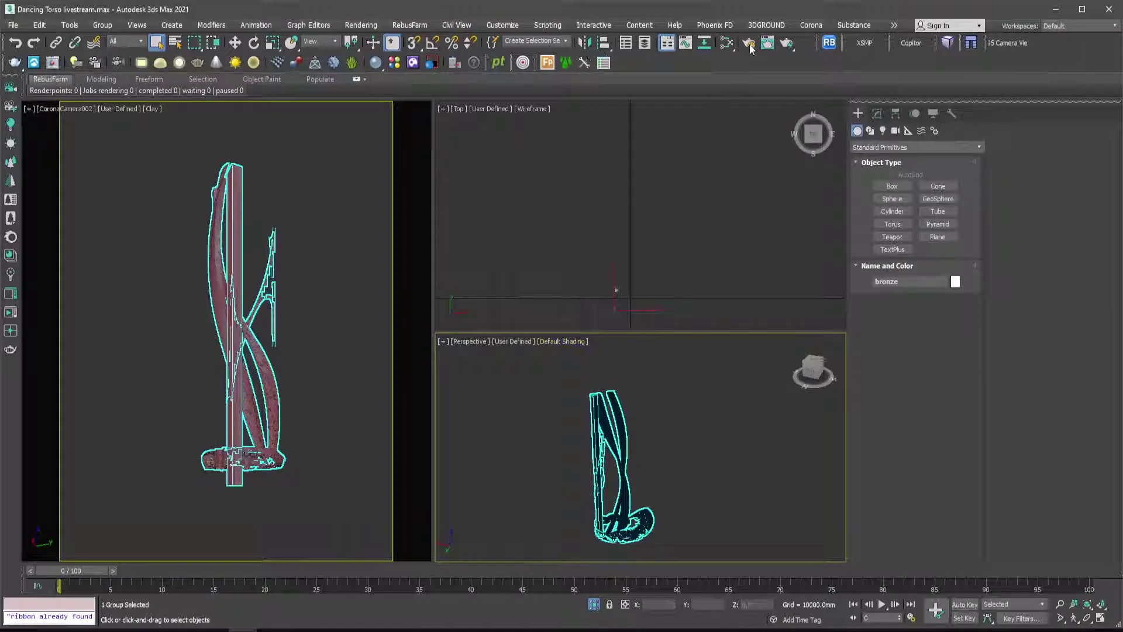
Add the bronze group to the material override's excluded objects in Render Setup and minimise the dialog.
{"action": "key", "text": "F10"}
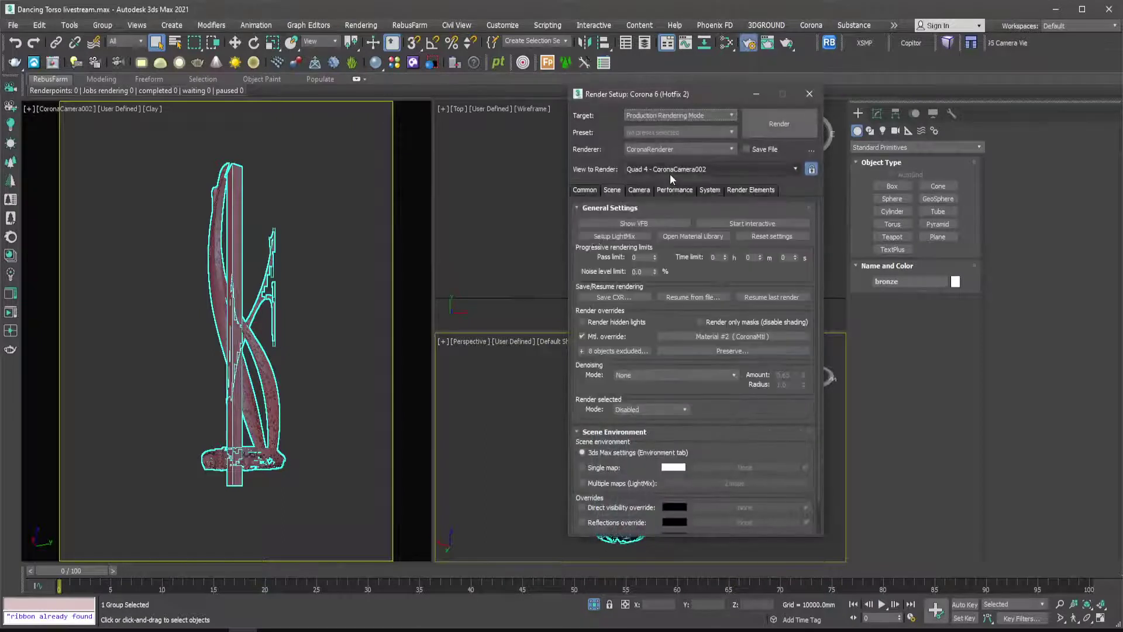
{"action": "left_click_drag", "start_coordinate": [638, 94], "coordinate": [433, 79]}
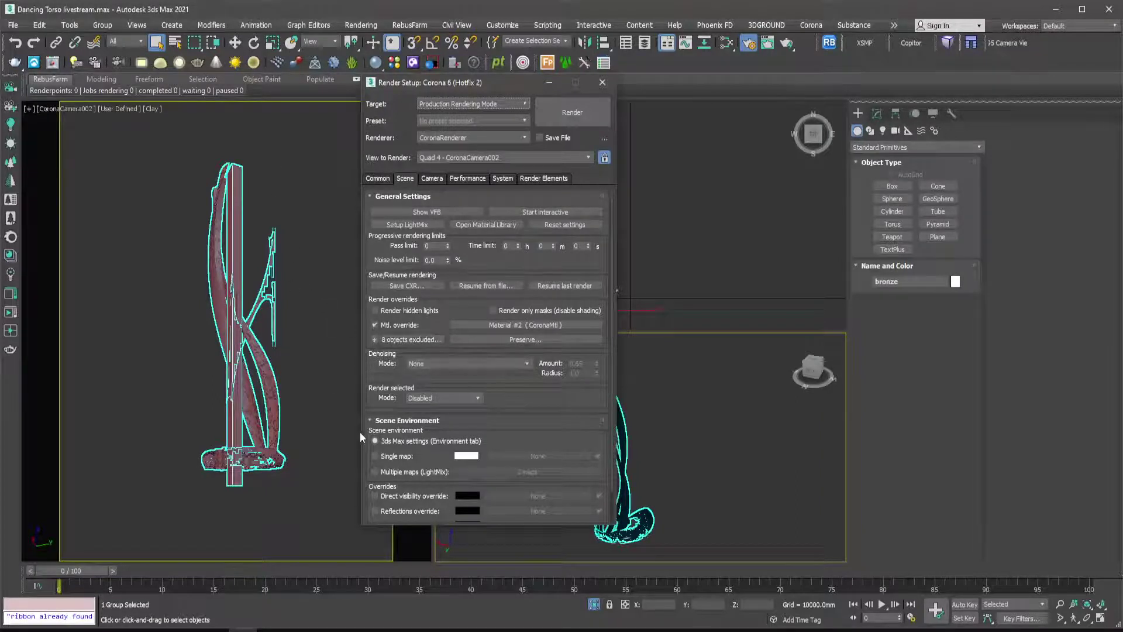
{"action": "left_click", "coordinate": [374, 339]}
{"action": "left_click", "coordinate": [549, 83]}
End the isolation to bring back the full city scene and close the open group containing the tower's facade.
{"action": "left_click", "coordinate": [357, 242]}
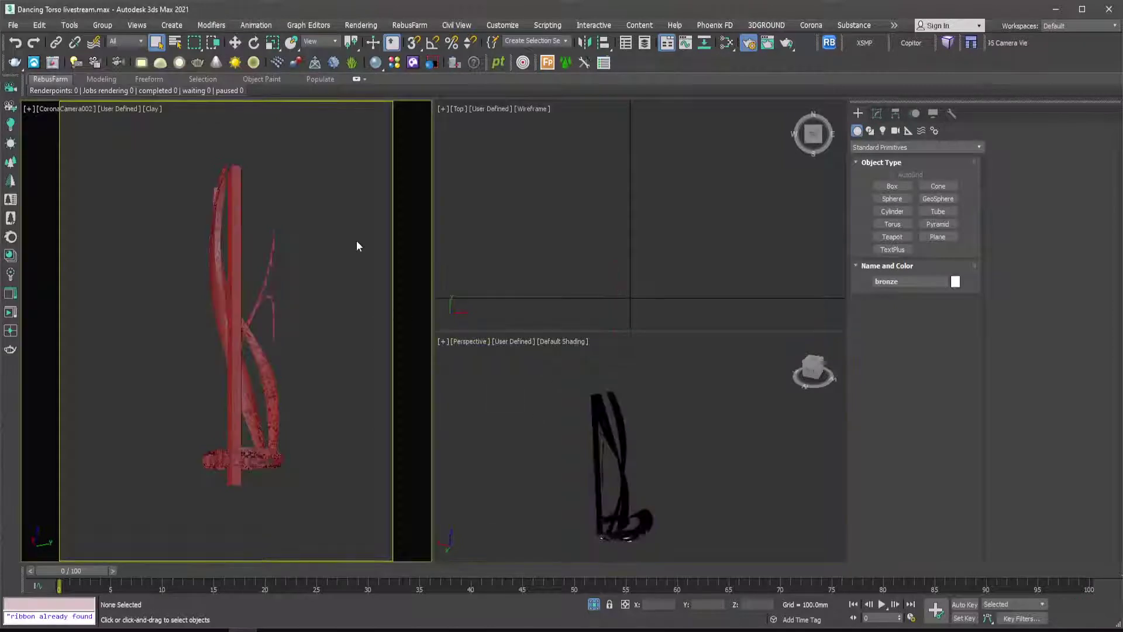
{"action": "right_click", "coordinate": [356, 240]}
{"action": "left_click", "coordinate": [381, 150]}
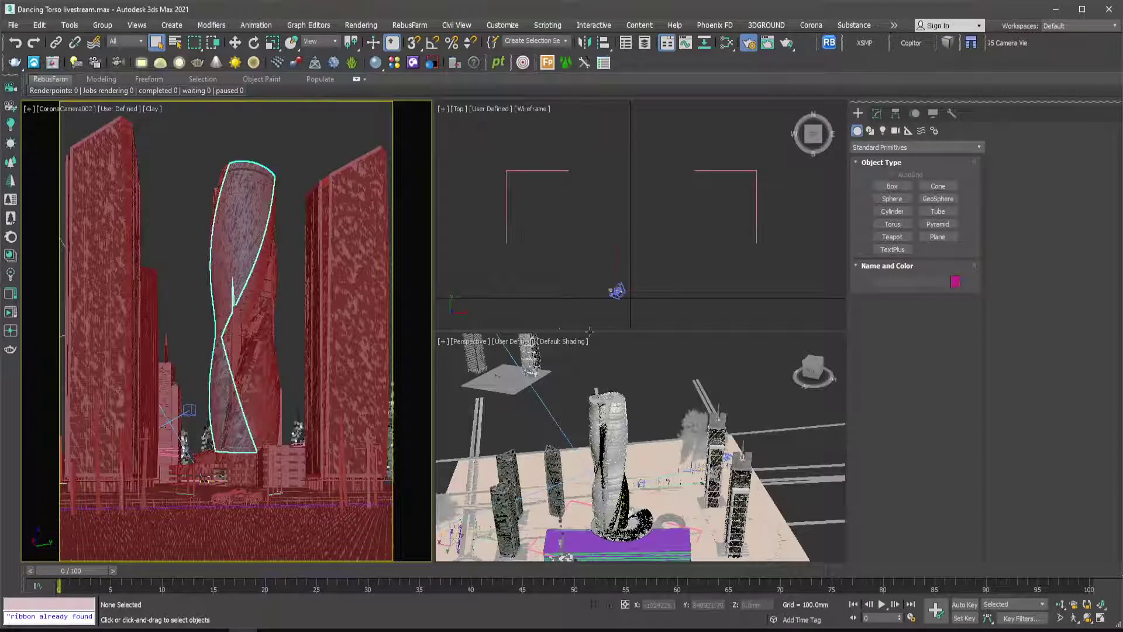
{"action": "left_click", "coordinate": [242, 272]}
{"action": "right_click", "coordinate": [238, 194]}
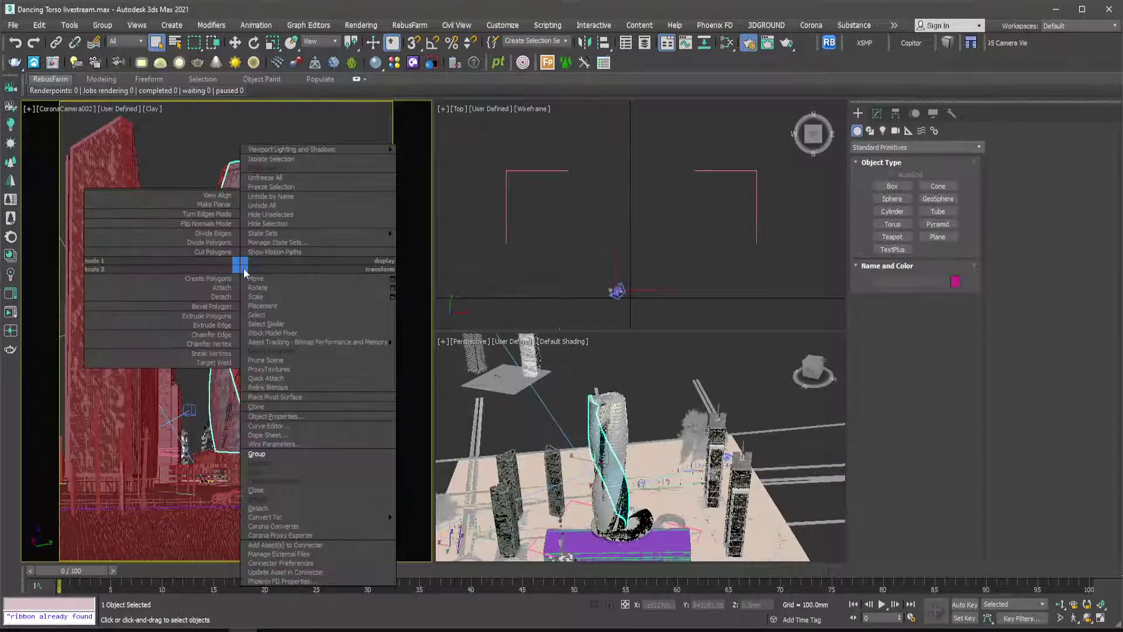
{"action": "left_click", "coordinate": [256, 489]}
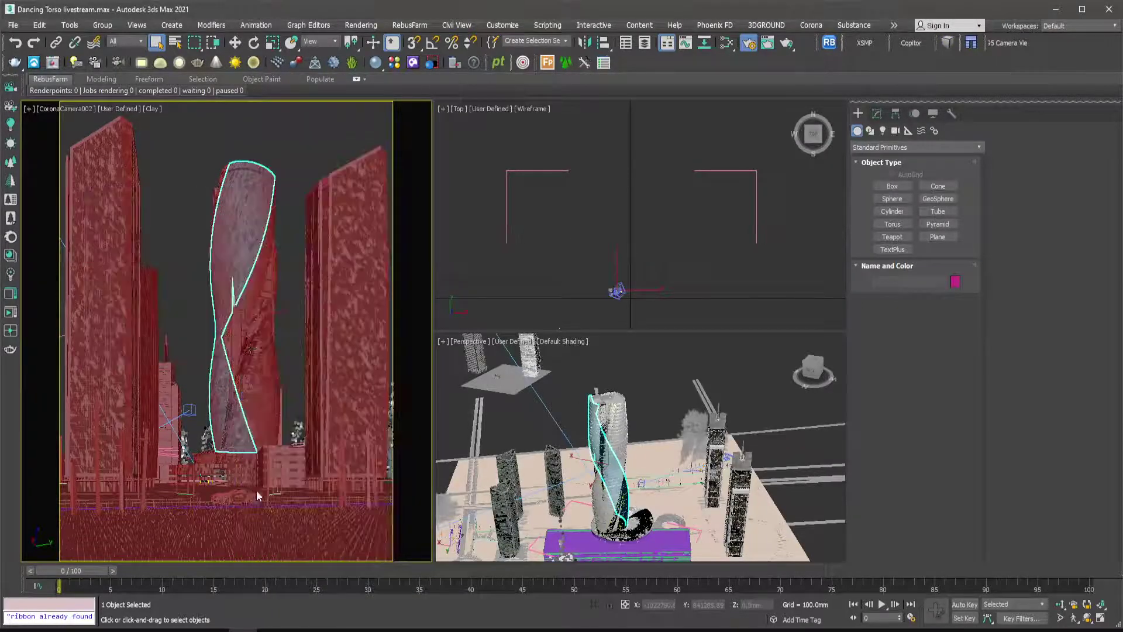
Isolate the building + sun + cam group and clear the selection.
{"action": "left_click", "coordinate": [256, 305]}
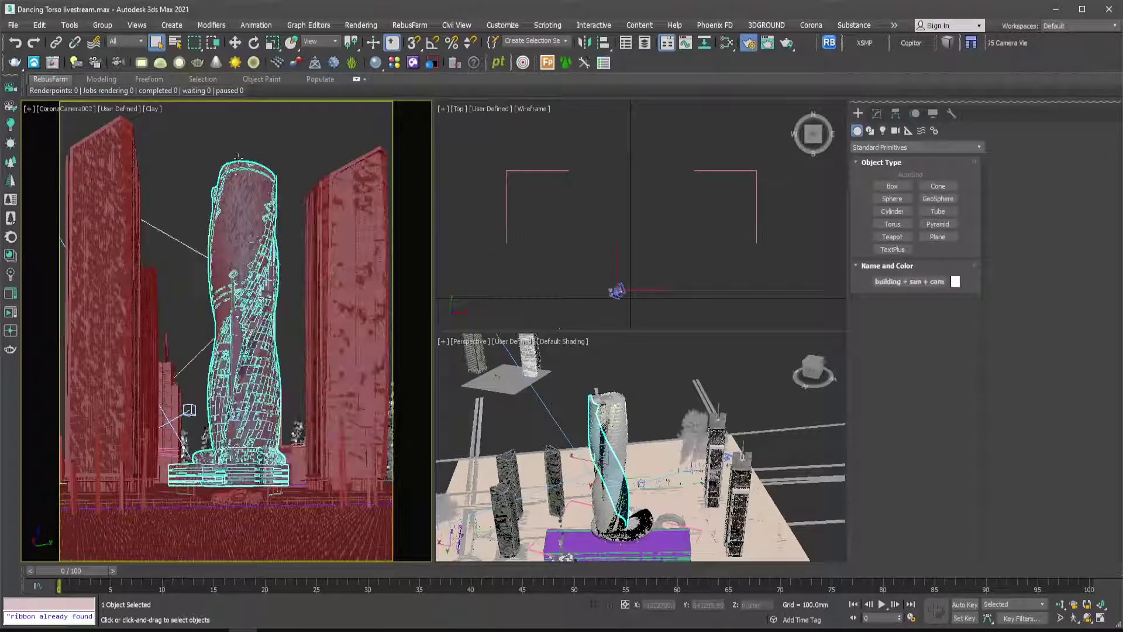
{"action": "right_click", "coordinate": [244, 235]}
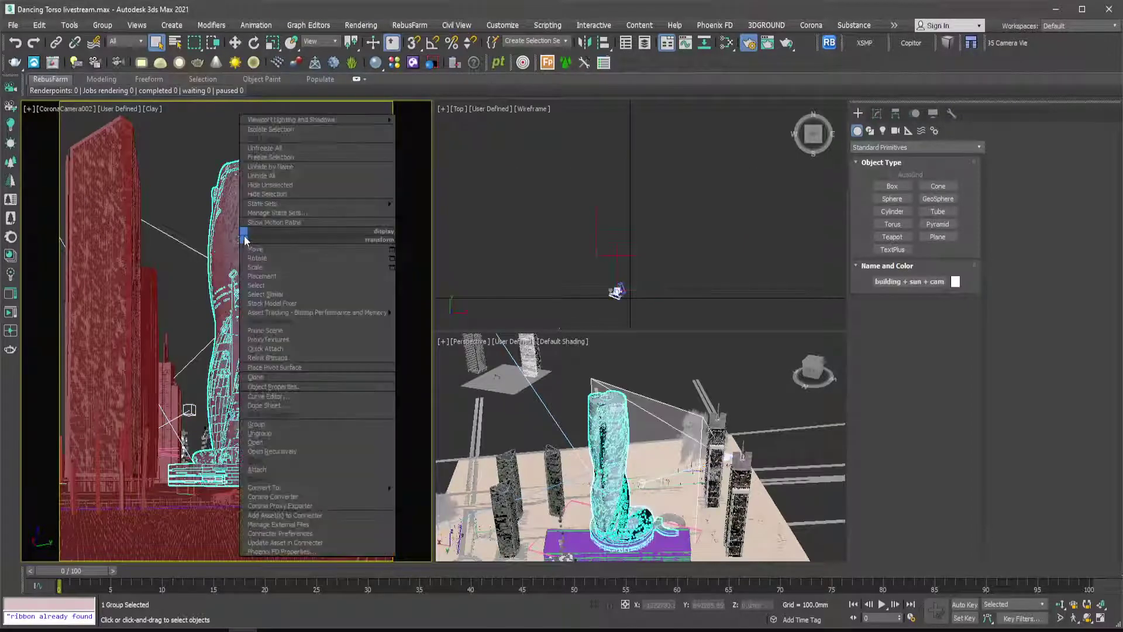
{"action": "left_click", "coordinate": [262, 130]}
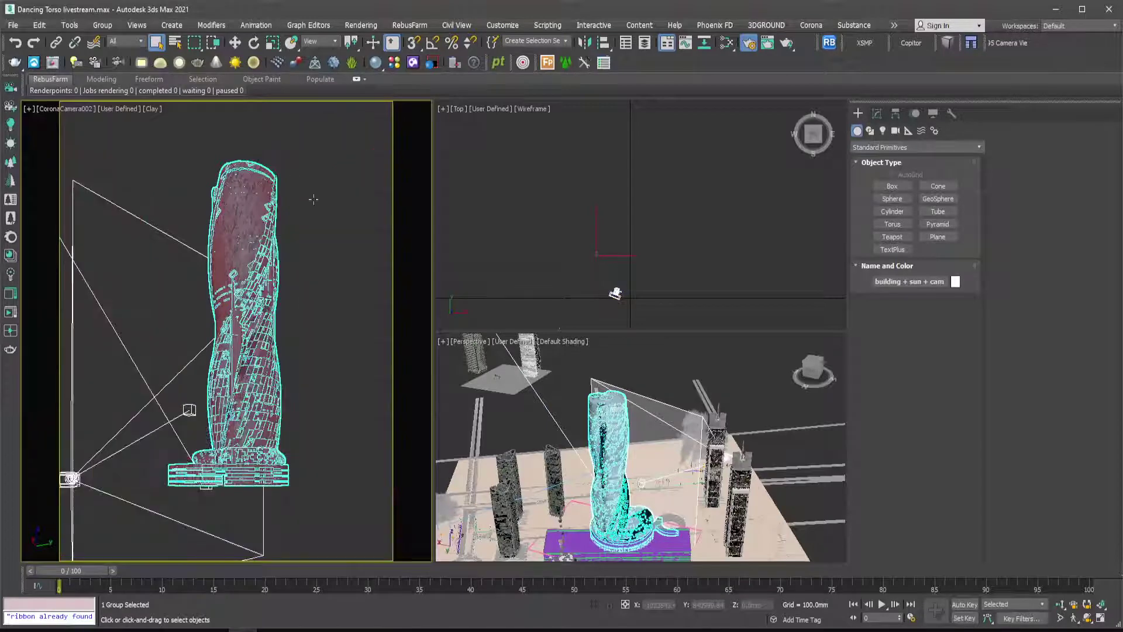
{"action": "left_click", "coordinate": [747, 389]}
{"action": "scroll", "coordinate": [621, 303], "scroll_direction": "up", "scroll_amount": 5}
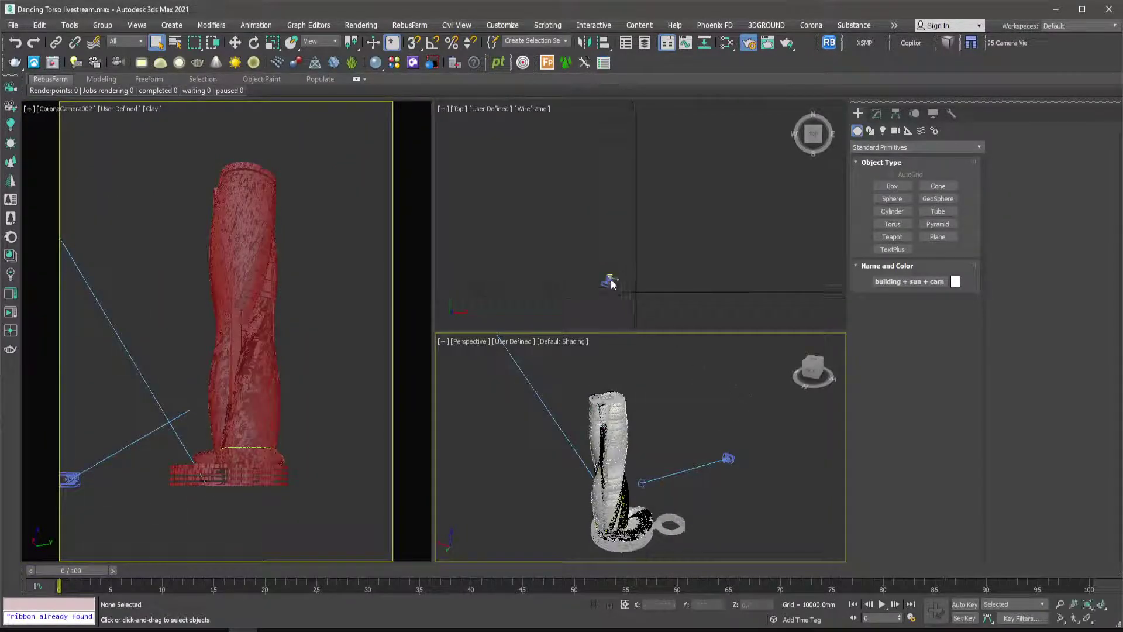
Open the Corona frame buffer, start an interactive render of the isolated tower, and move the buffer clear of the viewports.
{"action": "left_click", "coordinate": [10, 295]}
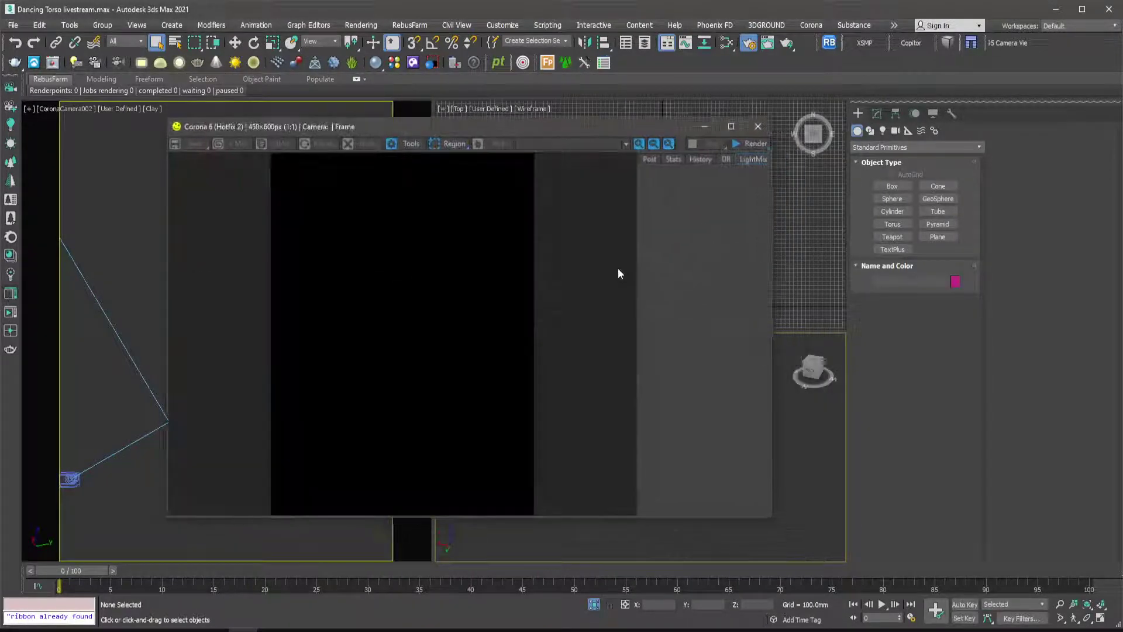
{"action": "left_click", "coordinate": [735, 143]}
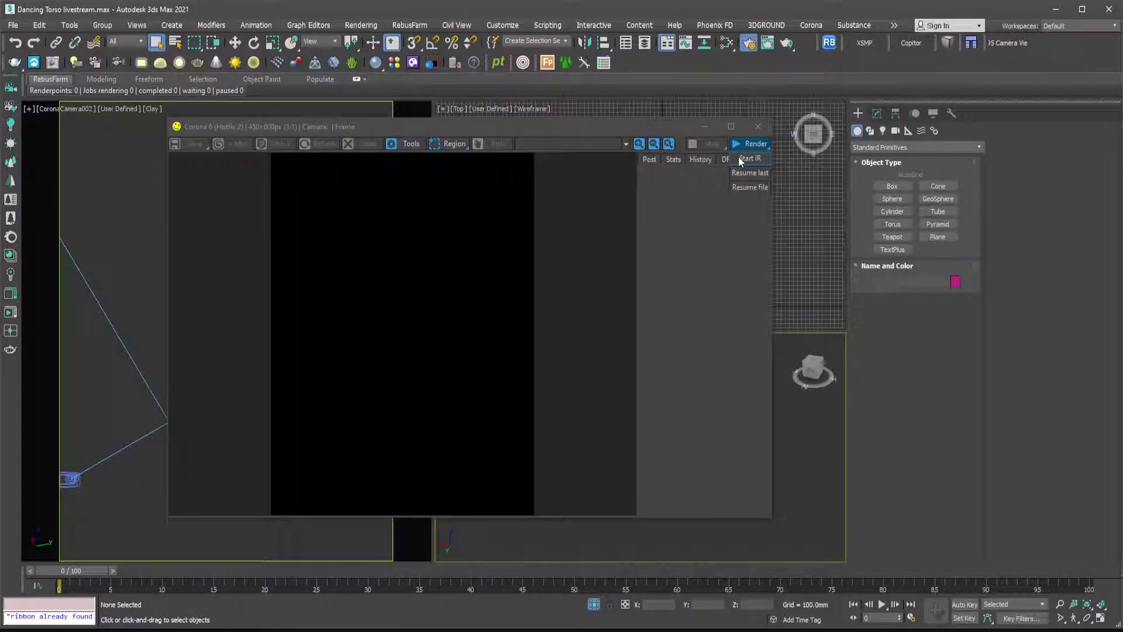
{"action": "left_click", "coordinate": [743, 158]}
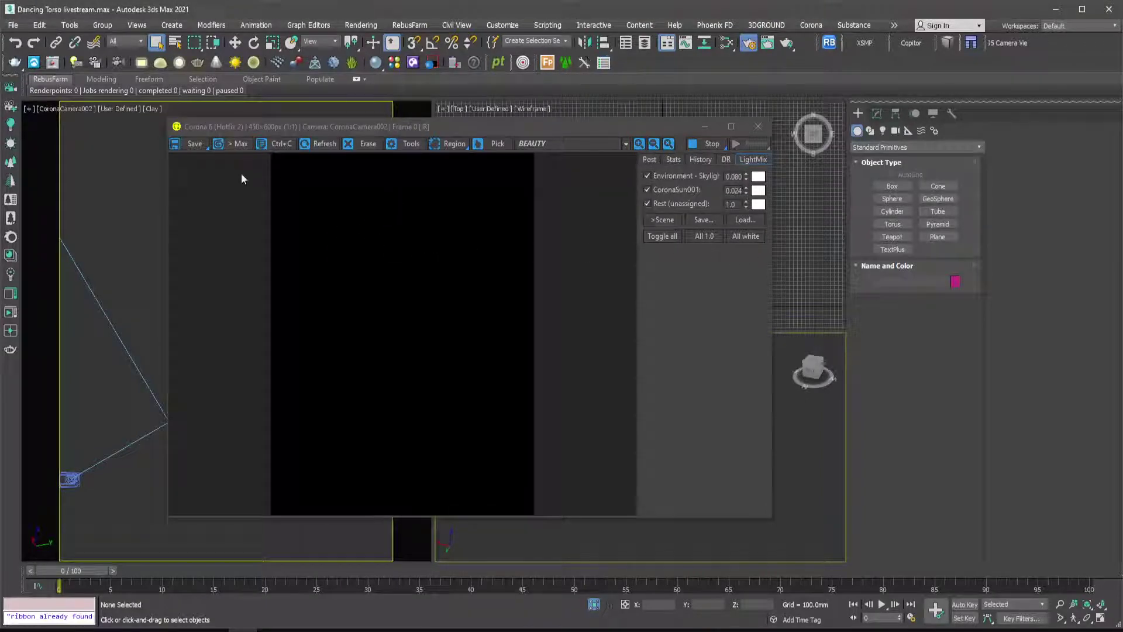
{"action": "left_click_drag", "start_coordinate": [261, 128], "coordinate": [409, 95]}
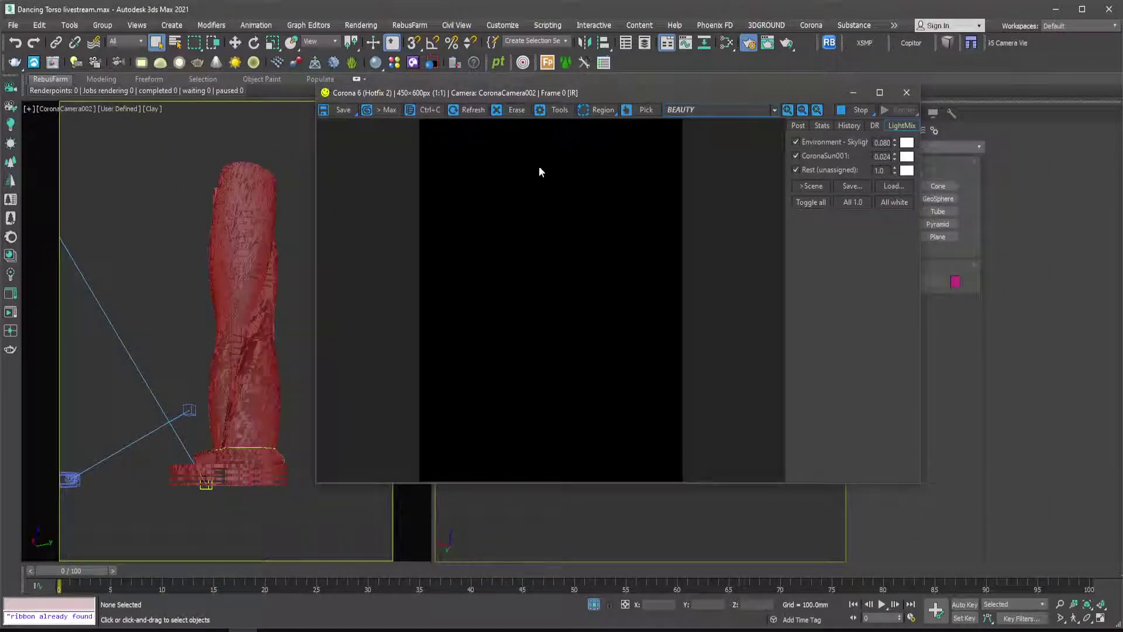
{"action": "left_click_drag", "start_coordinate": [634, 94], "coordinate": [543, 489]}
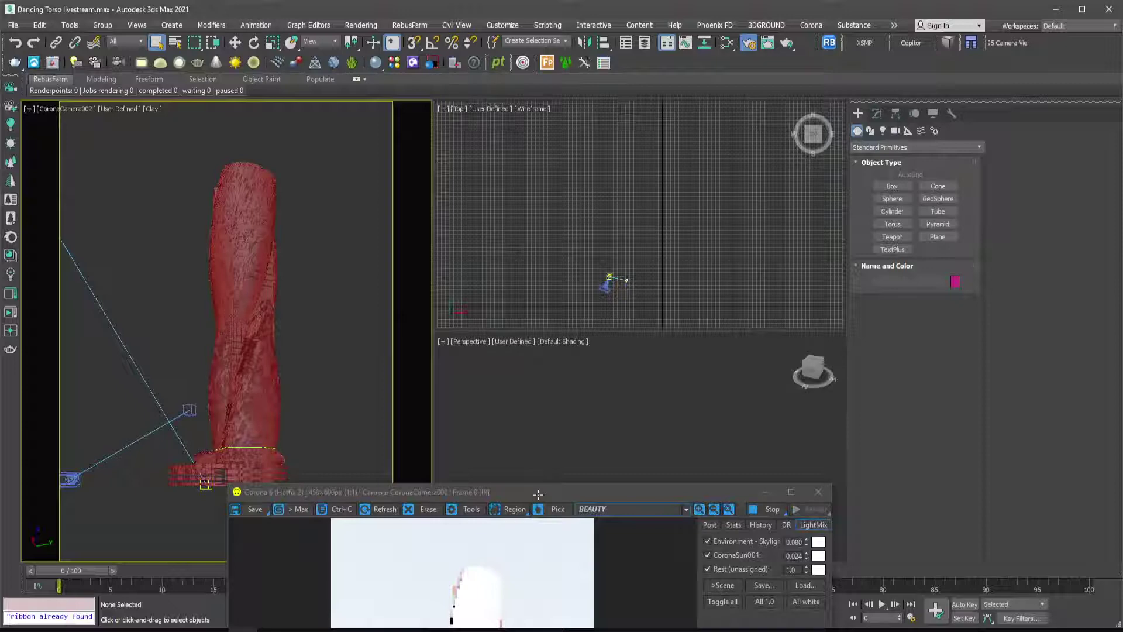
Display the Interactive LightMix pass in the frame buffer and minimise the Corona error message window.
{"action": "left_click", "coordinate": [607, 280]}
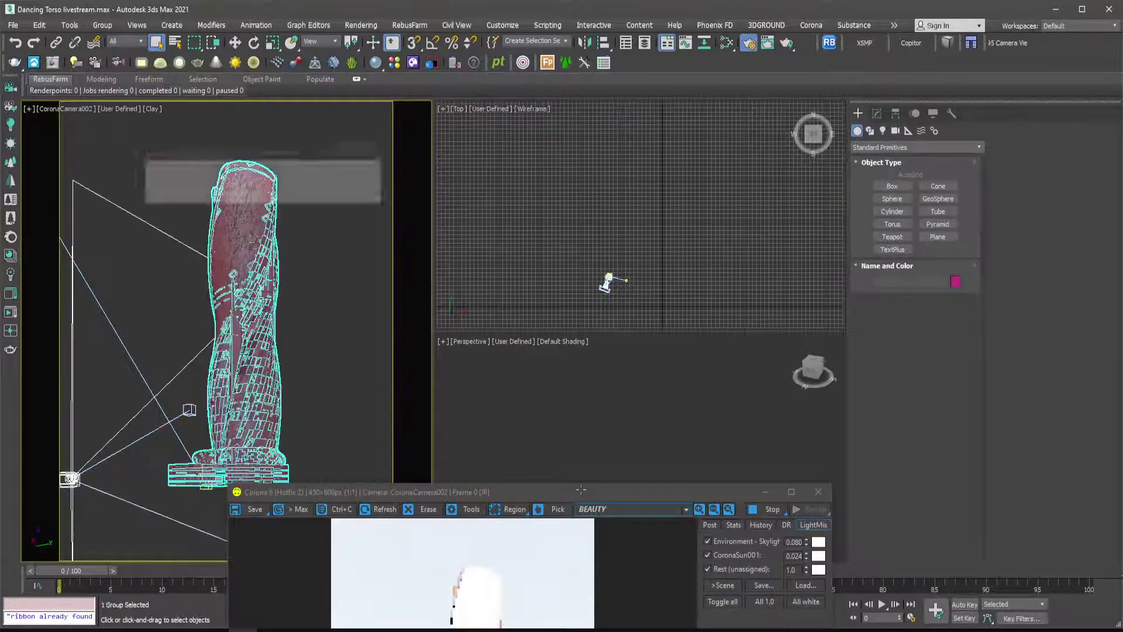
{"action": "left_click_drag", "start_coordinate": [574, 492], "coordinate": [586, 419]}
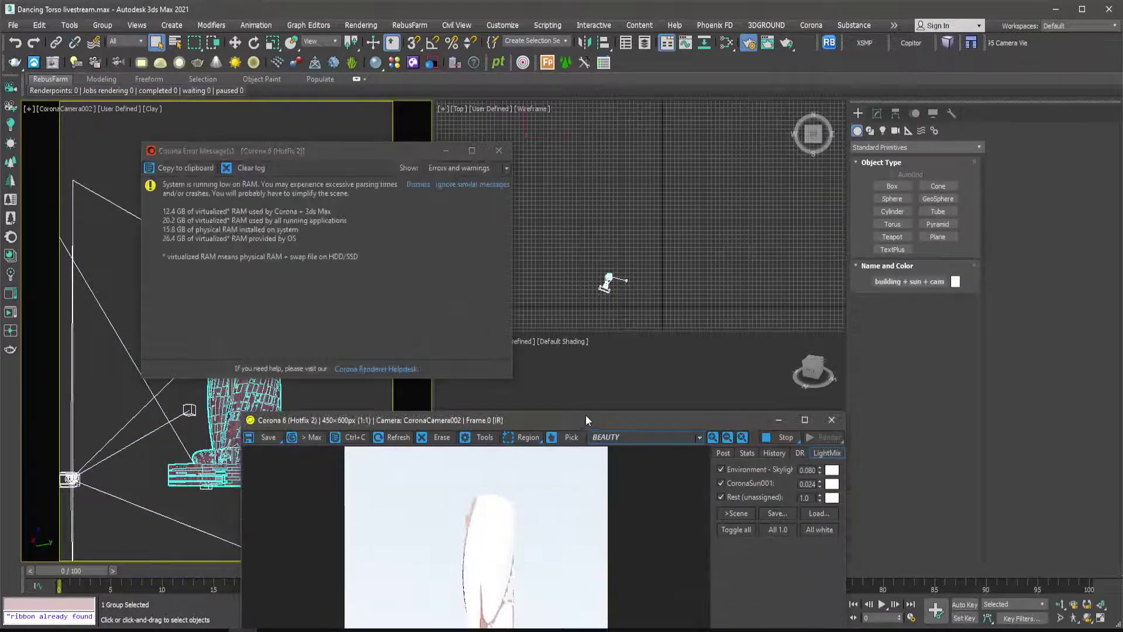
{"action": "left_click", "coordinate": [630, 438]}
{"action": "left_click", "coordinate": [627, 472]}
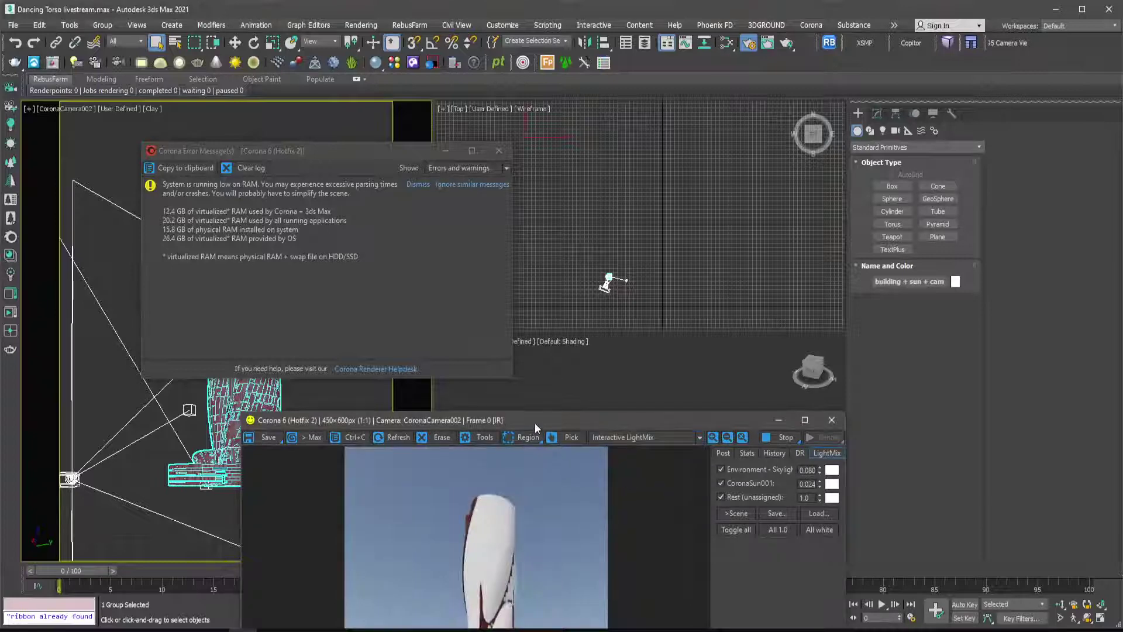
{"action": "left_click_drag", "start_coordinate": [534, 423], "coordinate": [610, 176]}
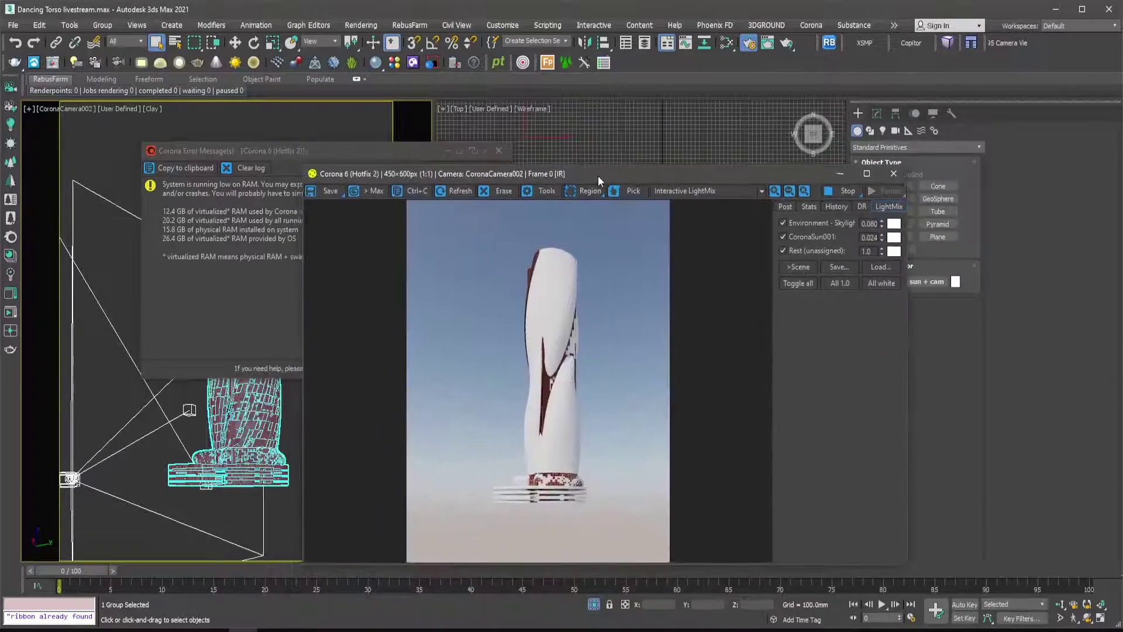
{"action": "left_click", "coordinate": [302, 161]}
{"action": "left_click", "coordinate": [447, 150]}
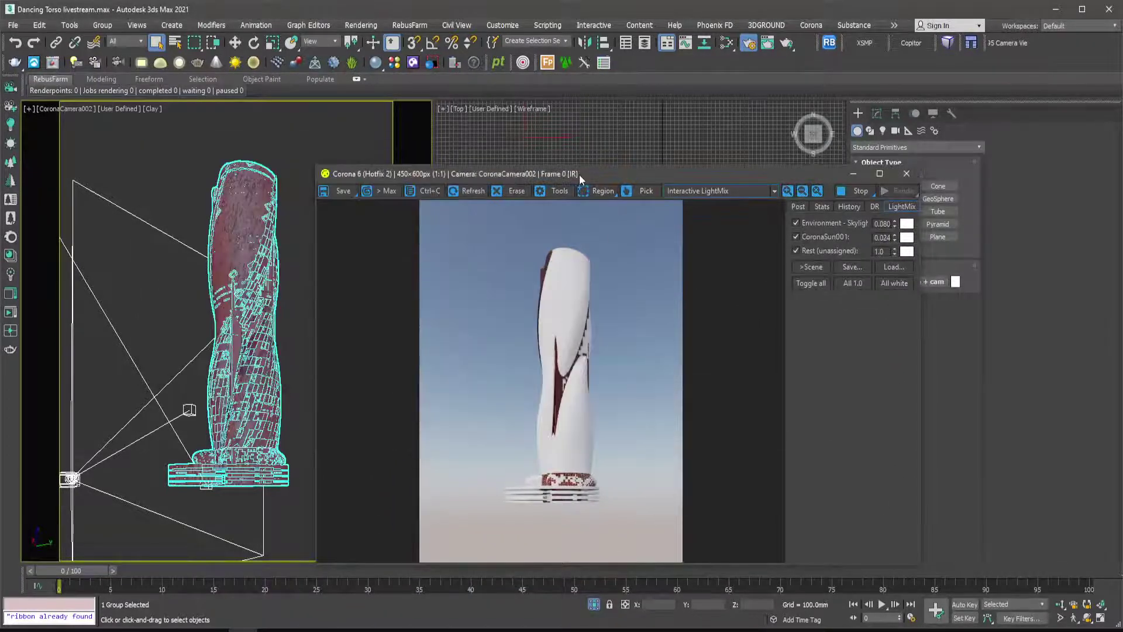
{"action": "mouse_move", "coordinate": [579, 174]}
{"action": "left_mouse_down"}
{"action": "mouse_move", "coordinate": [440, 134]}
{"action": "mouse_move", "coordinate": [301, 145]}
{"action": "mouse_move", "coordinate": [580, 166]}
{"action": "mouse_move", "coordinate": [609, 149]}
{"action": "mouse_move", "coordinate": [587, 167]}
{"action": "left_mouse_up"}
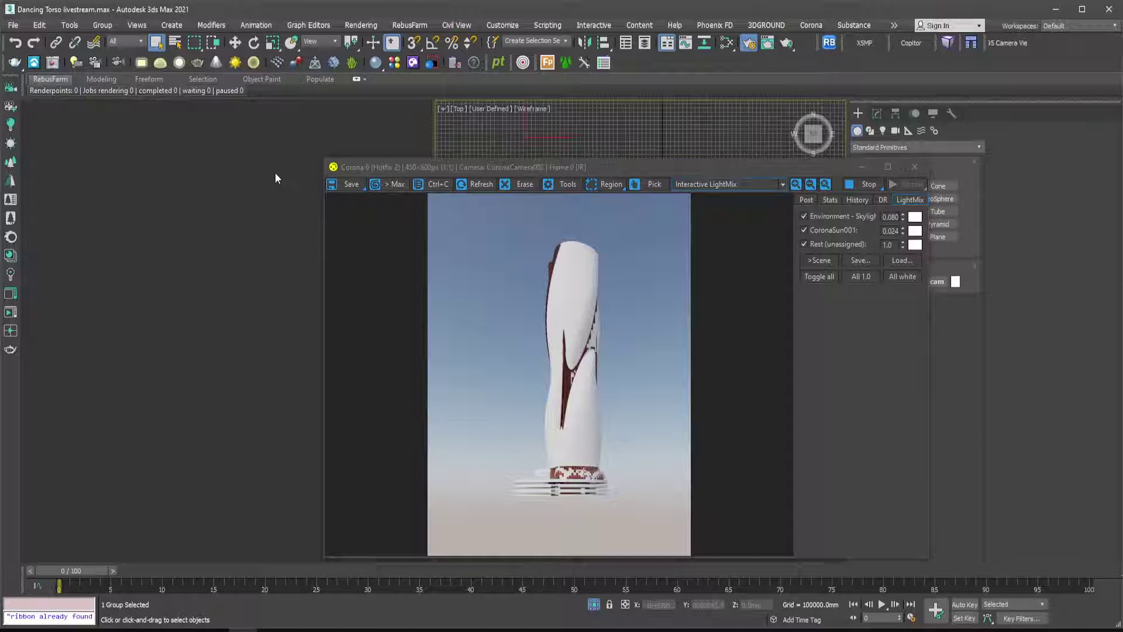
Ungroup the isolated building, sun and camera group twice to free the tower's individual objects, and clear the selection.
{"action": "left_click", "coordinate": [275, 173]}
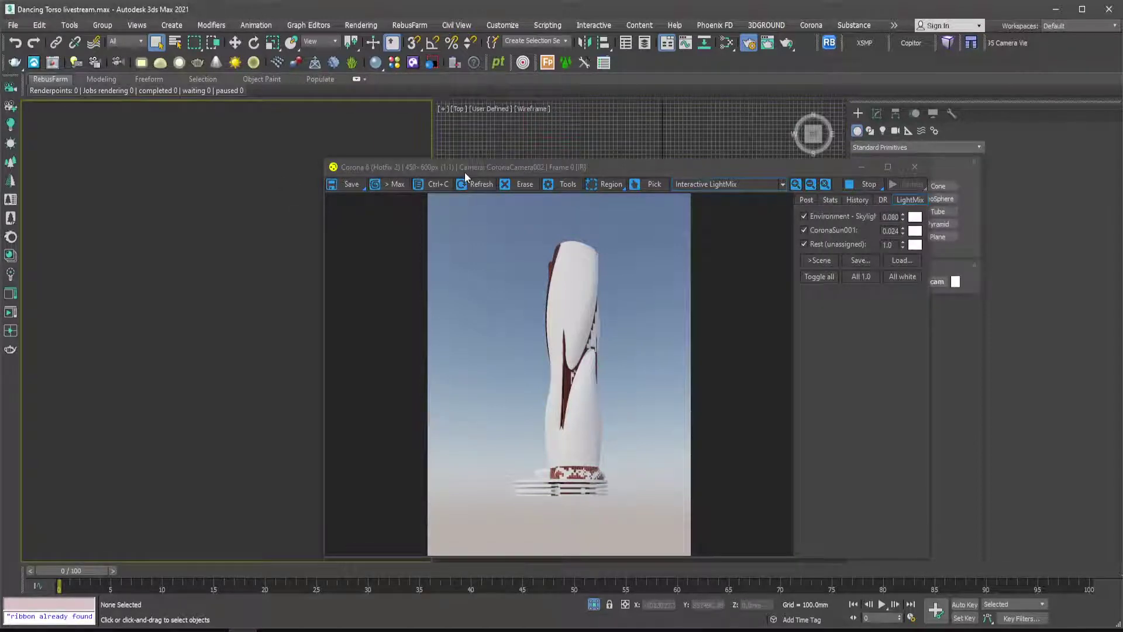
{"action": "key", "text": "ctrl+z"}
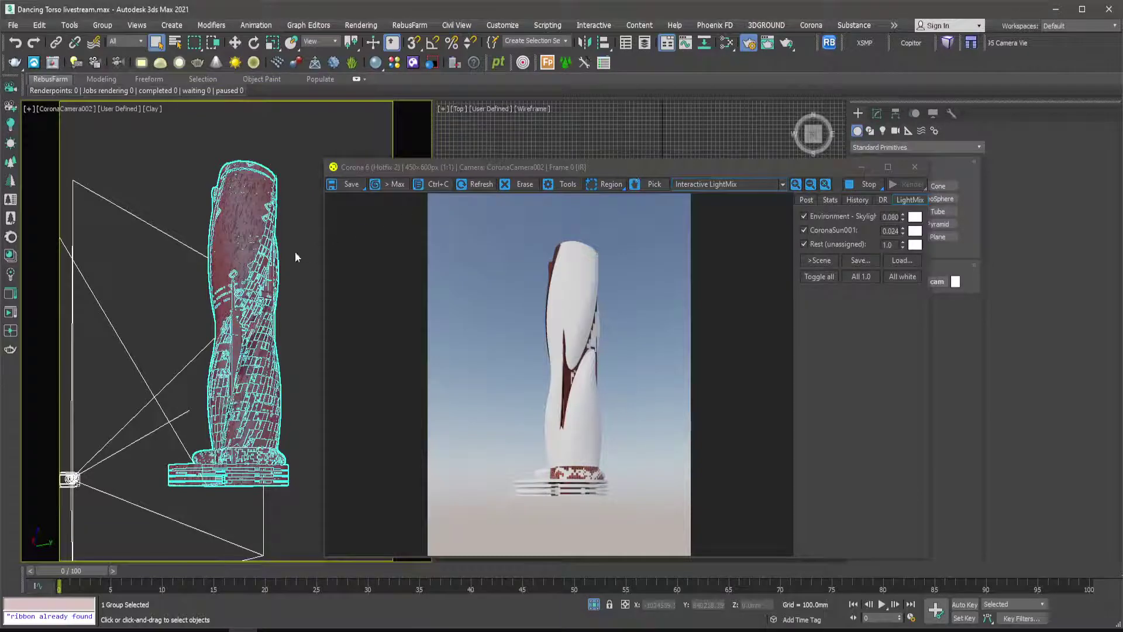
{"action": "key", "text": "ctrl+d"}
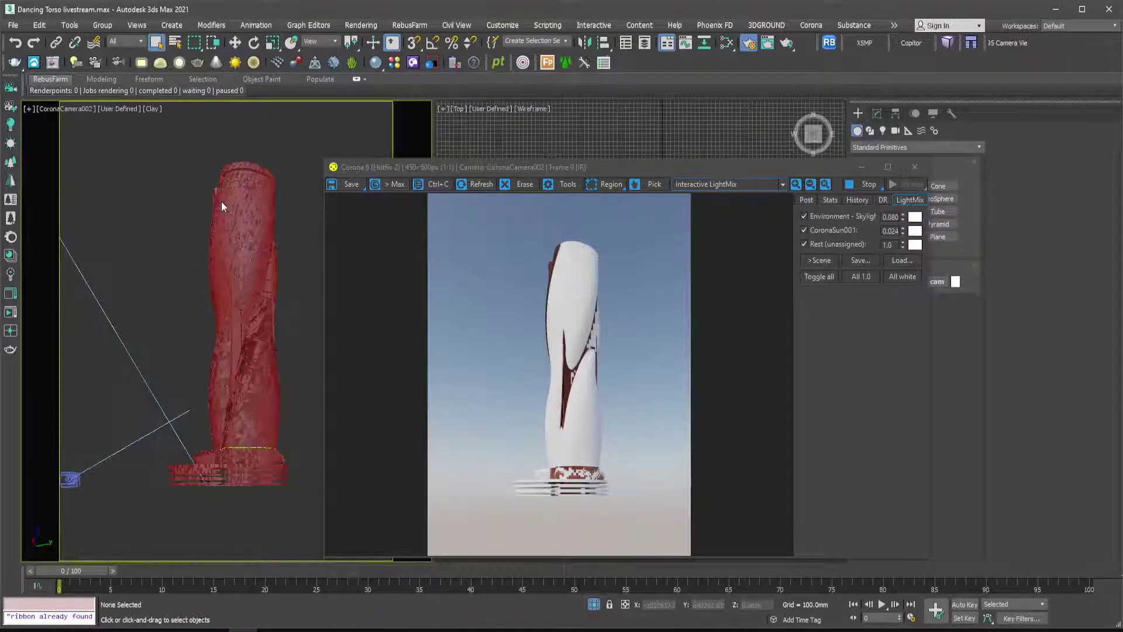
{"action": "right_click", "coordinate": [189, 193]}
{"action": "left_click", "coordinate": [170, 181]}
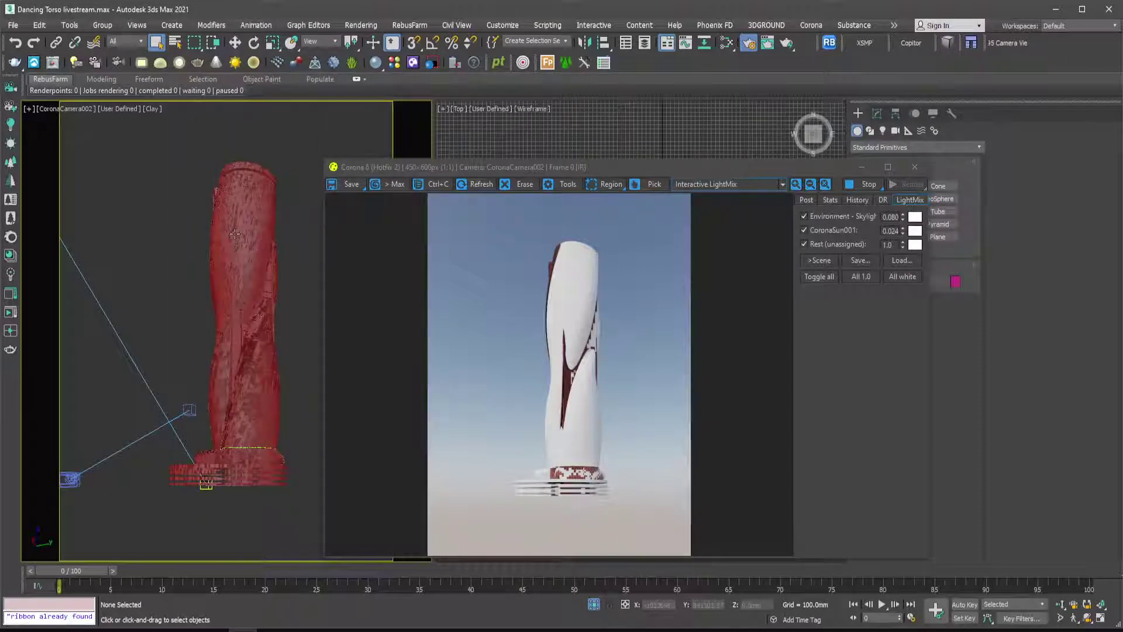
{"action": "left_click", "coordinate": [243, 257]}
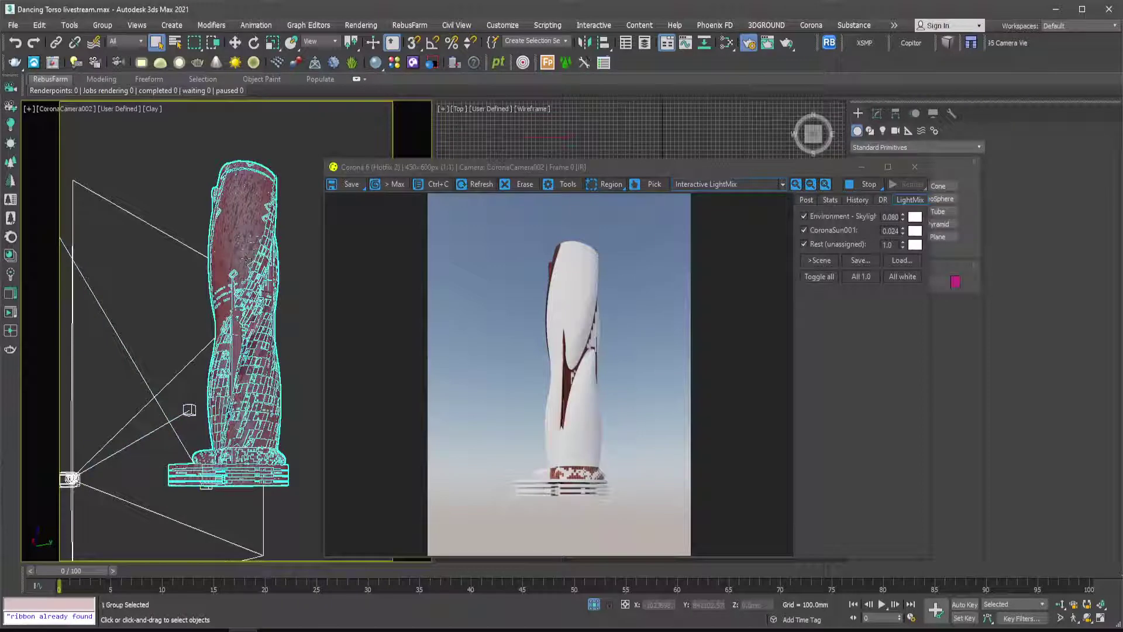
{"action": "right_click", "coordinate": [246, 257]}
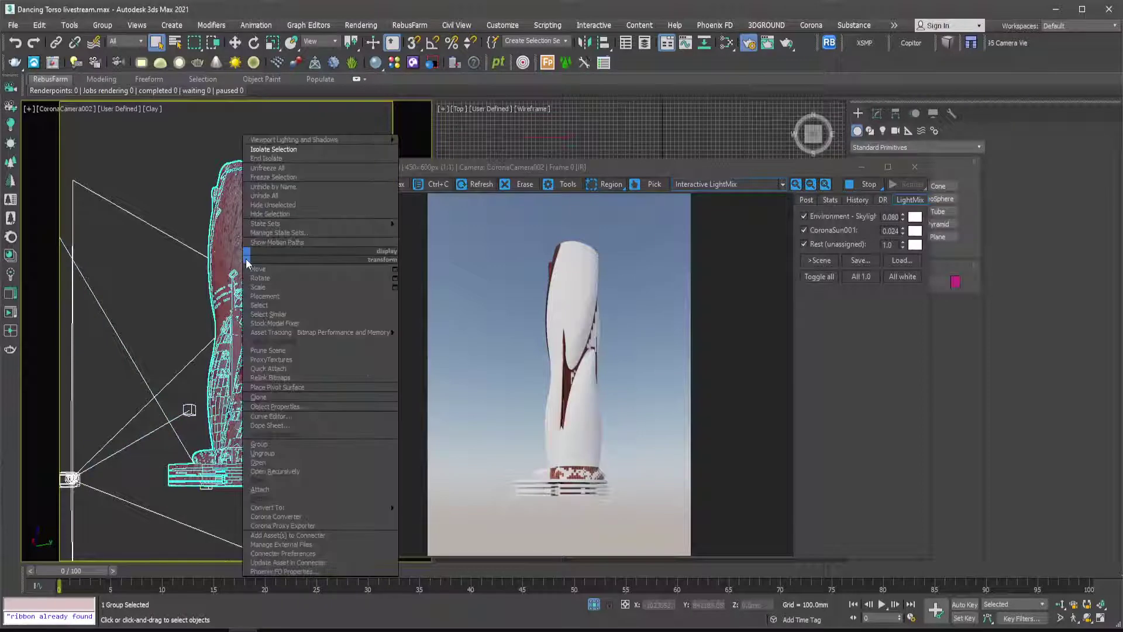
{"action": "left_click", "coordinate": [272, 451]}
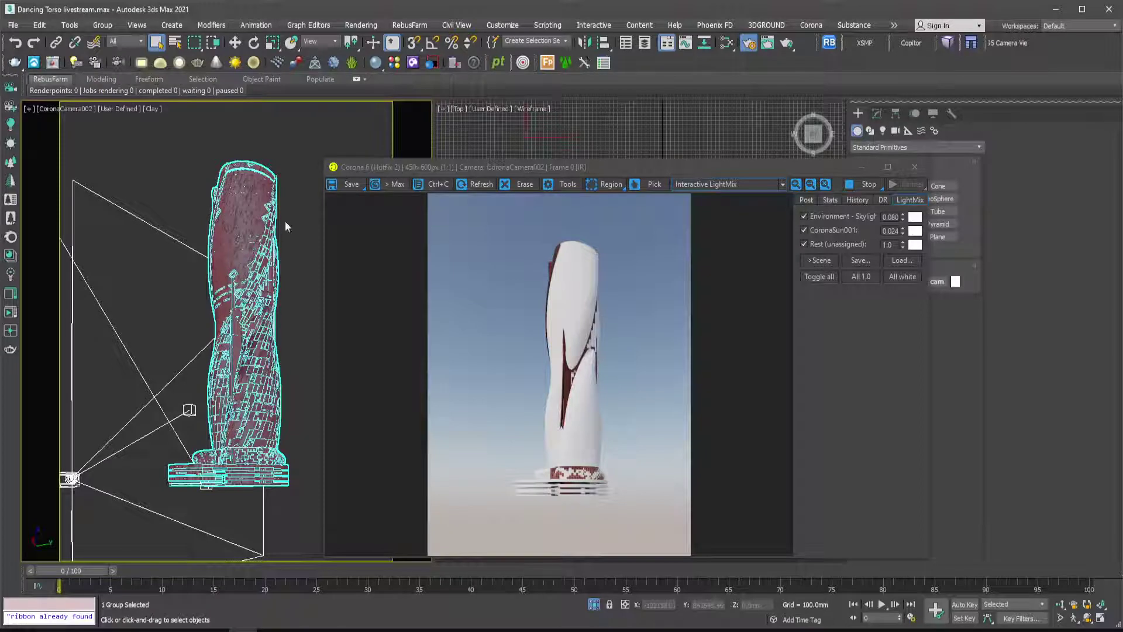
{"action": "right_click", "coordinate": [258, 198]}
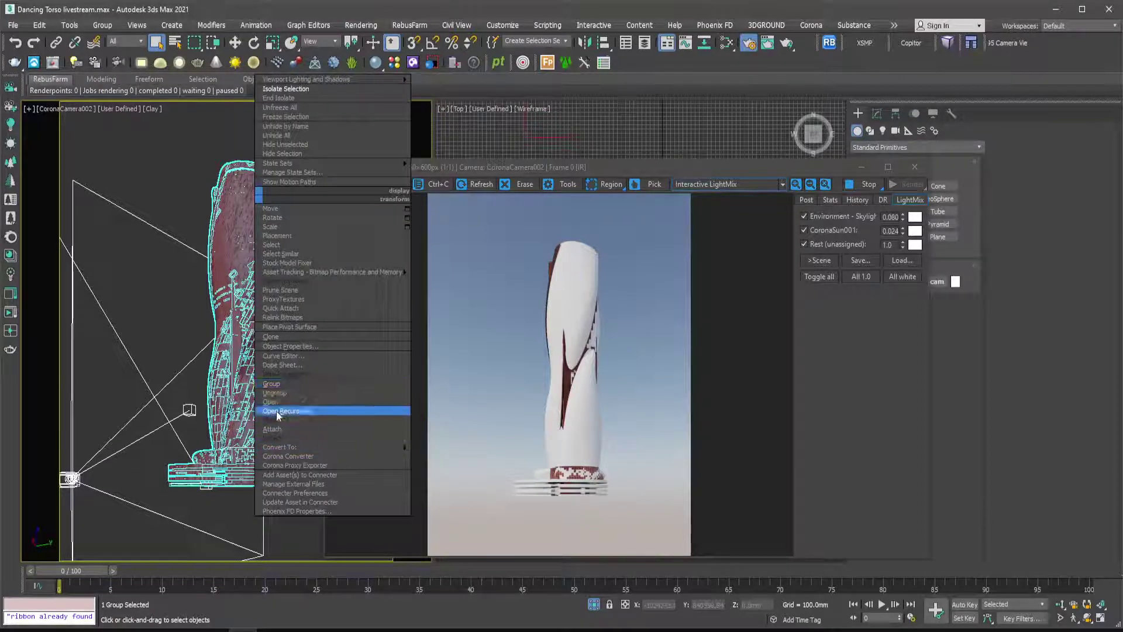
{"action": "left_click", "coordinate": [274, 395]}
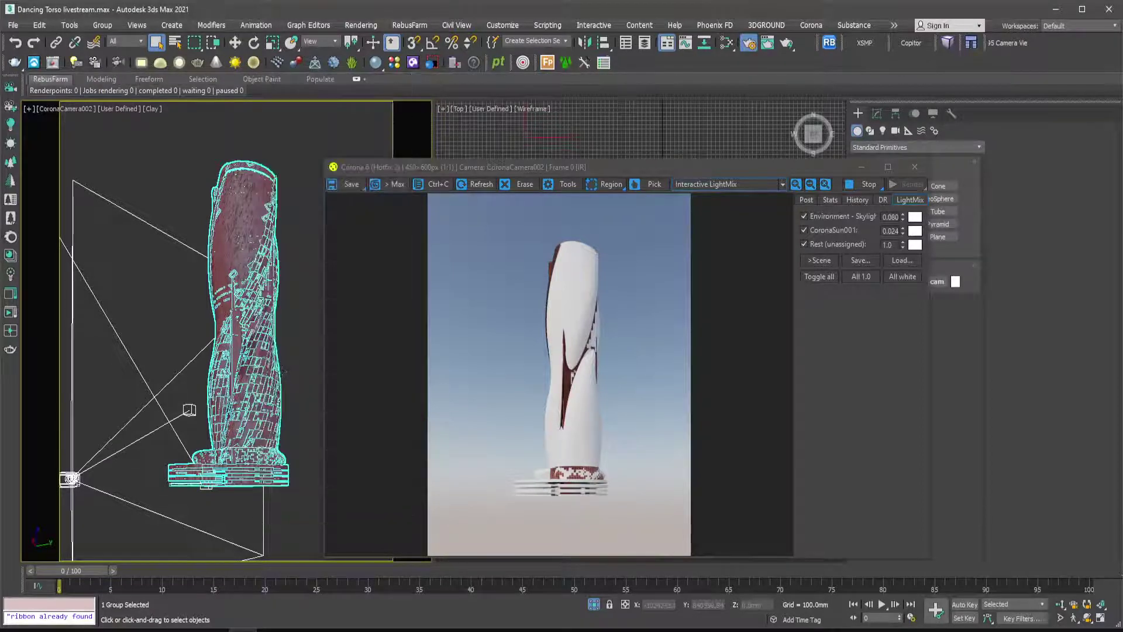
{"action": "left_click", "coordinate": [293, 266]}
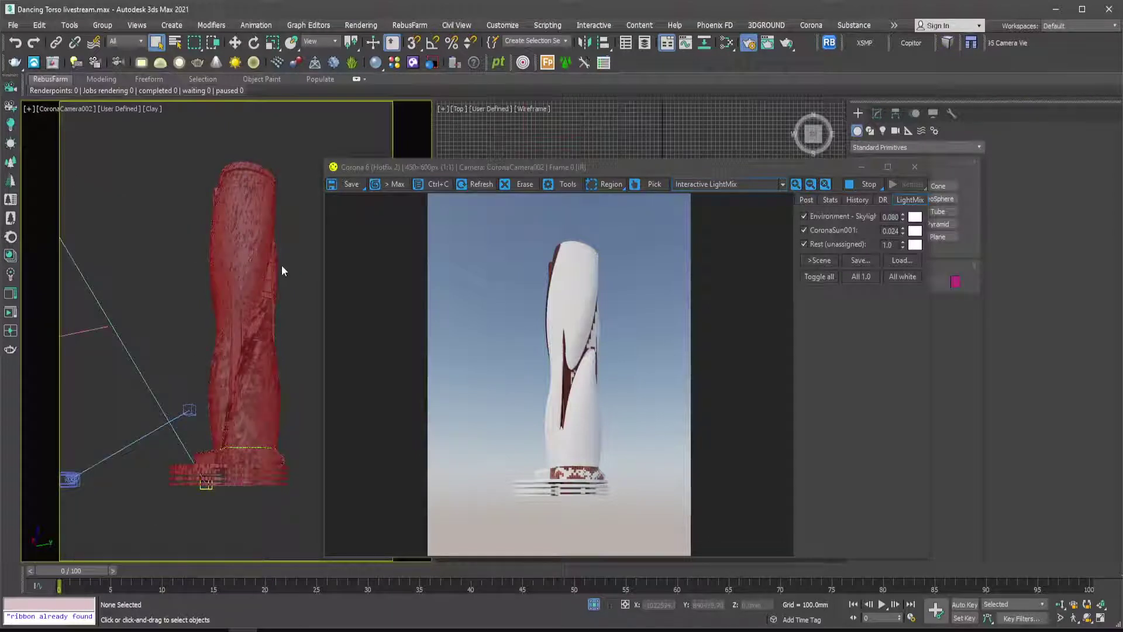
Switch the camera viewport to Perspective and frame the tower's twisting copper strips and base from the opposite side in the interactive render.
{"action": "key", "text": "p"}
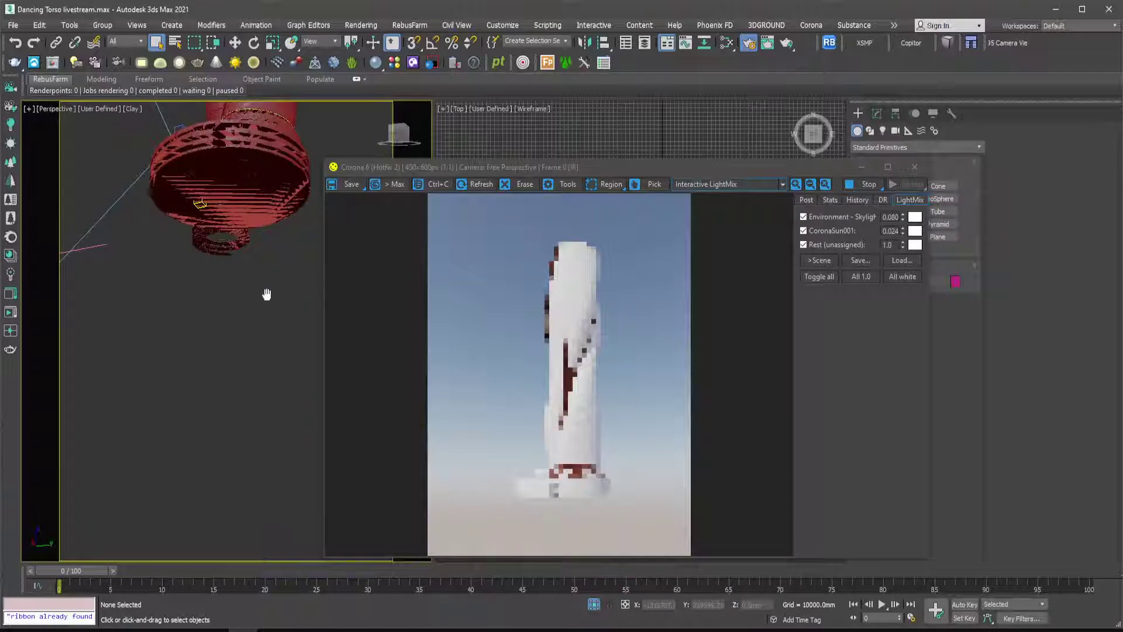
{"action": "middle_click_drag", "start_coordinate": [267, 294], "coordinate": [208, 442], "text": "alt"}
{"action": "middle_click_drag", "start_coordinate": [212, 253], "coordinate": [134, 372]}
{"action": "scroll", "coordinate": [217, 346], "scroll_direction": "down", "scroll_amount": 3}
{"action": "middle_click_drag", "start_coordinate": [226, 387], "coordinate": [175, 340]}
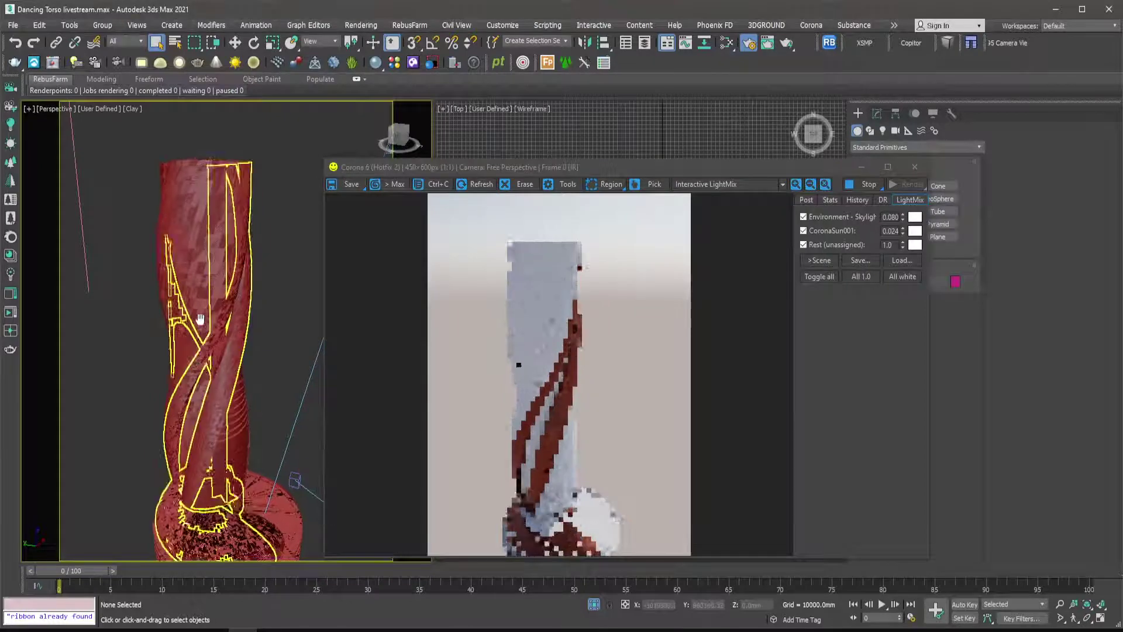
{"action": "middle_click_drag", "start_coordinate": [201, 379], "coordinate": [183, 337]}
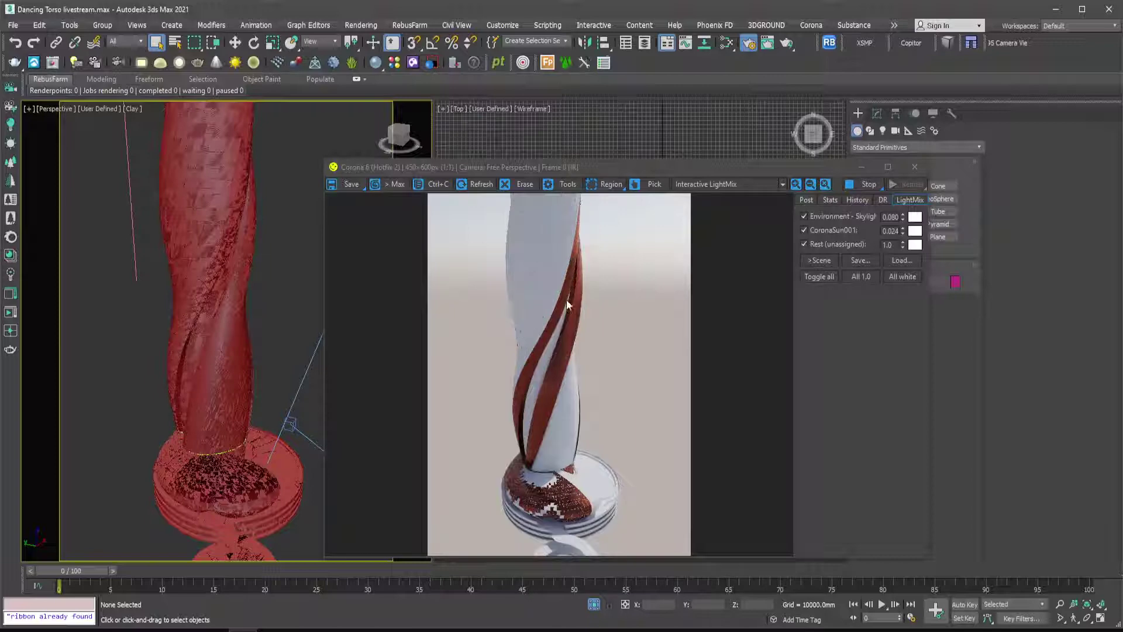
Open the Slate Material Editor alongside the frame buffer and display the parameters of the CoronaColor map feeding Aluminium Red Anodized's Falloff.
{"action": "left_click", "coordinate": [726, 43]}
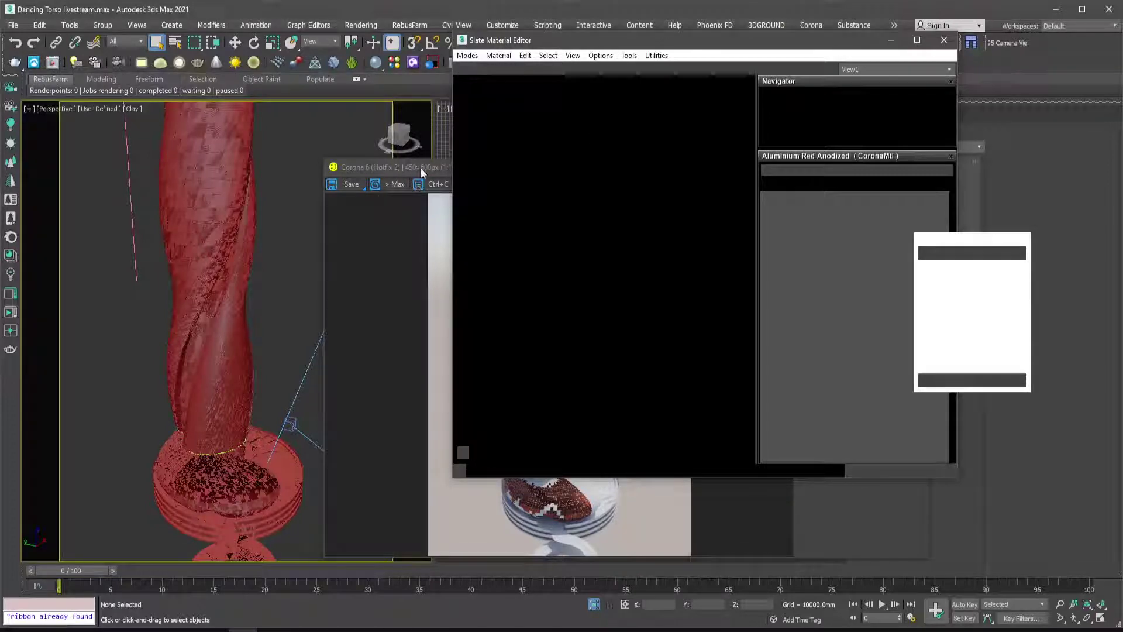
{"action": "left_click_drag", "start_coordinate": [436, 170], "coordinate": [184, 122]}
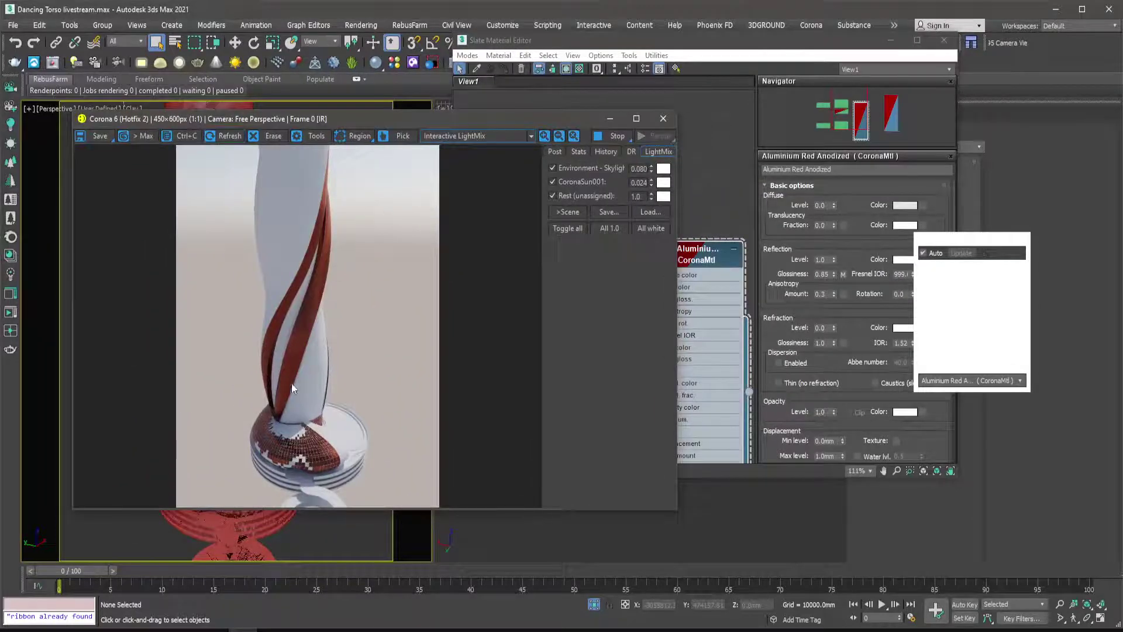
{"action": "left_click", "coordinate": [686, 45]}
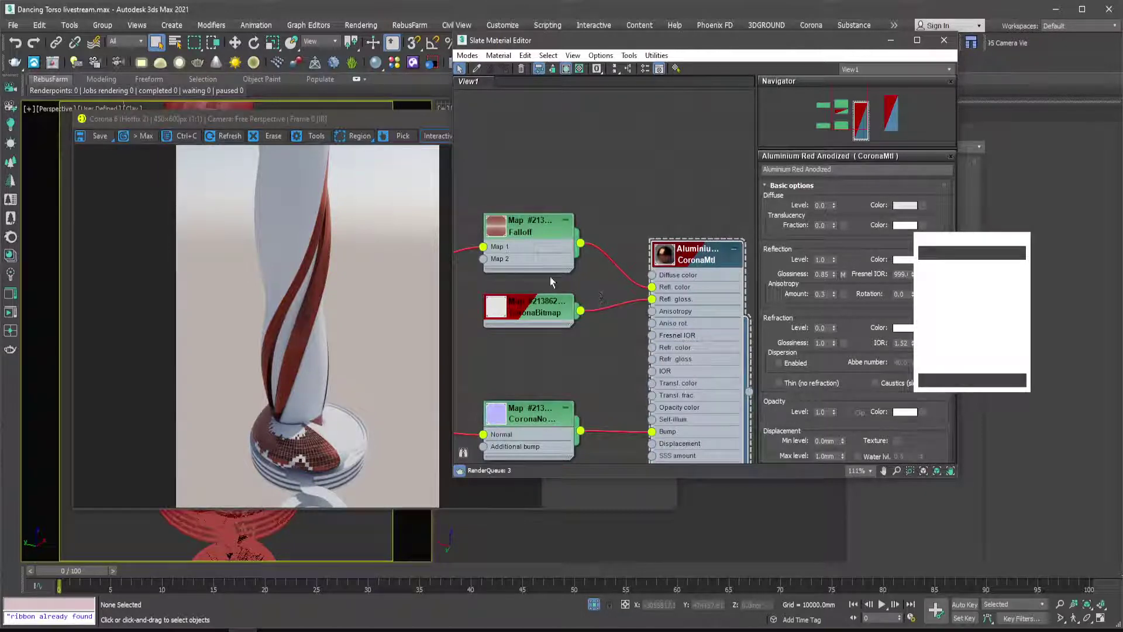
{"action": "scroll", "coordinate": [550, 282], "scroll_direction": "down", "scroll_amount": 5}
{"action": "scroll", "coordinate": [525, 272], "scroll_direction": "up", "scroll_amount": 1}
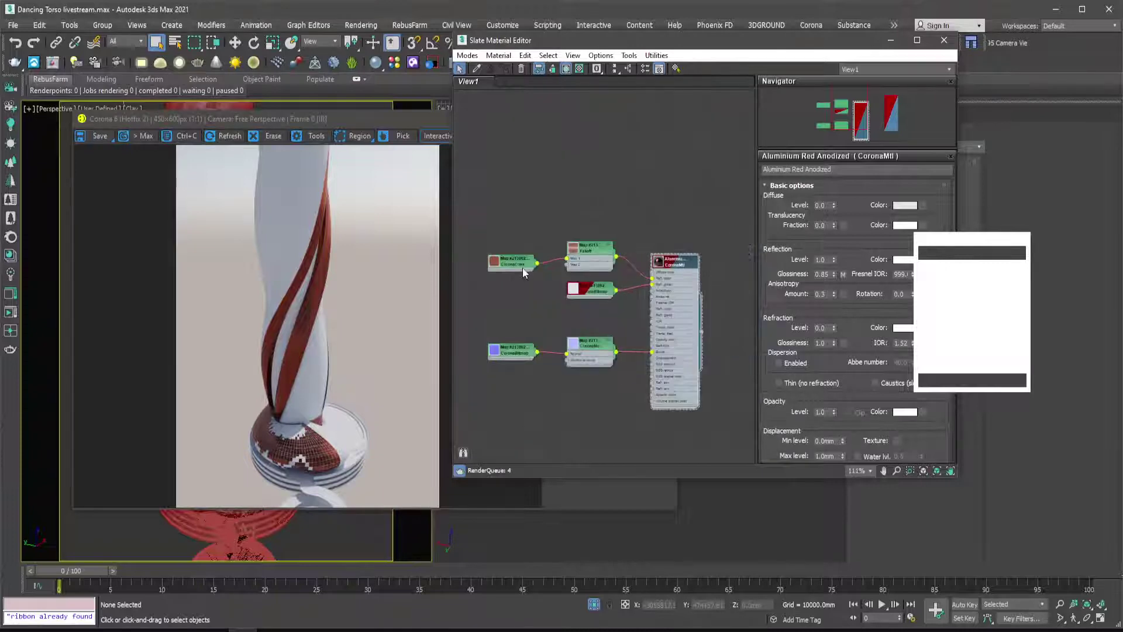
{"action": "double_click", "coordinate": [522, 267]}
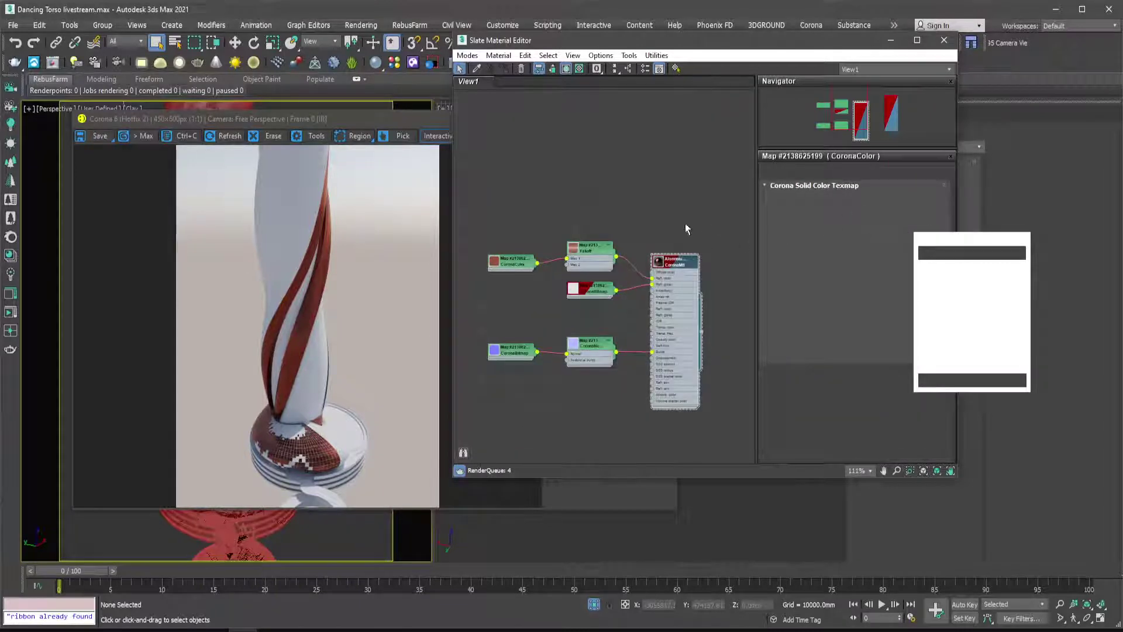
{"action": "left_click", "coordinate": [1028, 240]}
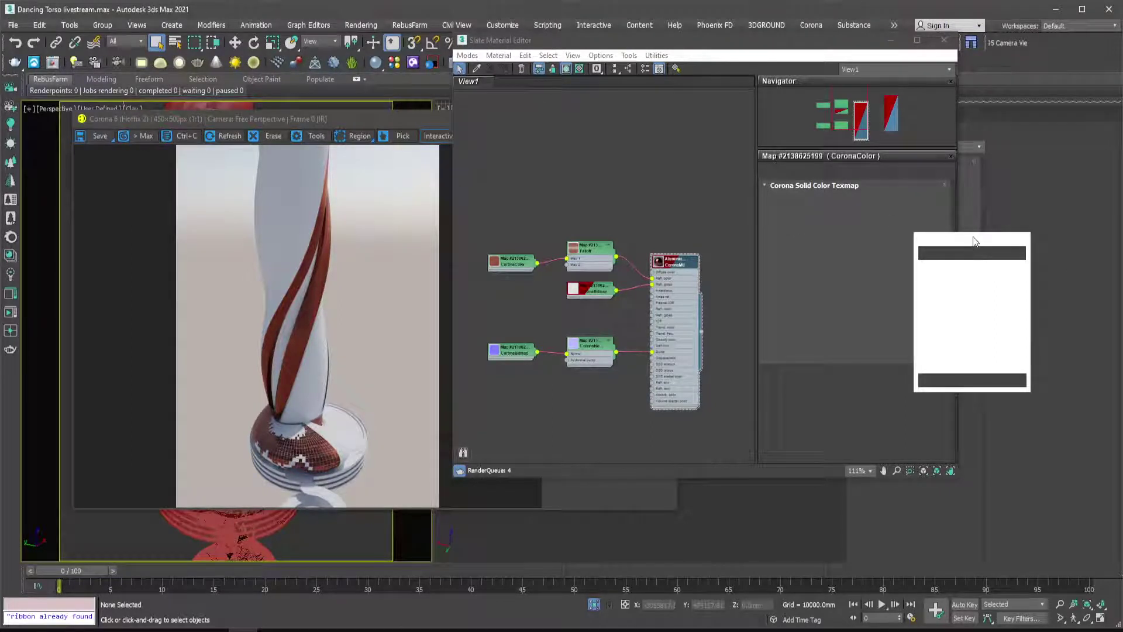
{"action": "left_click", "coordinate": [1025, 242]}
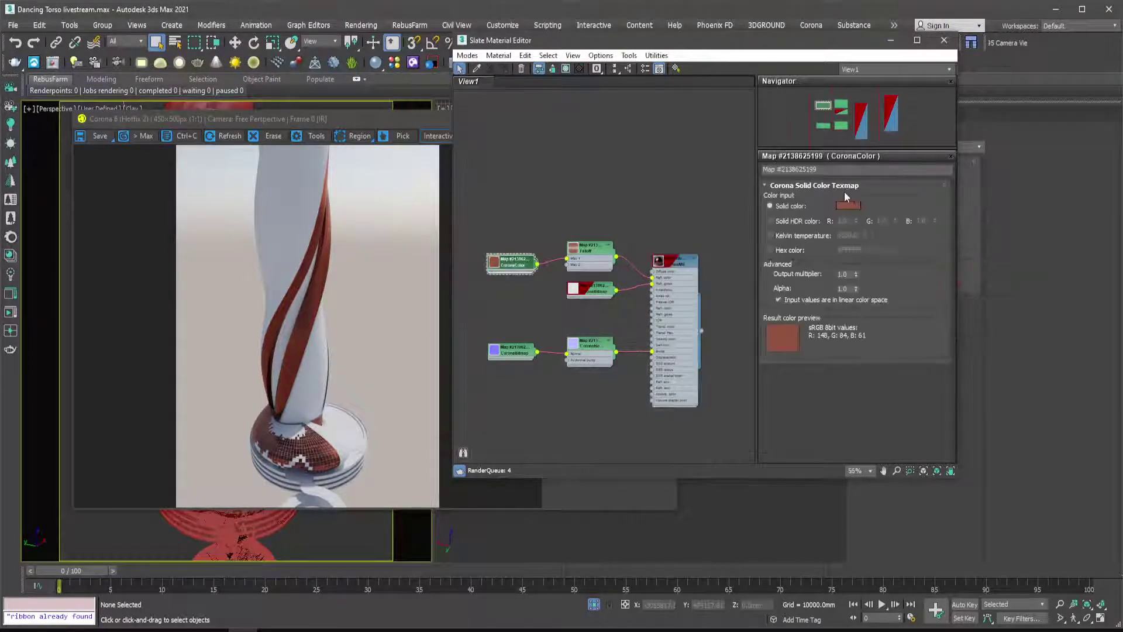
Set the CoronaColor map's solid color to saturation 201 and value 93 for a lighter, less saturated copper.
{"action": "left_click", "coordinate": [850, 206]}
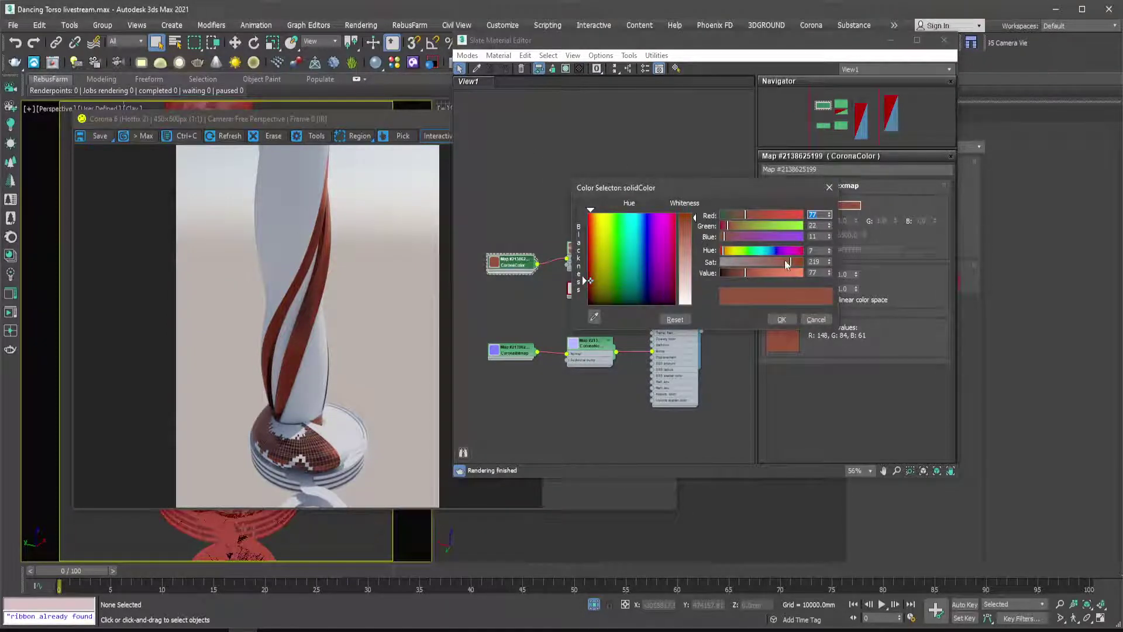
{"action": "left_click", "coordinate": [784, 261]}
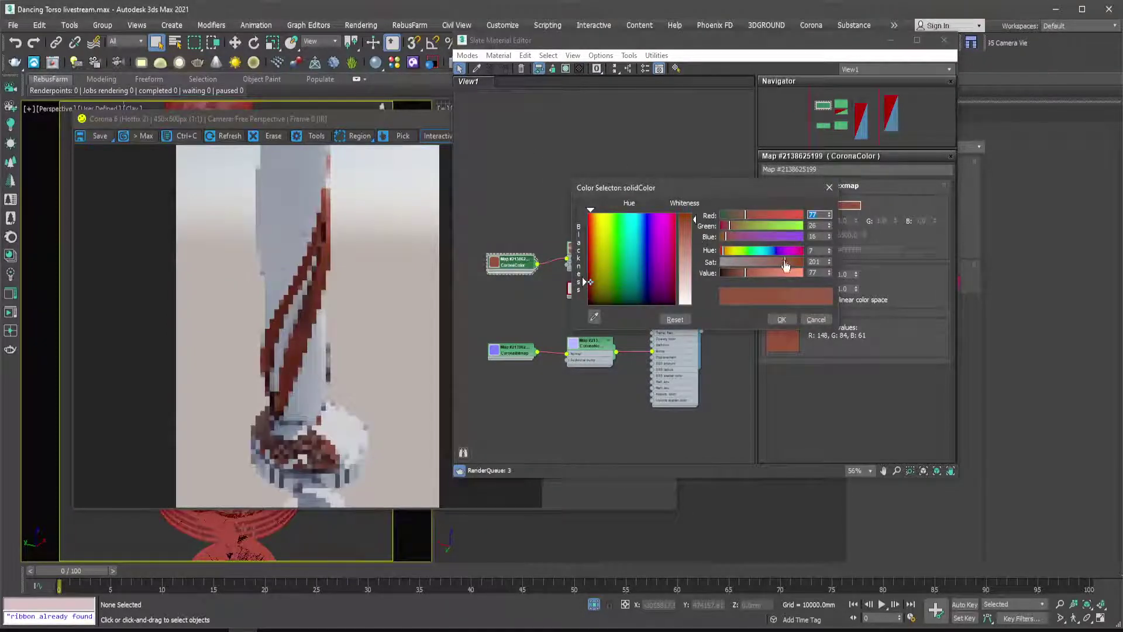
{"action": "left_click", "coordinate": [749, 271]}
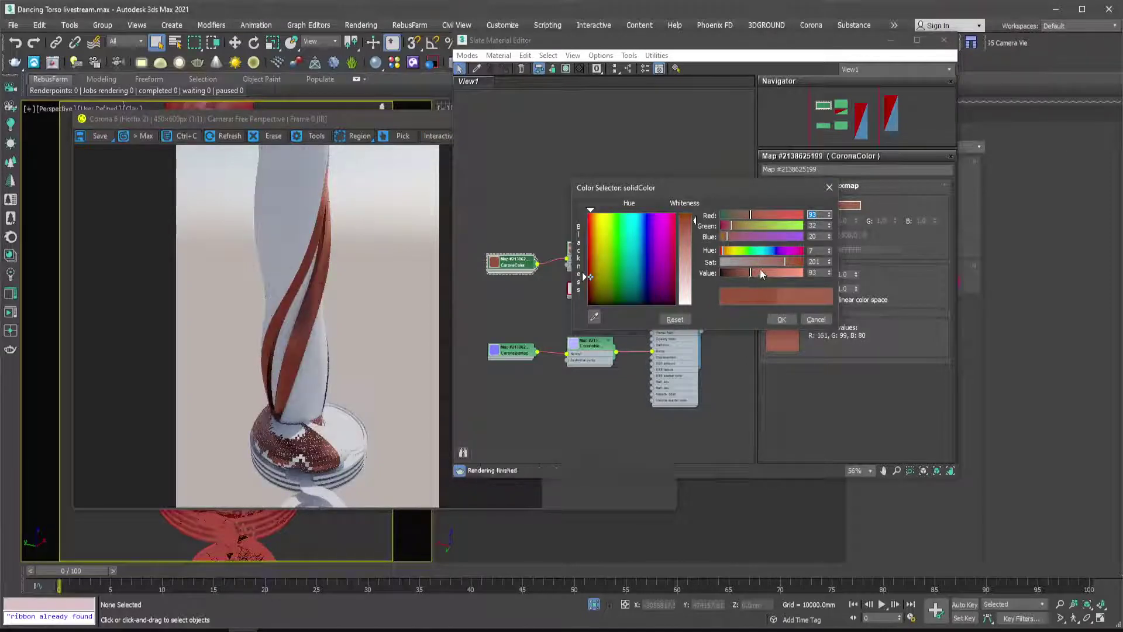
{"action": "left_click", "coordinate": [782, 318]}
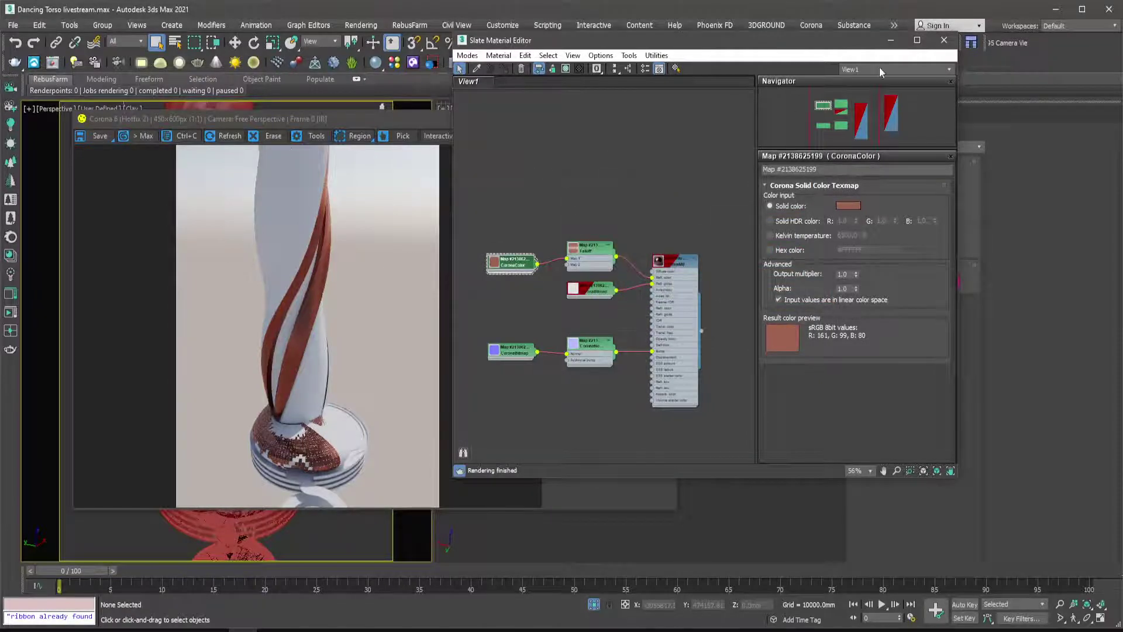
Clear the material editor and frame buffer from the Perspective view and orbit around the tower to inspect its panels from the other side.
{"action": "left_click", "coordinate": [891, 41]}
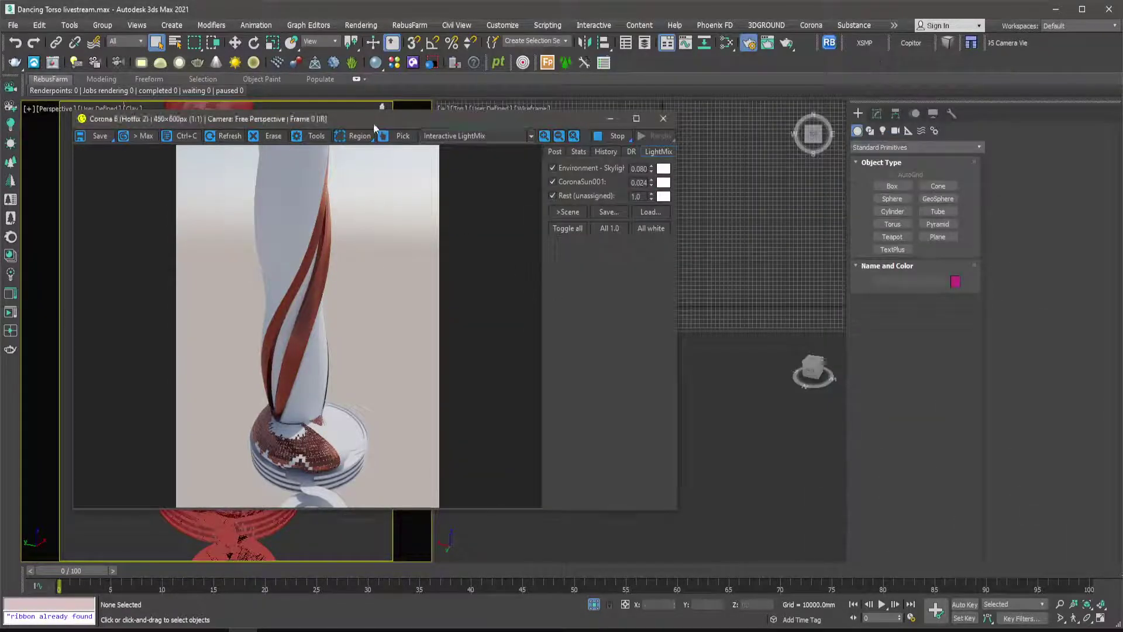
{"action": "left_click_drag", "start_coordinate": [373, 123], "coordinate": [698, 107]}
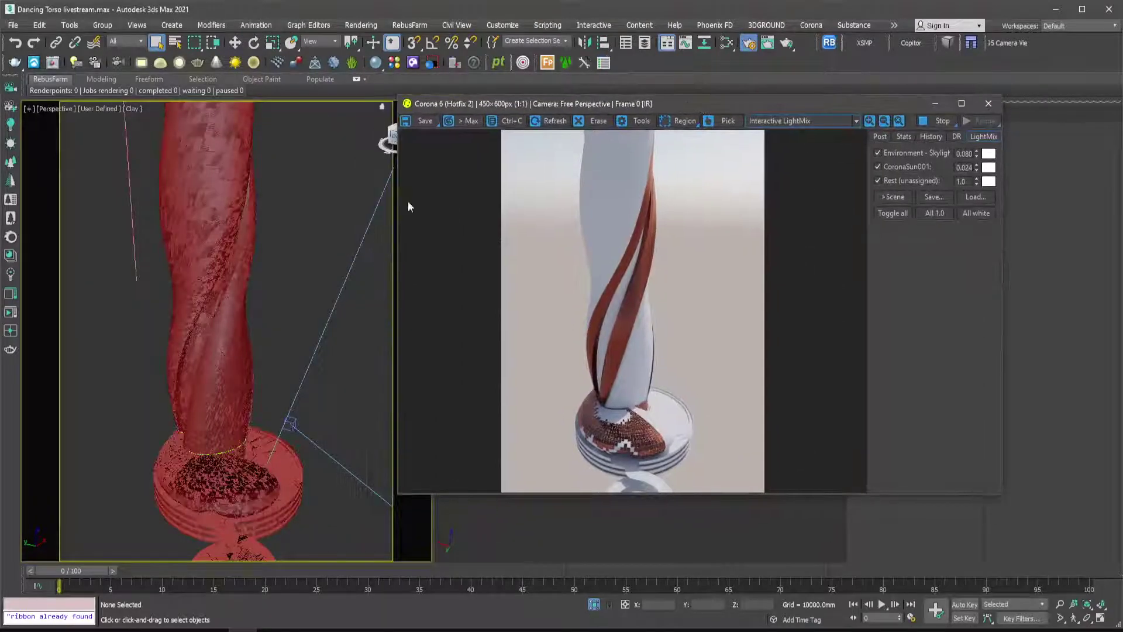
{"action": "left_click", "coordinate": [199, 187]}
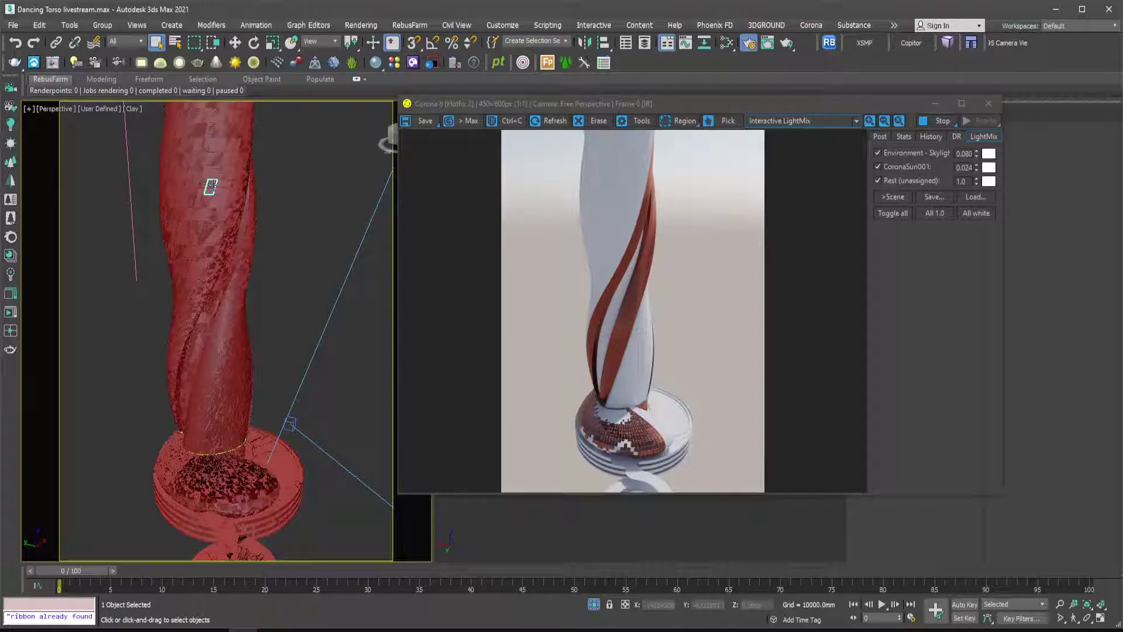
{"action": "left_click", "coordinate": [257, 353]}
{"action": "middle_click_drag", "start_coordinate": [194, 398], "coordinate": [184, 371], "text": "alt"}
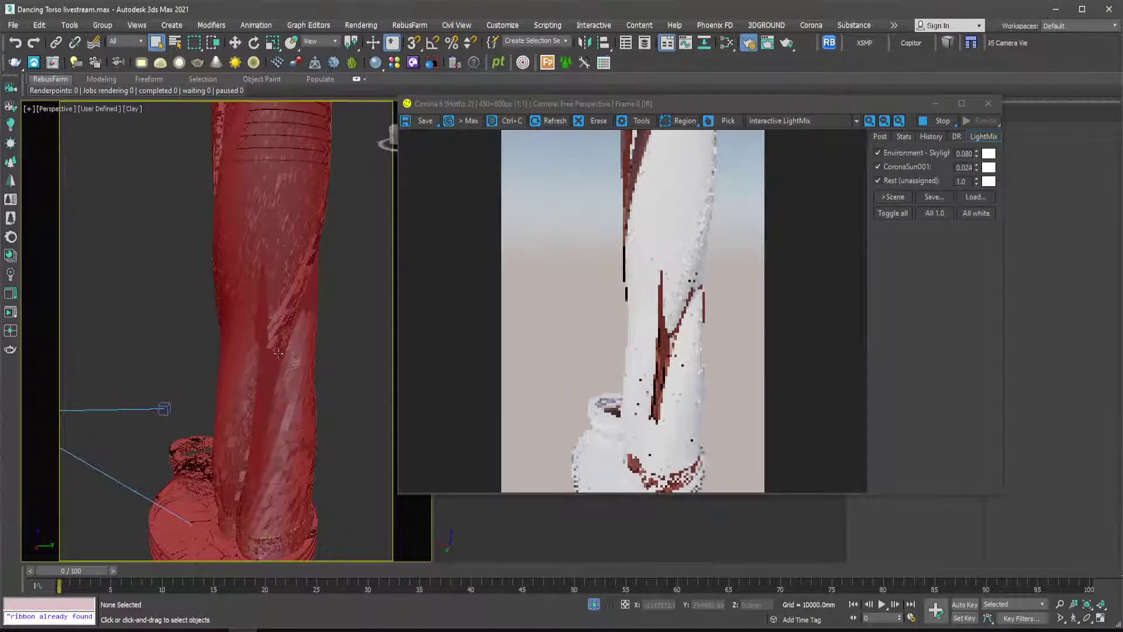
{"action": "middle_click_drag", "start_coordinate": [283, 356], "coordinate": [210, 391], "text": "alt"}
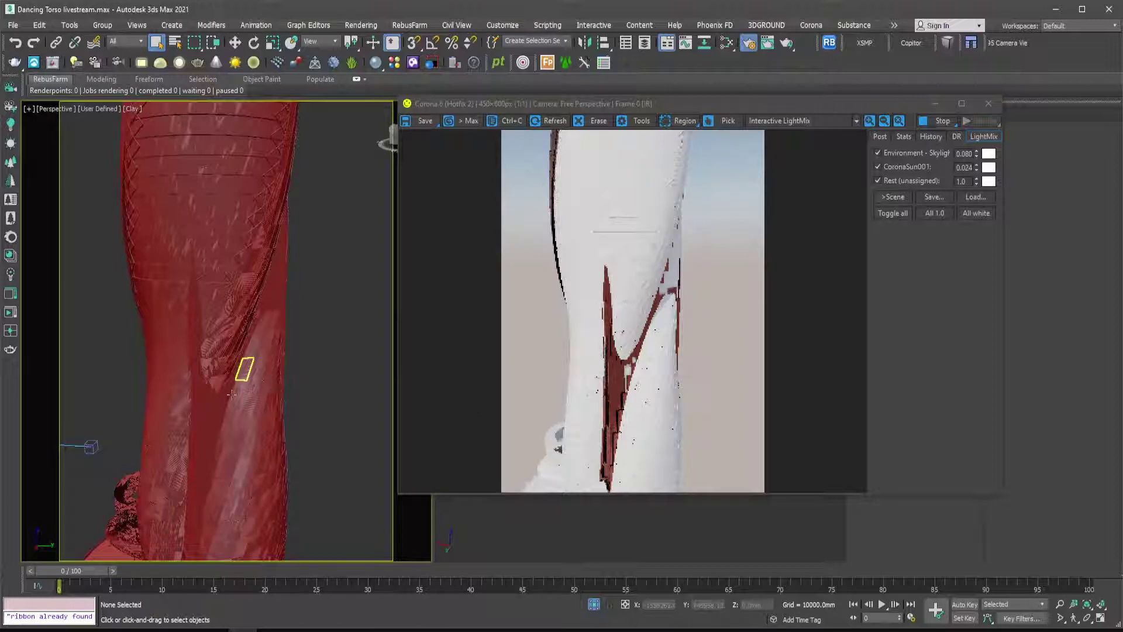
Examine the gaps between the tower's twisted facade volumes in the perspective viewport and the interactive render.
{"action": "scroll", "coordinate": [231, 394], "scroll_direction": "up", "scroll_amount": 5}
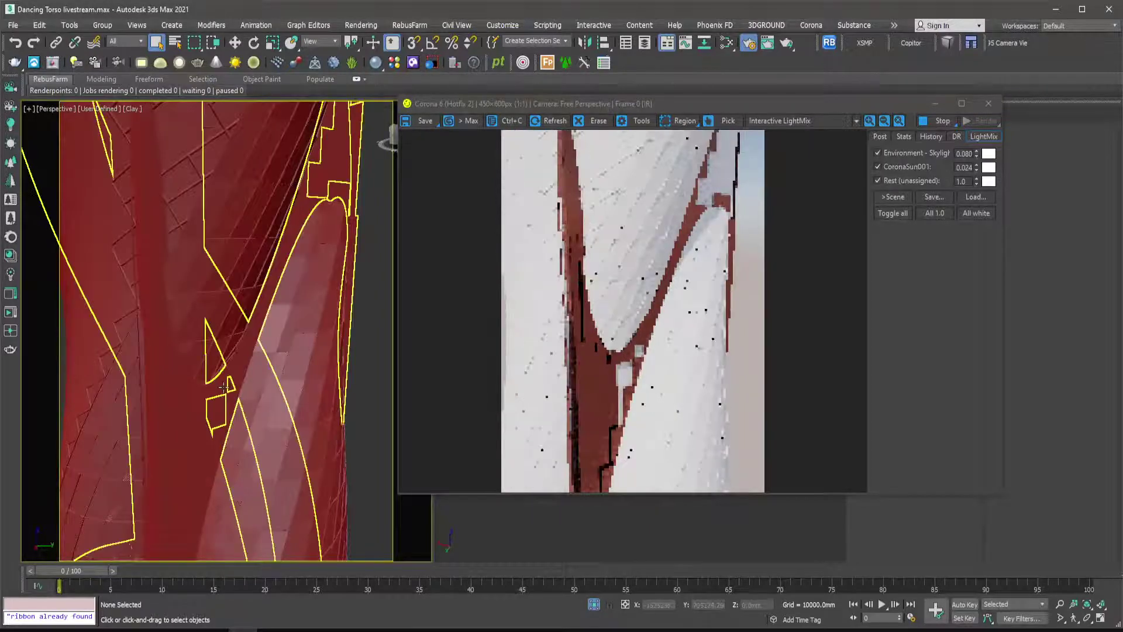
{"action": "left_click", "coordinate": [220, 398]}
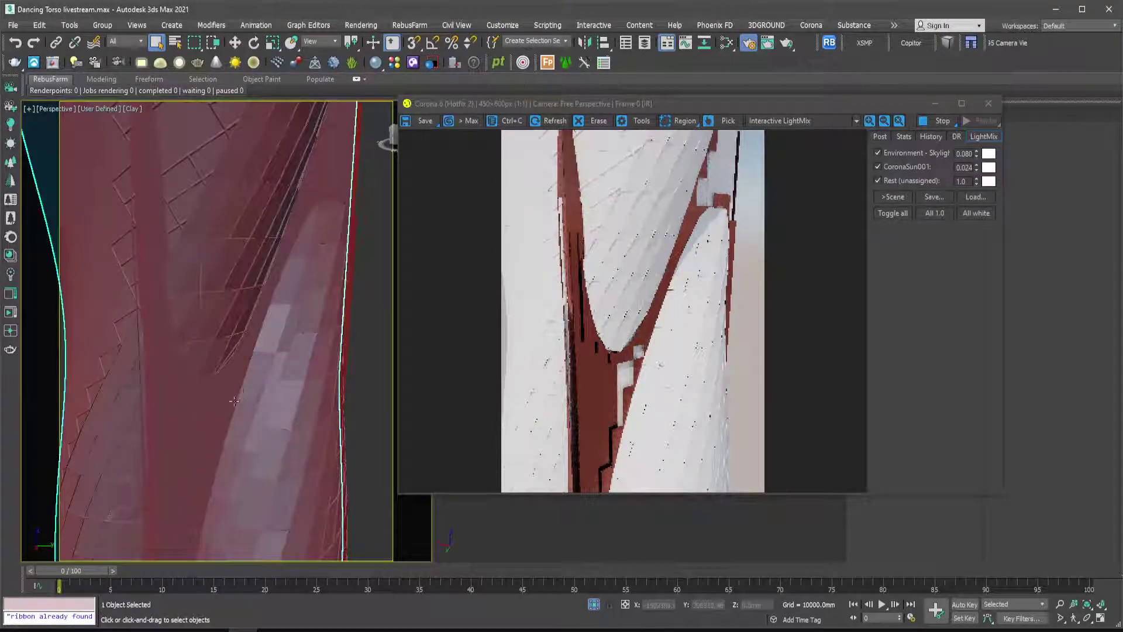
{"action": "left_click", "coordinate": [349, 338]}
{"action": "scroll", "coordinate": [216, 412], "scroll_direction": "up", "scroll_amount": 4}
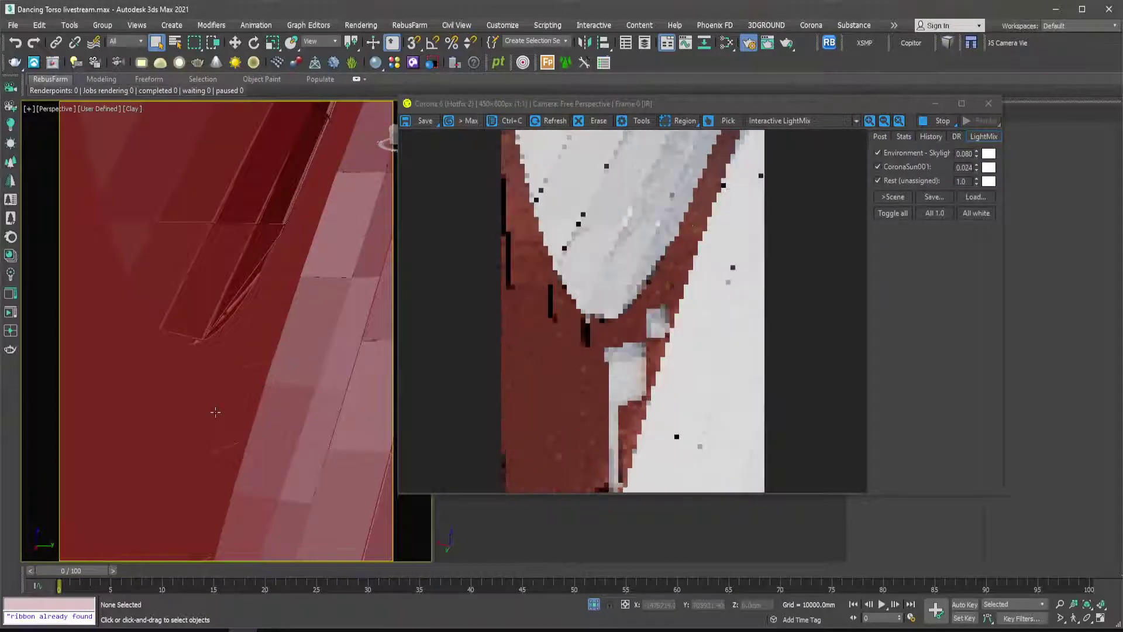
{"action": "left_click", "coordinate": [215, 412]}
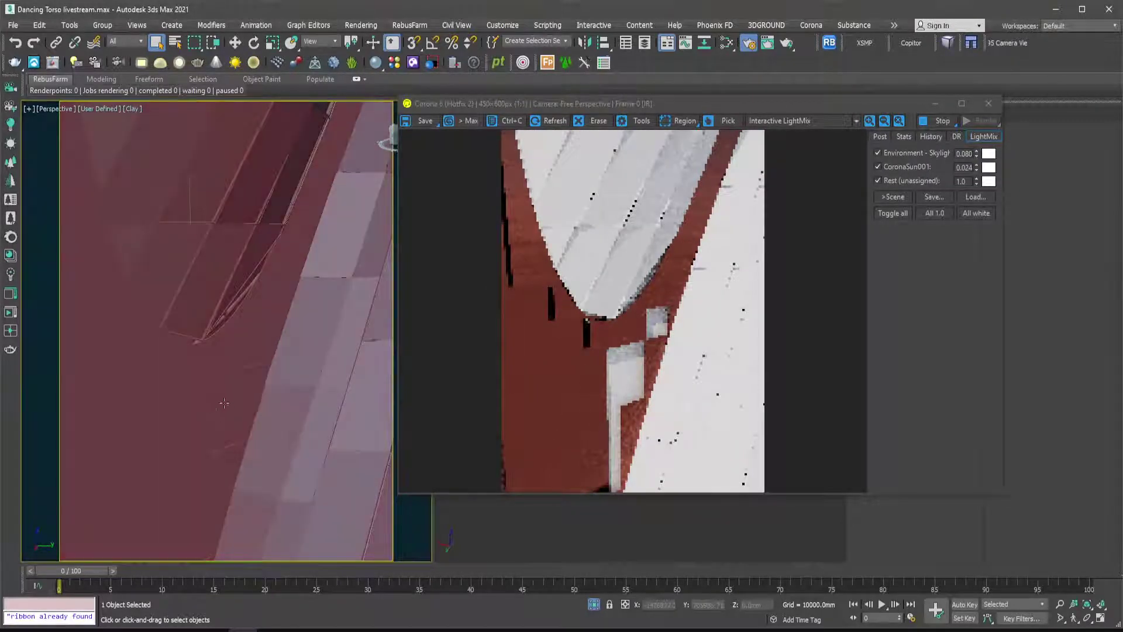
{"action": "scroll", "coordinate": [224, 403], "scroll_direction": "down", "scroll_amount": 8}
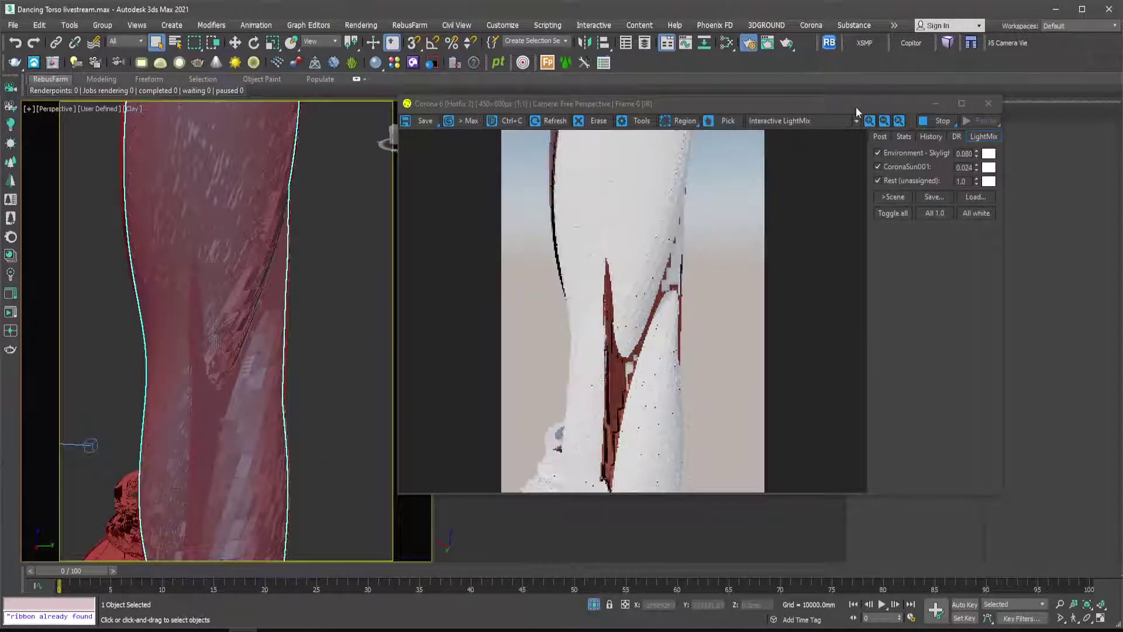
{"action": "left_click_drag", "start_coordinate": [855, 106], "coordinate": [833, 170]}
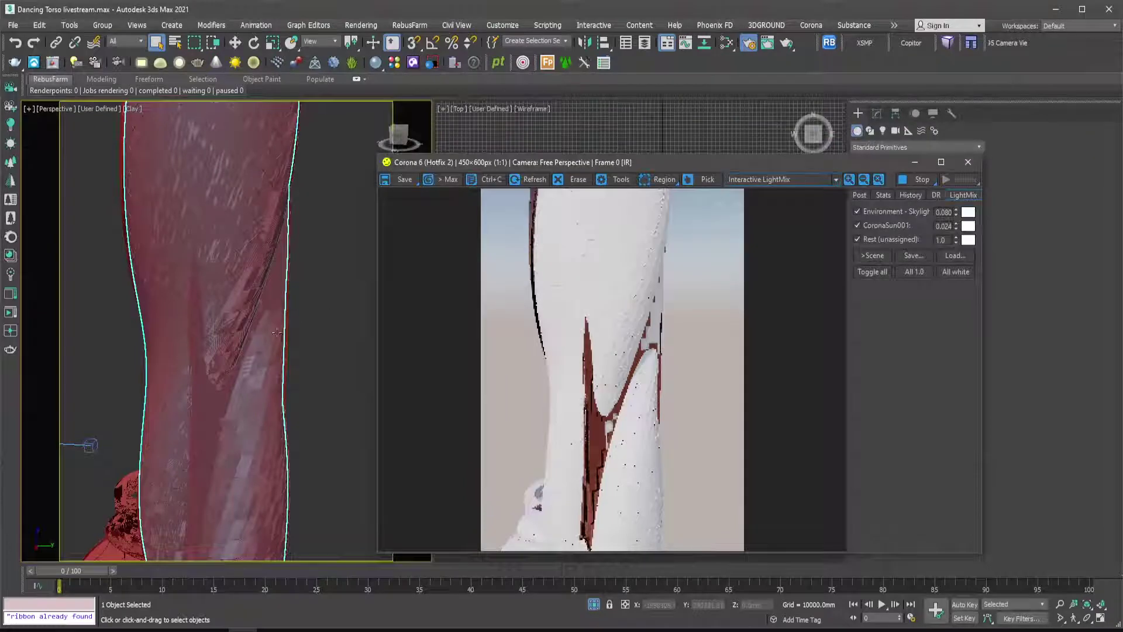
{"action": "middle_click_drag", "start_coordinate": [279, 332], "coordinate": [197, 343], "text": "alt"}
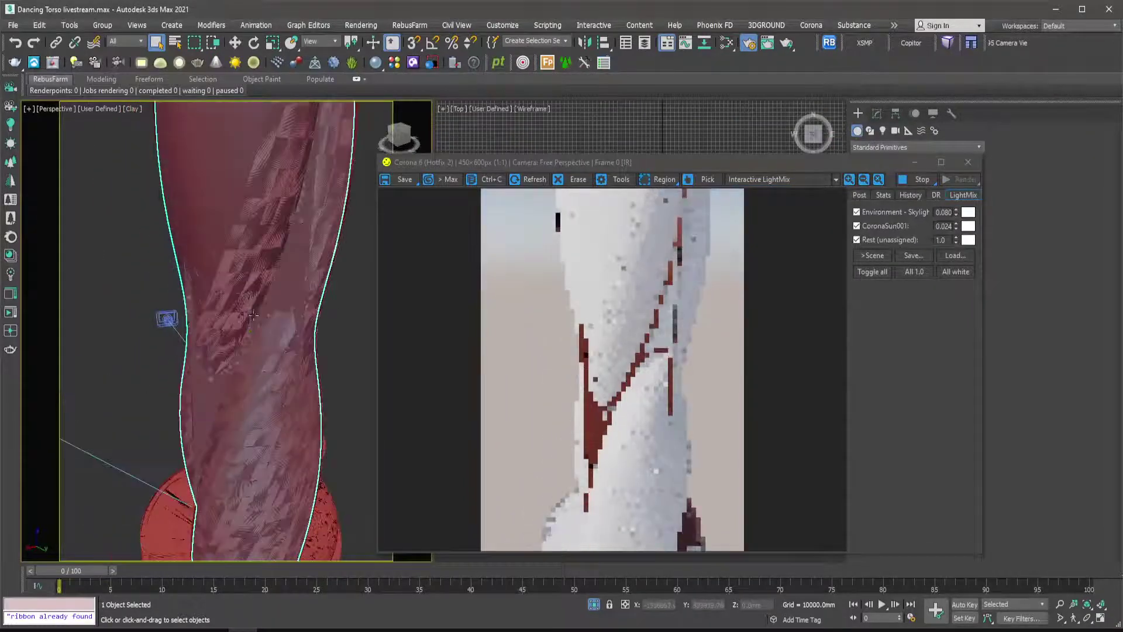
{"action": "scroll", "coordinate": [282, 297], "scroll_direction": "up", "scroll_amount": 2}
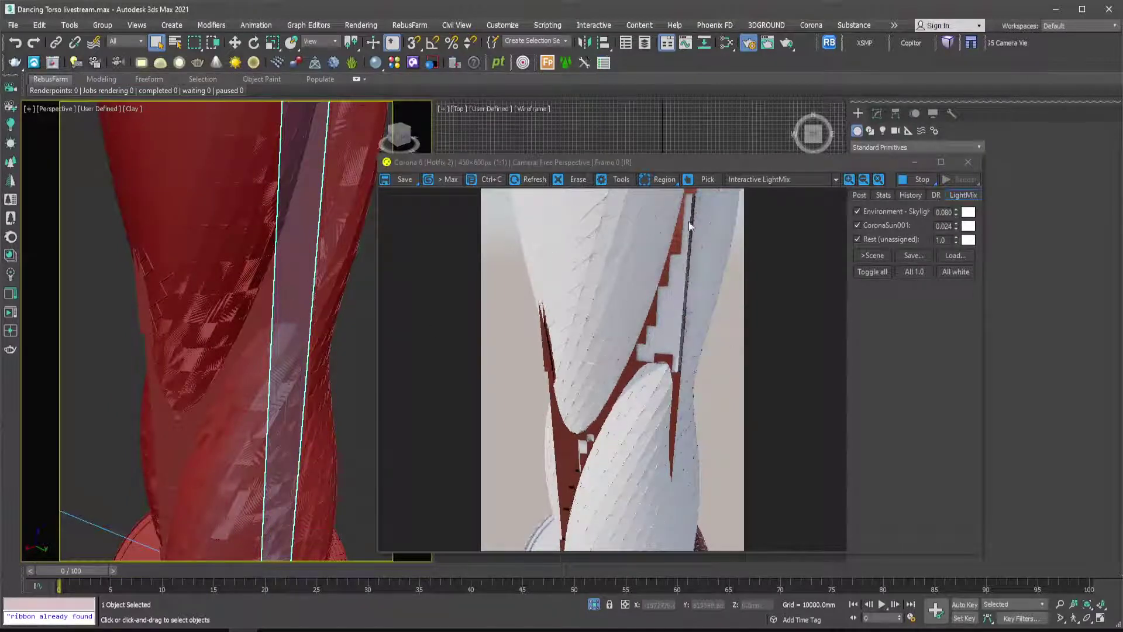
Inspect the Aluminium Red Anodized material's settings and the Corona scene render setup.
{"action": "left_click", "coordinate": [726, 43]}
{"action": "left_click_drag", "start_coordinate": [691, 48], "coordinate": [808, 75]}
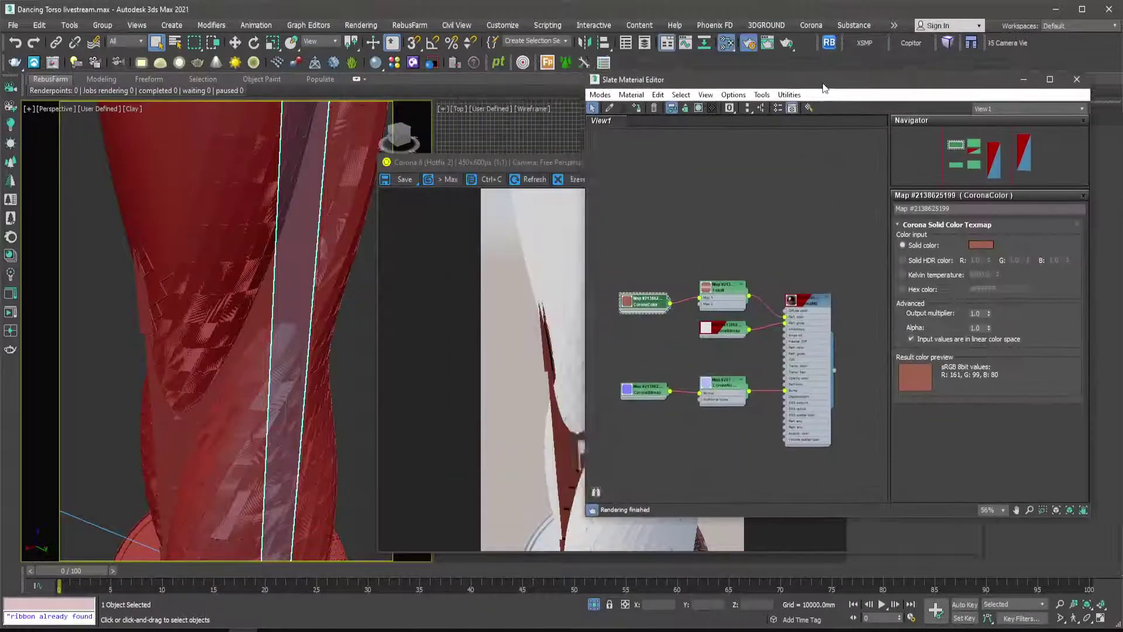
{"action": "double_click", "coordinate": [789, 290]}
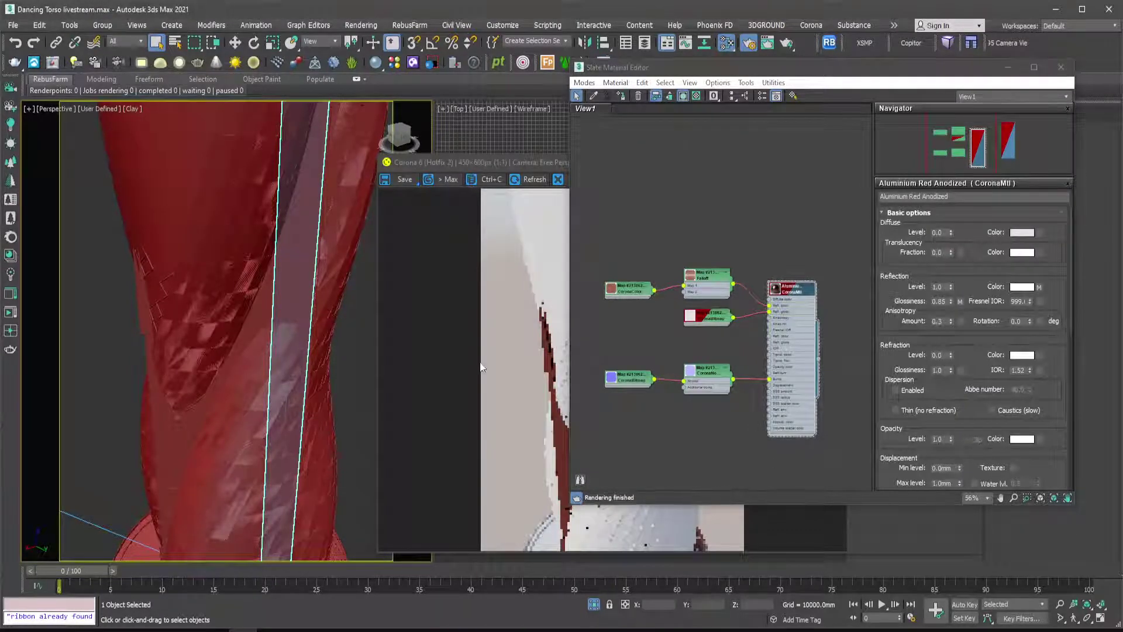
{"action": "key", "text": "F10"}
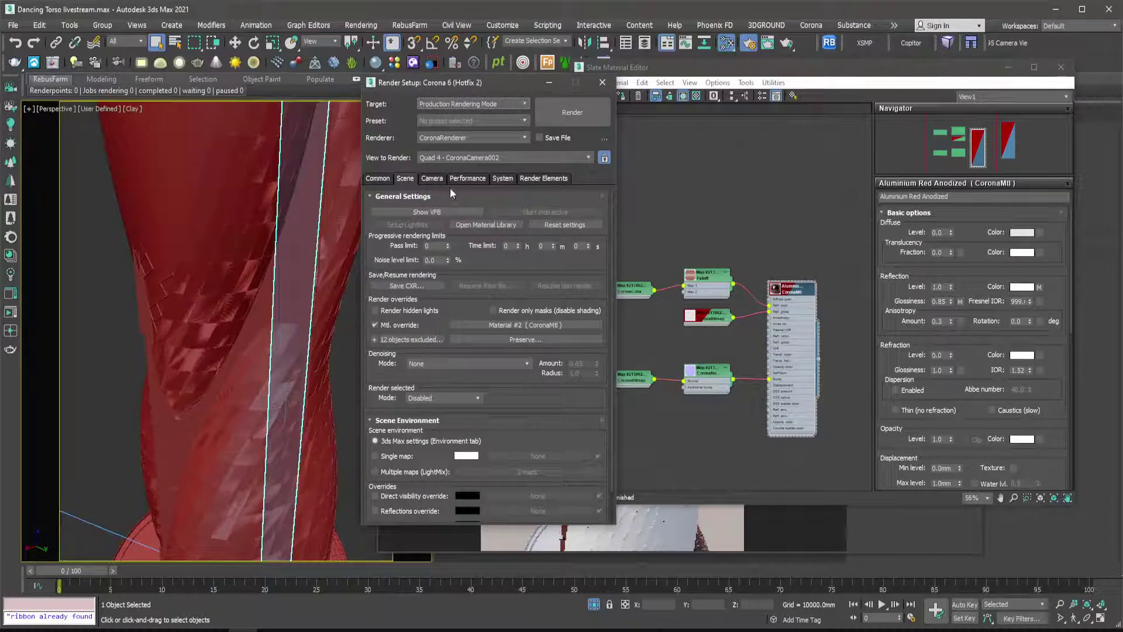
{"action": "left_click", "coordinate": [545, 83]}
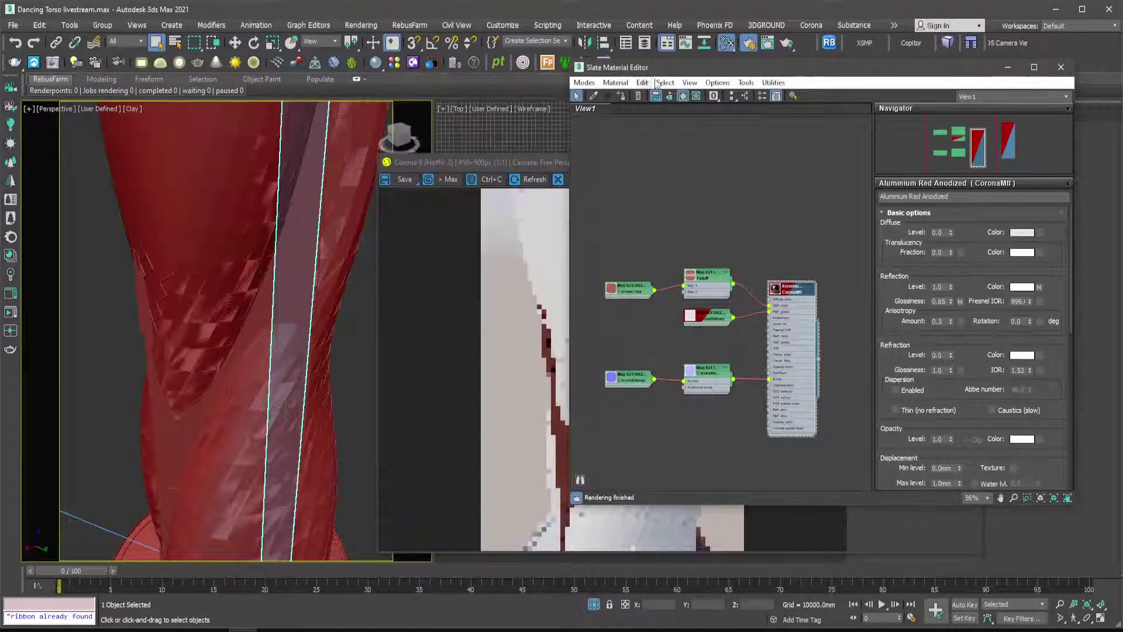
{"action": "left_click", "coordinate": [1007, 67]}
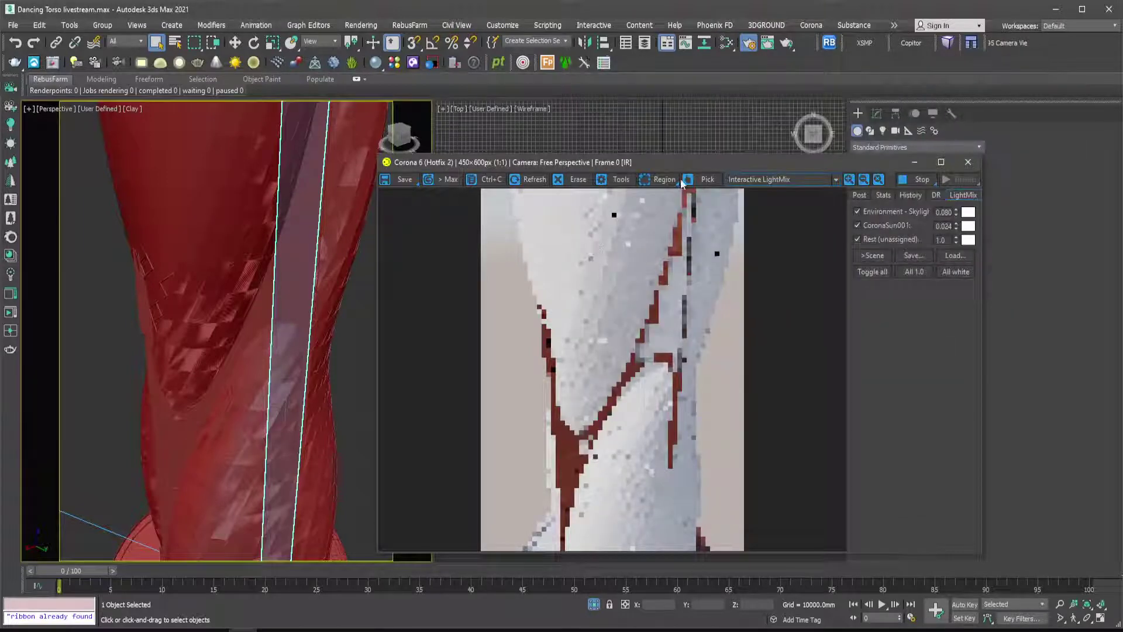
Restrict the interactive render to a tall, narrow region around the vertical red gap between the facade volumes.
{"action": "left_click", "coordinate": [660, 179]}
{"action": "mouse_move", "coordinate": [680, 472]}
{"action": "left_mouse_down"}
{"action": "mouse_move", "coordinate": [666, 316]}
{"action": "mouse_move", "coordinate": [619, 202]}
{"action": "left_mouse_up"}
{"action": "left_click_drag", "start_coordinate": [665, 309], "coordinate": [679, 298]}
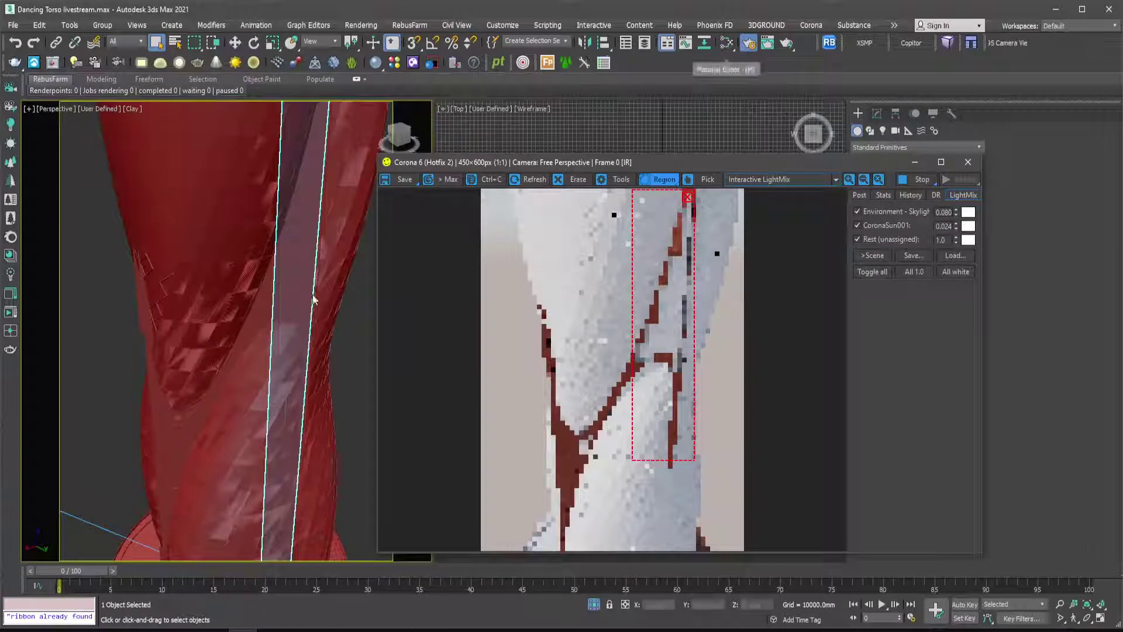
Switch the perspective viewport to Default Shading and clear the render region from the interactive render.
{"action": "scroll", "coordinate": [274, 287], "scroll_direction": "up", "scroll_amount": 4}
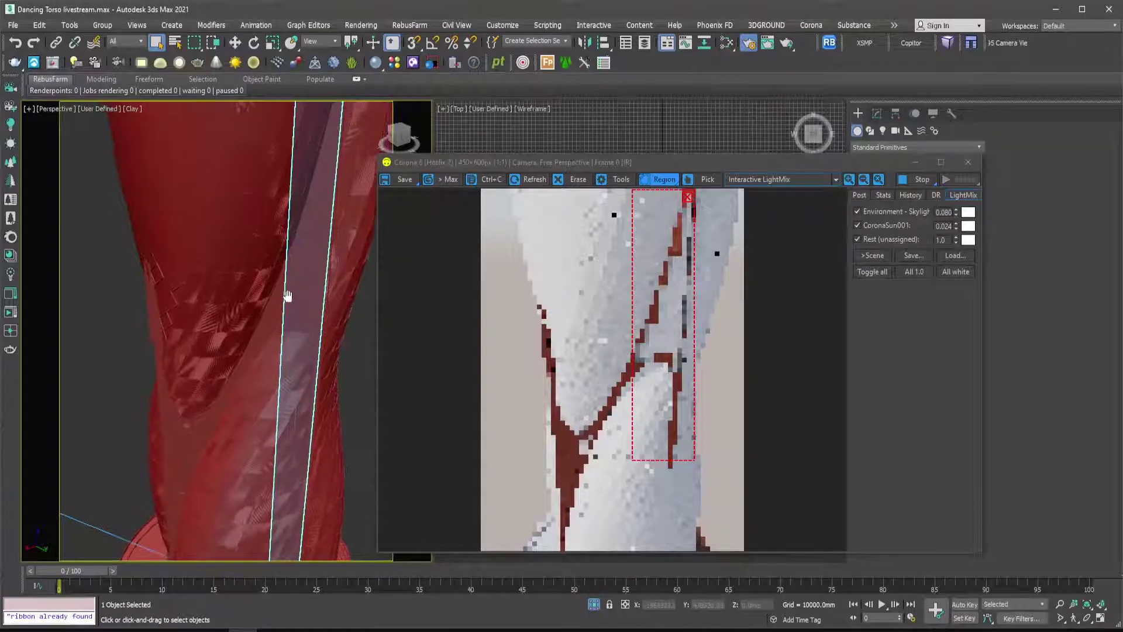
{"action": "scroll", "coordinate": [284, 308], "scroll_direction": "up", "scroll_amount": 5}
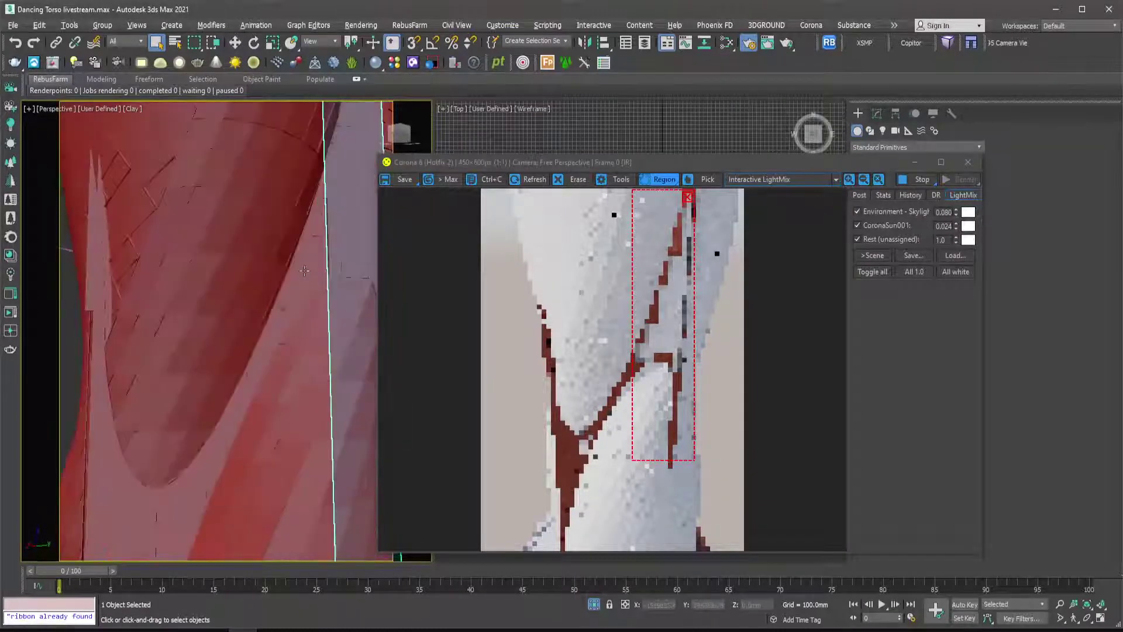
{"action": "middle_click_drag", "start_coordinate": [274, 316], "coordinate": [215, 350]}
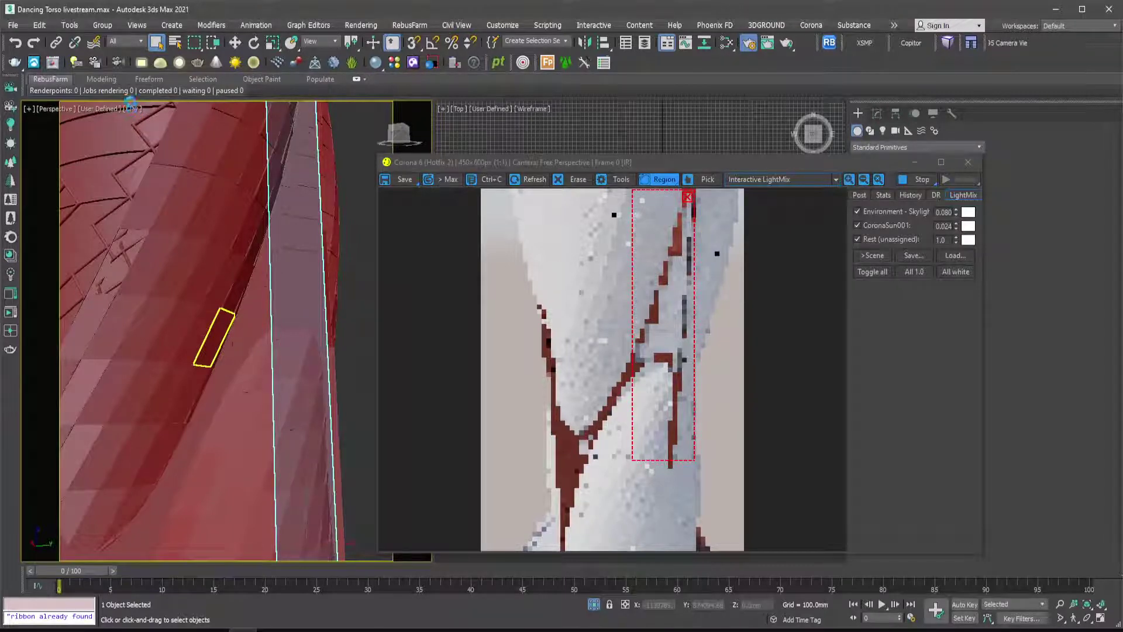
{"action": "left_click", "coordinate": [131, 108]}
{"action": "left_click", "coordinate": [154, 118]}
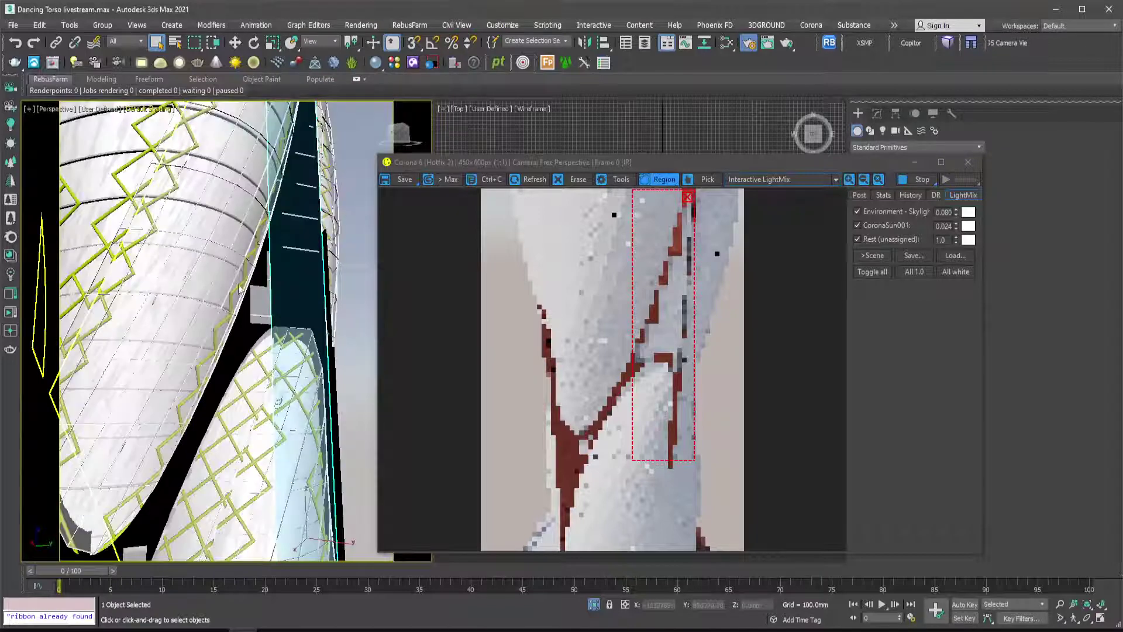
{"action": "scroll", "coordinate": [226, 343], "scroll_direction": "up", "scroll_amount": 4}
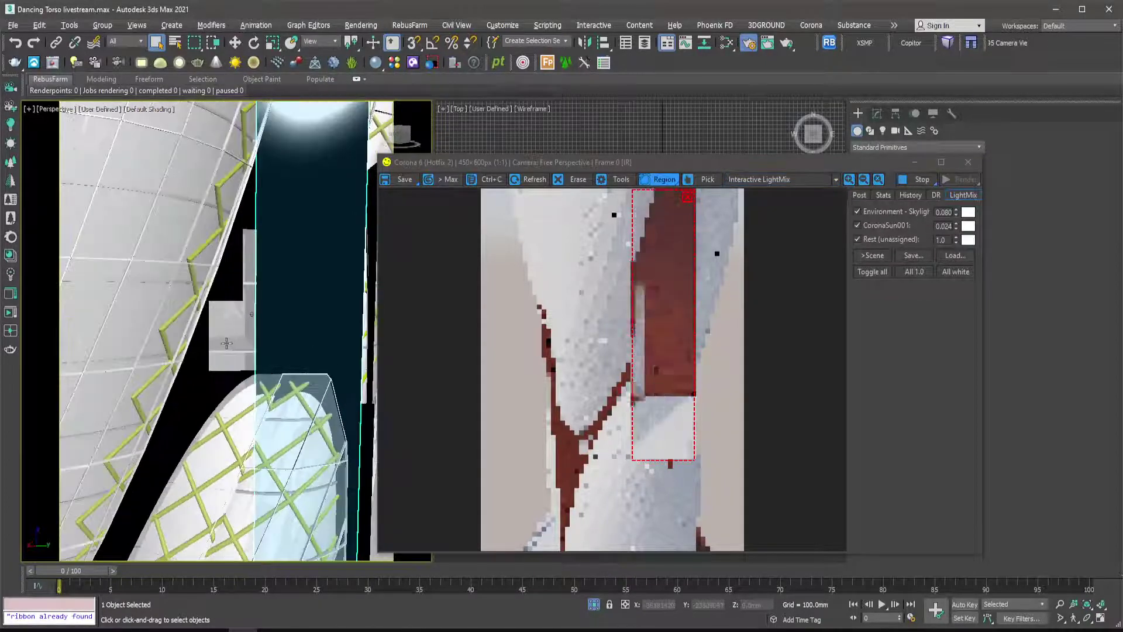
{"action": "scroll", "coordinate": [229, 340], "scroll_direction": "up", "scroll_amount": 1}
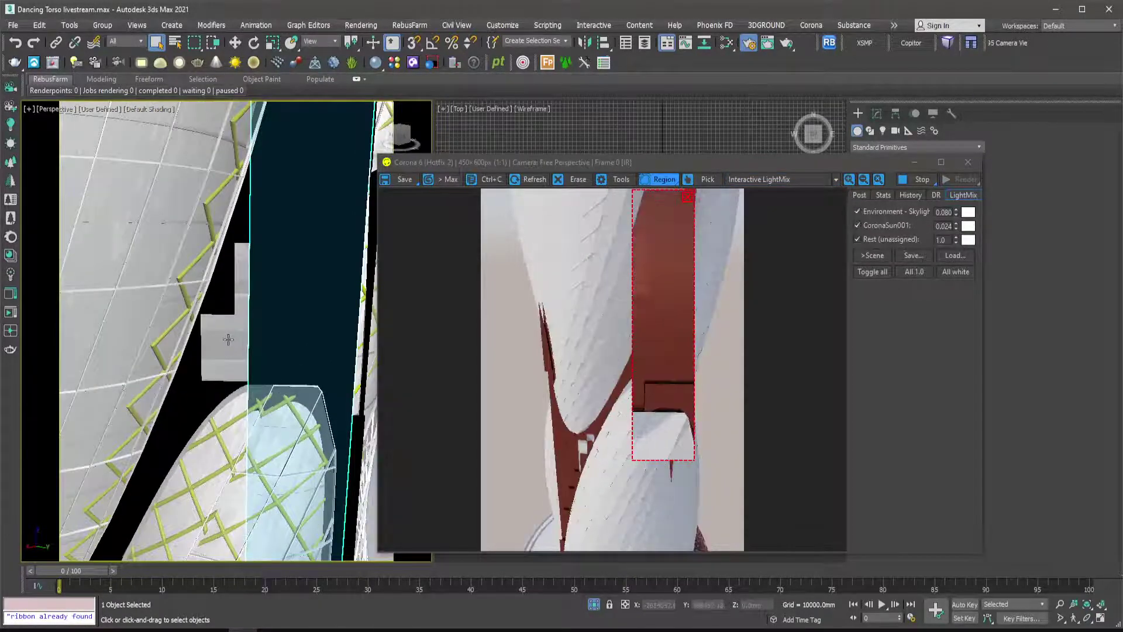
{"action": "left_click", "coordinate": [688, 196]}
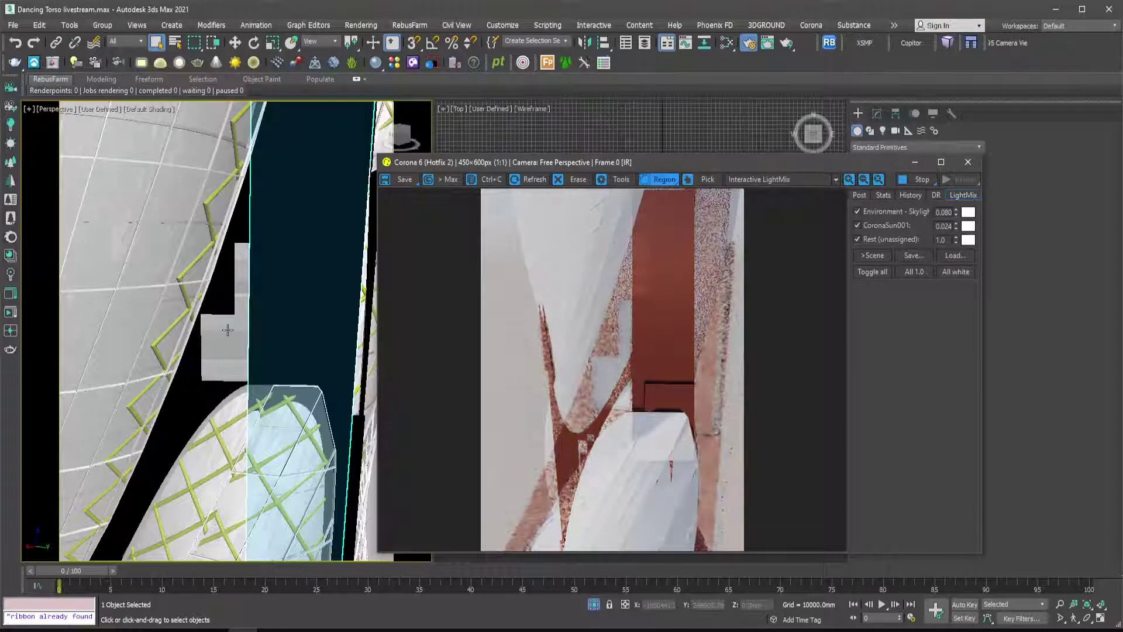
Select a panel near the lower tip of the upper facade volume and extend the selection to all similar objects.
{"action": "scroll", "coordinate": [228, 334], "scroll_direction": "down", "scroll_amount": 2}
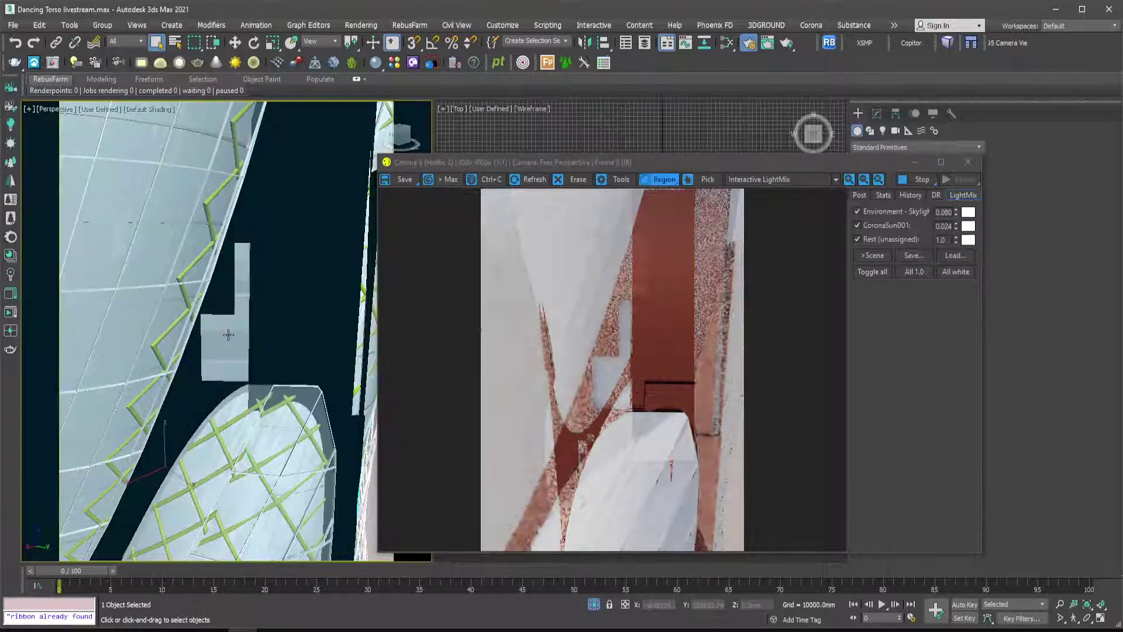
{"action": "scroll", "coordinate": [258, 340], "scroll_direction": "down", "scroll_amount": 3}
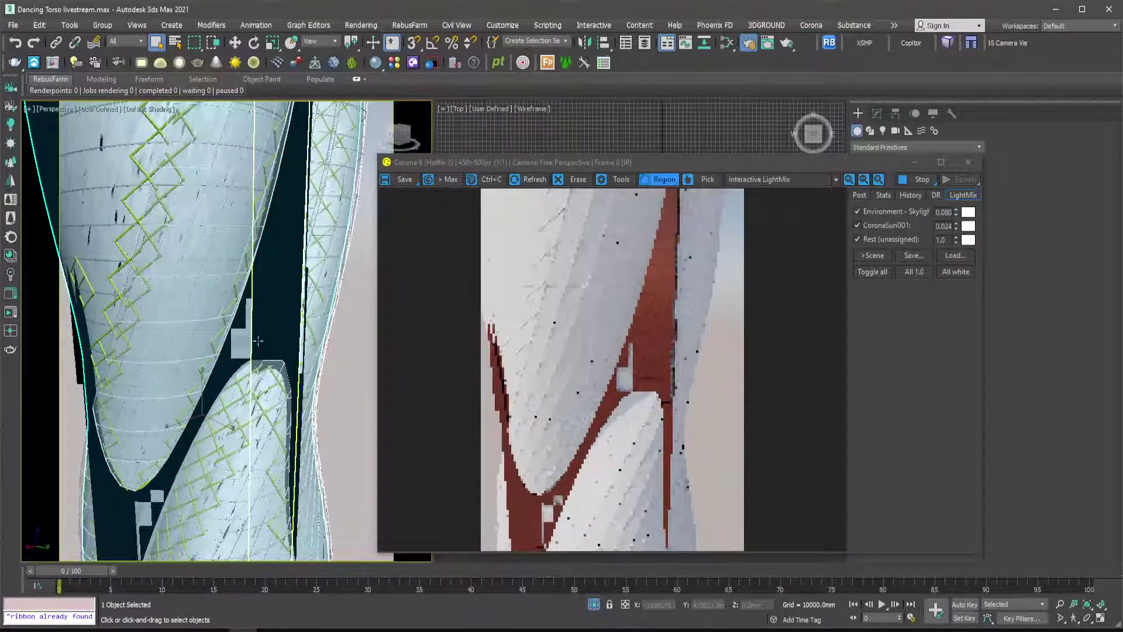
{"action": "scroll", "coordinate": [258, 340], "scroll_direction": "down", "scroll_amount": 2}
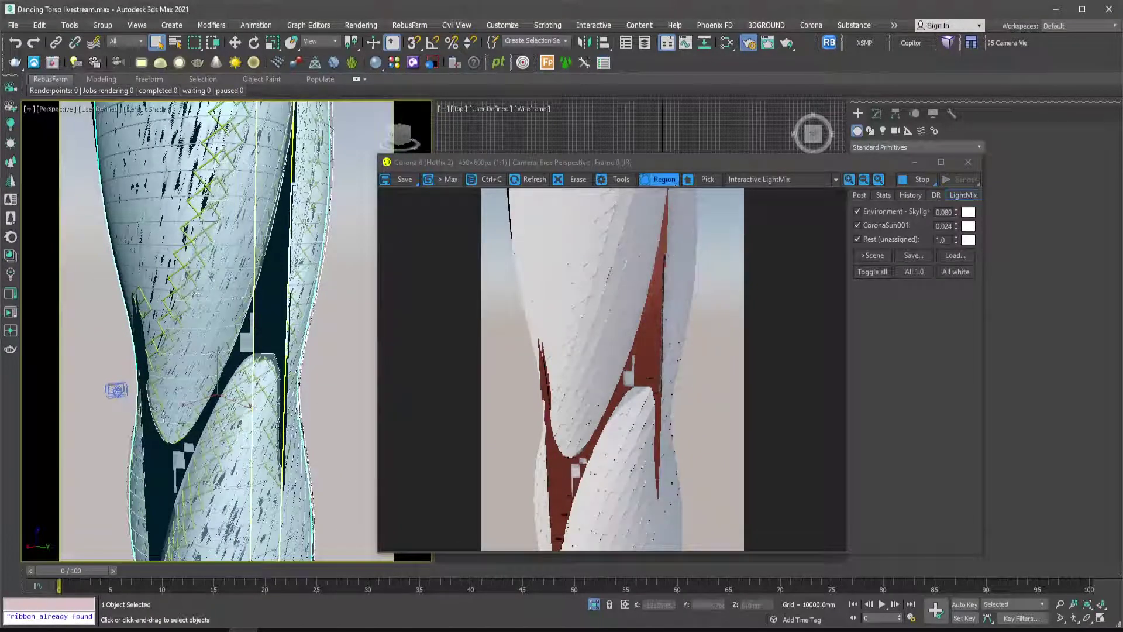
{"action": "scroll", "coordinate": [162, 415], "scroll_direction": "up", "scroll_amount": 2}
{"action": "scroll", "coordinate": [163, 417], "scroll_direction": "up", "scroll_amount": 3}
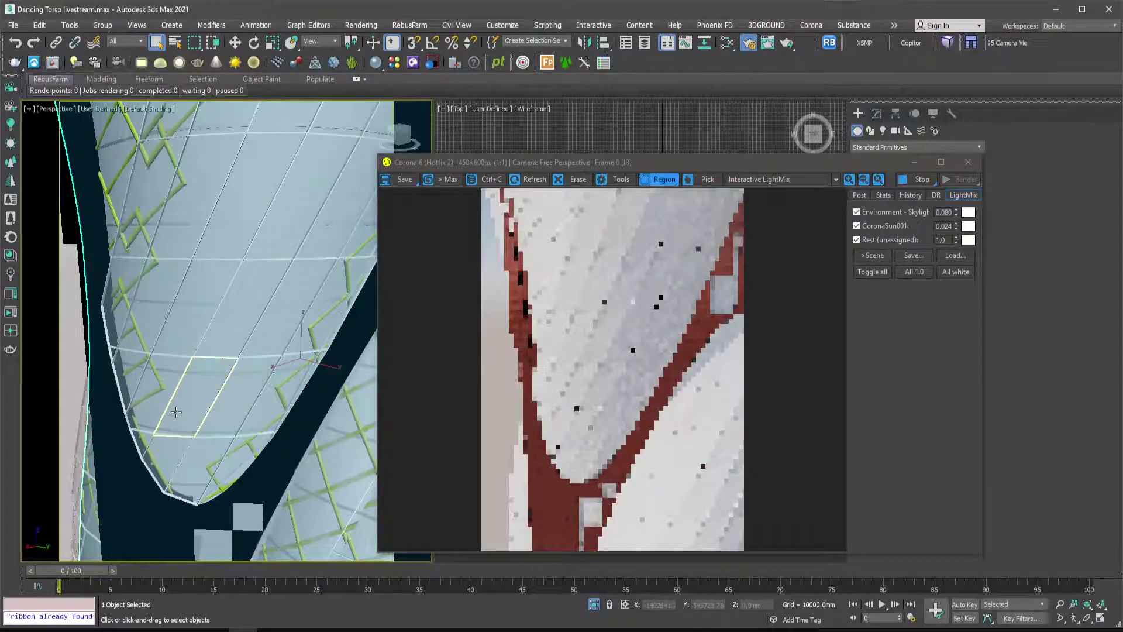
{"action": "scroll", "coordinate": [176, 412], "scroll_direction": "up", "scroll_amount": 2}
{"action": "right_click", "coordinate": [199, 311]}
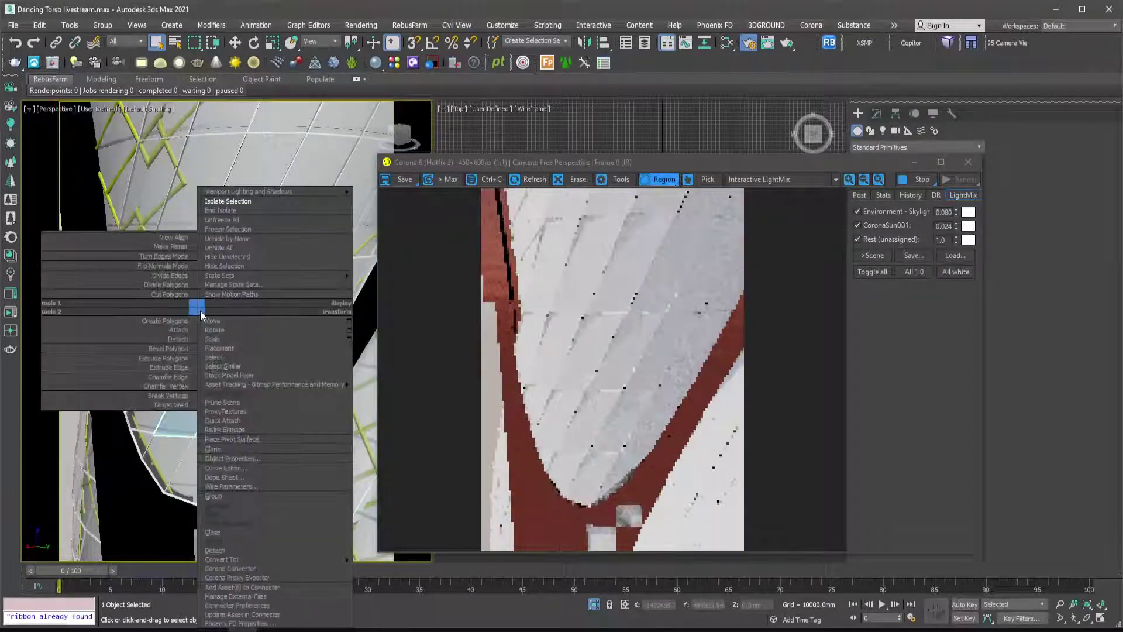
{"action": "left_click", "coordinate": [234, 393]}
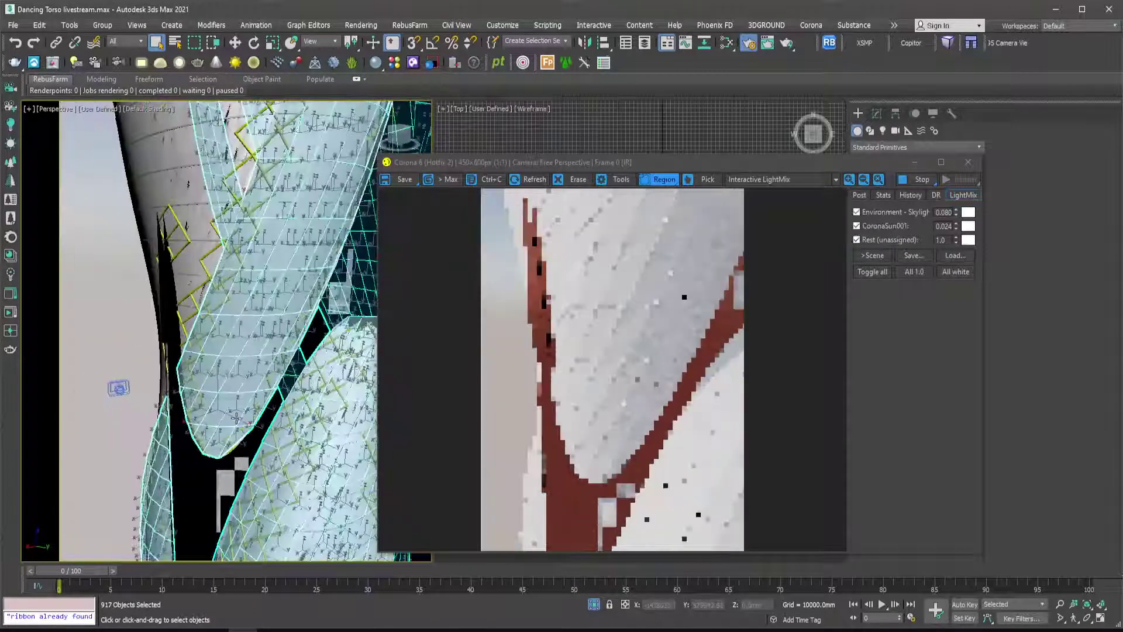
Examine the selected facade panels across the whole tower from several angles.
{"action": "key", "text": "z"}
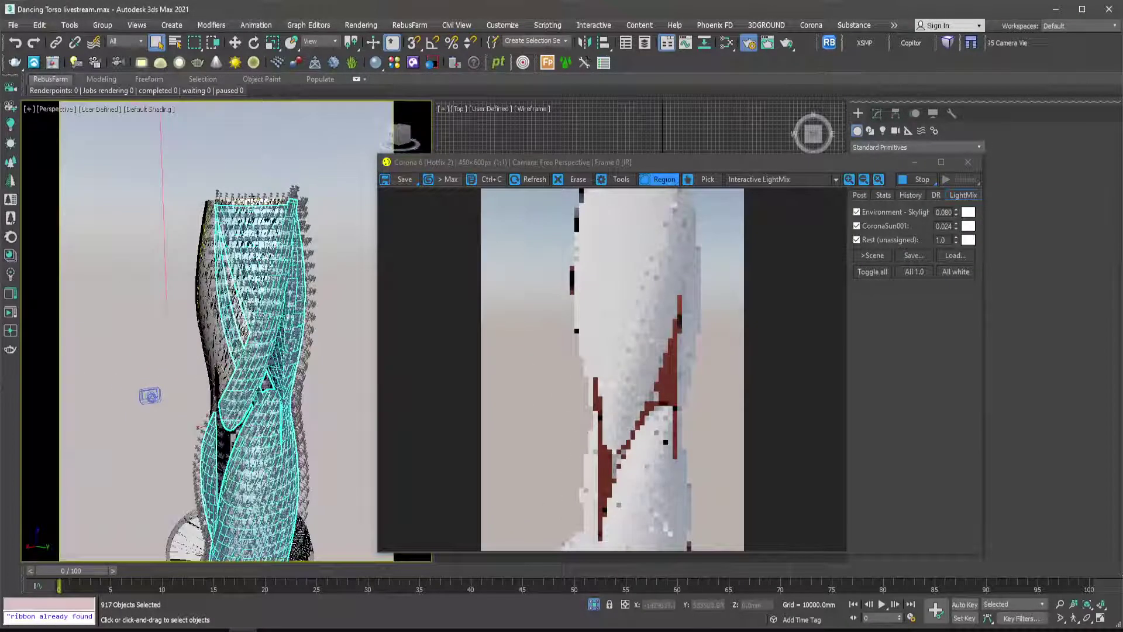
{"action": "scroll", "coordinate": [235, 437], "scroll_direction": "down", "scroll_amount": 3}
{"action": "middle_click_drag", "start_coordinate": [241, 424], "coordinate": [236, 374]}
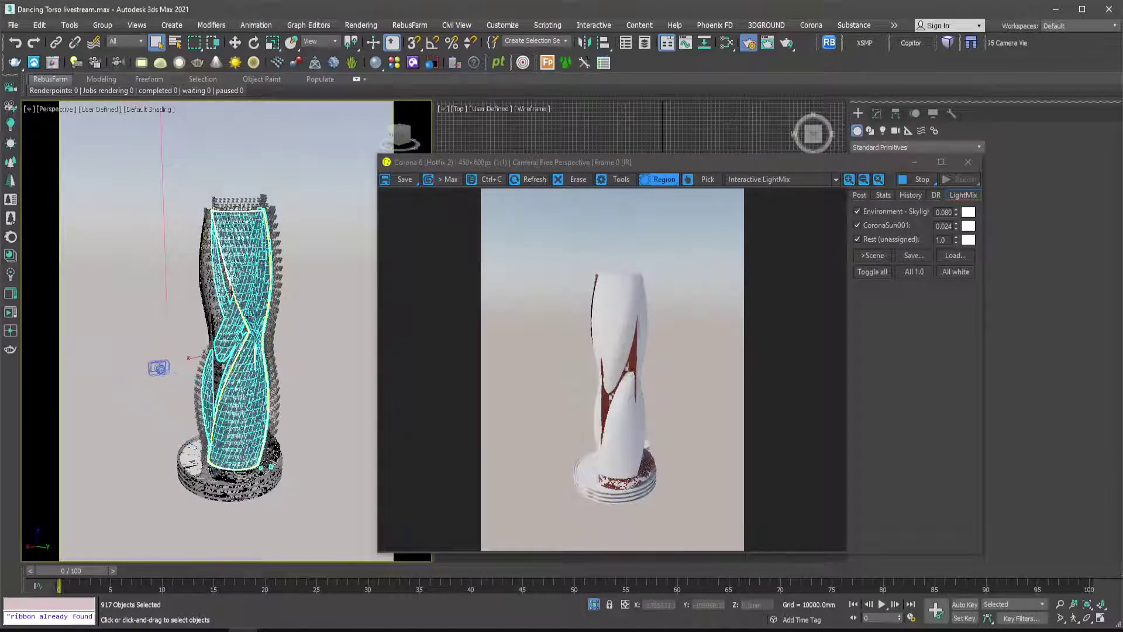
{"action": "scroll", "coordinate": [228, 291], "scroll_direction": "up", "scroll_amount": 2}
{"action": "middle_click_drag", "start_coordinate": [228, 290], "coordinate": [292, 319], "text": "alt"}
{"action": "middle_click_drag", "start_coordinate": [218, 281], "coordinate": [141, 374]}
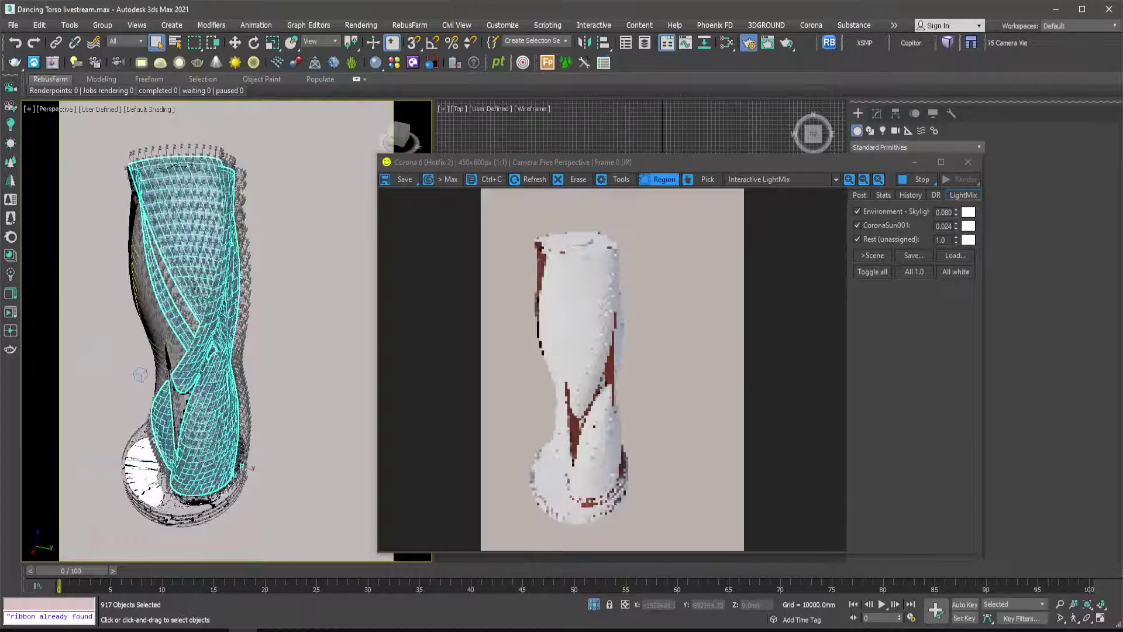
{"action": "middle_click_drag", "start_coordinate": [259, 287], "coordinate": [290, 271], "text": "alt"}
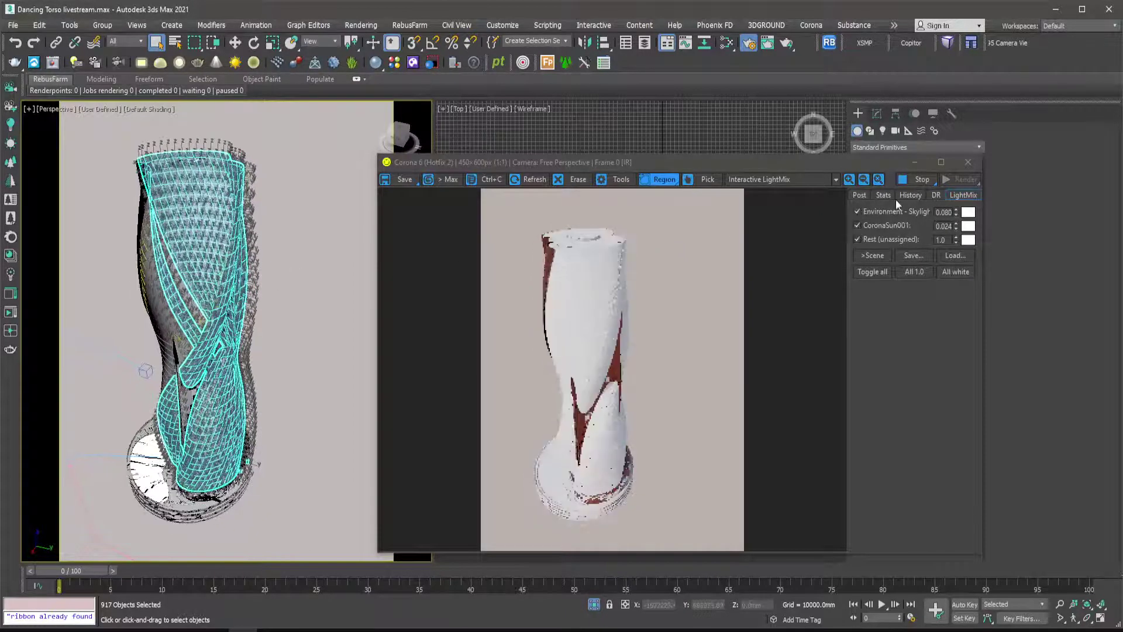
{"action": "left_click_drag", "start_coordinate": [824, 161], "coordinate": [726, 124]}
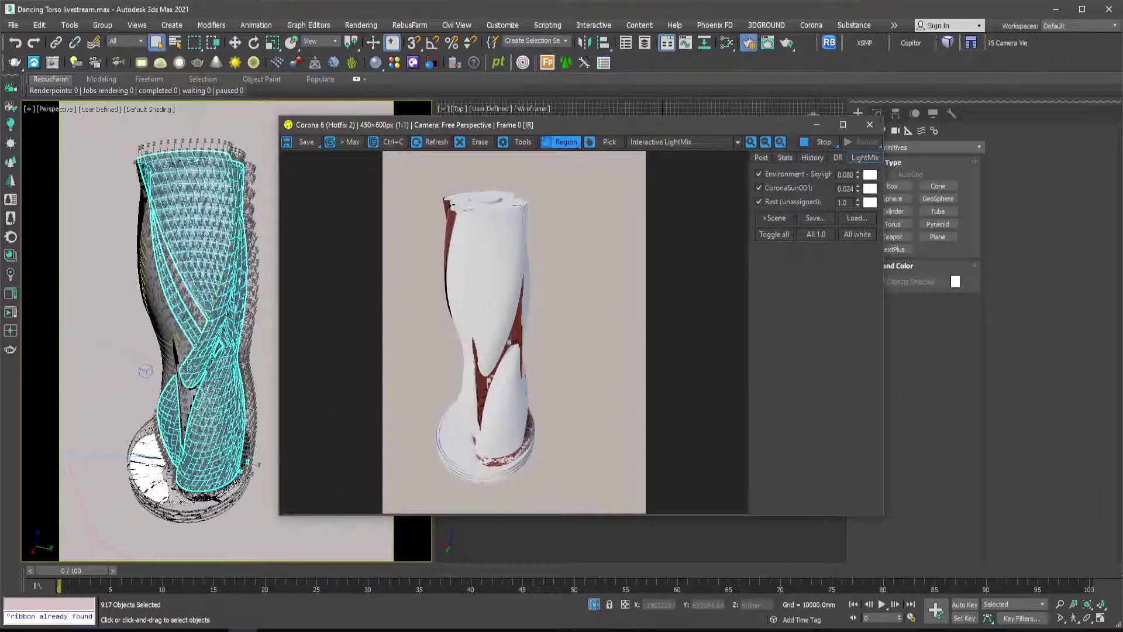
{"action": "scroll", "coordinate": [188, 367], "scroll_direction": "up", "scroll_amount": 3}
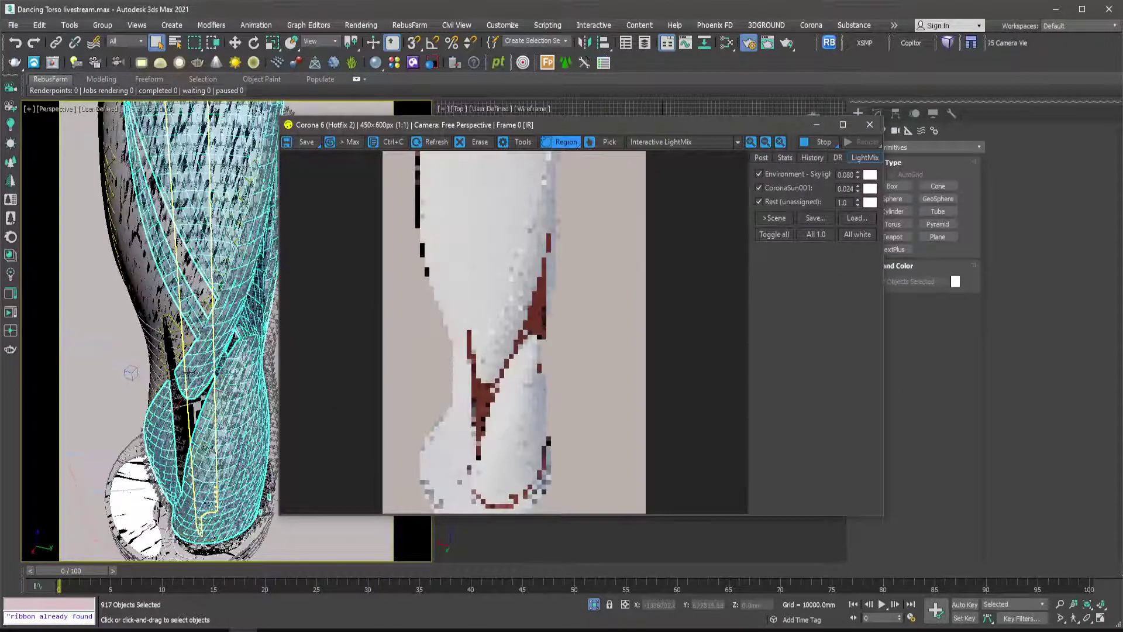
Stop the interactive render and isolate the selected facade panels in the viewport.
{"action": "left_click", "coordinate": [818, 141]}
{"action": "left_click_drag", "start_coordinate": [570, 127], "coordinate": [737, 128]}
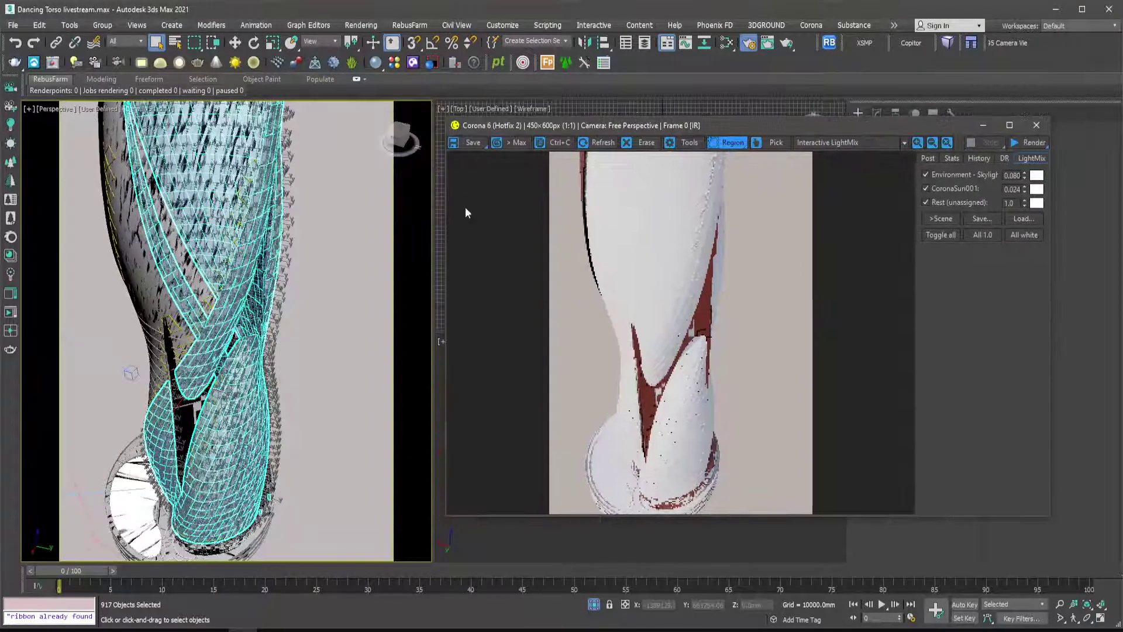
{"action": "right_click", "coordinate": [176, 179]}
{"action": "left_click", "coordinate": [210, 71]}
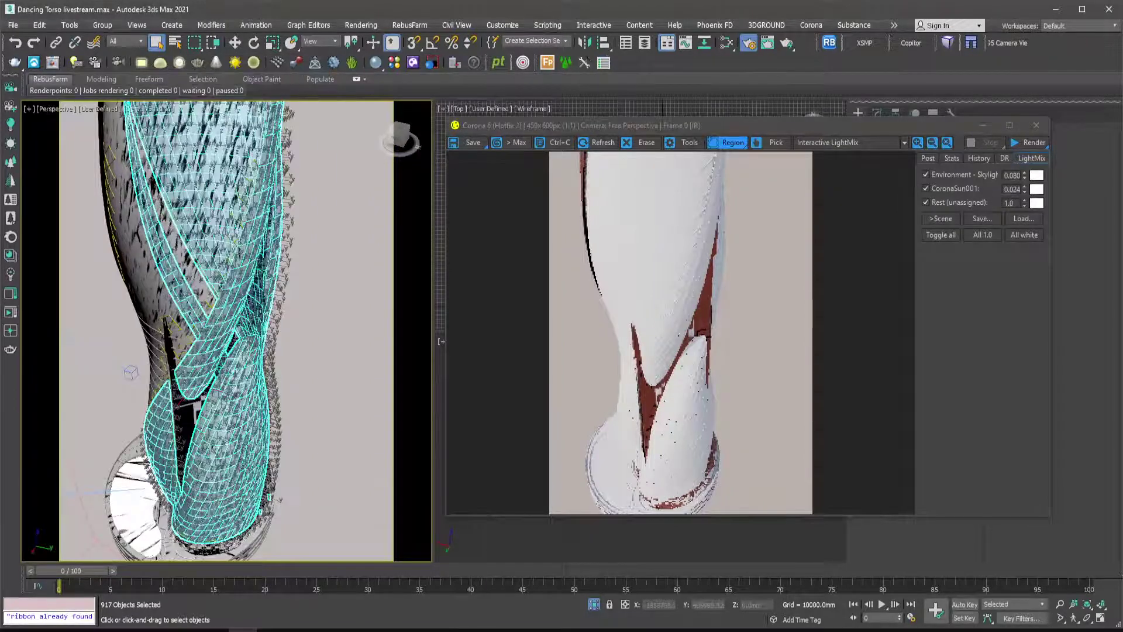
Select a single glazed panel on the lower facade and attach all the other Curtain Panels to its editable mesh.
{"action": "left_click", "coordinate": [333, 381]}
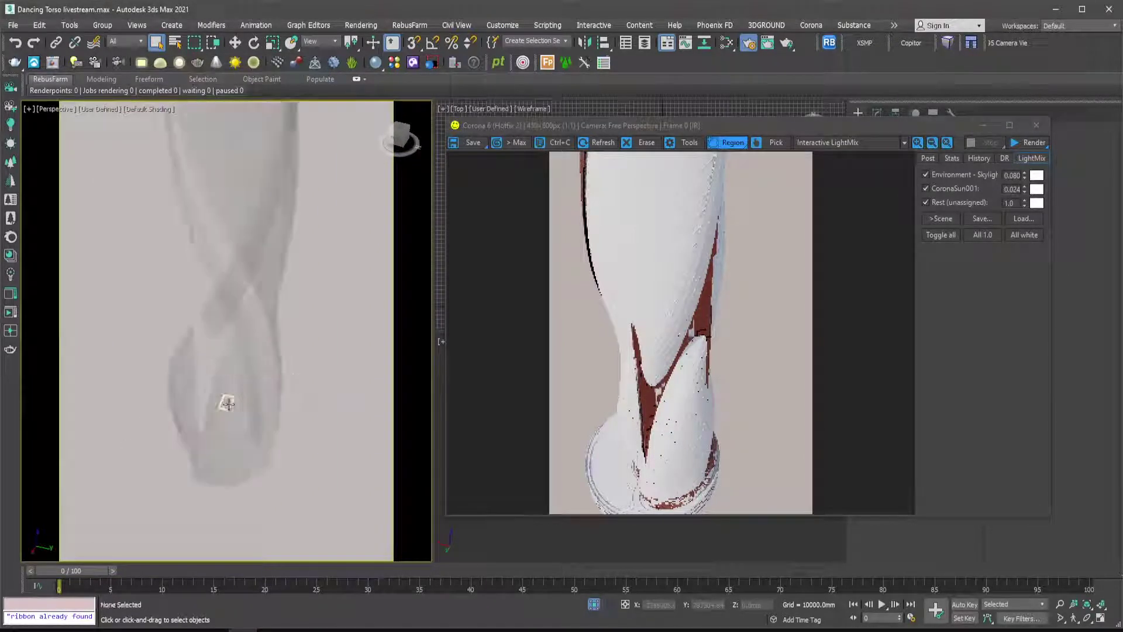
{"action": "left_click", "coordinate": [227, 402]}
{"action": "left_click", "coordinate": [977, 126]}
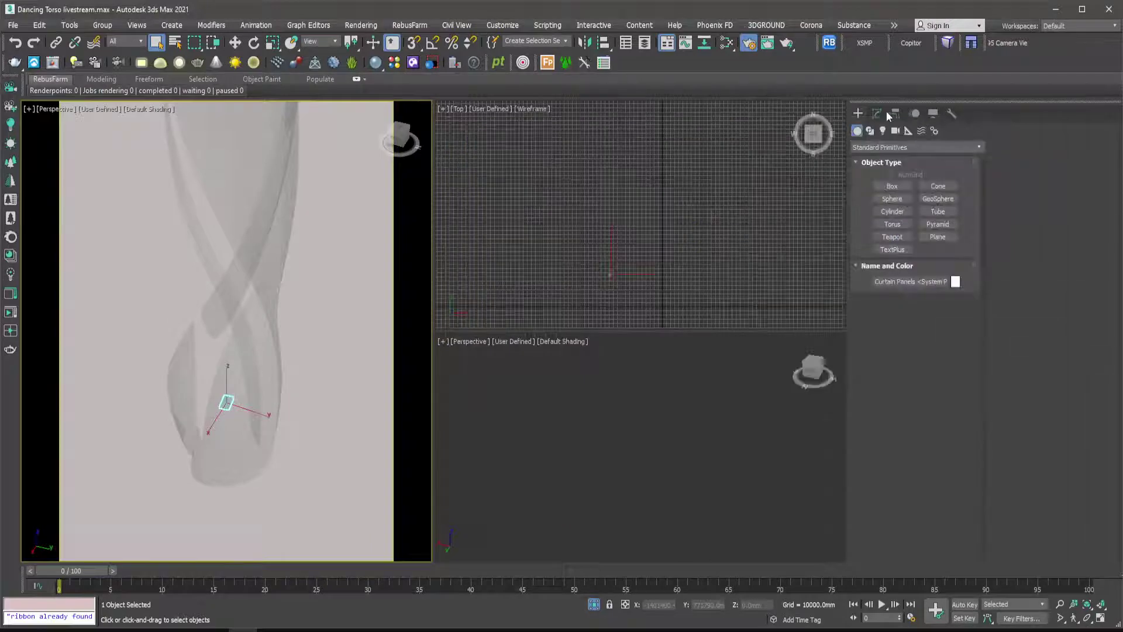
{"action": "left_click", "coordinate": [876, 111]}
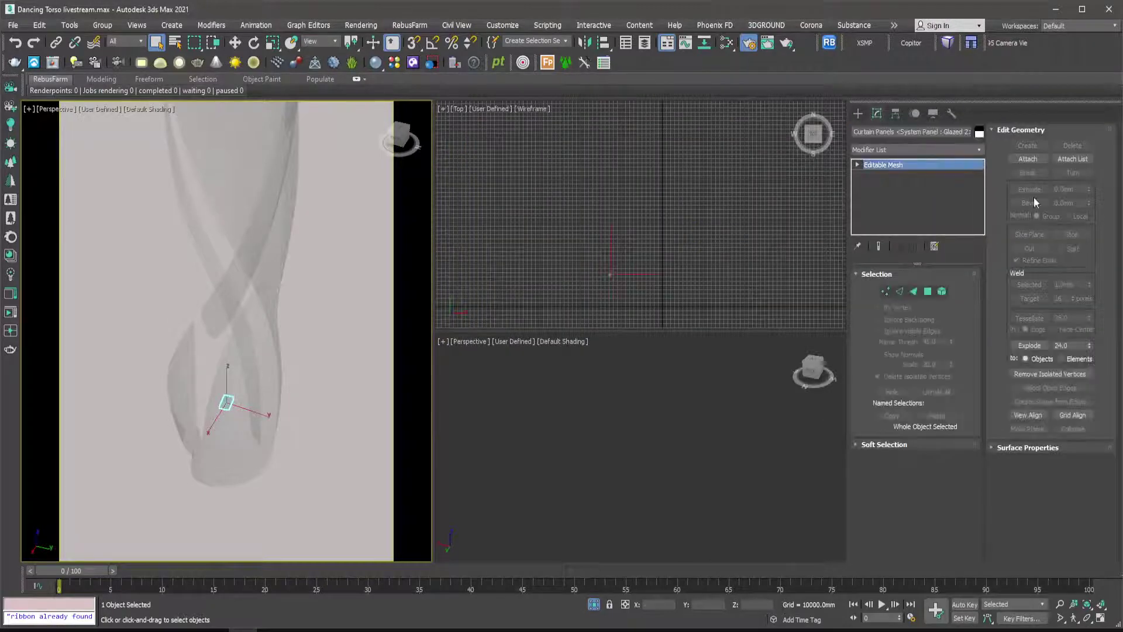
{"action": "left_click", "coordinate": [1071, 158]}
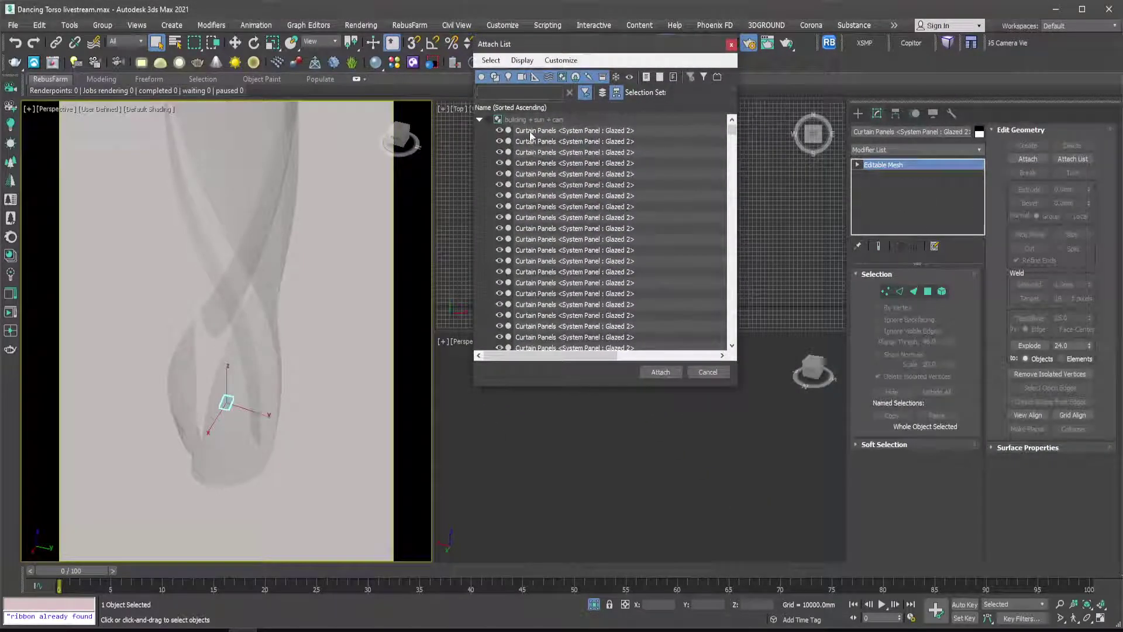
{"action": "scroll", "coordinate": [552, 247], "scroll_direction": "down", "scroll_amount": 2}
{"action": "scroll", "coordinate": [700, 166], "scroll_direction": "down", "scroll_amount": 10}
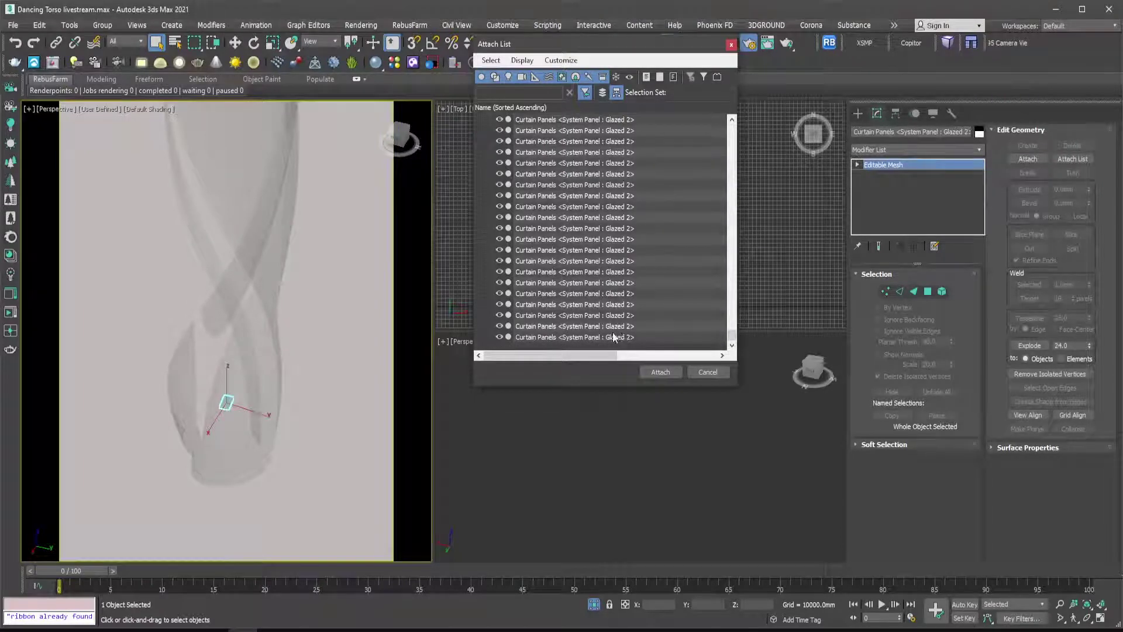
{"action": "key", "text": "ctrl+a"}
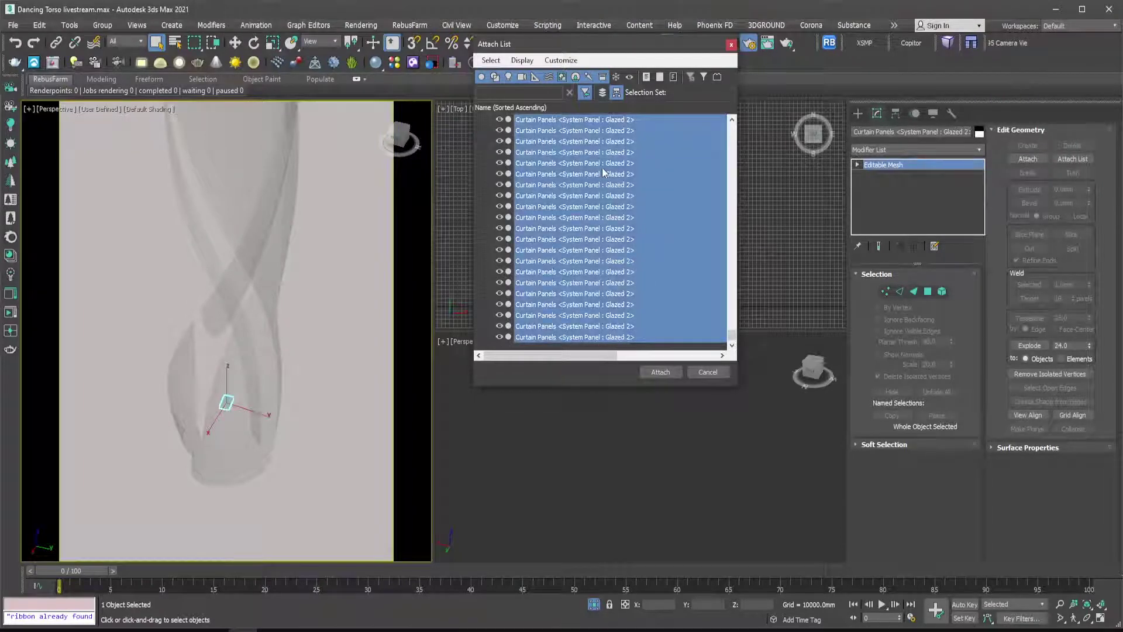
{"action": "left_click", "coordinate": [660, 372]}
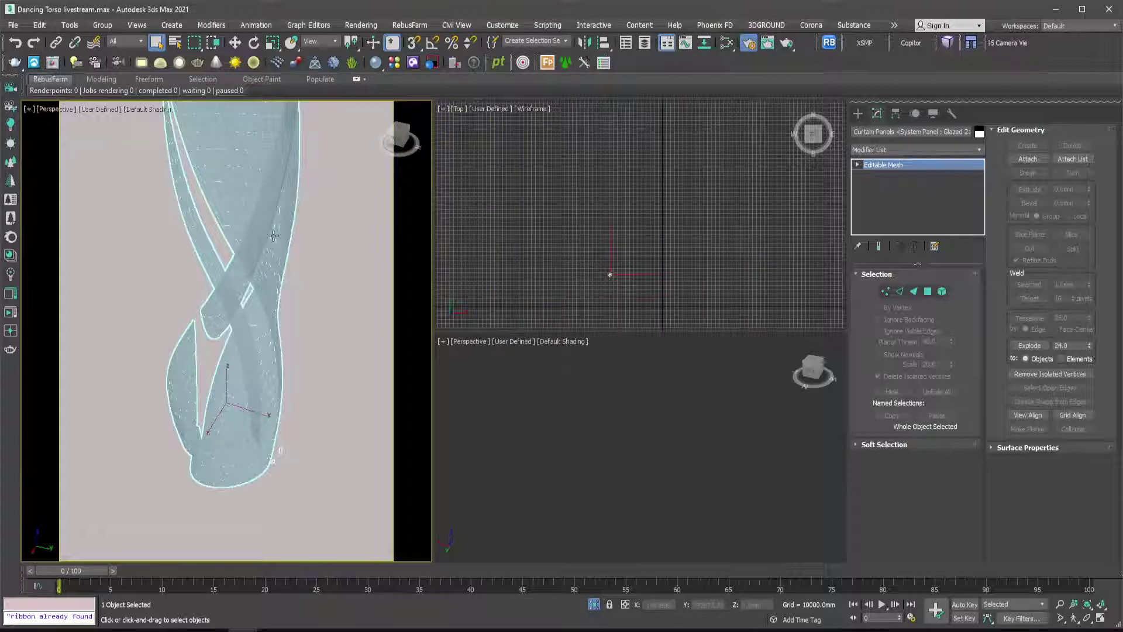
Inspect the merged glass panel mesh over the whole tower and reselect it.
{"action": "scroll", "coordinate": [273, 235], "scroll_direction": "up", "scroll_amount": 5}
{"action": "middle_click_drag", "start_coordinate": [251, 296], "coordinate": [325, 275], "text": "alt"}
{"action": "scroll", "coordinate": [250, 262], "scroll_direction": "down", "scroll_amount": 4}
{"action": "middle_click_drag", "start_coordinate": [248, 261], "coordinate": [229, 287]}
{"action": "scroll", "coordinate": [267, 271], "scroll_direction": "up", "scroll_amount": 2}
{"action": "scroll", "coordinate": [269, 271], "scroll_direction": "down", "scroll_amount": 2}
{"action": "left_click", "coordinate": [198, 286]}
{"action": "left_click", "coordinate": [233, 258]}
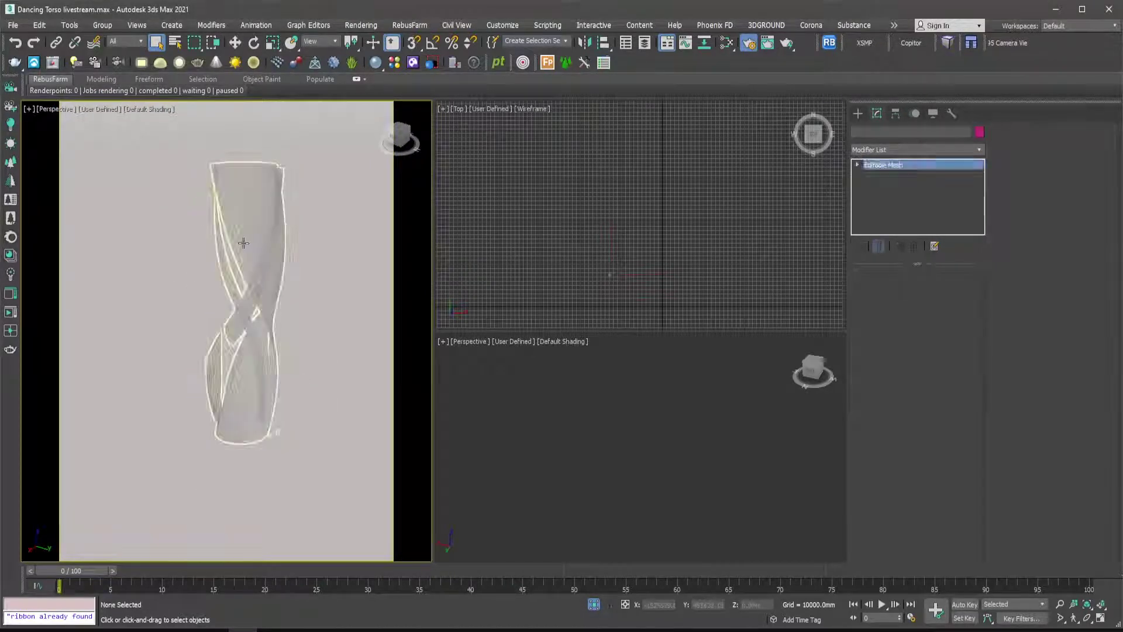
Assign the Glass Clear material from the Corona Material Library's Glass category to the merged facade panels.
{"action": "left_click", "coordinate": [10, 256]}
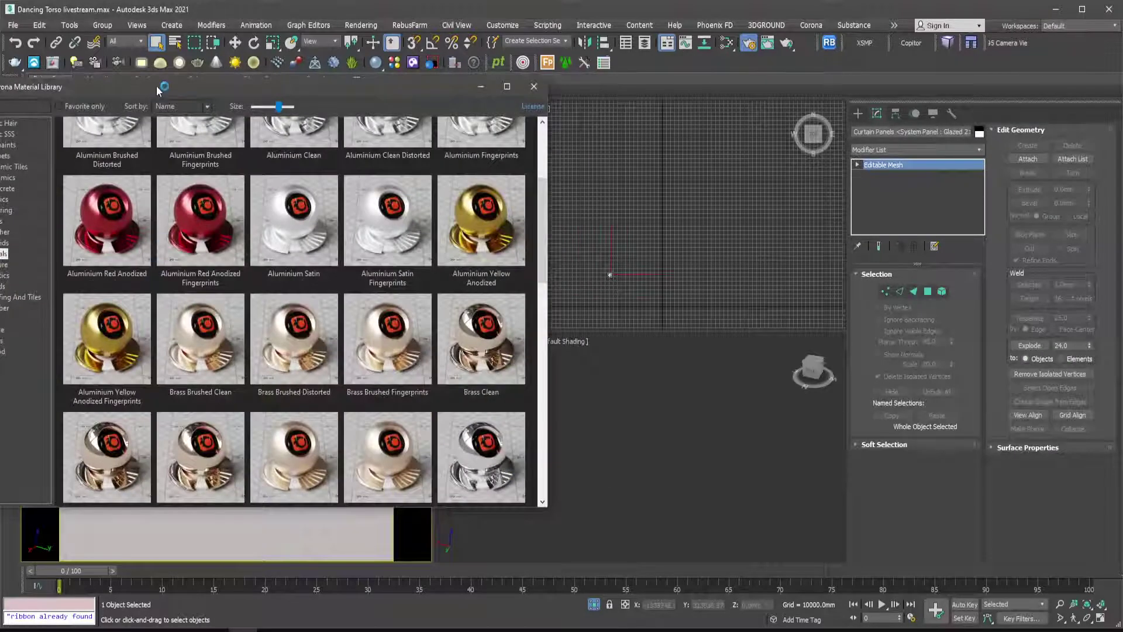
{"action": "left_click_drag", "start_coordinate": [152, 87], "coordinate": [544, 96]}
{"action": "left_click", "coordinate": [388, 229]}
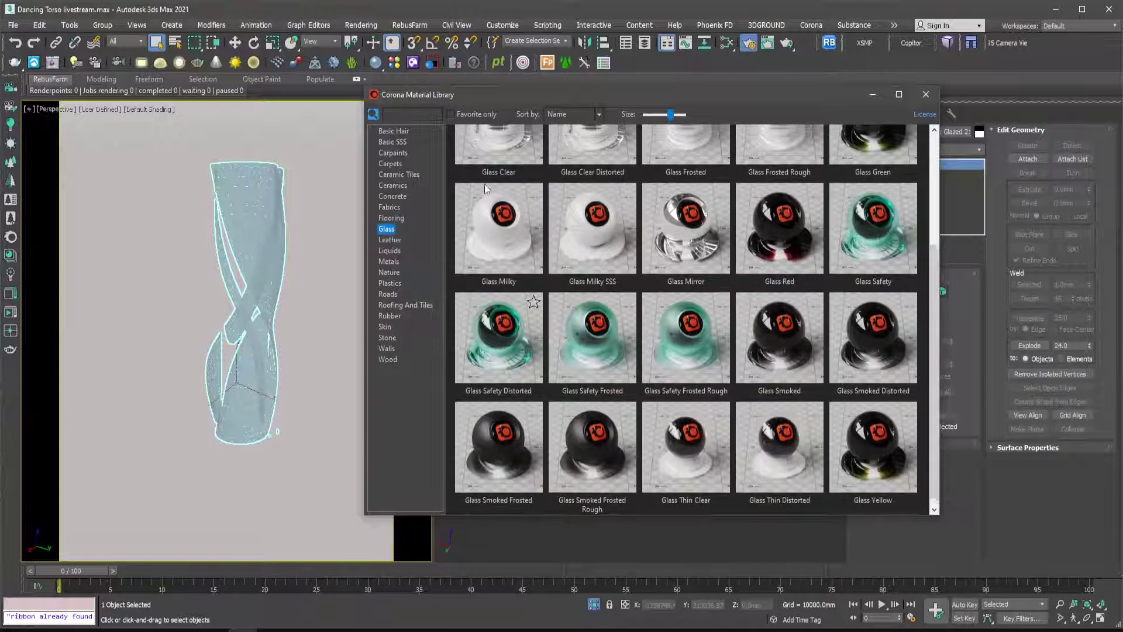
{"action": "scroll", "coordinate": [494, 193], "scroll_direction": "up", "scroll_amount": 1}
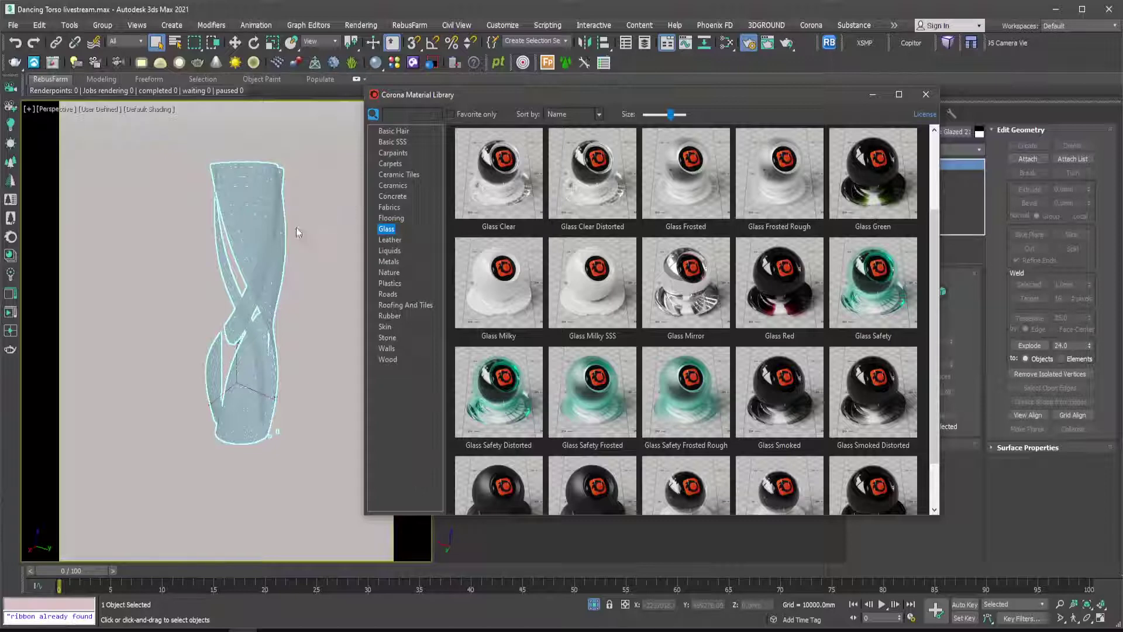
{"action": "right_click", "coordinate": [500, 174]}
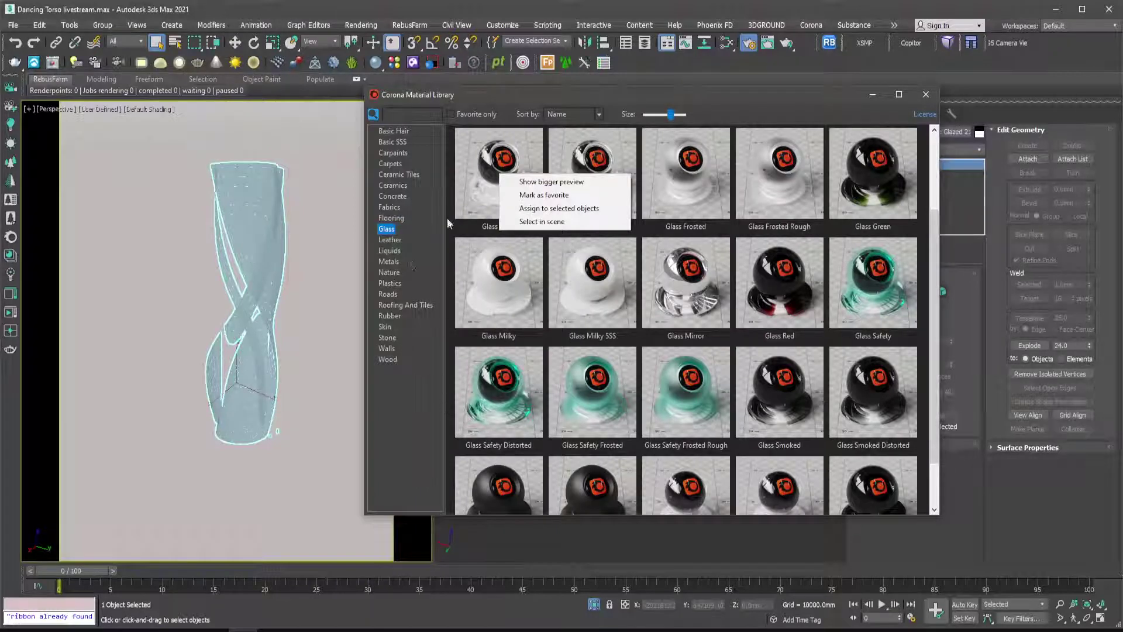
{"action": "left_click", "coordinate": [559, 209]}
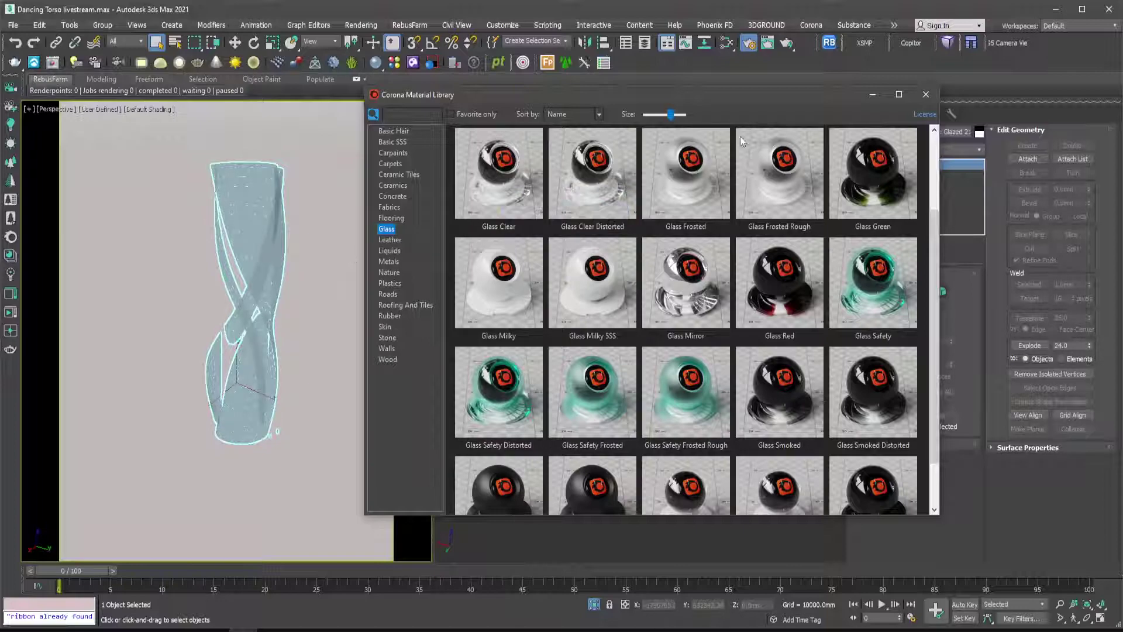
Pick the facade panels' Glass Clear material from the tower into the Slate Material Editor and deselect the panels.
{"action": "left_click", "coordinate": [872, 95]}
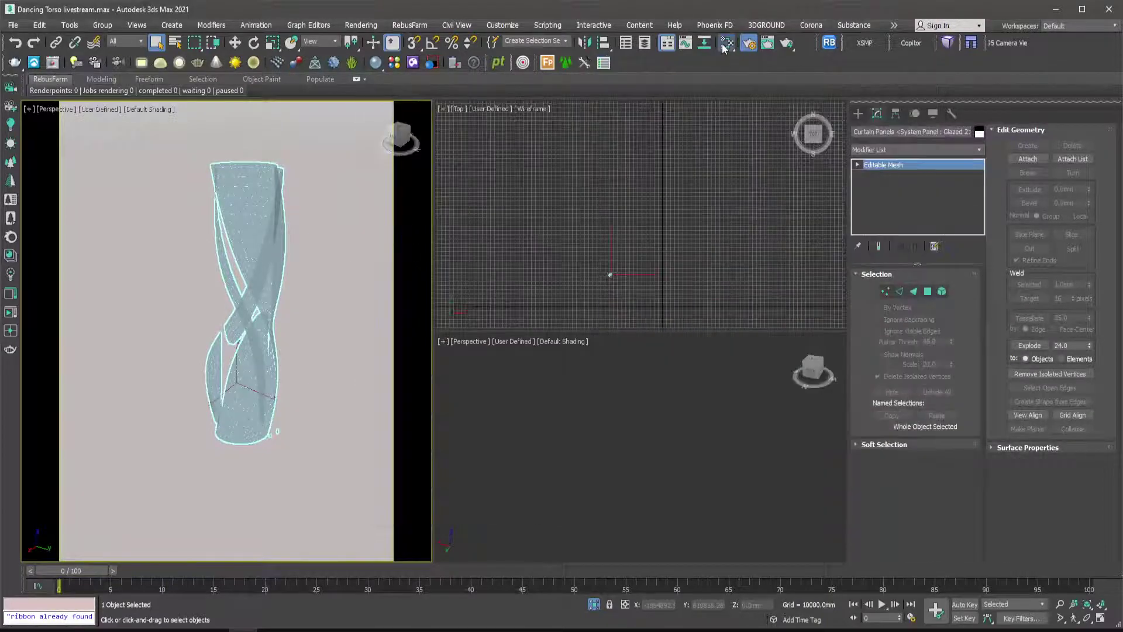
{"action": "left_click", "coordinate": [727, 43]}
{"action": "left_click_drag", "start_coordinate": [688, 71], "coordinate": [554, 84]}
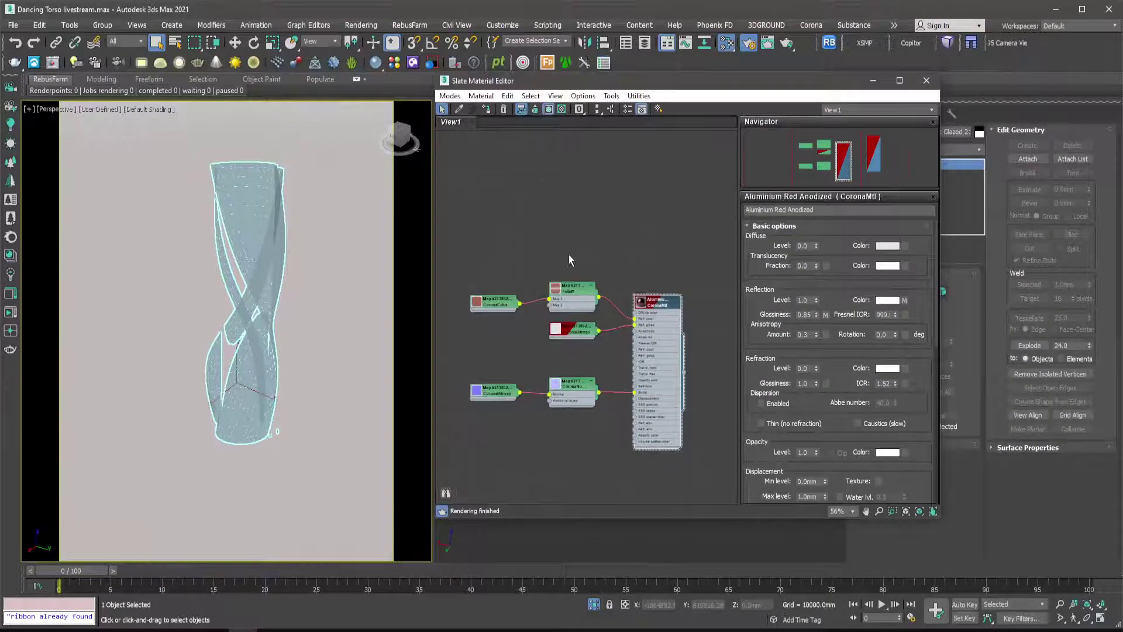
{"action": "scroll", "coordinate": [577, 264], "scroll_direction": "down", "scroll_amount": 2}
{"action": "scroll", "coordinate": [634, 358], "scroll_direction": "up", "scroll_amount": 5}
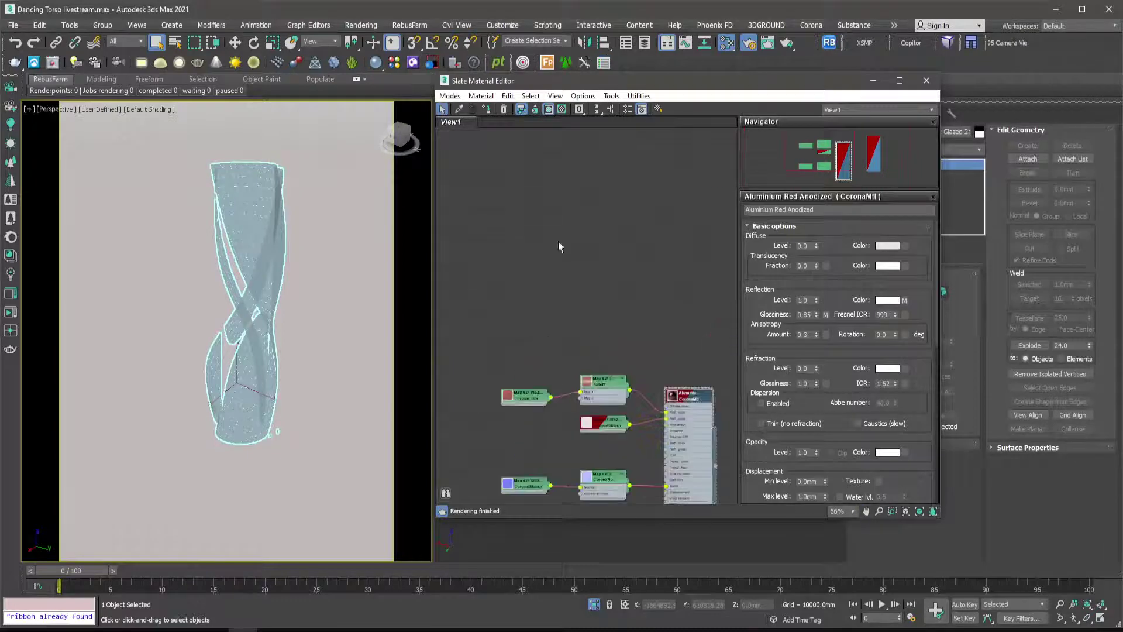
{"action": "left_click", "coordinate": [459, 109]}
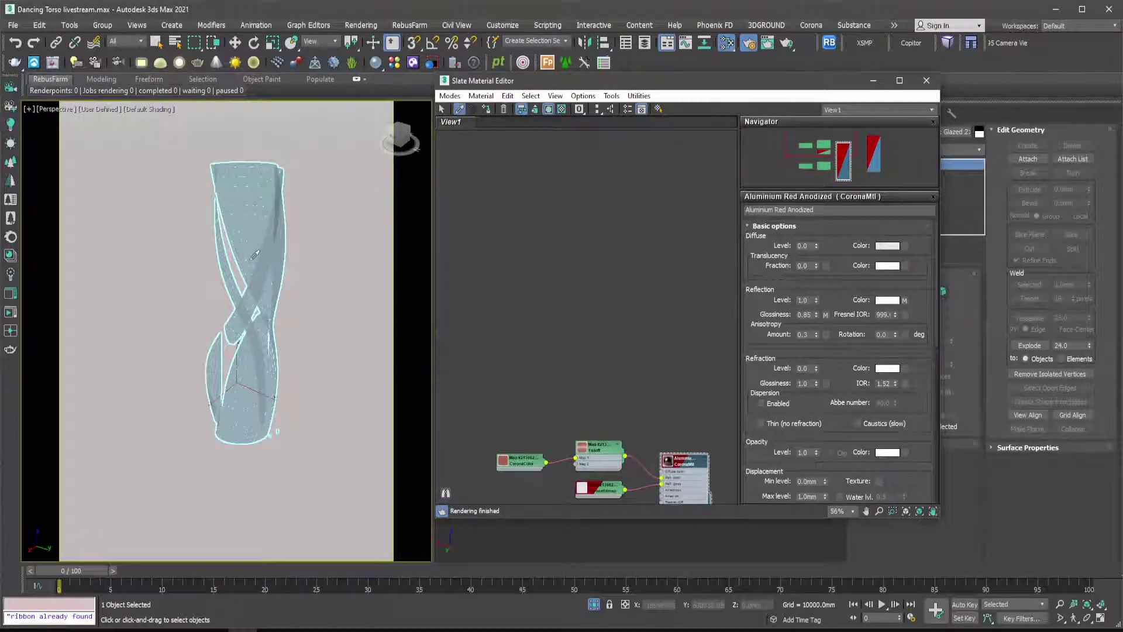
{"action": "scroll", "coordinate": [268, 240], "scroll_direction": "up", "scroll_amount": 8}
{"action": "scroll", "coordinate": [268, 240], "scroll_direction": "down", "scroll_amount": 8}
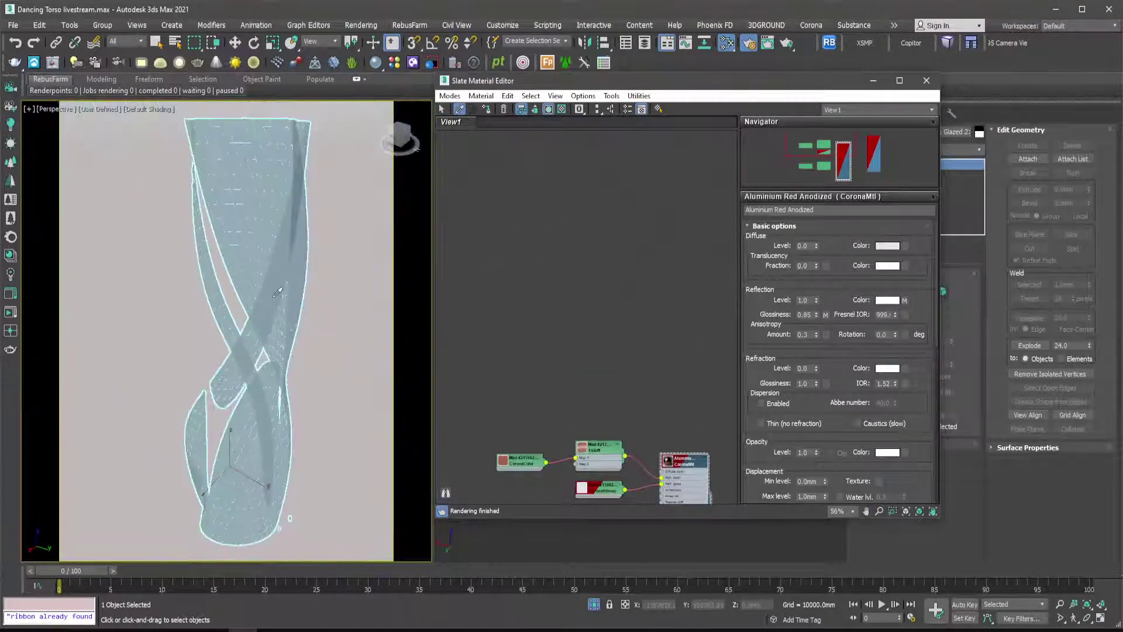
{"action": "scroll", "coordinate": [277, 287], "scroll_direction": "up", "scroll_amount": 6}
{"action": "left_click", "coordinate": [277, 287]}
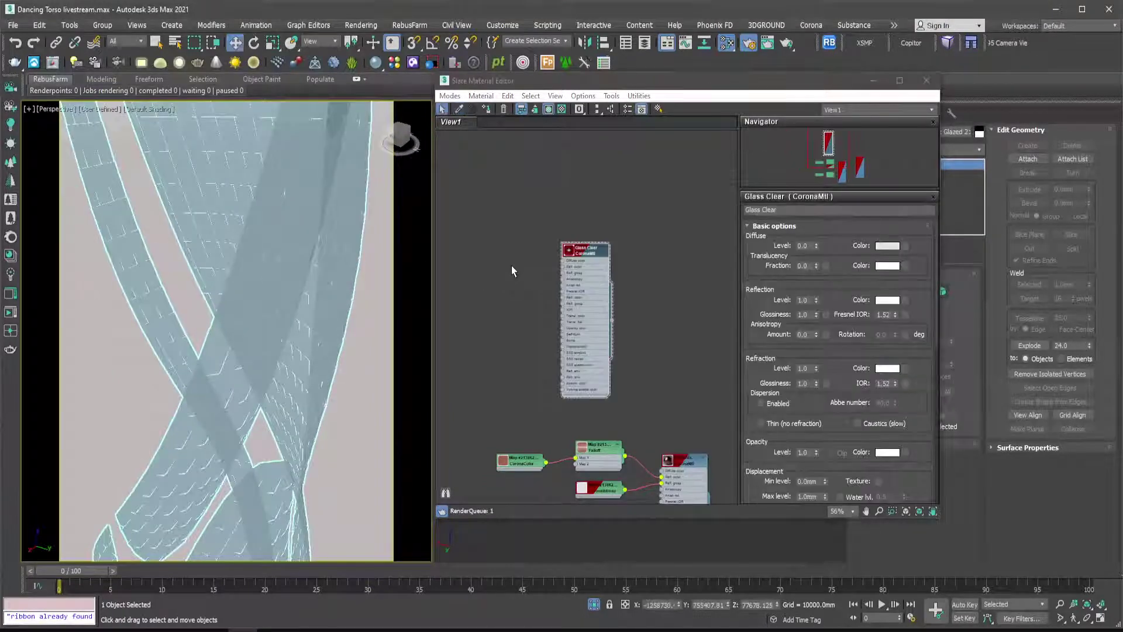
{"action": "scroll", "coordinate": [582, 252], "scroll_direction": "up", "scroll_amount": 2}
{"action": "scroll", "coordinate": [582, 253], "scroll_direction": "up", "scroll_amount": 1}
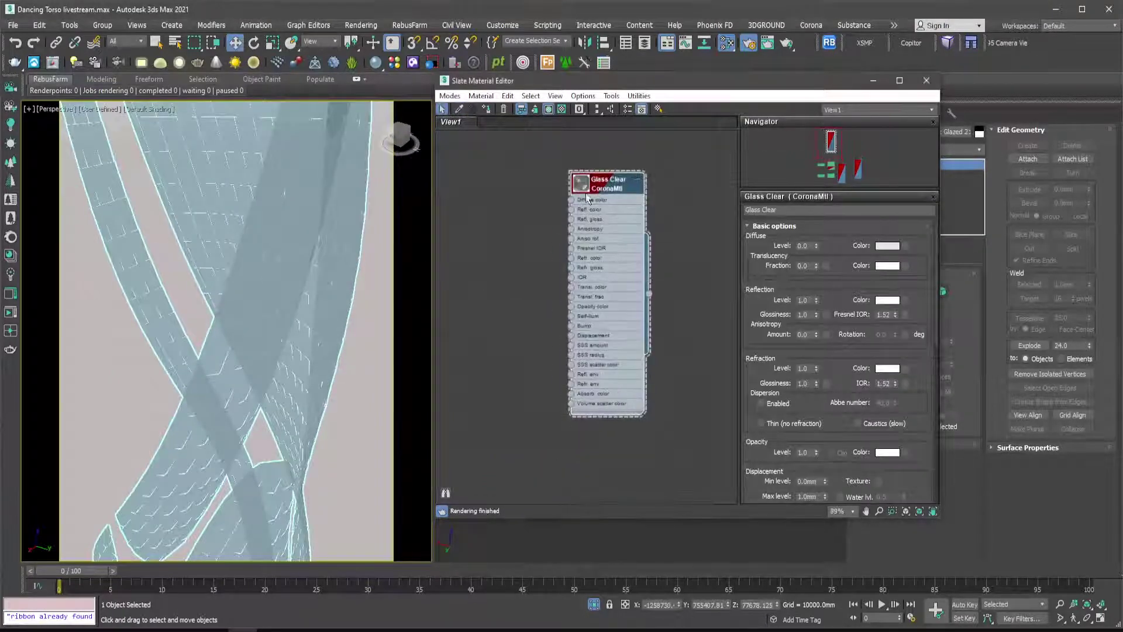
{"action": "scroll", "coordinate": [209, 286], "scroll_direction": "down", "scroll_amount": 3}
{"action": "scroll", "coordinate": [237, 290], "scroll_direction": "down", "scroll_amount": 2}
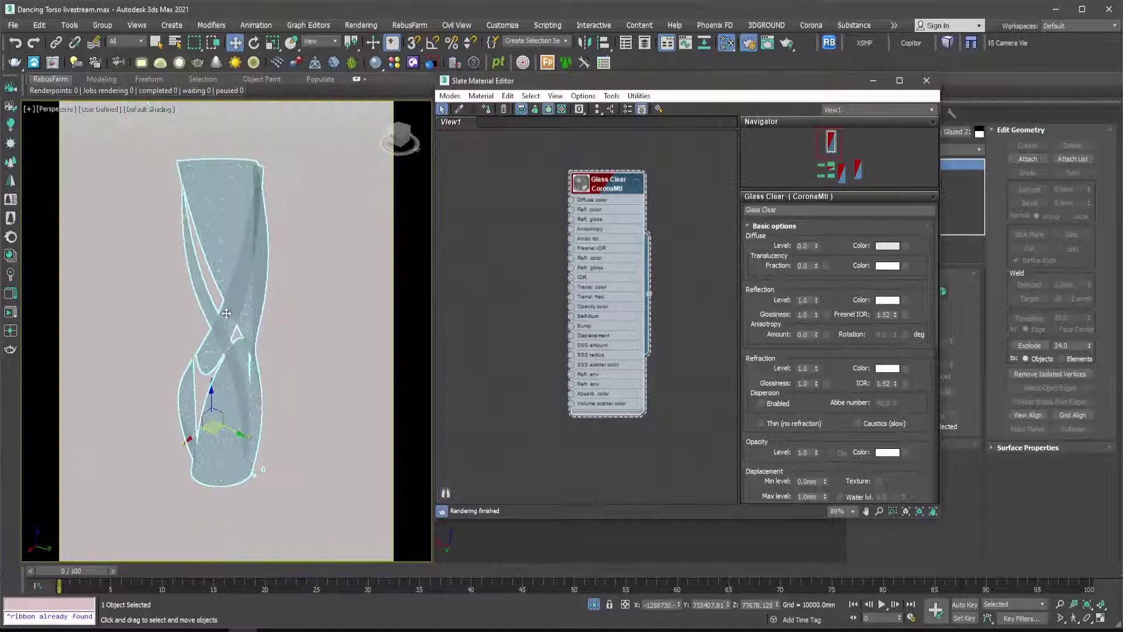
{"action": "left_click", "coordinate": [296, 339]}
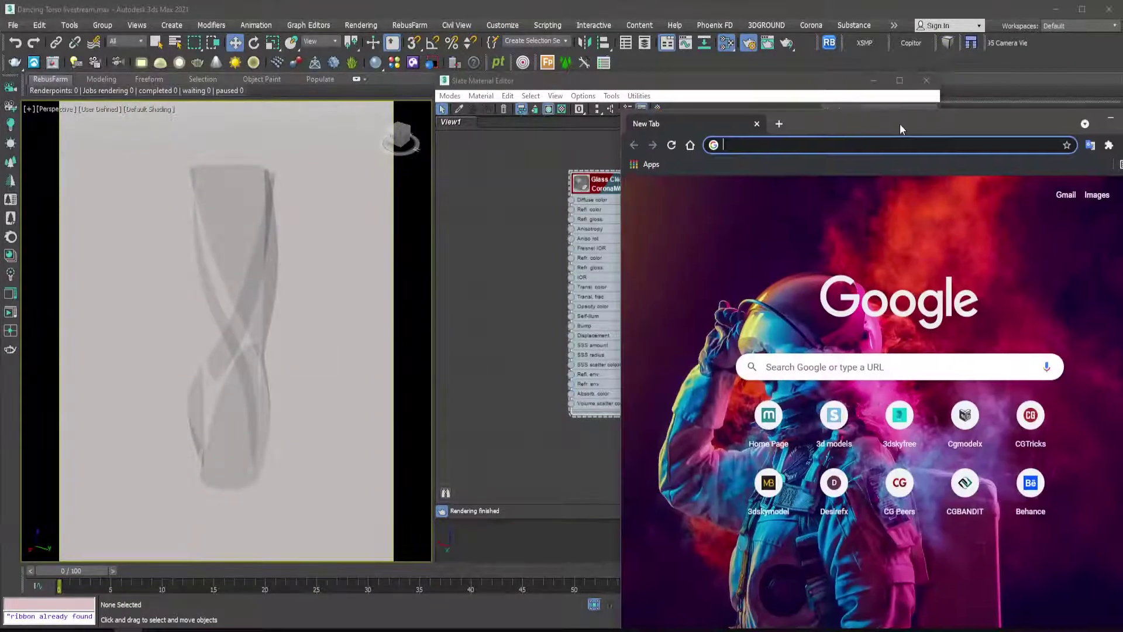
Bring the reference image board into view and examine how glass looks on the skyscraper photos.
{"action": "left_click_drag", "start_coordinate": [899, 124], "coordinate": [1122, 109]}
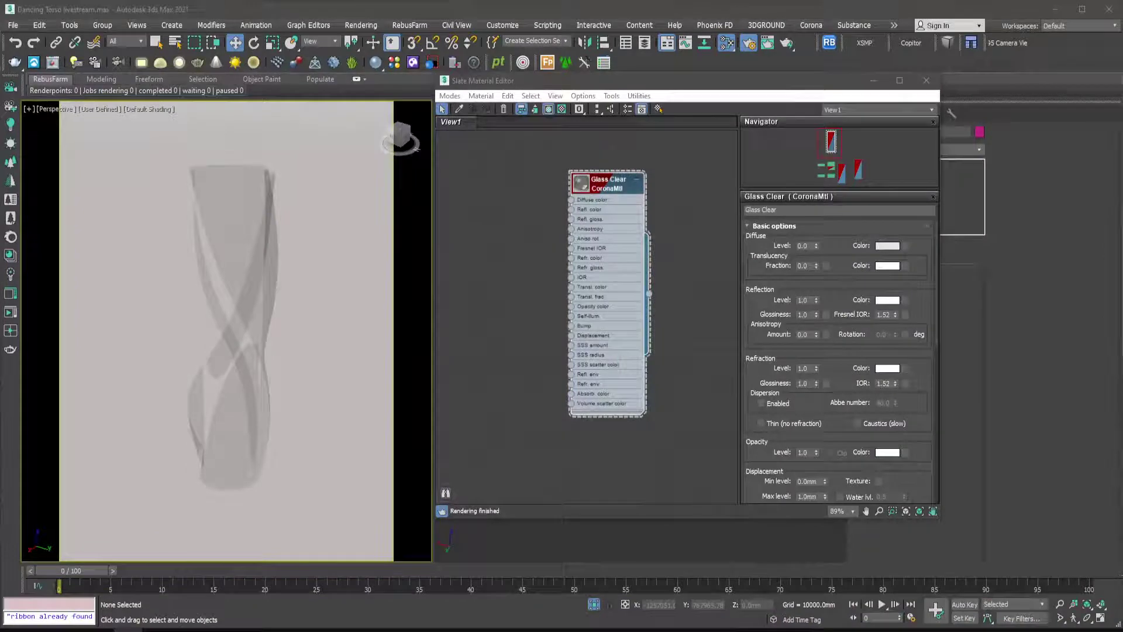
{"action": "right_click_drag", "start_coordinate": [1122, 234], "coordinate": [474, 174]}
{"action": "scroll", "coordinate": [496, 238], "scroll_direction": "down", "scroll_amount": 3}
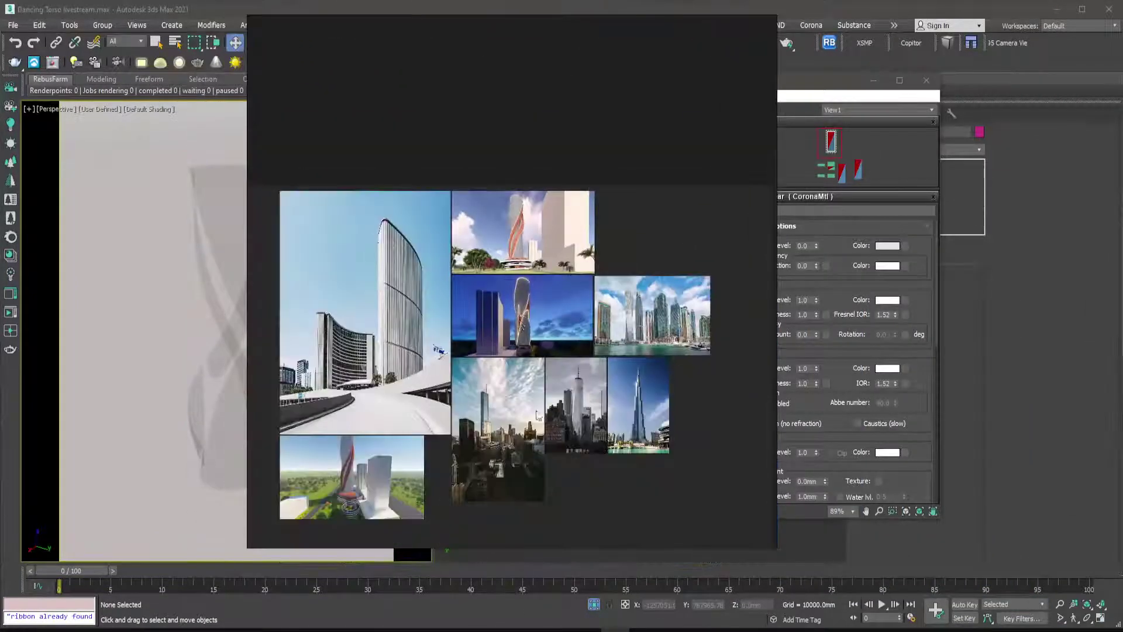
{"action": "scroll", "coordinate": [542, 435], "scroll_direction": "up", "scroll_amount": 5}
{"action": "scroll", "coordinate": [541, 435], "scroll_direction": "down", "scroll_amount": 5}
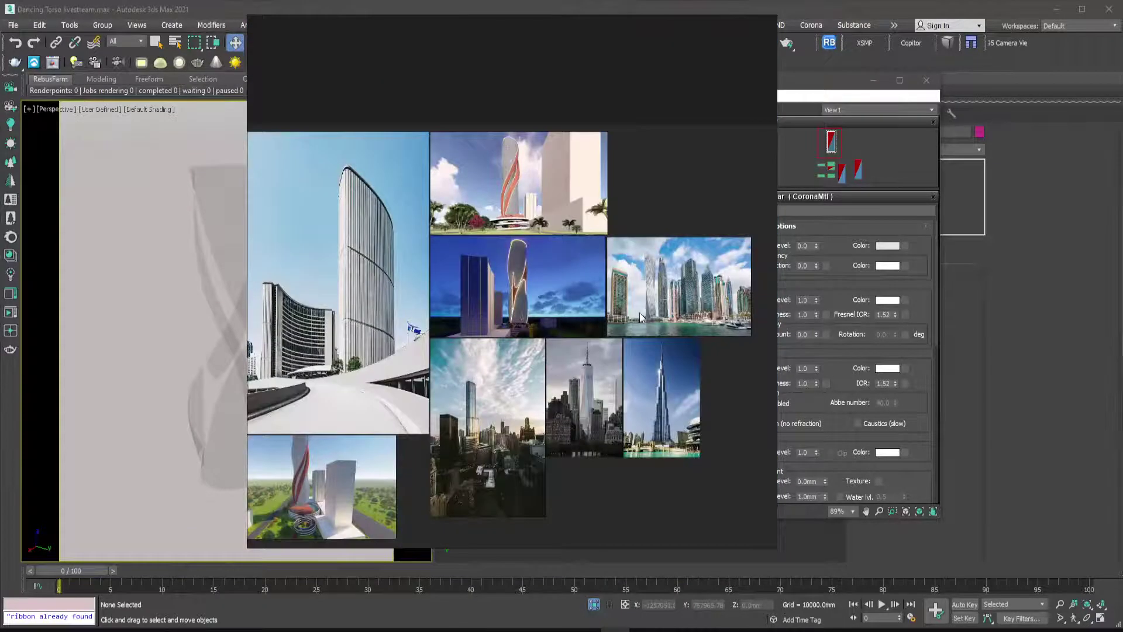
{"action": "scroll", "coordinate": [641, 314], "scroll_direction": "up", "scroll_amount": 1}
{"action": "scroll", "coordinate": [641, 314], "scroll_direction": "down", "scroll_amount": 1}
{"action": "right_click_drag", "start_coordinate": [754, 15], "coordinate": [1122, 152]}
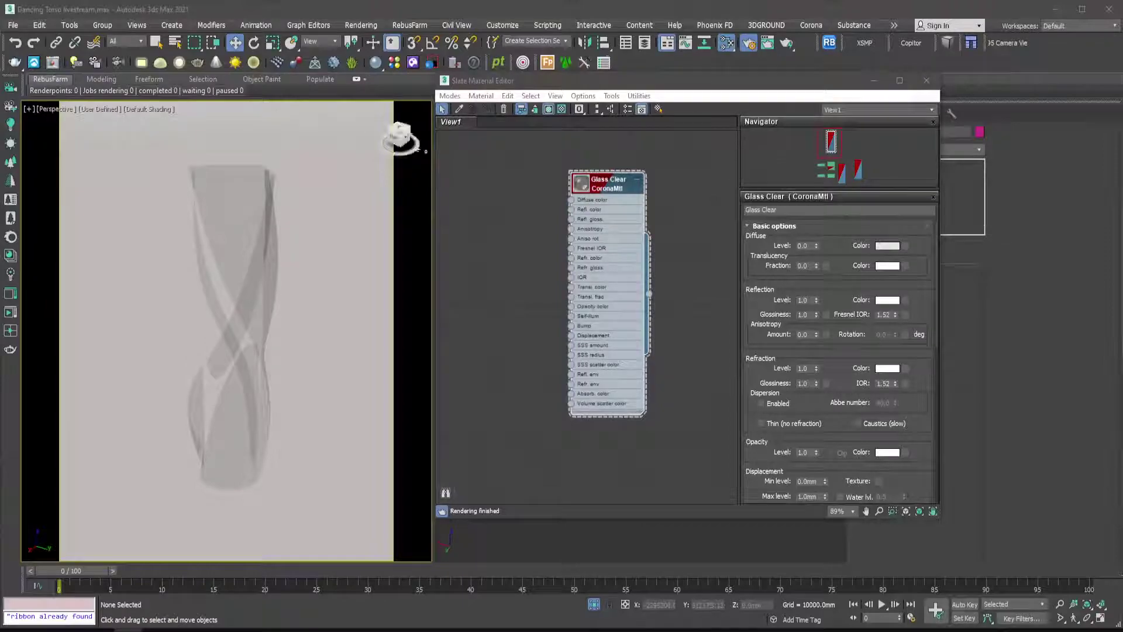
Switch to the Chrome browser, open the Pexels website and search its photos for "skyscraper".
{"action": "left_click_drag", "start_coordinate": [1122, 199], "coordinate": [577, 0]}
{"action": "left_click", "coordinate": [373, 33]}
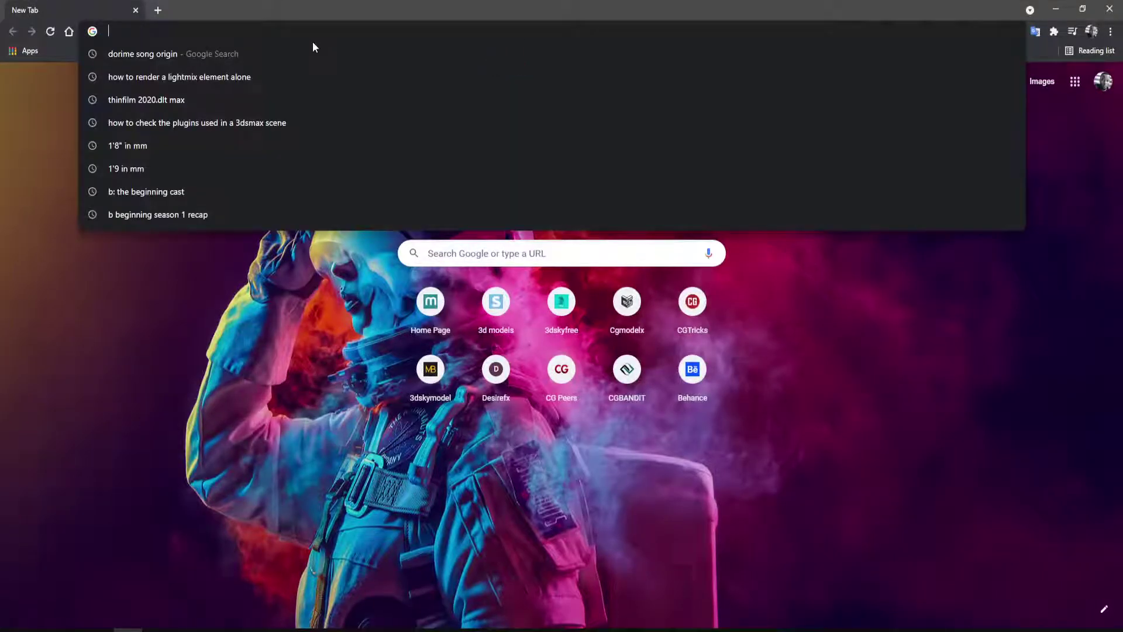
{"action": "type", "text": "pex"}
{"action": "key", "text": "Return"}
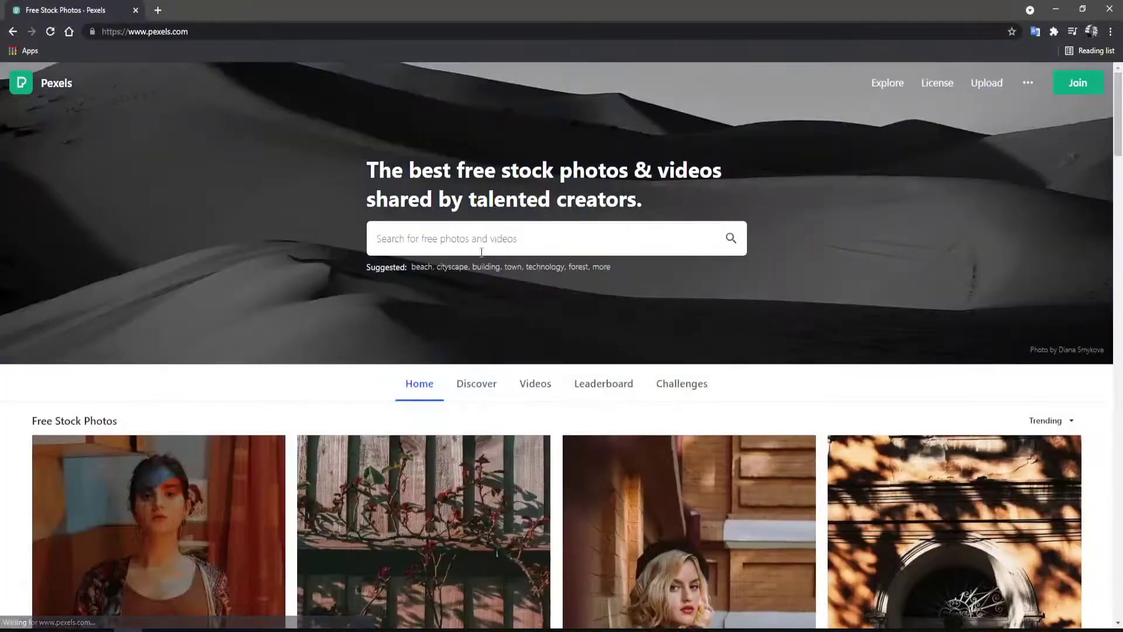
{"action": "left_click", "coordinate": [482, 251]}
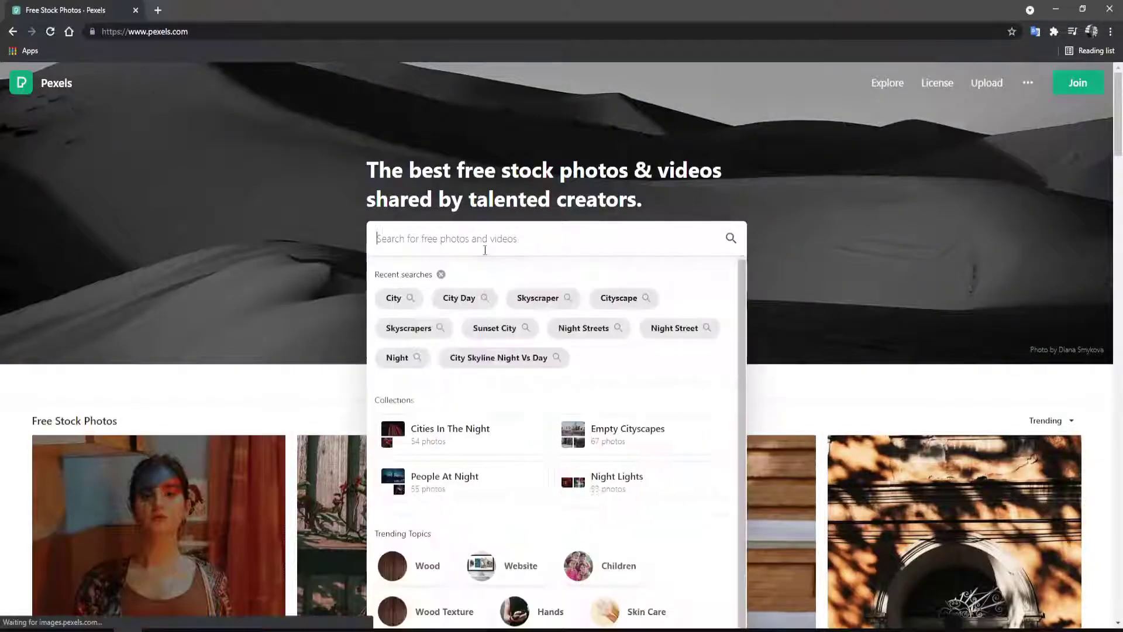
{"action": "type", "text": "skysc"}
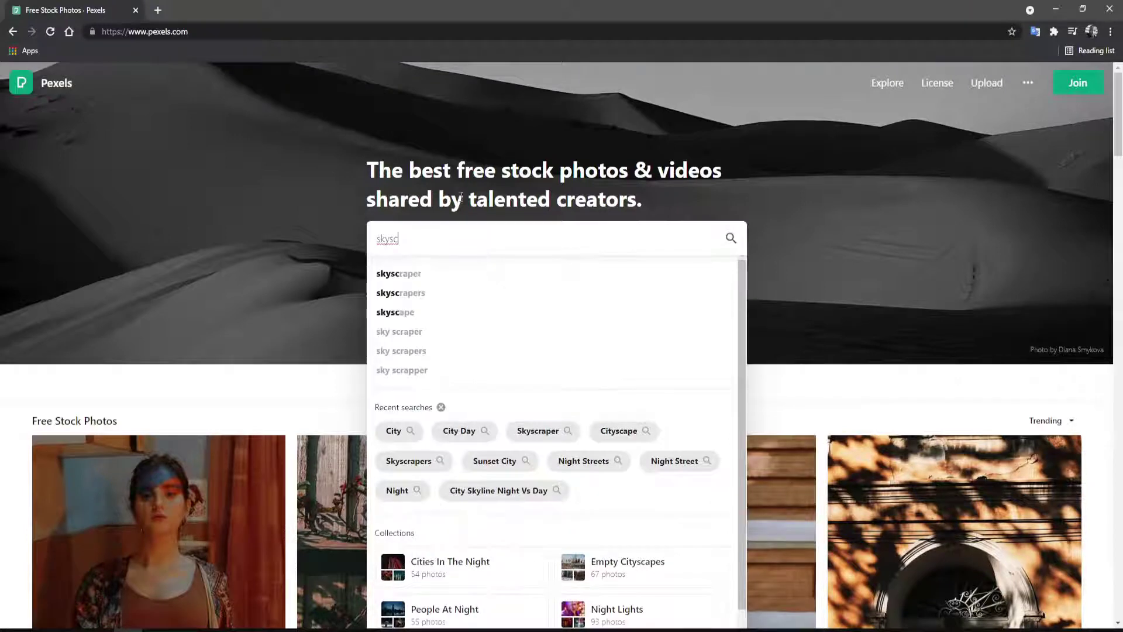
{"action": "left_click", "coordinate": [428, 275]}
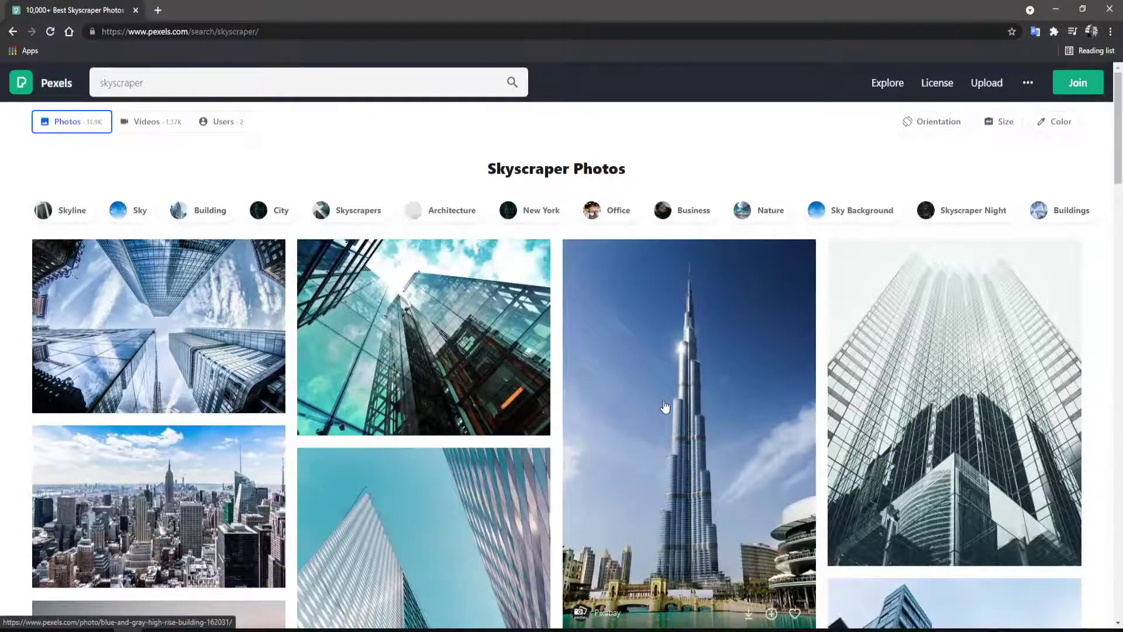
Open the "Mirror Facade of Tall Building" photo from the skyscraper results and examine its distorted glass reflections up close.
{"action": "scroll", "coordinate": [652, 408], "scroll_direction": "down", "scroll_amount": 7}
{"action": "scroll", "coordinate": [599, 377], "scroll_direction": "down", "scroll_amount": 4}
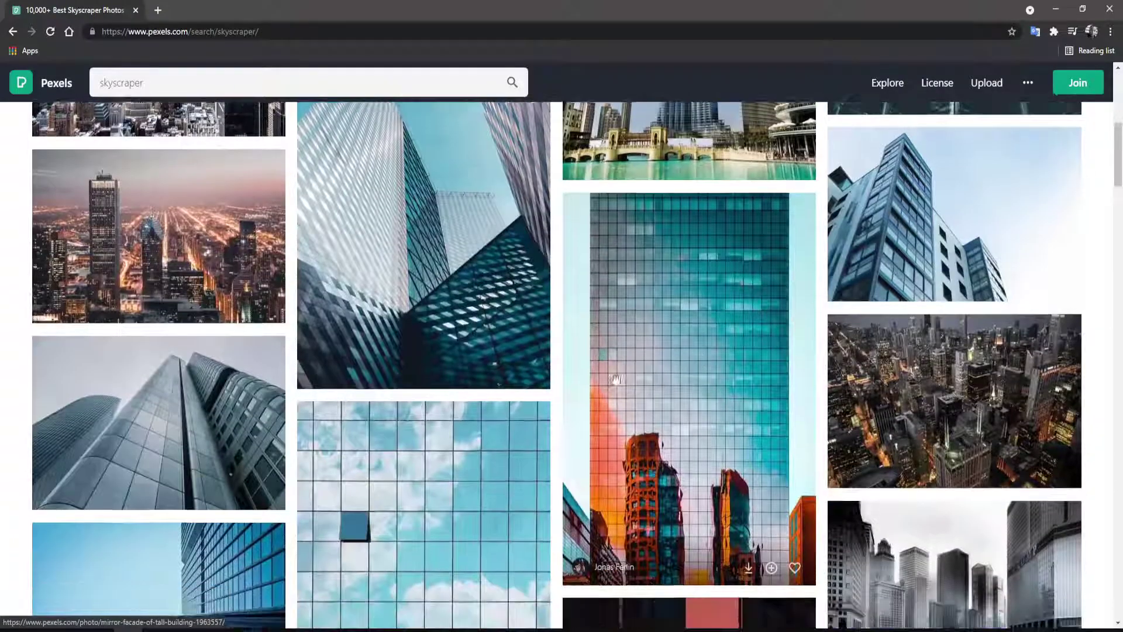
{"action": "left_click", "coordinate": [676, 258]}
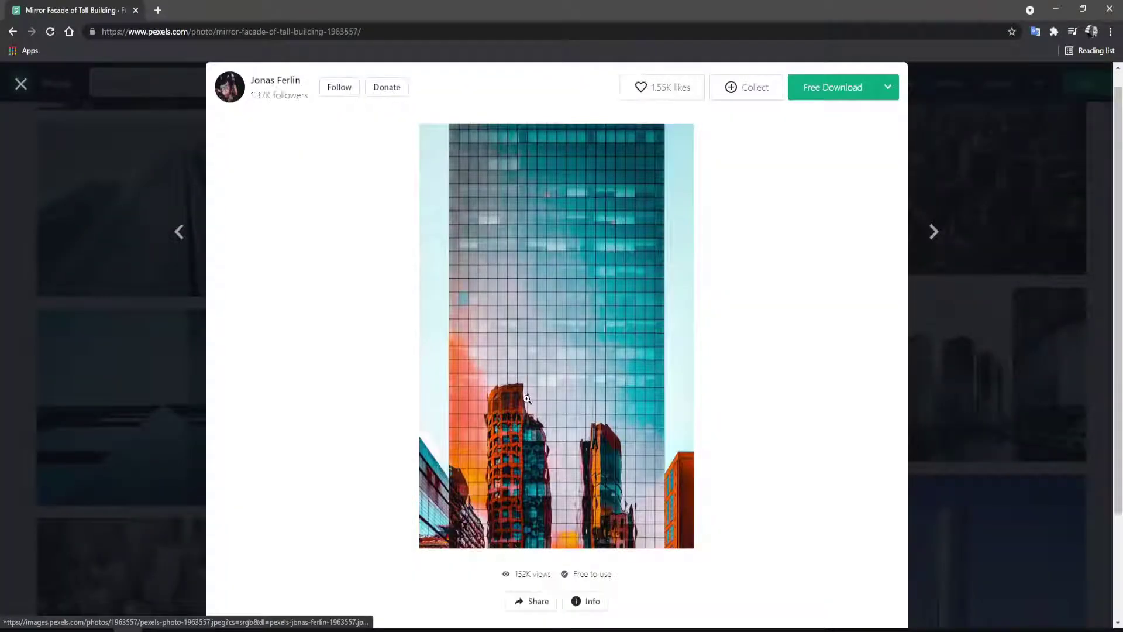
{"action": "left_click", "coordinate": [539, 369]}
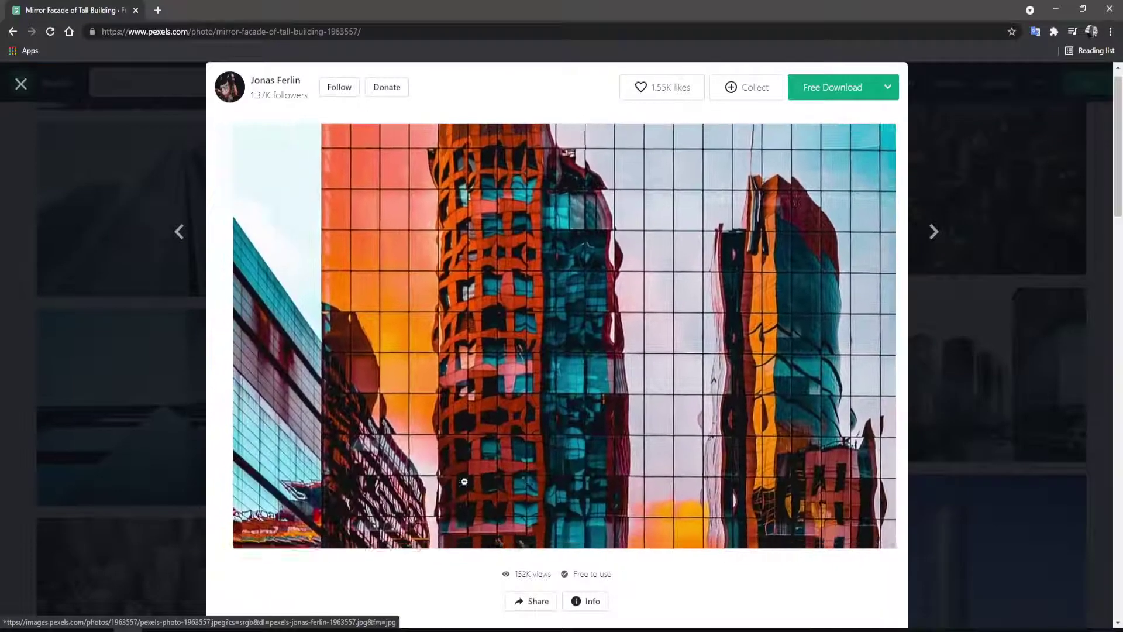
{"action": "left_click", "coordinate": [456, 497]}
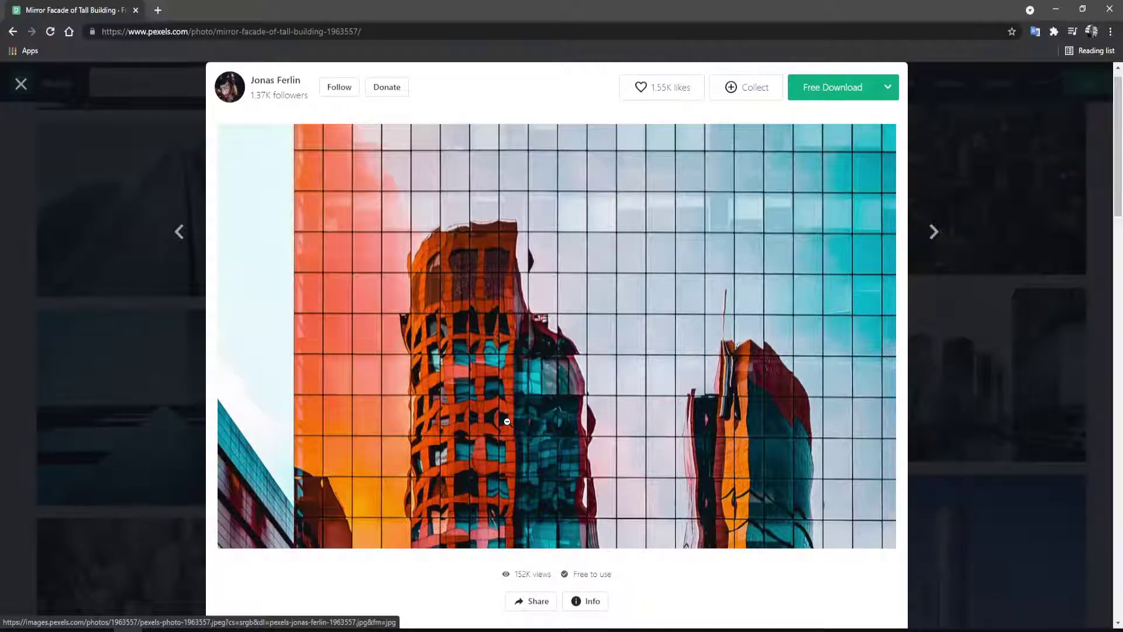
Compare the mirror facade photo at full view and close up to study its warped building reflections, and return to the skyscraper results.
{"action": "left_click", "coordinate": [506, 421]}
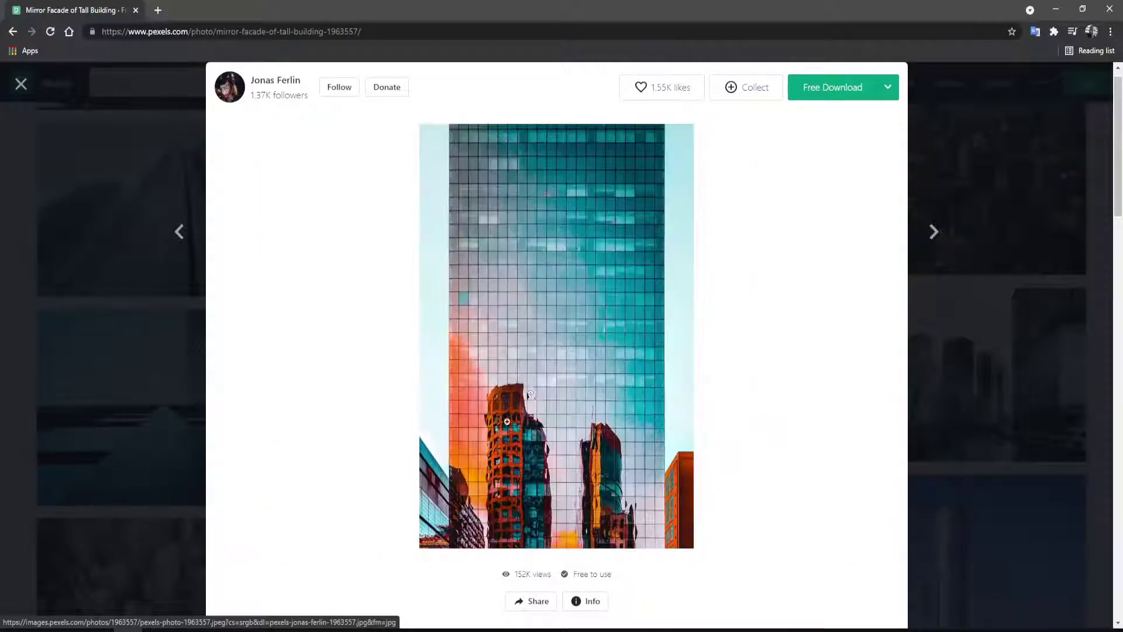
{"action": "left_click", "coordinate": [521, 496]}
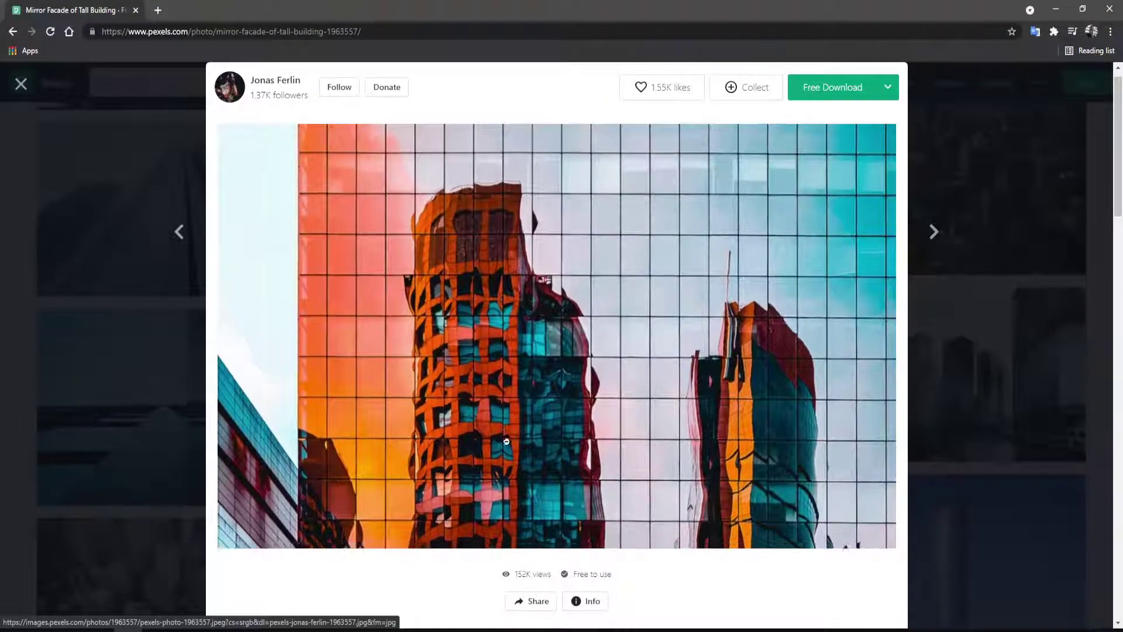
{"action": "left_click", "coordinate": [641, 514]}
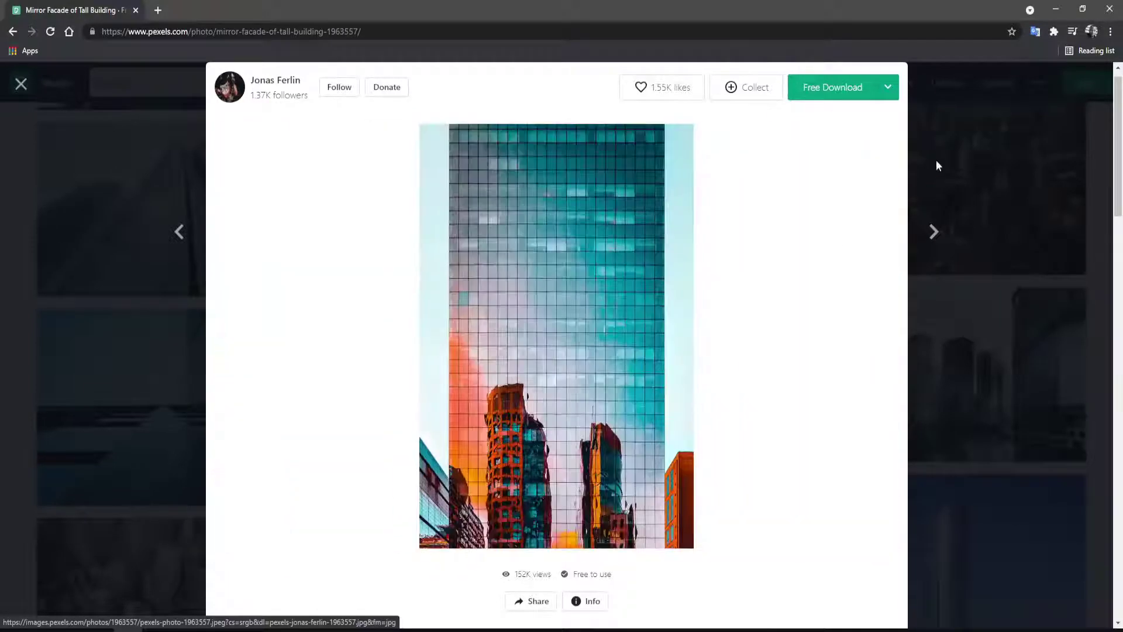
{"action": "left_click", "coordinate": [936, 165]}
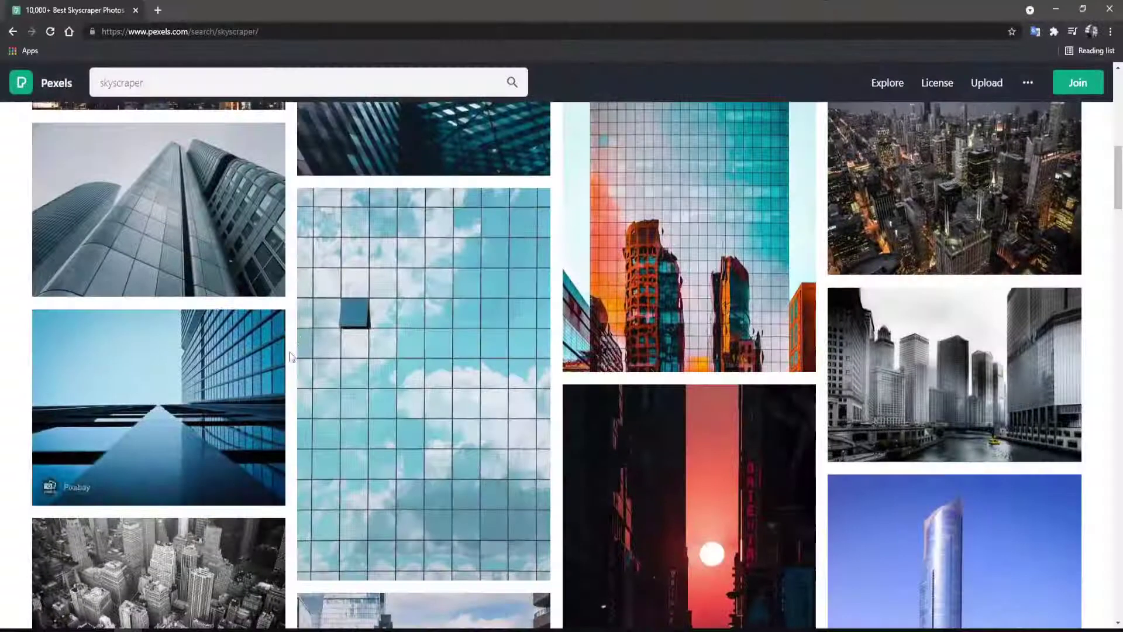
Search the web for "ue5" in a new browser tab.
{"action": "left_click", "coordinate": [158, 10]}
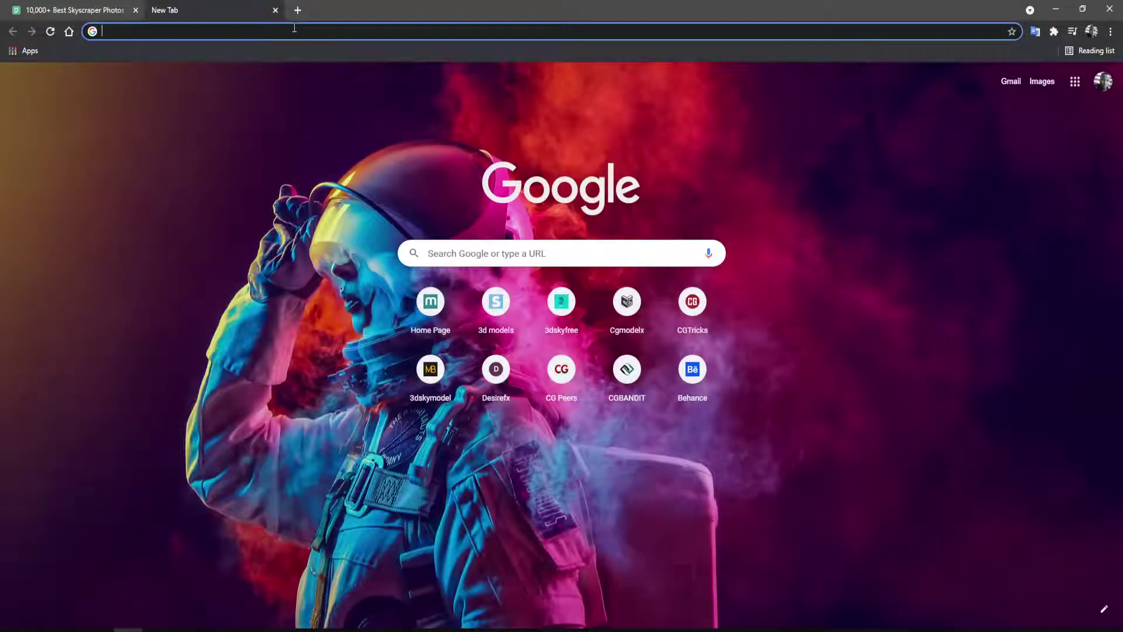
{"action": "type", "text": "ue5"}
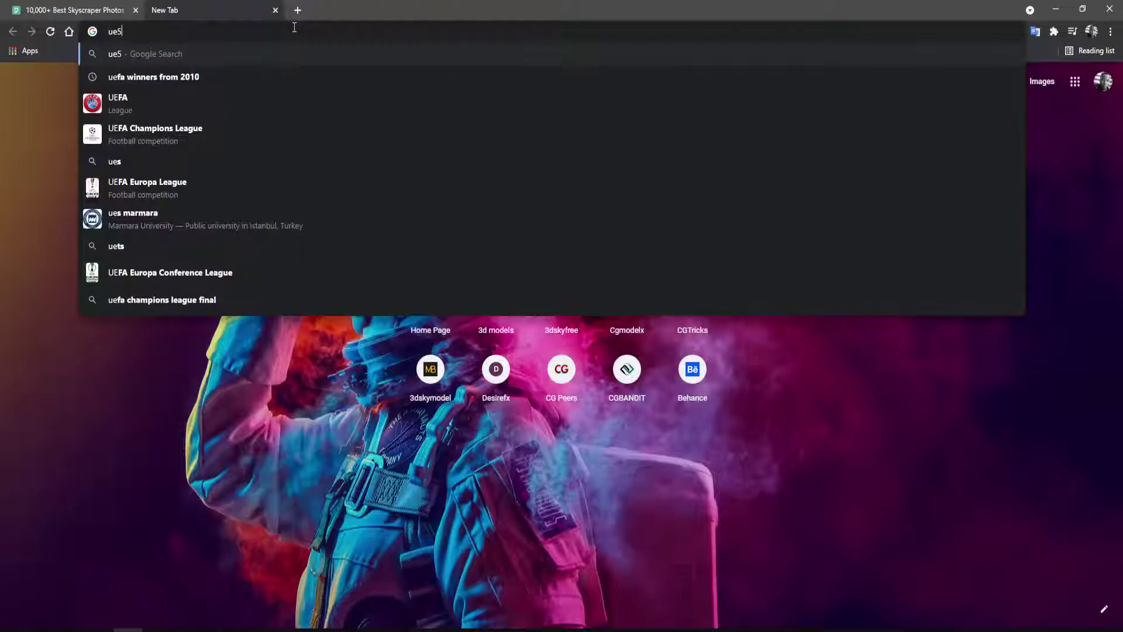
{"action": "key", "text": "Return"}
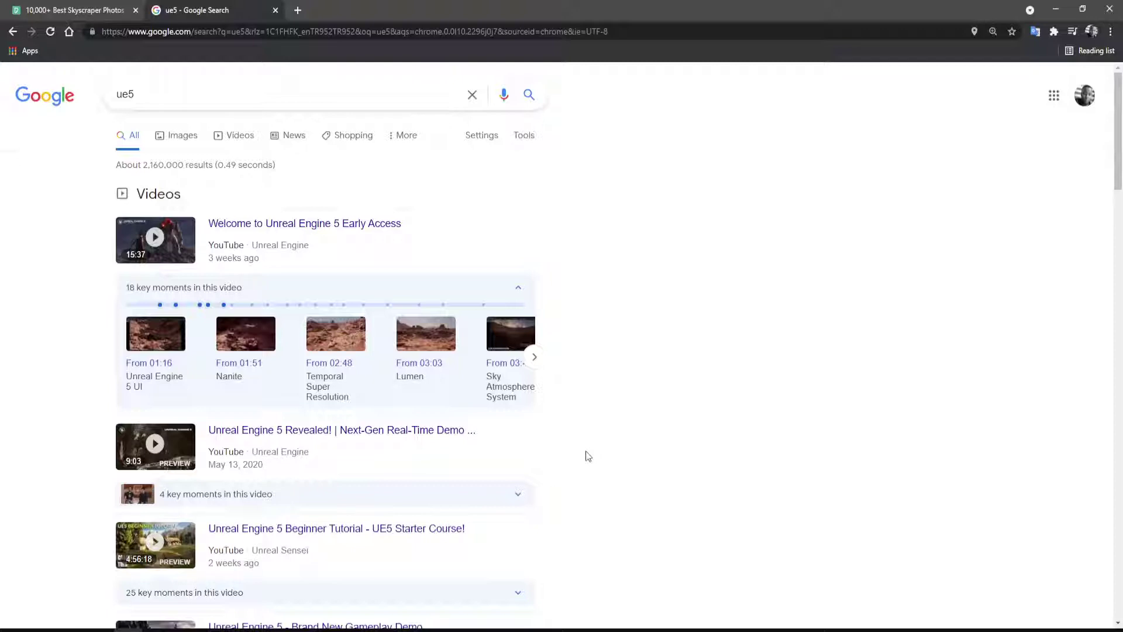
Replace the web search with one for YouTube and go to the youtube.com home page.
{"action": "left_click", "coordinate": [255, 99]}
{"action": "key", "text": "BackSpace"}
{"action": "key", "text": "BackSpace"}
{"action": "key", "text": "BackSpace"}
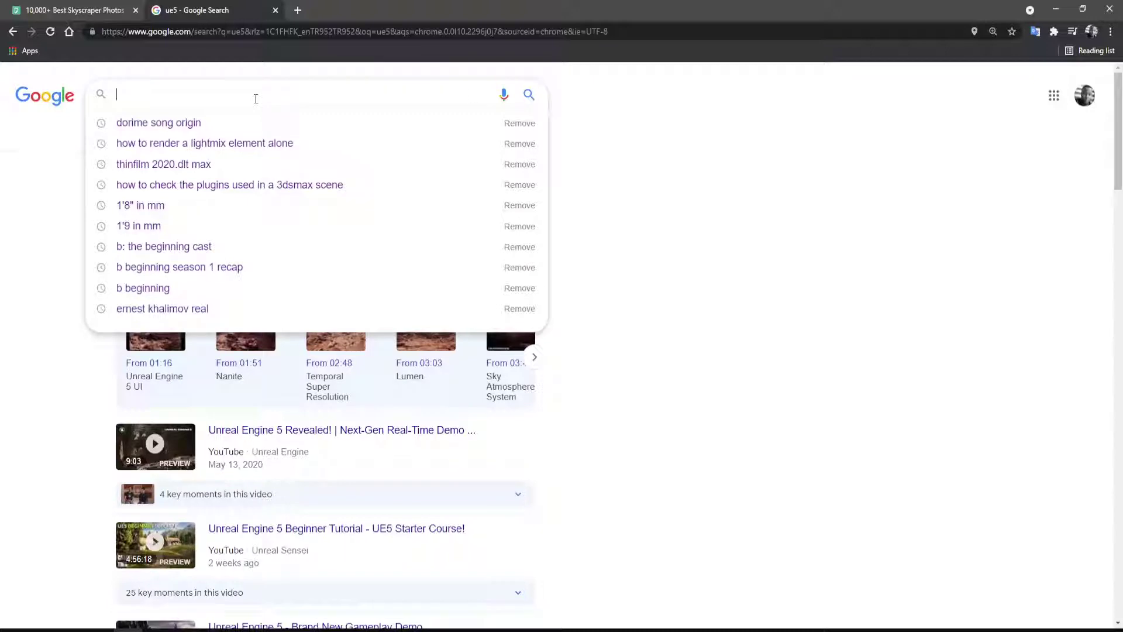
{"action": "type", "text": "youtu"}
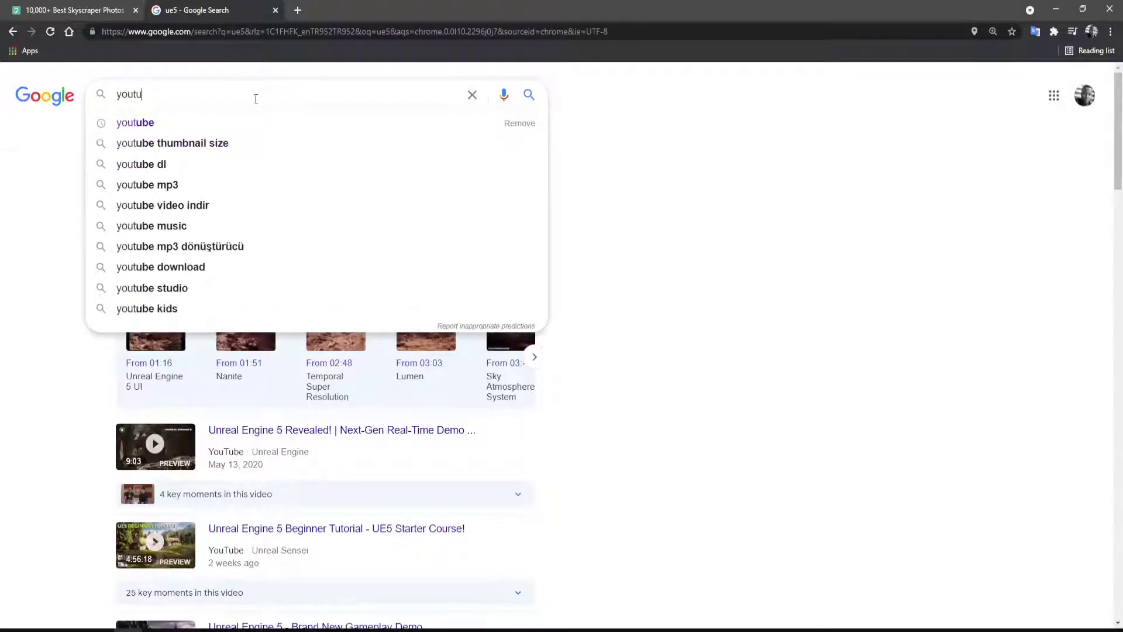
{"action": "key", "text": "Return"}
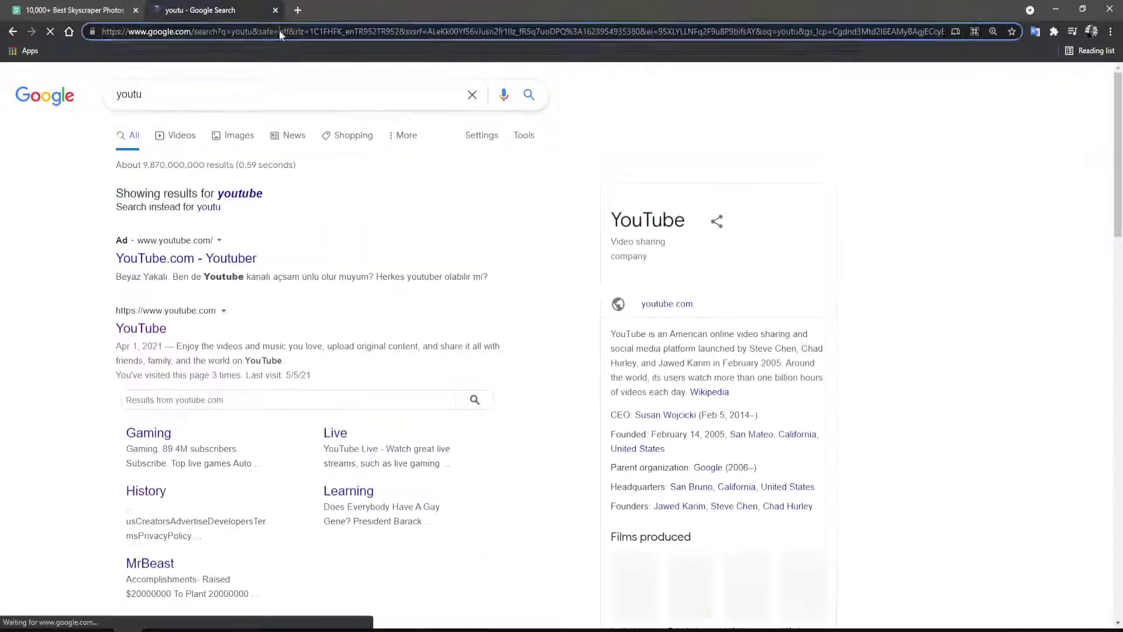
{"action": "left_click", "coordinate": [279, 30]}
{"action": "type", "text": "you"}
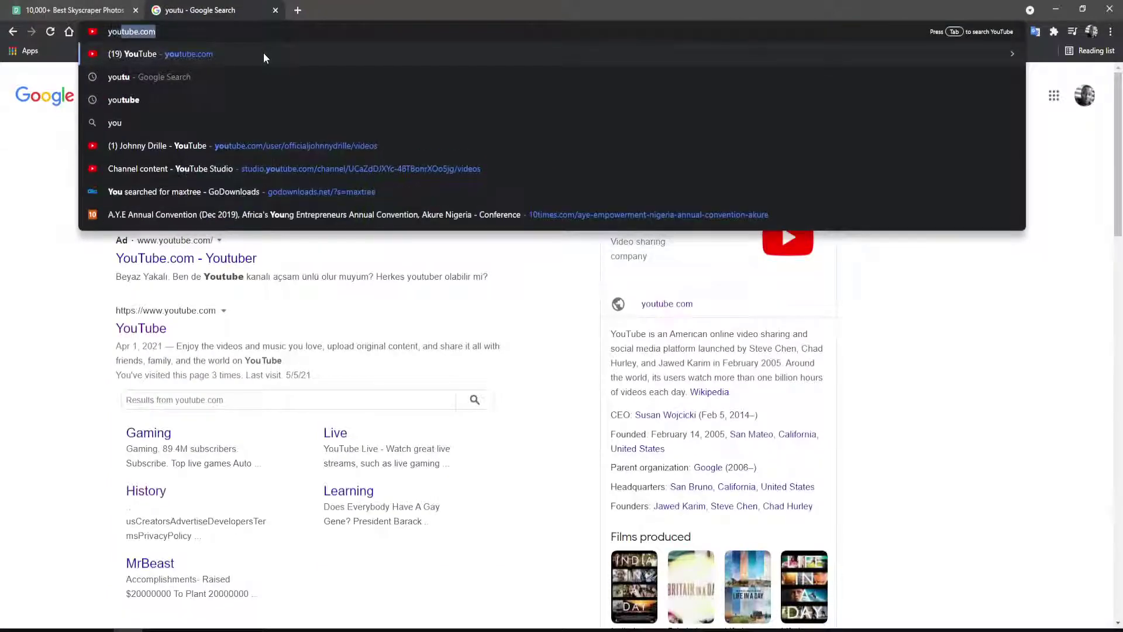
{"action": "key", "text": "Return"}
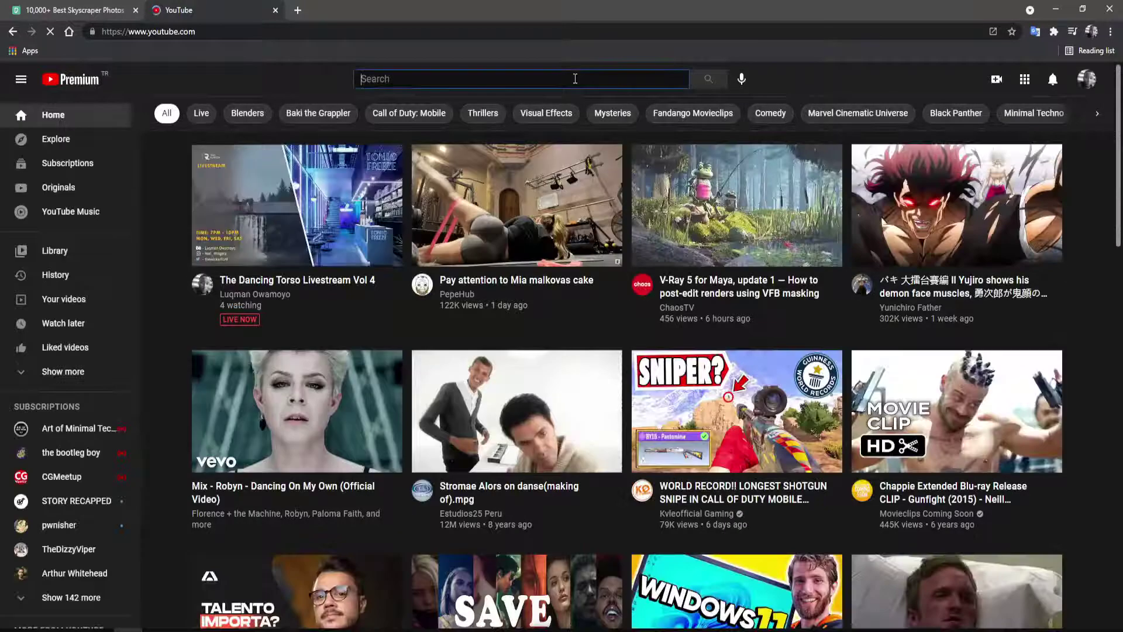
Search YouTube for "monolith studio" and open the Monolith Studios channel.
{"action": "left_click", "coordinate": [574, 78]}
{"action": "type", "text": "monol"}
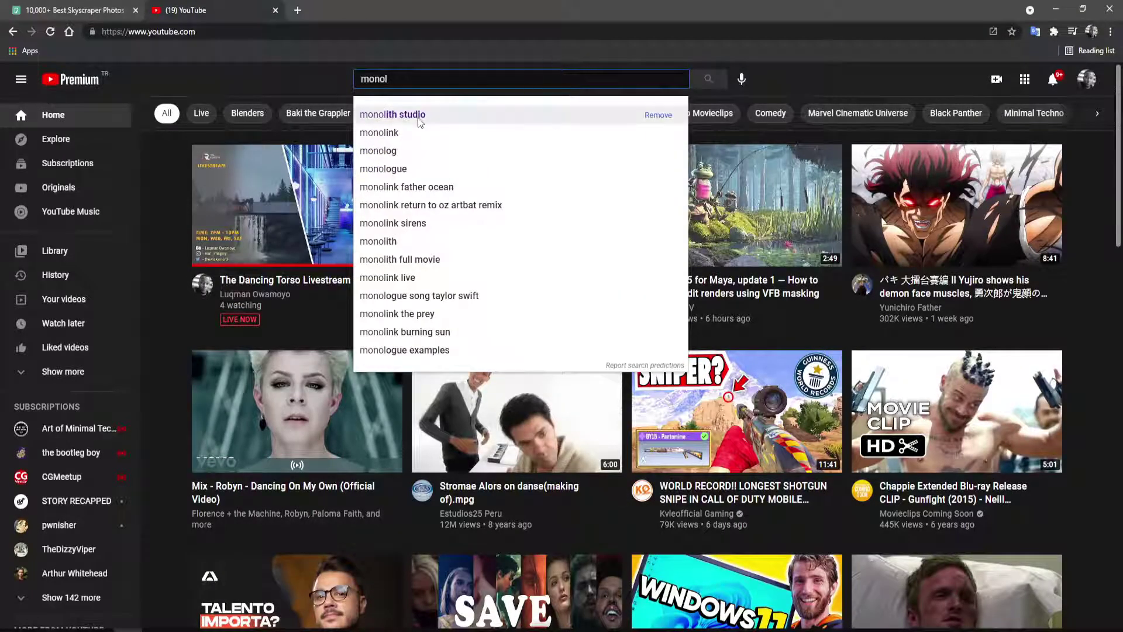
{"action": "left_click", "coordinate": [389, 114]}
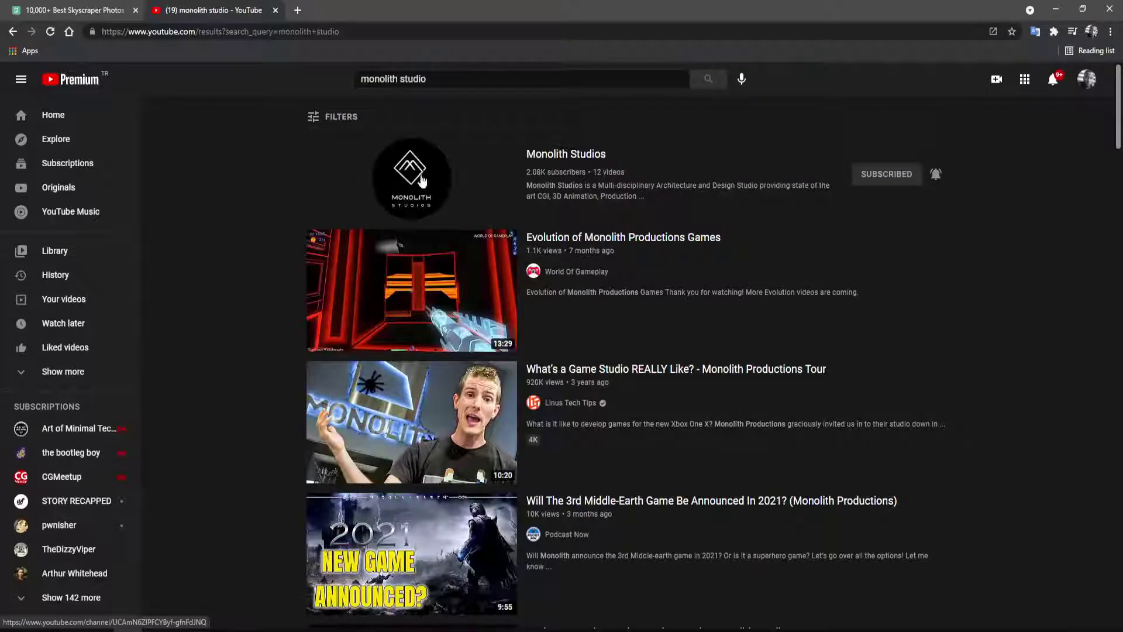
{"action": "left_click", "coordinate": [566, 156]}
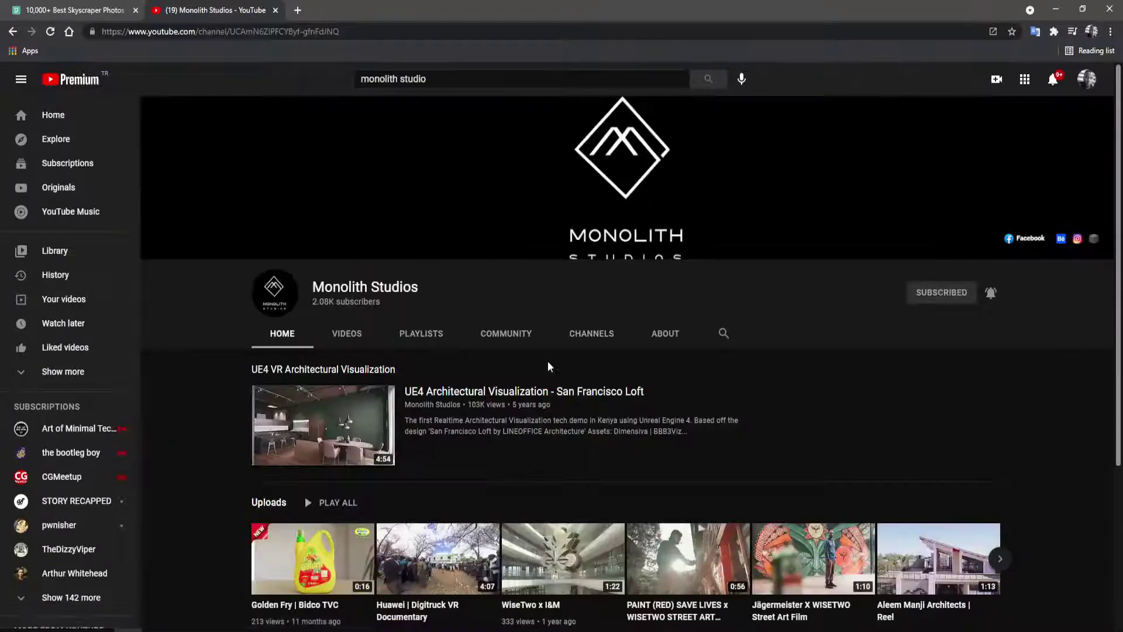
Browse the channel's uploaded videos, open "UE4 | 867 De Bougainville" and pause its playback.
{"action": "left_click", "coordinate": [351, 345]}
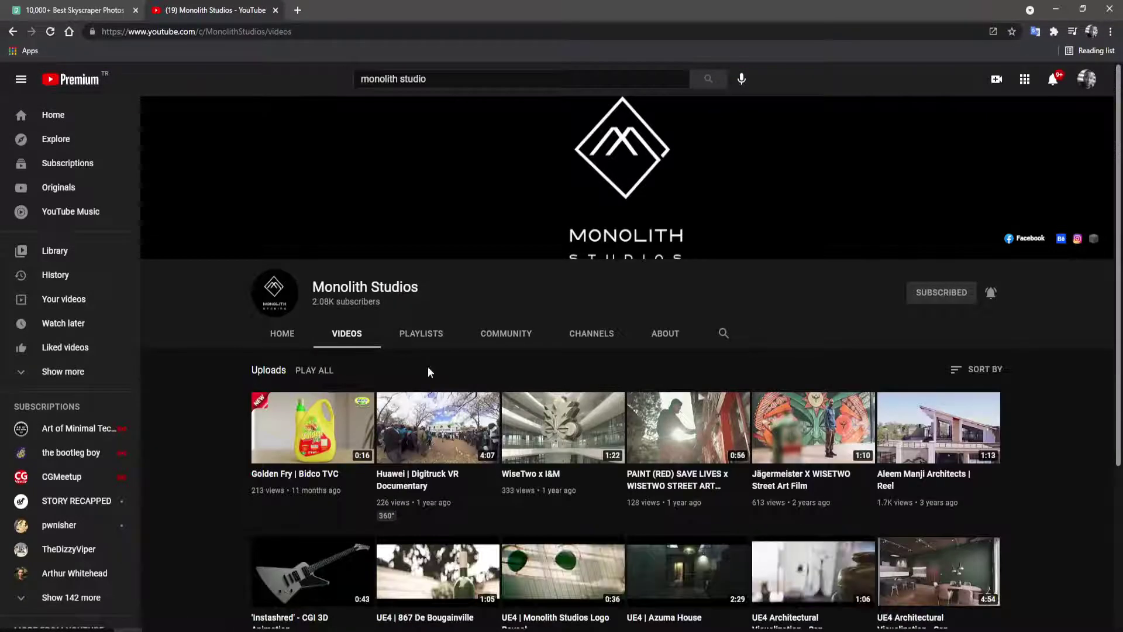
{"action": "scroll", "coordinate": [427, 366], "scroll_direction": "down", "scroll_amount": 4}
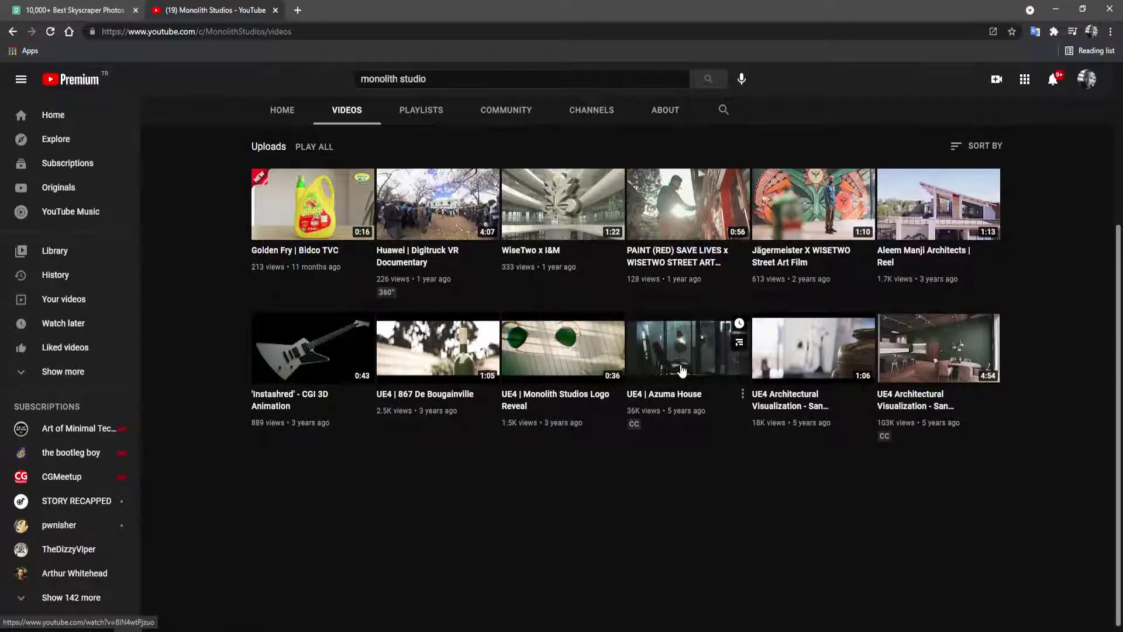
{"action": "left_click", "coordinate": [458, 349]}
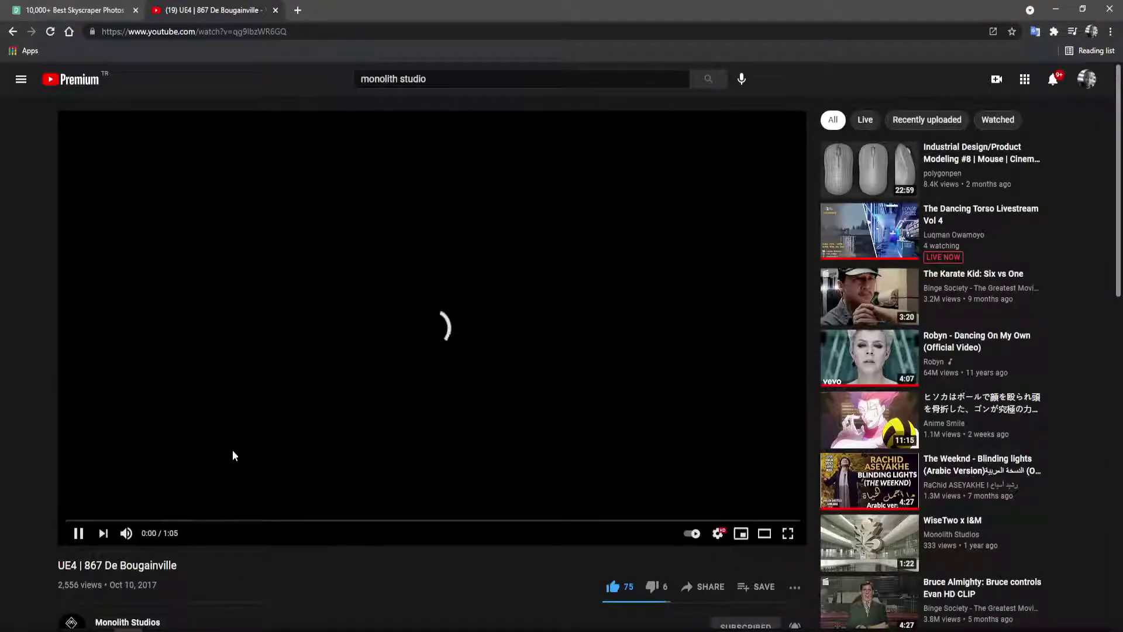
{"action": "left_click", "coordinate": [79, 535]}
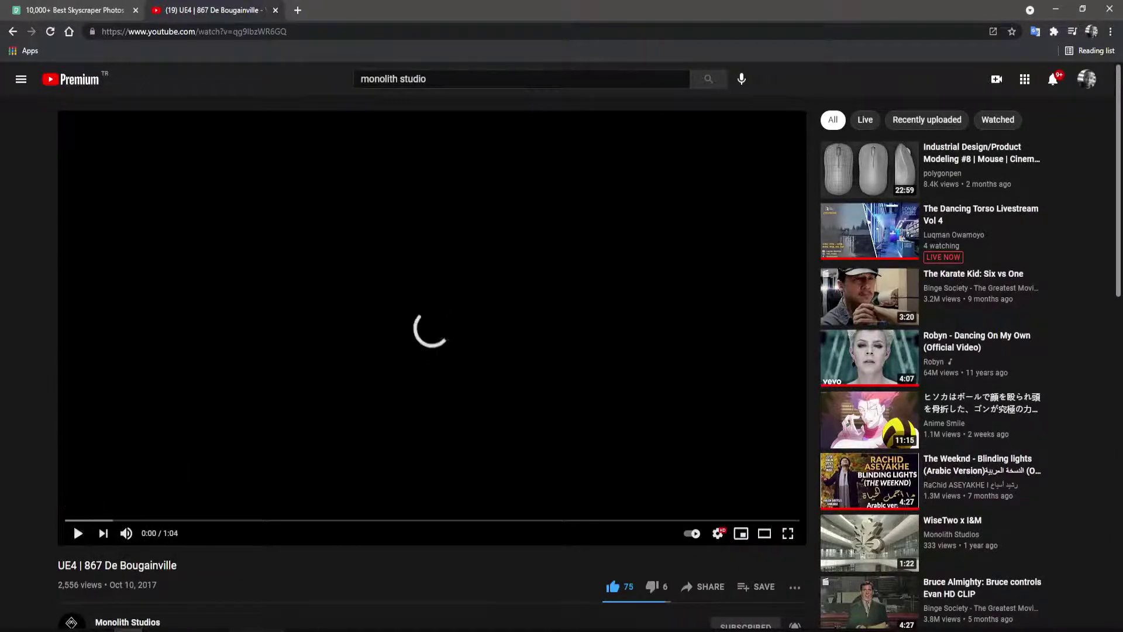
Switch to 3ds Max and look over the Glass Clear material node in the Slate Material Editor.
{"action": "mouse_move", "coordinate": [244, 629]}
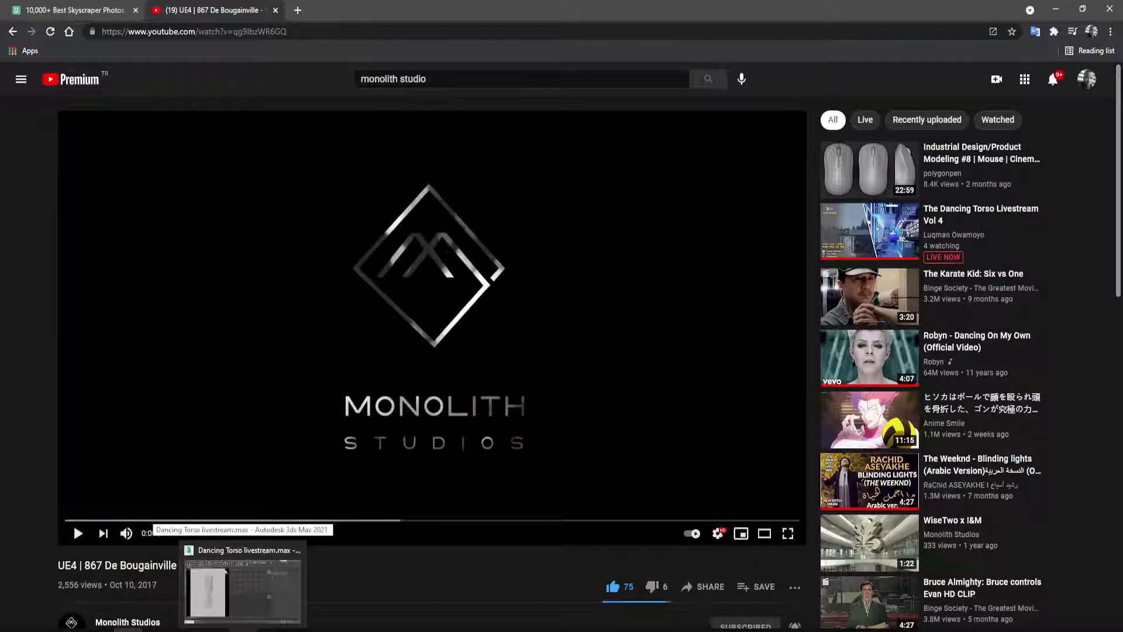
{"action": "left_click", "coordinate": [242, 591]}
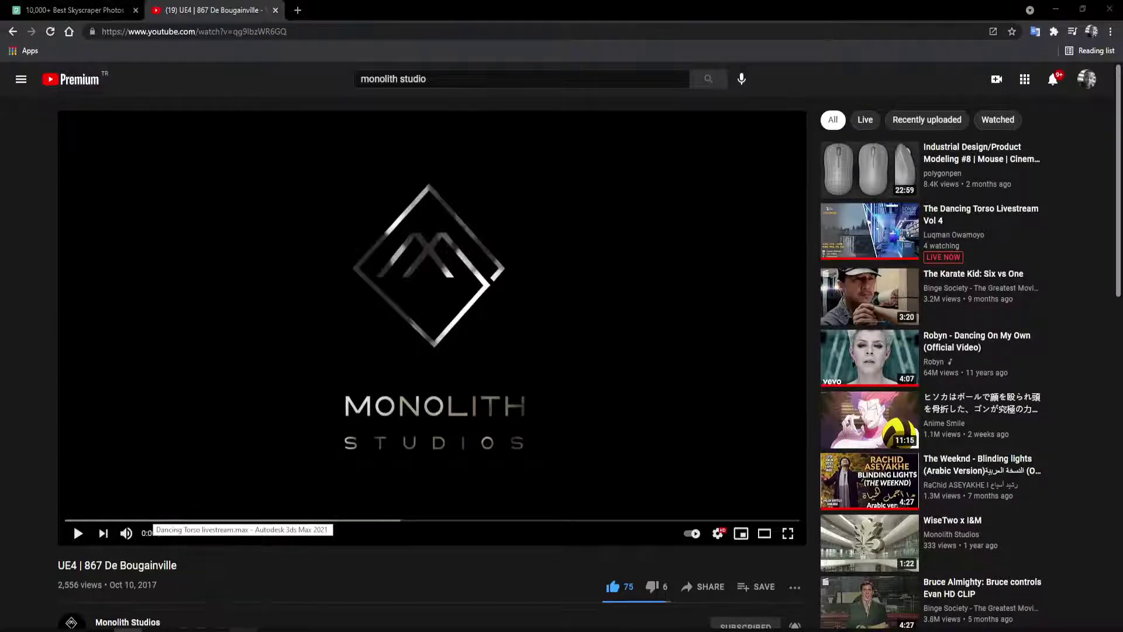
{"action": "scroll", "coordinate": [516, 286], "scroll_direction": "down", "scroll_amount": 2}
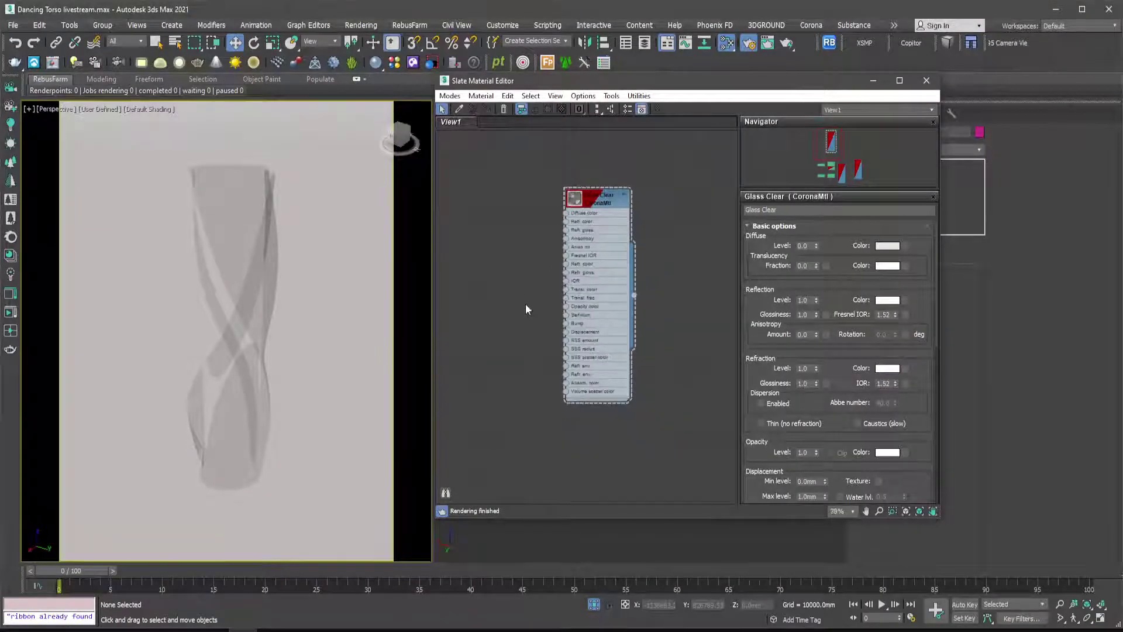
{"action": "middle_click_drag", "start_coordinate": [525, 303], "coordinate": [571, 310]}
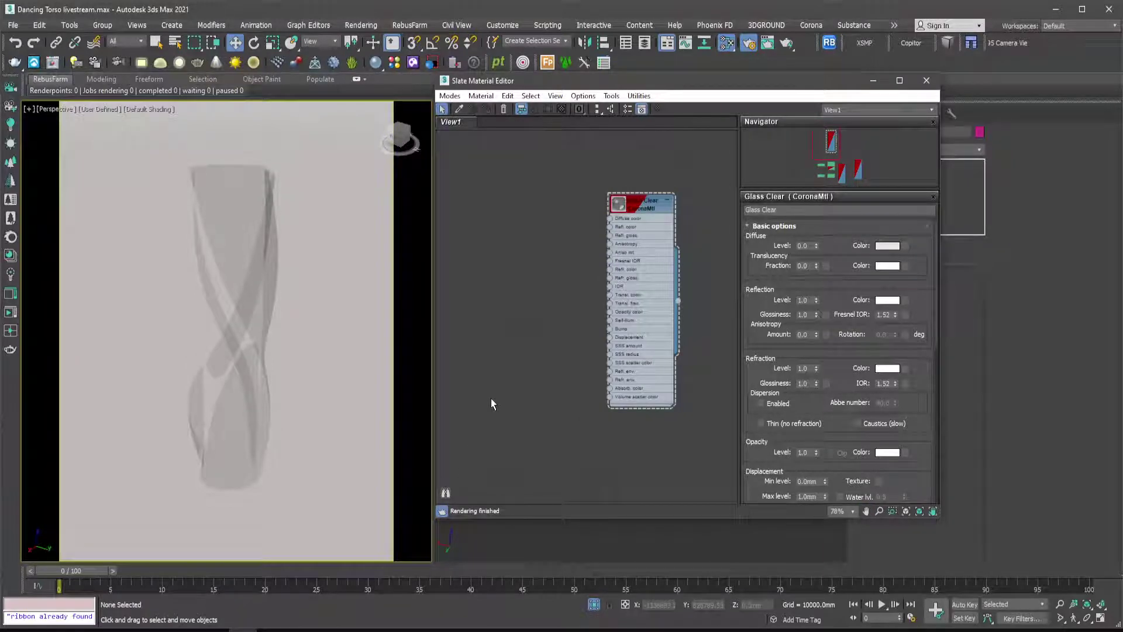
{"action": "right_click", "coordinate": [513, 319]}
{"action": "left_click", "coordinate": [519, 280]}
Switch back to Chrome and look through the Pexels skyscraper results for glass facade photos.
{"action": "key", "text": "alt+Tab"}
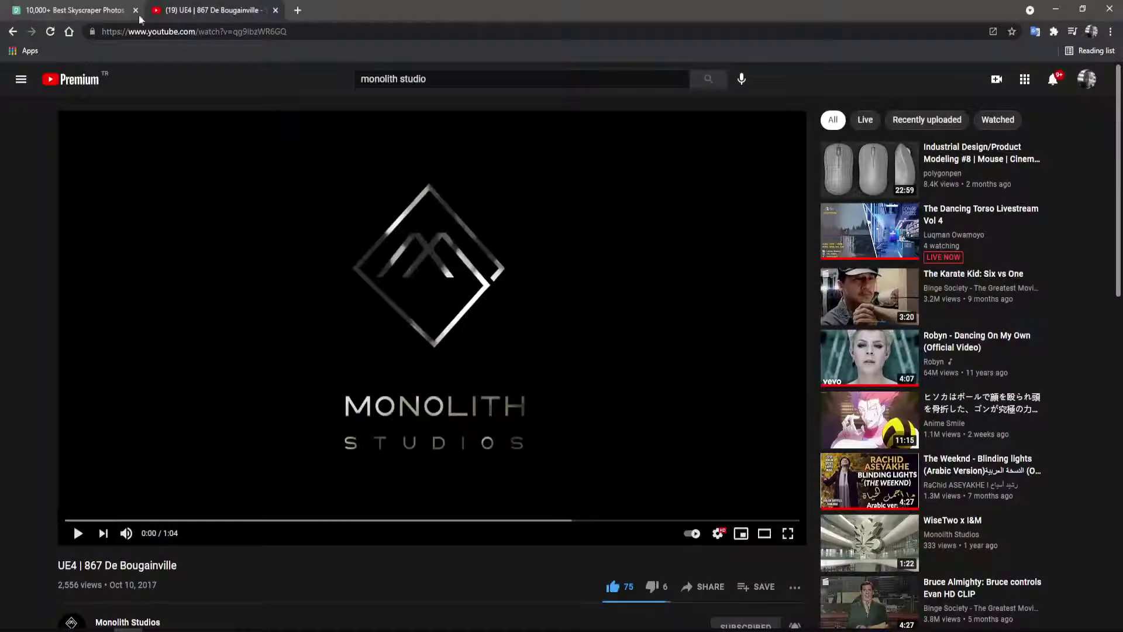
{"action": "left_click", "coordinate": [67, 11]}
{"action": "scroll", "coordinate": [677, 263], "scroll_direction": "up", "scroll_amount": 5}
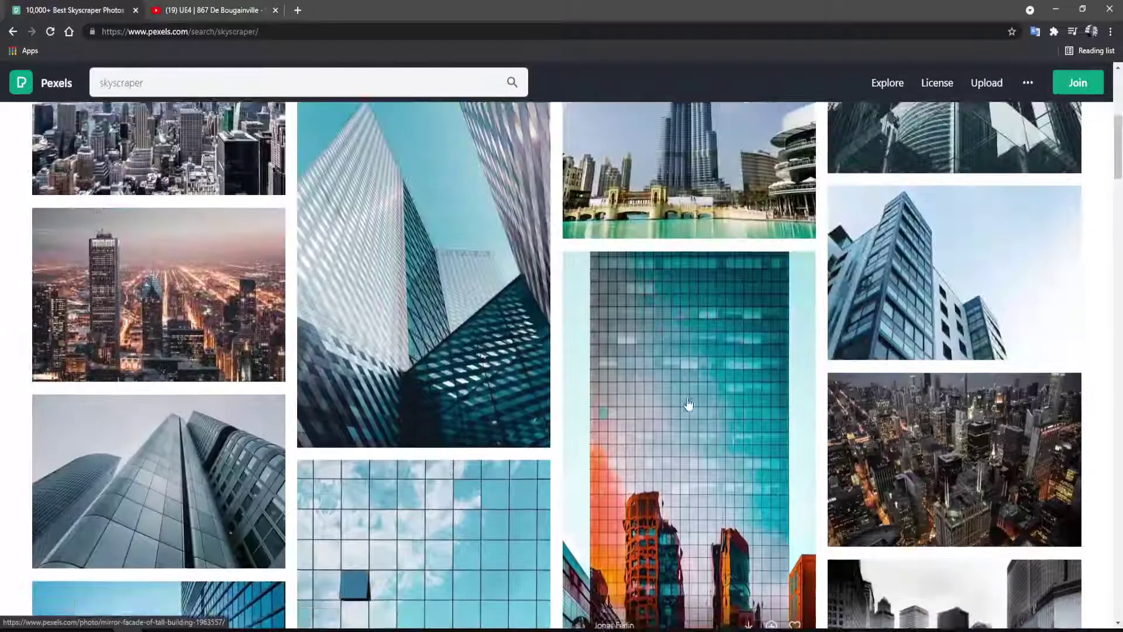
{"action": "scroll", "coordinate": [652, 366], "scroll_direction": "down", "scroll_amount": 2}
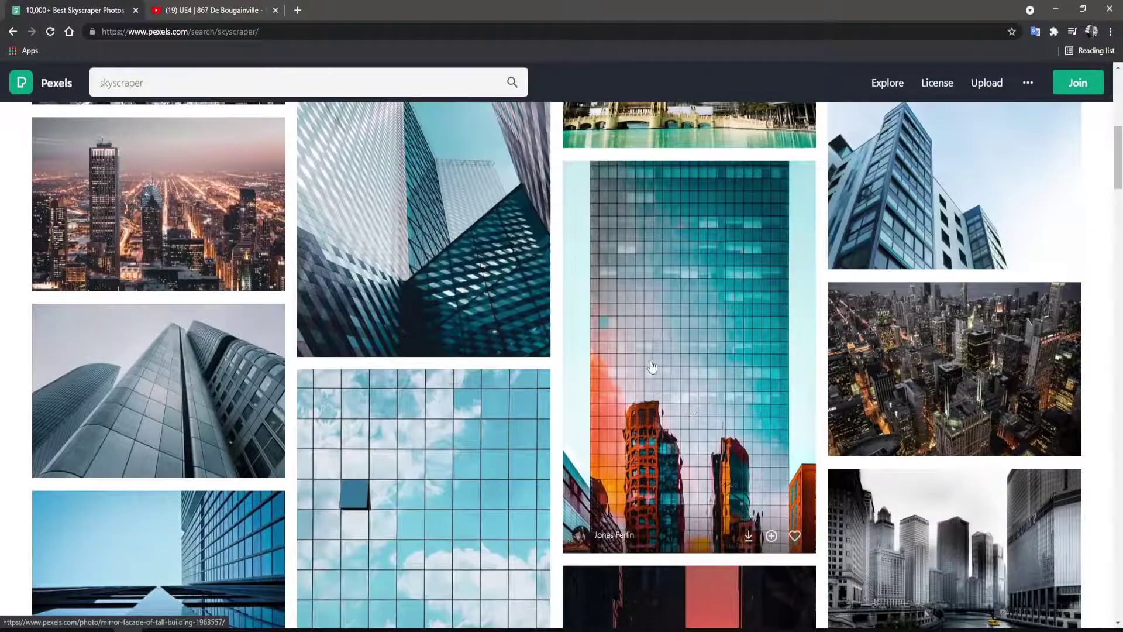
{"action": "scroll", "coordinate": [497, 321], "scroll_direction": "down", "scroll_amount": 5}
Open the gridded glass facade photo reflecting clouds, examine its panels up close and close it.
{"action": "left_click", "coordinate": [459, 321]}
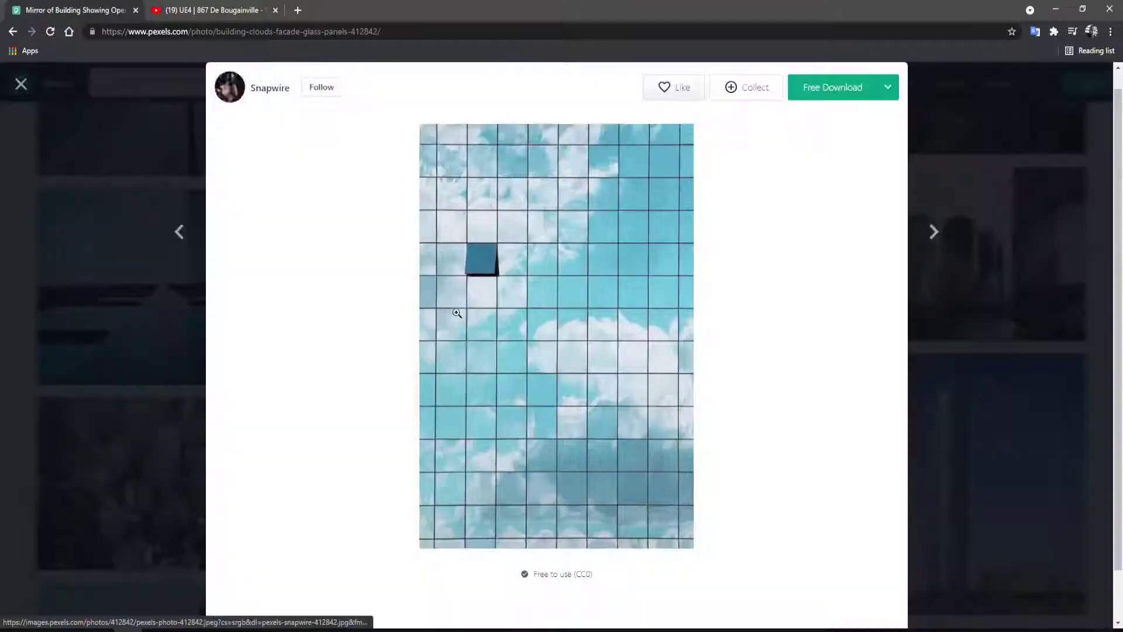
{"action": "left_click", "coordinate": [574, 469]}
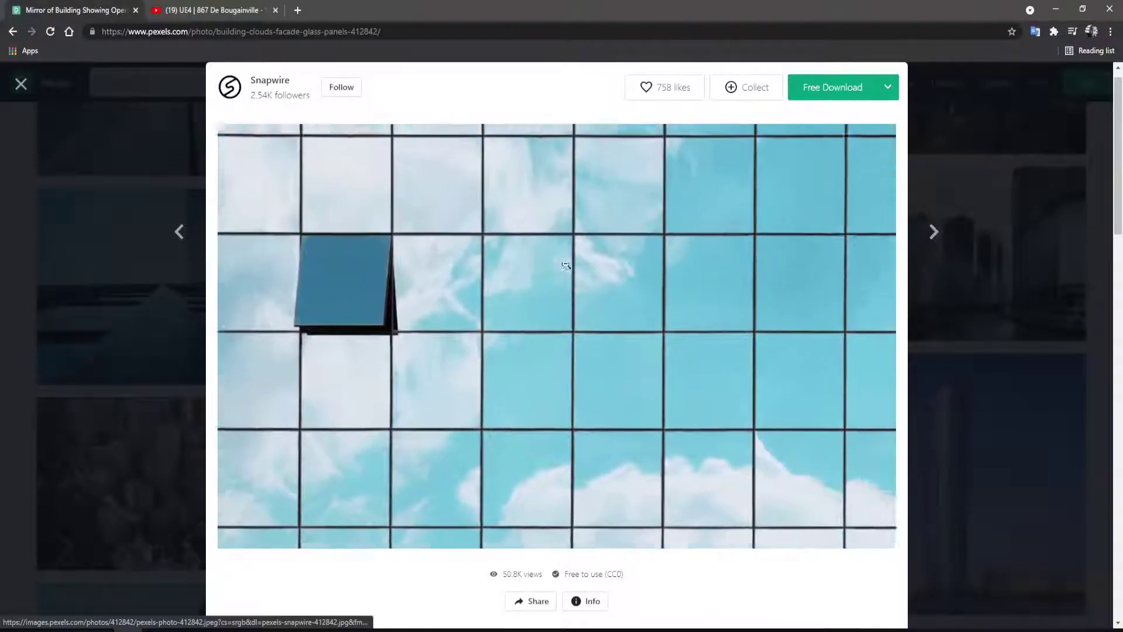
{"action": "left_click", "coordinate": [569, 274]}
{"action": "left_click", "coordinate": [910, 174]}
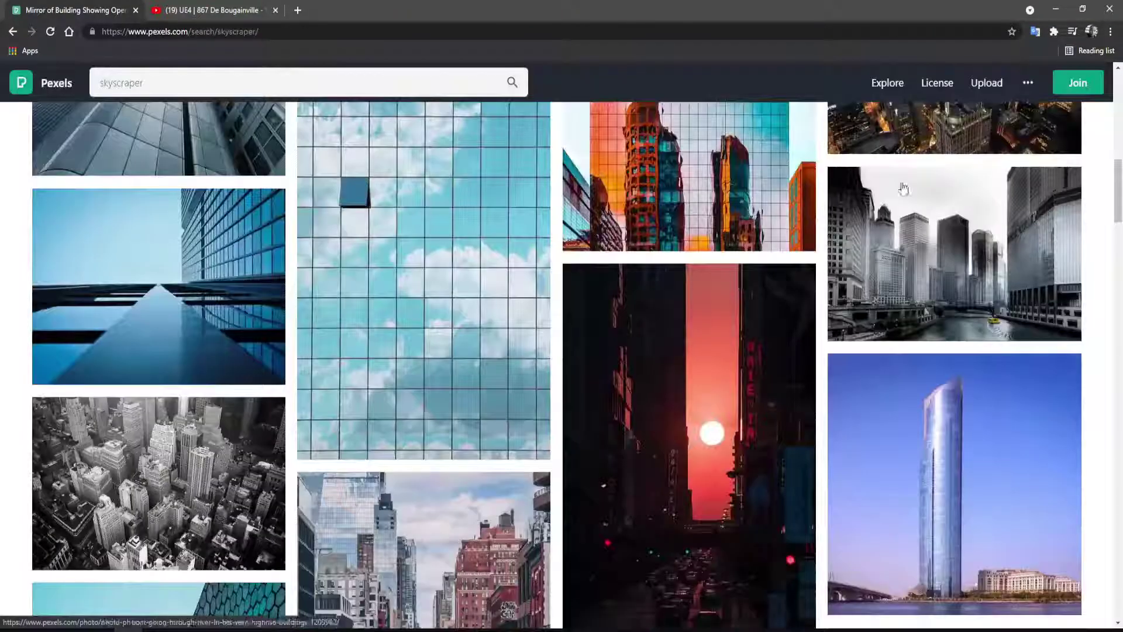
Look through more of the Pexels skyscraper results for glass facade reference photos.
{"action": "scroll", "coordinate": [482, 403], "scroll_direction": "down", "scroll_amount": 15}
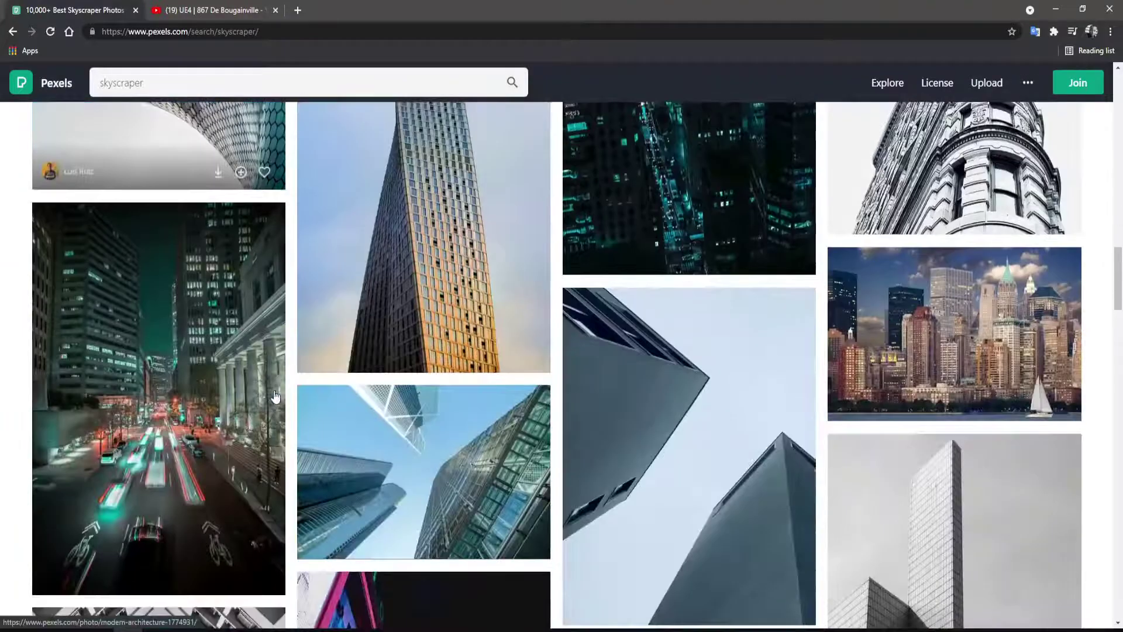
{"action": "scroll", "coordinate": [301, 385], "scroll_direction": "down", "scroll_amount": 10}
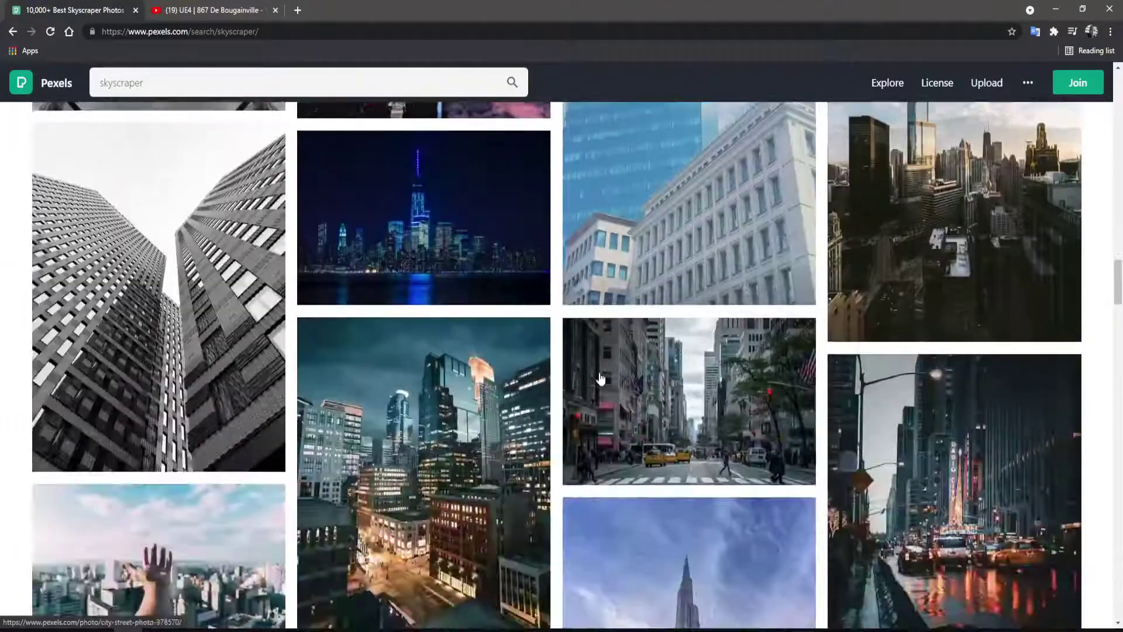
{"action": "scroll", "coordinate": [452, 393], "scroll_direction": "down", "scroll_amount": 10}
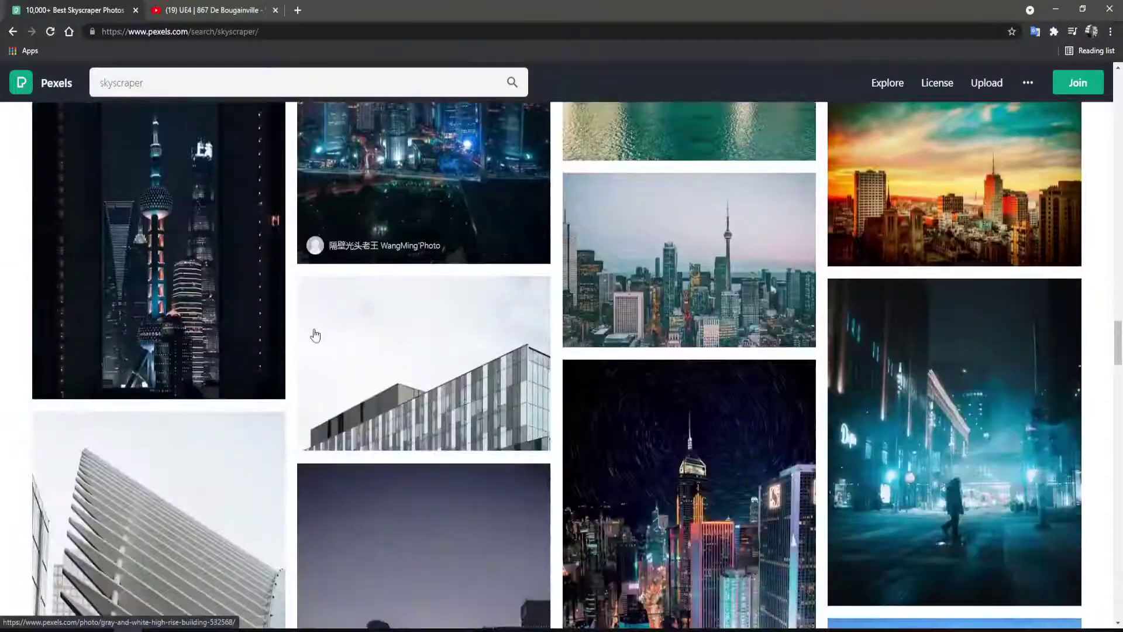
{"action": "scroll", "coordinate": [350, 330], "scroll_direction": "up", "scroll_amount": 4}
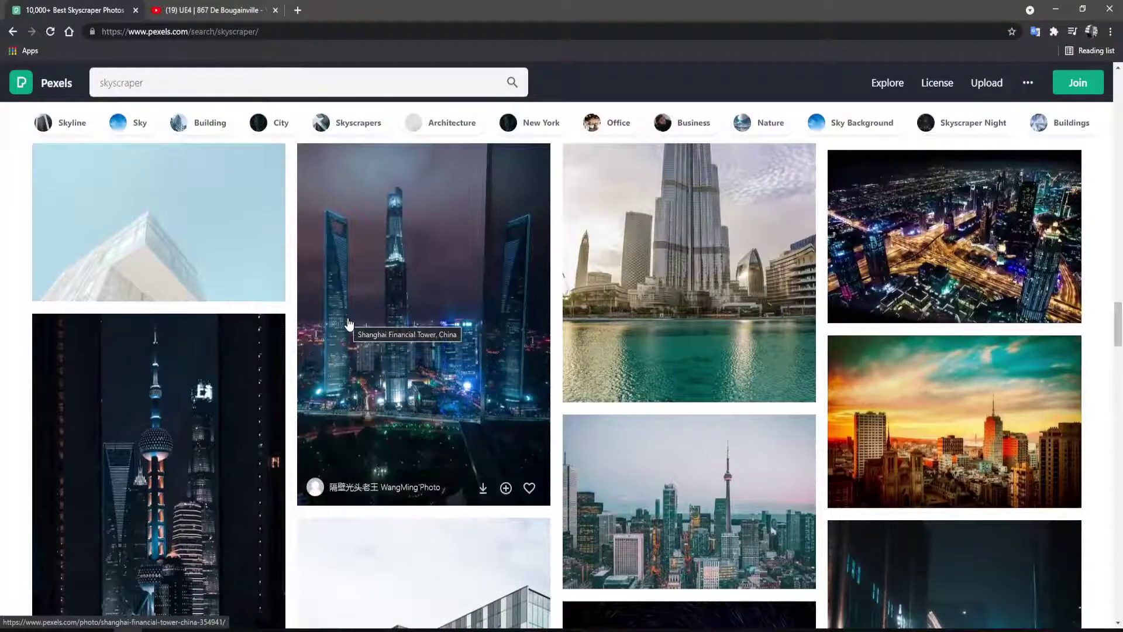
{"action": "scroll", "coordinate": [350, 323], "scroll_direction": "up", "scroll_amount": 2}
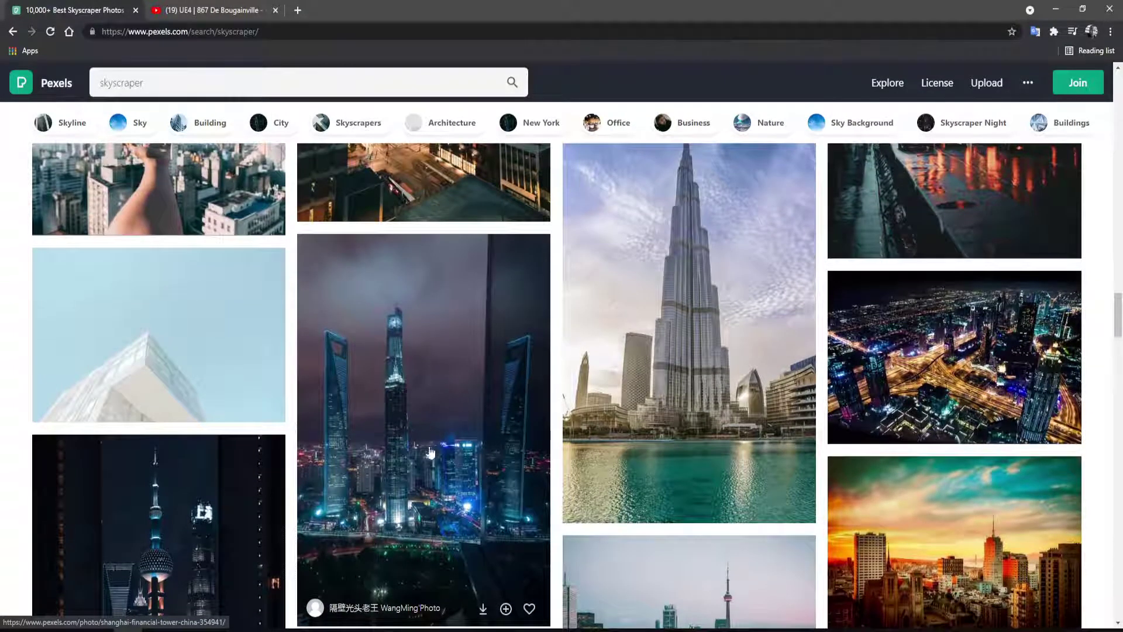
{"action": "scroll", "coordinate": [493, 416], "scroll_direction": "down", "scroll_amount": 9}
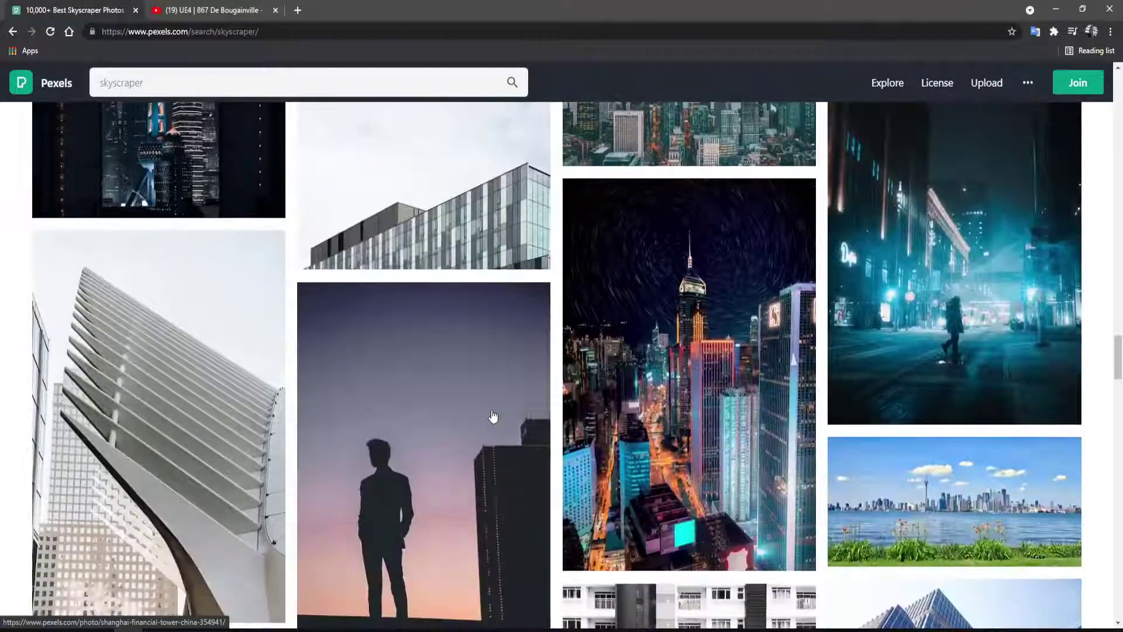
{"action": "scroll", "coordinate": [493, 415], "scroll_direction": "up", "scroll_amount": 8}
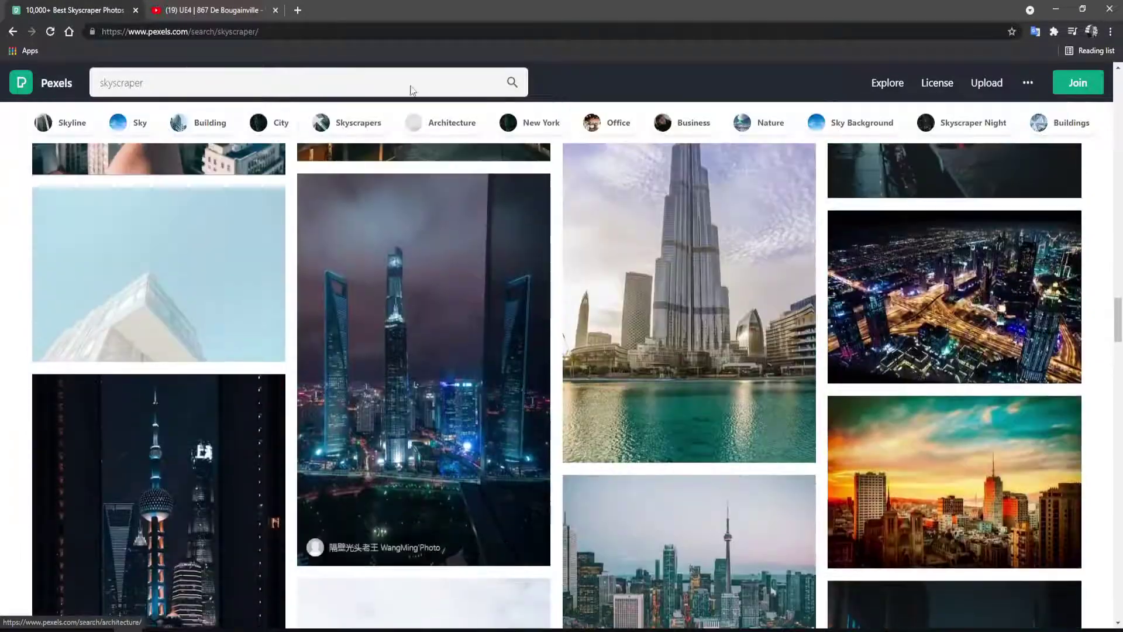
Switch to 3ds Max, add a Noise map and connect it to the Bump input of the Glass Clear material.
{"action": "left_click", "coordinate": [243, 630]}
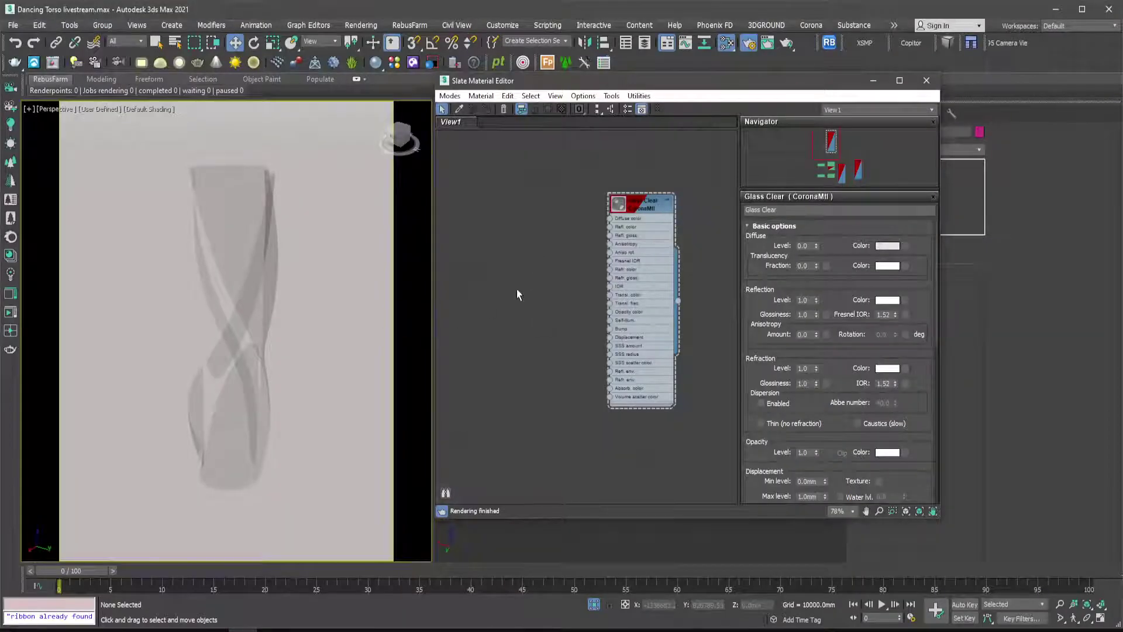
{"action": "scroll", "coordinate": [521, 291], "scroll_direction": "down", "scroll_amount": 1}
{"action": "scroll", "coordinate": [521, 299], "scroll_direction": "up", "scroll_amount": 2}
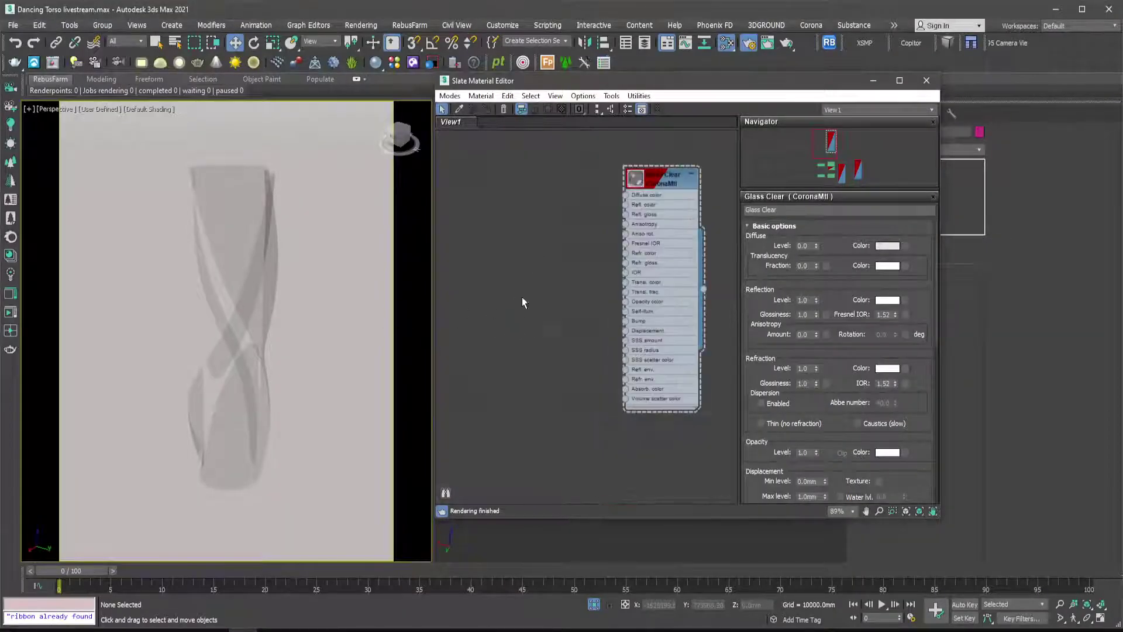
{"action": "right_click", "coordinate": [523, 289]}
{"action": "mouse_move", "coordinate": [561, 311]}
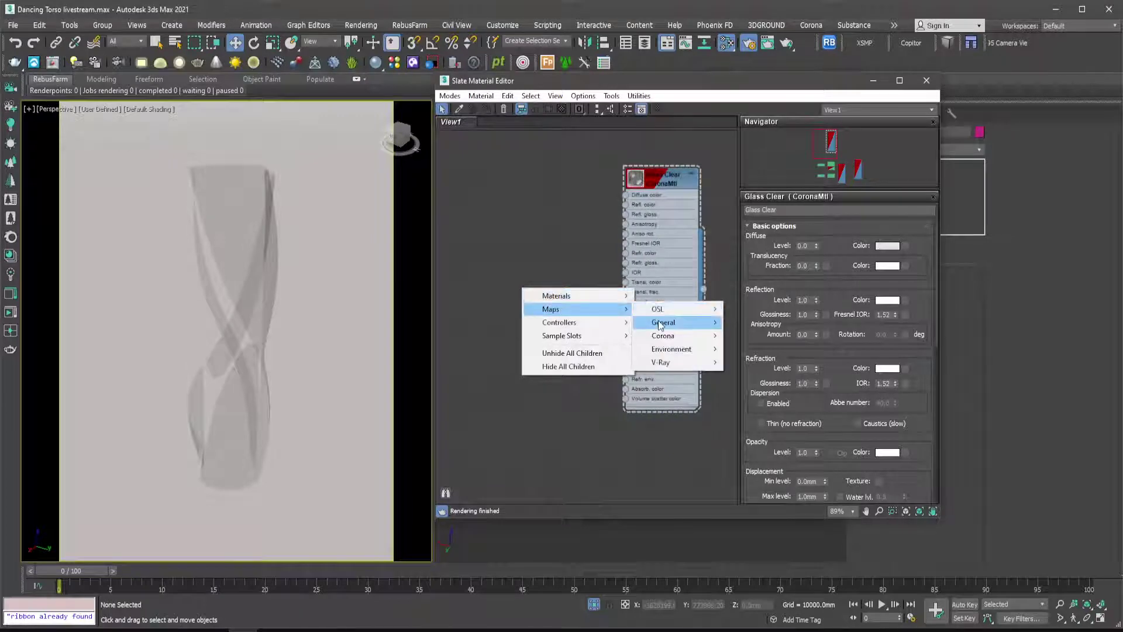
{"action": "mouse_move", "coordinate": [664, 322]}
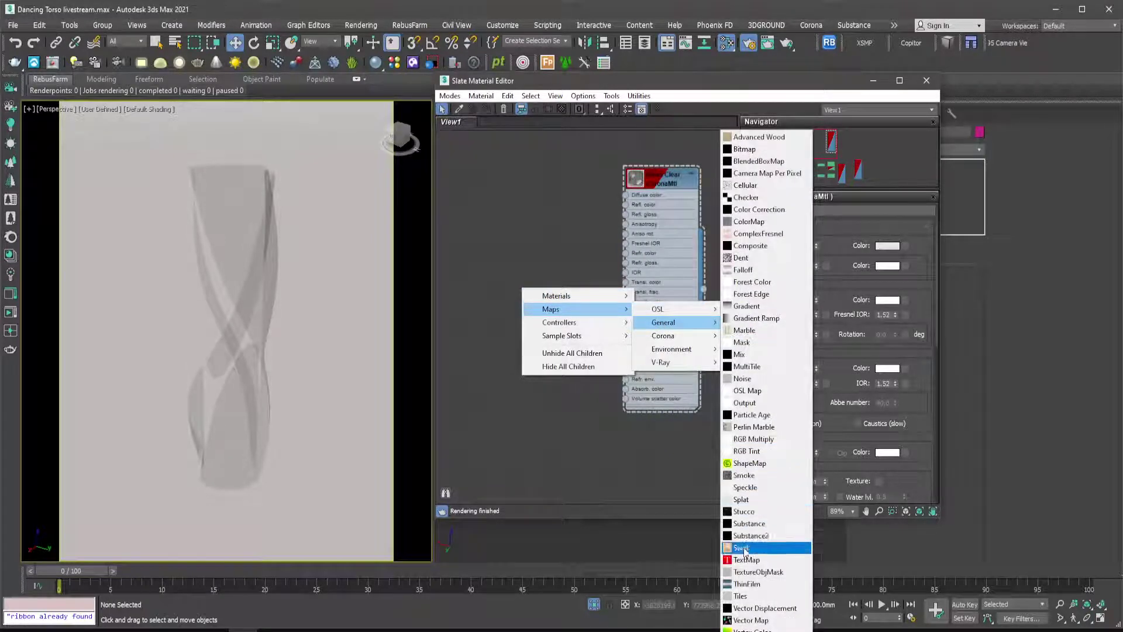
{"action": "left_click", "coordinate": [742, 379]}
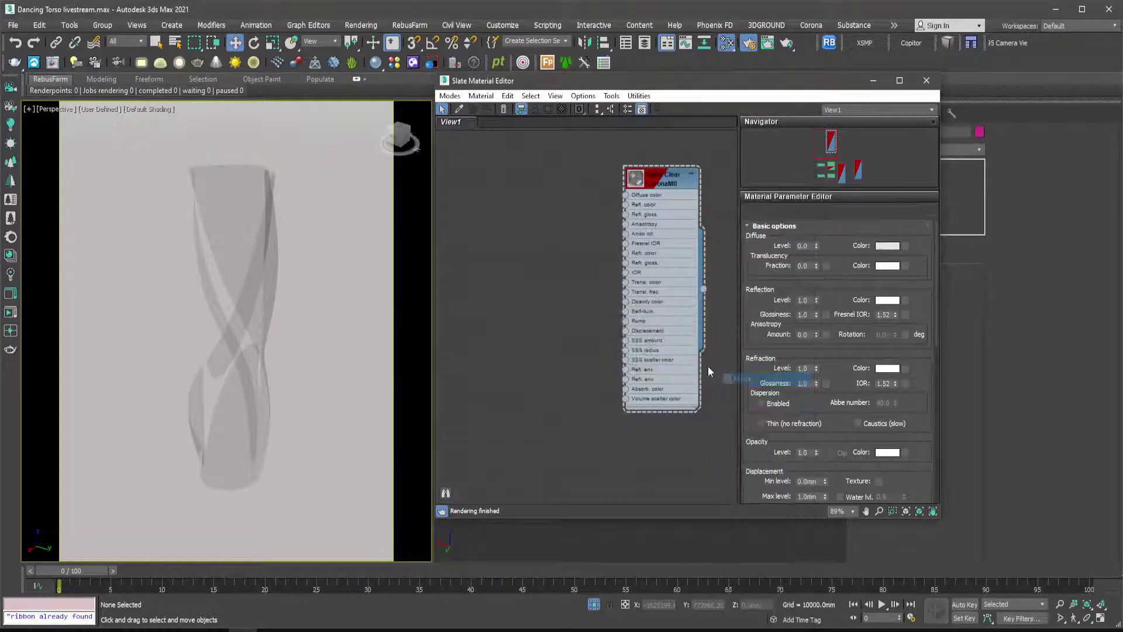
{"action": "scroll", "coordinate": [559, 310], "scroll_direction": "up", "scroll_amount": 3}
{"action": "scroll", "coordinate": [559, 310], "scroll_direction": "up", "scroll_amount": 1}
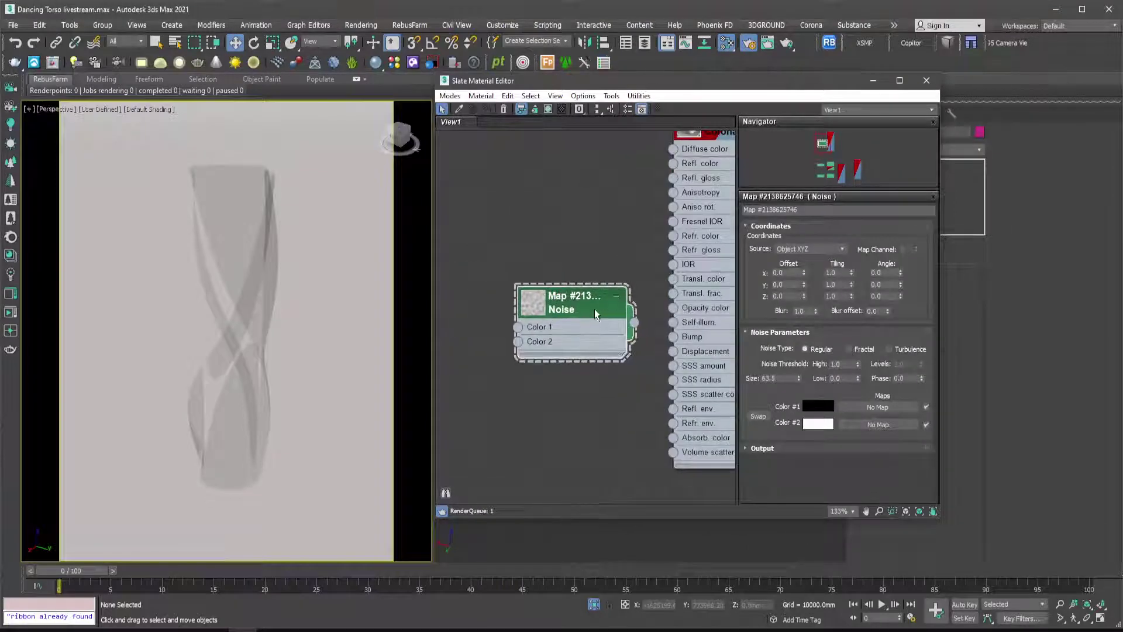
{"action": "left_click_drag", "start_coordinate": [638, 324], "coordinate": [683, 339]}
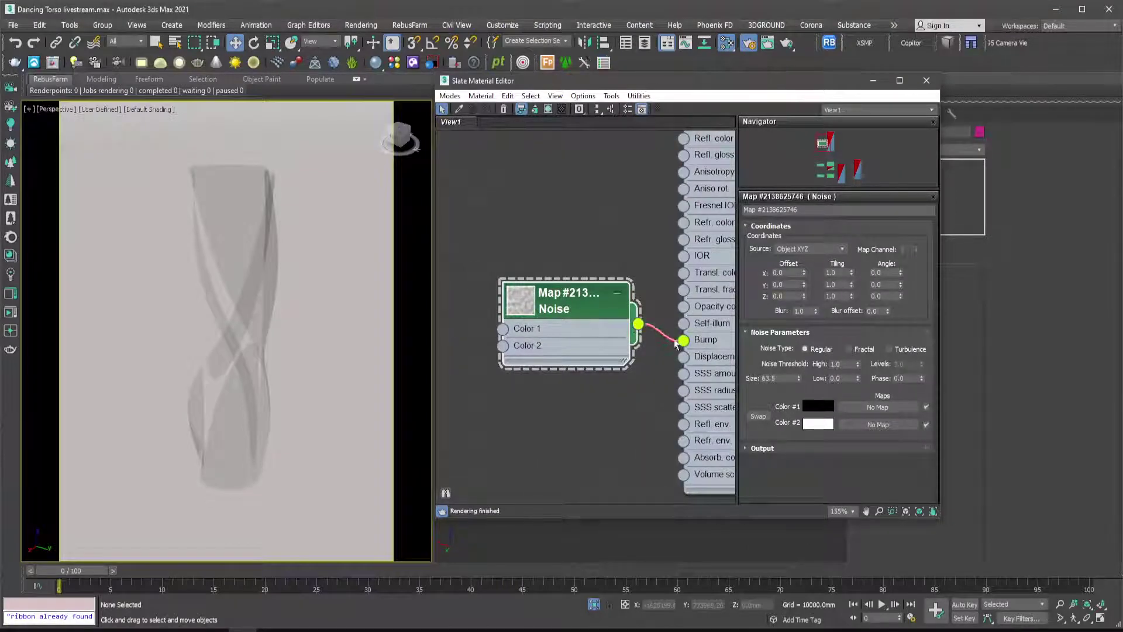
{"action": "scroll", "coordinate": [549, 272], "scroll_direction": "down", "scroll_amount": 2}
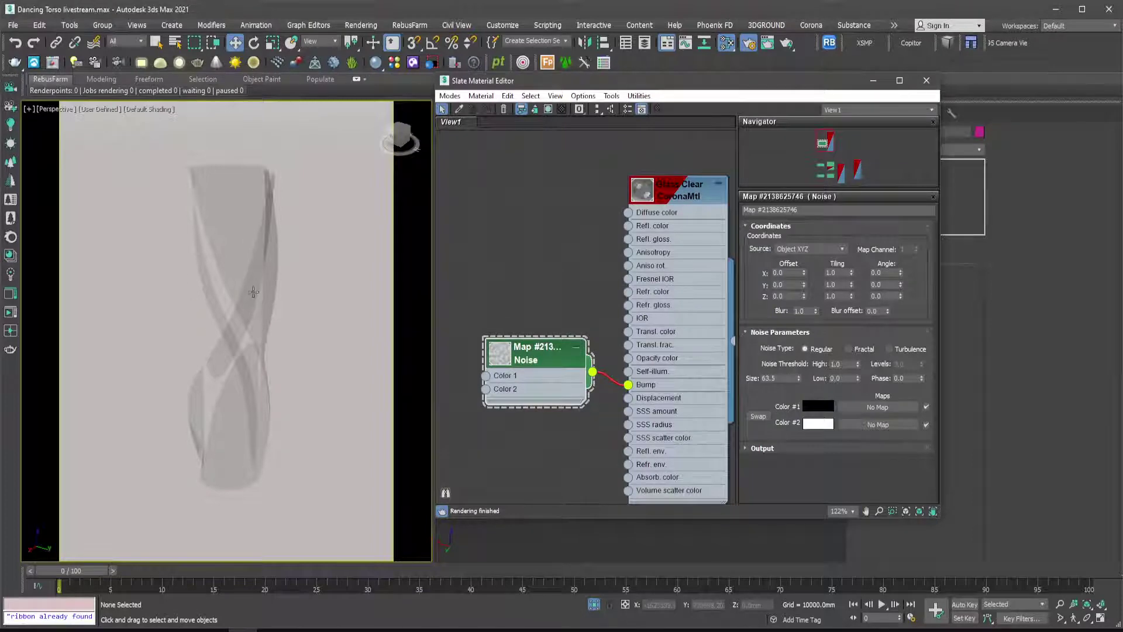
Open an enlarged preview of the Glass Clear material, examine the bump distortion on the sphere and close the preview.
{"action": "right_click", "coordinate": [668, 198]}
{"action": "left_click", "coordinate": [702, 254]}
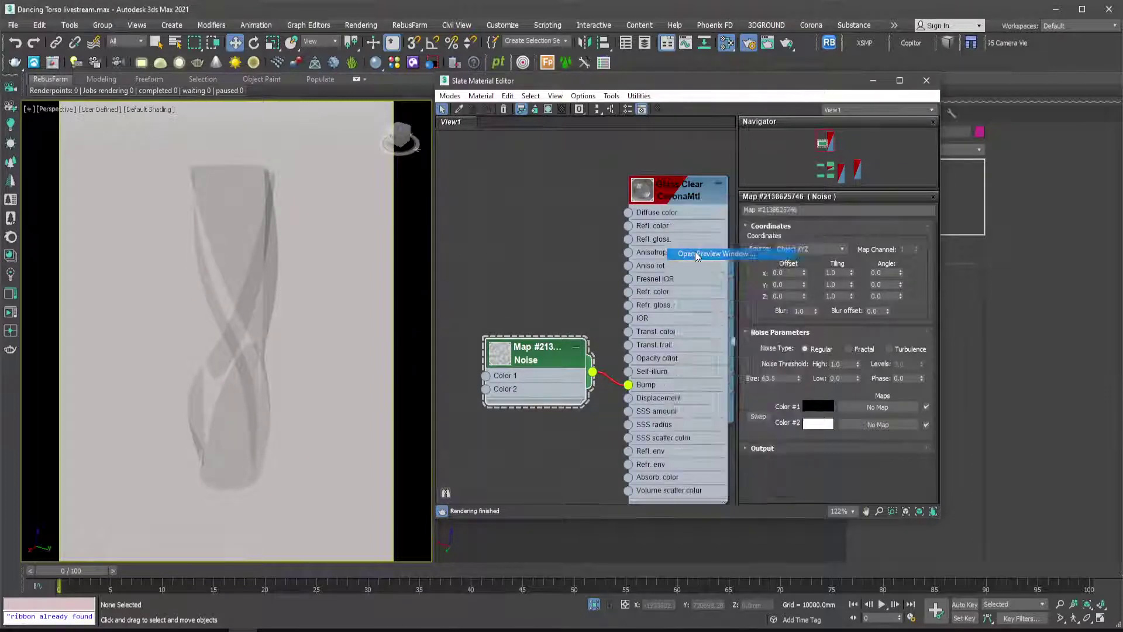
{"action": "left_click_drag", "start_coordinate": [680, 255], "coordinate": [438, 152]}
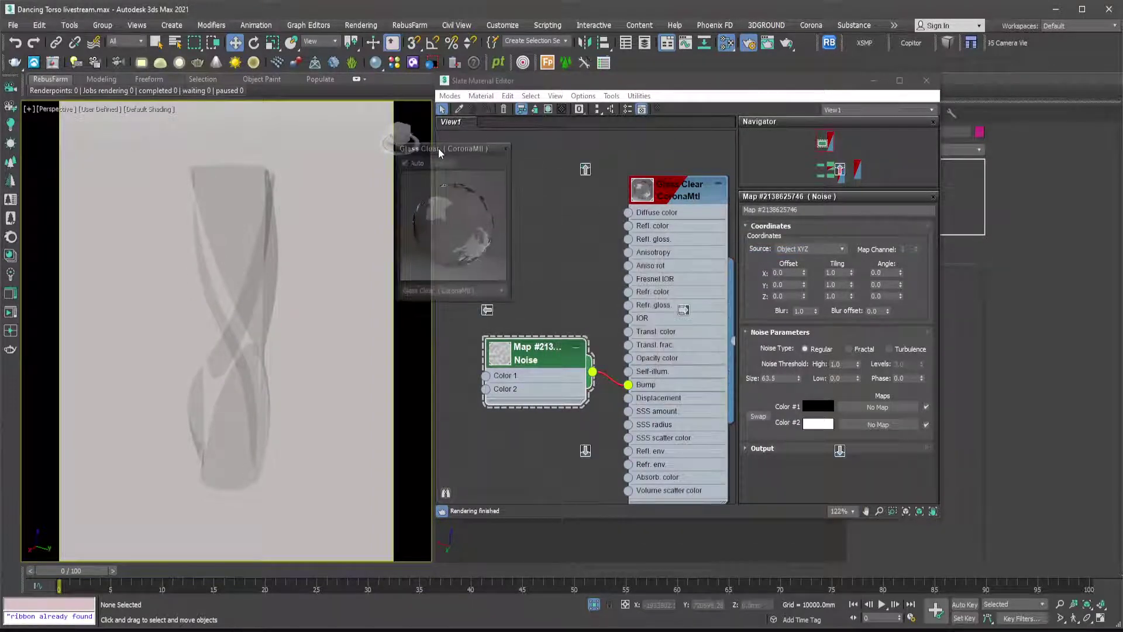
{"action": "left_click_drag", "start_coordinate": [513, 314], "coordinate": [665, 459]}
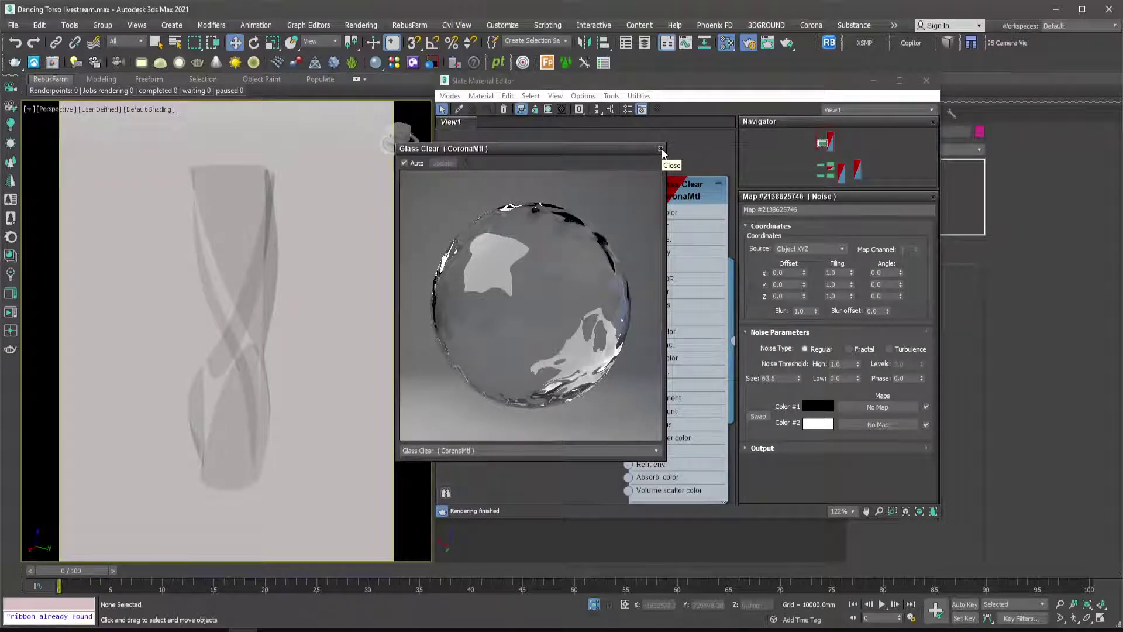
{"action": "left_click", "coordinate": [661, 150]}
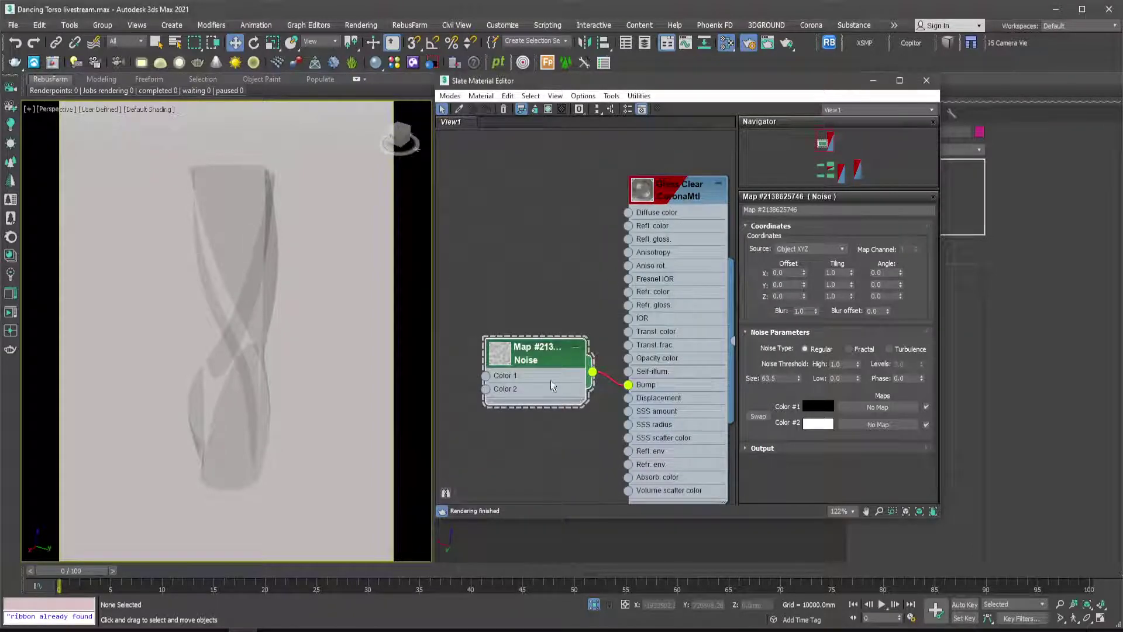
Show the Noise map shaded in the viewport and close the Slate Material Editor.
{"action": "left_click", "coordinate": [549, 110]}
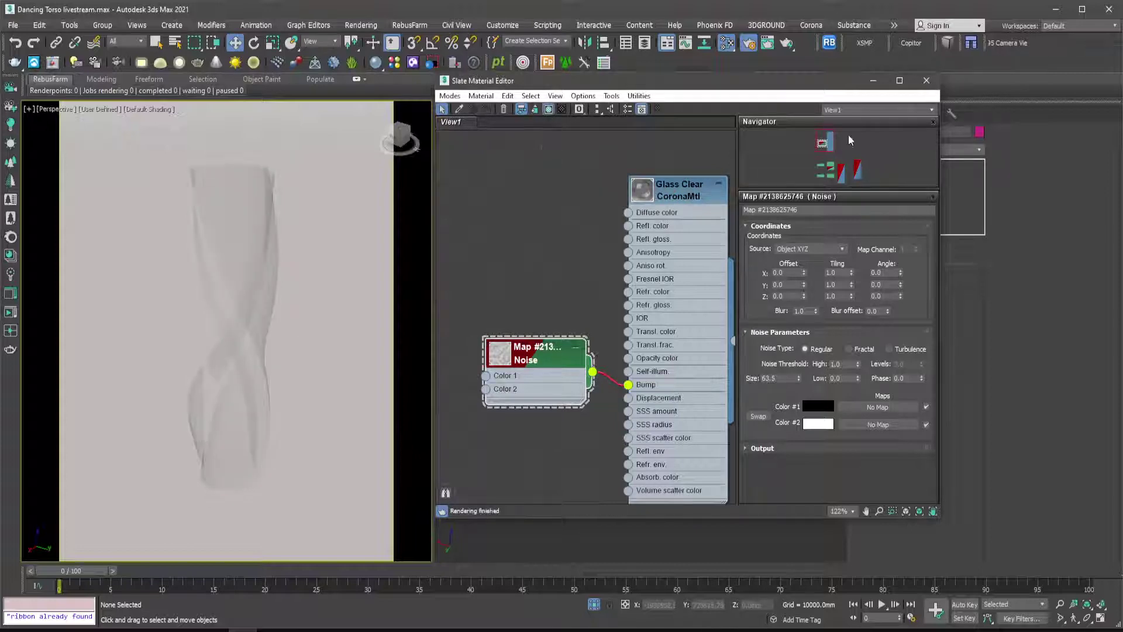
{"action": "left_click", "coordinate": [925, 81]}
{"action": "scroll", "coordinate": [234, 319], "scroll_direction": "up", "scroll_amount": 5}
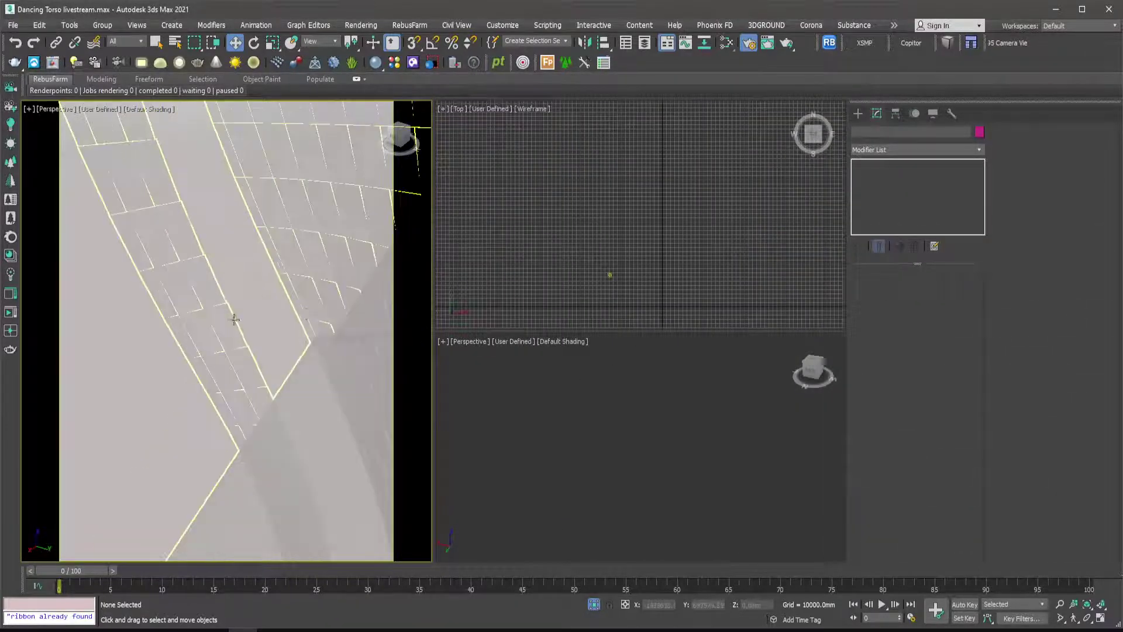
{"action": "scroll", "coordinate": [326, 342], "scroll_direction": "down", "scroll_amount": 3}
{"action": "middle_click_drag", "start_coordinate": [330, 334], "coordinate": [219, 310], "text": "alt"}
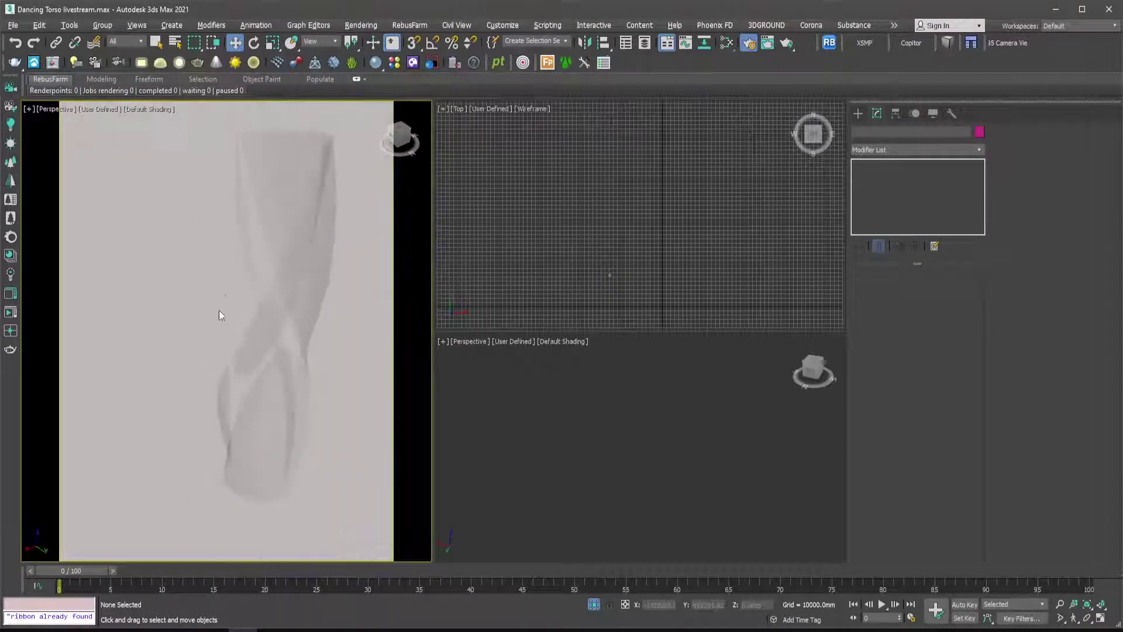
End the isolation of the facade panels and close the tower's open group.
{"action": "right_click", "coordinate": [215, 231]}
{"action": "left_click", "coordinate": [228, 152]}
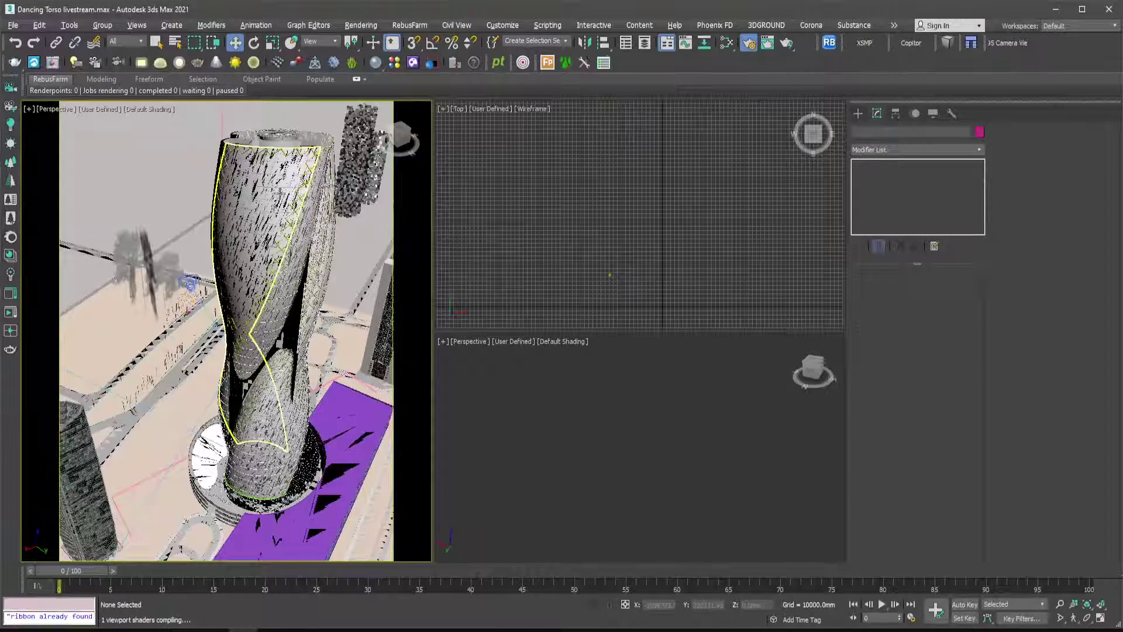
{"action": "left_click", "coordinate": [275, 213]}
{"action": "right_click", "coordinate": [275, 212]}
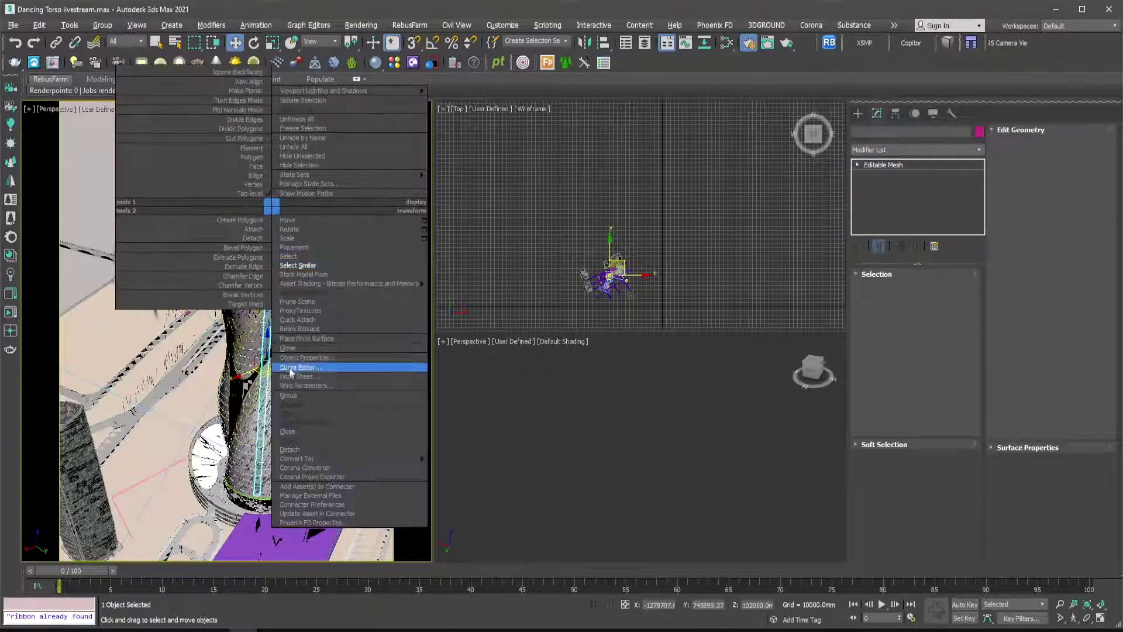
{"action": "left_click", "coordinate": [294, 431]}
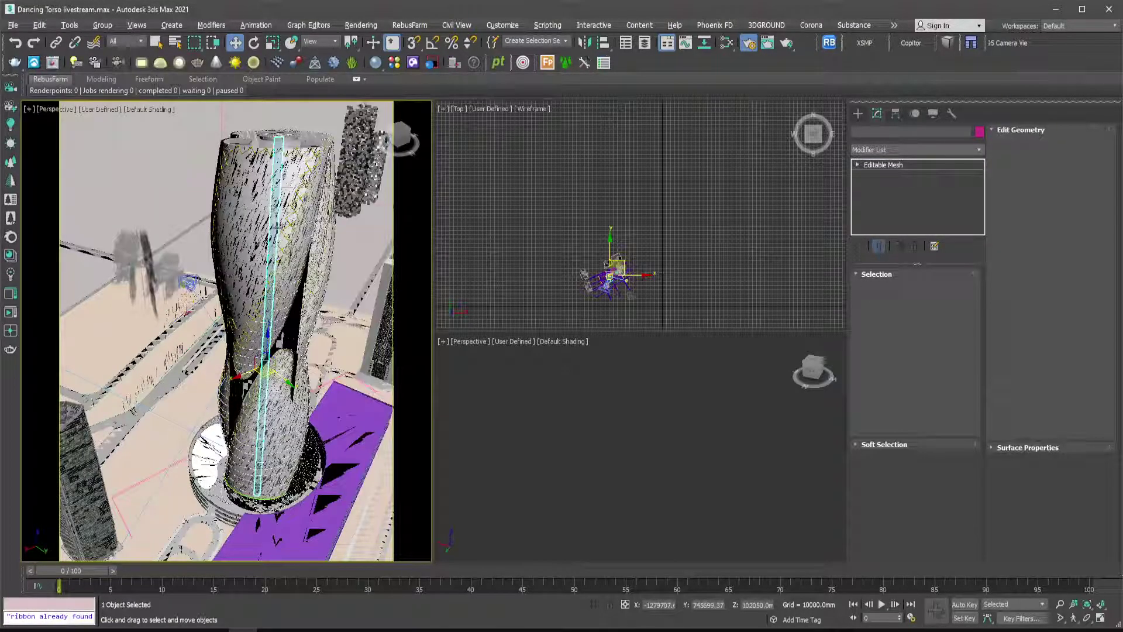
Select the "building + sun + cam" group and isolate it.
{"action": "left_click", "coordinate": [276, 225]}
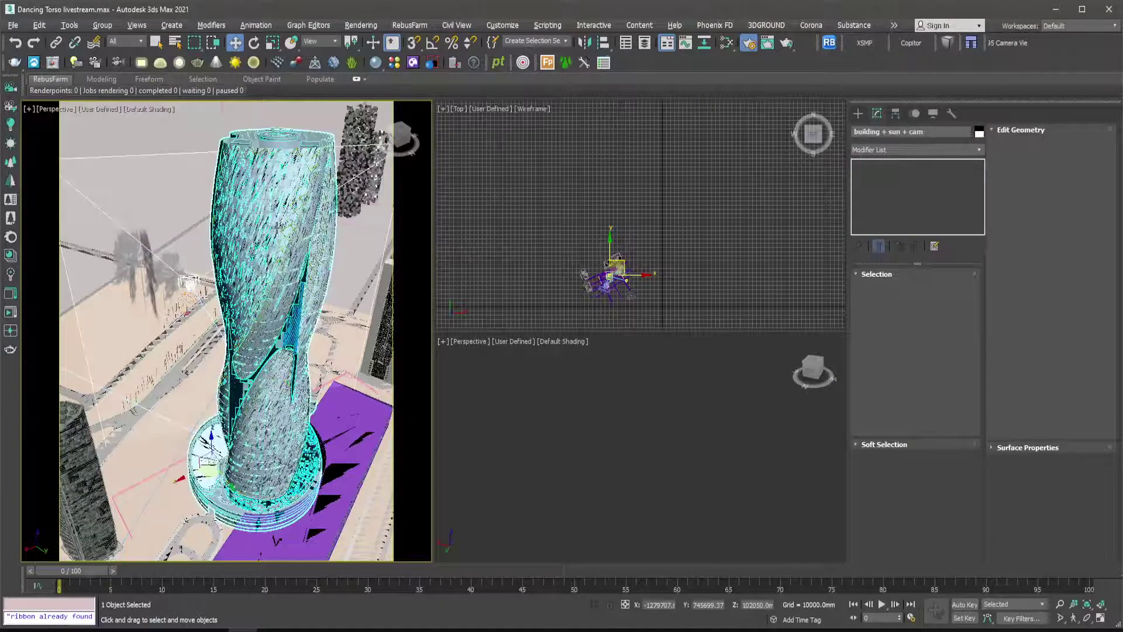
{"action": "right_click", "coordinate": [277, 227]}
{"action": "left_click", "coordinate": [305, 119]}
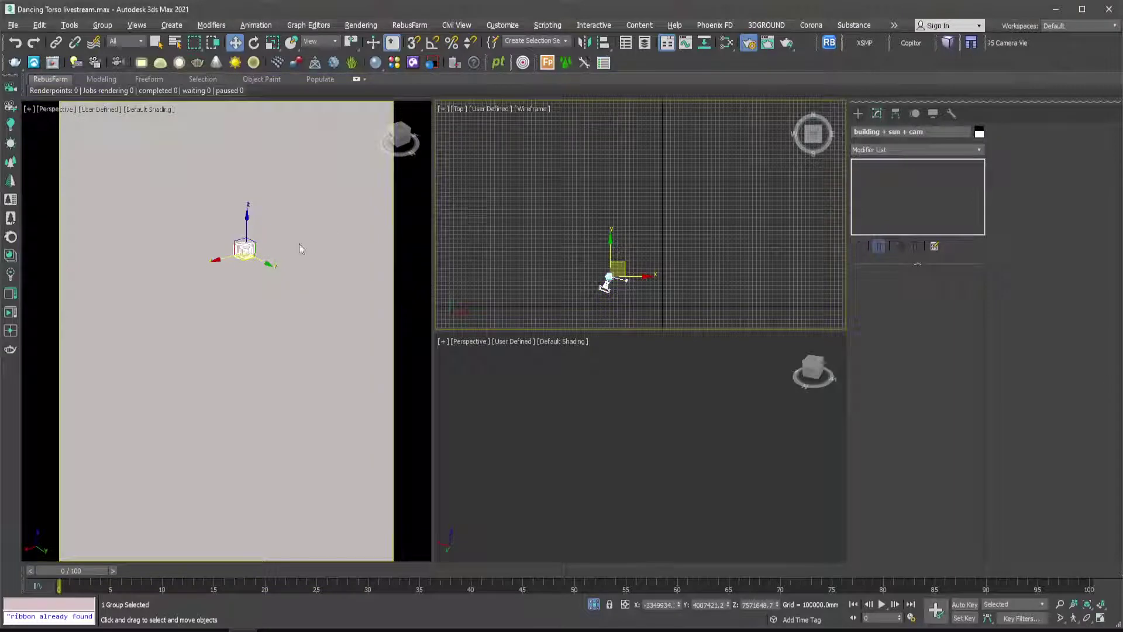
Reselect the isolated group and set the large viewport to the CoronaCamera002 view.
{"action": "left_click", "coordinate": [560, 299]}
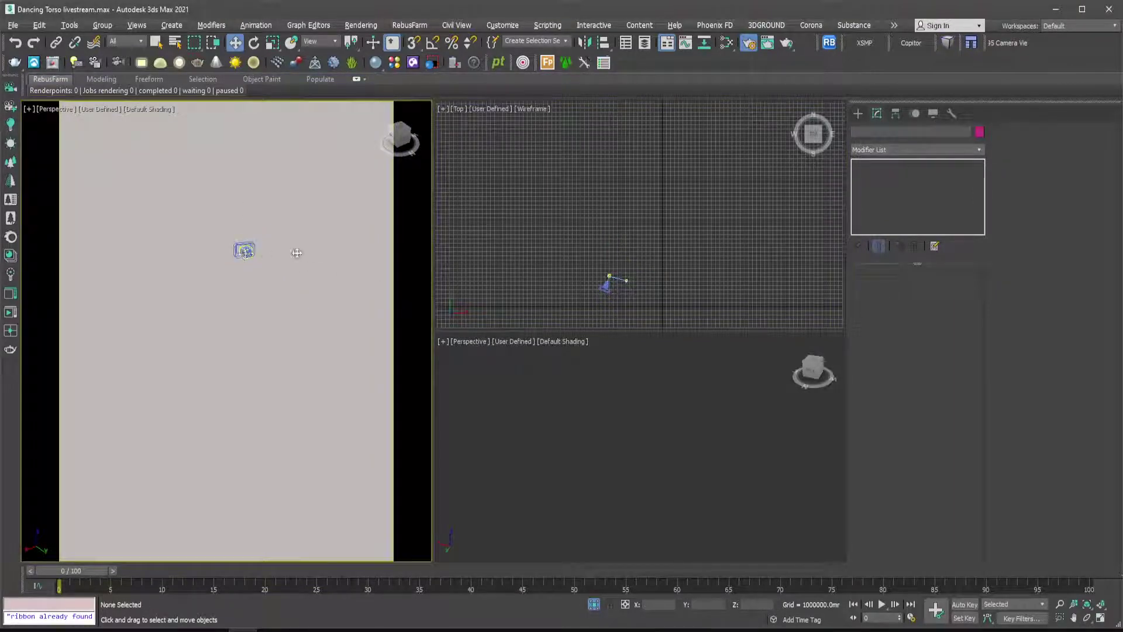
{"action": "left_click", "coordinate": [606, 276]}
{"action": "scroll", "coordinate": [611, 277], "scroll_direction": "up", "scroll_amount": 2}
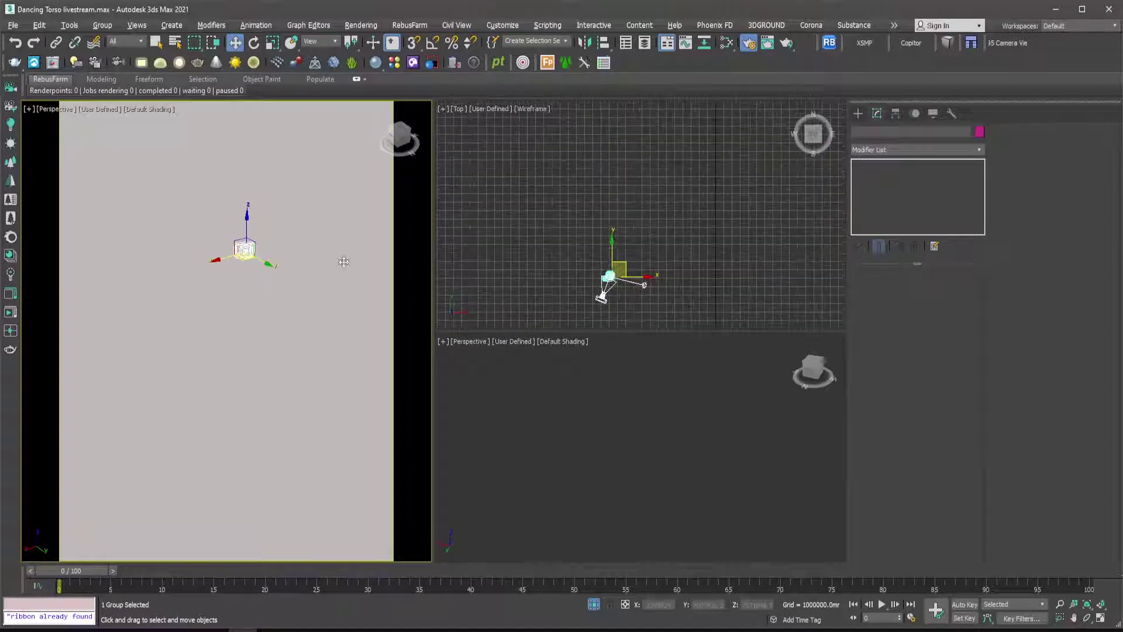
{"action": "middle_click_drag", "start_coordinate": [247, 252], "coordinate": [261, 265]}
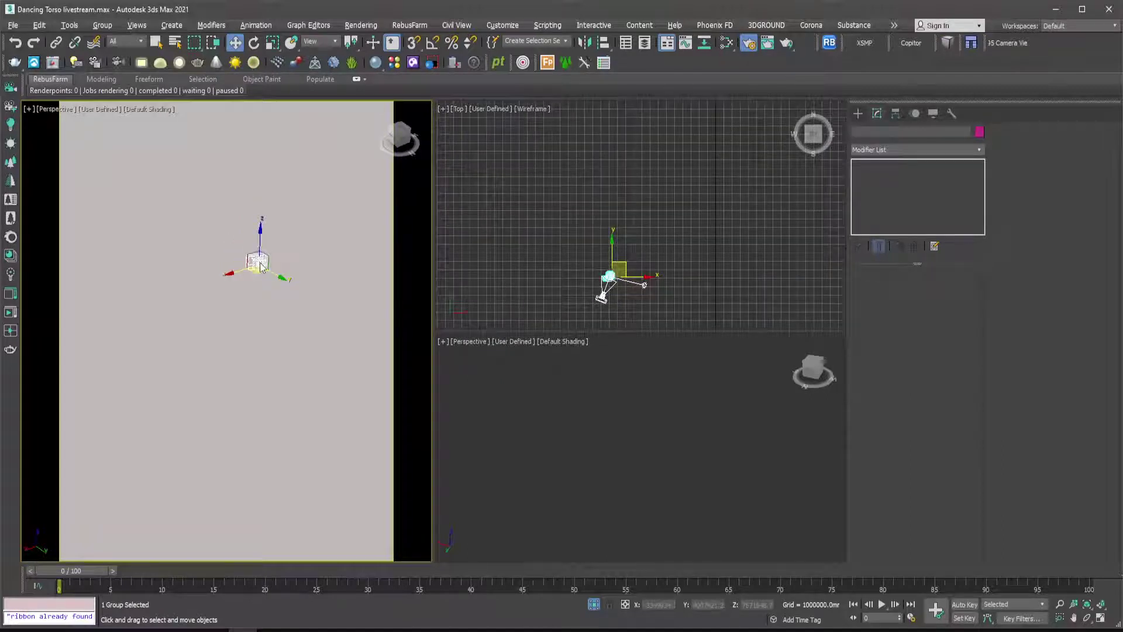
{"action": "key", "text": "c"}
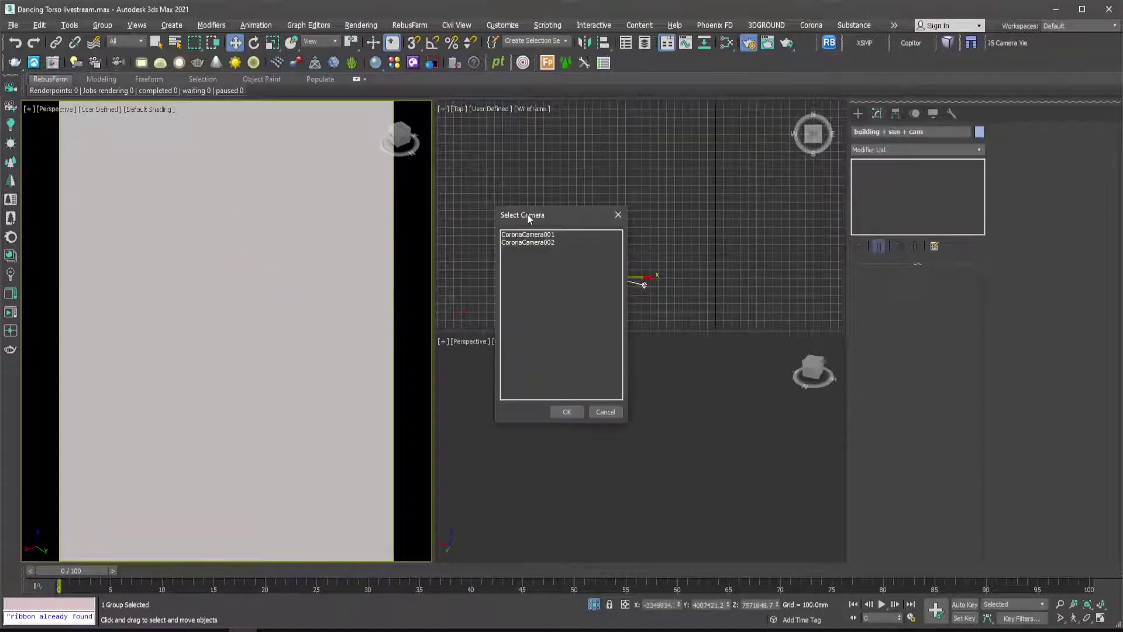
{"action": "double_click", "coordinate": [527, 242]}
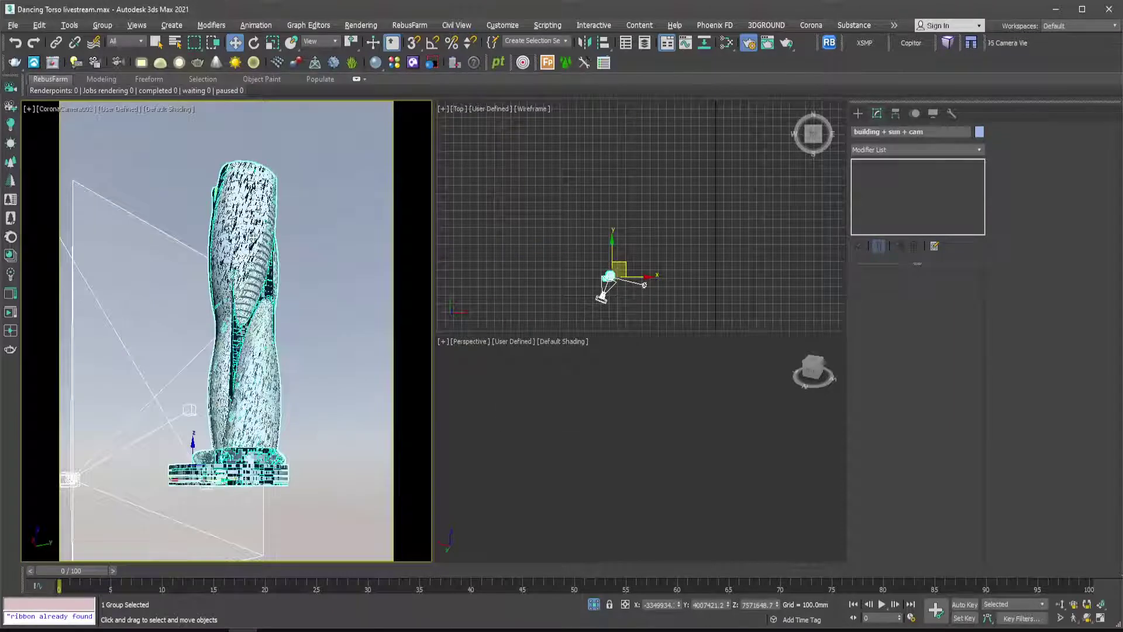
Return the large viewport to perspective and frame the tower's lower twisted facade and round base from above.
{"action": "key", "text": "p"}
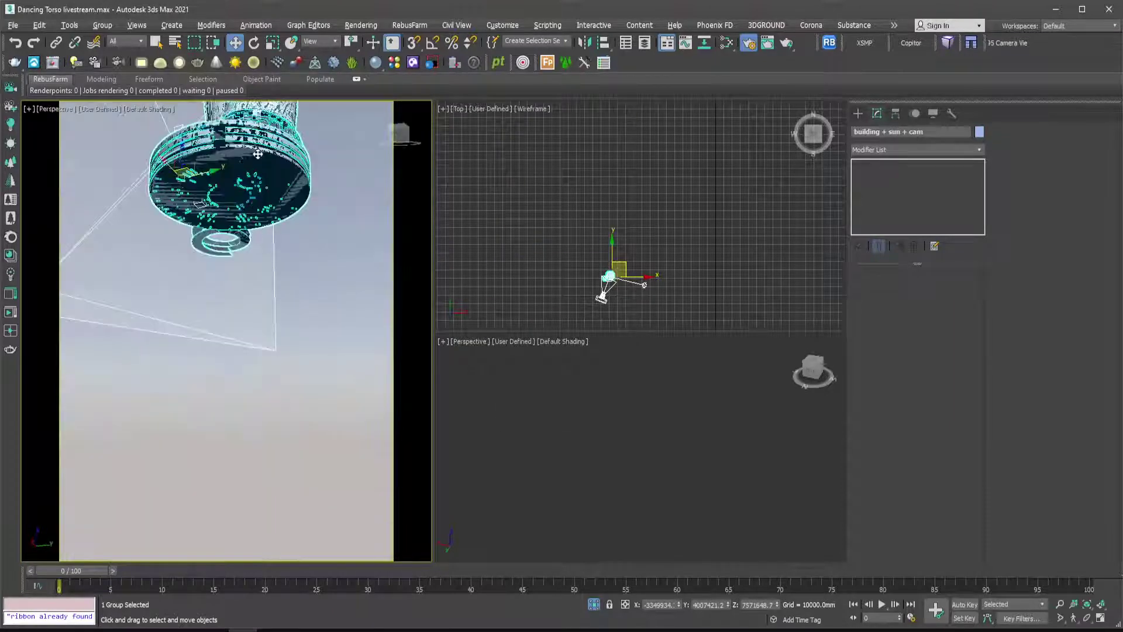
{"action": "middle_click_drag", "start_coordinate": [234, 231], "coordinate": [265, 347]}
{"action": "middle_click_drag", "start_coordinate": [270, 242], "coordinate": [273, 321], "text": "alt"}
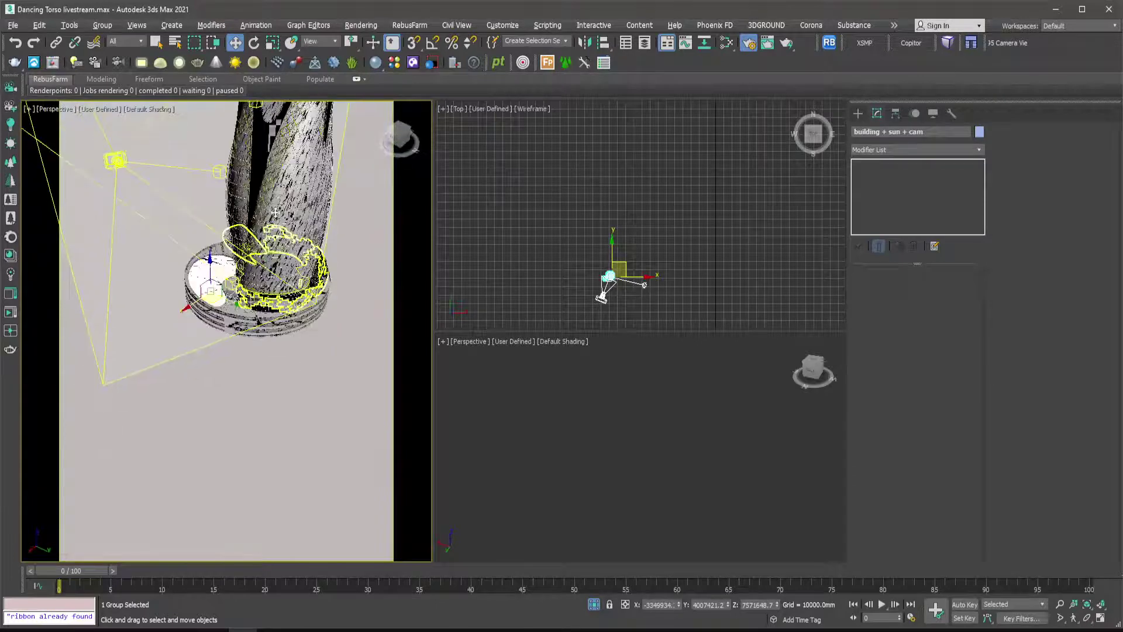
{"action": "middle_click_drag", "start_coordinate": [261, 281], "coordinate": [262, 388]}
{"action": "middle_click_drag", "start_coordinate": [291, 265], "coordinate": [287, 371]}
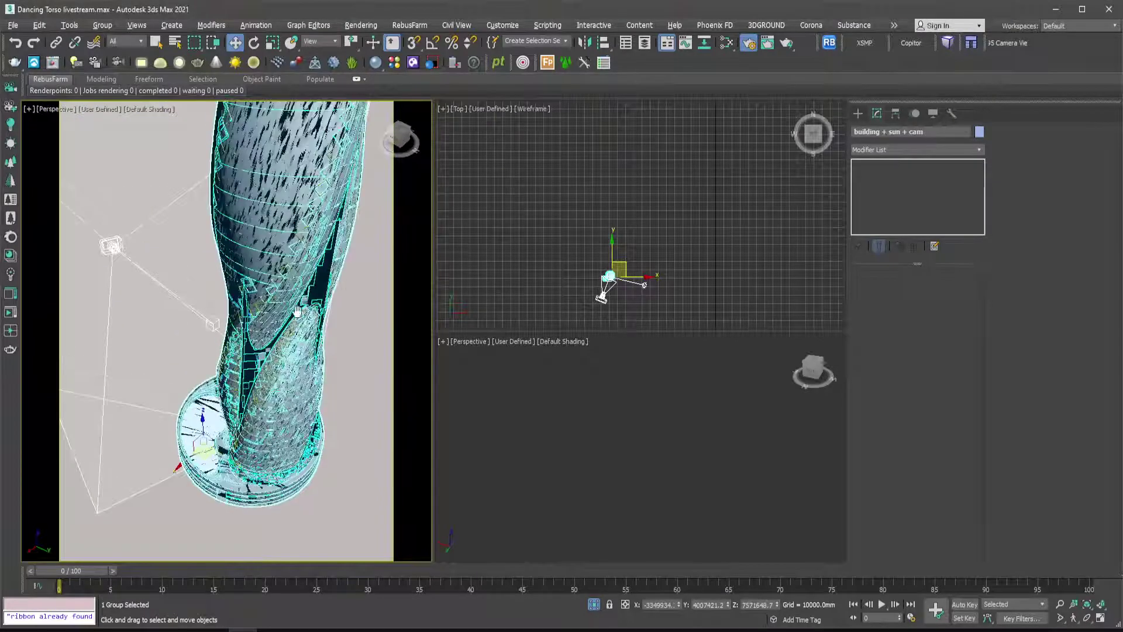
Frame the whole twisted tower together with its camera and sun in the large perspective viewport.
{"action": "middle_click_drag", "start_coordinate": [212, 320], "coordinate": [259, 290], "text": "alt"}
{"action": "scroll", "coordinate": [272, 314], "scroll_direction": "down", "scroll_amount": 5}
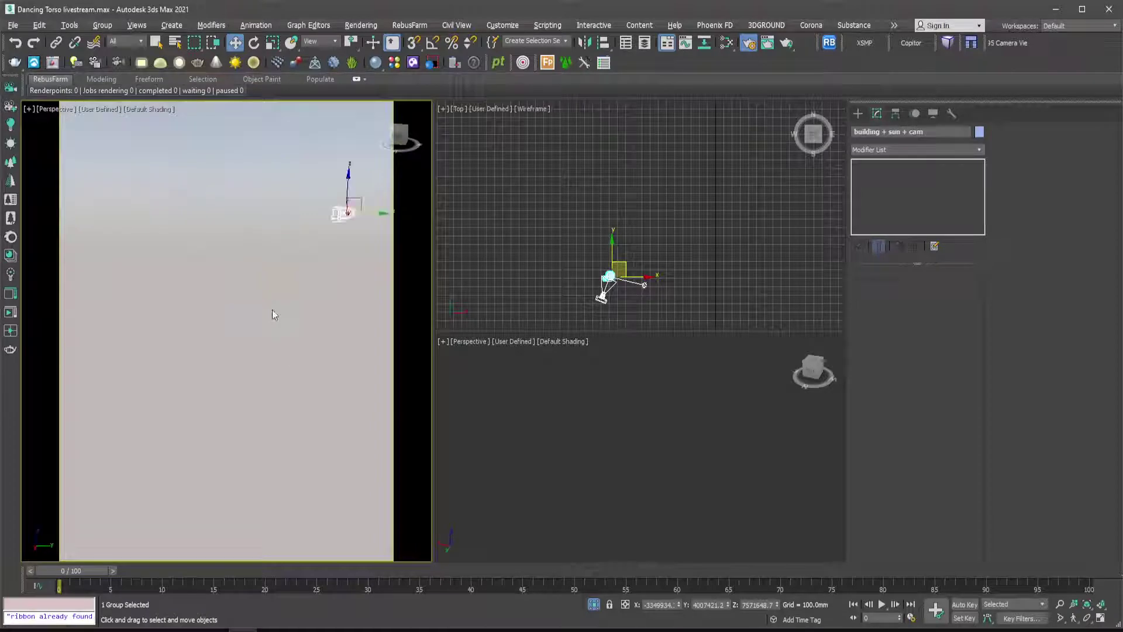
{"action": "scroll", "coordinate": [348, 215], "scroll_direction": "up", "scroll_amount": 3}
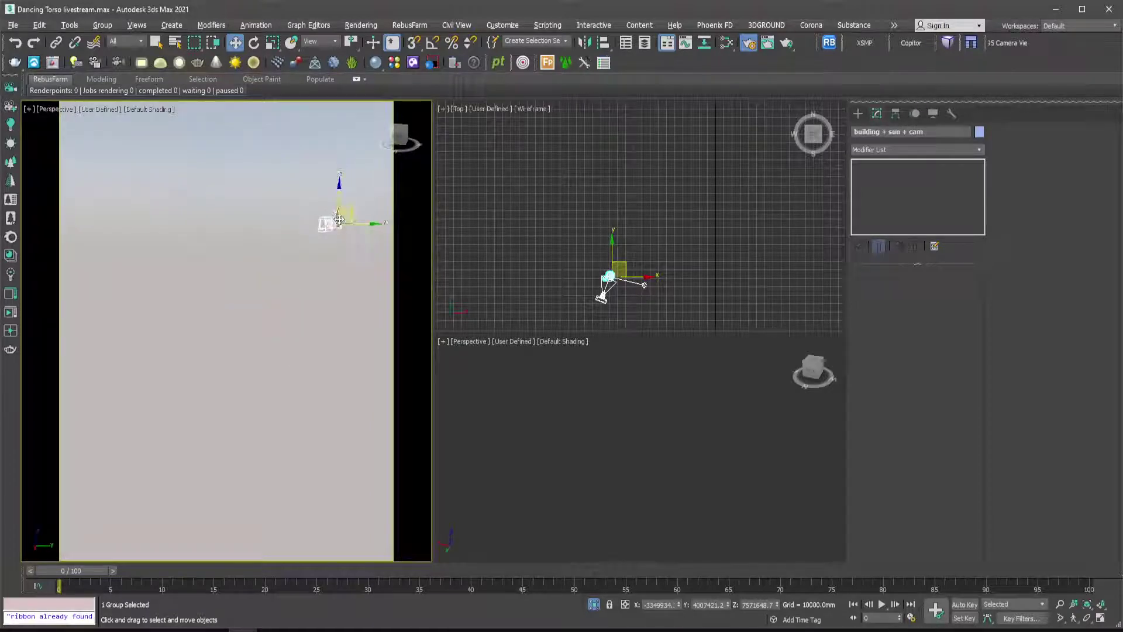
{"action": "scroll", "coordinate": [336, 224], "scroll_direction": "up", "scroll_amount": 5}
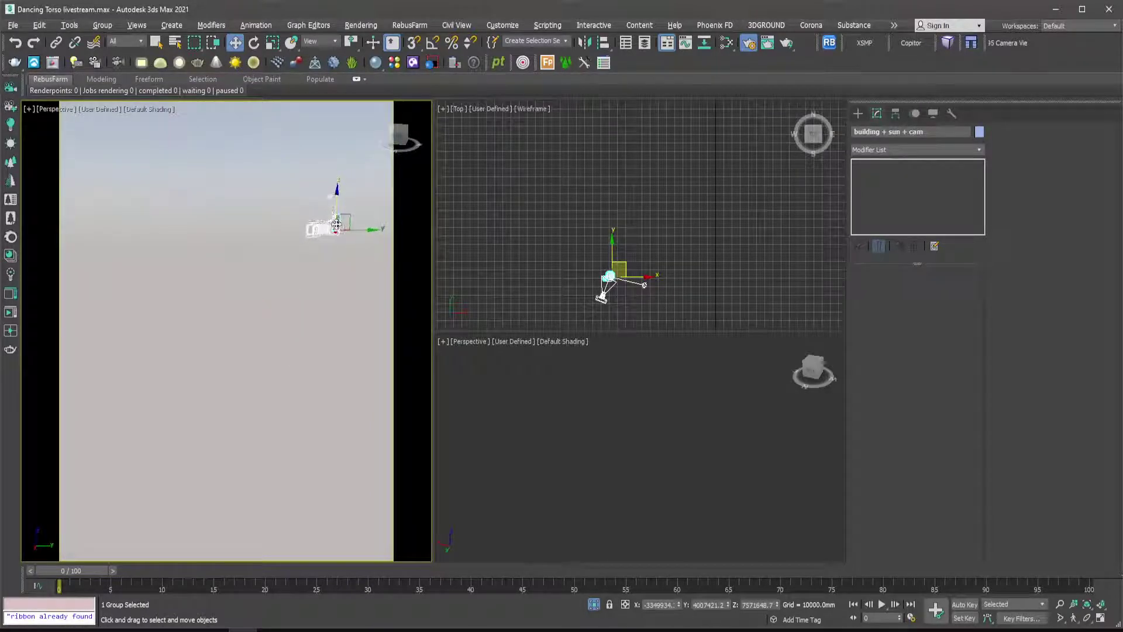
{"action": "scroll", "coordinate": [336, 224], "scroll_direction": "up", "scroll_amount": 6}
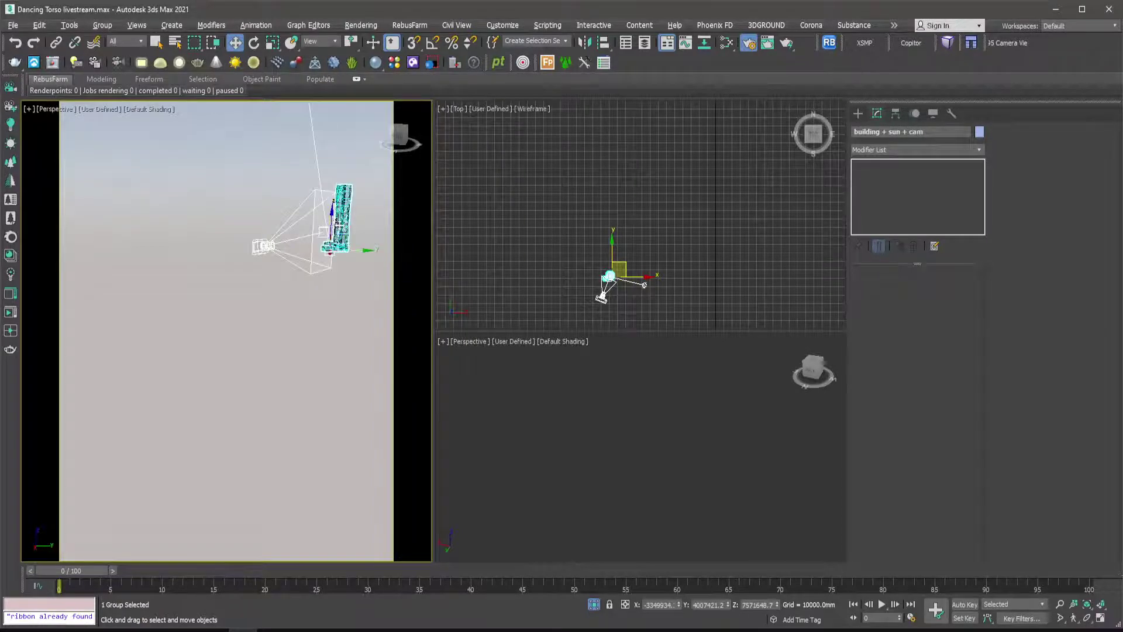
{"action": "middle_click_drag", "start_coordinate": [223, 310], "coordinate": [213, 321]}
{"action": "scroll", "coordinate": [210, 331], "scroll_direction": "down", "scroll_amount": 10}
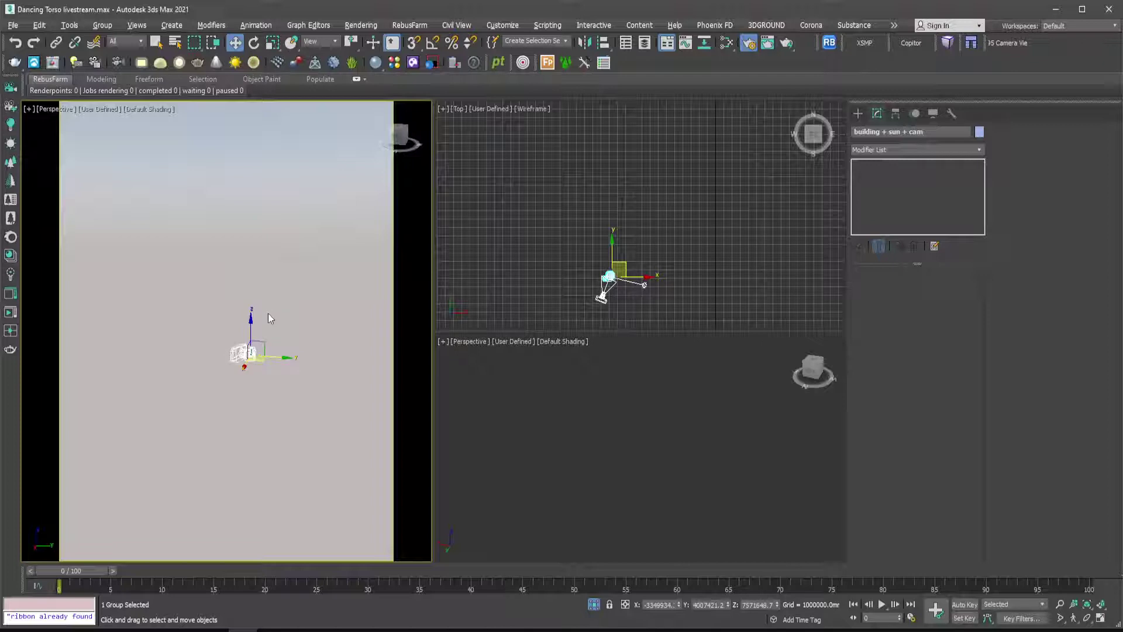
{"action": "scroll", "coordinate": [250, 354], "scroll_direction": "up", "scroll_amount": 2}
{"action": "scroll", "coordinate": [249, 353], "scroll_direction": "up", "scroll_amount": 2}
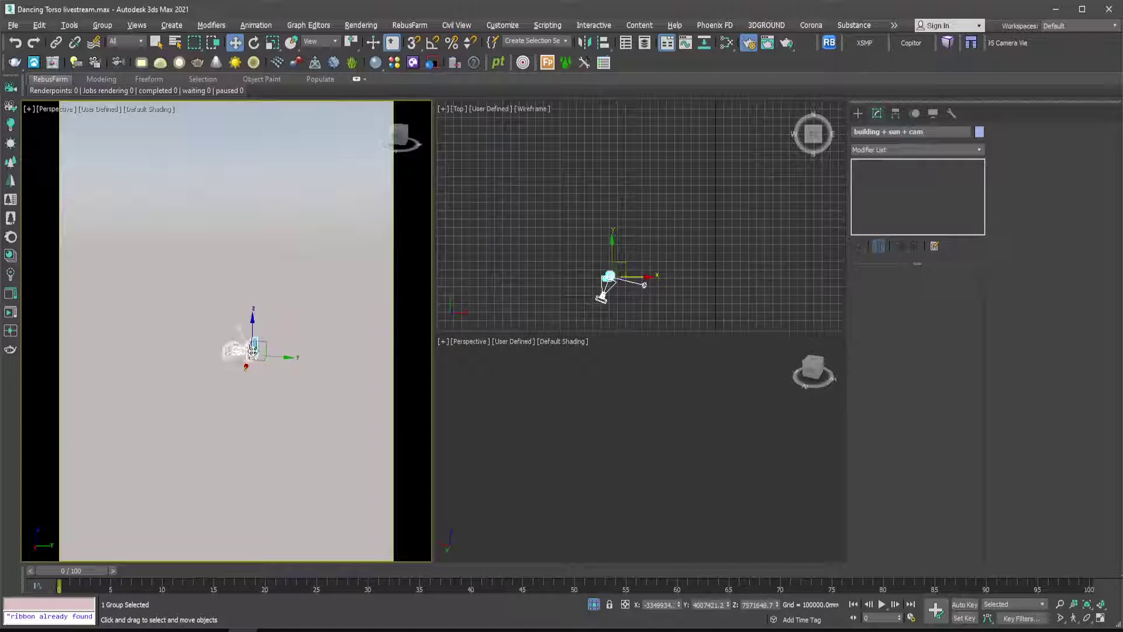
{"action": "scroll", "coordinate": [253, 351], "scroll_direction": "up", "scroll_amount": 5}
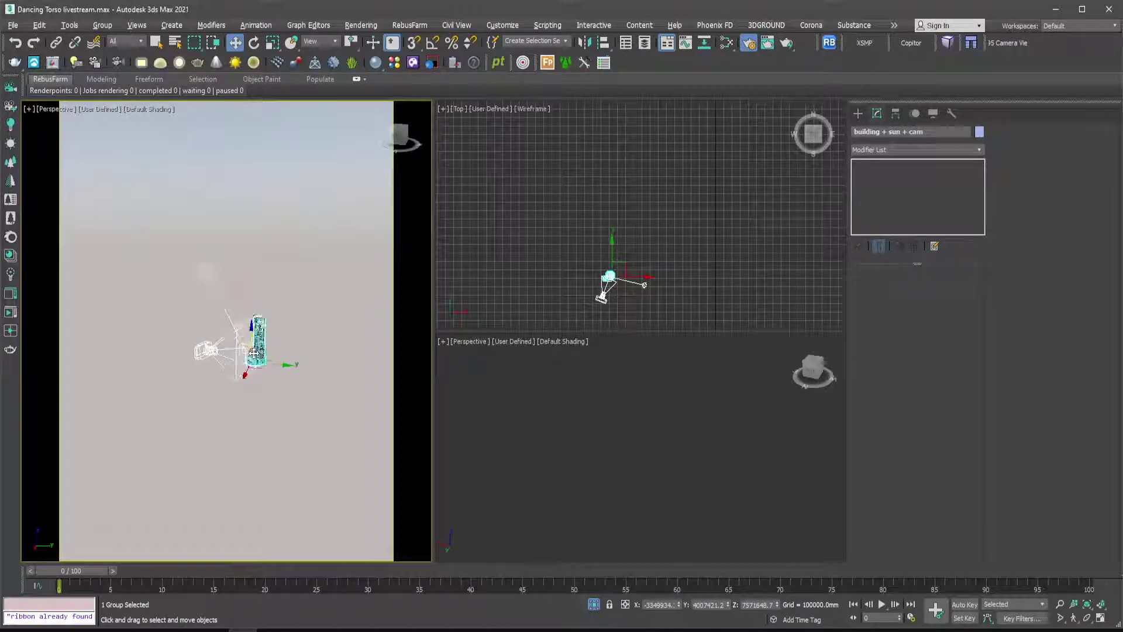
{"action": "scroll", "coordinate": [256, 355], "scroll_direction": "up", "scroll_amount": 3}
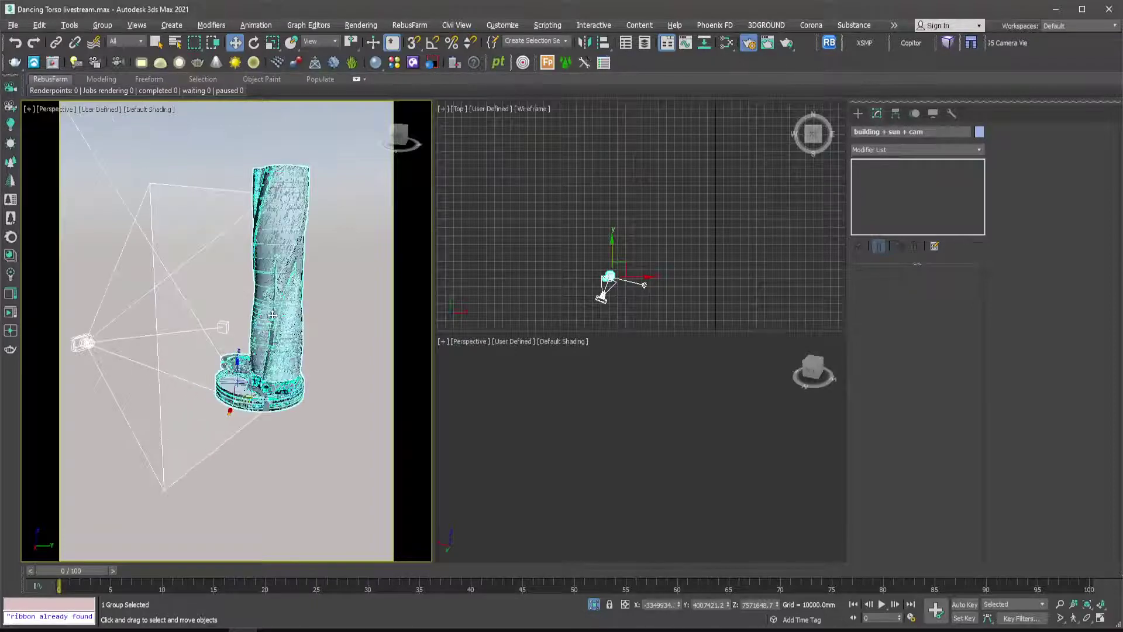
{"action": "scroll", "coordinate": [252, 316], "scroll_direction": "down", "scroll_amount": 2}
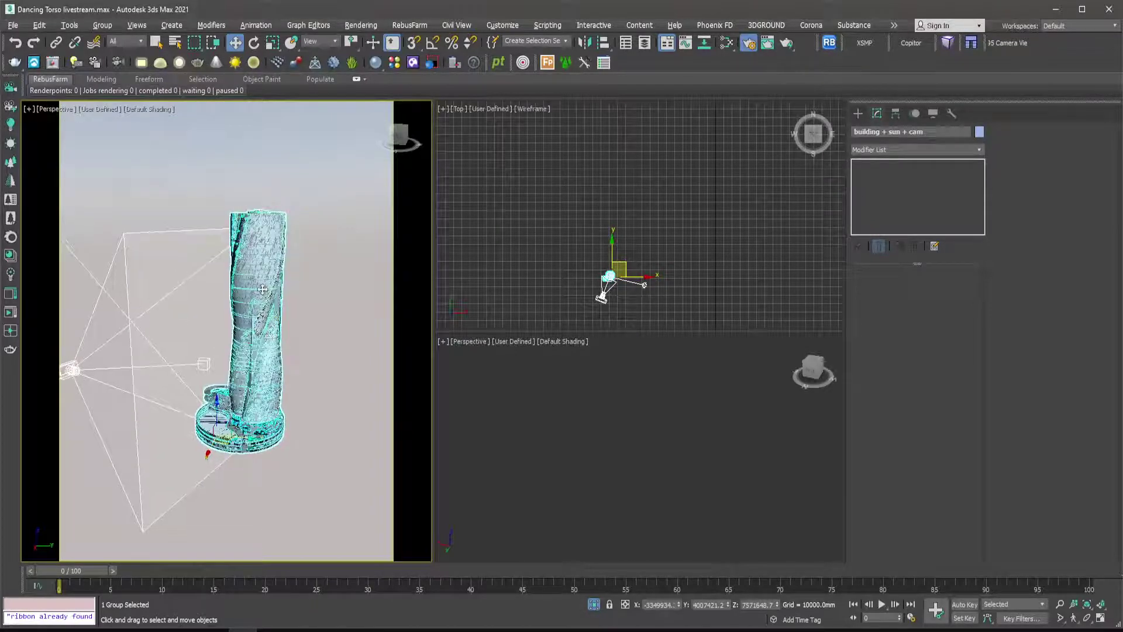
Open the "building + sun + cam" group and select the tower's internal skin wall mesh.
{"action": "right_click", "coordinate": [261, 286]}
{"action": "left_click", "coordinate": [300, 493]}
{"action": "left_click", "coordinate": [323, 338]}
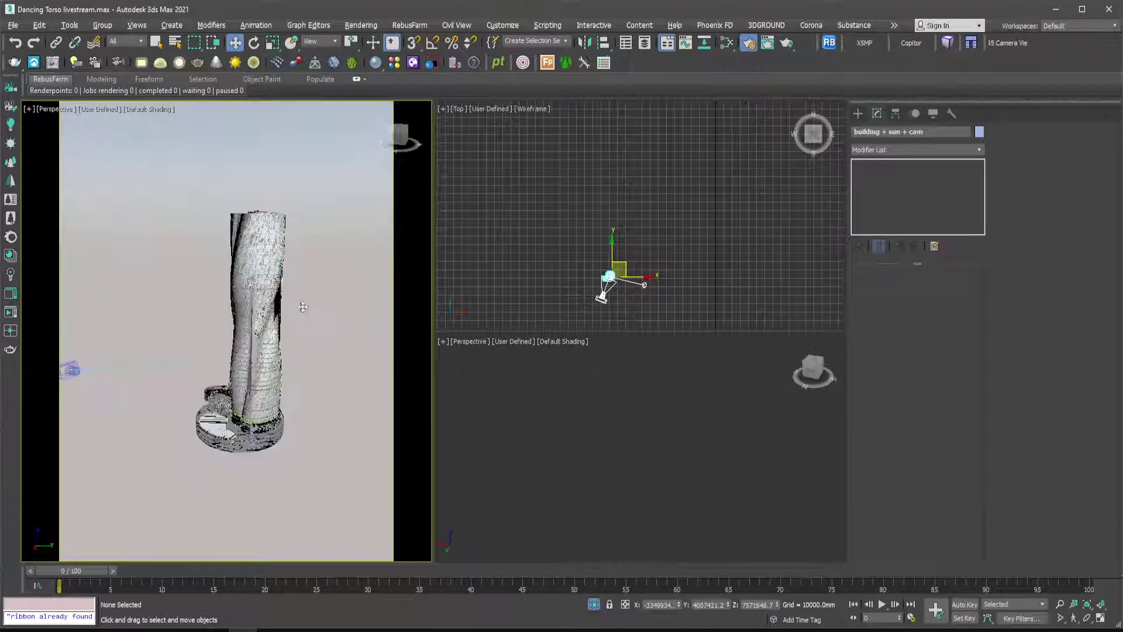
{"action": "scroll", "coordinate": [247, 279], "scroll_direction": "up", "scroll_amount": 2}
{"action": "left_click", "coordinate": [247, 278]}
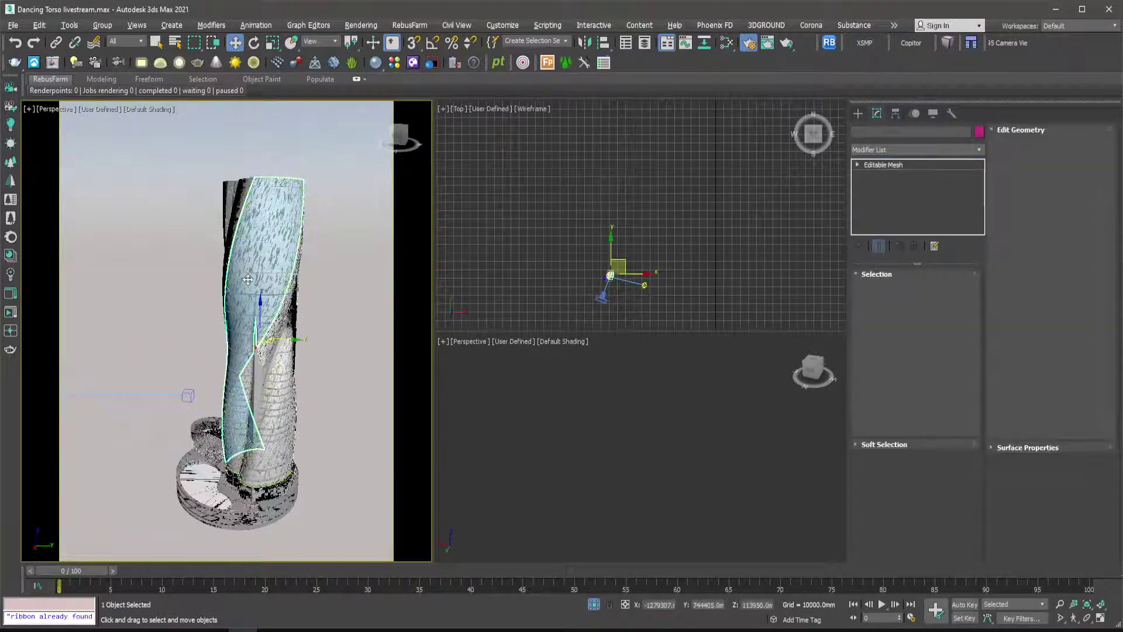
Select the glazed curtain panels mesh on the tower's twisted facade instead of the internal skin wall.
{"action": "scroll", "coordinate": [253, 281], "scroll_direction": "up", "scroll_amount": 5}
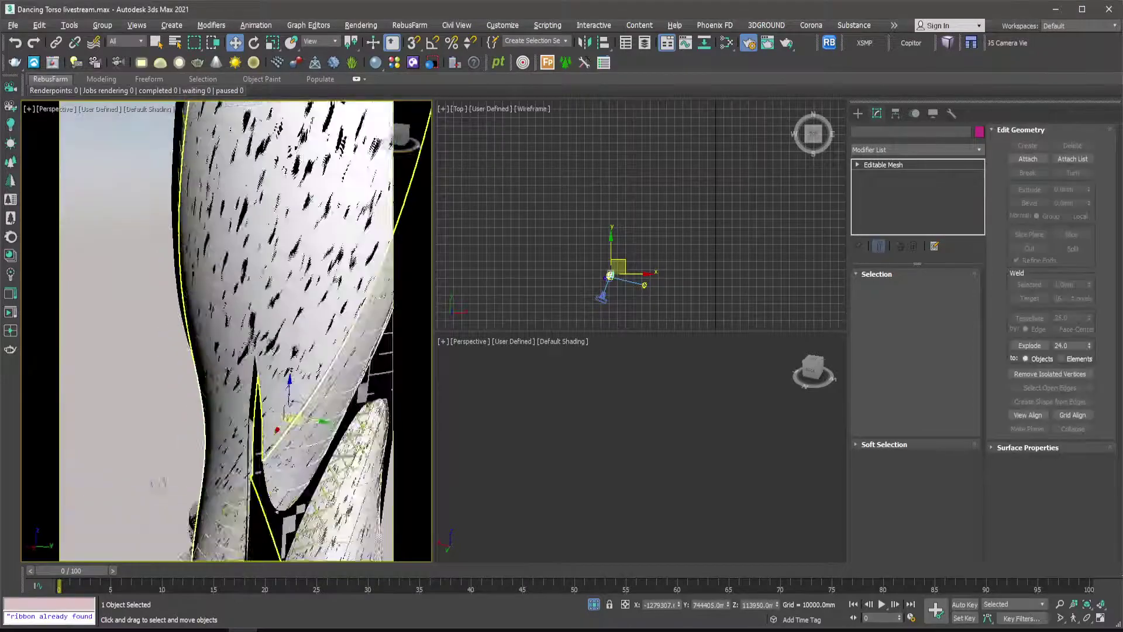
{"action": "scroll", "coordinate": [190, 335], "scroll_direction": "down", "scroll_amount": 3}
{"action": "mouse_move", "coordinate": [278, 354]}
{"action": "middle_mouse_down", "text": "alt"}
{"action": "mouse_move", "coordinate": [263, 351]}
{"action": "mouse_move", "coordinate": [273, 341]}
{"action": "middle_mouse_up", "text": "alt"}
{"action": "scroll", "coordinate": [355, 308], "scroll_direction": "down", "scroll_amount": 2}
{"action": "middle_click_drag", "start_coordinate": [354, 252], "coordinate": [291, 353]}
{"action": "middle_click_drag", "start_coordinate": [217, 307], "coordinate": [211, 260]}
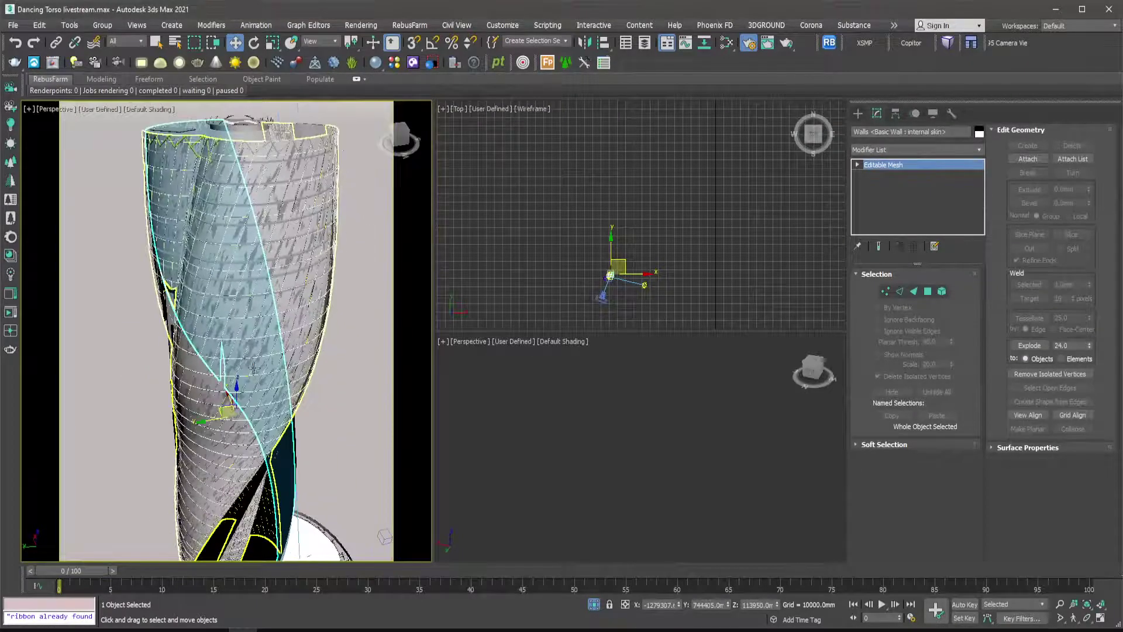
{"action": "middle_click_drag", "start_coordinate": [254, 367], "coordinate": [202, 361], "text": "alt"}
{"action": "scroll", "coordinate": [257, 345], "scroll_direction": "up", "scroll_amount": 3}
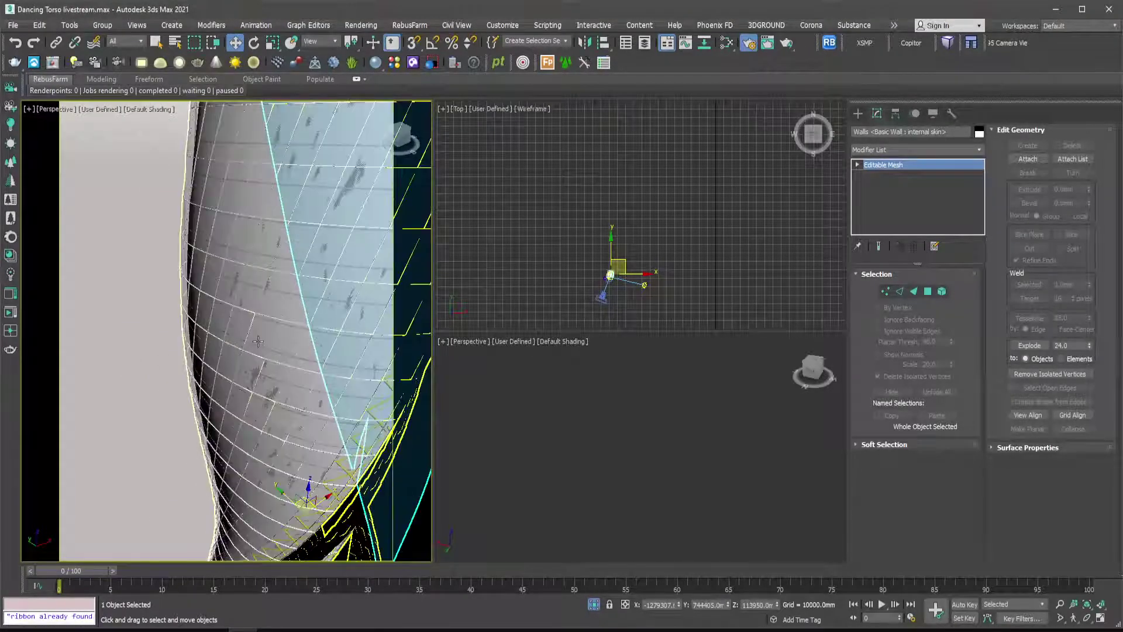
{"action": "left_click", "coordinate": [258, 340]}
Examine how the selected glazed curtain panels wrap around the tower and meet the structure at its top rim.
{"action": "scroll", "coordinate": [255, 331], "scroll_direction": "down", "scroll_amount": 4}
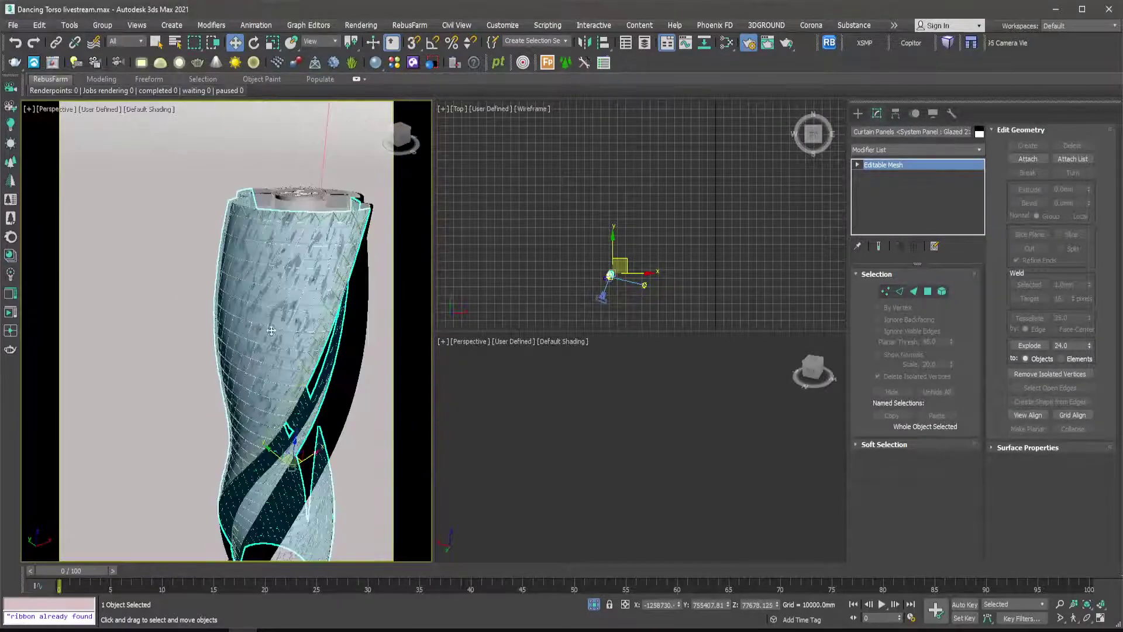
{"action": "middle_click_drag", "start_coordinate": [271, 331], "coordinate": [223, 359], "text": "alt"}
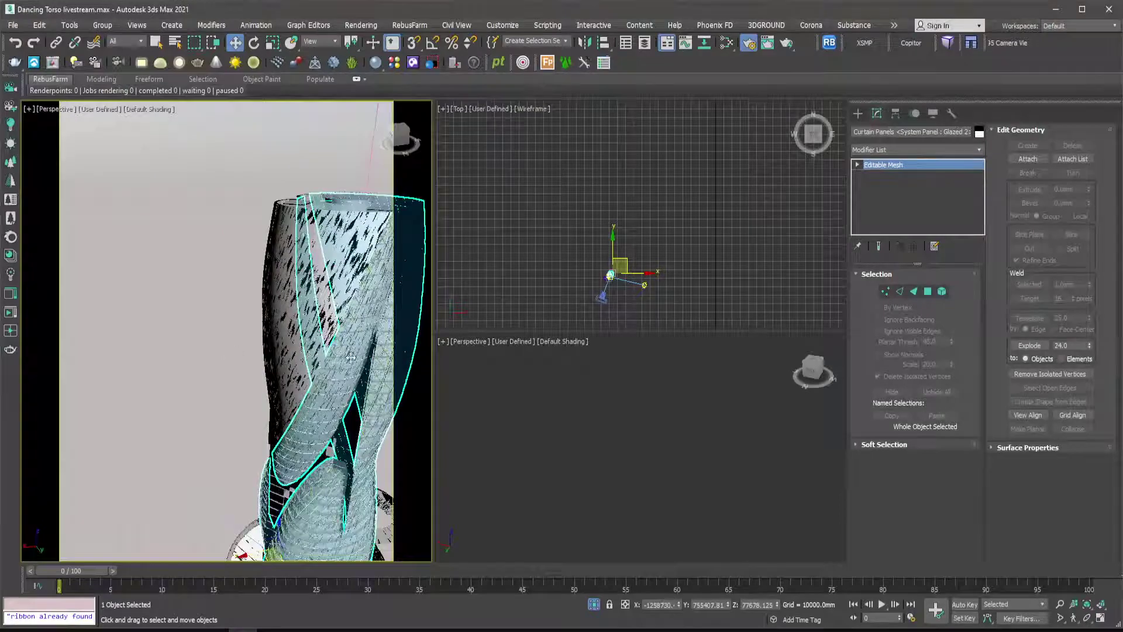
{"action": "middle_click_drag", "start_coordinate": [350, 358], "coordinate": [213, 387], "text": "alt"}
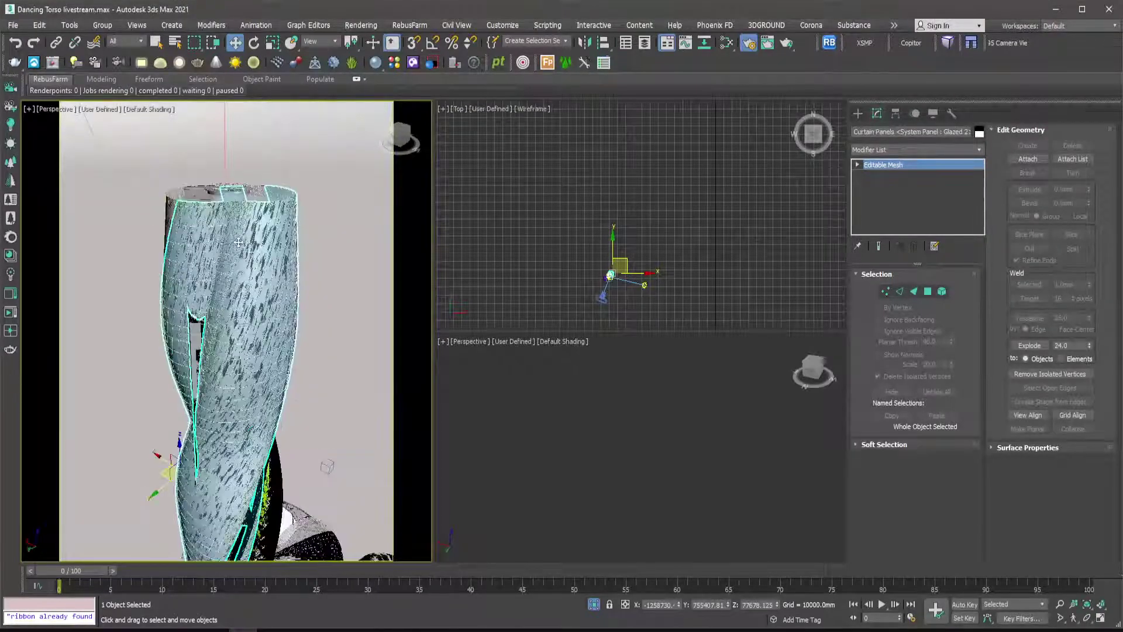
{"action": "scroll", "coordinate": [238, 242], "scroll_direction": "up", "scroll_amount": 6}
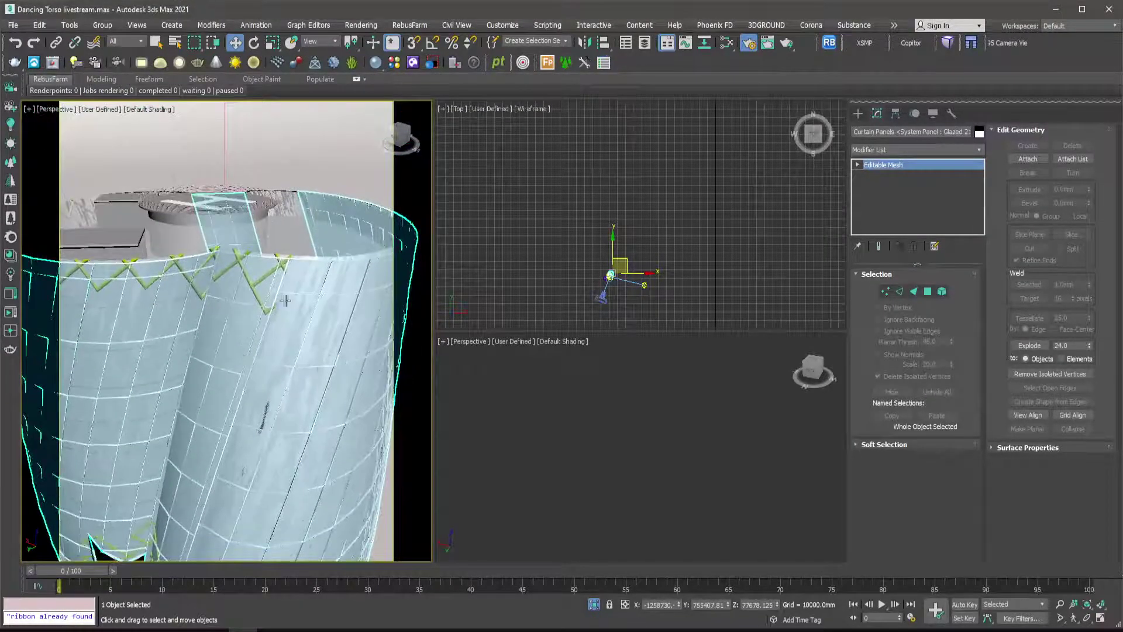
{"action": "scroll", "coordinate": [296, 257], "scroll_direction": "up", "scroll_amount": 3}
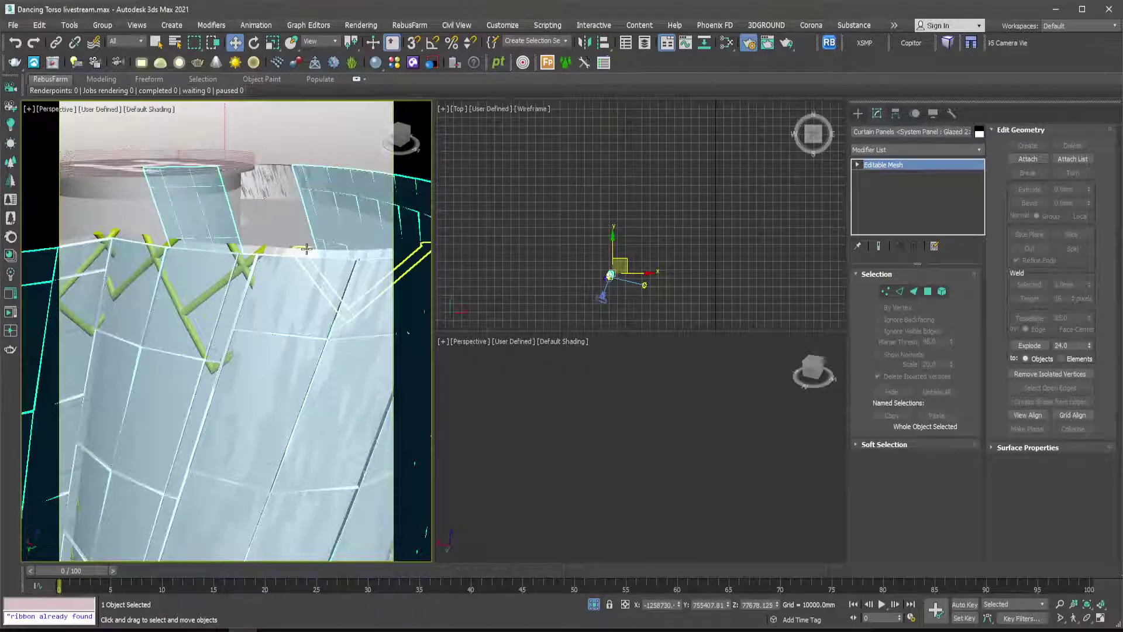
{"action": "left_click", "coordinate": [311, 249]}
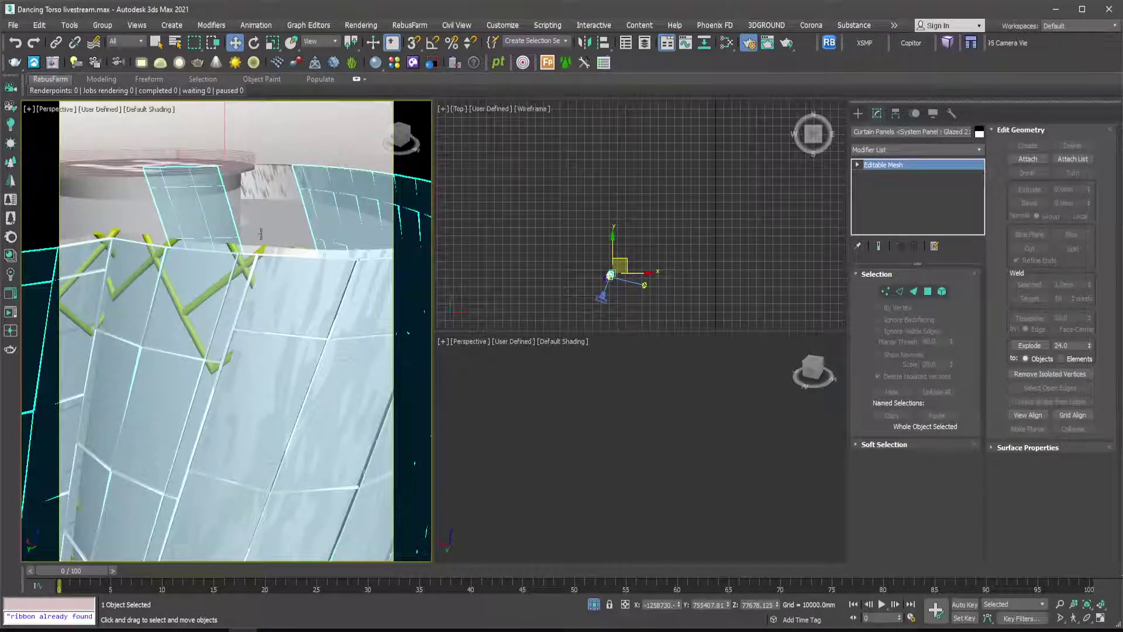
{"action": "middle_click_drag", "start_coordinate": [285, 246], "coordinate": [284, 236], "text": "alt"}
{"action": "scroll", "coordinate": [285, 236], "scroll_direction": "down", "scroll_amount": 5}
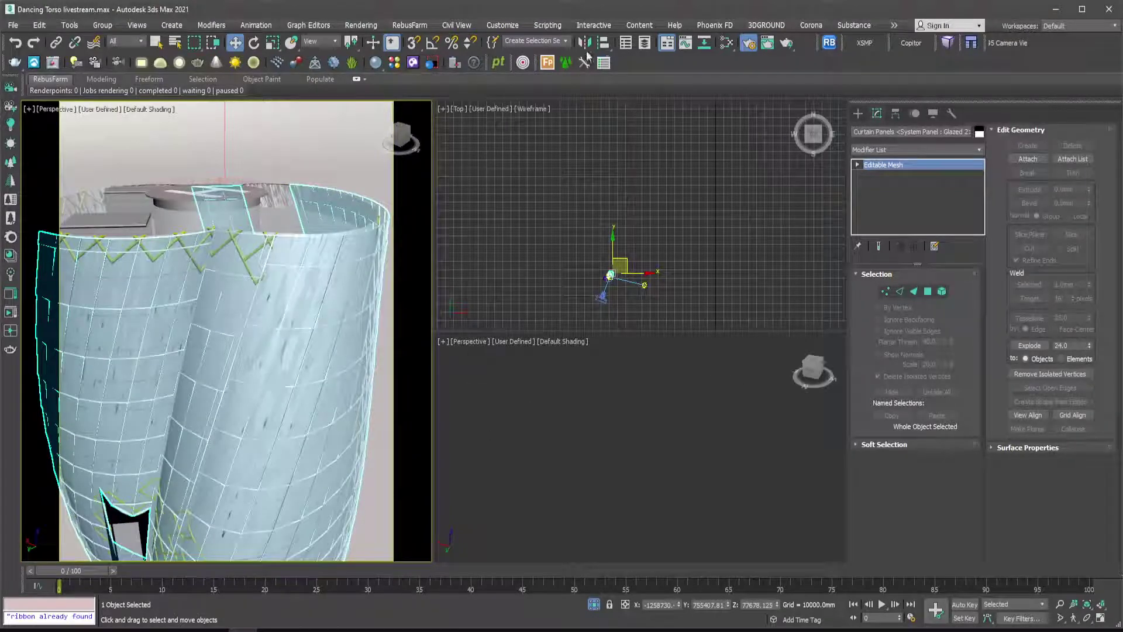
View the Glass Clear material and its noise bump map in the Slate Material Editor, keeping the perspective view.
{"action": "left_click", "coordinate": [727, 46]}
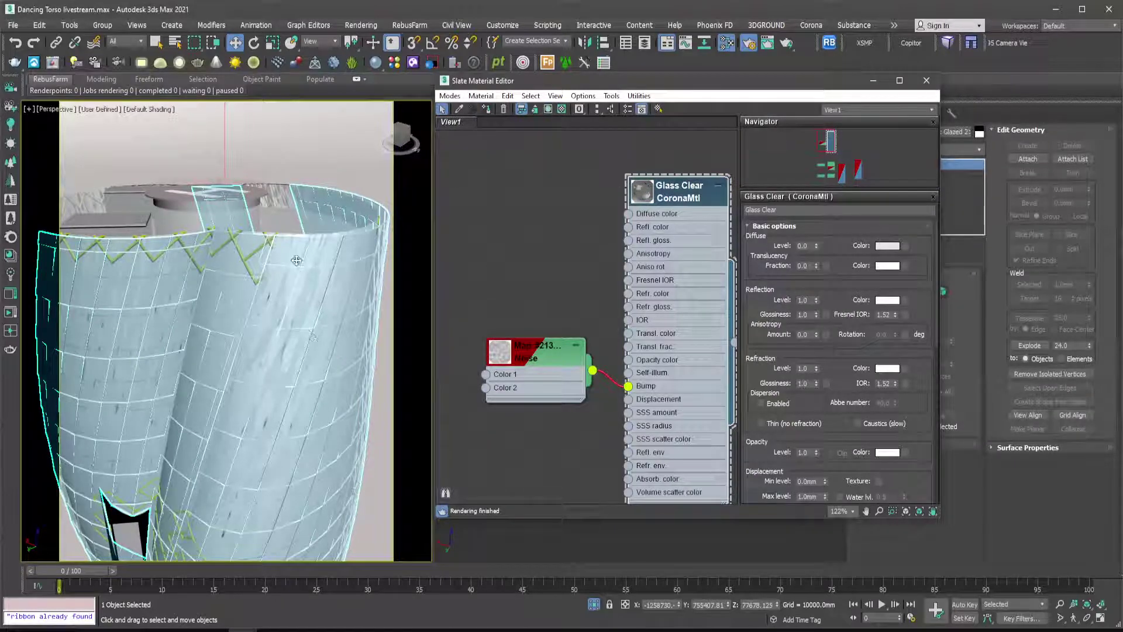
{"action": "scroll", "coordinate": [292, 279], "scroll_direction": "down", "scroll_amount": 2}
{"action": "key", "text": "c"}
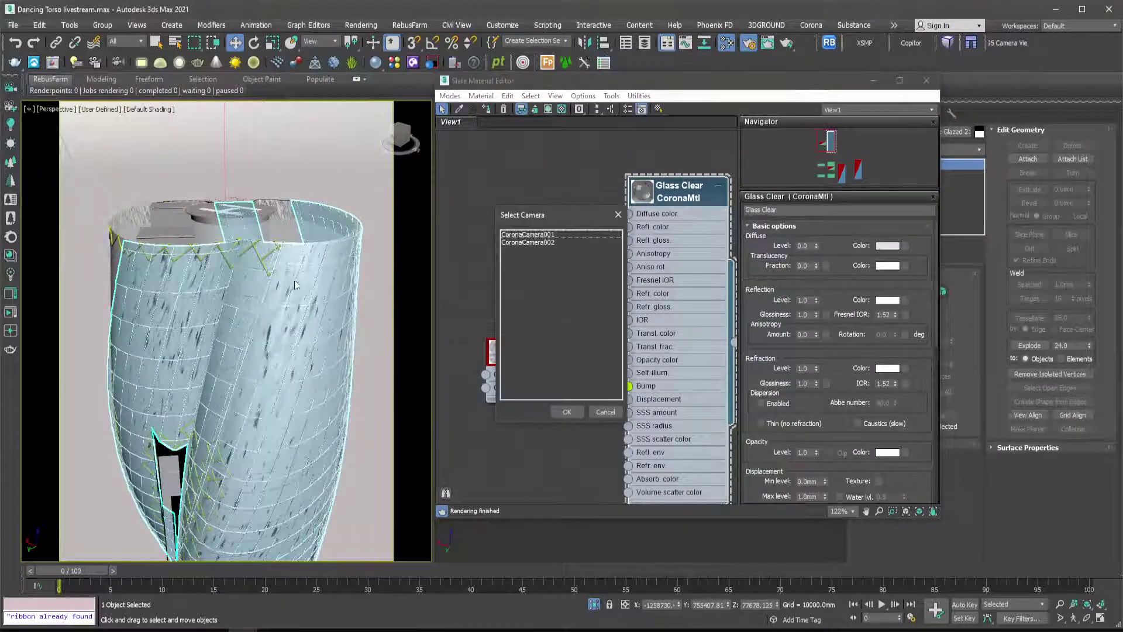
{"action": "left_click", "coordinate": [539, 243]}
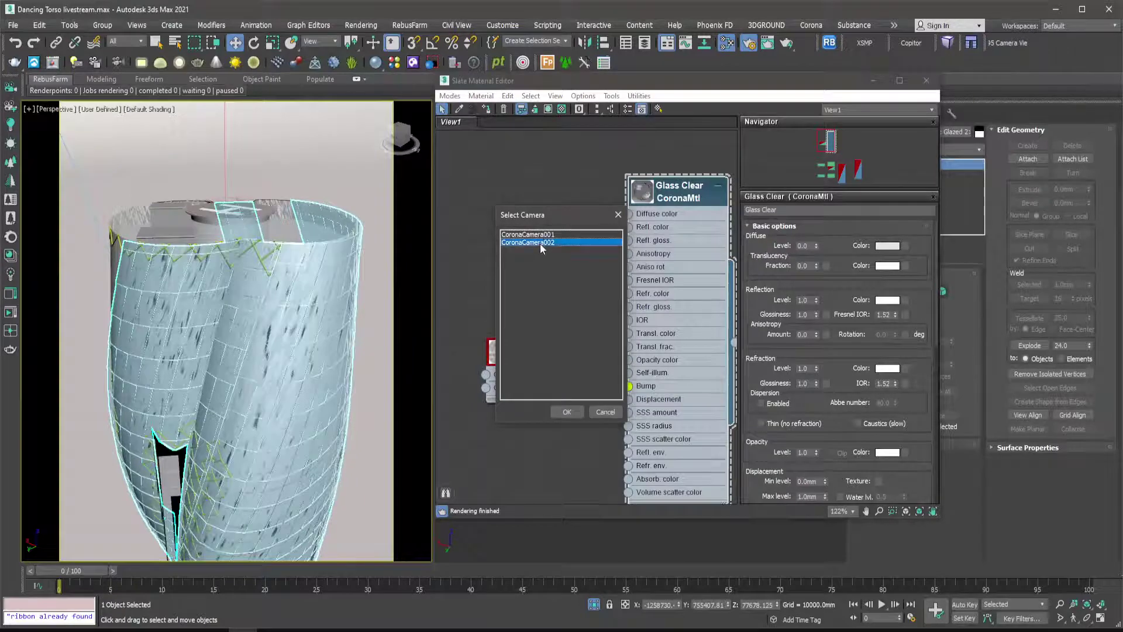
{"action": "left_click", "coordinate": [606, 411]}
{"action": "left_click", "coordinate": [874, 79]}
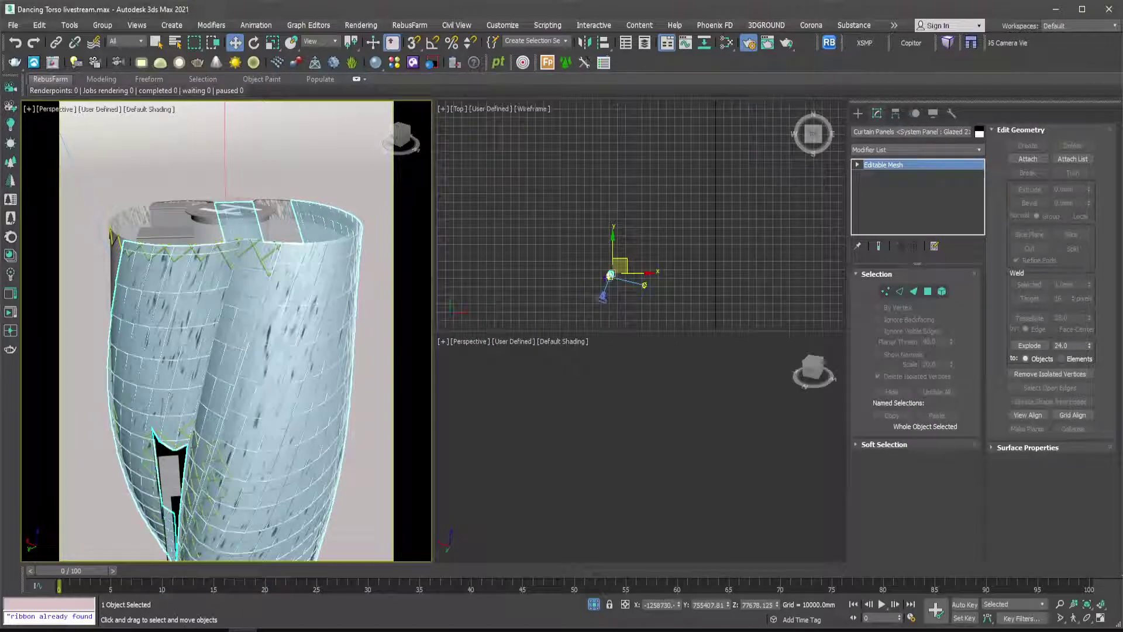
Bring up the Corona frame buffer and start interactive rendering of the tower.
{"action": "key", "text": "alt+Tab"}
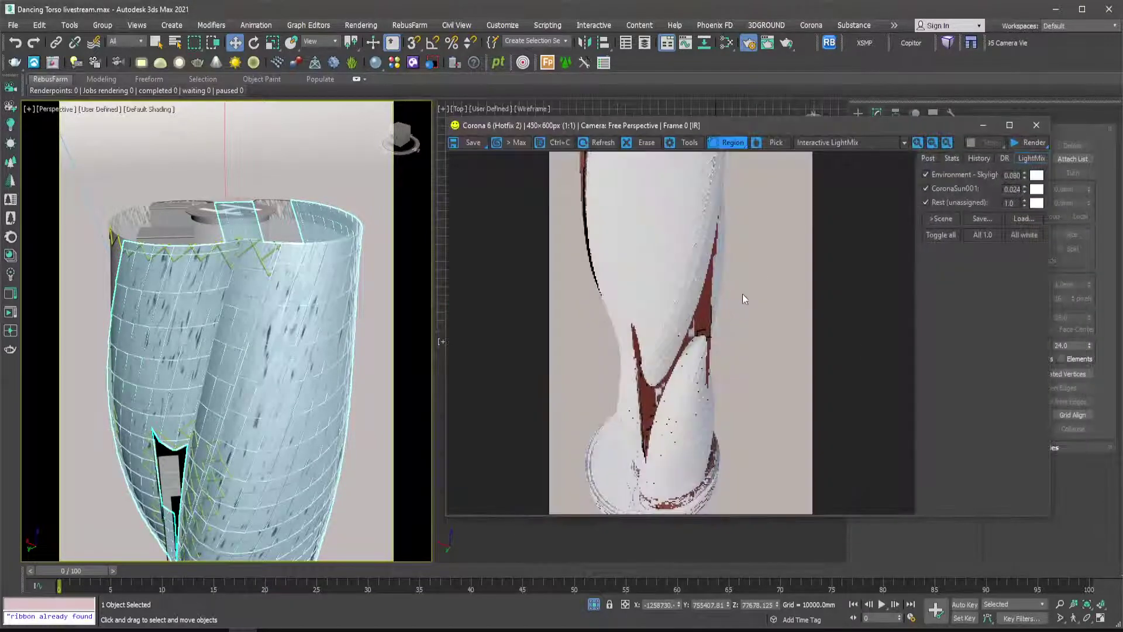
{"action": "left_click", "coordinate": [1030, 146]}
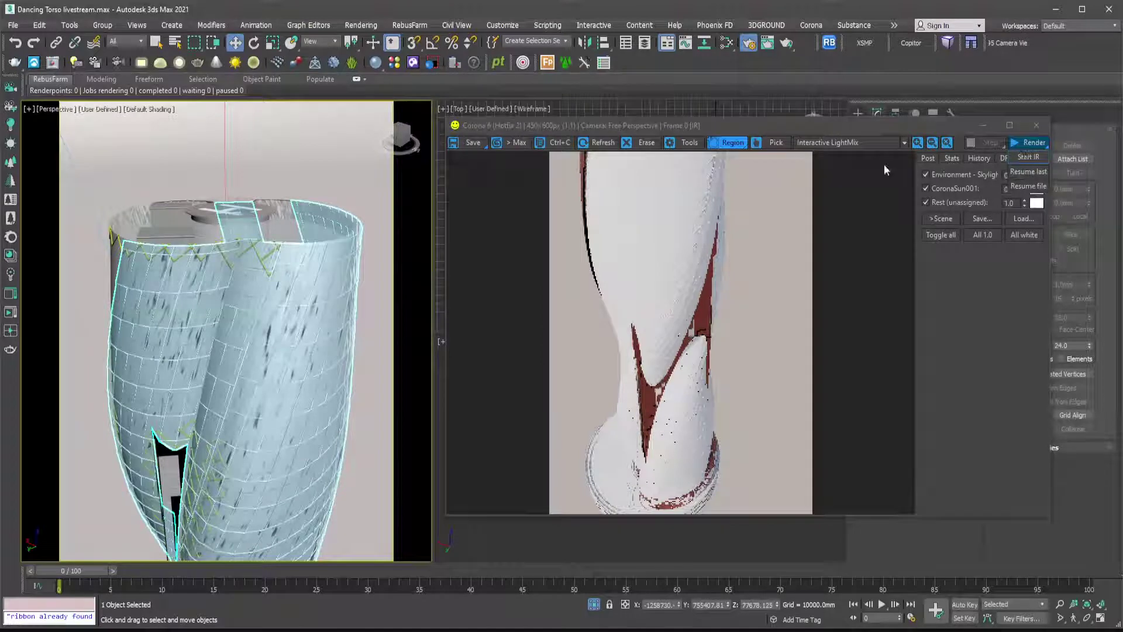
{"action": "left_click", "coordinate": [631, 352]}
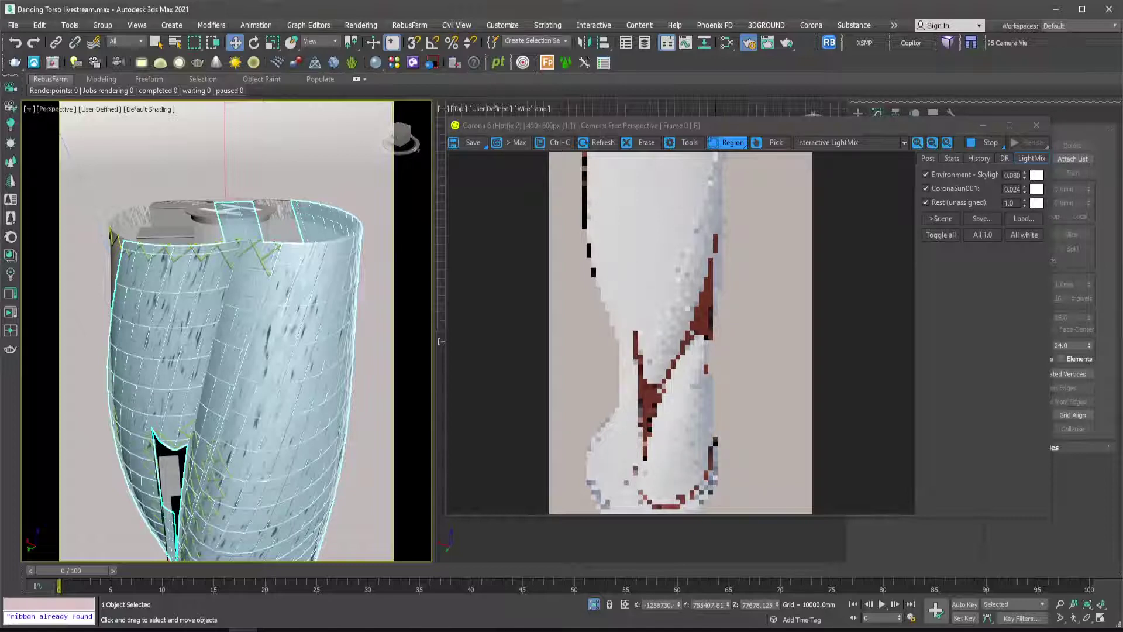
Set the render's material override to preserve glass materials.
{"action": "key", "text": "F10"}
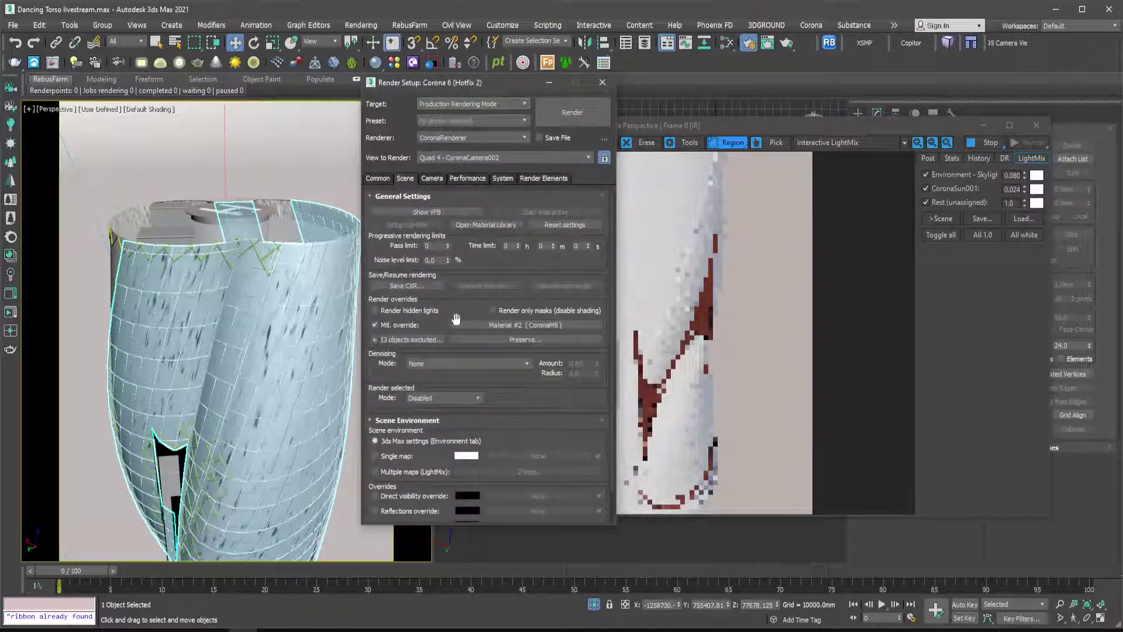
{"action": "left_click", "coordinate": [511, 339]}
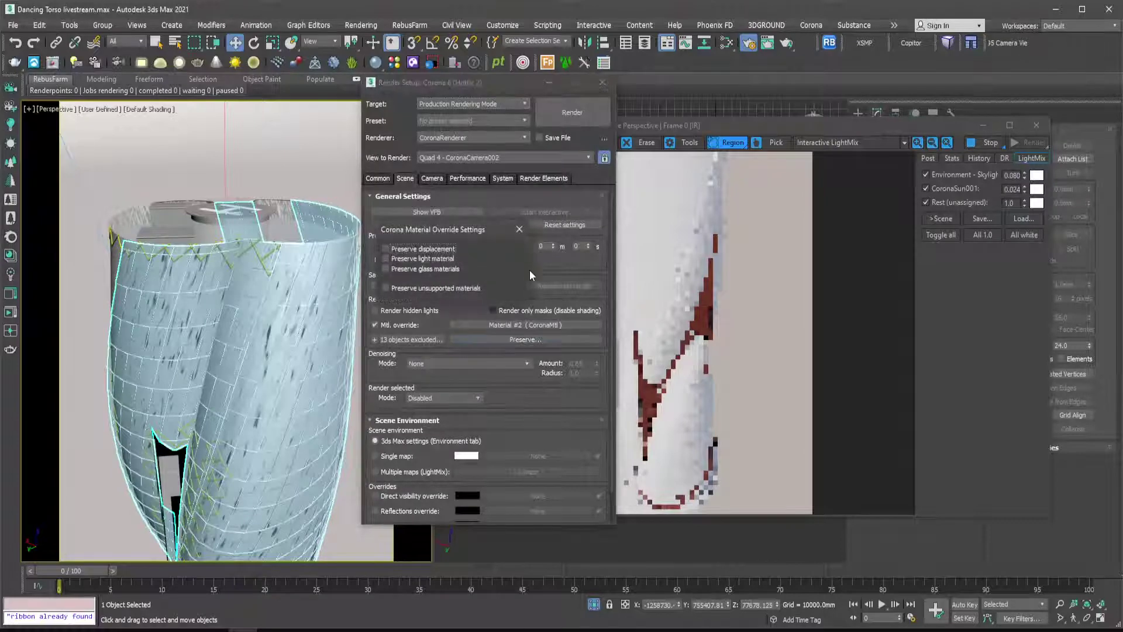
{"action": "left_click", "coordinate": [408, 268]}
{"action": "left_click", "coordinate": [512, 230]}
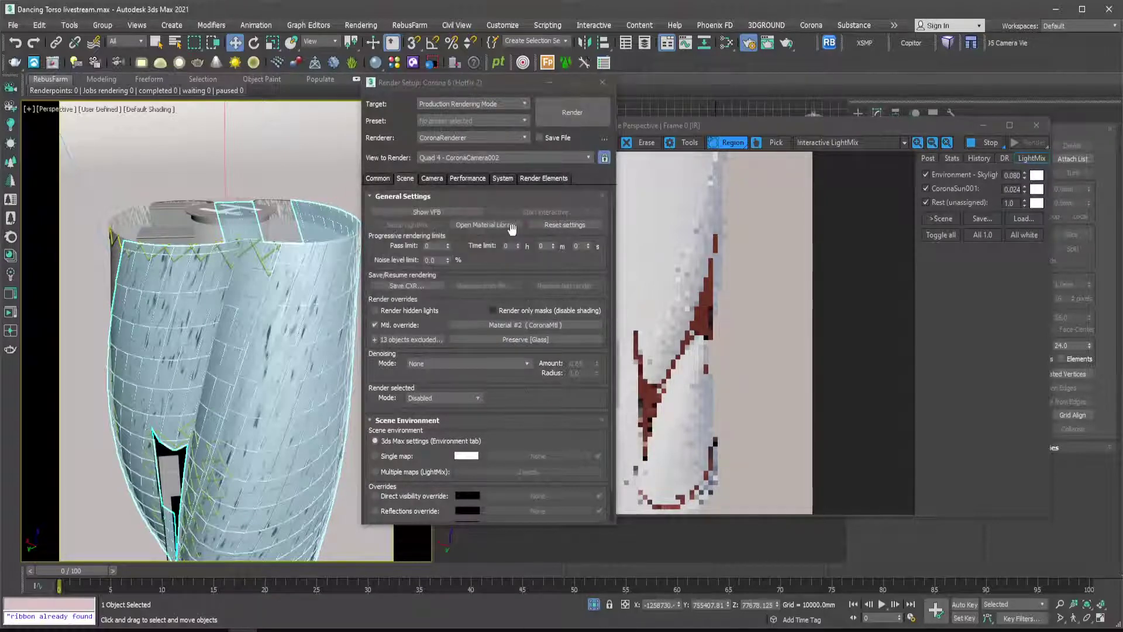
{"action": "left_click", "coordinate": [549, 83]}
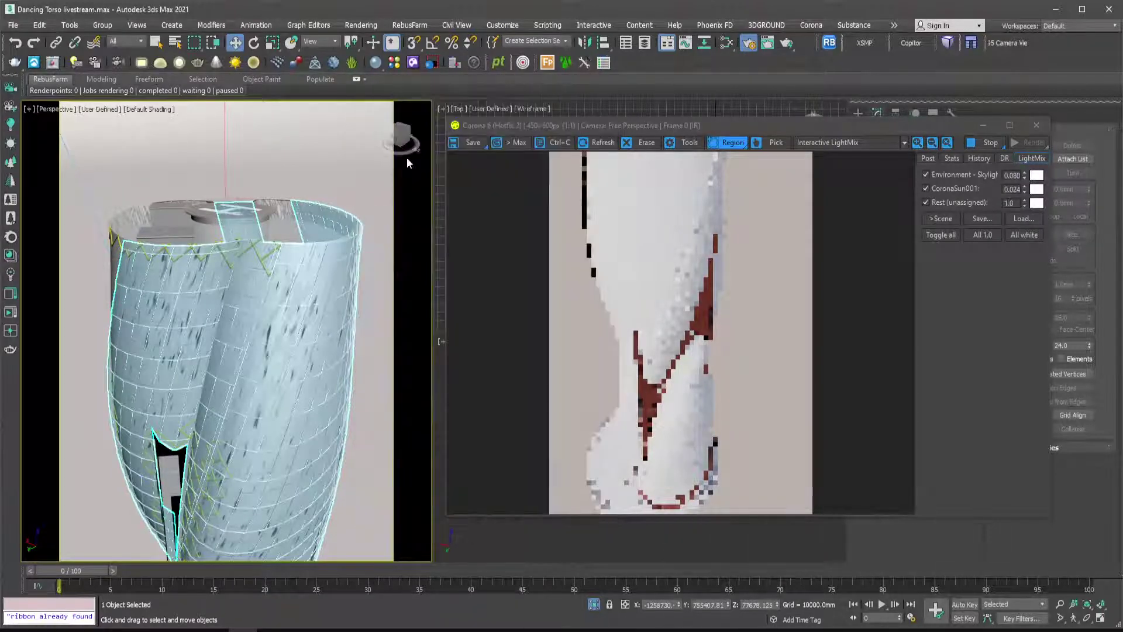
Deselect the glazed curtain panels and select the wall surface behind them at the tower's top rim.
{"action": "left_click", "coordinate": [364, 191]}
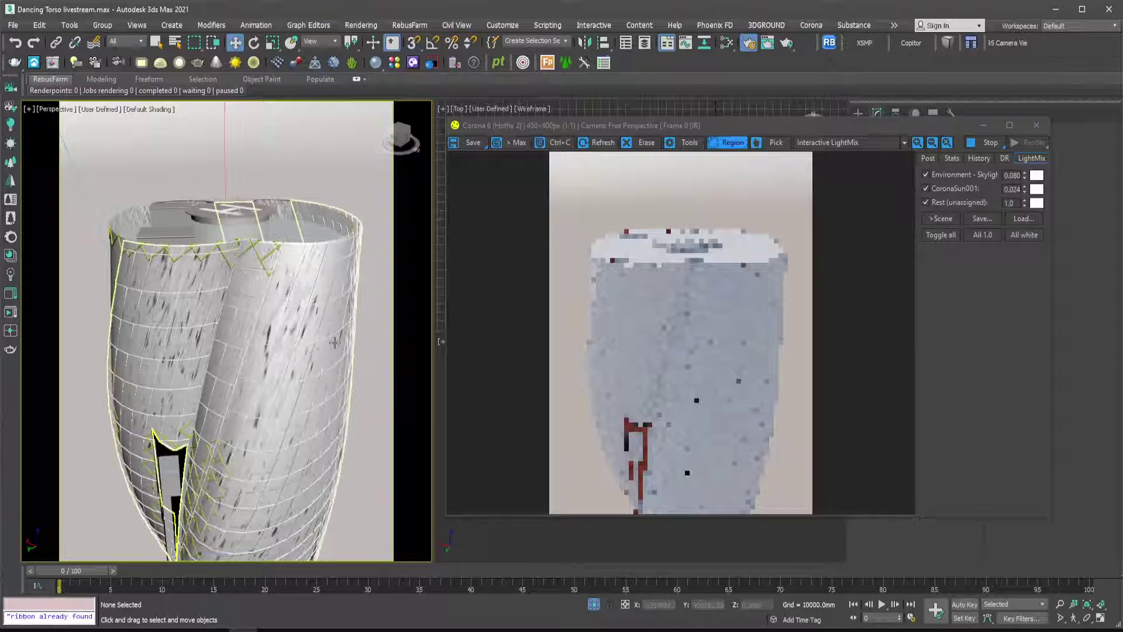
{"action": "scroll", "coordinate": [336, 228], "scroll_direction": "up", "scroll_amount": 6}
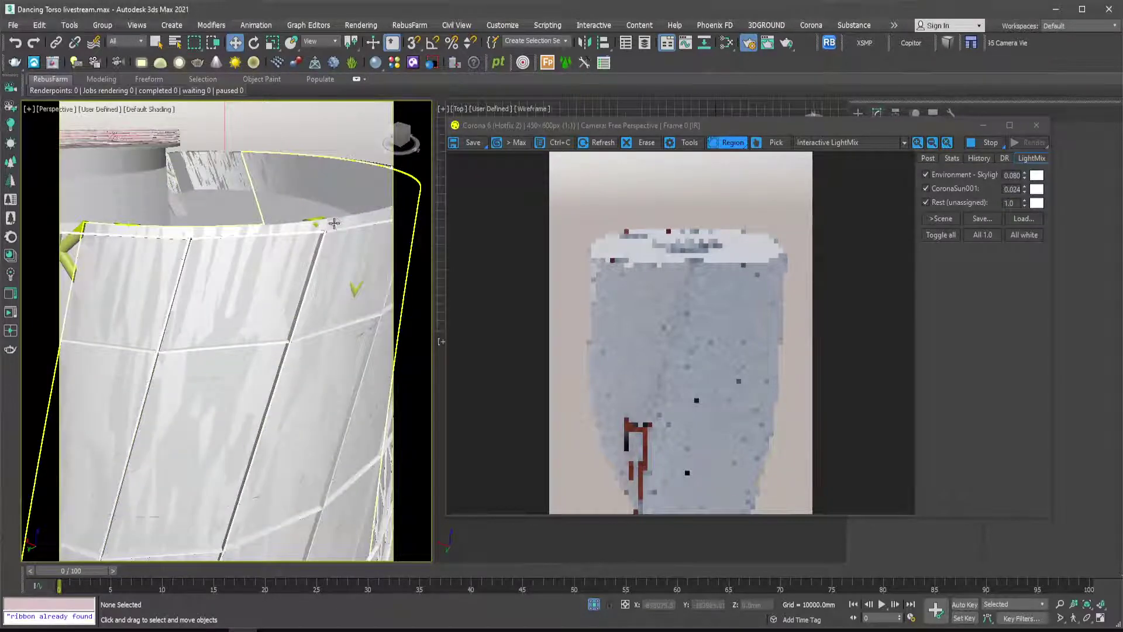
{"action": "left_click", "coordinate": [334, 223]}
{"action": "scroll", "coordinate": [249, 247], "scroll_direction": "down", "scroll_amount": 1}
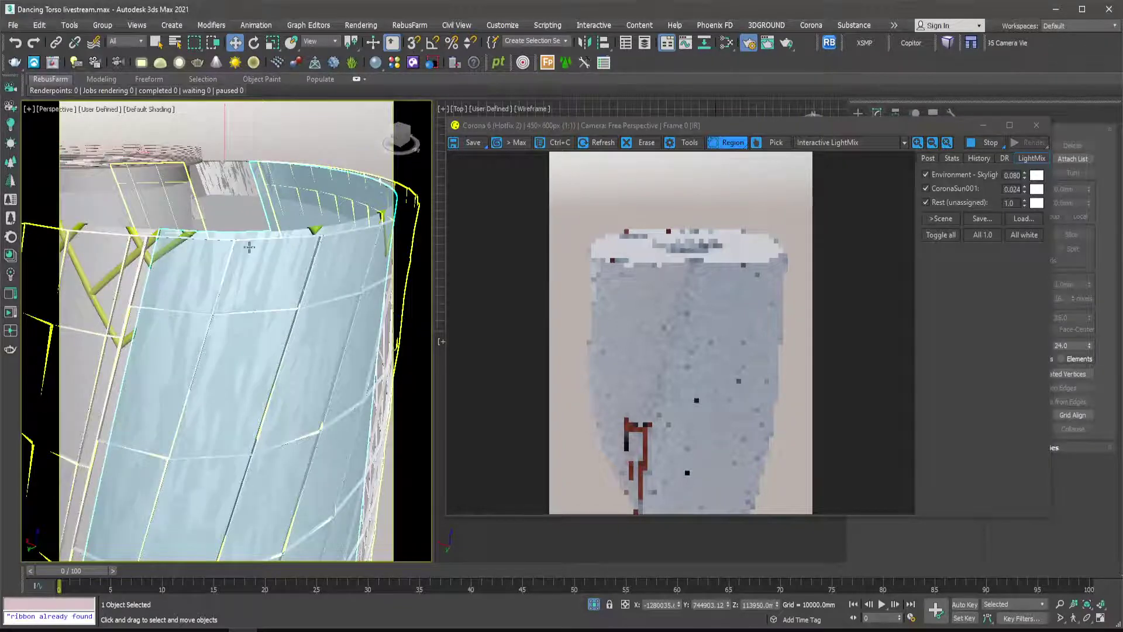
Duplicate the Glass Clear material in the Slate Material Editor, keeping its noise bump connection.
{"action": "middle_click_drag", "start_coordinate": [254, 210], "coordinate": [200, 262], "text": "alt"}
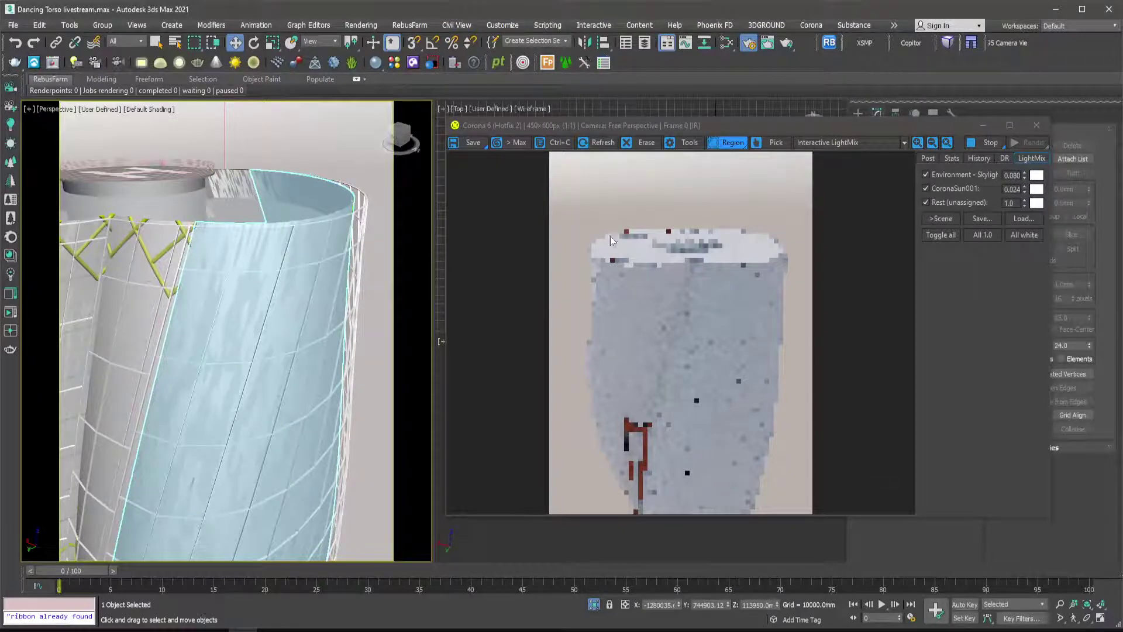
{"action": "left_click", "coordinate": [726, 42]}
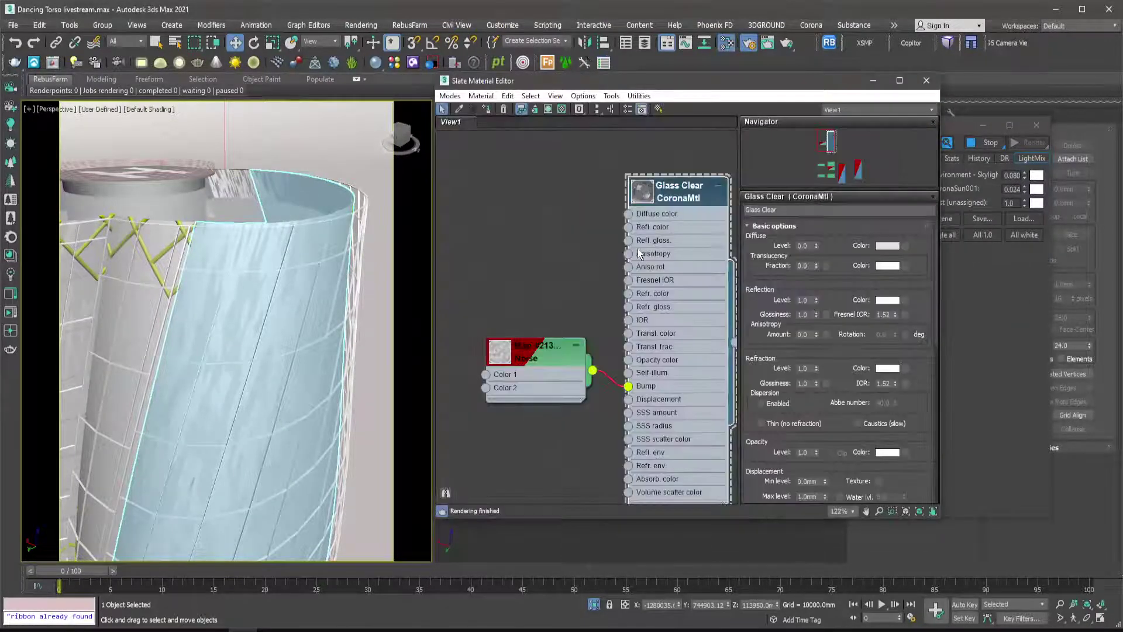
{"action": "scroll", "coordinate": [638, 253], "scroll_direction": "down", "scroll_amount": 5}
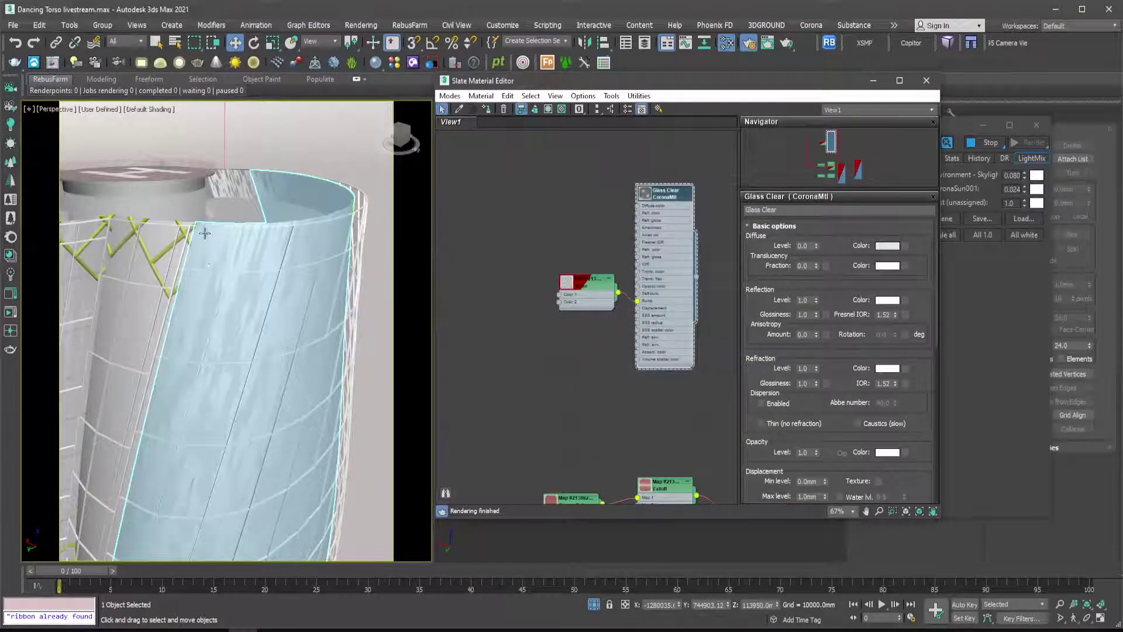
{"action": "scroll", "coordinate": [201, 228], "scroll_direction": "up", "scroll_amount": 4}
{"action": "middle_click_drag", "start_coordinate": [201, 228], "coordinate": [193, 284], "text": "alt"}
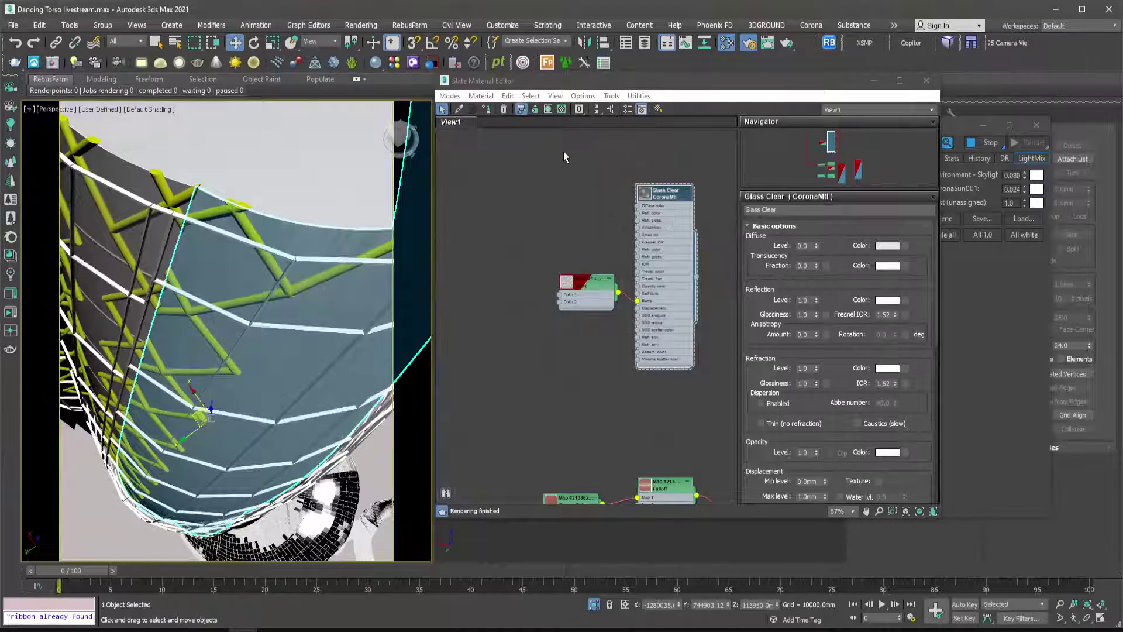
{"action": "scroll", "coordinate": [593, 284], "scroll_direction": "up", "scroll_amount": 4}
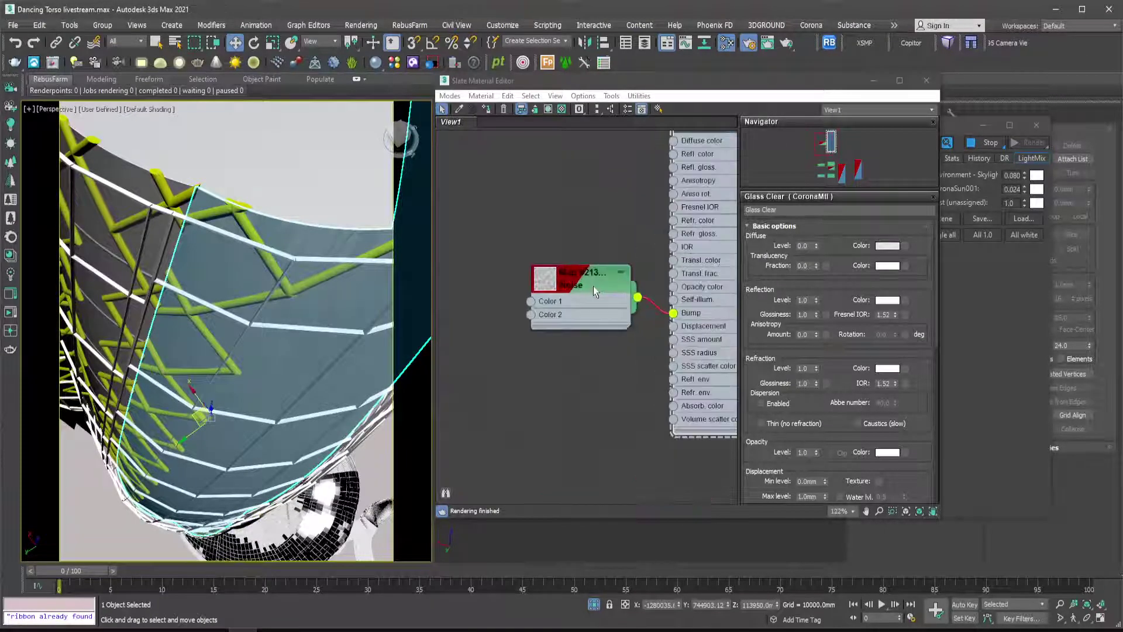
{"action": "scroll", "coordinate": [569, 283], "scroll_direction": "up", "scroll_amount": 1}
{"action": "scroll", "coordinate": [574, 283], "scroll_direction": "down", "scroll_amount": 5}
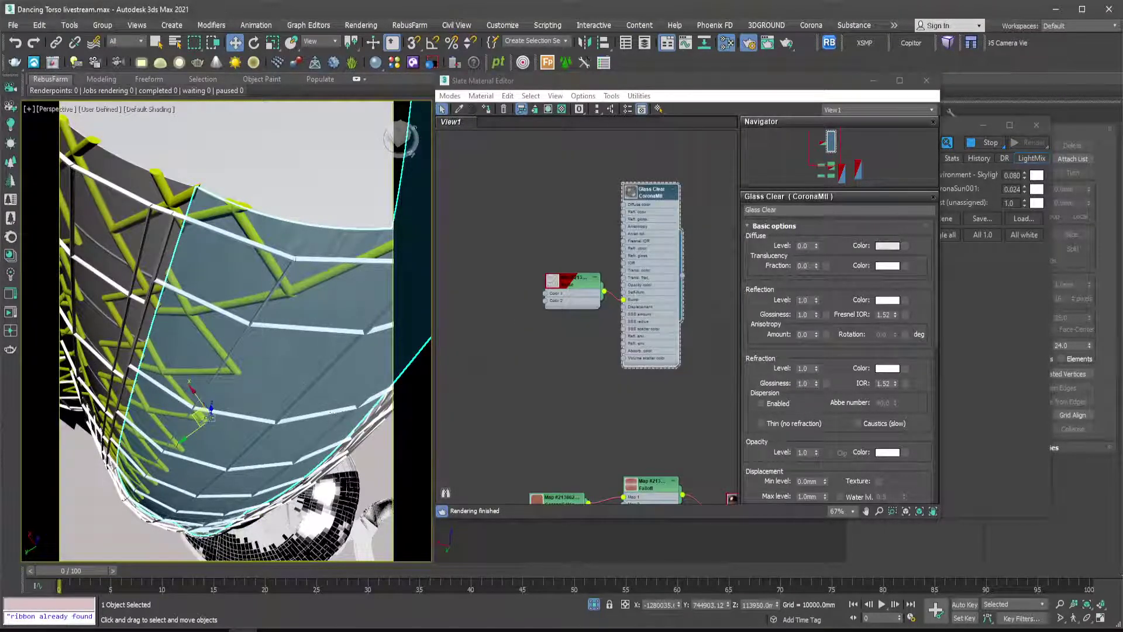
{"action": "left_click", "coordinate": [651, 196]}
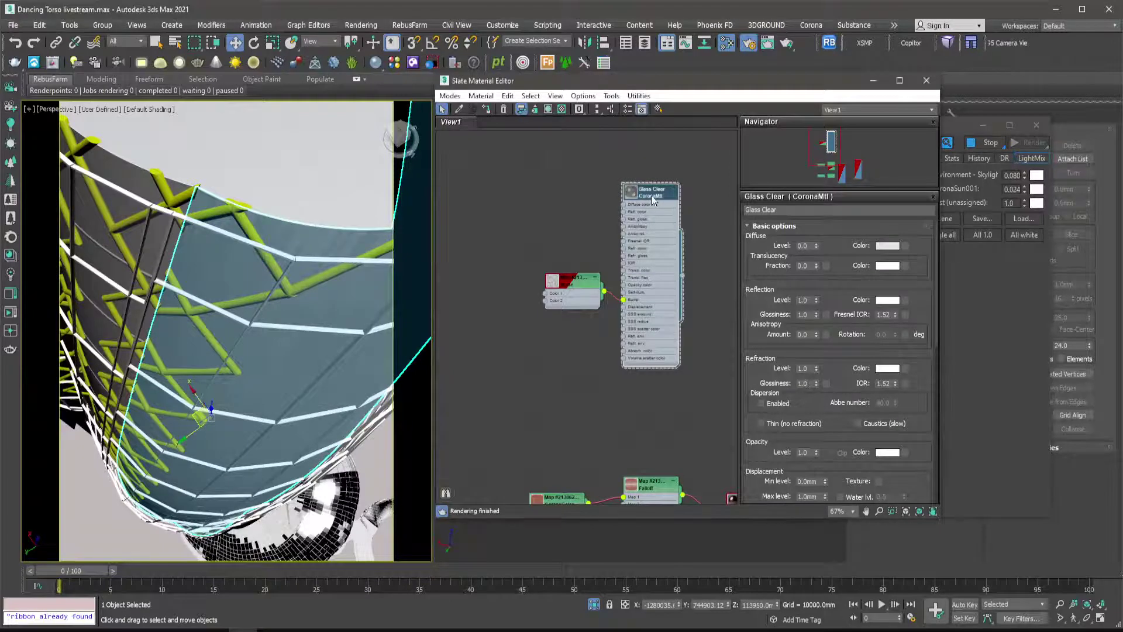
{"action": "mouse_move", "coordinate": [652, 195]}
{"action": "left_mouse_down", "text": "shift"}
{"action": "mouse_move", "coordinate": [531, 220]}
{"action": "mouse_move", "coordinate": [543, 195]}
{"action": "left_mouse_up", "text": "shift"}
{"action": "double_click", "coordinate": [520, 235]}
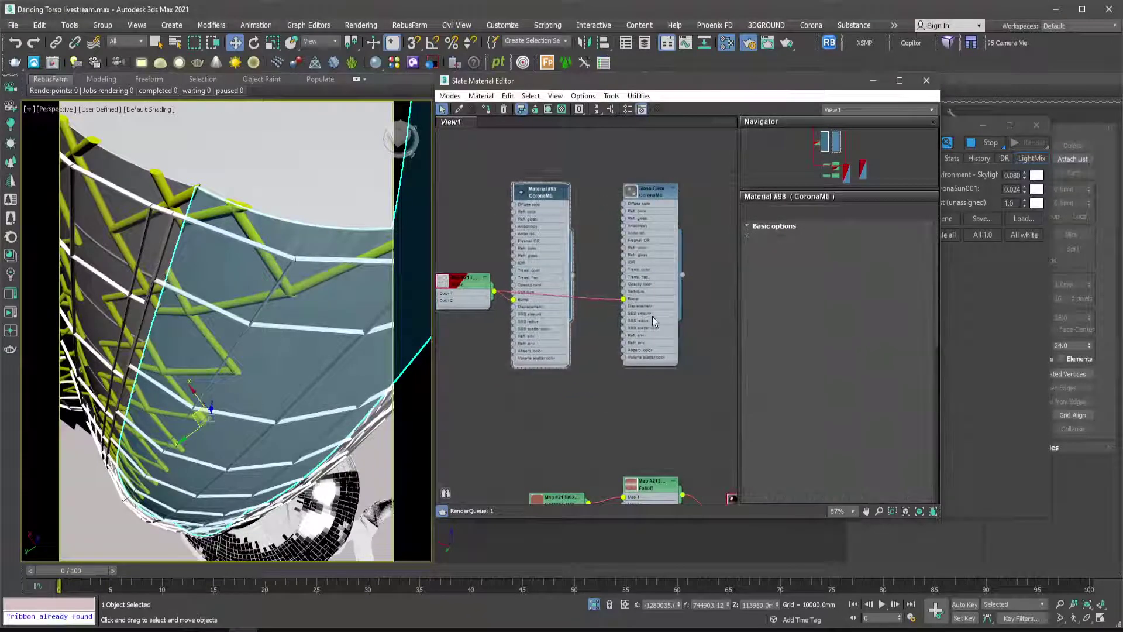
Move the Noise map between the two glass materials and disconnect it from the copied material's Bump input.
{"action": "scroll", "coordinate": [509, 291], "scroll_direction": "up", "scroll_amount": 3}
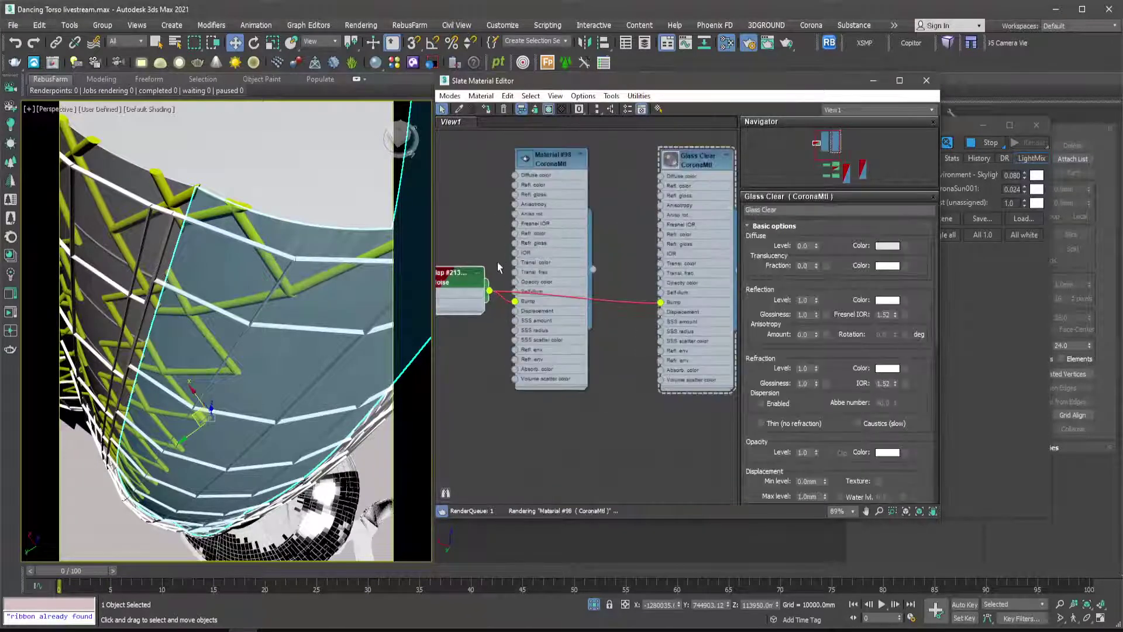
{"action": "left_click_drag", "start_coordinate": [456, 274], "coordinate": [651, 343]}
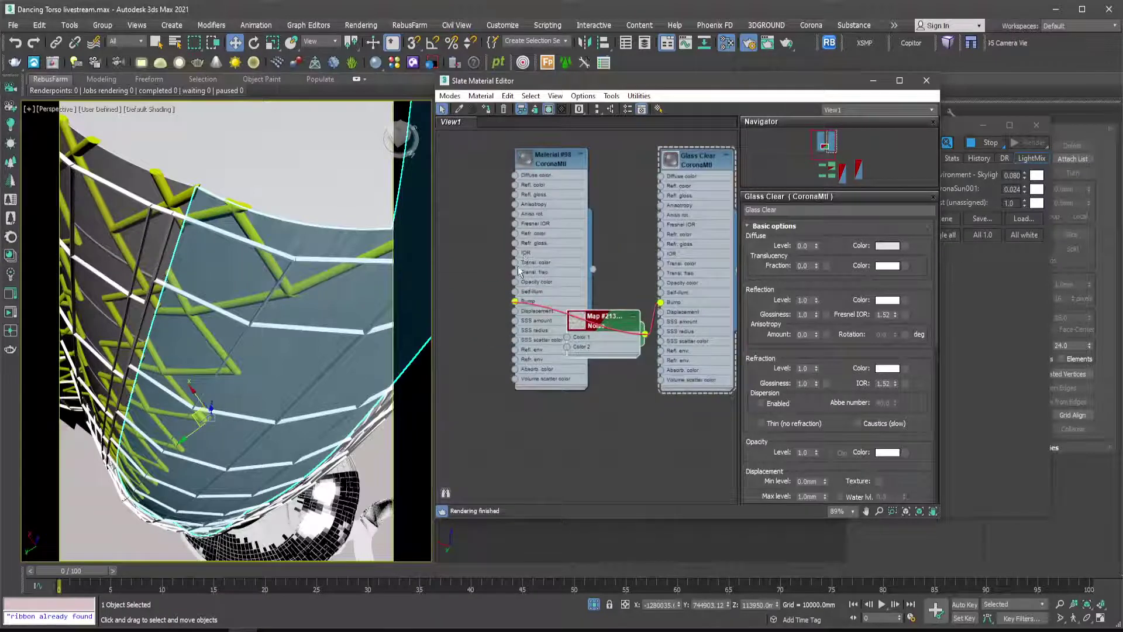
{"action": "scroll", "coordinate": [518, 272], "scroll_direction": "up", "scroll_amount": 3}
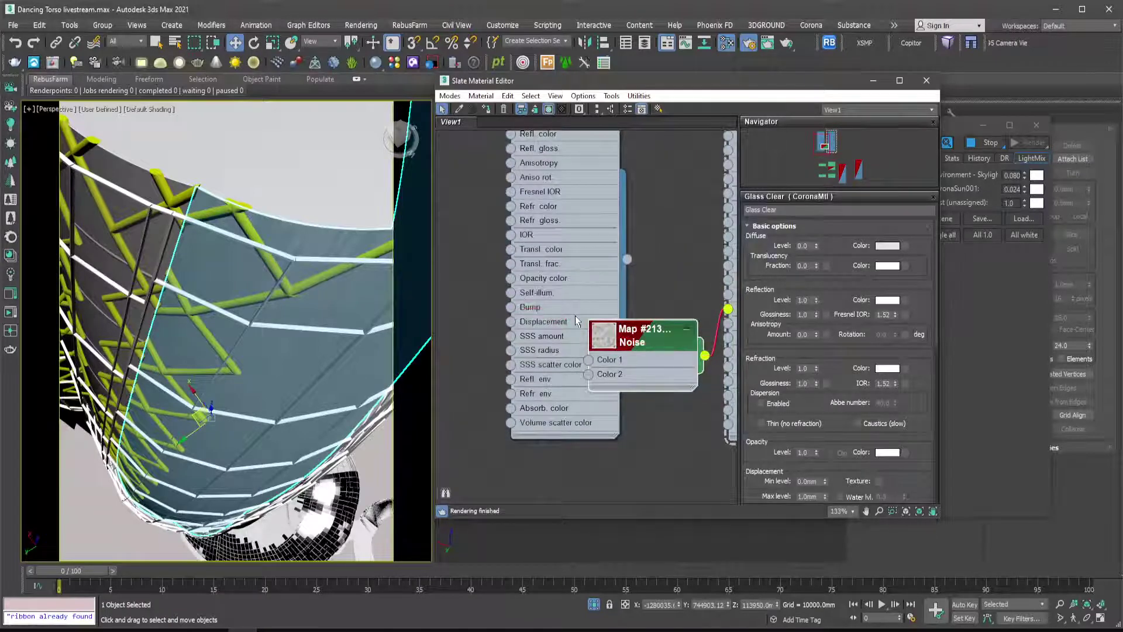
{"action": "scroll", "coordinate": [593, 293], "scroll_direction": "down", "scroll_amount": 2}
{"action": "scroll", "coordinate": [541, 292], "scroll_direction": "down", "scroll_amount": 2}
Assign the copied glass material without bump to the selected wall surface behind the curtain panels.
{"action": "double_click", "coordinate": [550, 238]}
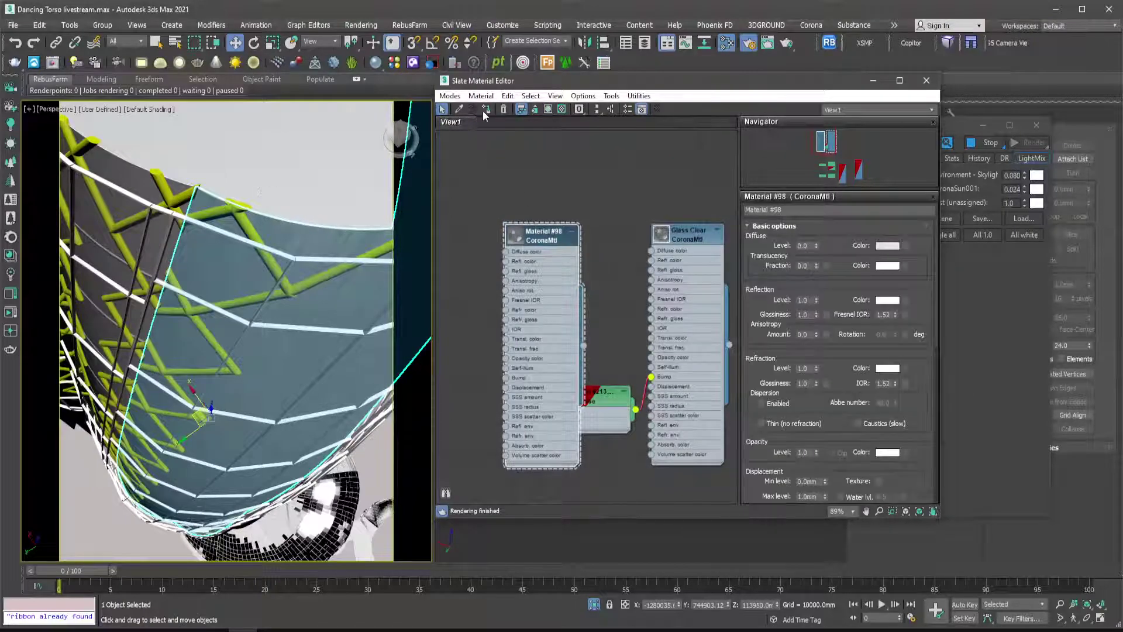
{"action": "left_click", "coordinate": [484, 110]}
{"action": "scroll", "coordinate": [239, 310], "scroll_direction": "down", "scroll_amount": 3}
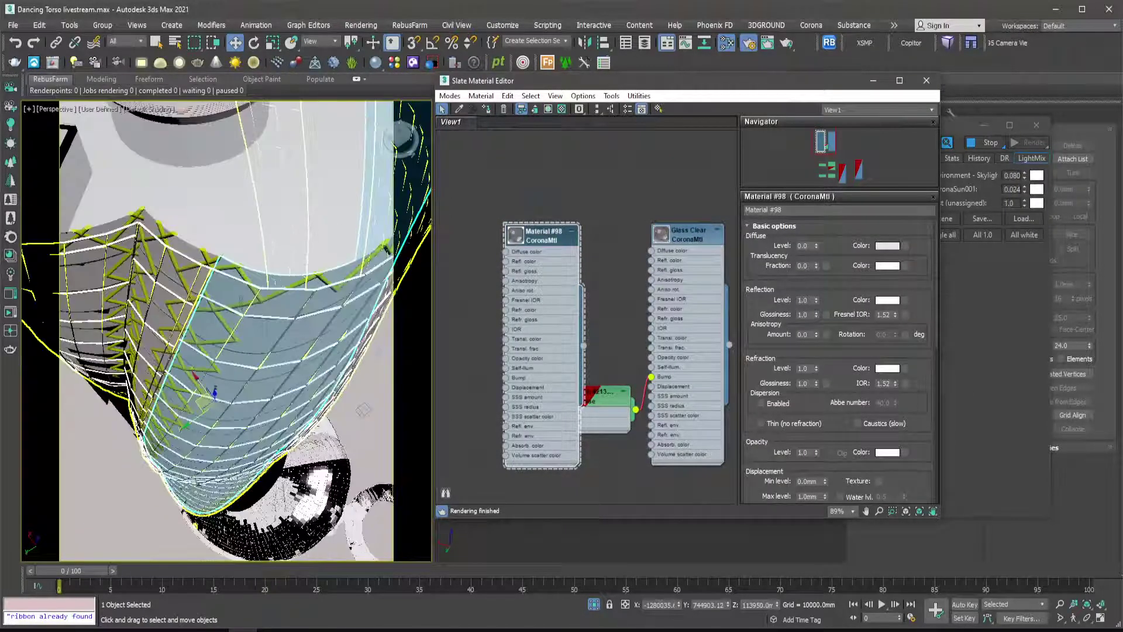
{"action": "scroll", "coordinate": [204, 186], "scroll_direction": "up", "scroll_amount": 6}
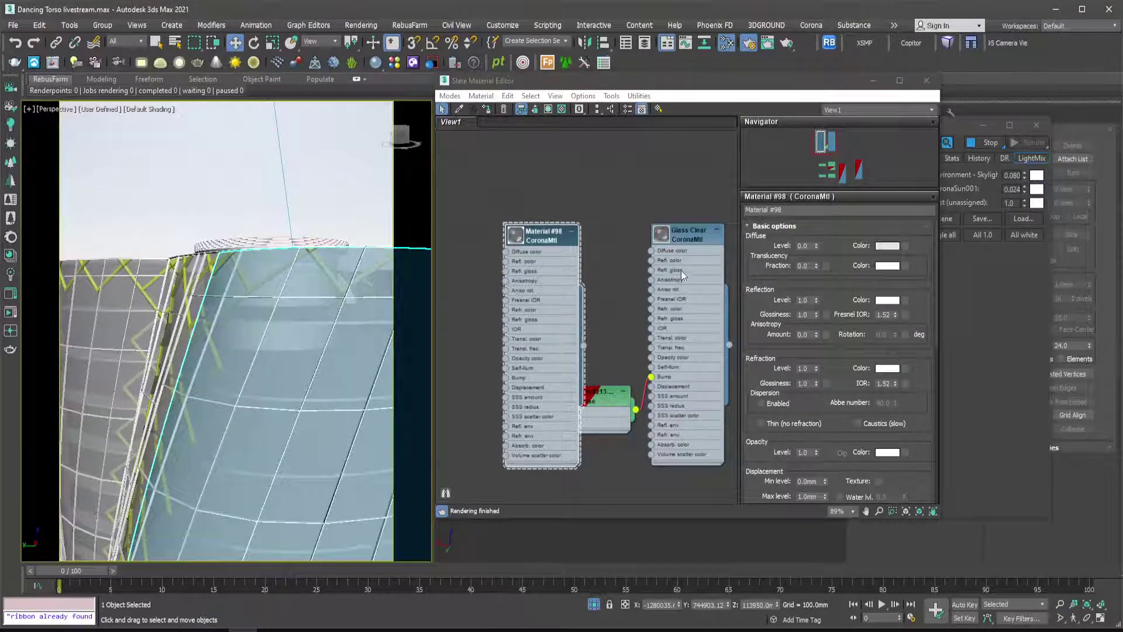
Examine the glass on the tower's upper facade in the interactive render, both close up and from farther away.
{"action": "key", "text": "m"}
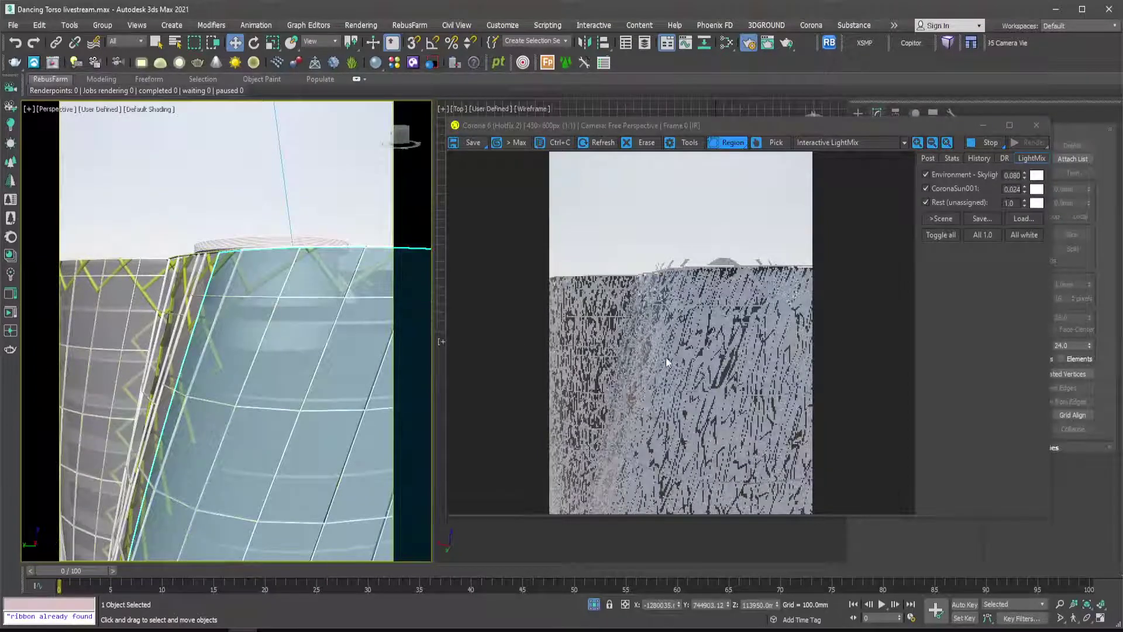
{"action": "scroll", "coordinate": [309, 338], "scroll_direction": "down", "scroll_amount": 10}
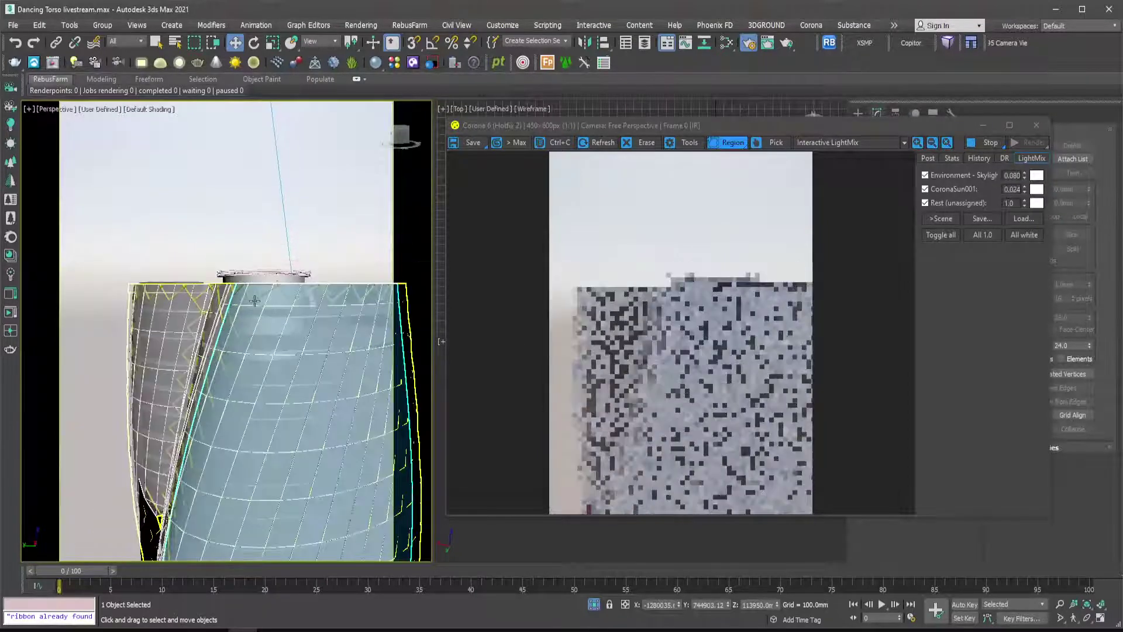
{"action": "scroll", "coordinate": [270, 350], "scroll_direction": "down", "scroll_amount": 2}
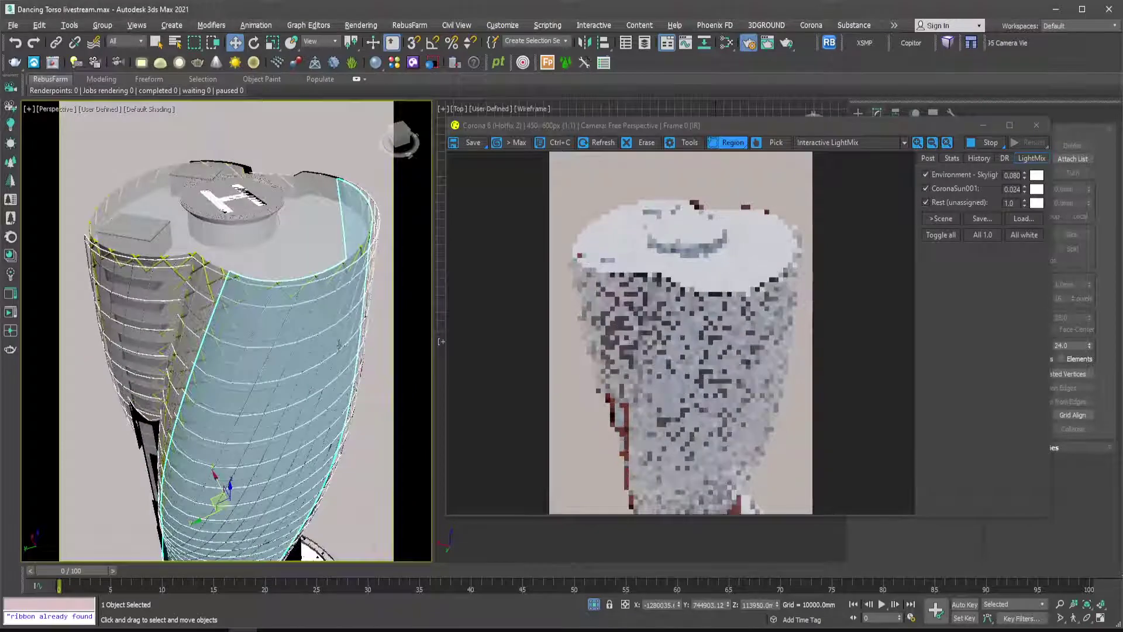
{"action": "middle_click_drag", "start_coordinate": [303, 360], "coordinate": [294, 357]}
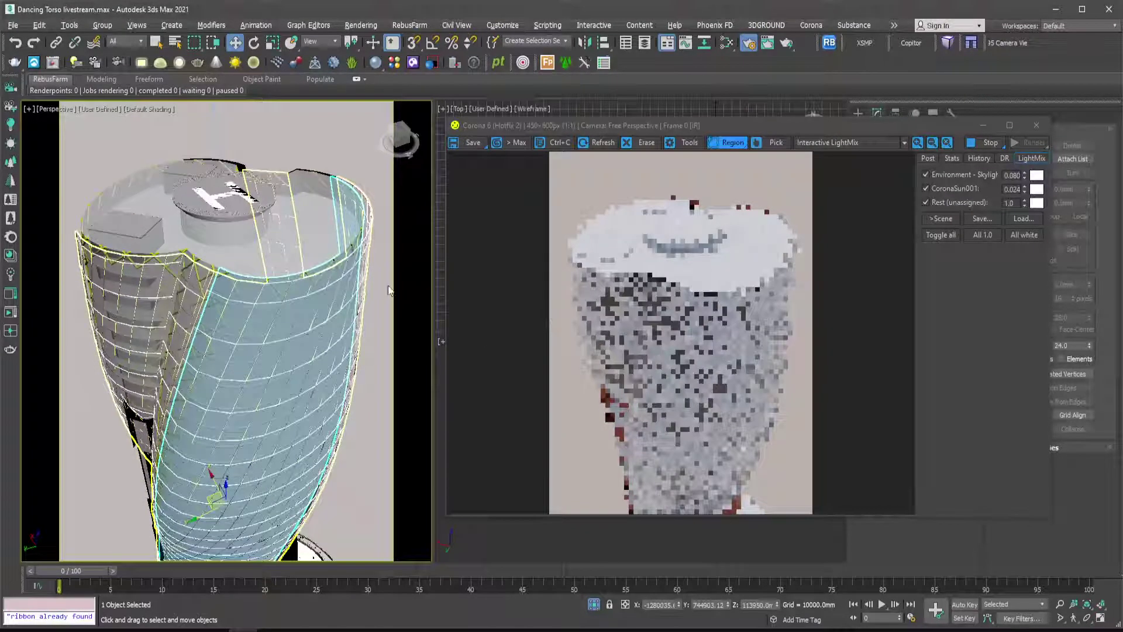
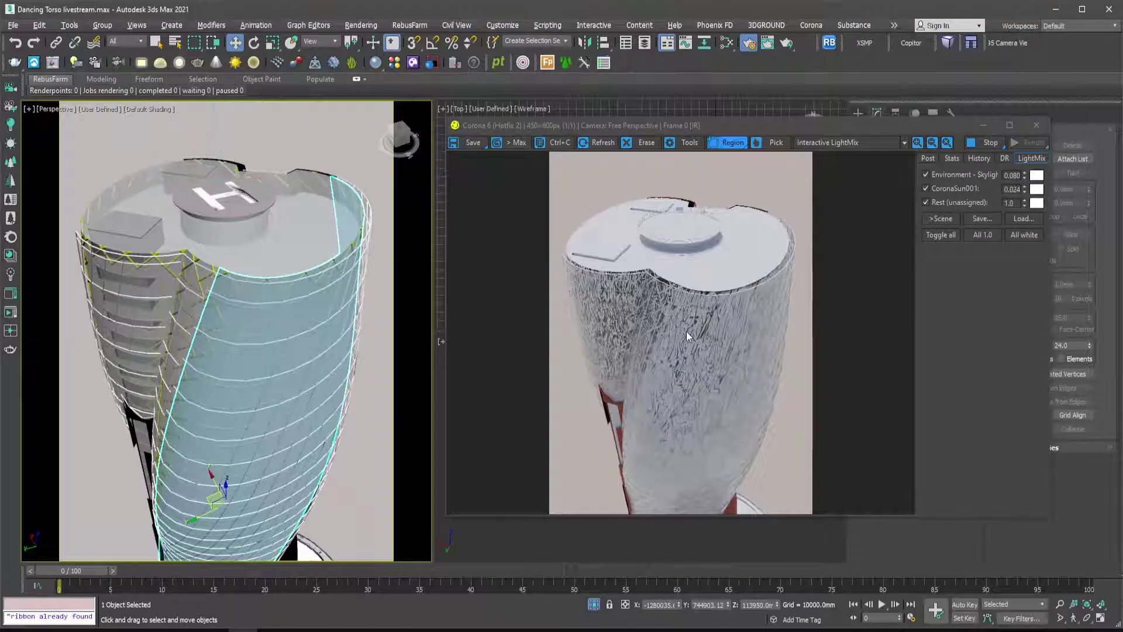
{"action": "middle_click_drag", "start_coordinate": [293, 359], "coordinate": [271, 305], "text": "alt"}
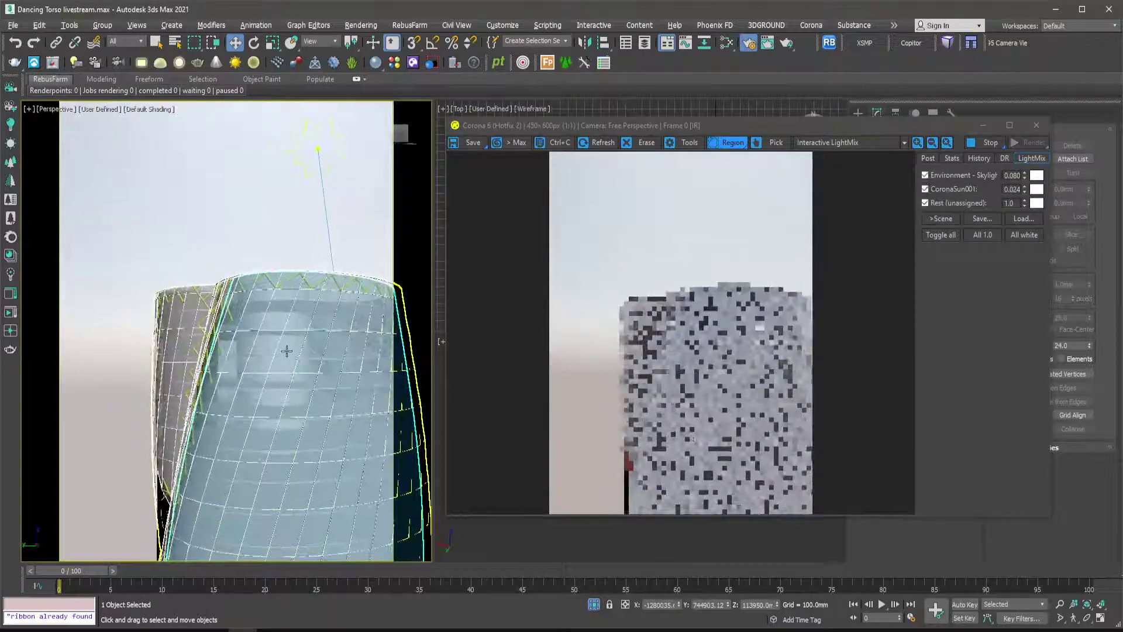
{"action": "middle_click_drag", "start_coordinate": [283, 351], "coordinate": [236, 328], "text": "alt"}
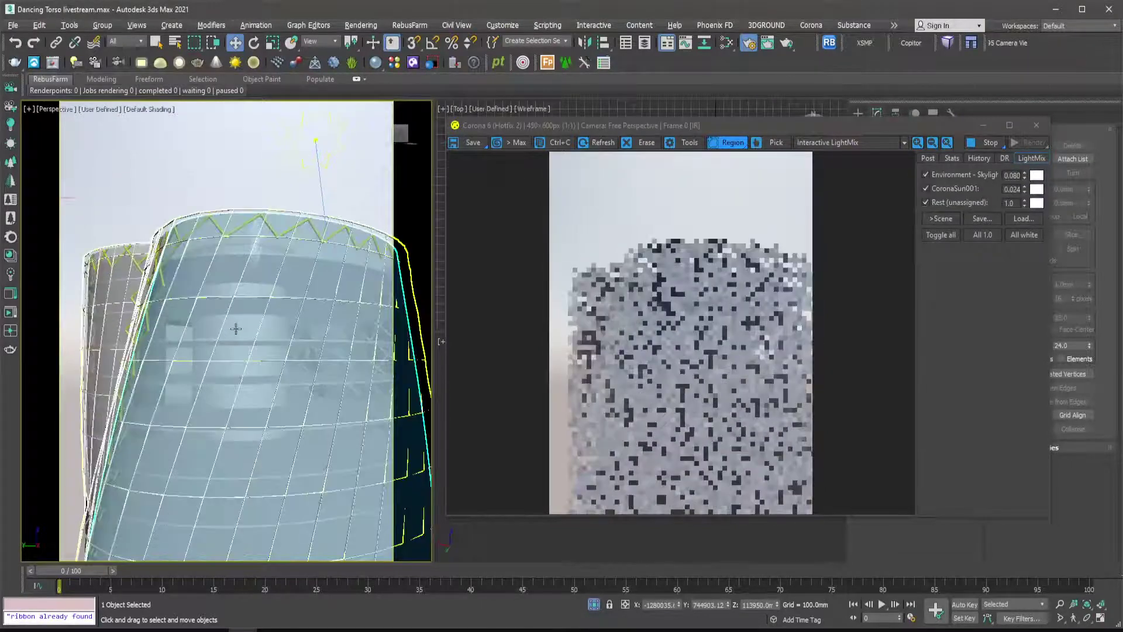
{"action": "scroll", "coordinate": [236, 329], "scroll_direction": "up", "scroll_amount": 6}
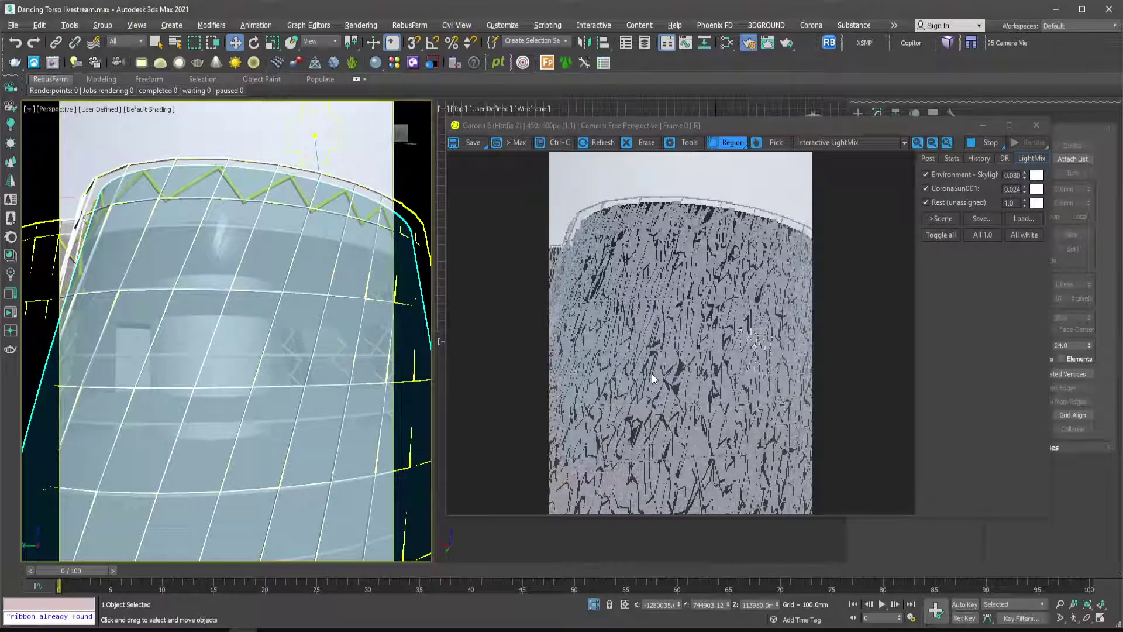
Move the copied glass material node clear of the Noise map and minimize the Slate Material Editor.
{"action": "left_click", "coordinate": [726, 44]}
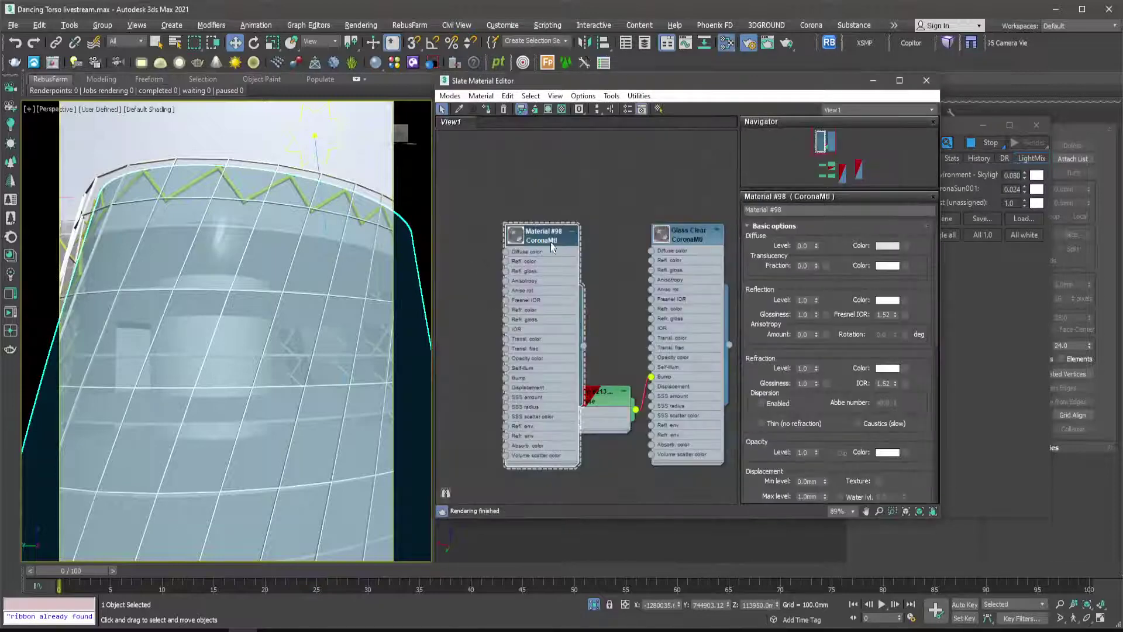
{"action": "left_click_drag", "start_coordinate": [551, 247], "coordinate": [544, 163]}
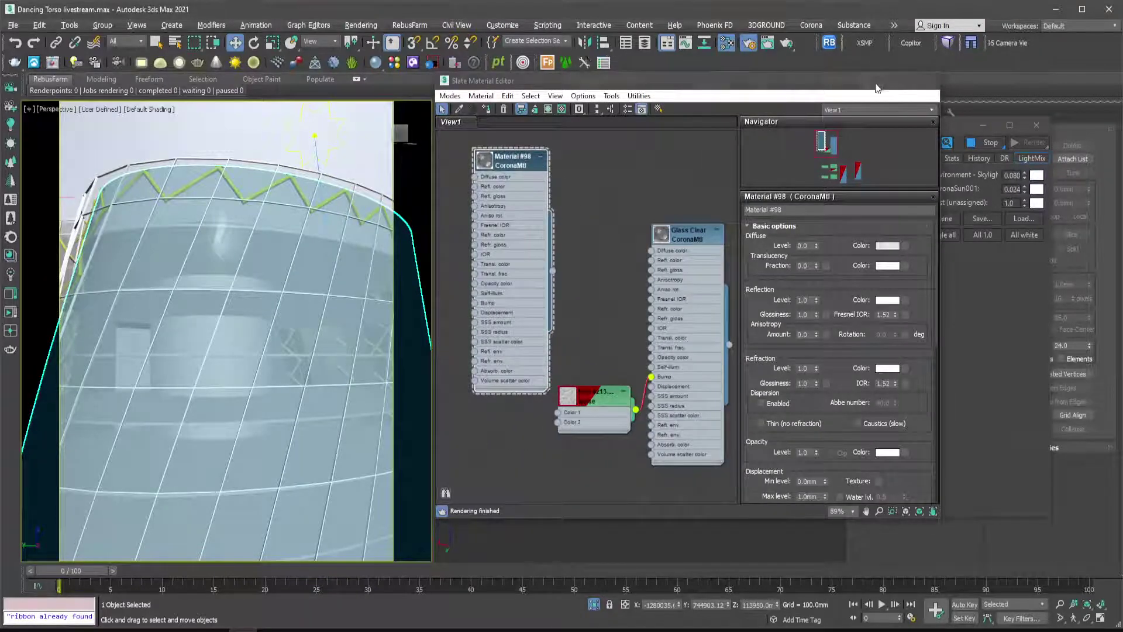
{"action": "left_click", "coordinate": [873, 80]}
Examine the glass wall and diagonal bracing up close, outside and inside the top rim, in the interactive render.
{"action": "middle_click_drag", "start_coordinate": [271, 351], "coordinate": [284, 255], "text": "alt"}
{"action": "middle_click_drag", "start_coordinate": [238, 441], "coordinate": [234, 477], "text": "alt"}
{"action": "scroll", "coordinate": [259, 226], "scroll_direction": "up", "scroll_amount": 3}
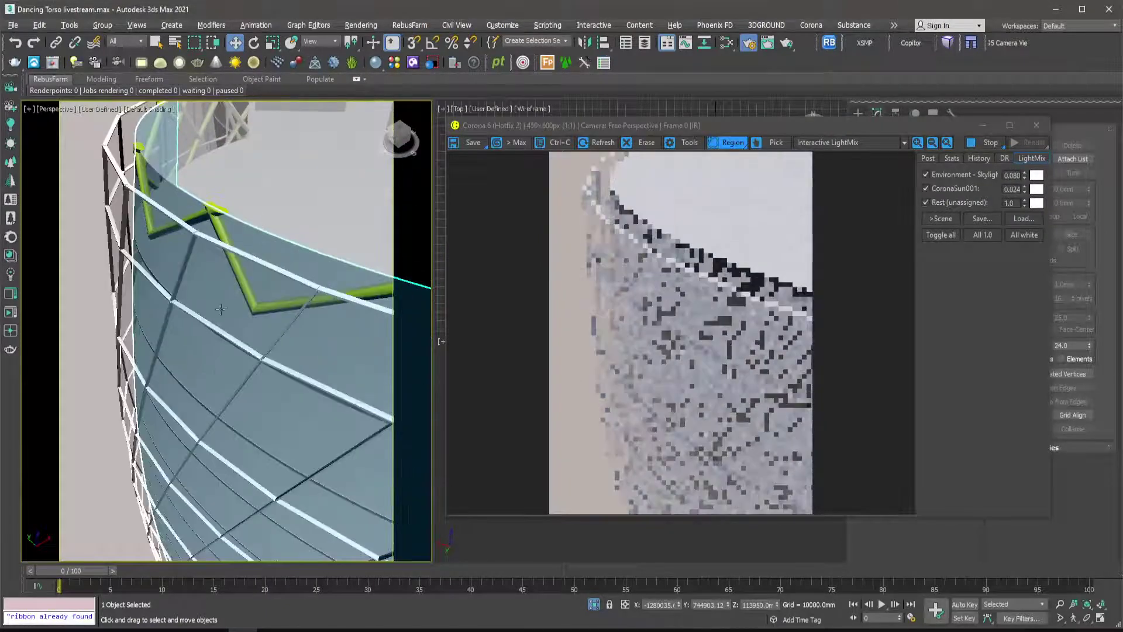
{"action": "scroll", "coordinate": [227, 316], "scroll_direction": "up", "scroll_amount": 3}
{"action": "middle_click_drag", "start_coordinate": [246, 351], "coordinate": [182, 308], "text": "alt"}
{"action": "middle_click_drag", "start_coordinate": [288, 342], "coordinate": [129, 331]}
{"action": "middle_click_drag", "start_coordinate": [250, 355], "coordinate": [108, 357]}
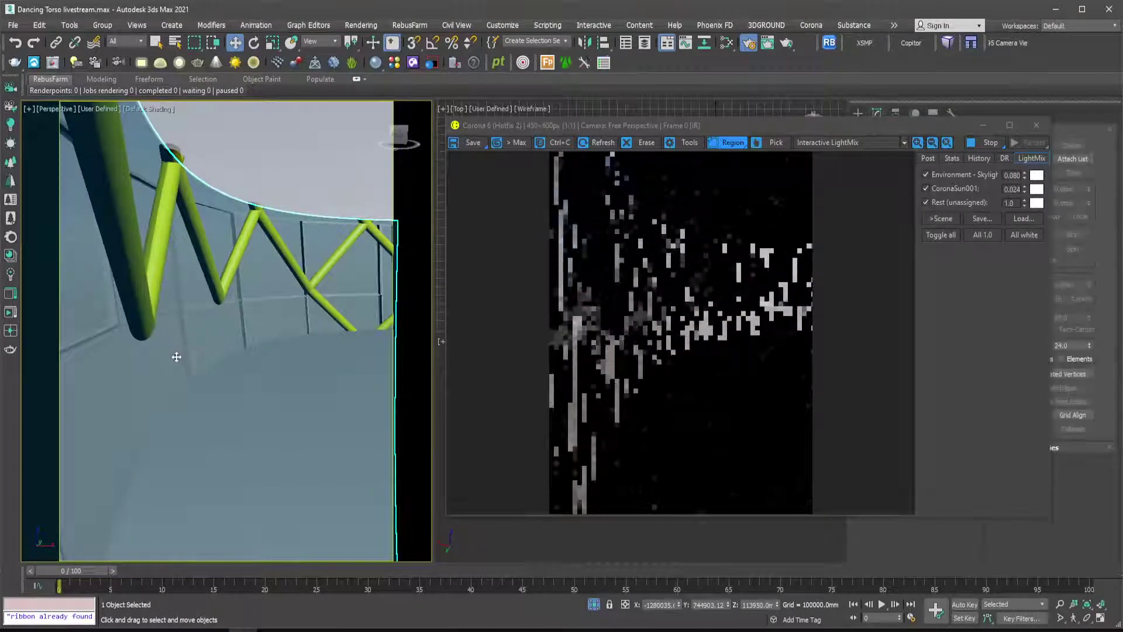
{"action": "mouse_move", "coordinate": [201, 362]}
{"action": "middle_mouse_down", "text": "alt"}
{"action": "mouse_move", "coordinate": [146, 364]}
{"action": "mouse_move", "coordinate": [300, 376]}
{"action": "mouse_move", "coordinate": [338, 345]}
{"action": "mouse_move", "coordinate": [301, 356]}
{"action": "middle_mouse_up", "text": "alt"}
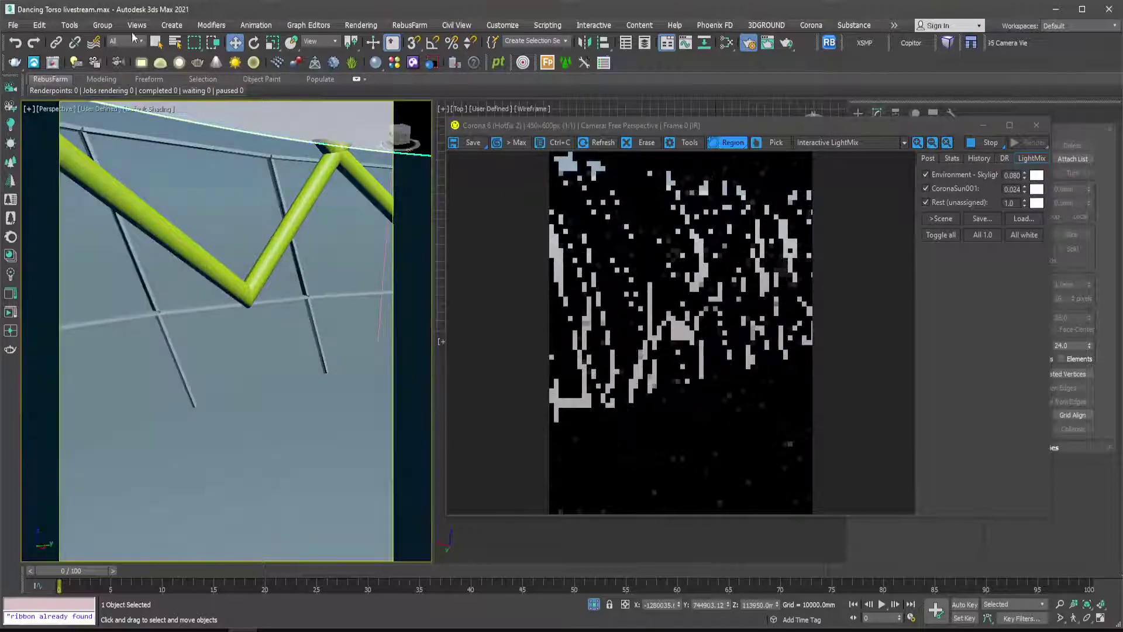
Select the glass wall from inside the rim and check the material override's Preserve setting in Render Setup.
{"action": "key", "text": "q"}
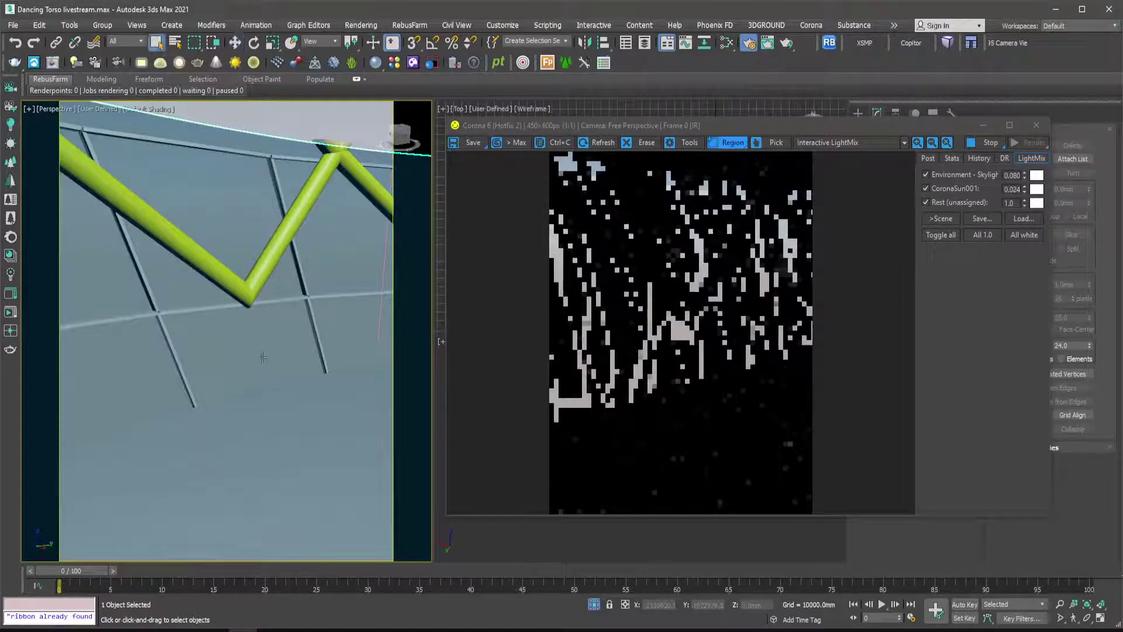
{"action": "left_click", "coordinate": [228, 353]}
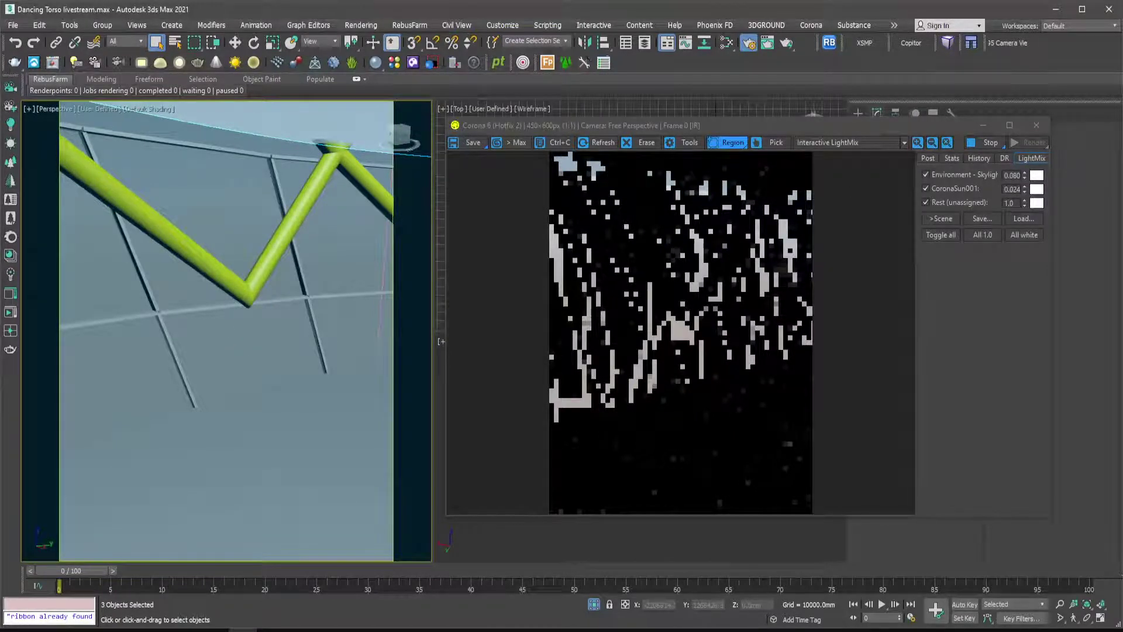
{"action": "key", "text": "F10"}
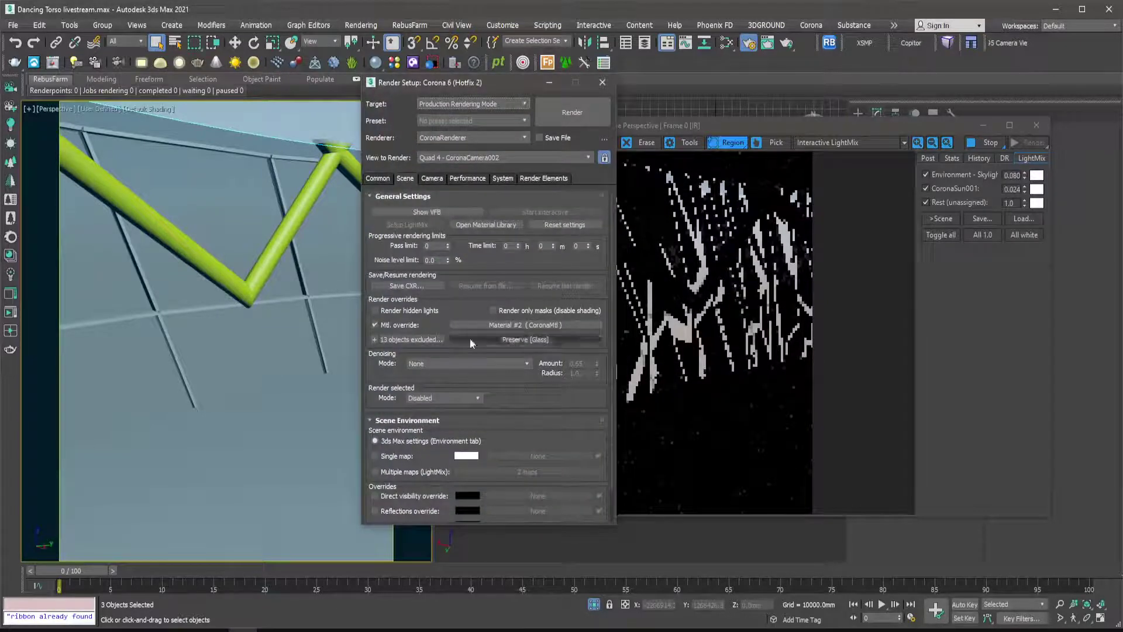
{"action": "left_click", "coordinate": [548, 85]}
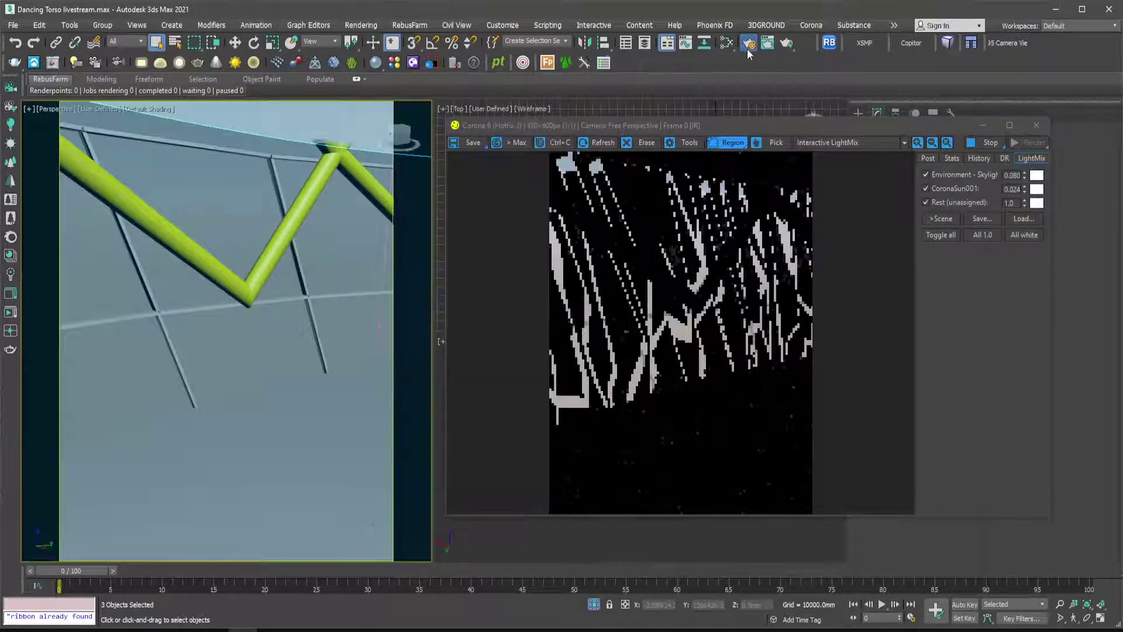
Freeze the outer glazed curtain panels and select the inner glass wall surface behind them.
{"action": "middle_click_drag", "start_coordinate": [234, 356], "coordinate": [267, 314], "text": "alt"}
{"action": "left_click", "coordinate": [295, 237]}
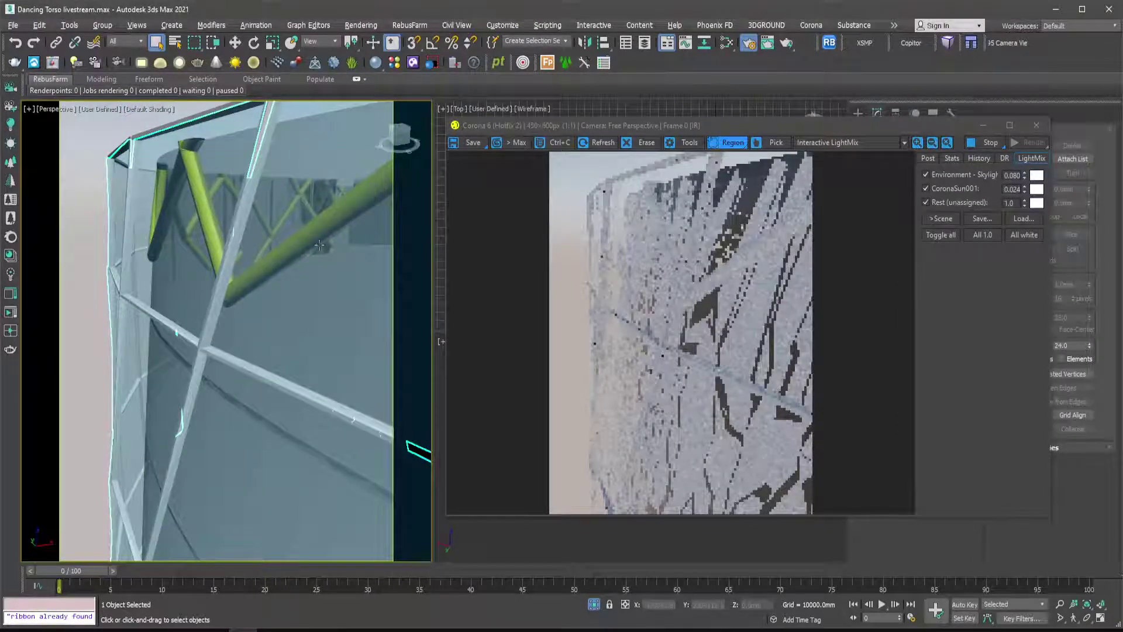
{"action": "right_click", "coordinate": [314, 240]}
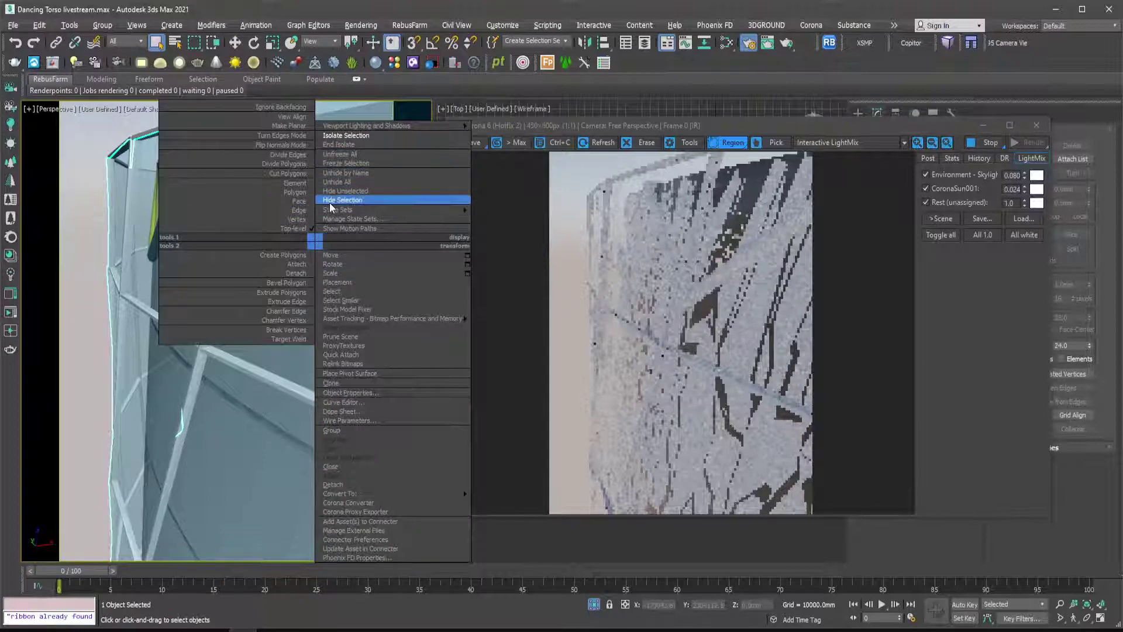
{"action": "left_click", "coordinate": [343, 164]}
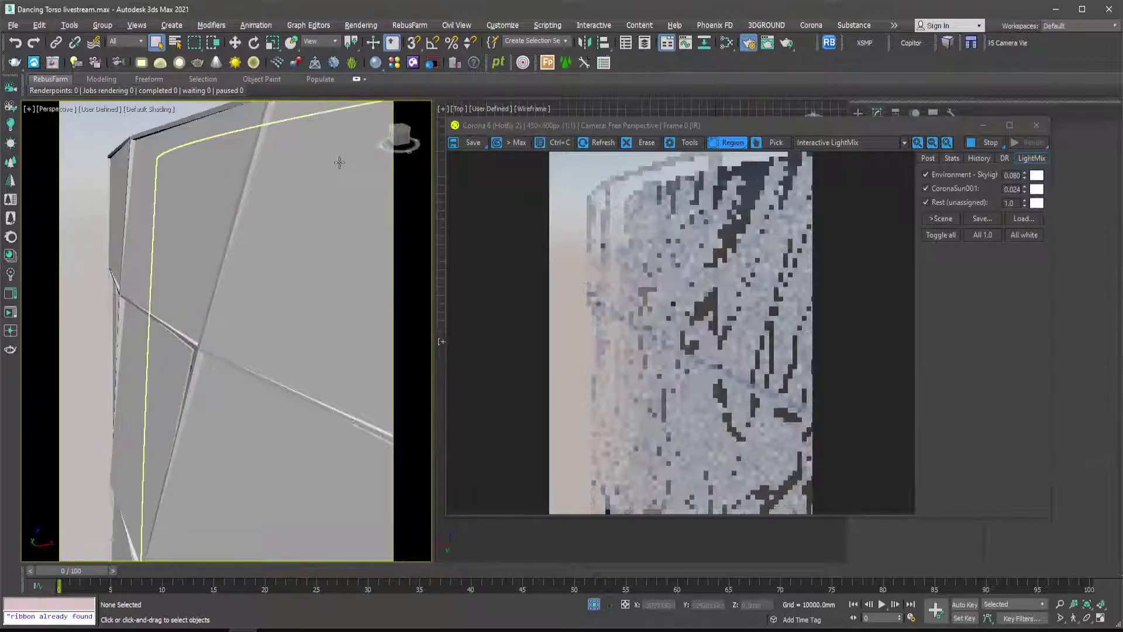
{"action": "left_click", "coordinate": [191, 155]}
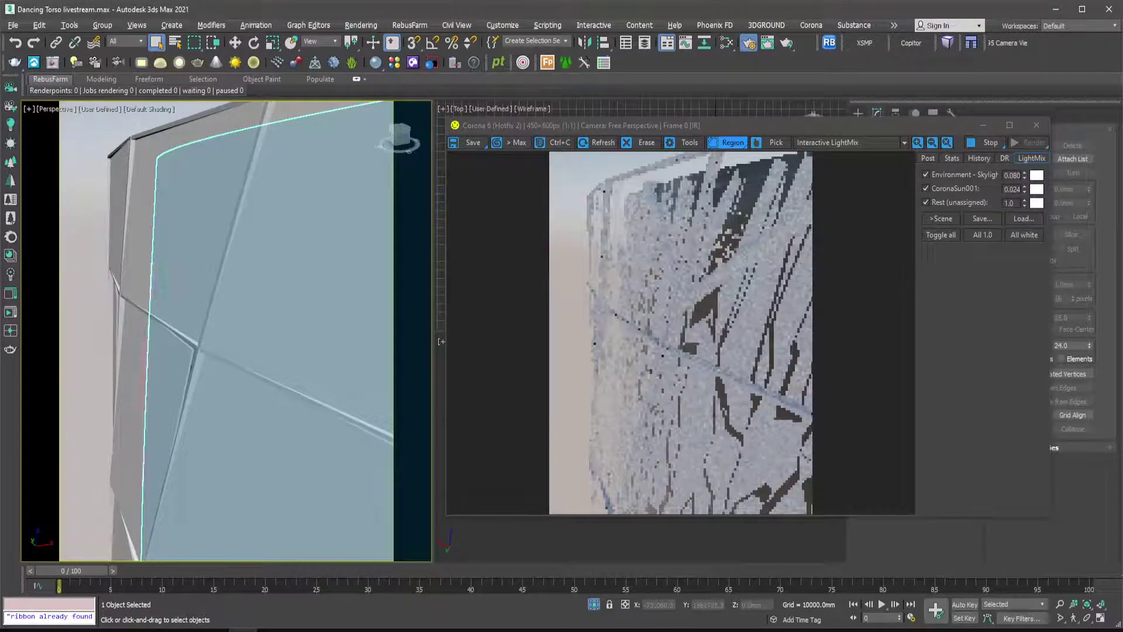
Assign the copied glass material, Material #98, to the selected inner glass wall.
{"action": "key", "text": "F10"}
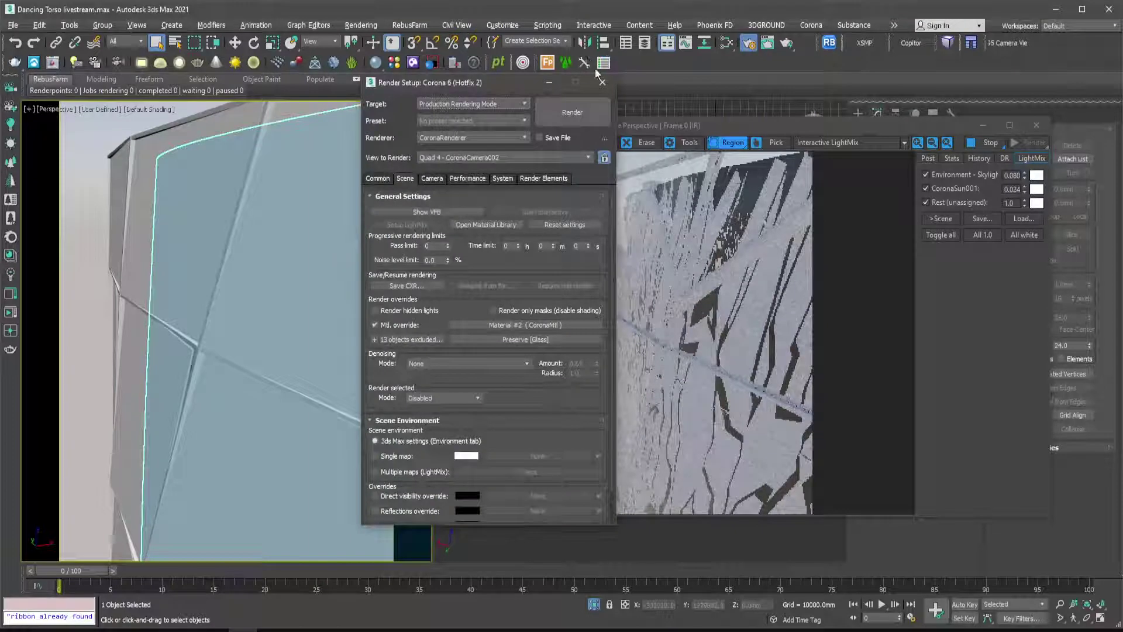
{"action": "left_click", "coordinate": [602, 82]}
{"action": "left_click", "coordinate": [726, 42]}
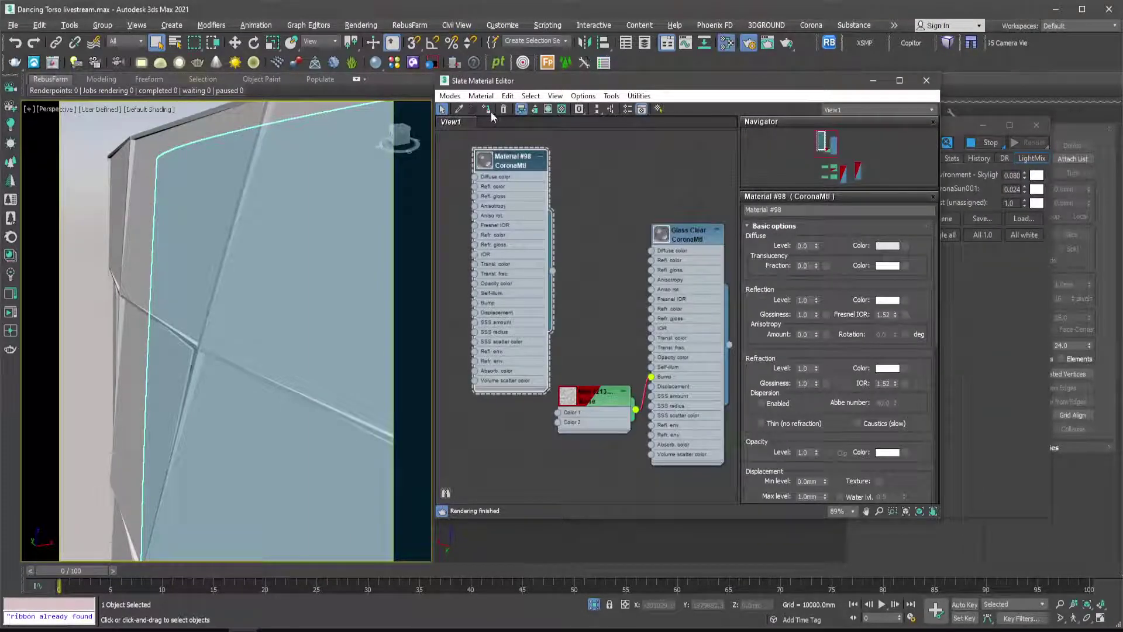
{"action": "left_click_drag", "start_coordinate": [591, 85], "coordinate": [564, 285]}
{"action": "left_click", "coordinate": [844, 287]}
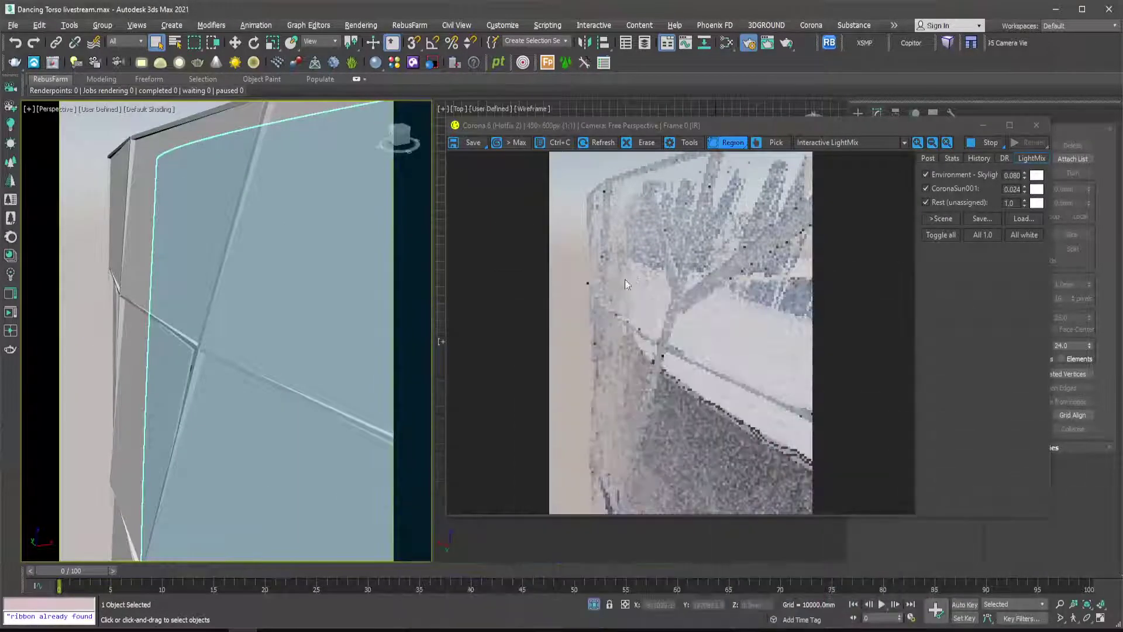
Examine the upper glass facade, roof deck and rim bracing from several distances and angles in the interactive render.
{"action": "scroll", "coordinate": [175, 250], "scroll_direction": "down", "scroll_amount": 2}
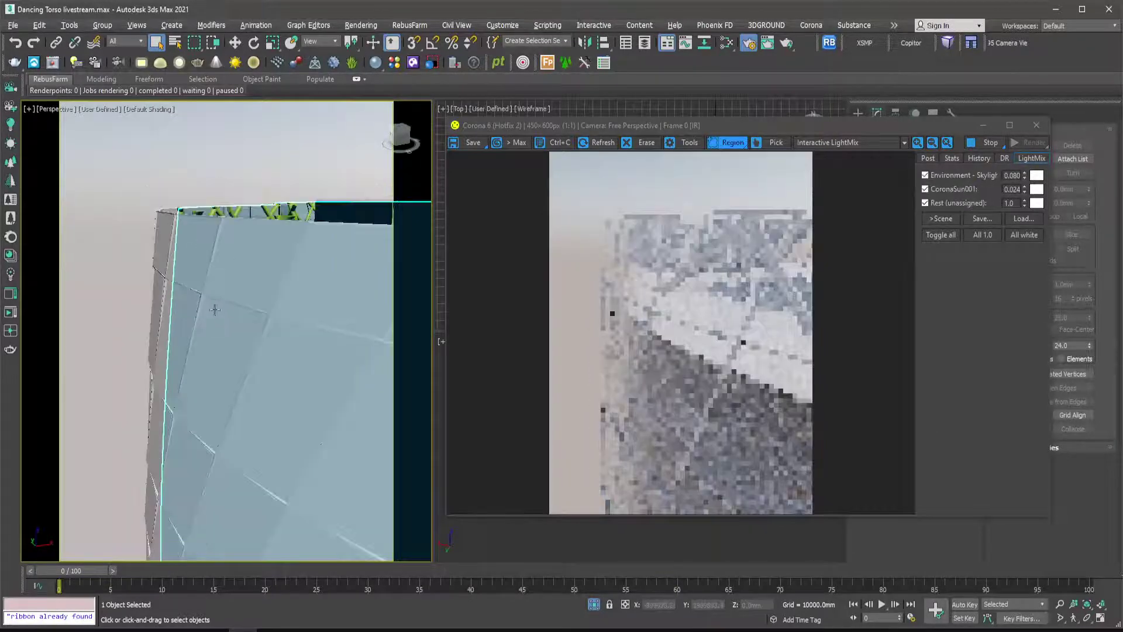
{"action": "middle_click_drag", "start_coordinate": [215, 309], "coordinate": [263, 296], "text": "alt"}
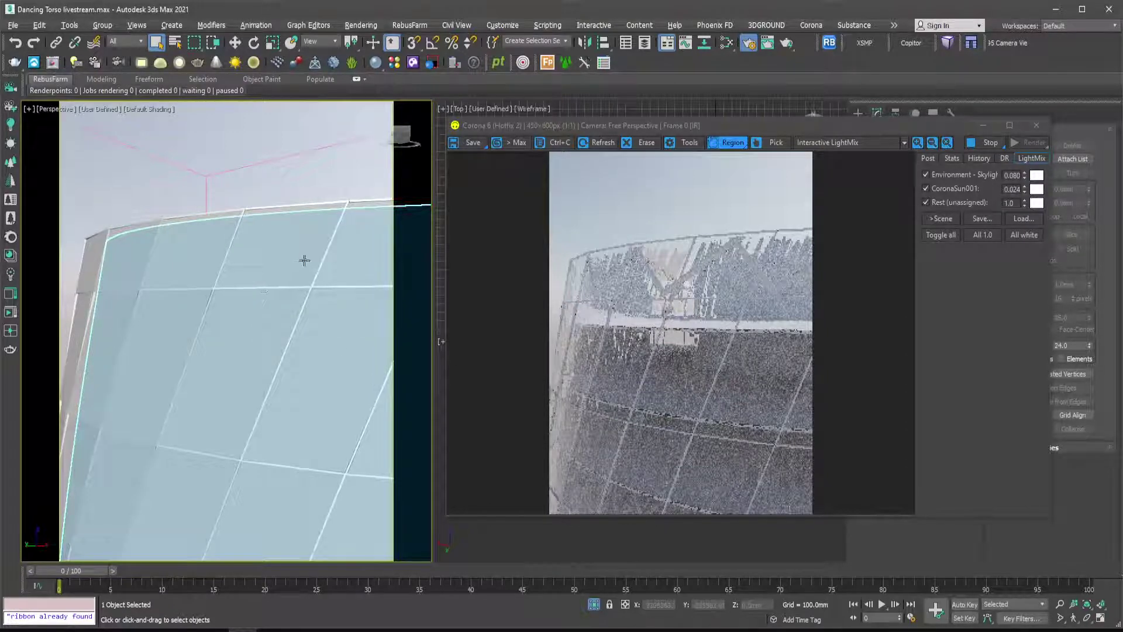
{"action": "scroll", "coordinate": [275, 298], "scroll_direction": "down", "scroll_amount": 1}
{"action": "scroll", "coordinate": [213, 392], "scroll_direction": "down", "scroll_amount": 1}
{"action": "scroll", "coordinate": [165, 318], "scroll_direction": "down", "scroll_amount": 2}
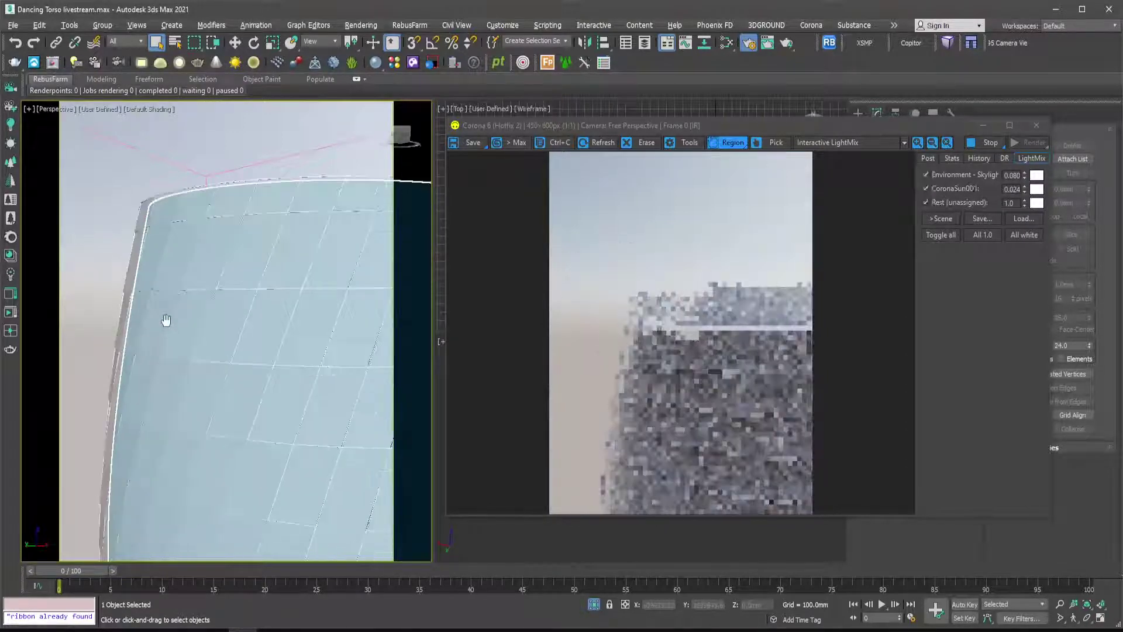
{"action": "scroll", "coordinate": [177, 275], "scroll_direction": "down", "scroll_amount": 1}
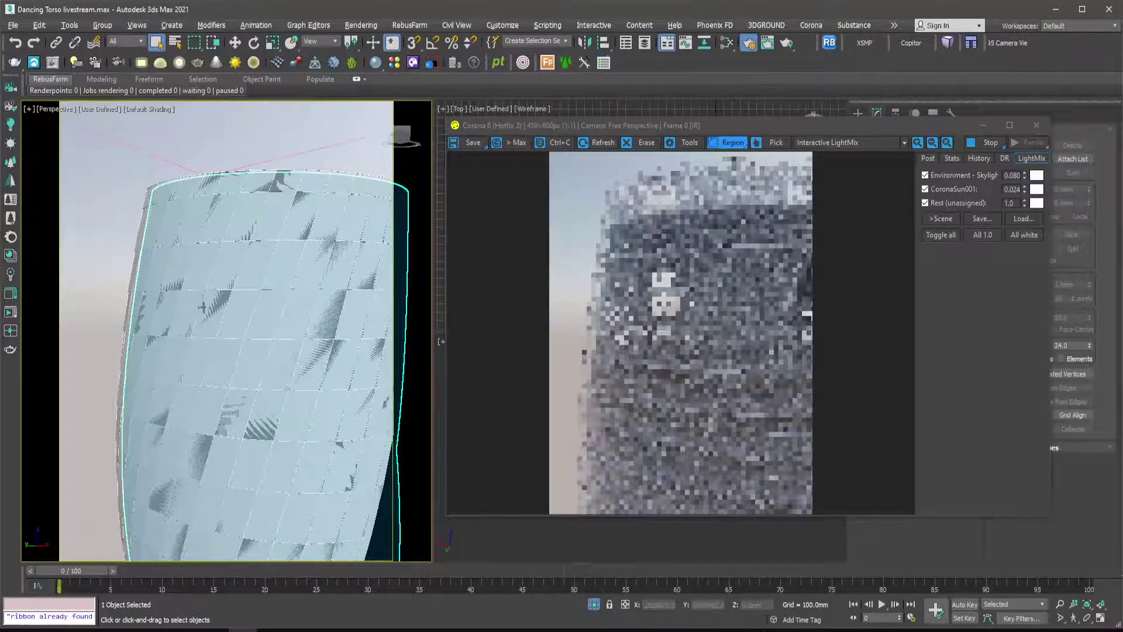
{"action": "scroll", "coordinate": [203, 308], "scroll_direction": "down", "scroll_amount": 4}
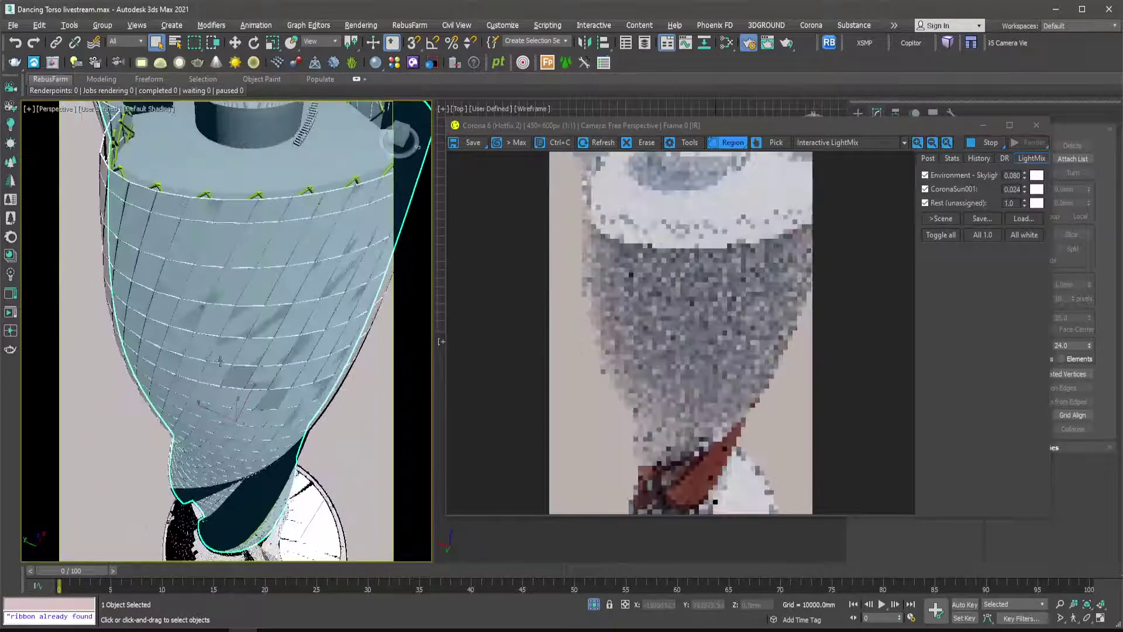
{"action": "middle_click_drag", "start_coordinate": [219, 361], "coordinate": [216, 239], "text": "alt"}
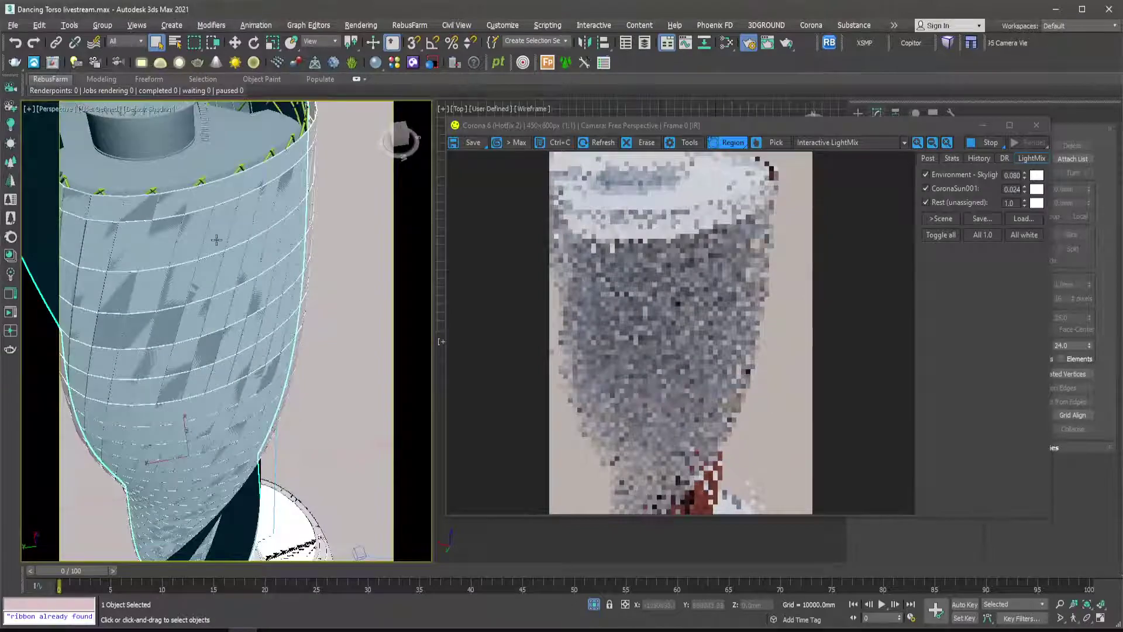
{"action": "middle_click_drag", "start_coordinate": [245, 317], "coordinate": [264, 398], "text": "alt"}
{"action": "scroll", "coordinate": [255, 269], "scroll_direction": "up", "scroll_amount": 3}
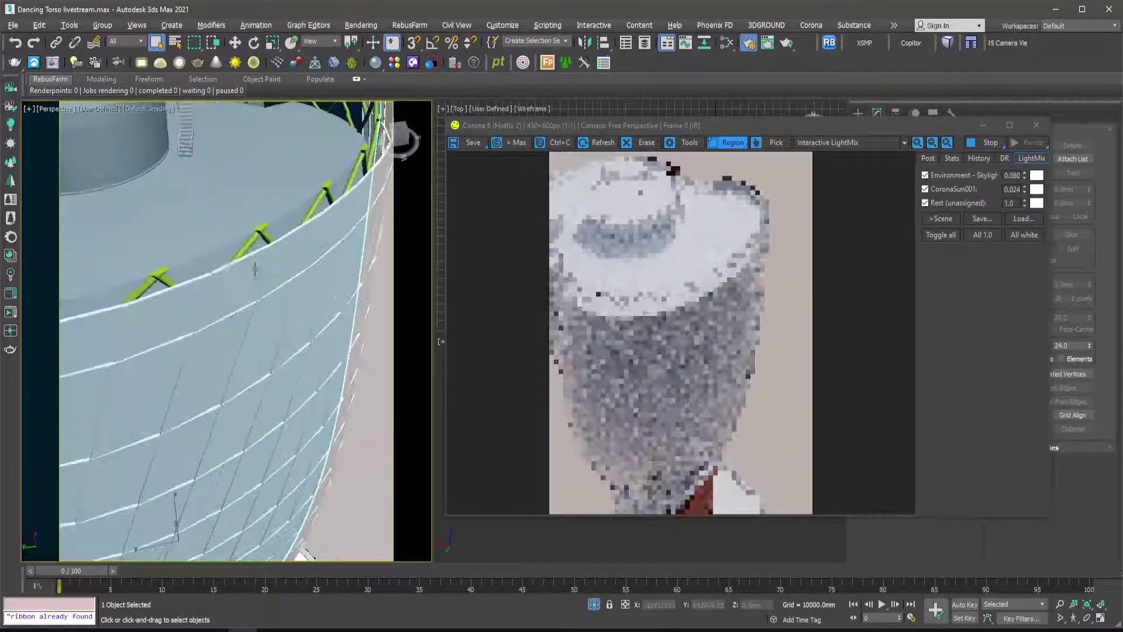
{"action": "middle_click_drag", "start_coordinate": [255, 269], "coordinate": [208, 220], "text": "alt"}
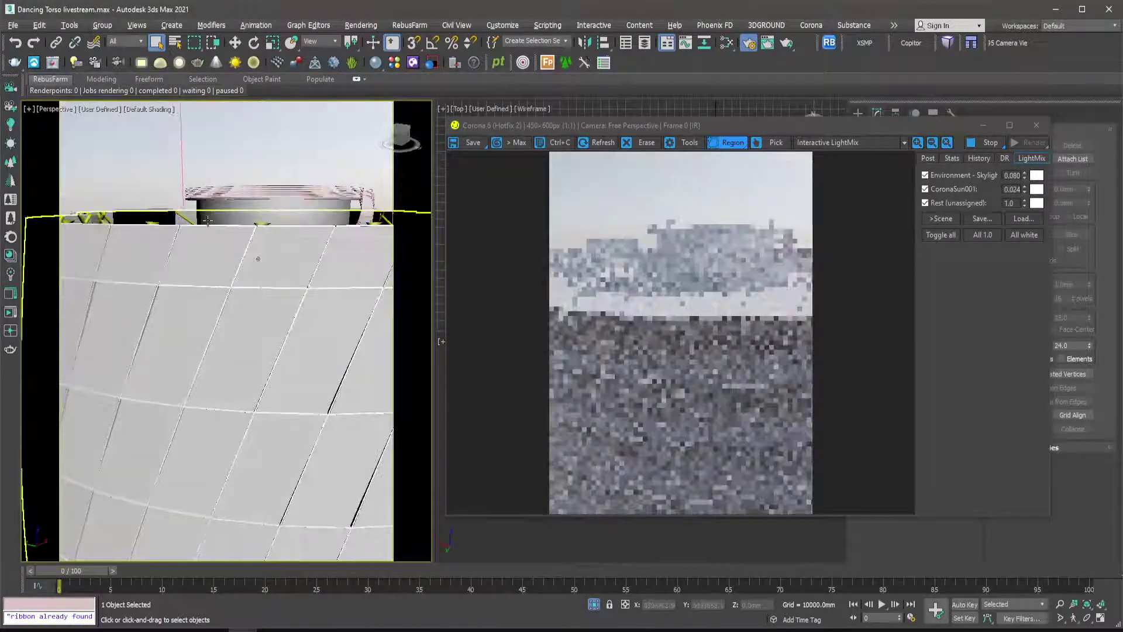
Unfreeze the tower's outer glazed curtain panels.
{"action": "scroll", "coordinate": [222, 268], "scroll_direction": "up", "scroll_amount": 3}
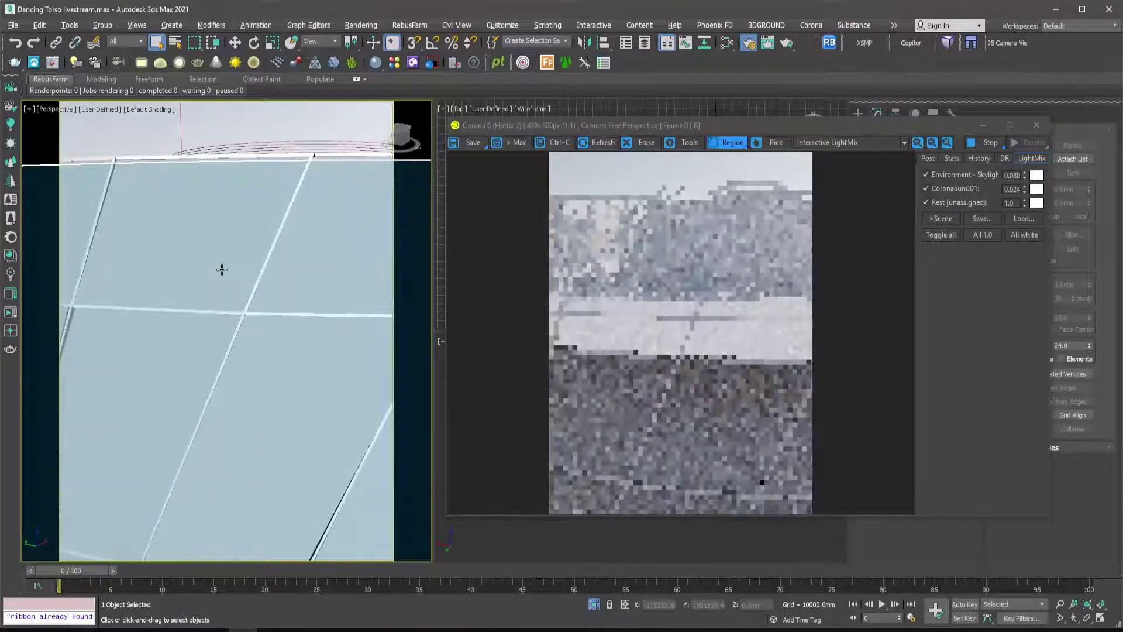
{"action": "right_click", "coordinate": [222, 269]}
{"action": "left_click", "coordinate": [240, 184]}
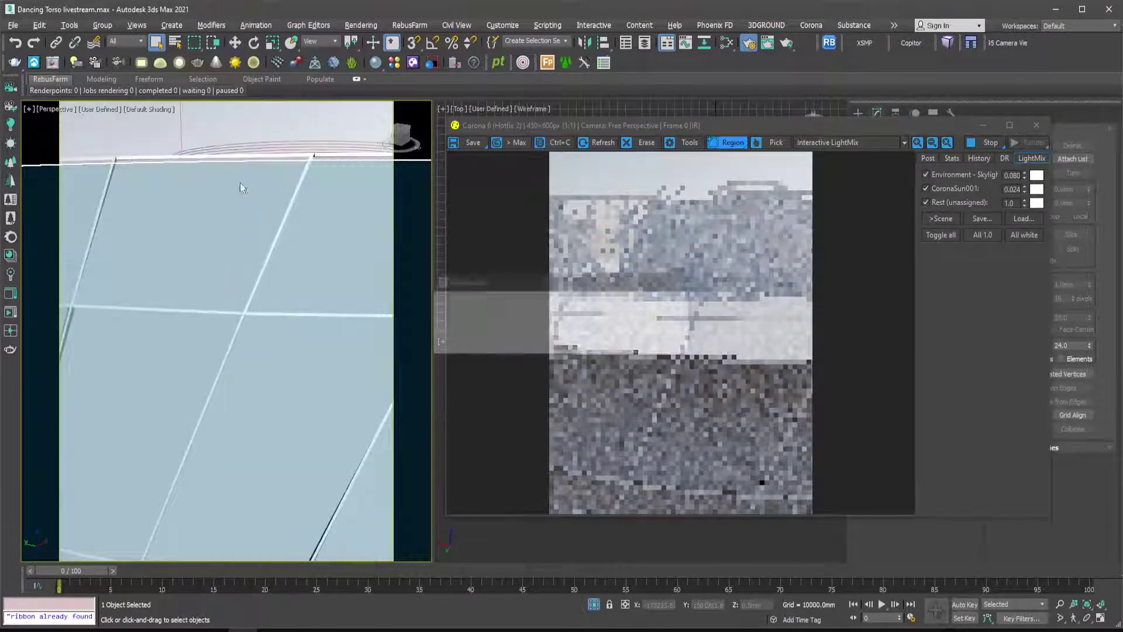
{"action": "left_click", "coordinate": [626, 336]}
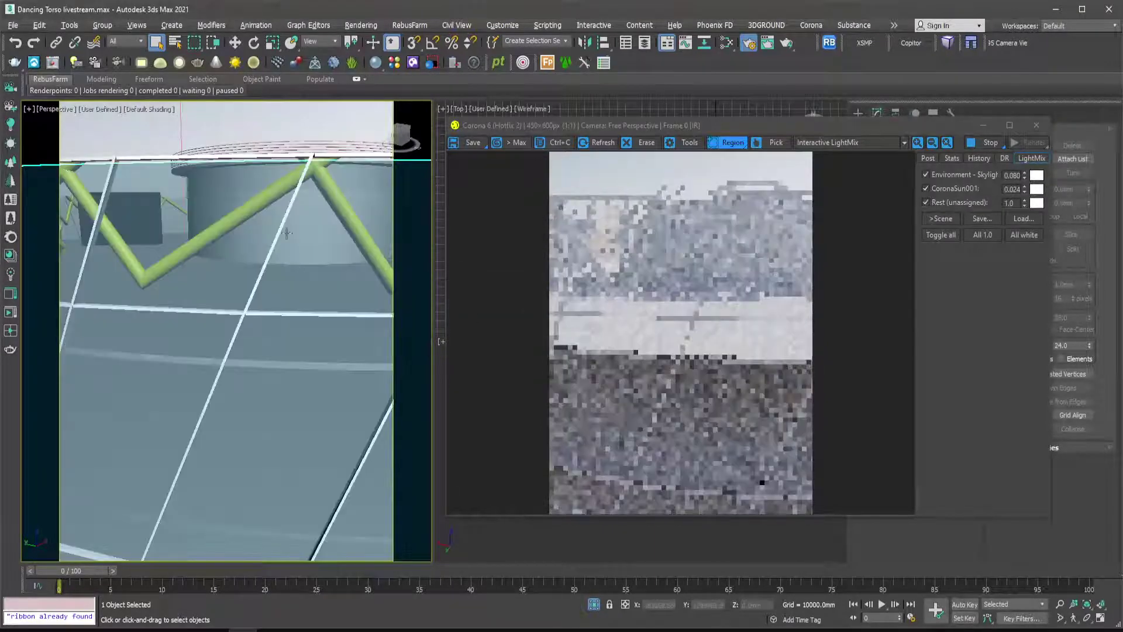
Examine the glass and red bands over the tower's full height and around its lower half in the interactive render.
{"action": "scroll", "coordinate": [275, 210], "scroll_direction": "down", "scroll_amount": 8}
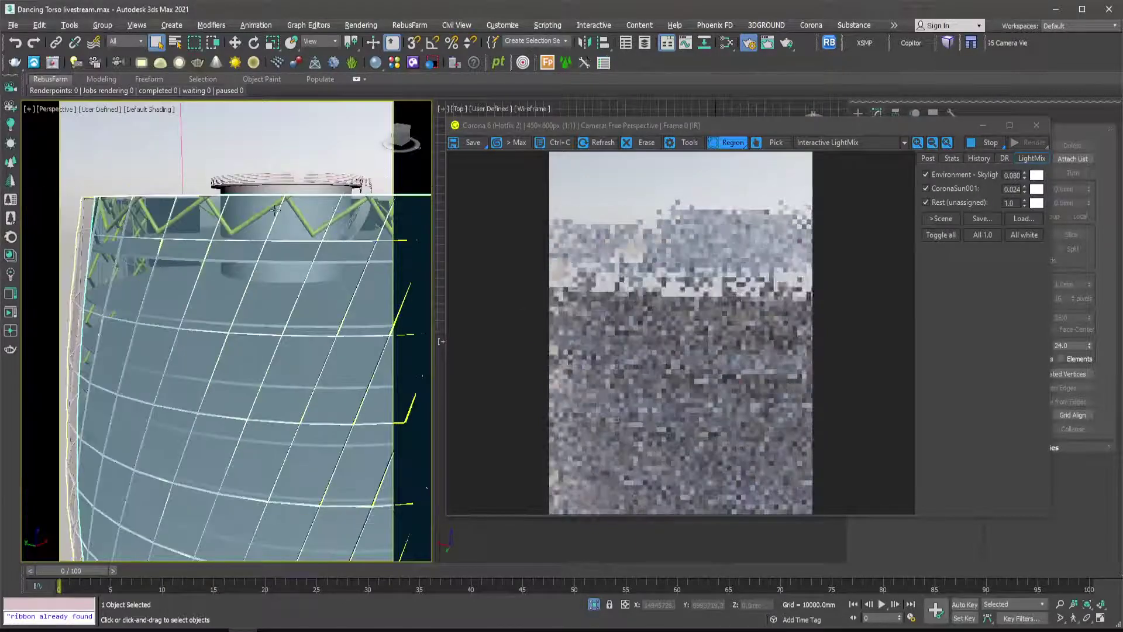
{"action": "middle_click_drag", "start_coordinate": [207, 310], "coordinate": [185, 231]}
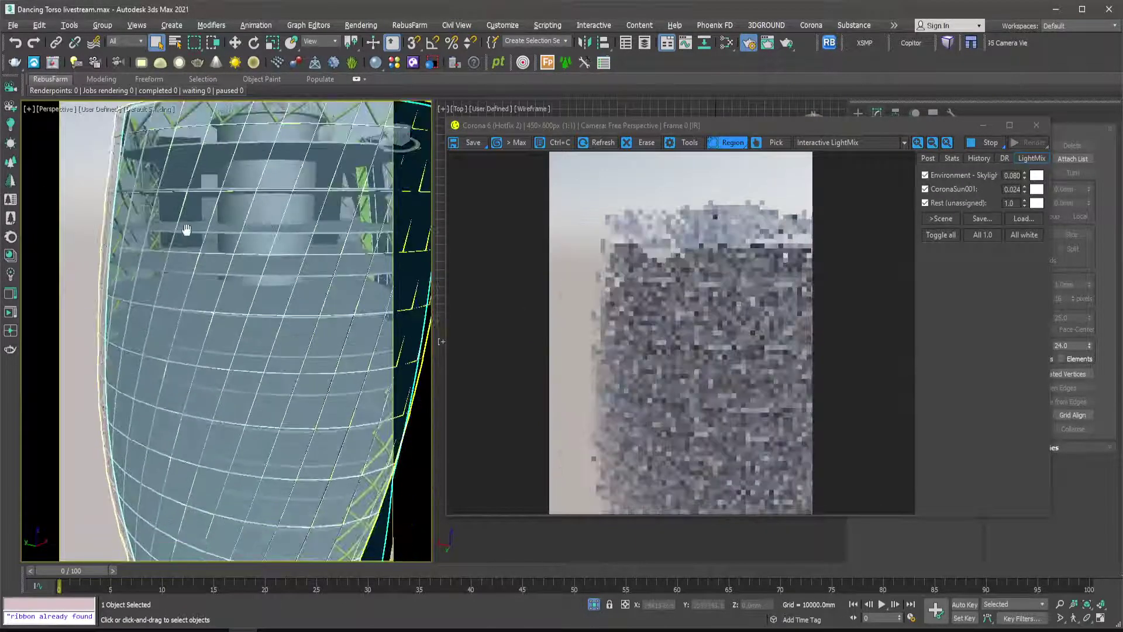
{"action": "scroll", "coordinate": [186, 230], "scroll_direction": "down", "scroll_amount": 2}
{"action": "scroll", "coordinate": [199, 227], "scroll_direction": "down", "scroll_amount": 2}
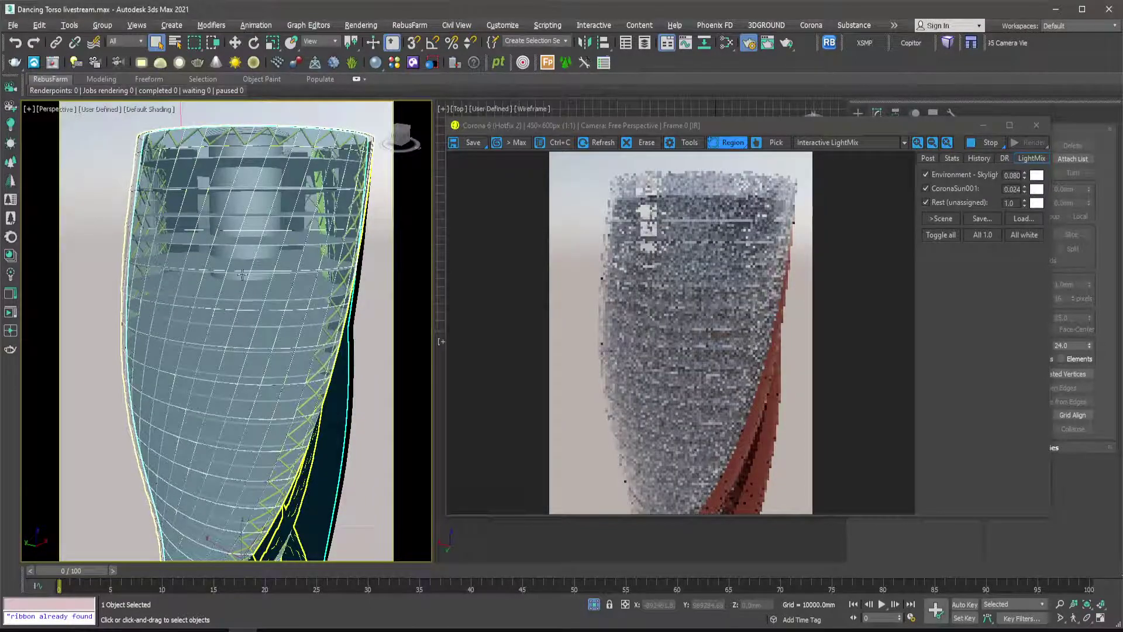
{"action": "scroll", "coordinate": [281, 303], "scroll_direction": "up", "scroll_amount": 2}
{"action": "middle_click_drag", "start_coordinate": [281, 303], "coordinate": [139, 344]}
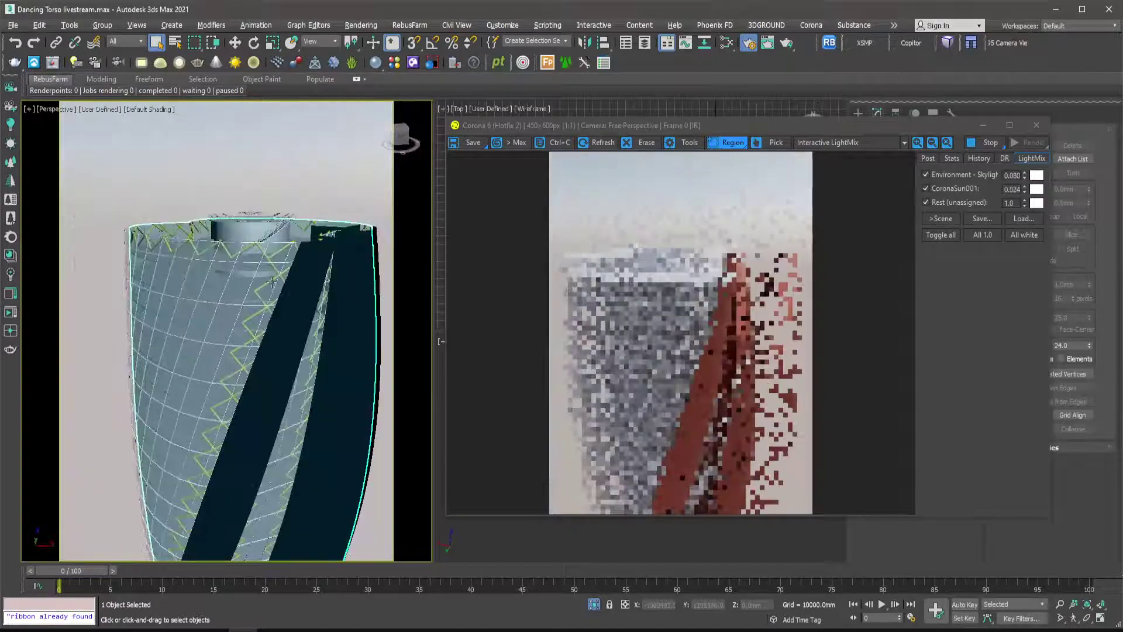
{"action": "middle_click_drag", "start_coordinate": [247, 279], "coordinate": [246, 246]}
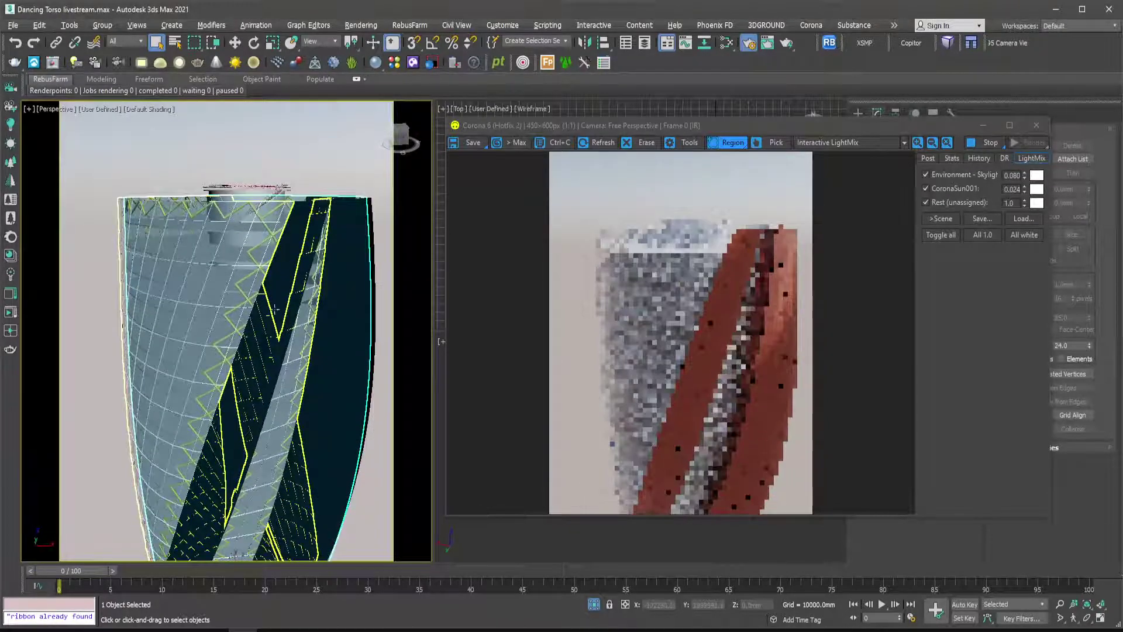
{"action": "scroll", "coordinate": [224, 230], "scroll_direction": "down", "scroll_amount": 3}
{"action": "middle_click_drag", "start_coordinate": [248, 515], "coordinate": [262, 233]}
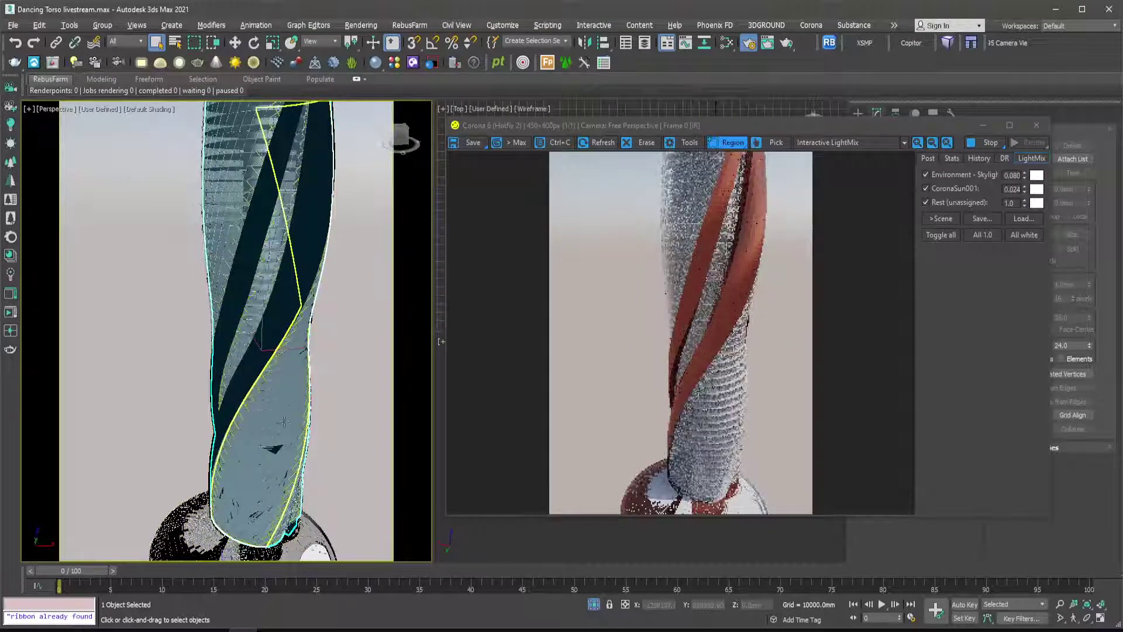
{"action": "middle_click_drag", "start_coordinate": [280, 424], "coordinate": [178, 367]}
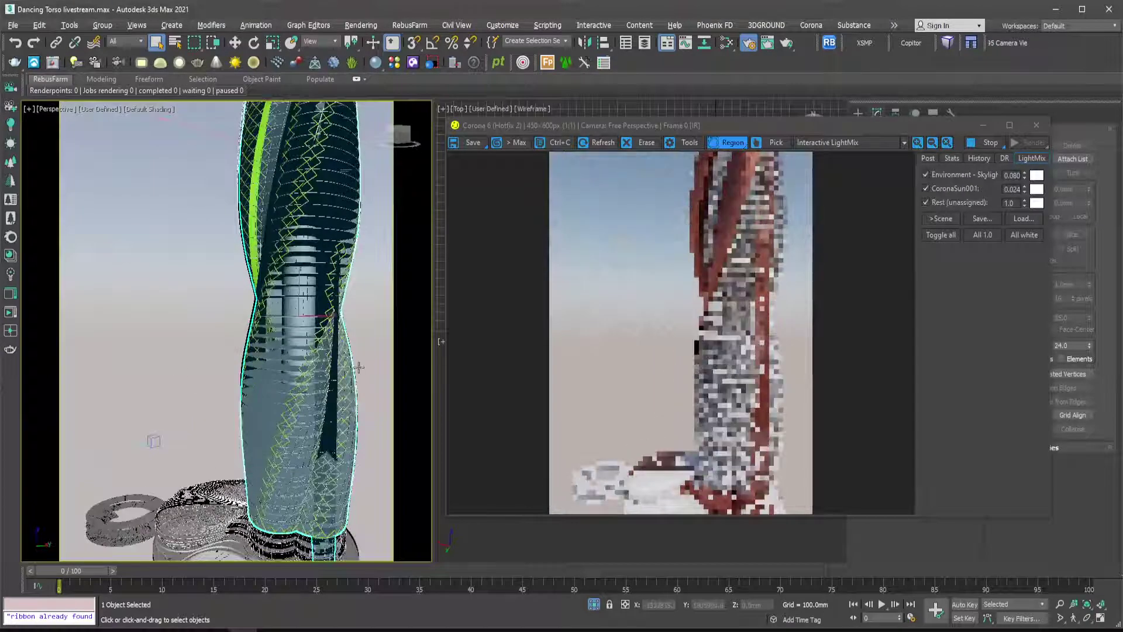
{"action": "middle_click_drag", "start_coordinate": [309, 376], "coordinate": [290, 372], "text": "alt"}
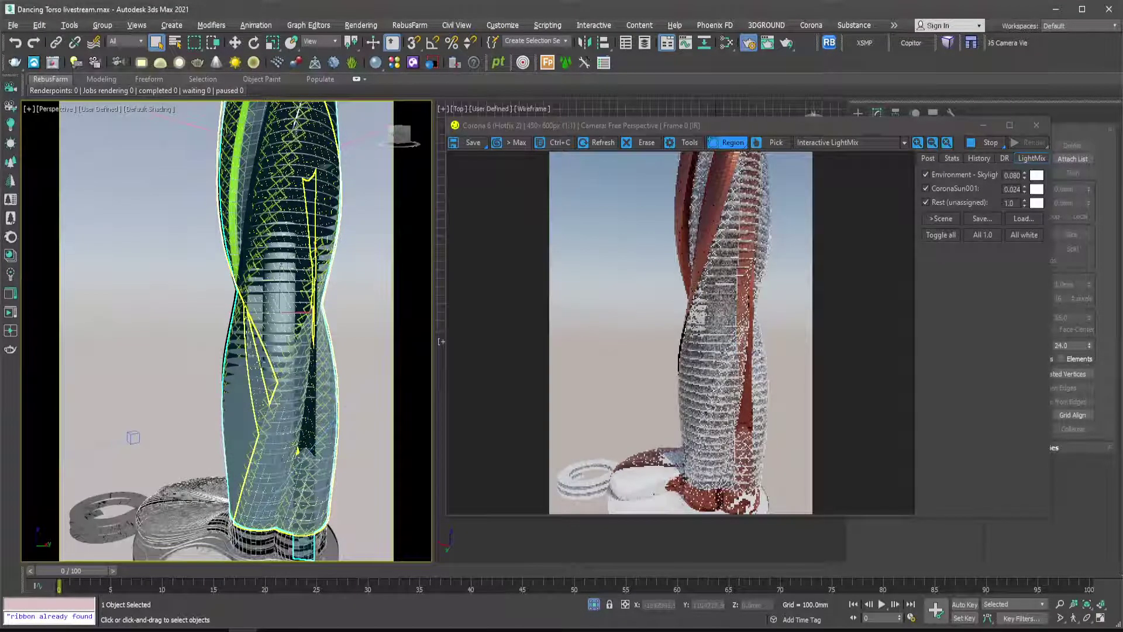
{"action": "scroll", "coordinate": [282, 348], "scroll_direction": "up", "scroll_amount": 4}
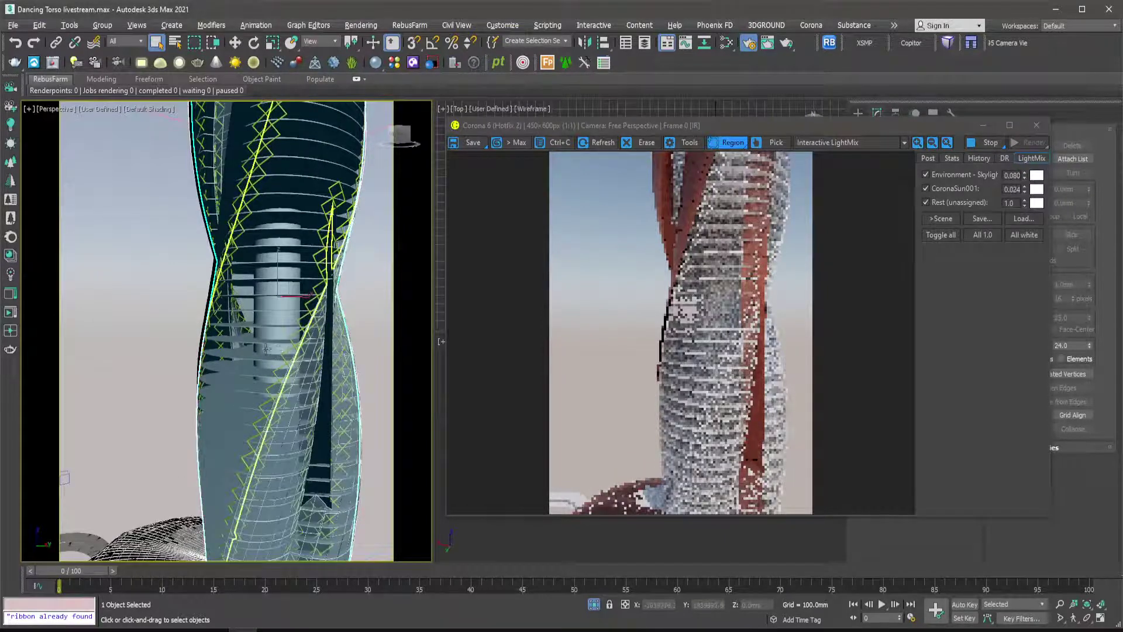
{"action": "scroll", "coordinate": [285, 353], "scroll_direction": "down", "scroll_amount": 5}
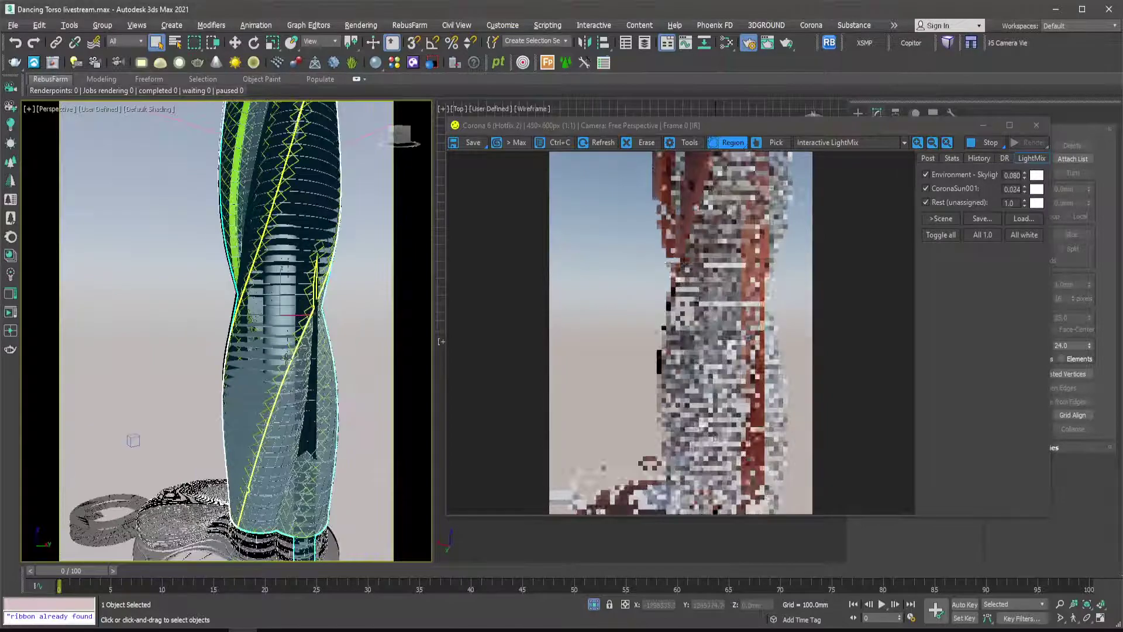
{"action": "scroll", "coordinate": [244, 374], "scroll_direction": "up", "scroll_amount": 4}
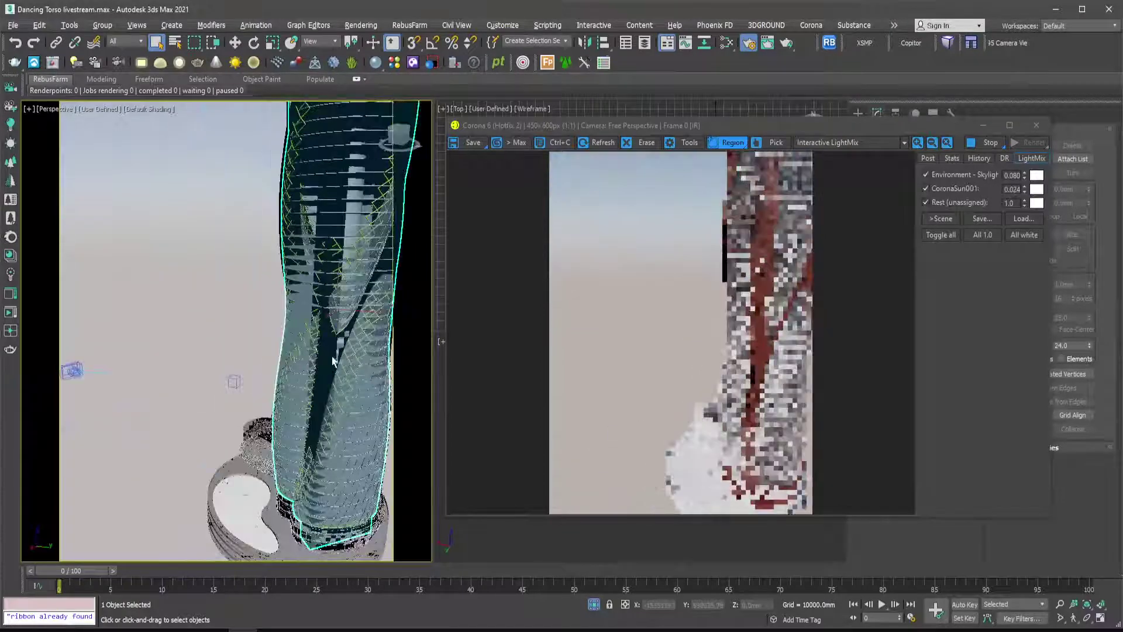
{"action": "mouse_move", "coordinate": [233, 381]}
{"action": "middle_mouse_down", "text": "alt"}
{"action": "mouse_move", "coordinate": [274, 383]}
{"action": "mouse_move", "coordinate": [204, 390]}
{"action": "mouse_move", "coordinate": [222, 394]}
{"action": "mouse_move", "coordinate": [247, 366]}
{"action": "mouse_move", "coordinate": [219, 367]}
{"action": "middle_mouse_up", "text": "alt"}
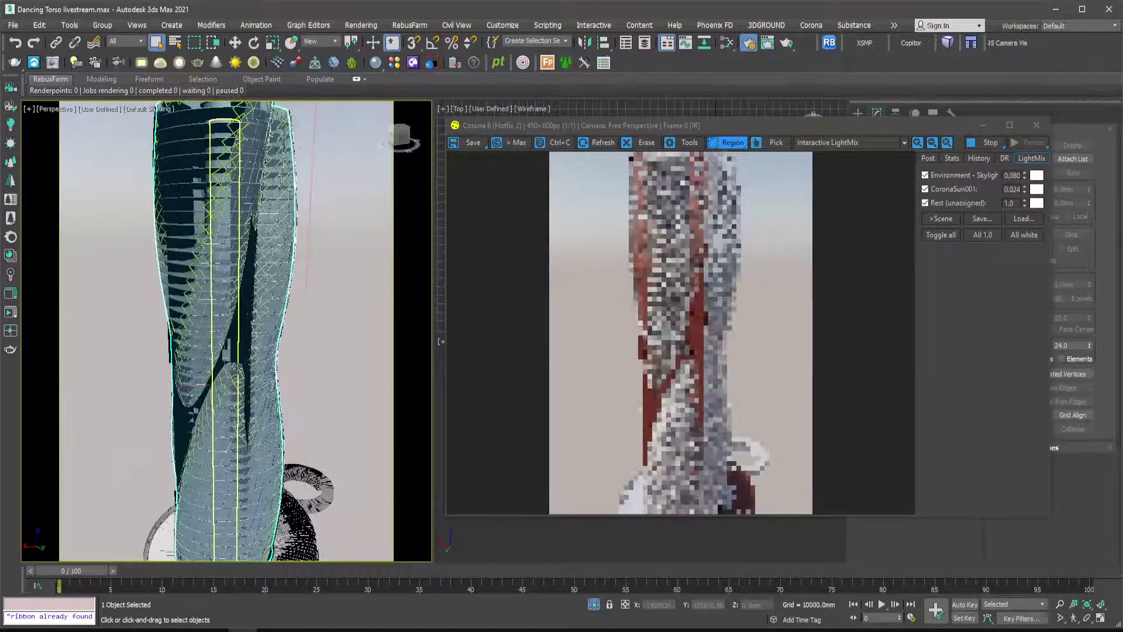
Set the Fresnel IOR of Material #98 to 3 and clear the material editor away from the render.
{"action": "left_click", "coordinate": [726, 43]}
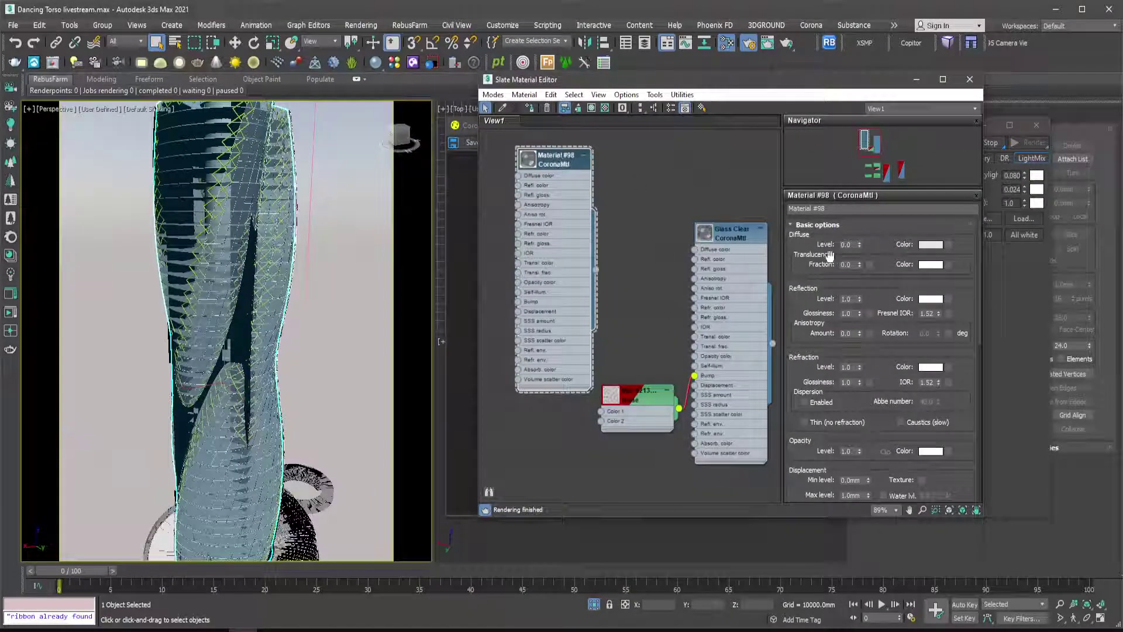
{"action": "left_click", "coordinate": [927, 313]}
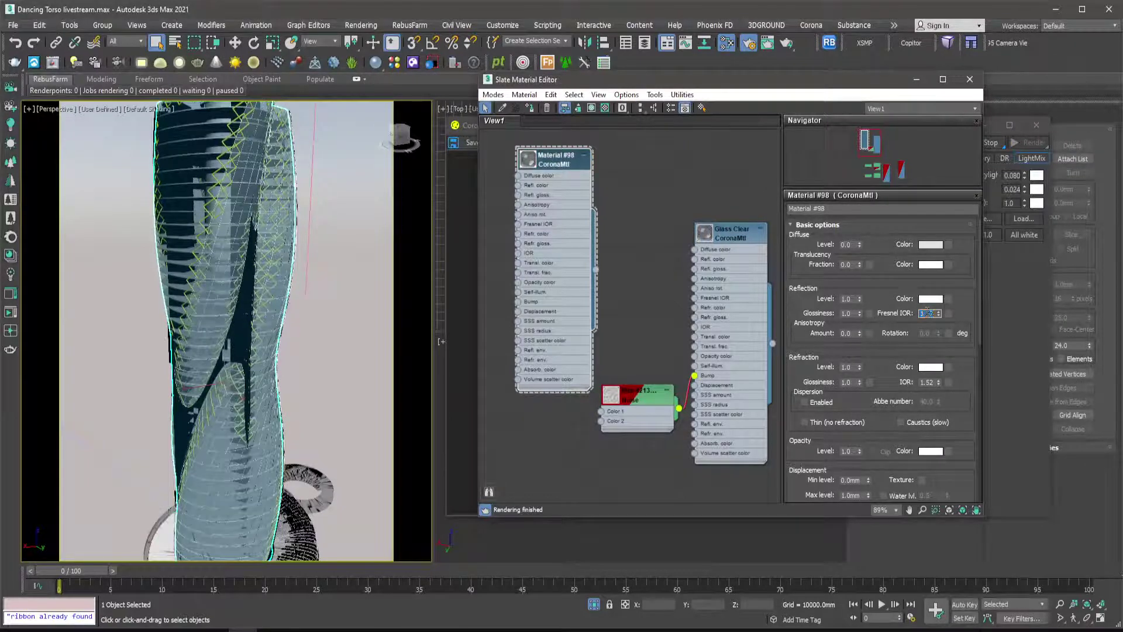
{"action": "type", "text": "3"}
{"action": "key", "text": "Return"}
{"action": "left_click_drag", "start_coordinate": [691, 84], "coordinate": [803, 249]}
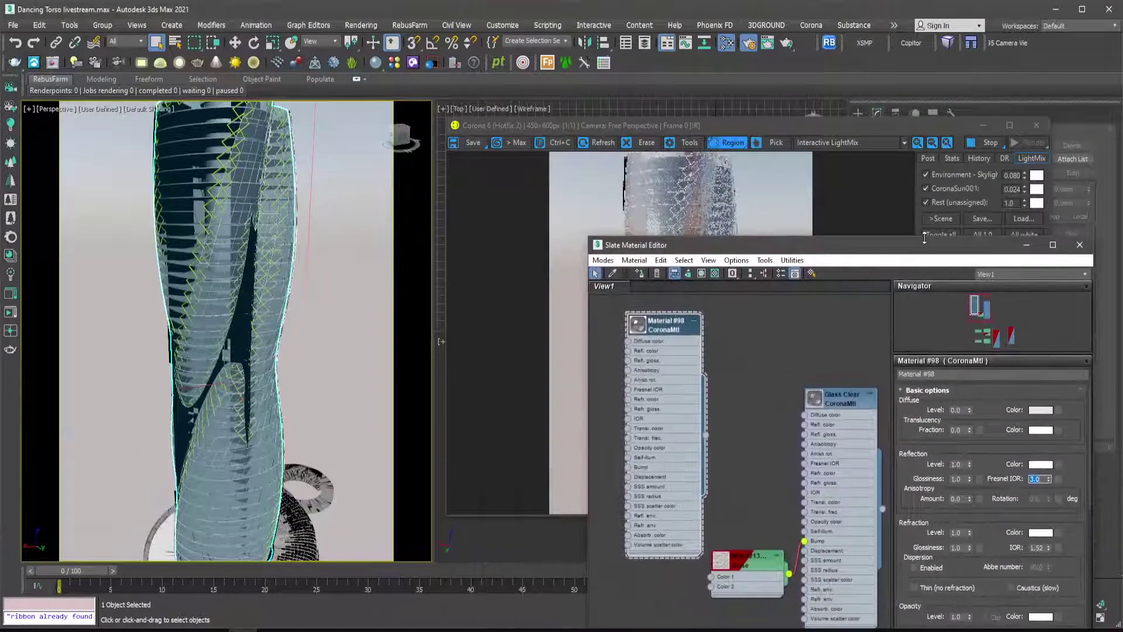
{"action": "left_click", "coordinate": [1027, 245]}
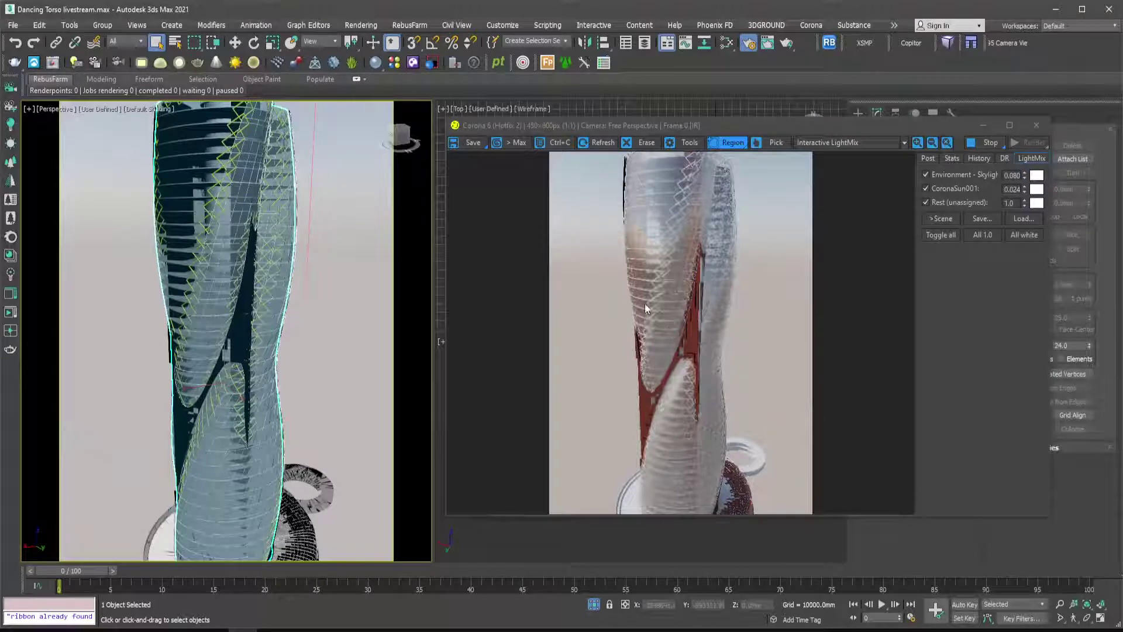
Lower the refraction level of Material #98 to 0.84, minimize the material editor and deselect the glass wall.
{"action": "left_click", "coordinate": [727, 48]}
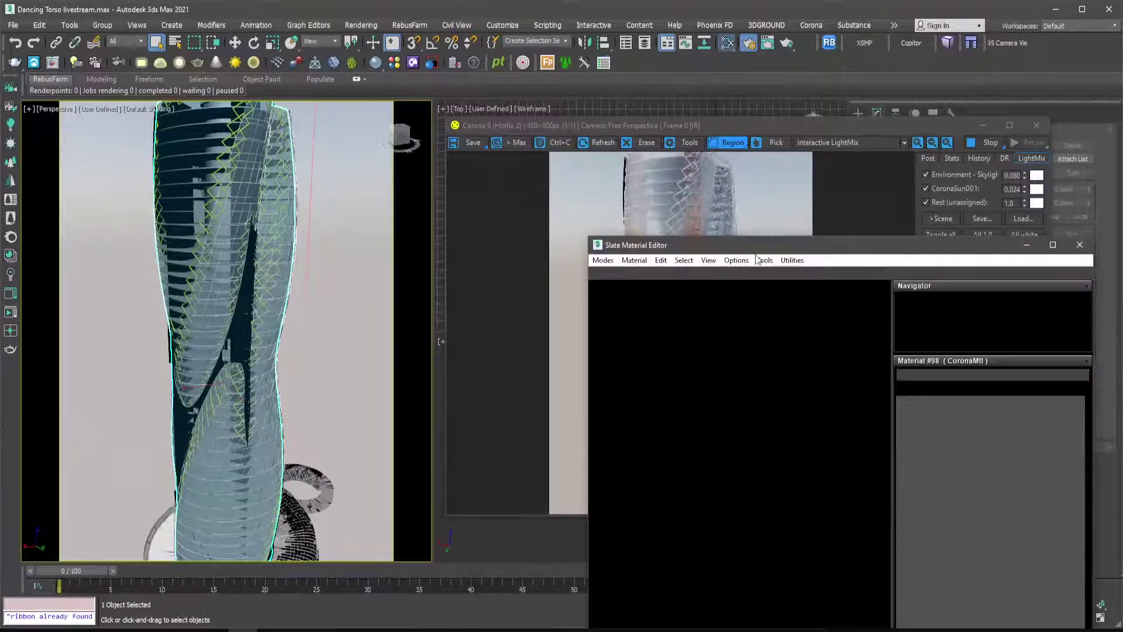
{"action": "left_click_drag", "start_coordinate": [767, 254], "coordinate": [625, 125]}
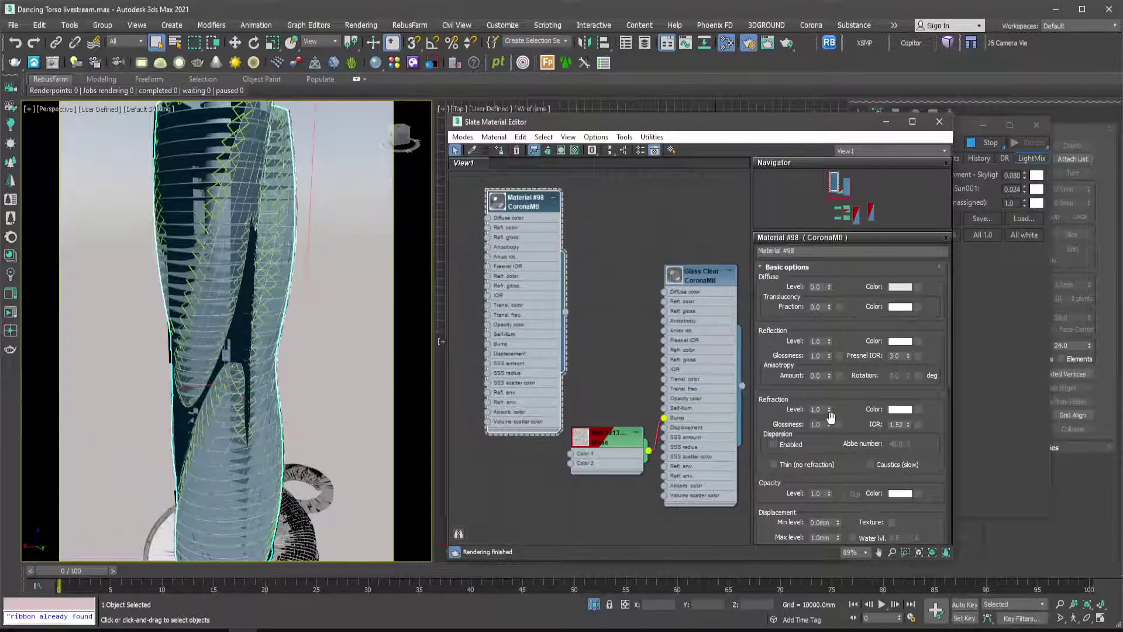
{"action": "left_click_drag", "start_coordinate": [829, 410], "coordinate": [833, 420]}
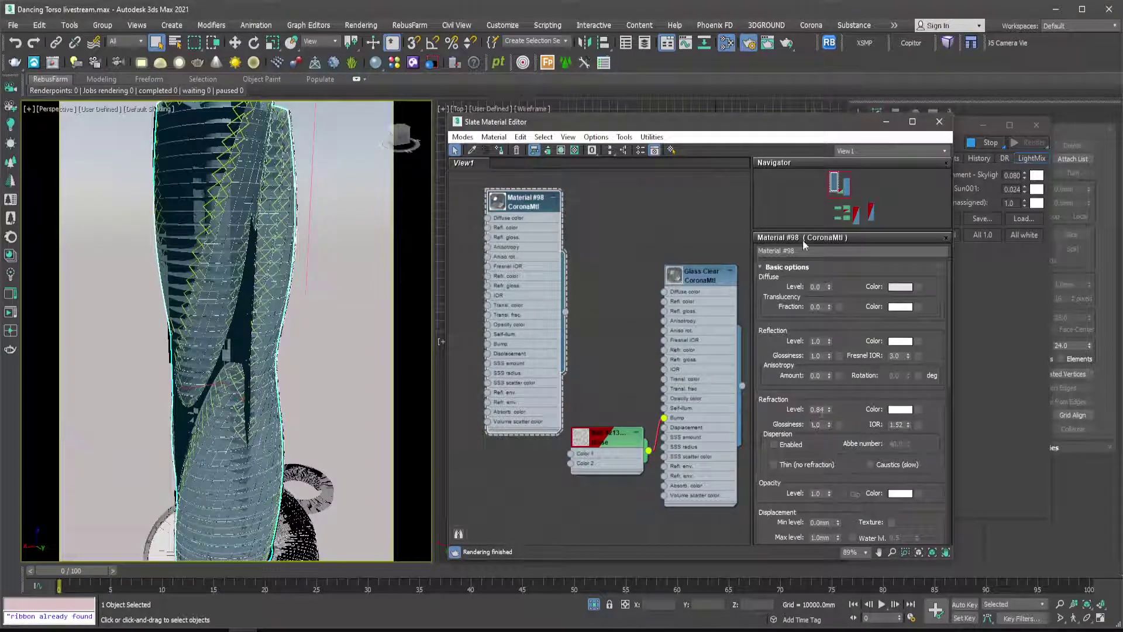
{"action": "left_click", "coordinate": [886, 121]}
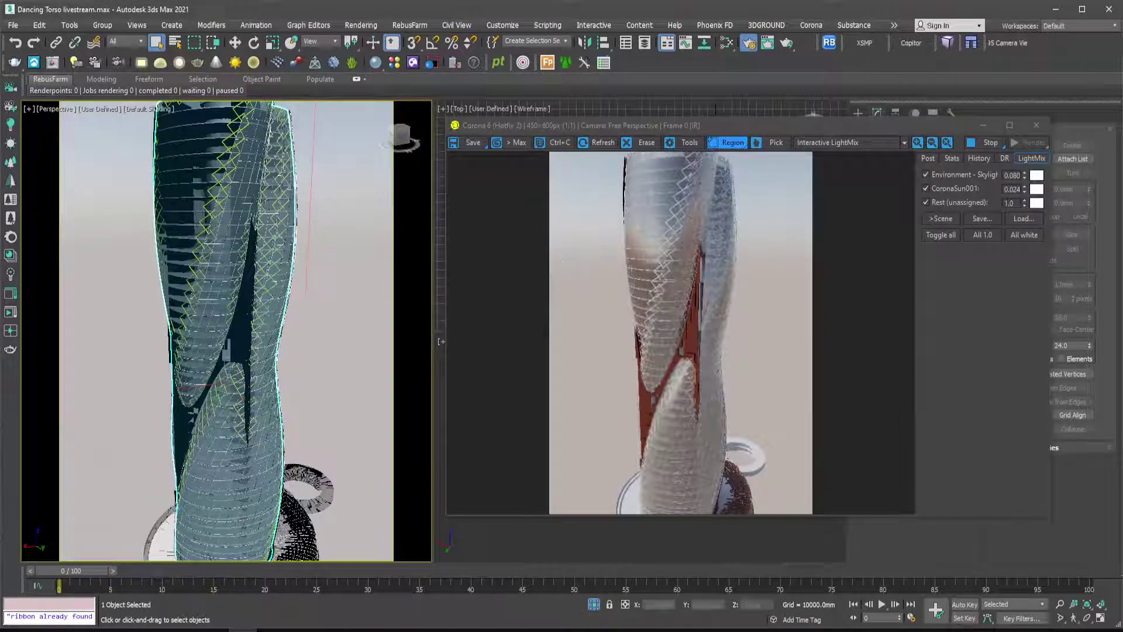
{"action": "left_click", "coordinate": [336, 238]}
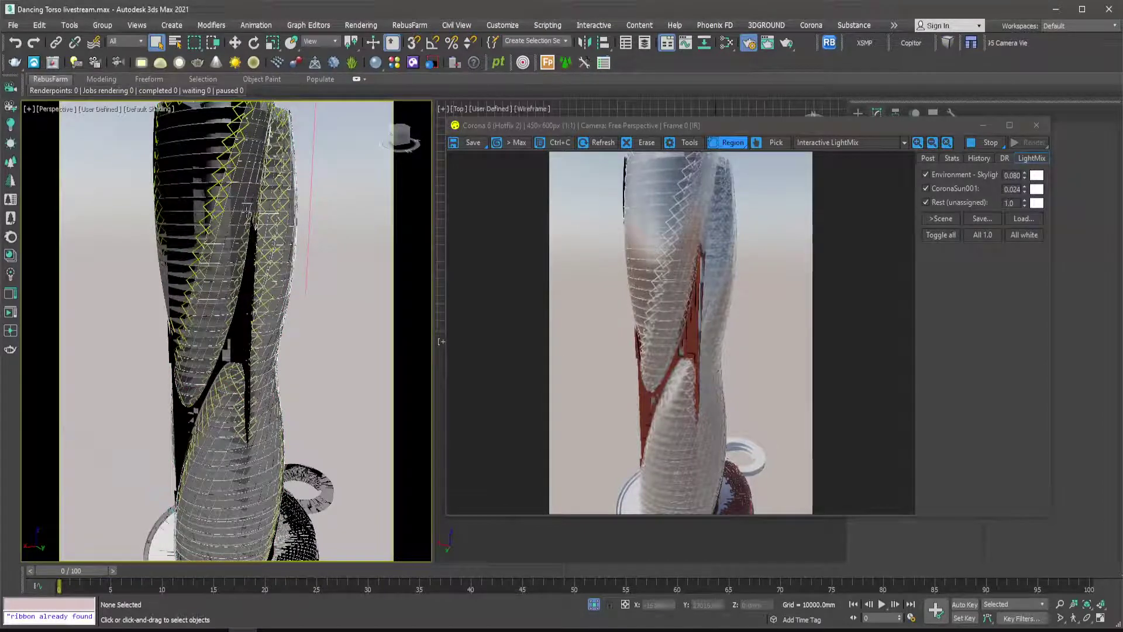
Stop the interactive render and select all objects similar to a diagrid member at the tower's top edge.
{"action": "middle_click_drag", "start_coordinate": [246, 214], "coordinate": [269, 385]}
{"action": "scroll", "coordinate": [259, 242], "scroll_direction": "up", "scroll_amount": 6}
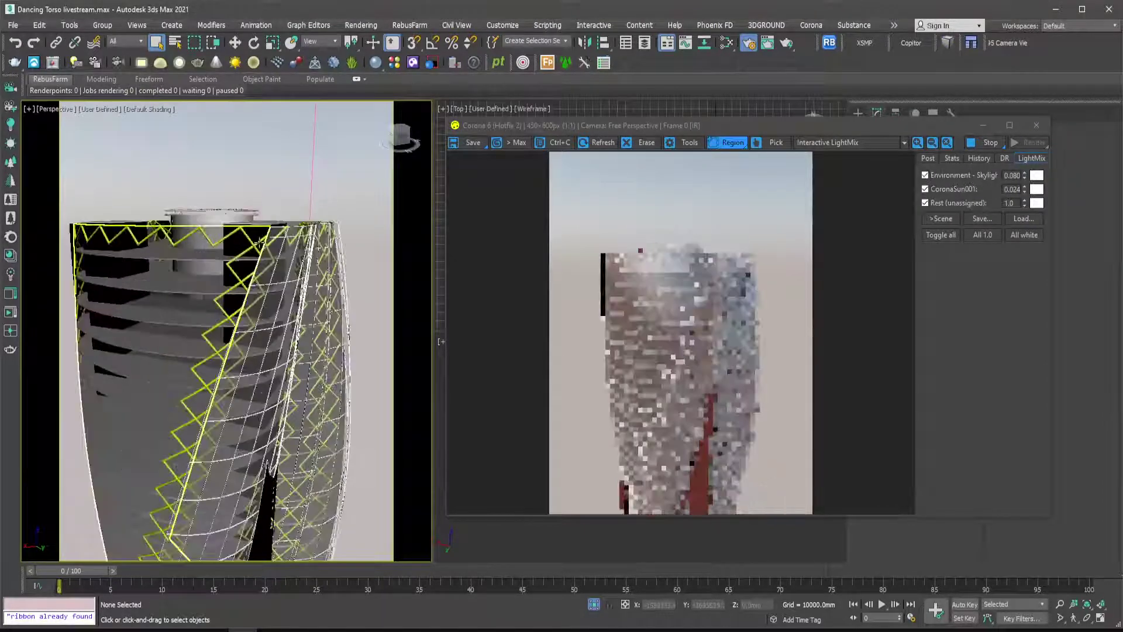
{"action": "left_click", "coordinate": [259, 241]}
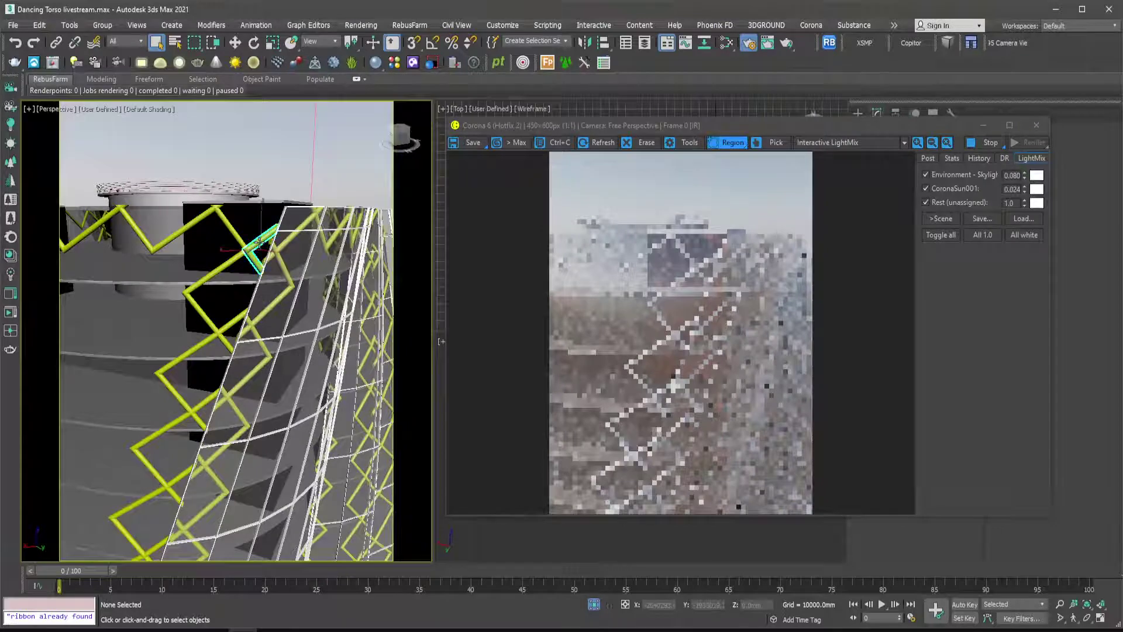
{"action": "left_click", "coordinate": [988, 143]}
{"action": "right_click", "coordinate": [260, 238]}
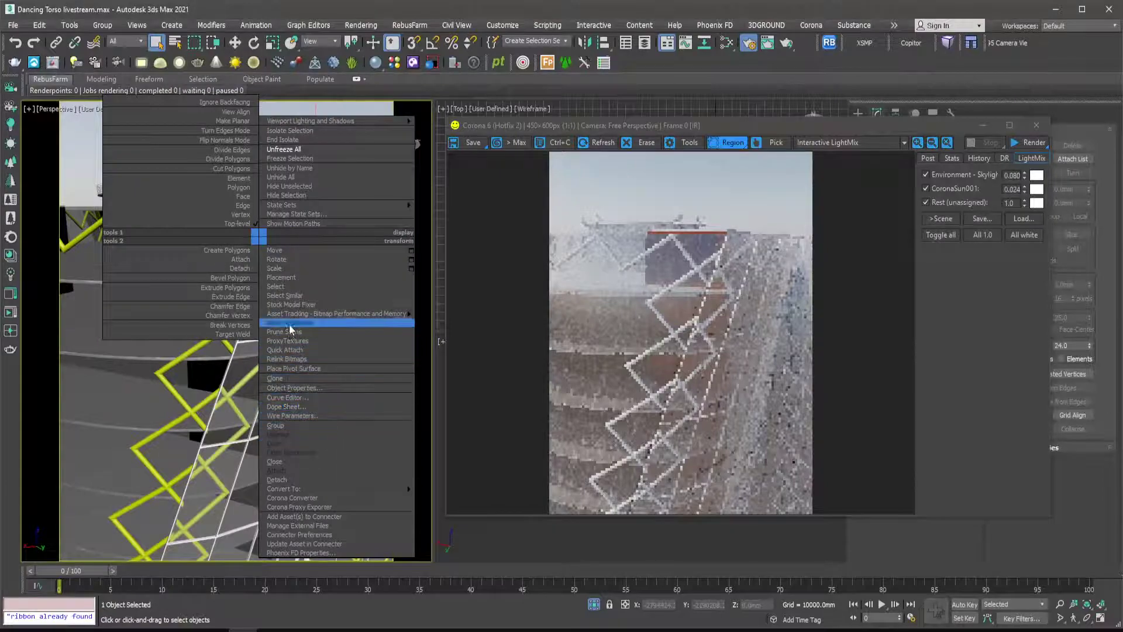
{"action": "left_click", "coordinate": [278, 296]}
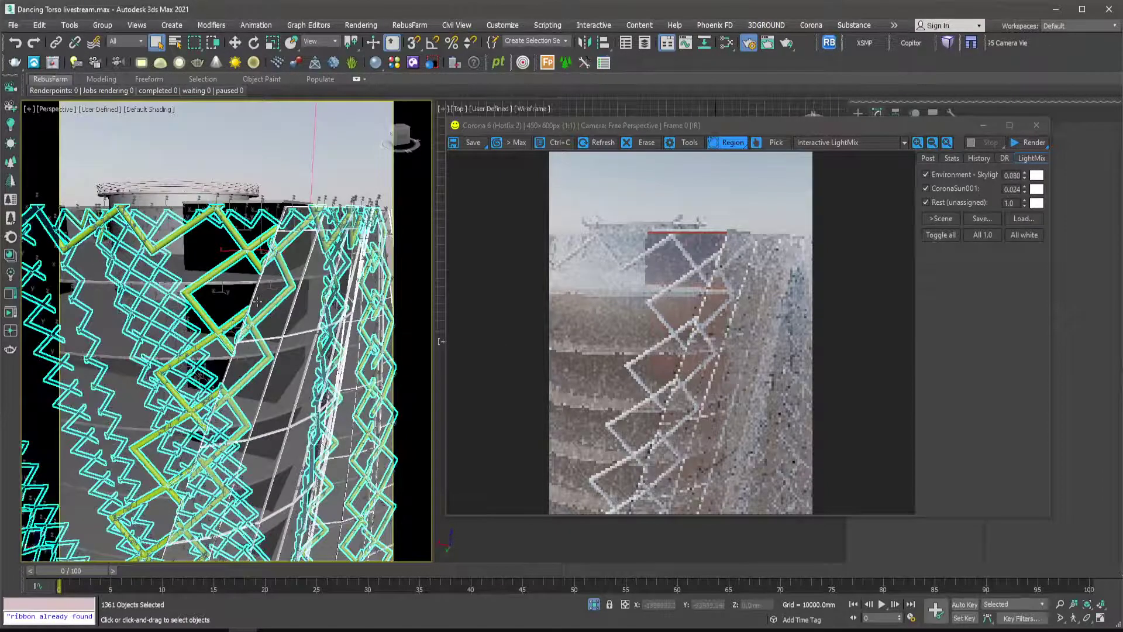
{"action": "scroll", "coordinate": [263, 296], "scroll_direction": "down", "scroll_amount": 6}
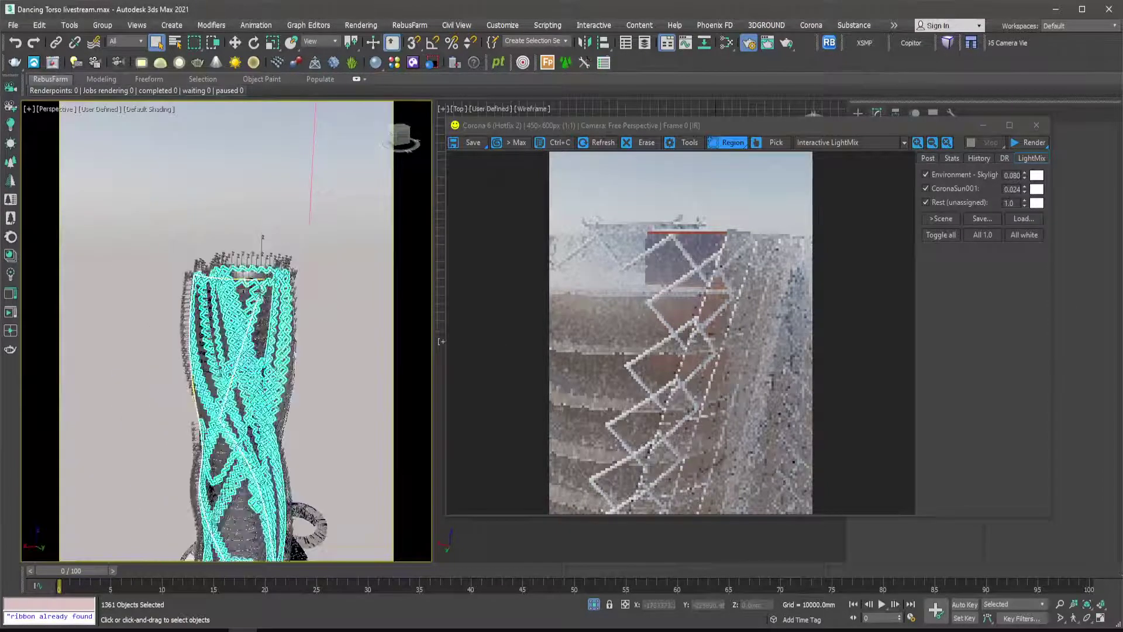
Minimize the render window and group the selected diagrid members under the name mullions.
{"action": "right_click", "coordinate": [259, 290]}
{"action": "left_click", "coordinate": [238, 265]}
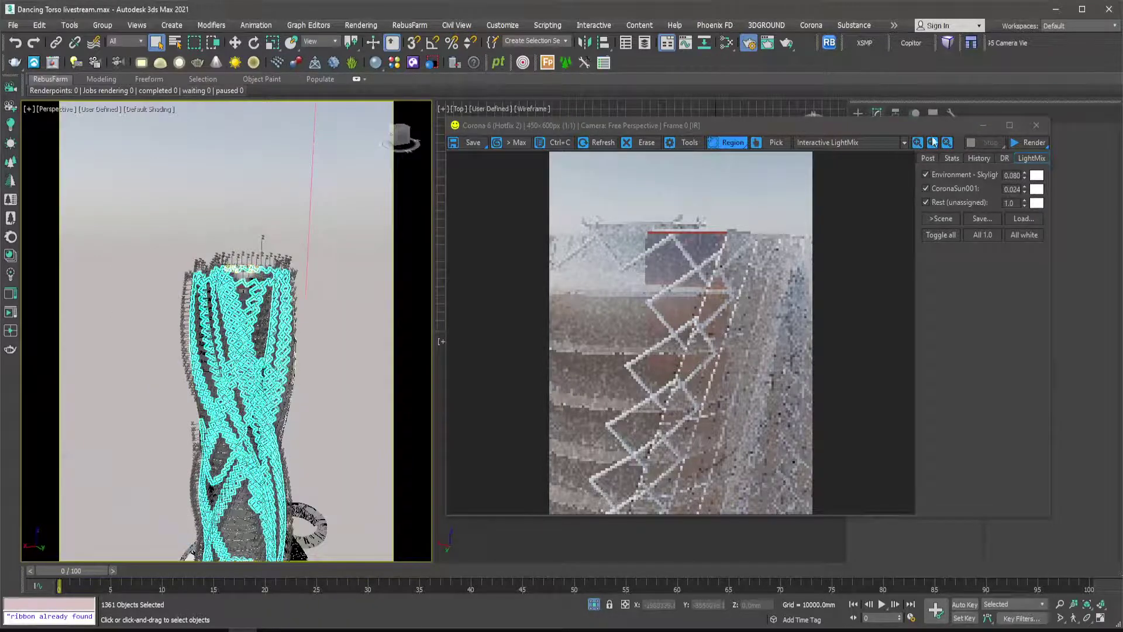
{"action": "left_click", "coordinate": [983, 125]}
{"action": "right_click", "coordinate": [250, 300]}
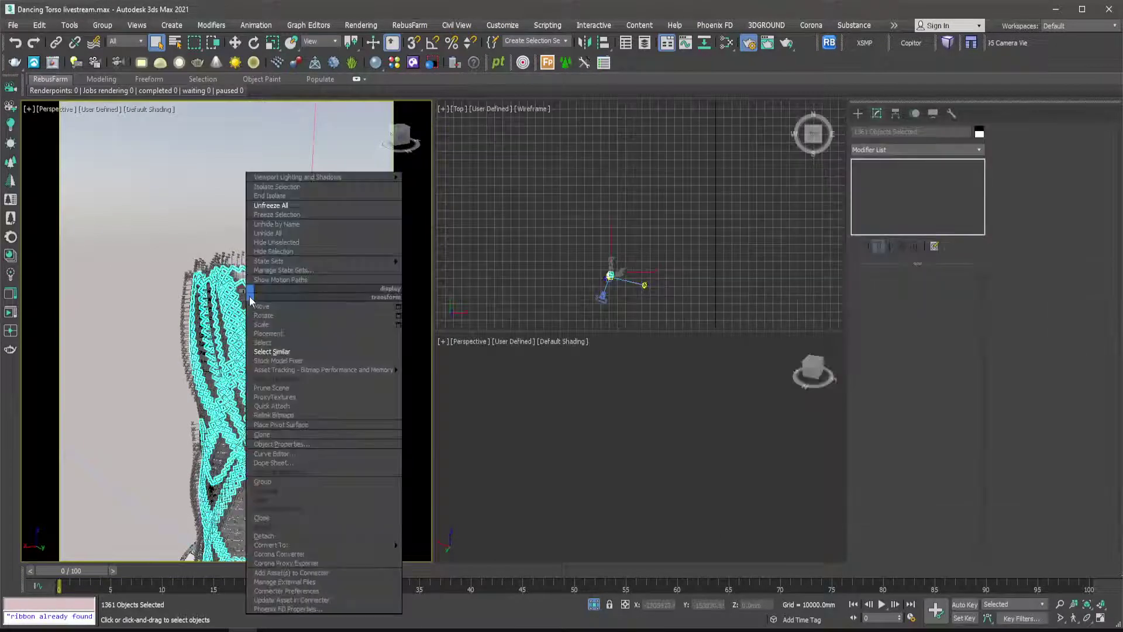
{"action": "left_click", "coordinate": [276, 484]}
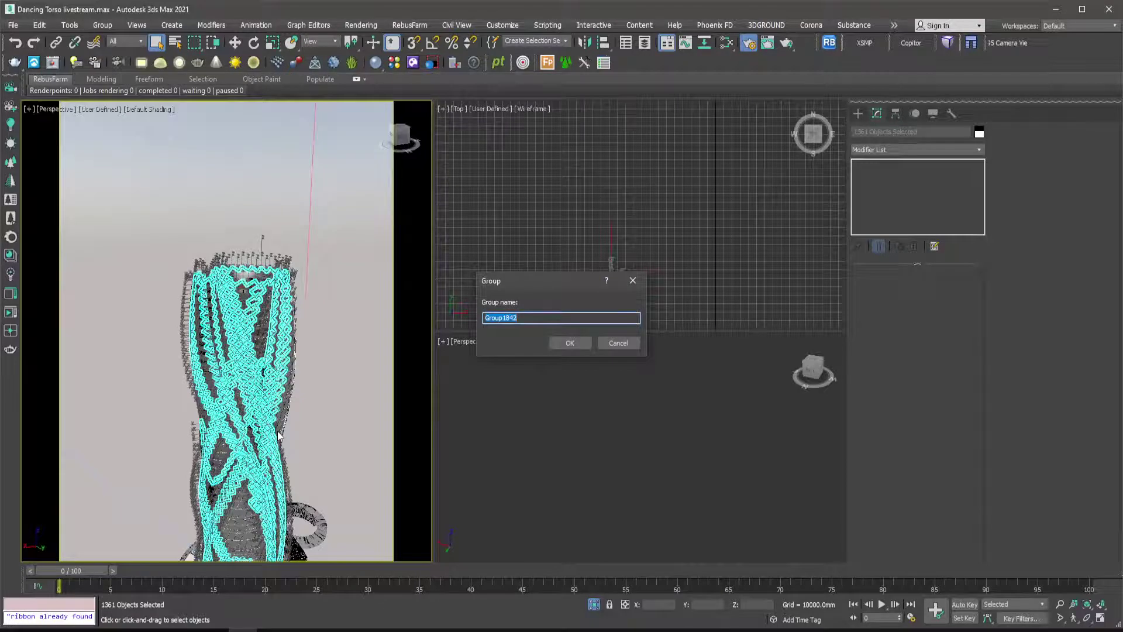
{"action": "type", "text": "mullions"}
{"action": "key", "text": "Return"}
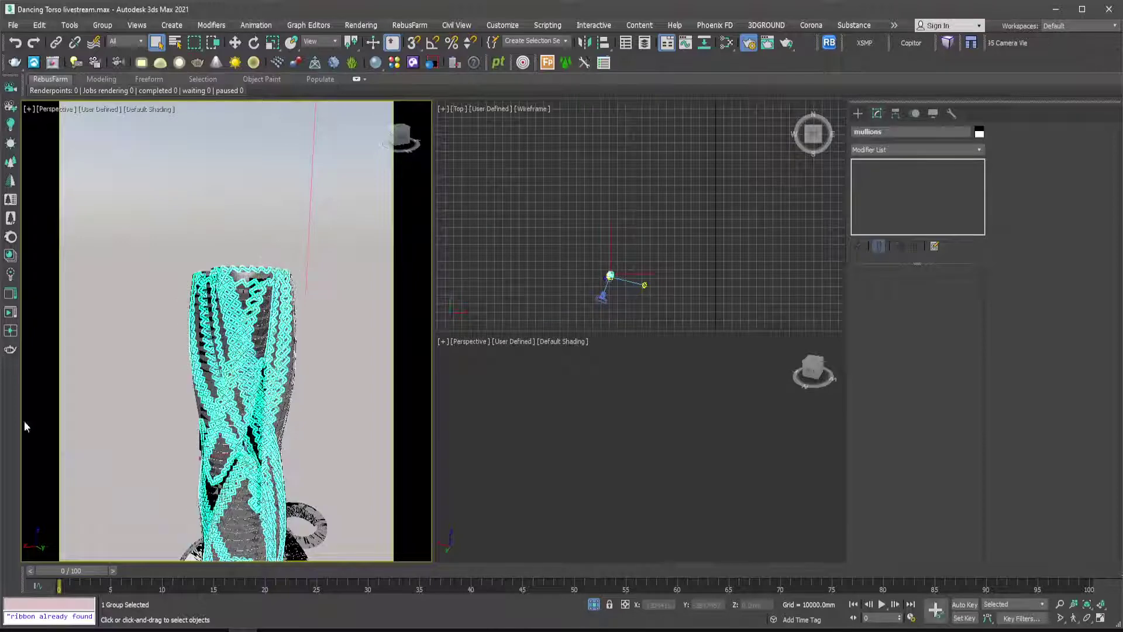
Open the mullions group and select a single diagrid member at the tower's top edge.
{"action": "scroll", "coordinate": [224, 277], "scroll_direction": "up", "scroll_amount": 7}
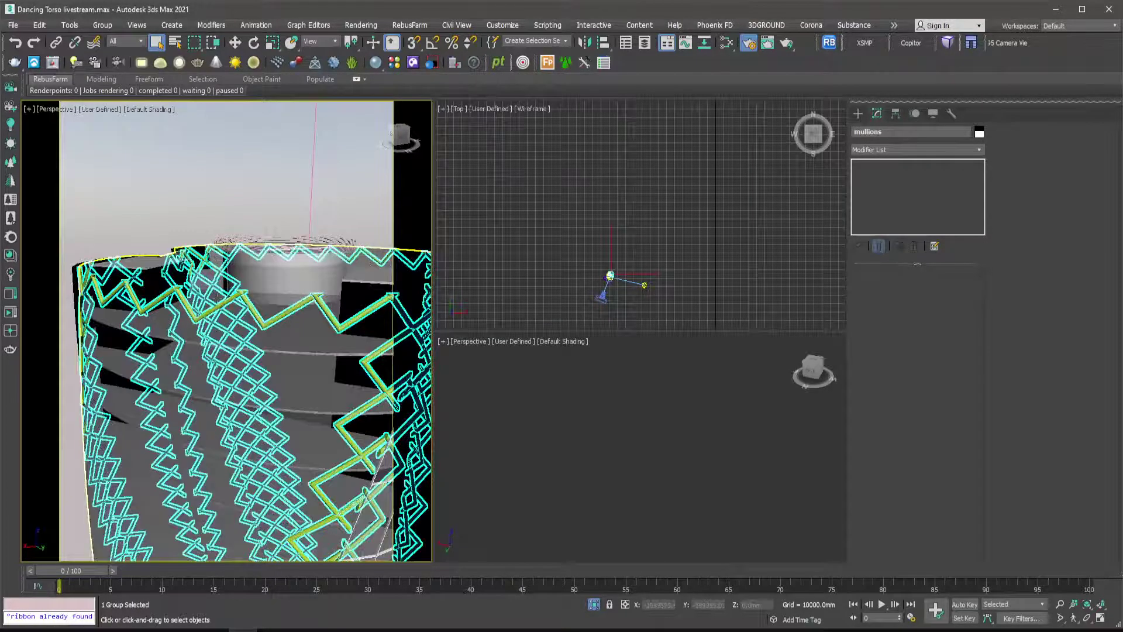
{"action": "scroll", "coordinate": [225, 299], "scroll_direction": "up", "scroll_amount": 3}
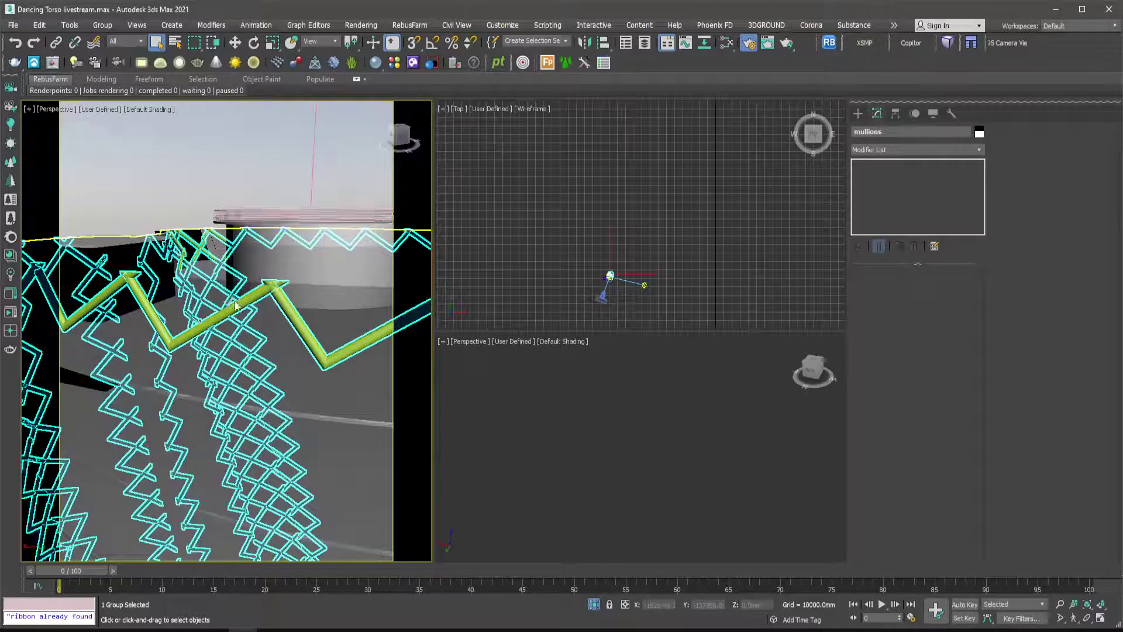
{"action": "right_click", "coordinate": [235, 301]}
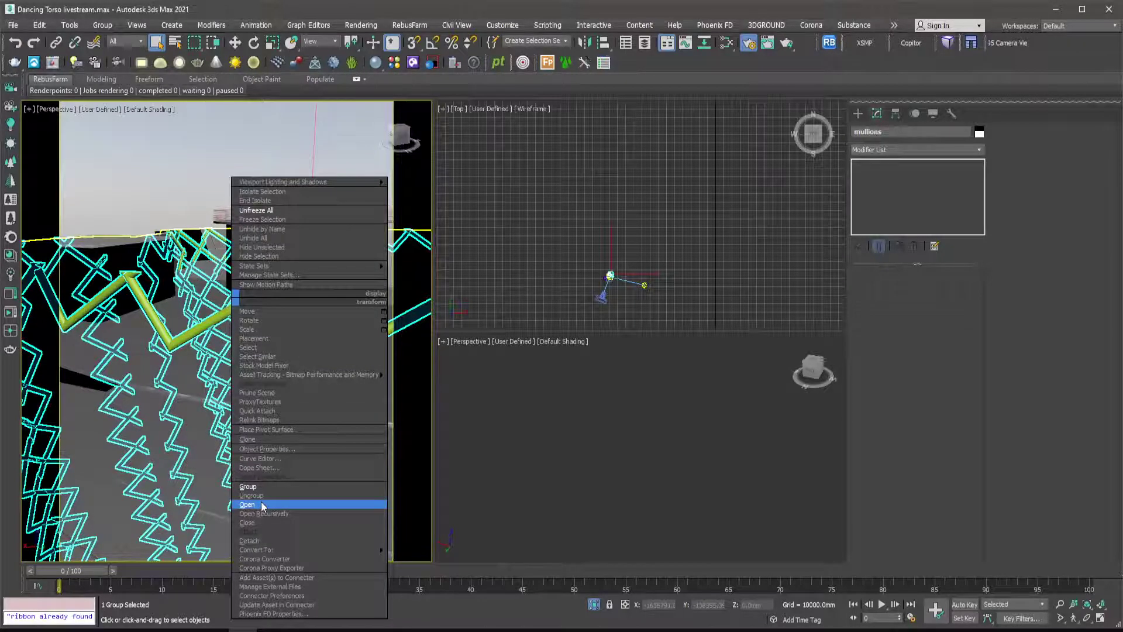
{"action": "left_click", "coordinate": [257, 504]}
{"action": "scroll", "coordinate": [251, 280], "scroll_direction": "up", "scroll_amount": 5}
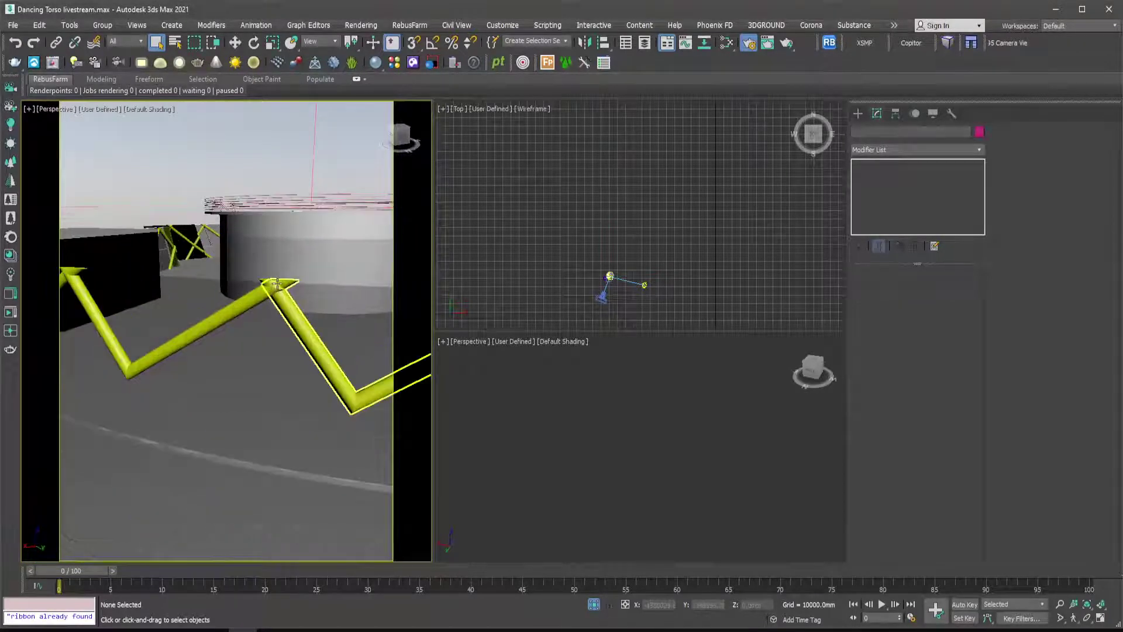
{"action": "left_click", "coordinate": [286, 283]}
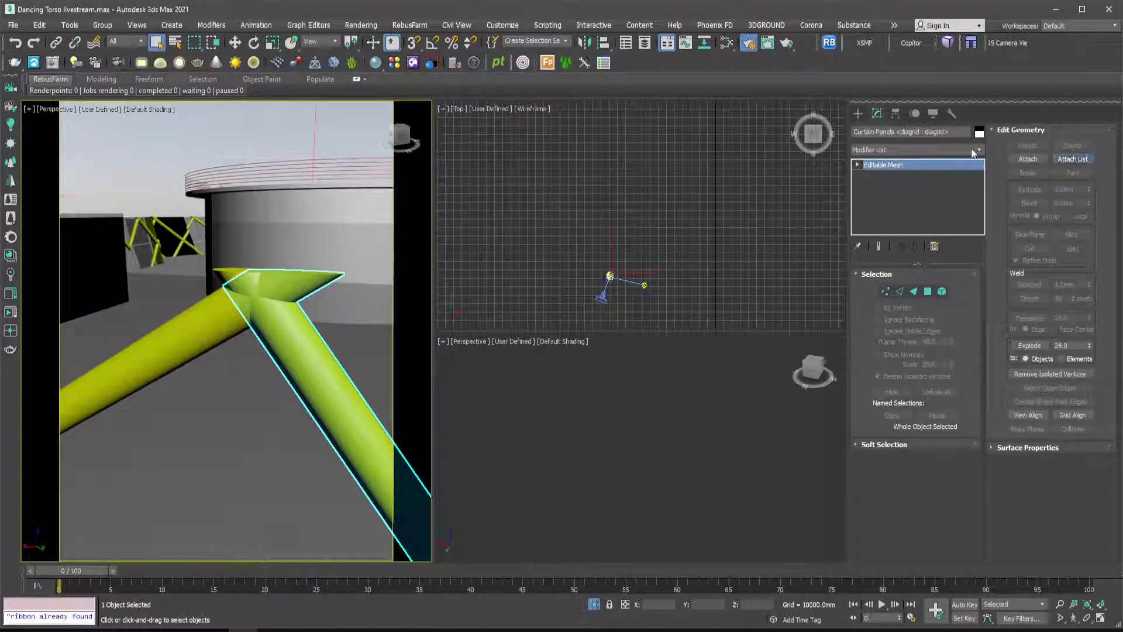
Open the Attach List for the selected diagrid mesh and look through its objects for the diagrid panels.
{"action": "left_click", "coordinate": [1073, 158]}
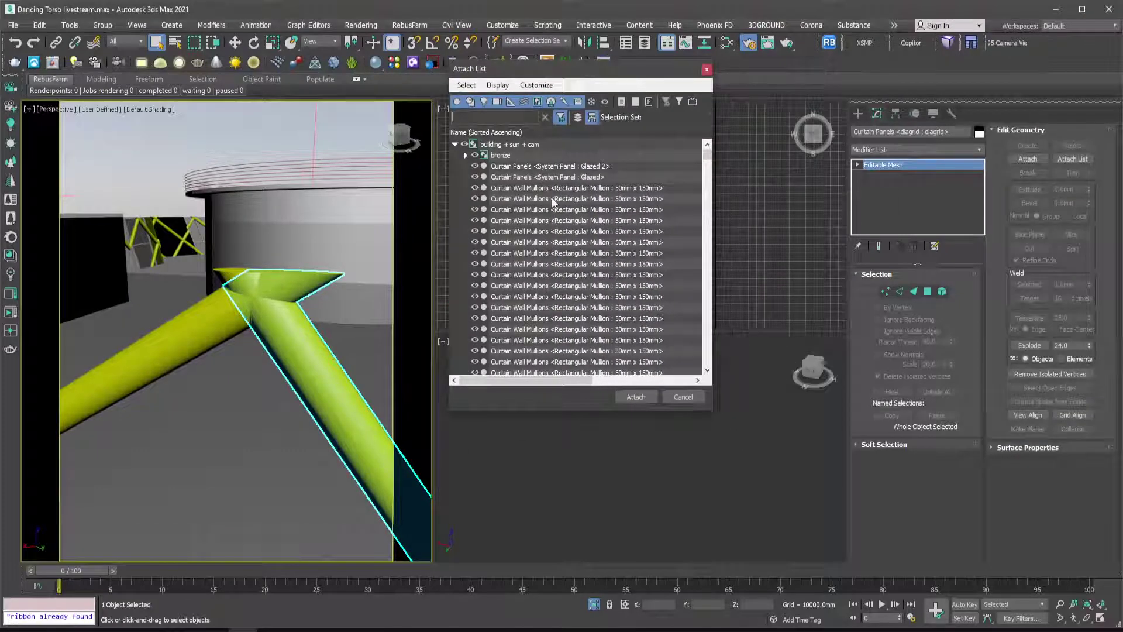
{"action": "left_click_drag", "start_coordinate": [707, 156], "coordinate": [698, 335]}
{"action": "scroll", "coordinate": [543, 301], "scroll_direction": "down", "scroll_amount": 6}
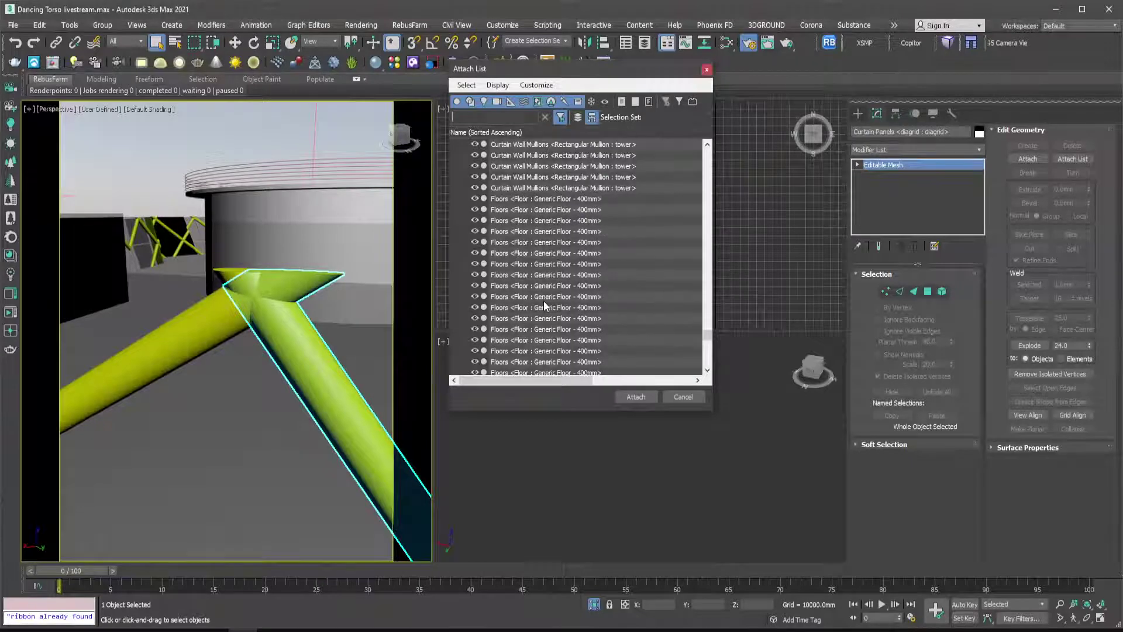
{"action": "scroll", "coordinate": [543, 301], "scroll_direction": "up", "scroll_amount": 8}
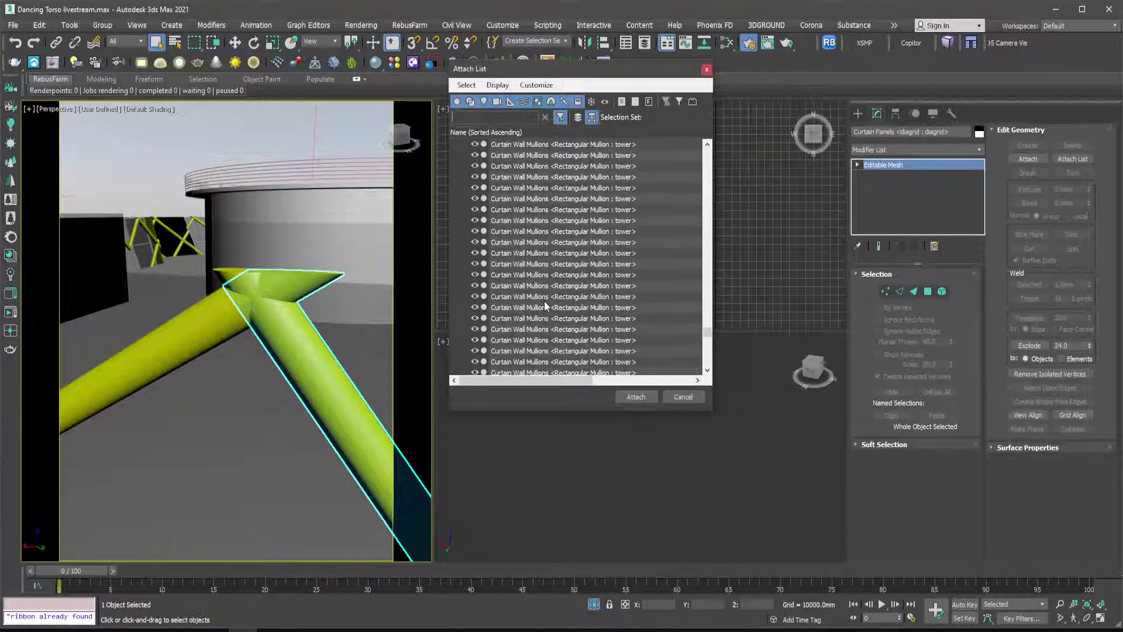
{"action": "left_click_drag", "start_coordinate": [707, 332], "coordinate": [686, 121]}
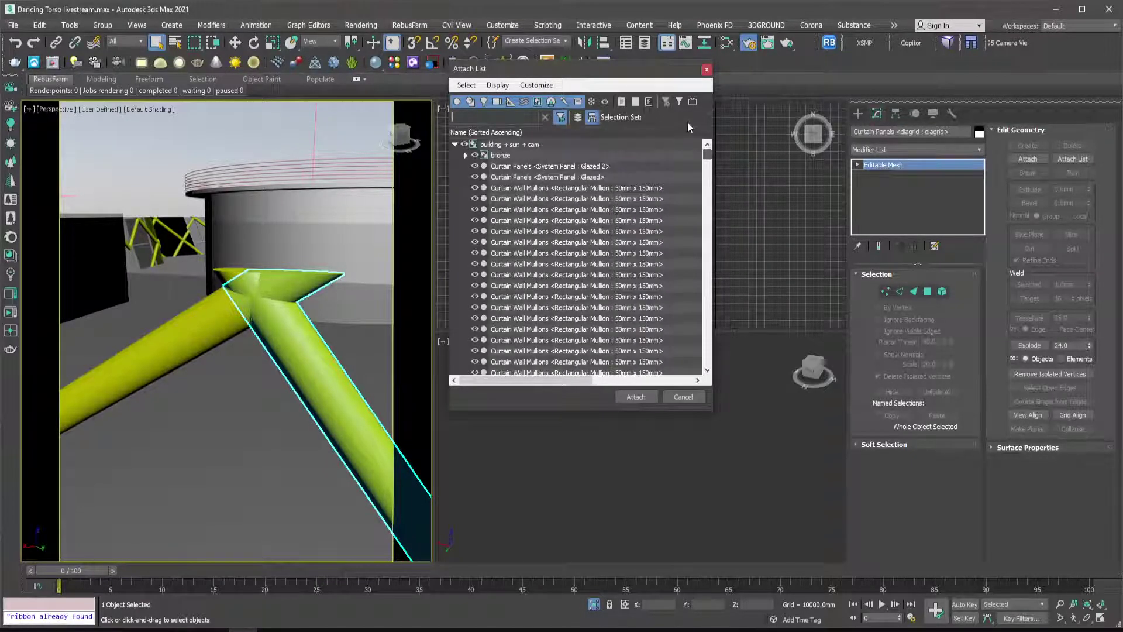
{"action": "left_click", "coordinate": [532, 166]}
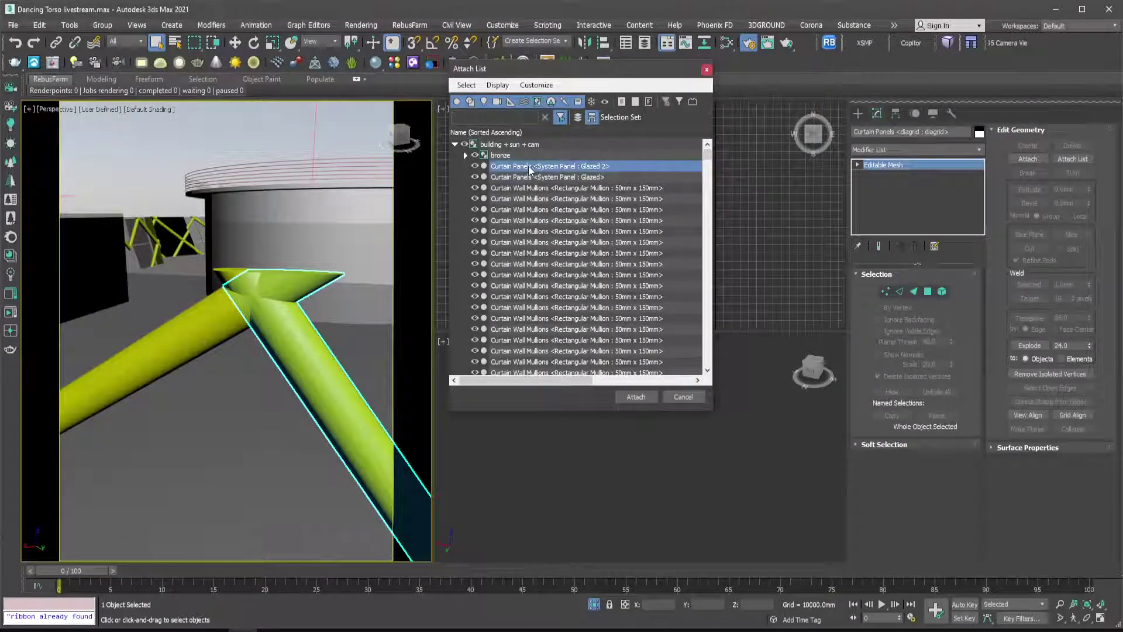
{"action": "left_click", "coordinate": [515, 176]}
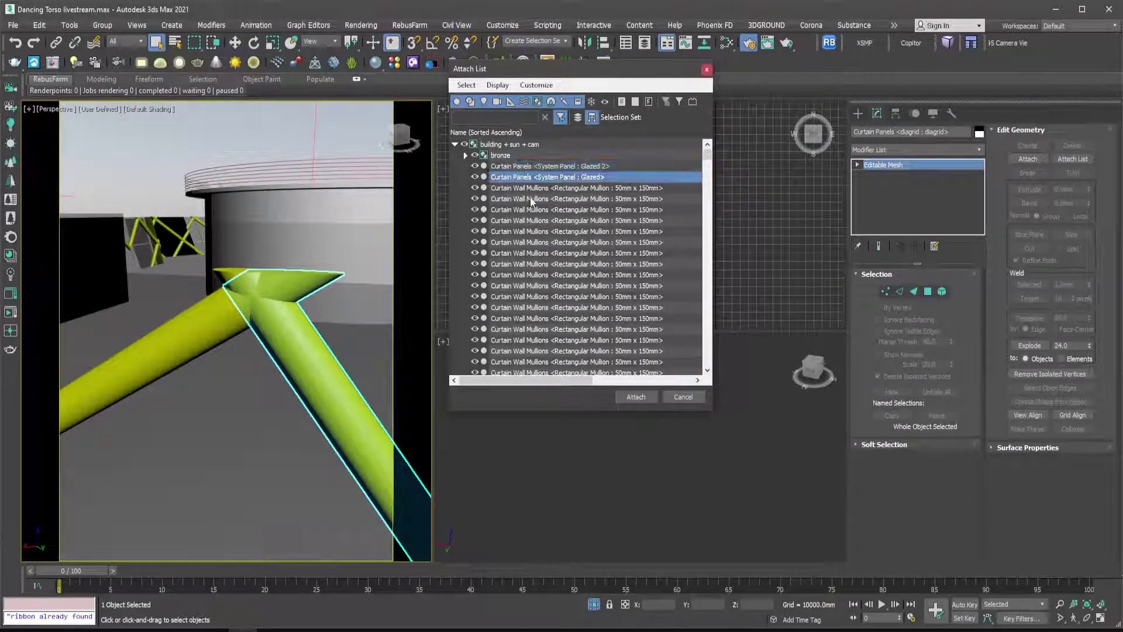
{"action": "scroll", "coordinate": [530, 198], "scroll_direction": "down", "scroll_amount": 5}
{"action": "scroll", "coordinate": [535, 242], "scroll_direction": "down", "scroll_amount": 5}
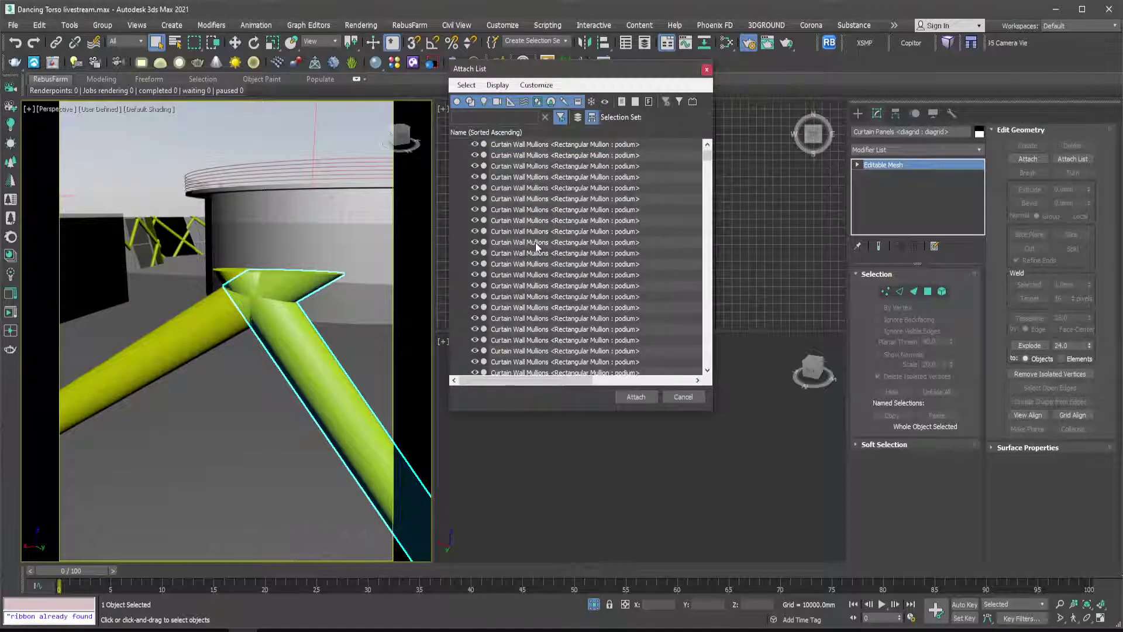
{"action": "scroll", "coordinate": [536, 243], "scroll_direction": "down", "scroll_amount": 2}
{"action": "left_click_drag", "start_coordinate": [709, 168], "coordinate": [692, 153]}
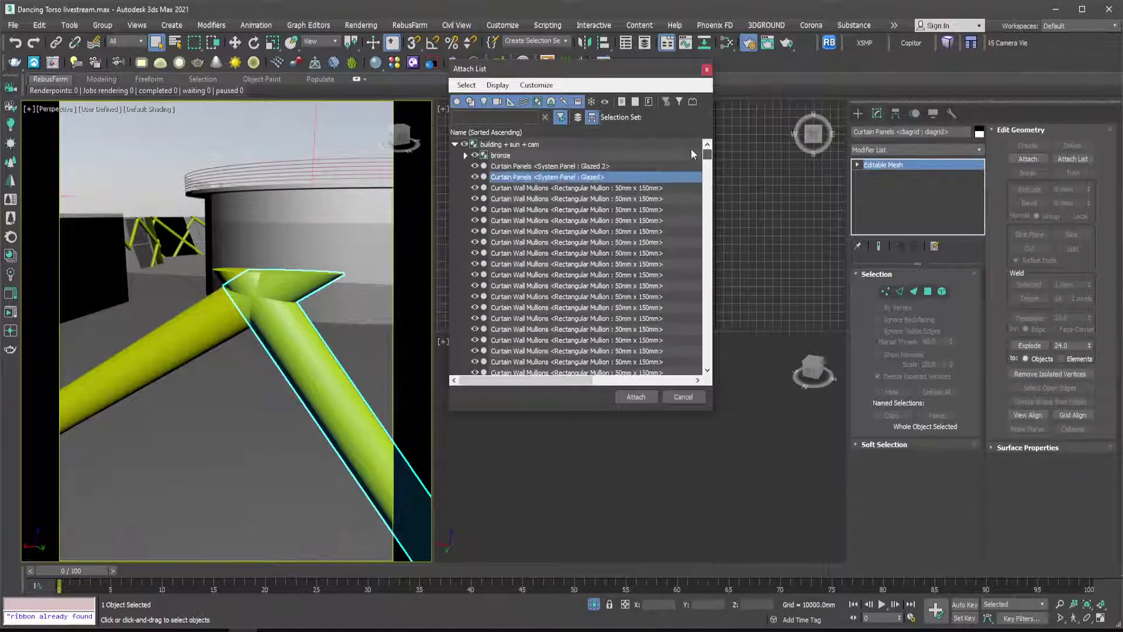
{"action": "left_click", "coordinate": [465, 155]}
{"action": "left_click", "coordinate": [466, 157]}
{"action": "left_click_drag", "start_coordinate": [681, 152], "coordinate": [689, 340]}
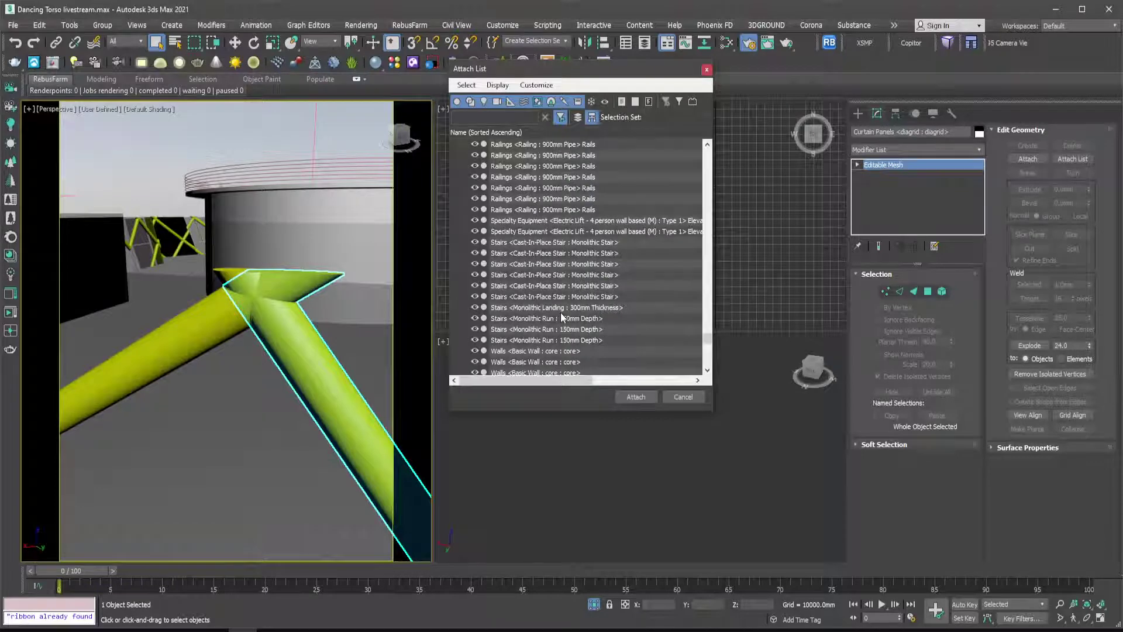
Attach all Curtain Panels <diagrid : diagrid> entries inside the mullions group to the selected diagrid mesh.
{"action": "scroll", "coordinate": [559, 312], "scroll_direction": "up", "scroll_amount": 5}
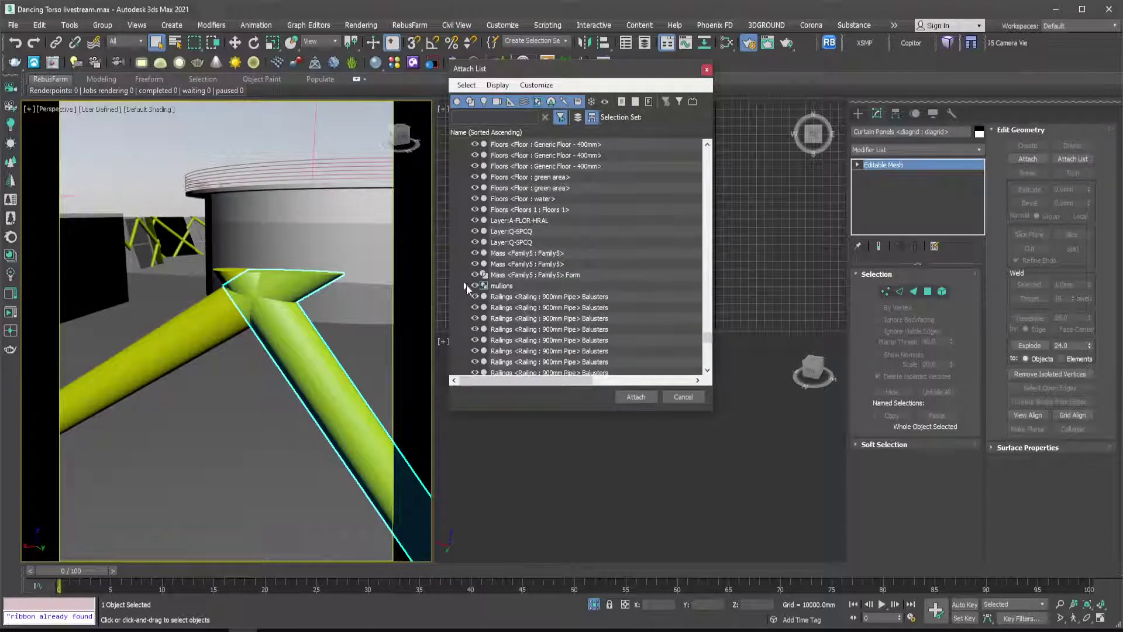
{"action": "left_click", "coordinate": [465, 286]}
{"action": "scroll", "coordinate": [550, 299], "scroll_direction": "down", "scroll_amount": 2}
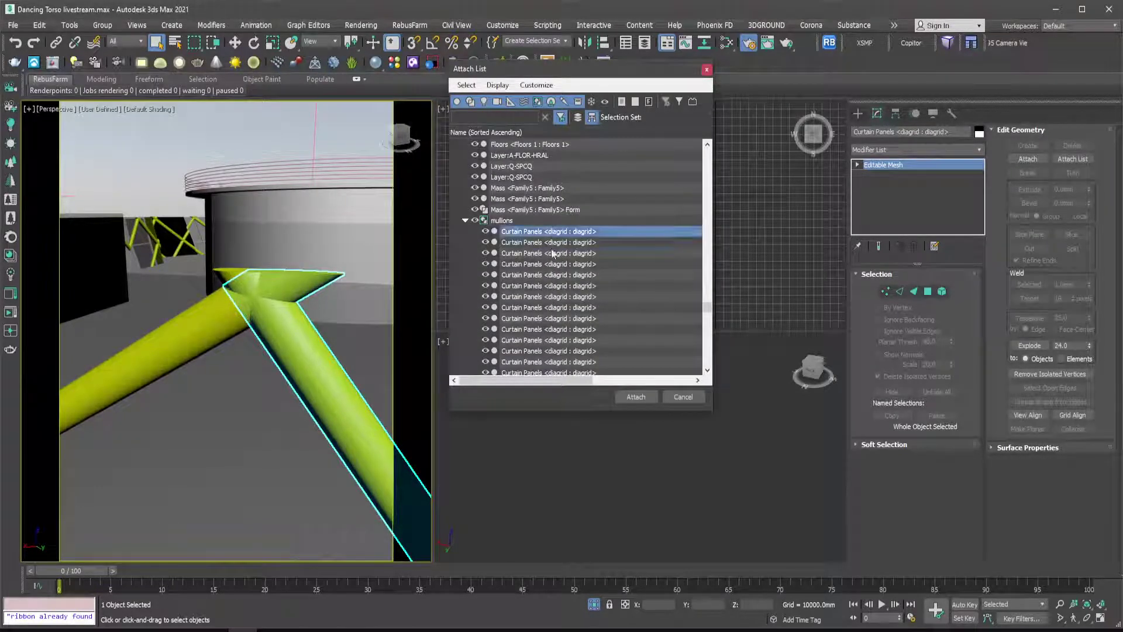
{"action": "scroll", "coordinate": [550, 257], "scroll_direction": "down", "scroll_amount": 3}
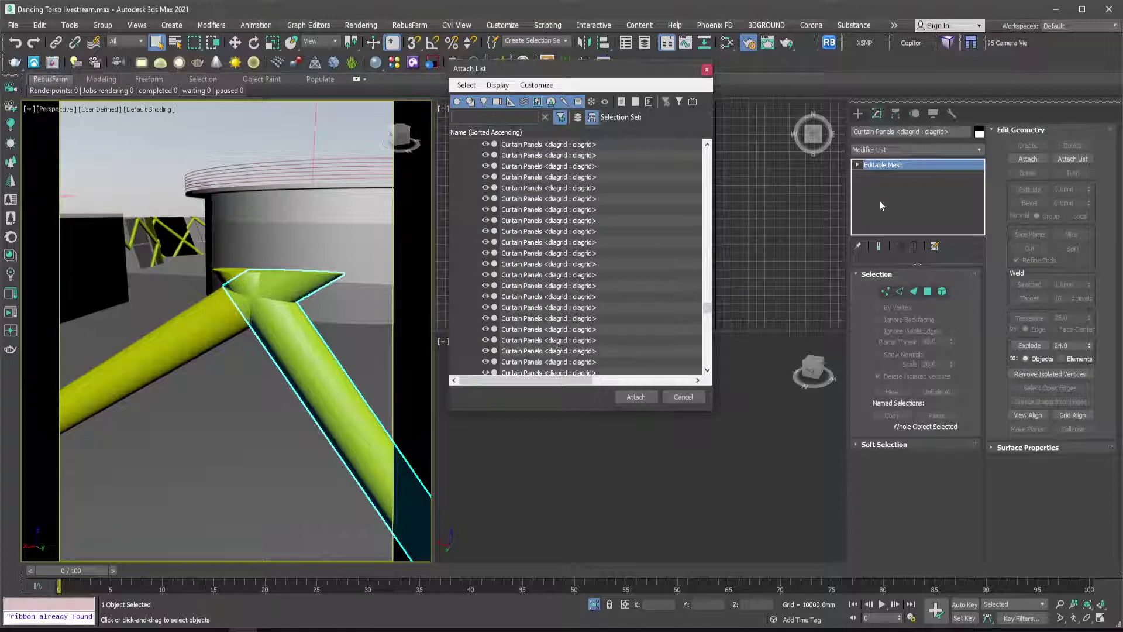
{"action": "scroll", "coordinate": [575, 278], "scroll_direction": "up", "scroll_amount": 1}
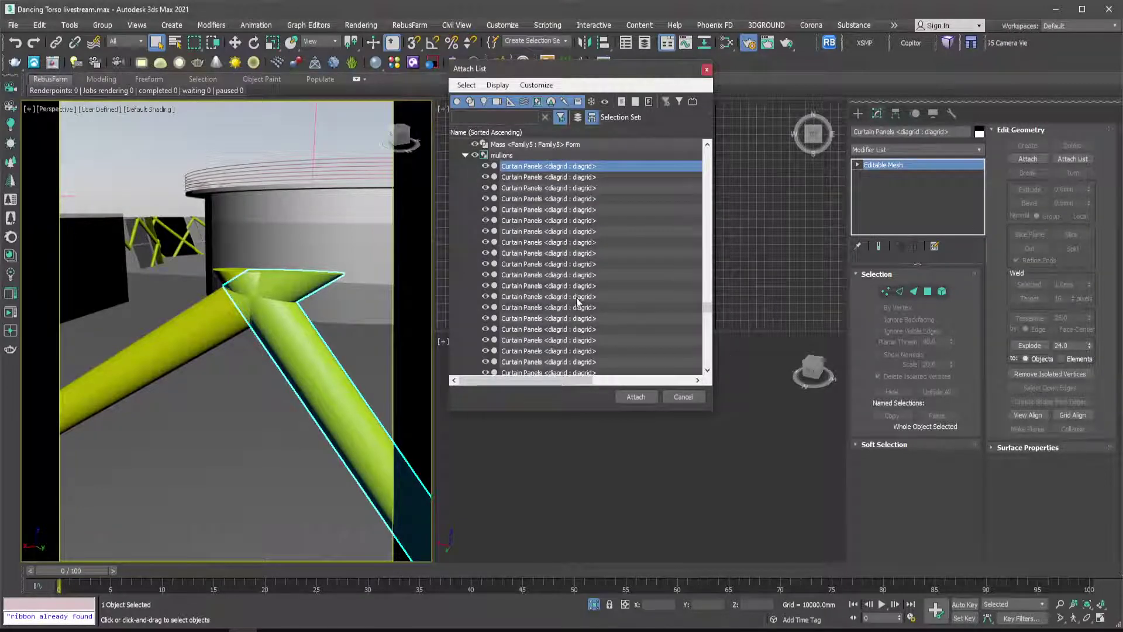
{"action": "scroll", "coordinate": [570, 257], "scroll_direction": "down", "scroll_amount": 1}
{"action": "scroll", "coordinate": [565, 292], "scroll_direction": "down", "scroll_amount": 6}
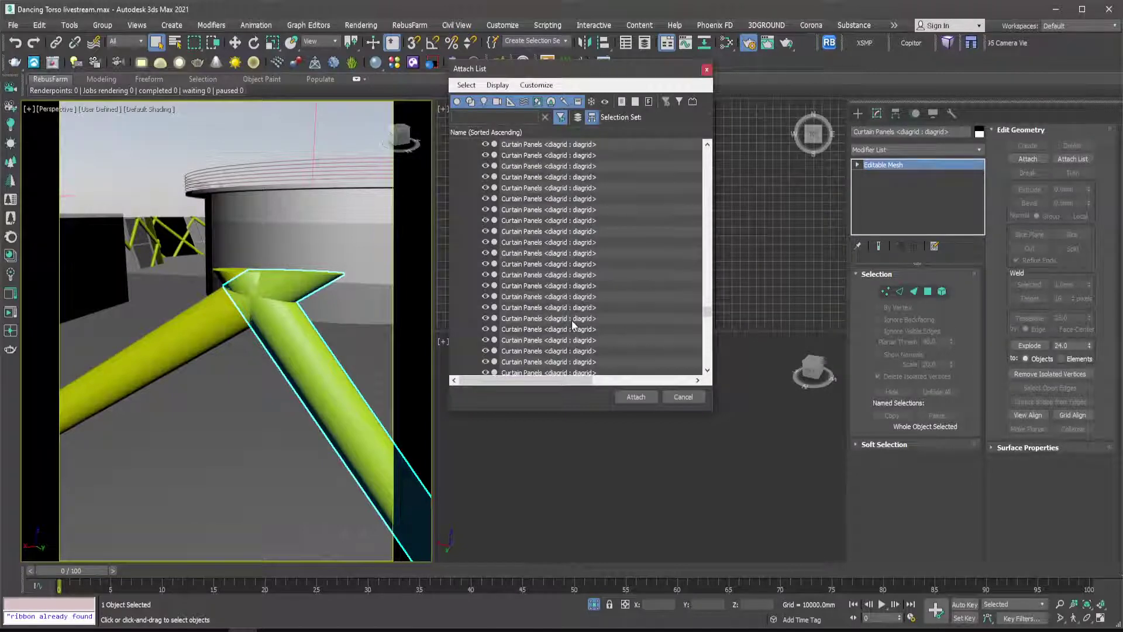
{"action": "scroll", "coordinate": [573, 321], "scroll_direction": "down", "scroll_amount": 4}
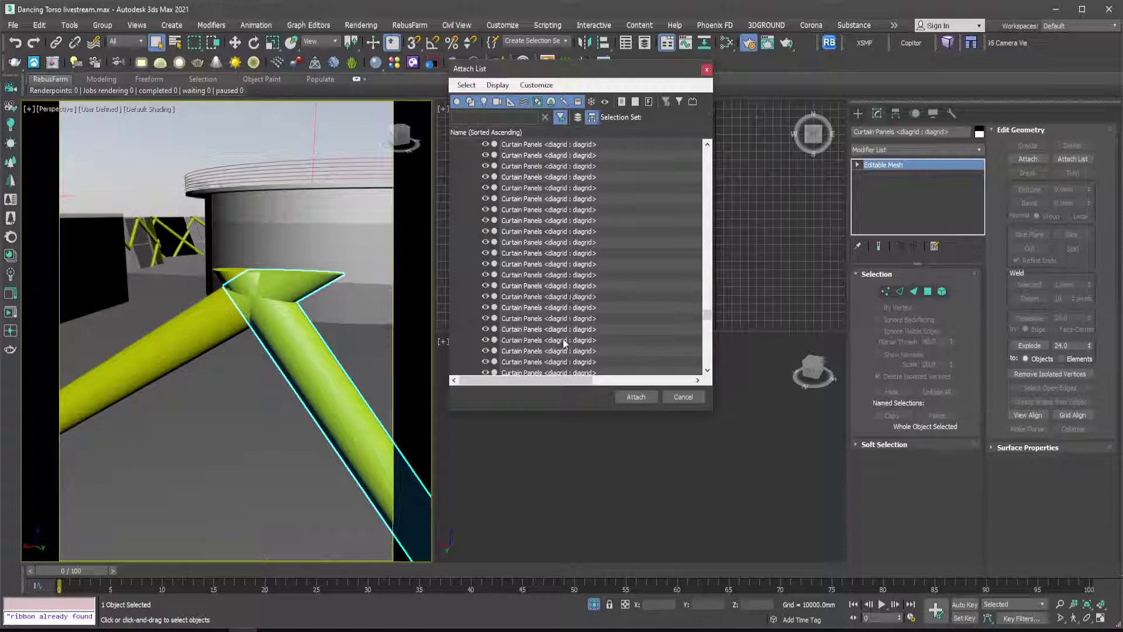
{"action": "scroll", "coordinate": [566, 345], "scroll_direction": "down", "scroll_amount": 2}
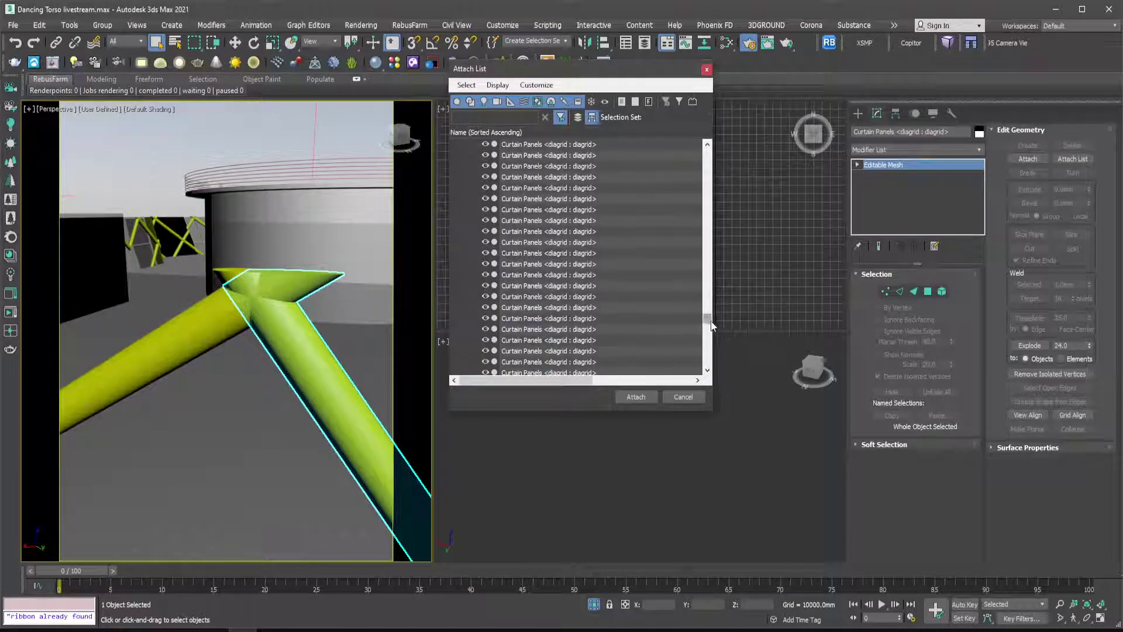
{"action": "left_click_drag", "start_coordinate": [707, 320], "coordinate": [712, 343]}
{"action": "scroll", "coordinate": [603, 278], "scroll_direction": "up", "scroll_amount": 8}
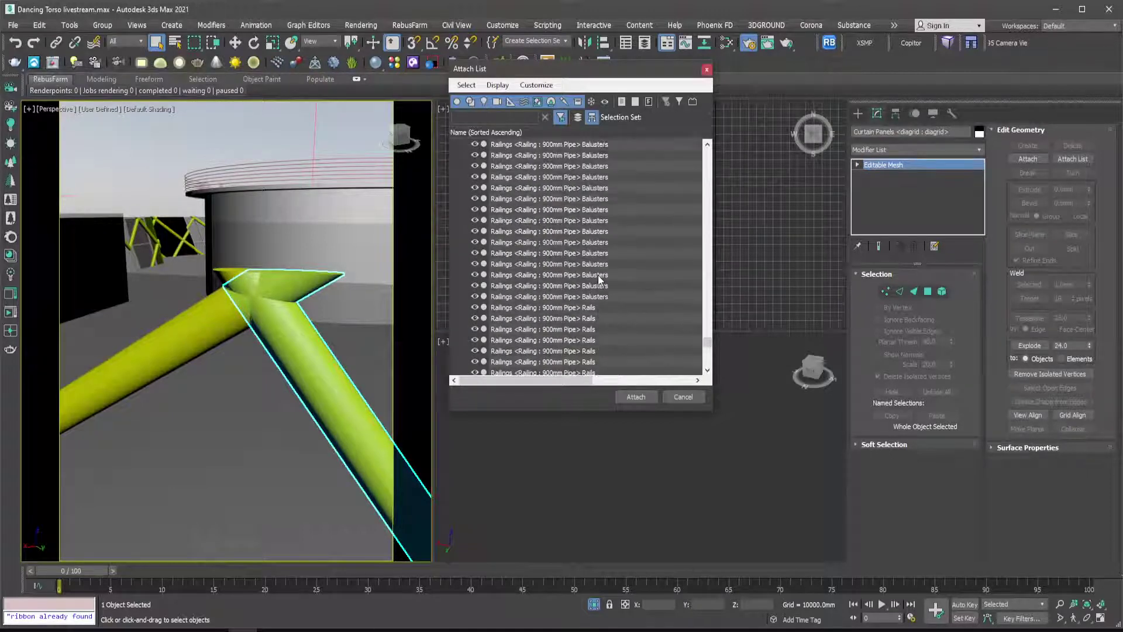
{"action": "scroll", "coordinate": [598, 275], "scroll_direction": "up", "scroll_amount": 7}
{"action": "scroll", "coordinate": [567, 292], "scroll_direction": "down", "scroll_amount": 2}
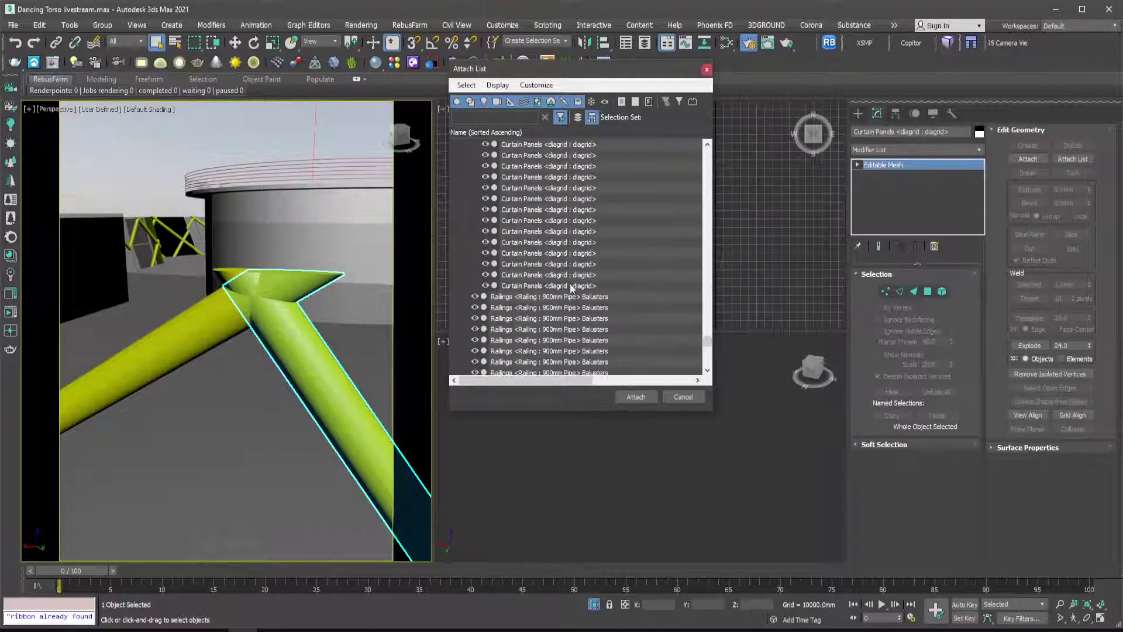
{"action": "left_click", "coordinate": [571, 285], "text": "shift"}
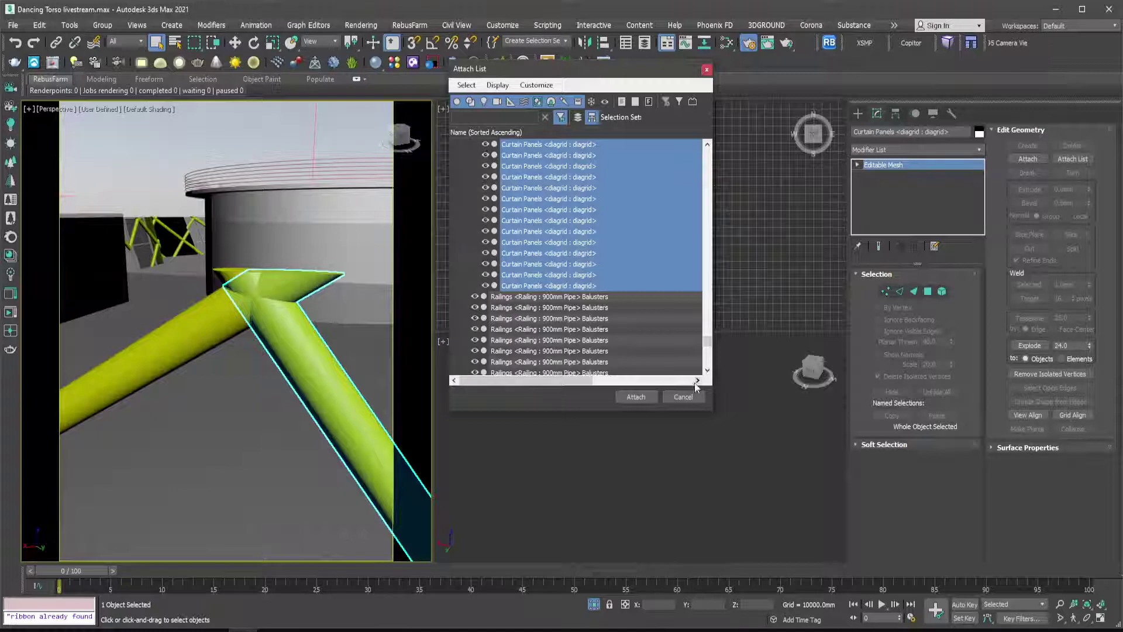
{"action": "left_click", "coordinate": [636, 397]}
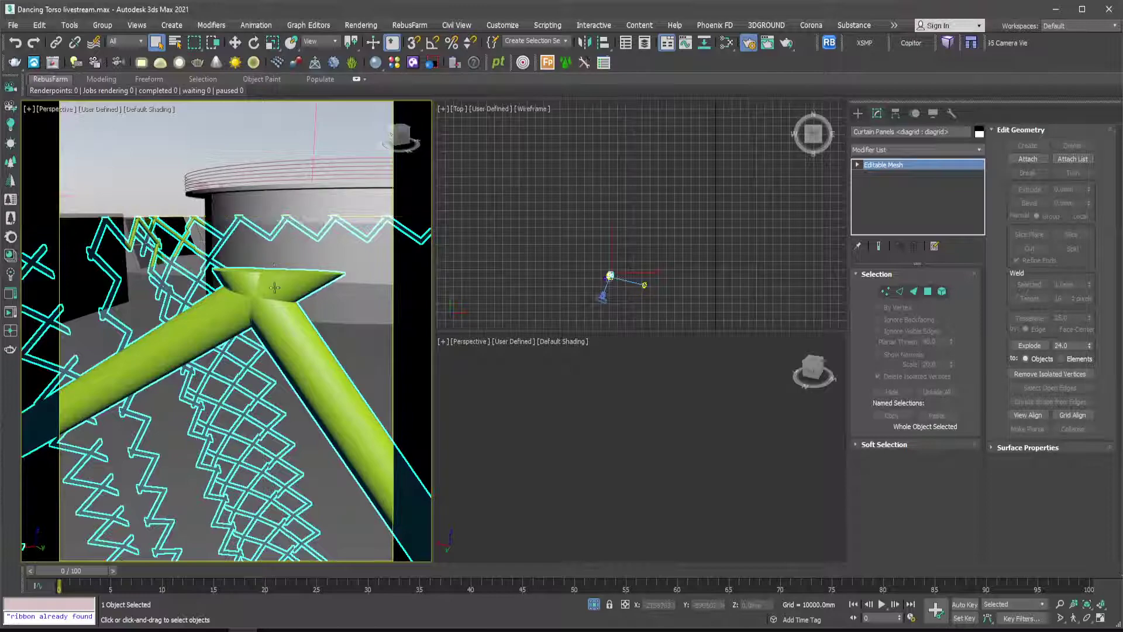
{"action": "scroll", "coordinate": [248, 288], "scroll_direction": "up", "scroll_amount": 1}
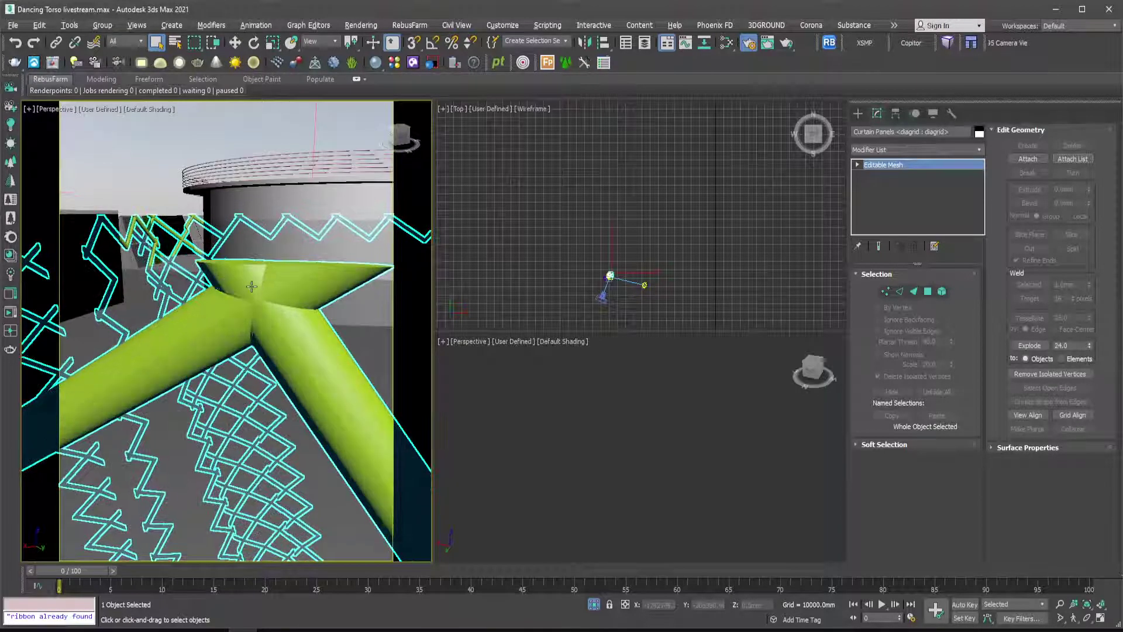
Examine the attached diagrid mesh around the tower's top edge and close up at one joint.
{"action": "middle_click_drag", "start_coordinate": [251, 287], "coordinate": [133, 311], "text": "alt"}
{"action": "scroll", "coordinate": [146, 301], "scroll_direction": "down", "scroll_amount": 8}
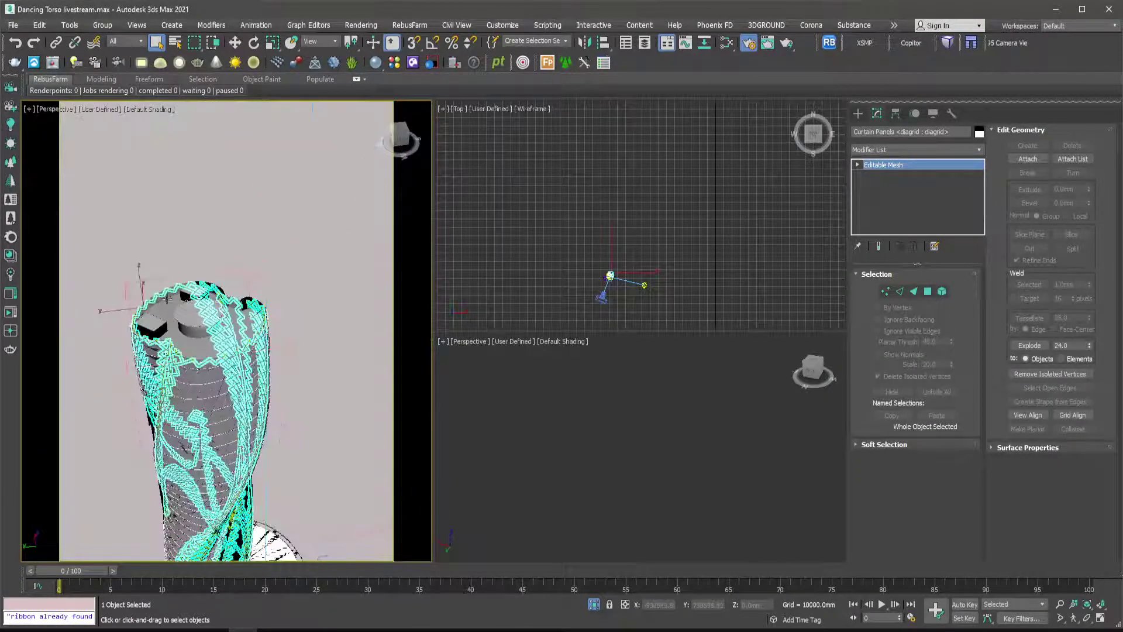
{"action": "scroll", "coordinate": [182, 313], "scroll_direction": "up", "scroll_amount": 7}
{"action": "scroll", "coordinate": [186, 232], "scroll_direction": "up", "scroll_amount": 5}
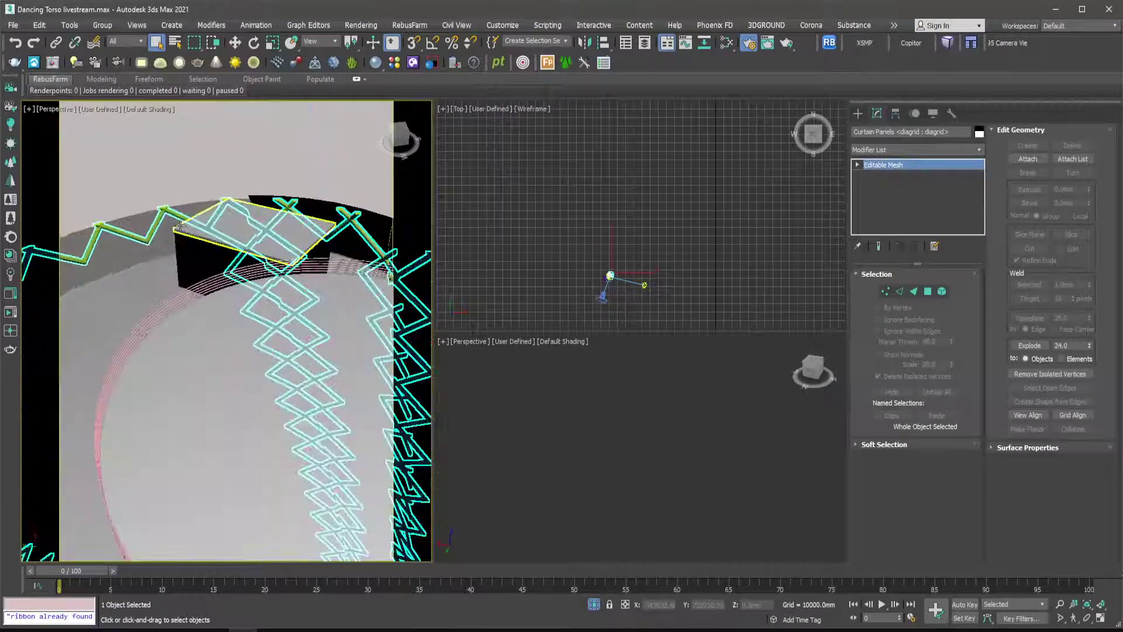
{"action": "middle_click_drag", "start_coordinate": [226, 250], "coordinate": [296, 299]}
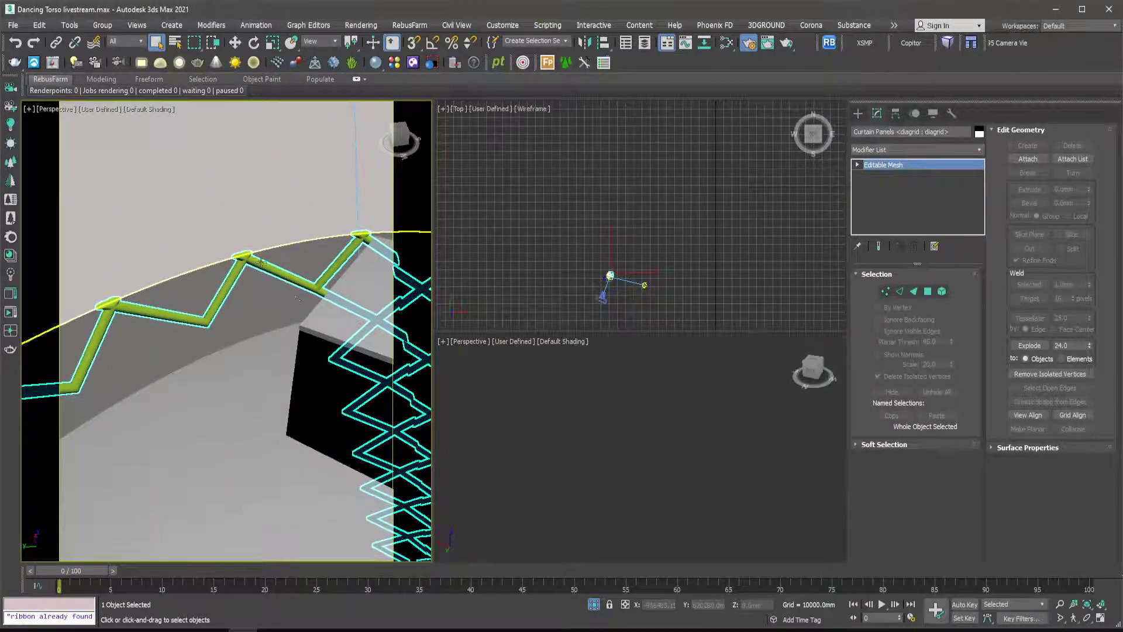
{"action": "scroll", "coordinate": [260, 263], "scroll_direction": "up", "scroll_amount": 5}
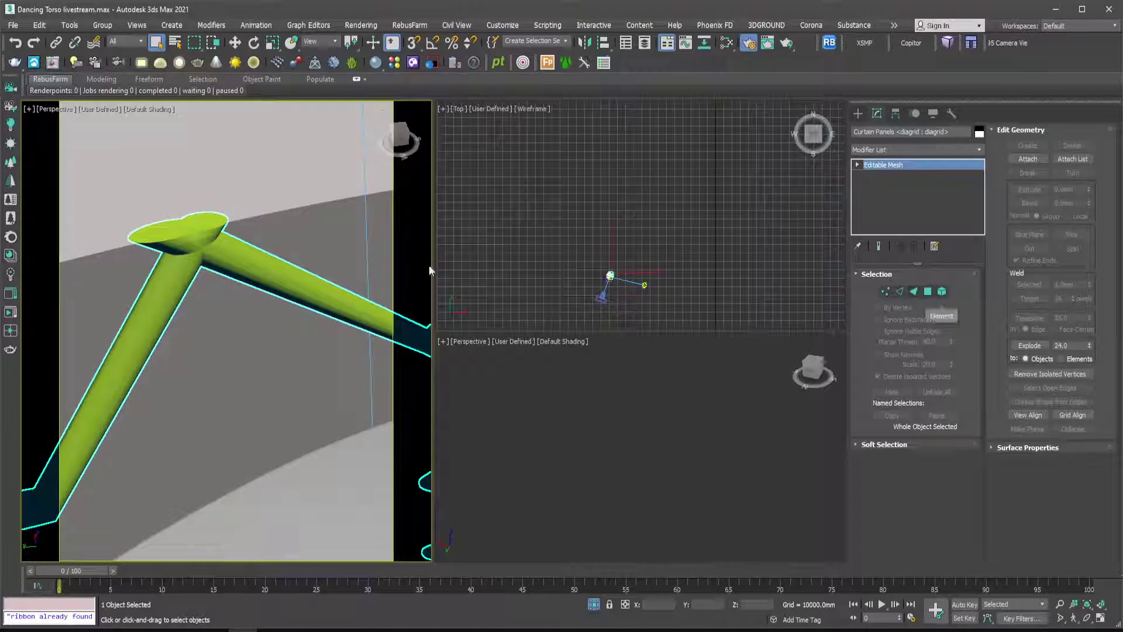
Open the Slate Material Editor and create a new CoronaMtl in an empty area of the node view.
{"action": "left_click", "coordinate": [726, 44]}
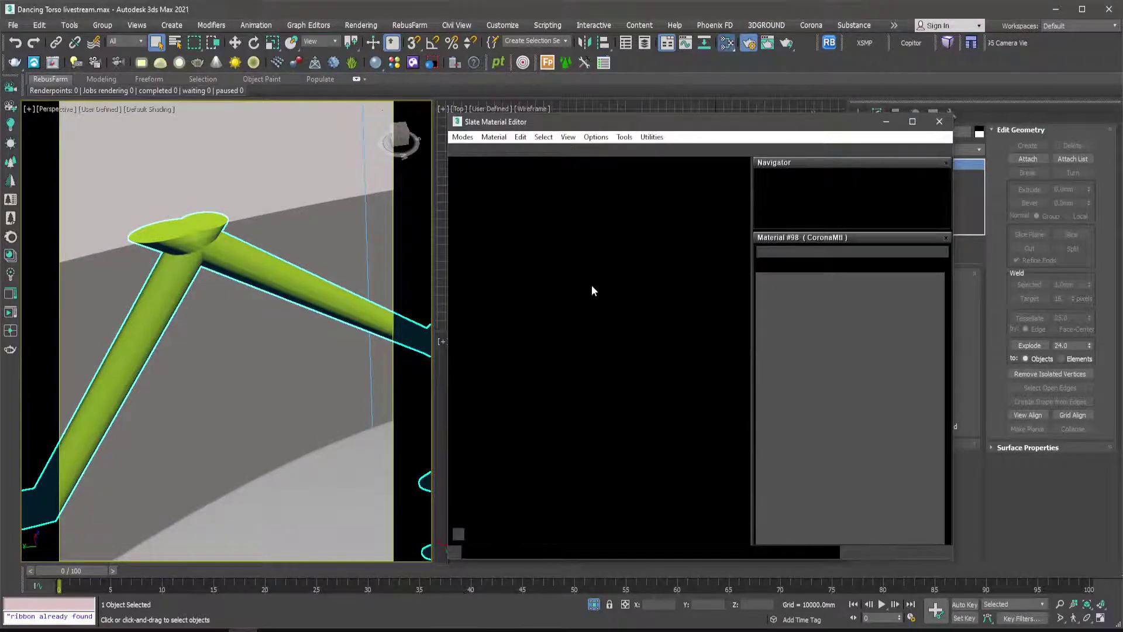
{"action": "scroll", "coordinate": [591, 299], "scroll_direction": "down", "scroll_amount": 3}
{"action": "middle_click_drag", "start_coordinate": [573, 256], "coordinate": [671, 257]}
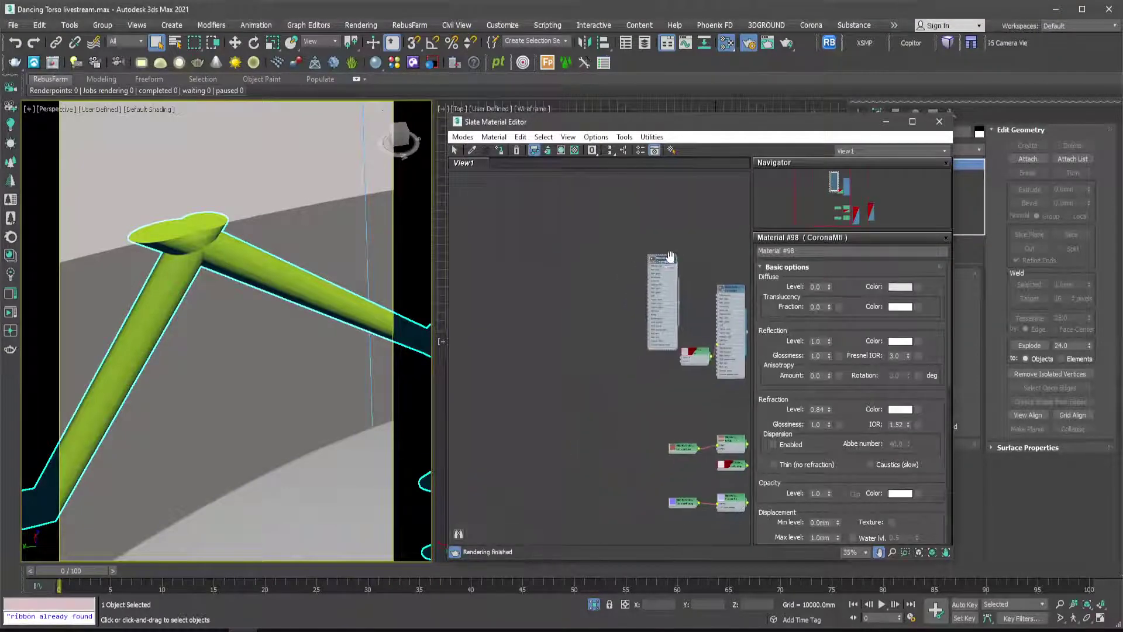
{"action": "scroll", "coordinate": [655, 289], "scroll_direction": "up", "scroll_amount": 5}
{"action": "right_click", "coordinate": [605, 217]}
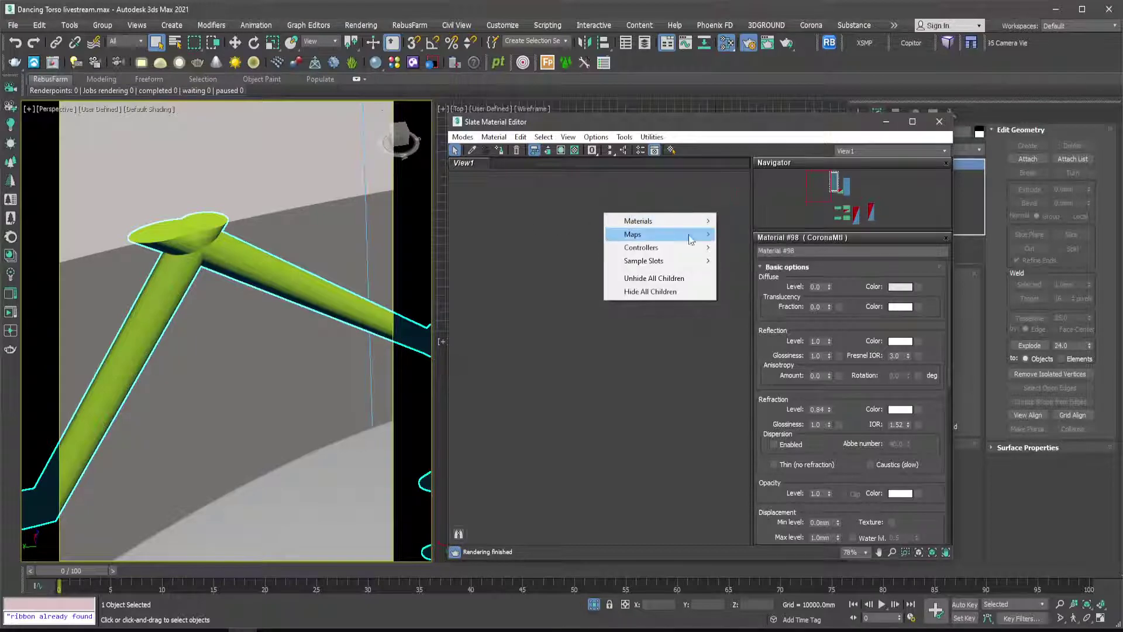
{"action": "mouse_move", "coordinate": [696, 221]}
{"action": "mouse_move", "coordinate": [764, 248]}
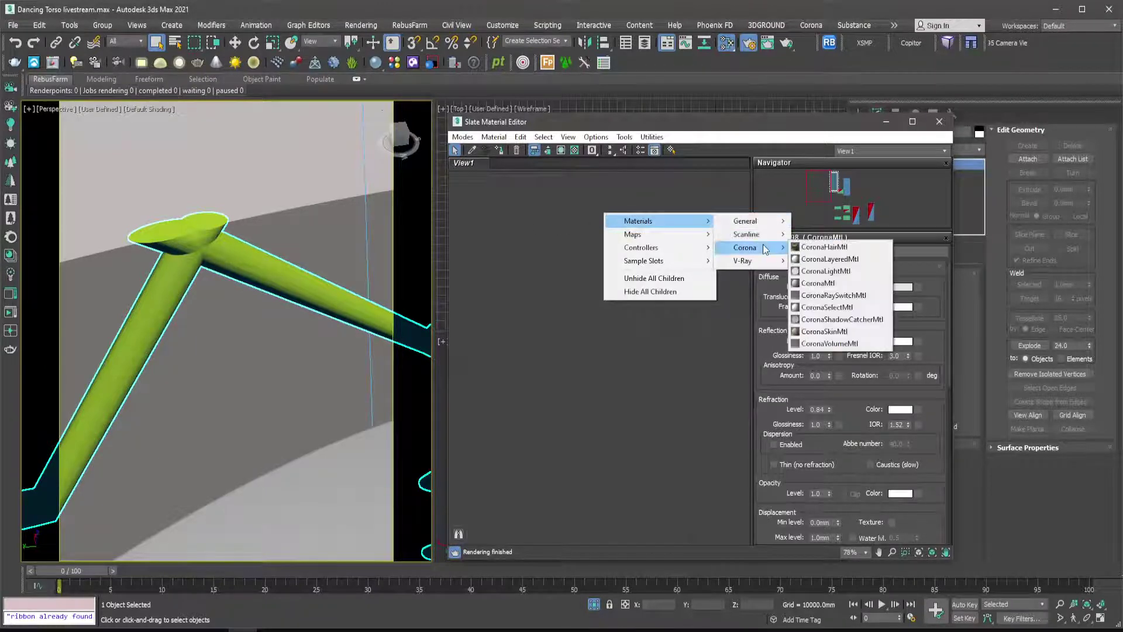
{"action": "left_click", "coordinate": [830, 285]}
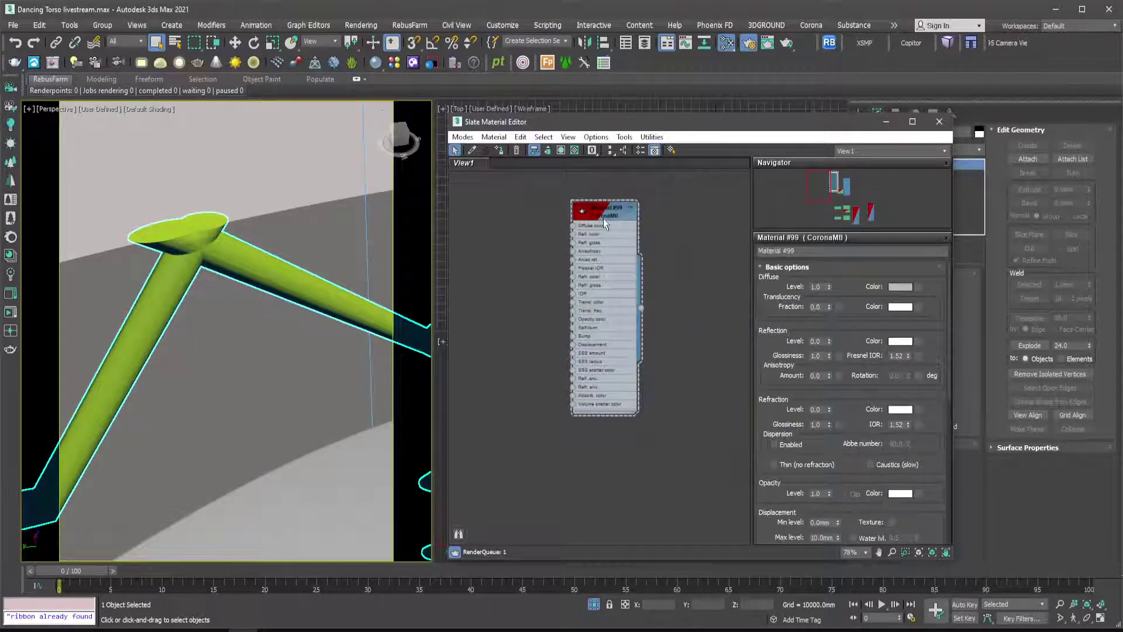
{"action": "scroll", "coordinate": [603, 218], "scroll_direction": "up", "scroll_amount": 3}
{"action": "scroll", "coordinate": [632, 234], "scroll_direction": "up", "scroll_amount": 1}
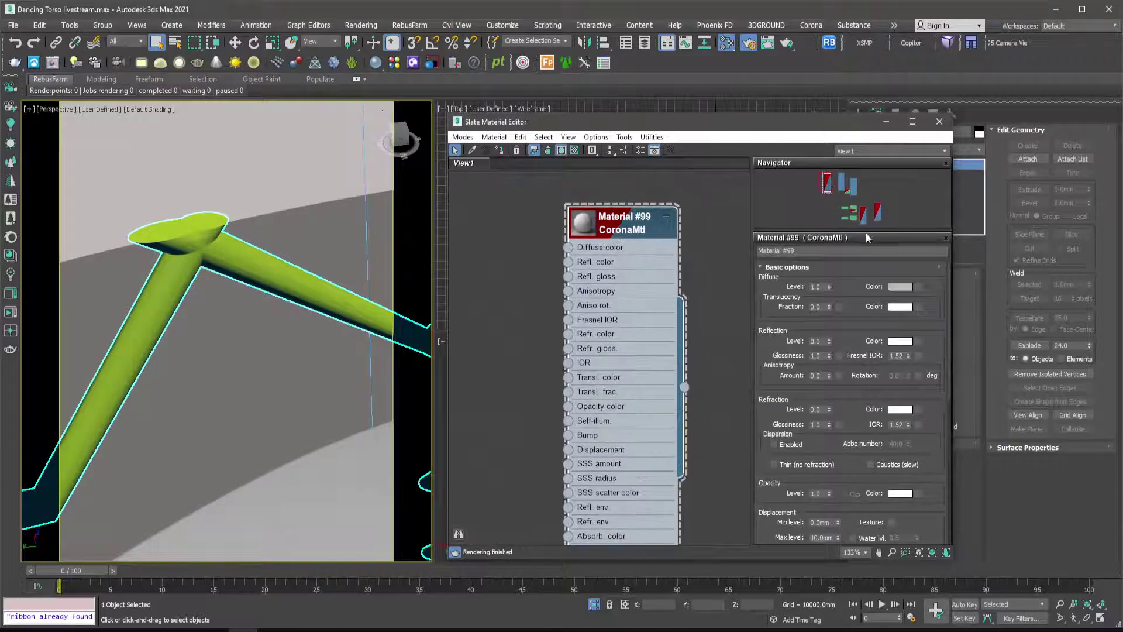
Set the new CoronaMtl's diffuse colour to a near-black blue with hue 170, saturation 148 and value 7.
{"action": "left_click", "coordinate": [901, 287]}
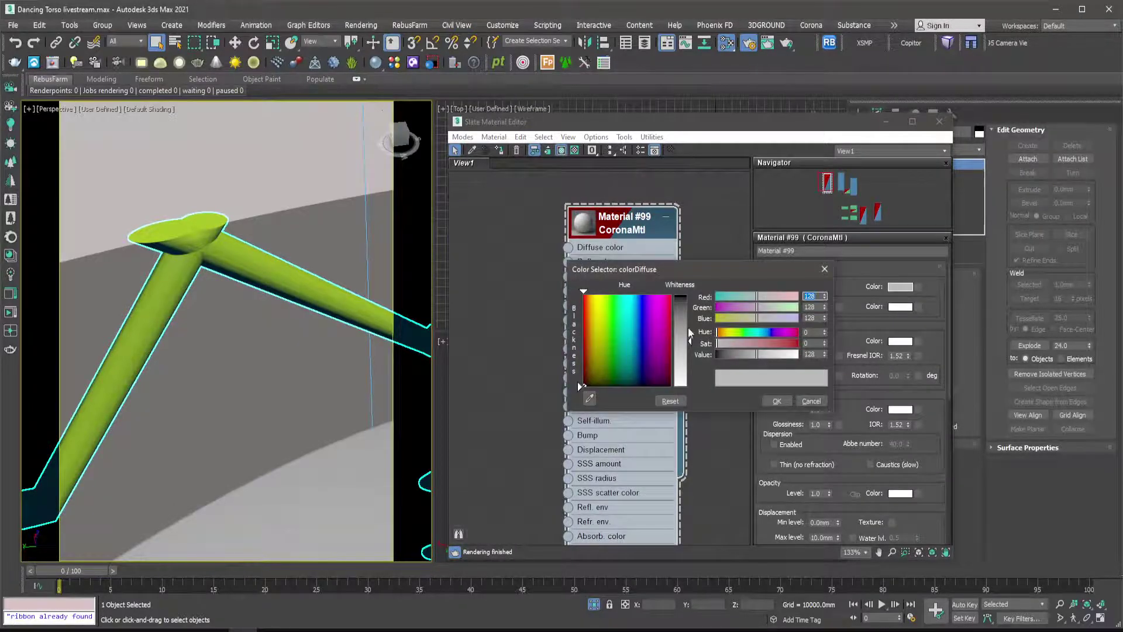
{"action": "left_click", "coordinate": [686, 298]}
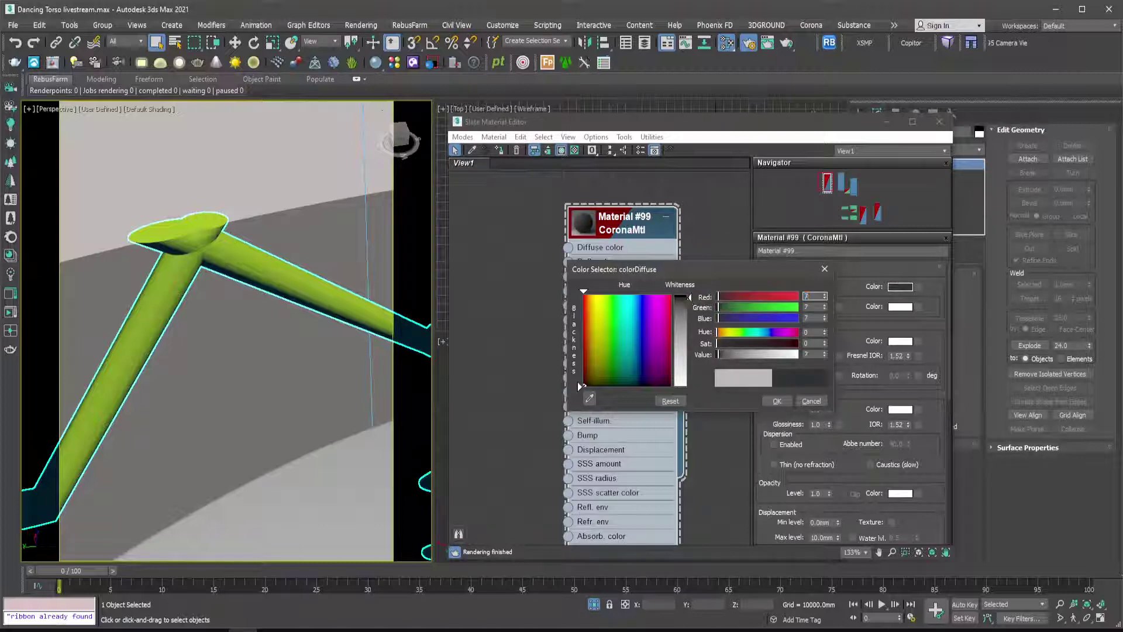
{"action": "left_click", "coordinate": [642, 385]}
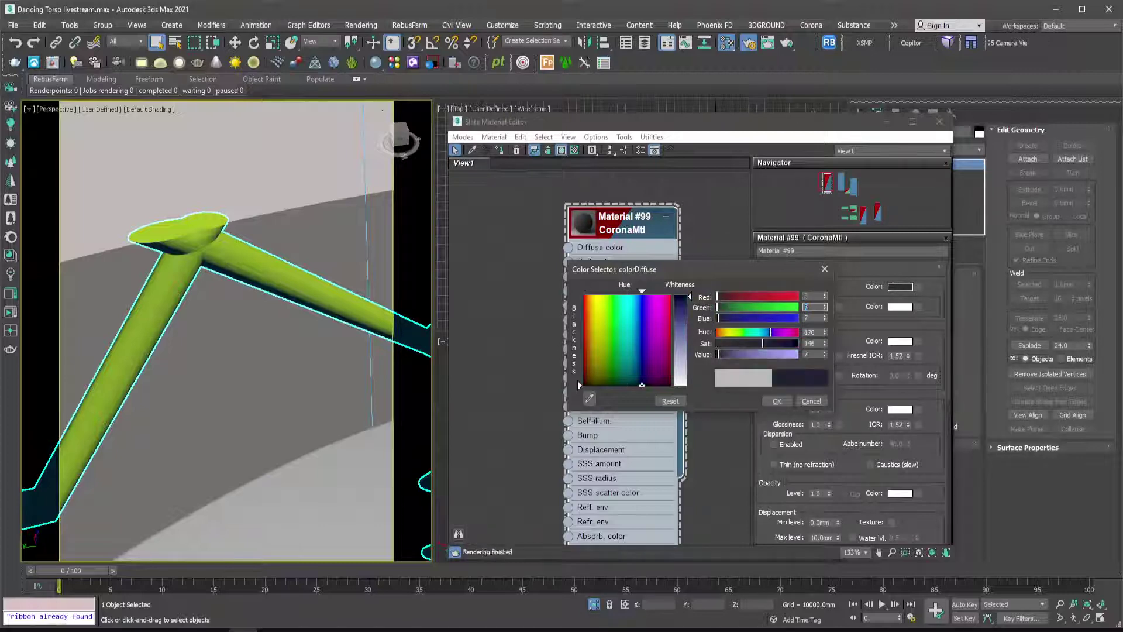
{"action": "left_click", "coordinate": [776, 400]}
Set the new material's reflection level to 1.0 and its Fresnel IOR to 10.
{"action": "left_click_drag", "start_coordinate": [830, 341], "coordinate": [826, 219]}
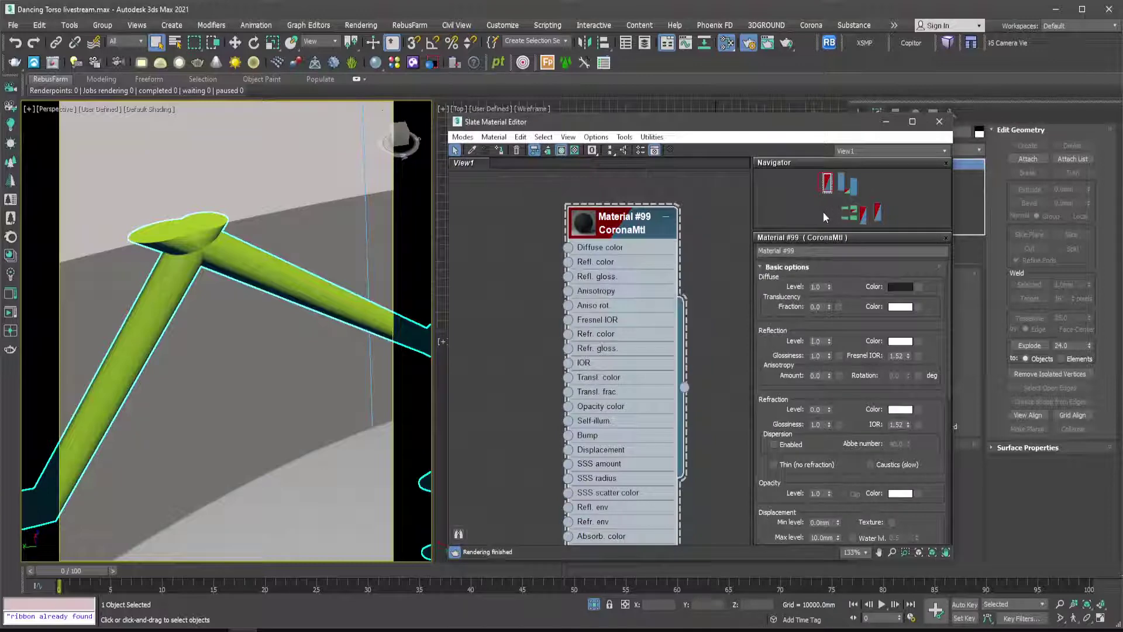
{"action": "left_click_drag", "start_coordinate": [829, 357], "coordinate": [831, 364]}
{"action": "double_click", "coordinate": [897, 356]}
{"action": "type", "text": "10"}
{"action": "key", "text": "Return"}
Set the reflection colour to a neutral grey of value 79 and the reflection glossiness to 0.67.
{"action": "left_click", "coordinate": [900, 341]}
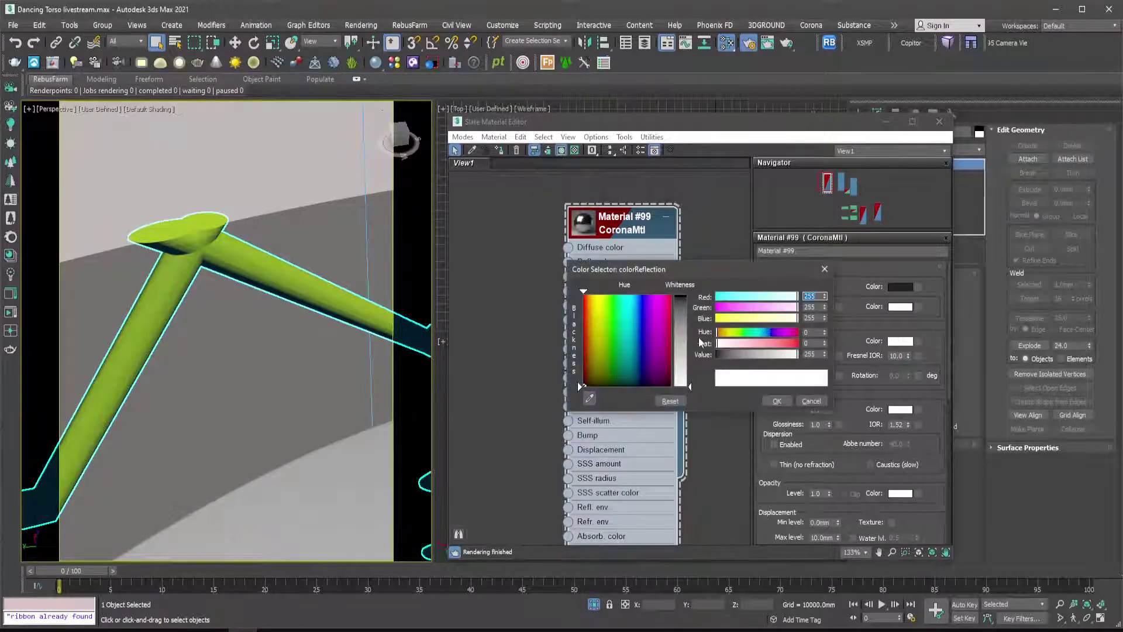
{"action": "left_click_drag", "start_coordinate": [686, 338], "coordinate": [683, 323]}
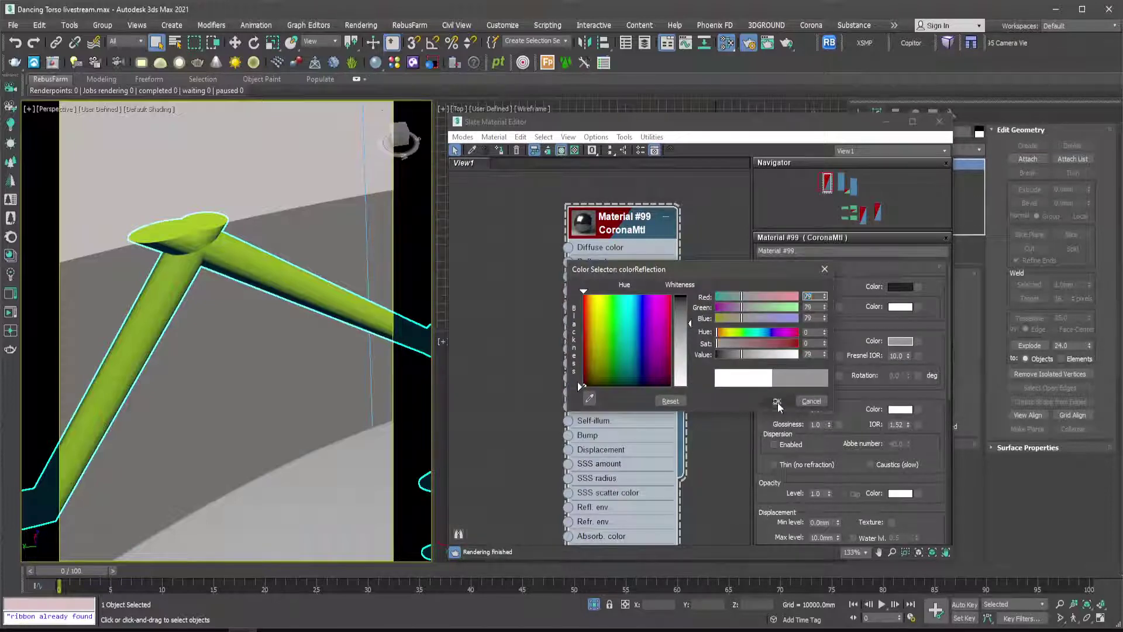
{"action": "left_click", "coordinate": [777, 401]}
{"action": "left_click_drag", "start_coordinate": [829, 355], "coordinate": [830, 379]}
Open a large preview of the material, set its reflection colour to grey value 45 and its glossiness to 0.75.
{"action": "right_click", "coordinate": [634, 233]}
{"action": "left_click", "coordinate": [609, 283]}
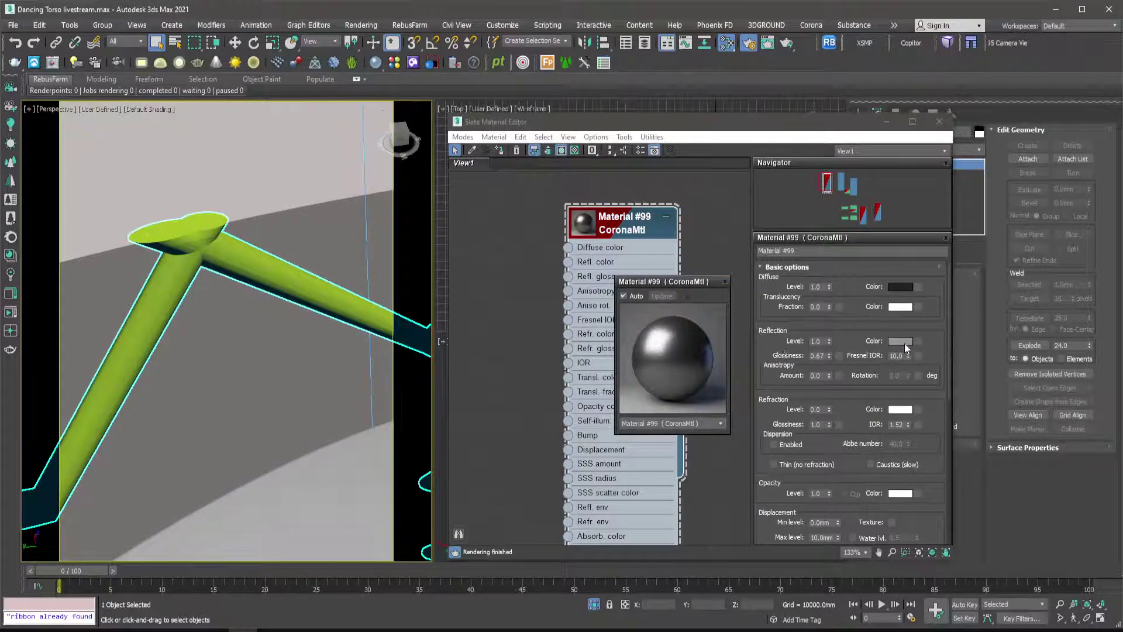
{"action": "left_click", "coordinate": [902, 343]}
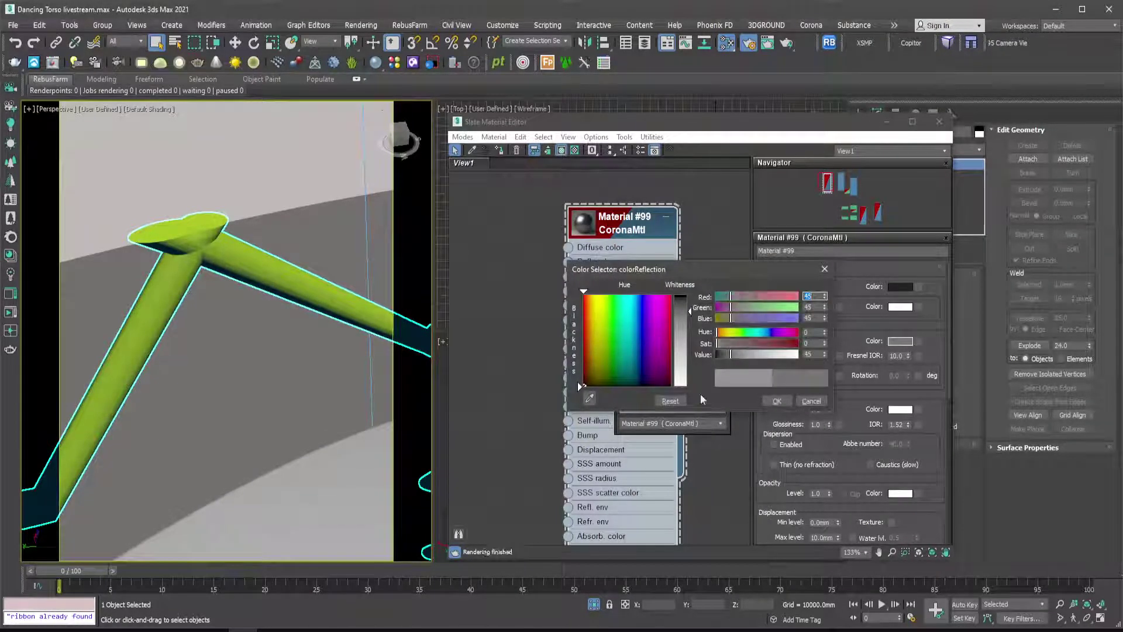
{"action": "left_click", "coordinate": [777, 401]}
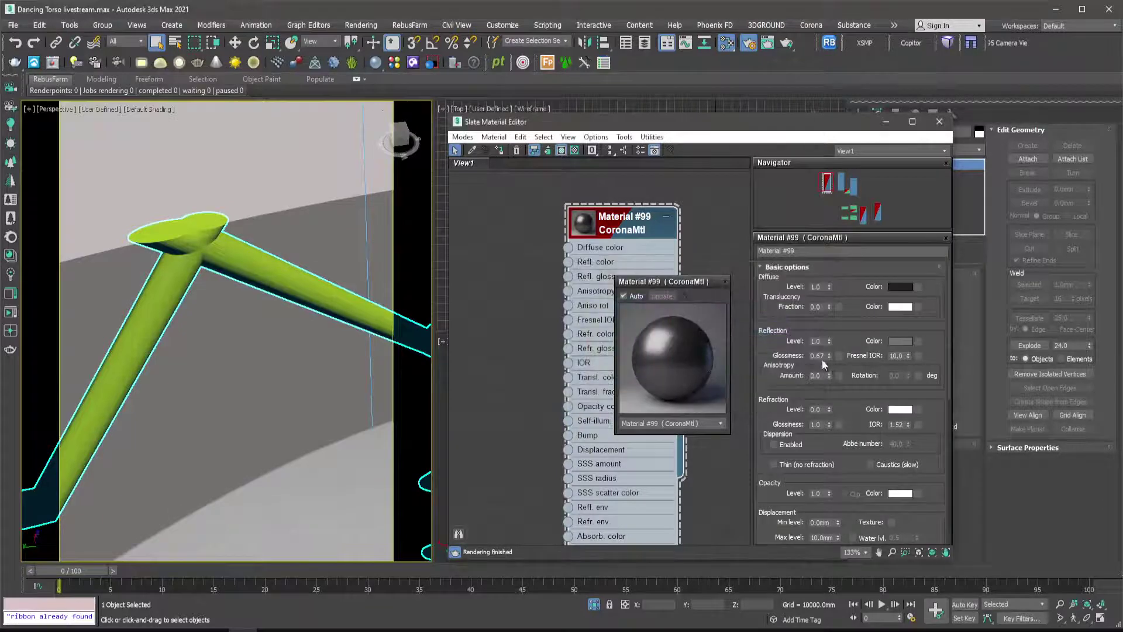
{"action": "mouse_move", "coordinate": [830, 356]}
{"action": "left_mouse_down"}
{"action": "mouse_move", "coordinate": [830, 345]}
{"action": "mouse_move", "coordinate": [831, 364]}
{"action": "left_mouse_up"}
Close the preview, assign the dark CoronaMtl to the selected diagrid mesh and minimize the material editor.
{"action": "left_click", "coordinate": [724, 282]}
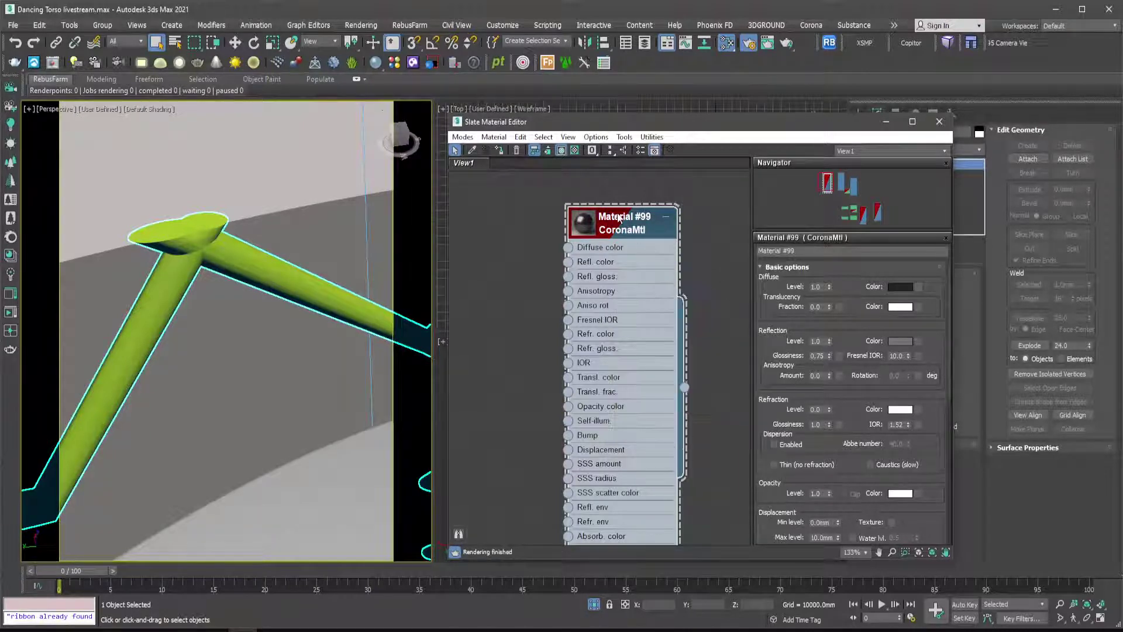
{"action": "left_click", "coordinate": [498, 150]}
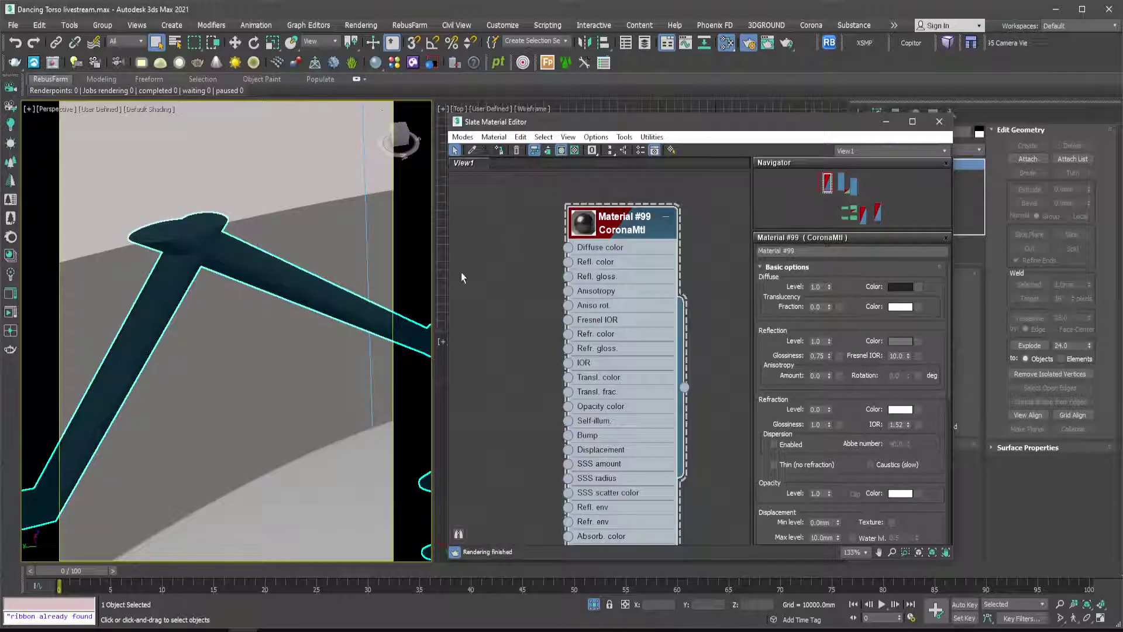
{"action": "left_click", "coordinate": [886, 121]}
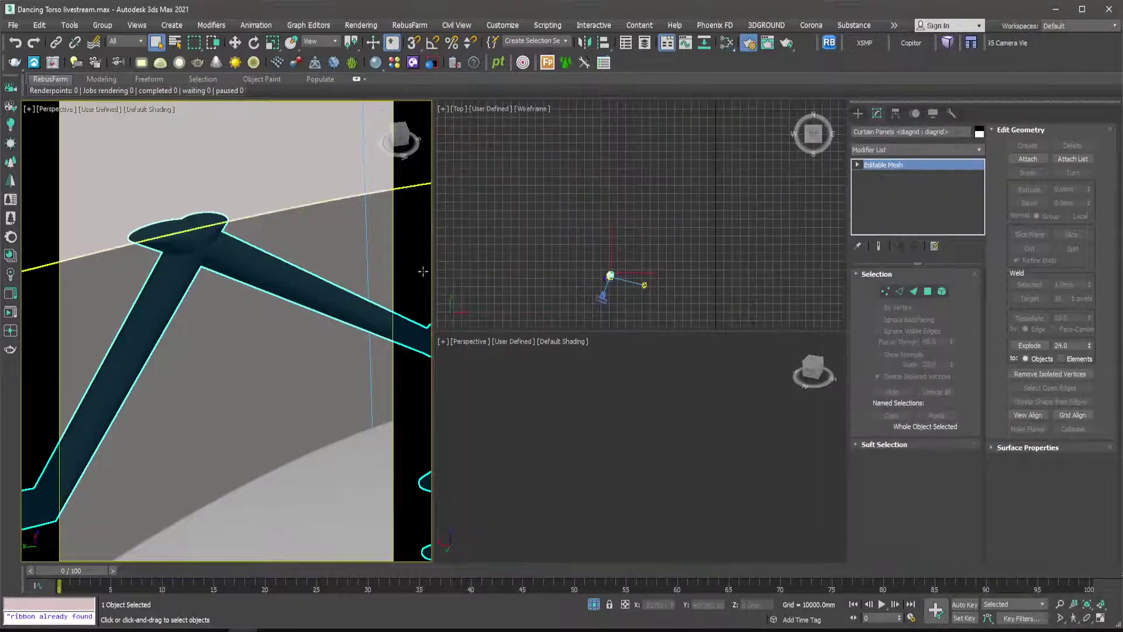
Examine the dark material on the diagrid members and their open ends along the tower's upper edge.
{"action": "scroll", "coordinate": [251, 268], "scroll_direction": "down", "scroll_amount": 5}
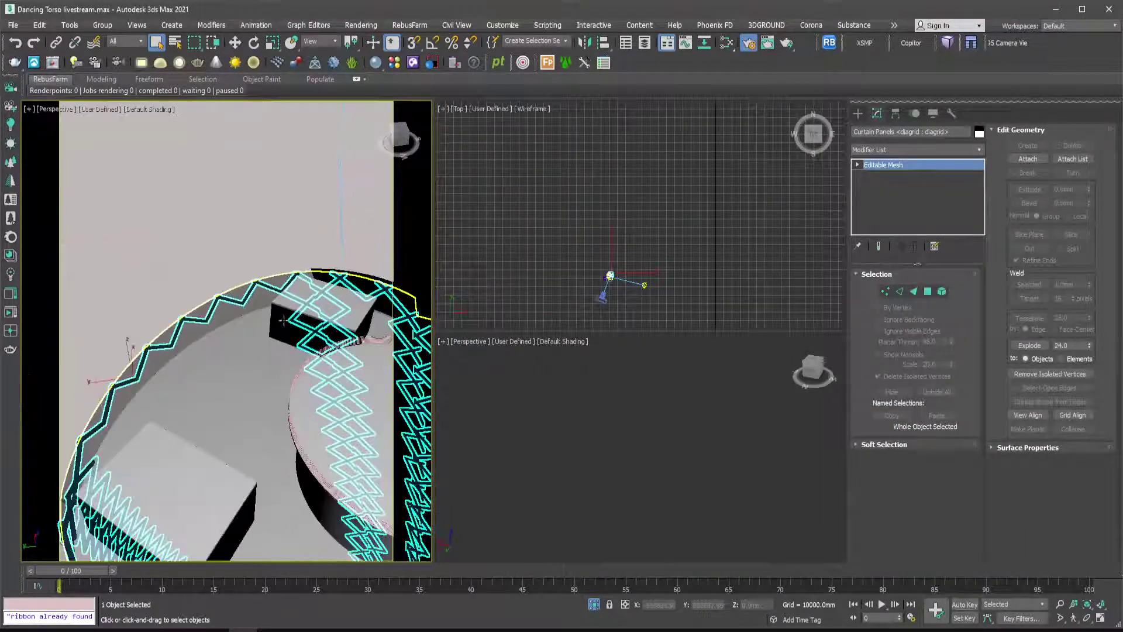
{"action": "scroll", "coordinate": [289, 321], "scroll_direction": "down", "scroll_amount": 2}
{"action": "scroll", "coordinate": [289, 321], "scroll_direction": "down", "scroll_amount": 1}
{"action": "scroll", "coordinate": [269, 380], "scroll_direction": "down", "scroll_amount": 1}
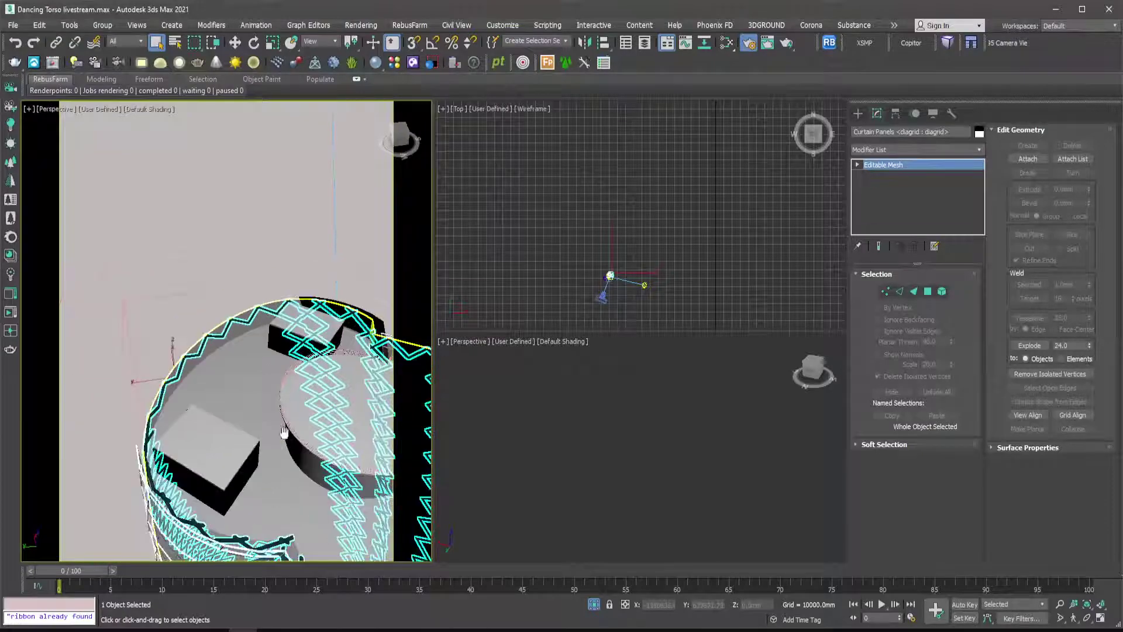
{"action": "middle_click_drag", "start_coordinate": [284, 433], "coordinate": [234, 248]}
{"action": "scroll", "coordinate": [237, 322], "scroll_direction": "up", "scroll_amount": 3}
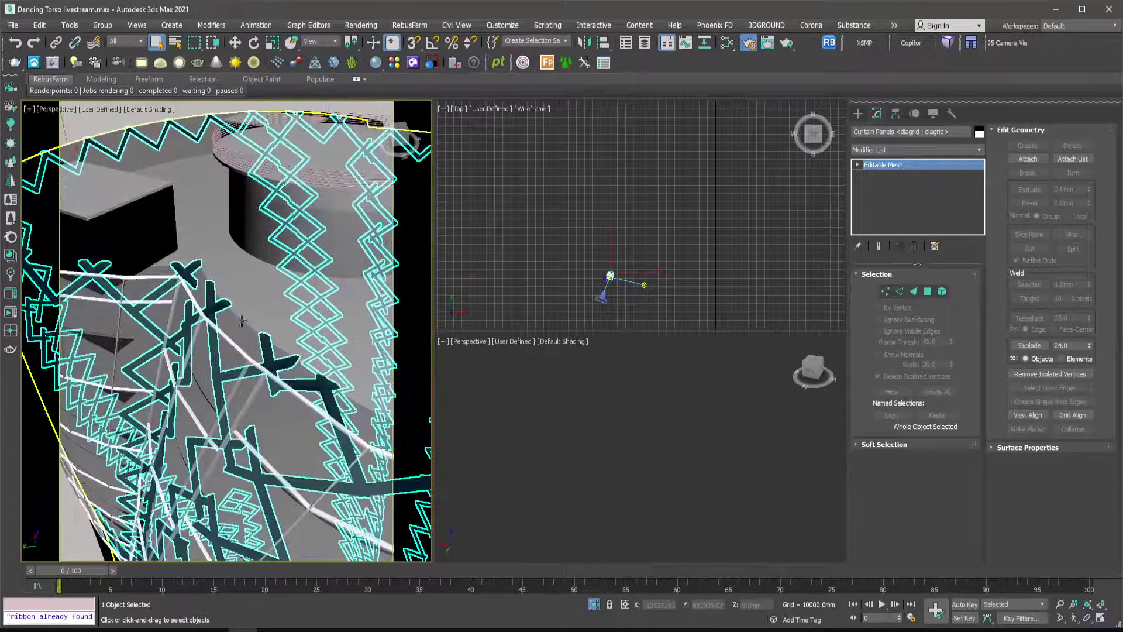
{"action": "scroll", "coordinate": [211, 300], "scroll_direction": "up", "scroll_amount": 2}
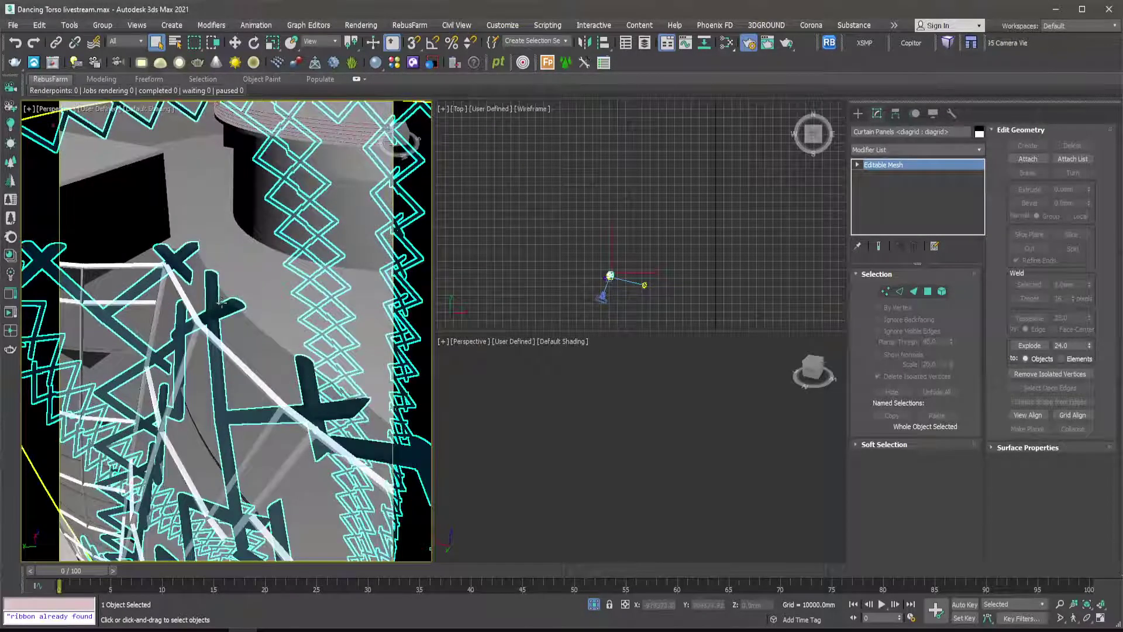
{"action": "scroll", "coordinate": [228, 302], "scroll_direction": "up", "scroll_amount": 4}
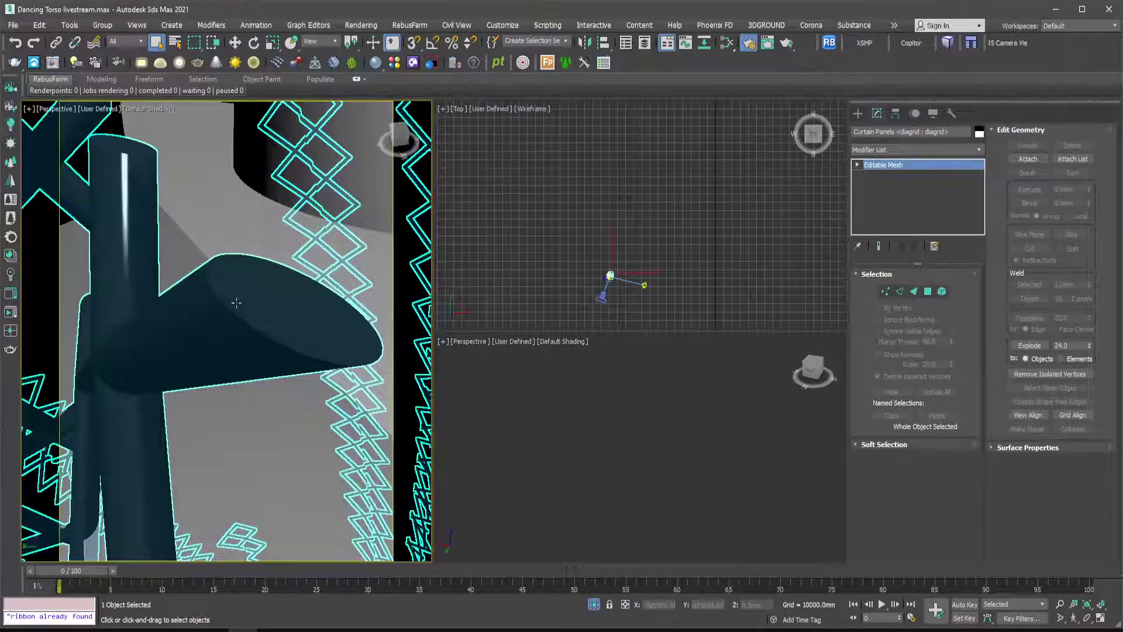
{"action": "scroll", "coordinate": [236, 302], "scroll_direction": "down", "scroll_amount": 2}
{"action": "scroll", "coordinate": [244, 312], "scroll_direction": "down", "scroll_amount": 4}
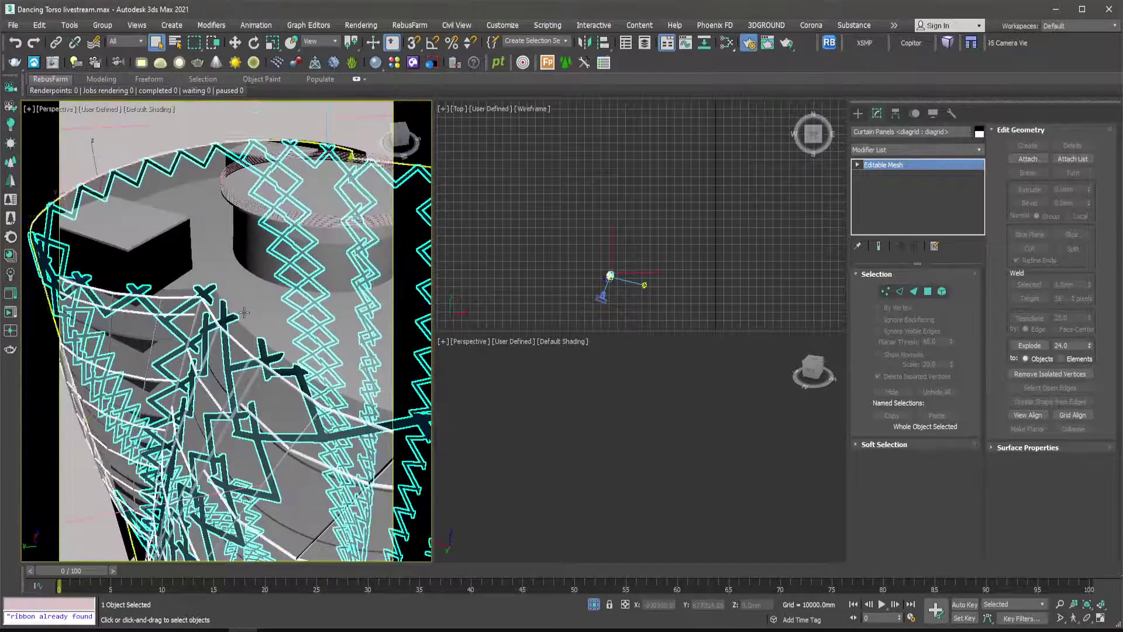
{"action": "scroll", "coordinate": [243, 311], "scroll_direction": "up", "scroll_amount": 4}
{"action": "scroll", "coordinate": [216, 330], "scroll_direction": "up", "scroll_amount": 2}
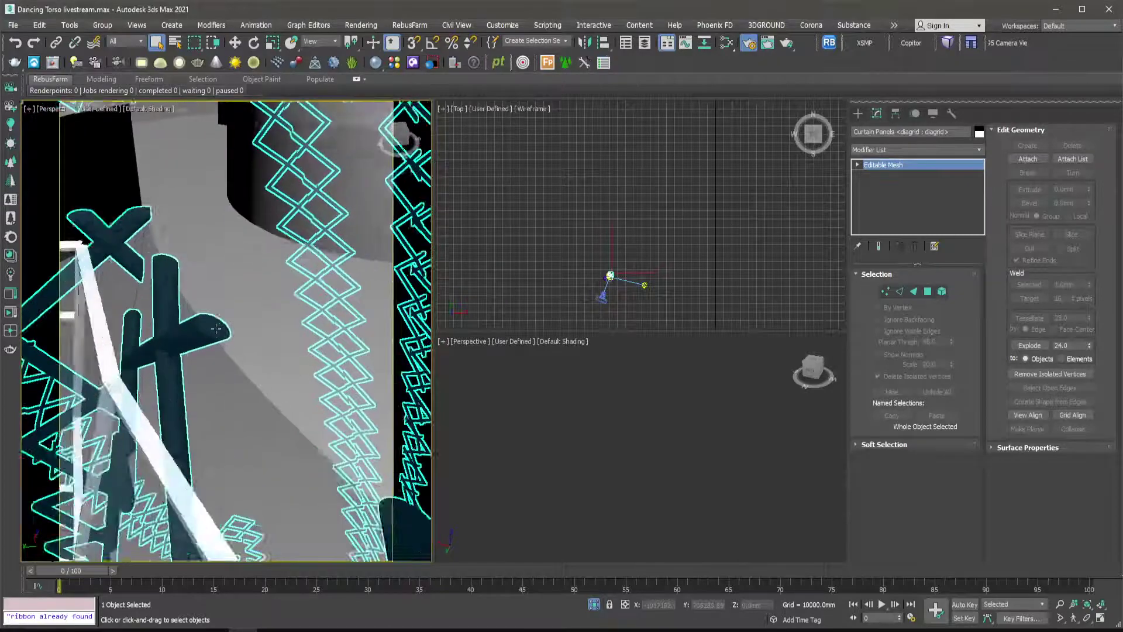
{"action": "scroll", "coordinate": [241, 355], "scroll_direction": "down", "scroll_amount": 5}
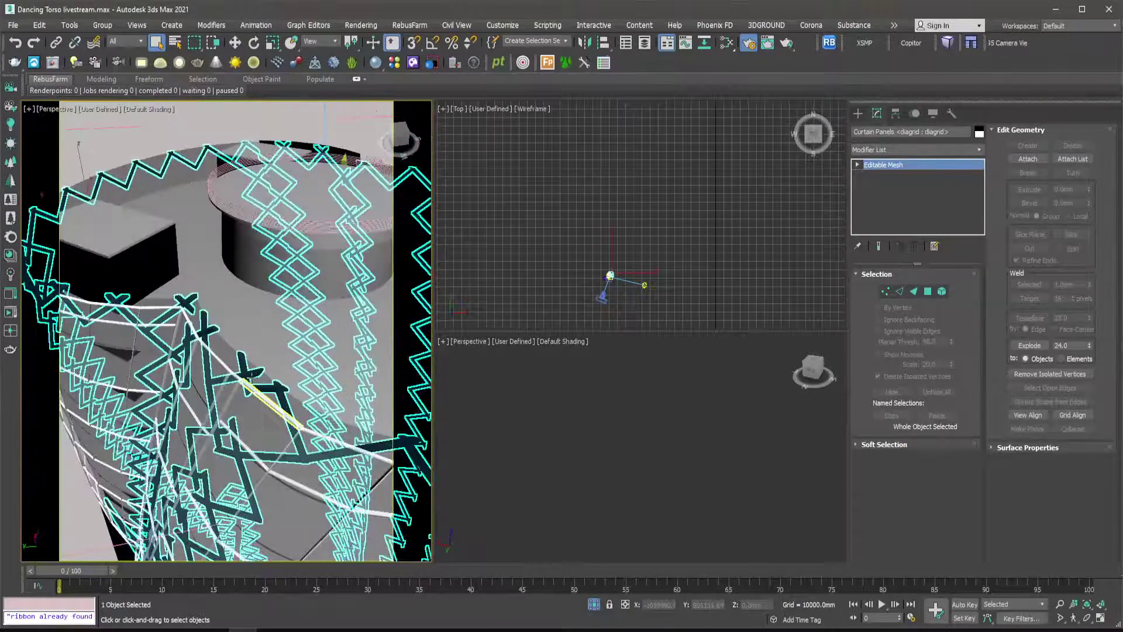
{"action": "scroll", "coordinate": [247, 372], "scroll_direction": "up", "scroll_amount": 5}
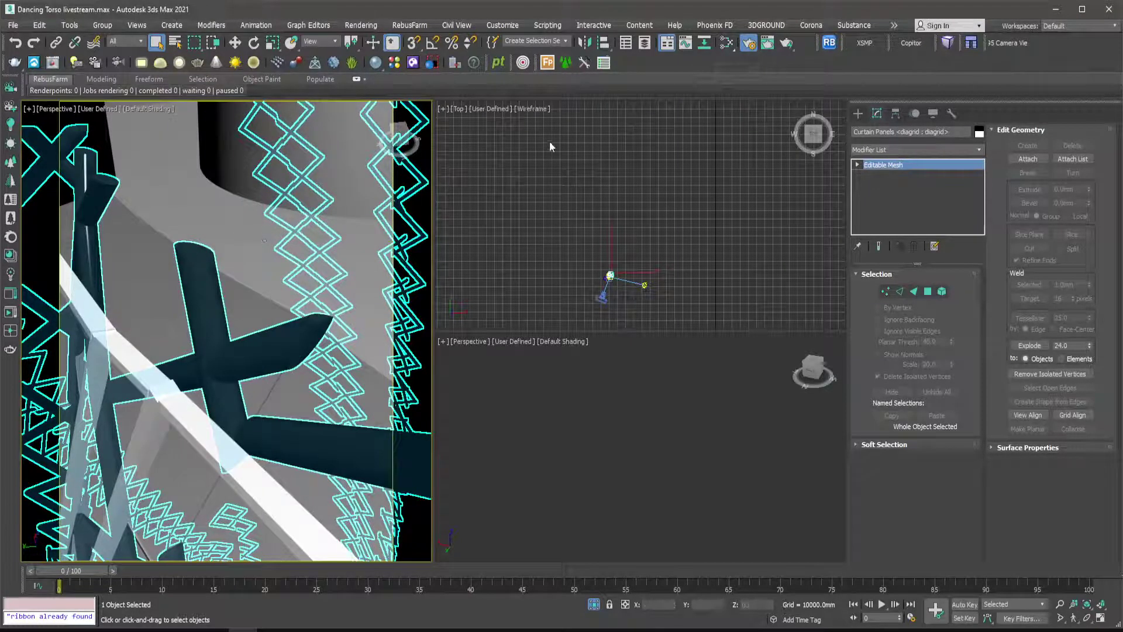
Bring up the dark CoronaMtl's settings and examine the diagrid members' joints and open ends at the tower's upper edge.
{"action": "left_click", "coordinate": [725, 44]}
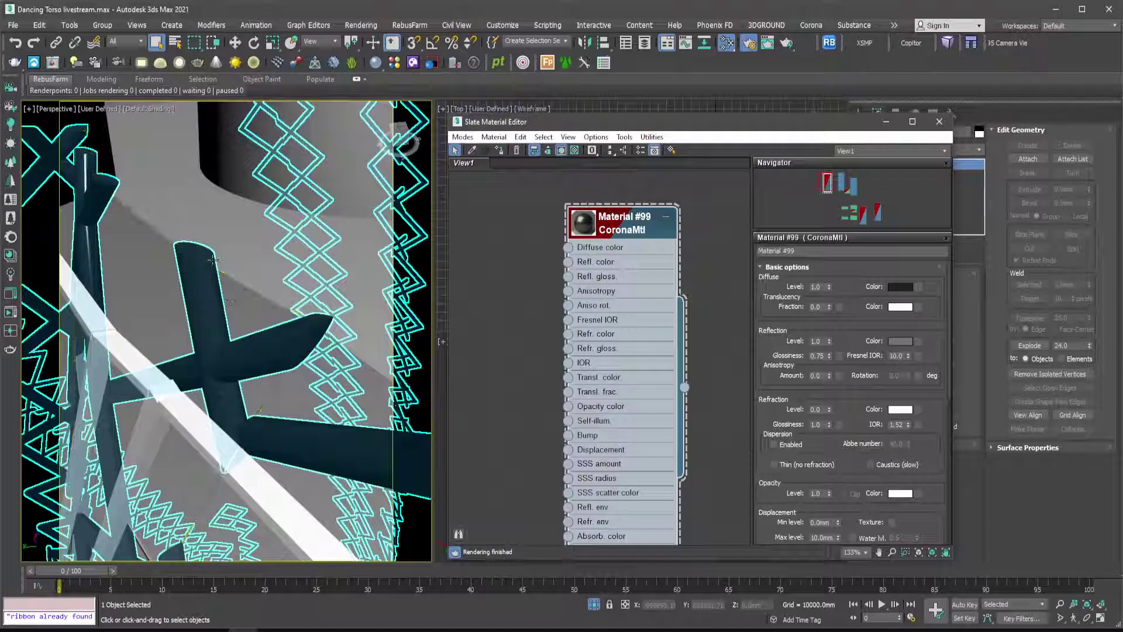
{"action": "scroll", "coordinate": [214, 259], "scroll_direction": "up", "scroll_amount": 3}
{"action": "scroll", "coordinate": [210, 257], "scroll_direction": "down", "scroll_amount": 1}
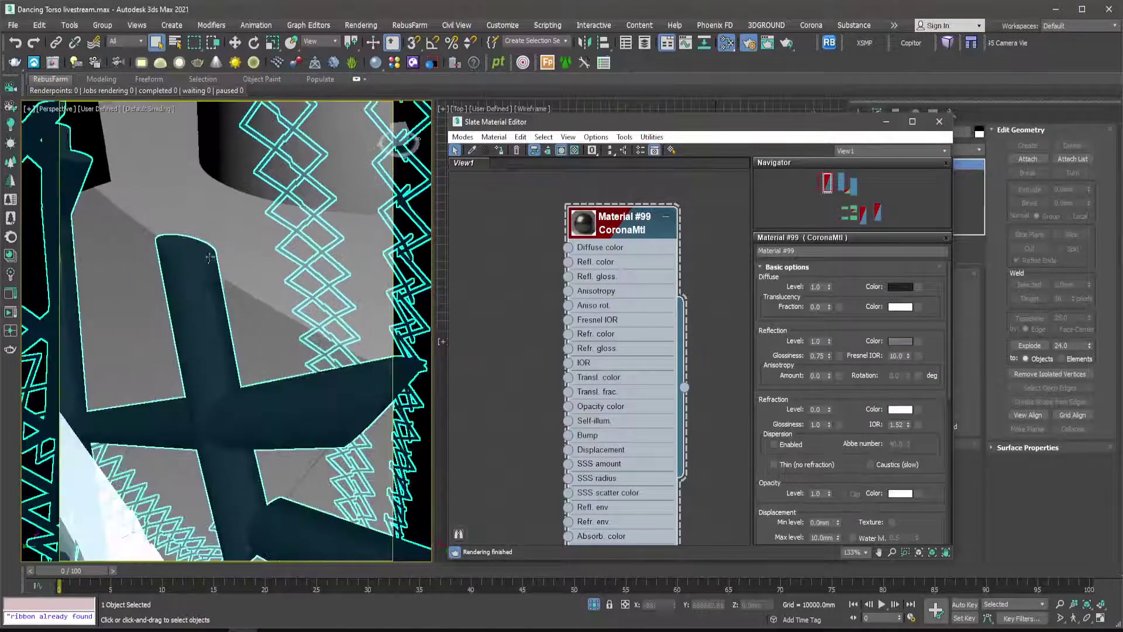
{"action": "scroll", "coordinate": [252, 307], "scroll_direction": "down", "scroll_amount": 4}
{"action": "scroll", "coordinate": [315, 338], "scroll_direction": "up", "scroll_amount": 5}
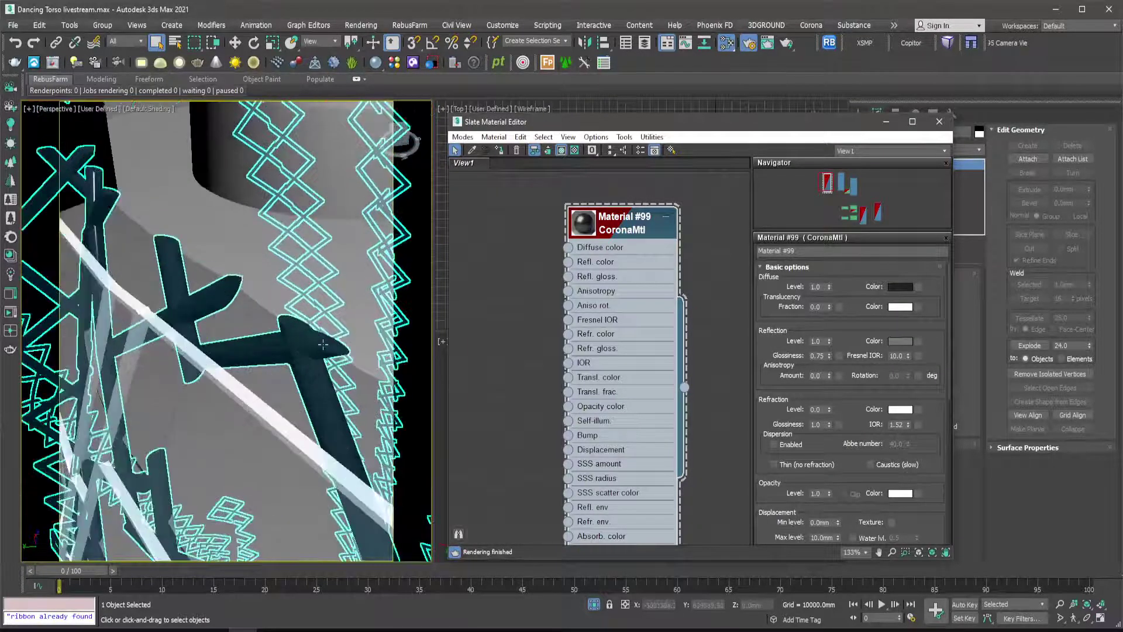
{"action": "scroll", "coordinate": [320, 341], "scroll_direction": "up", "scroll_amount": 1}
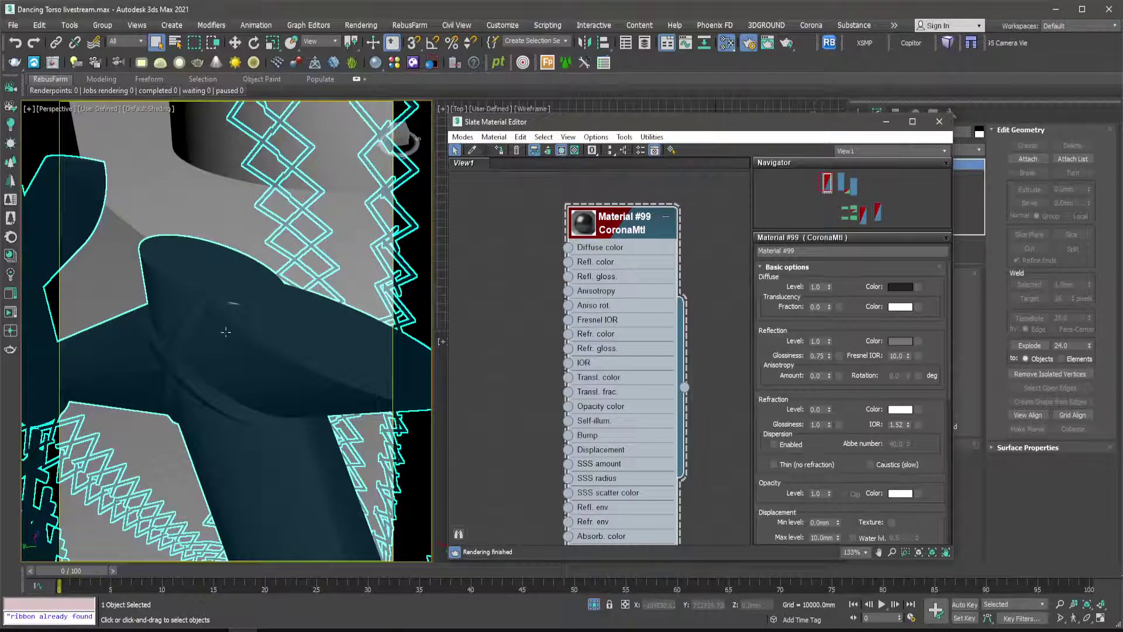
{"action": "scroll", "coordinate": [226, 331], "scroll_direction": "down", "scroll_amount": 6}
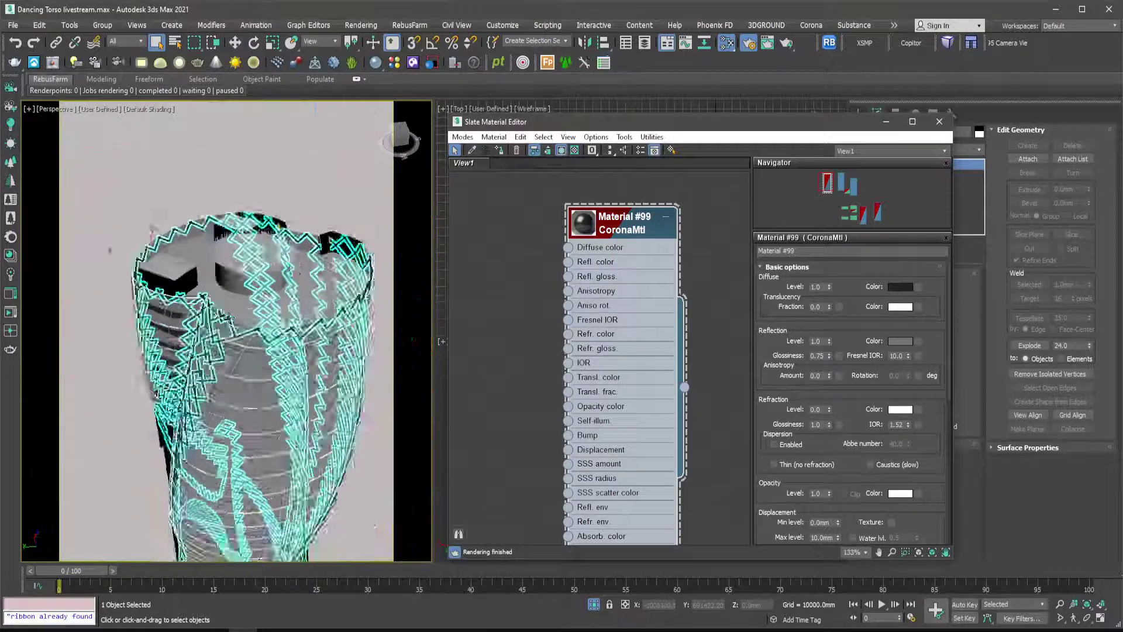
Reselect the diagrid curtain panel mesh at the tower's upper edge and minimize the material editor.
{"action": "scroll", "coordinate": [228, 317], "scroll_direction": "down", "scroll_amount": 1}
{"action": "left_click", "coordinate": [262, 216]}
{"action": "scroll", "coordinate": [241, 288], "scroll_direction": "up", "scroll_amount": 3}
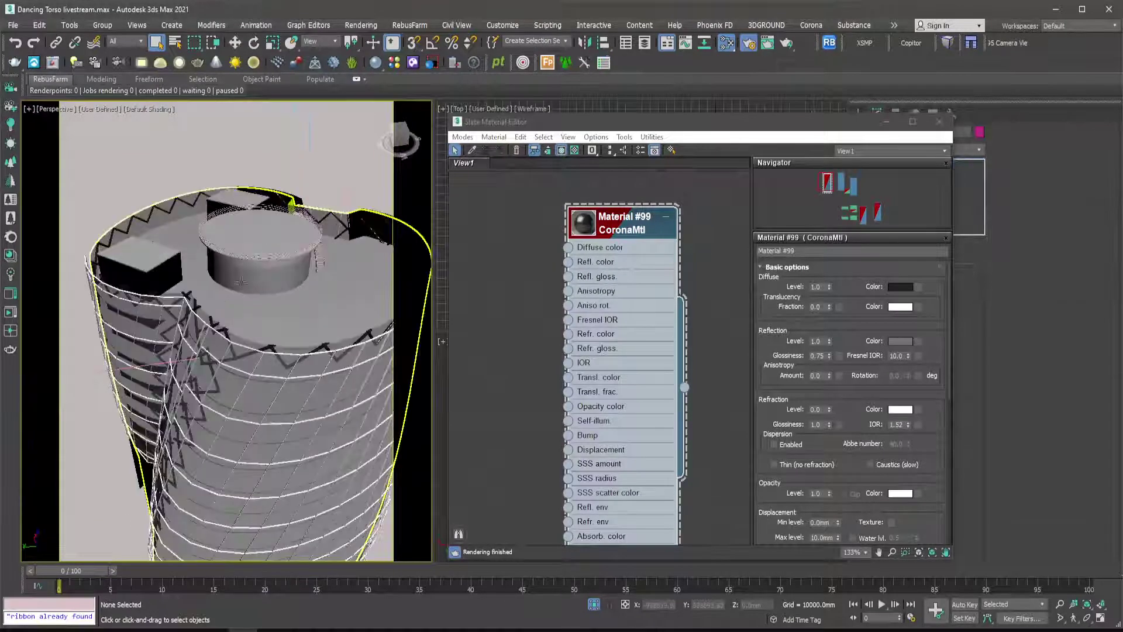
{"action": "scroll", "coordinate": [239, 345], "scroll_direction": "up", "scroll_amount": 5}
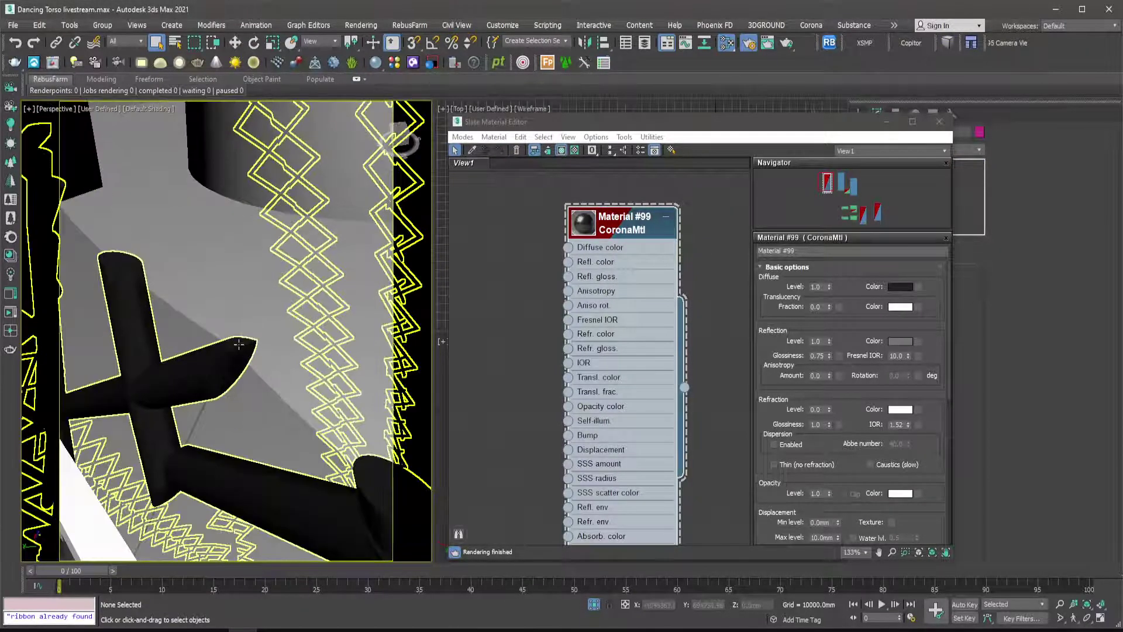
{"action": "left_click", "coordinate": [355, 308]}
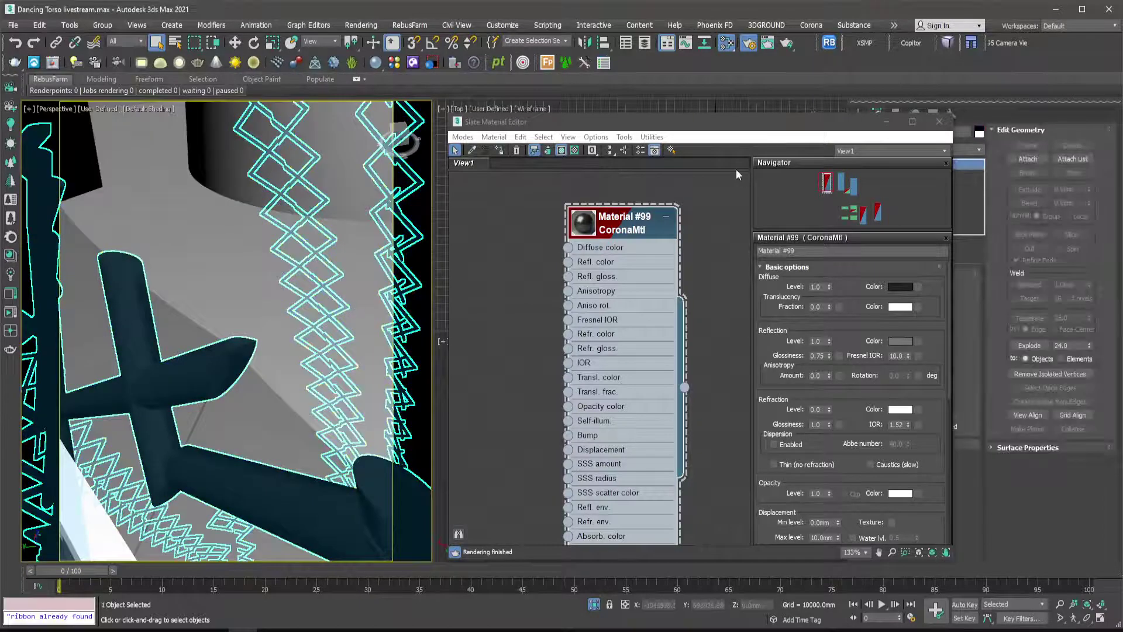
{"action": "left_click_drag", "start_coordinate": [845, 122], "coordinate": [740, 111]}
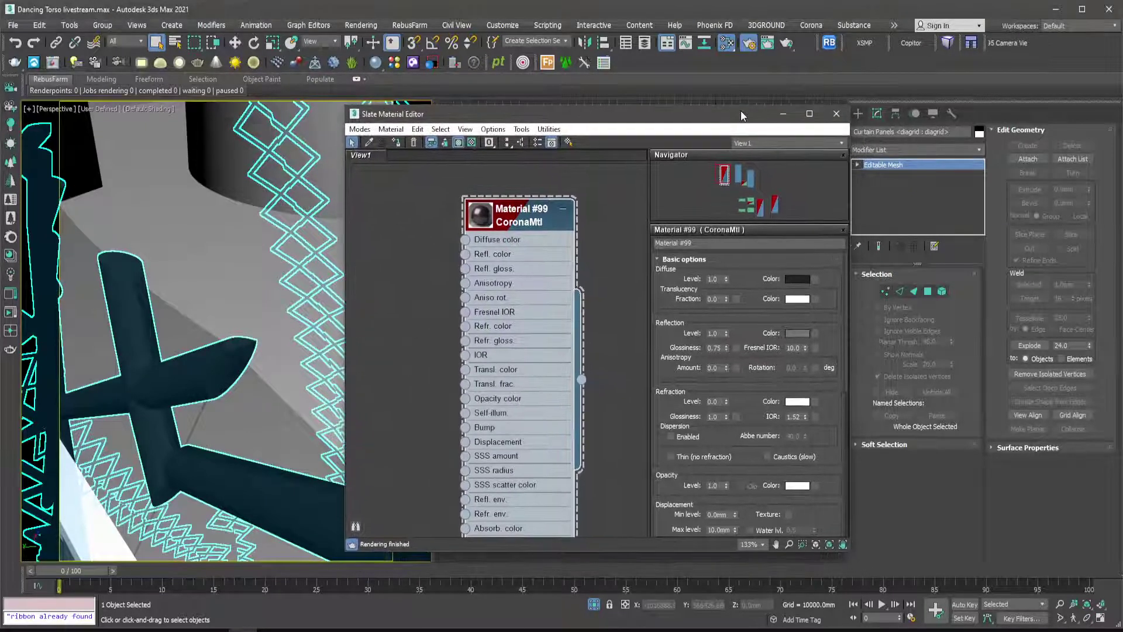
{"action": "left_click", "coordinate": [781, 116]}
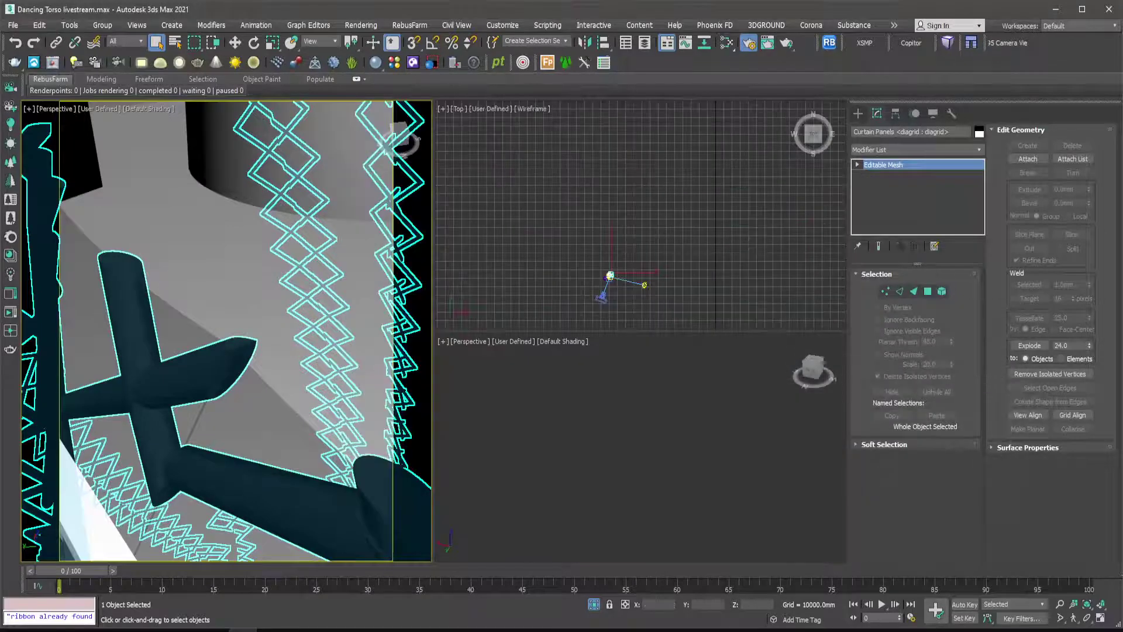
Check the Corona render setup, minimize it and view the diagrid tower in the interactive rendering.
{"action": "key", "text": "F10"}
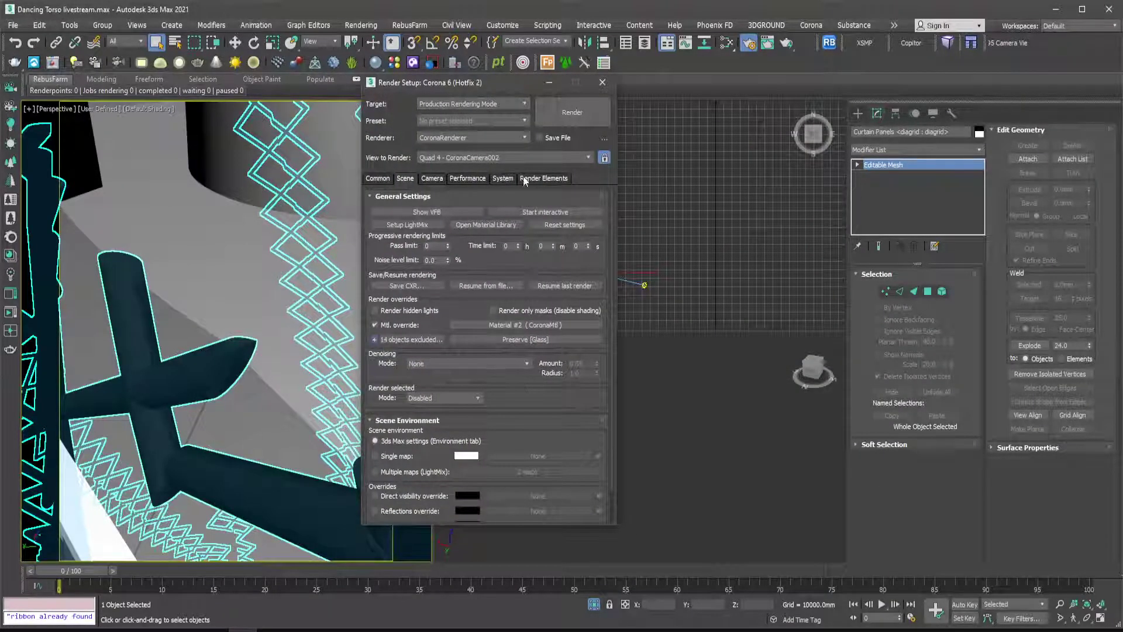
{"action": "left_click", "coordinate": [551, 83]}
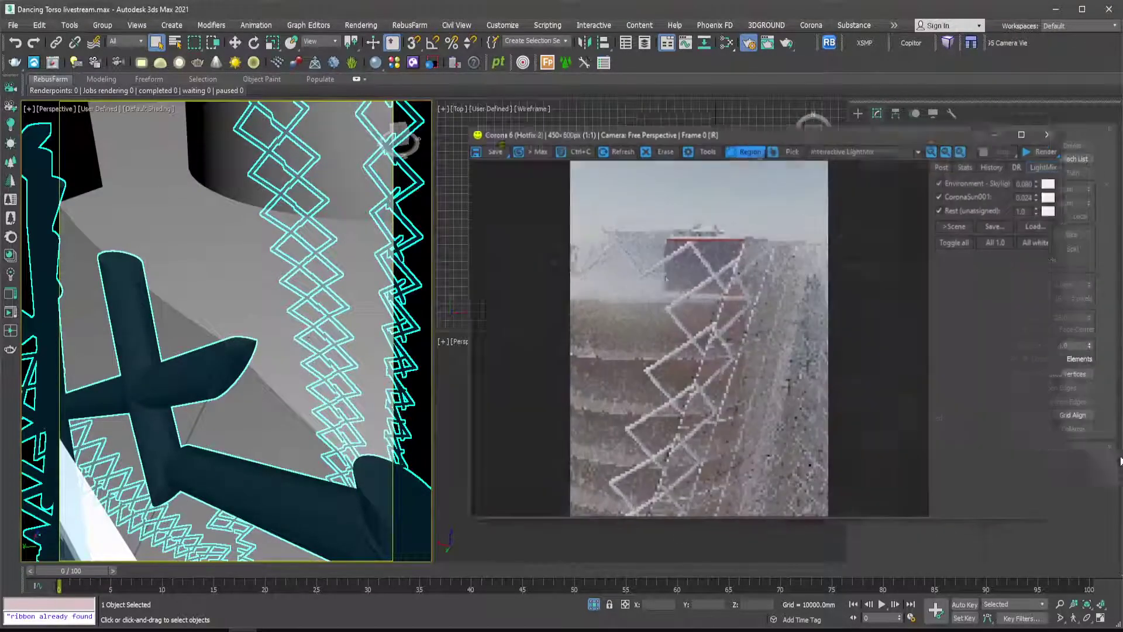
{"action": "scroll", "coordinate": [233, 302], "scroll_direction": "down", "scroll_amount": 6}
{"action": "scroll", "coordinate": [233, 300], "scroll_direction": "down", "scroll_amount": 5}
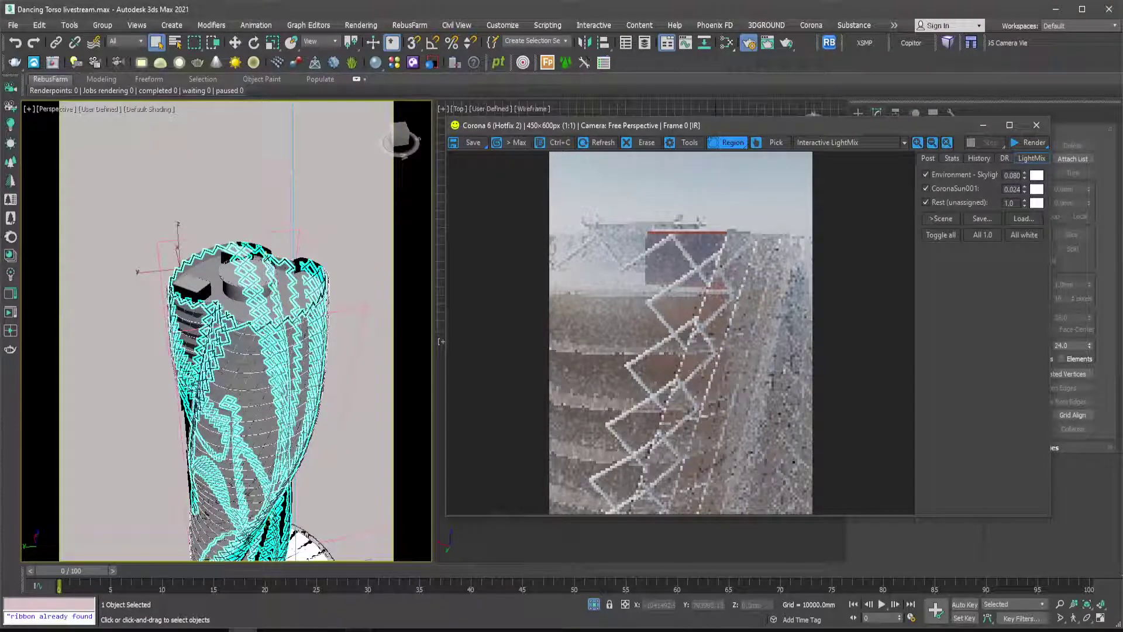
{"action": "mouse_move", "coordinate": [242, 629]}
{"action": "left_click", "coordinate": [249, 605]}
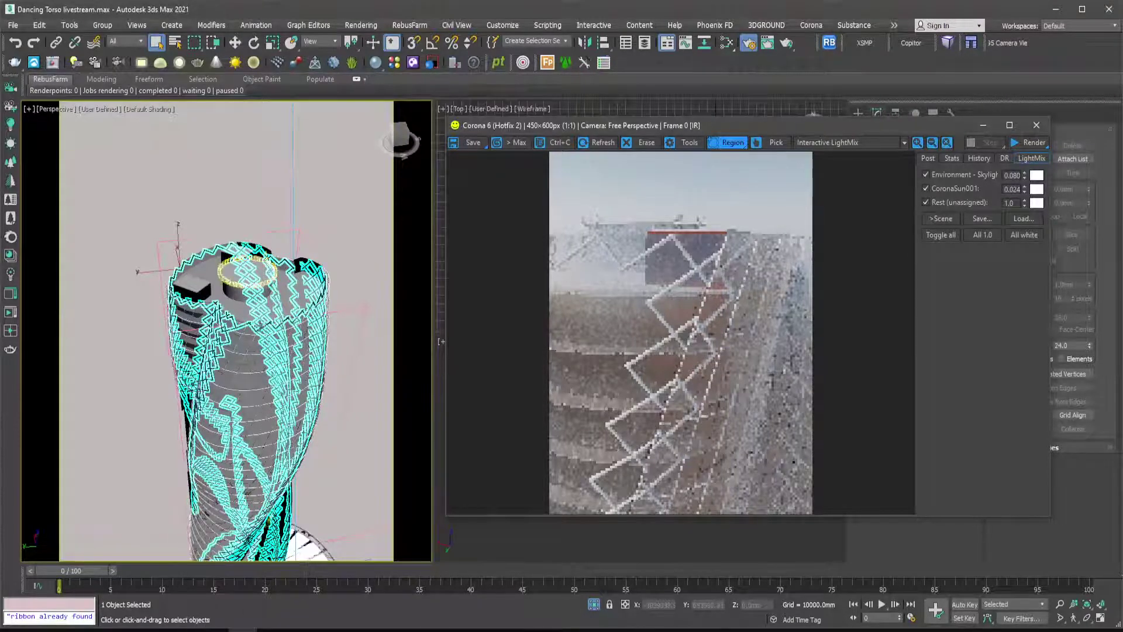
Select a horizontal rectangular curtain wall mullion near the tower's top and extend the selection to all similar objects.
{"action": "scroll", "coordinate": [258, 319], "scroll_direction": "up", "scroll_amount": 5}
{"action": "scroll", "coordinate": [281, 296], "scroll_direction": "down", "scroll_amount": 1}
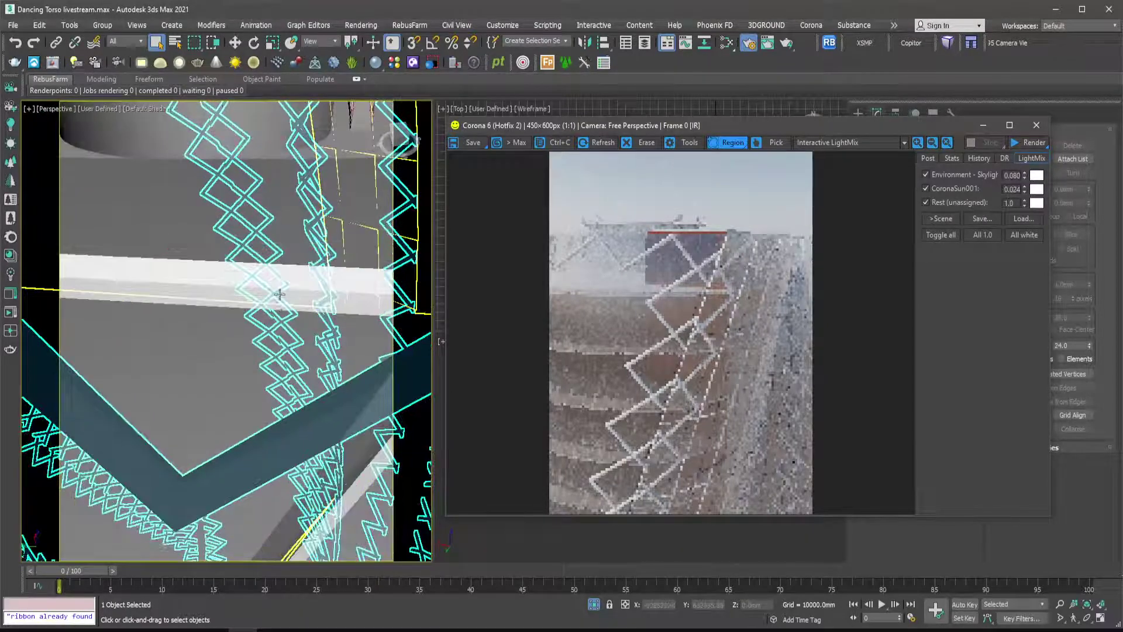
{"action": "left_click", "coordinate": [281, 287]}
{"action": "scroll", "coordinate": [298, 262], "scroll_direction": "down", "scroll_amount": 3}
{"action": "scroll", "coordinate": [298, 261], "scroll_direction": "down", "scroll_amount": 3}
{"action": "scroll", "coordinate": [281, 257], "scroll_direction": "up", "scroll_amount": 4}
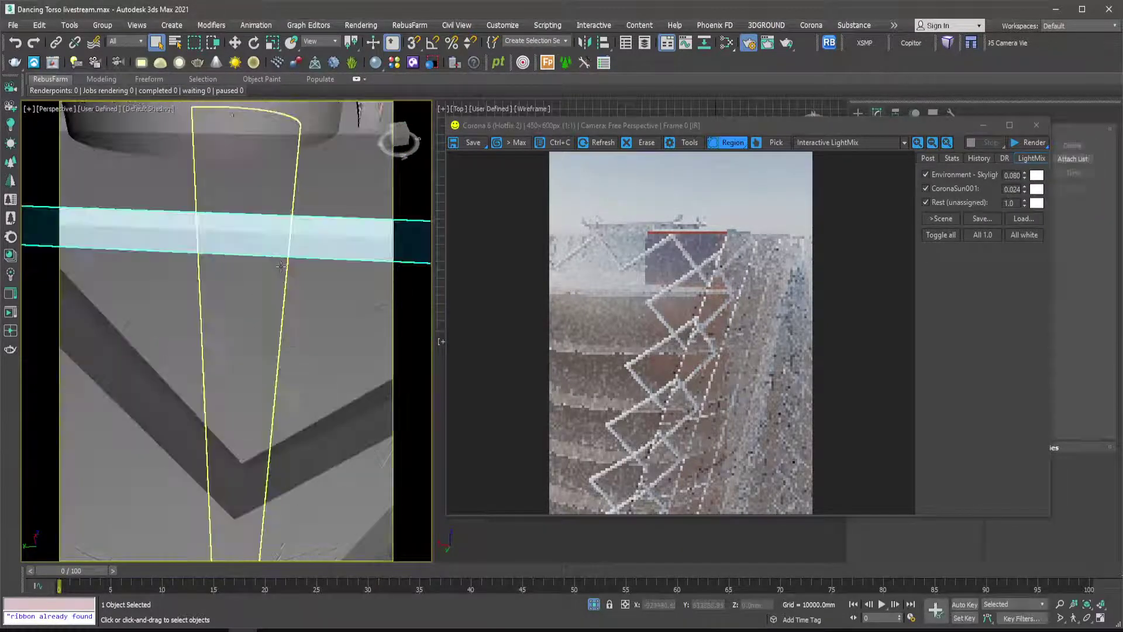
{"action": "right_click", "coordinate": [256, 247]}
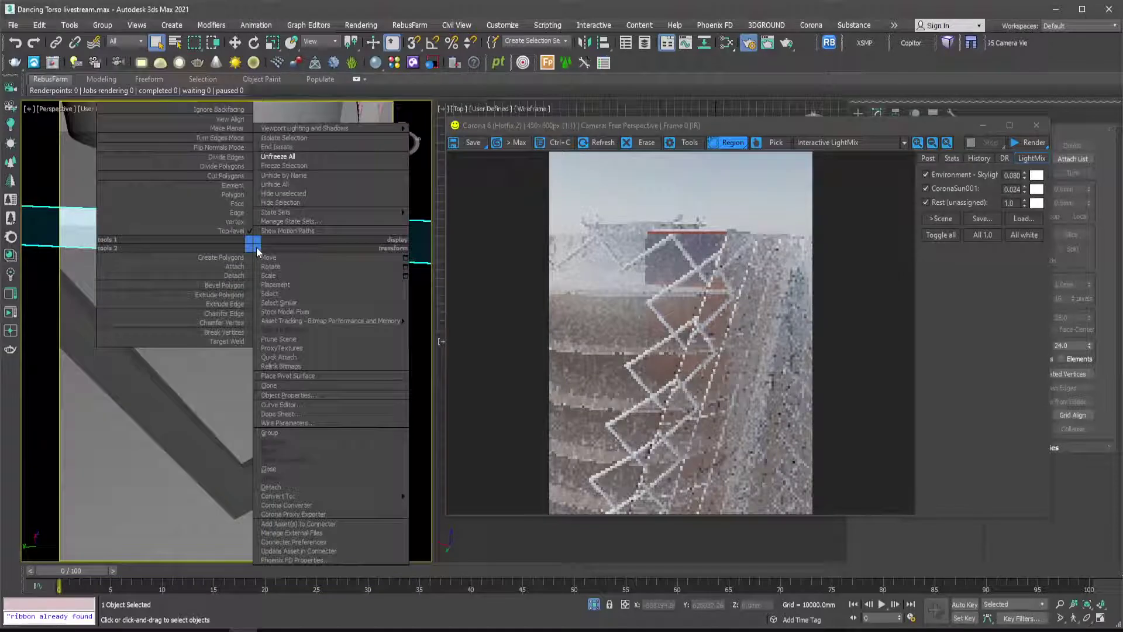
{"action": "left_click", "coordinate": [277, 303]}
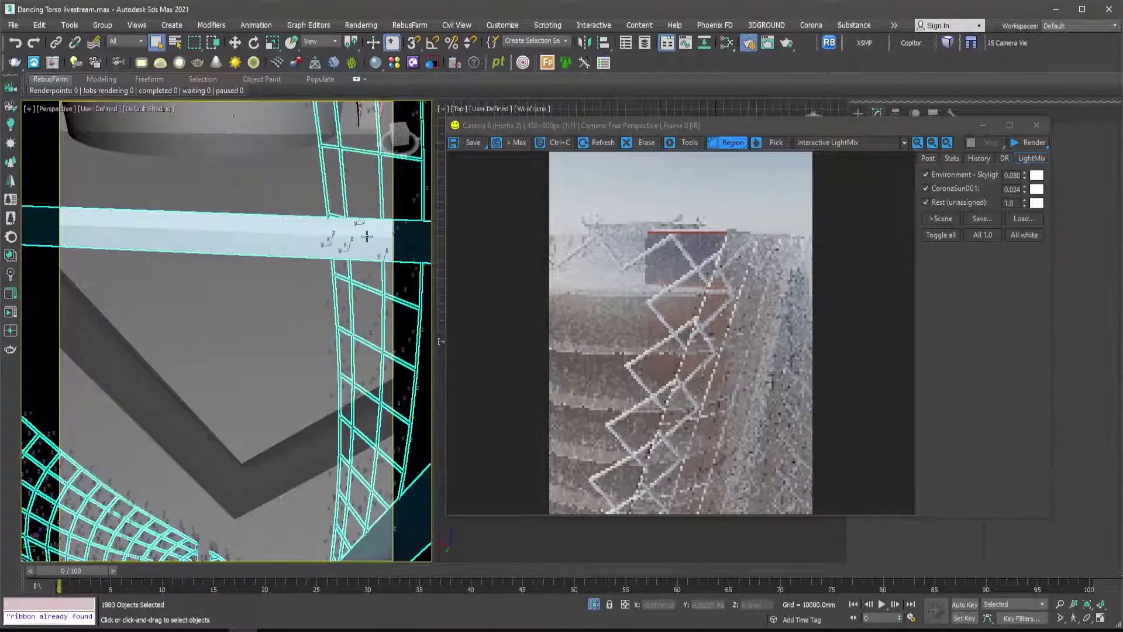
Select only the single horizontal curtain wall mullion at the tower's upper edge and minimize the interactive render window.
{"action": "left_click_drag", "start_coordinate": [862, 121], "coordinate": [697, 184]}
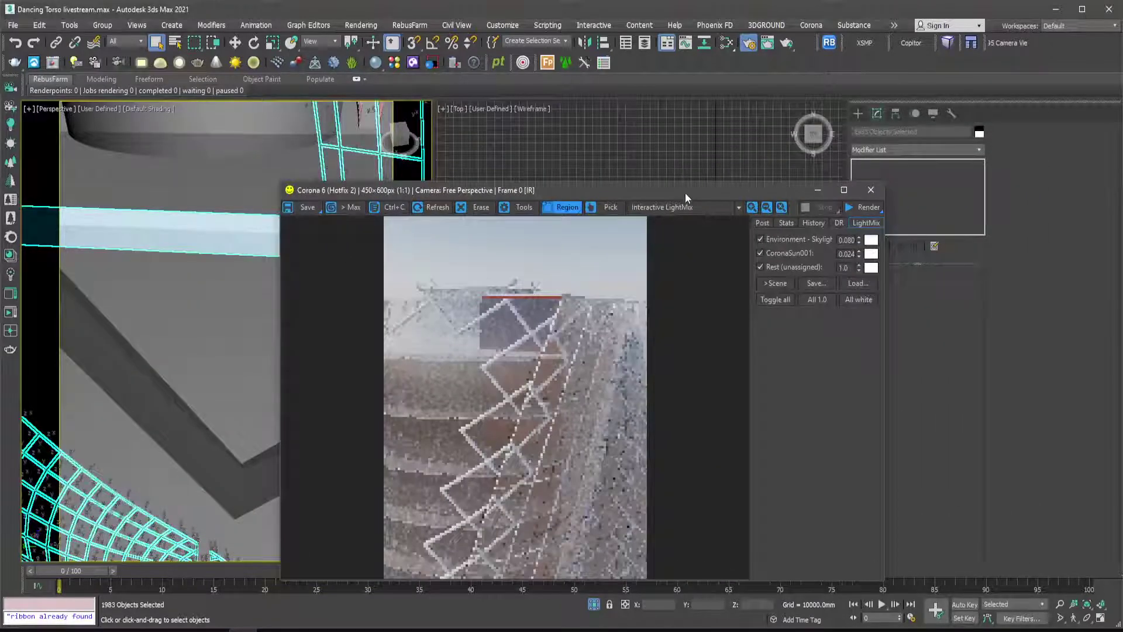
{"action": "left_click", "coordinate": [265, 224]}
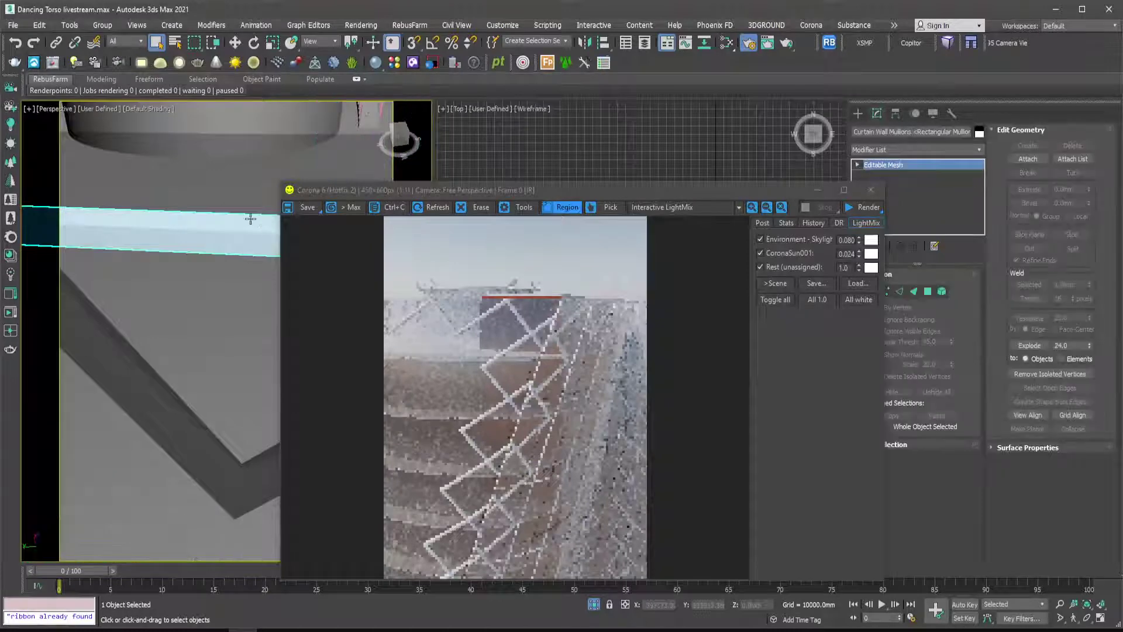
{"action": "scroll", "coordinate": [206, 238], "scroll_direction": "down", "scroll_amount": 3}
{"action": "scroll", "coordinate": [199, 240], "scroll_direction": "down", "scroll_amount": 2}
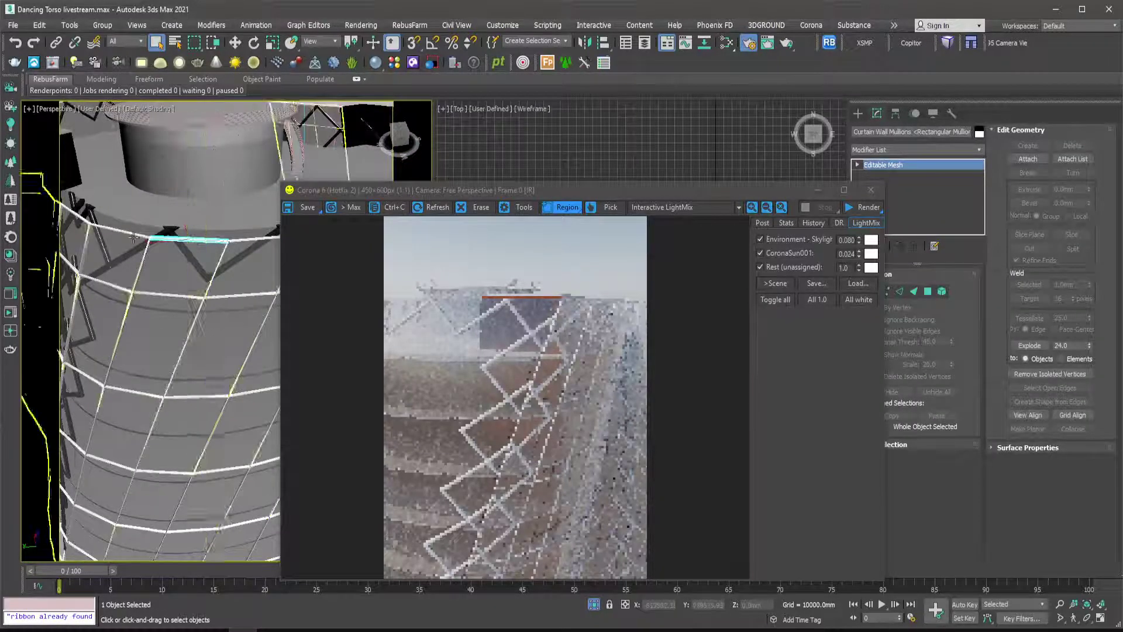
{"action": "scroll", "coordinate": [172, 241], "scroll_direction": "up", "scroll_amount": 5}
{"action": "scroll", "coordinate": [171, 240], "scroll_direction": "up", "scroll_amount": 1}
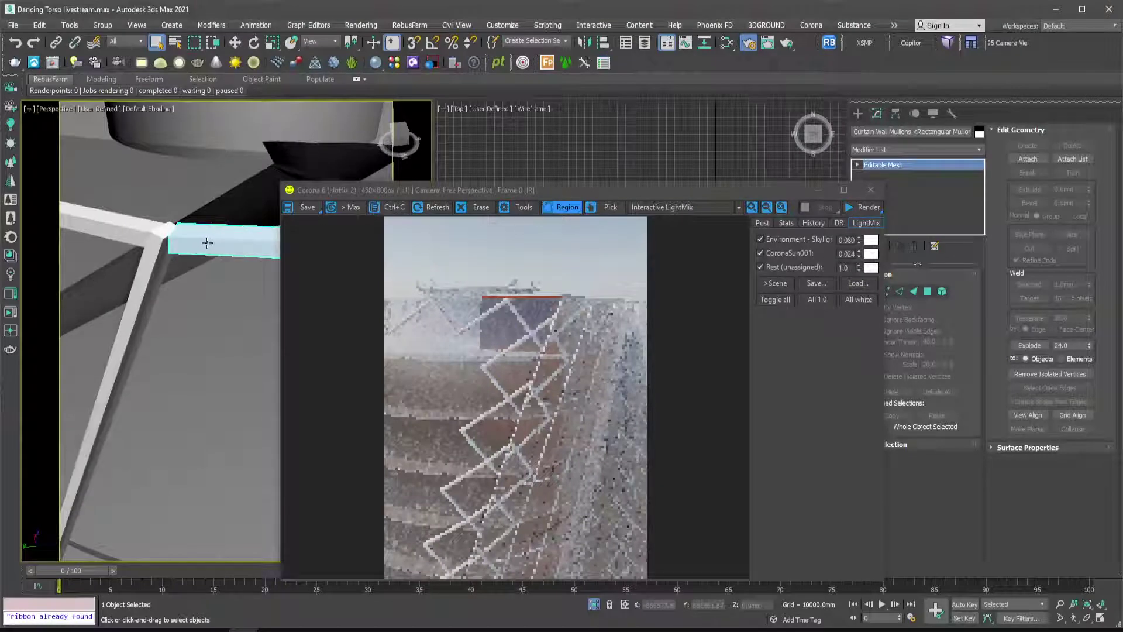
{"action": "left_click", "coordinate": [816, 195]}
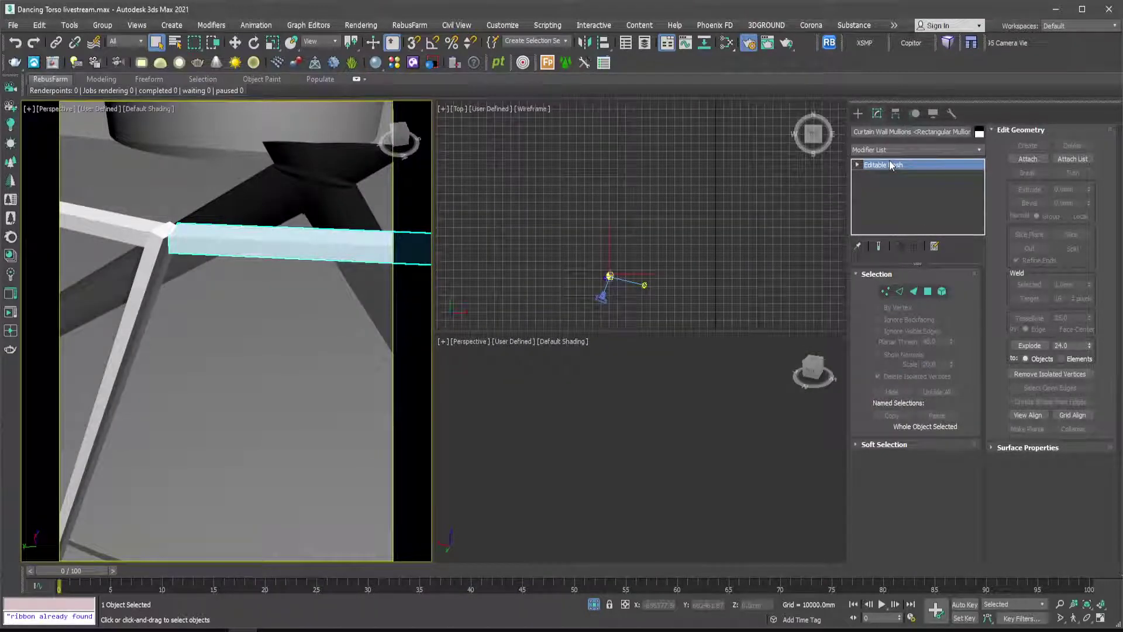
Open the Slate Material Editor and examine the tower's mullions from the base up to a close view of a joint.
{"action": "left_click", "coordinate": [723, 47]}
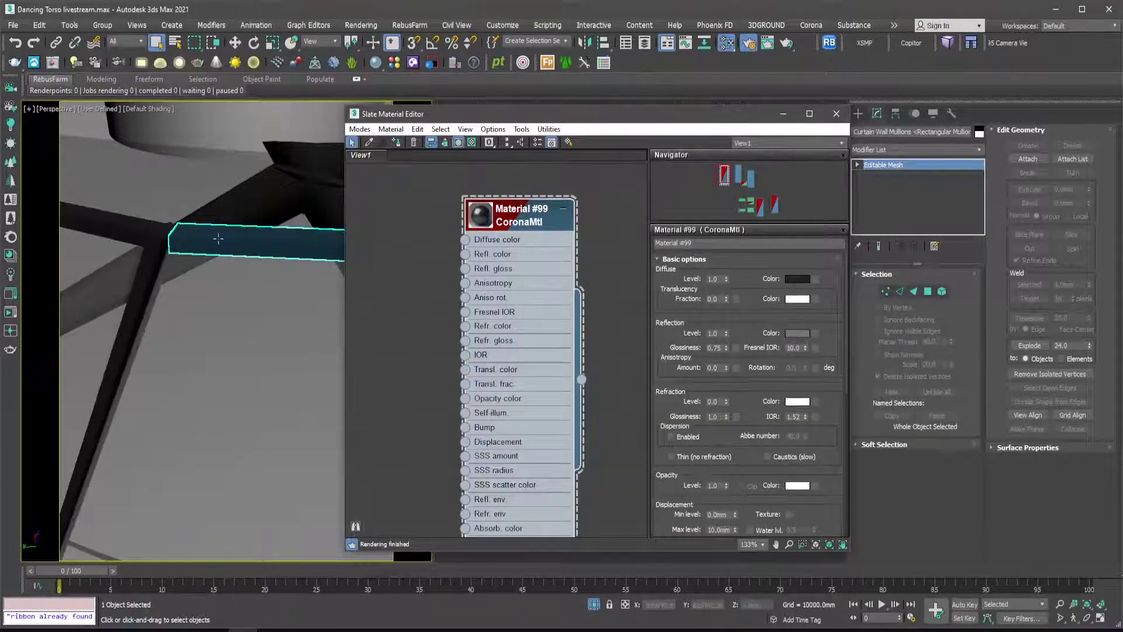
{"action": "scroll", "coordinate": [218, 238], "scroll_direction": "down", "scroll_amount": 8}
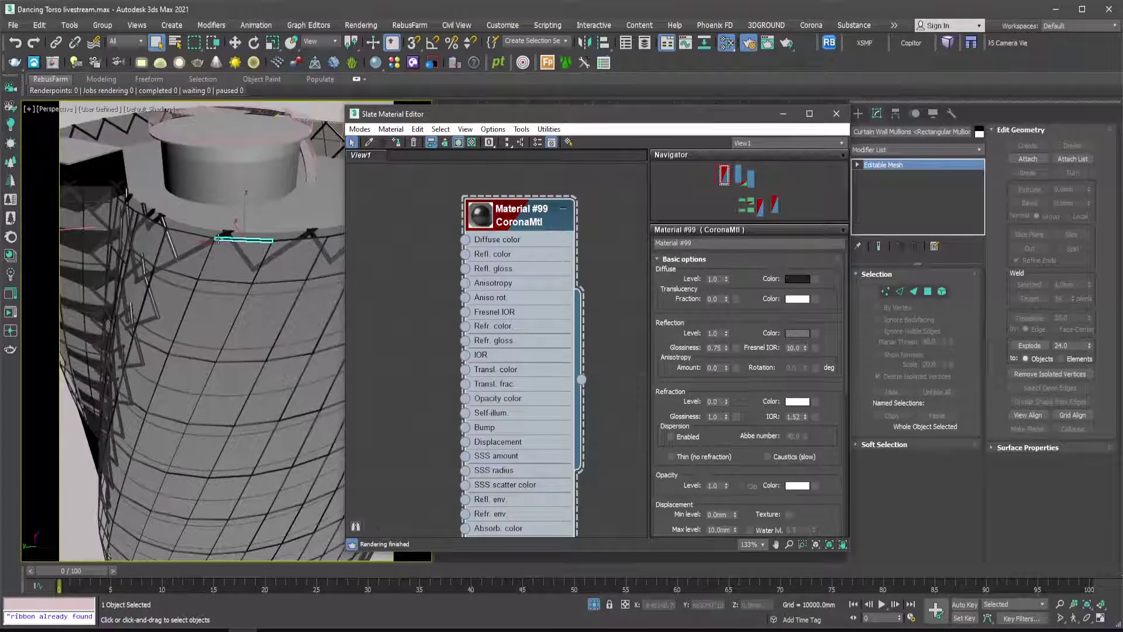
{"action": "scroll", "coordinate": [215, 258], "scroll_direction": "down", "scroll_amount": 10}
{"action": "scroll", "coordinate": [220, 238], "scroll_direction": "up", "scroll_amount": 12}
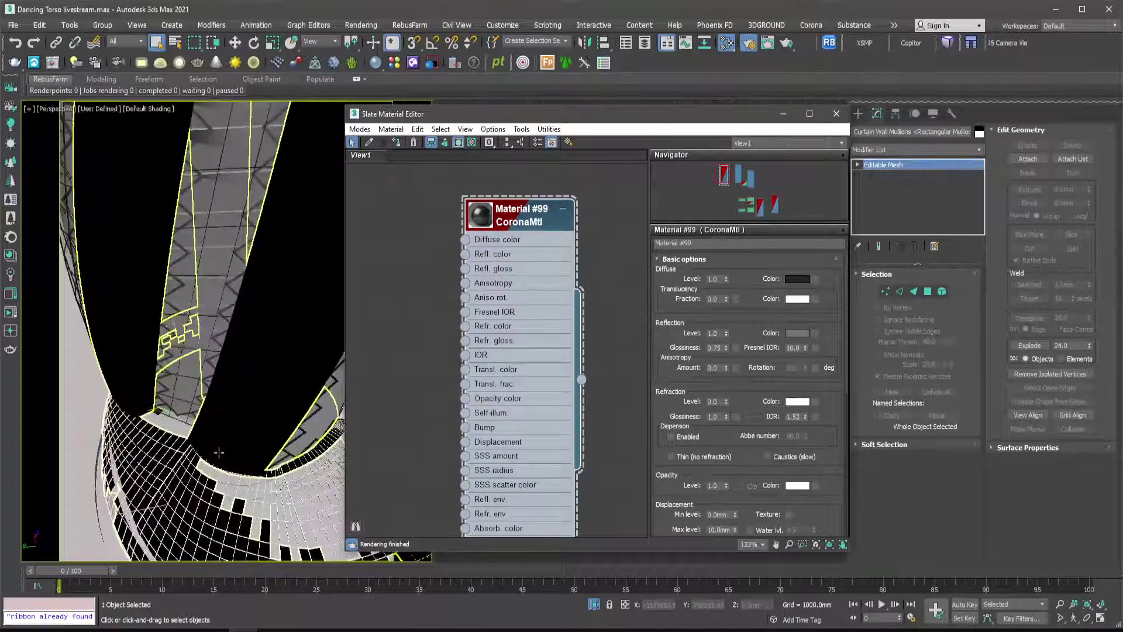
{"action": "scroll", "coordinate": [229, 311], "scroll_direction": "up", "scroll_amount": 8}
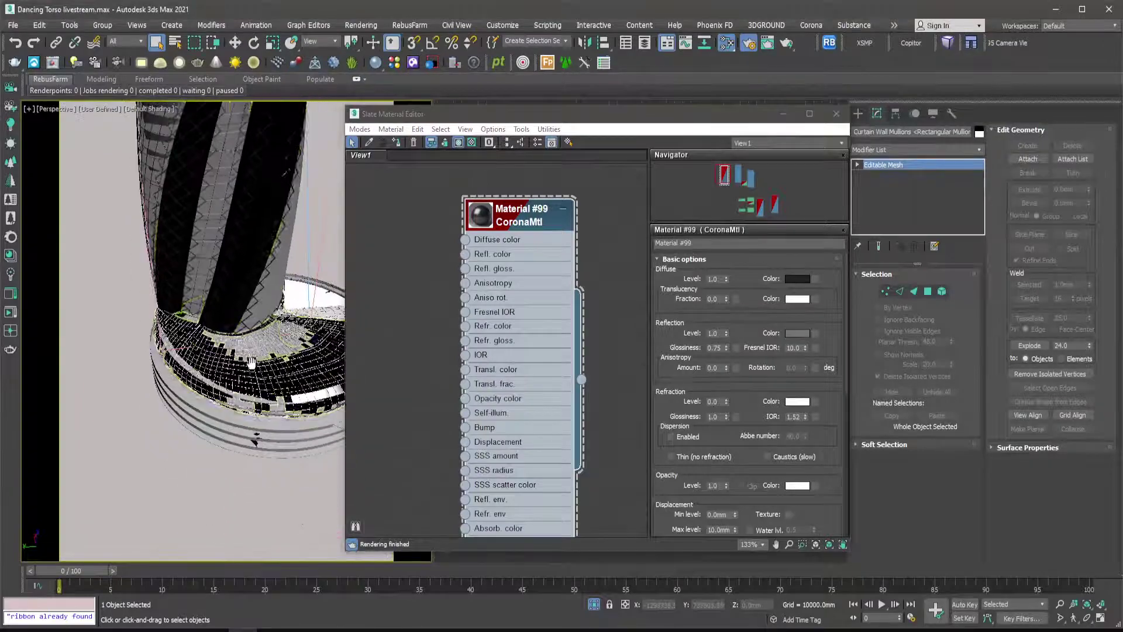
{"action": "middle_click_drag", "start_coordinate": [229, 312], "coordinate": [298, 294], "text": "alt"}
{"action": "scroll", "coordinate": [299, 294], "scroll_direction": "down", "scroll_amount": 10}
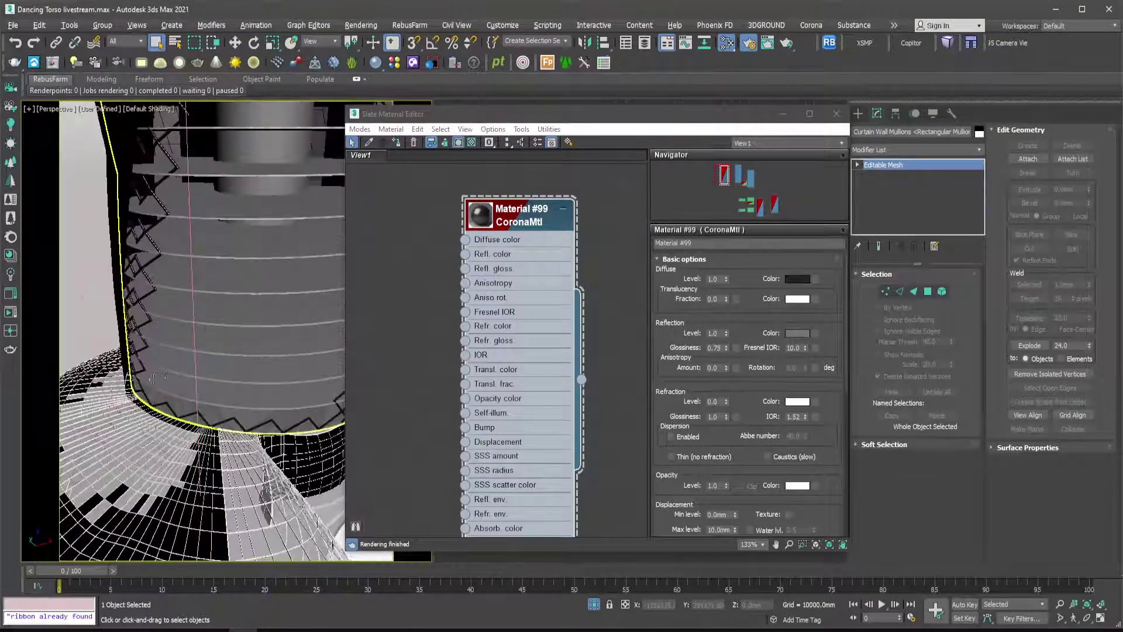
{"action": "middle_click_drag", "start_coordinate": [134, 368], "coordinate": [183, 372], "text": "alt"}
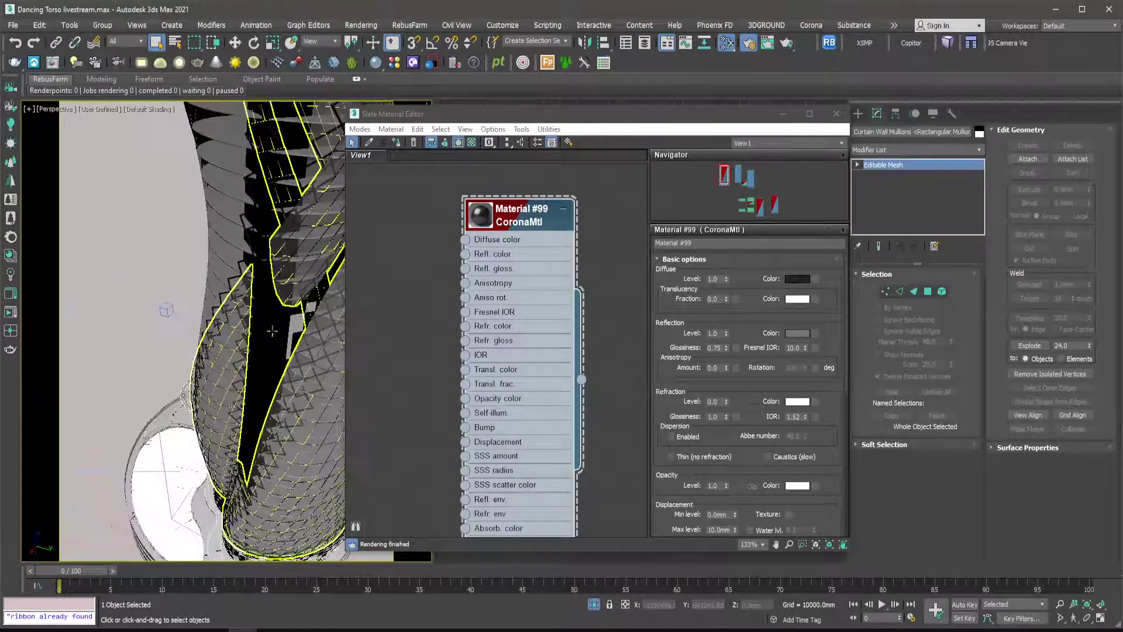
{"action": "middle_click_drag", "start_coordinate": [272, 330], "coordinate": [181, 336], "text": "alt"}
{"action": "scroll", "coordinate": [193, 336], "scroll_direction": "up", "scroll_amount": 8}
{"action": "scroll", "coordinate": [230, 335], "scroll_direction": "up", "scroll_amount": 10}
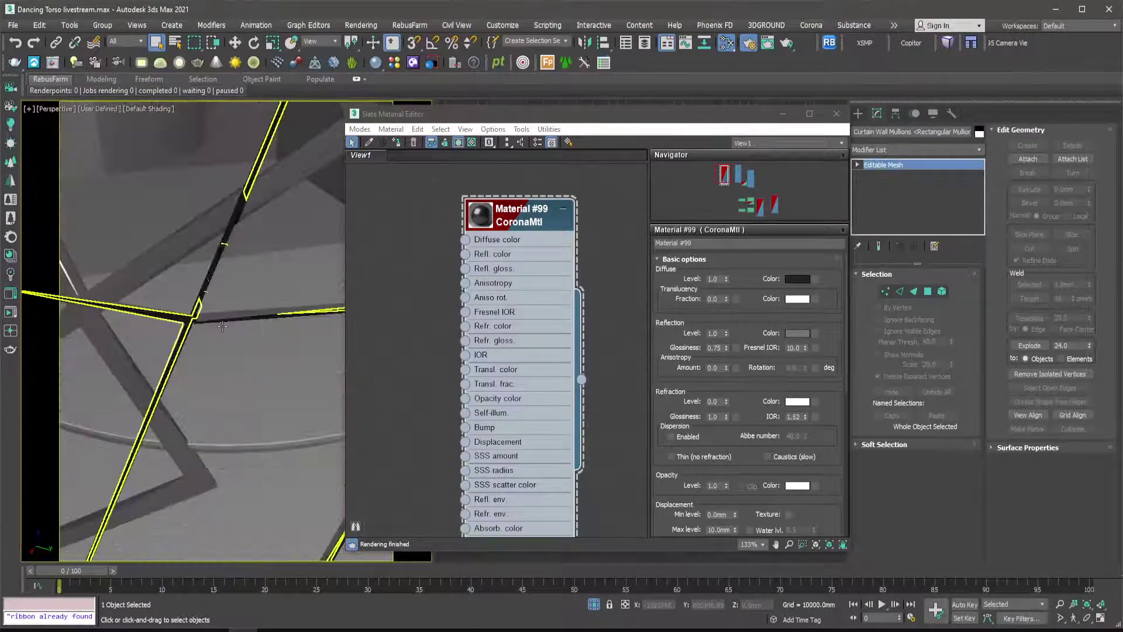
{"action": "middle_click_drag", "start_coordinate": [167, 329], "coordinate": [169, 301], "text": "alt"}
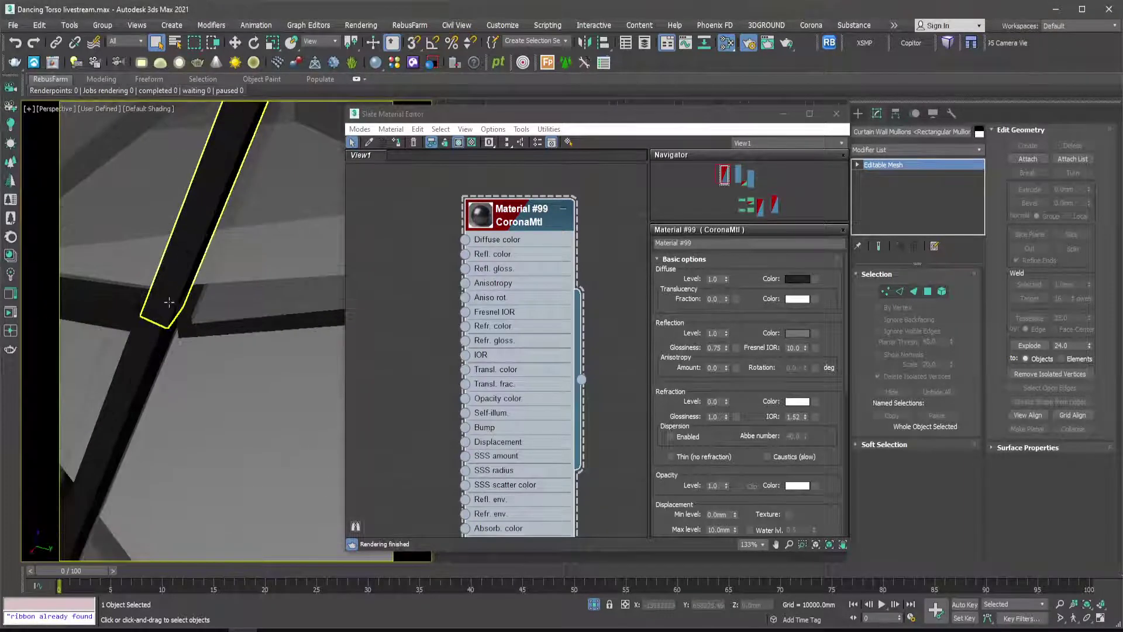
Select the diagonal tower mullion at the joint and put the Slate Material Editor away.
{"action": "left_click", "coordinate": [169, 302]}
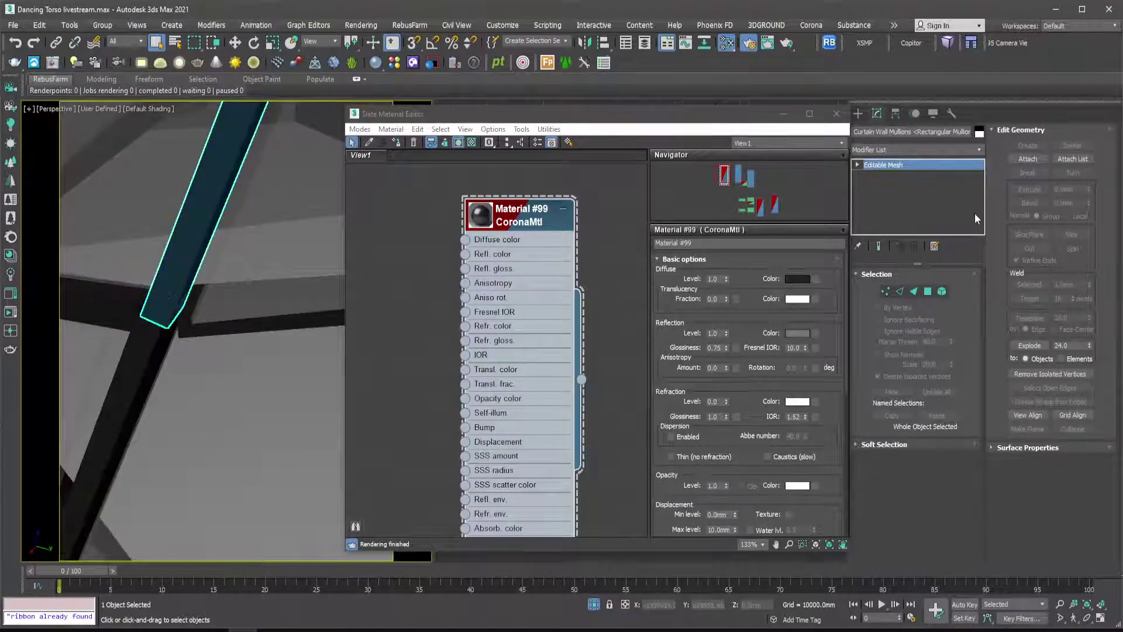
{"action": "left_click", "coordinate": [790, 114]}
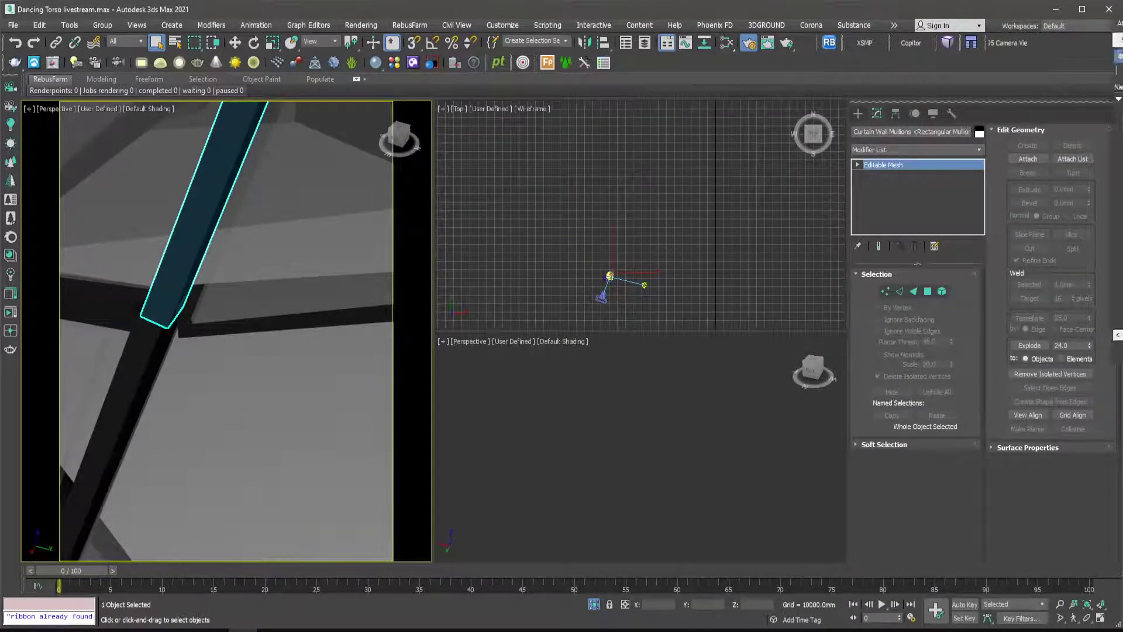
{"action": "left_click", "coordinate": [1073, 158]}
{"action": "left_click_drag", "start_coordinate": [668, 191], "coordinate": [573, 117]}
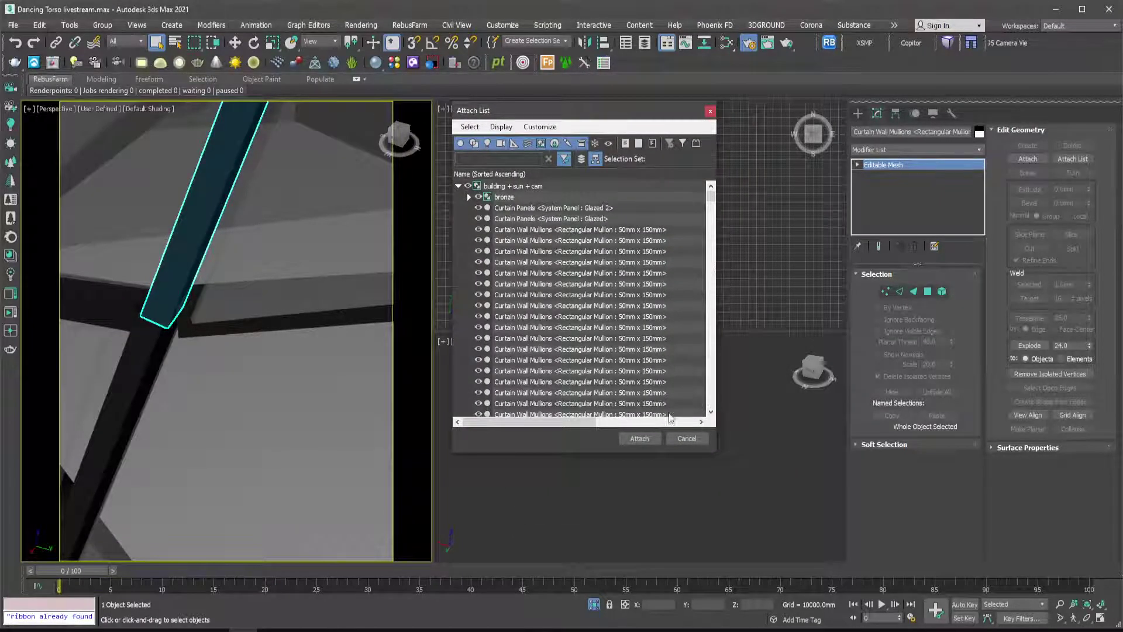
{"action": "left_click", "coordinate": [686, 439]}
Select all mullions similar to the diagonal one and group them under the name mullions 2.
{"action": "right_click", "coordinate": [211, 186]}
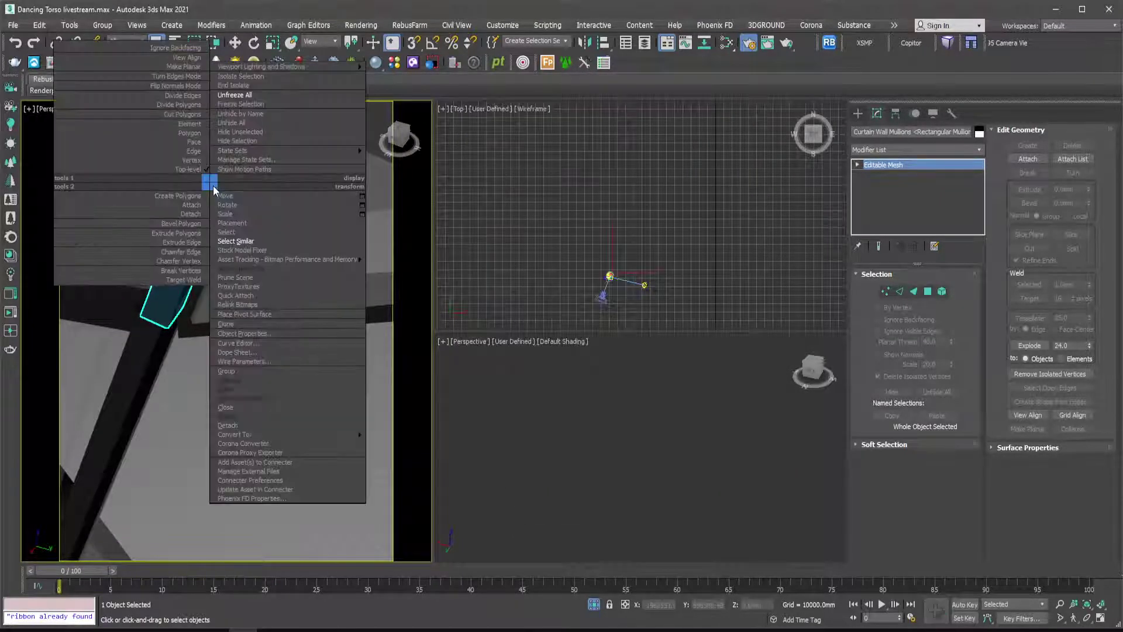
{"action": "left_click", "coordinate": [234, 241]}
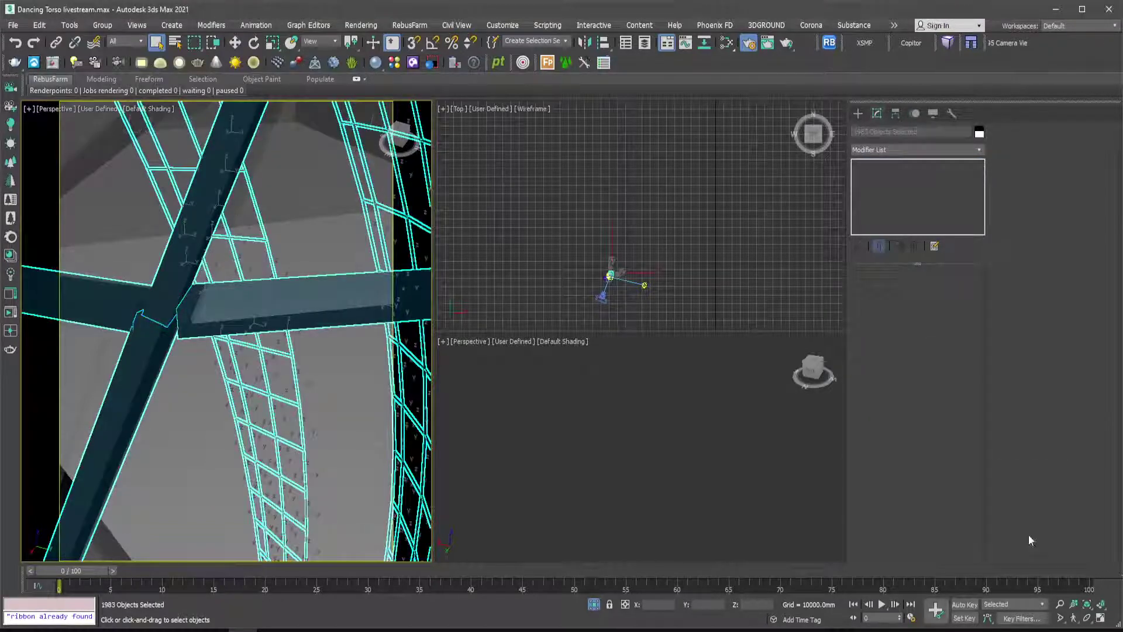
{"action": "right_click", "coordinate": [167, 313]}
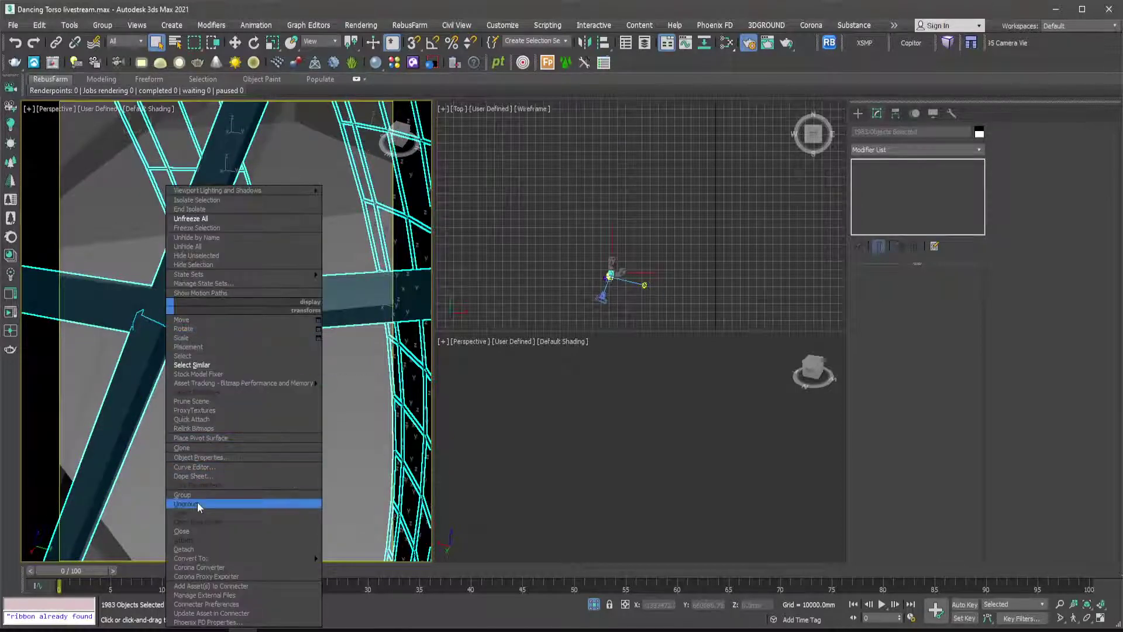
{"action": "left_click", "coordinate": [198, 496]}
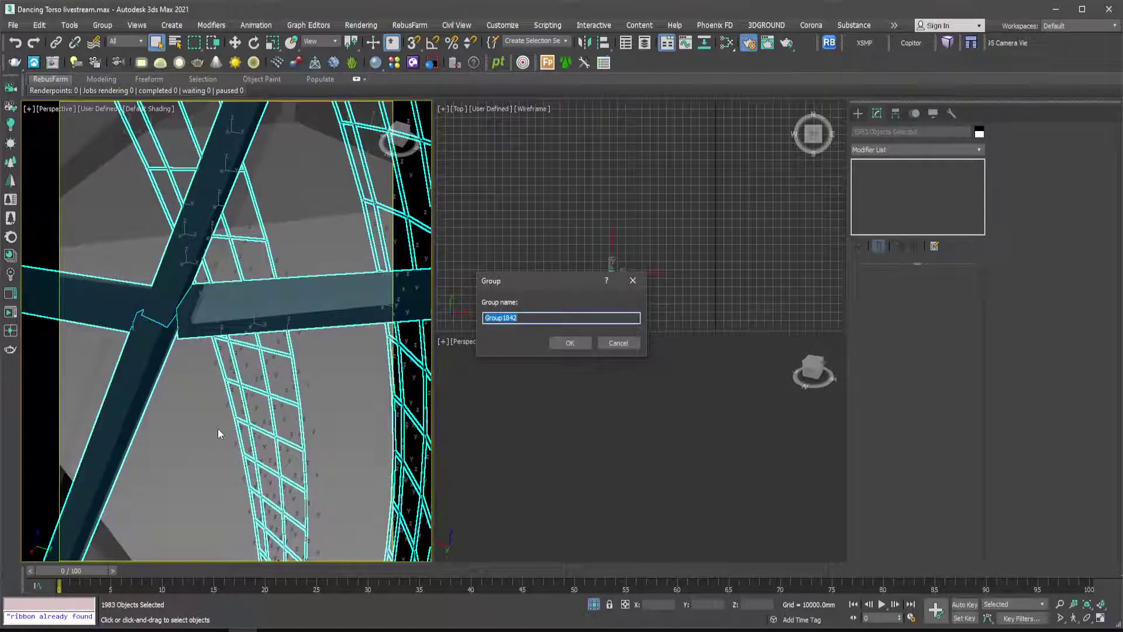
{"action": "type", "text": "mullions 2"}
{"action": "left_click", "coordinate": [570, 343]}
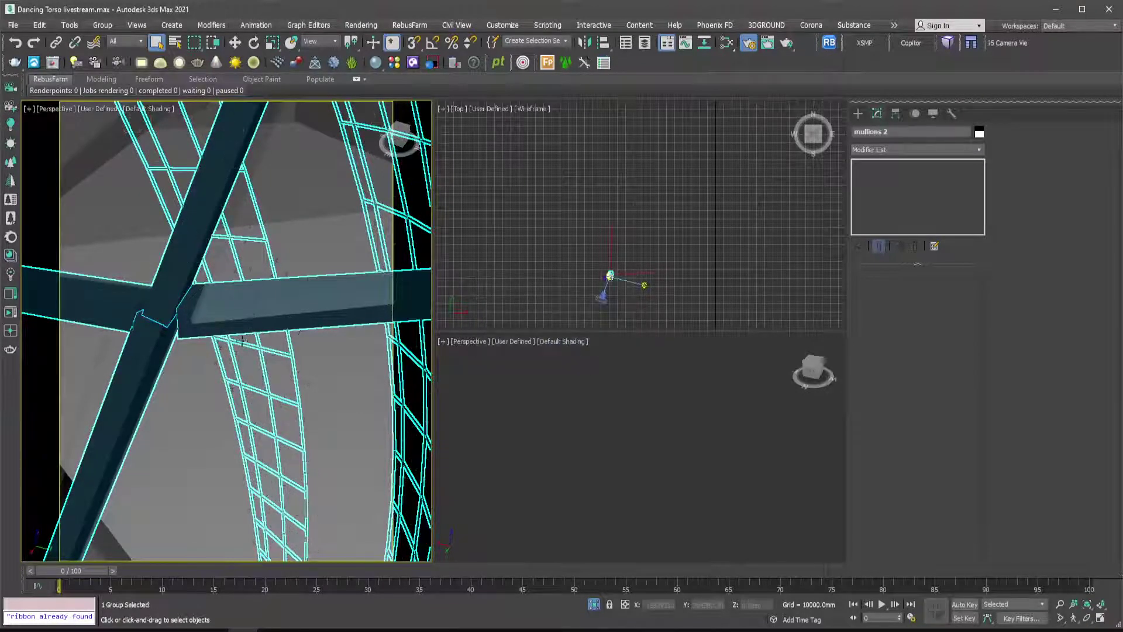
Open the mullions 2 group and select the single diagonal mullion at the joint inside it.
{"action": "right_click", "coordinate": [206, 297]}
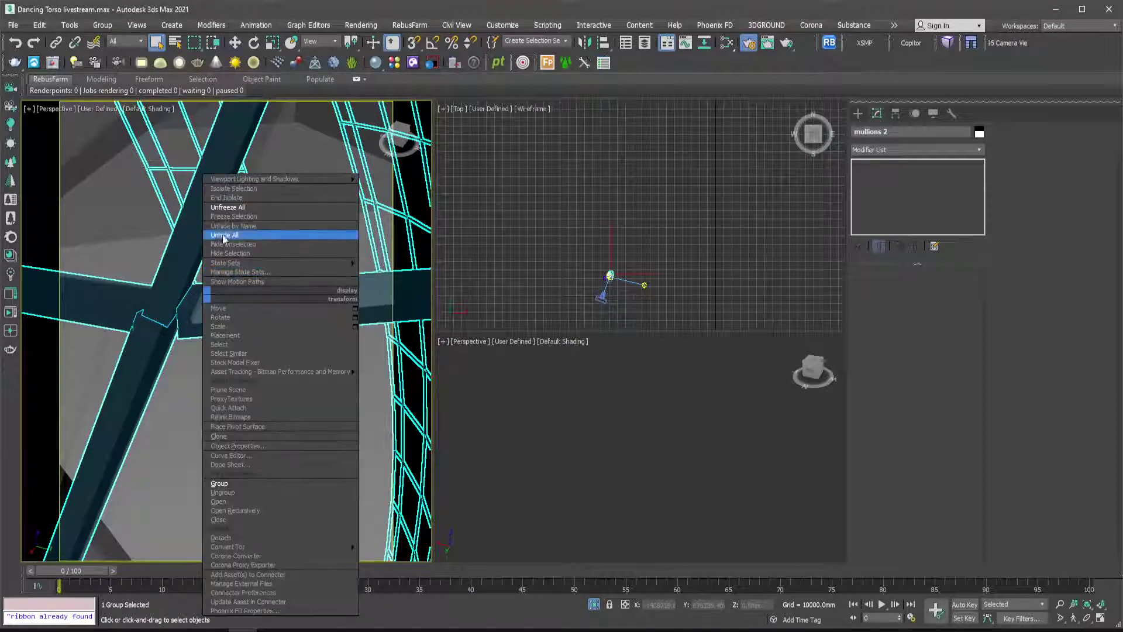
{"action": "left_click", "coordinate": [221, 504]}
{"action": "left_click", "coordinate": [166, 287]}
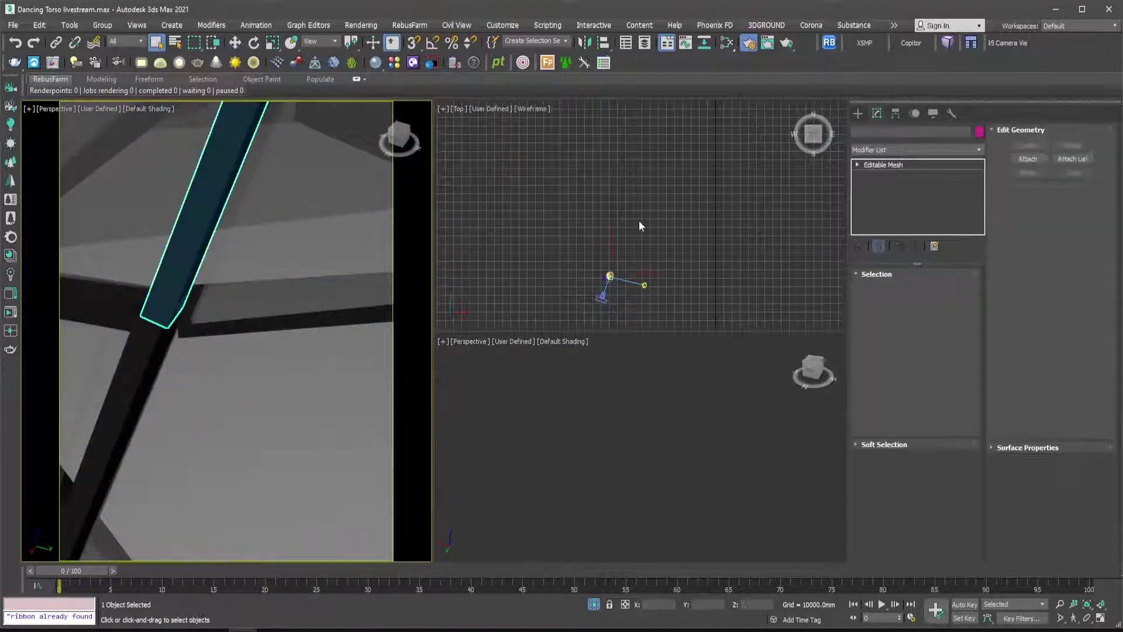
Try to pick the mullions 2 group for attaching to the selected mullion, filtering the attach list by m.
{"action": "left_click", "coordinate": [1033, 159]}
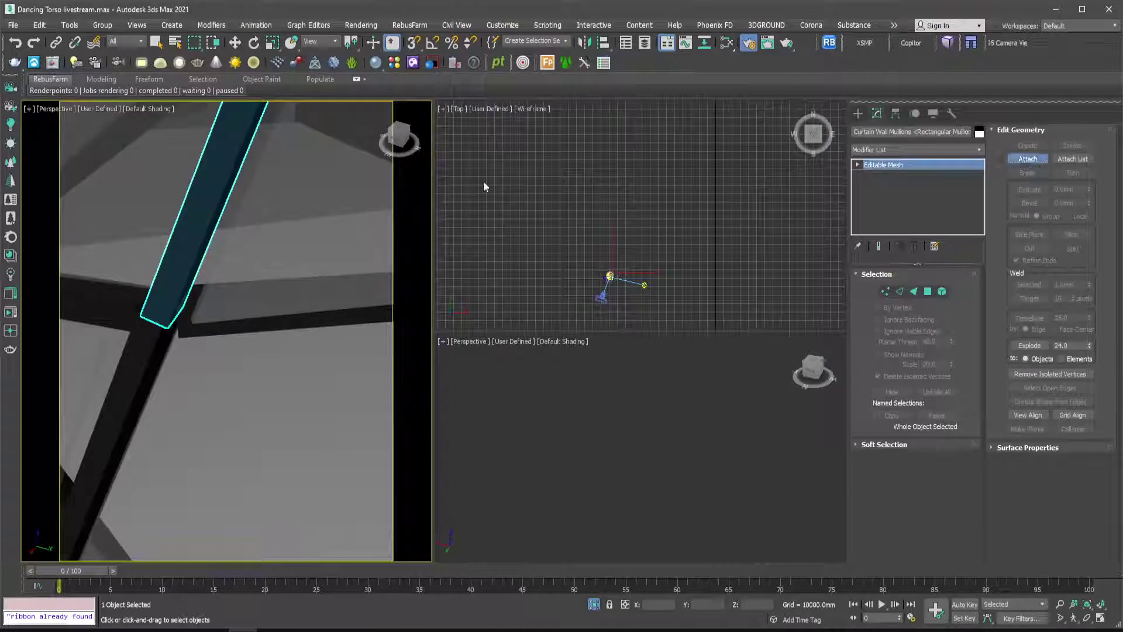
{"action": "key", "text": "w"}
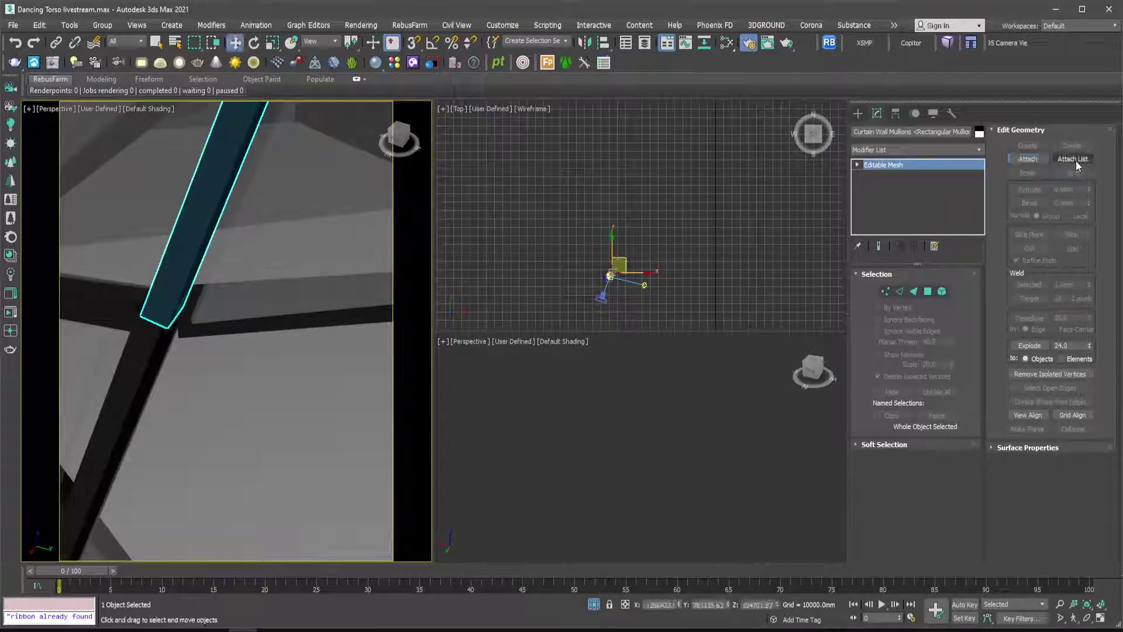
{"action": "left_click", "coordinate": [1073, 158]}
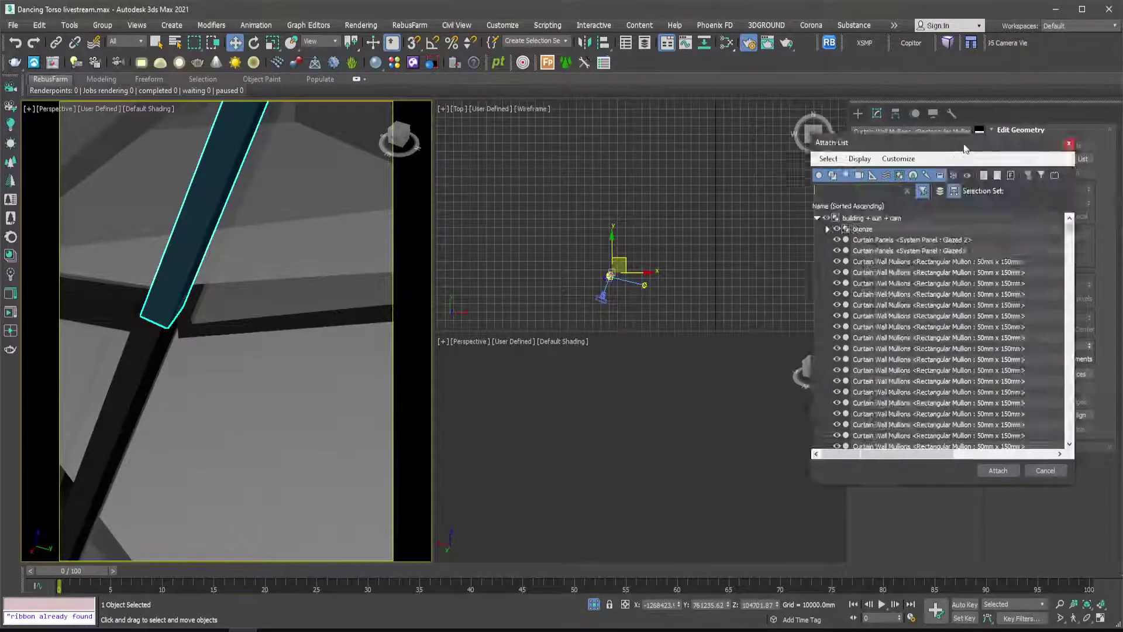
{"action": "left_click_drag", "start_coordinate": [913, 112], "coordinate": [495, 135]}
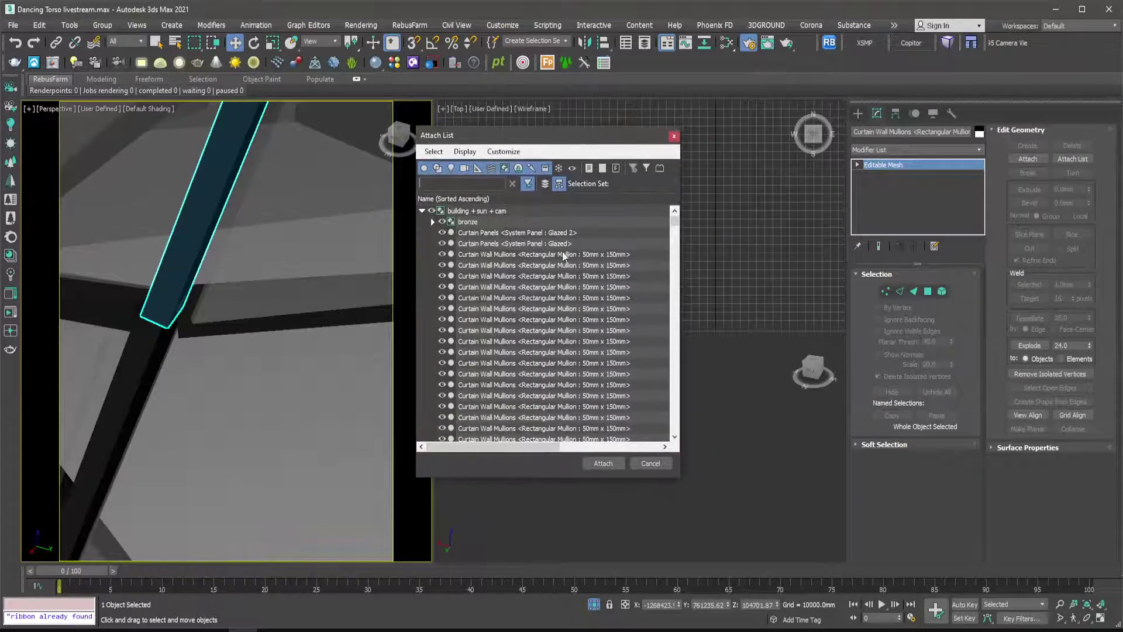
{"action": "left_click_drag", "start_coordinate": [673, 214], "coordinate": [648, 391]}
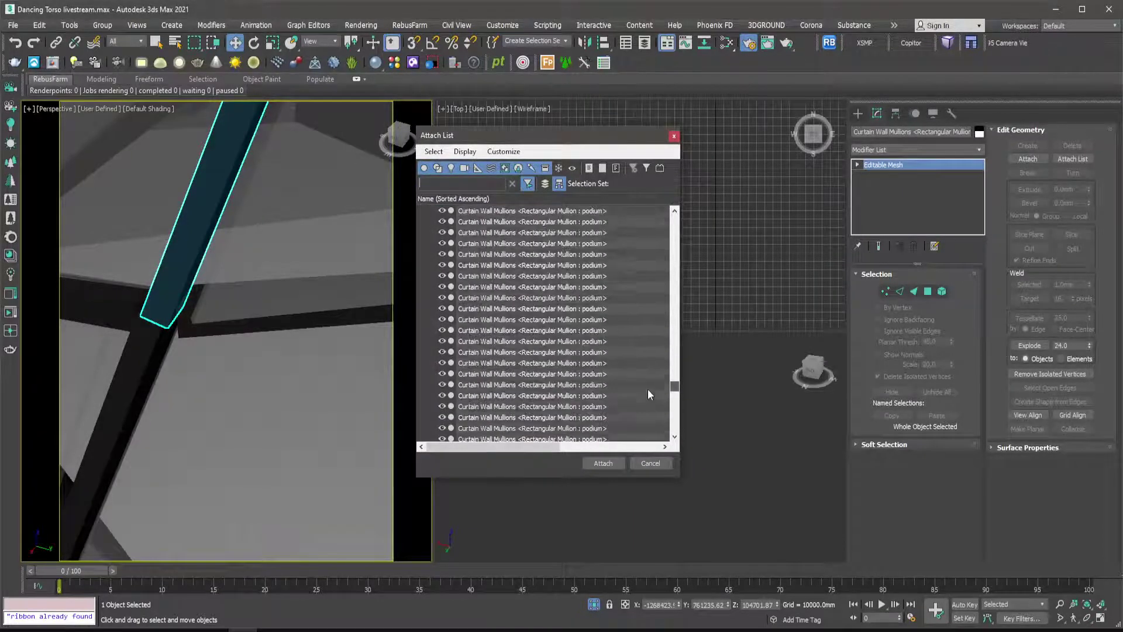
{"action": "scroll", "coordinate": [648, 388], "scroll_direction": "down", "scroll_amount": 5}
{"action": "scroll", "coordinate": [580, 385], "scroll_direction": "up", "scroll_amount": 5}
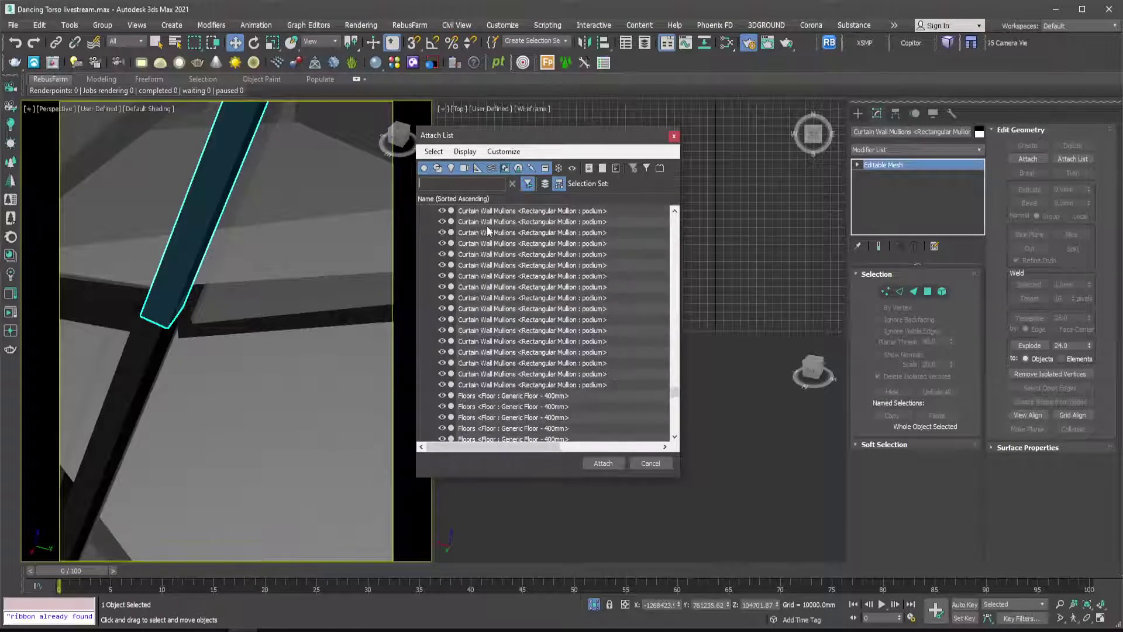
{"action": "type", "text": "m"}
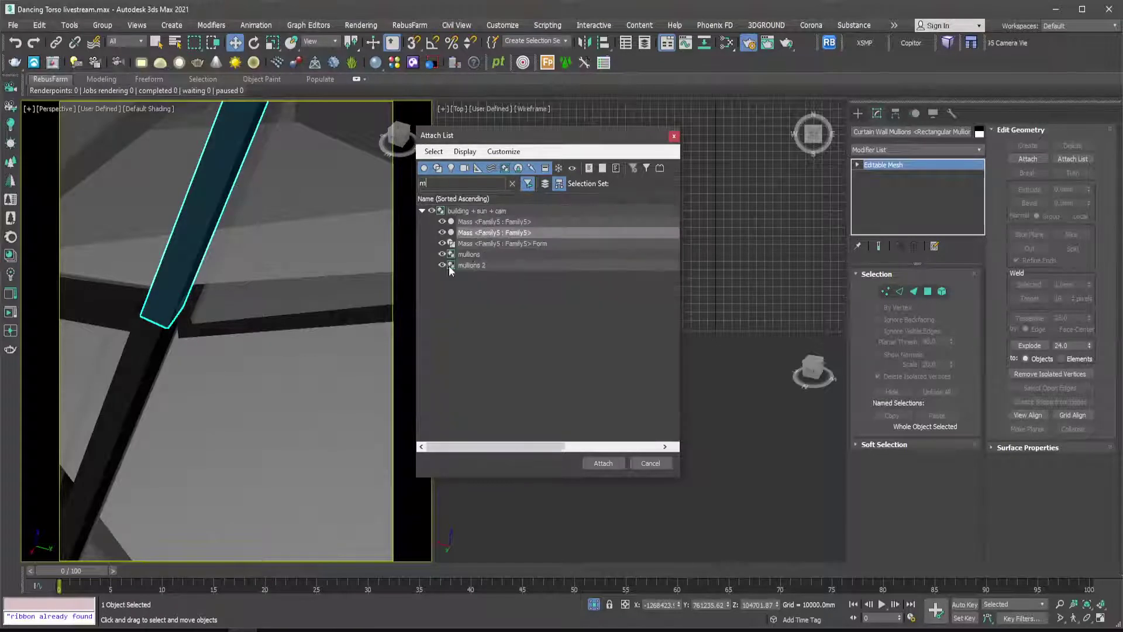
{"action": "left_click", "coordinate": [469, 267]}
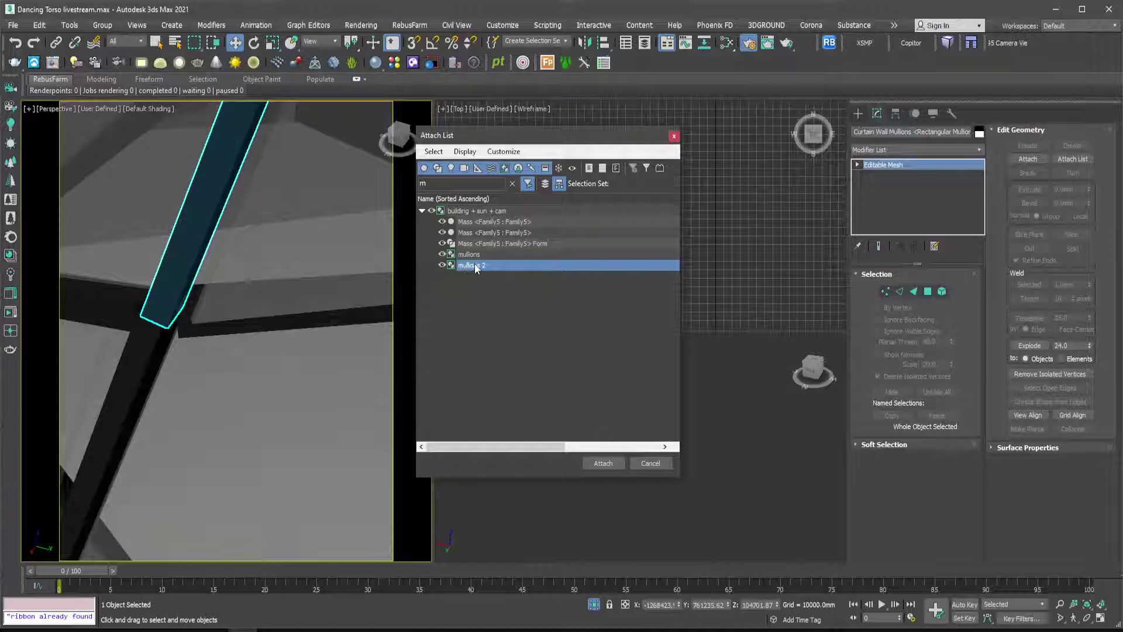
{"action": "key", "text": "Escape"}
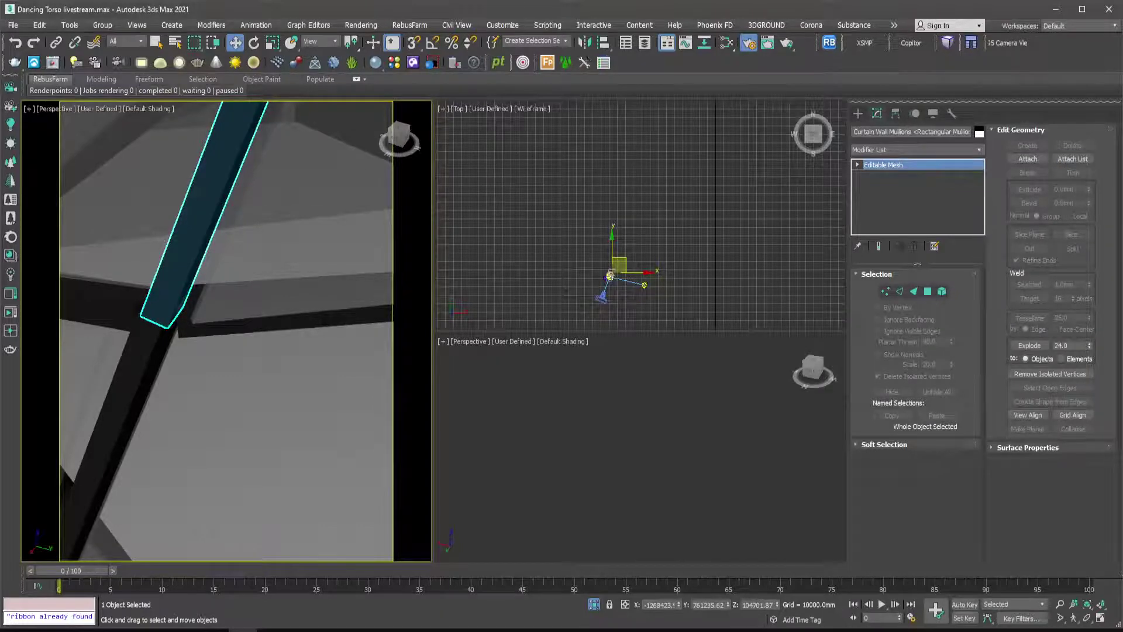
Attach all the tower mullions listed under mullions 2 to the selected mullion mesh, filtering the attach list by c.
{"action": "left_click_drag", "start_coordinate": [611, 148], "coordinate": [490, 116]}
{"action": "left_click_drag", "start_coordinate": [595, 200], "coordinate": [587, 381]}
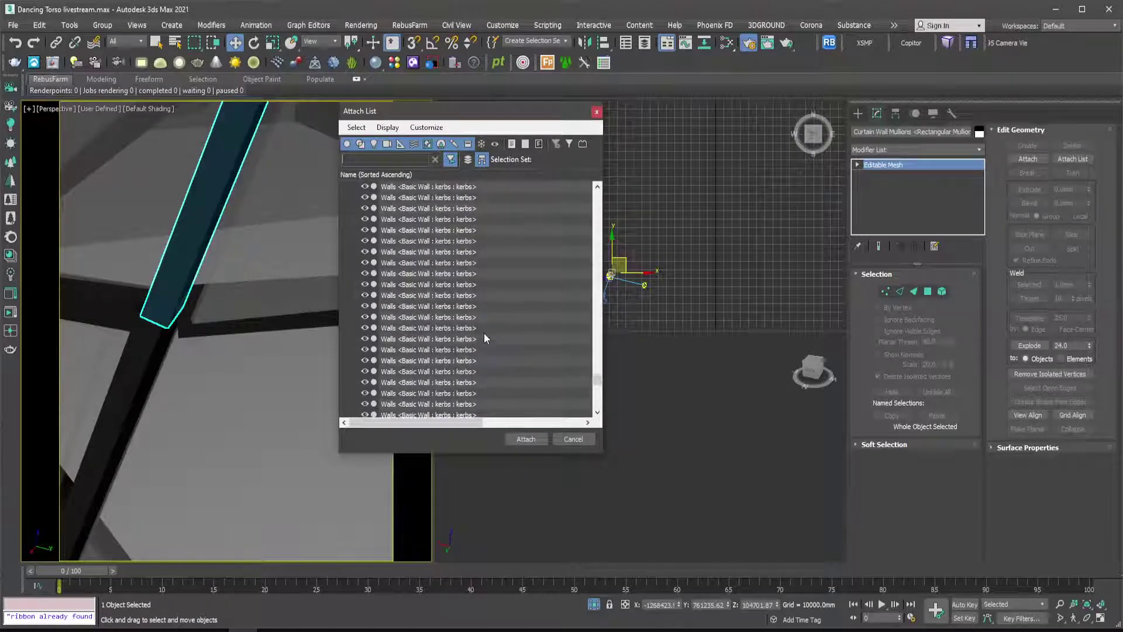
{"action": "scroll", "coordinate": [484, 334], "scroll_direction": "up", "scroll_amount": 5}
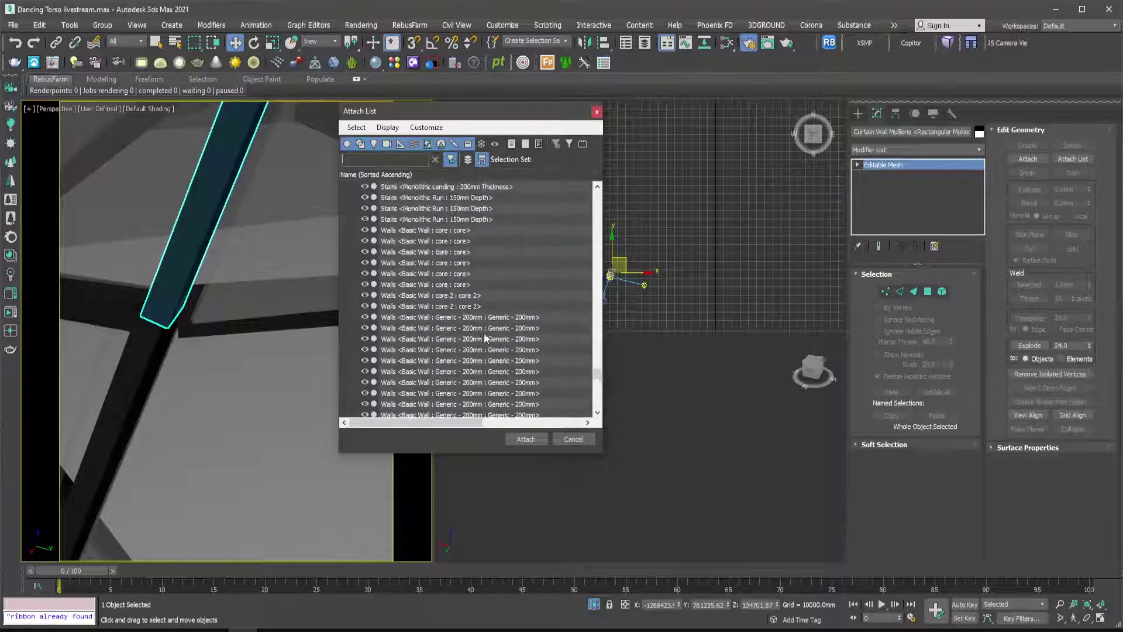
{"action": "scroll", "coordinate": [484, 336], "scroll_direction": "up", "scroll_amount": 3}
{"action": "type", "text": "c"}
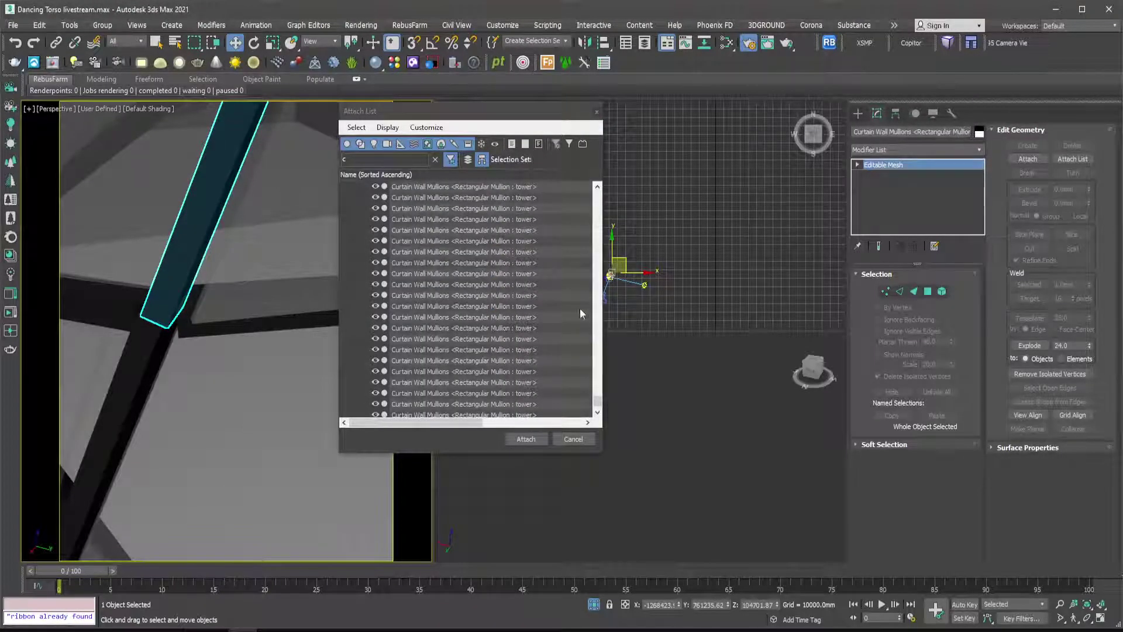
{"action": "left_click_drag", "start_coordinate": [597, 402], "coordinate": [591, 342]}
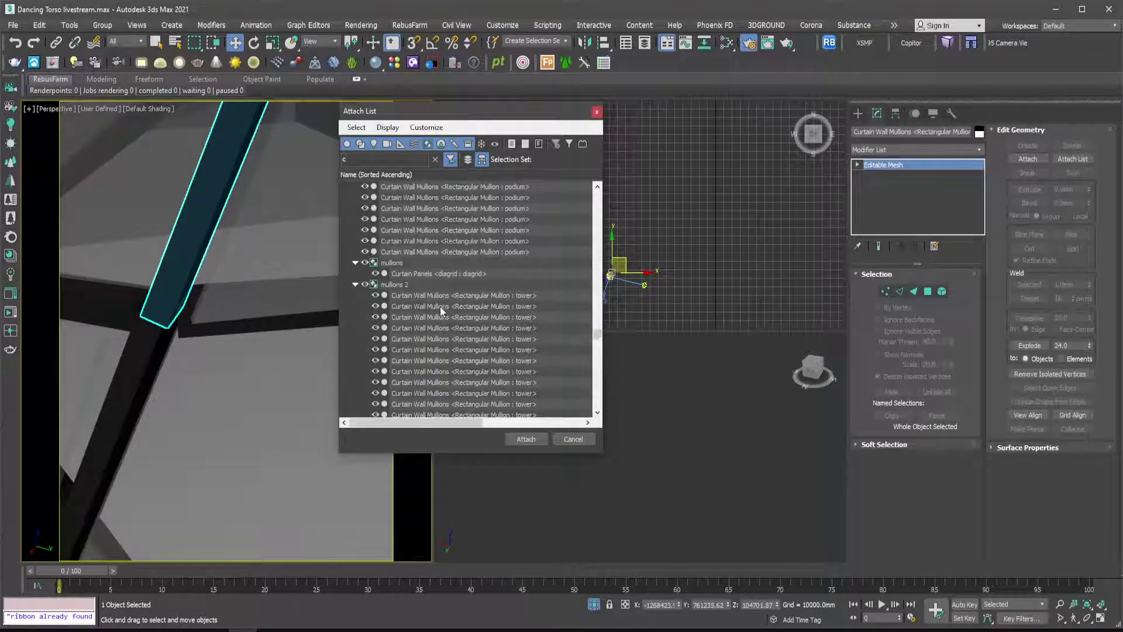
{"action": "scroll", "coordinate": [444, 305], "scroll_direction": "down", "scroll_amount": 3}
{"action": "scroll", "coordinate": [458, 321], "scroll_direction": "down", "scroll_amount": 3}
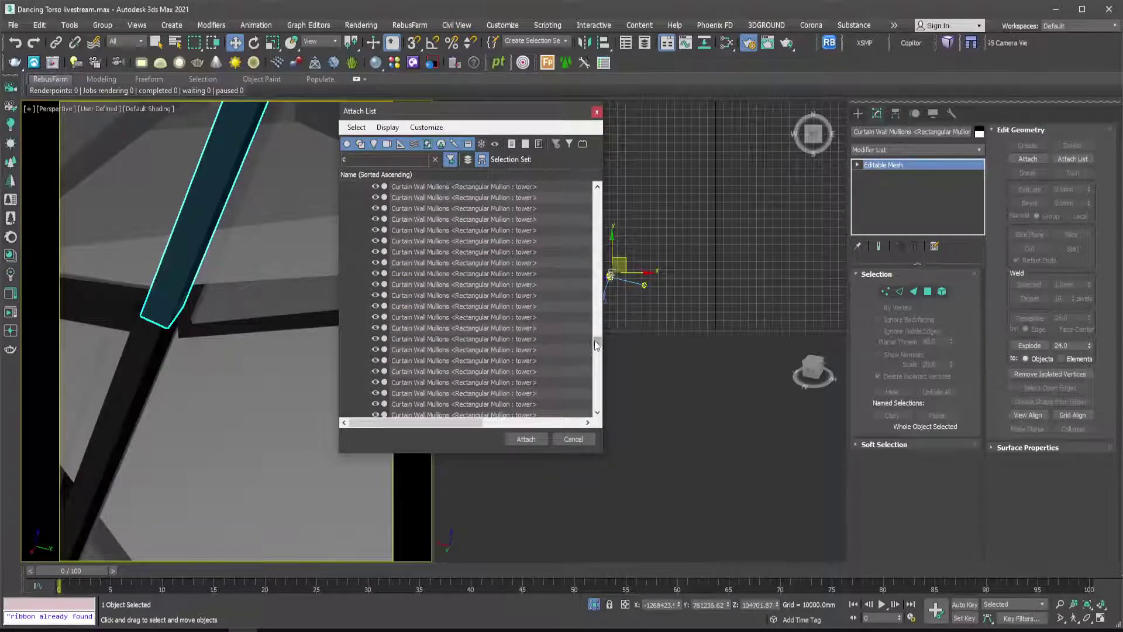
{"action": "scroll", "coordinate": [555, 378], "scroll_direction": "down", "scroll_amount": 3}
{"action": "key", "text": "ctrl+a"}
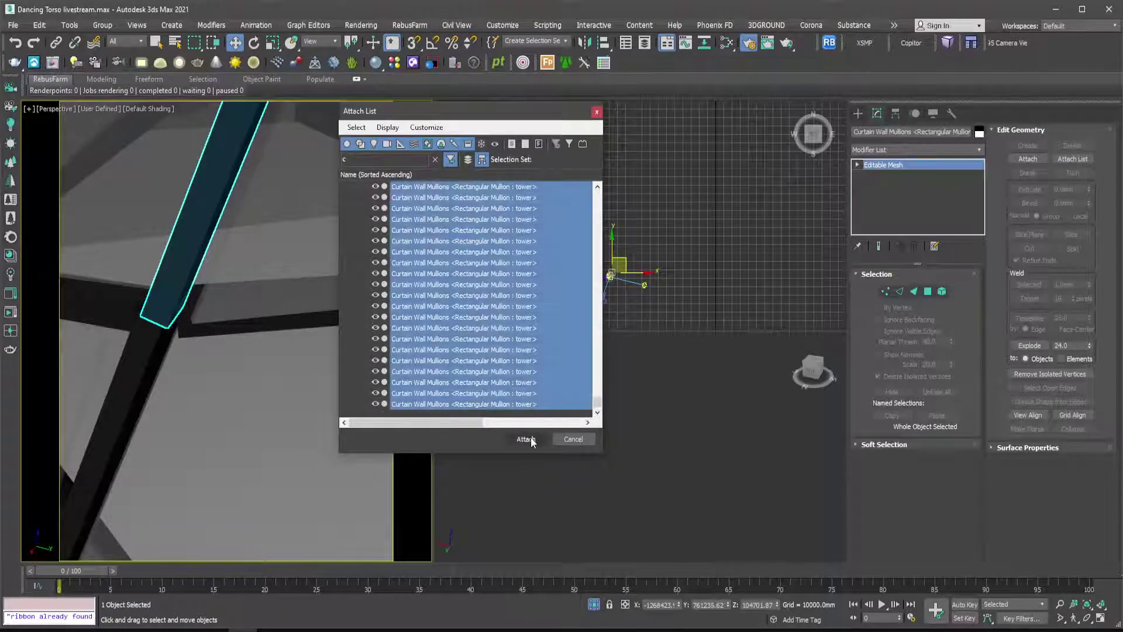
{"action": "left_click", "coordinate": [526, 438]}
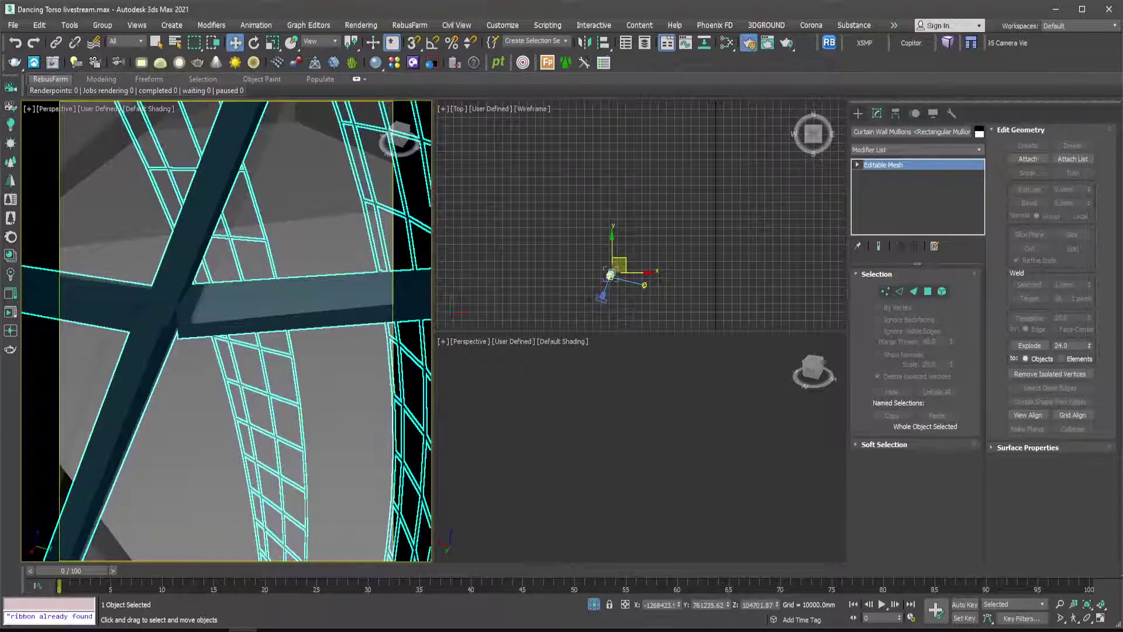
Add the merged mullion mesh to the excluded objects of the material override in the Corona render setup.
{"action": "key", "text": "F10"}
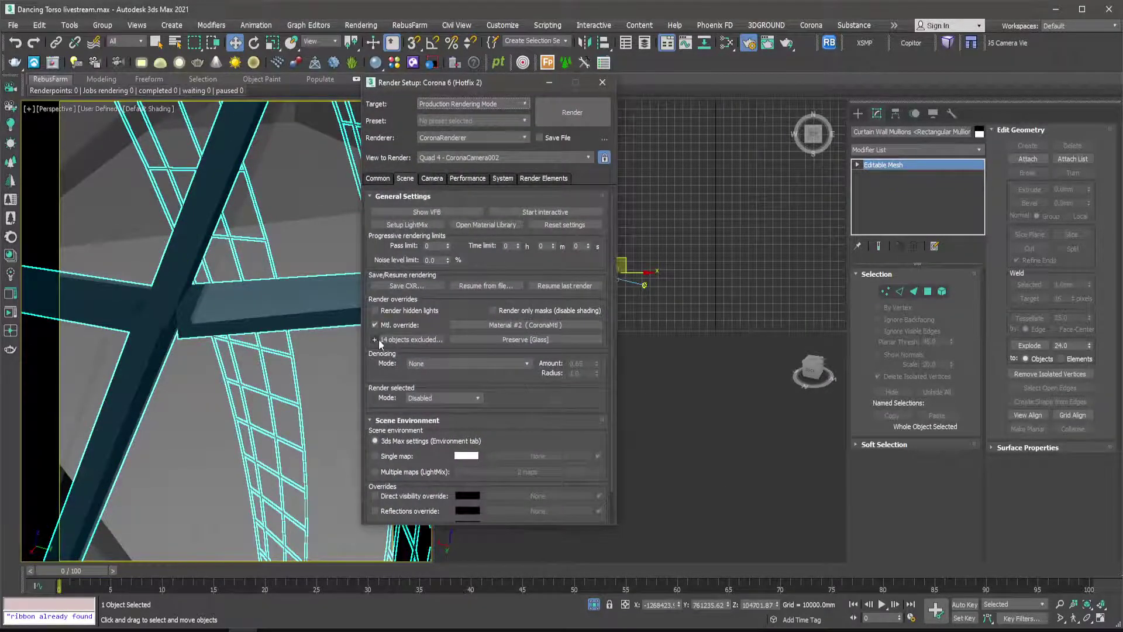
{"action": "left_click", "coordinate": [375, 339]}
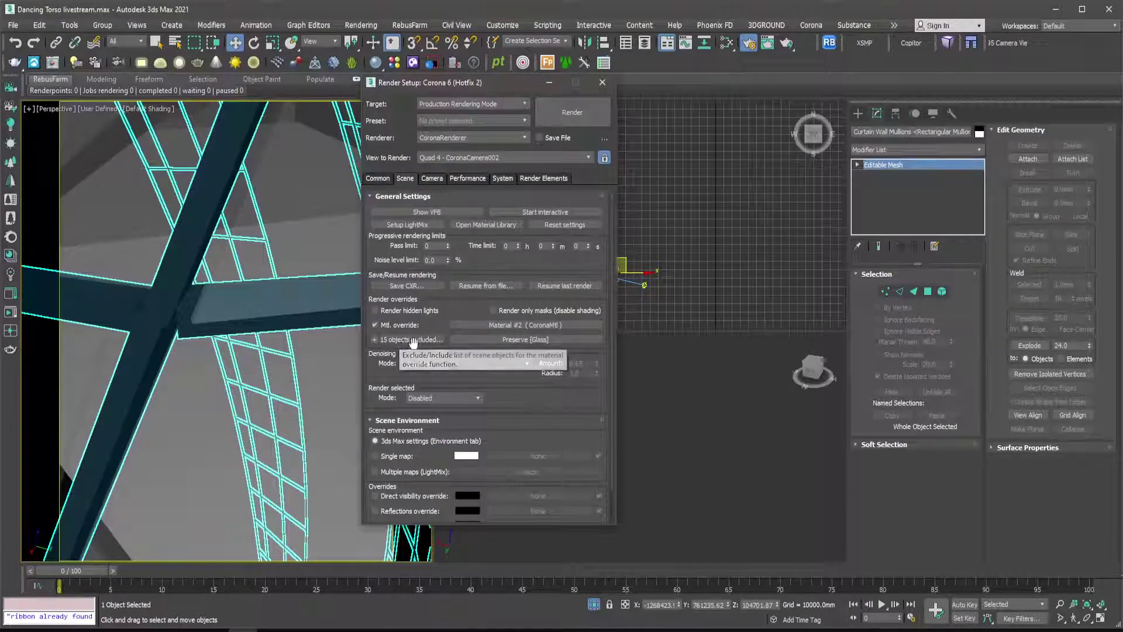
Select the zigzag diagrid curtain panel mesh near the tower's crown and exclude it from the Corona material override as well.
{"action": "scroll", "coordinate": [249, 303], "scroll_direction": "down", "scroll_amount": 3}
{"action": "scroll", "coordinate": [248, 303], "scroll_direction": "down", "scroll_amount": 10}
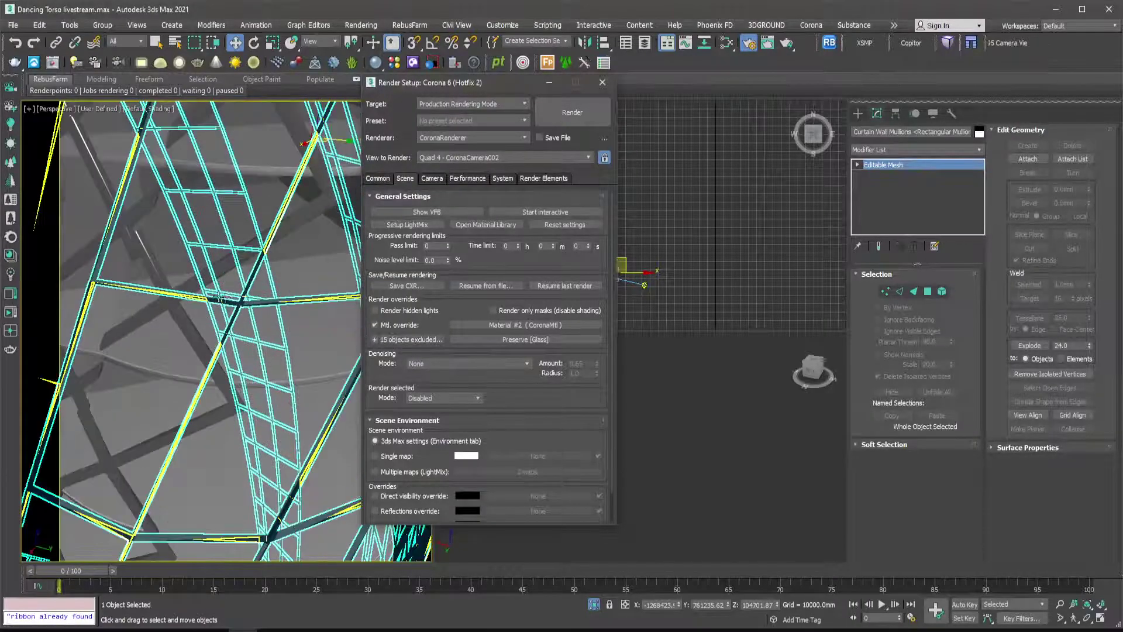
{"action": "scroll", "coordinate": [154, 245], "scroll_direction": "up", "scroll_amount": 10}
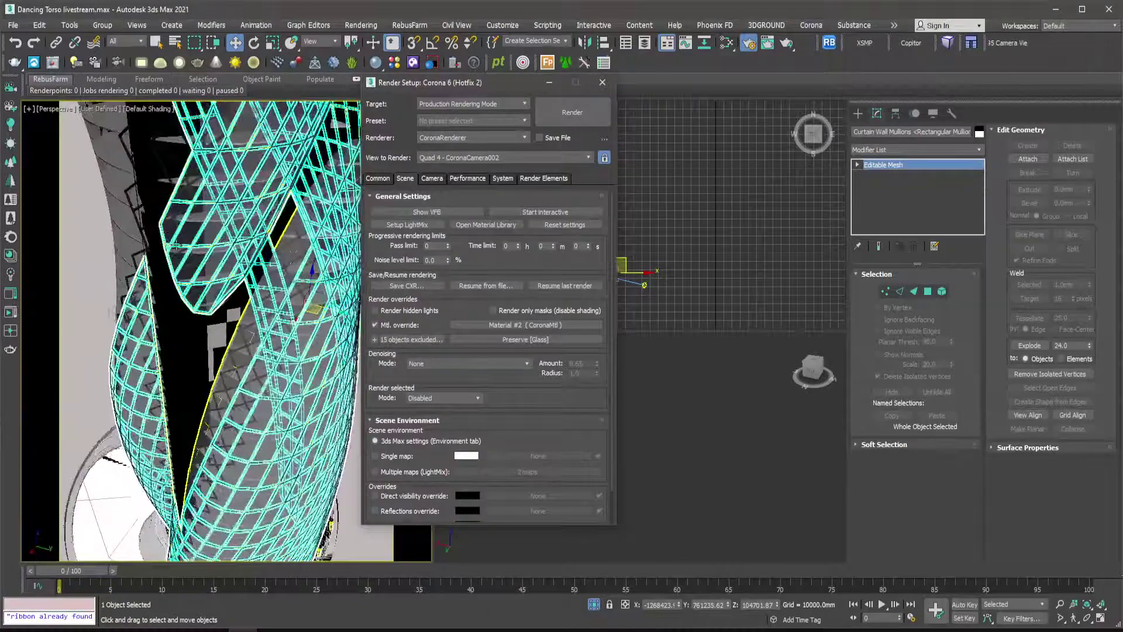
{"action": "scroll", "coordinate": [213, 240], "scroll_direction": "down", "scroll_amount": 10}
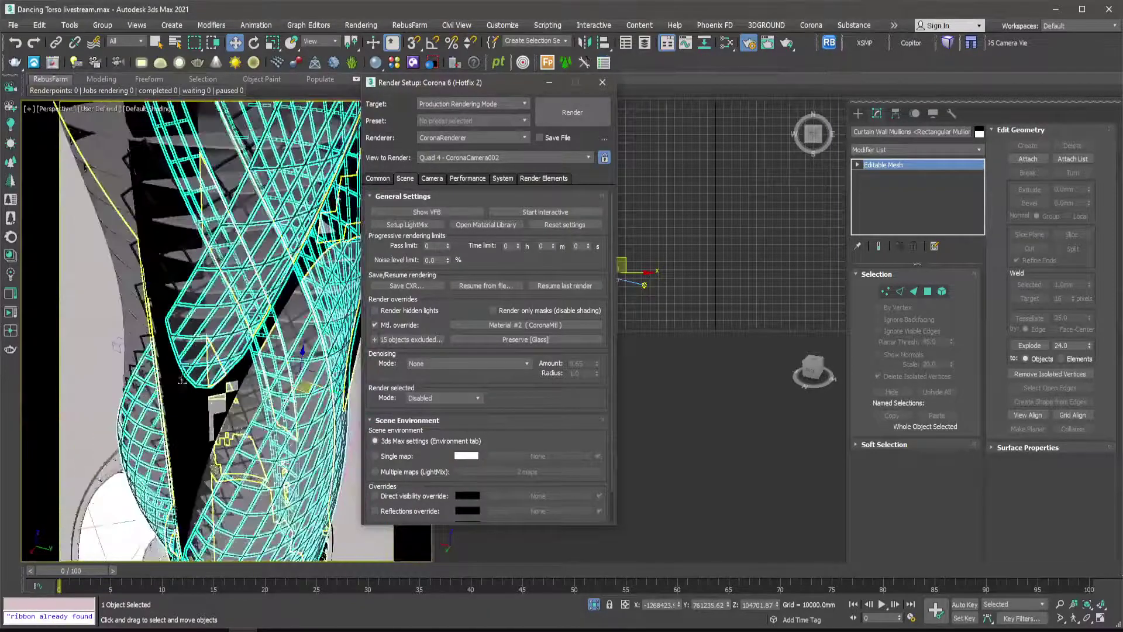
{"action": "scroll", "coordinate": [260, 303], "scroll_direction": "up", "scroll_amount": 10}
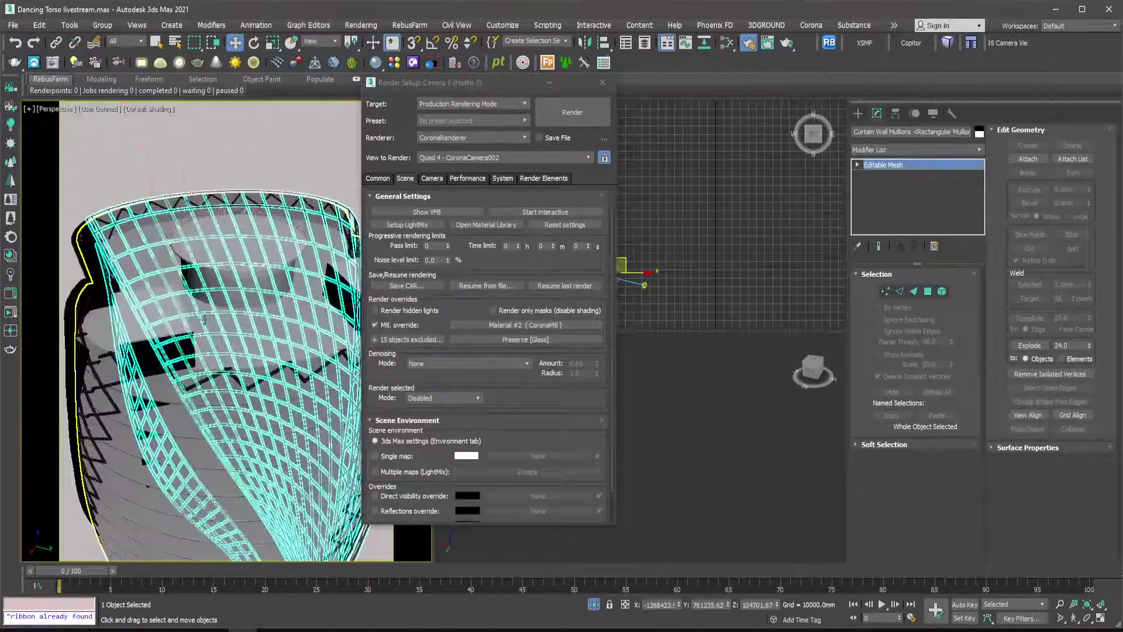
{"action": "scroll", "coordinate": [261, 303], "scroll_direction": "down", "scroll_amount": 6}
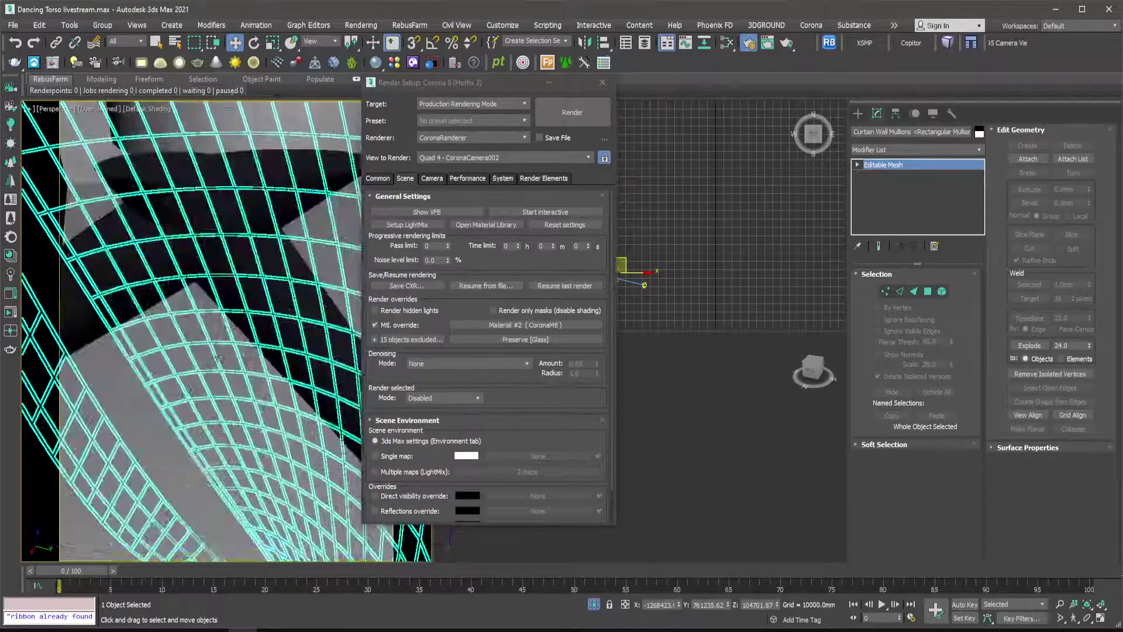
{"action": "scroll", "coordinate": [224, 343], "scroll_direction": "up", "scroll_amount": 3}
{"action": "left_click", "coordinate": [224, 343]}
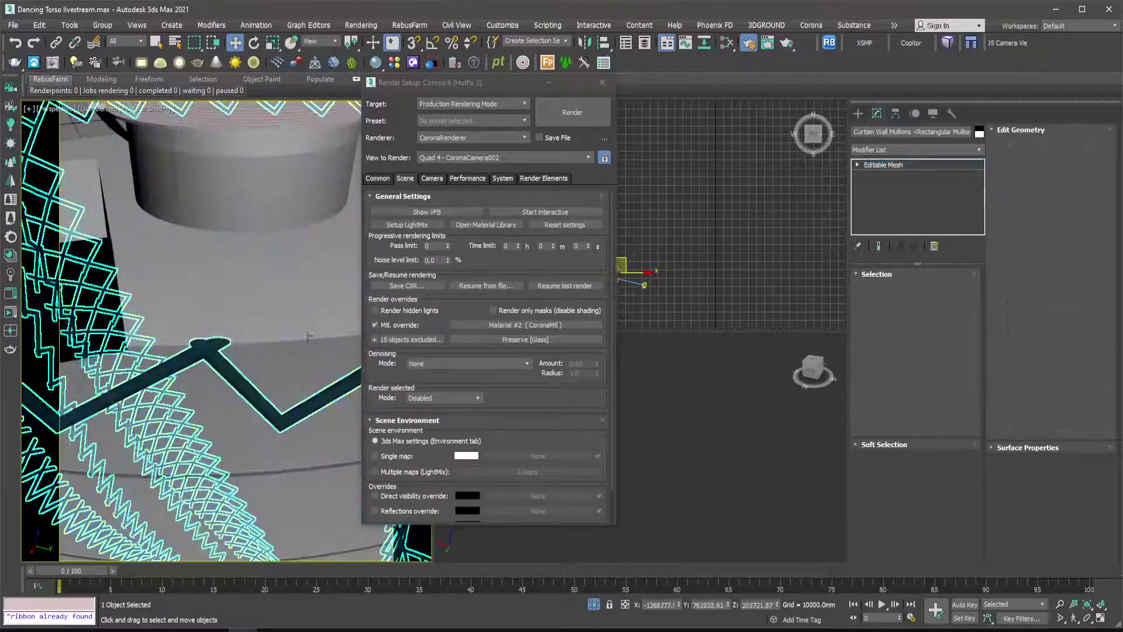
{"action": "left_click", "coordinate": [376, 339]}
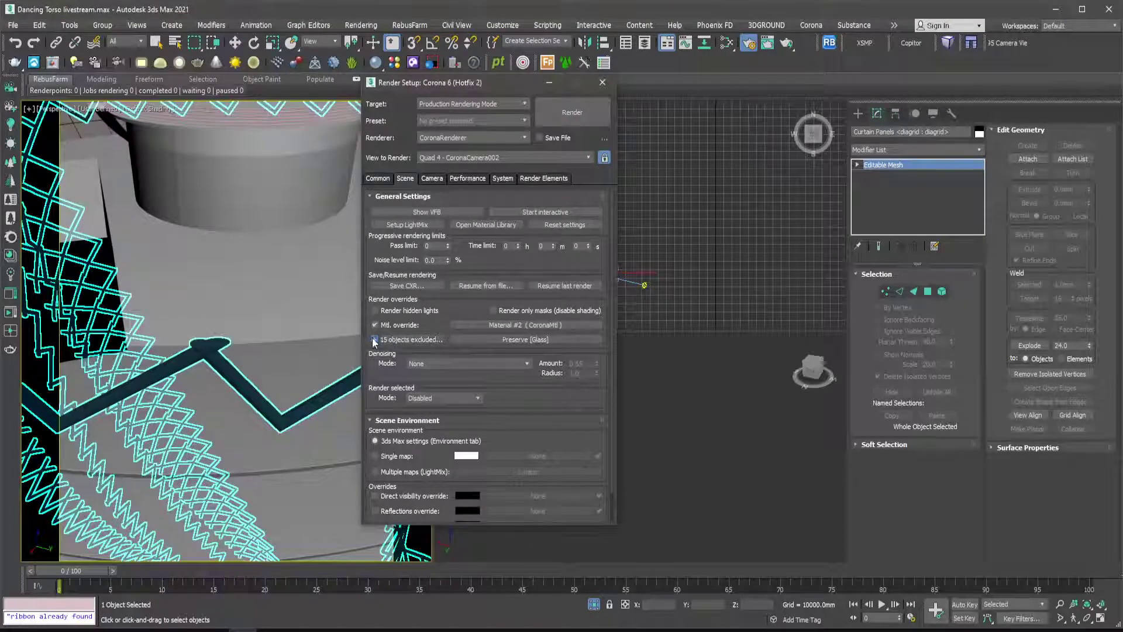
{"action": "left_click", "coordinate": [374, 340]}
{"action": "left_click", "coordinate": [550, 87]}
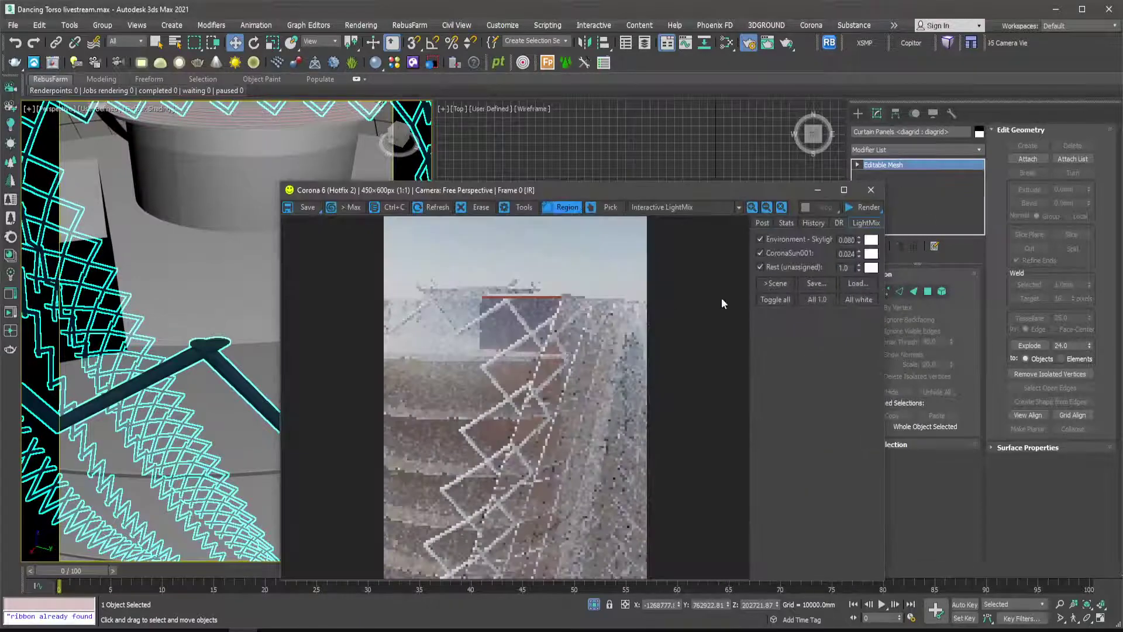
Switch the perspective view to CoronaCamera002, start an interactive Corona render of the tower and clear the object selection.
{"action": "left_click_drag", "start_coordinate": [579, 193], "coordinate": [804, 71]}
{"action": "scroll", "coordinate": [277, 407], "scroll_direction": "down", "scroll_amount": 3}
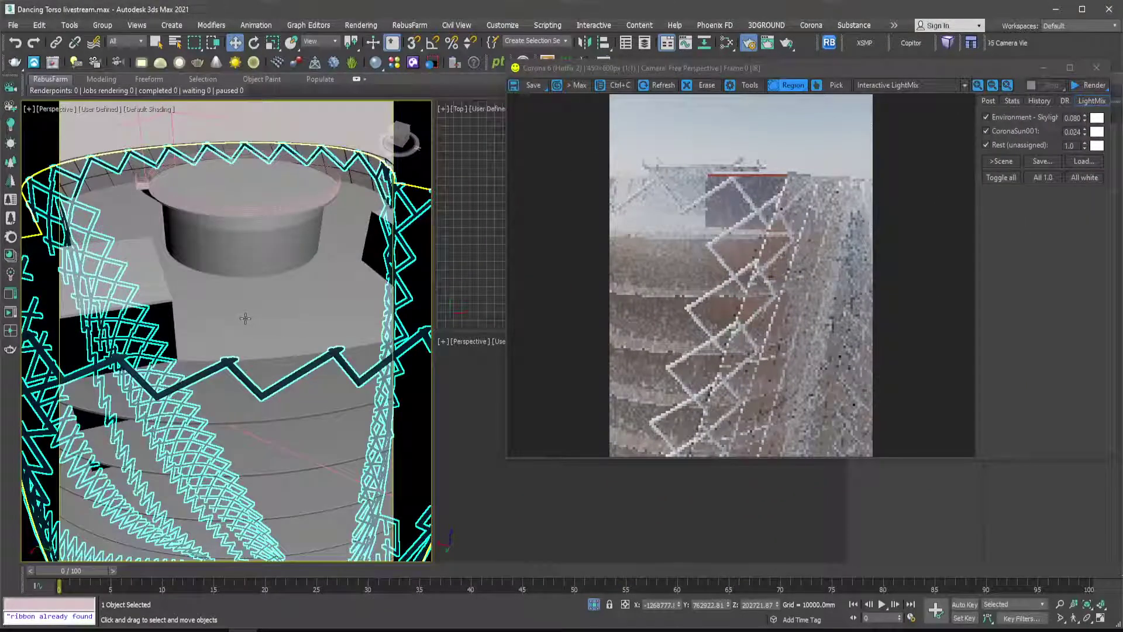
{"action": "key", "text": "c"}
{"action": "double_click", "coordinate": [542, 243]}
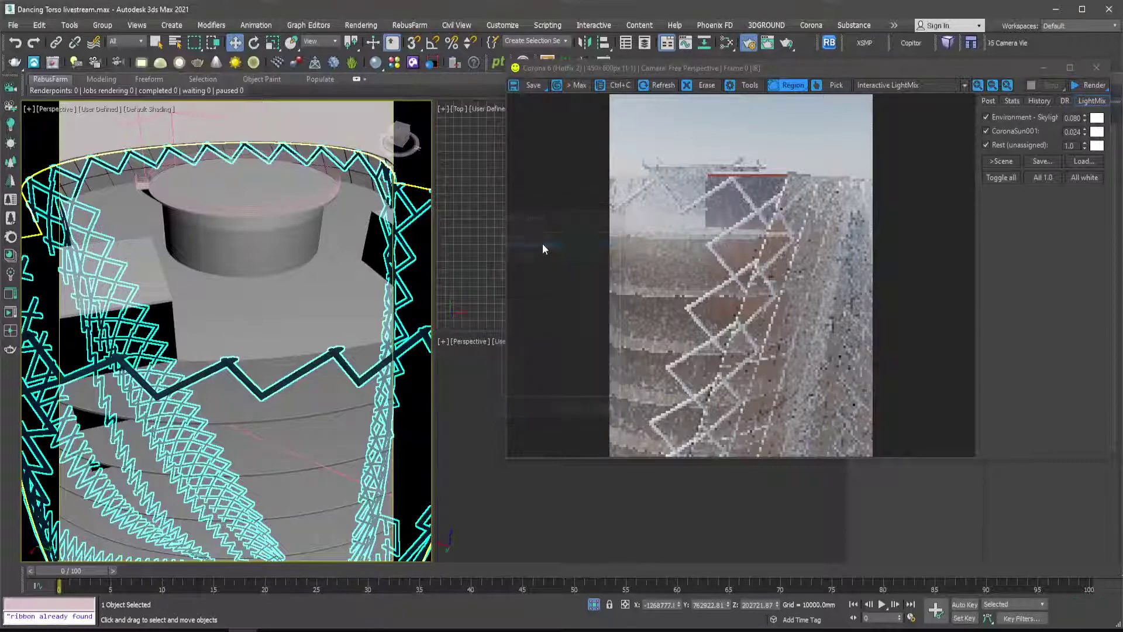
{"action": "left_click", "coordinate": [1086, 86]}
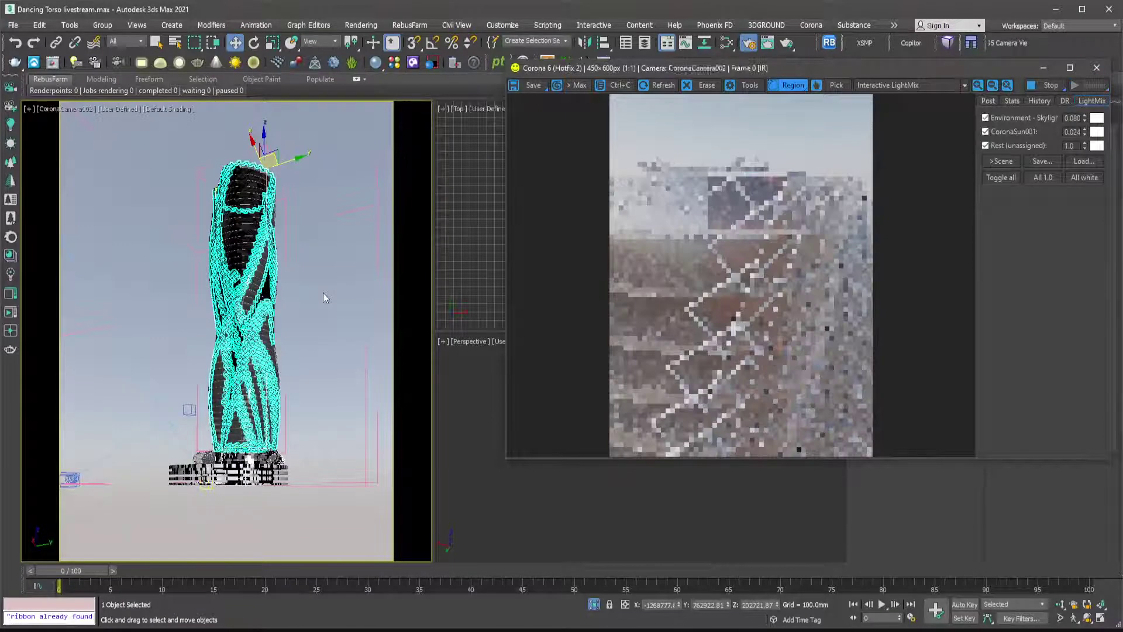
{"action": "left_click", "coordinate": [322, 295]}
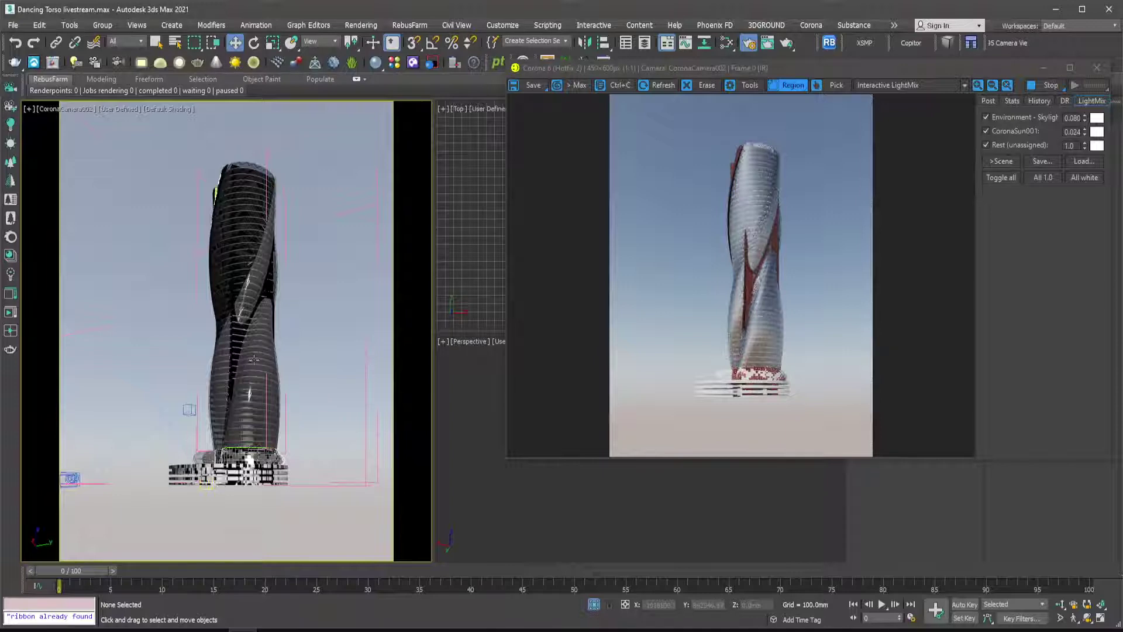
Return to a perspective view and select the glass curtain panels on the tower's lower section, keeping the live render in sight.
{"action": "key", "text": "p"}
{"action": "middle_click_drag", "start_coordinate": [262, 204], "coordinate": [269, 404]}
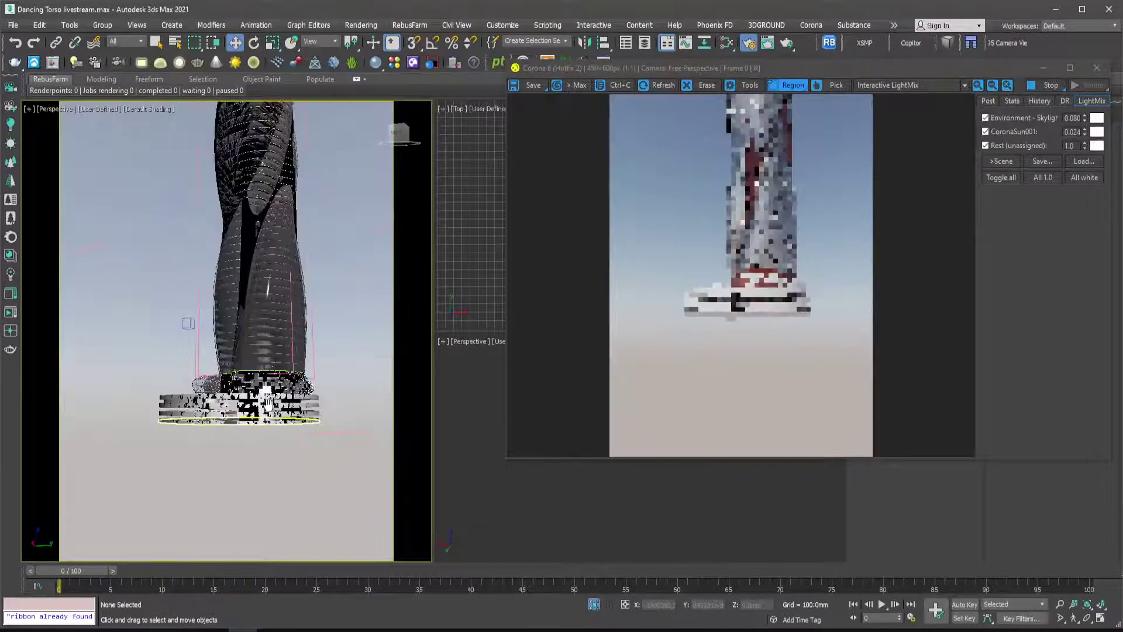
{"action": "scroll", "coordinate": [272, 279], "scroll_direction": "up", "scroll_amount": 8}
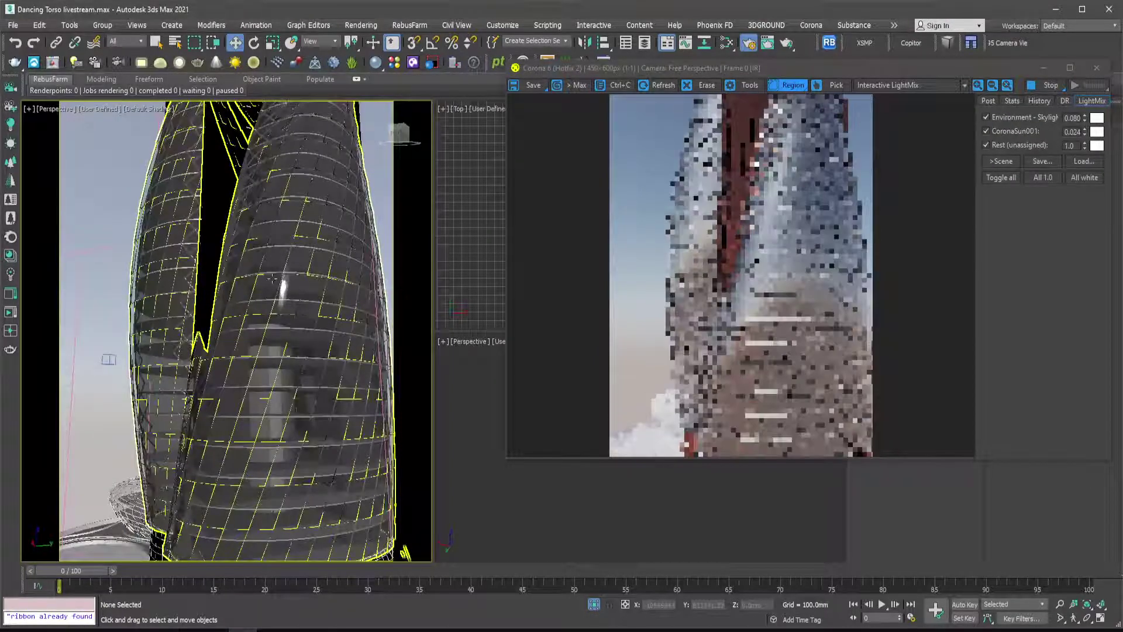
{"action": "left_click", "coordinate": [275, 310]}
{"action": "scroll", "coordinate": [297, 356], "scroll_direction": "down", "scroll_amount": 3}
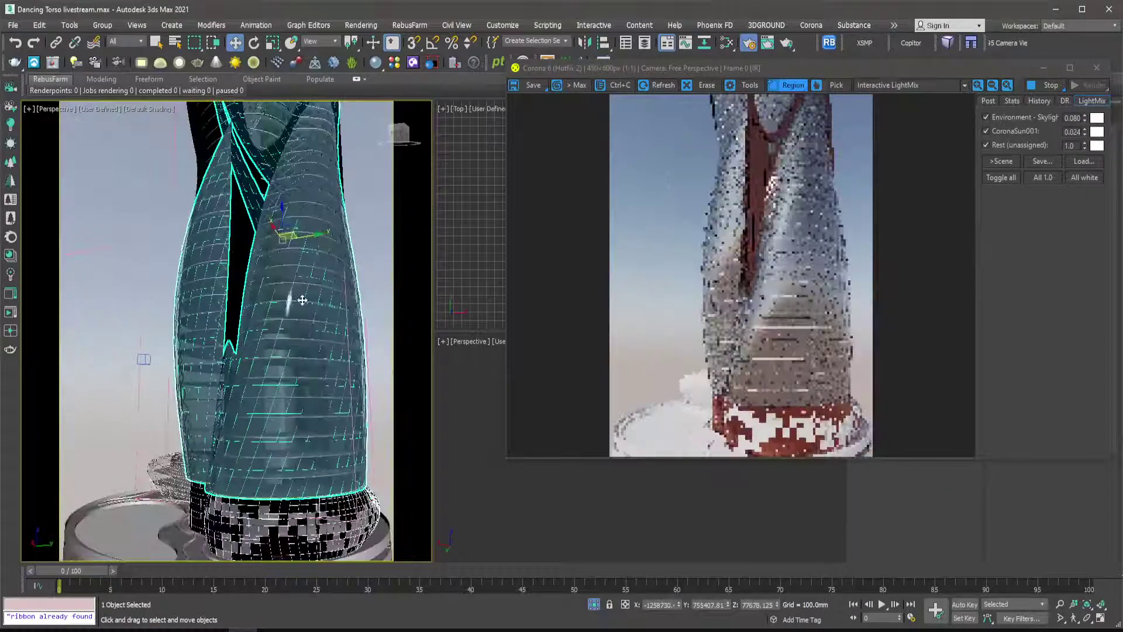
{"action": "middle_click_drag", "start_coordinate": [338, 269], "coordinate": [321, 290]}
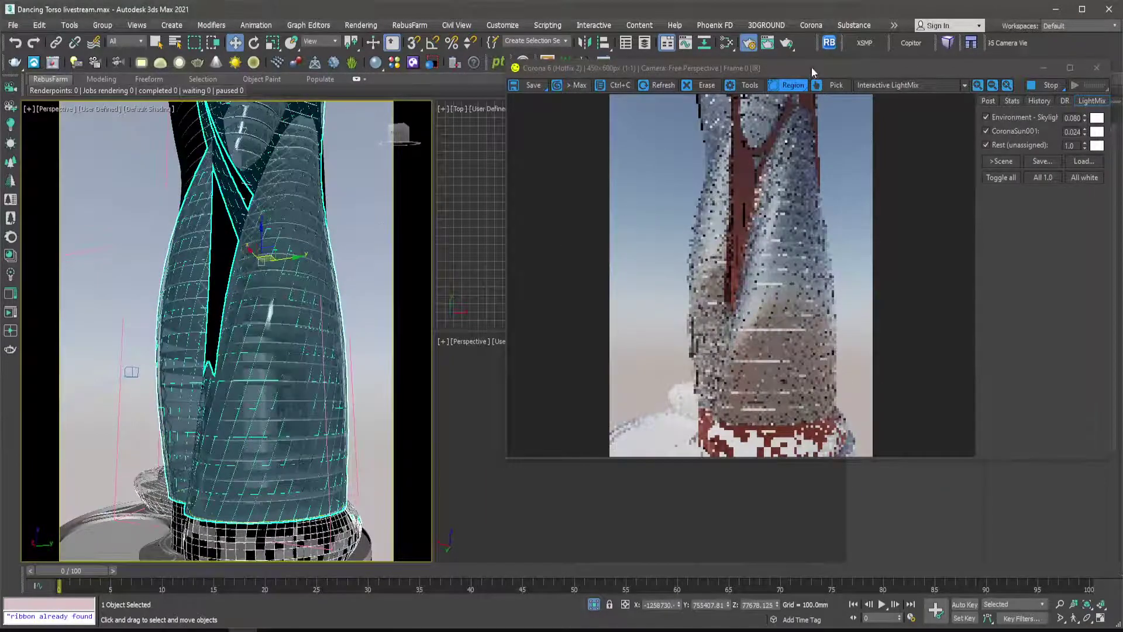
{"action": "left_click_drag", "start_coordinate": [812, 72], "coordinate": [747, 103]}
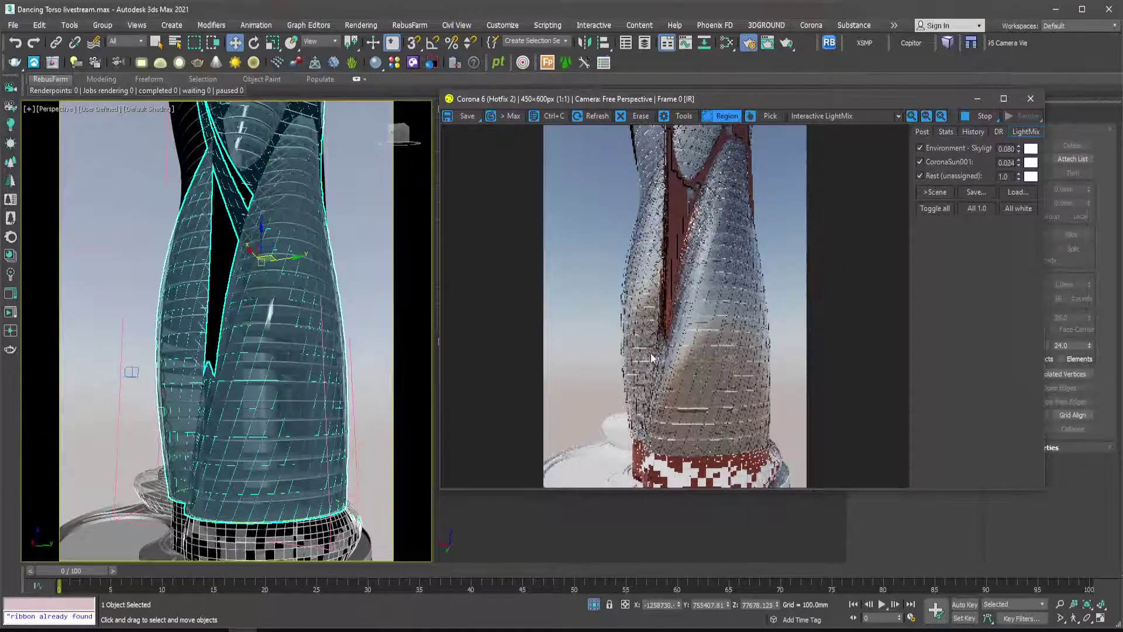
Sample the material of the tower's glass panels into the Slate Material Editor and review its Basic options.
{"action": "left_click", "coordinate": [726, 43]}
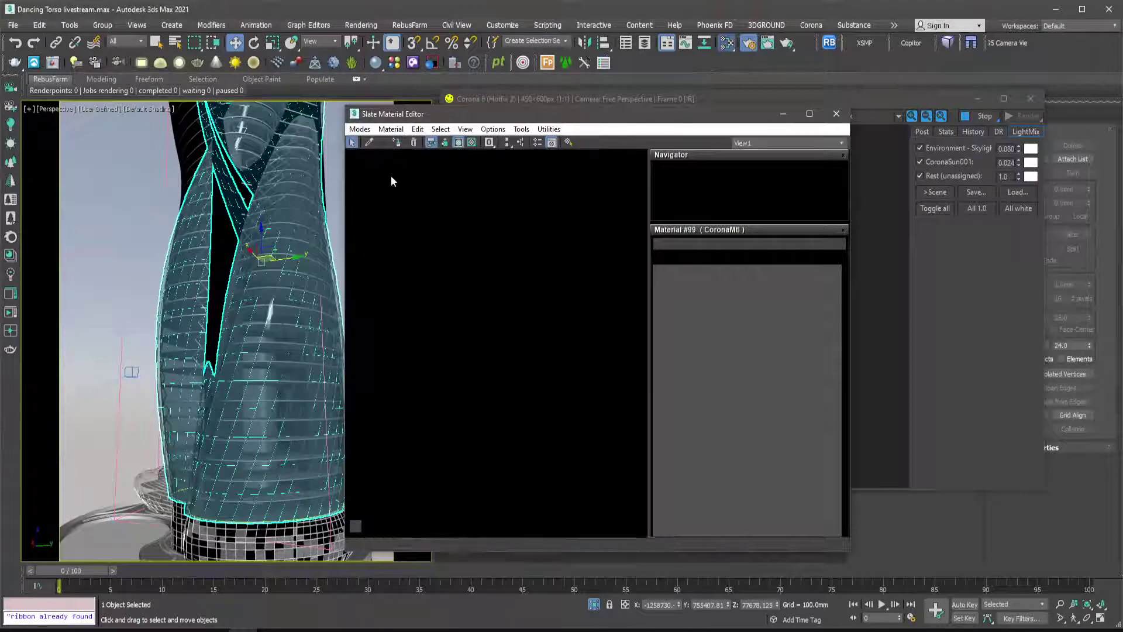
{"action": "left_click", "coordinate": [369, 142]}
{"action": "scroll", "coordinate": [290, 272], "scroll_direction": "up", "scroll_amount": 3}
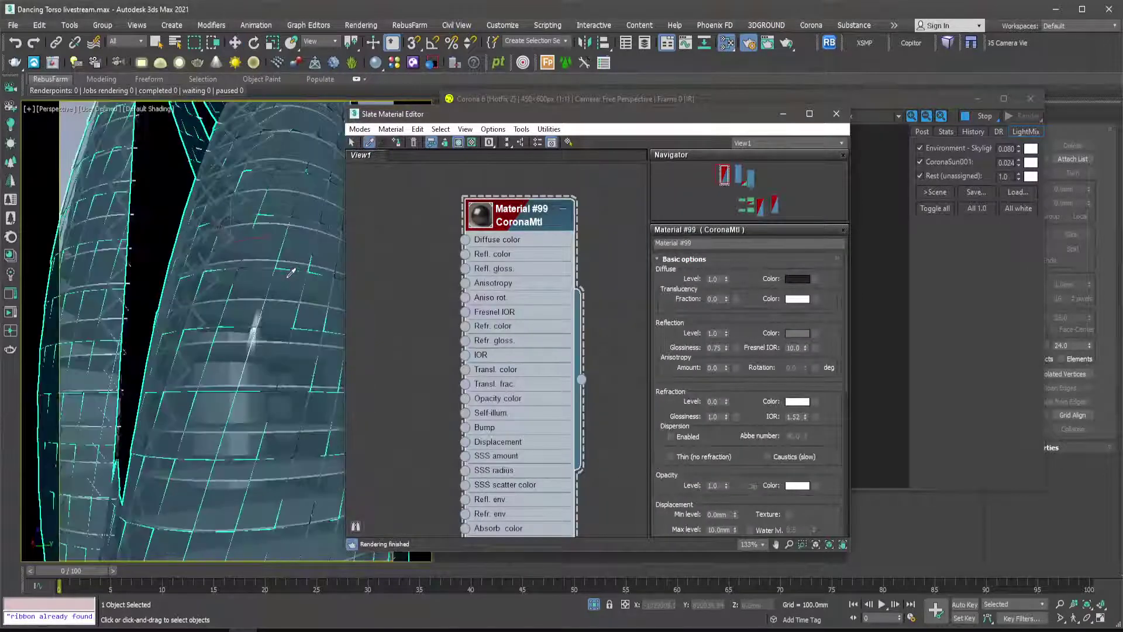
{"action": "left_click", "coordinate": [290, 273]}
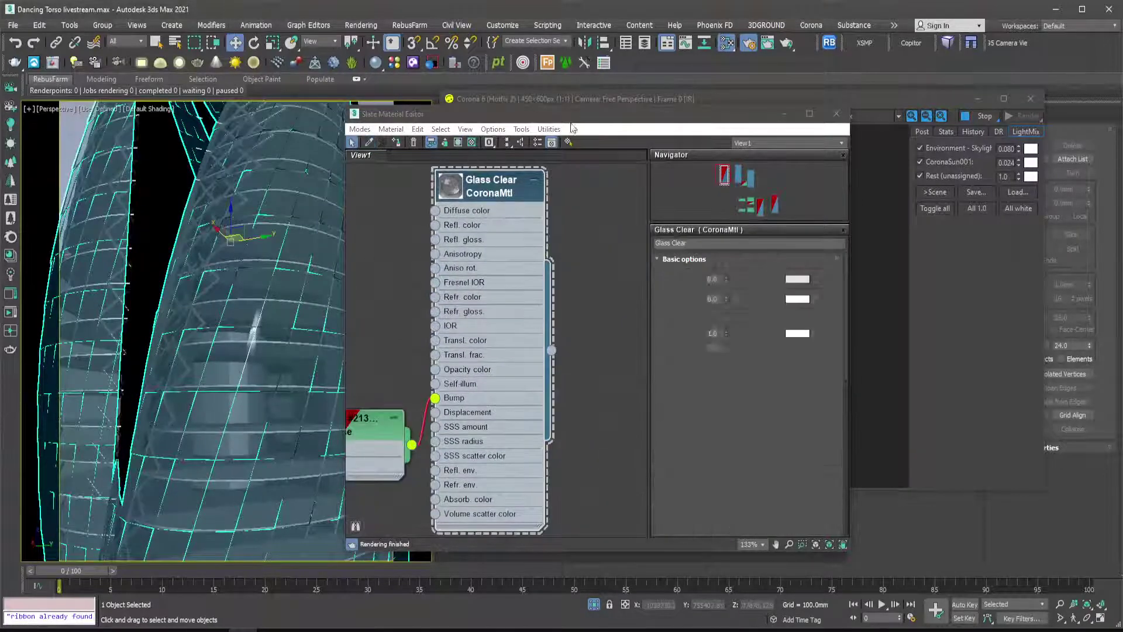
{"action": "left_click_drag", "start_coordinate": [571, 113], "coordinate": [315, 103]}
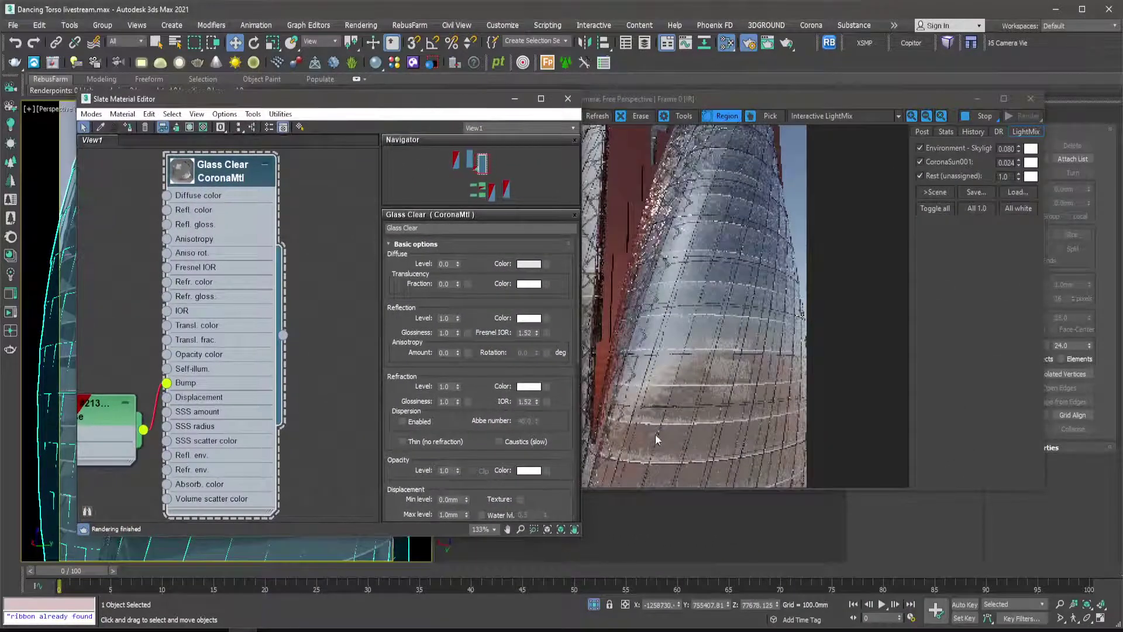
{"action": "left_click", "coordinate": [514, 99]}
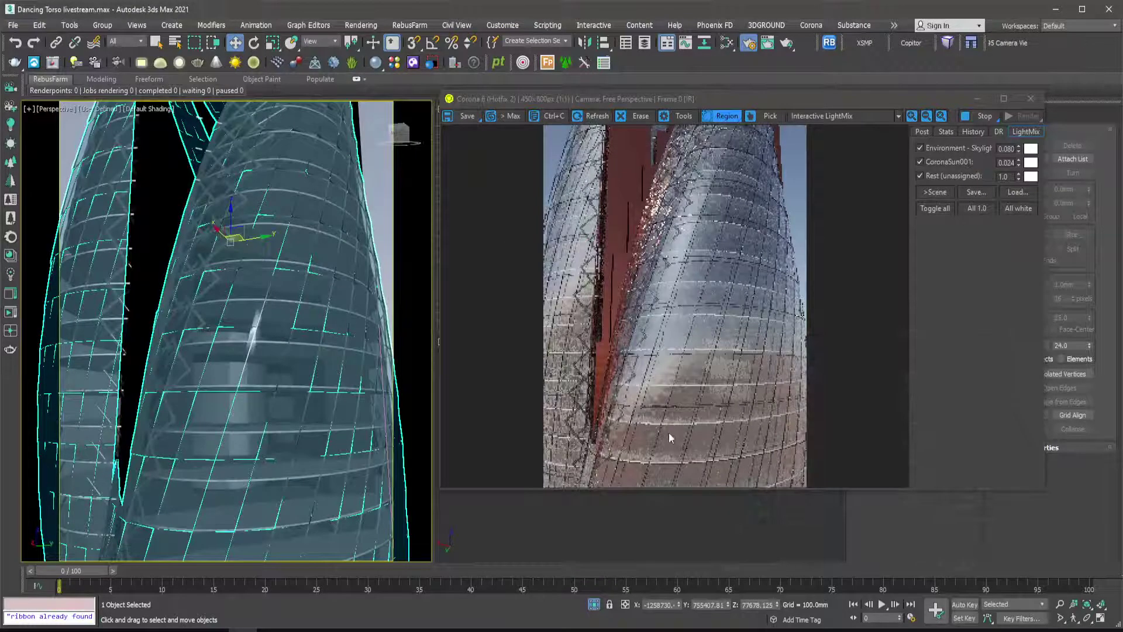
Examine the glass, mullions and interior floors in the interactive render, both close up and with the whole tower in frame.
{"action": "scroll", "coordinate": [189, 432], "scroll_direction": "up", "scroll_amount": 3}
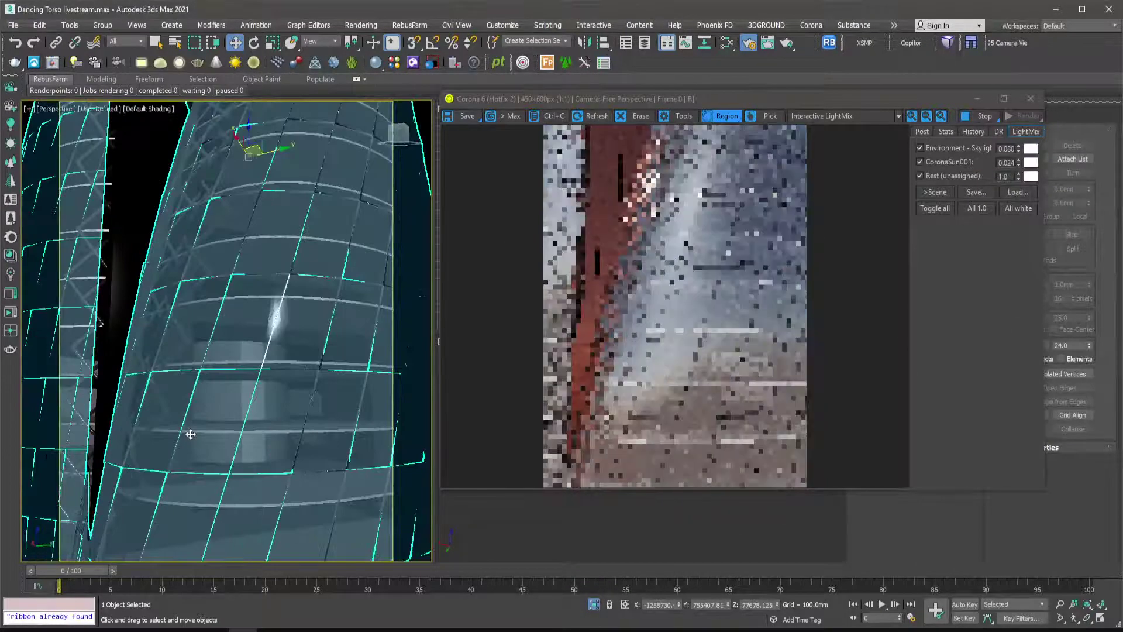
{"action": "scroll", "coordinate": [190, 434], "scroll_direction": "up", "scroll_amount": 2}
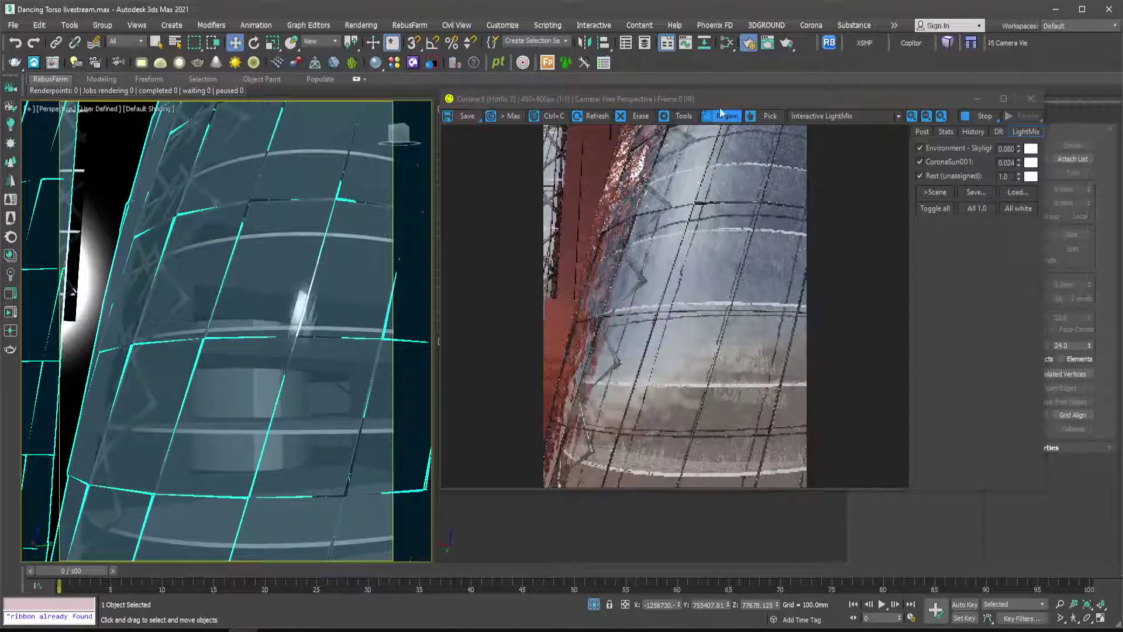
{"action": "left_click_drag", "start_coordinate": [718, 101], "coordinate": [773, 78]}
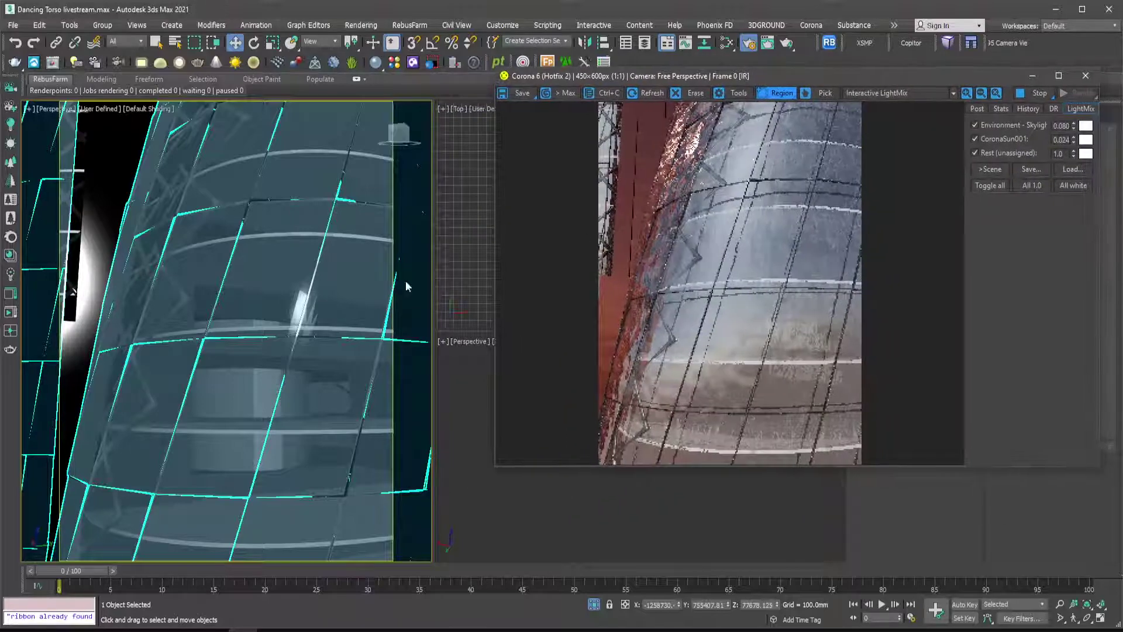
{"action": "scroll", "coordinate": [195, 397], "scroll_direction": "down", "scroll_amount": 5}
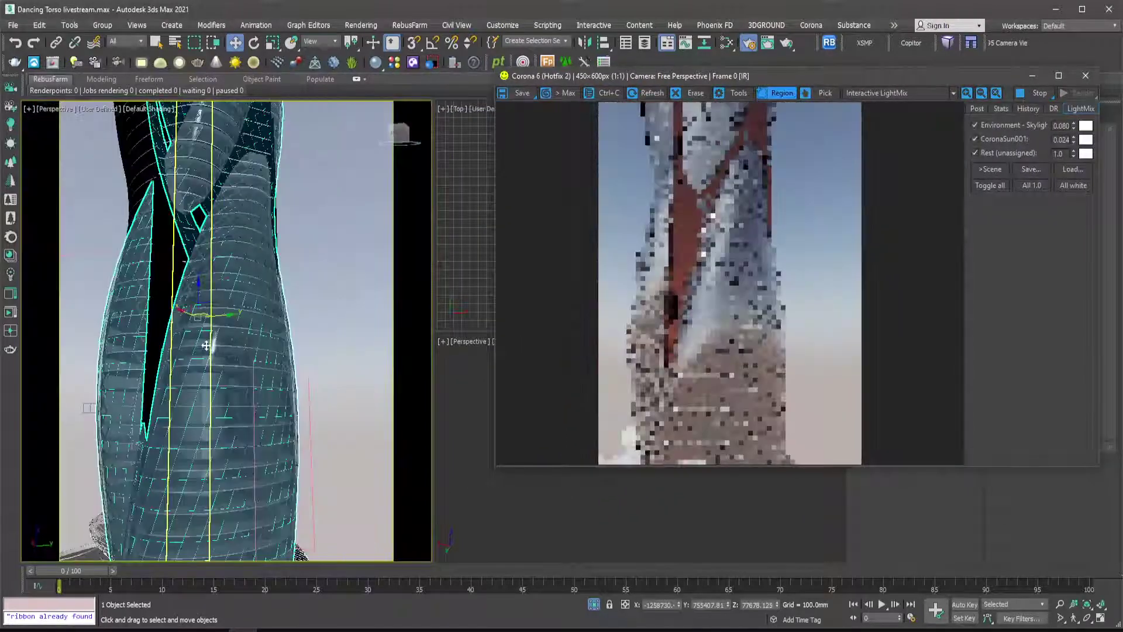
{"action": "middle_click_drag", "start_coordinate": [195, 391], "coordinate": [198, 364]}
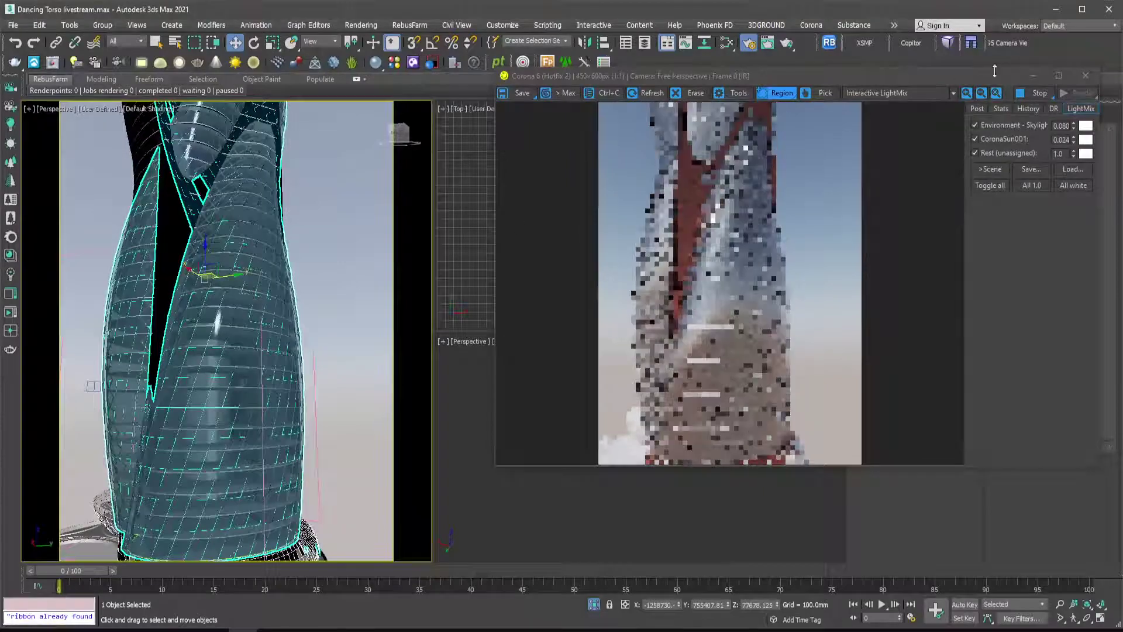
{"action": "left_click_drag", "start_coordinate": [994, 75], "coordinate": [848, 65]}
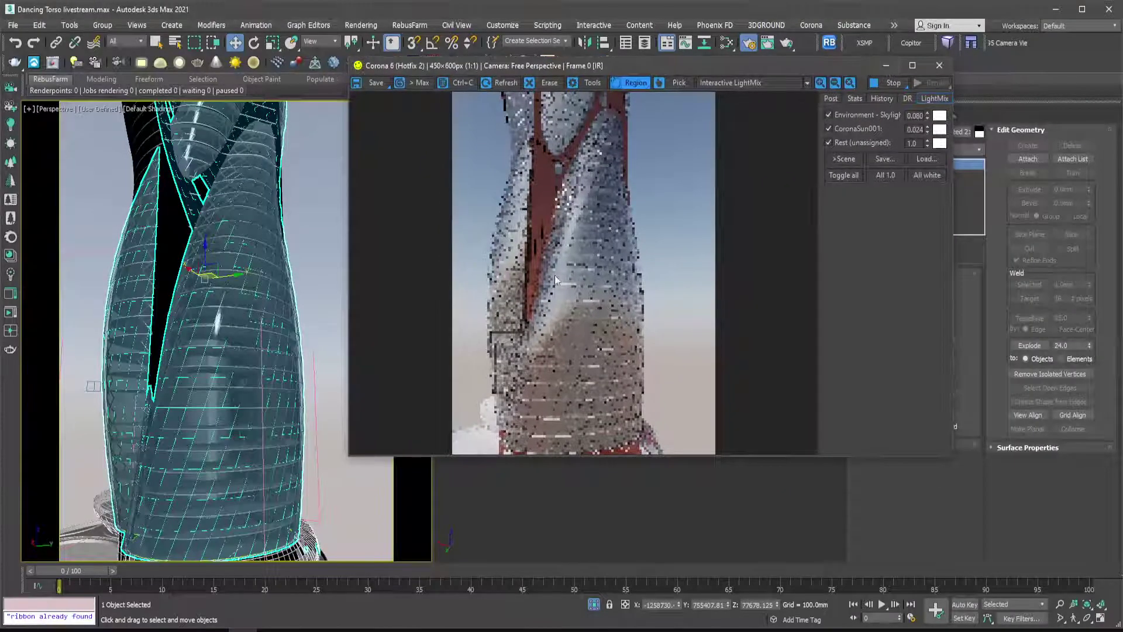
{"action": "scroll", "coordinate": [170, 377], "scroll_direction": "down", "scroll_amount": 3}
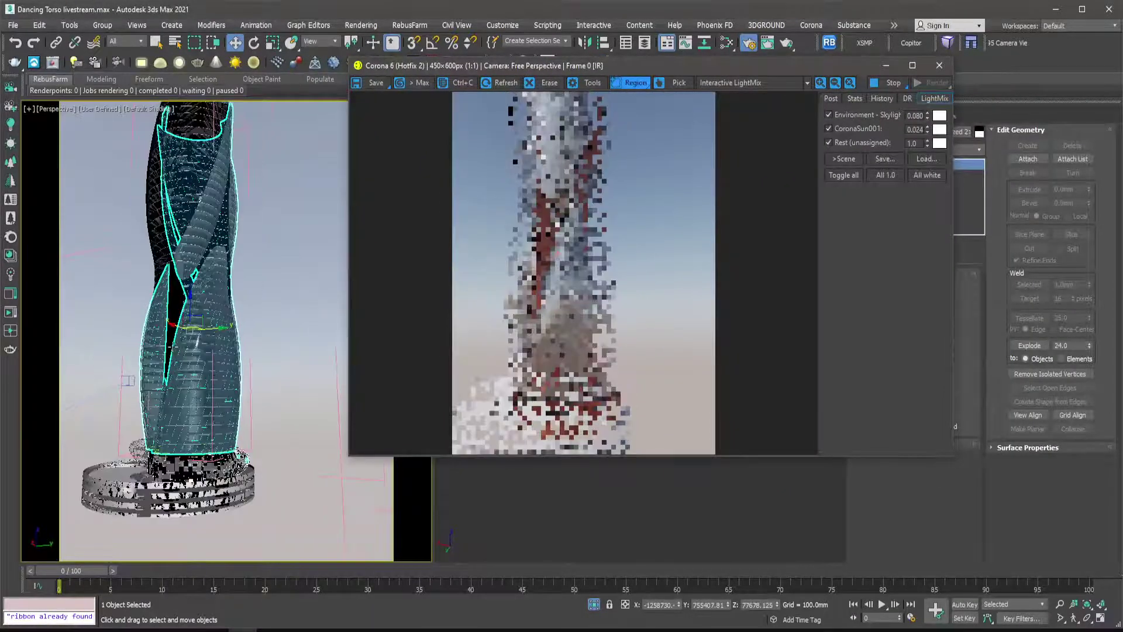
{"action": "middle_click_drag", "start_coordinate": [172, 347], "coordinate": [200, 379]}
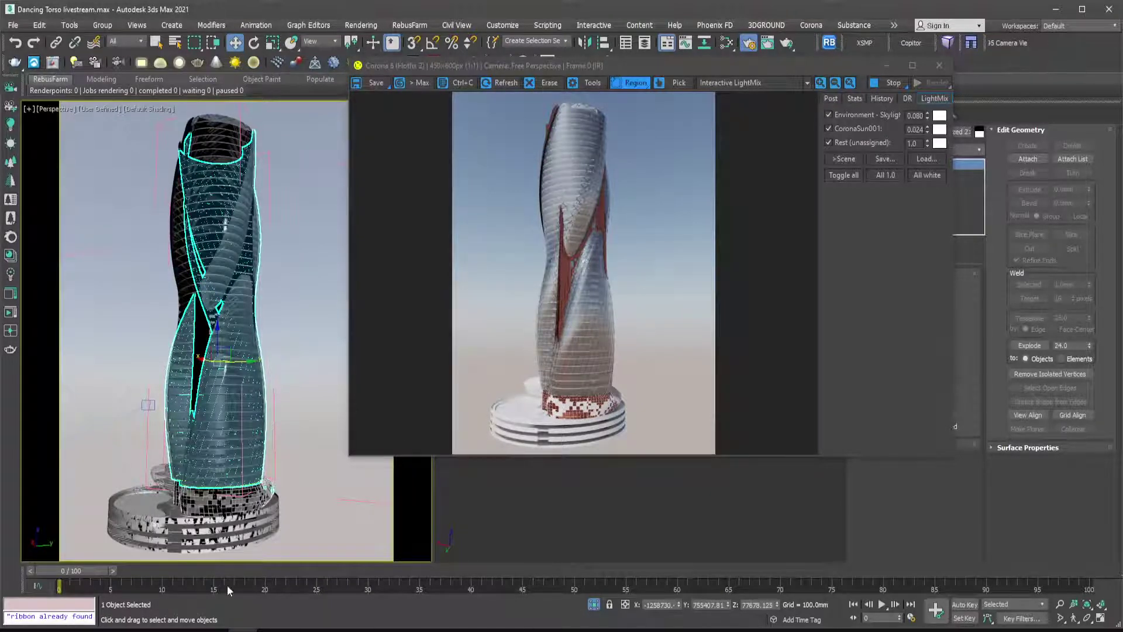
Switch to File Explorer and open the pictures folder on Local Disk (D:).
{"action": "left_click", "coordinate": [157, 630]}
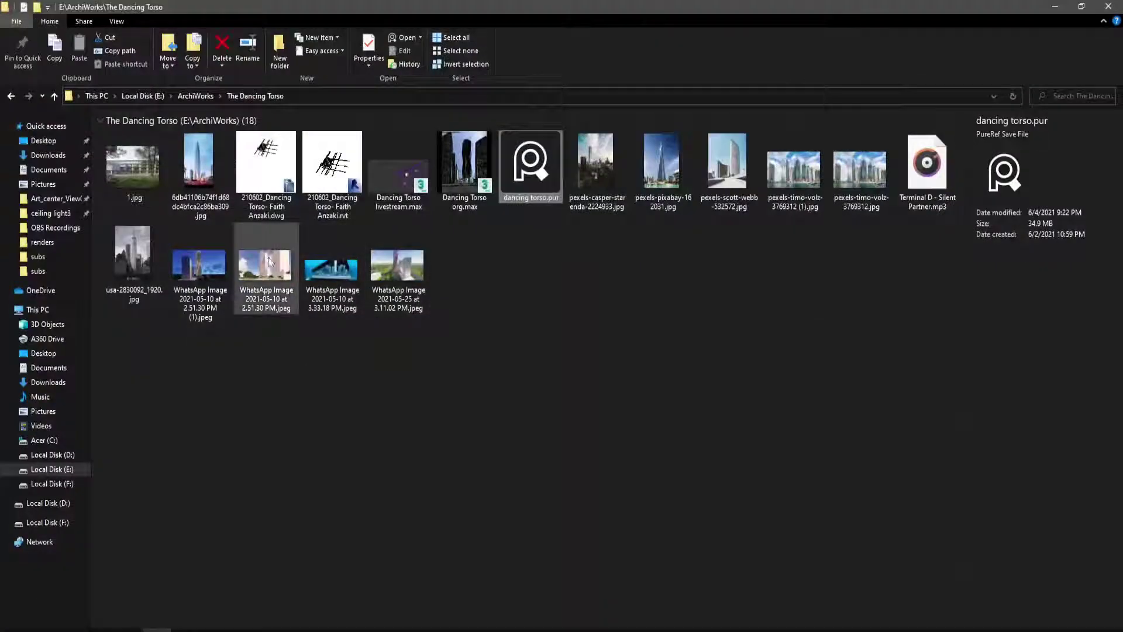
{"action": "left_click", "coordinate": [66, 455]}
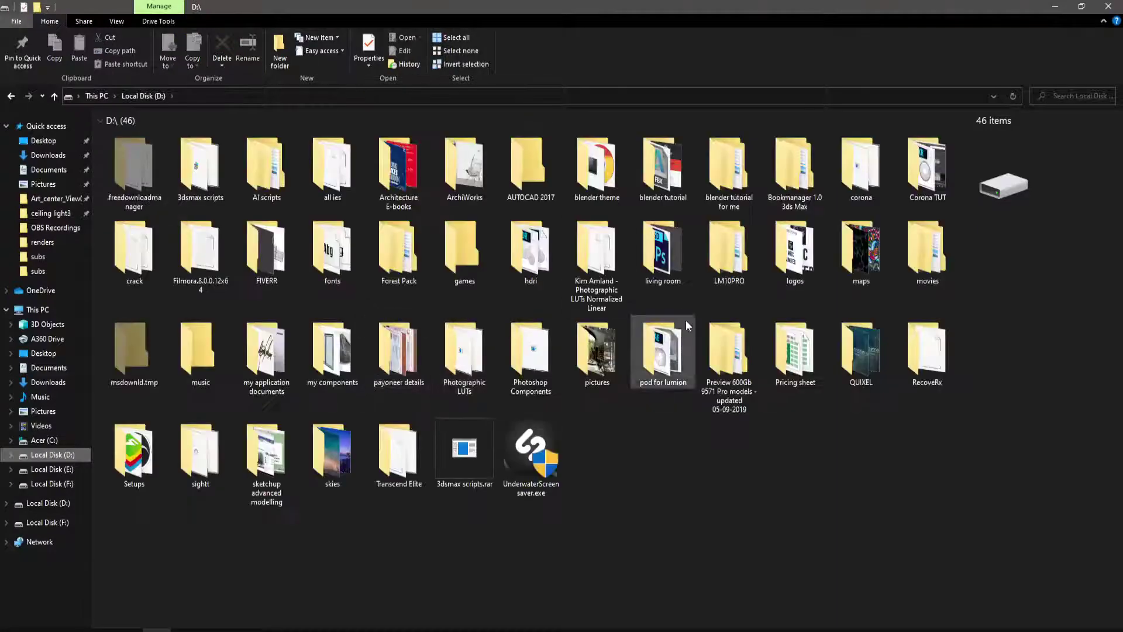
{"action": "left_click", "coordinate": [582, 351]}
{"action": "double_click", "coordinate": [582, 351]}
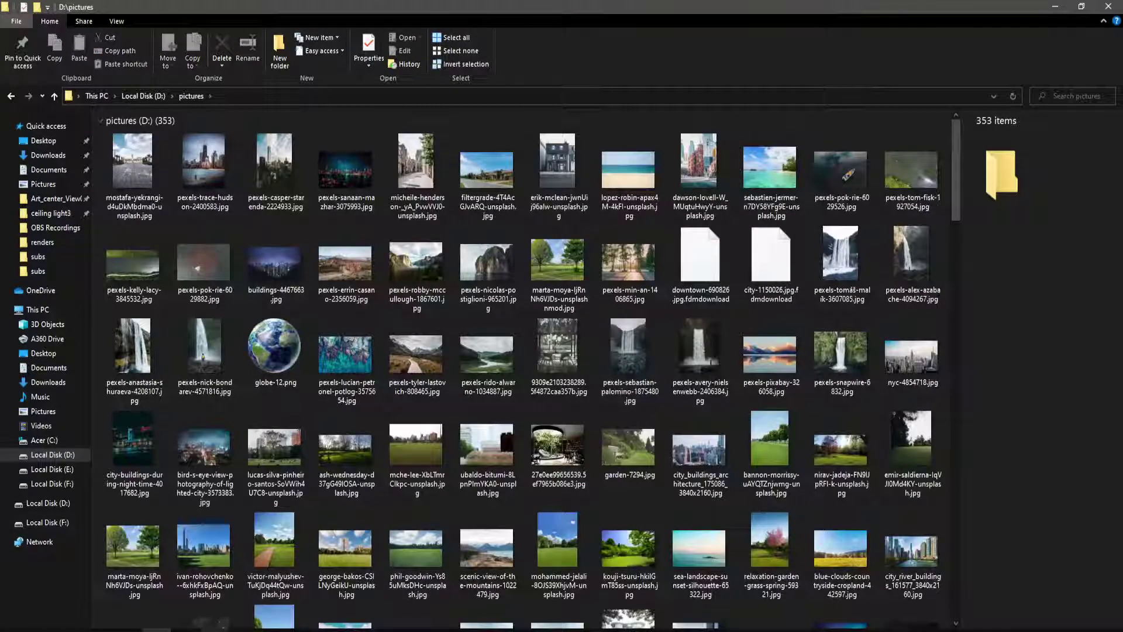
Switch to 3ds Max, bring up Render Setup beside the interactive render and review the Scene Environment overrides.
{"action": "key", "text": "alt+Tab"}
{"action": "left_click_drag", "start_coordinate": [728, 71], "coordinate": [657, 110]}
{"action": "key", "text": "F10"}
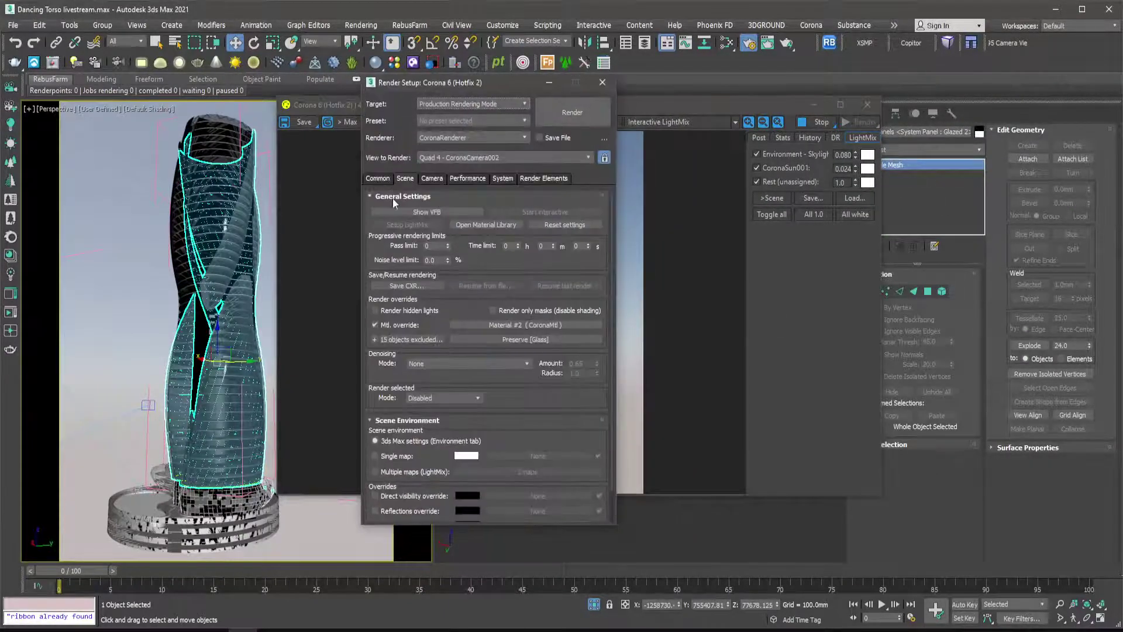
{"action": "left_click_drag", "start_coordinate": [448, 85], "coordinate": [696, 49]}
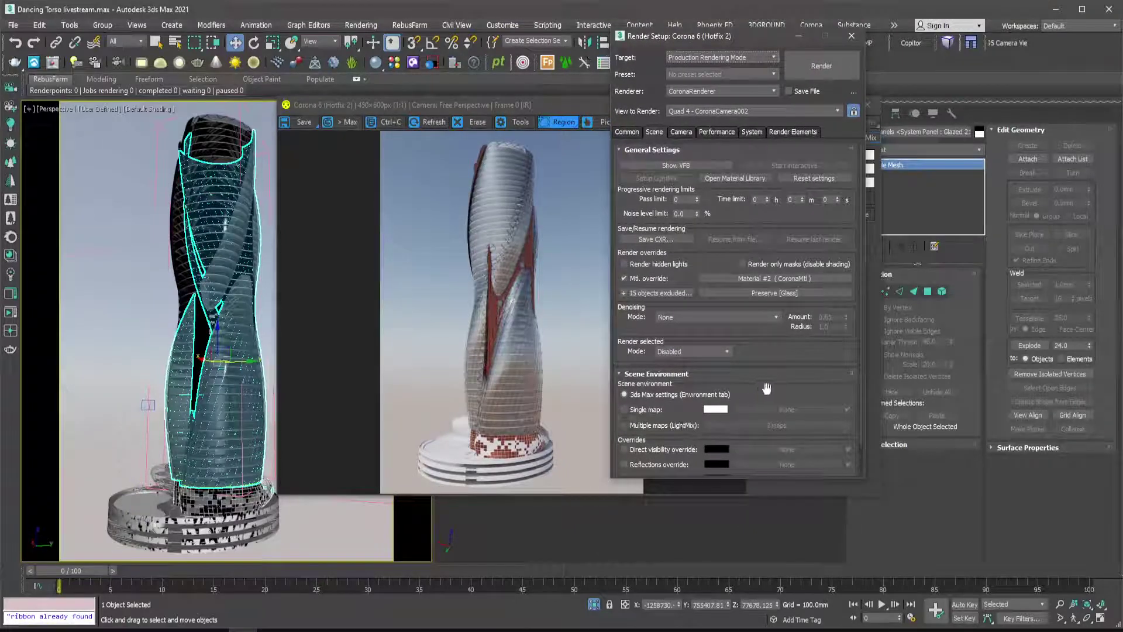
{"action": "scroll", "coordinate": [854, 426], "scroll_direction": "down", "scroll_amount": 2}
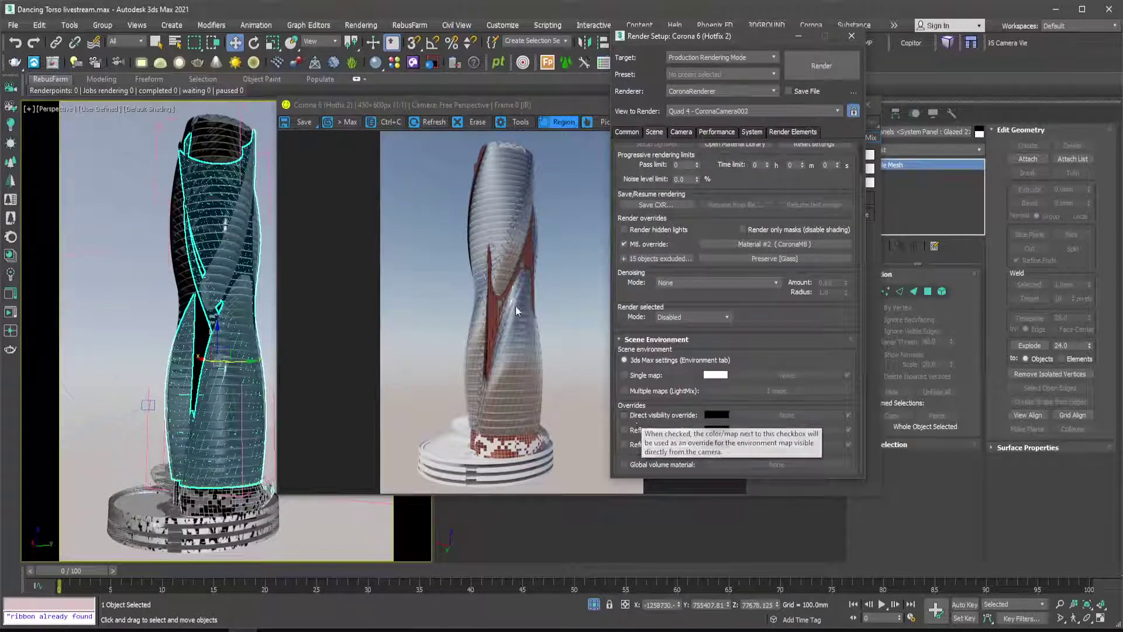
{"action": "left_click_drag", "start_coordinate": [688, 38], "coordinate": [752, 73]}
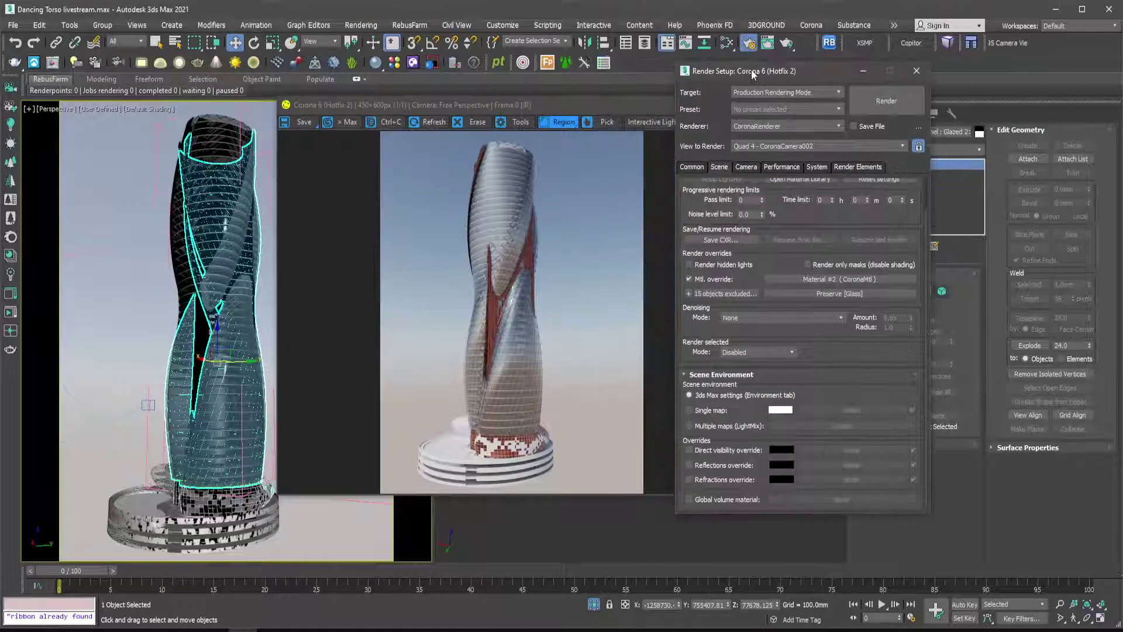
Show the Slate Material Editor and bring an empty area of View1 into view beside the Glass Clear material.
{"action": "left_click", "coordinate": [704, 43]}
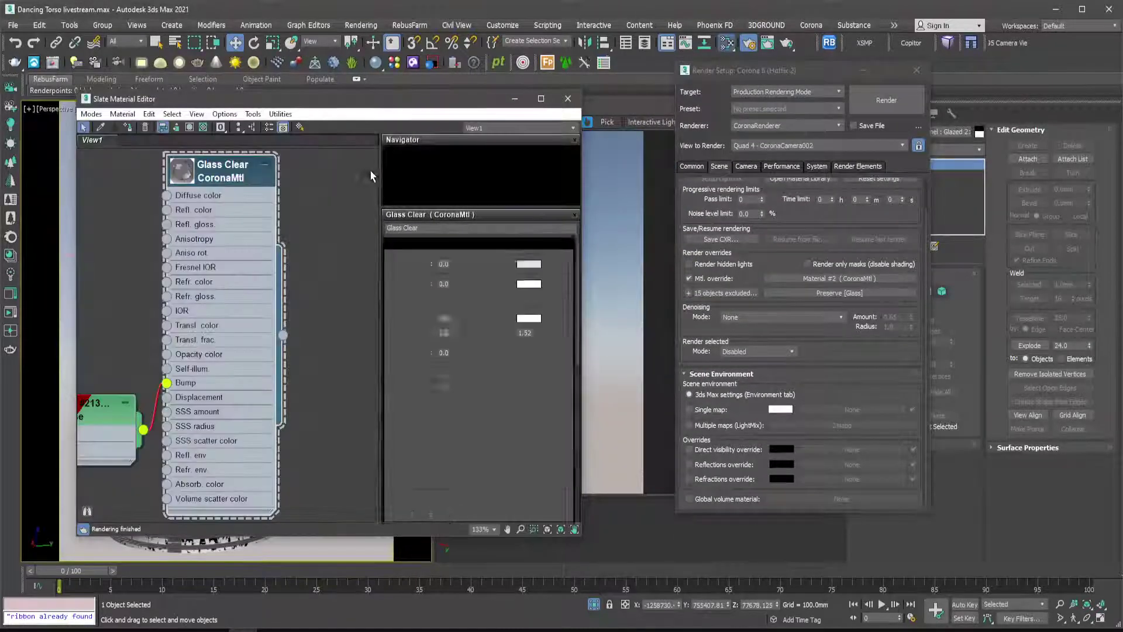
{"action": "scroll", "coordinate": [295, 248], "scroll_direction": "down", "scroll_amount": 2}
{"action": "middle_click_drag", "start_coordinate": [241, 288], "coordinate": [124, 470]}
{"action": "scroll", "coordinate": [238, 259], "scroll_direction": "up", "scroll_amount": 2}
{"action": "scroll", "coordinate": [239, 265], "scroll_direction": "up", "scroll_amount": 1}
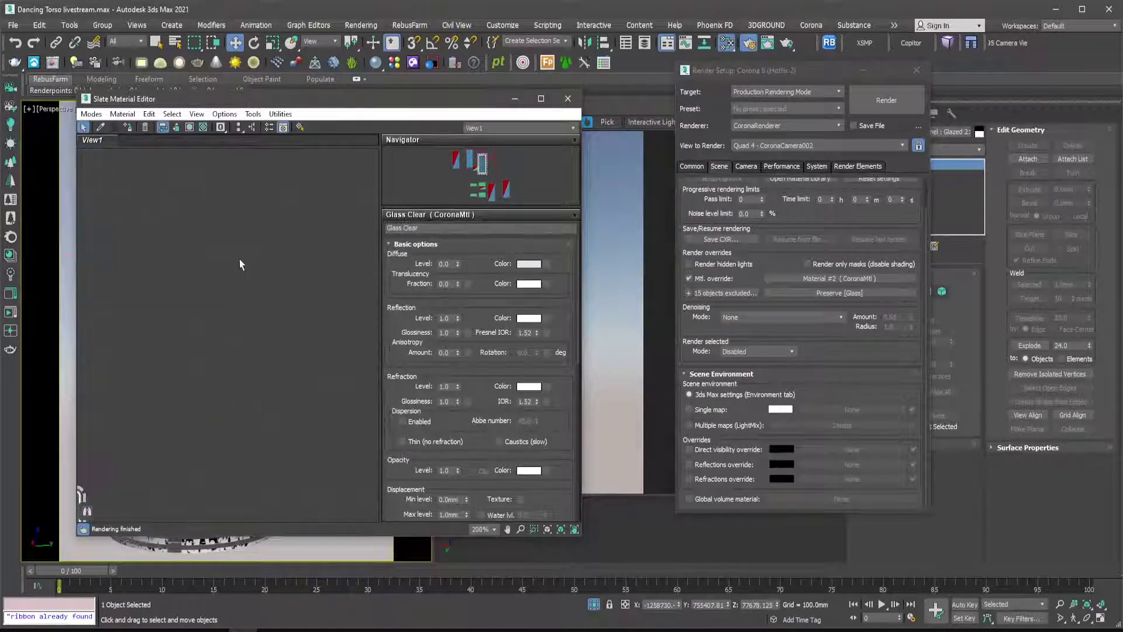
Switch to File Explorer and look through the pictures folder's thumbnails for a suitable background image.
{"action": "key", "text": "alt+Tab"}
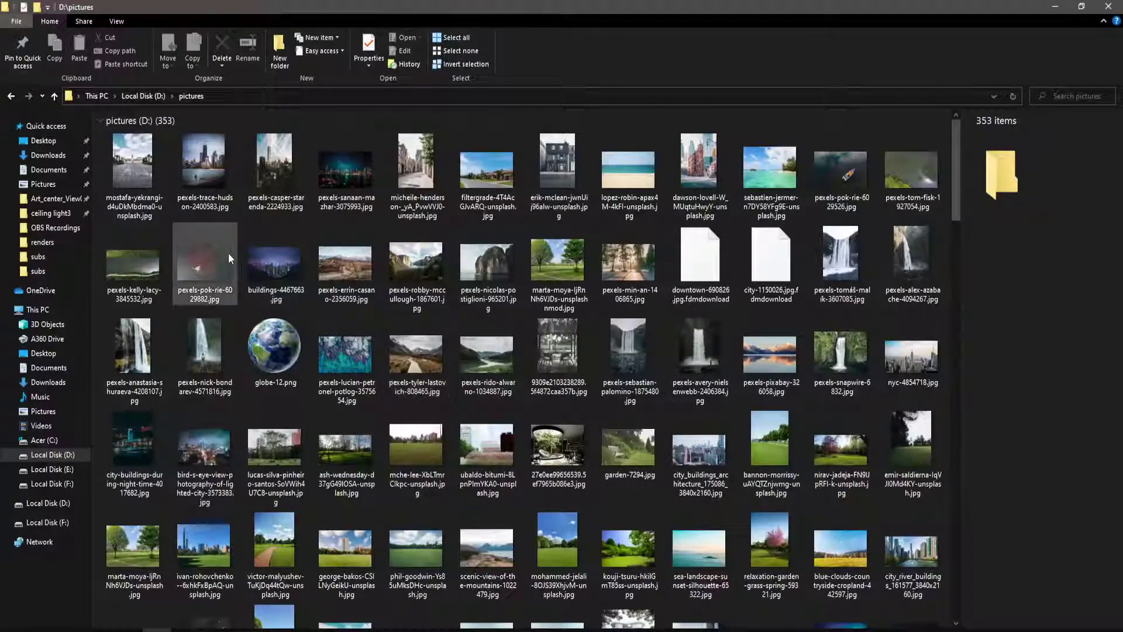
{"action": "scroll", "coordinate": [419, 402], "scroll_direction": "down", "scroll_amount": 5}
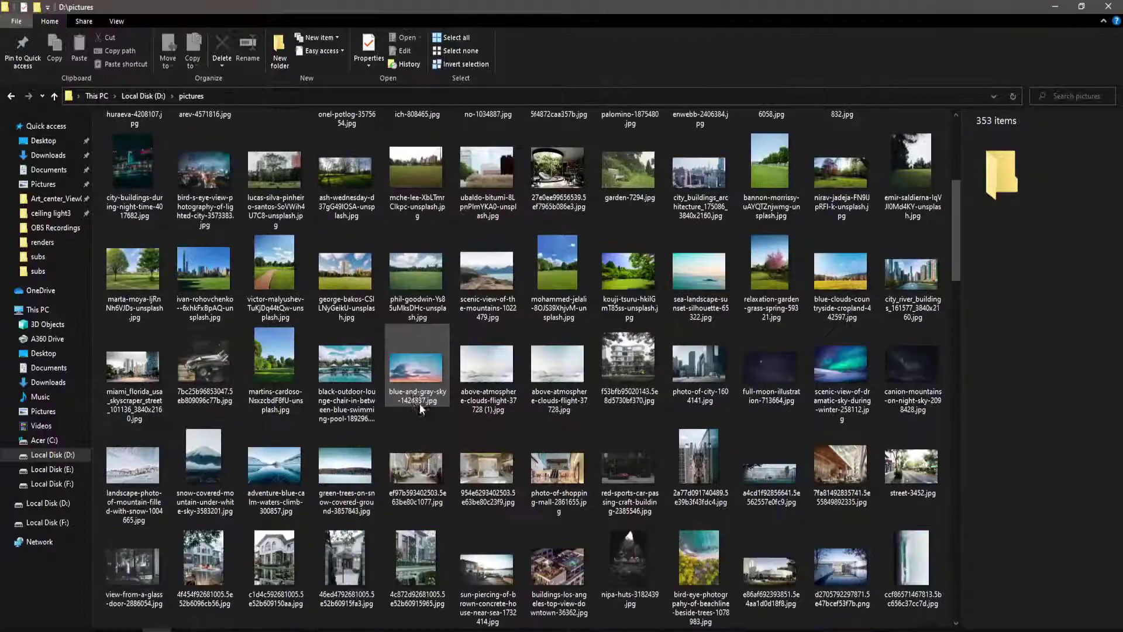
{"action": "scroll", "coordinate": [409, 396], "scroll_direction": "down", "scroll_amount": 5}
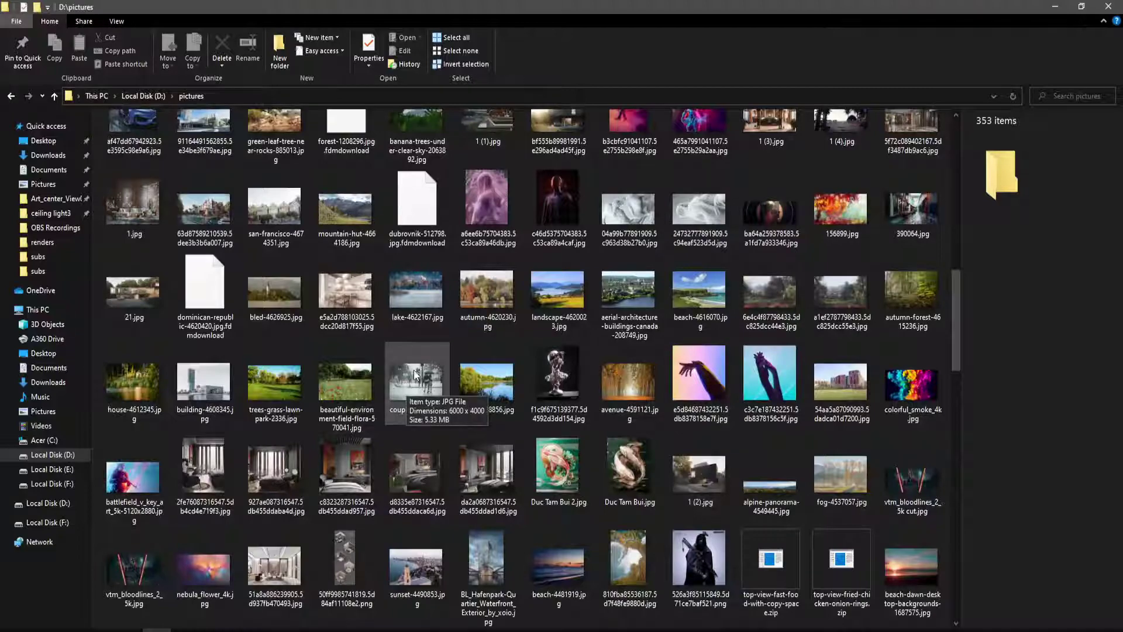
{"action": "scroll", "coordinate": [413, 369], "scroll_direction": "down", "scroll_amount": 3}
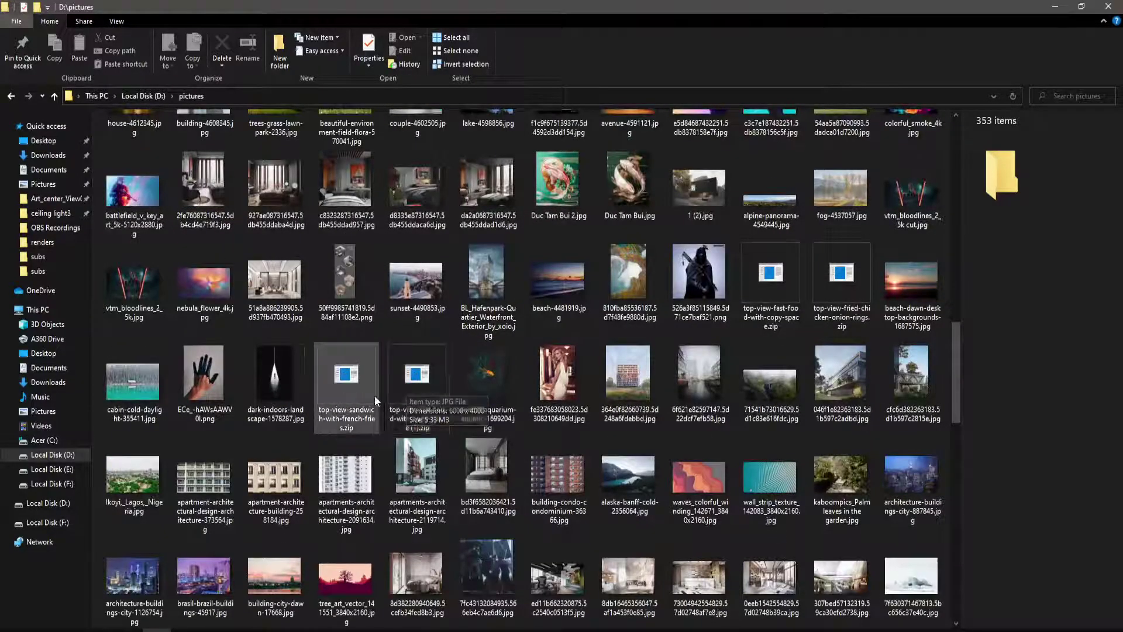
{"action": "scroll", "coordinate": [332, 389], "scroll_direction": "up", "scroll_amount": 3}
{"action": "scroll", "coordinate": [332, 389], "scroll_direction": "up", "scroll_amount": 12}
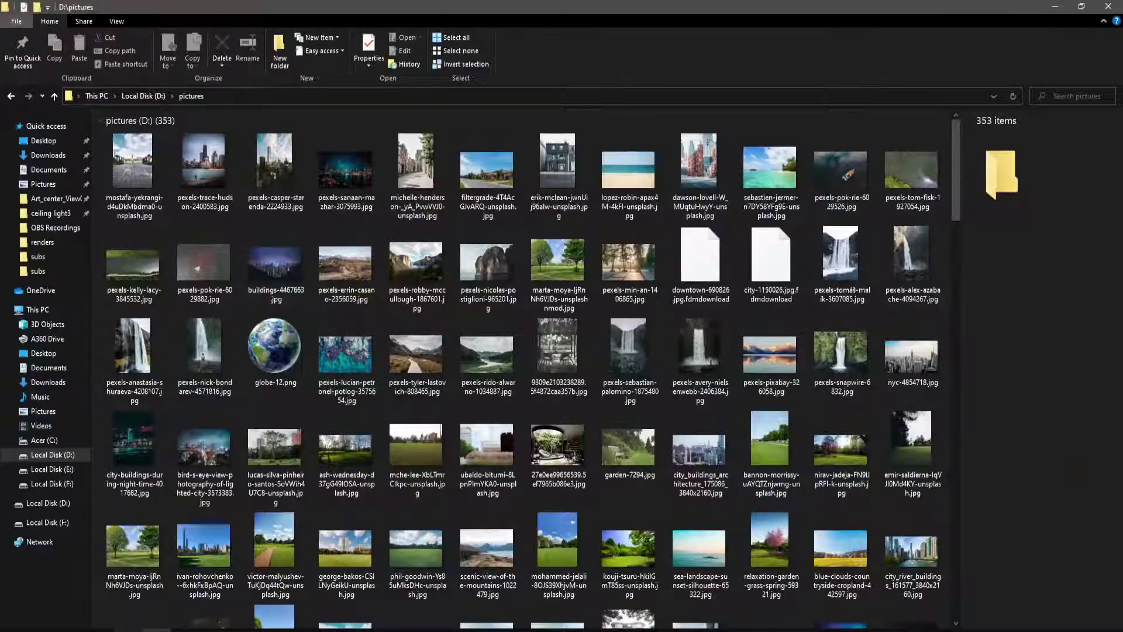
Switch to Chrome and look through the Pexels skyscraper photos for a city background.
{"action": "left_click", "coordinate": [128, 630]}
{"action": "scroll", "coordinate": [584, 398], "scroll_direction": "down", "scroll_amount": 2}
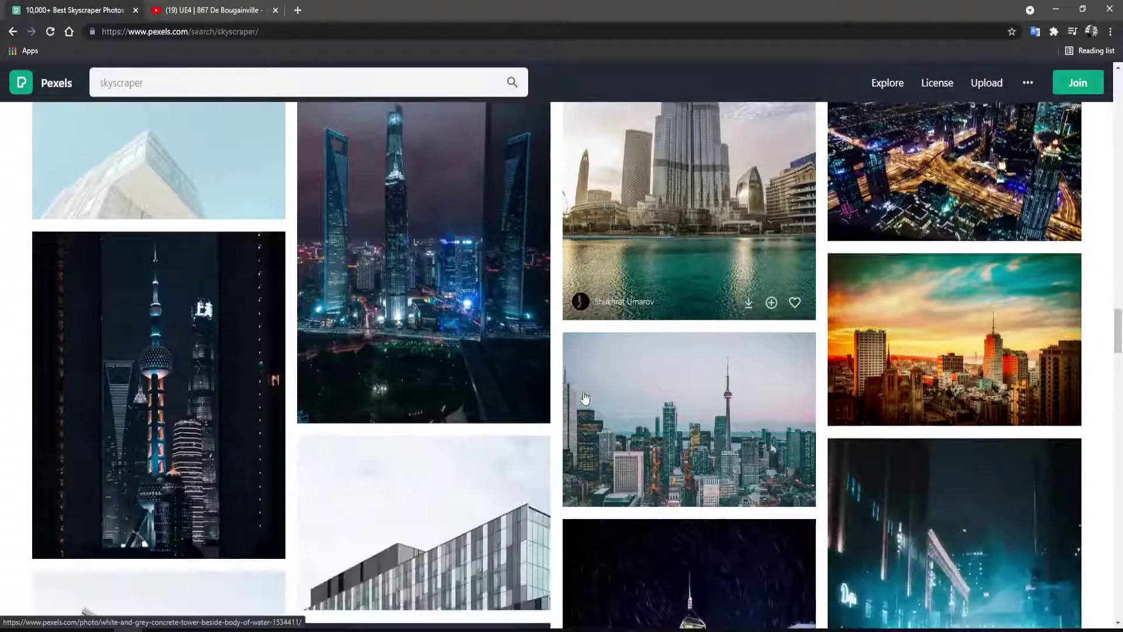
{"action": "scroll", "coordinate": [584, 398], "scroll_direction": "up", "scroll_amount": 4}
{"action": "scroll", "coordinate": [584, 398], "scroll_direction": "down", "scroll_amount": 10}
{"action": "scroll", "coordinate": [584, 398], "scroll_direction": "up", "scroll_amount": 6}
{"action": "scroll", "coordinate": [584, 397], "scroll_direction": "up", "scroll_amount": 15}
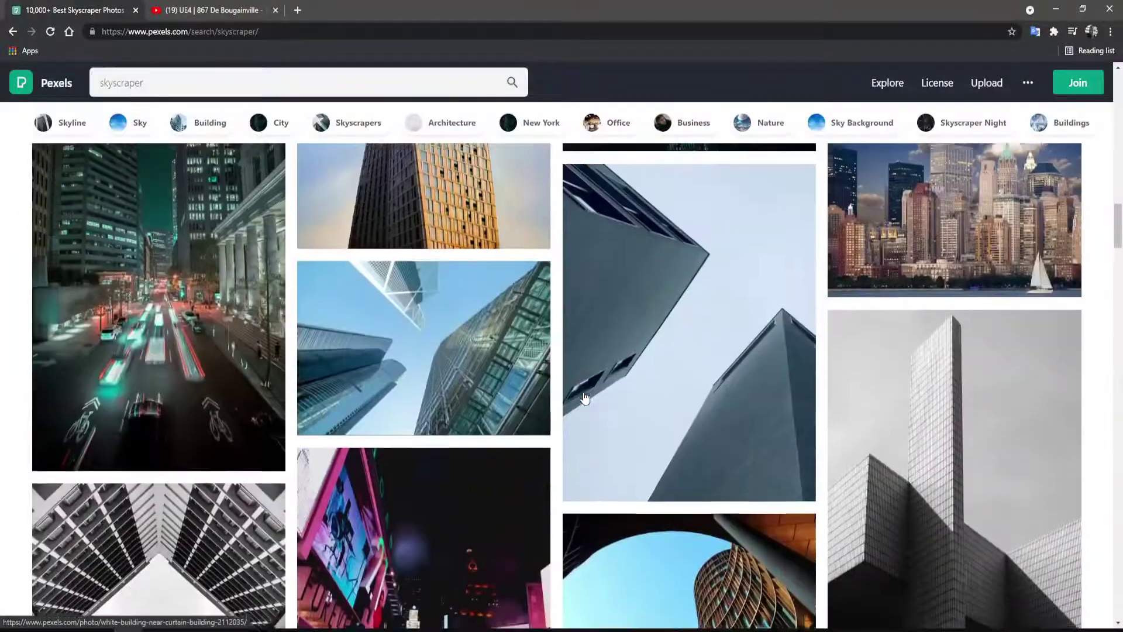
{"action": "scroll", "coordinate": [584, 398], "scroll_direction": "up", "scroll_amount": 7}
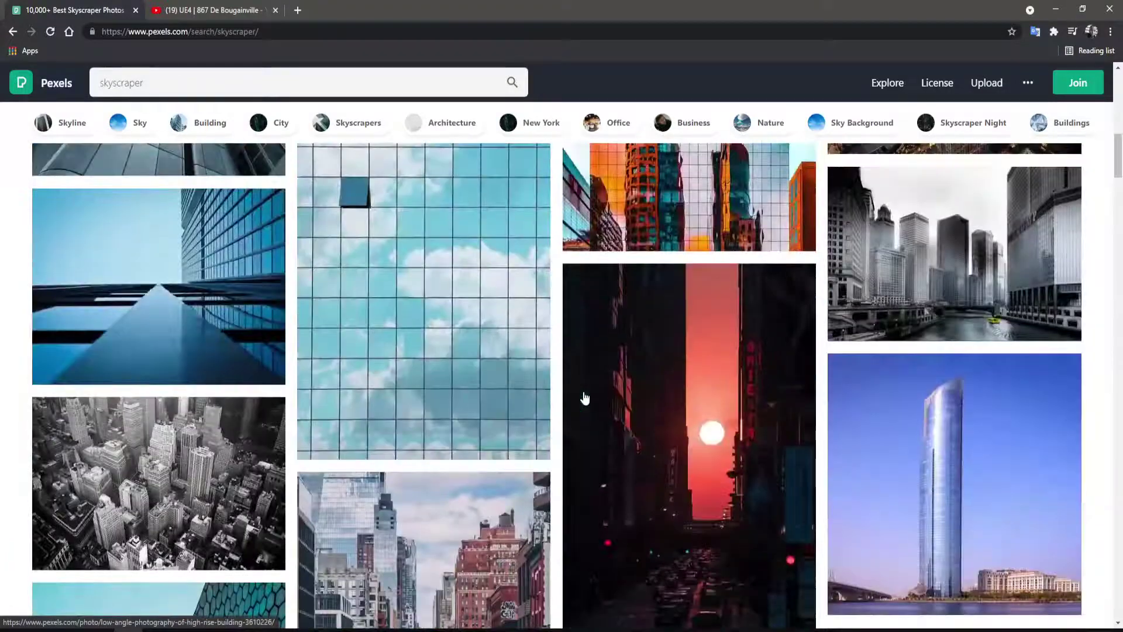
{"action": "scroll", "coordinate": [584, 395], "scroll_direction": "down", "scroll_amount": 5}
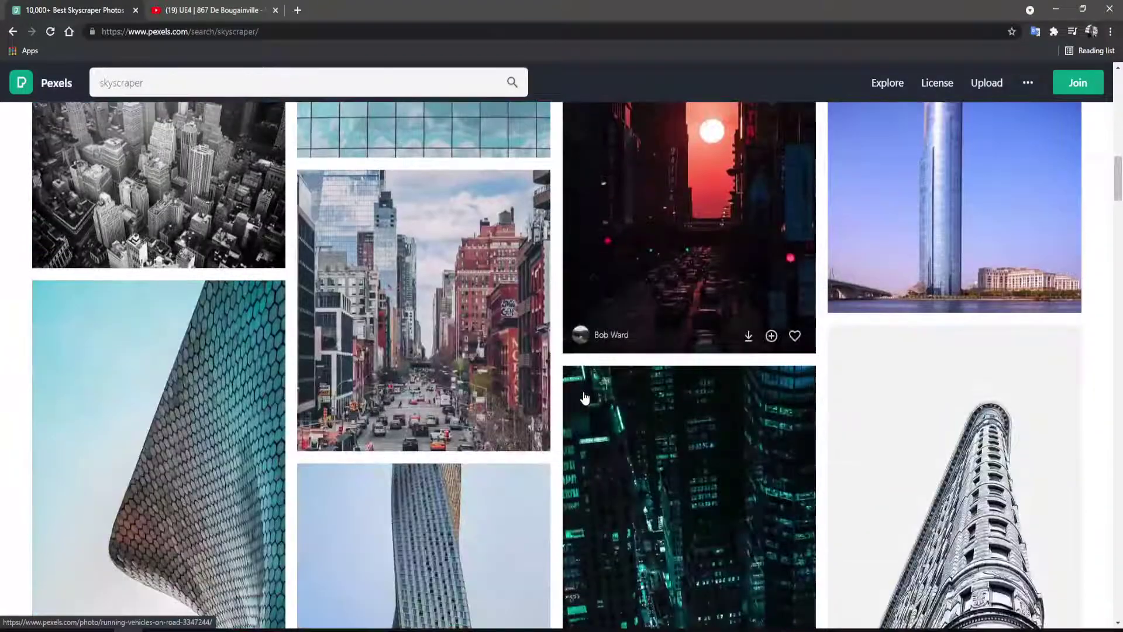
Open the photo of vehicles on a road between high-rise buildings, inspect its street detail enlarged, and close it.
{"action": "left_click", "coordinate": [400, 335]}
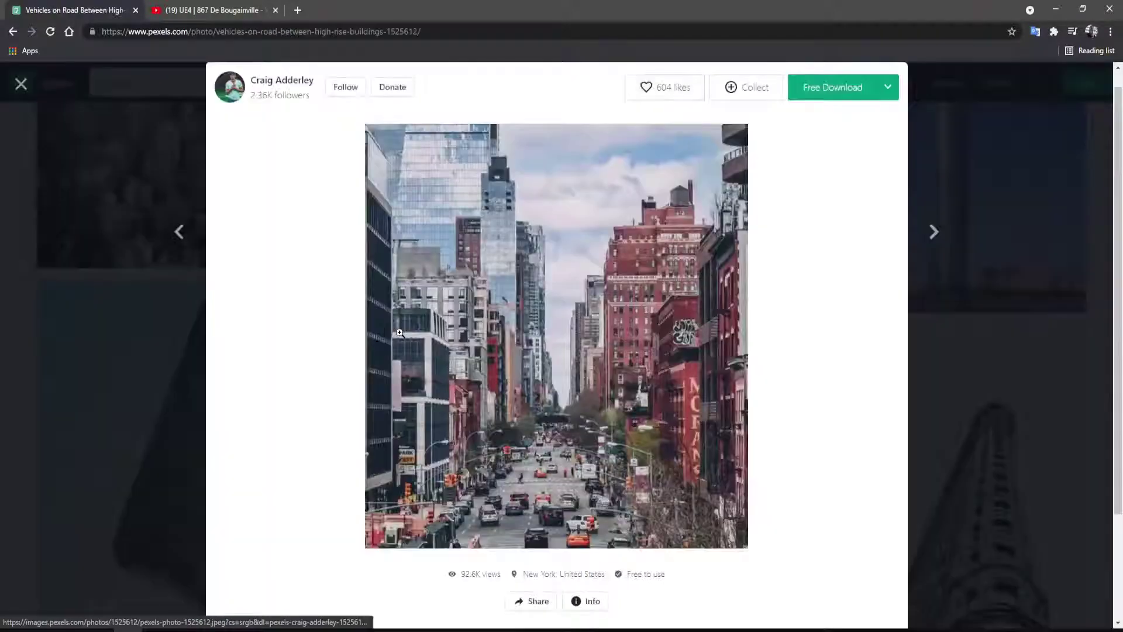
{"action": "left_click", "coordinate": [673, 419]}
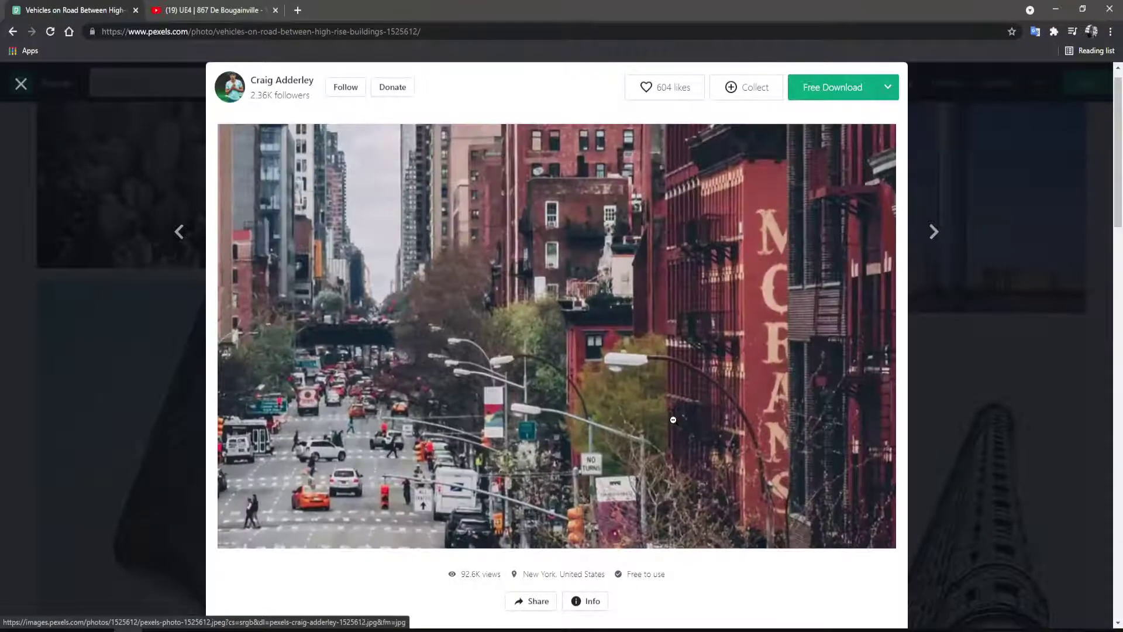
{"action": "left_click", "coordinate": [673, 419]}
{"action": "left_click", "coordinate": [971, 112]}
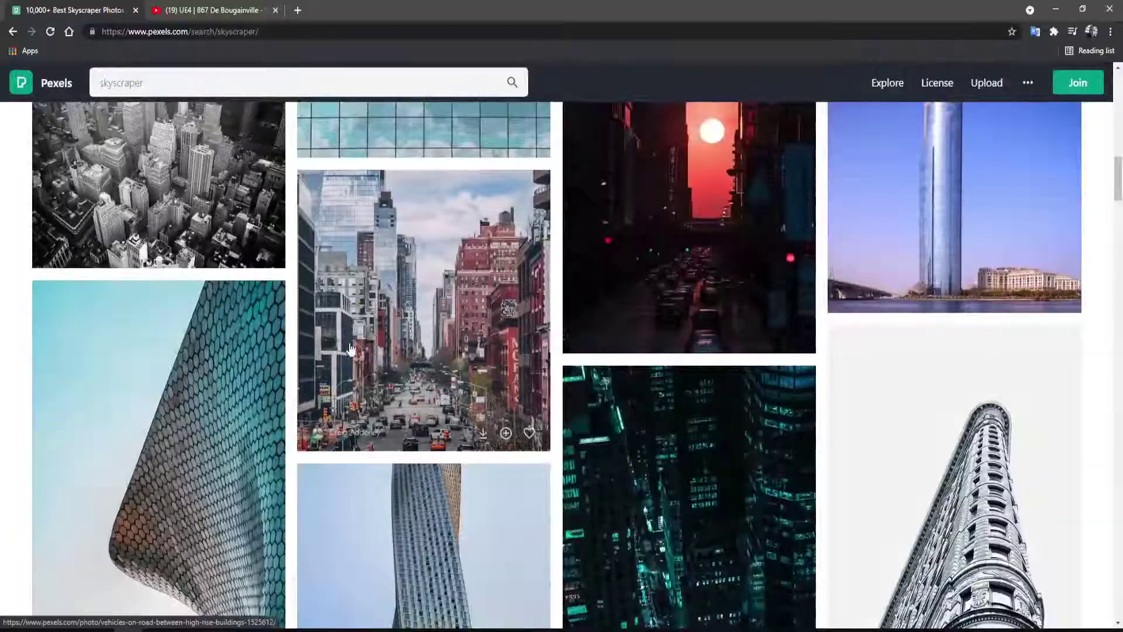
Look further through the Pexels skyscraper photos for a suitable daytime city skyline background.
{"action": "scroll", "coordinate": [354, 339], "scroll_direction": "down", "scroll_amount": 10}
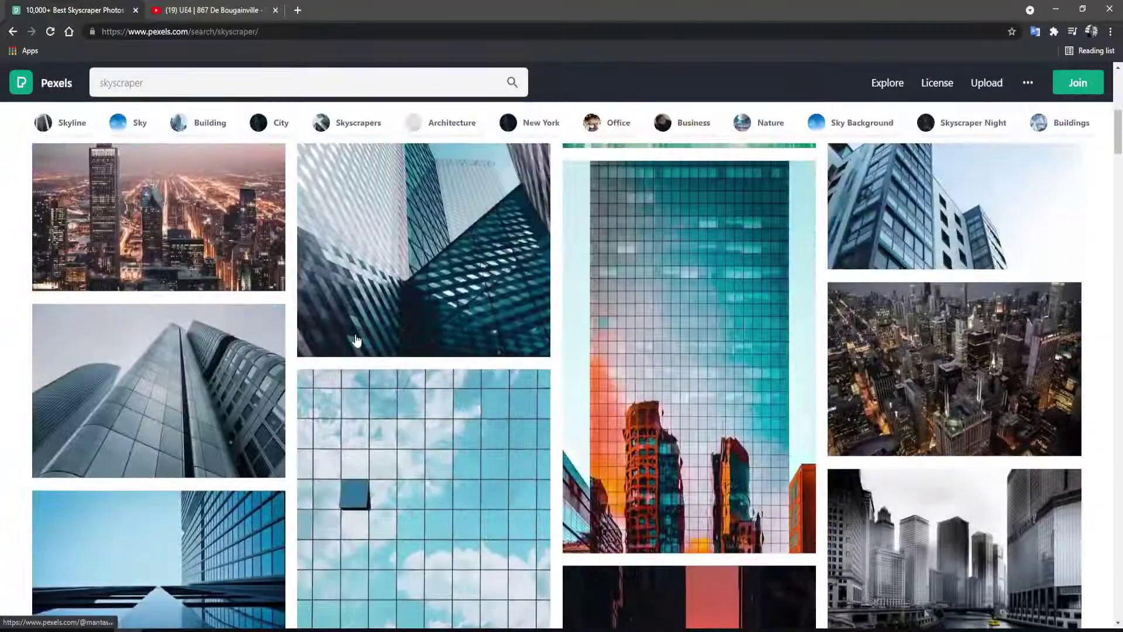
{"action": "scroll", "coordinate": [357, 339], "scroll_direction": "up", "scroll_amount": 5}
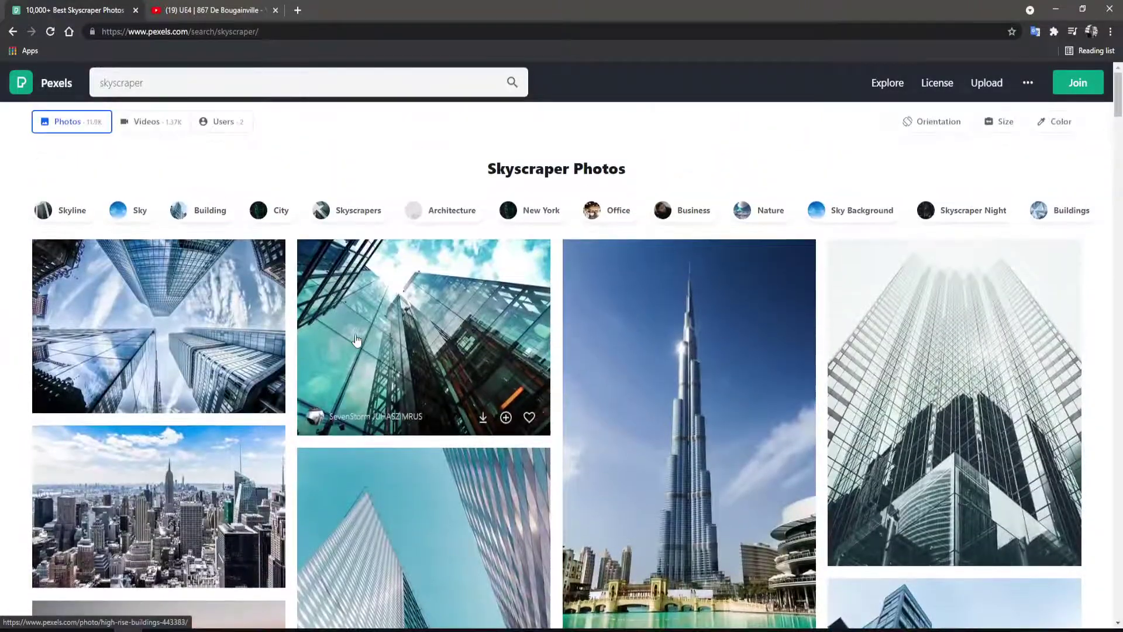
{"action": "scroll", "coordinate": [357, 339], "scroll_direction": "down", "scroll_amount": 10}
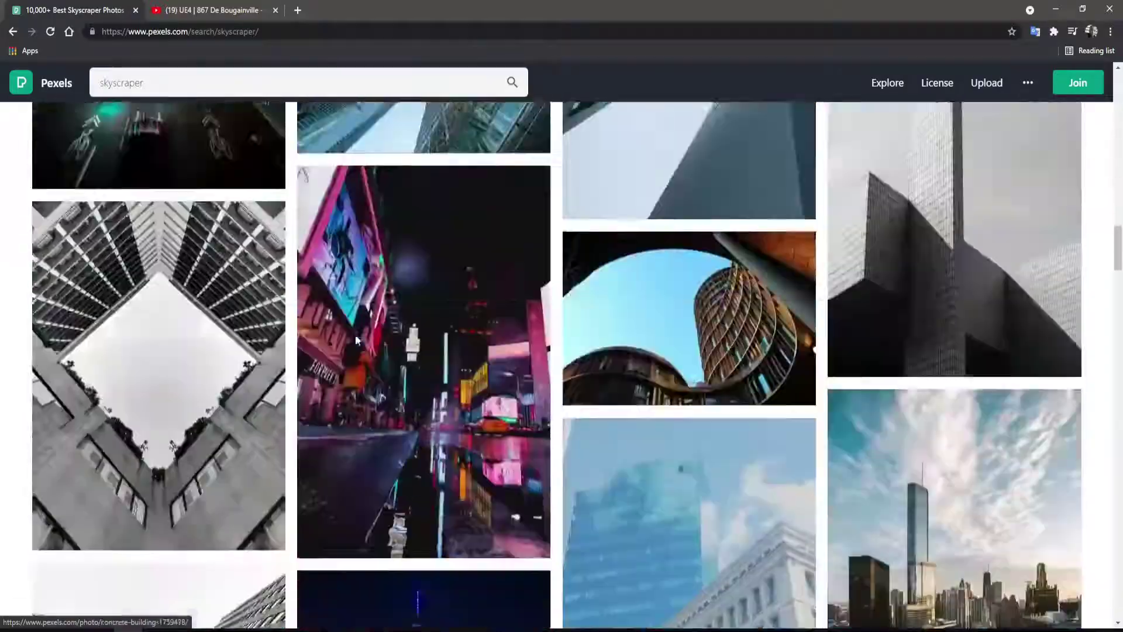
{"action": "scroll", "coordinate": [356, 339], "scroll_direction": "down", "scroll_amount": 10}
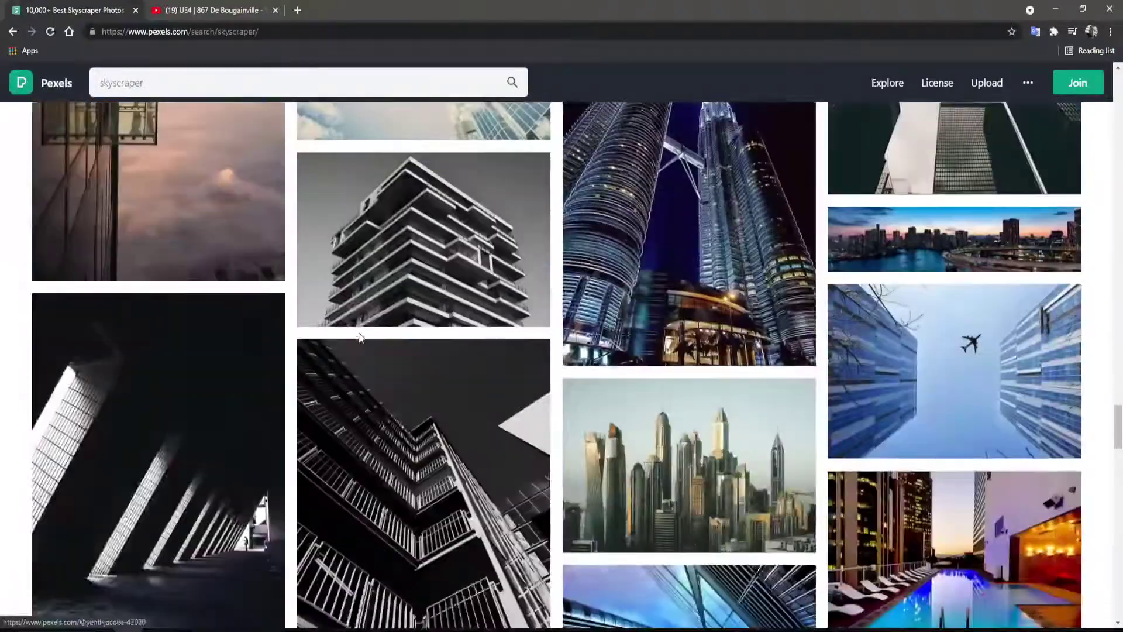
{"action": "scroll", "coordinate": [361, 339], "scroll_direction": "down", "scroll_amount": 10}
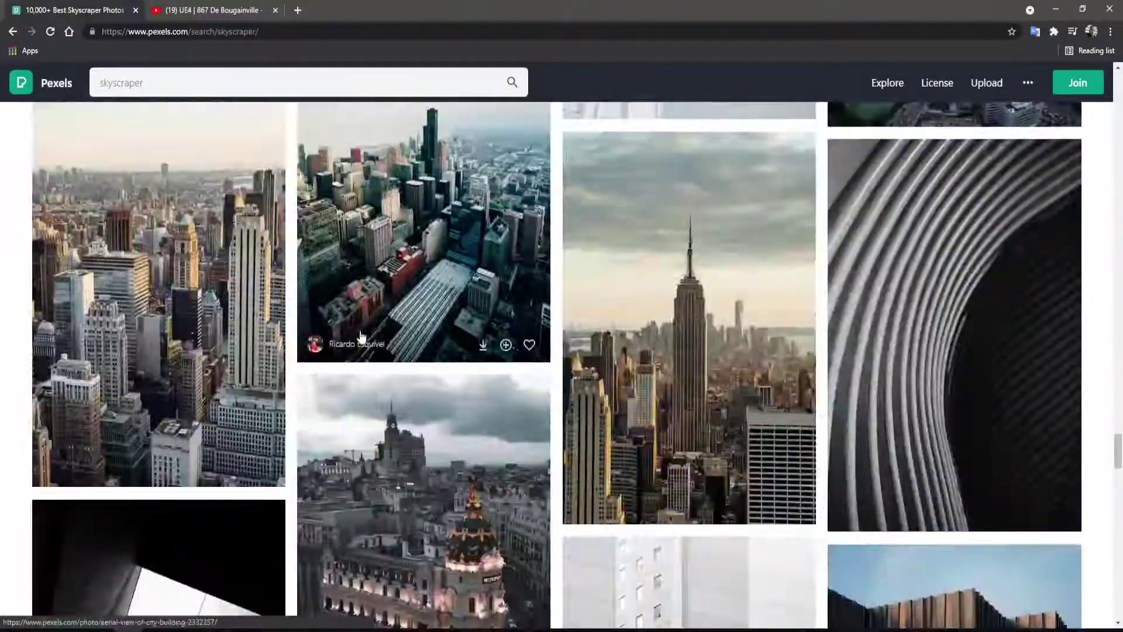
{"action": "scroll", "coordinate": [361, 336], "scroll_direction": "down", "scroll_amount": 10}
{"action": "scroll", "coordinate": [361, 335], "scroll_direction": "up", "scroll_amount": 5}
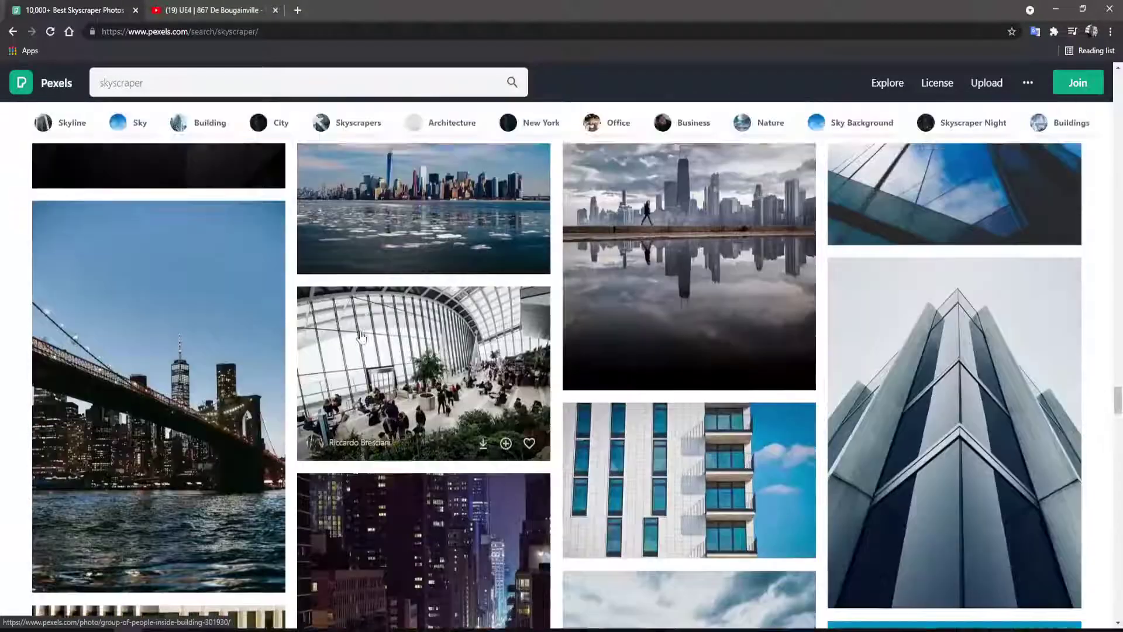
{"action": "scroll", "coordinate": [359, 331], "scroll_direction": "down", "scroll_amount": 15}
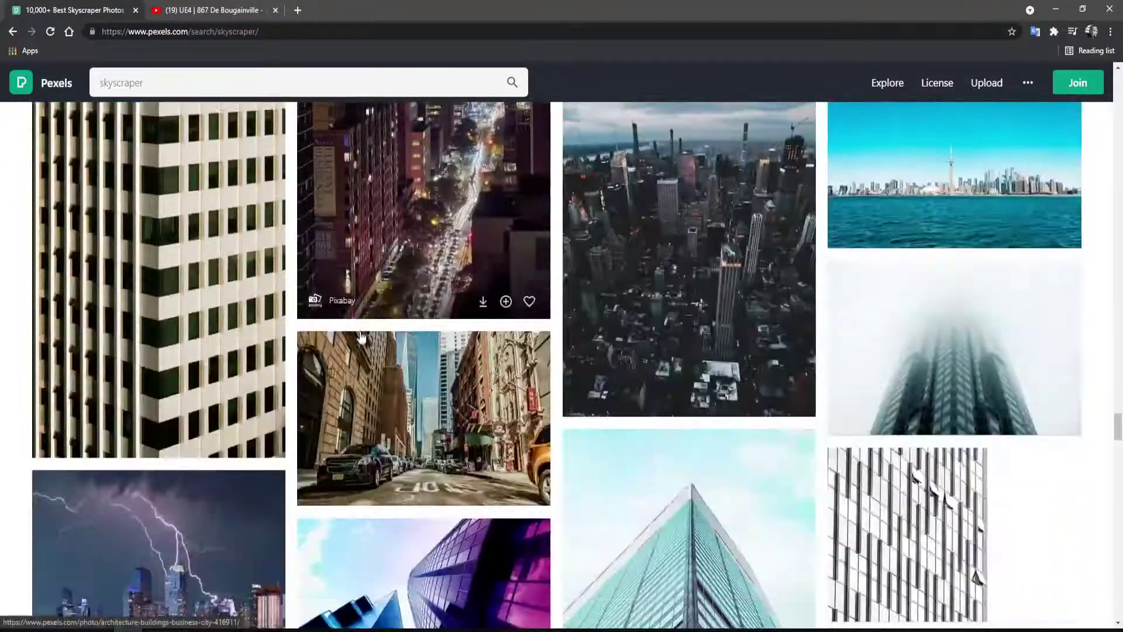
{"action": "scroll", "coordinate": [361, 336], "scroll_direction": "down", "scroll_amount": 15}
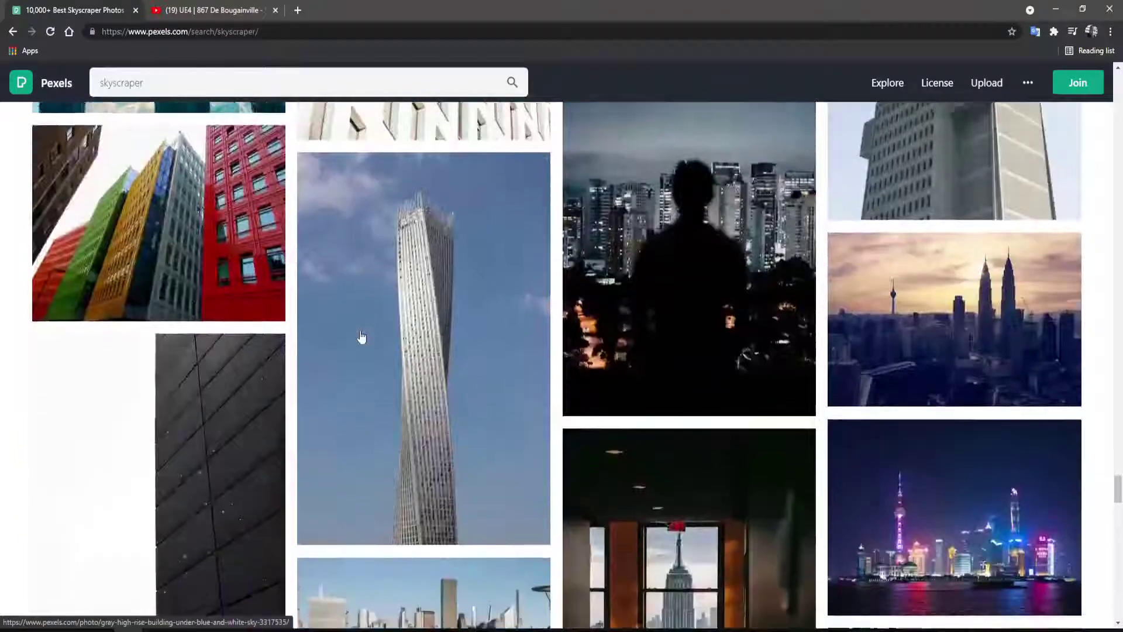
{"action": "scroll", "coordinate": [361, 337], "scroll_direction": "down", "scroll_amount": 9}
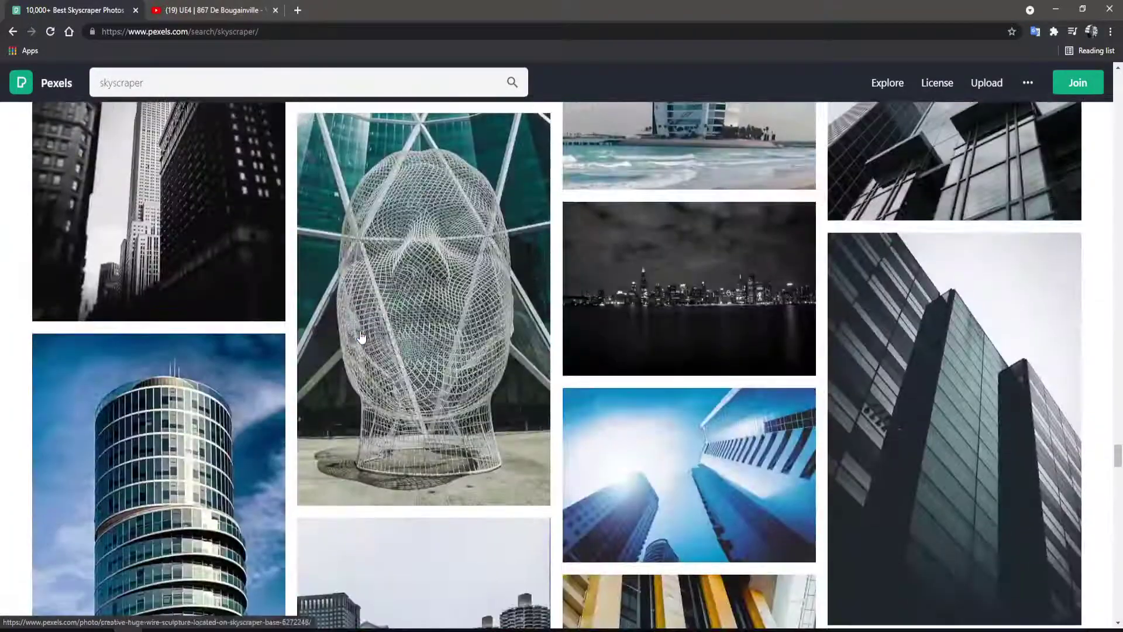
{"action": "scroll", "coordinate": [361, 337], "scroll_direction": "up", "scroll_amount": 5}
{"action": "scroll", "coordinate": [361, 337], "scroll_direction": "down", "scroll_amount": 15}
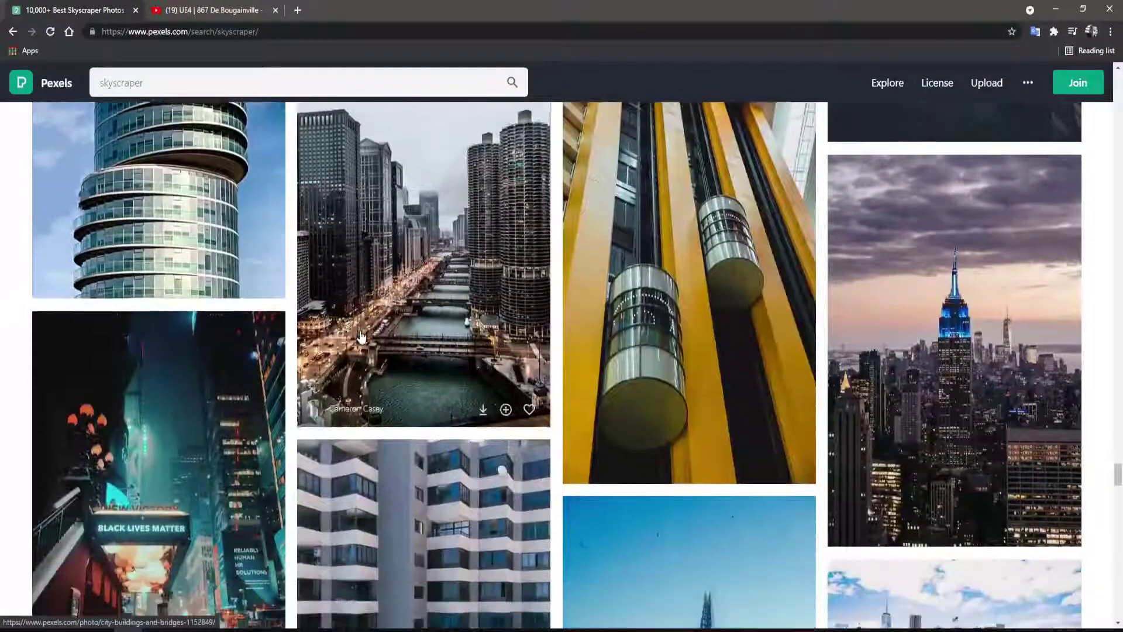
{"action": "scroll", "coordinate": [361, 336], "scroll_direction": "down", "scroll_amount": 12}
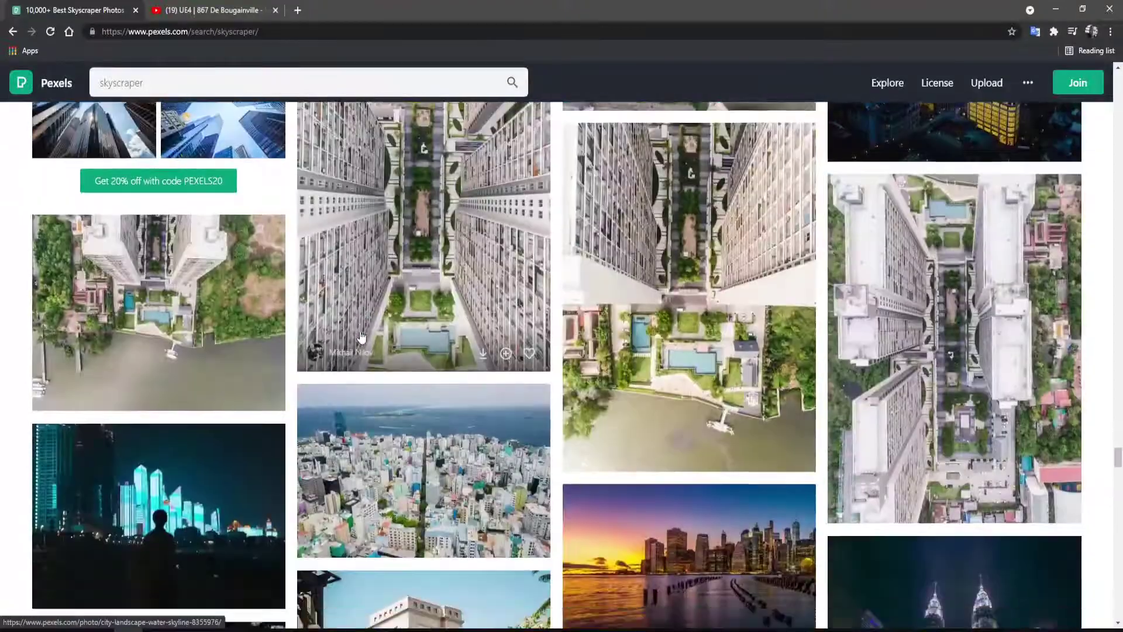
{"action": "scroll", "coordinate": [361, 336], "scroll_direction": "down", "scroll_amount": 6}
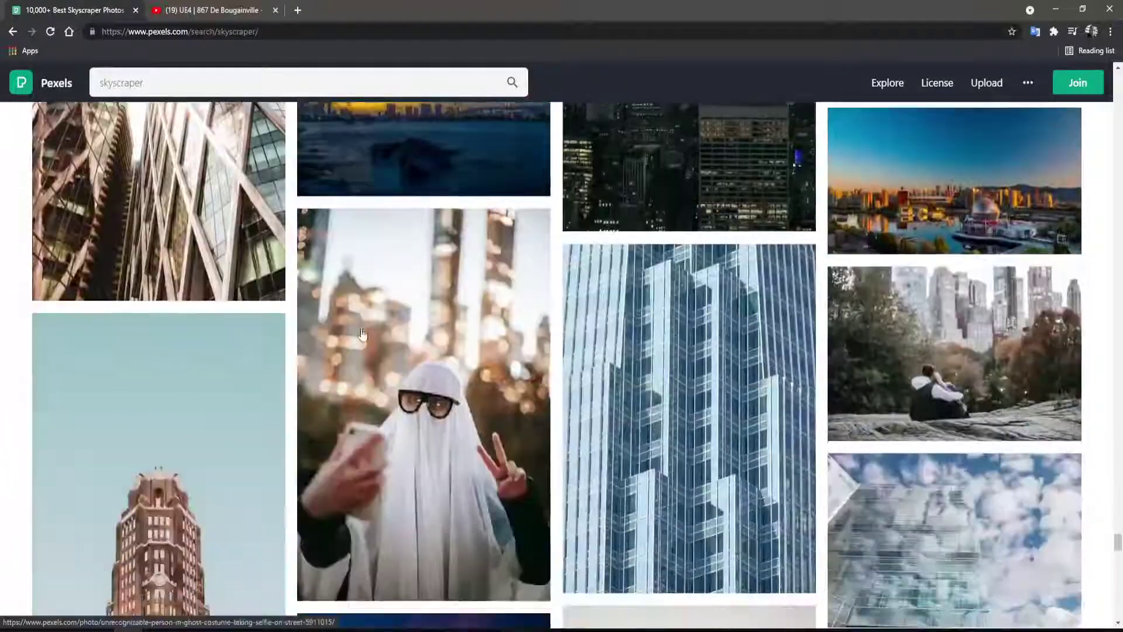
{"action": "scroll", "coordinate": [362, 333], "scroll_direction": "down", "scroll_amount": 10}
{"action": "scroll", "coordinate": [362, 333], "scroll_direction": "up", "scroll_amount": 3}
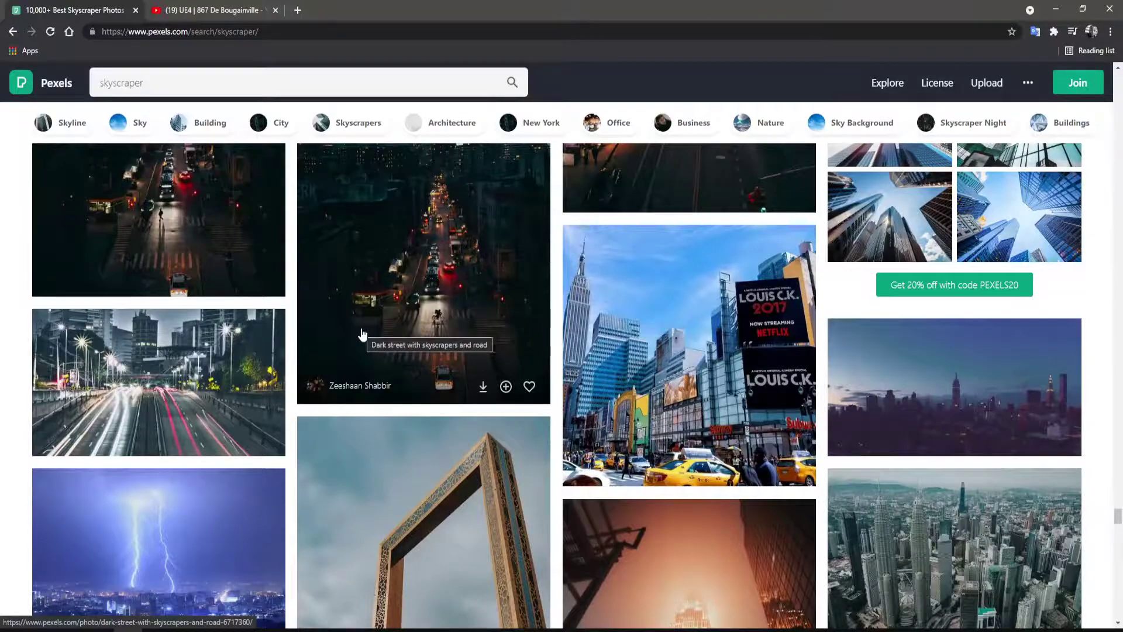
{"action": "scroll", "coordinate": [362, 333], "scroll_direction": "down", "scroll_amount": 20}
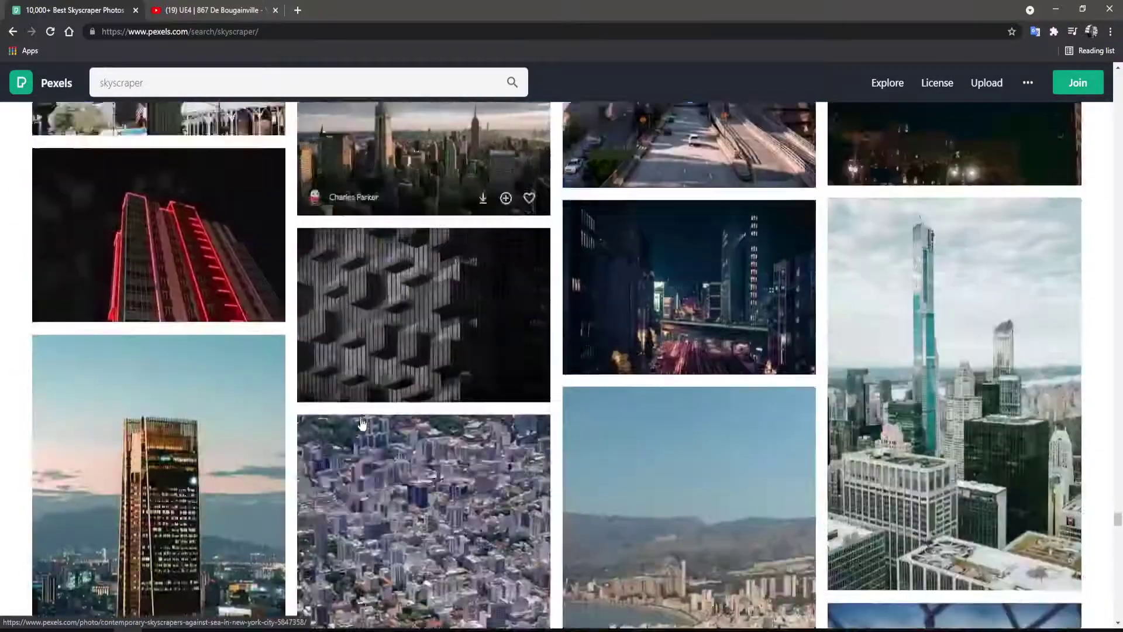
{"action": "scroll", "coordinate": [362, 422], "scroll_direction": "down", "scroll_amount": 10}
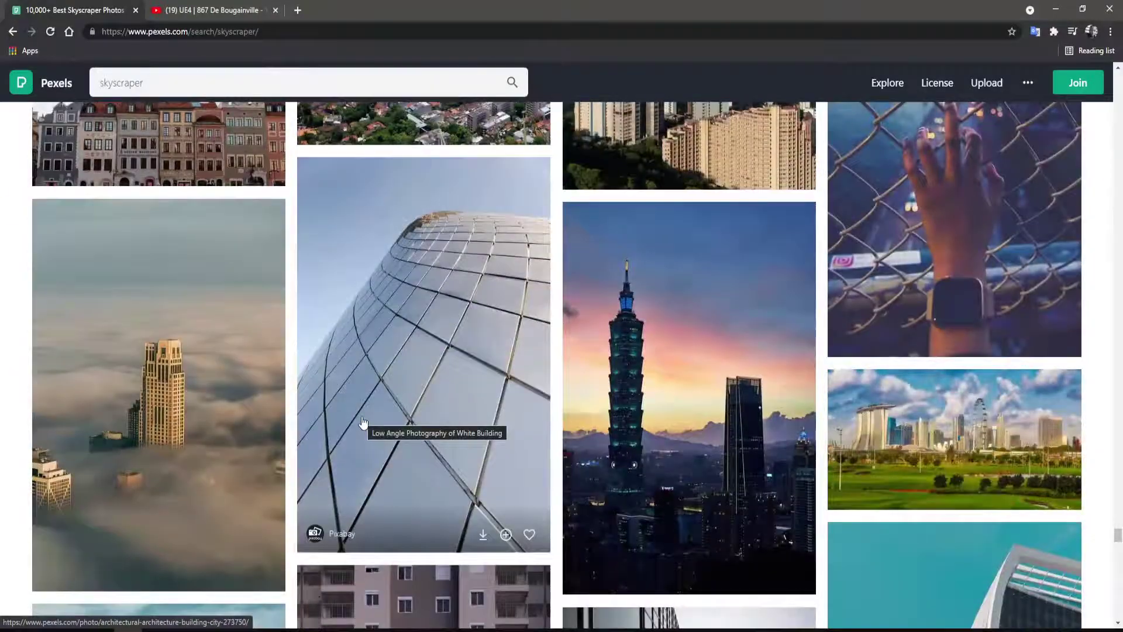
{"action": "scroll", "coordinate": [363, 422], "scroll_direction": "down", "scroll_amount": 6}
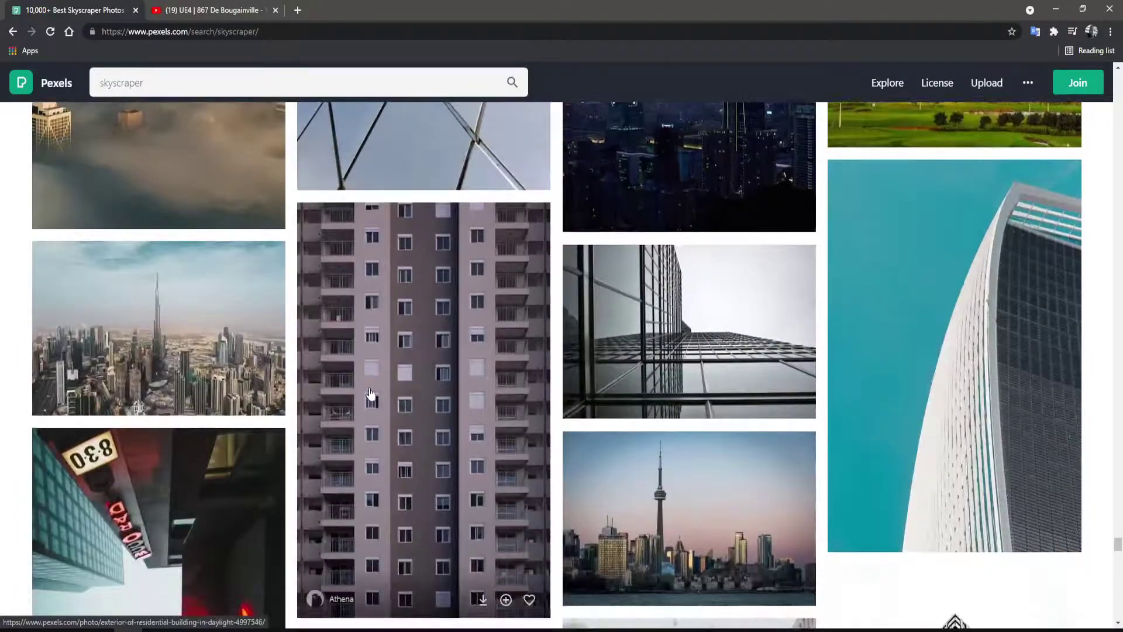
{"action": "scroll", "coordinate": [372, 392], "scroll_direction": "down", "scroll_amount": 4}
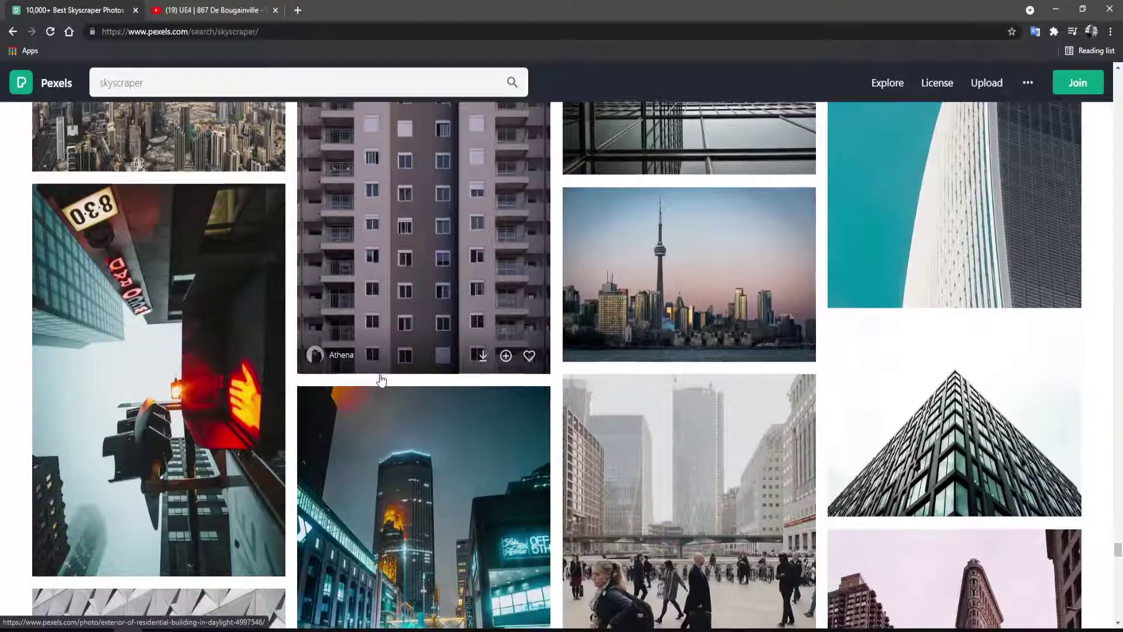
{"action": "scroll", "coordinate": [381, 380], "scroll_direction": "down", "scroll_amount": 7}
{"action": "scroll", "coordinate": [371, 393], "scroll_direction": "down", "scroll_amount": 6}
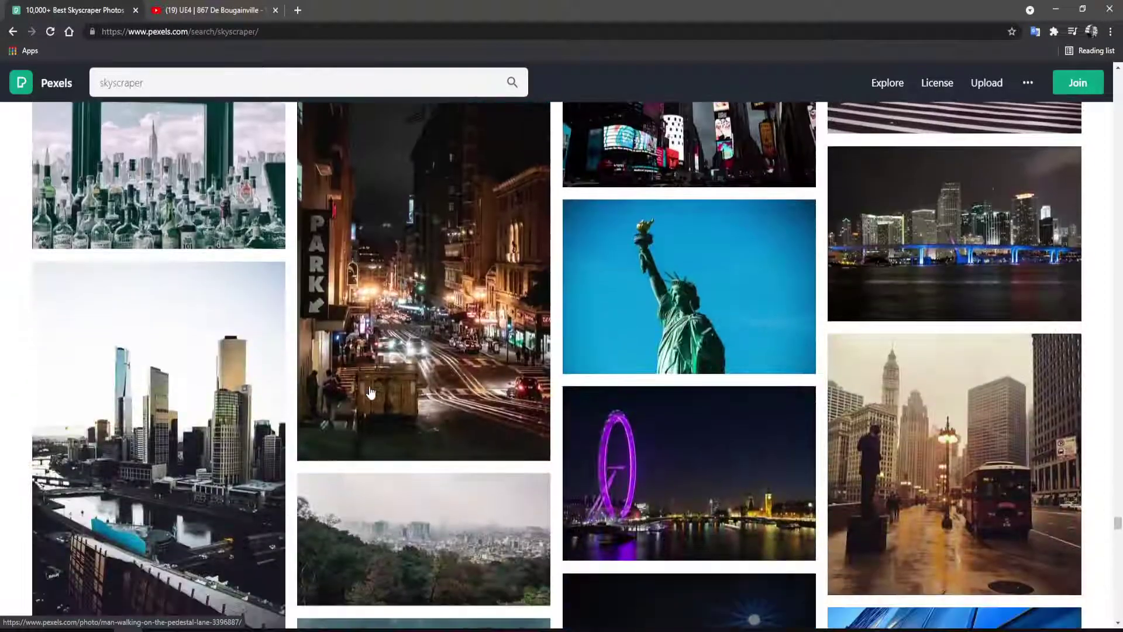
{"action": "scroll", "coordinate": [371, 393], "scroll_direction": "down", "scroll_amount": 10}
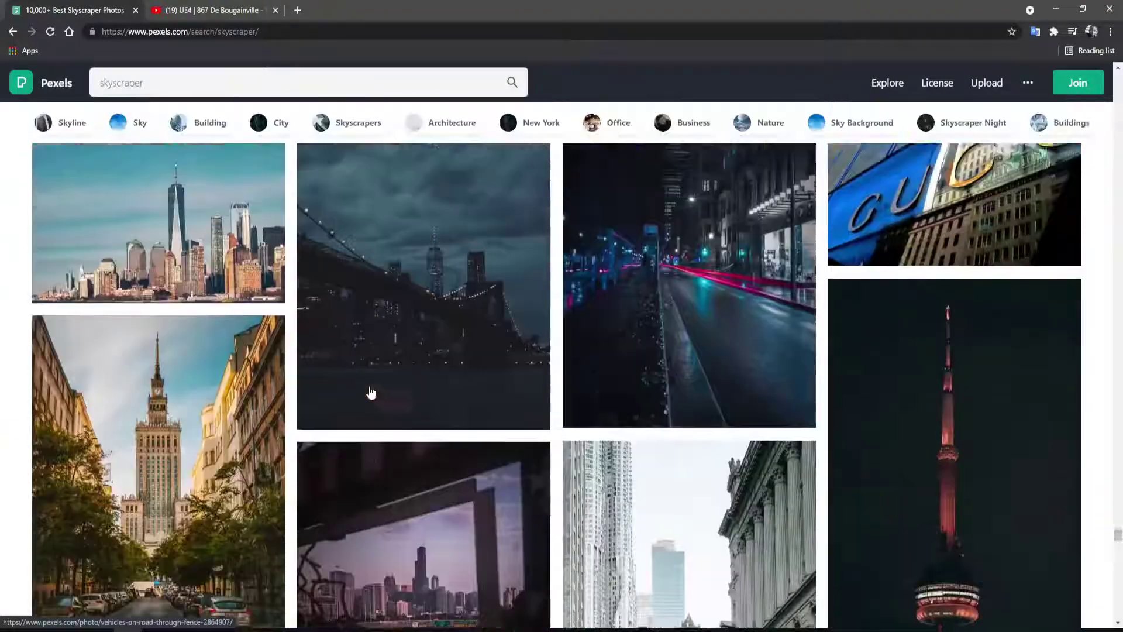
{"action": "scroll", "coordinate": [371, 393], "scroll_direction": "up", "scroll_amount": 3}
Open the City Skyline Under Blue Sky photo and inspect its buildings enlarged.
{"action": "left_click", "coordinate": [192, 410]}
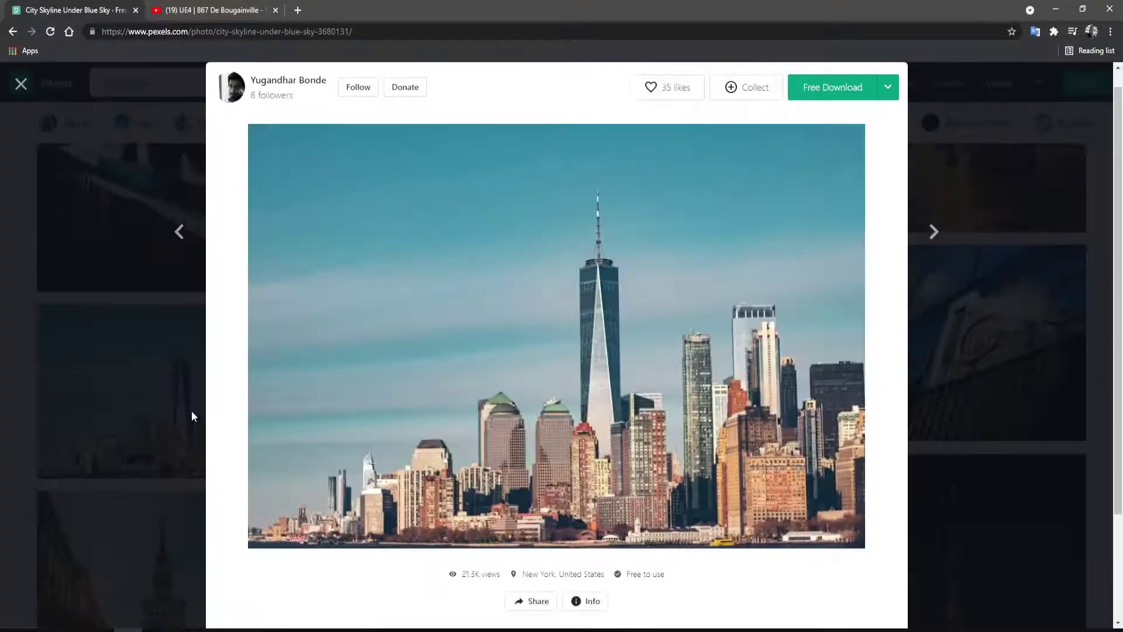
{"action": "left_click", "coordinate": [514, 398]}
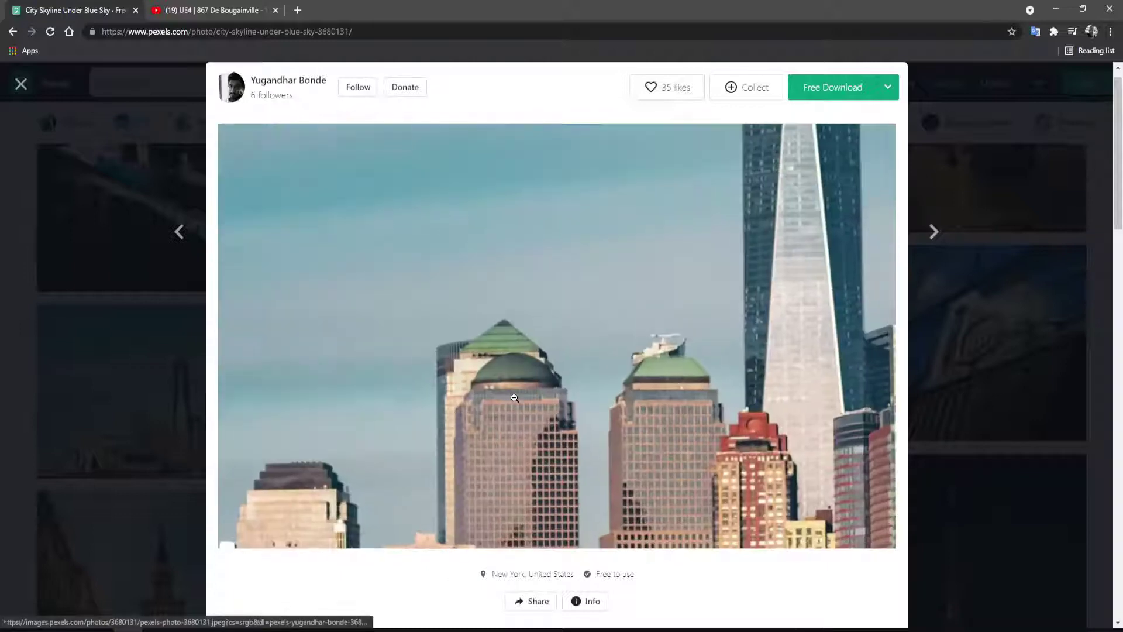
{"action": "left_click", "coordinate": [514, 397]}
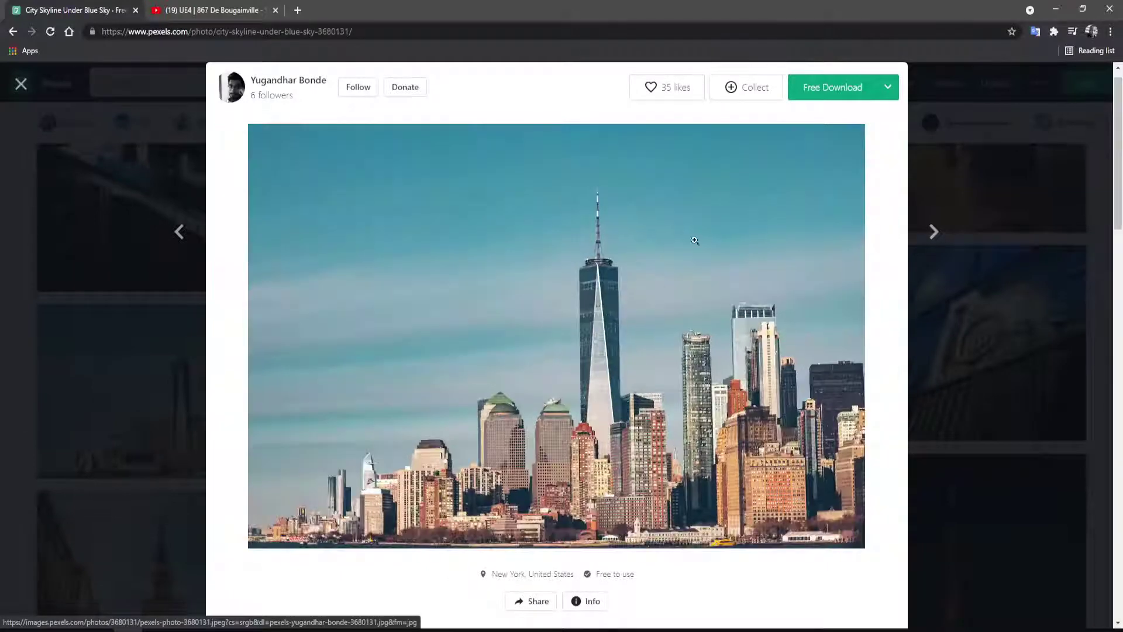
Download the skyline photo in its original 5807 x 3871 size and dismiss the thank-you message.
{"action": "left_click", "coordinate": [887, 87]}
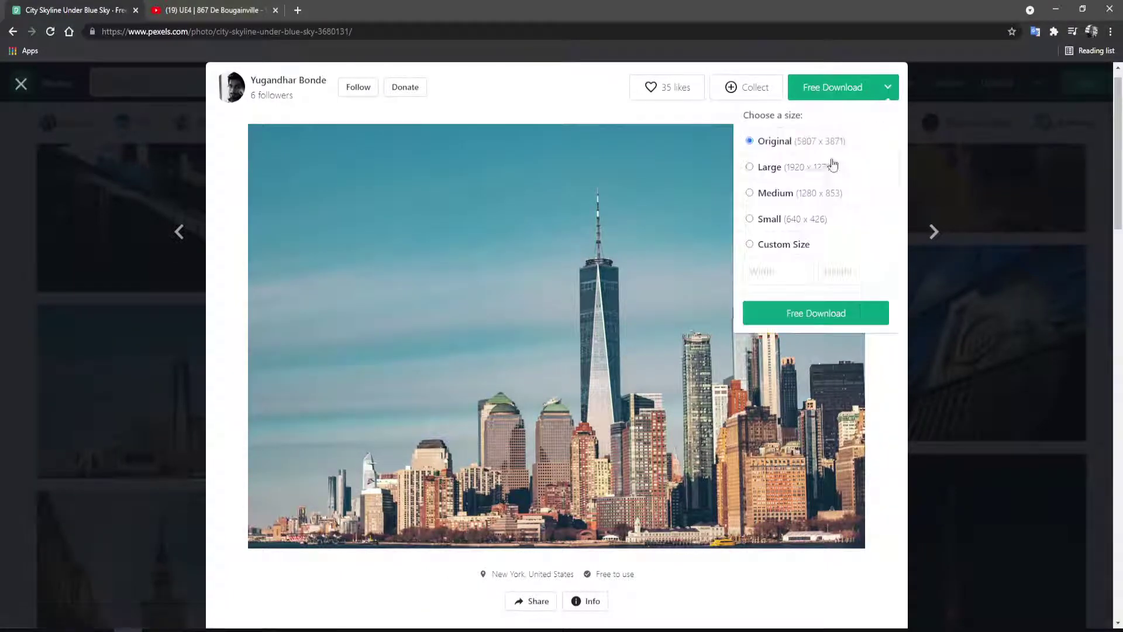
{"action": "left_click", "coordinate": [812, 314]}
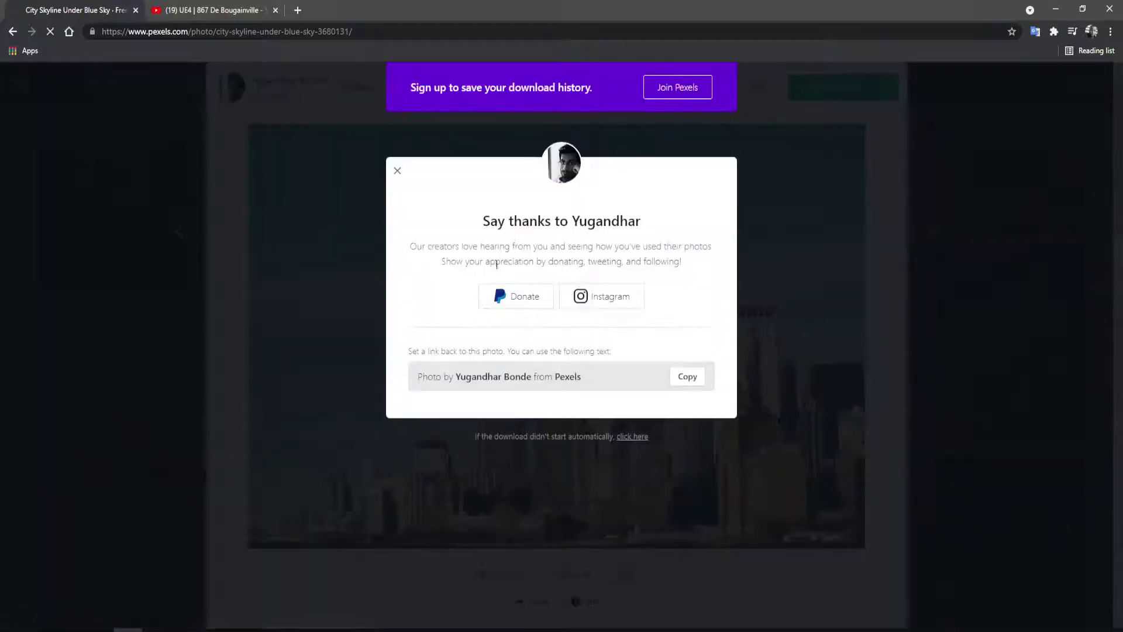
{"action": "left_click", "coordinate": [398, 172]}
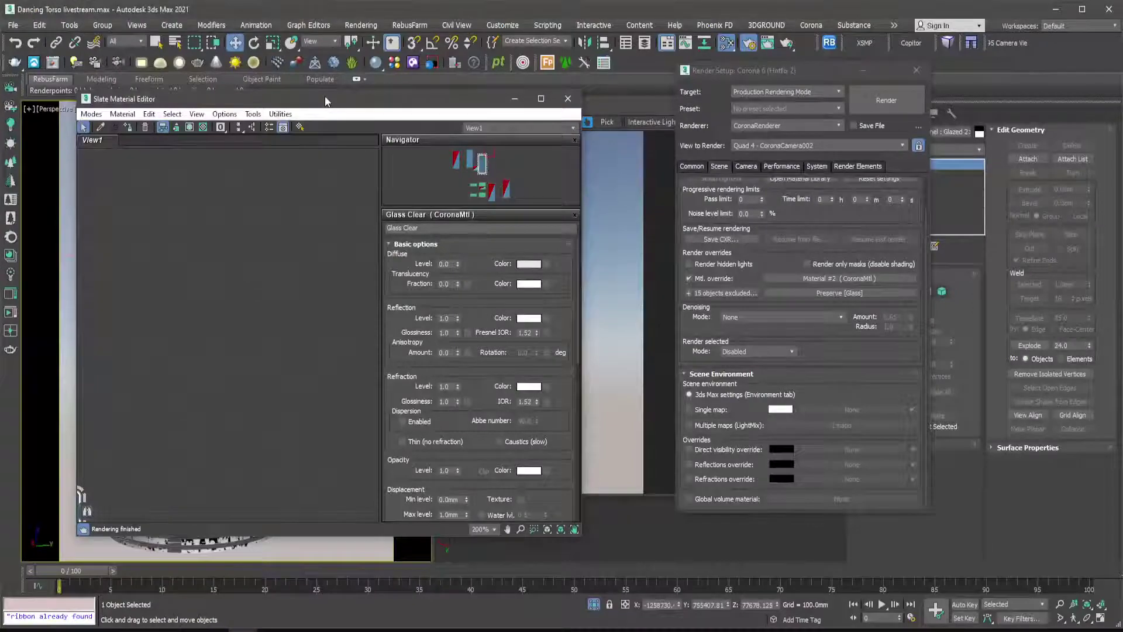
Bring the downloaded skyline photo from the D:\pictures folder into View1 of 3ds Max's Slate Material Editor as a bitmap.
{"action": "left_click_drag", "start_coordinate": [326, 101], "coordinate": [776, 131]}
{"action": "left_click", "coordinate": [156, 628]}
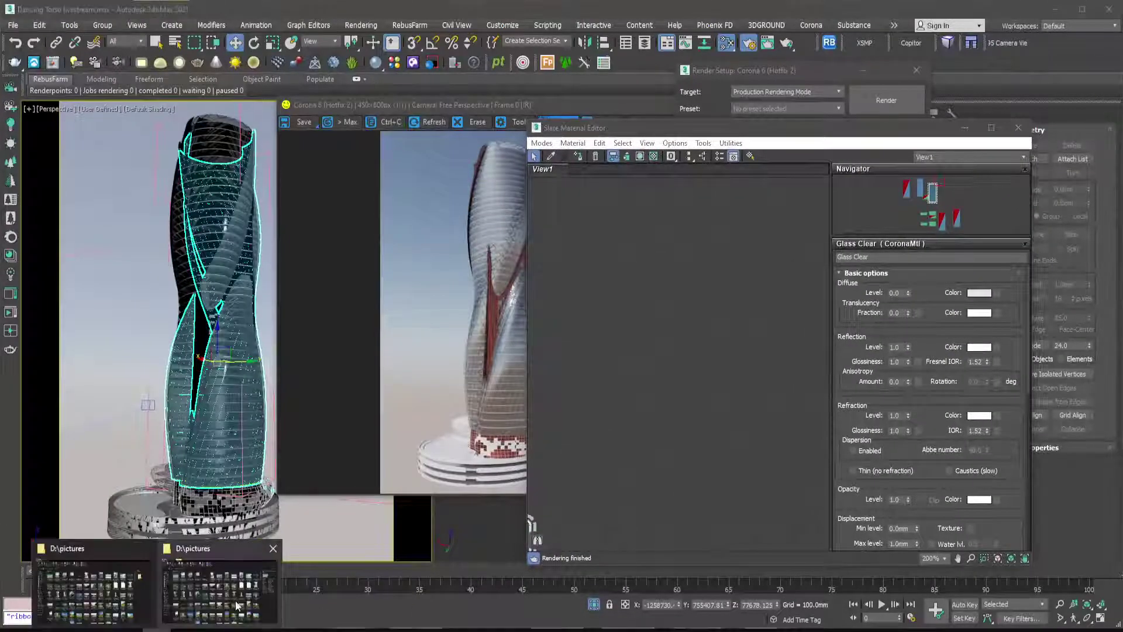
{"action": "left_click", "coordinate": [227, 594]}
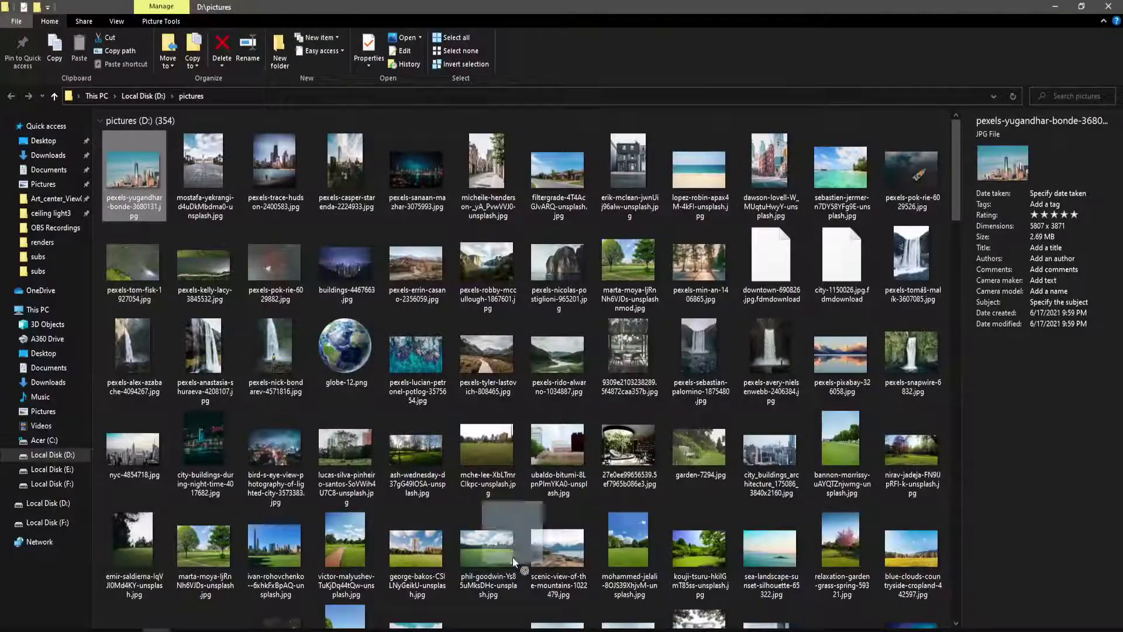
{"action": "left_click_drag", "start_coordinate": [513, 562], "coordinate": [491, 383]}
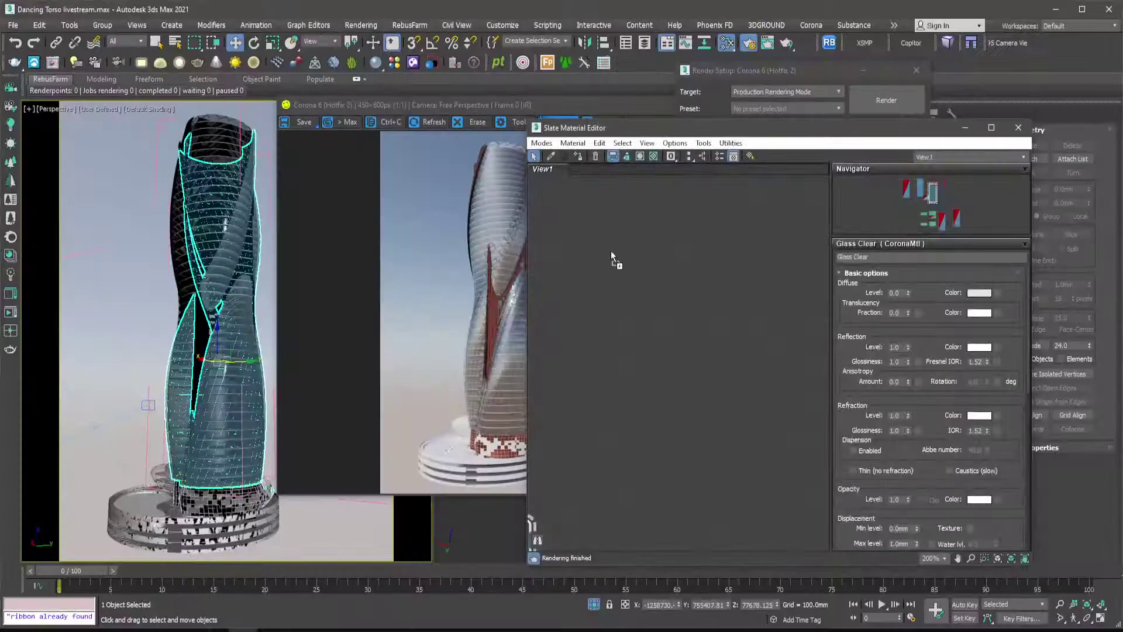
{"action": "left_click_drag", "start_coordinate": [611, 256], "coordinate": [604, 241]}
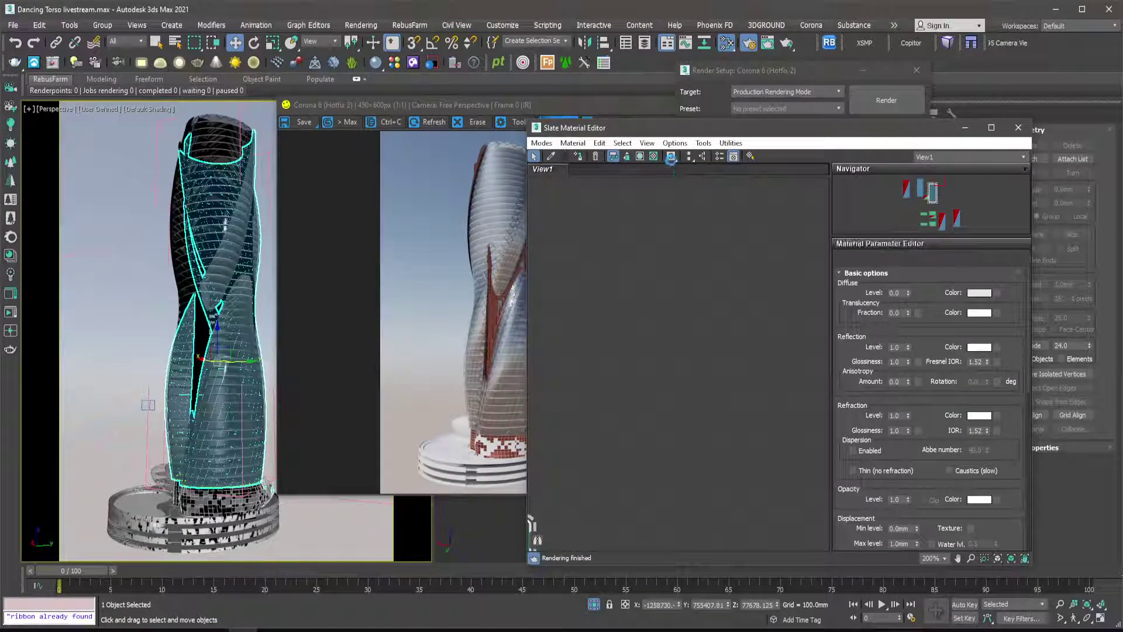
Connect the skyline Bitmap's output to a new CoronaColorCorrect map in View1.
{"action": "left_click_drag", "start_coordinate": [704, 131], "coordinate": [321, 102]}
{"action": "scroll", "coordinate": [226, 303], "scroll_direction": "down", "scroll_amount": 3}
{"action": "middle_click_drag", "start_coordinate": [226, 302], "coordinate": [153, 268]}
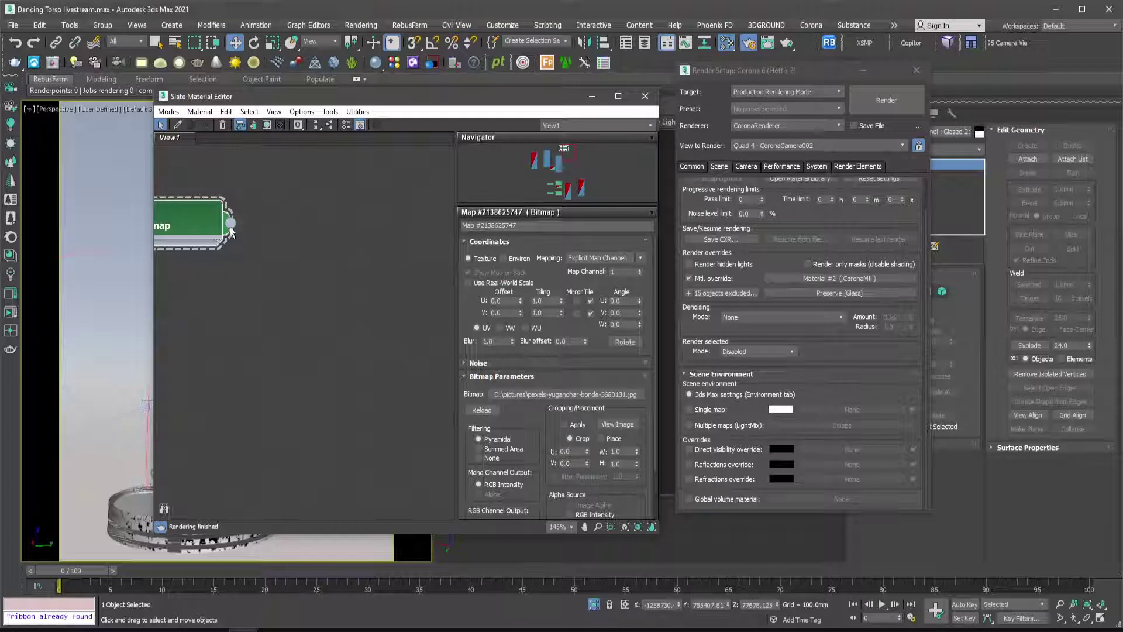
{"action": "left_click_drag", "start_coordinate": [231, 227], "coordinate": [276, 262]}
{"action": "mouse_move", "coordinate": [347, 284]}
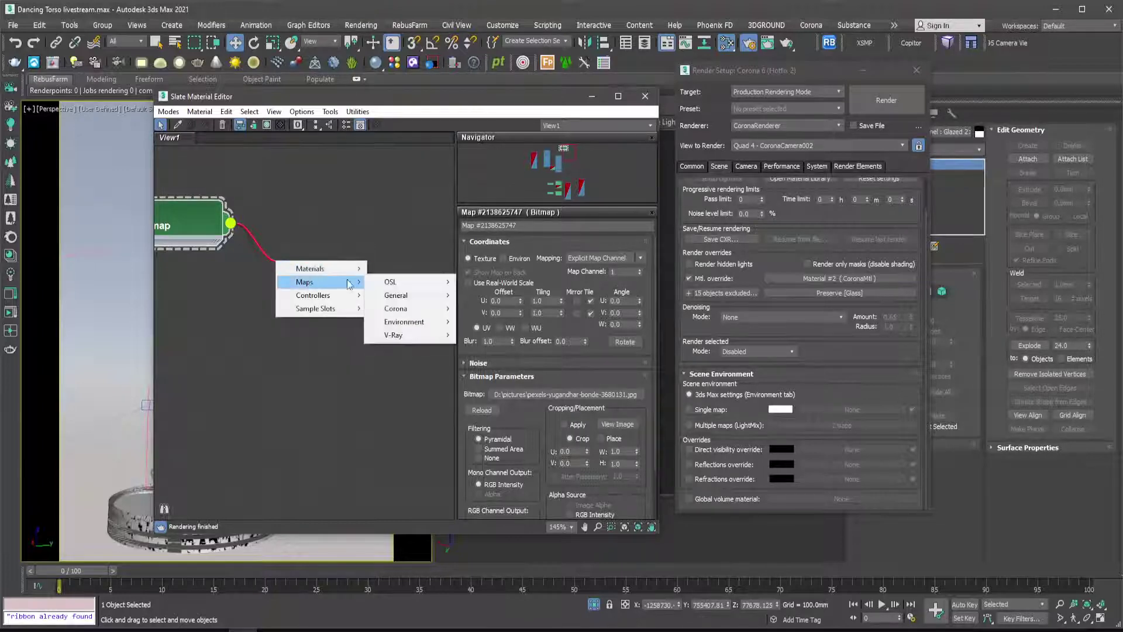
{"action": "mouse_move", "coordinate": [404, 308]}
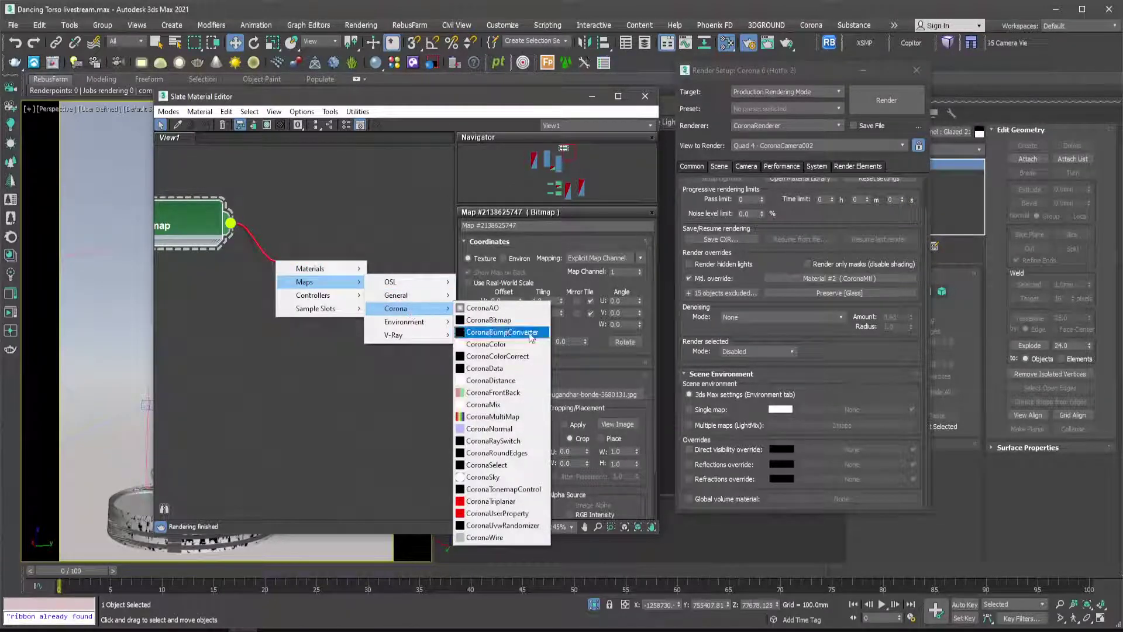
{"action": "left_click", "coordinate": [497, 356]}
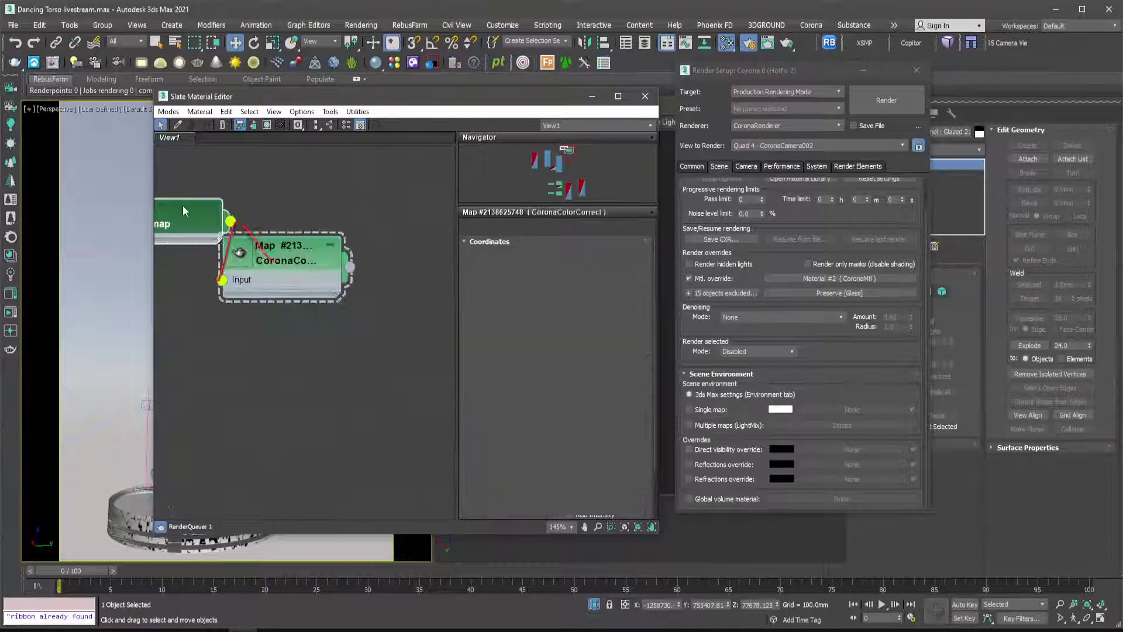
Arrange the Bitmap and CoronaColorCorrect nodes side by side and show the Bitmap in its own preview window.
{"action": "left_click_drag", "start_coordinate": [272, 265], "coordinate": [340, 262]}
{"action": "left_click_drag", "start_coordinate": [265, 234], "coordinate": [232, 288]}
{"action": "right_click", "coordinate": [230, 279]}
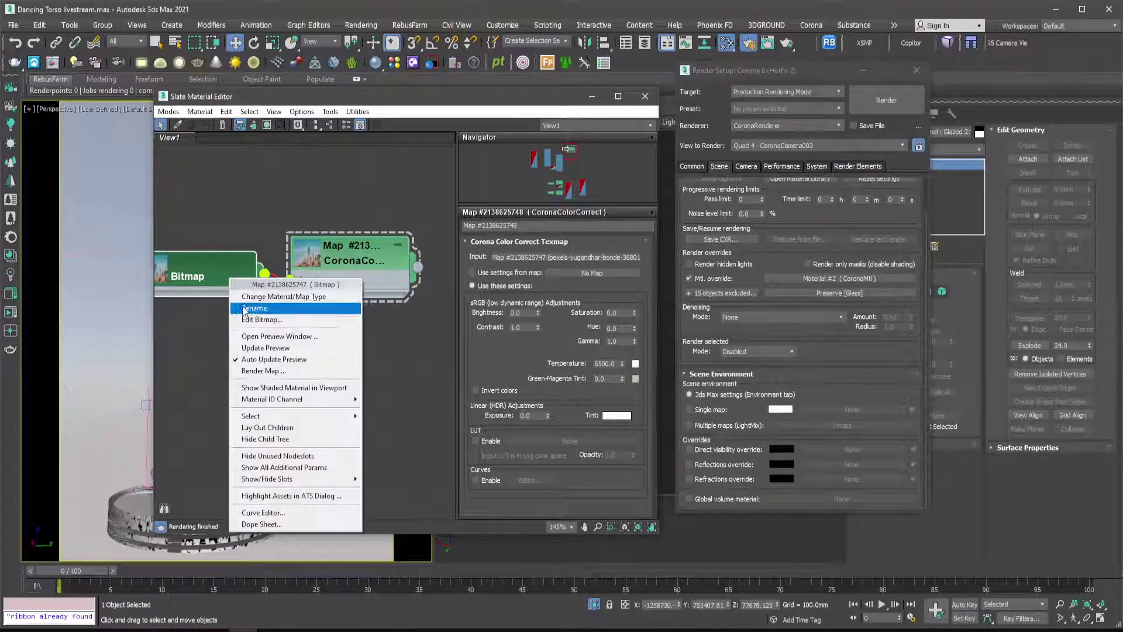
{"action": "left_click", "coordinate": [252, 337]}
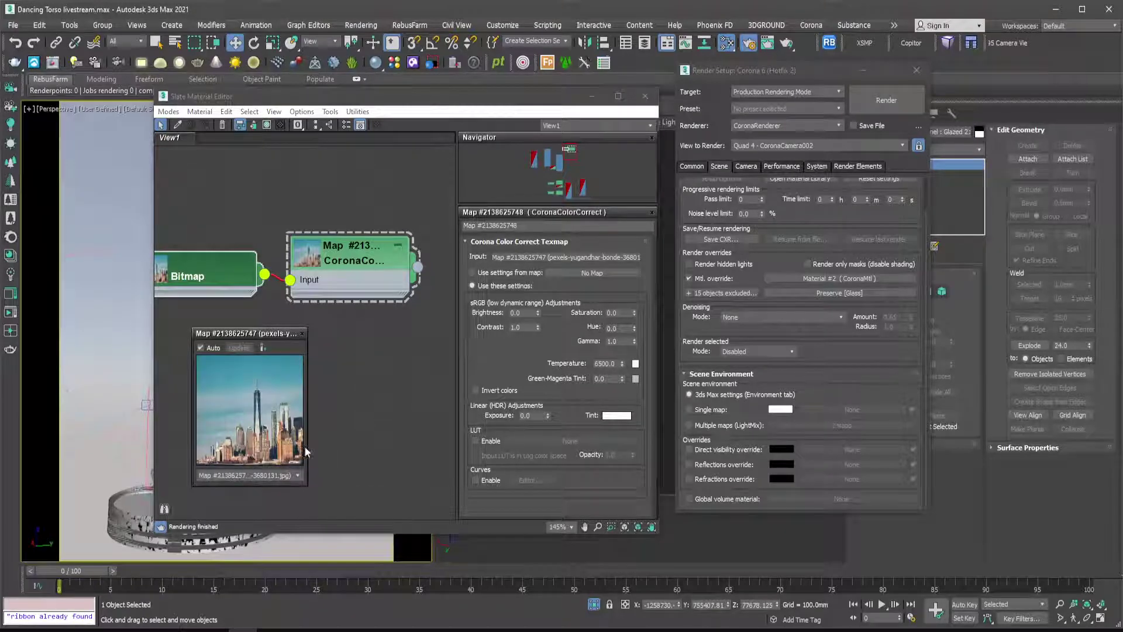
Enlarge the skyline Bitmap preview to inspect the photo, and put the preview and the Slate Material Editor away.
{"action": "left_click_drag", "start_coordinate": [307, 452], "coordinate": [395, 490]}
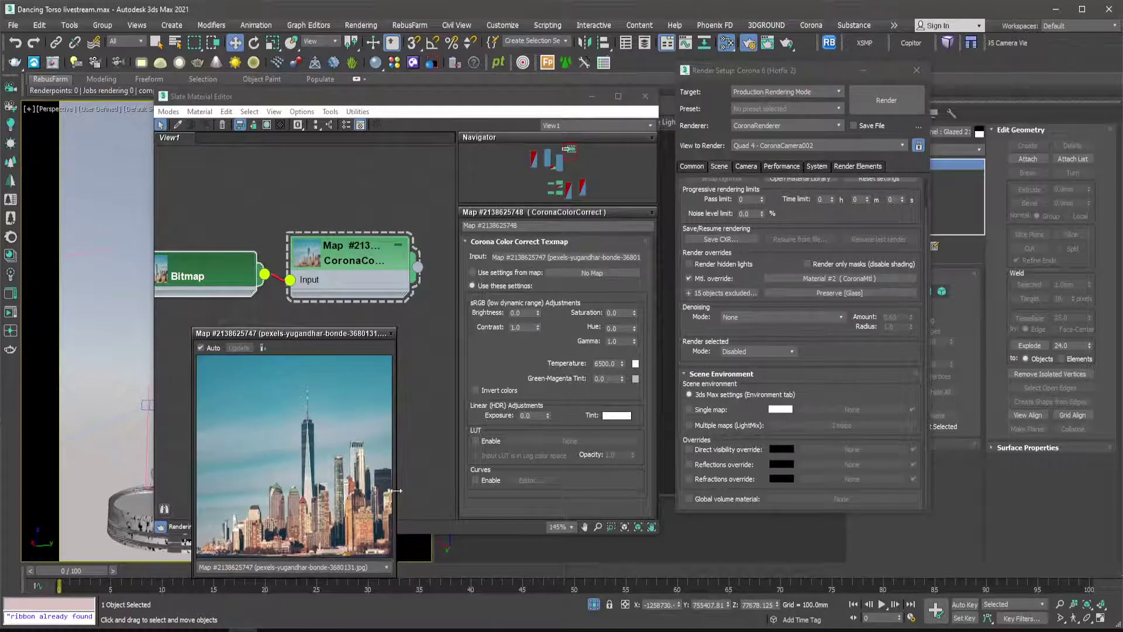
{"action": "left_click", "coordinate": [390, 334]}
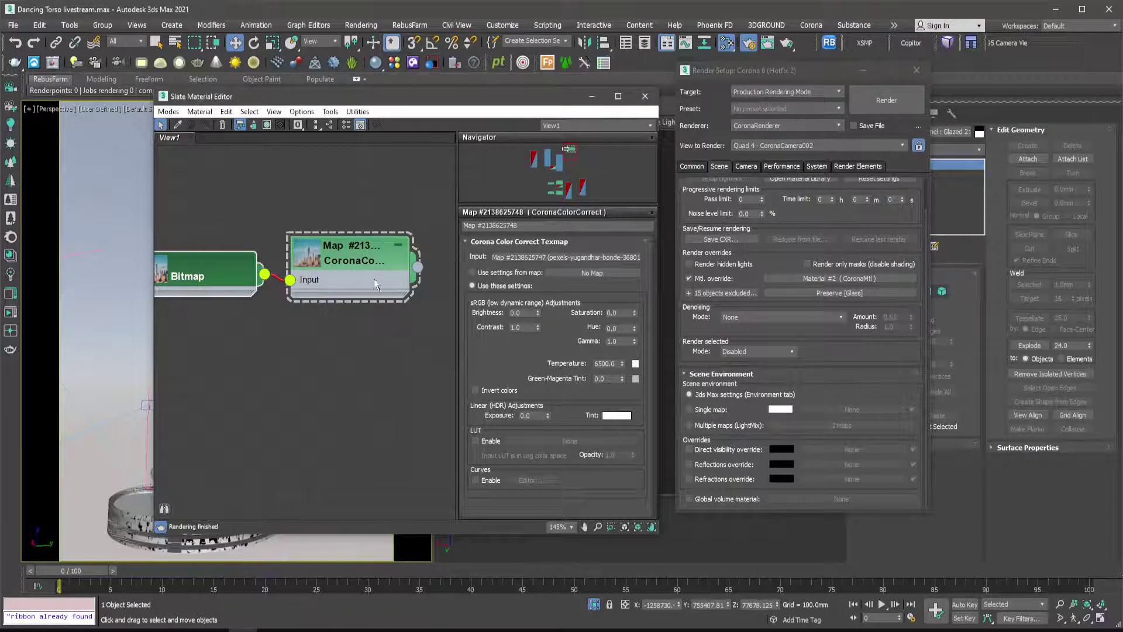
{"action": "left_click", "coordinate": [591, 96]}
Arrange the Corona interactive render window and the Render Setup window so the render and the environment overrides are both visible.
{"action": "mouse_move", "coordinate": [528, 106]}
{"action": "left_mouse_down"}
{"action": "mouse_move", "coordinate": [615, 114]}
{"action": "mouse_move", "coordinate": [539, 103]}
{"action": "left_mouse_up"}
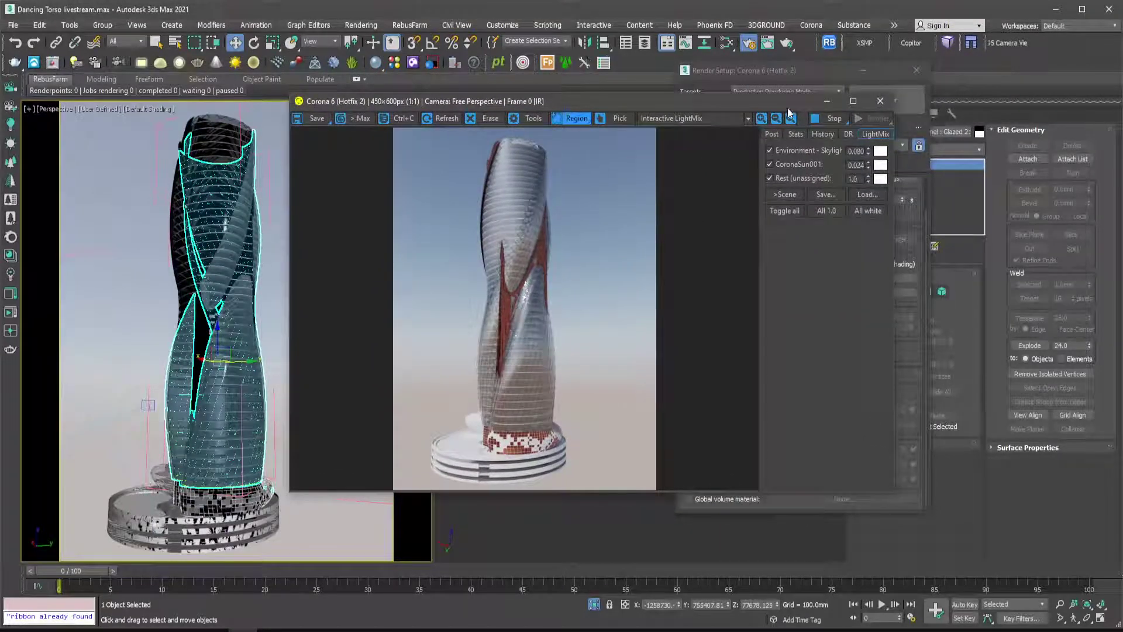
{"action": "left_click_drag", "start_coordinate": [773, 106], "coordinate": [701, 100]}
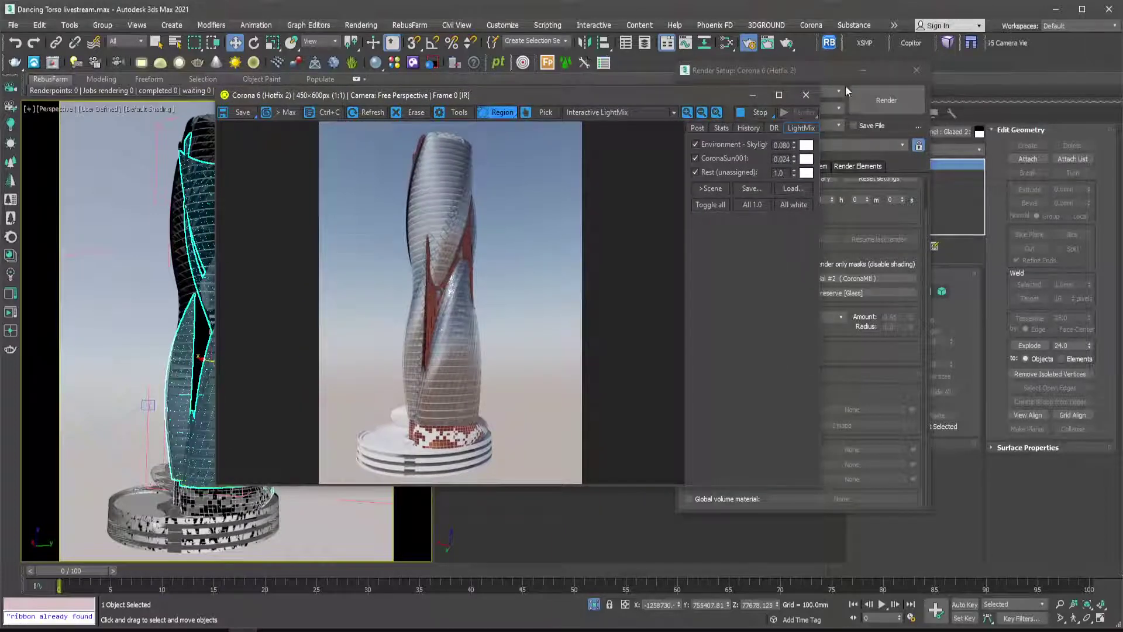
{"action": "left_click_drag", "start_coordinate": [824, 68], "coordinate": [766, 66]}
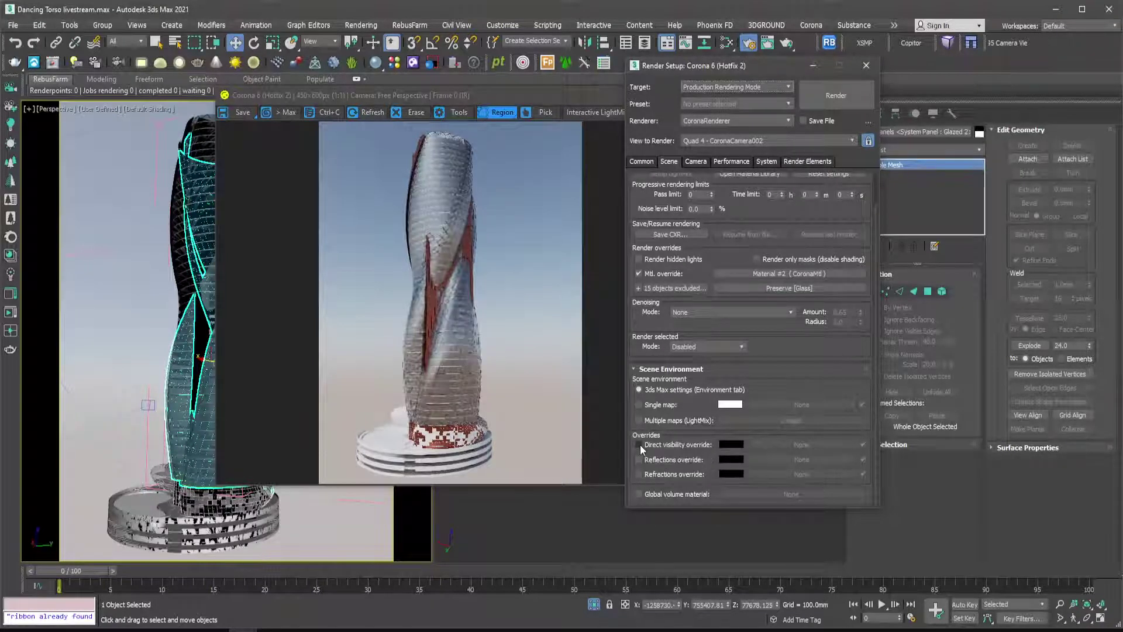
Enable the Direct visibility override and give it a blue-violet color with hue 172, saturation 210 and value 122.
{"action": "left_click", "coordinate": [639, 445]}
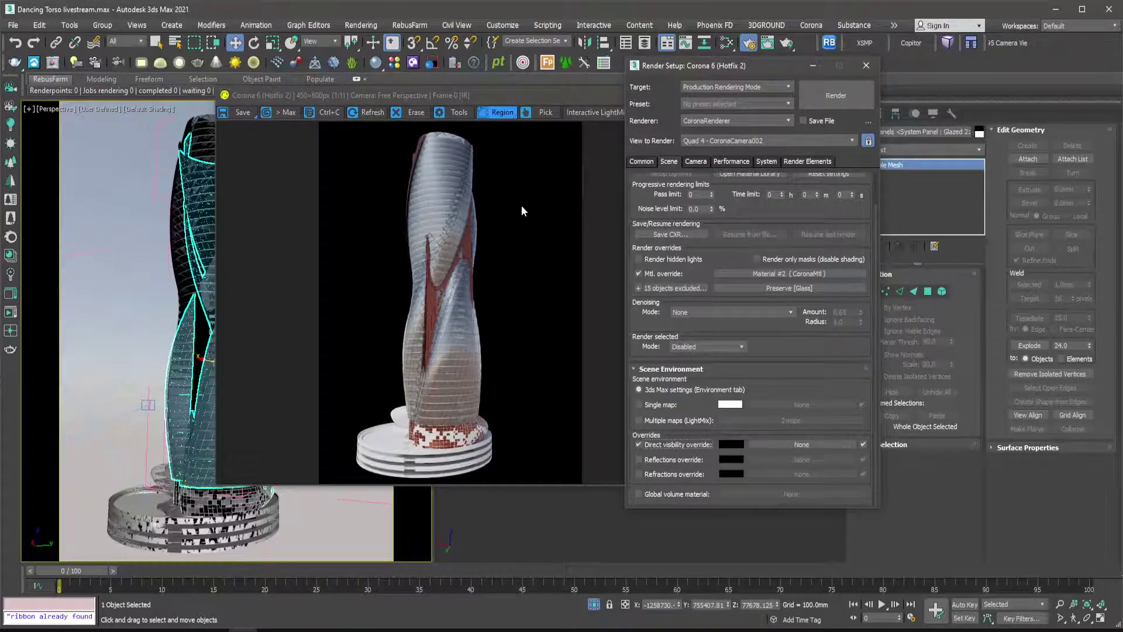
{"action": "left_click", "coordinate": [732, 444]}
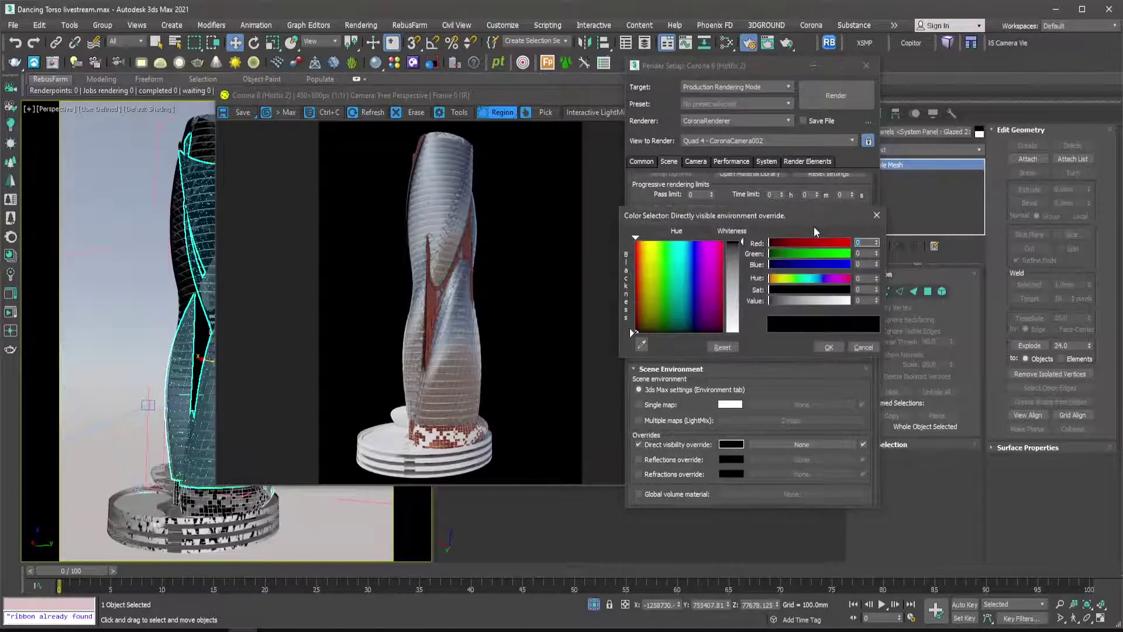
{"action": "left_click", "coordinate": [823, 279]}
{"action": "left_click", "coordinate": [810, 289]}
{"action": "left_click", "coordinate": [812, 301]}
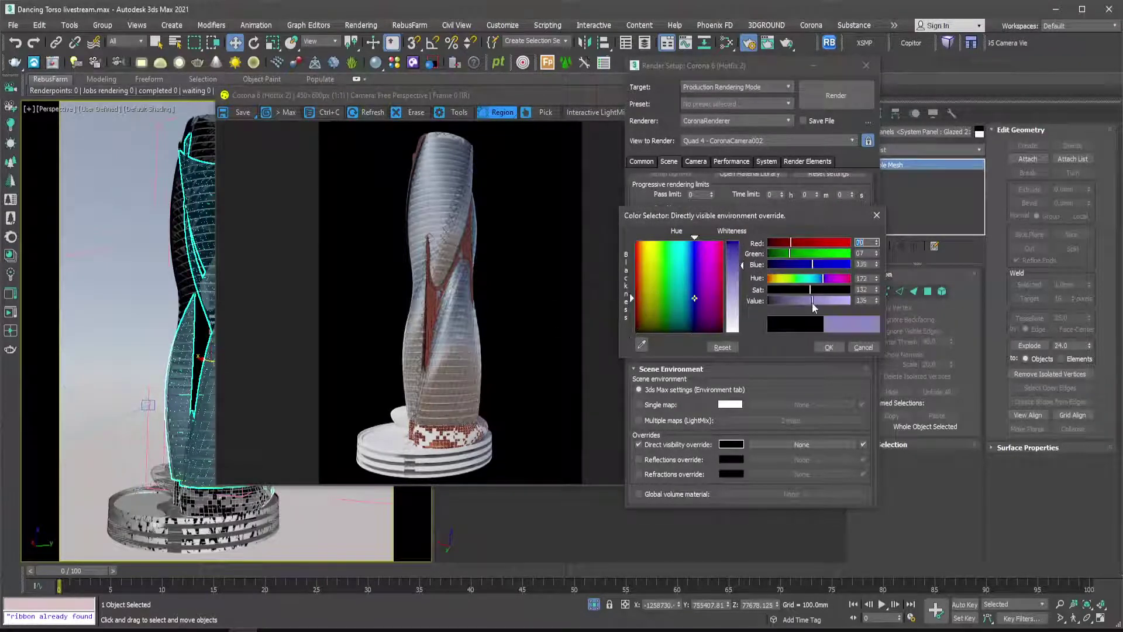
{"action": "left_click", "coordinate": [783, 300]}
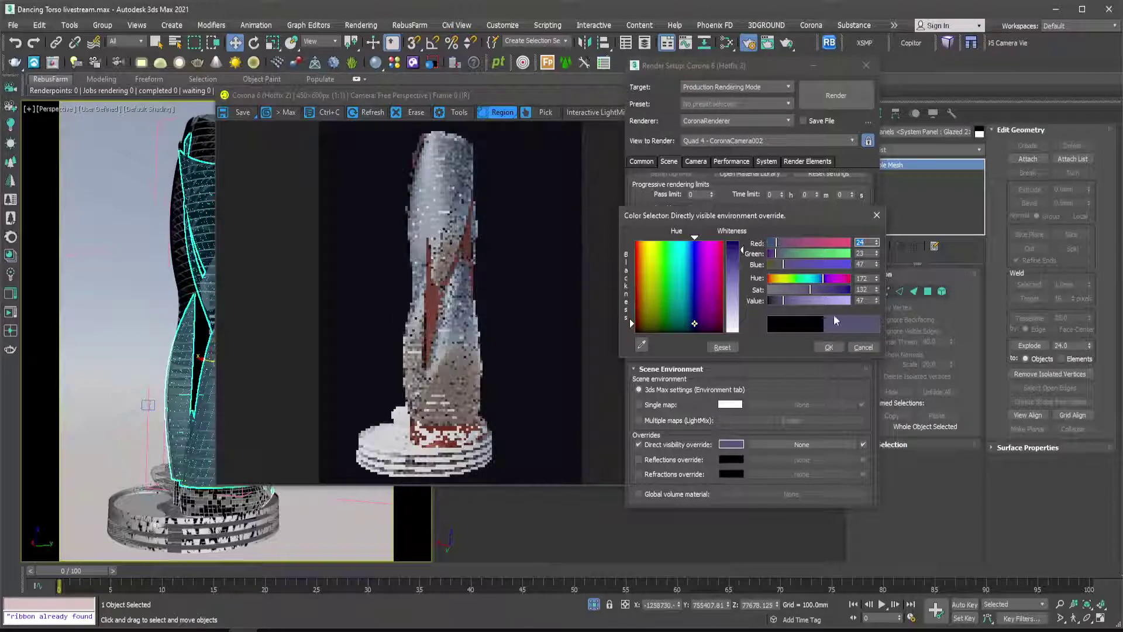
{"action": "left_click", "coordinate": [836, 290]}
{"action": "left_click", "coordinate": [807, 301]}
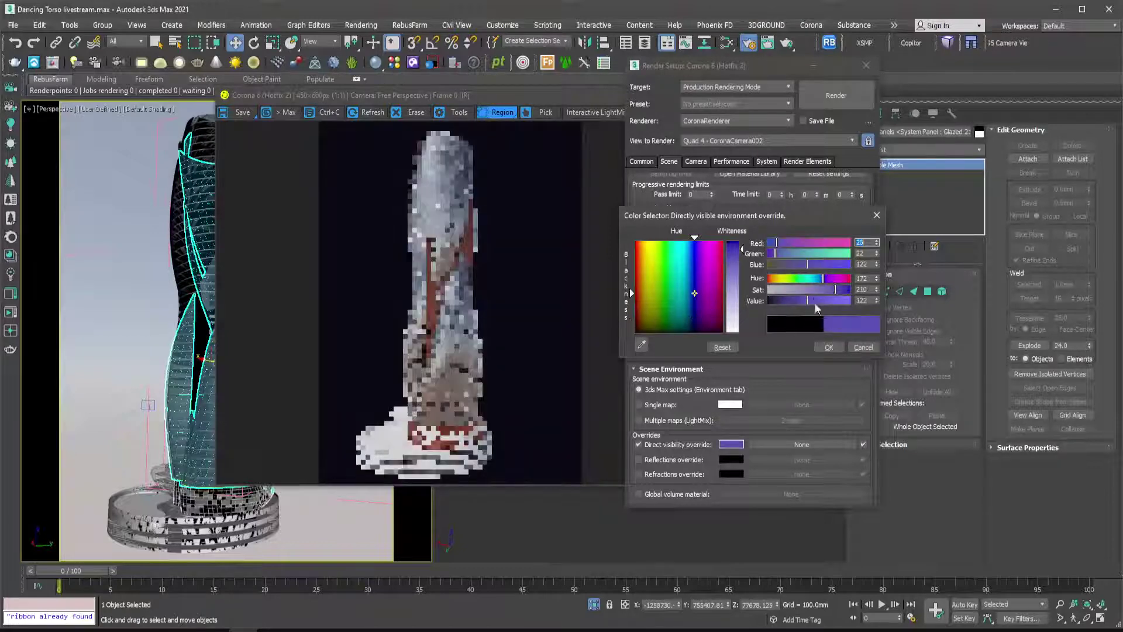
{"action": "left_click", "coordinate": [828, 347]}
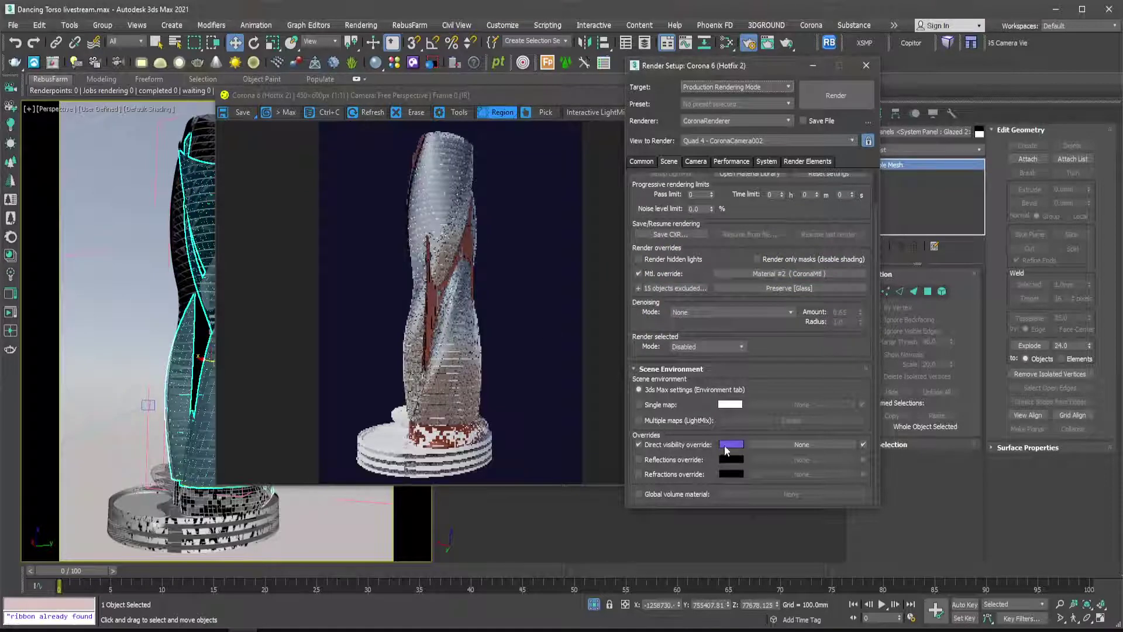
Set the Direct visibility override color back to black and turn the override off.
{"action": "left_click_drag", "start_coordinate": [649, 332], "coordinate": [636, 333]}
{"action": "left_click_drag", "start_coordinate": [776, 300], "coordinate": [750, 304]}
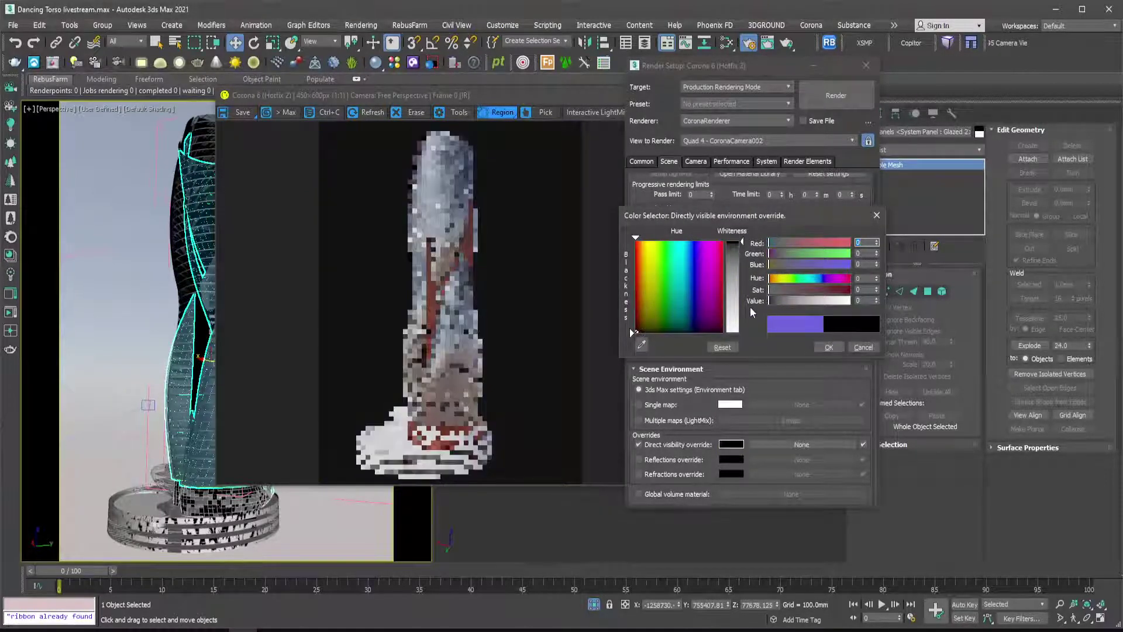
{"action": "left_click", "coordinate": [819, 347]}
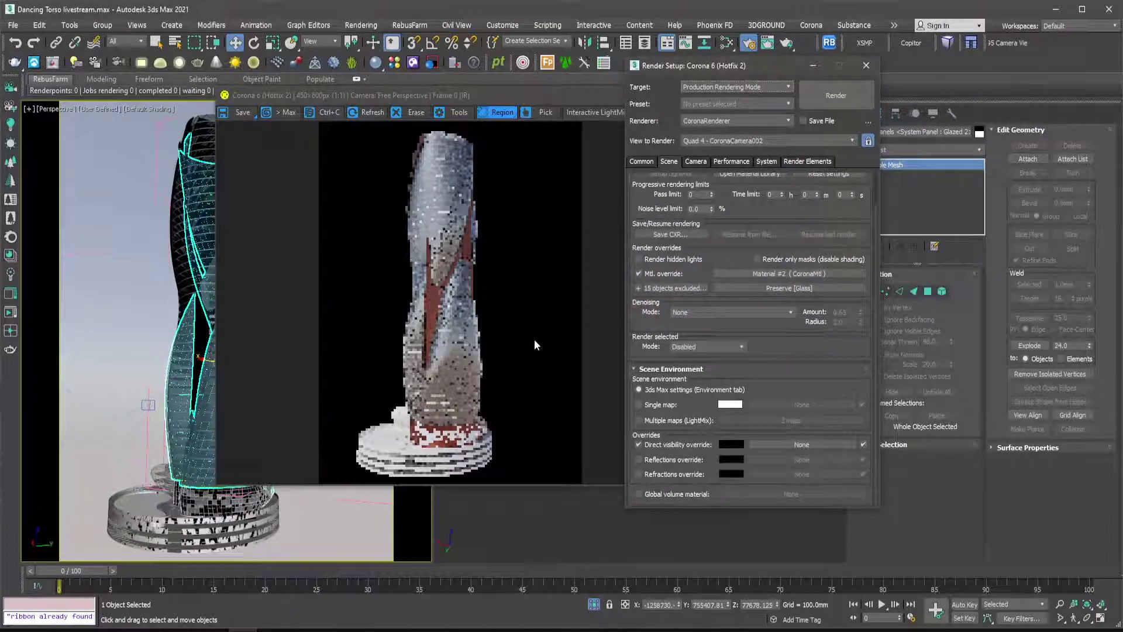
{"action": "left_click", "coordinate": [640, 445]}
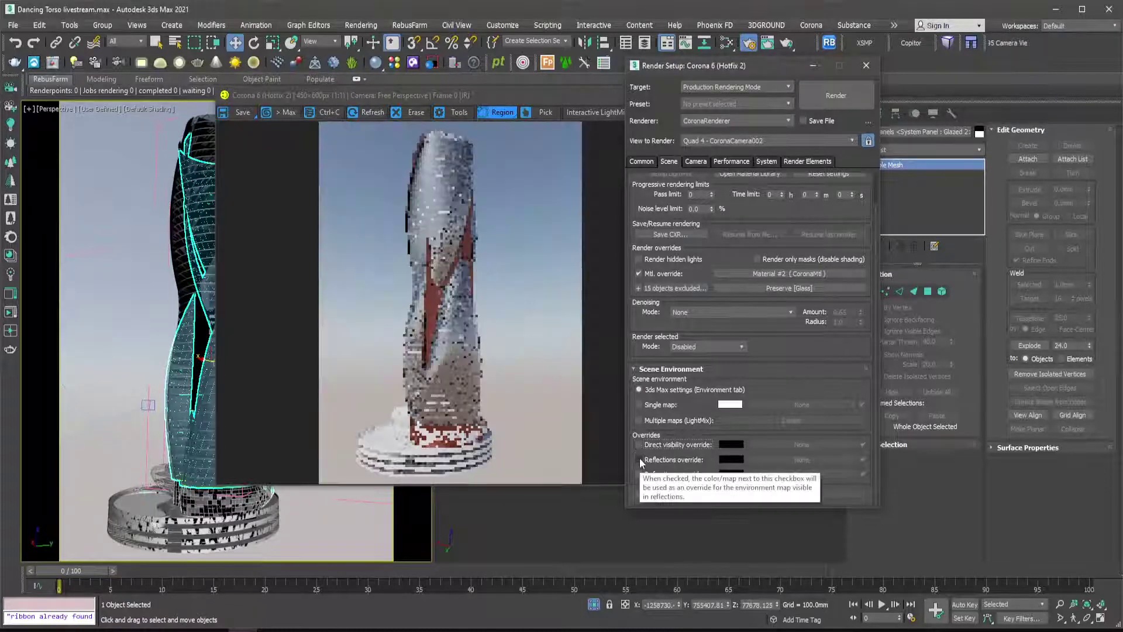
Test the Reflections and Refractions overrides one at a time in the render, leaving only the Reflections override on.
{"action": "left_click", "coordinate": [639, 459]}
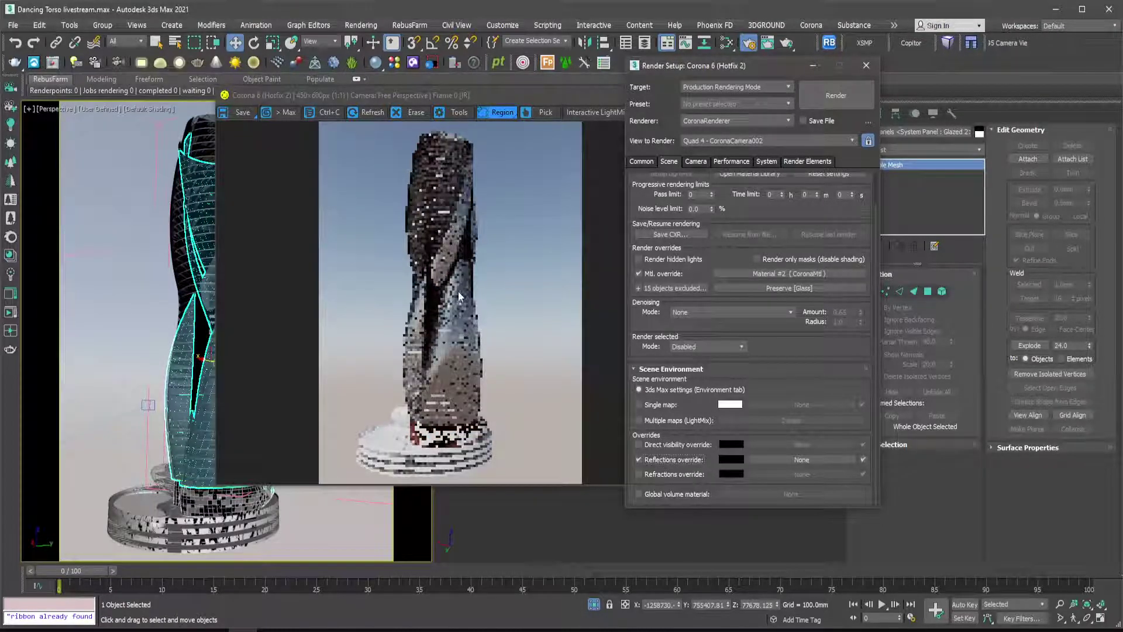
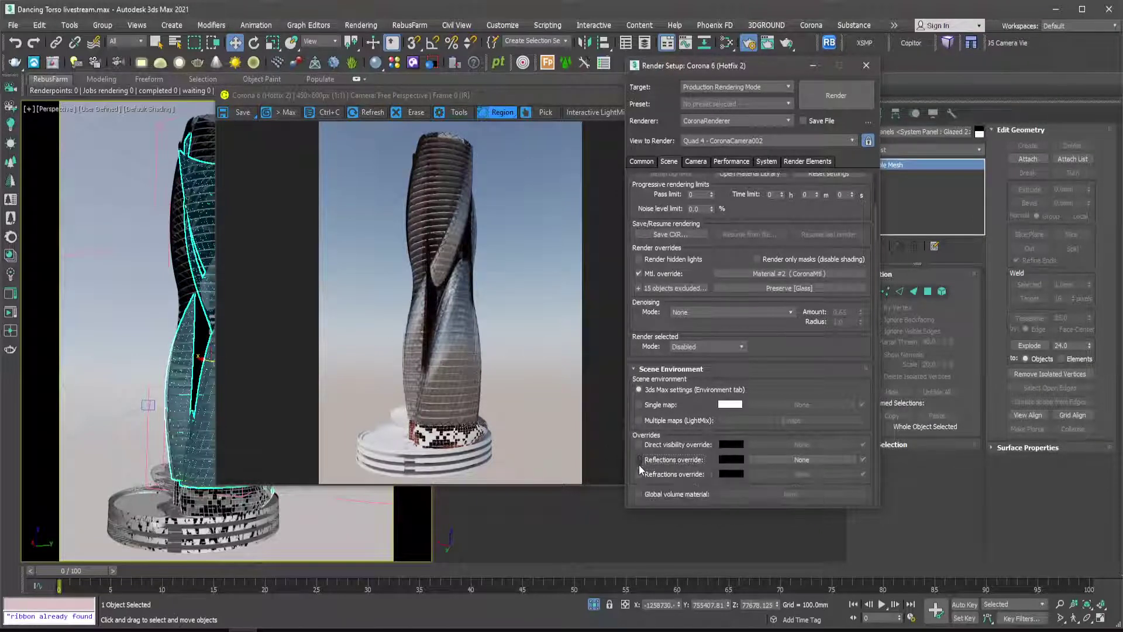
{"action": "left_click", "coordinate": [639, 460]}
{"action": "left_click", "coordinate": [638, 474]}
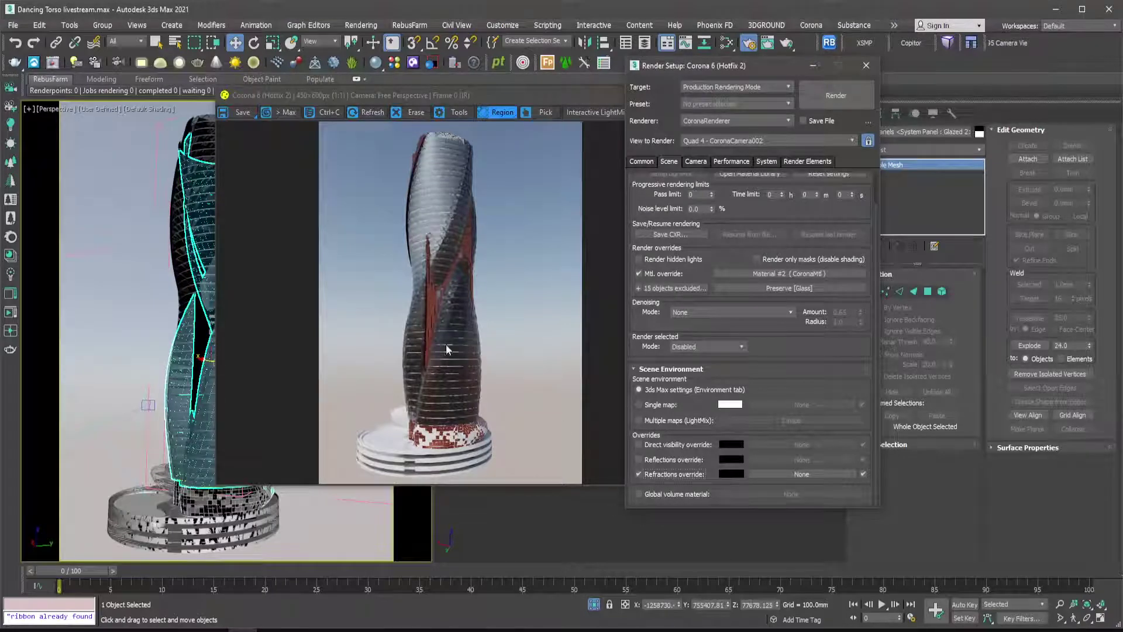
{"action": "left_click", "coordinate": [638, 473]}
{"action": "left_click", "coordinate": [639, 459]}
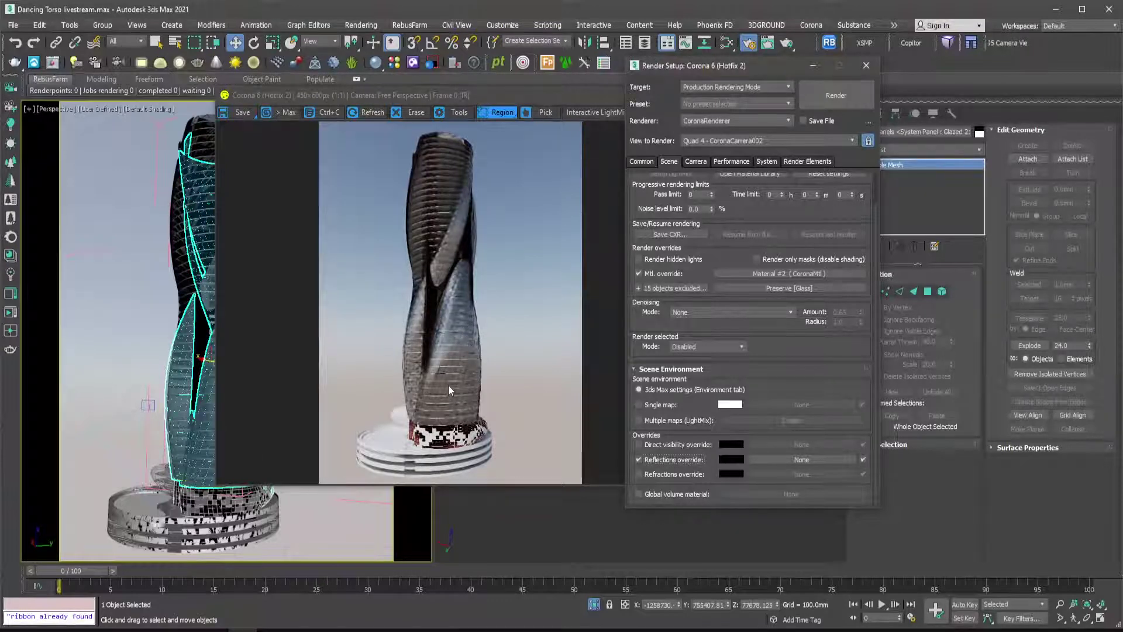
Bring up the Slate Material Editor beside the render and show the parameters of the Glass Clear material.
{"action": "left_click_drag", "start_coordinate": [735, 67], "coordinate": [800, 85]}
{"action": "left_click", "coordinate": [727, 42]}
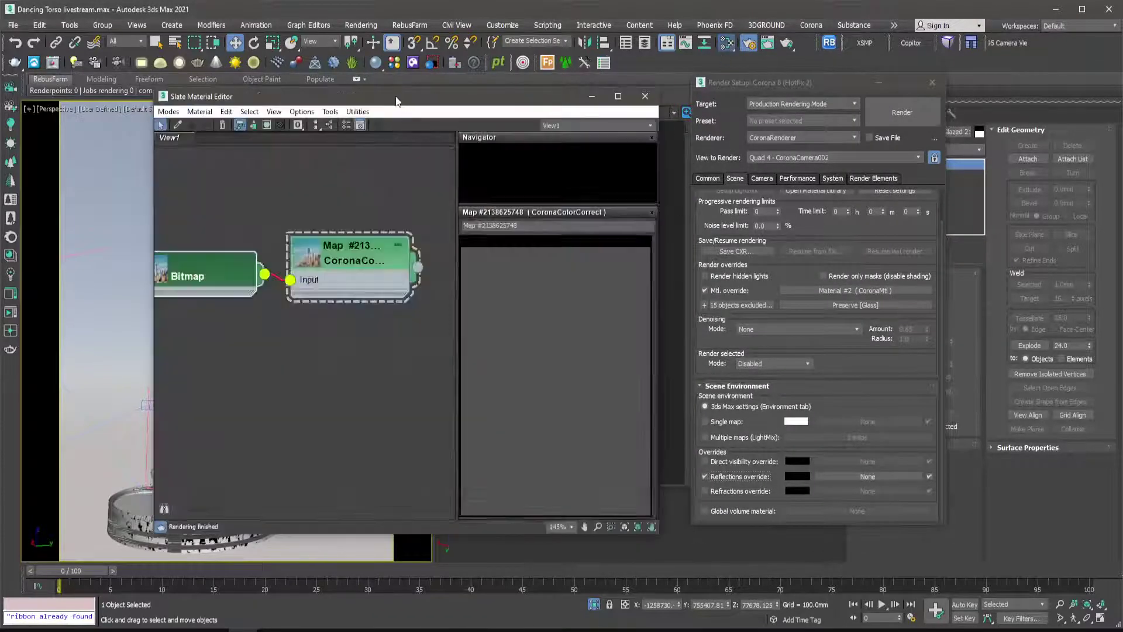
{"action": "left_click_drag", "start_coordinate": [390, 94], "coordinate": [762, 105]}
{"action": "scroll", "coordinate": [695, 292], "scroll_direction": "down", "scroll_amount": 4}
{"action": "middle_click_drag", "start_coordinate": [655, 334], "coordinate": [762, 157]}
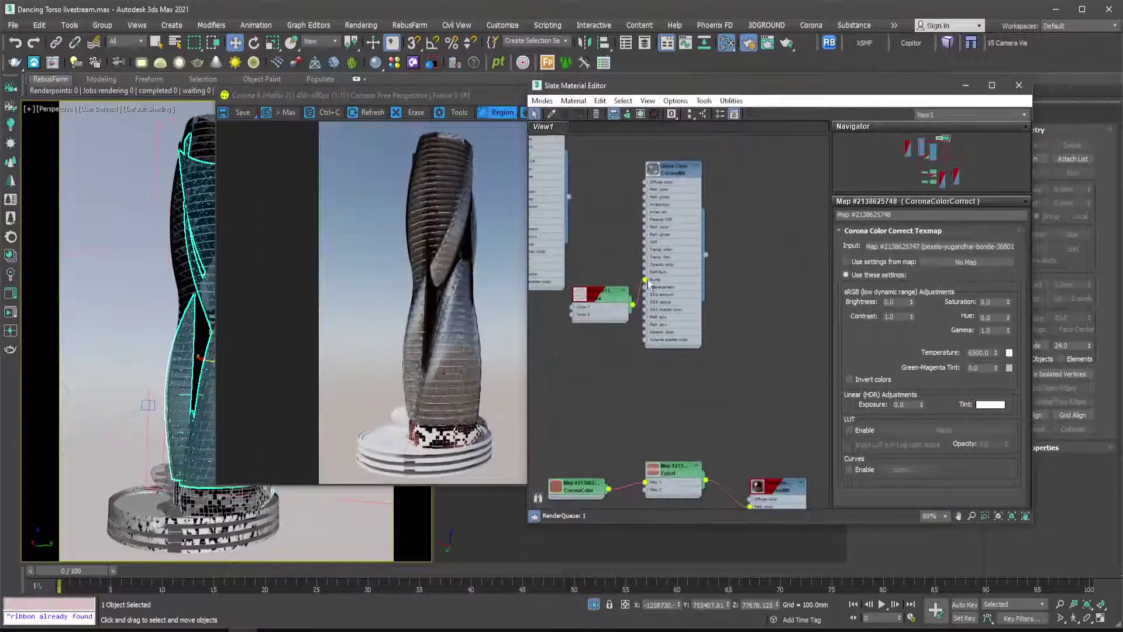
{"action": "scroll", "coordinate": [605, 294], "scroll_direction": "up", "scroll_amount": 3}
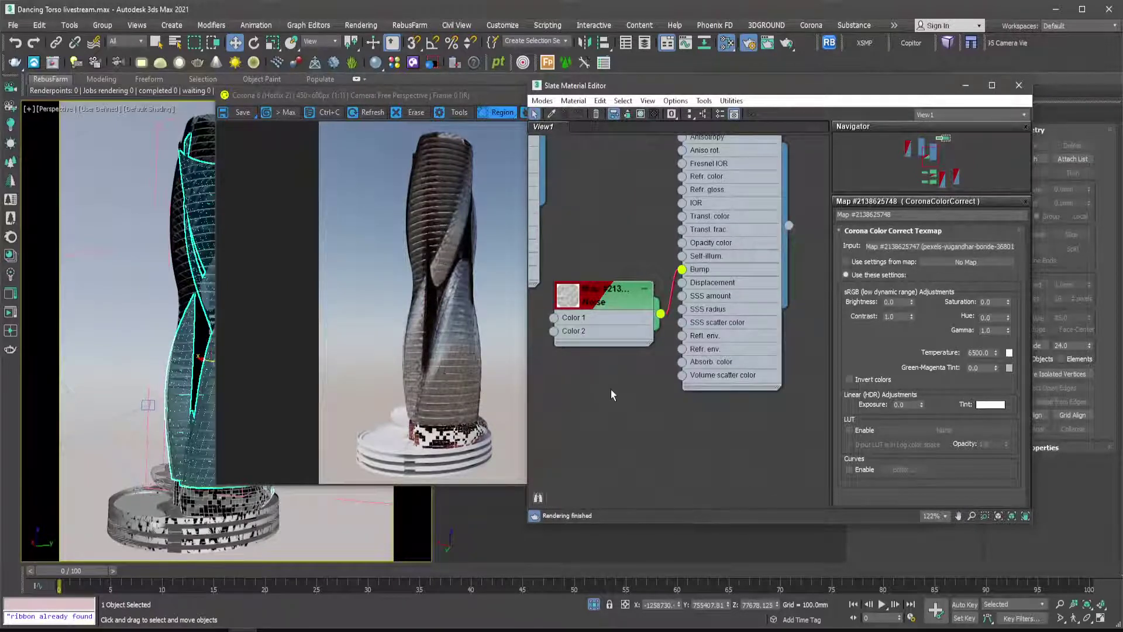
{"action": "scroll", "coordinate": [611, 395], "scroll_direction": "down", "scroll_amount": 3}
{"action": "middle_click_drag", "start_coordinate": [610, 396], "coordinate": [683, 470]}
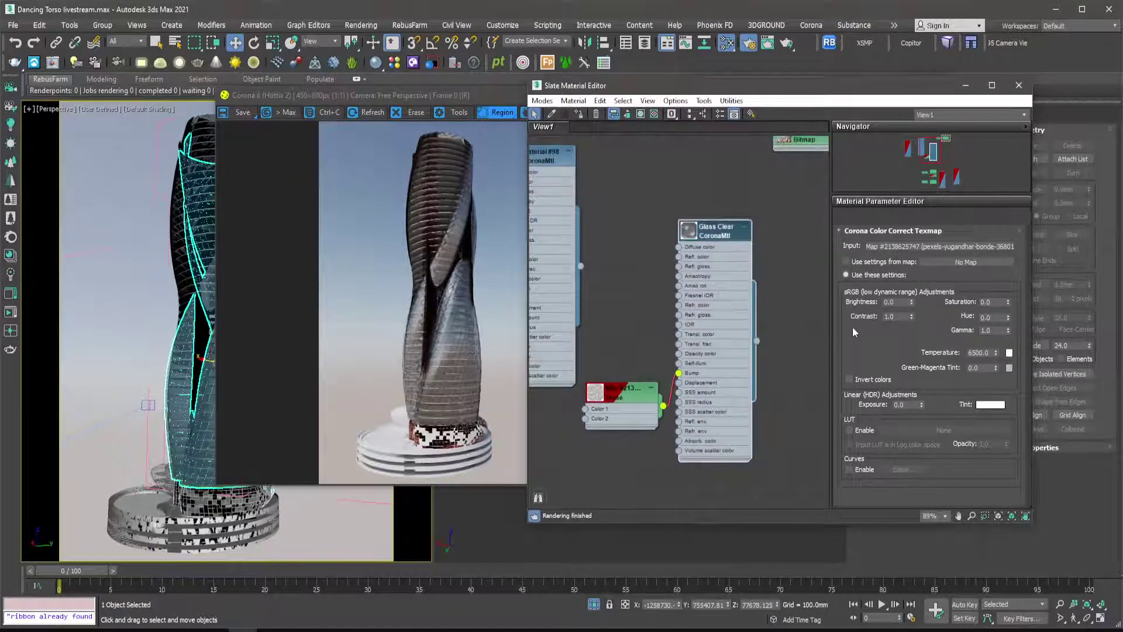
{"action": "double_click", "coordinate": [730, 235]}
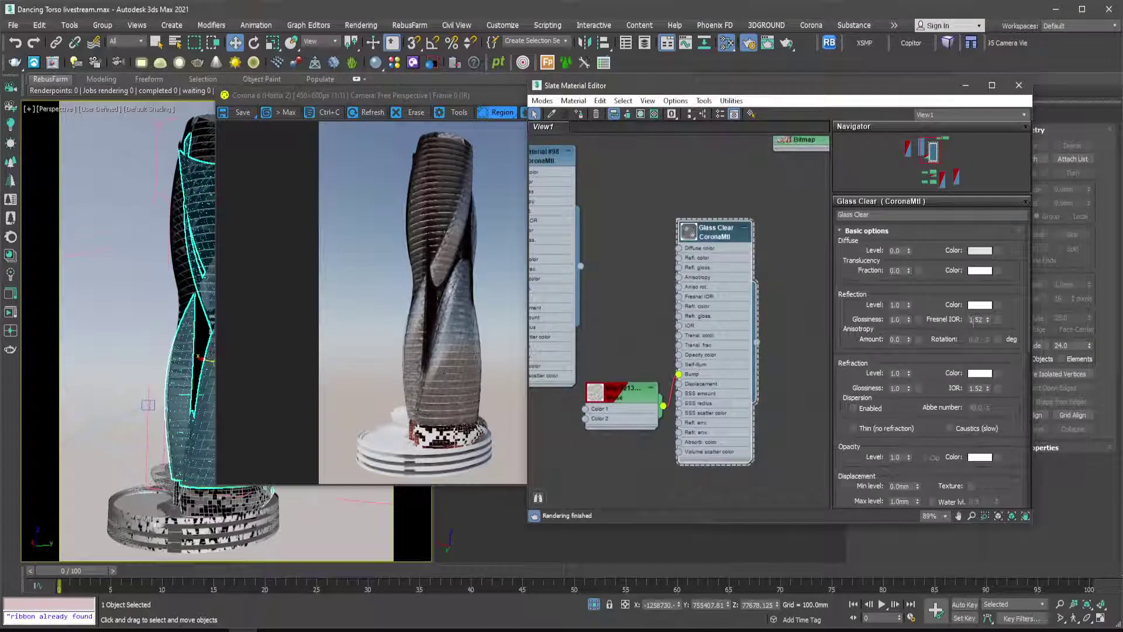
Set the Glass Clear material's reflection Fresnel IOR to 3 and minimize the Slate Material Editor.
{"action": "scroll", "coordinate": [733, 274], "scroll_direction": "down", "scroll_amount": 1}
{"action": "middle_click_drag", "start_coordinate": [733, 274], "coordinate": [757, 288]}
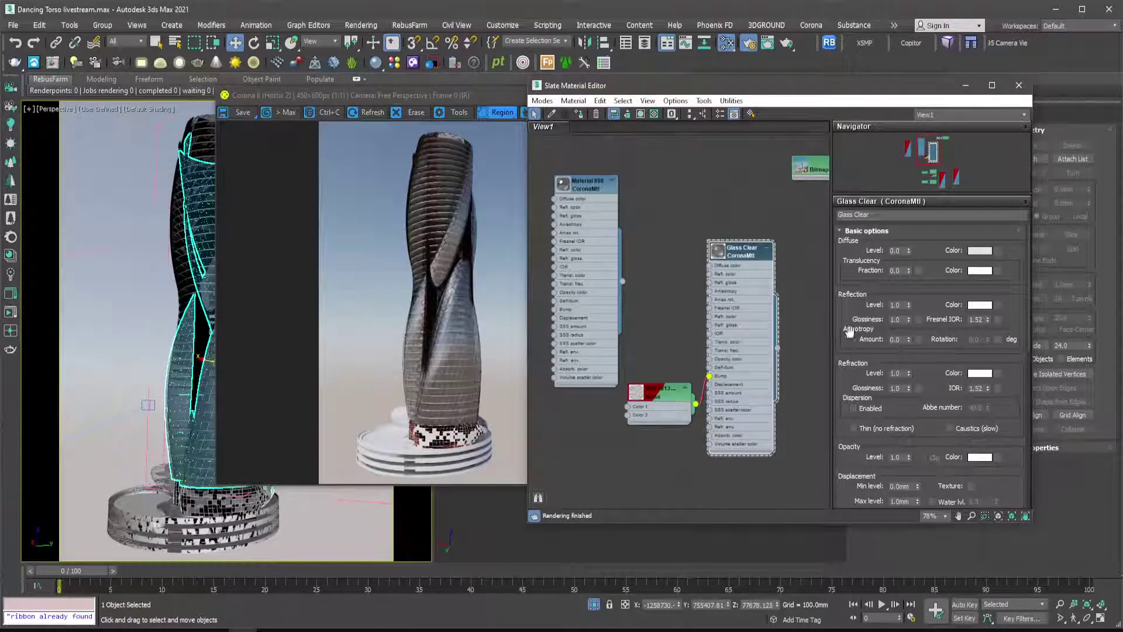
{"action": "double_click", "coordinate": [975, 319]}
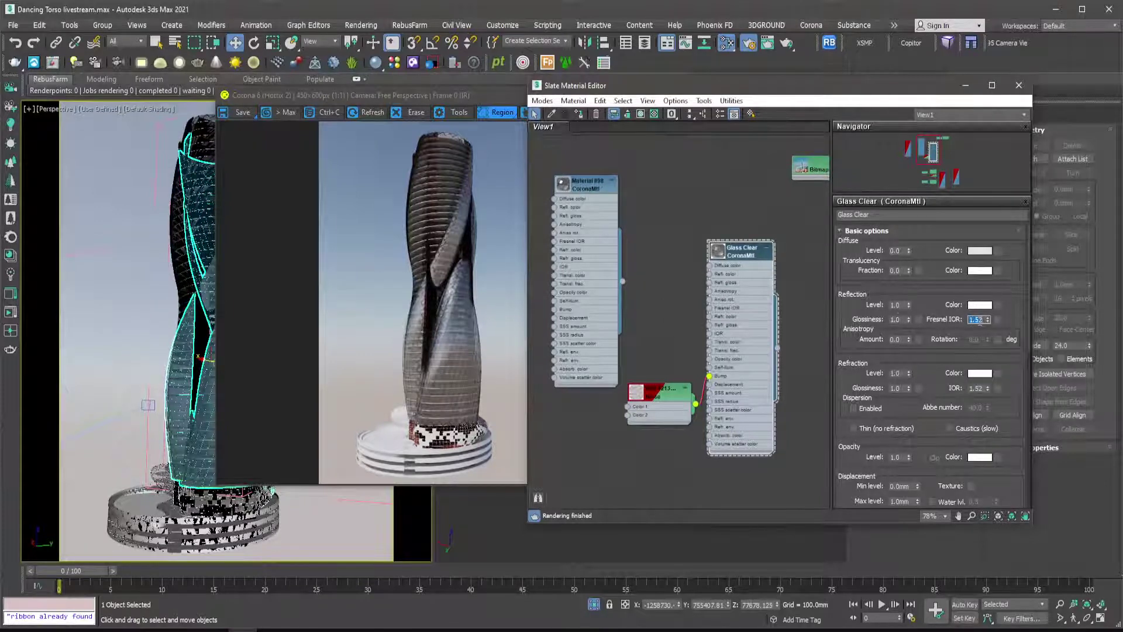
{"action": "type", "text": "3"}
{"action": "key", "text": "Return"}
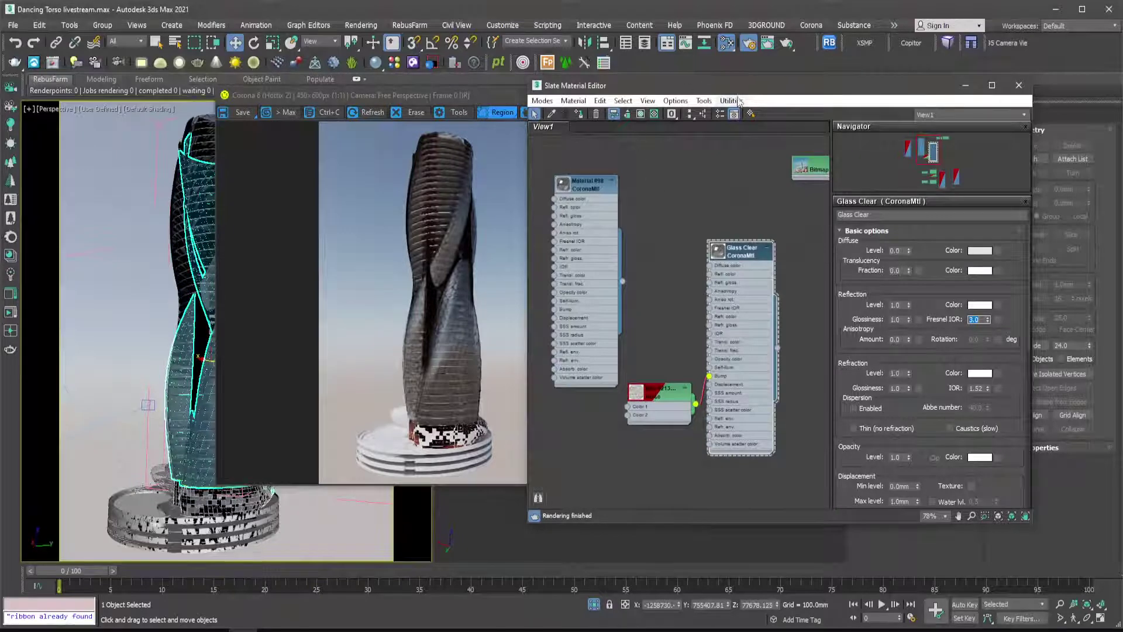
{"action": "left_click", "coordinate": [961, 91]}
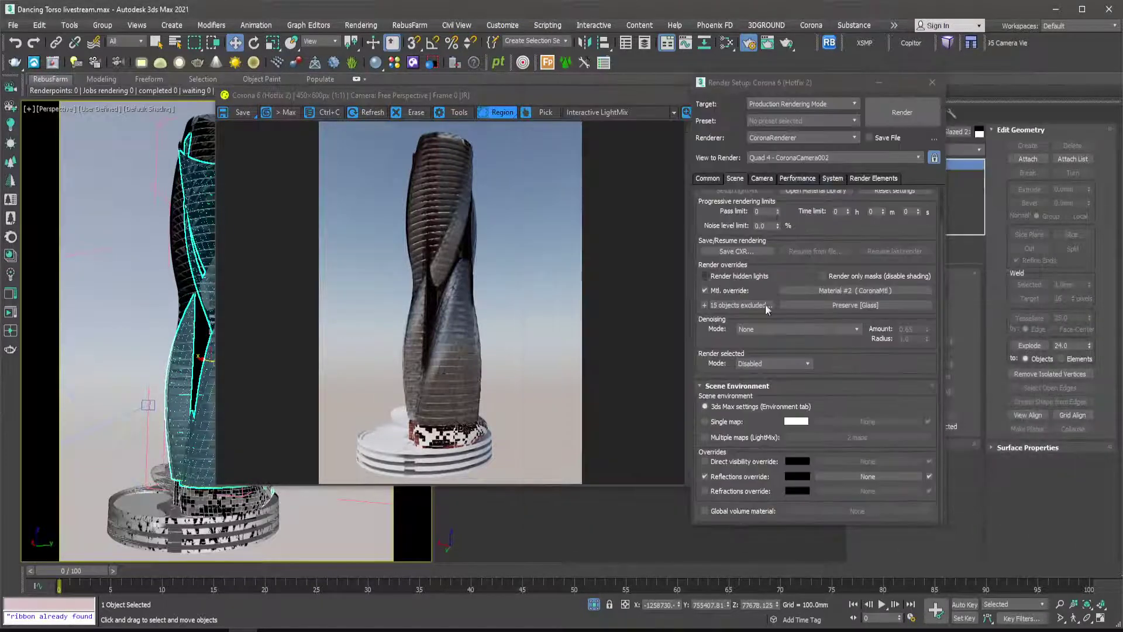
Toggle the Reflections override to compare the glass, and leave both the Reflections and Refractions overrides enabled.
{"action": "left_click", "coordinate": [707, 475]}
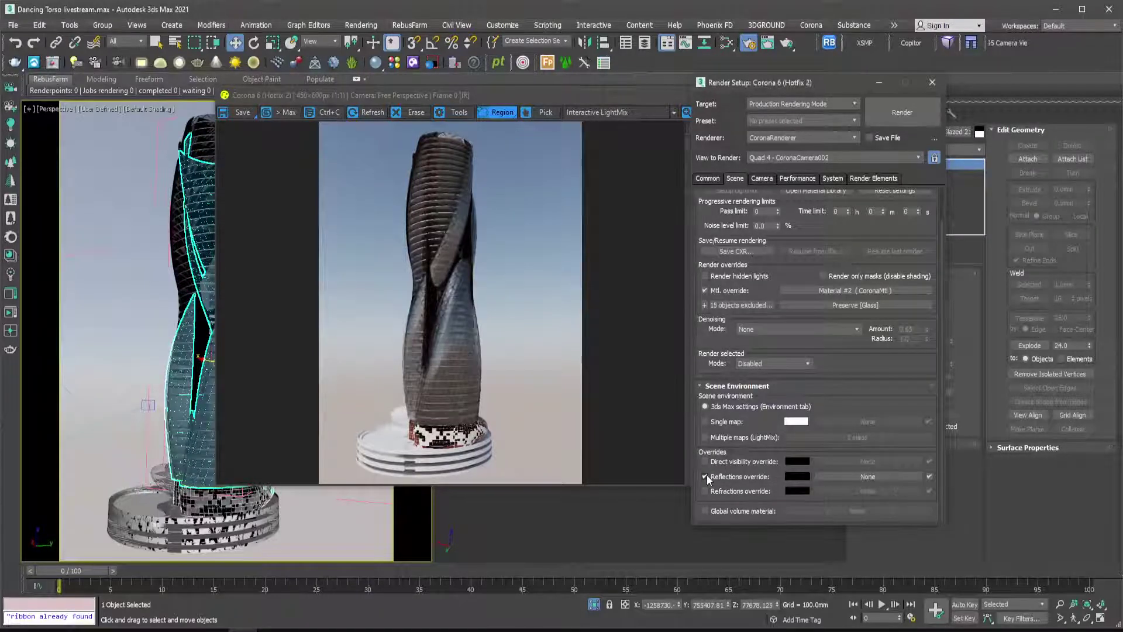
{"action": "left_click", "coordinate": [705, 476]}
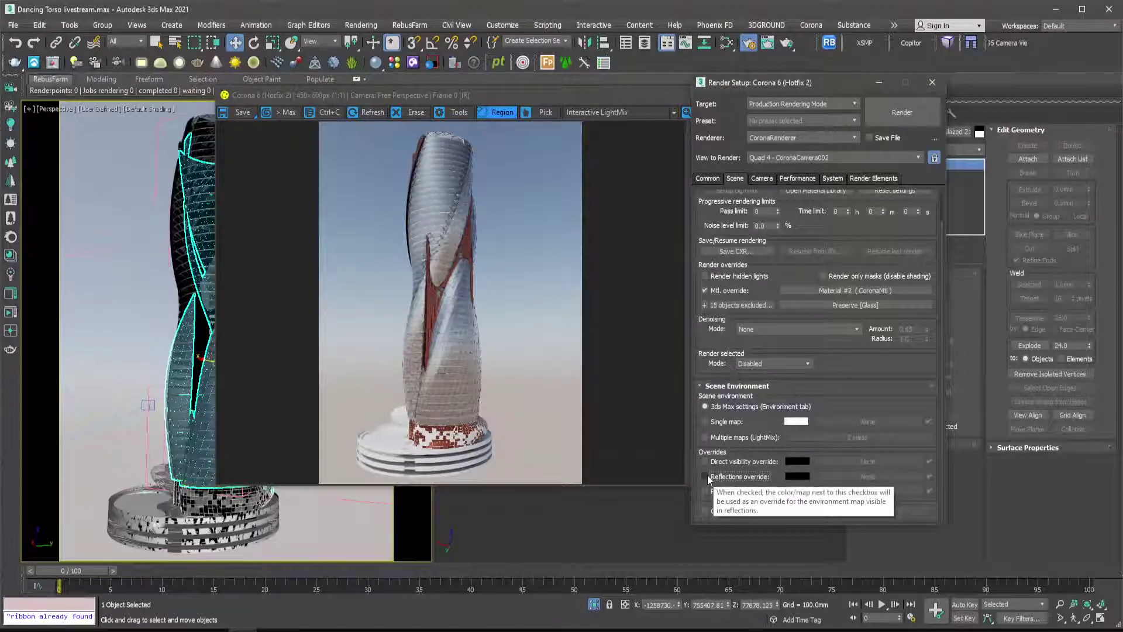
{"action": "left_click", "coordinate": [706, 477]}
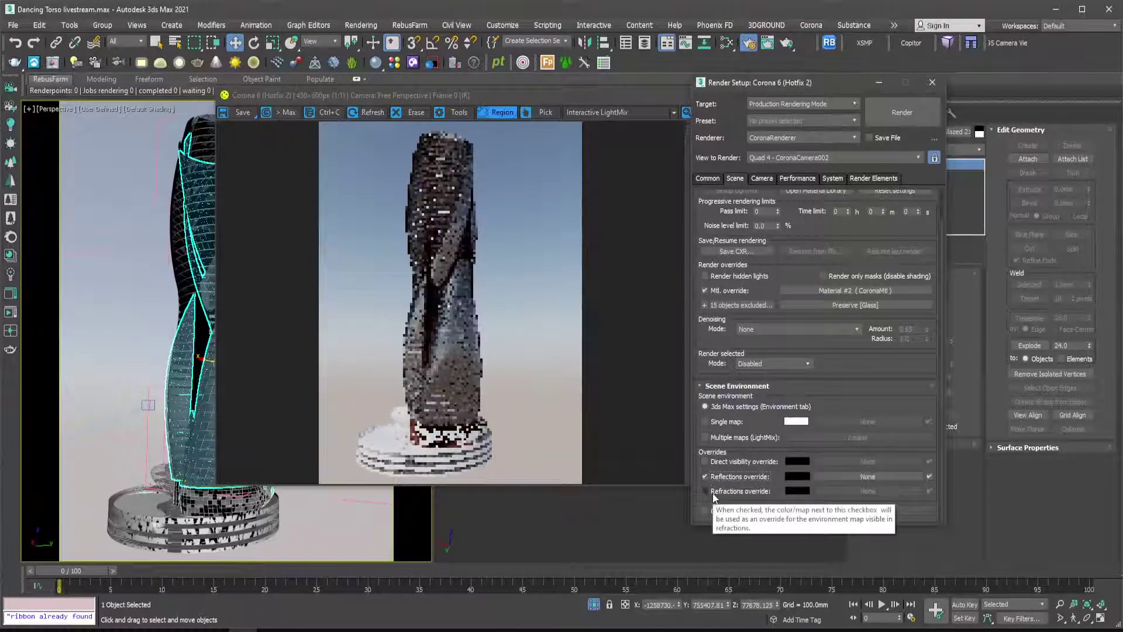
{"action": "left_click", "coordinate": [713, 493]}
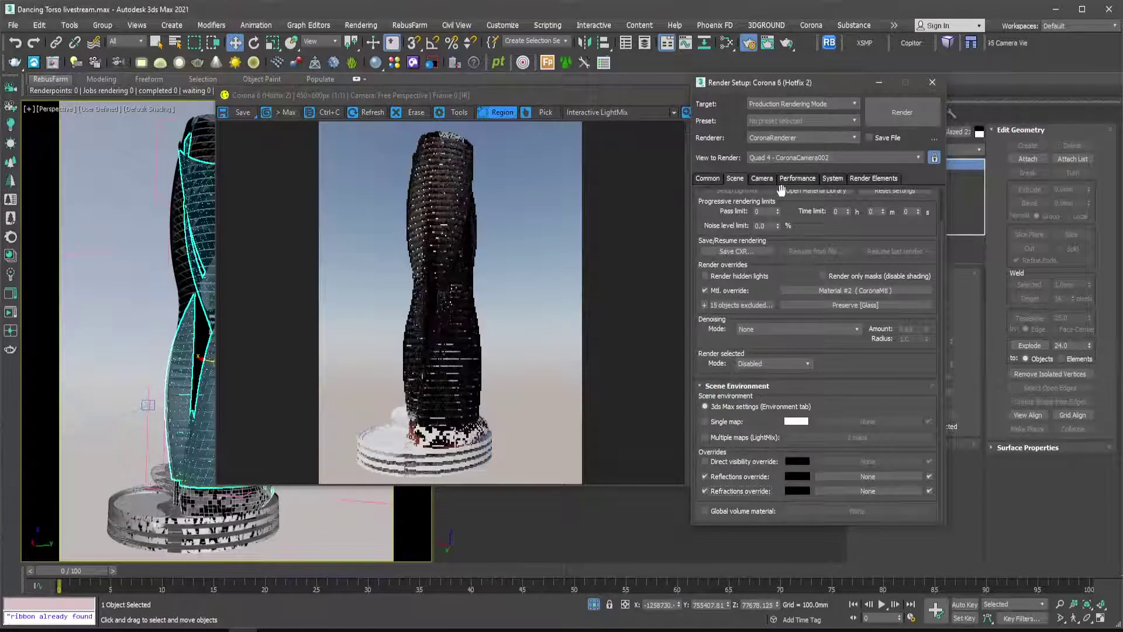
Assign the skyline's CoronaColorCorrect map from View1 to both the Reflections override and the Refractions override.
{"action": "left_click_drag", "start_coordinate": [809, 83], "coordinate": [840, 110]}
{"action": "left_click", "coordinate": [732, 45]}
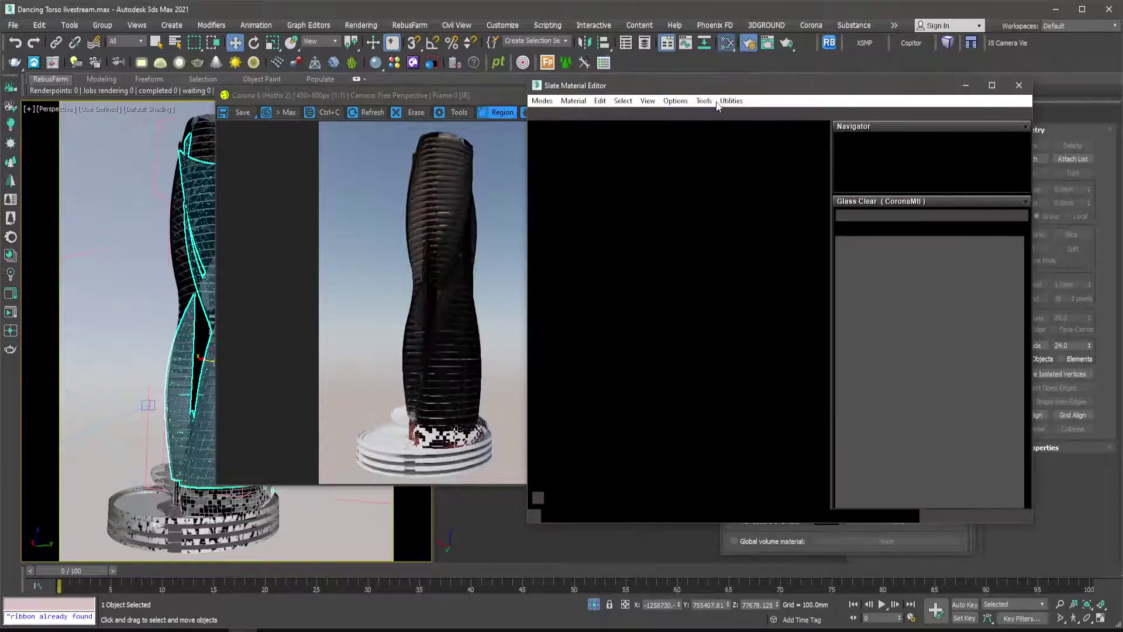
{"action": "left_click_drag", "start_coordinate": [725, 91], "coordinate": [299, 135]}
{"action": "scroll", "coordinate": [272, 338], "scroll_direction": "down", "scroll_amount": 1}
{"action": "middle_click_drag", "start_coordinate": [298, 272], "coordinate": [203, 367]}
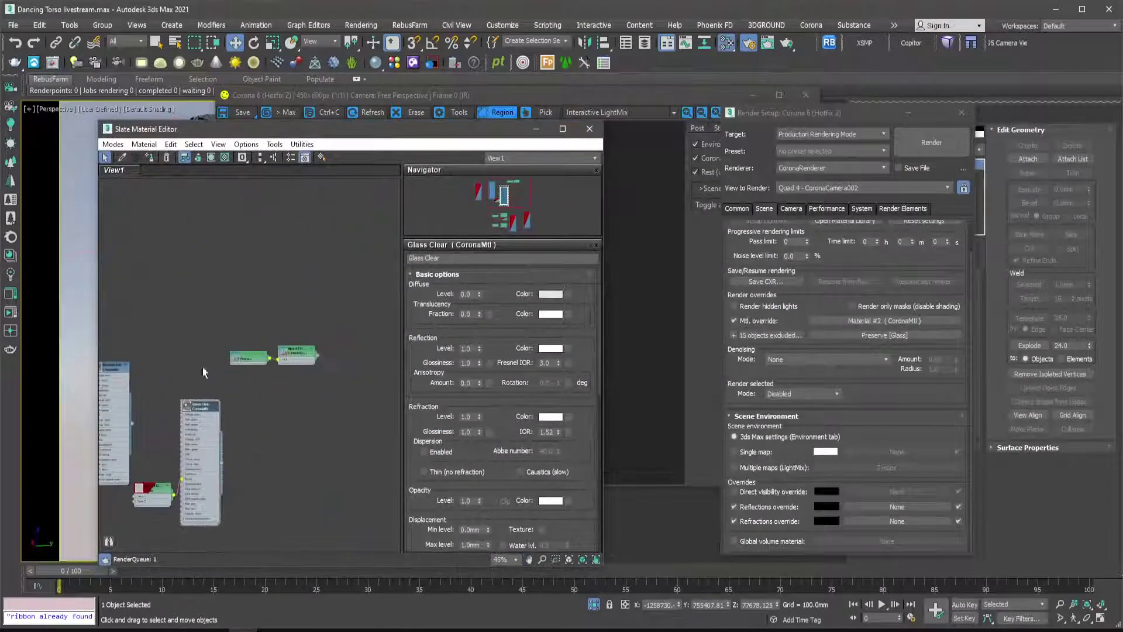
{"action": "scroll", "coordinate": [292, 362], "scroll_direction": "up", "scroll_amount": 3}
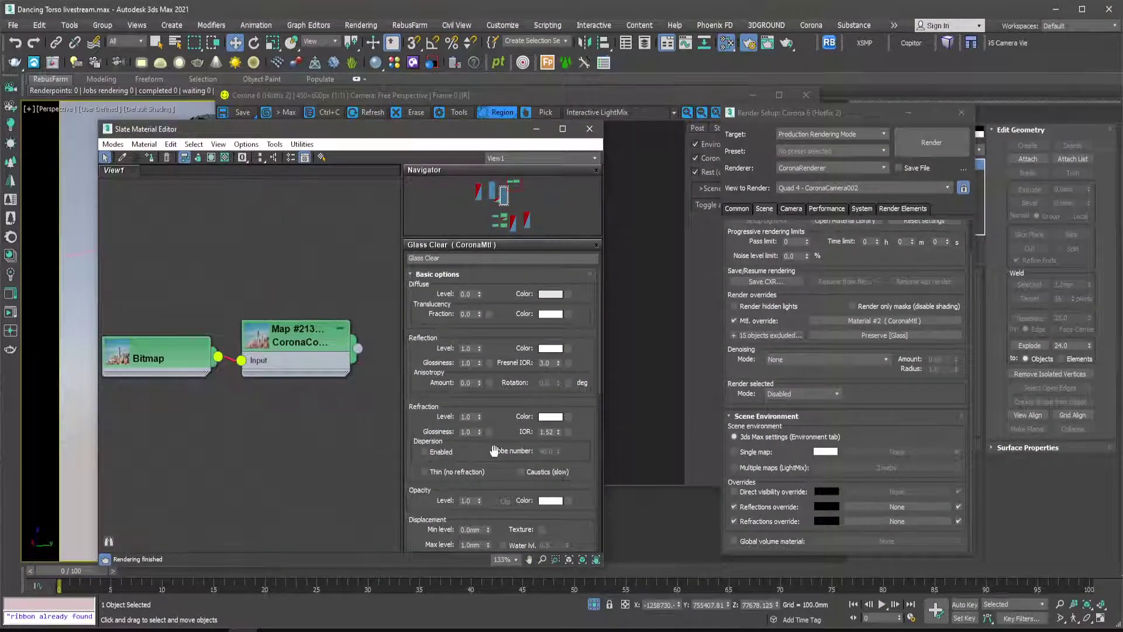
{"action": "left_click_drag", "start_coordinate": [356, 349], "coordinate": [863, 507]}
{"action": "left_click", "coordinate": [821, 371]}
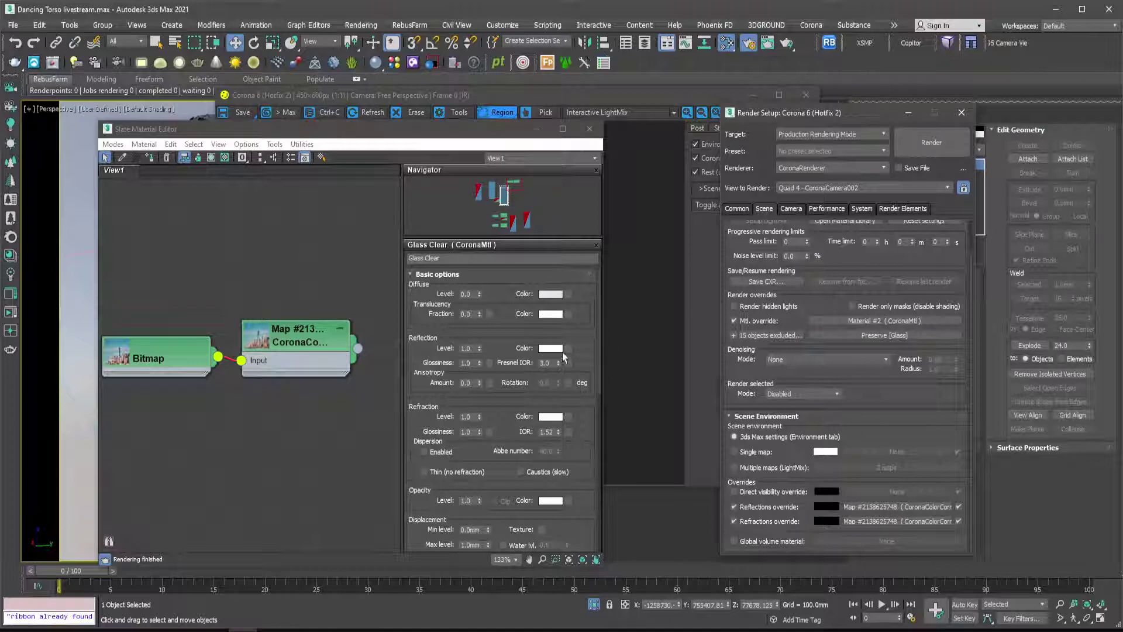
Limit the interactive render to a region around the whole glass tower and move the frame buffer clear of the Render Setup window.
{"action": "left_click", "coordinate": [533, 129]}
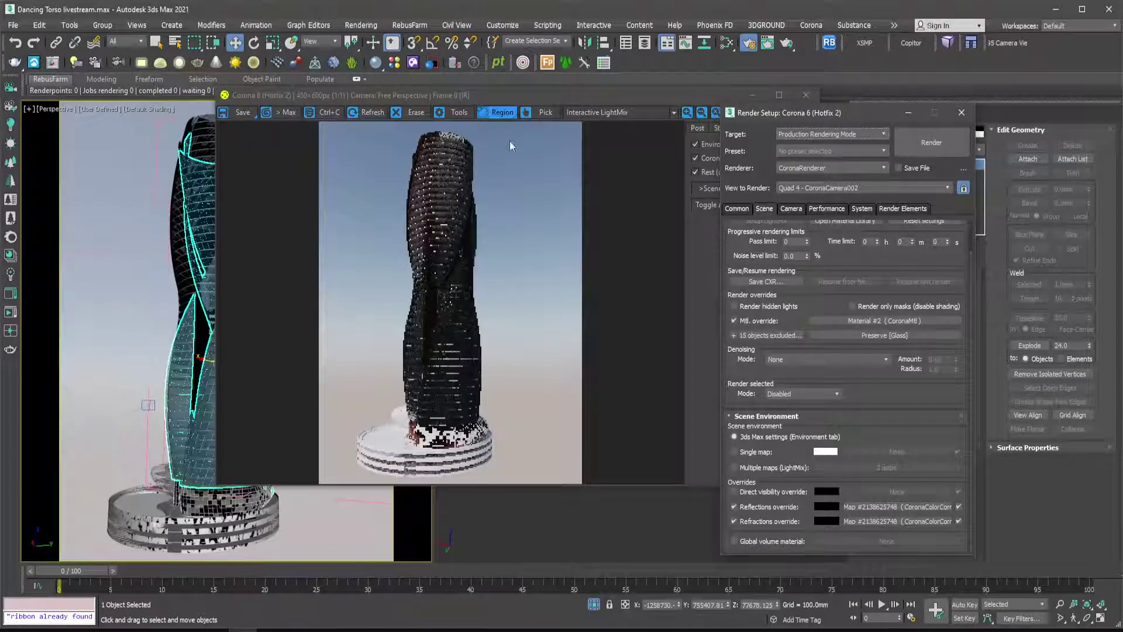
{"action": "left_click_drag", "start_coordinate": [487, 139], "coordinate": [395, 444]}
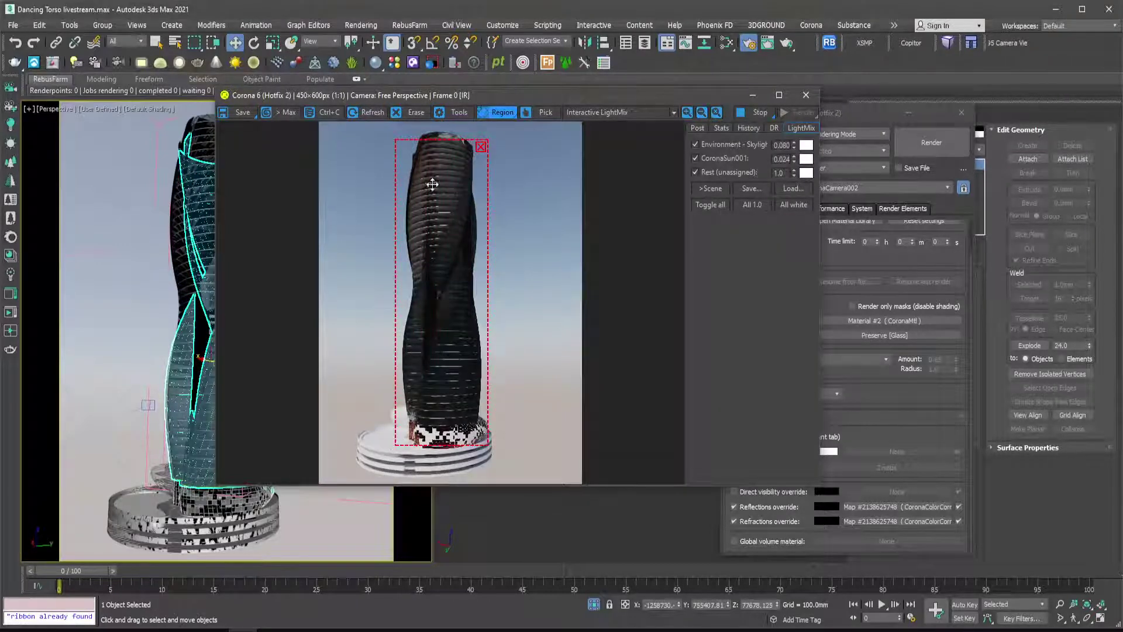
{"action": "left_click_drag", "start_coordinate": [426, 138], "coordinate": [428, 124]}
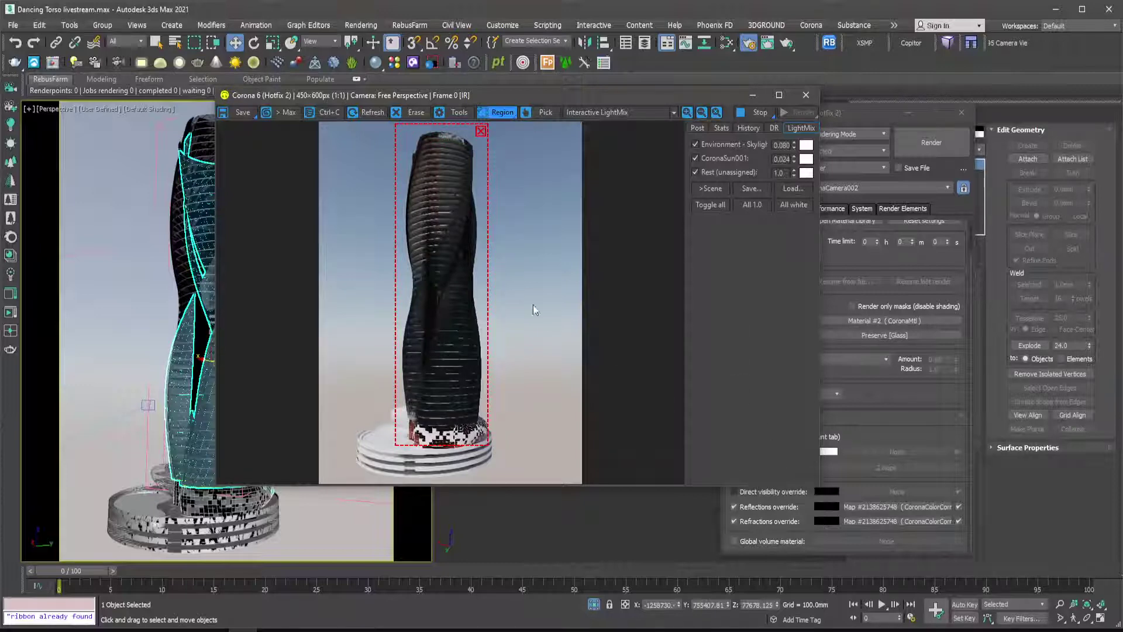
{"action": "left_click_drag", "start_coordinate": [611, 97], "coordinate": [495, 81]}
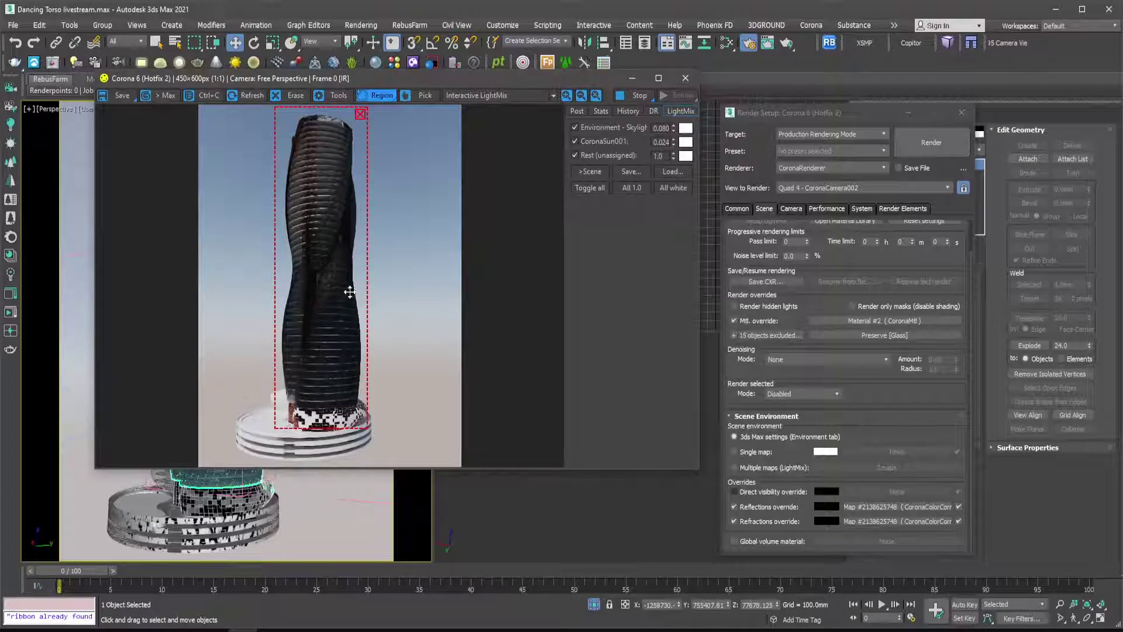
Reopen the Slate Material Editor beside the render and set the skyline CoronaColorCorrect map's Exposure to 2.
{"action": "left_click", "coordinate": [728, 47]}
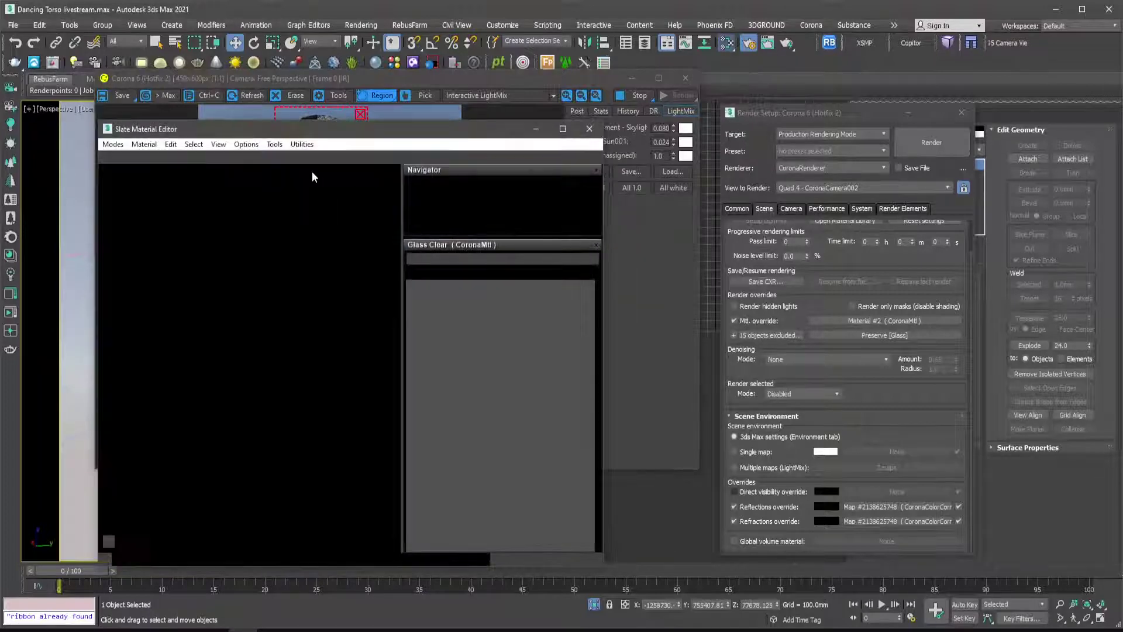
{"action": "left_click_drag", "start_coordinate": [305, 118], "coordinate": [635, 63]}
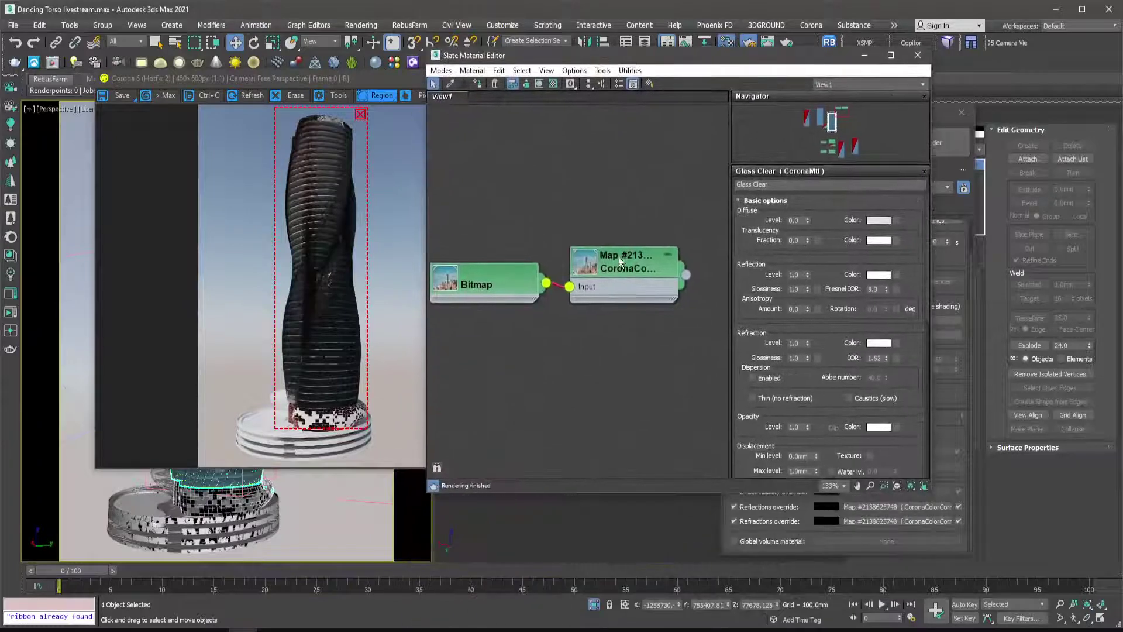
{"action": "left_click", "coordinate": [630, 270]}
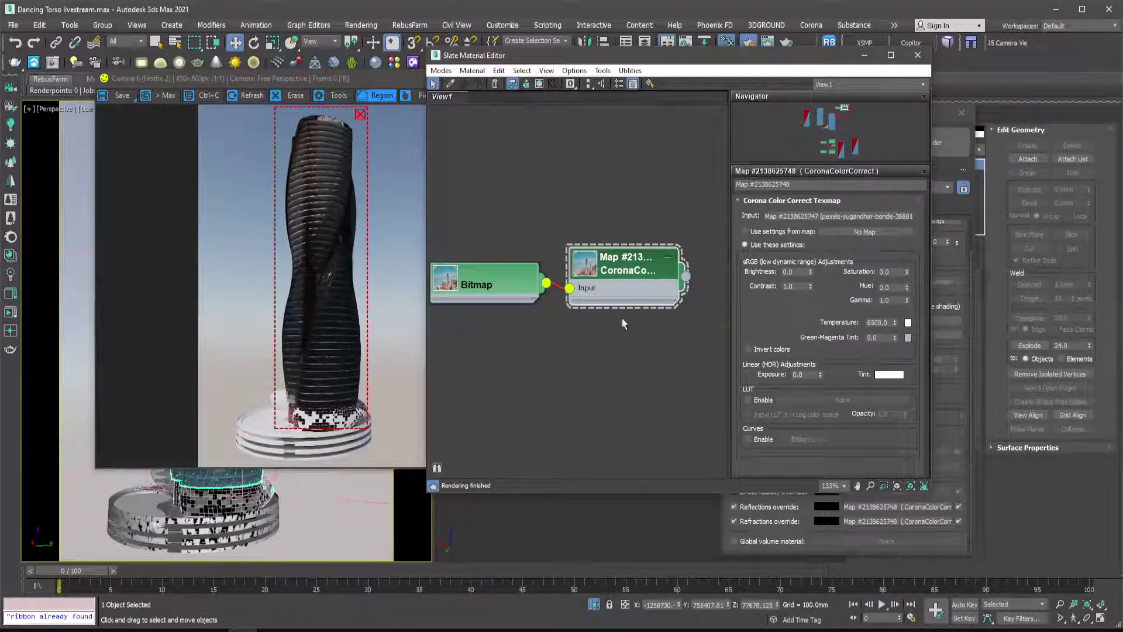
{"action": "double_click", "coordinate": [796, 374]}
{"action": "type", "text": "2"}
{"action": "key", "text": "Return"}
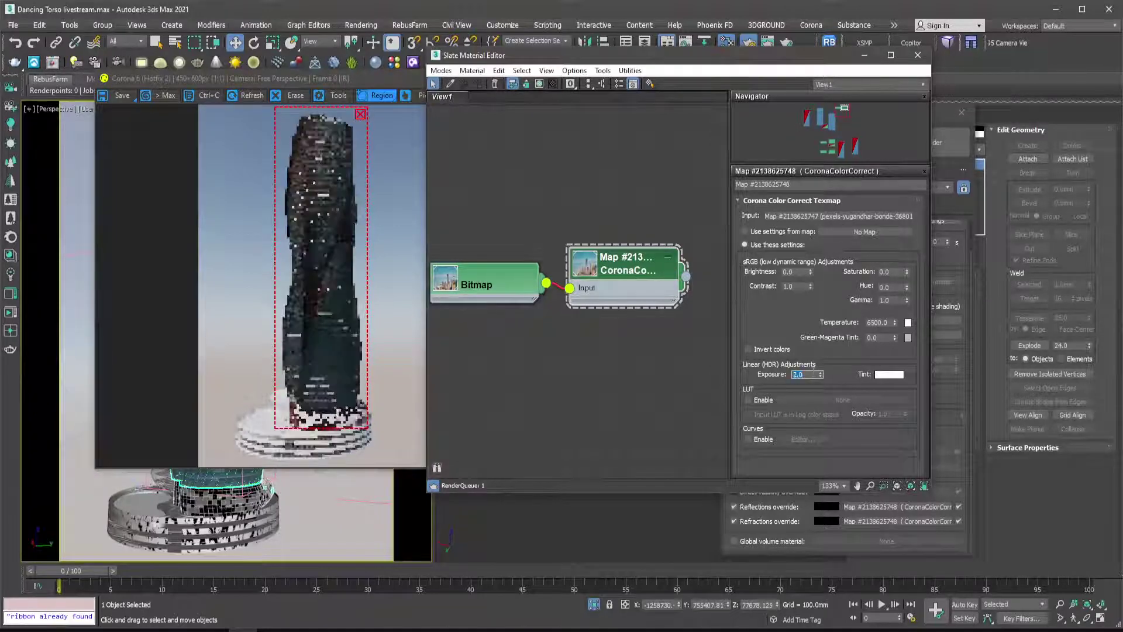
Enable the Color Map in the Output settings of the skyline Bitmap.
{"action": "double_click", "coordinate": [499, 284]}
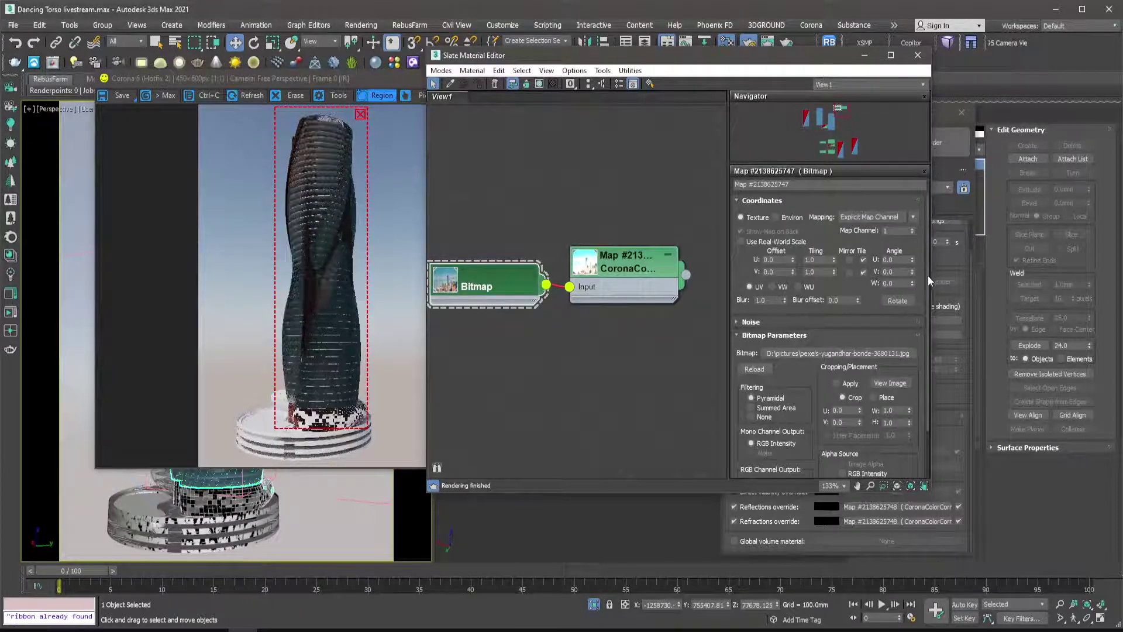
{"action": "left_click_drag", "start_coordinate": [927, 275], "coordinate": [917, 451]}
{"action": "left_click_drag", "start_coordinate": [782, 471], "coordinate": [787, 261]}
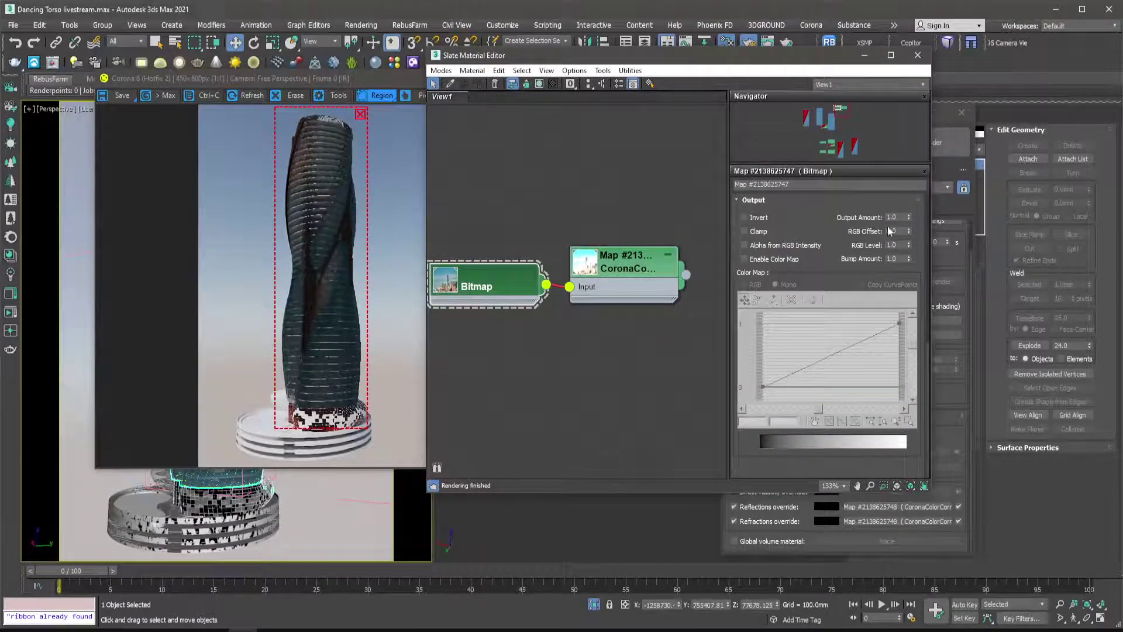
{"action": "left_click", "coordinate": [783, 258]}
Raise the CoronaColorCorrect map's Exposure to 3.
{"action": "double_click", "coordinate": [631, 268]}
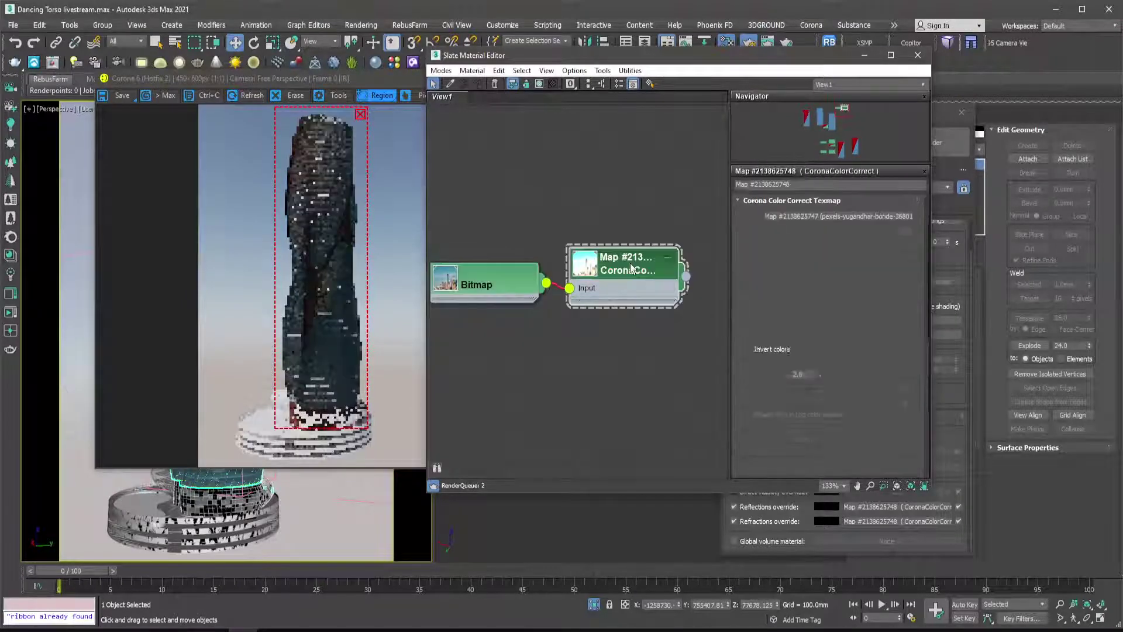
{"action": "double_click", "coordinate": [799, 374]}
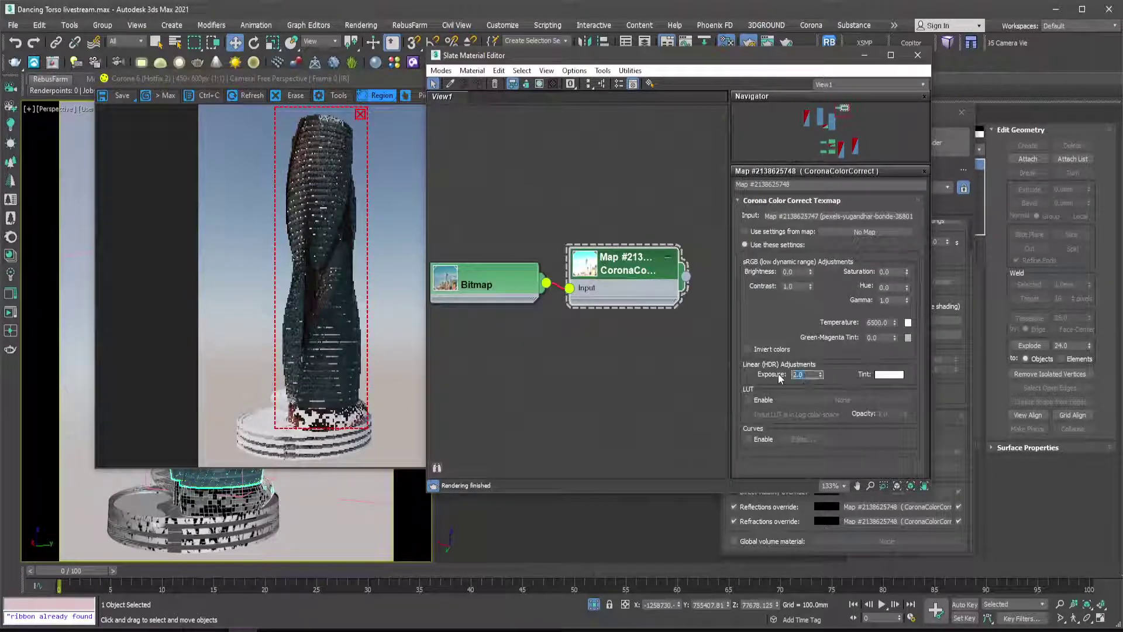
{"action": "type", "text": "3"}
{"action": "key", "text": "Return"}
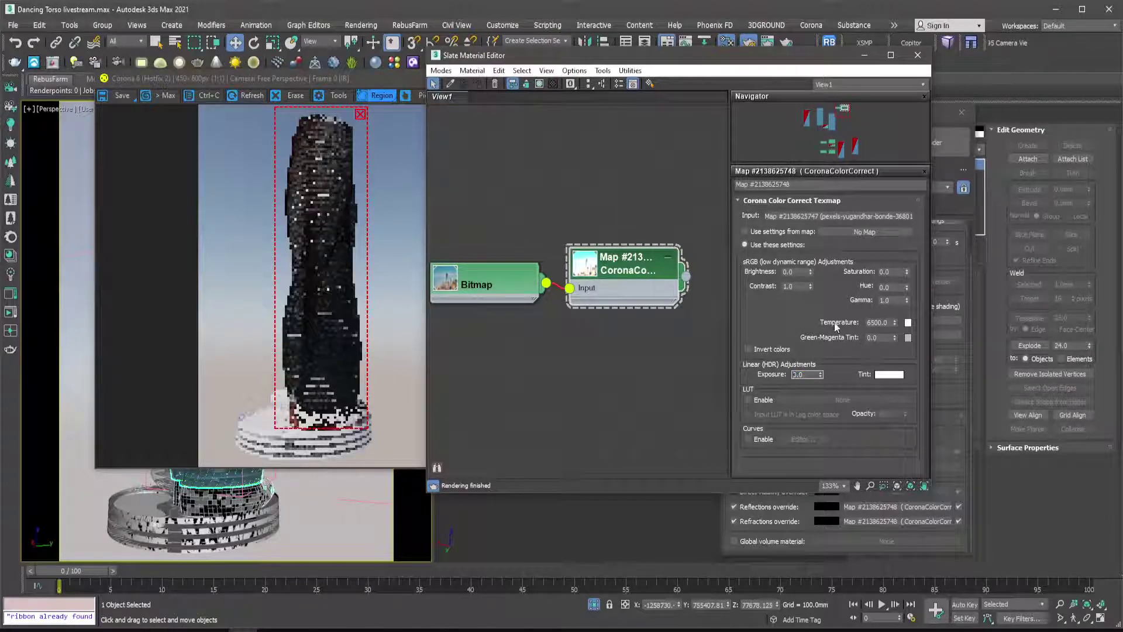
Convert the end point of the skyline Bitmap's color map curve to Bezier-Corner, bow the curve upward, and return to the CoronaColorCorrect parameters.
{"action": "double_click", "coordinate": [498, 276]}
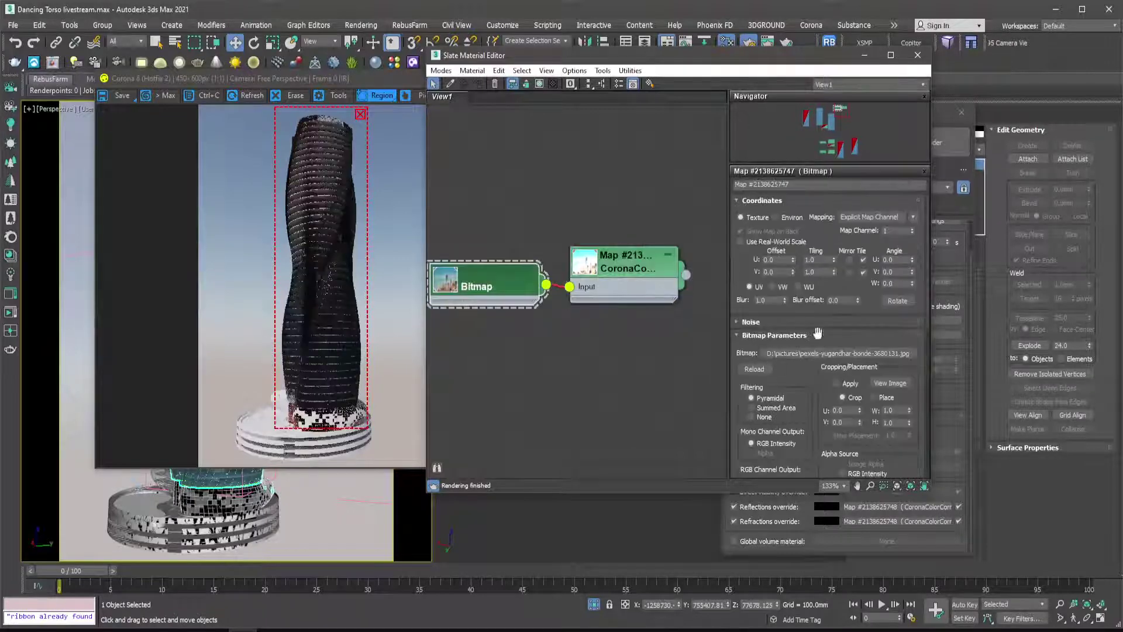
{"action": "left_click_drag", "start_coordinate": [928, 252], "coordinate": [906, 422]}
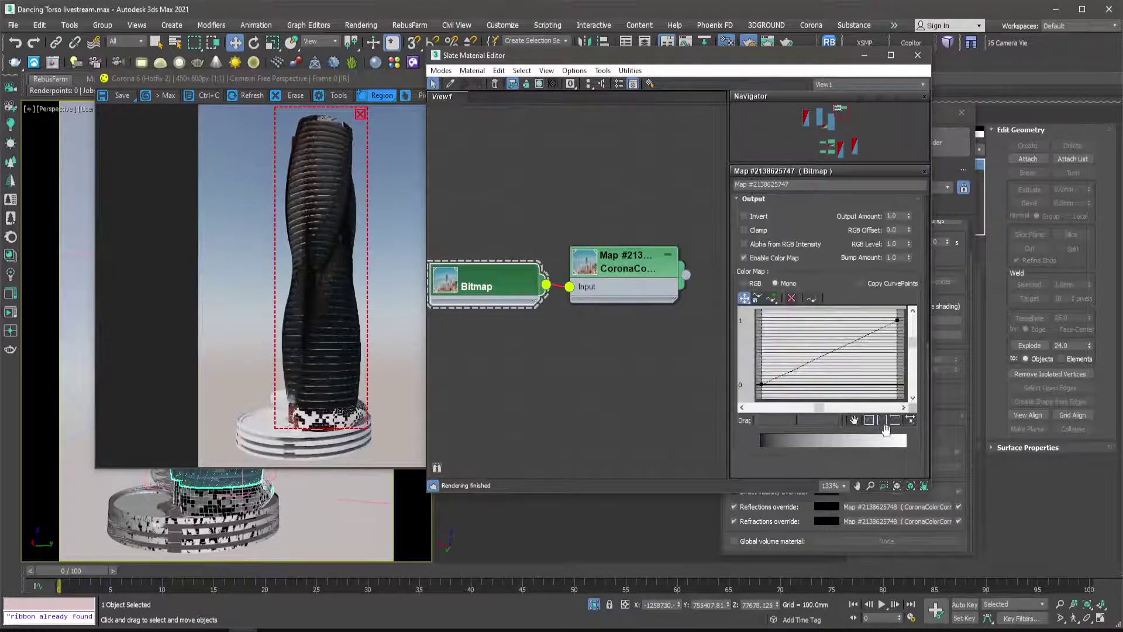
{"action": "right_click", "coordinate": [896, 321]}
{"action": "left_click", "coordinate": [939, 353]}
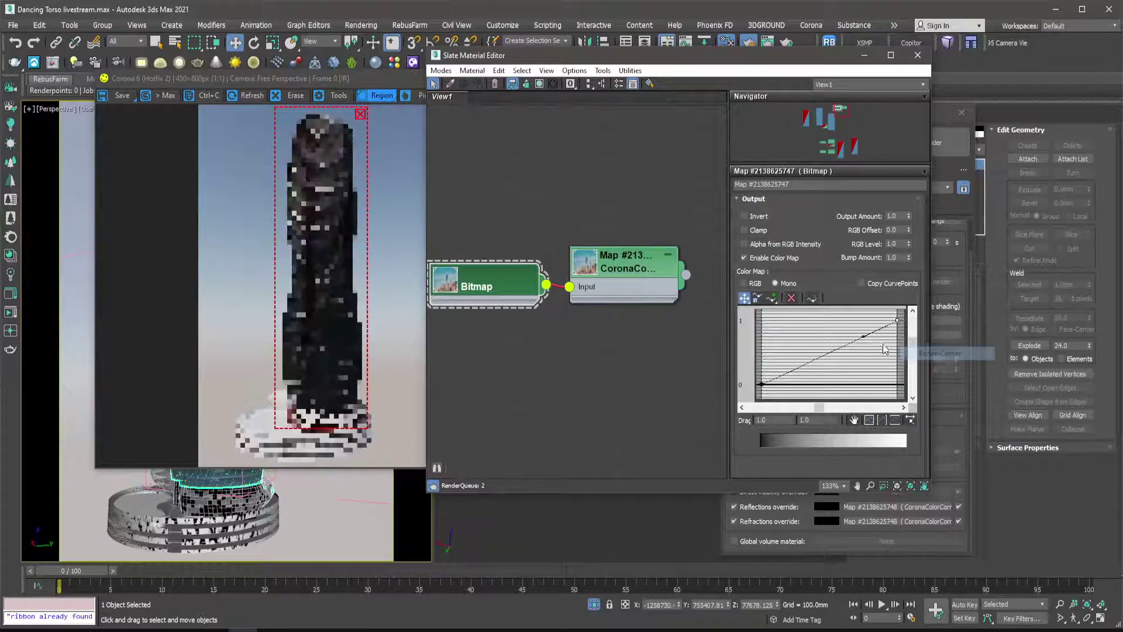
{"action": "left_click_drag", "start_coordinate": [865, 337], "coordinate": [772, 304]}
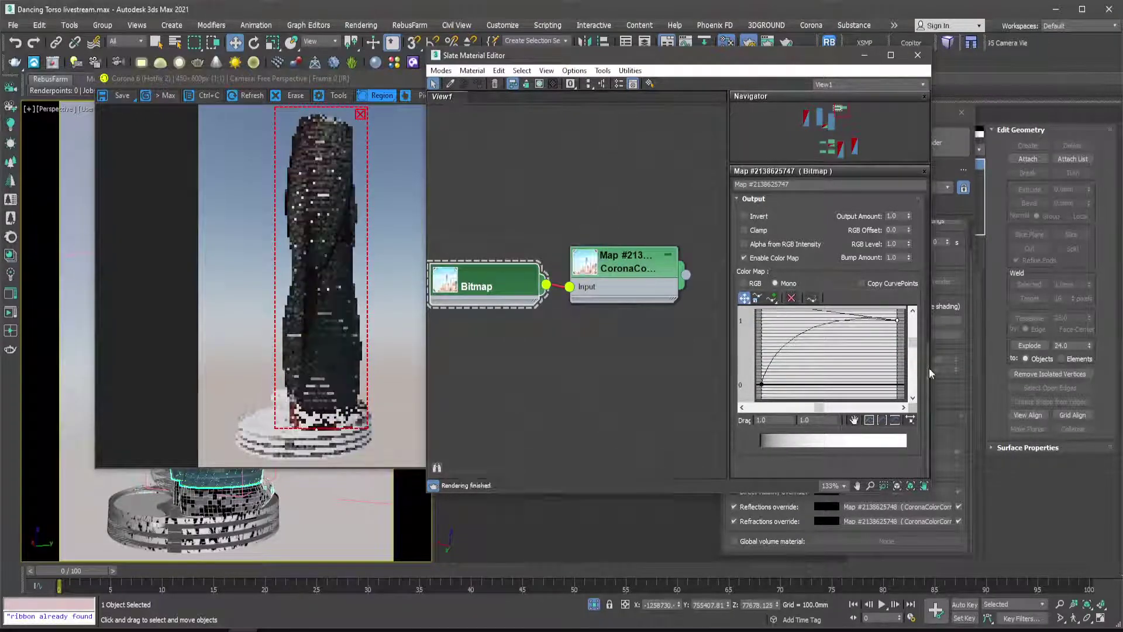
{"action": "scroll", "coordinate": [928, 368], "scroll_direction": "up", "scroll_amount": 1}
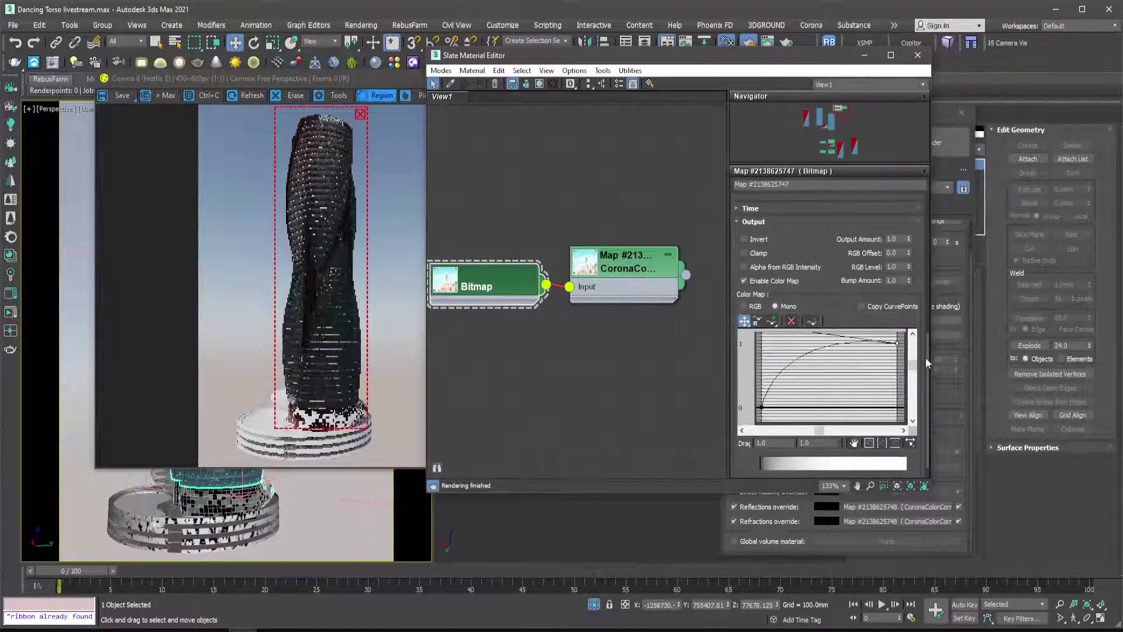
{"action": "double_click", "coordinate": [625, 271]}
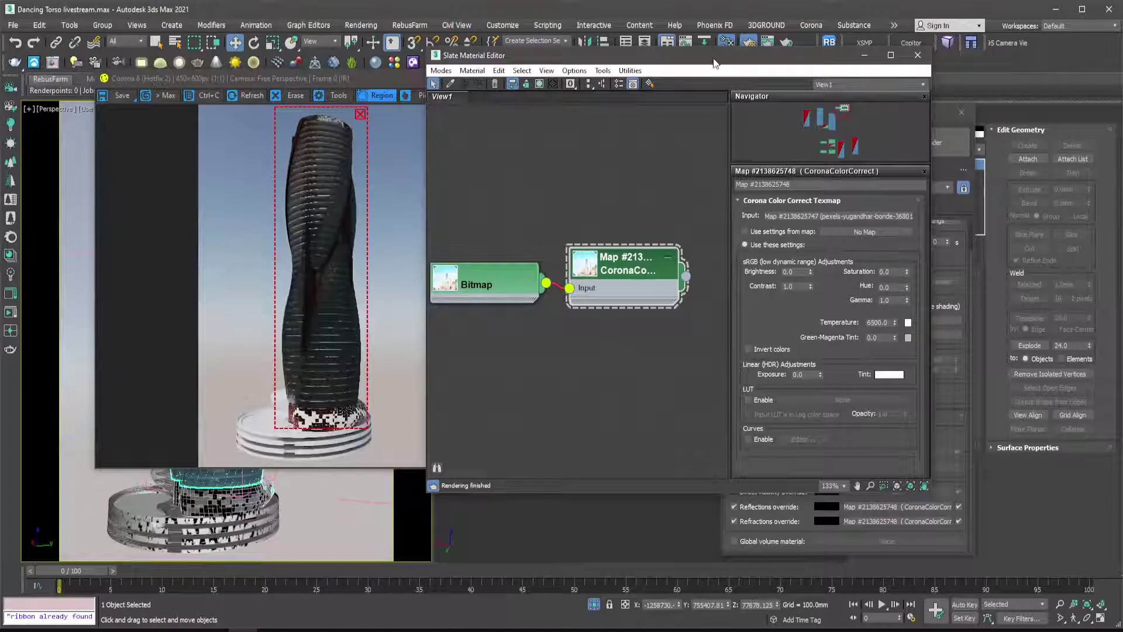
Try an instance of the CoronaColorCorrect map as the Direct visibility override, and switch that override off again.
{"action": "left_click_drag", "start_coordinate": [732, 62], "coordinate": [670, 44]}
{"action": "left_click", "coordinate": [732, 493]}
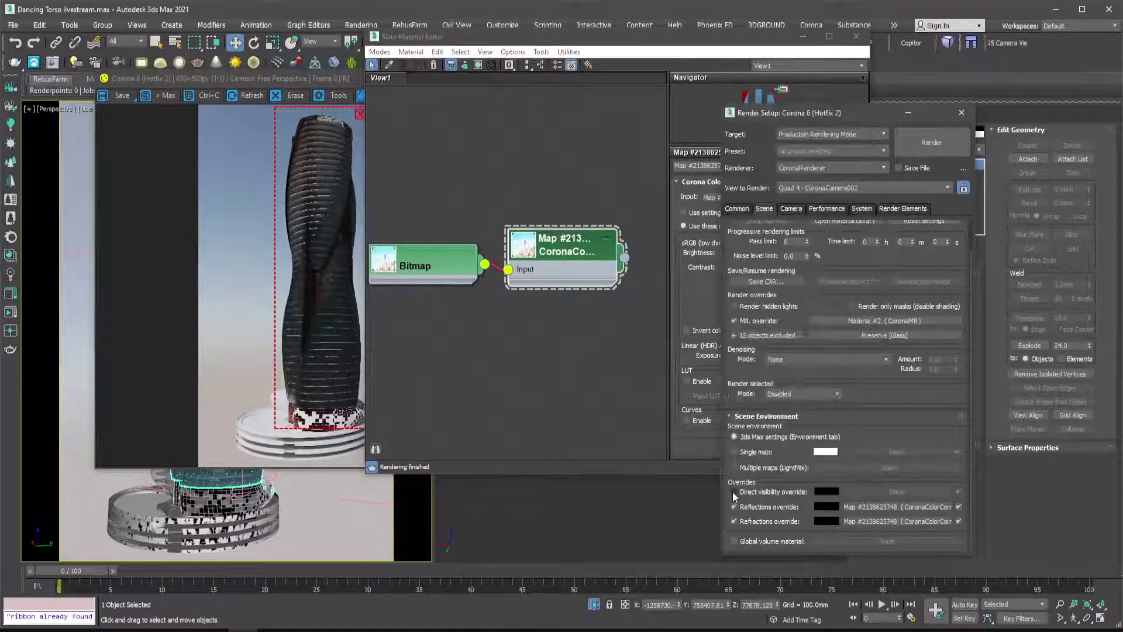
{"action": "left_click", "coordinate": [734, 493]}
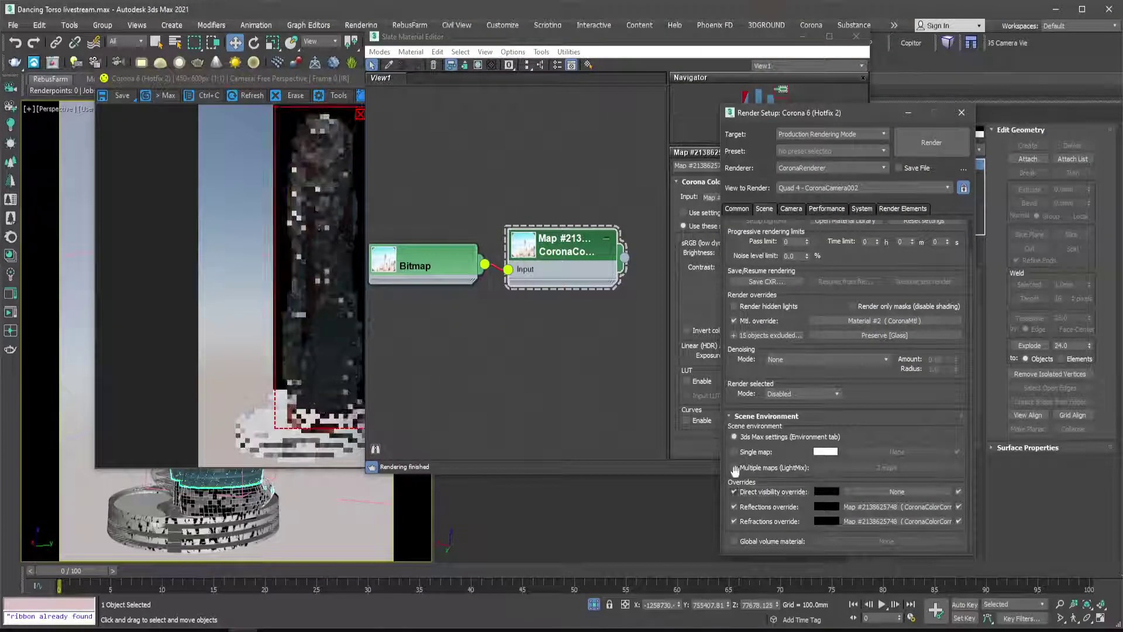
{"action": "left_click", "coordinate": [625, 260]}
{"action": "left_click_drag", "start_coordinate": [624, 260], "coordinate": [869, 494]}
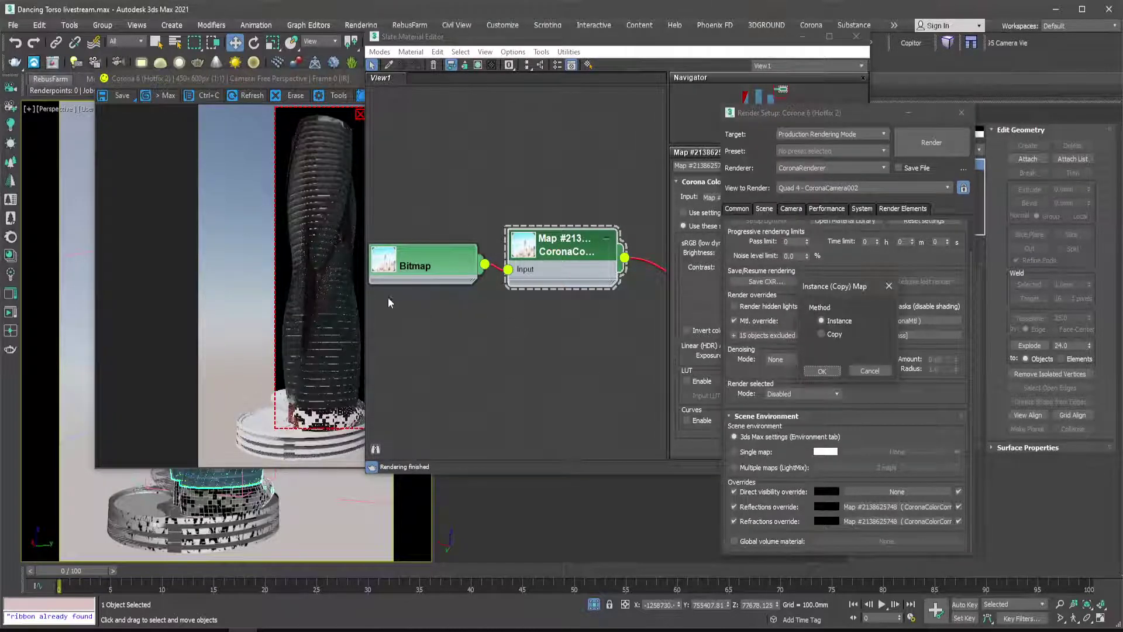
{"action": "left_click", "coordinate": [832, 370]}
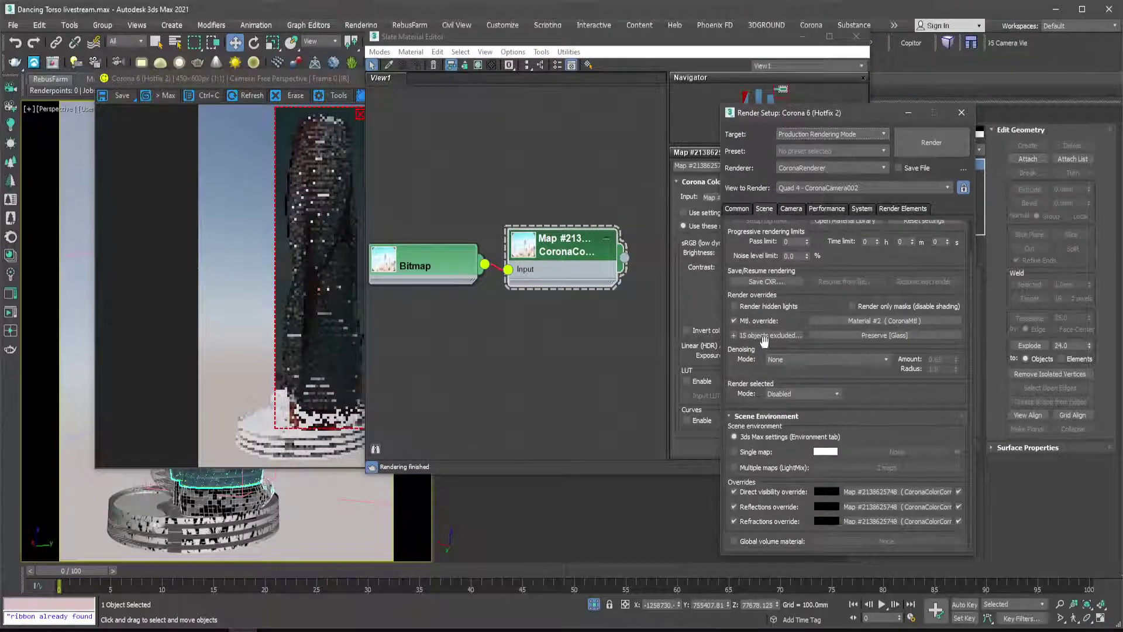
{"action": "left_click", "coordinate": [735, 491]}
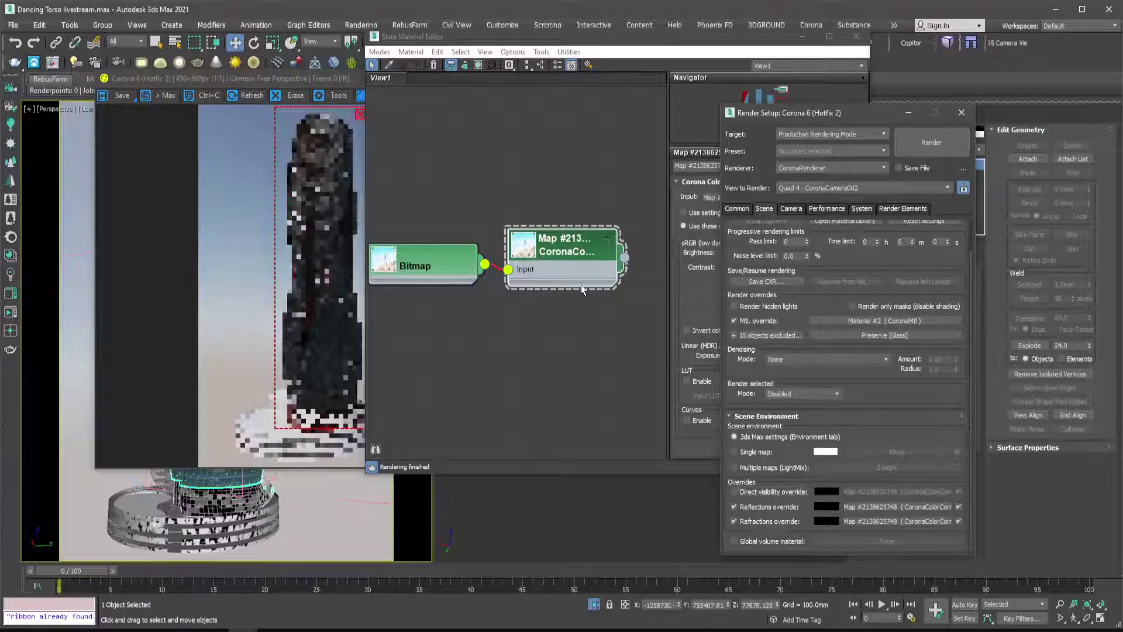
Test an Output Amount of 6 on the skyline Bitmap and return it to 1.
{"action": "left_click", "coordinate": [566, 244]}
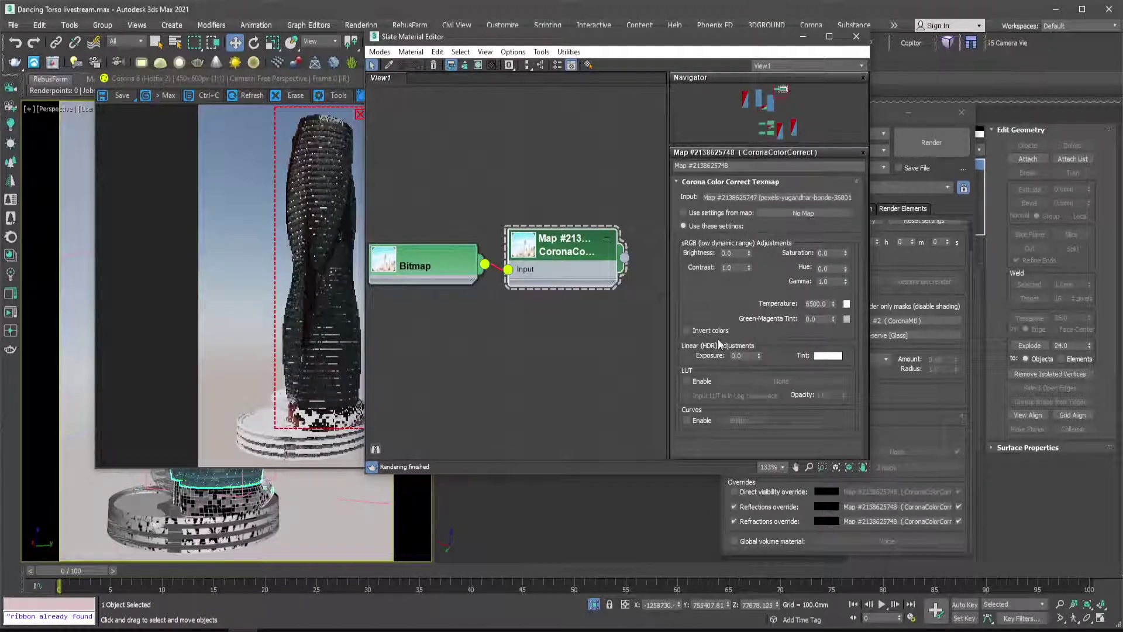
{"action": "double_click", "coordinate": [433, 265]}
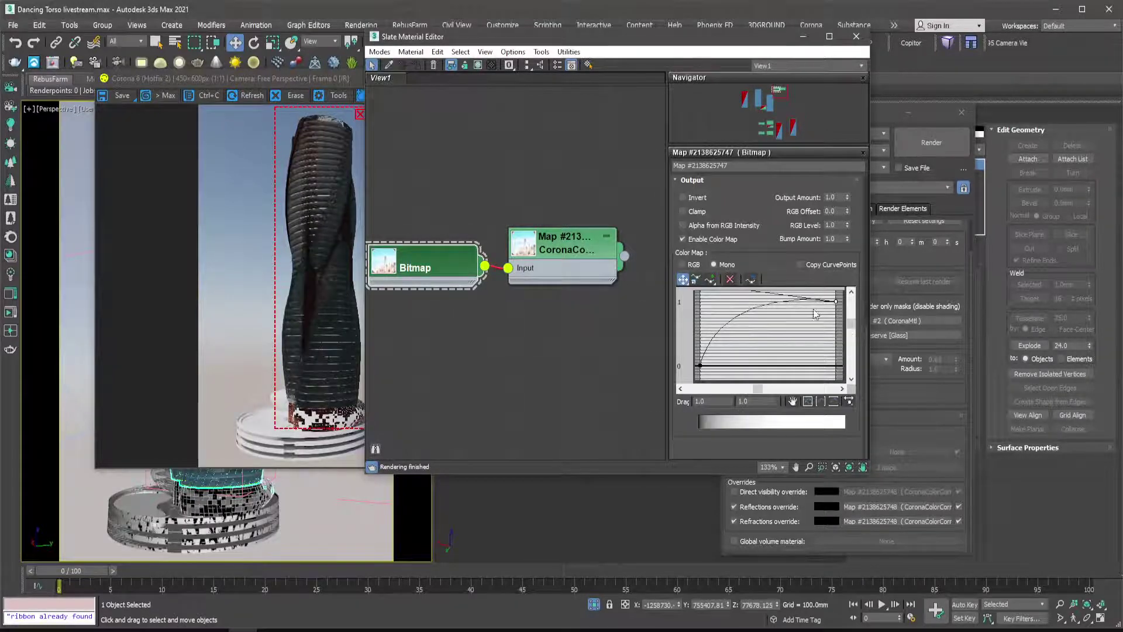
{"action": "double_click", "coordinate": [830, 197]}
{"action": "type", "text": "6"}
{"action": "key", "text": "Return"}
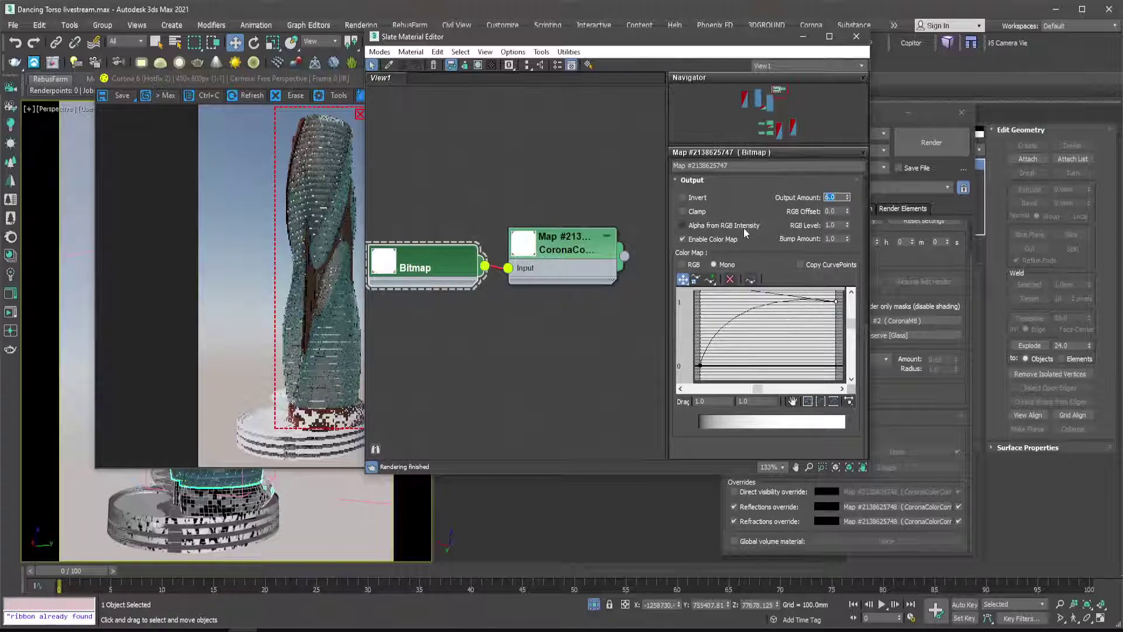
{"action": "type", "text": "1"}
{"action": "key", "text": "Return"}
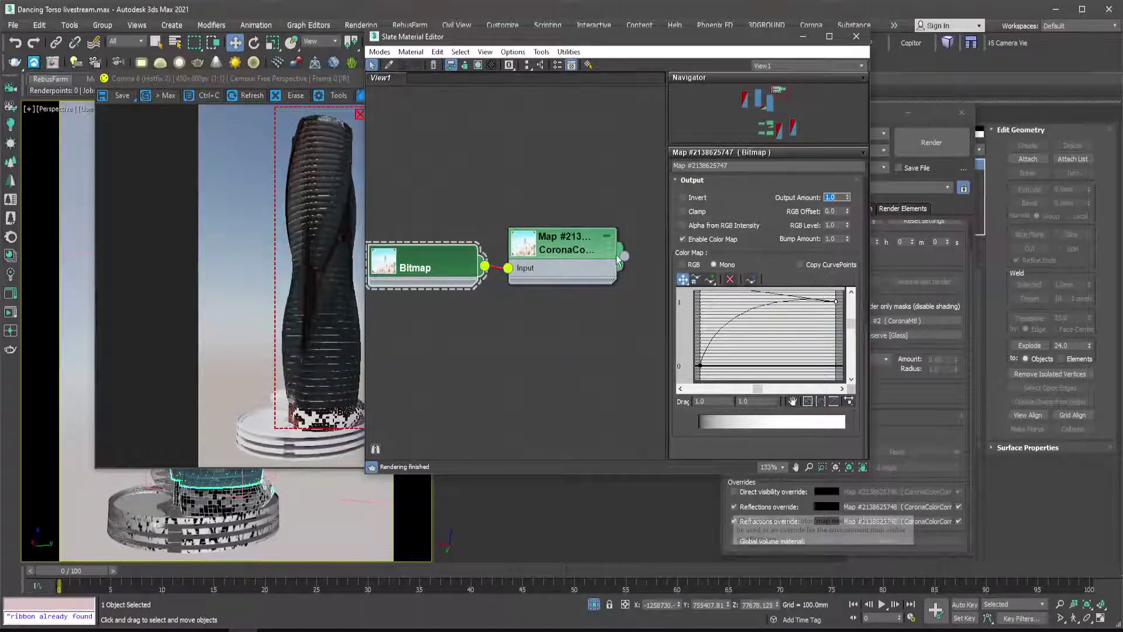
Set the Glass Clear material's reflection Fresnel IOR to 1.52.
{"action": "scroll", "coordinate": [552, 335], "scroll_direction": "down", "scroll_amount": 3}
{"action": "middle_click_drag", "start_coordinate": [497, 379], "coordinate": [559, 251]}
{"action": "scroll", "coordinate": [506, 257], "scroll_direction": "up", "scroll_amount": 3}
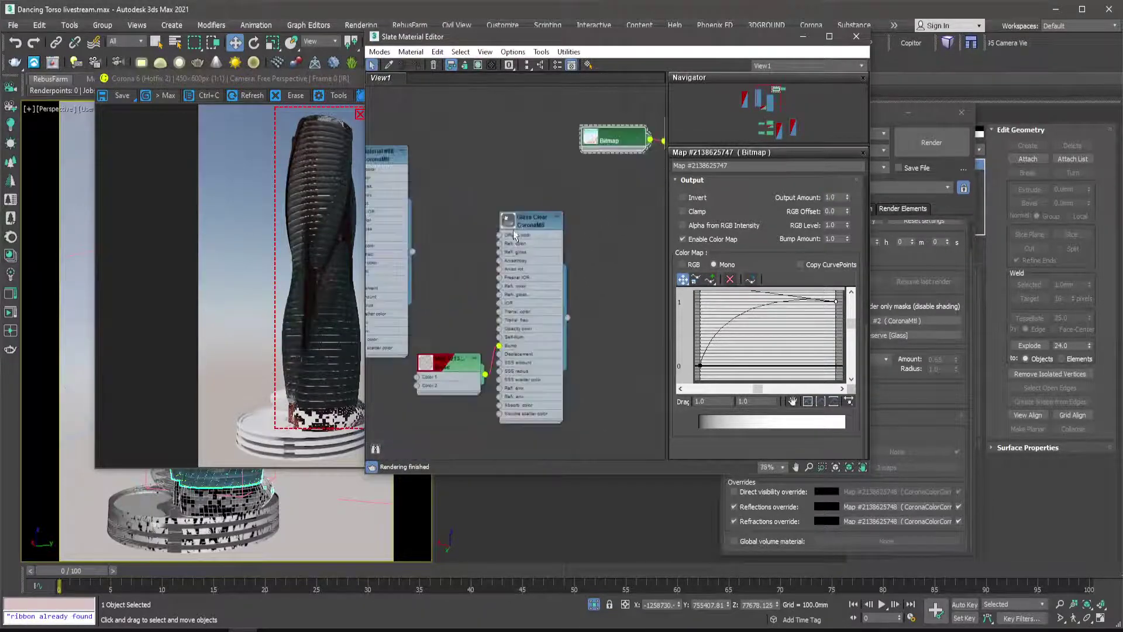
{"action": "double_click", "coordinate": [523, 218]}
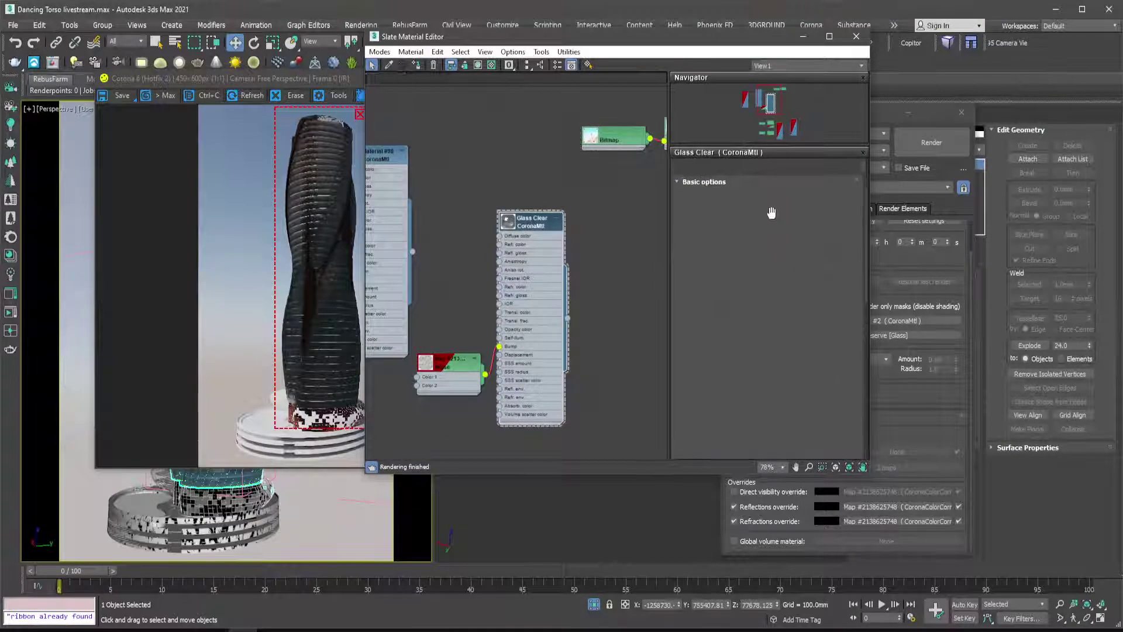
{"action": "double_click", "coordinate": [811, 270]}
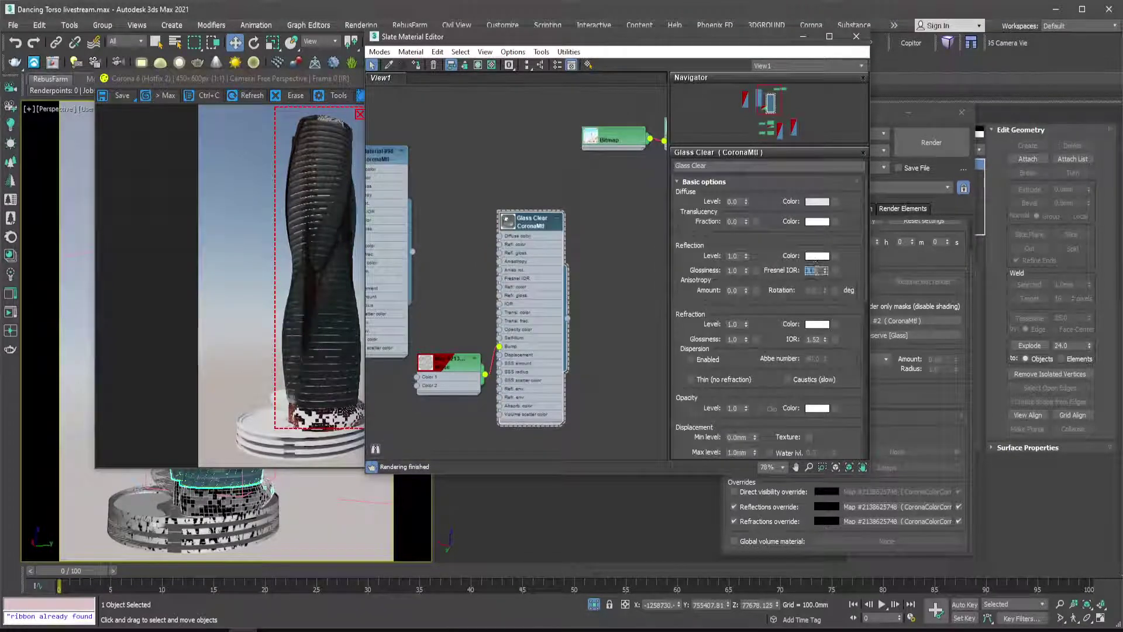
{"action": "type", "text": "1.52"}
{"action": "key", "text": "Return"}
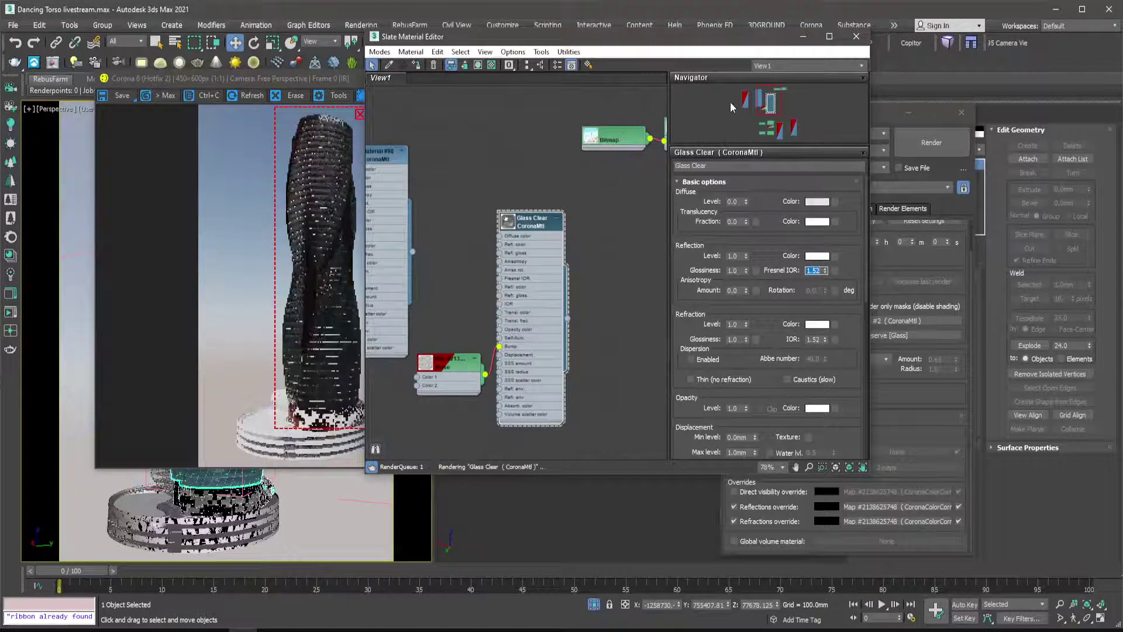
Disable the Reflections and Refractions overrides, minimize Render Setup, and bring the Glass Clear material's parameters back beside the render.
{"action": "left_click", "coordinate": [803, 37]}
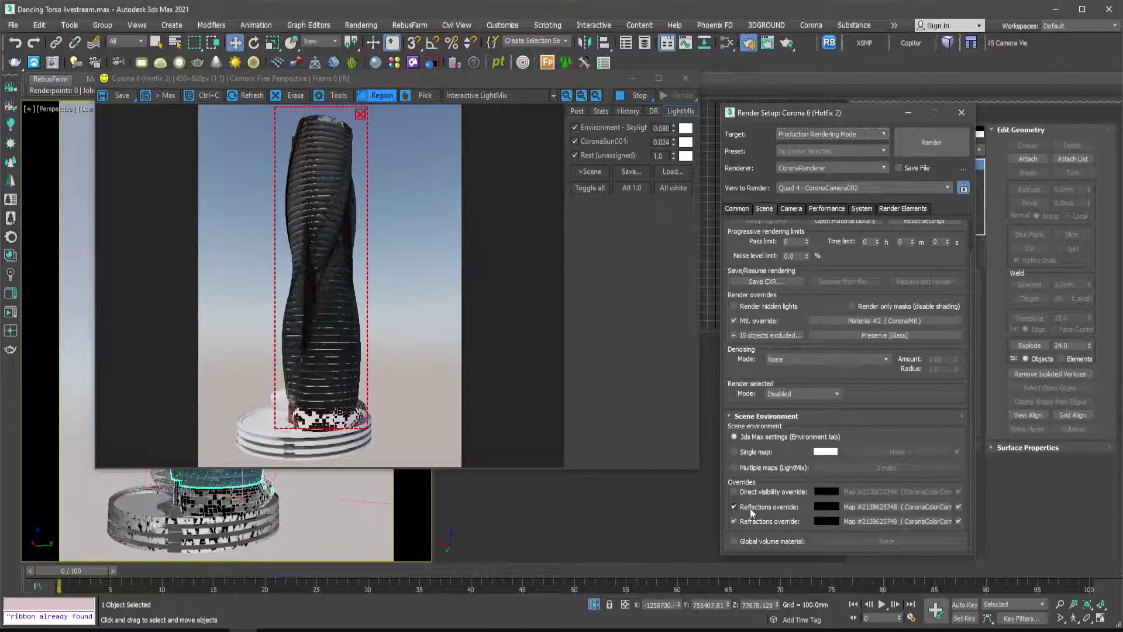
{"action": "left_click", "coordinate": [752, 507]}
{"action": "left_click", "coordinate": [751, 520]}
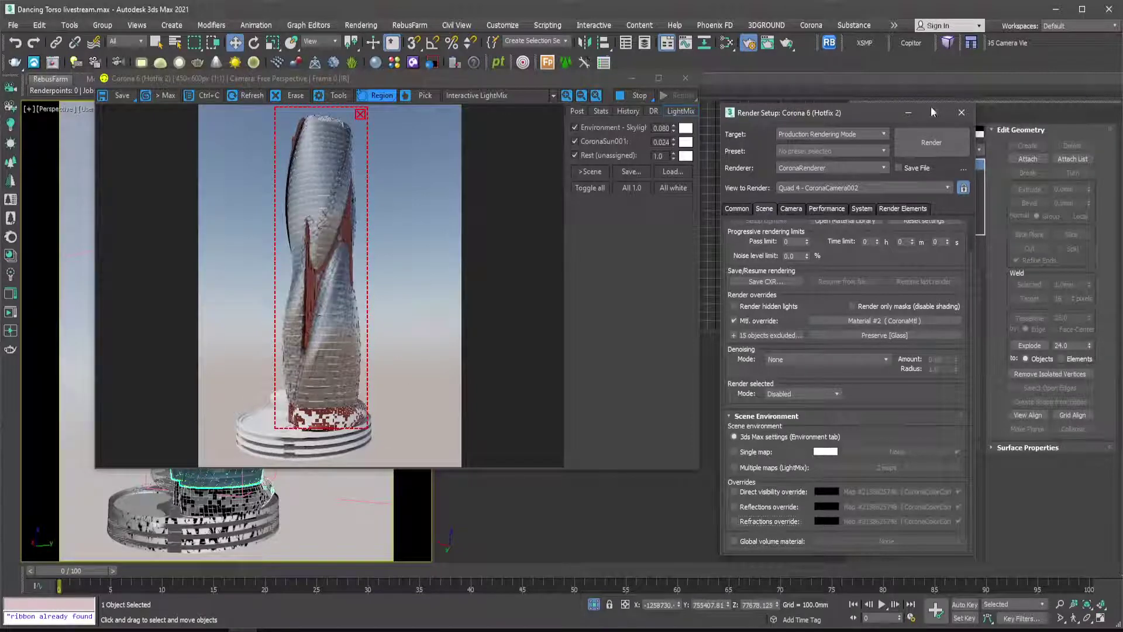
{"action": "left_click", "coordinate": [912, 114]}
{"action": "left_click", "coordinate": [726, 43]}
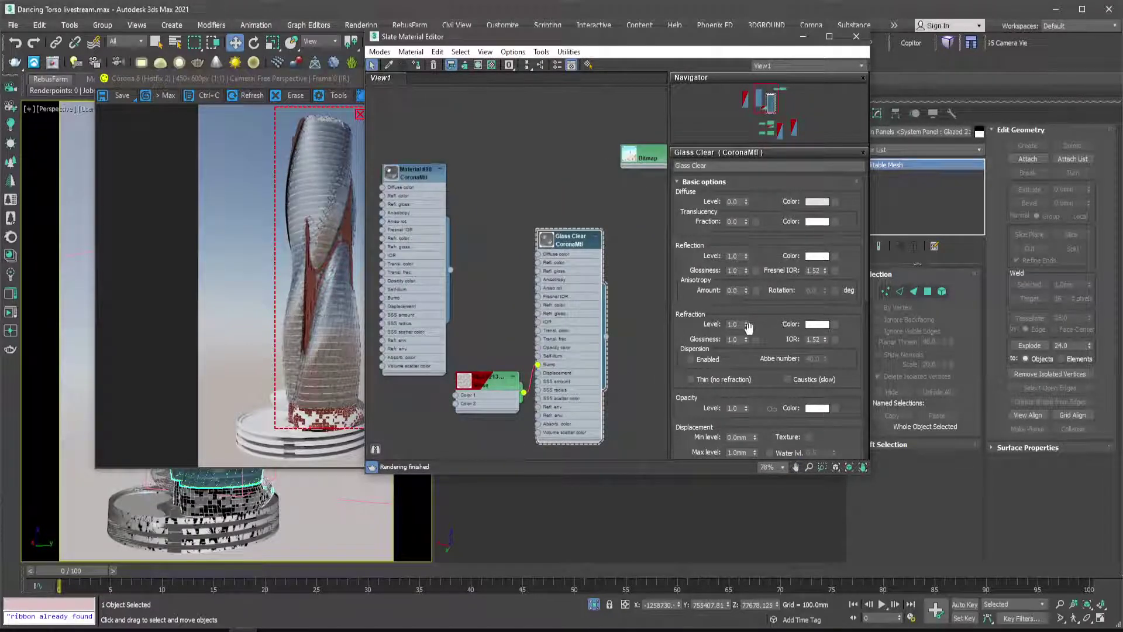
Lower the Glass Clear material's refraction Level to 0.7, comparing values such as 0.72 and 0.83 in the interactive render.
{"action": "left_click_drag", "start_coordinate": [745, 326], "coordinate": [746, 345]}
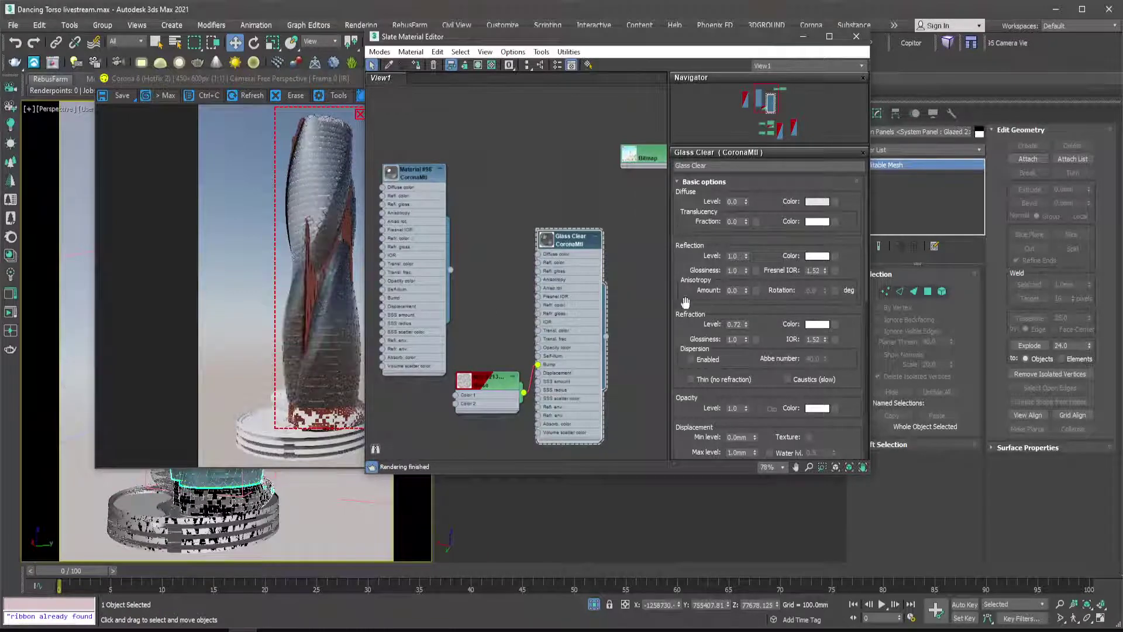
{"action": "left_click", "coordinate": [746, 322]}
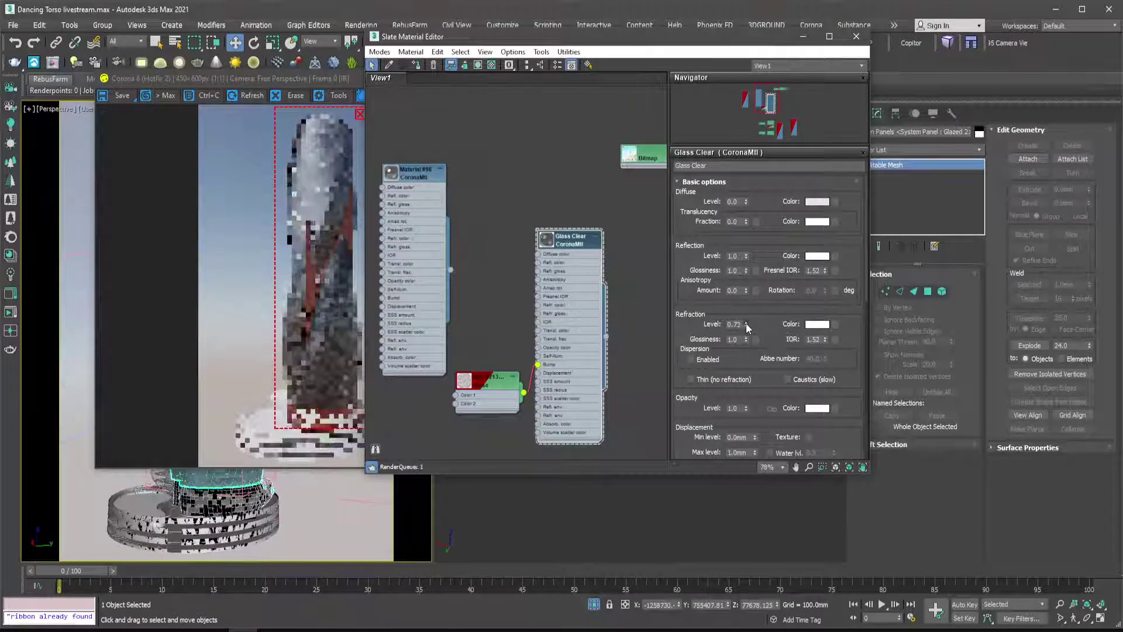
{"action": "left_click_drag", "start_coordinate": [745, 318], "coordinate": [746, 321]}
{"action": "scroll", "coordinate": [481, 258], "scroll_direction": "down", "scroll_amount": 3}
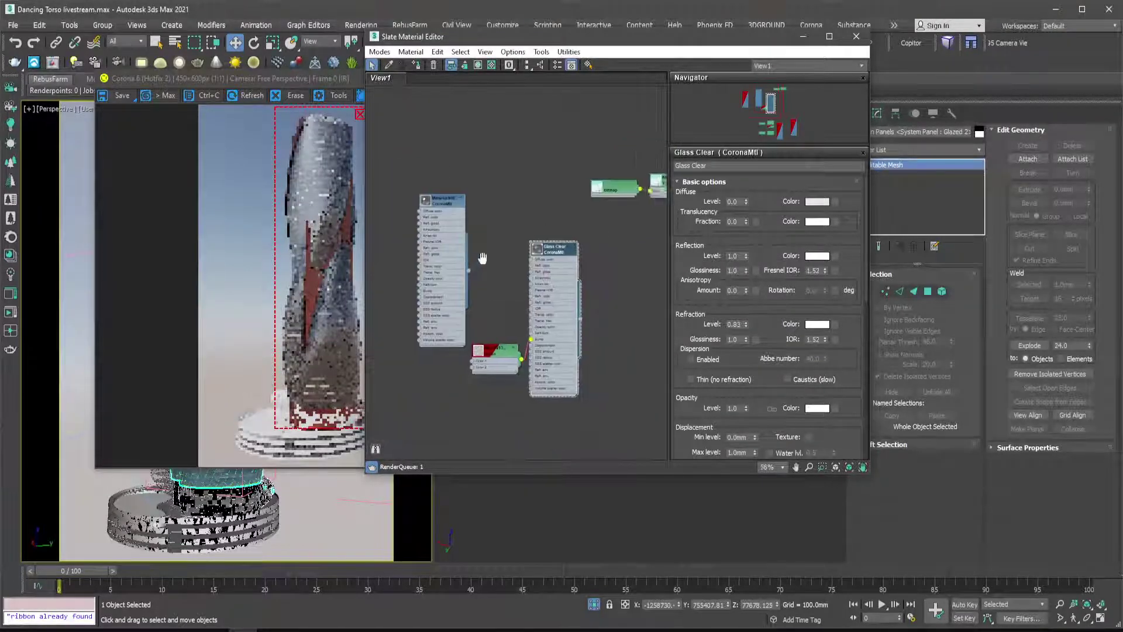
{"action": "middle_click_drag", "start_coordinate": [482, 258], "coordinate": [503, 268]}
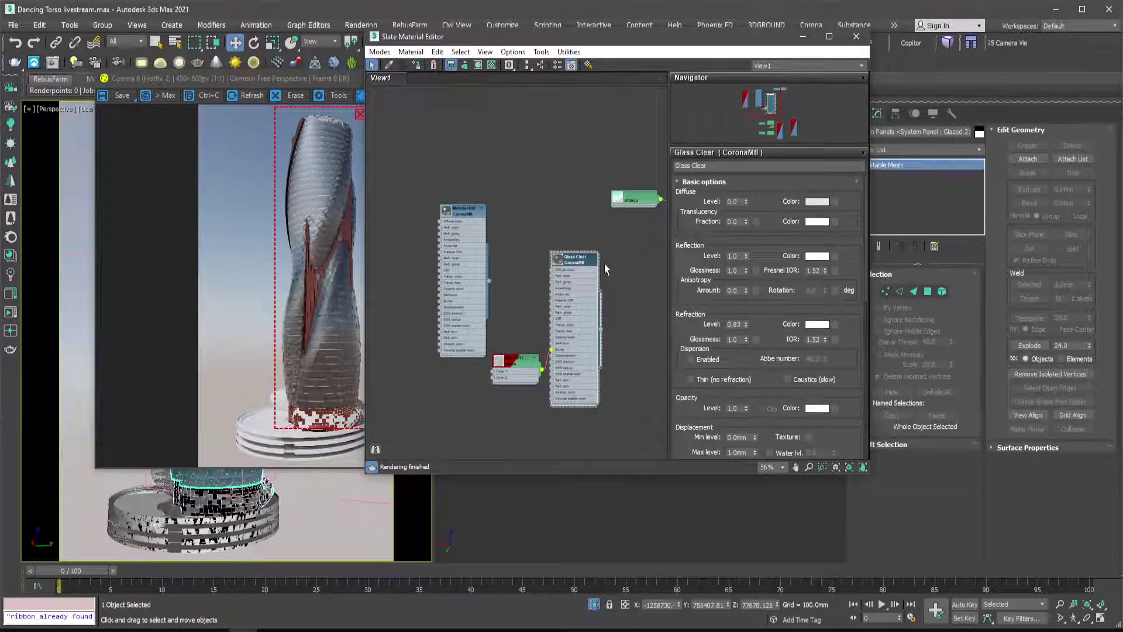
{"action": "scroll", "coordinate": [574, 275], "scroll_direction": "up", "scroll_amount": 3}
{"action": "middle_click_drag", "start_coordinate": [575, 275], "coordinate": [586, 222]}
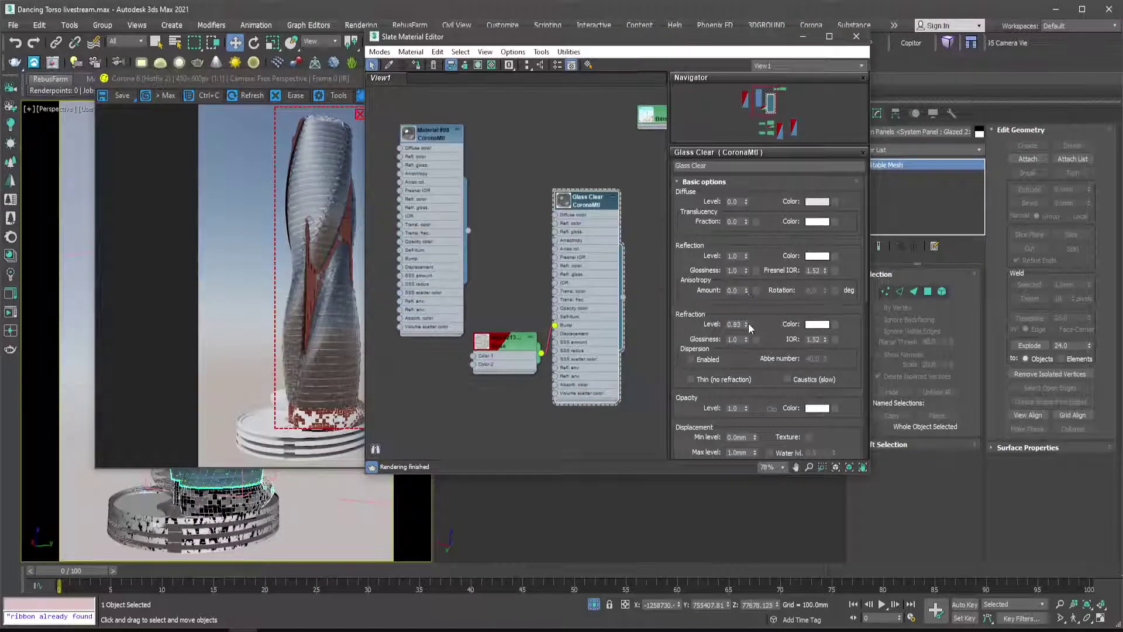
{"action": "left_click_drag", "start_coordinate": [745, 324], "coordinate": [750, 334]}
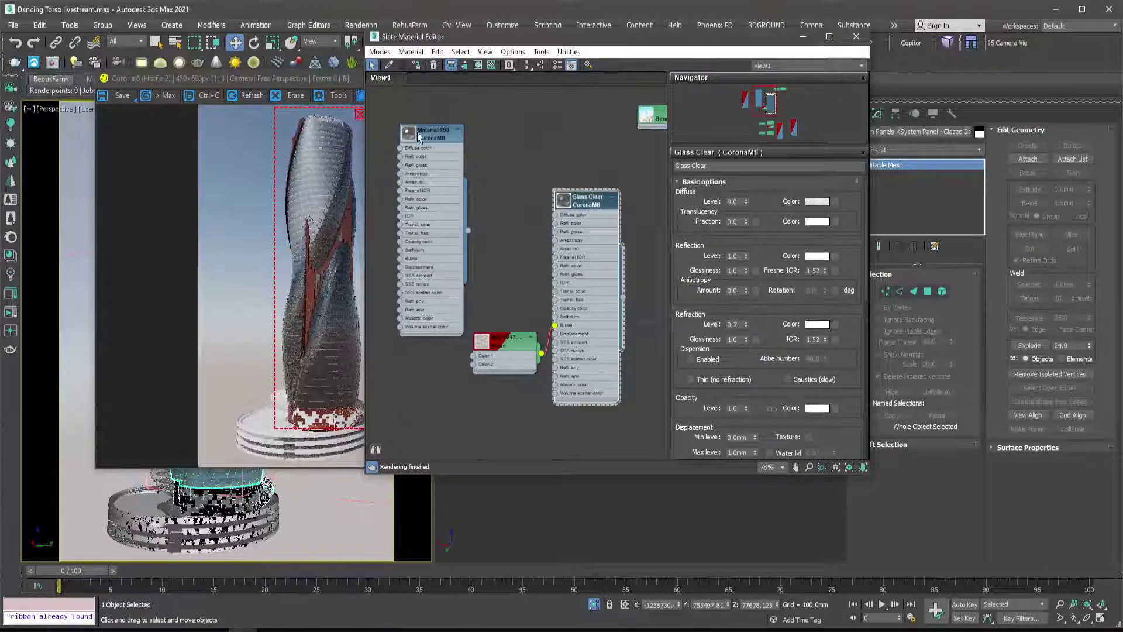
Minimize the Slate Material Editor and end the tower's isolation to bring the rest of the scene back.
{"action": "scroll", "coordinate": [443, 169], "scroll_direction": "down", "scroll_amount": 1}
{"action": "middle_click_drag", "start_coordinate": [444, 169], "coordinate": [493, 143]}
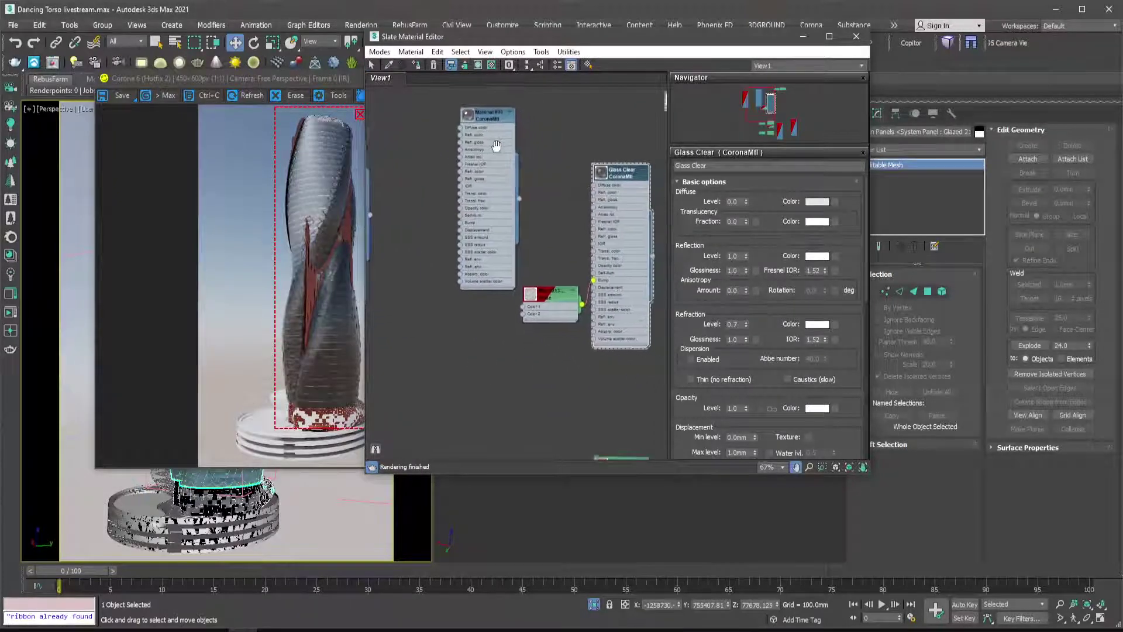
{"action": "middle_click_drag", "start_coordinate": [551, 187], "coordinate": [515, 195]}
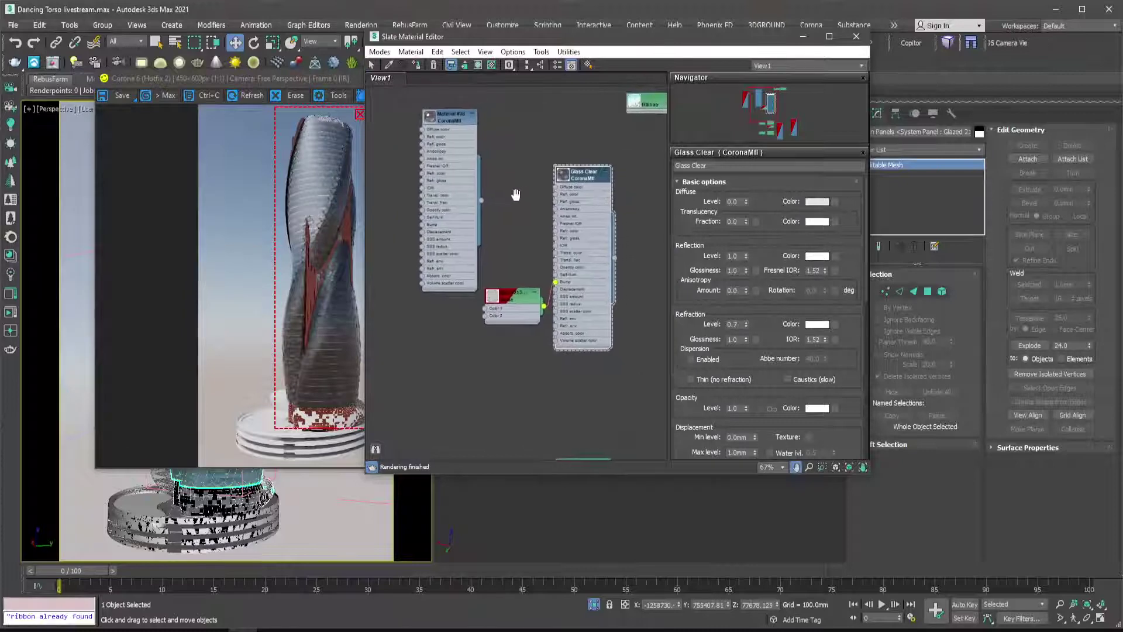
{"action": "scroll", "coordinate": [504, 294], "scroll_direction": "up", "scroll_amount": 4}
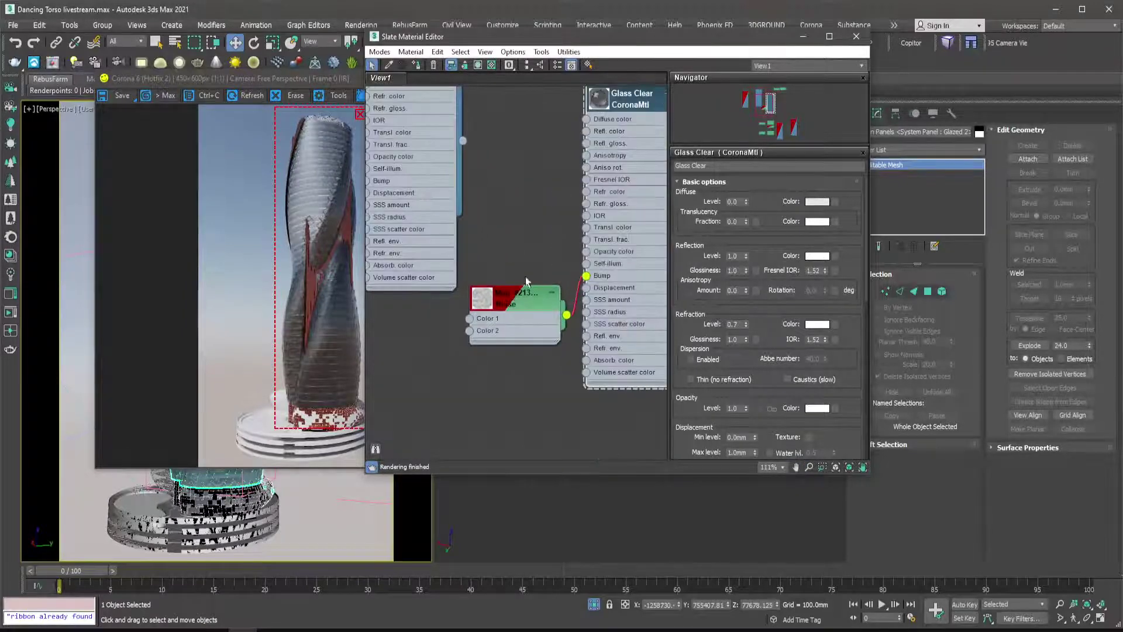
{"action": "left_click", "coordinate": [803, 38]}
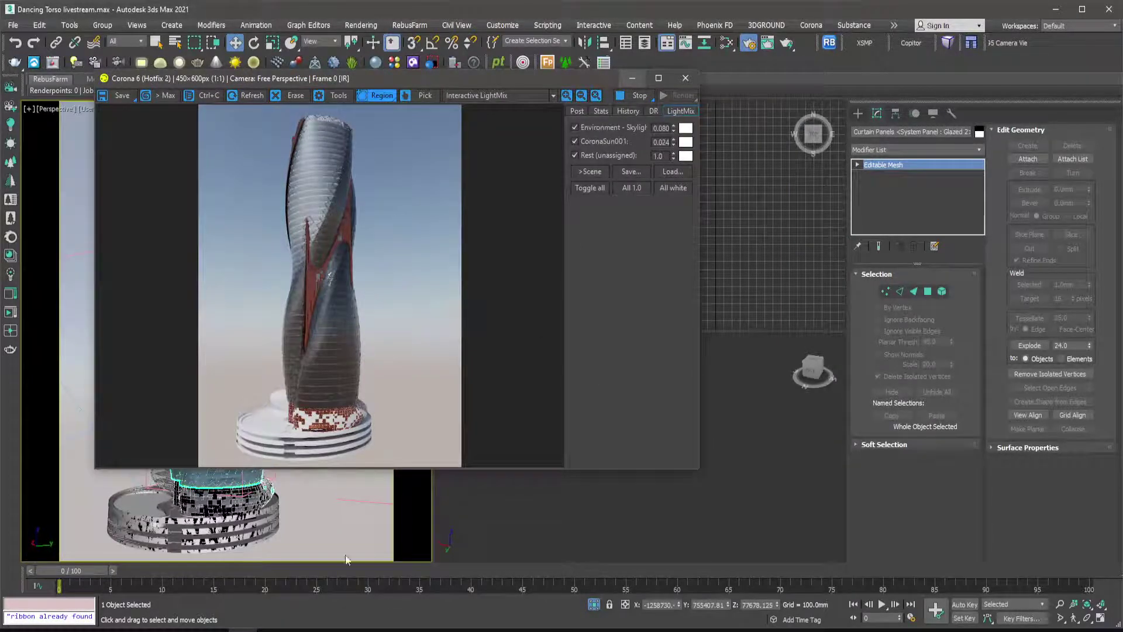
{"action": "right_click", "coordinate": [331, 307]}
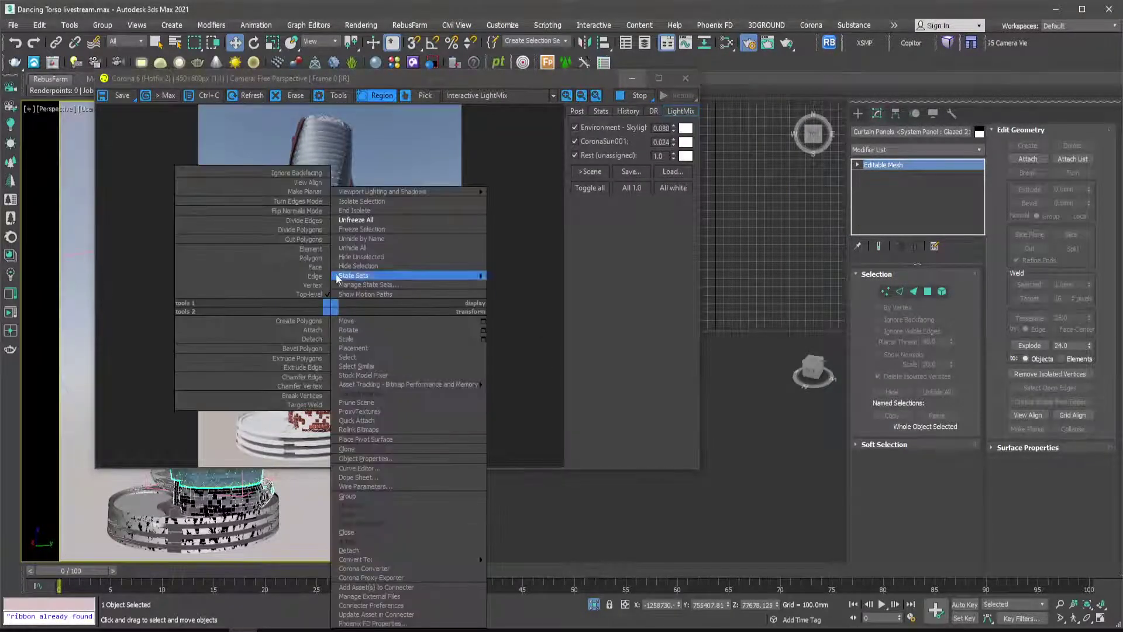
{"action": "left_click", "coordinate": [355, 210]}
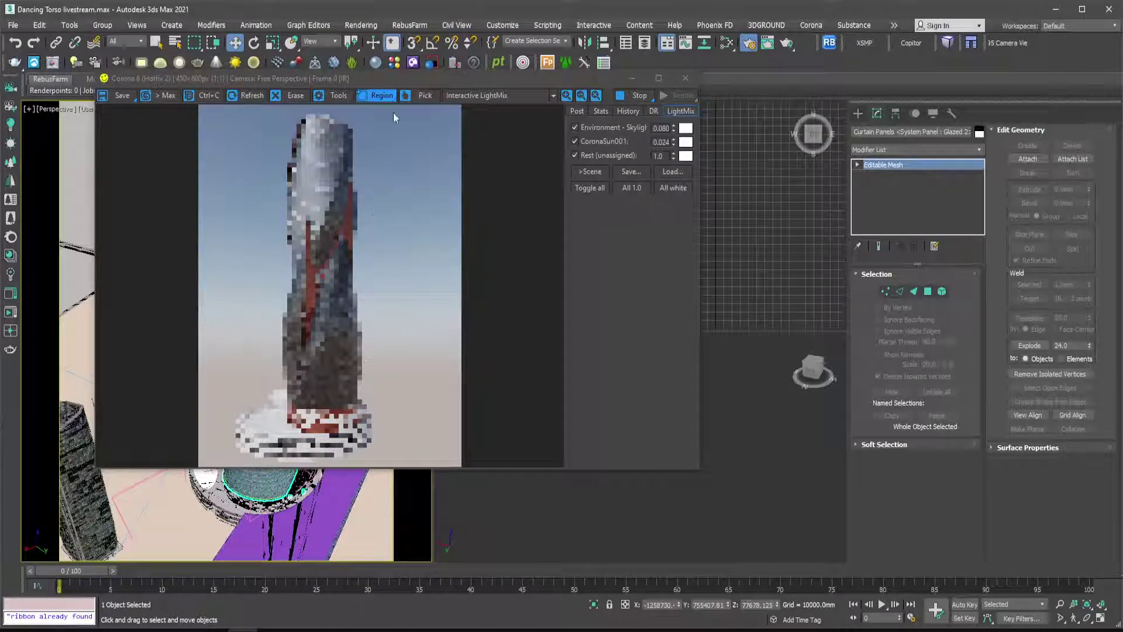
Switch the viewport to CoronaCamera002 and limit the interactive render to a region around the central tower.
{"action": "left_click_drag", "start_coordinate": [402, 77], "coordinate": [602, 23]}
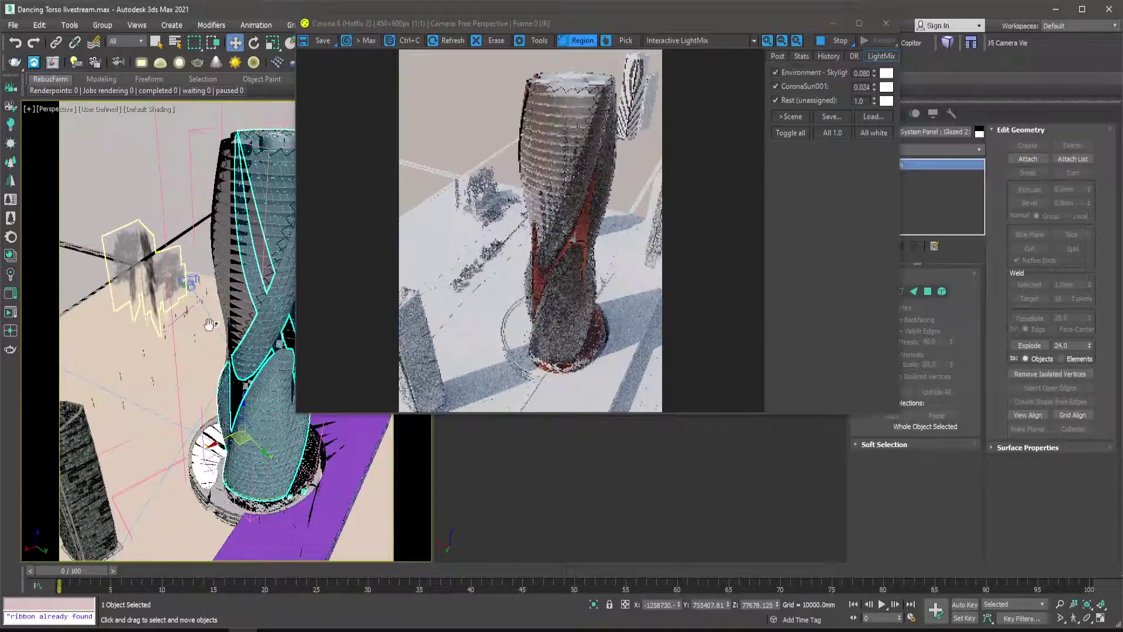
{"action": "middle_click_drag", "start_coordinate": [209, 323], "coordinate": [183, 325]}
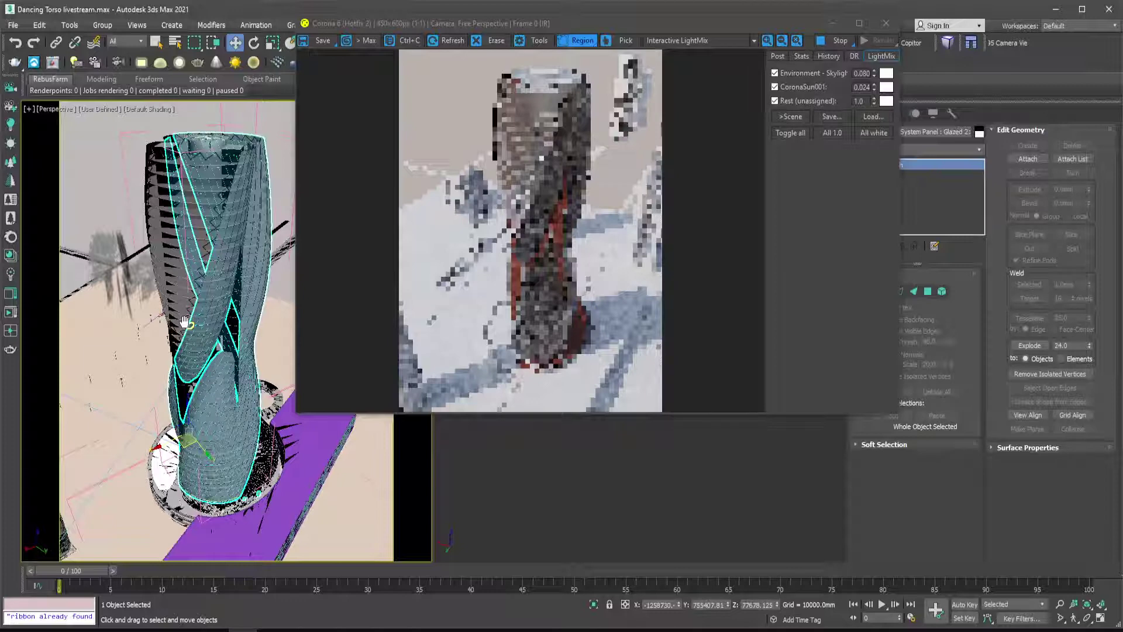
{"action": "key", "text": "c"}
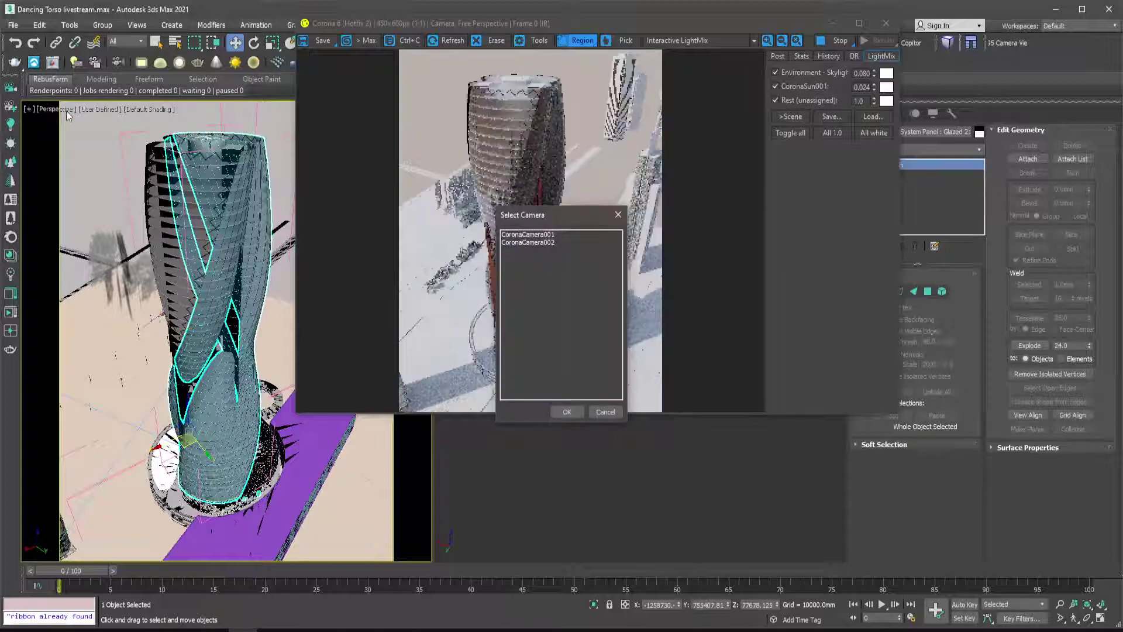
{"action": "left_click", "coordinate": [528, 242]}
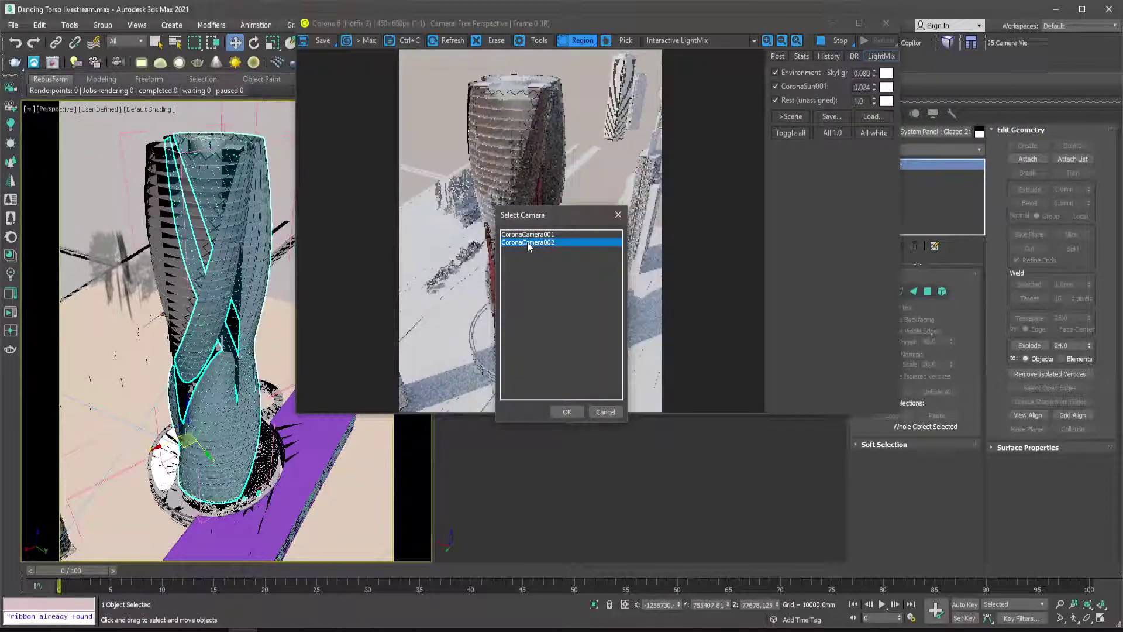
{"action": "double_click", "coordinate": [528, 241]}
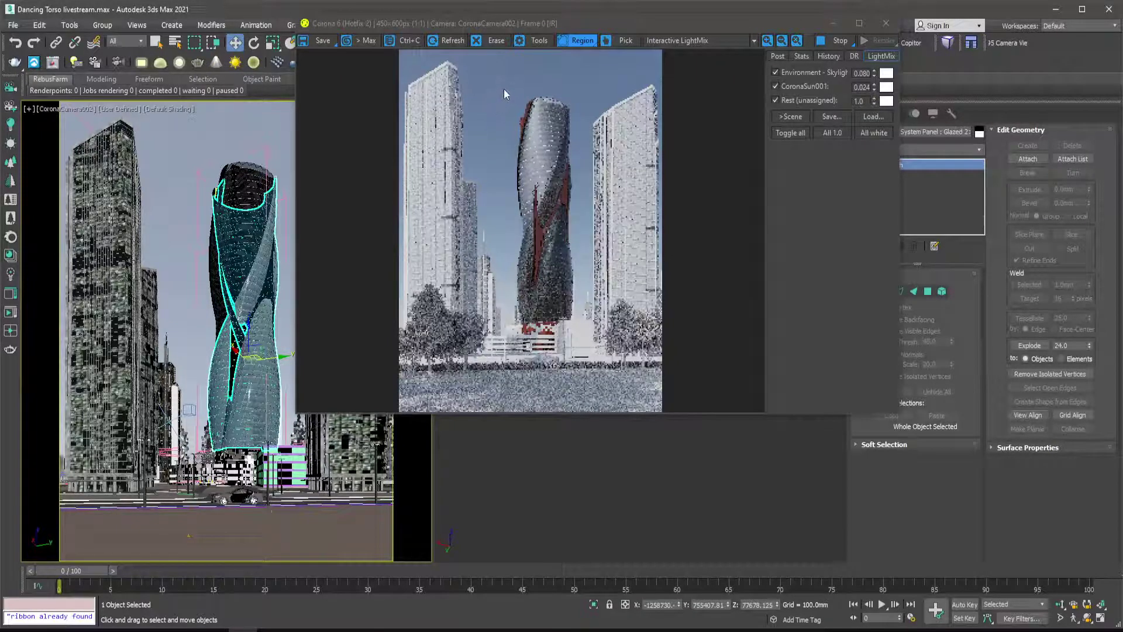
{"action": "left_click_drag", "start_coordinate": [504, 86], "coordinate": [560, 350]}
{"action": "left_click_drag", "start_coordinate": [582, 237], "coordinate": [588, 238]}
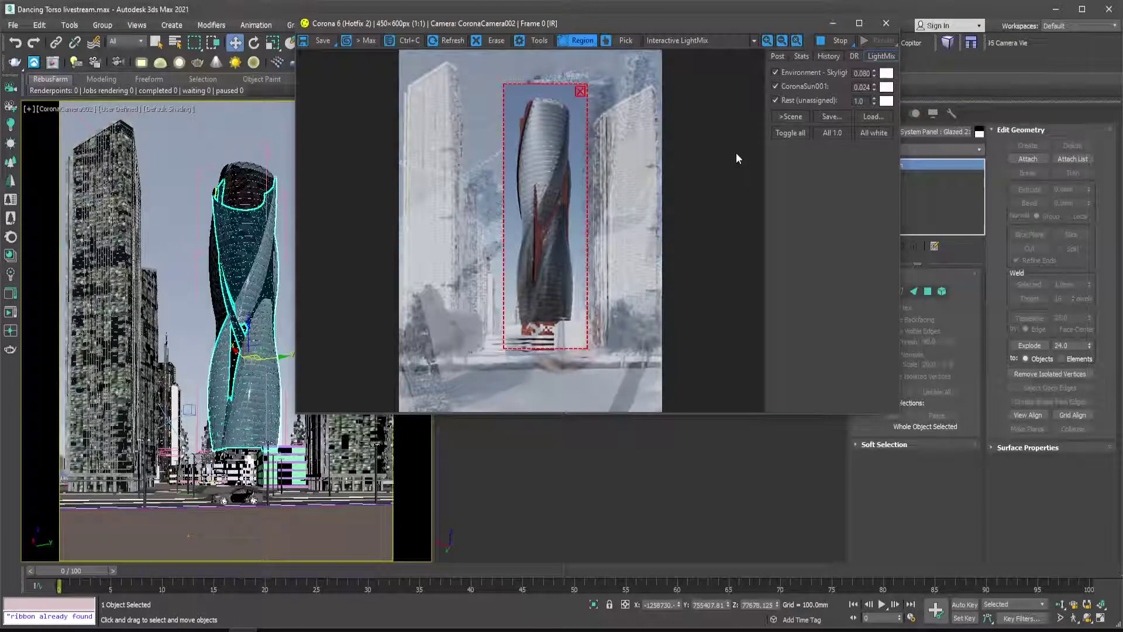
Raise the CoronaSun001 intensity in the LightMix to 0.044.
{"action": "left_click", "coordinate": [776, 87]}
{"action": "left_click", "coordinate": [826, 88]}
{"action": "mouse_move", "coordinate": [874, 87]}
{"action": "left_mouse_down"}
{"action": "mouse_move", "coordinate": [872, 76]}
{"action": "mouse_move", "coordinate": [864, 96]}
{"action": "left_mouse_up"}
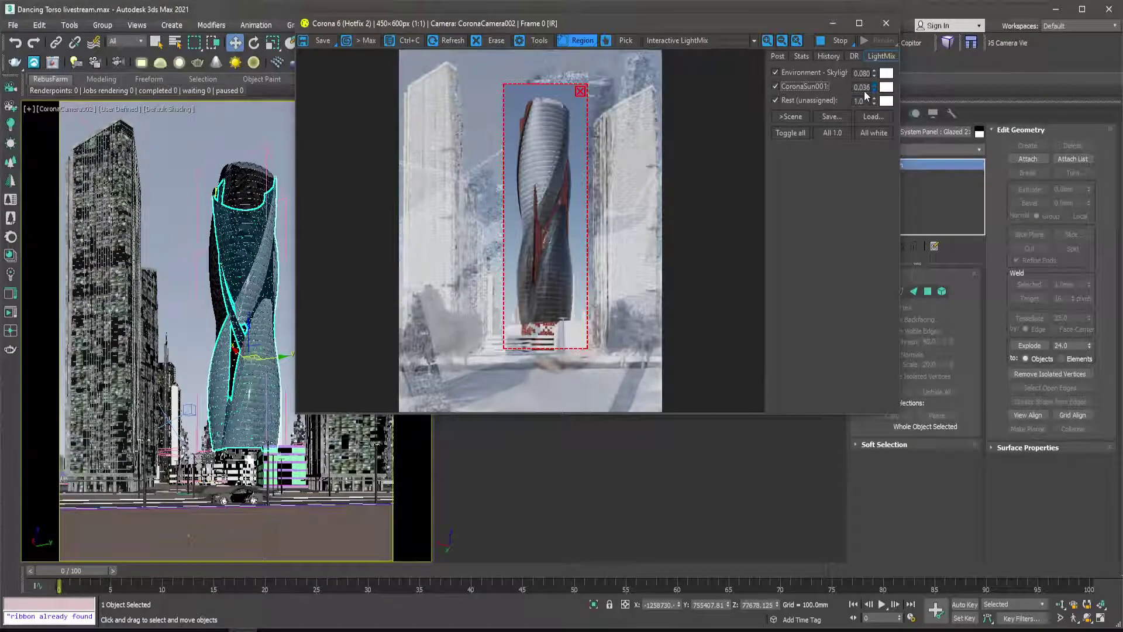
{"action": "left_click_drag", "start_coordinate": [865, 90], "coordinate": [864, 87]}
{"action": "left_click", "coordinate": [874, 84]}
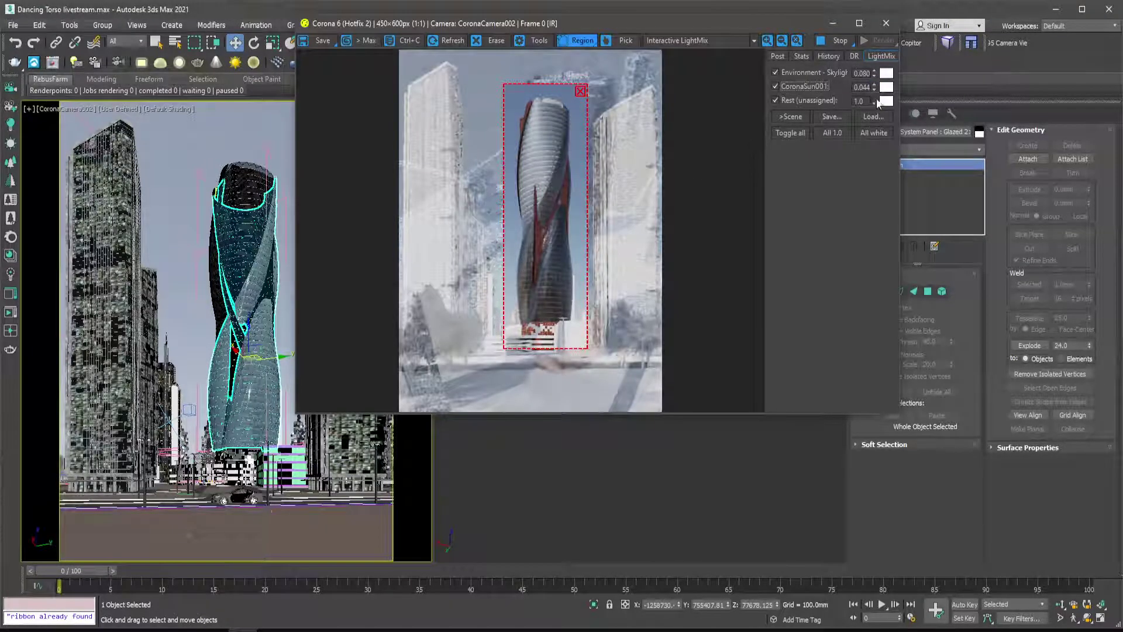
{"action": "left_click_drag", "start_coordinate": [875, 88], "coordinate": [876, 96]}
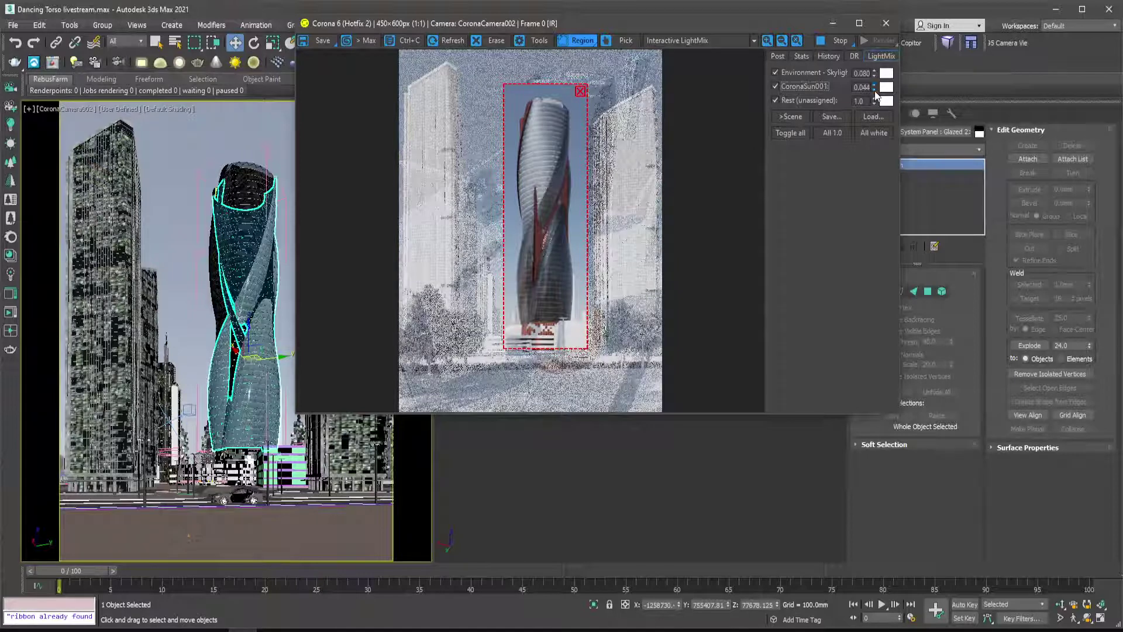
Test a reflection Fresnel IOR of 3.0 on the Glass Clear material beside the render, and set it to 2.0 instead.
{"action": "left_click_drag", "start_coordinate": [796, 23], "coordinate": [650, 77]}
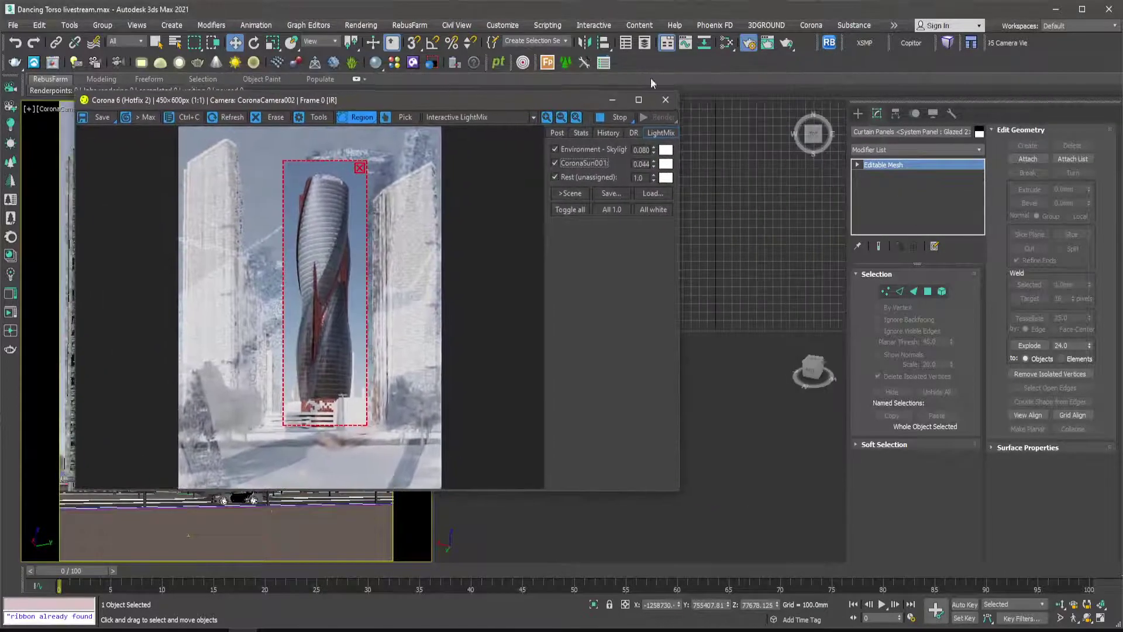
{"action": "left_click", "coordinate": [728, 43]}
{"action": "left_click_drag", "start_coordinate": [563, 41], "coordinate": [694, 46]}
{"action": "scroll", "coordinate": [689, 226], "scroll_direction": "down", "scroll_amount": 4}
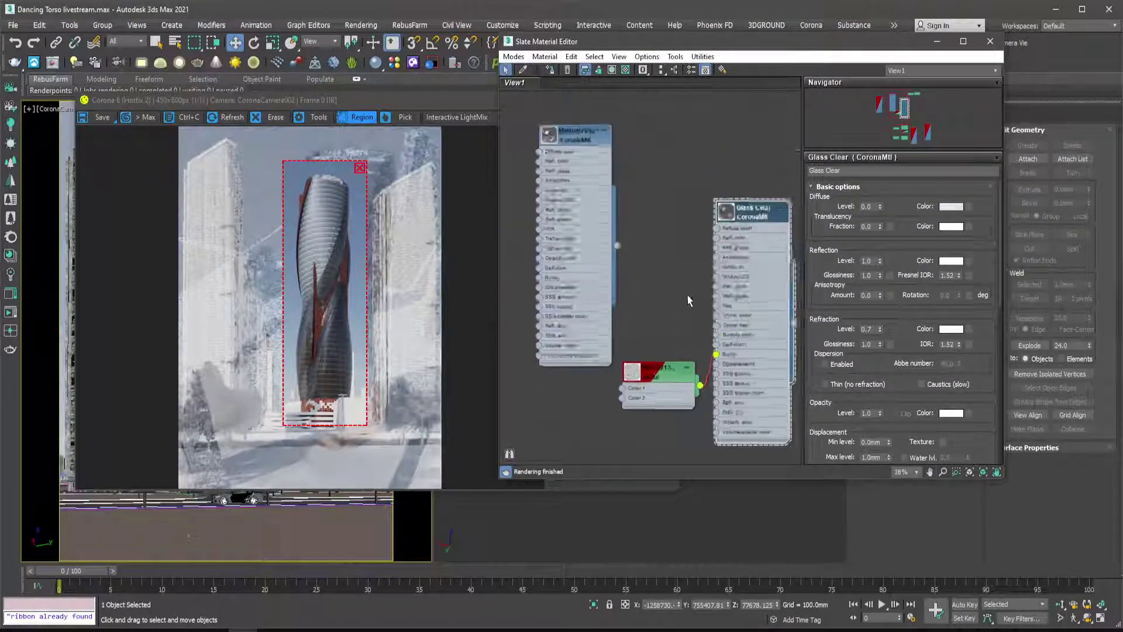
{"action": "scroll", "coordinate": [687, 300], "scroll_direction": "up", "scroll_amount": 1}
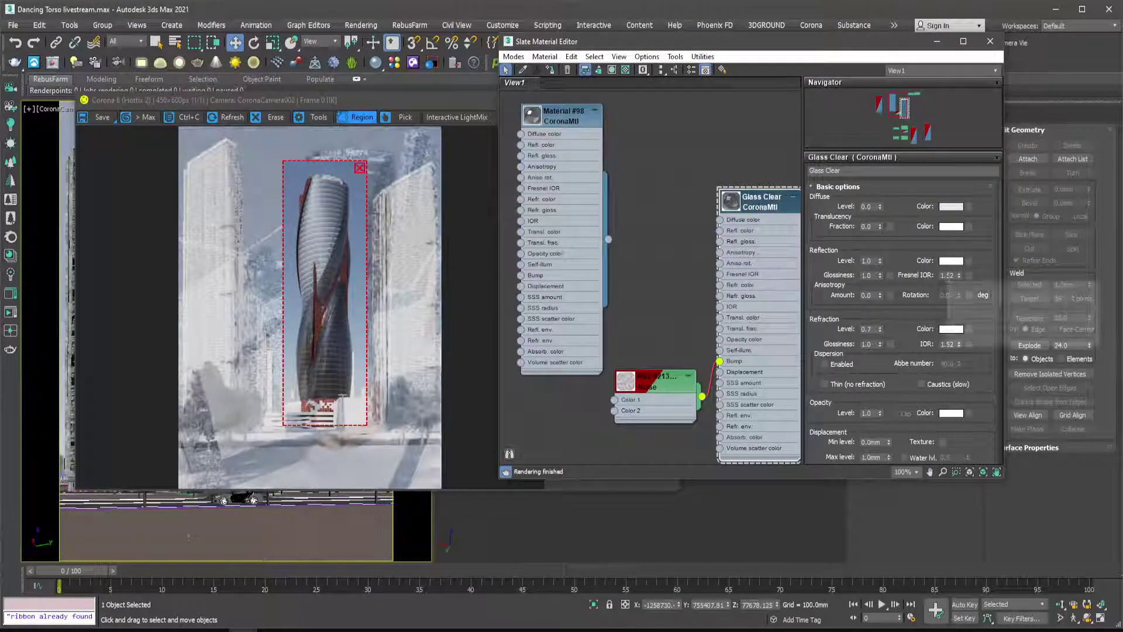
{"action": "double_click", "coordinate": [948, 275]}
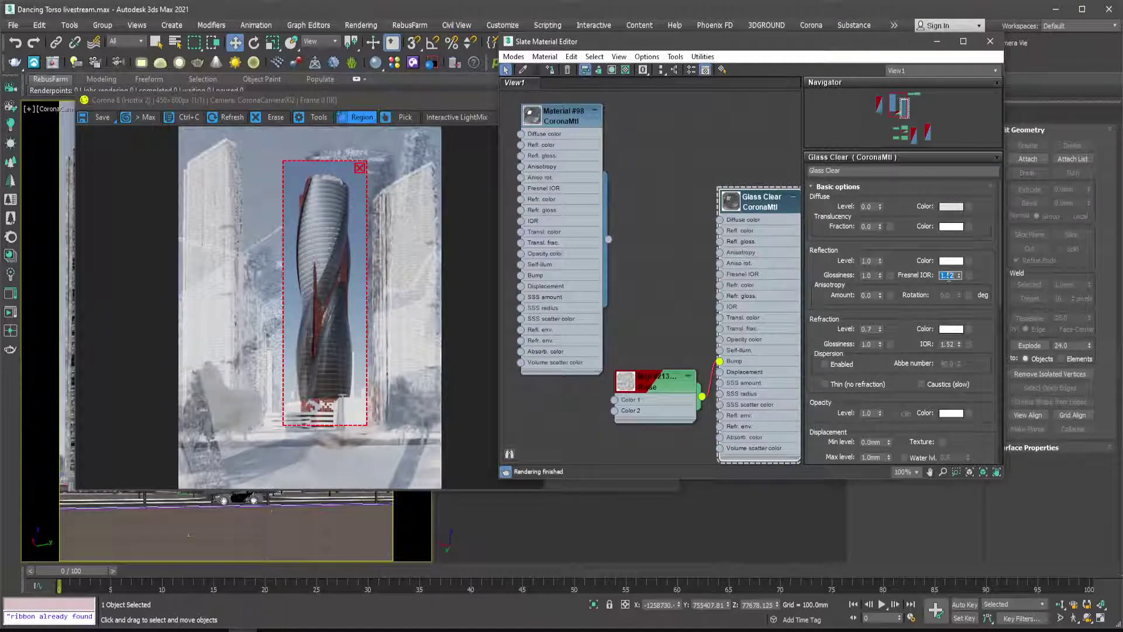
{"action": "type", "text": "3.0"}
{"action": "key", "text": "Return"}
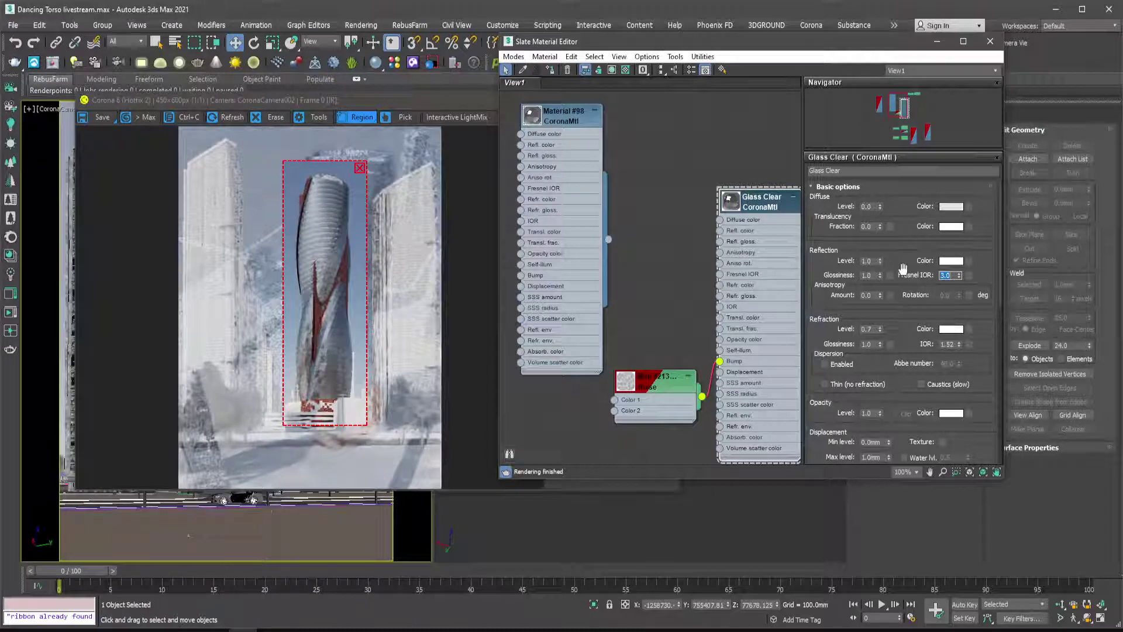
{"action": "type", "text": "2"}
{"action": "key", "text": "Return"}
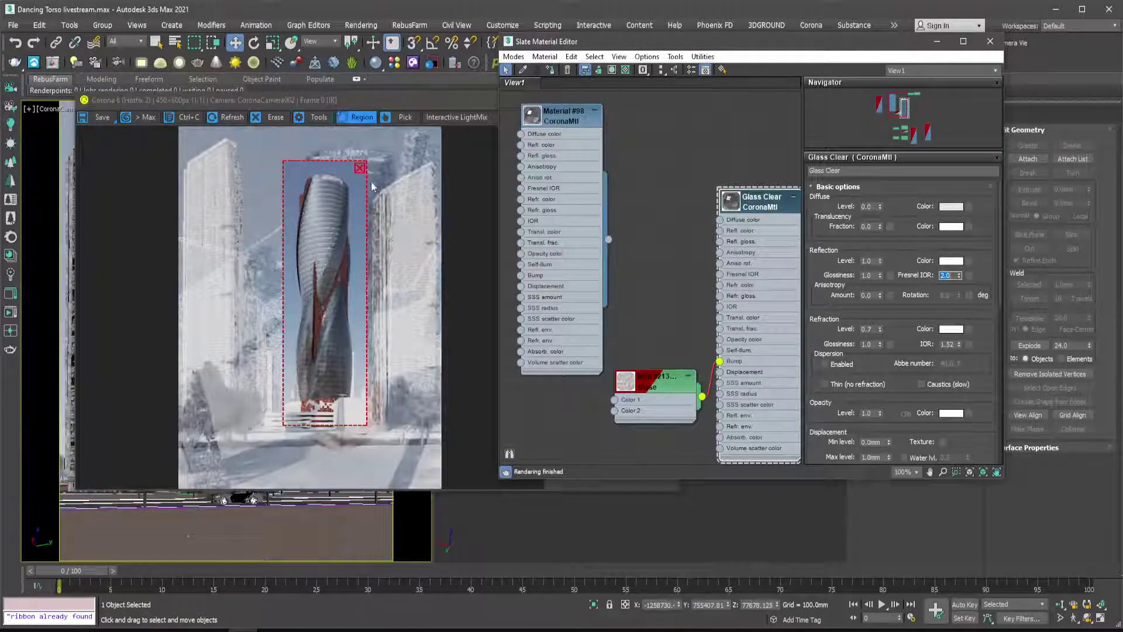
Clear the render region around the tower and uncover the camera viewport by putting the floating windows out of its way.
{"action": "left_click", "coordinate": [360, 170]}
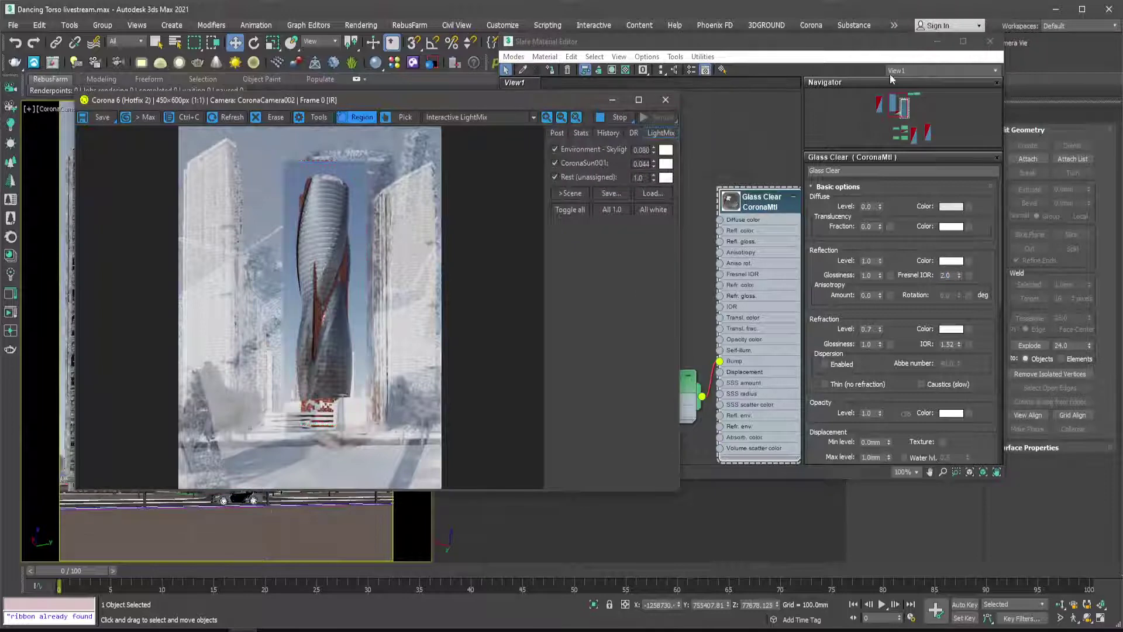
{"action": "left_click", "coordinate": [937, 42]}
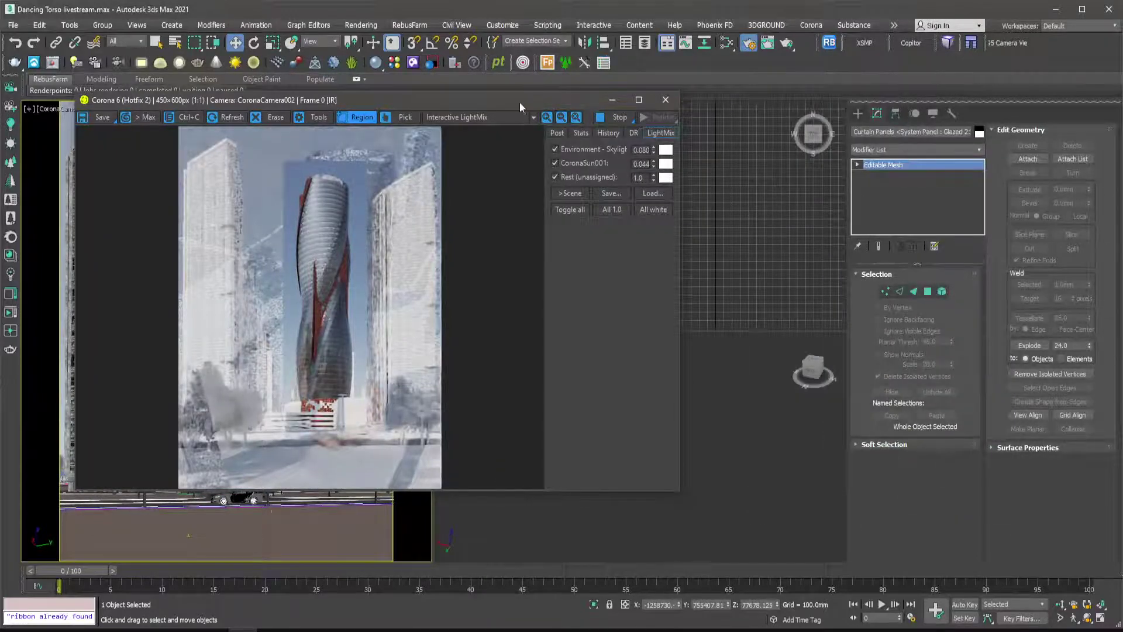
{"action": "left_click_drag", "start_coordinate": [521, 106], "coordinate": [907, 117]}
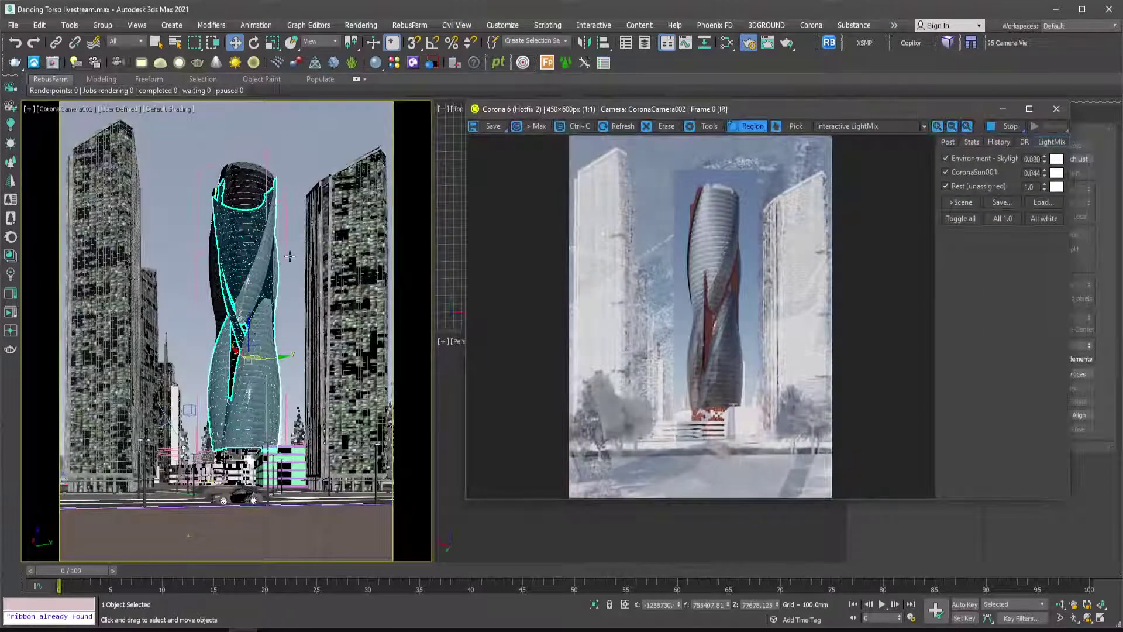
Switch the camera viewport to a free Perspective view and orbit around the tower's surroundings.
{"action": "key", "text": "p"}
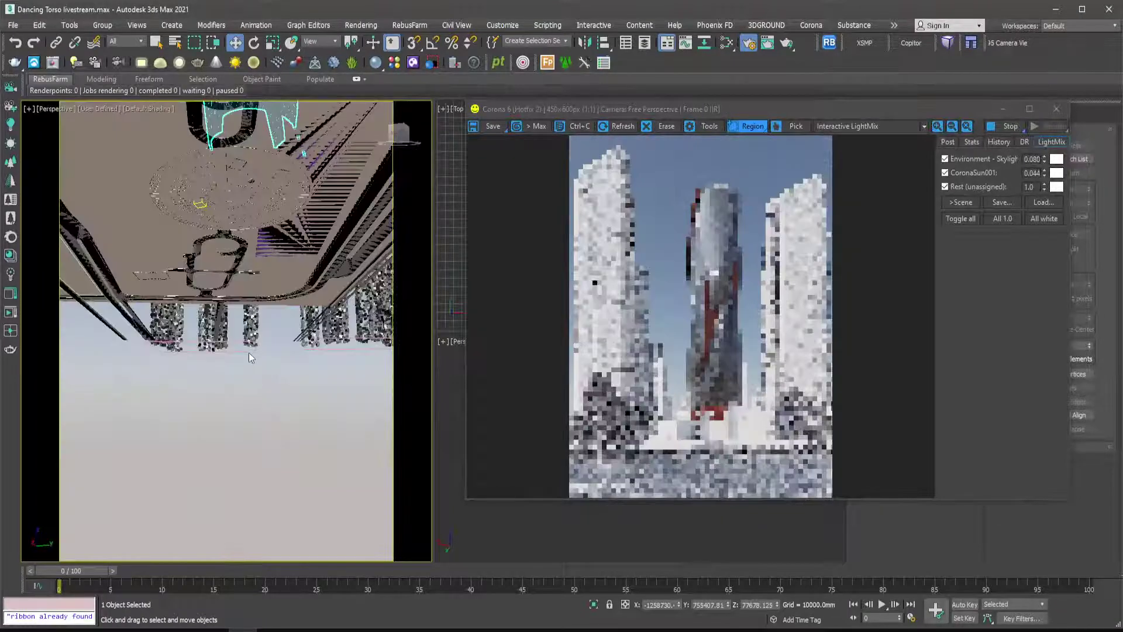
{"action": "middle_click_drag", "start_coordinate": [255, 253], "coordinate": [239, 453]}
{"action": "scroll", "coordinate": [236, 433], "scroll_direction": "down", "scroll_amount": 3}
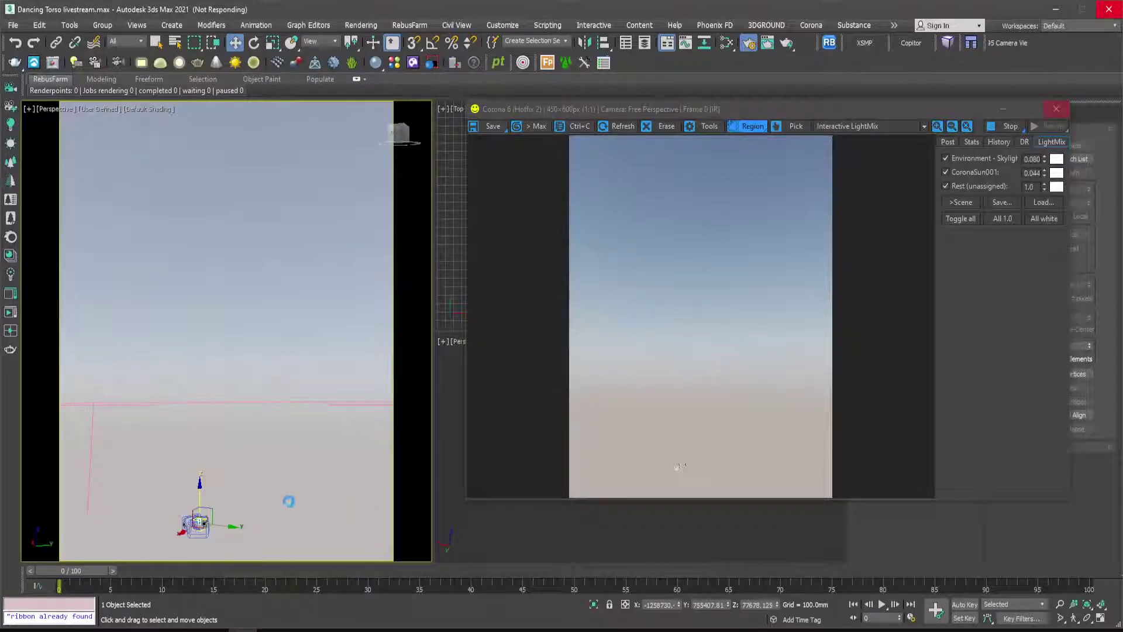
Switch to the browser and play the Monolith Studios video "UE4 | 867 De Bougainville" on YouTube.
{"action": "left_click", "coordinate": [129, 630]}
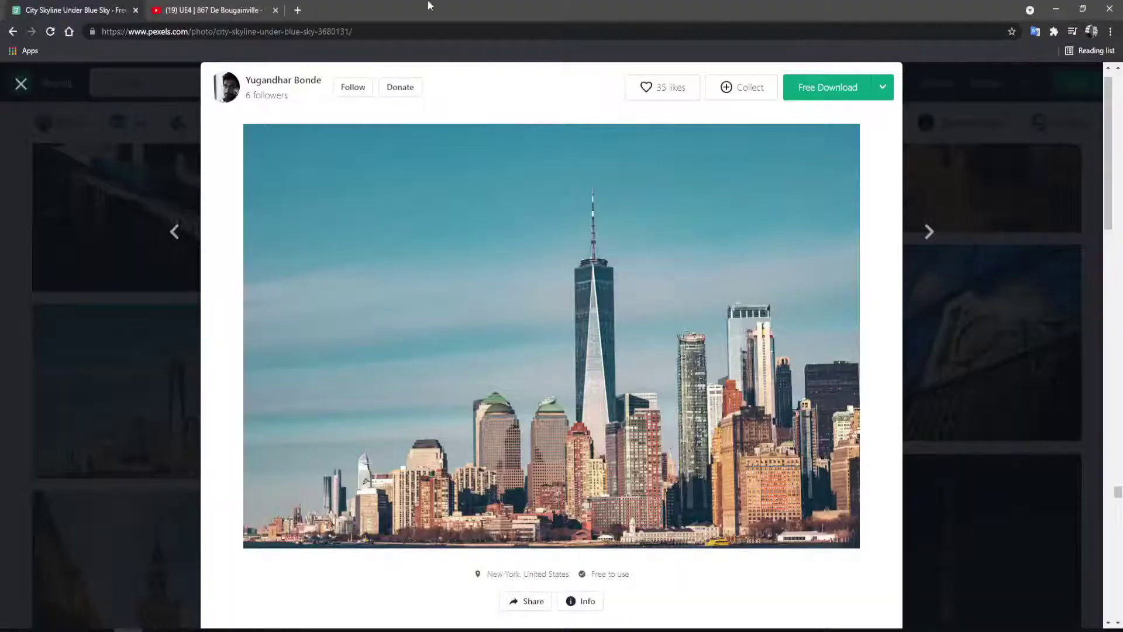
{"action": "key", "text": "ctrl+Tab"}
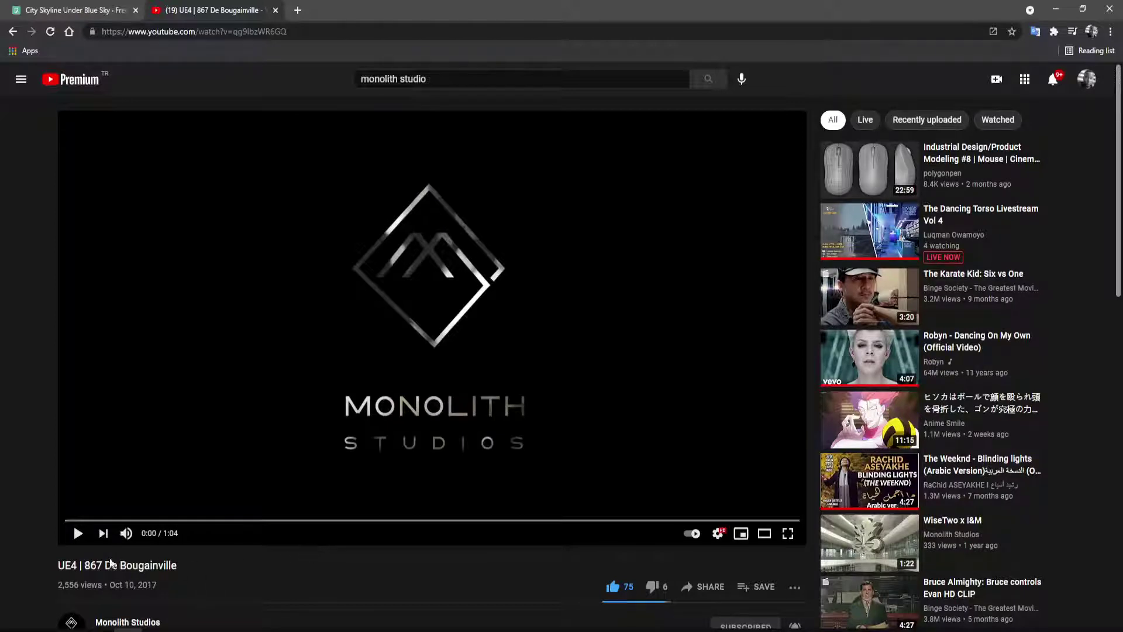
{"action": "left_click", "coordinate": [78, 533]}
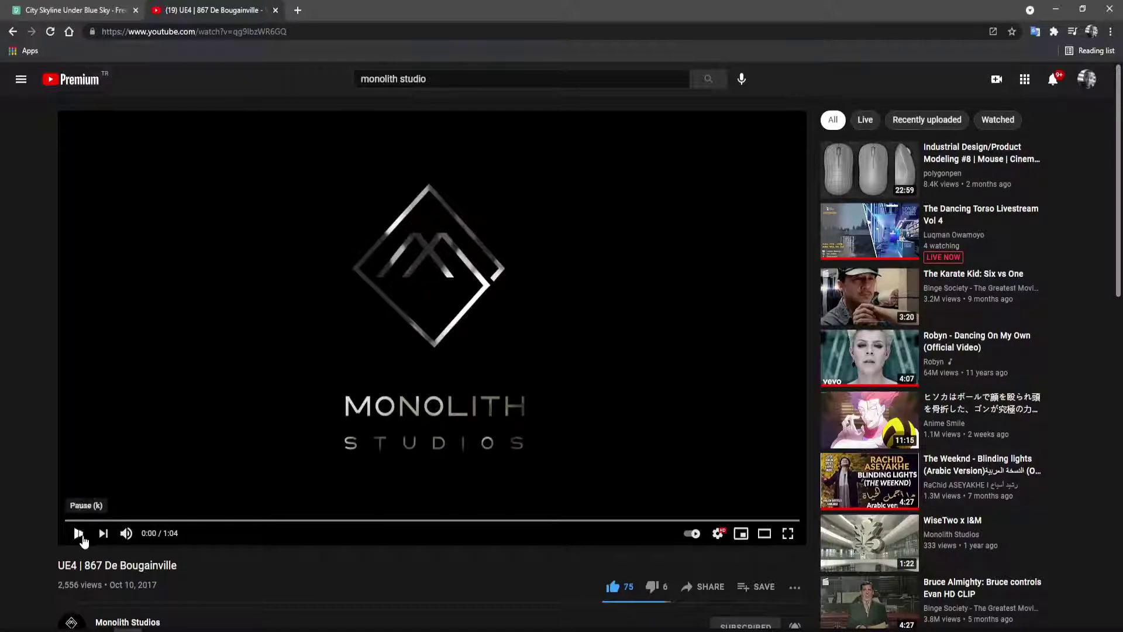
Watch the "UE4 | 867 De Bougainville" video in full screen.
{"action": "left_click", "coordinate": [788, 533]}
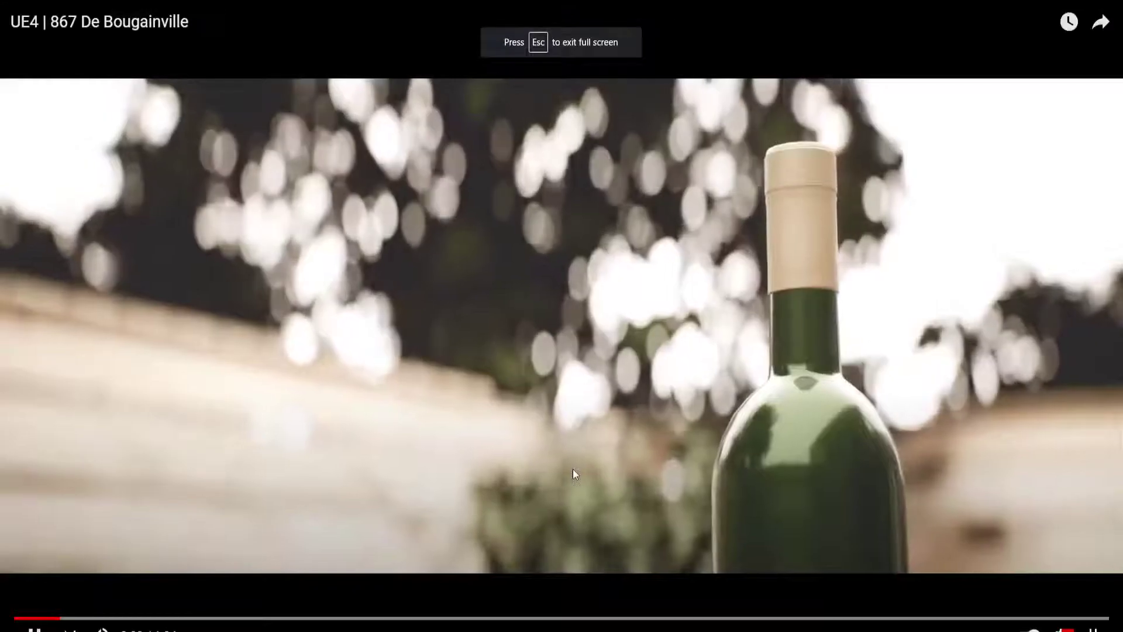
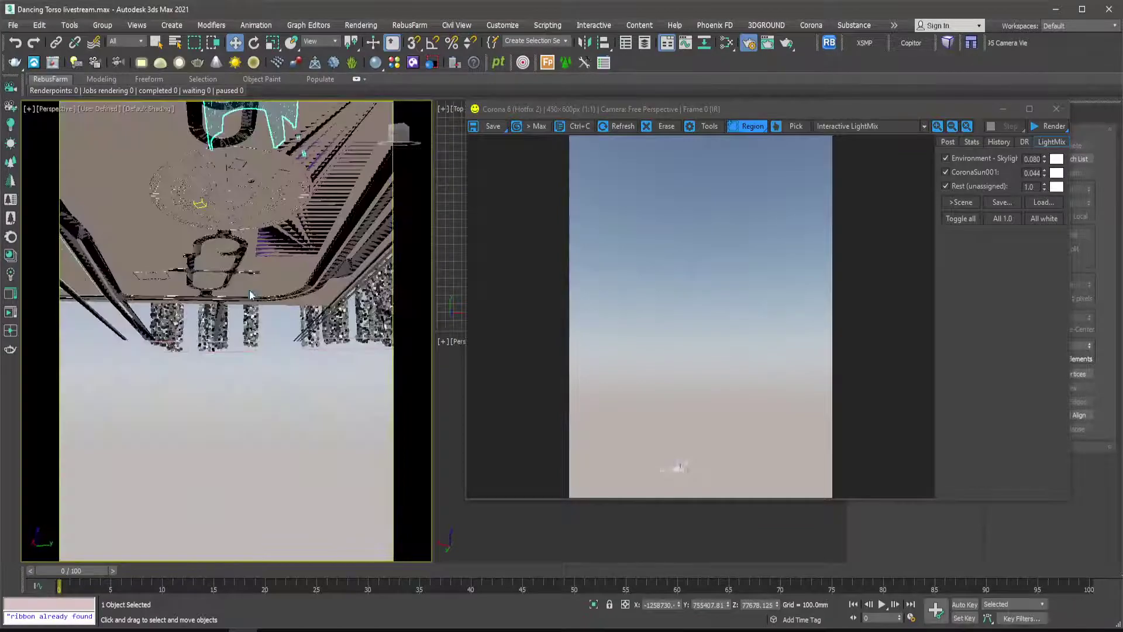
Switch back to 3ds Max, frame the tower's lower glass facade closely in the Perspective view, and start the Corona interactive render.
{"action": "middle_click_drag", "start_coordinate": [262, 202], "coordinate": [267, 379]}
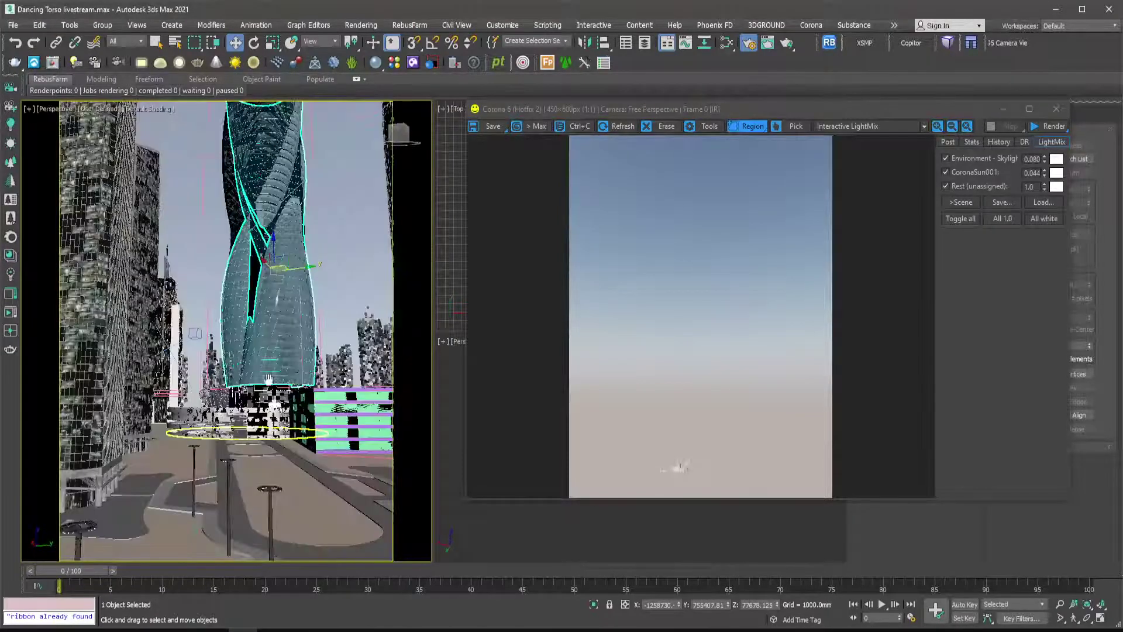
{"action": "mouse_move", "coordinate": [273, 291]}
{"action": "middle_mouse_down", "text": "alt"}
{"action": "mouse_move", "coordinate": [265, 339]}
{"action": "mouse_move", "coordinate": [286, 279]}
{"action": "middle_mouse_up", "text": "alt"}
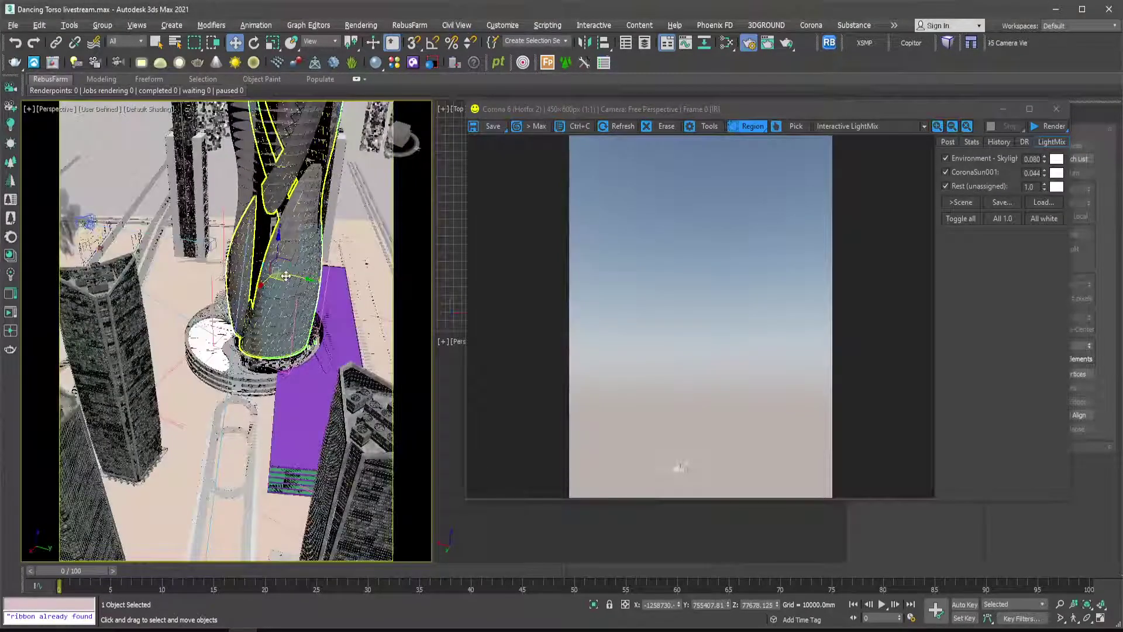
{"action": "scroll", "coordinate": [286, 279], "scroll_direction": "up", "scroll_amount": 3}
{"action": "scroll", "coordinate": [291, 262], "scroll_direction": "up", "scroll_amount": 2}
{"action": "scroll", "coordinate": [291, 262], "scroll_direction": "up", "scroll_amount": 2}
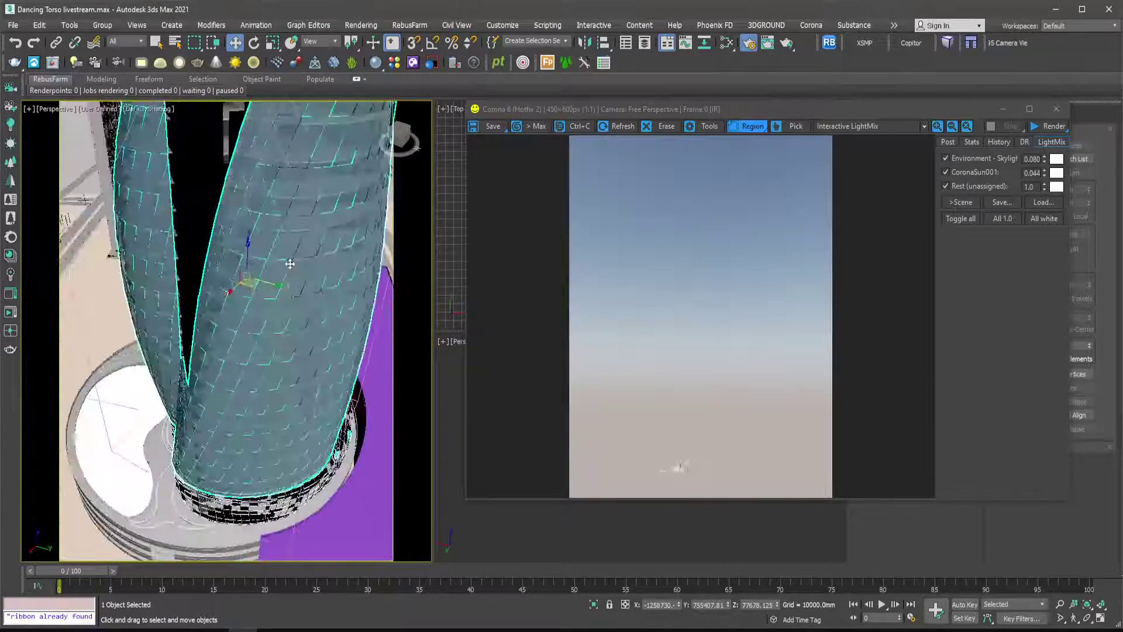
{"action": "scroll", "coordinate": [283, 258], "scroll_direction": "up", "scroll_amount": 4}
{"action": "middle_click_drag", "start_coordinate": [313, 276], "coordinate": [292, 262]}
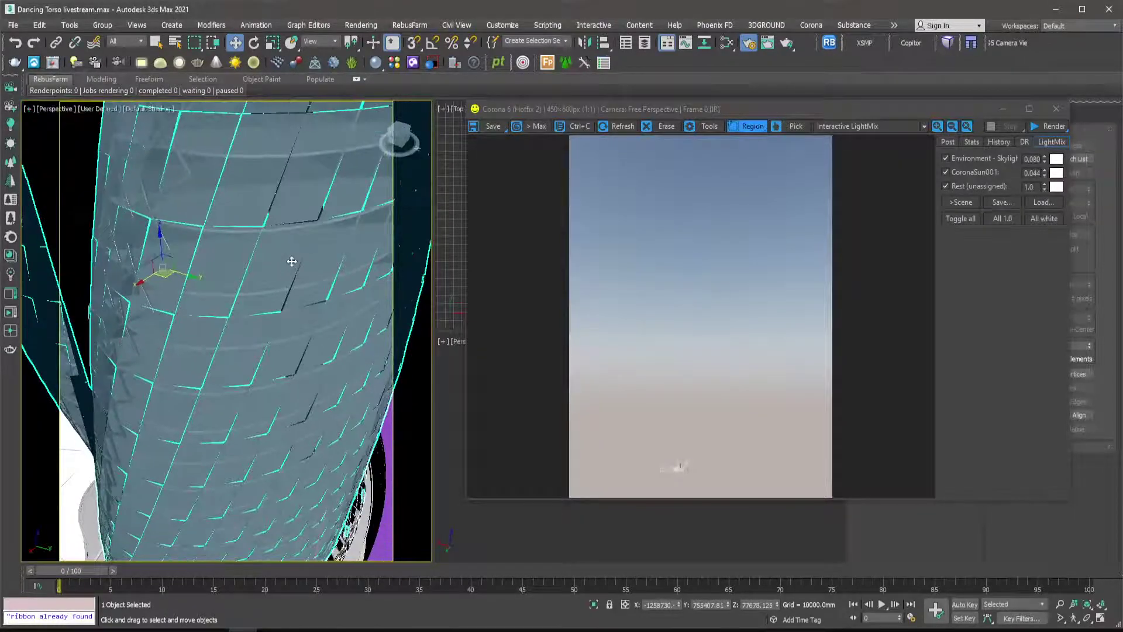
{"action": "scroll", "coordinate": [274, 269], "scroll_direction": "down", "scroll_amount": 3}
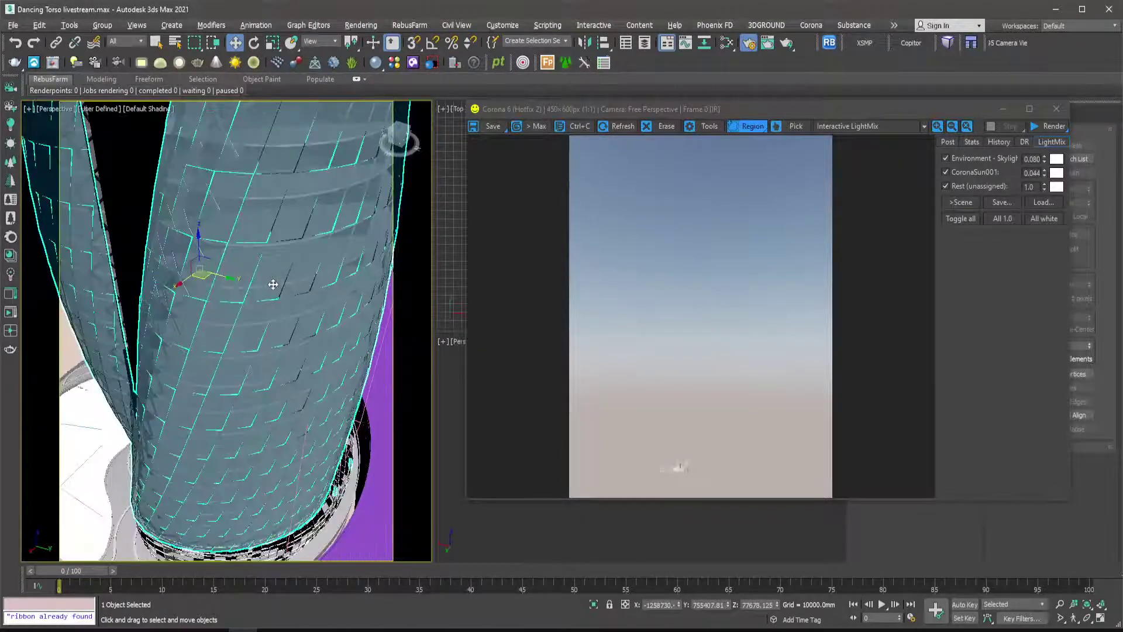
{"action": "scroll", "coordinate": [275, 271], "scroll_direction": "up", "scroll_amount": 2}
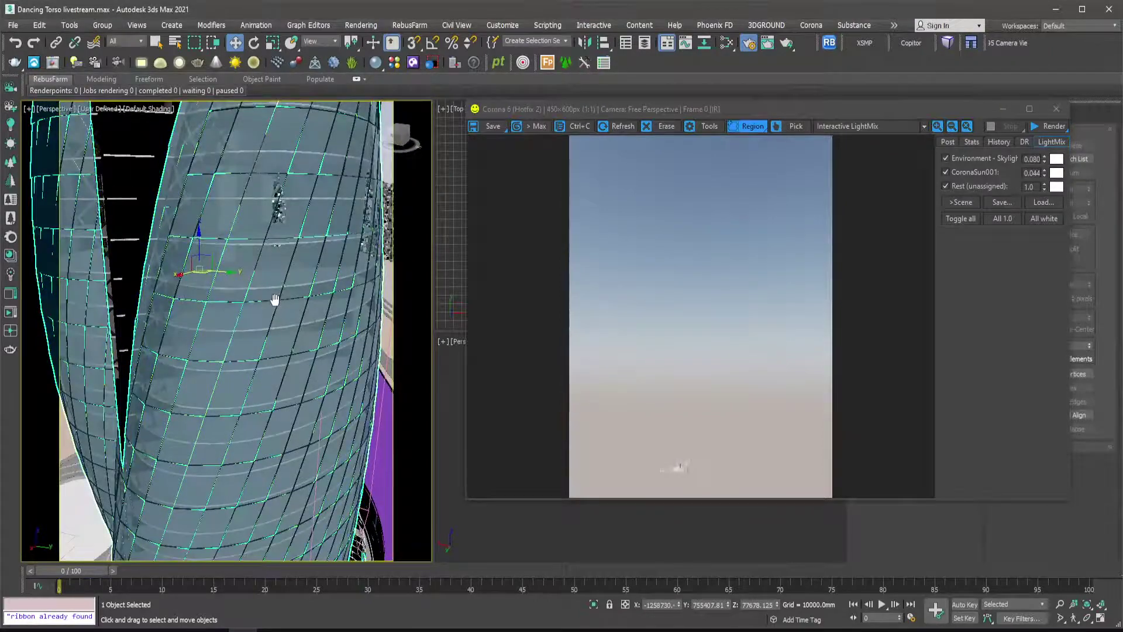
{"action": "middle_click_drag", "start_coordinate": [270, 295], "coordinate": [285, 244]}
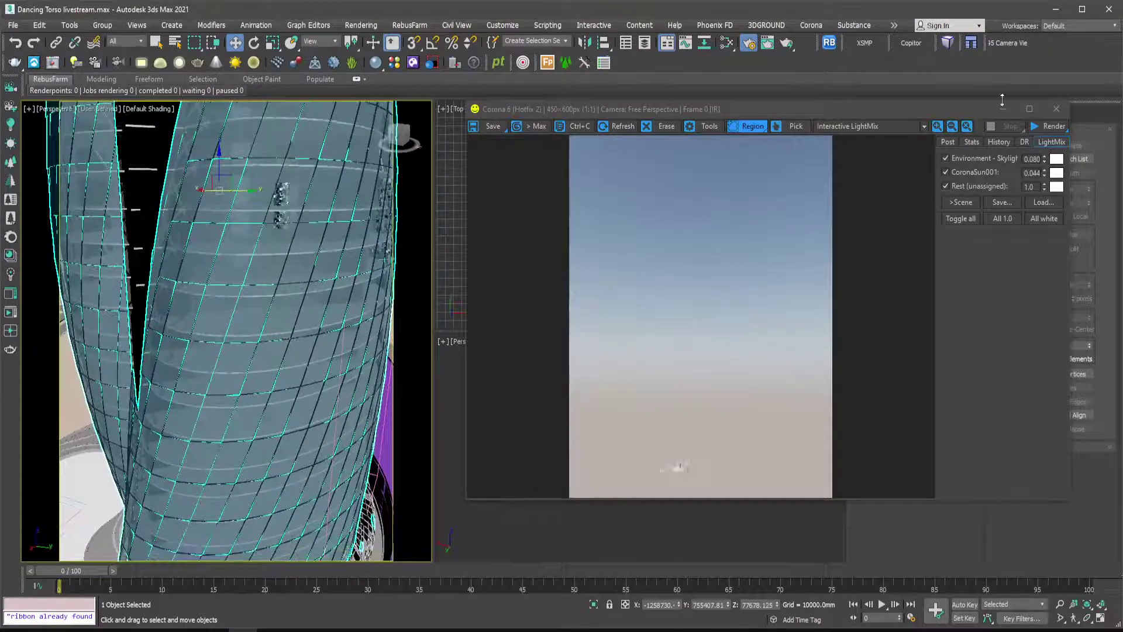
{"action": "left_click", "coordinate": [1040, 125]}
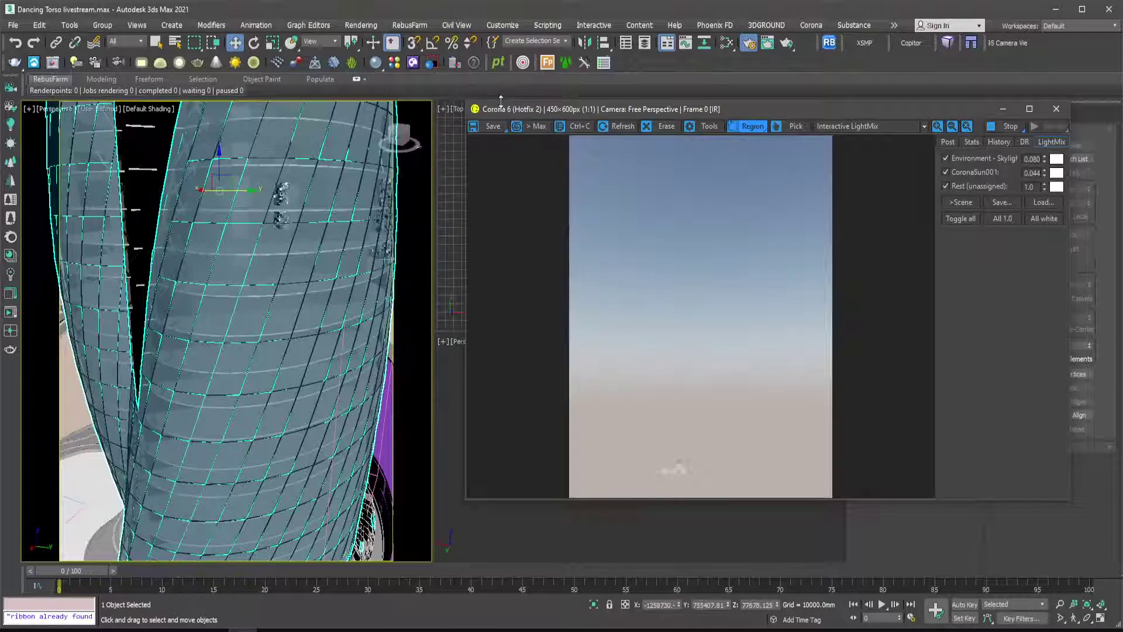
{"action": "left_click_drag", "start_coordinate": [503, 107], "coordinate": [457, 109]}
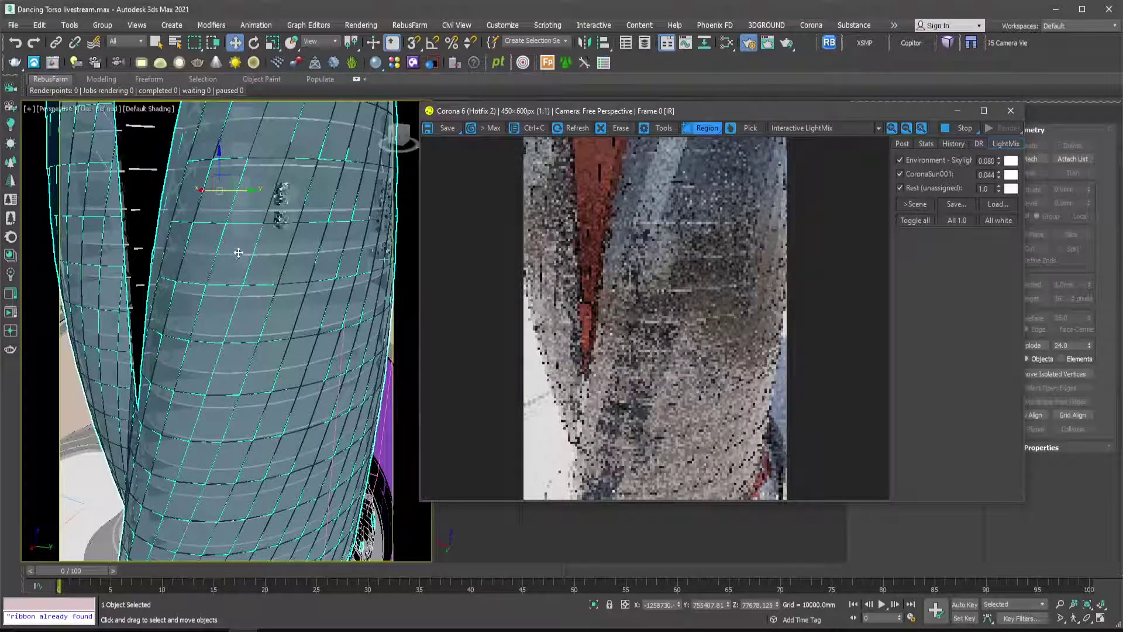
Reframe the view on the tower's base from a lower angle and fit a render region around its lower glass facade.
{"action": "scroll", "coordinate": [238, 252], "scroll_direction": "down", "scroll_amount": 3}
{"action": "middle_click_drag", "start_coordinate": [241, 311], "coordinate": [219, 290]}
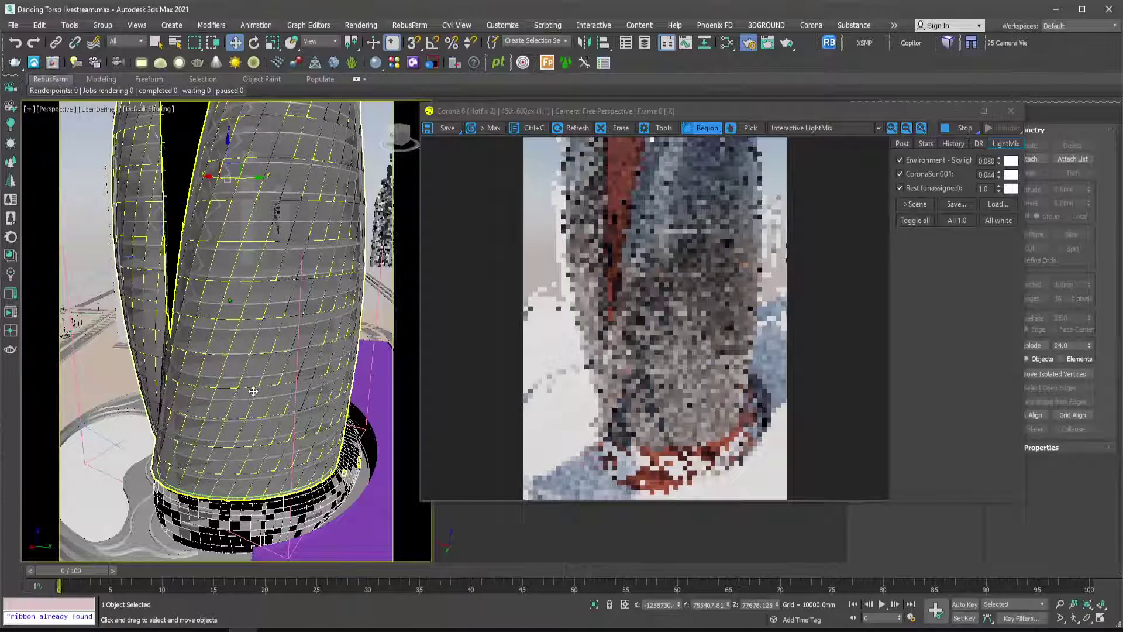
{"action": "middle_click_drag", "start_coordinate": [171, 277], "coordinate": [279, 403]}
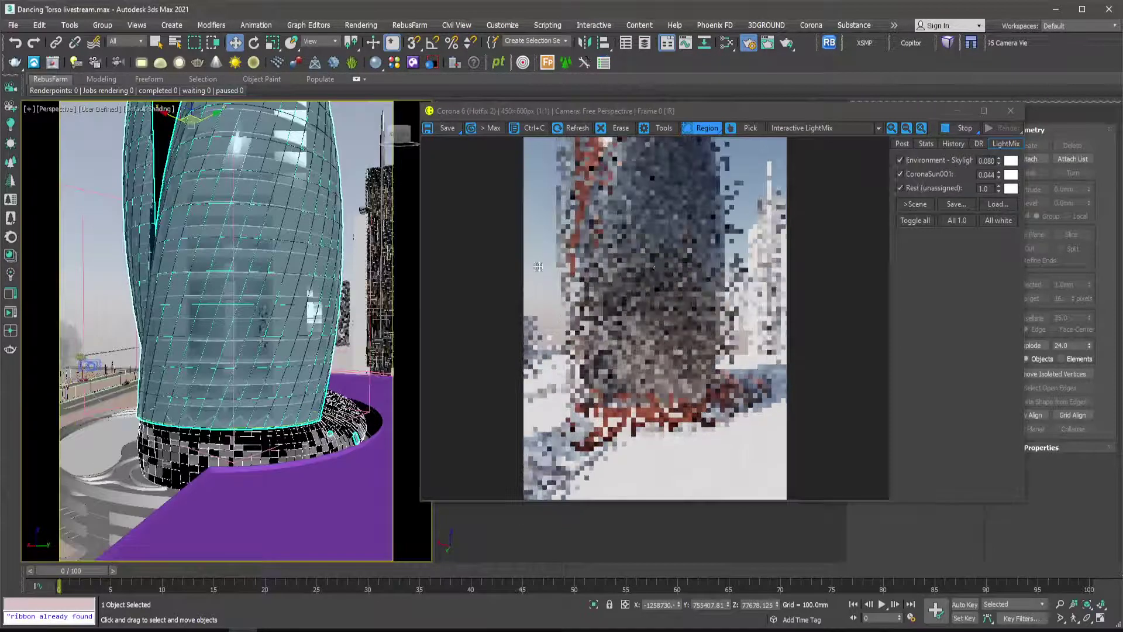
{"action": "left_click_drag", "start_coordinate": [750, 405], "coordinate": [579, 135]}
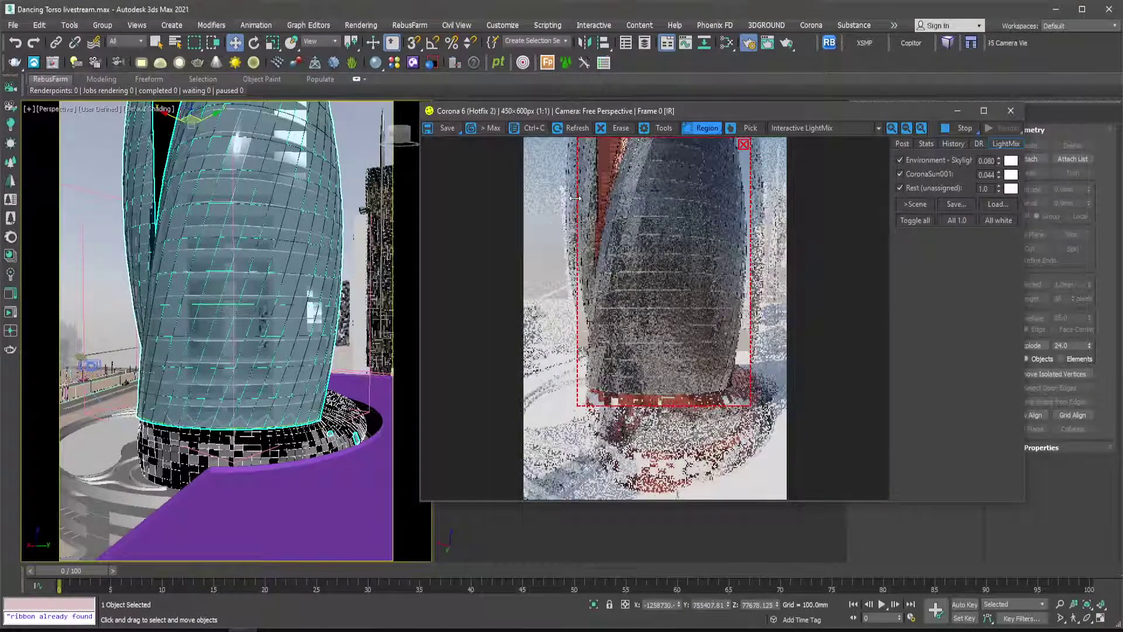
{"action": "left_click_drag", "start_coordinate": [575, 198], "coordinate": [557, 200]}
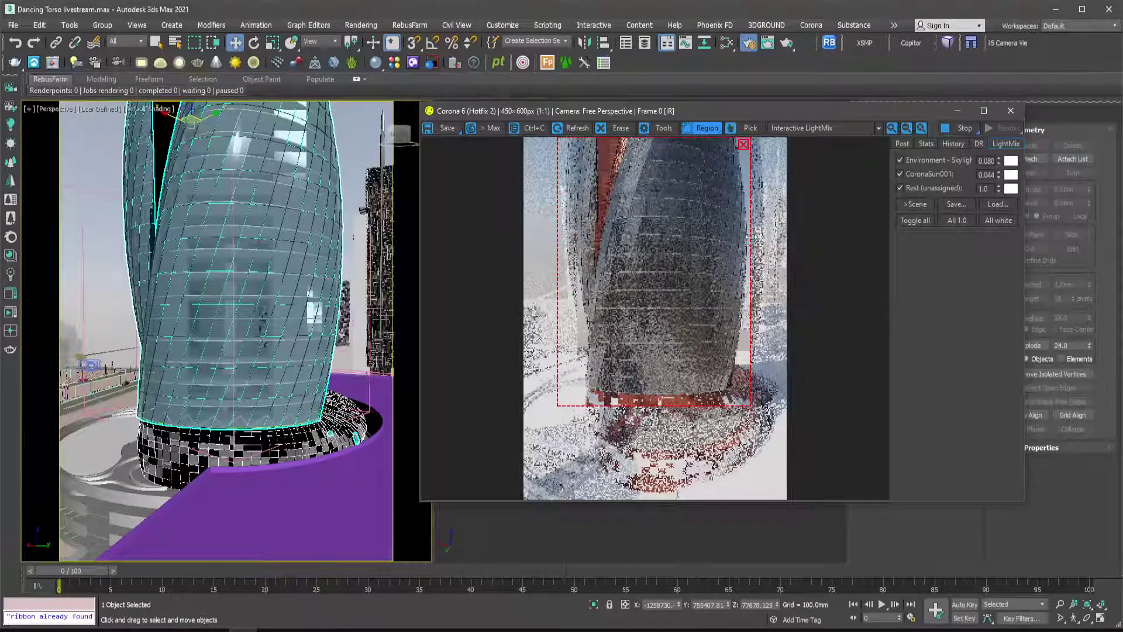
{"action": "left_click_drag", "start_coordinate": [751, 236], "coordinate": [755, 237]}
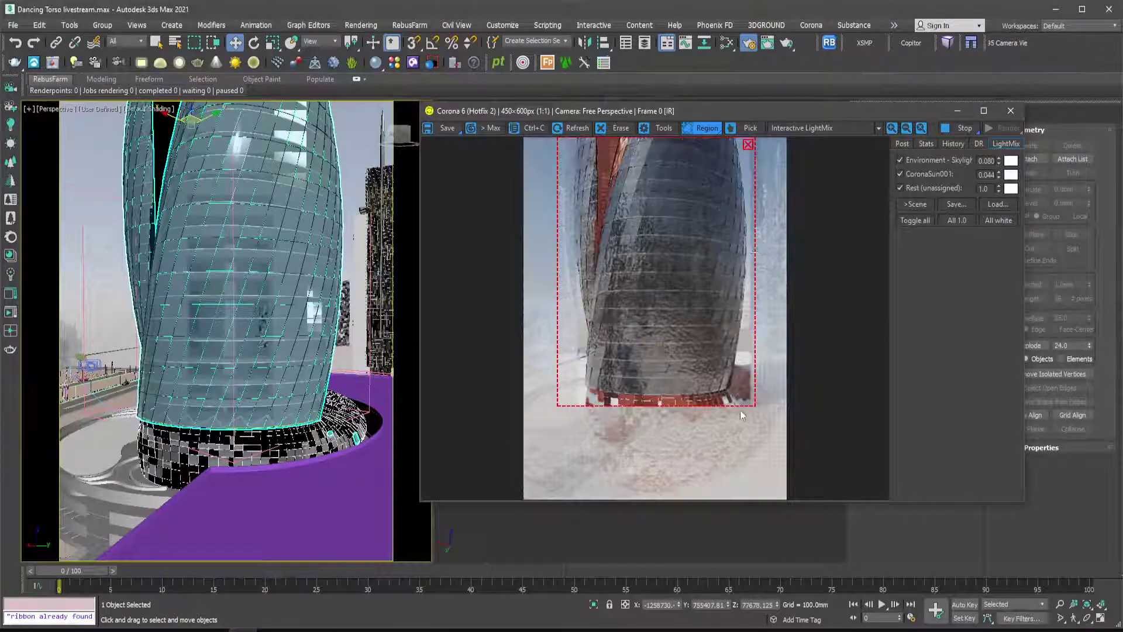
{"action": "left_click_drag", "start_coordinate": [742, 405], "coordinate": [741, 415]}
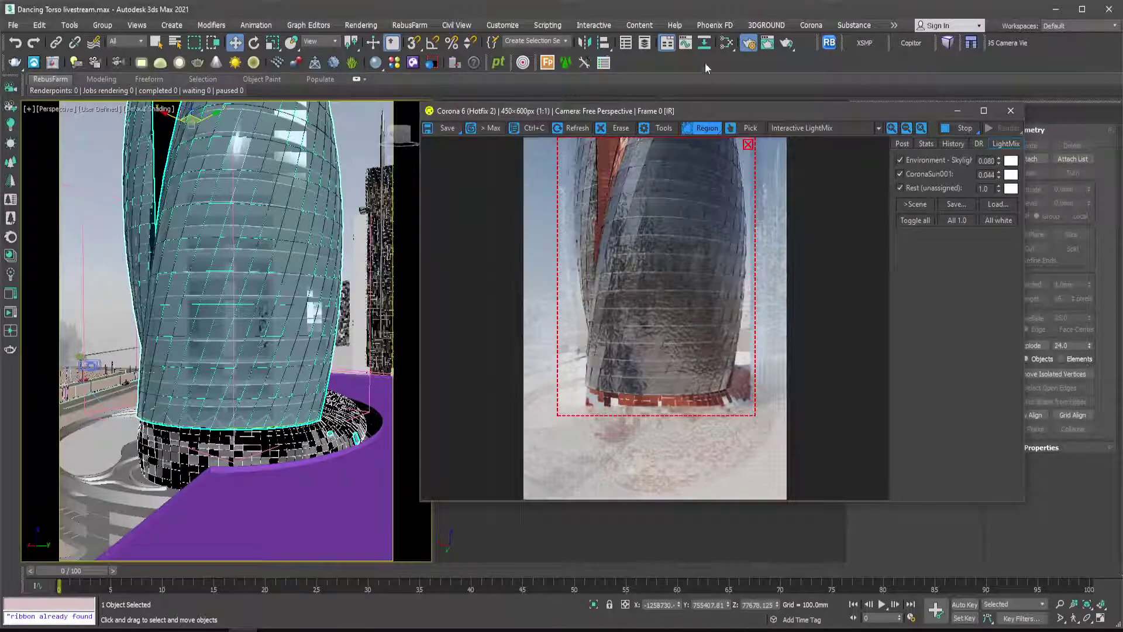
Open the material editor beside the render and set the size of the Noise map in Glass Clear's bump to 200.
{"action": "left_click", "coordinate": [725, 44]}
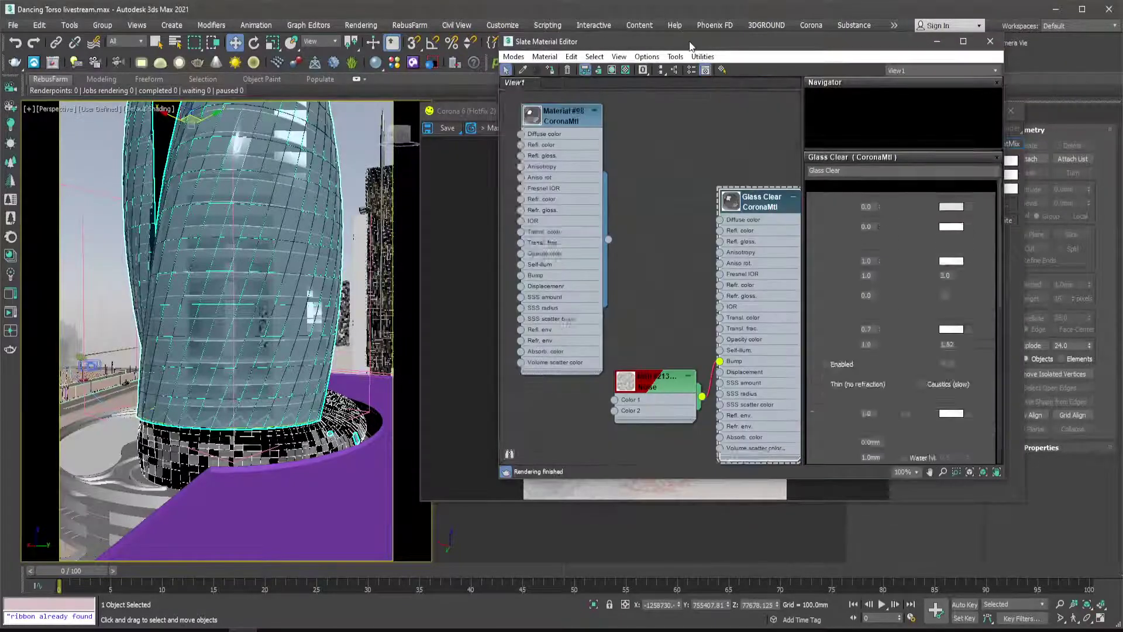
{"action": "mouse_move", "coordinate": [724, 50]}
{"action": "left_mouse_down"}
{"action": "mouse_move", "coordinate": [924, 160]}
{"action": "mouse_move", "coordinate": [186, 159]}
{"action": "mouse_move", "coordinate": [274, 116]}
{"action": "mouse_move", "coordinate": [272, 99]}
{"action": "left_mouse_up"}
{"action": "left_click_drag", "start_coordinate": [665, 116], "coordinate": [796, 108]}
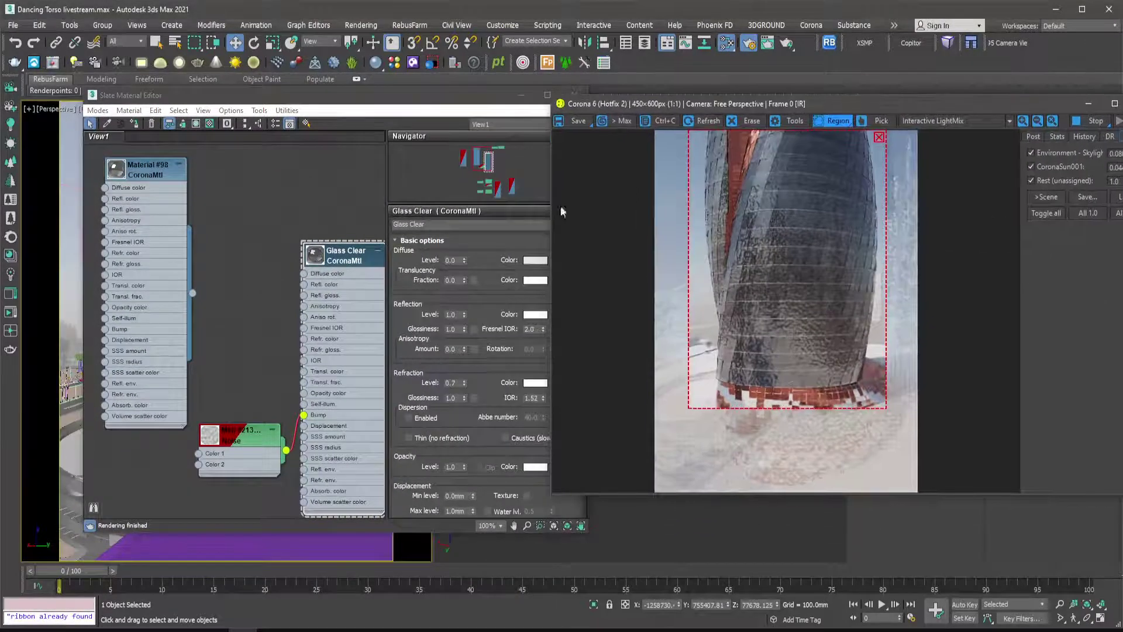
{"action": "scroll", "coordinate": [213, 278], "scroll_direction": "down", "scroll_amount": 3}
{"action": "scroll", "coordinate": [241, 339], "scroll_direction": "up", "scroll_amount": 4}
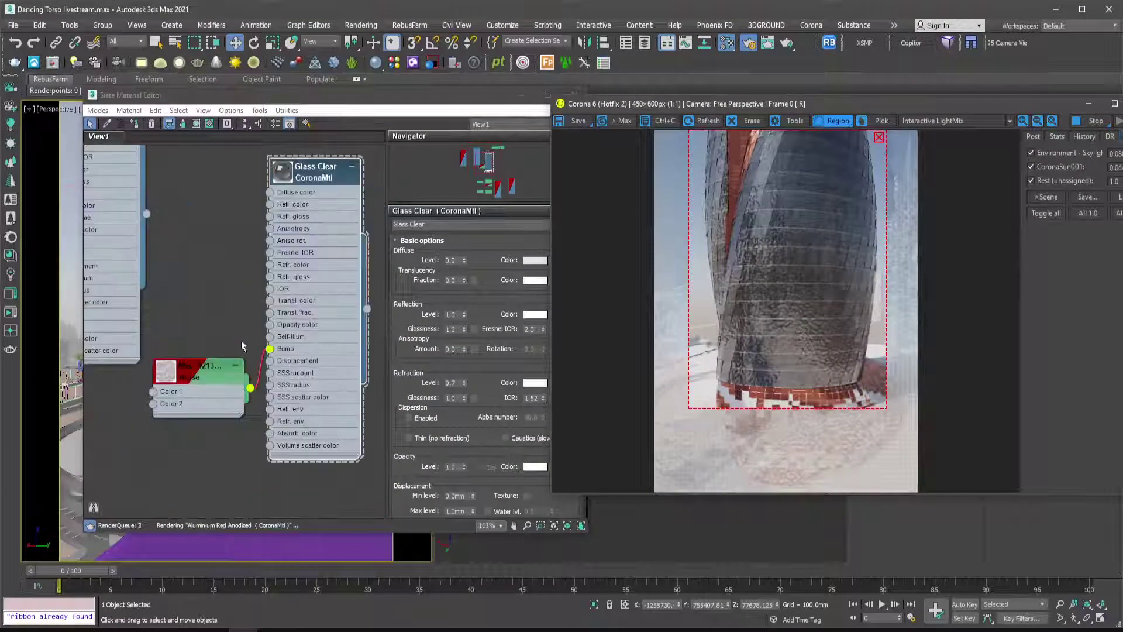
{"action": "double_click", "coordinate": [212, 378]}
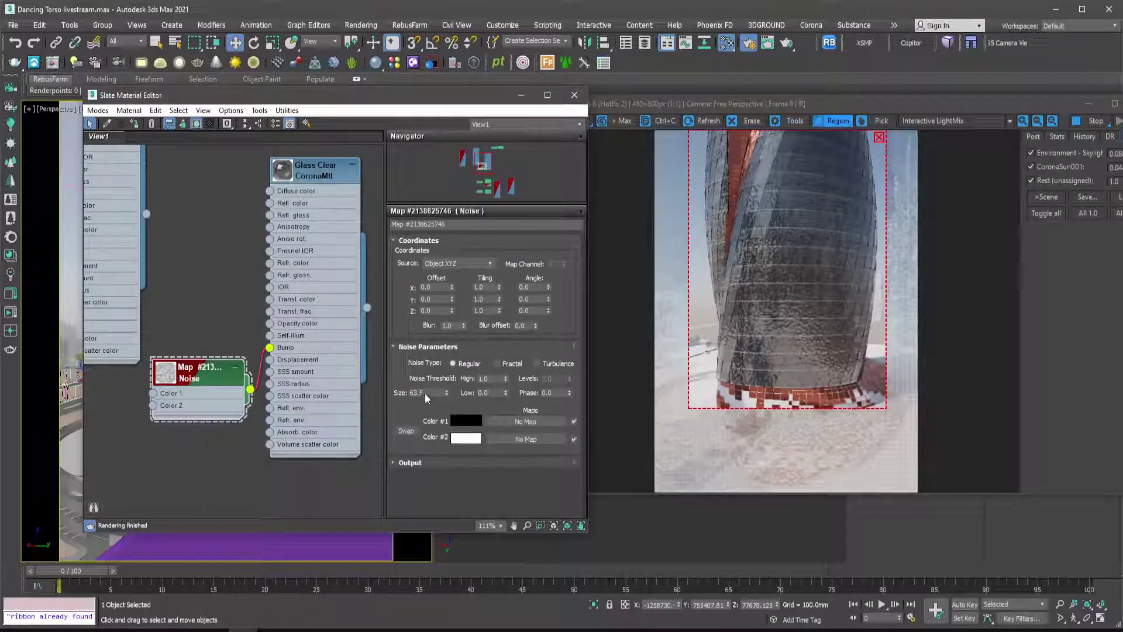
{"action": "left_click", "coordinate": [426, 393]}
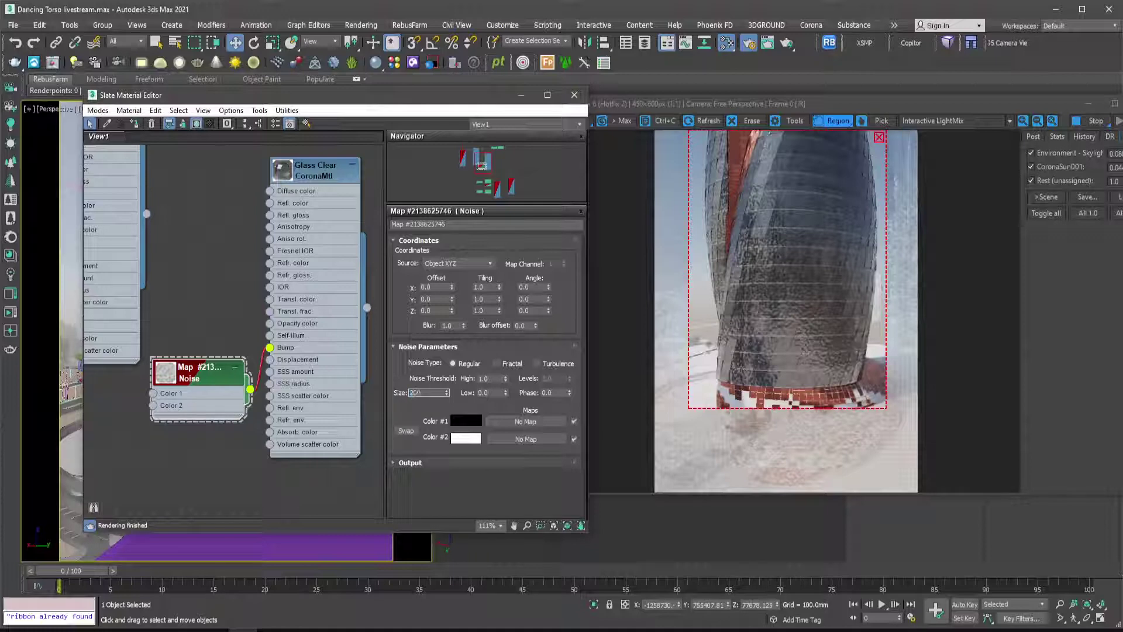
{"action": "key", "text": "Return"}
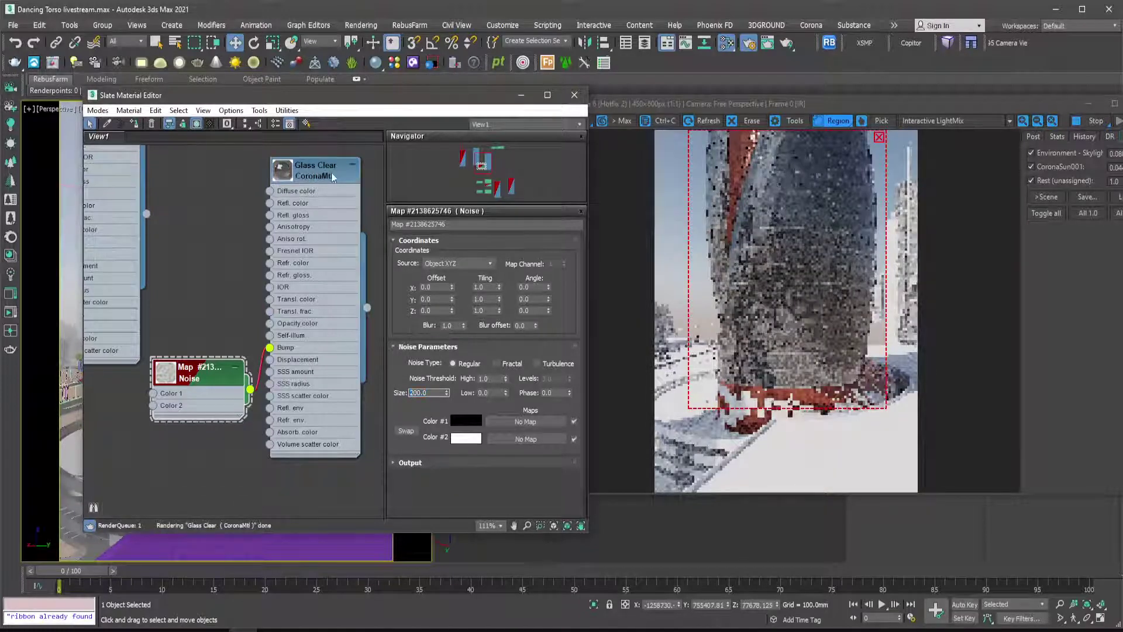
Set the bump amount of the Glass Clear material to 0.02.
{"action": "left_click", "coordinate": [316, 170]}
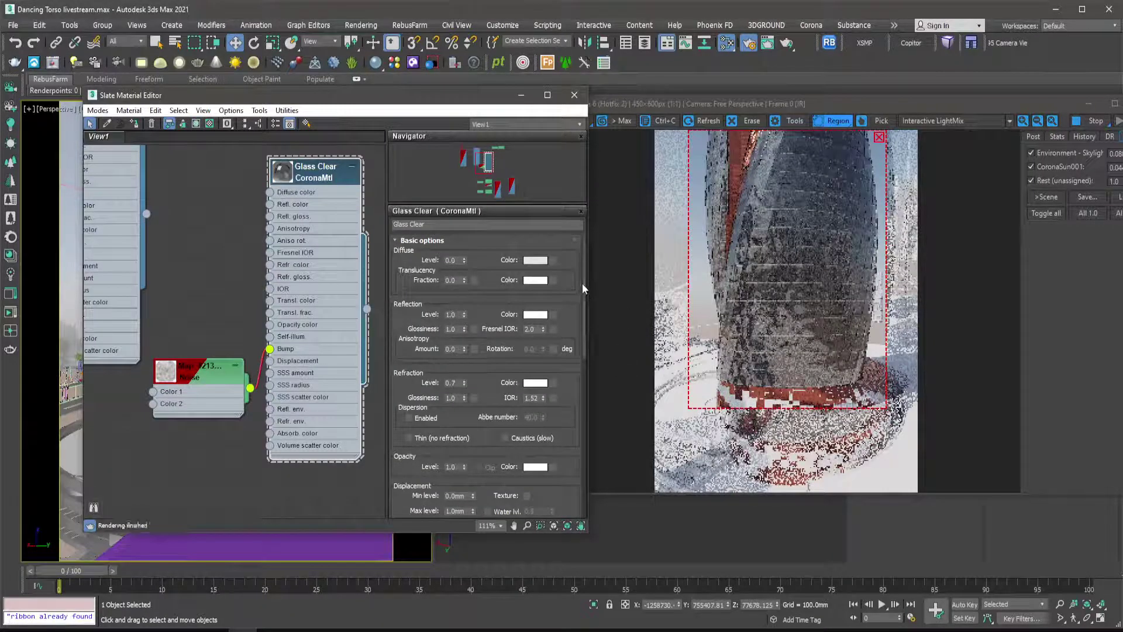
{"action": "left_click_drag", "start_coordinate": [581, 283], "coordinate": [584, 441]}
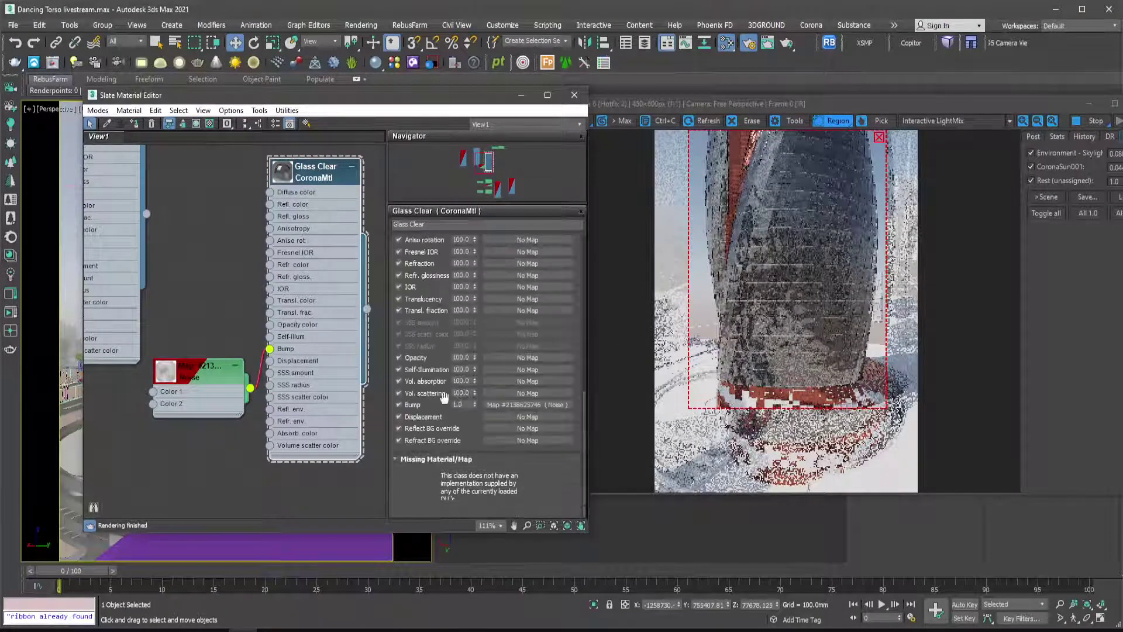
{"action": "double_click", "coordinate": [457, 403]}
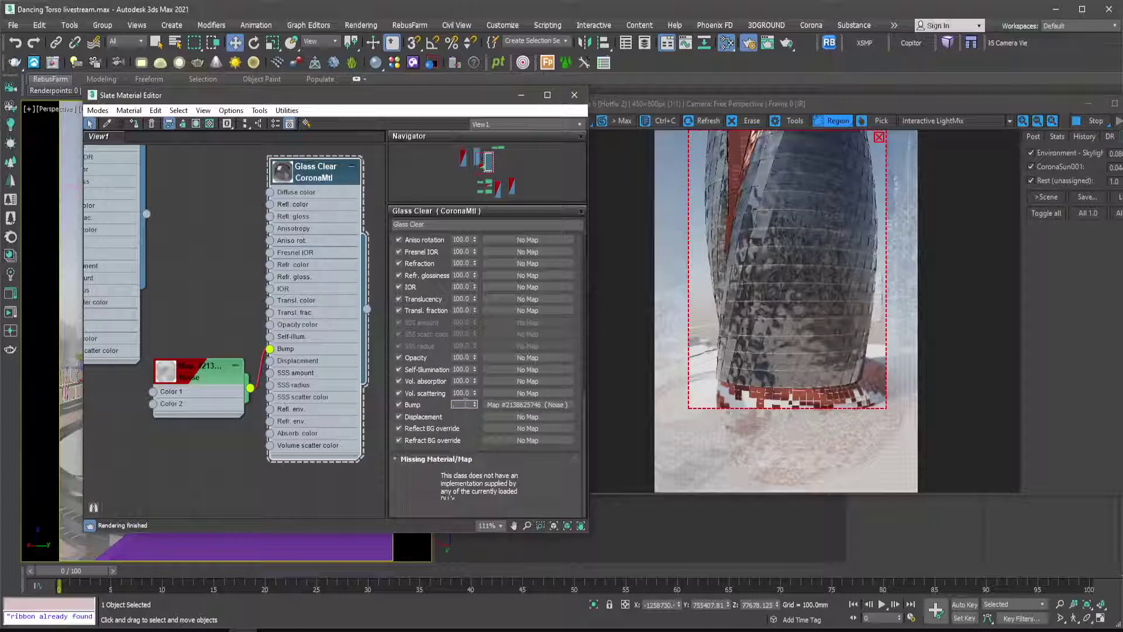
{"action": "type", "text": "0.2"}
{"action": "key", "text": "Return"}
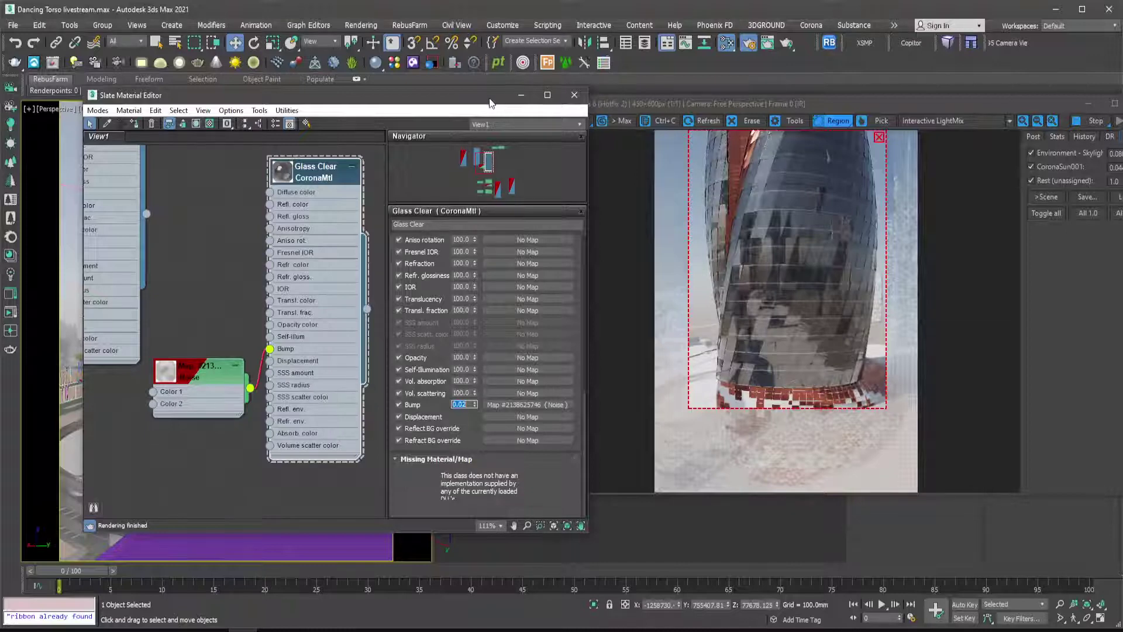
Check the softened glass bump in the render from shifted views of the tower, and close the material editor.
{"action": "left_click_drag", "start_coordinate": [492, 100], "coordinate": [669, 270]}
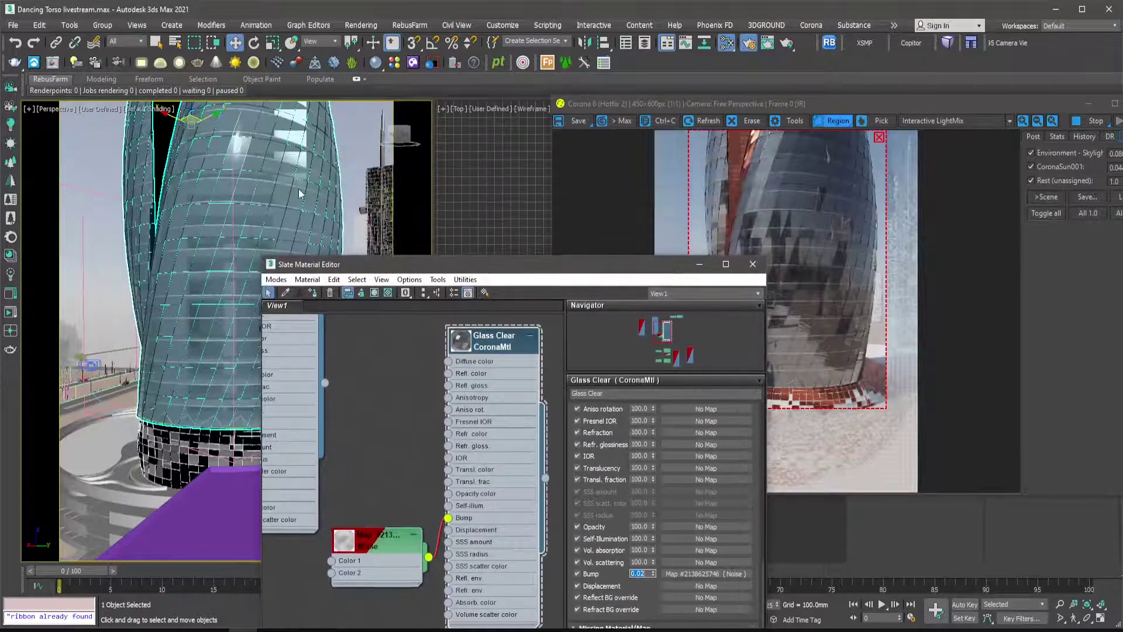
{"action": "middle_click_drag", "start_coordinate": [249, 201], "coordinate": [446, 262]}
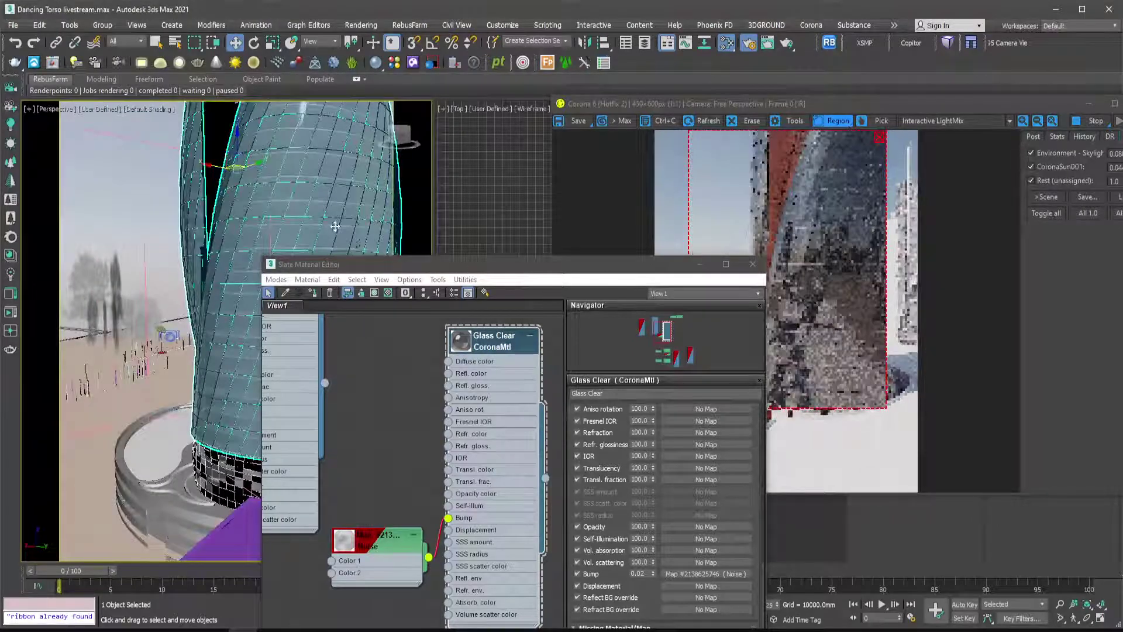
{"action": "middle_click_drag", "start_coordinate": [286, 205], "coordinate": [228, 214]}
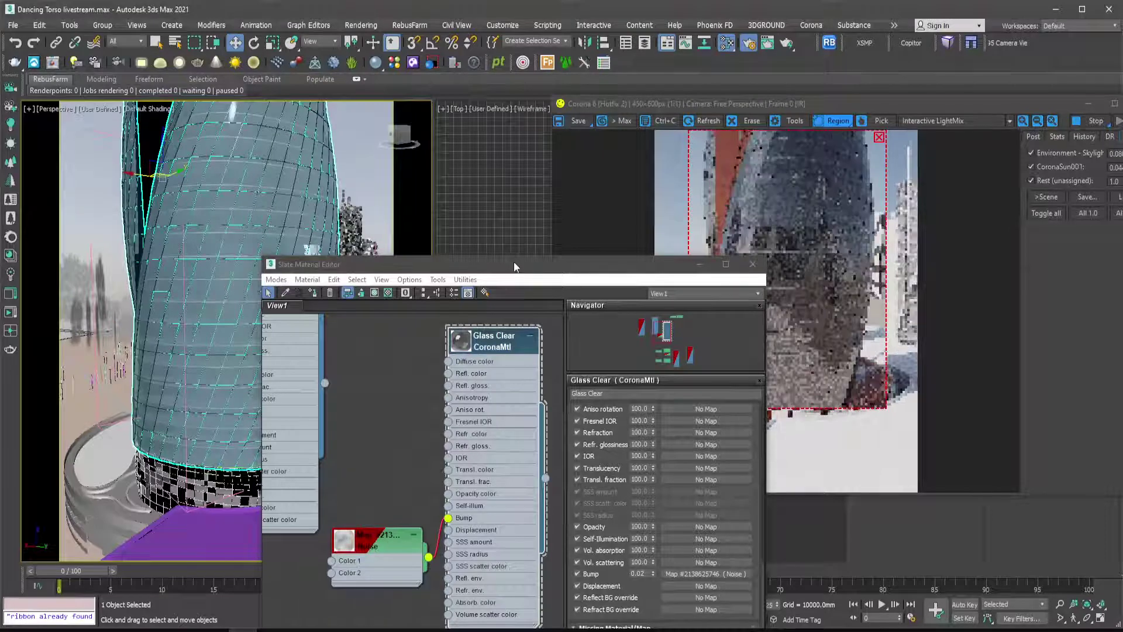
{"action": "left_click_drag", "start_coordinate": [515, 265], "coordinate": [434, 106]}
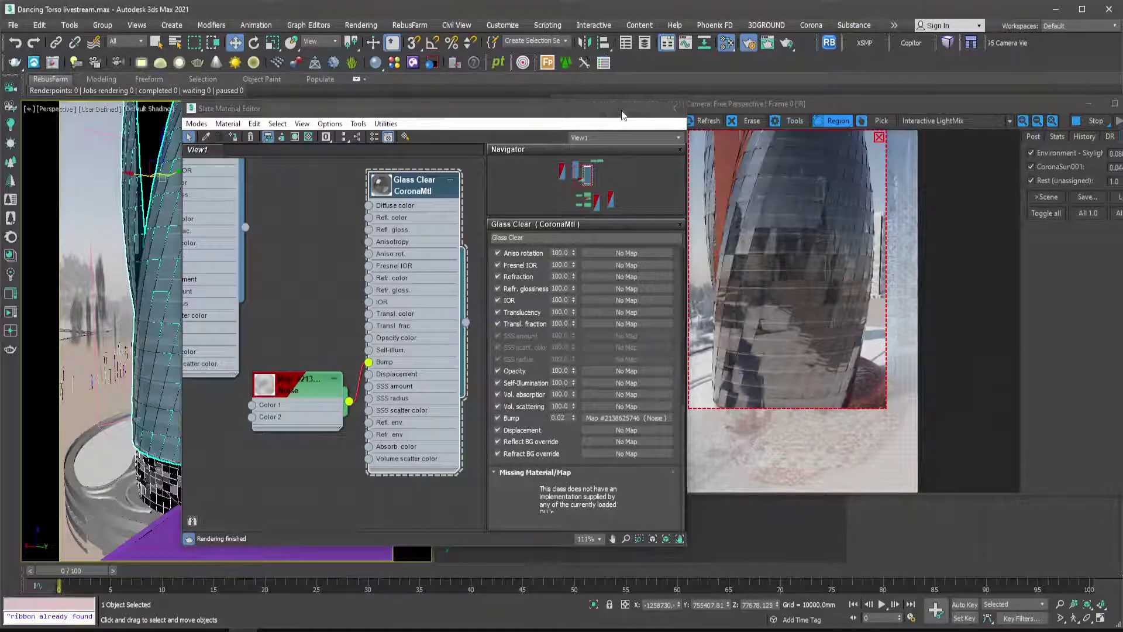
{"action": "left_click", "coordinate": [620, 109]}
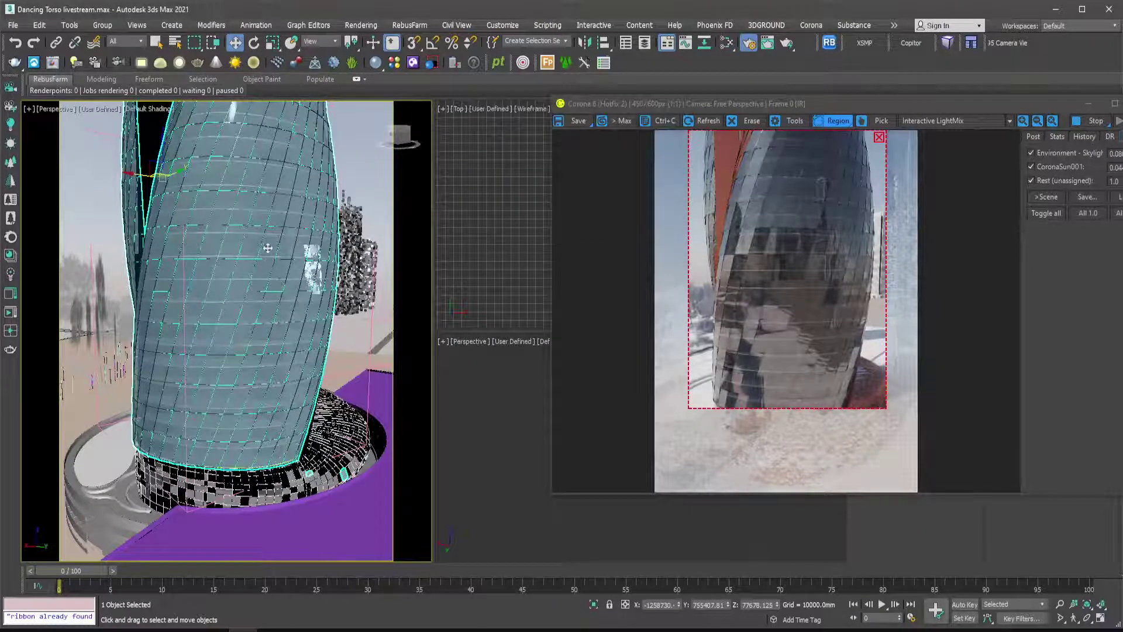
Clear the render region, orbit to another side of the tower, and draw a new region around its glass facade.
{"action": "left_click", "coordinate": [879, 137]}
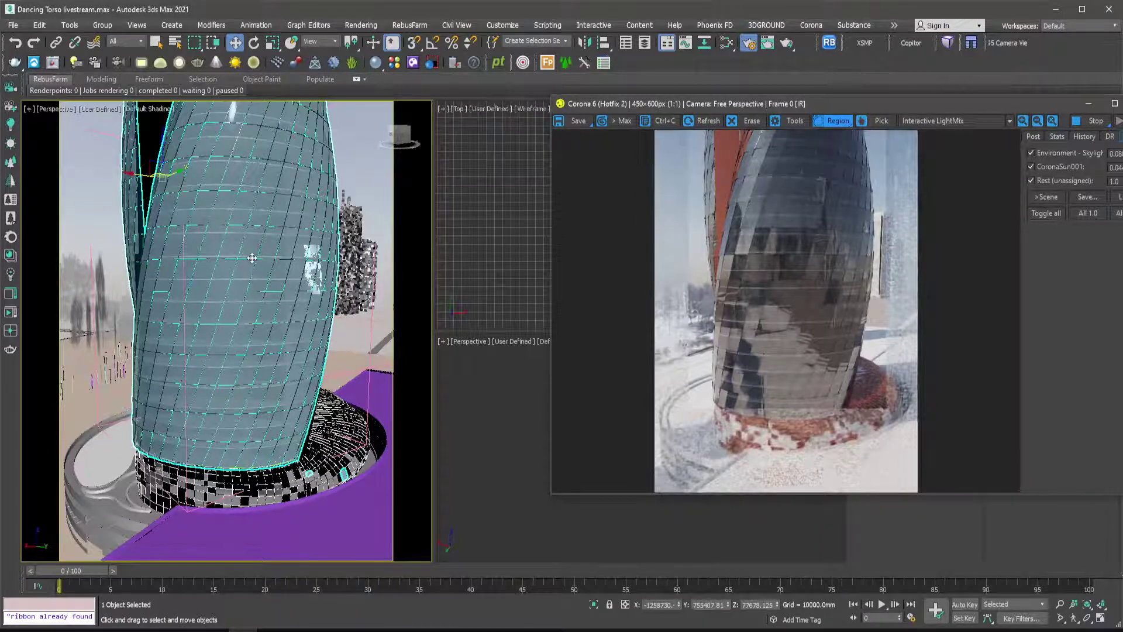
{"action": "middle_click_drag", "start_coordinate": [252, 257], "coordinate": [281, 342]}
{"action": "mouse_move", "coordinate": [168, 342]}
{"action": "middle_mouse_down", "text": "alt"}
{"action": "mouse_move", "coordinate": [272, 342]}
{"action": "mouse_move", "coordinate": [162, 339]}
{"action": "middle_mouse_up", "text": "alt"}
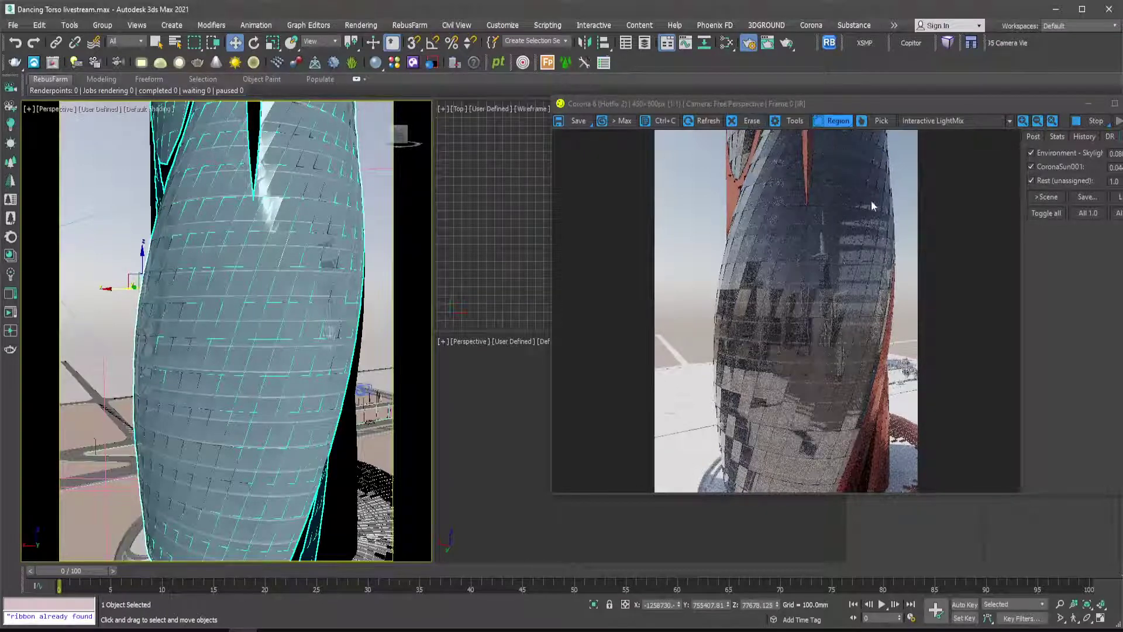
{"action": "left_click_drag", "start_coordinate": [897, 144], "coordinate": [706, 496]}
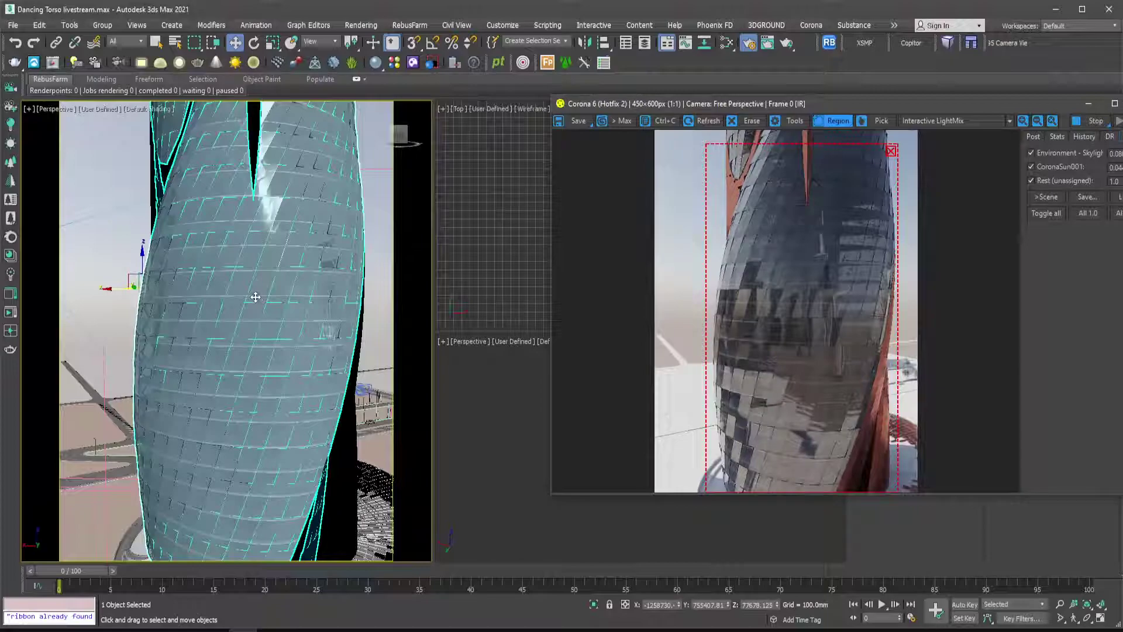
Switch to the browser, look through the Pexels skyscraper photos, open the mirror facade photo as a reflection reference, and return to 3ds Max.
{"action": "left_click", "coordinate": [127, 630]}
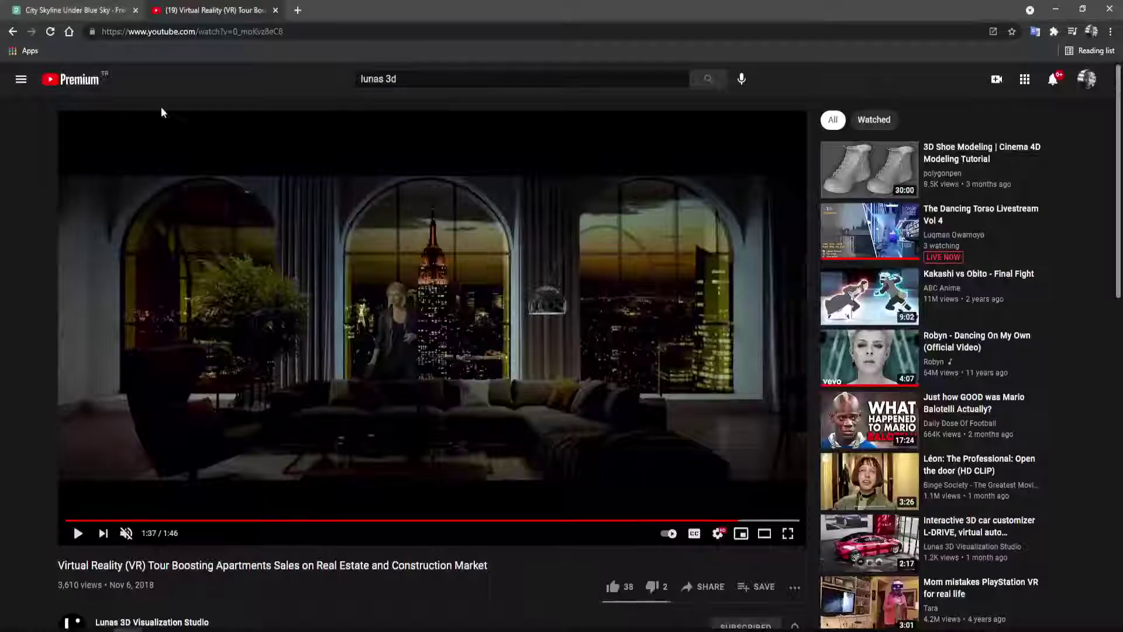
{"action": "left_click", "coordinate": [101, 12]}
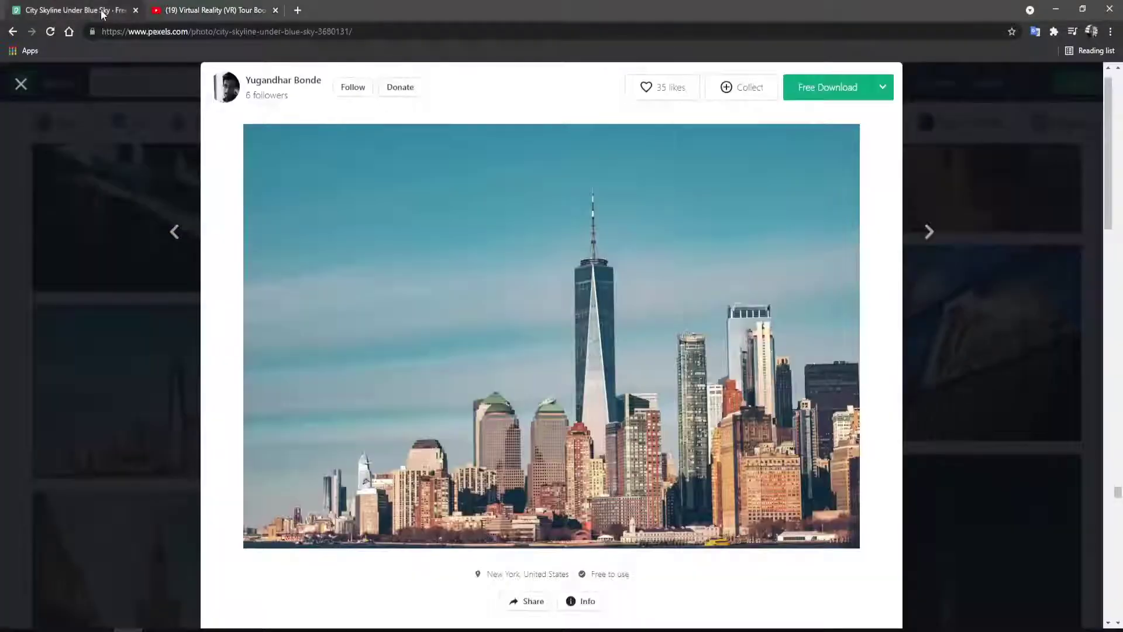
{"action": "left_click", "coordinate": [216, 157]}
{"action": "scroll", "coordinate": [821, 395], "scroll_direction": "down", "scroll_amount": 5}
{"action": "scroll", "coordinate": [819, 393], "scroll_direction": "down", "scroll_amount": 20}
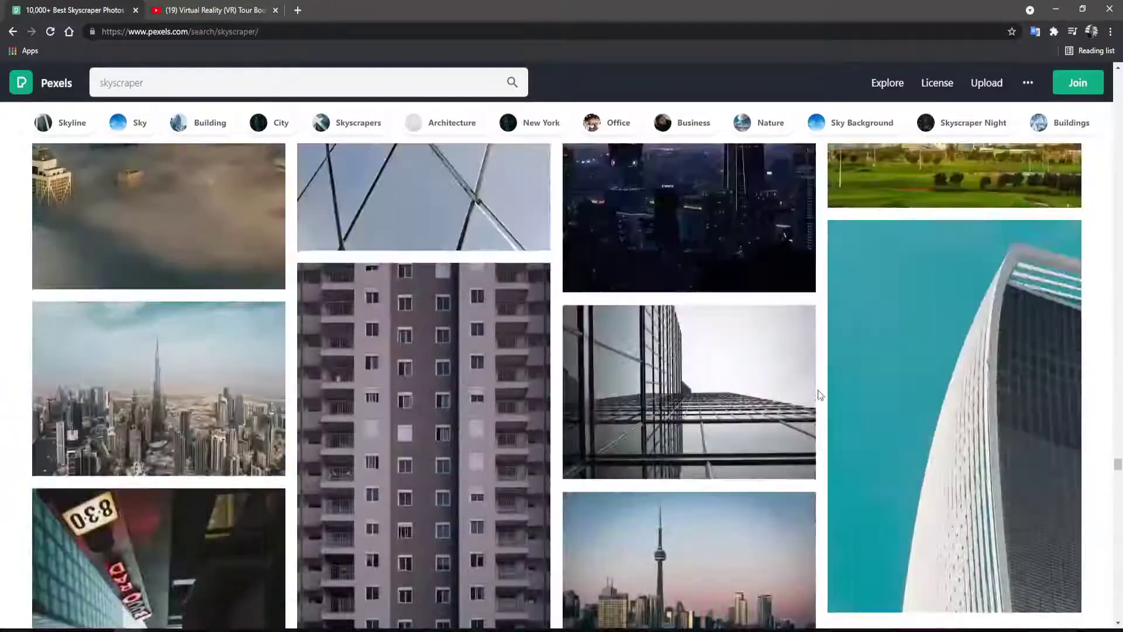
{"action": "scroll", "coordinate": [824, 397], "scroll_direction": "down", "scroll_amount": 20}
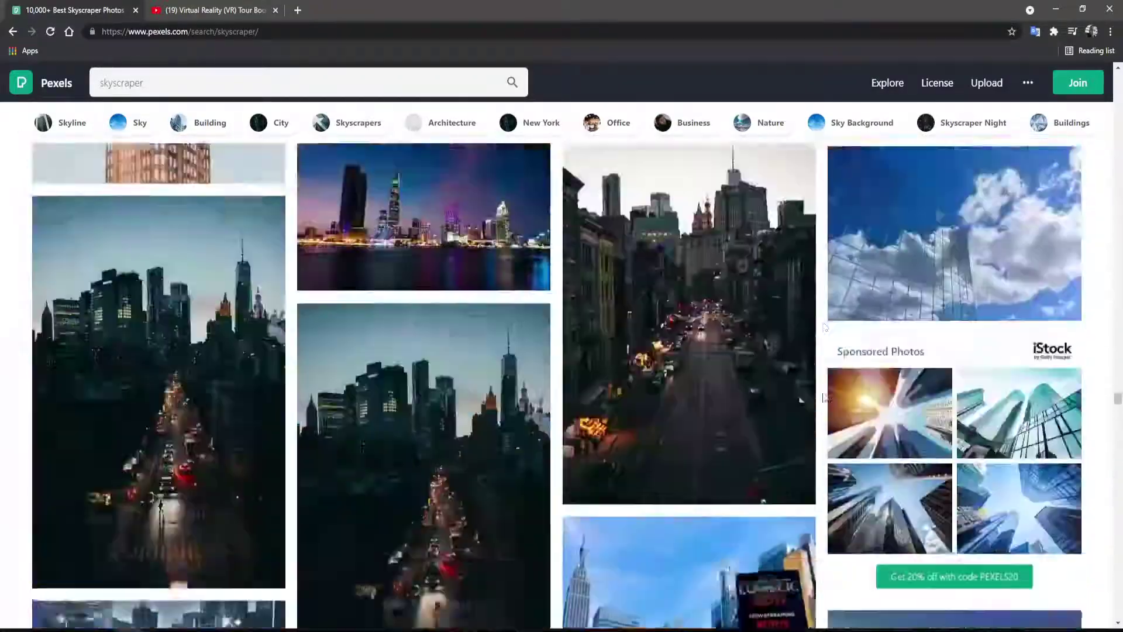
{"action": "scroll", "coordinate": [822, 397], "scroll_direction": "down", "scroll_amount": 5}
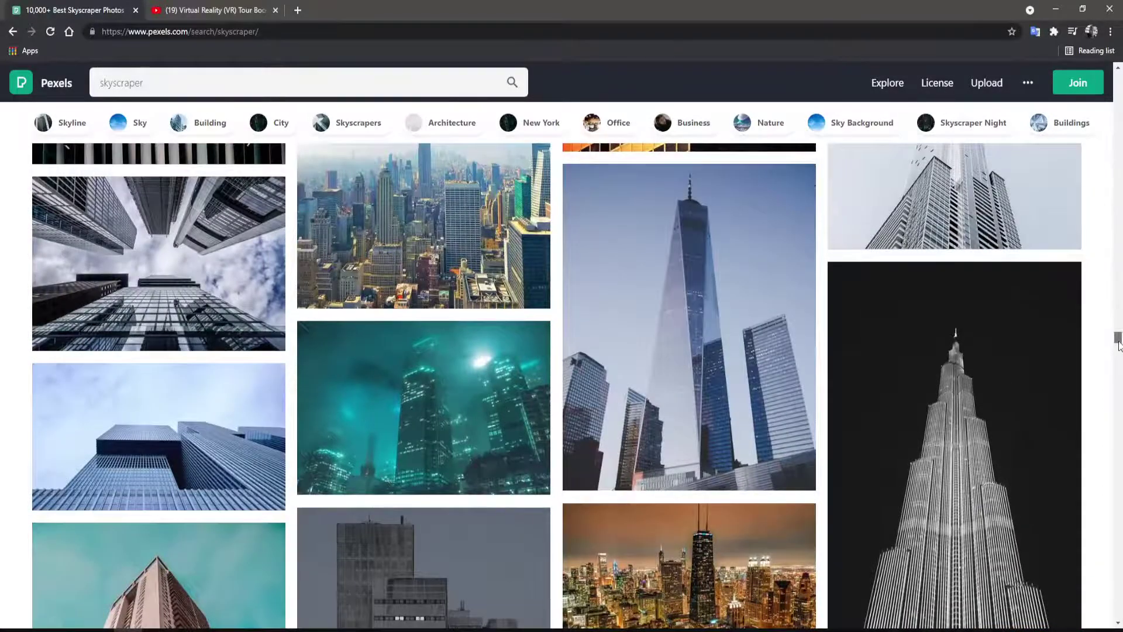
{"action": "left_click_drag", "start_coordinate": [1118, 351], "coordinate": [1096, 87]}
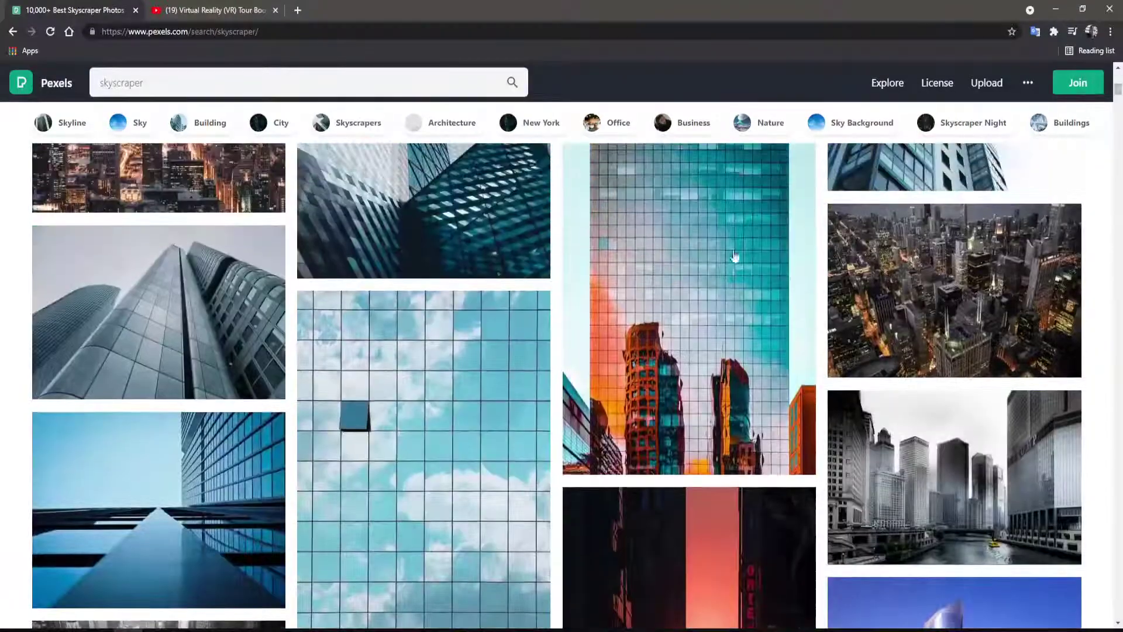
{"action": "left_click", "coordinate": [712, 294]}
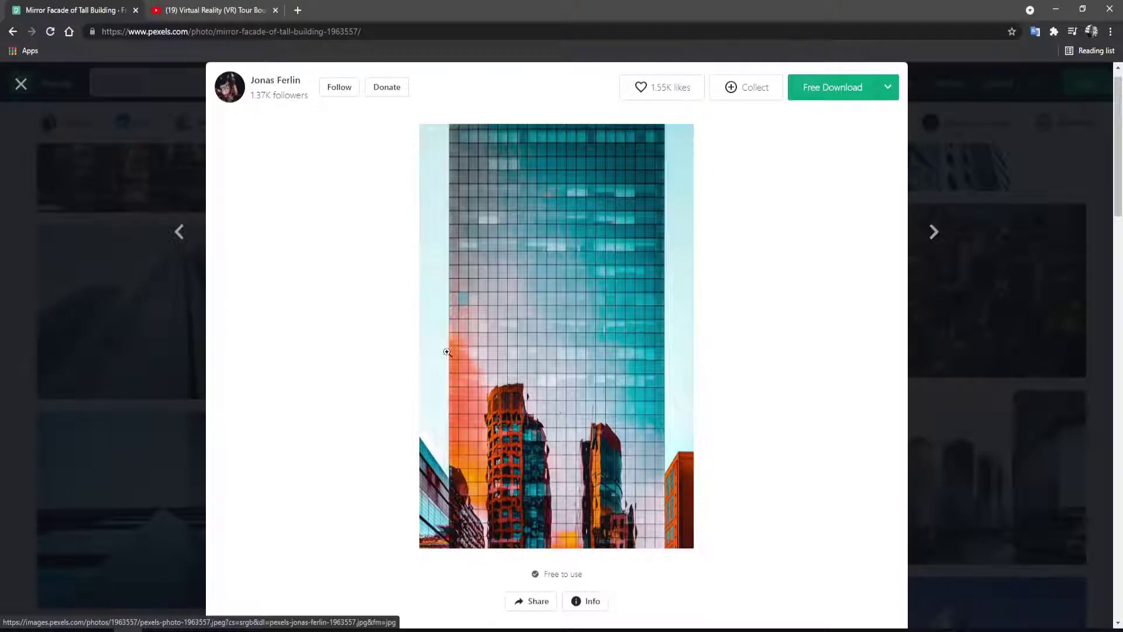
{"action": "left_click", "coordinate": [244, 630]}
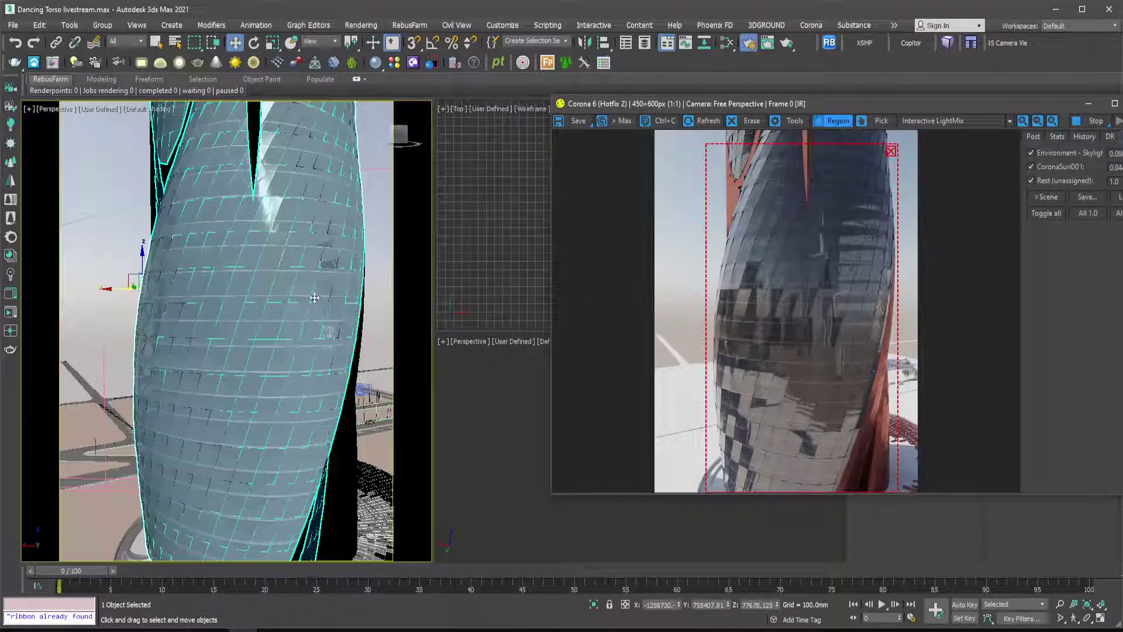
Switch the viewport to CoronaCamera002, enlarge and reposition the render window to check the whole tower, and clear the object selection.
{"action": "scroll", "coordinate": [295, 285], "scroll_direction": "up", "scroll_amount": 3}
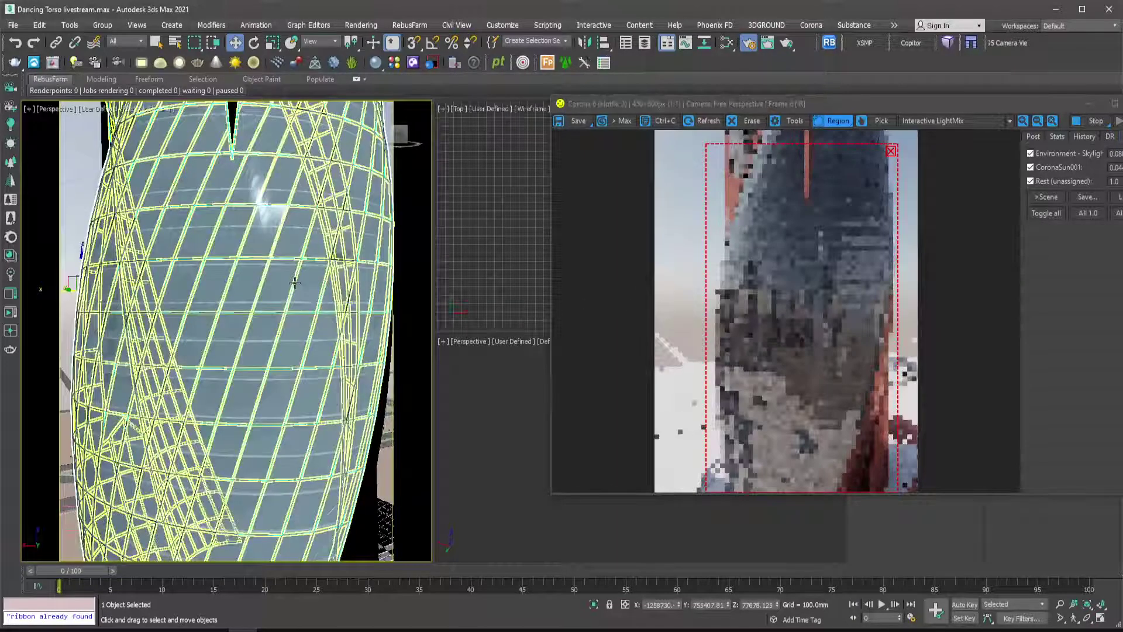
{"action": "key", "text": "c"}
{"action": "double_click", "coordinate": [517, 243]}
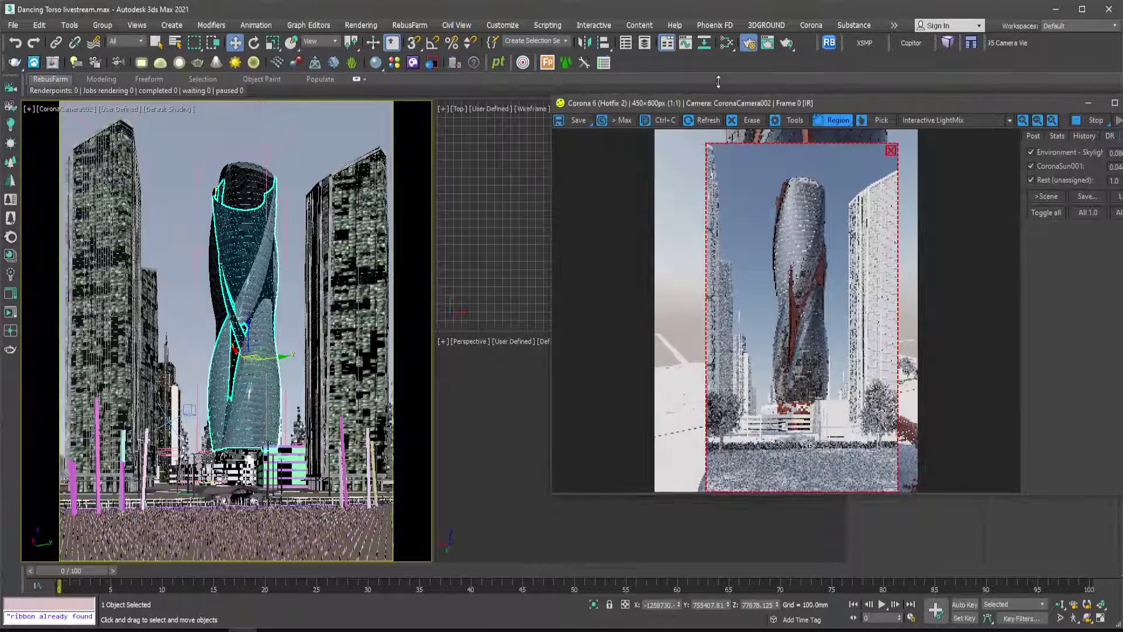
{"action": "left_click_drag", "start_coordinate": [827, 99], "coordinate": [721, 82]}
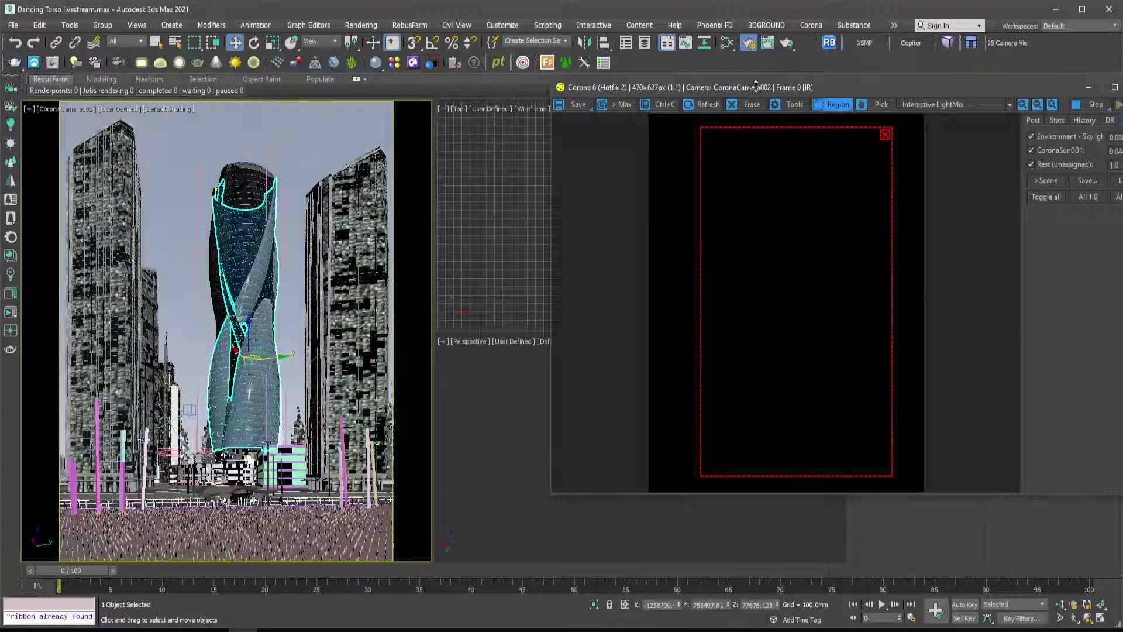
{"action": "left_click_drag", "start_coordinate": [755, 86], "coordinate": [666, 80]}
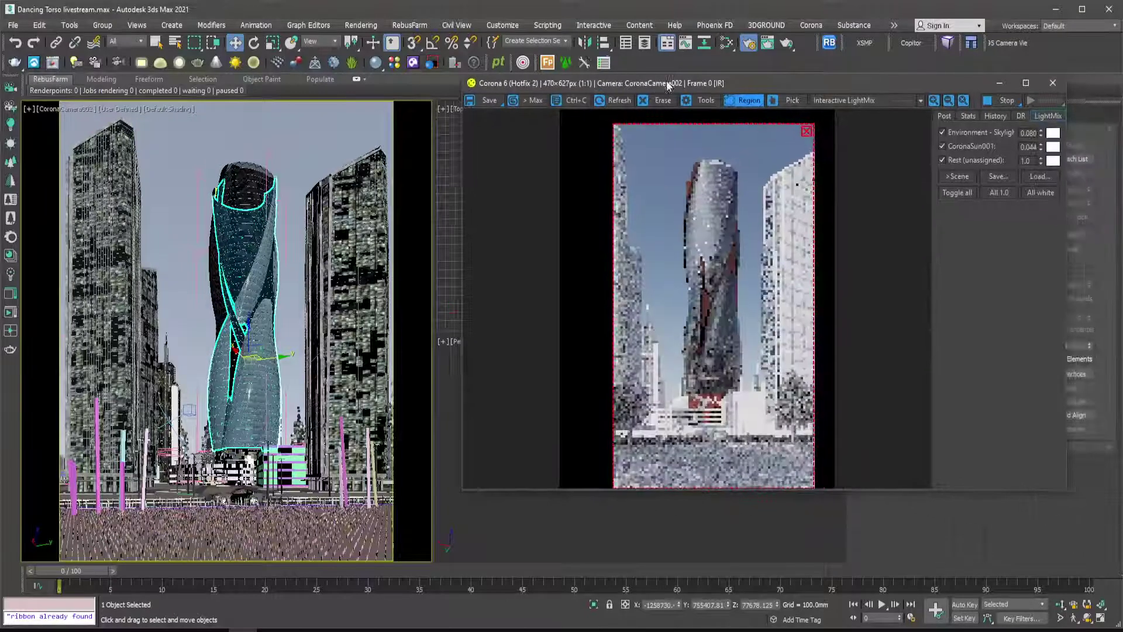
{"action": "left_click", "coordinate": [308, 161]}
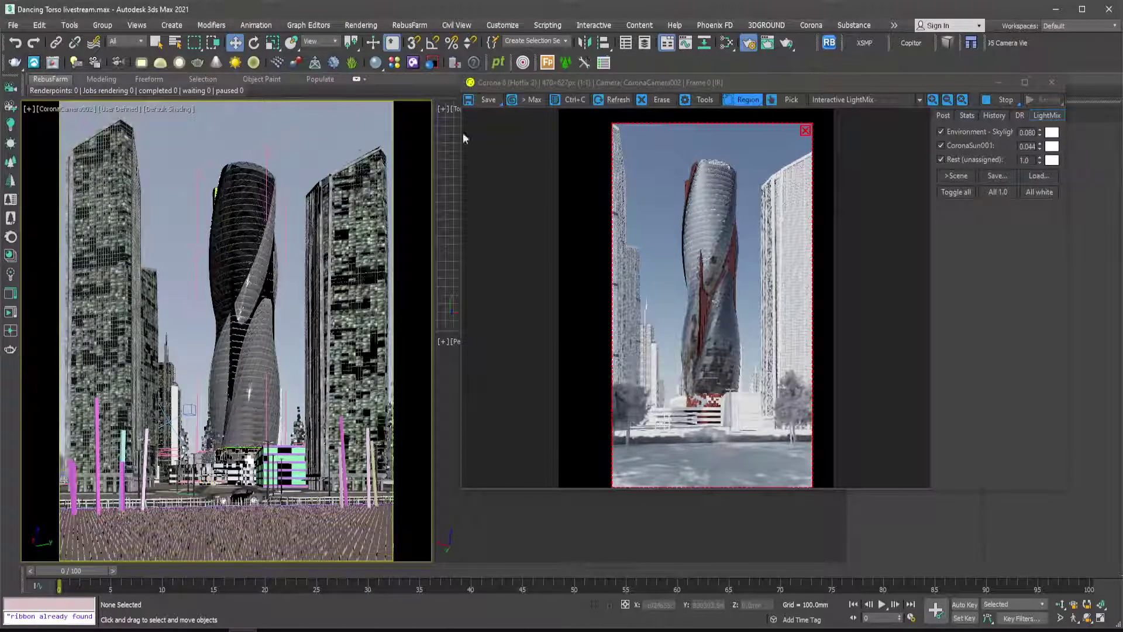
Stop the interactive render, remove the render region, and minimise the render window.
{"action": "left_click", "coordinate": [1002, 99]}
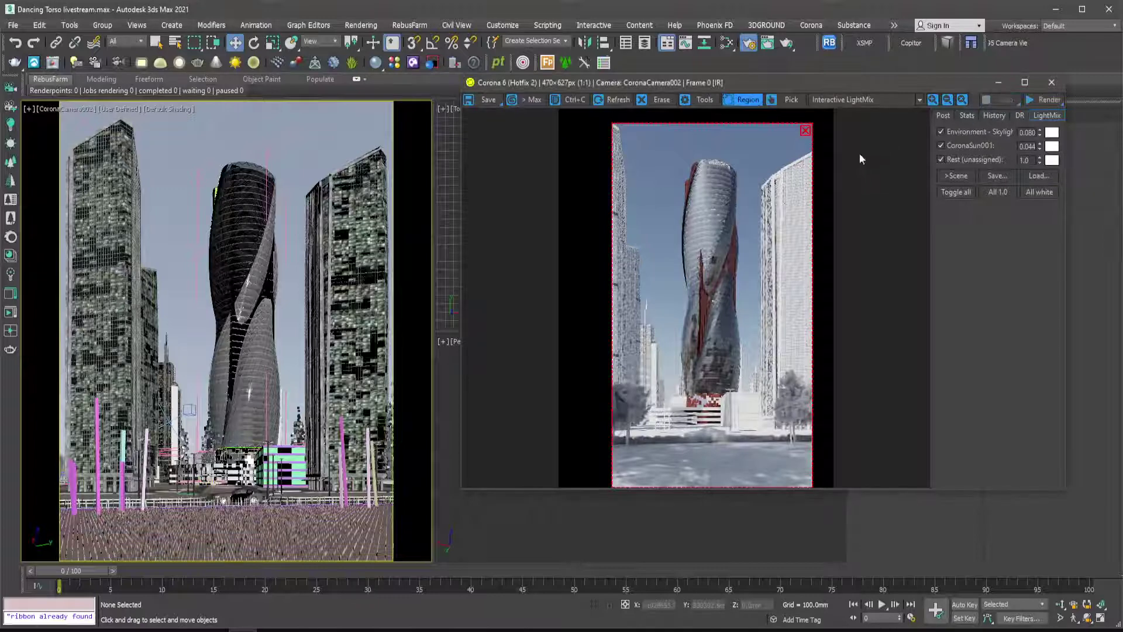
{"action": "left_click", "coordinate": [806, 130]}
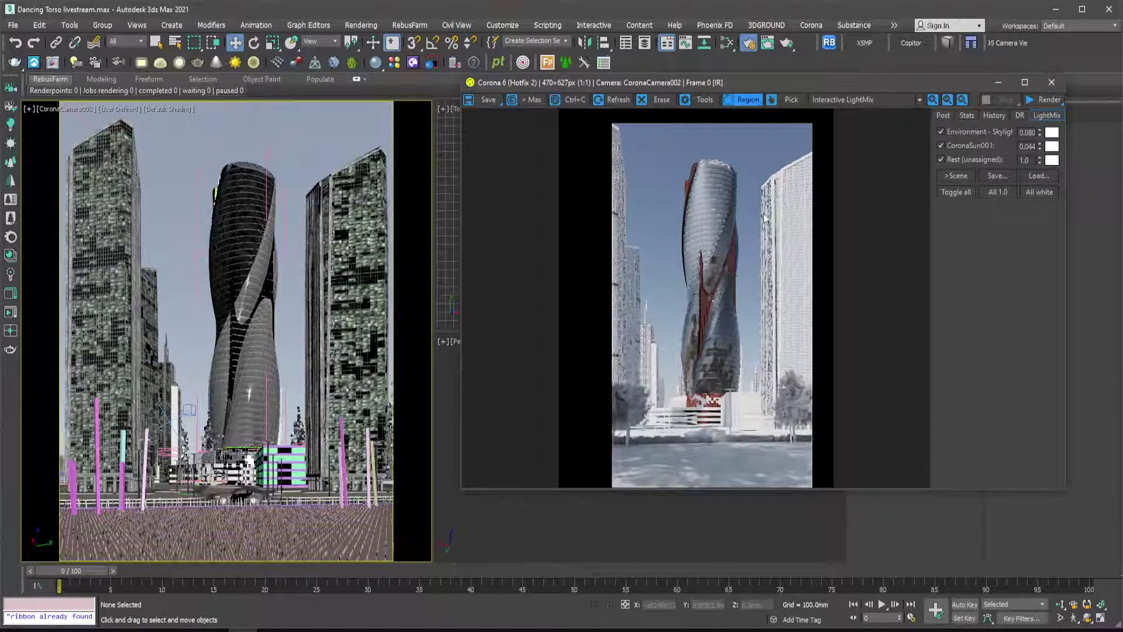
{"action": "left_click", "coordinate": [1000, 83]}
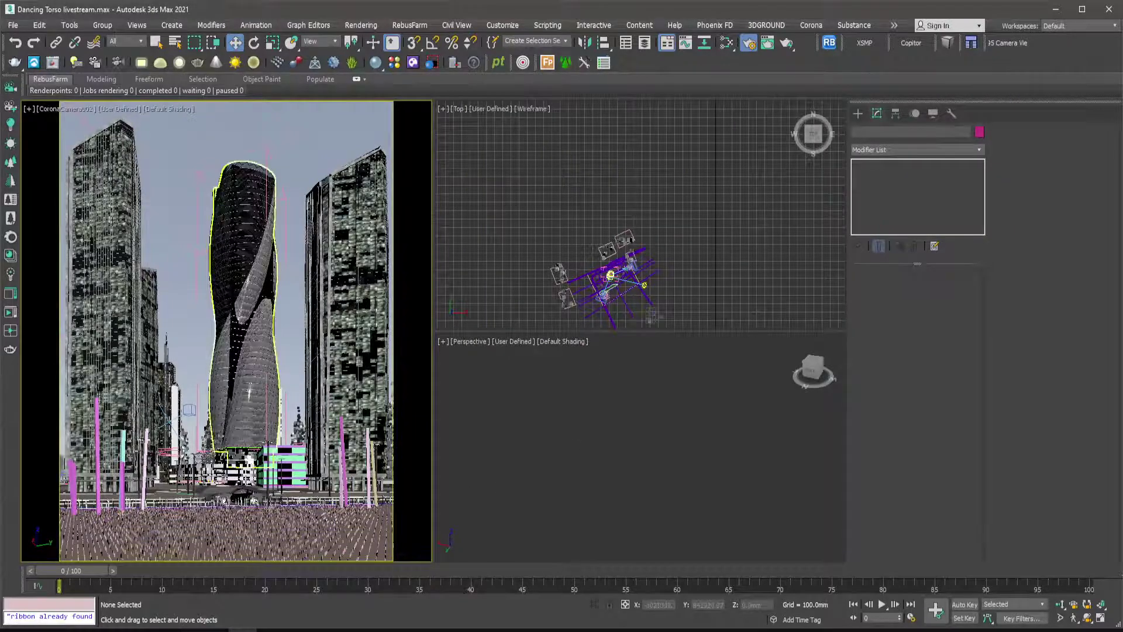
{"action": "left_click", "coordinate": [257, 337]}
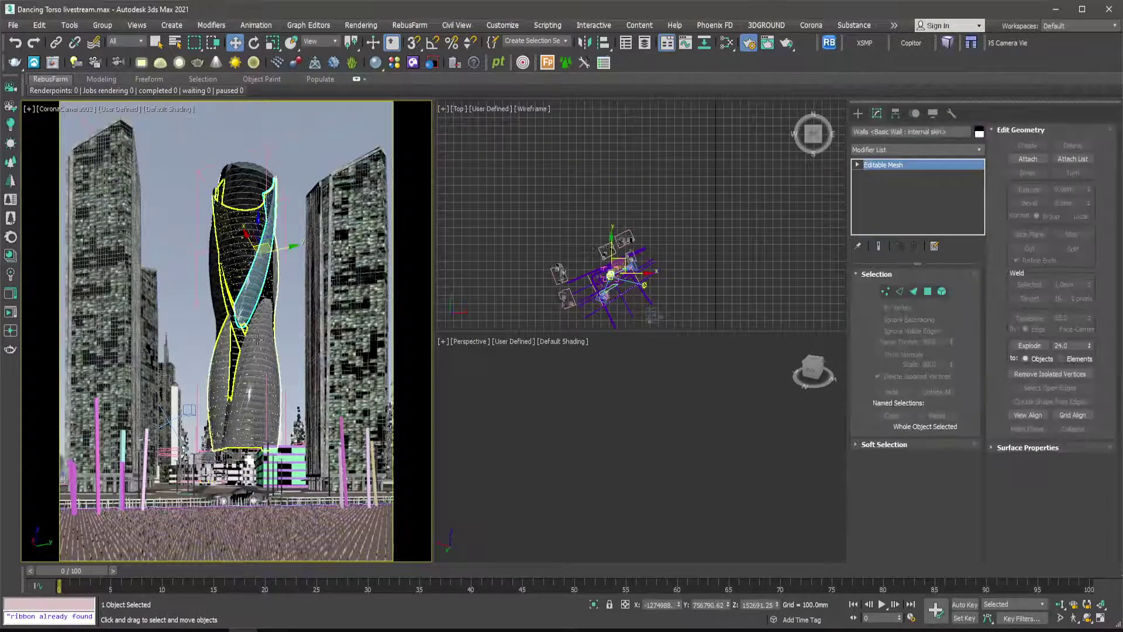
{"action": "key", "text": "z"}
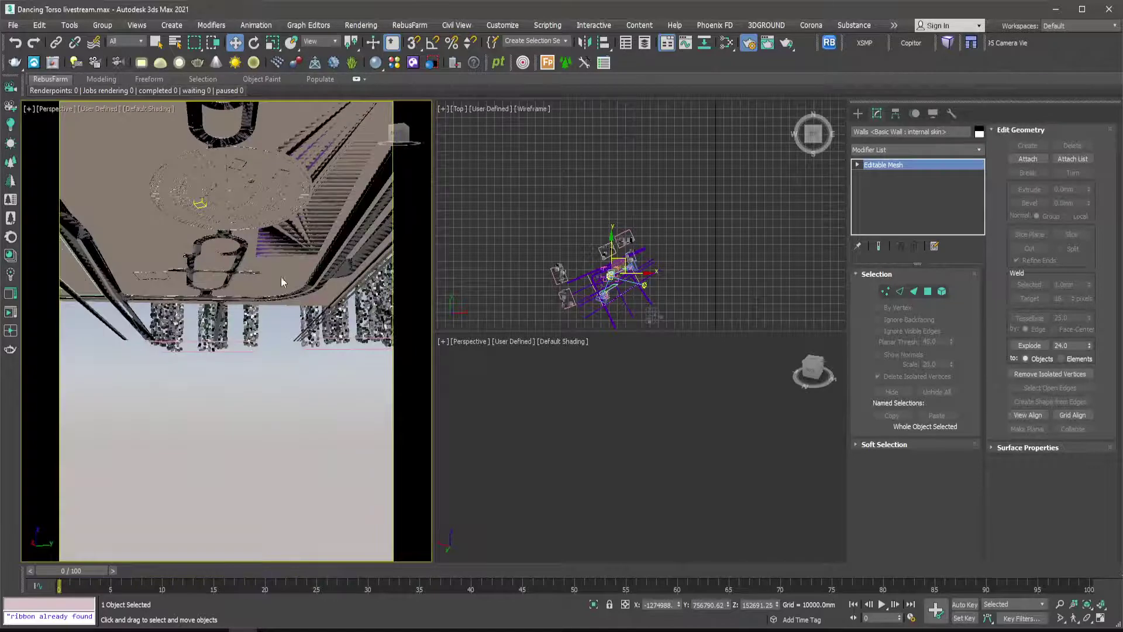
{"action": "key", "text": "x"}
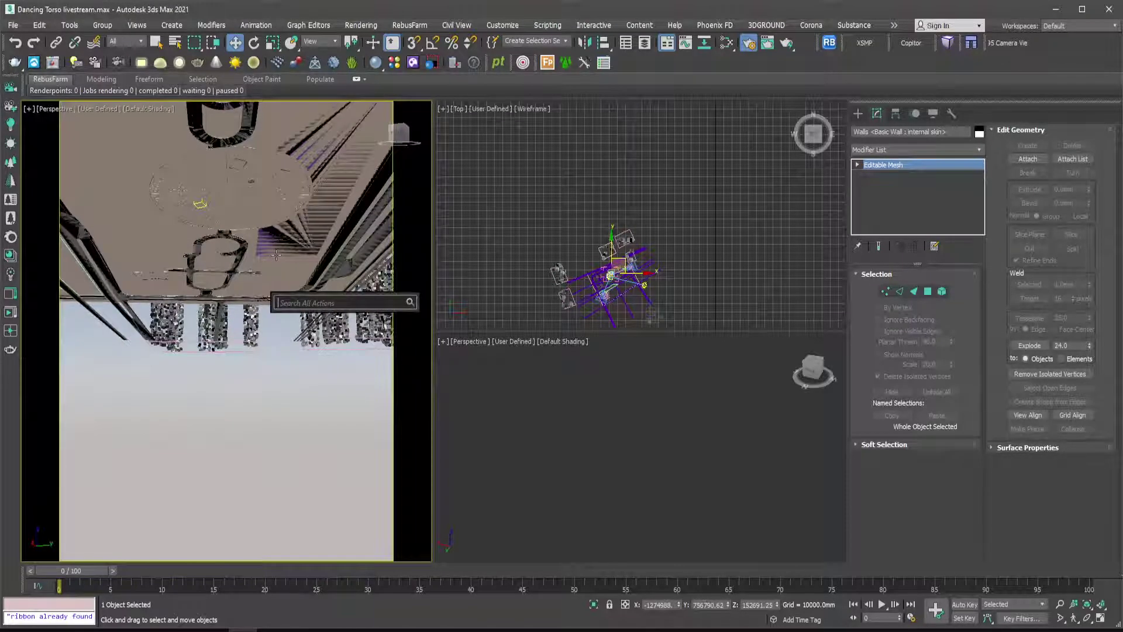
{"action": "key", "text": "Escape"}
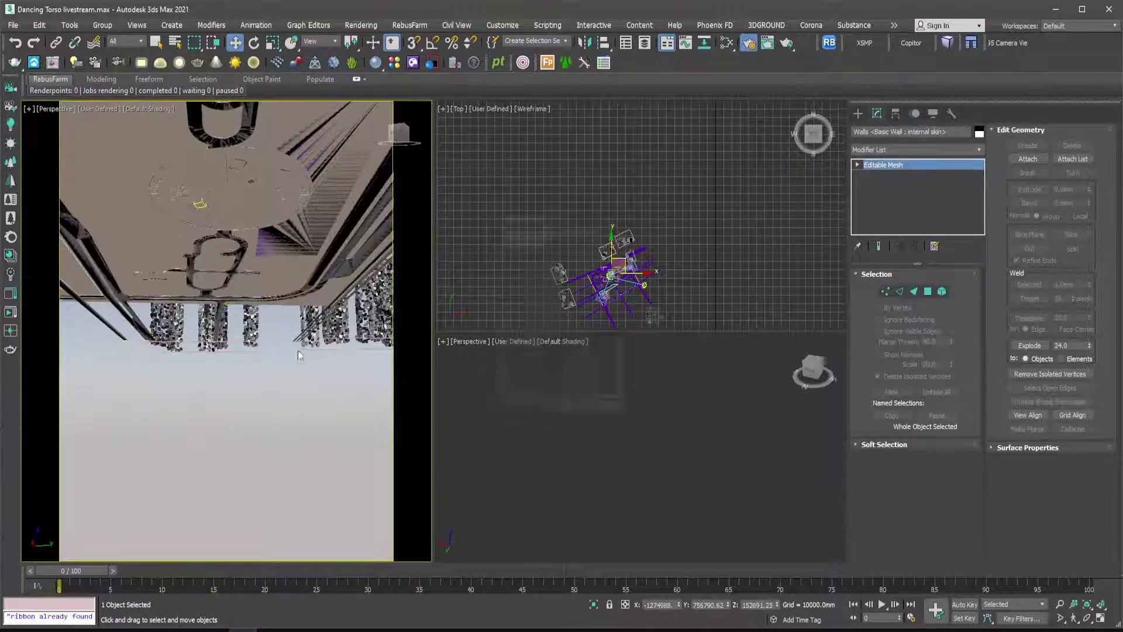
{"action": "key", "text": "c"}
{"action": "double_click", "coordinate": [535, 243]}
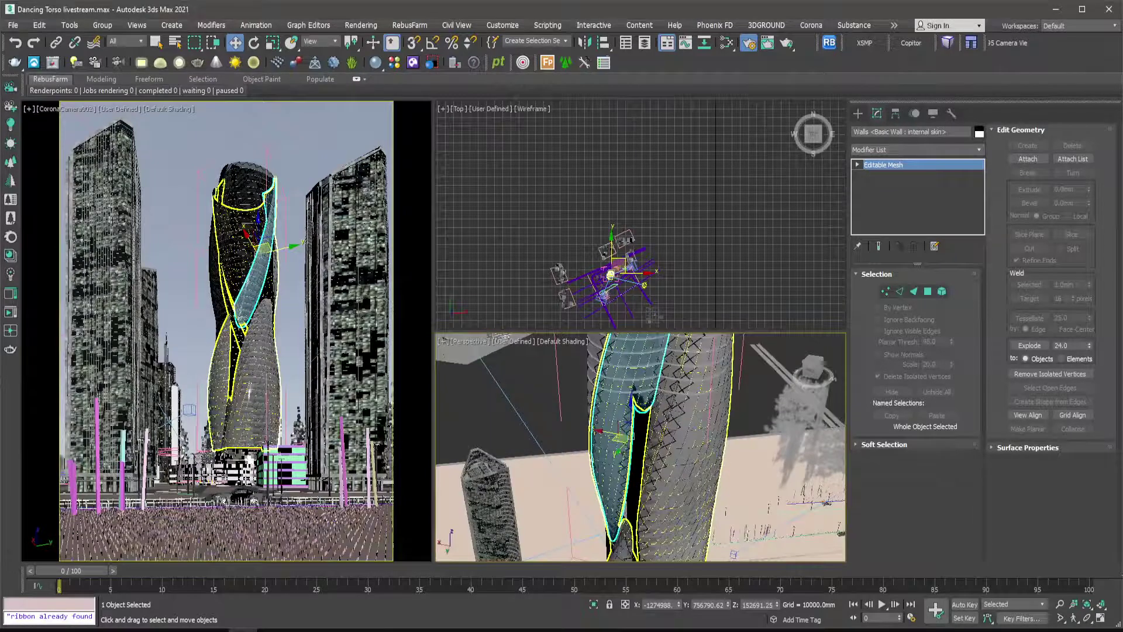
Select the glazed curtain panels around the tower's base in the second perspective viewport.
{"action": "scroll", "coordinate": [579, 367], "scroll_direction": "down", "scroll_amount": 5}
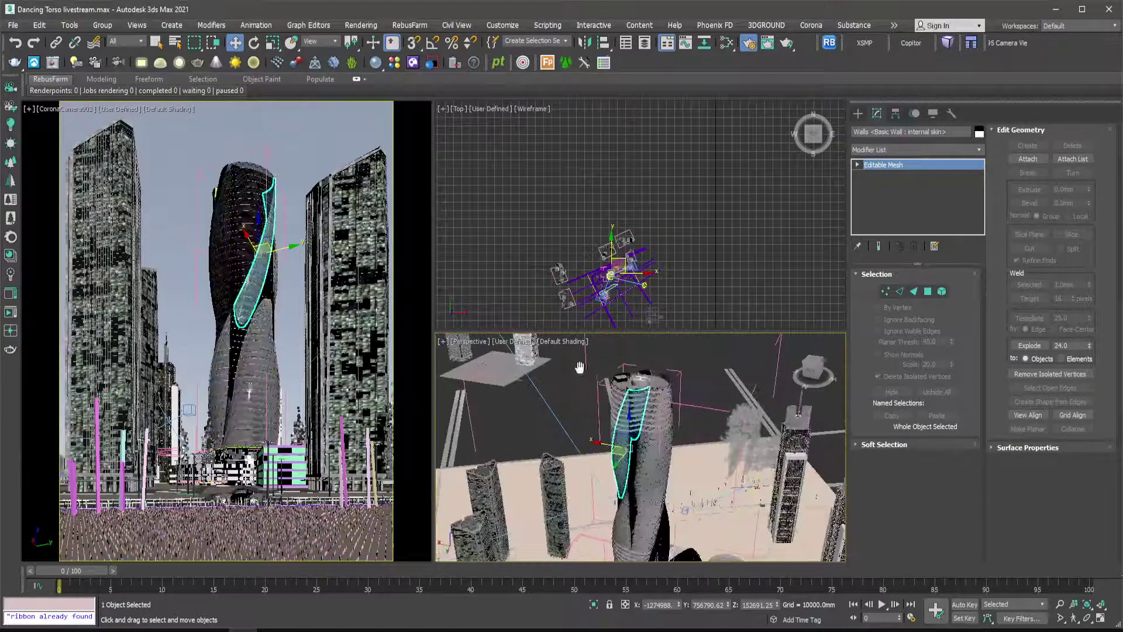
{"action": "scroll", "coordinate": [580, 367], "scroll_direction": "up", "scroll_amount": 8}
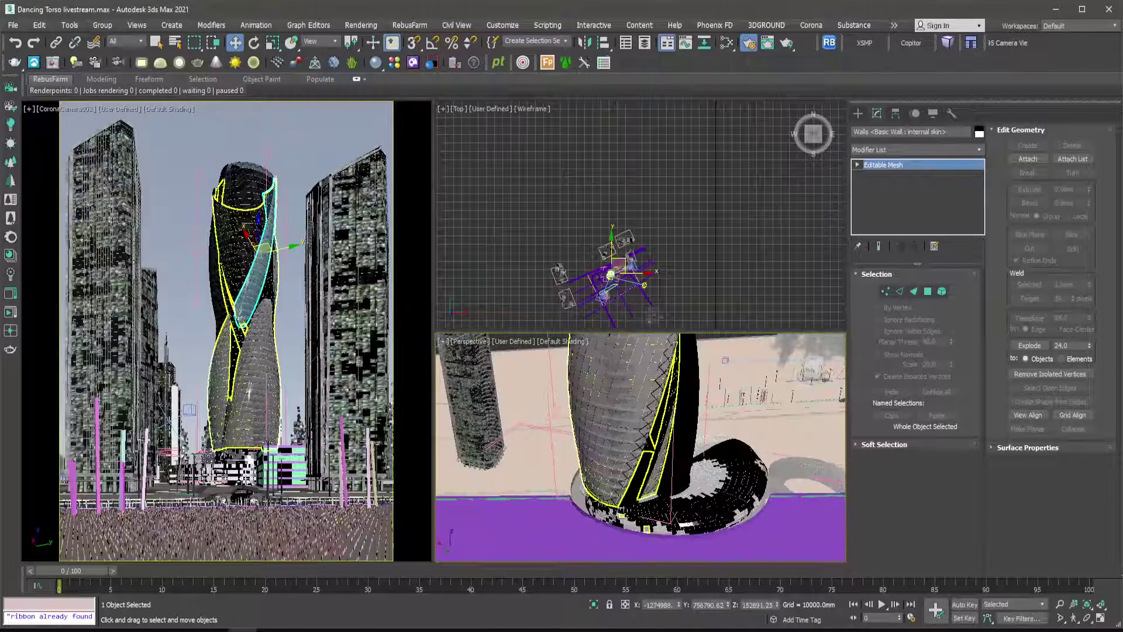
{"action": "scroll", "coordinate": [655, 541], "scroll_direction": "up", "scroll_amount": 6}
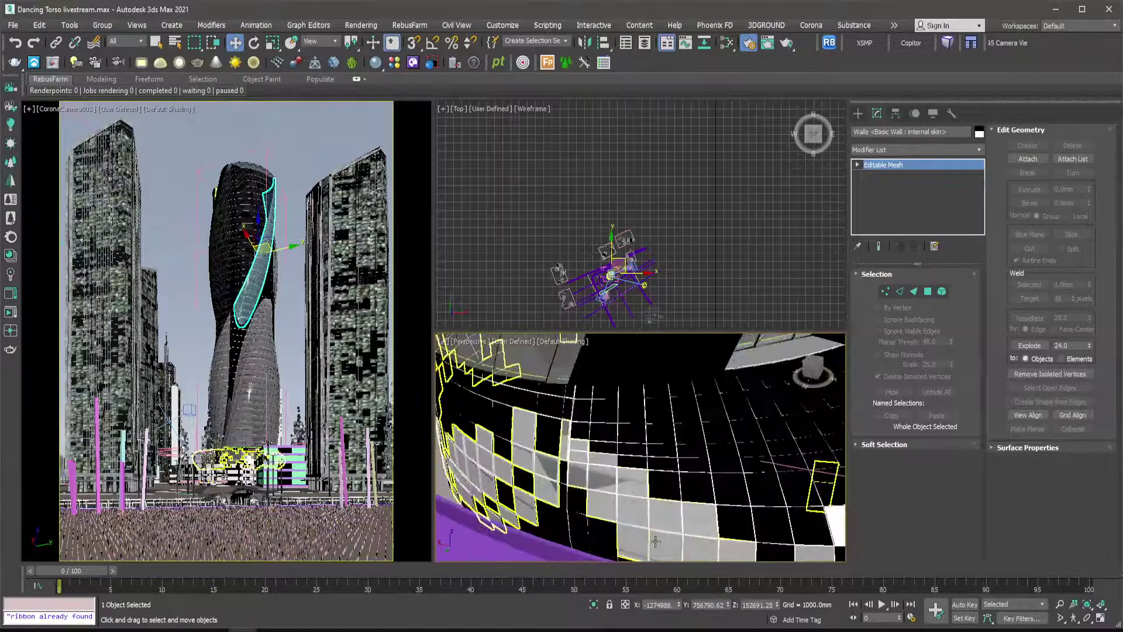
{"action": "left_click", "coordinate": [656, 541]}
{"action": "scroll", "coordinate": [657, 540], "scroll_direction": "down", "scroll_amount": 4}
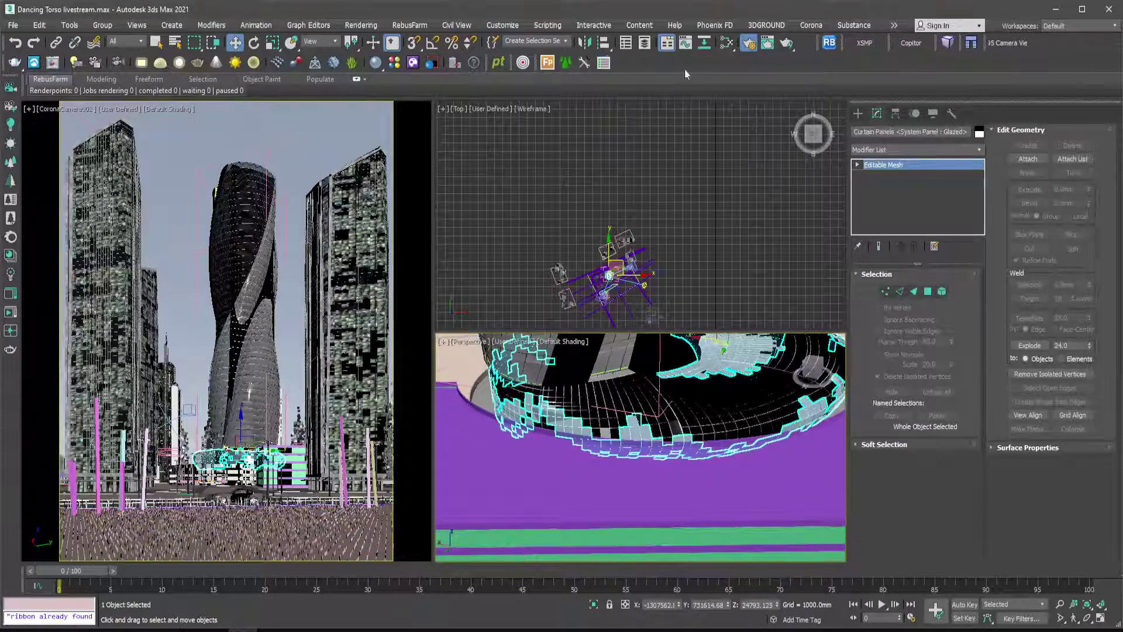
Open the material editor and set the refraction level of Material #98 to 0.99.
{"action": "left_click", "coordinate": [728, 43]}
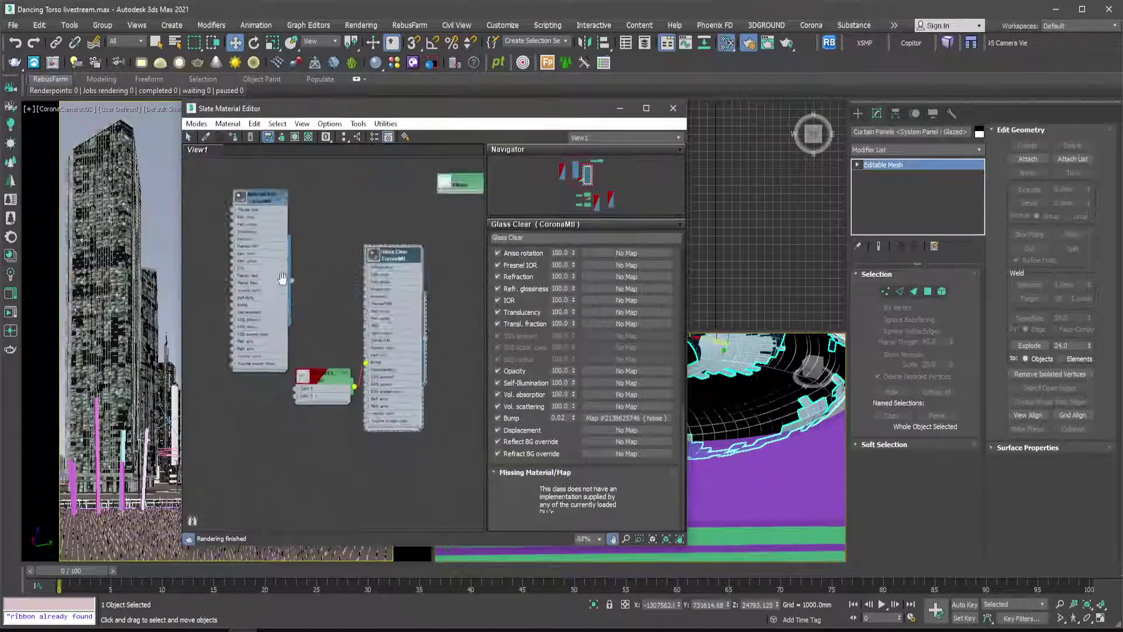
{"action": "scroll", "coordinate": [279, 266], "scroll_direction": "up", "scroll_amount": 2}
{"action": "double_click", "coordinate": [278, 266]}
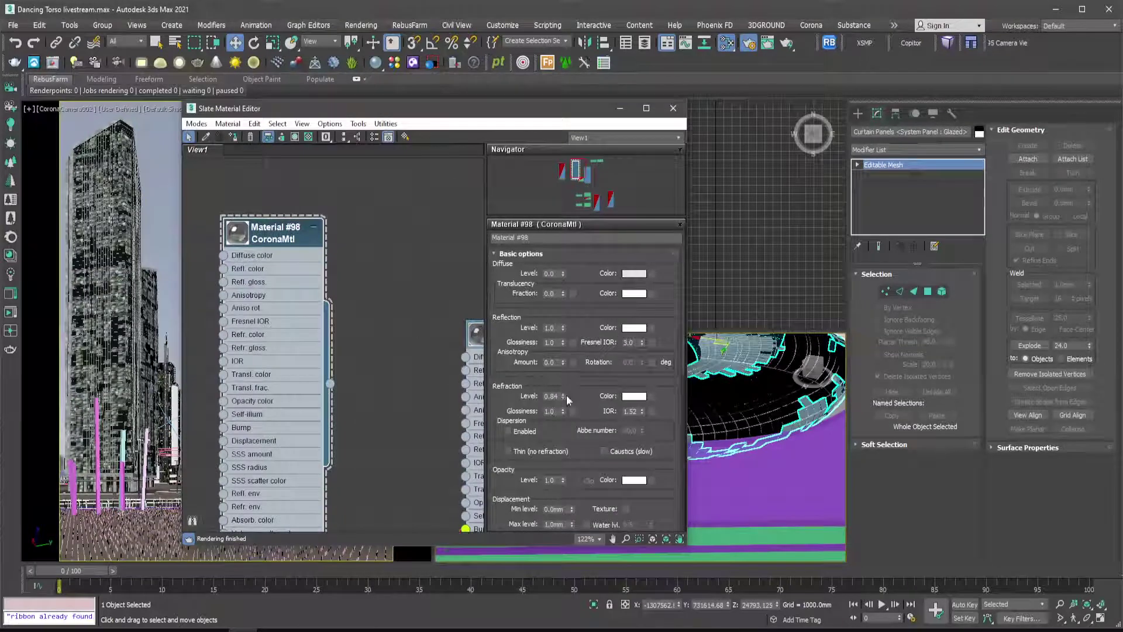
{"action": "left_click_drag", "start_coordinate": [564, 395], "coordinate": [562, 385]}
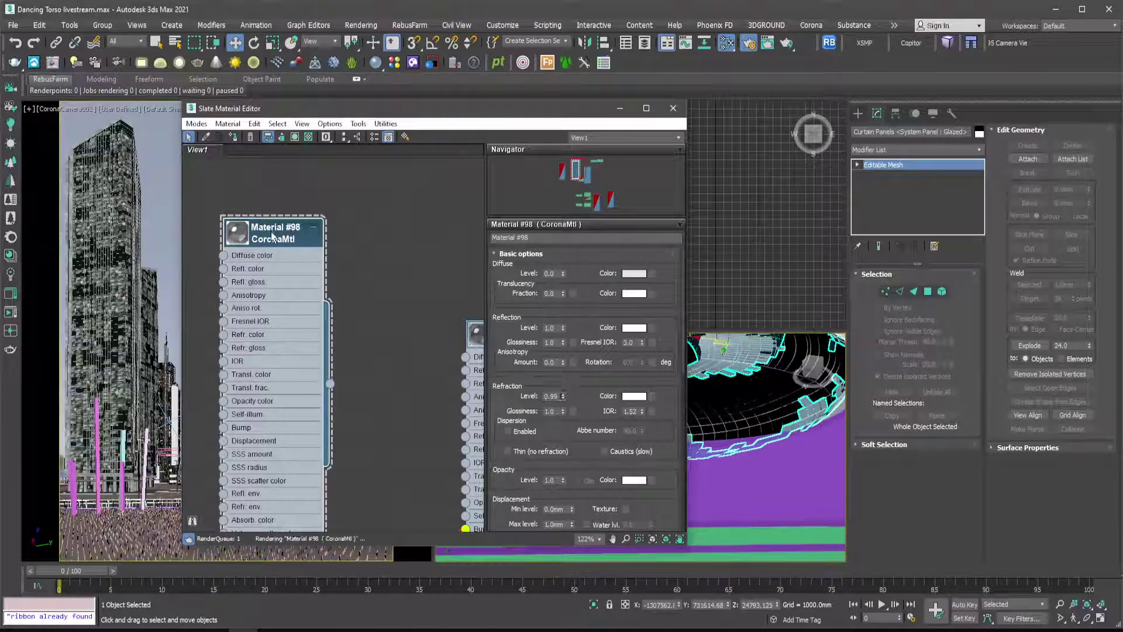
{"action": "scroll", "coordinate": [359, 297], "scroll_direction": "down", "scroll_amount": 3}
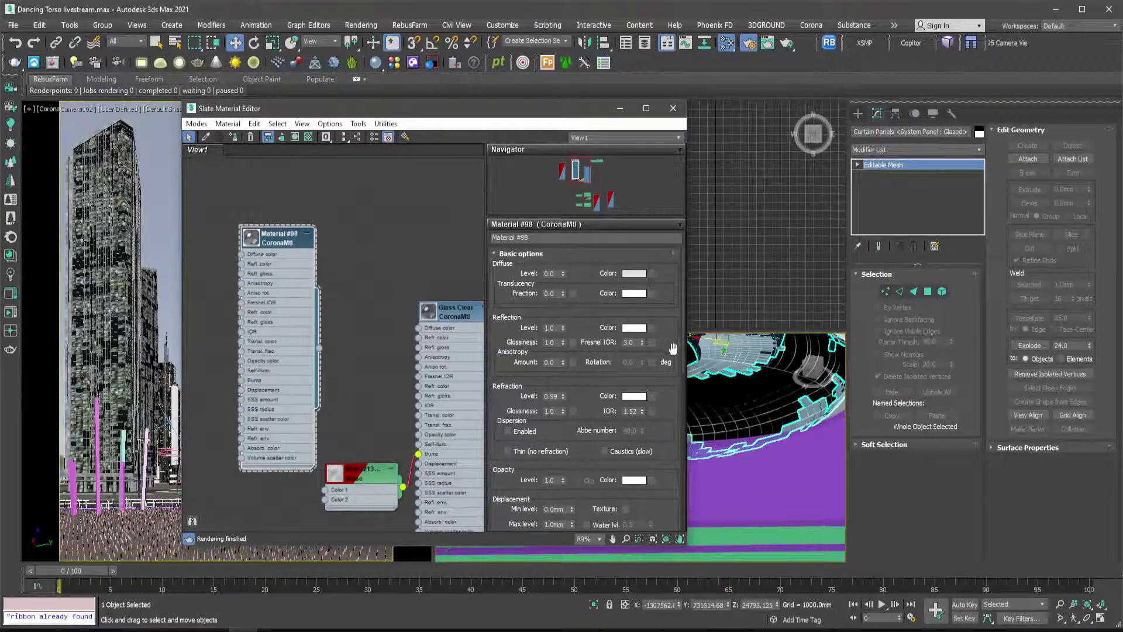
Check the last camera render of the tower, and look over the Material #98 and Glass Clear nodes in the material editor.
{"action": "left_click", "coordinate": [10, 293]}
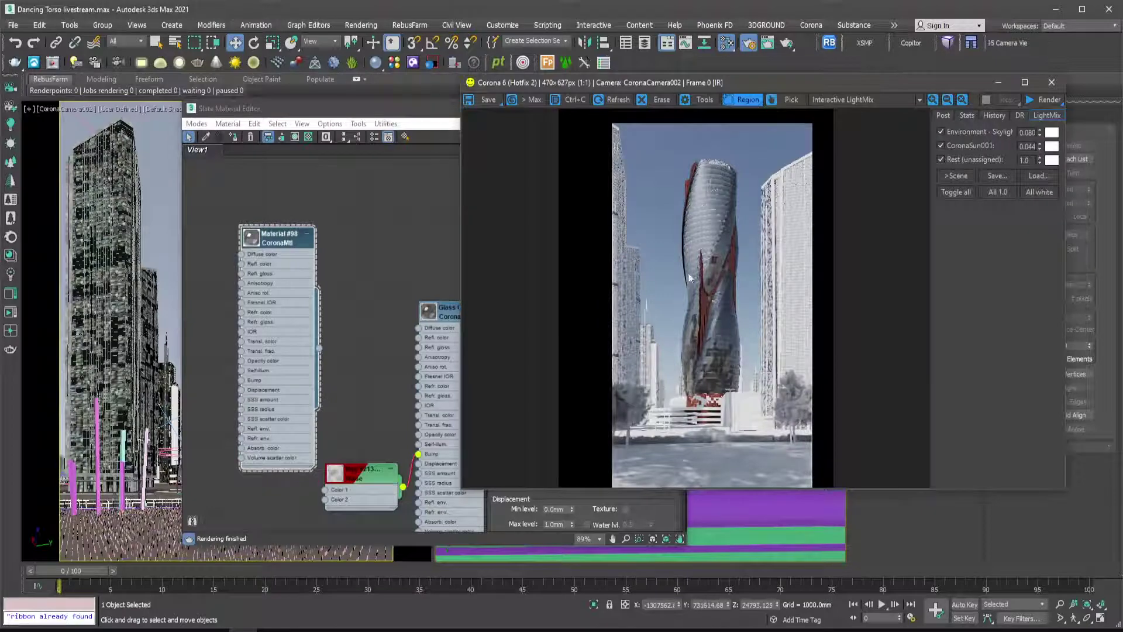
{"action": "left_click", "coordinate": [996, 83]}
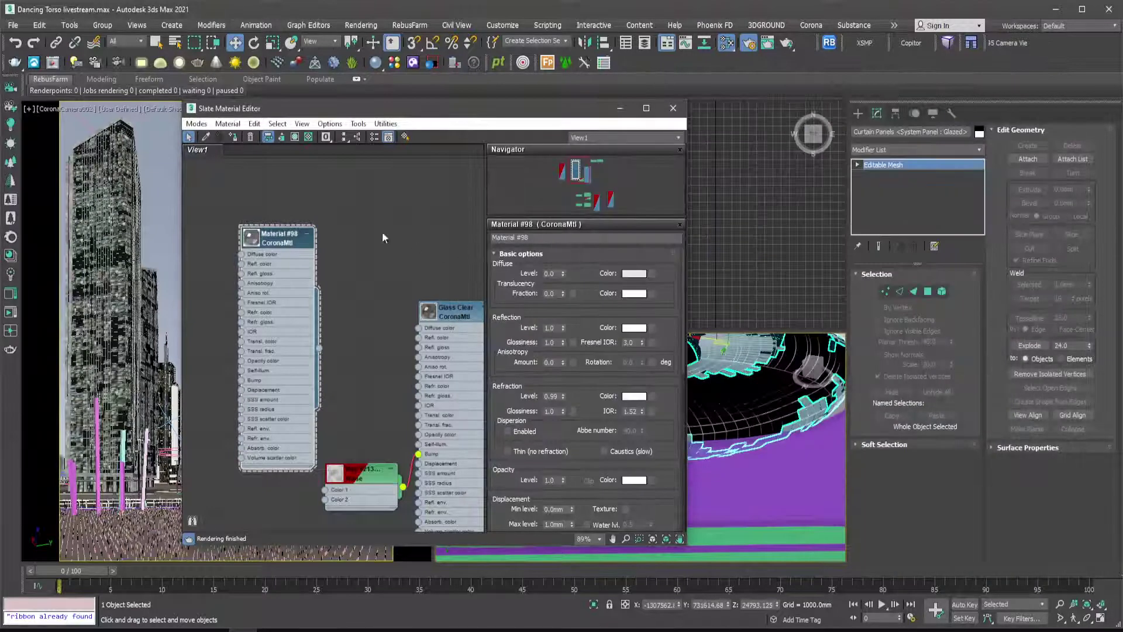
{"action": "scroll", "coordinate": [383, 238], "scroll_direction": "down", "scroll_amount": 3}
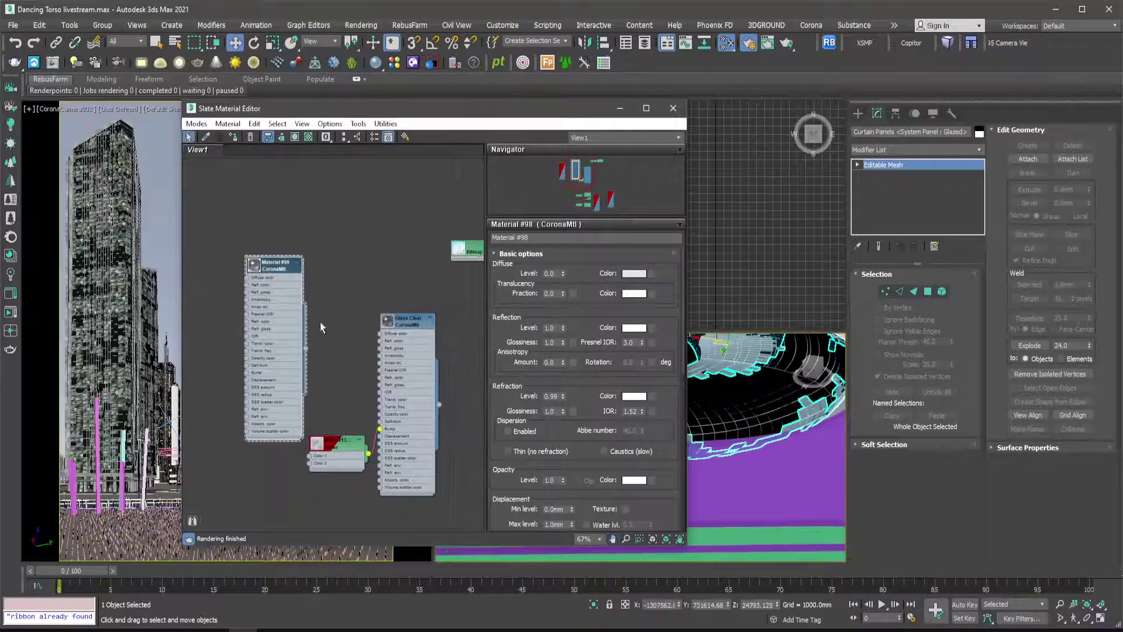
{"action": "middle_click_drag", "start_coordinate": [321, 323], "coordinate": [318, 307]}
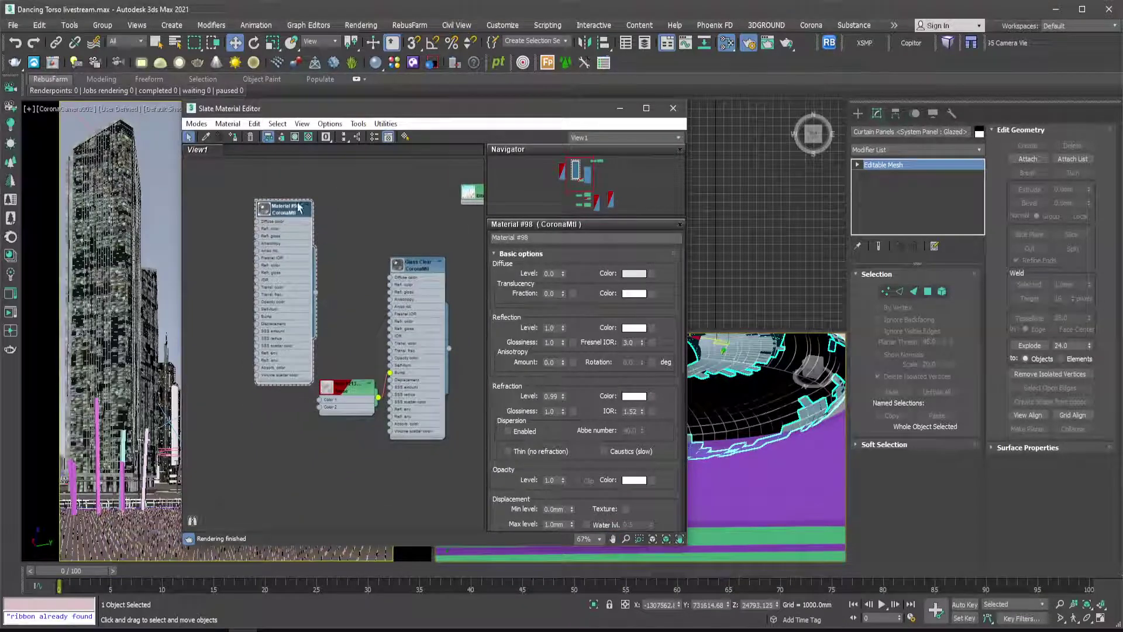
{"action": "scroll", "coordinate": [296, 202], "scroll_direction": "up", "scroll_amount": 4}
{"action": "scroll", "coordinate": [353, 234], "scroll_direction": "down", "scroll_amount": 4}
{"action": "scroll", "coordinate": [354, 234], "scroll_direction": "up", "scroll_amount": 2}
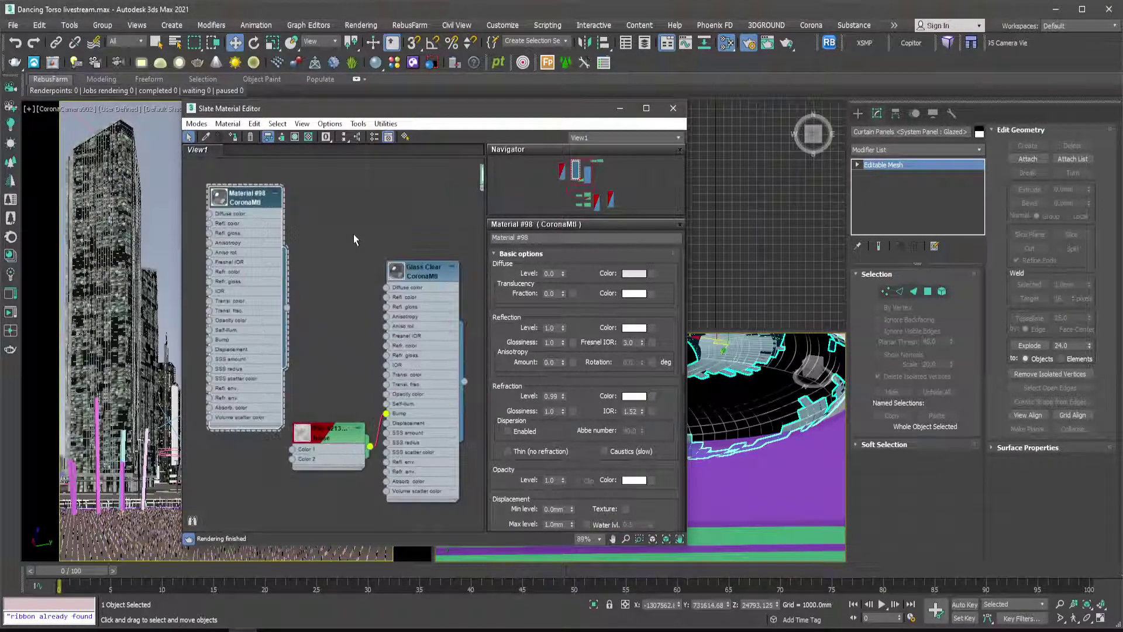
{"action": "left_click_drag", "start_coordinate": [602, 111], "coordinate": [545, 119]}
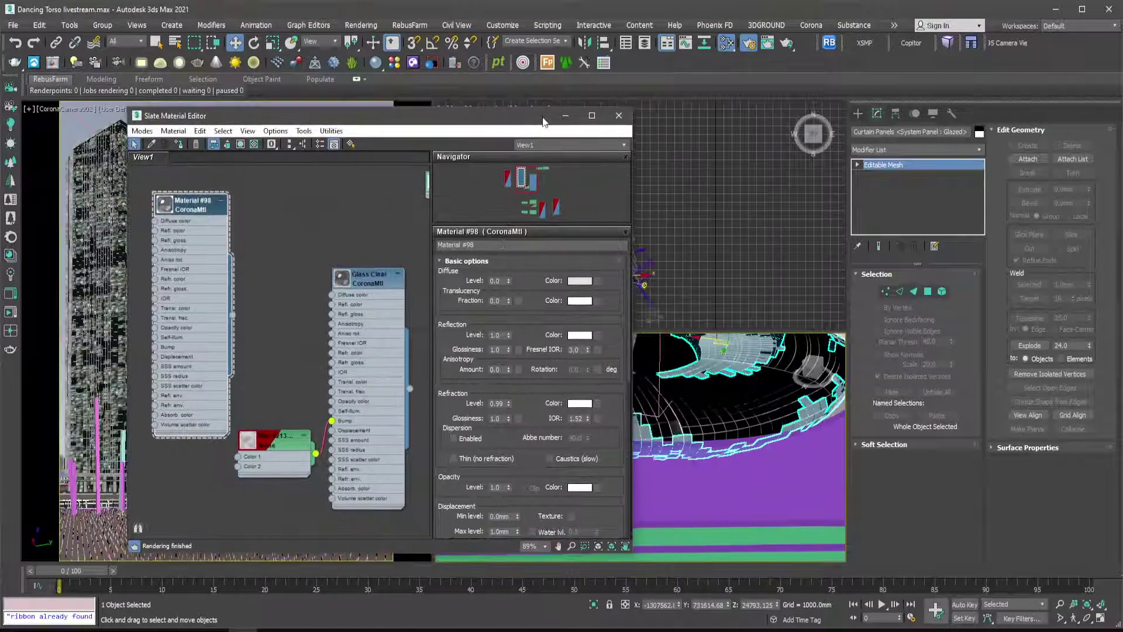
{"action": "left_click", "coordinate": [559, 116]}
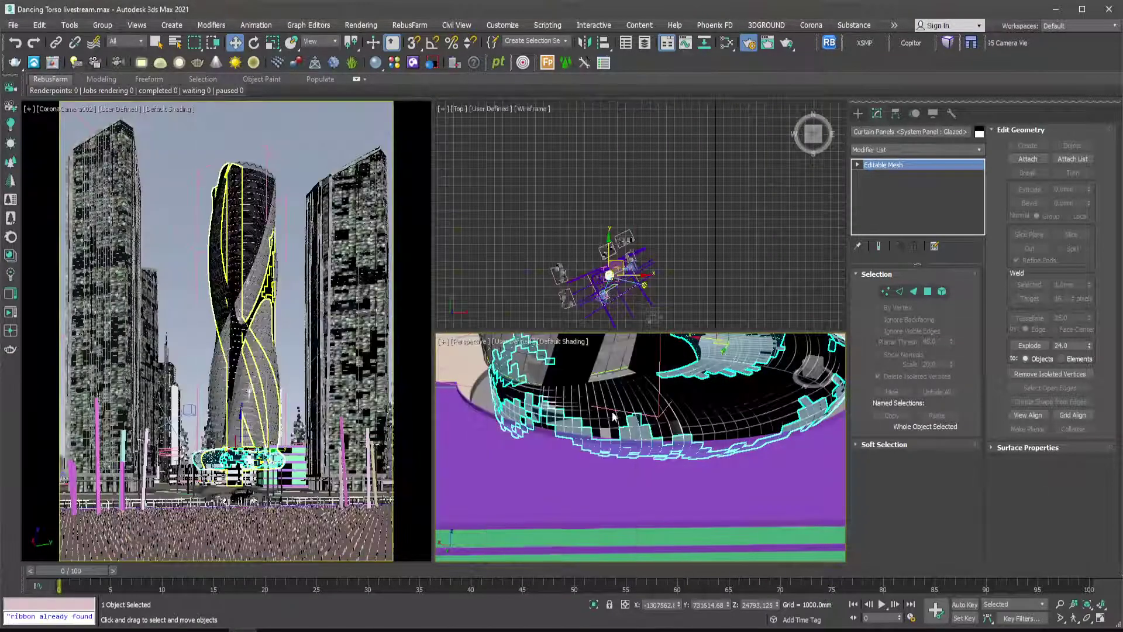
{"action": "left_click", "coordinate": [725, 43]}
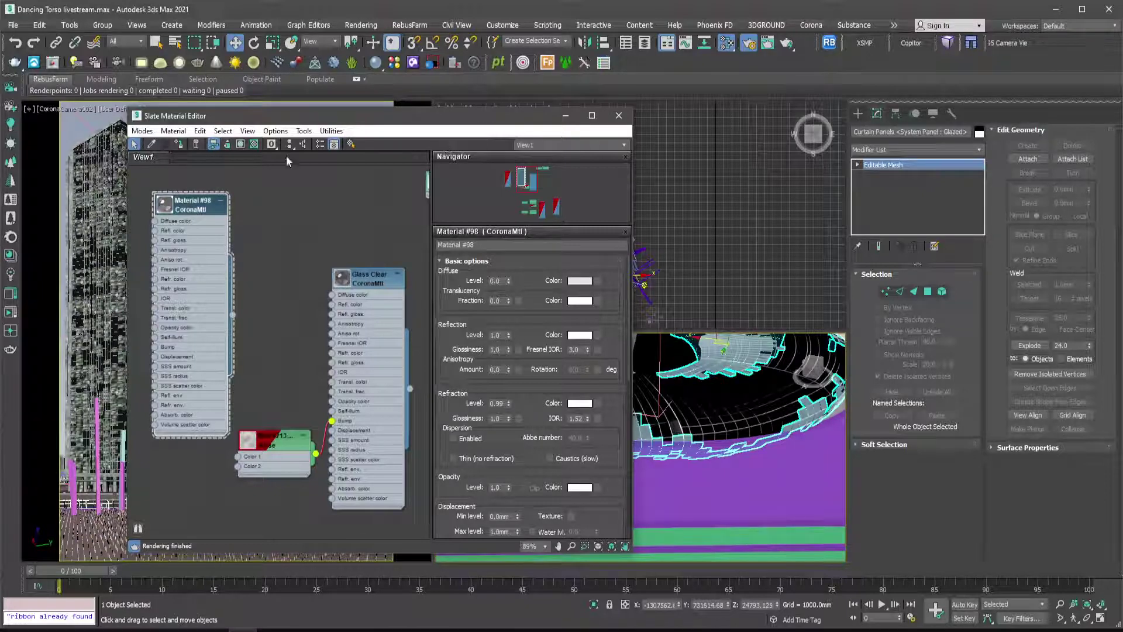
{"action": "left_click", "coordinate": [565, 118]}
{"action": "scroll", "coordinate": [556, 421], "scroll_direction": "up", "scroll_amount": 5}
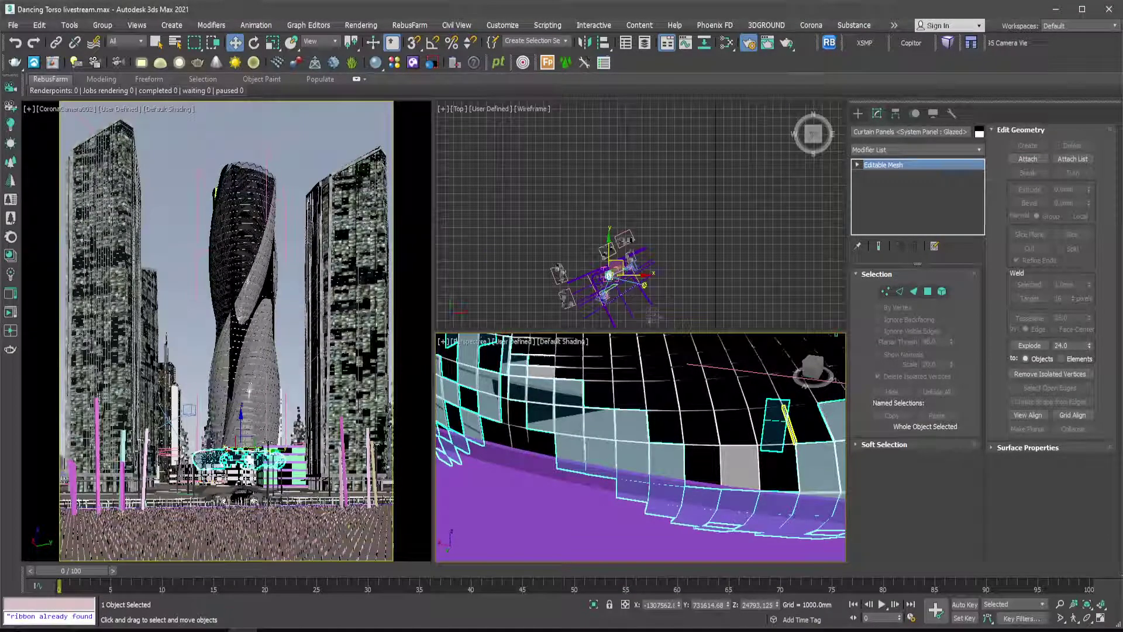
{"action": "key", "text": "F10"}
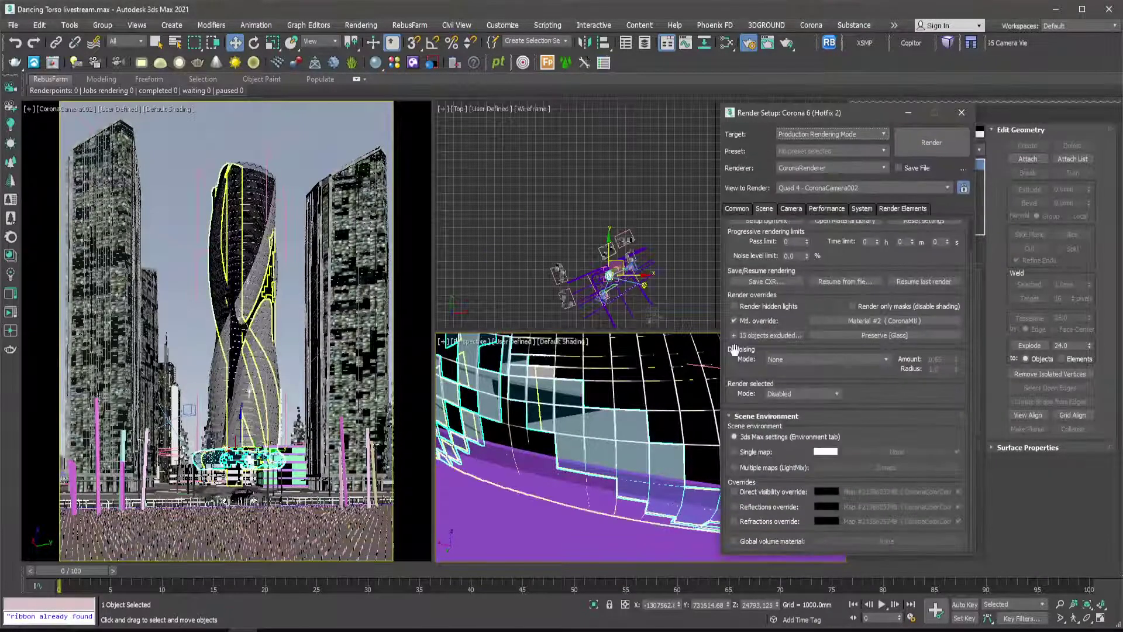
{"action": "left_click", "coordinate": [907, 112]}
Select a curtain wall mullion on the tower's base together with all similar mullions, and group them as "mullions 3".
{"action": "scroll", "coordinate": [638, 436], "scroll_direction": "up", "scroll_amount": 6}
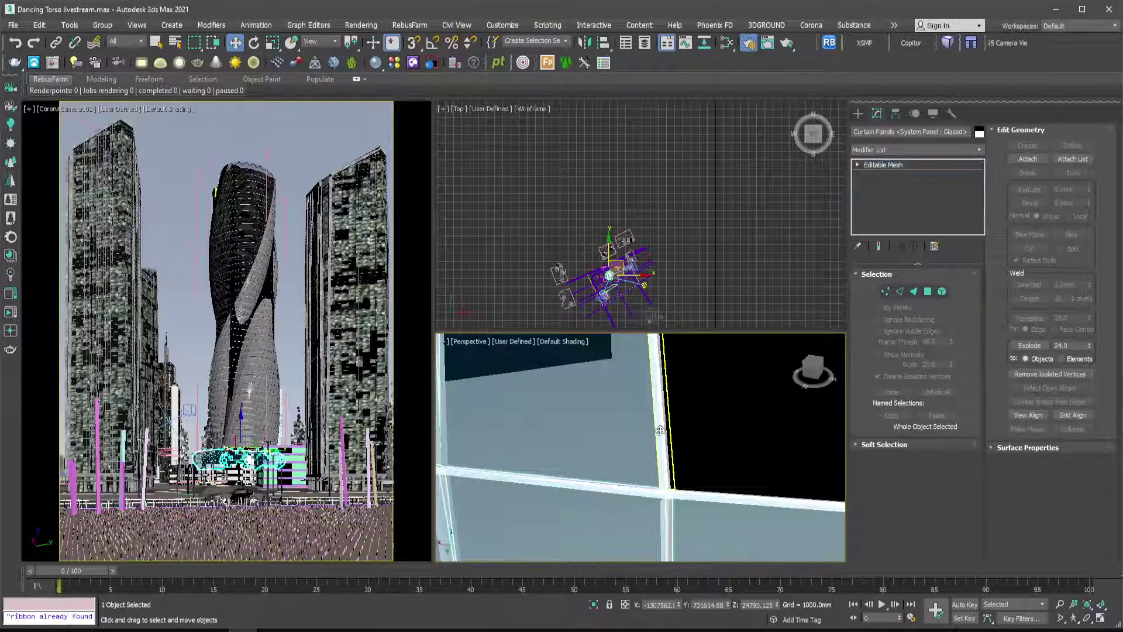
{"action": "left_click", "coordinate": [660, 430]}
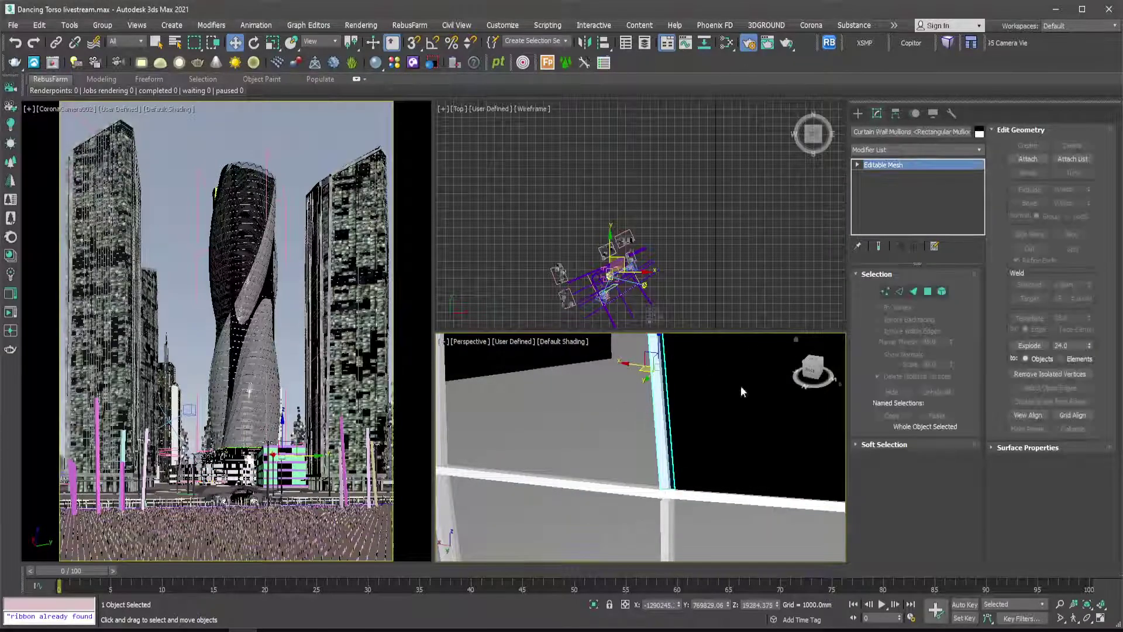
{"action": "right_click", "coordinate": [659, 307]}
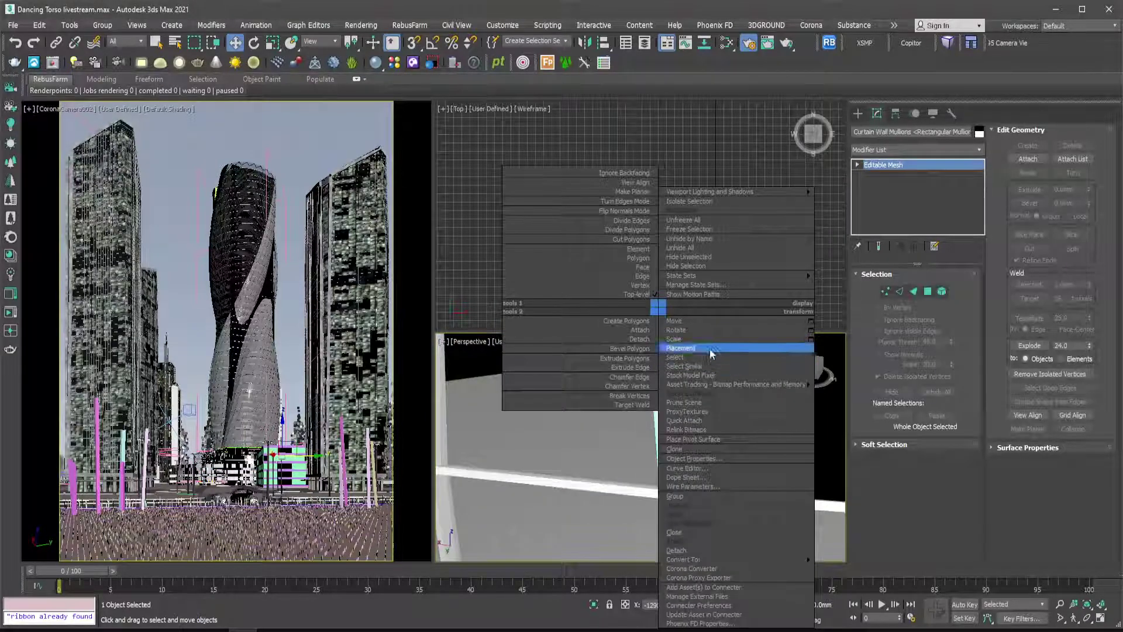
{"action": "left_click", "coordinate": [666, 366]}
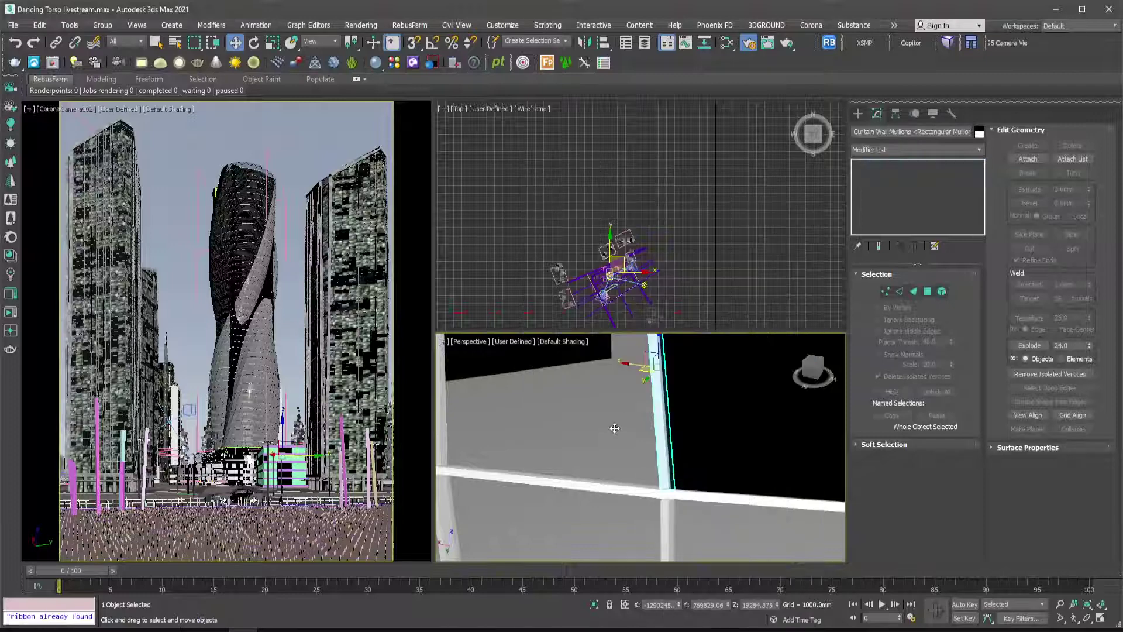
{"action": "right_click", "coordinate": [641, 310]}
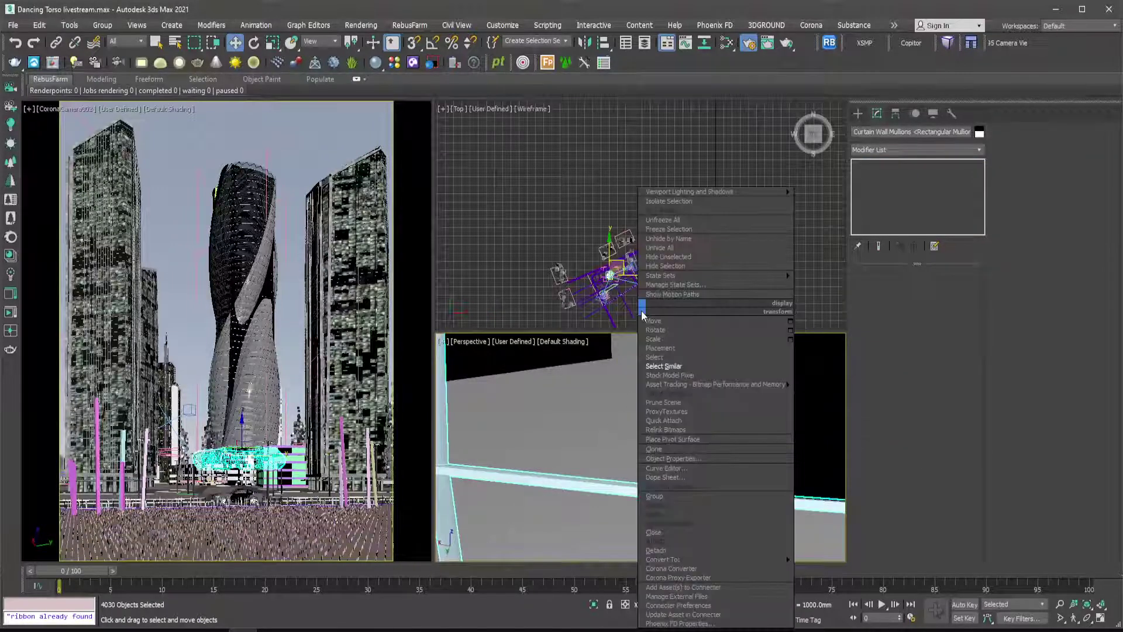
{"action": "left_click", "coordinate": [665, 493]}
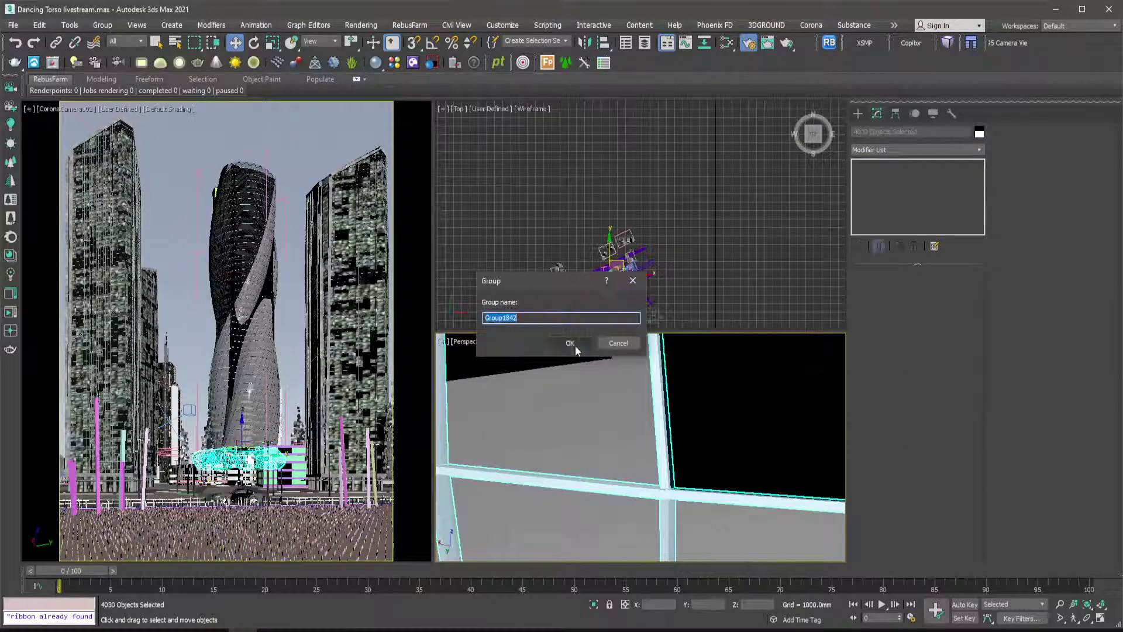
{"action": "type", "text": "mullions 3"}
{"action": "left_click", "coordinate": [576, 343]}
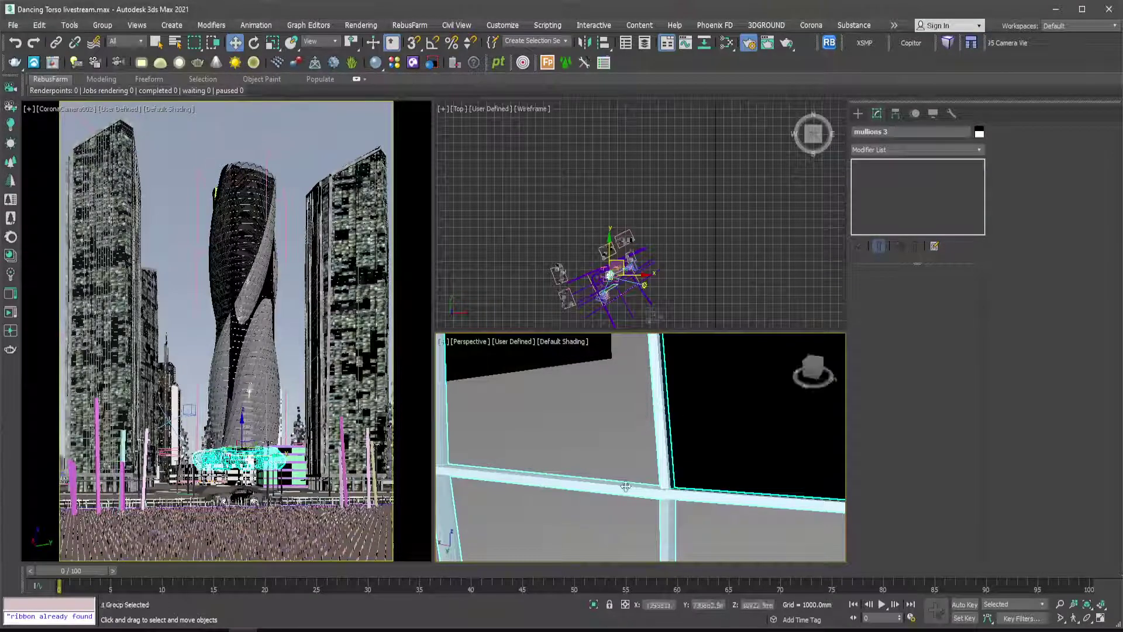
Open the mullions 3 group, select a single mullion inside it, and apply Material #99 to the mullions.
{"action": "middle_click_drag", "start_coordinate": [644, 417], "coordinate": [638, 434]}
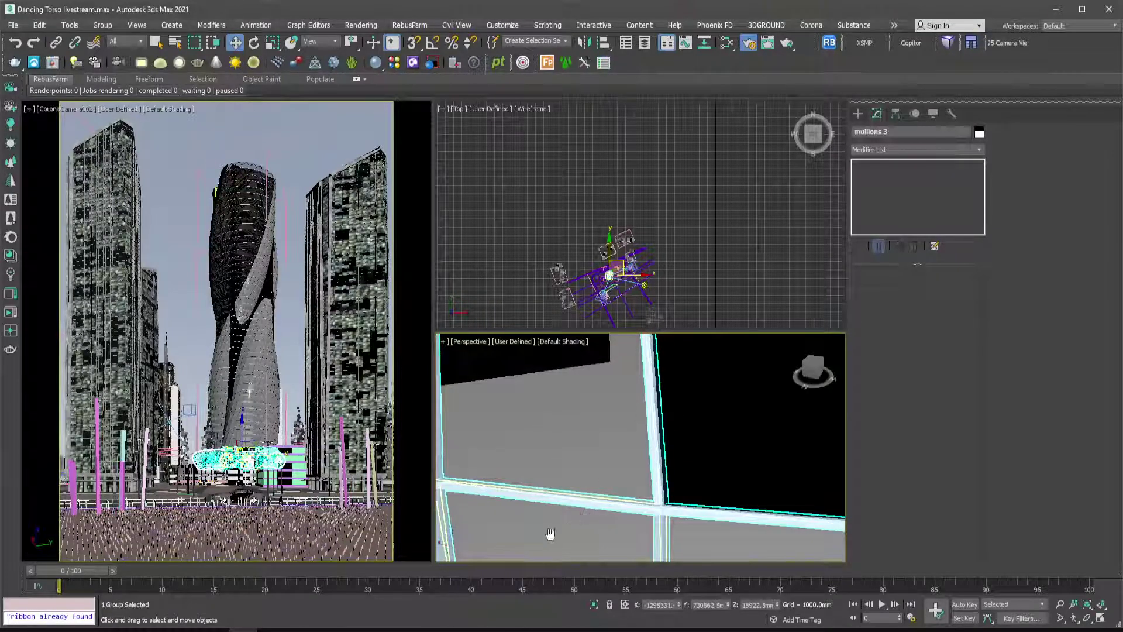
{"action": "middle_click_drag", "start_coordinate": [549, 533], "coordinate": [549, 529]}
{"action": "scroll", "coordinate": [590, 467], "scroll_direction": "down", "scroll_amount": 3}
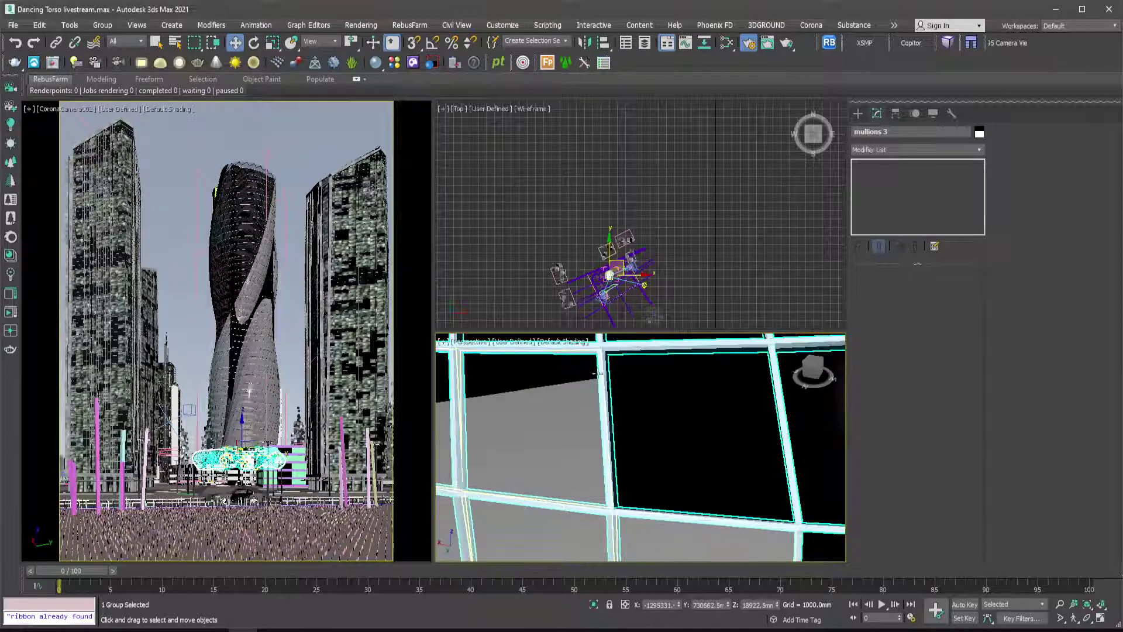
{"action": "scroll", "coordinate": [571, 474], "scroll_direction": "up", "scroll_amount": 4}
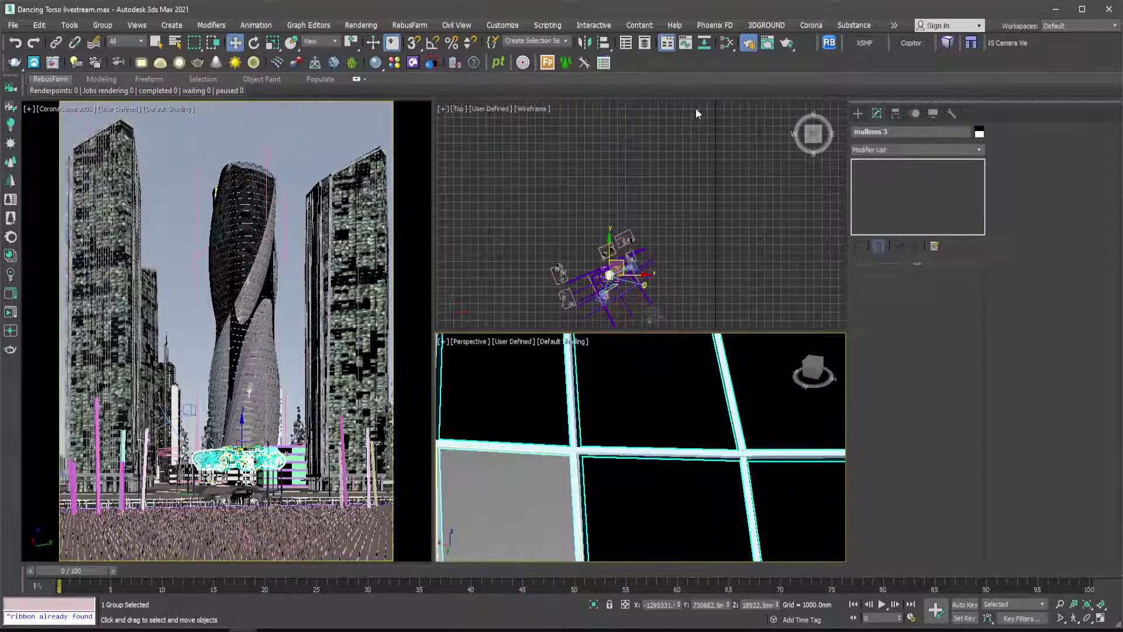
{"action": "left_click", "coordinate": [726, 43]}
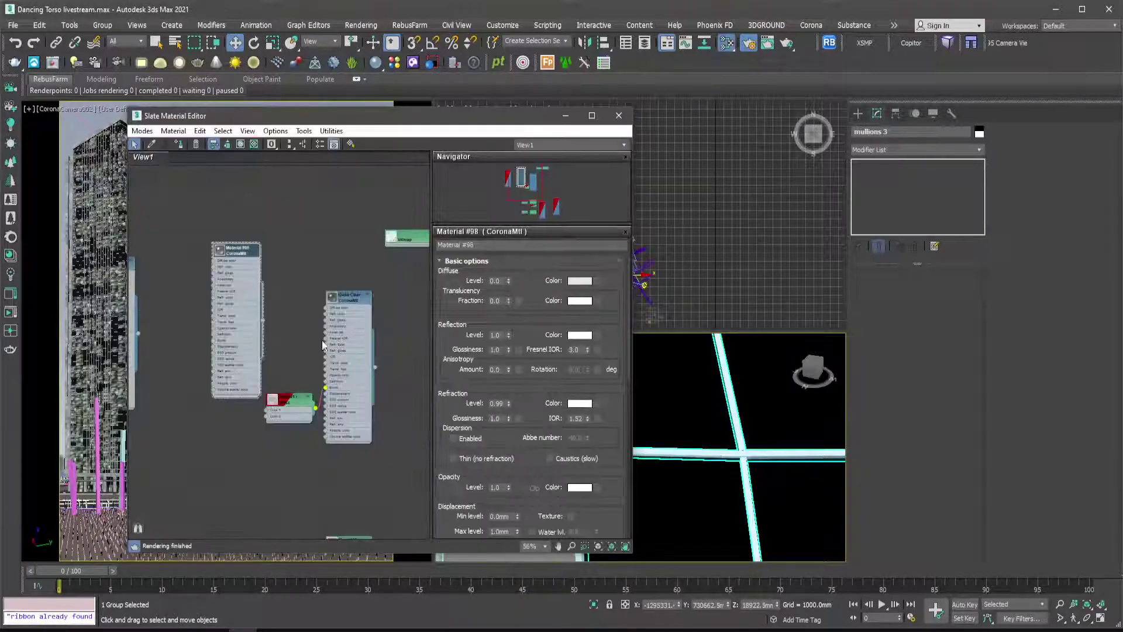
{"action": "scroll", "coordinate": [322, 334], "scroll_direction": "down", "scroll_amount": 2}
{"action": "middle_click_drag", "start_coordinate": [334, 310], "coordinate": [391, 300]}
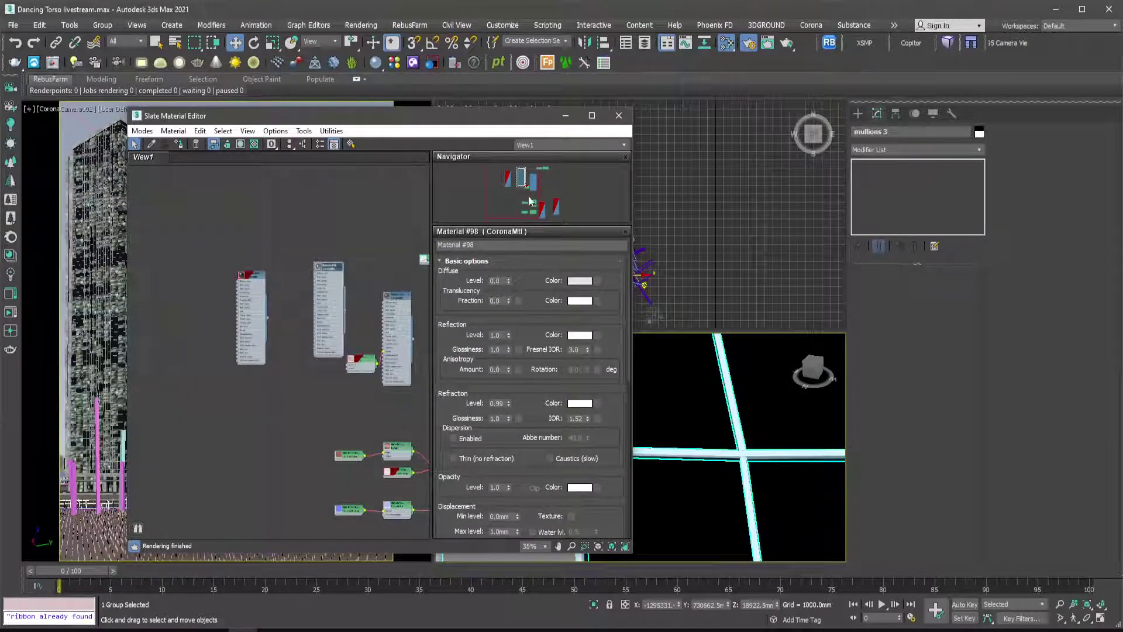
{"action": "right_click", "coordinate": [746, 440]}
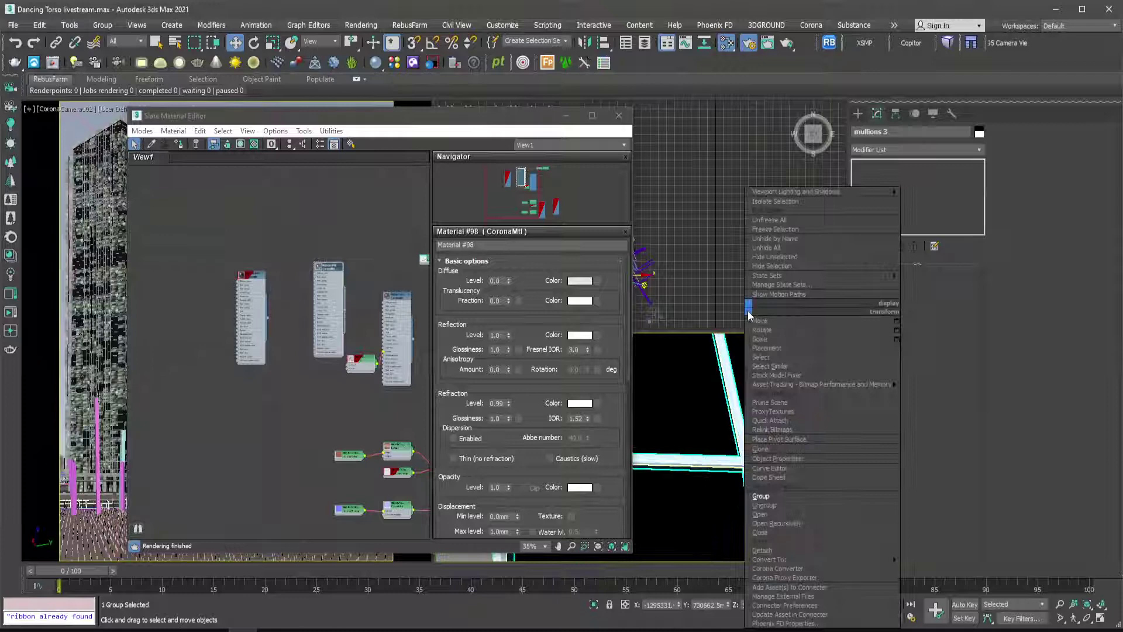
{"action": "left_click", "coordinate": [762, 514]}
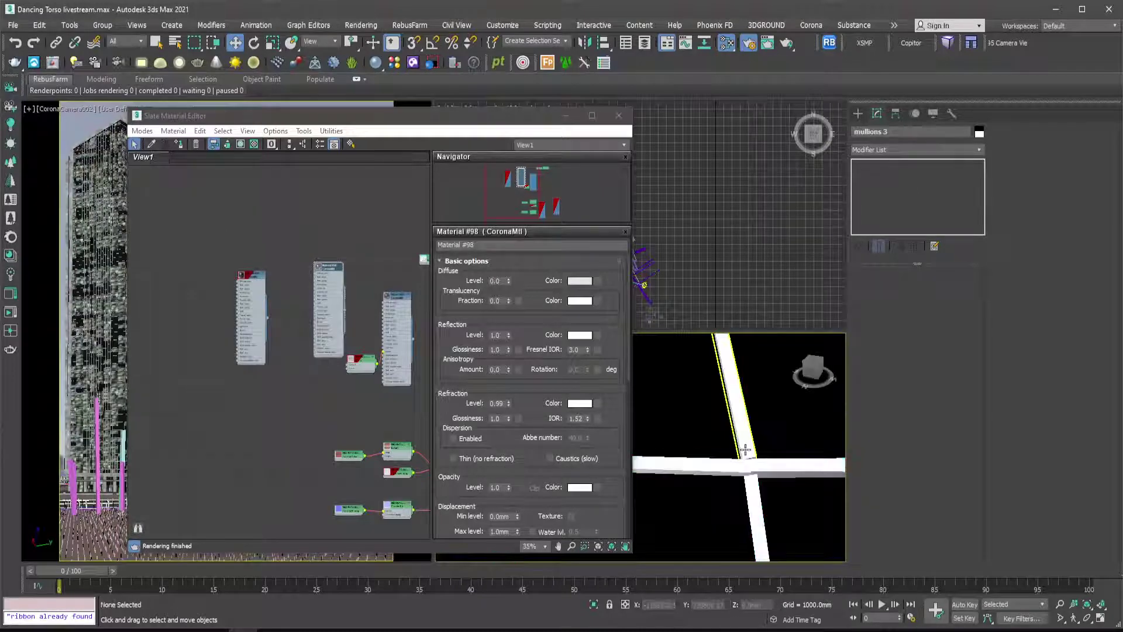
{"action": "scroll", "coordinate": [745, 449], "scroll_direction": "up", "scroll_amount": 1}
{"action": "left_click", "coordinate": [745, 449]}
{"action": "double_click", "coordinate": [248, 273]}
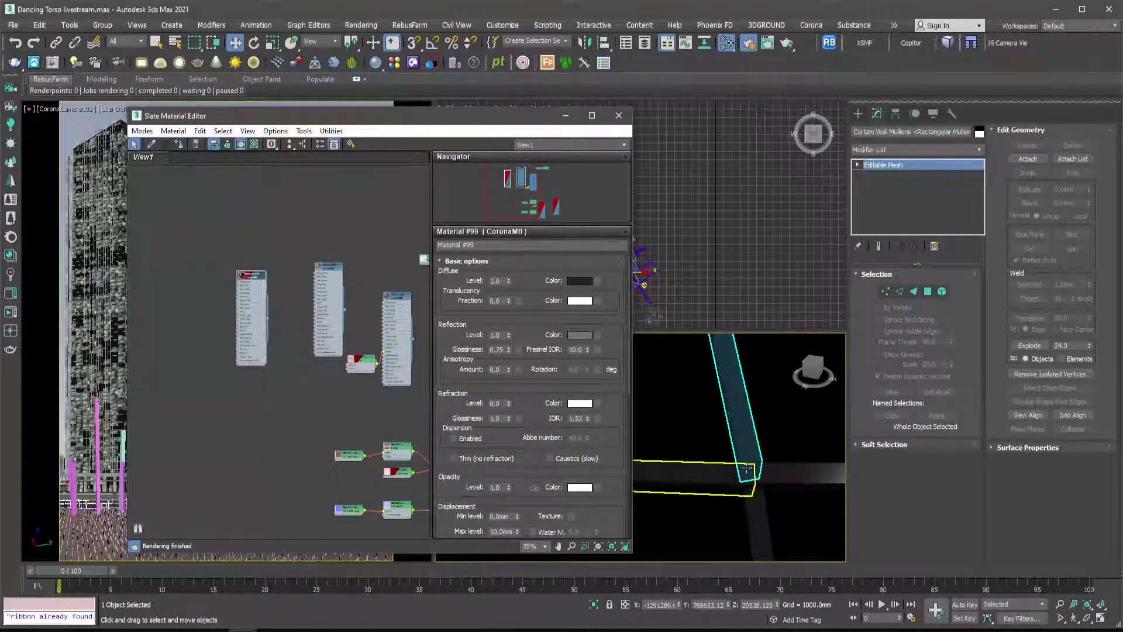
Bring up the list of objects to attach to the selected mullion and start filtering it by "c".
{"action": "left_click", "coordinate": [565, 116]}
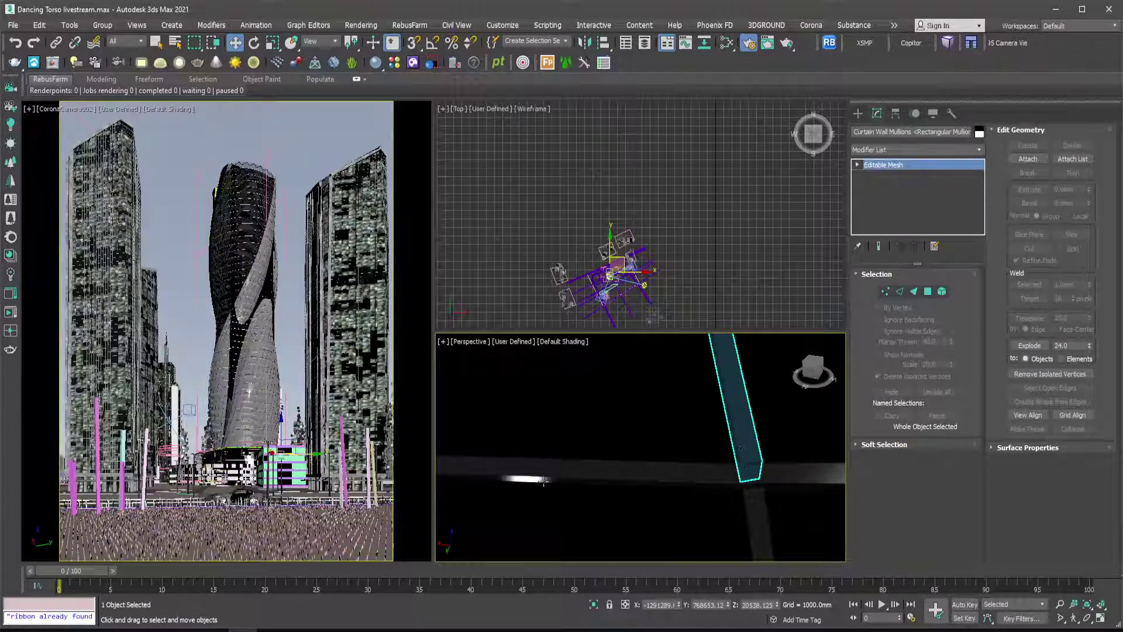
{"action": "scroll", "coordinate": [547, 478], "scroll_direction": "down", "scroll_amount": 3}
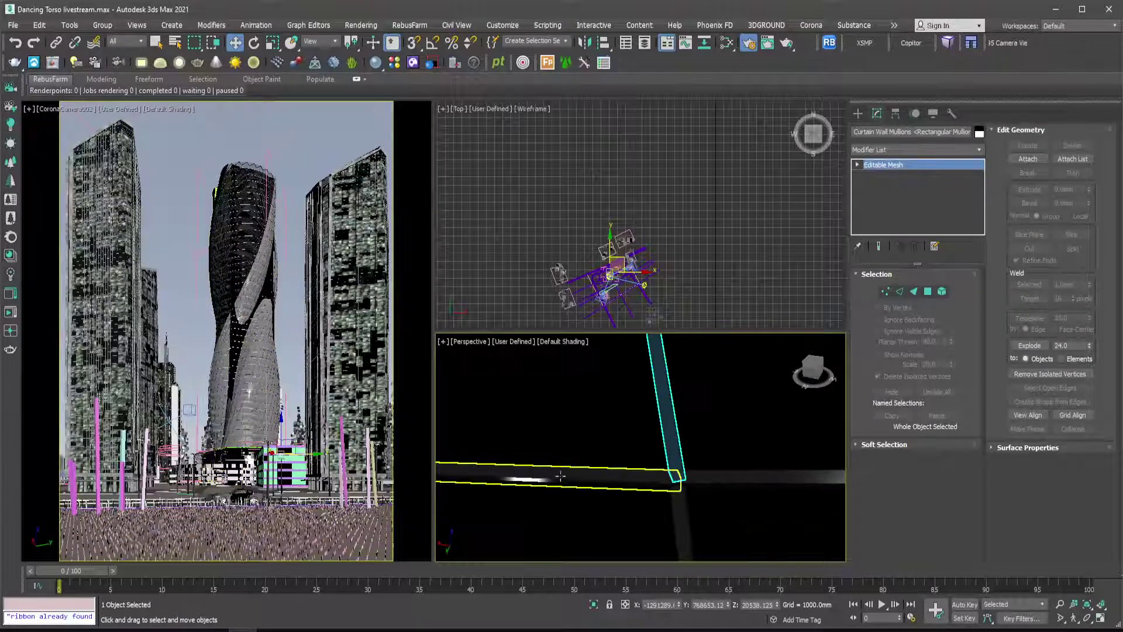
{"action": "right_click", "coordinate": [674, 410]}
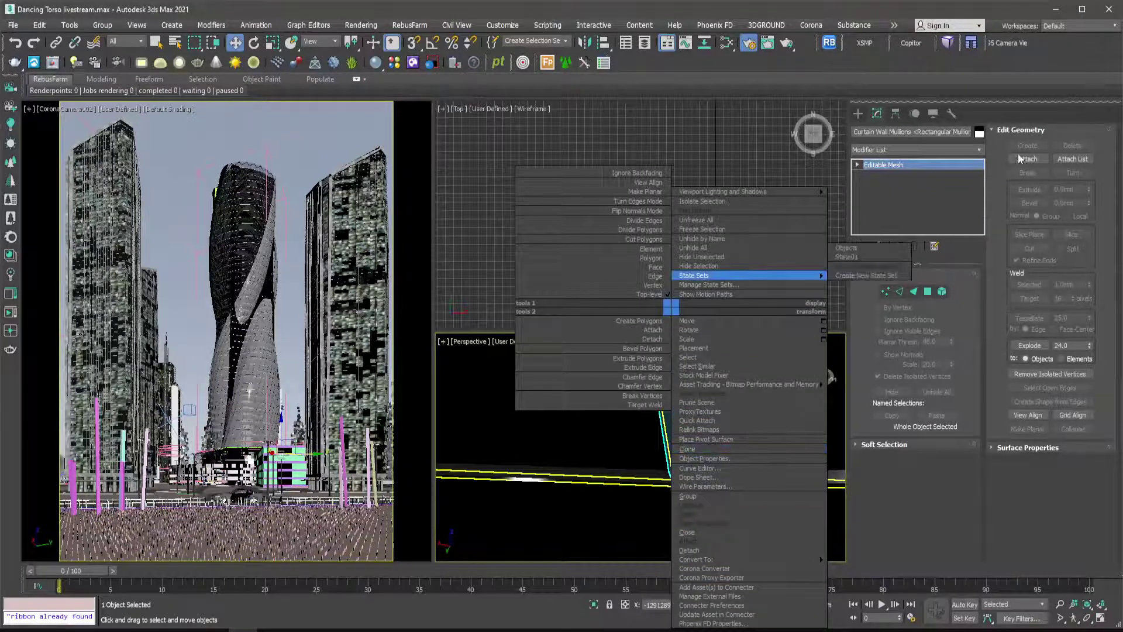
{"action": "left_click", "coordinate": [1069, 161]}
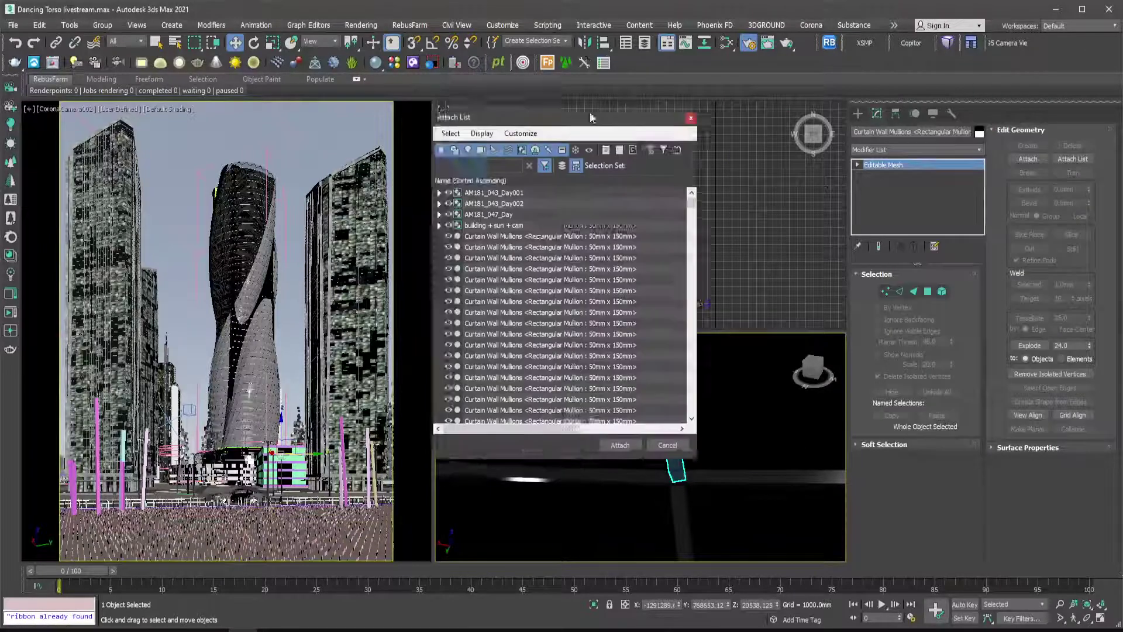
{"action": "left_click_drag", "start_coordinate": [595, 105], "coordinate": [464, 72]}
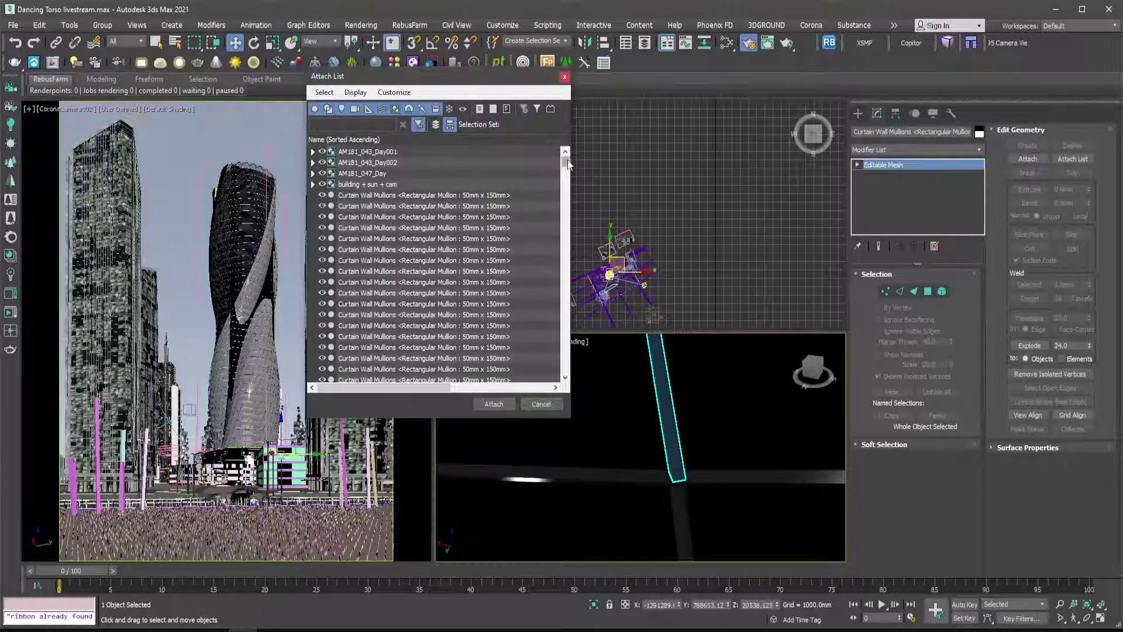
{"action": "mouse_move", "coordinate": [568, 164]}
{"action": "left_mouse_down"}
{"action": "mouse_move", "coordinate": [566, 370]}
{"action": "mouse_move", "coordinate": [564, 162]}
{"action": "left_mouse_up"}
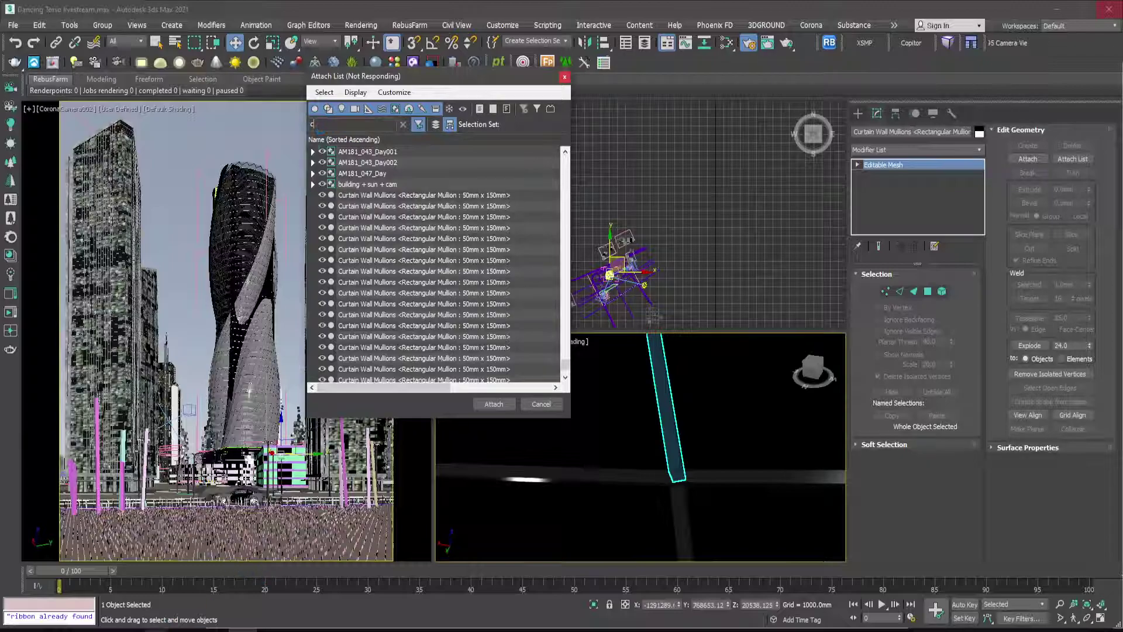
Switch to the browser and look through the uploaded videos on the Lunas 3D Visualization Studio YouTube channel.
{"action": "key", "text": "alt+Tab"}
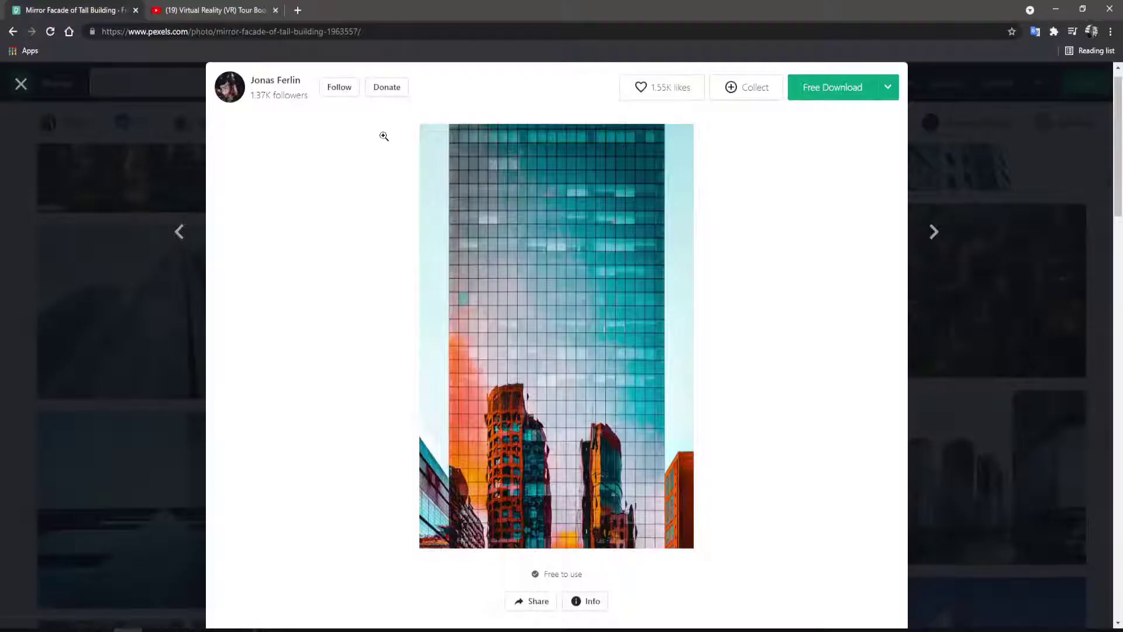
{"action": "left_click", "coordinate": [185, 12]}
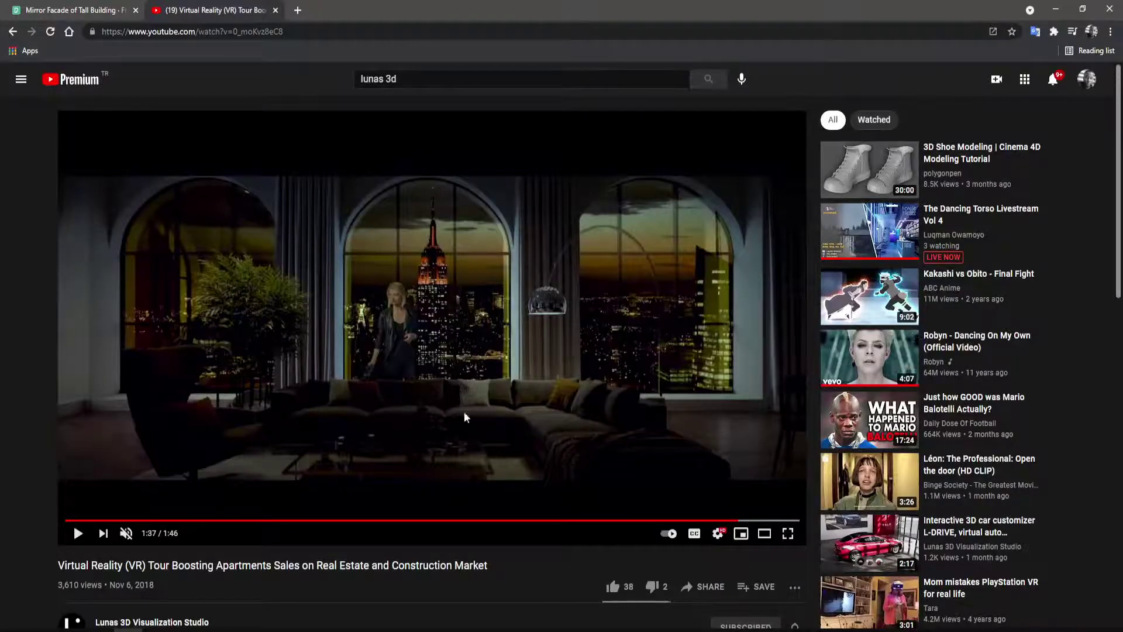
{"action": "key", "text": "alt+Left"}
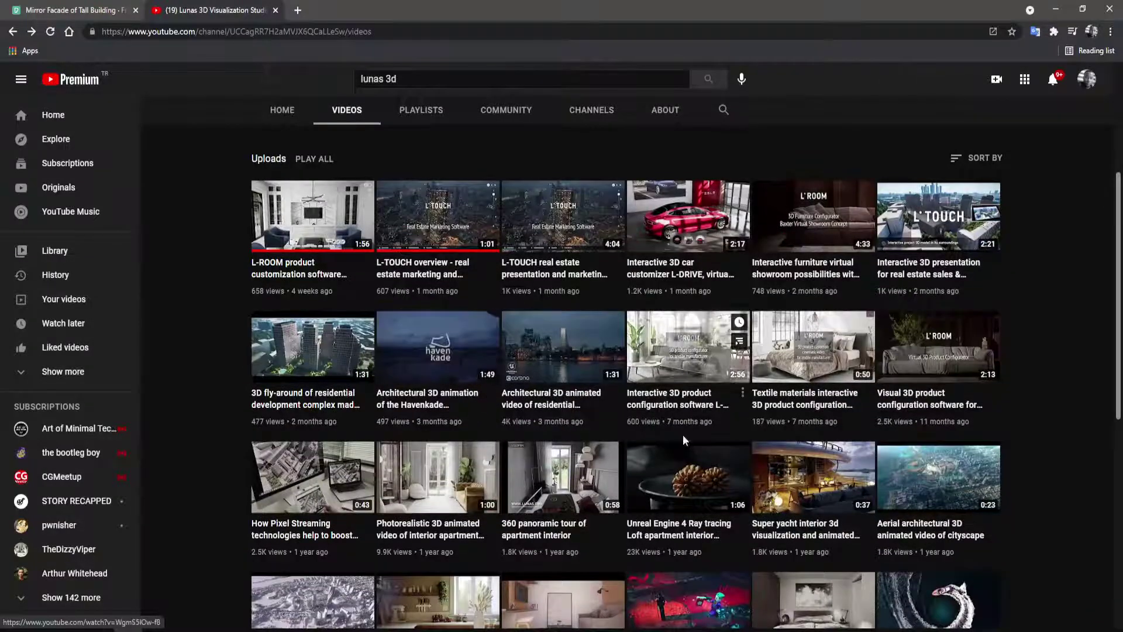
{"action": "scroll", "coordinate": [682, 433], "scroll_direction": "down", "scroll_amount": 3}
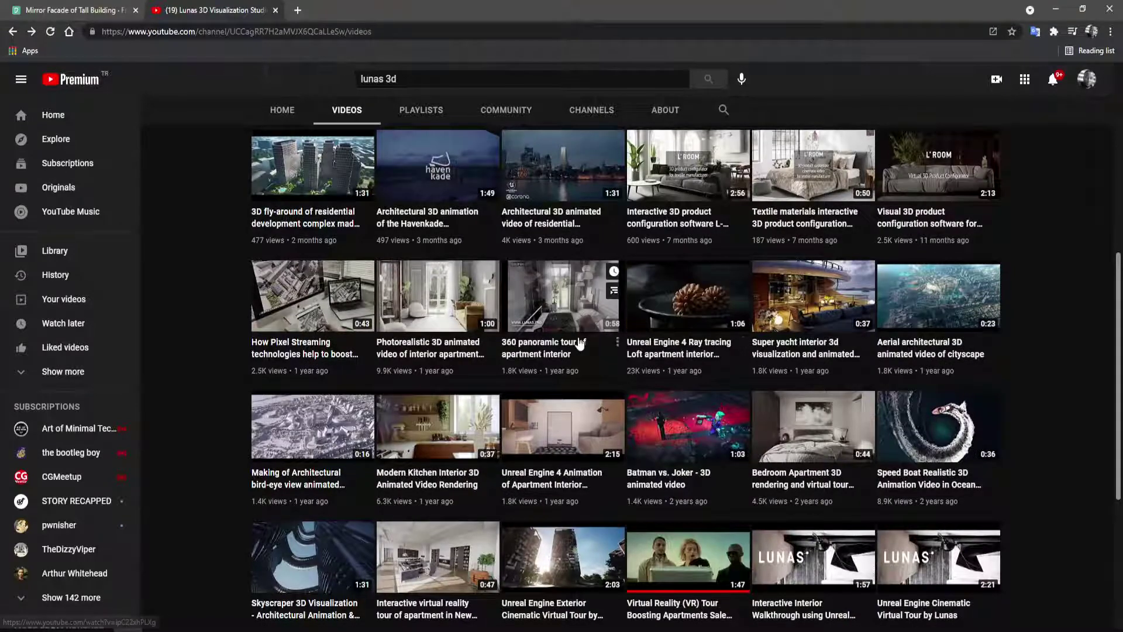
{"action": "scroll", "coordinate": [579, 344], "scroll_direction": "down", "scroll_amount": 2}
{"action": "scroll", "coordinate": [459, 351], "scroll_direction": "up", "scroll_amount": 3}
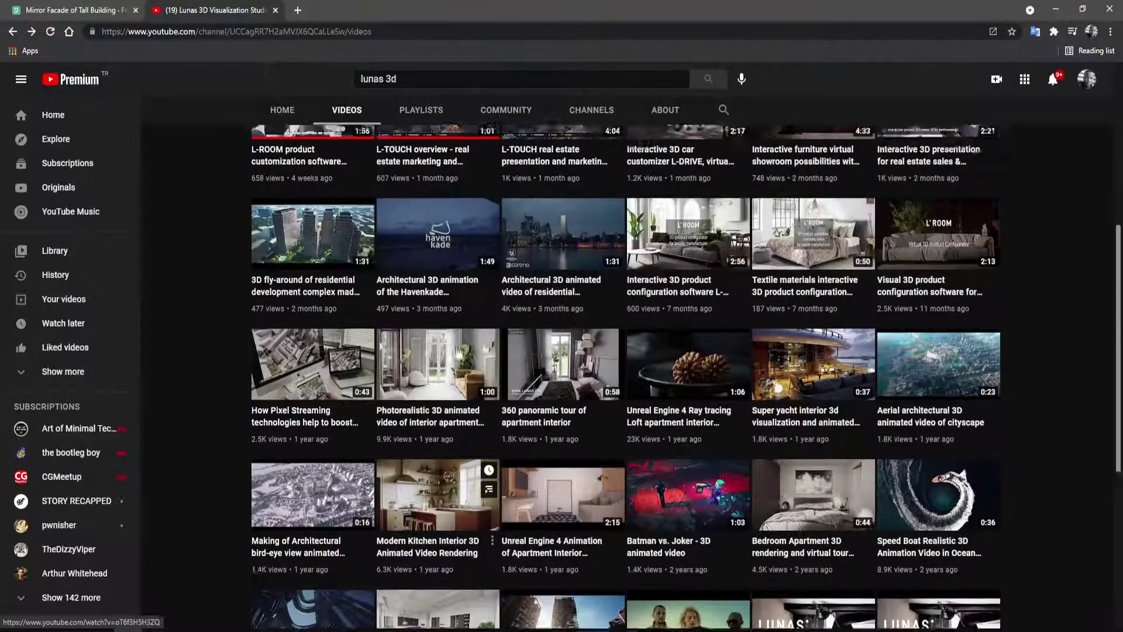
Open the video "Interactive 3D presentation for real estate sales & property rent" from the channel's uploads and rewind it to the opening title.
{"action": "scroll", "coordinate": [450, 398], "scroll_direction": "up", "scroll_amount": 3}
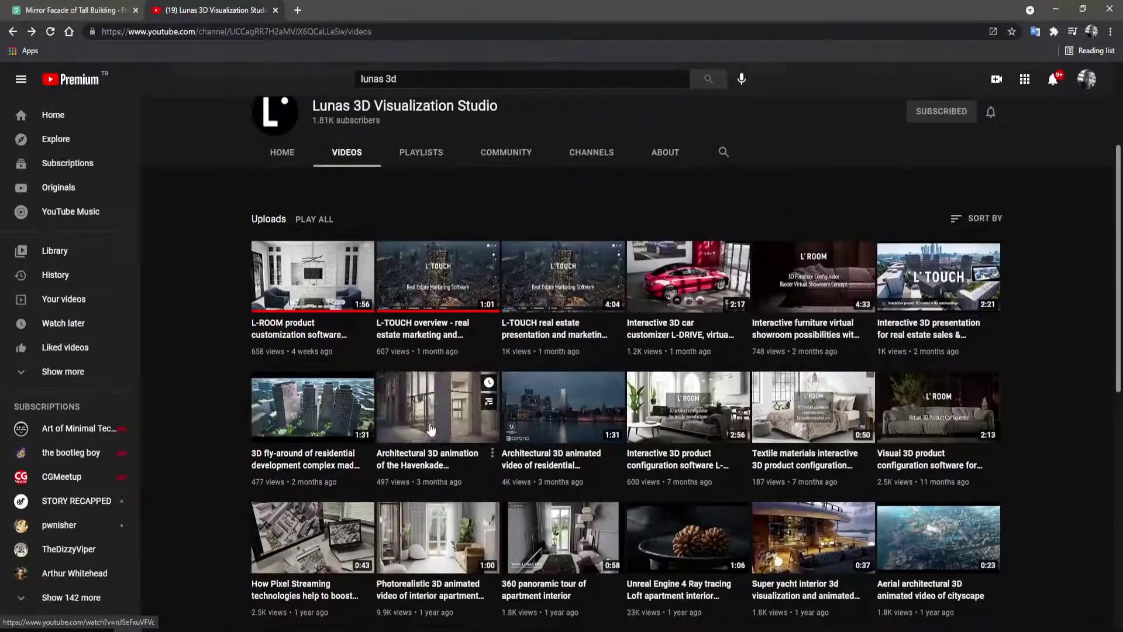
{"action": "scroll", "coordinate": [429, 429], "scroll_direction": "up", "scroll_amount": 2}
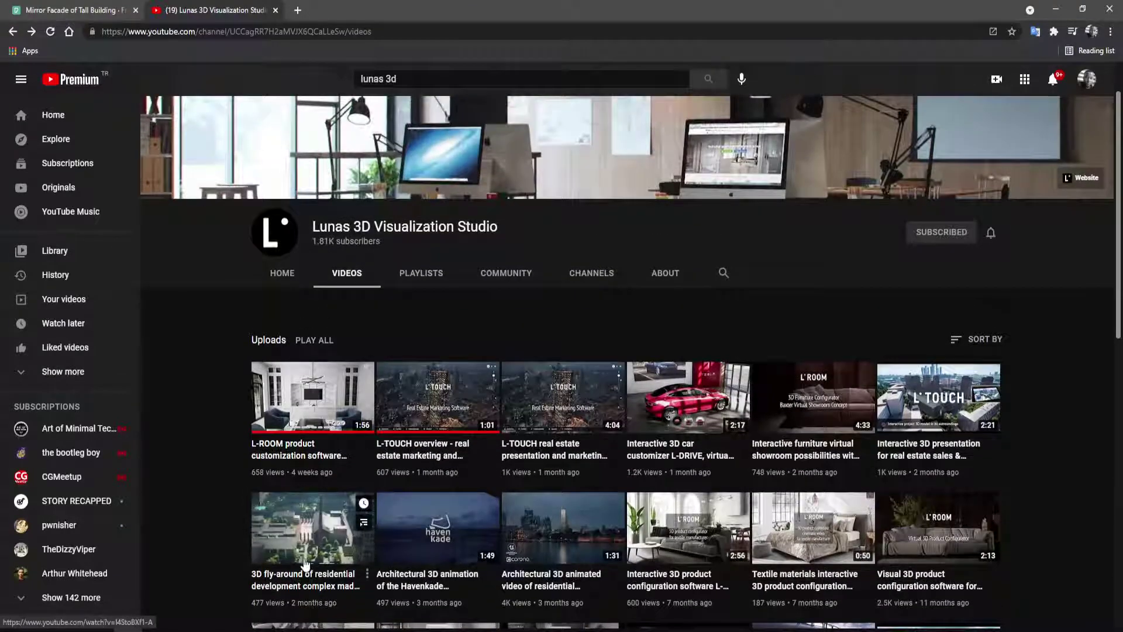
{"action": "left_click", "coordinate": [919, 400]}
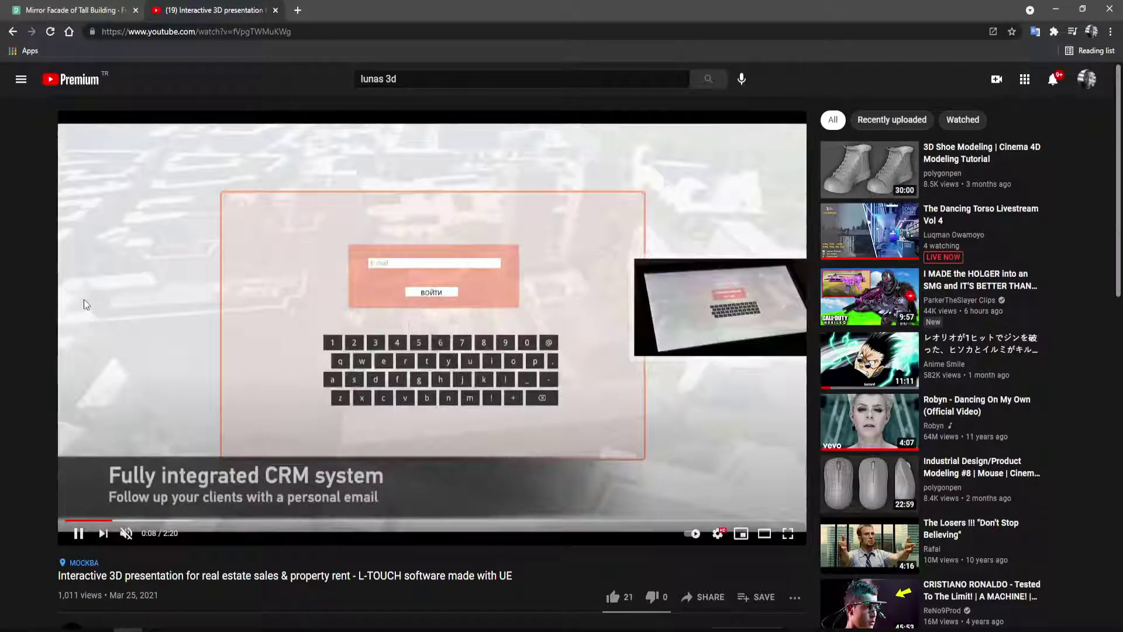
{"action": "key", "text": "Left"}
{"action": "key", "text": "Left"}
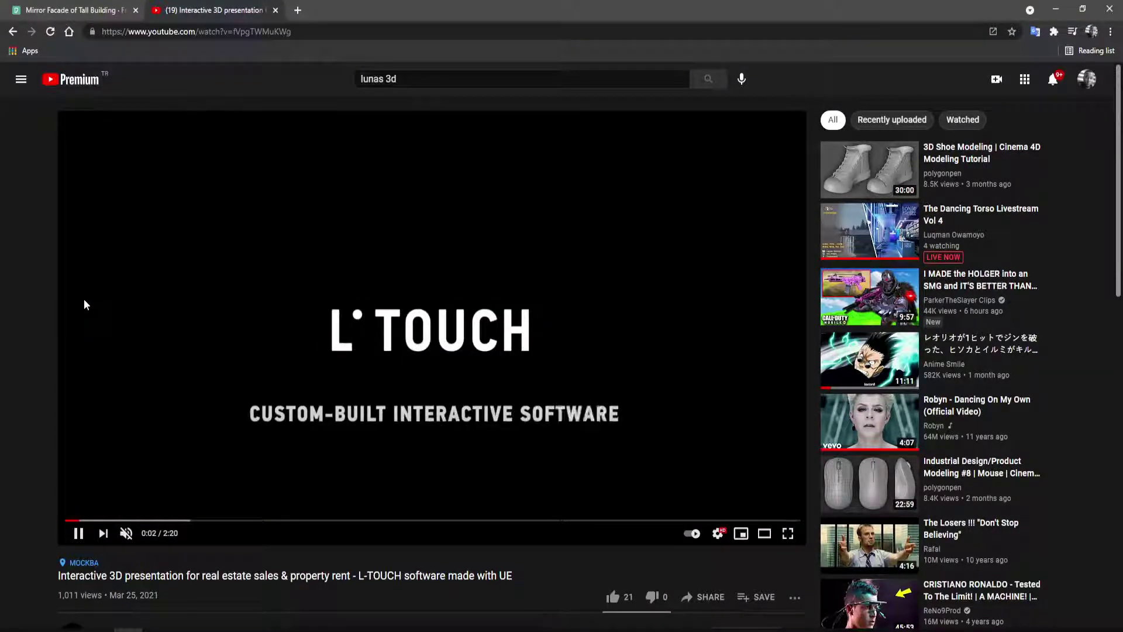
Skip through the L-TOUCH video to examine its fly-around, apartment selection, location map, render gallery and night view, up to the closing title.
{"action": "key", "text": "Right"}
{"action": "key", "text": "Right"}
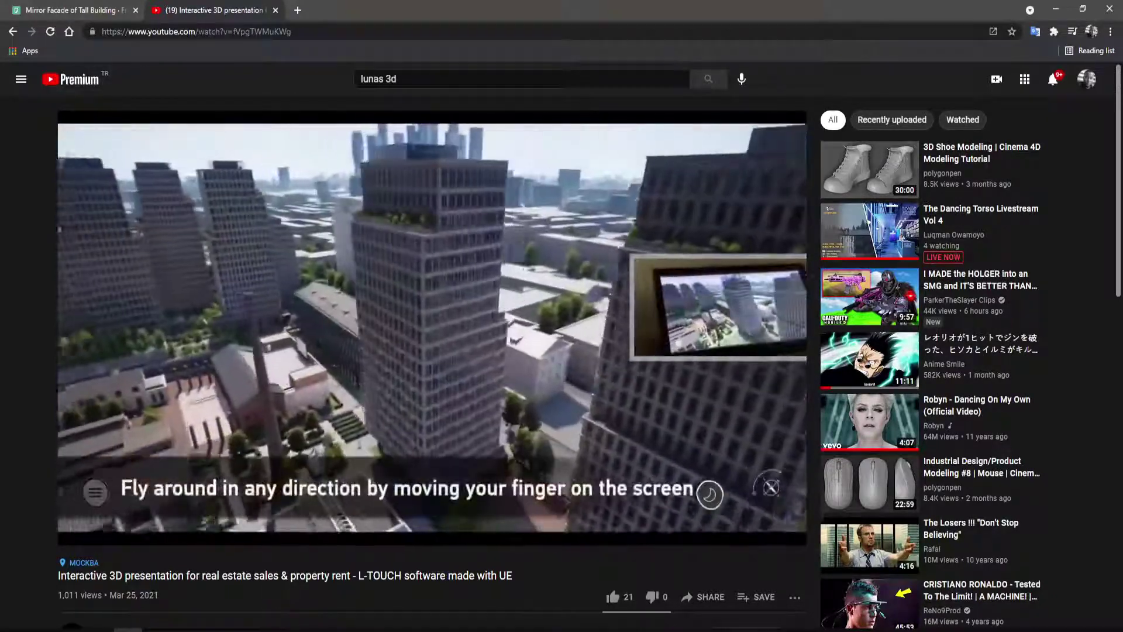
{"action": "key", "text": "Right"}
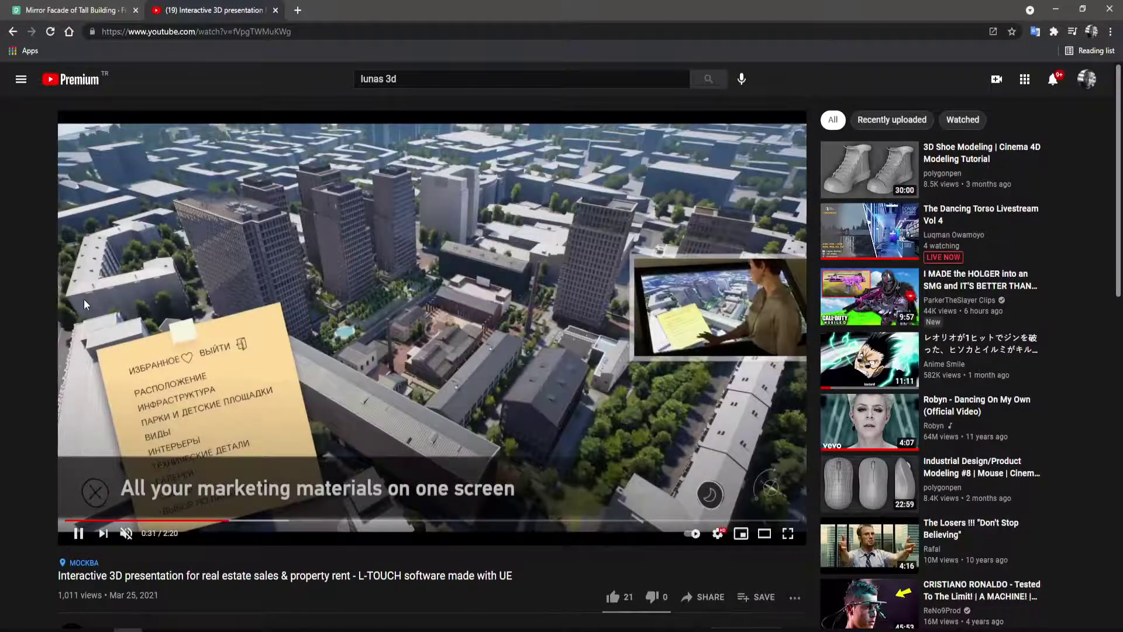
{"action": "key", "text": "Right"}
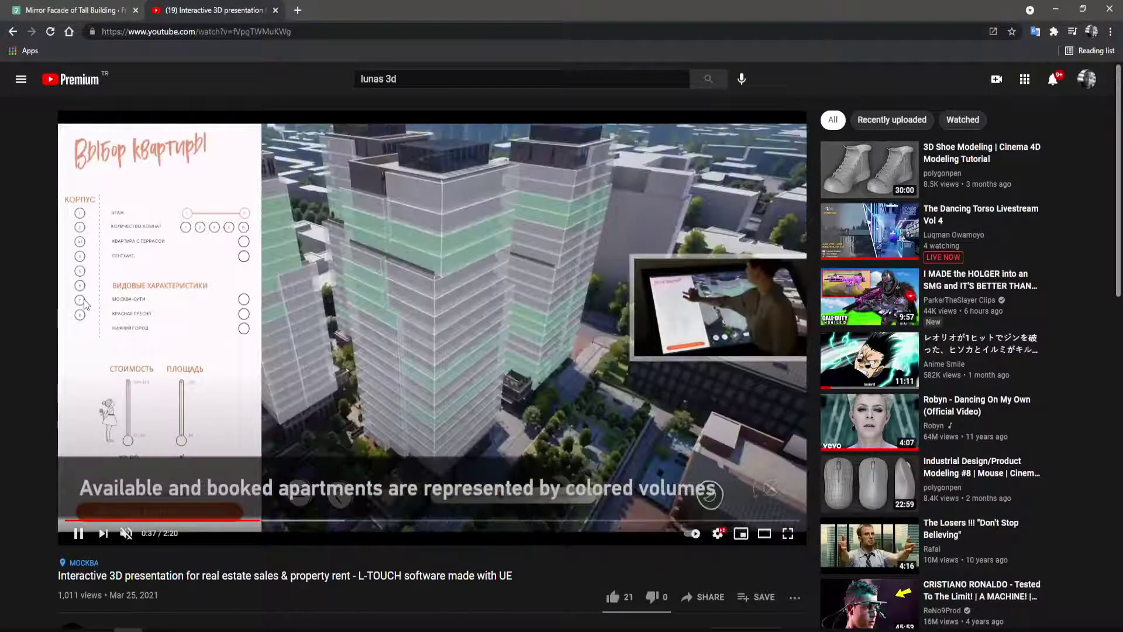
{"action": "key", "text": "Right"}
{"action": "key", "text": "Right"}
{"action": "key", "text": "Right"}
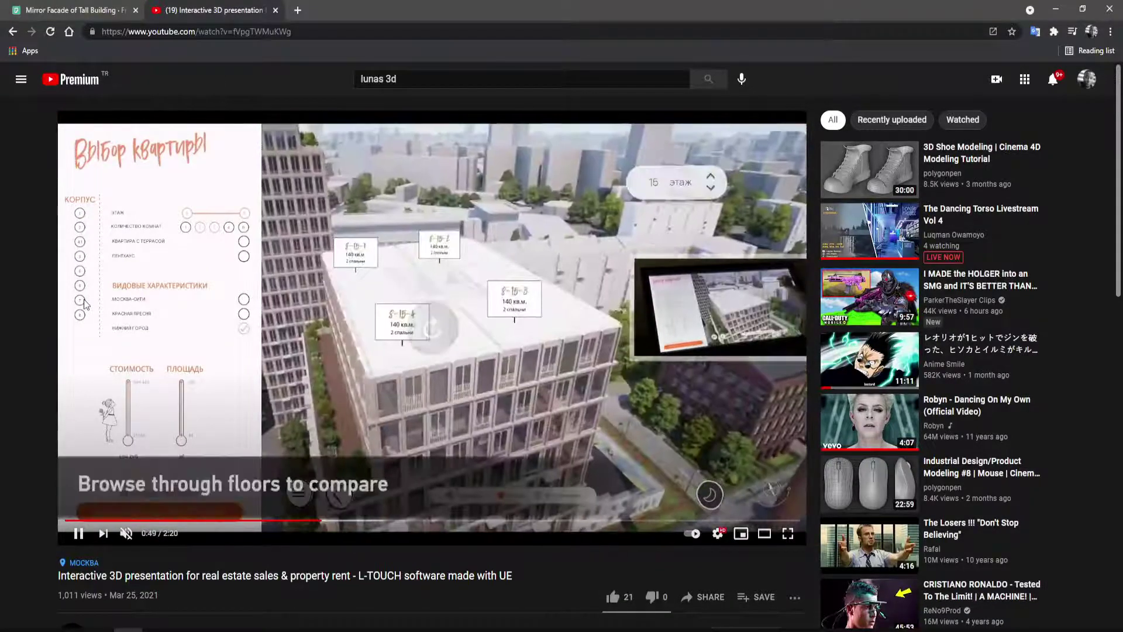
{"action": "key", "text": "Right"}
{"action": "key", "text": "Right"}
{"action": "key", "text": "Right"}
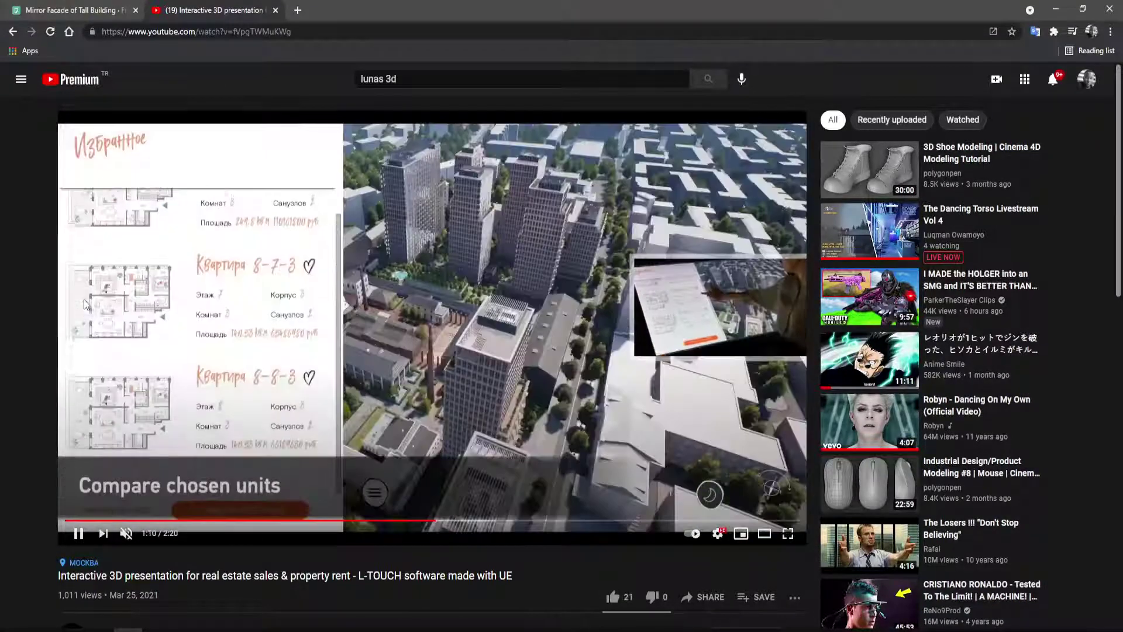
{"action": "key", "text": "Right"}
{"action": "key", "text": "Right"}
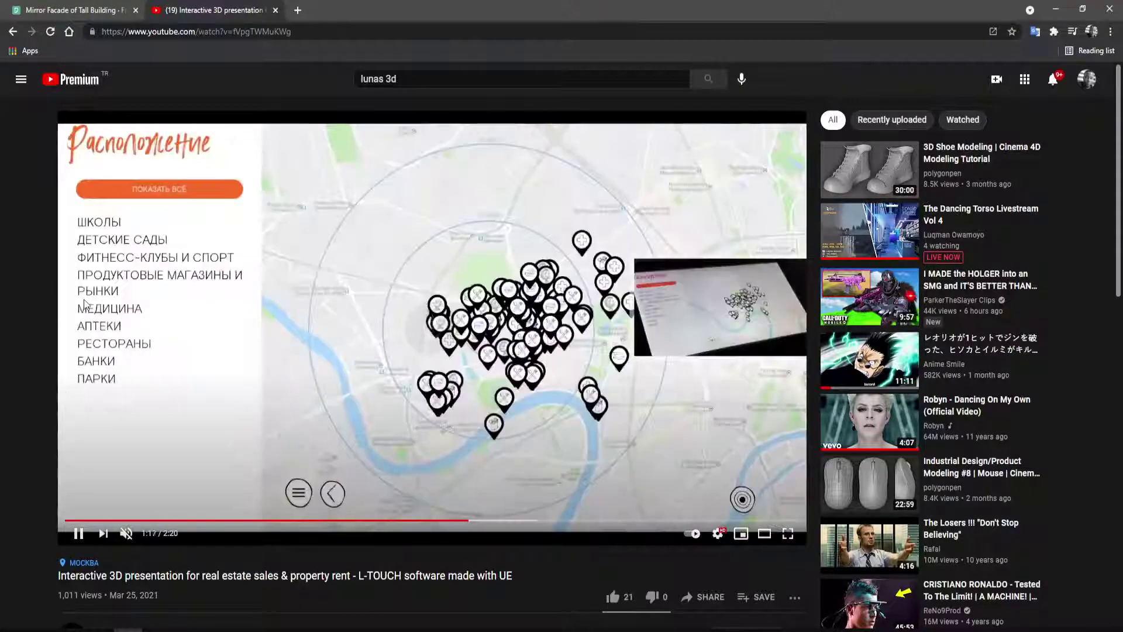
{"action": "key", "text": "Right"}
{"action": "key", "text": "Right"}
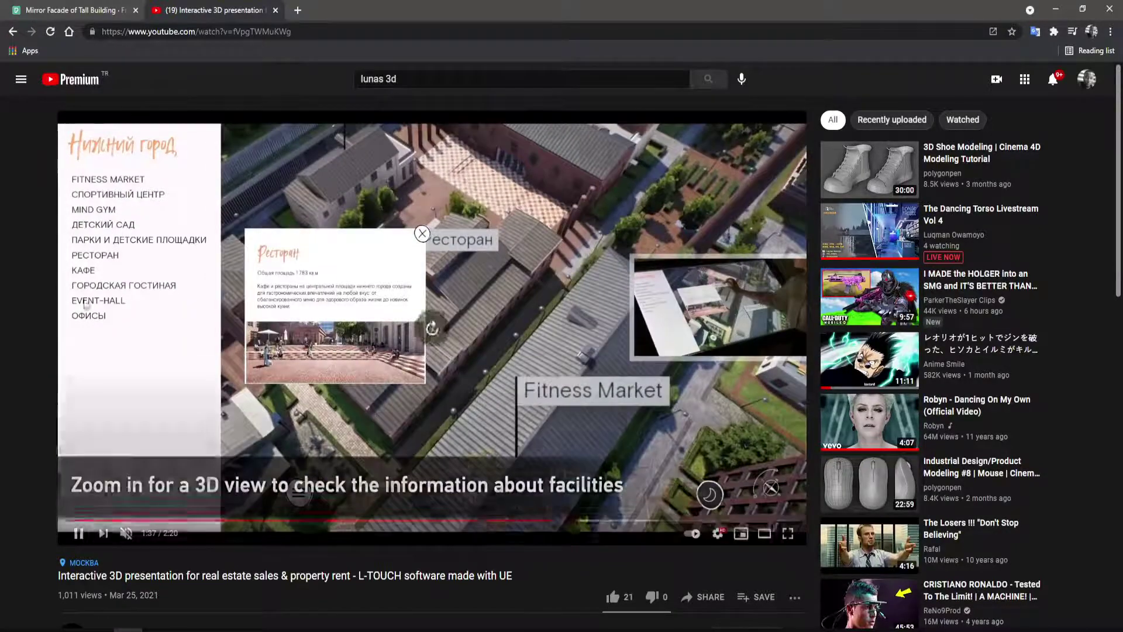
{"action": "key", "text": "Right"}
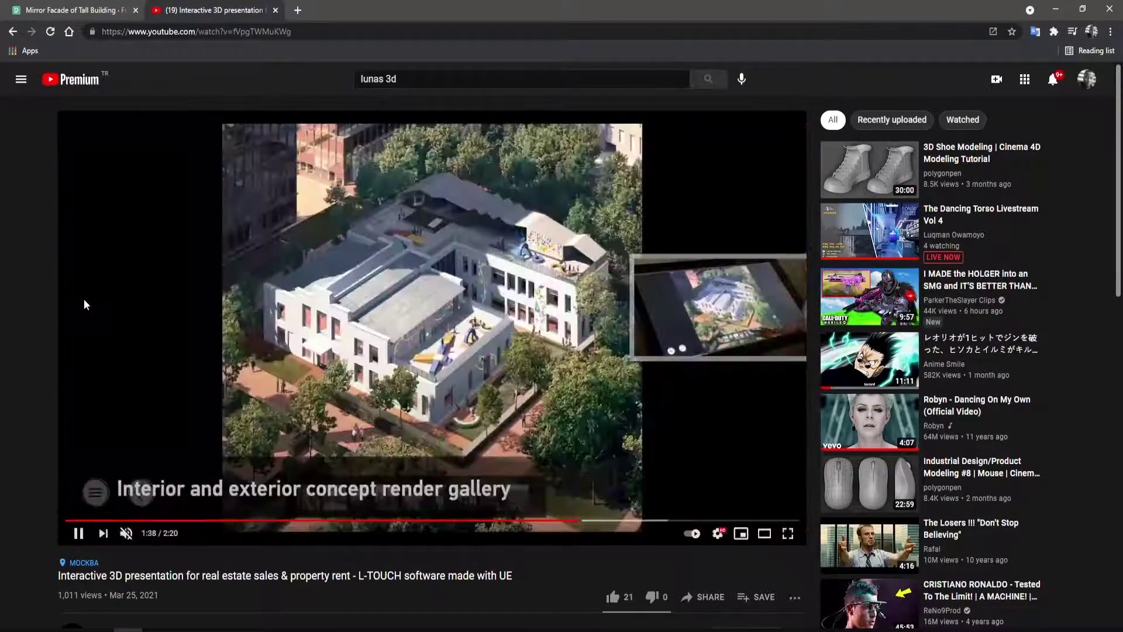
{"action": "key", "text": "Left"}
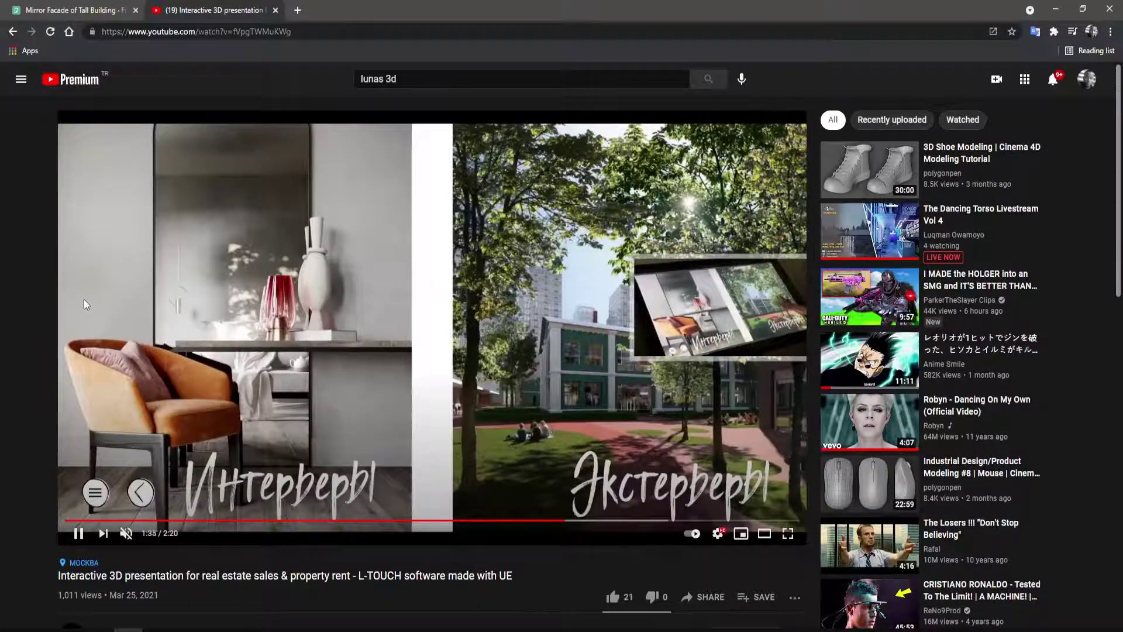
{"action": "key", "text": "Right"}
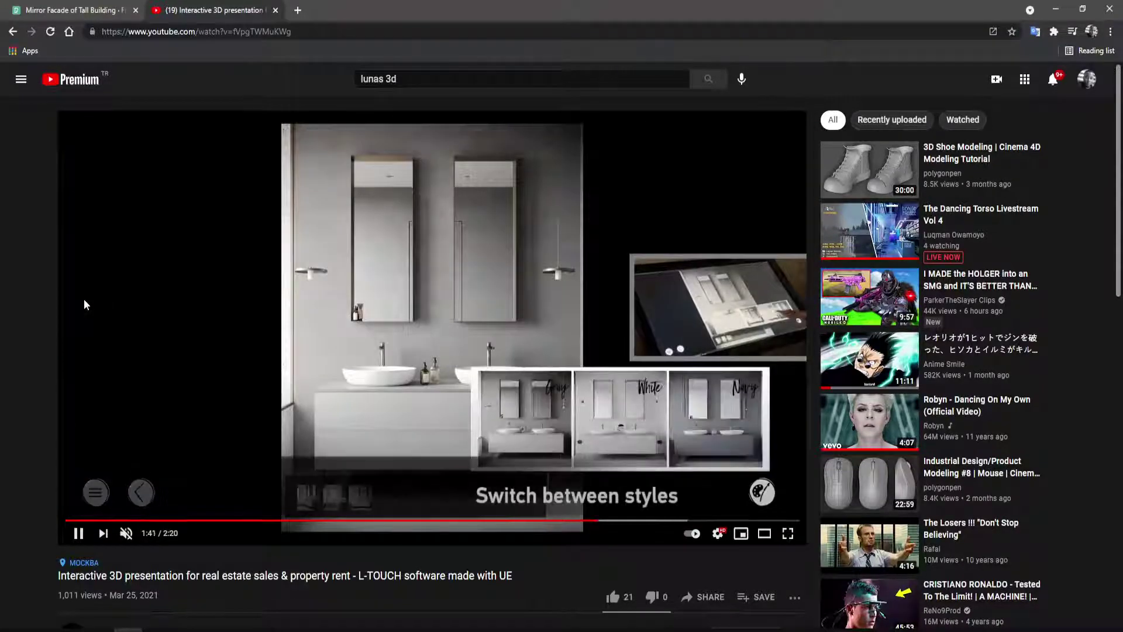
{"action": "key", "text": "Right"}
{"action": "key", "text": "Right"}
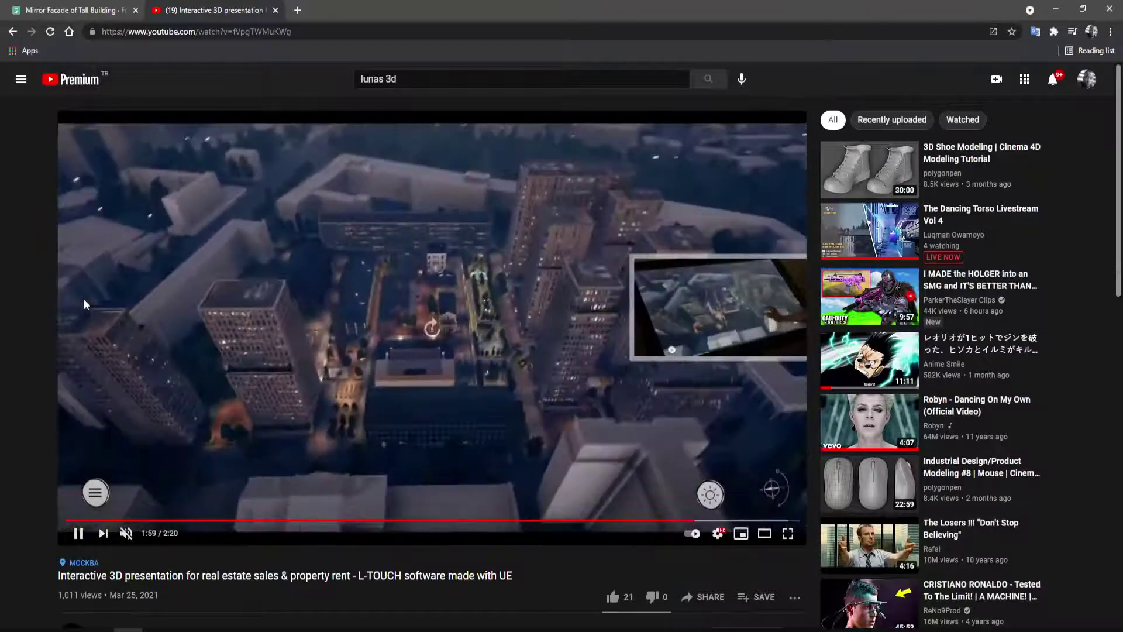
{"action": "key", "text": "Right"}
{"action": "key", "text": "Right"}
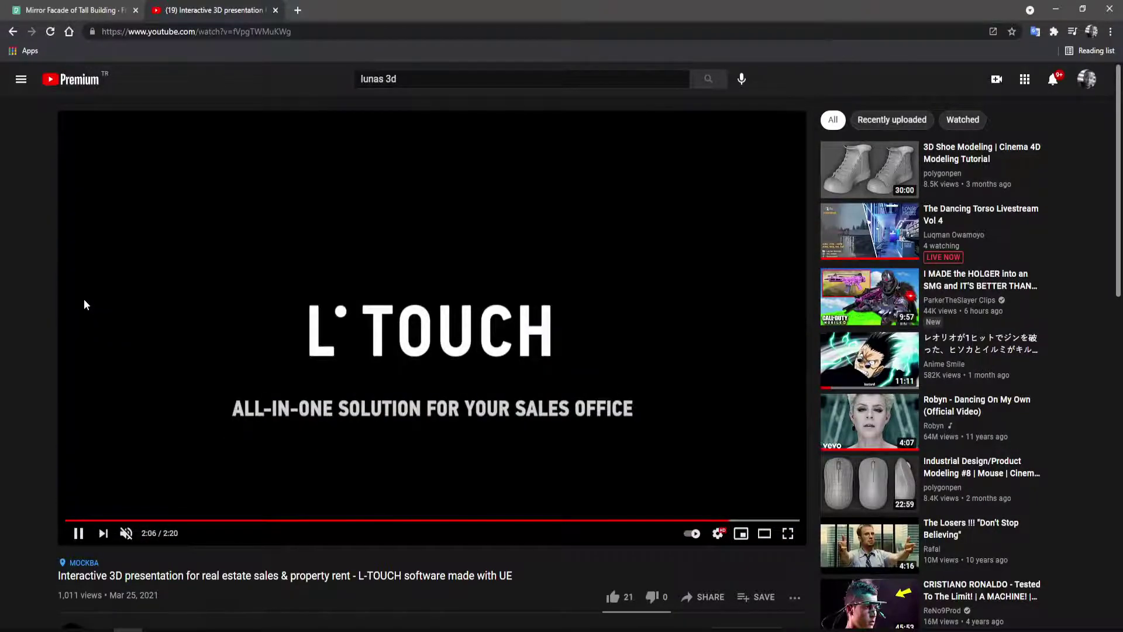
Return to the Lunas 3D Visualization Studio uploads and look through the list of videos.
{"action": "scroll", "coordinate": [455, 245], "scroll_direction": "down", "scroll_amount": 6}
{"action": "key", "text": "alt+Left"}
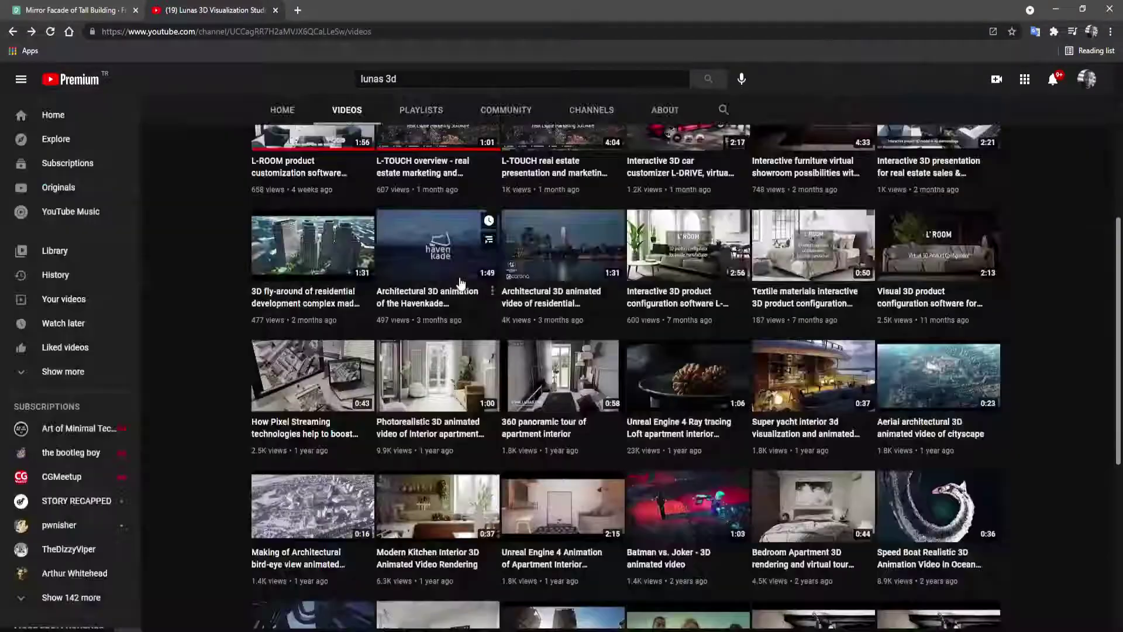
{"action": "scroll", "coordinate": [489, 449], "scroll_direction": "down", "scroll_amount": 4}
{"action": "scroll", "coordinate": [489, 449], "scroll_direction": "down", "scroll_amount": 2}
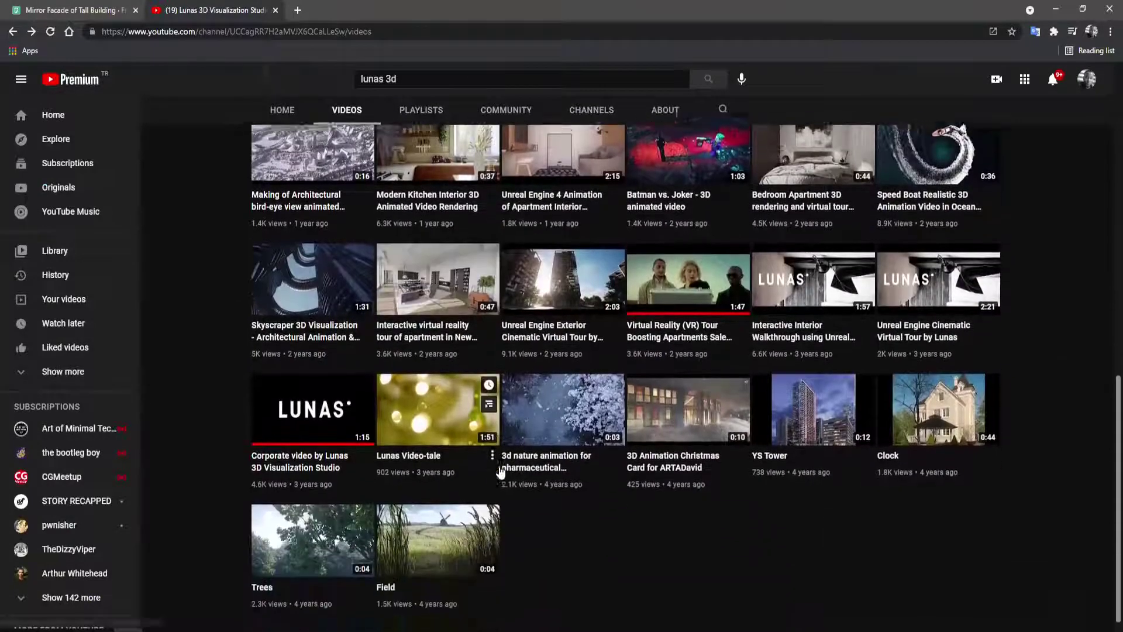
{"action": "scroll", "coordinate": [495, 444], "scroll_direction": "up", "scroll_amount": 10}
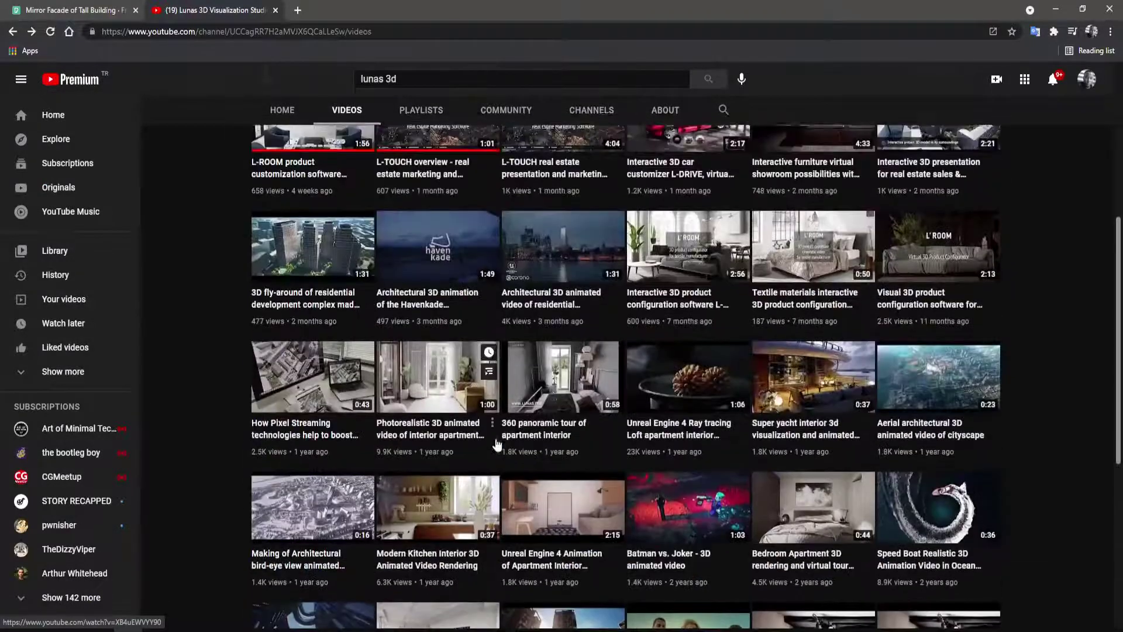
{"action": "scroll", "coordinate": [496, 444], "scroll_direction": "down", "scroll_amount": 8}
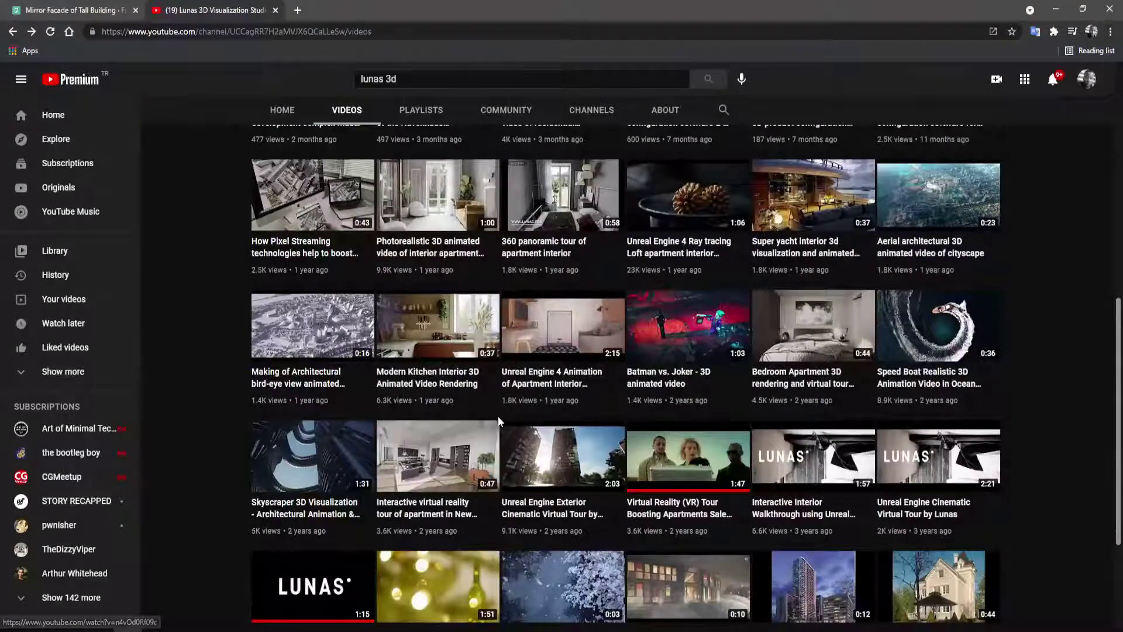
{"action": "scroll", "coordinate": [491, 431], "scroll_direction": "up", "scroll_amount": 5}
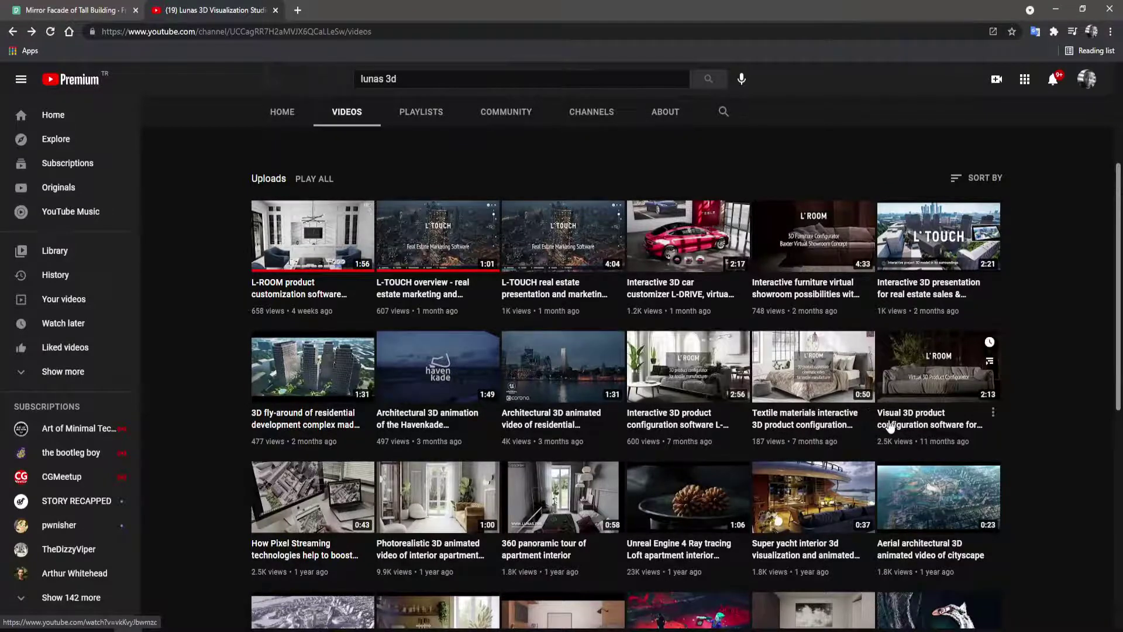
Open the video "Aerial architectural 3D animated video of cityscape", skip ahead and pause it at 0:15 on the island view.
{"action": "scroll", "coordinate": [903, 447], "scroll_direction": "down", "scroll_amount": 2}
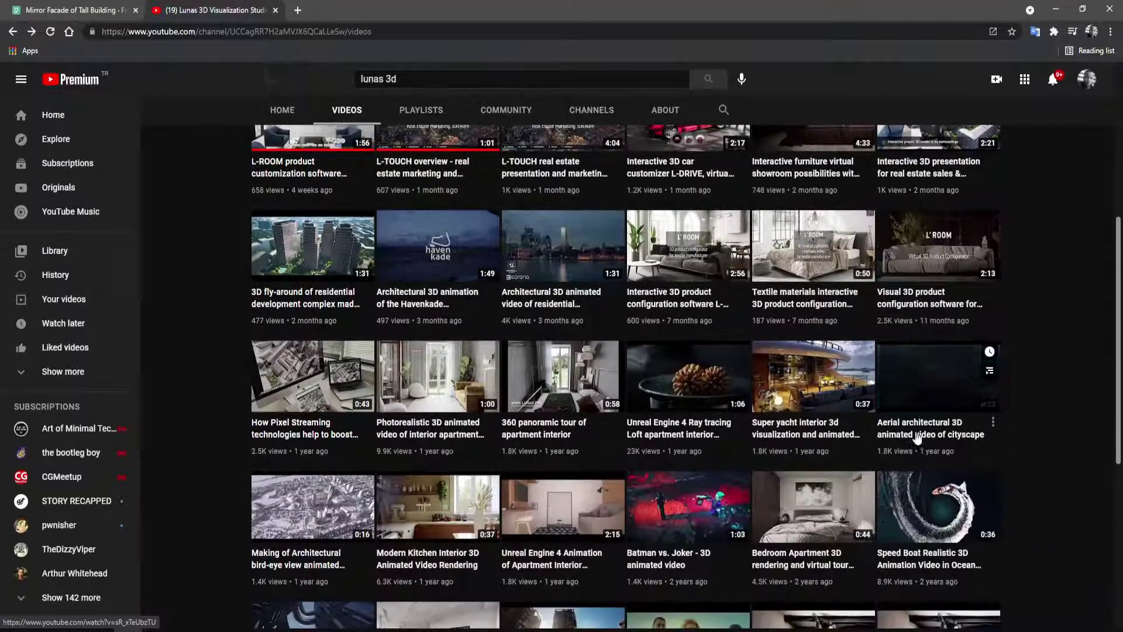
{"action": "left_click", "coordinate": [910, 431]}
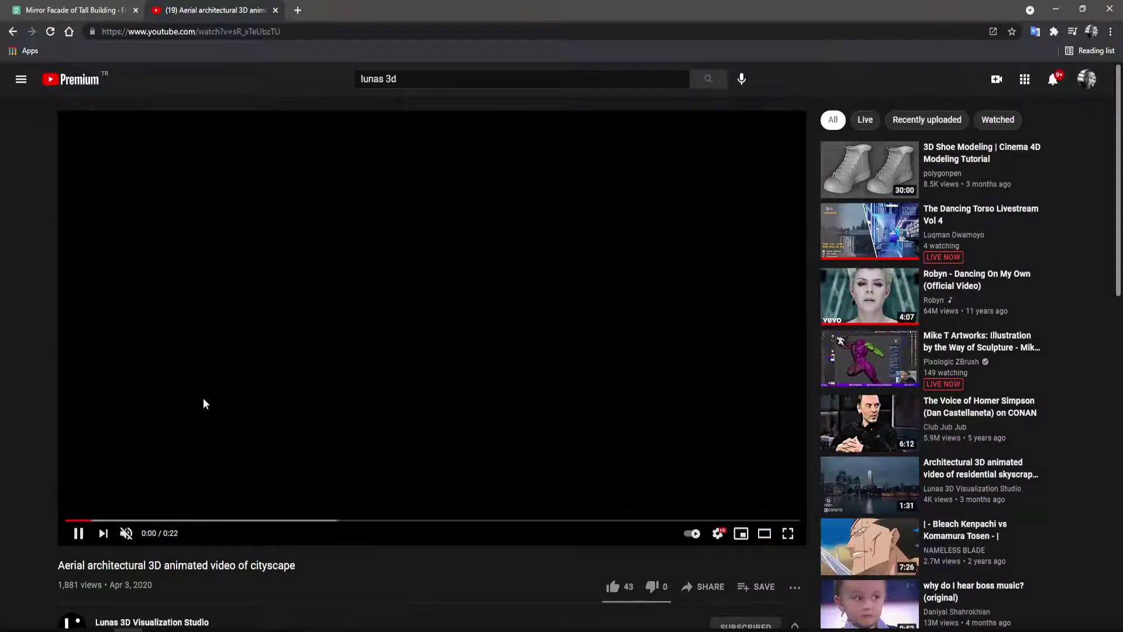
{"action": "key", "text": "Right"}
{"action": "key", "text": "Right"}
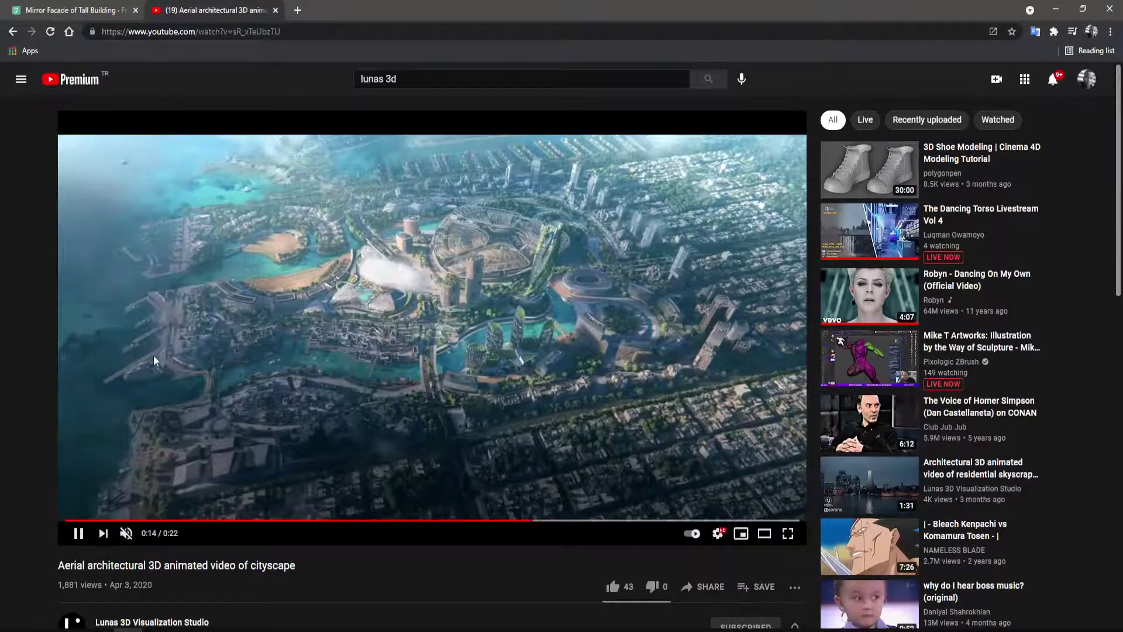
{"action": "left_click", "coordinate": [257, 411]}
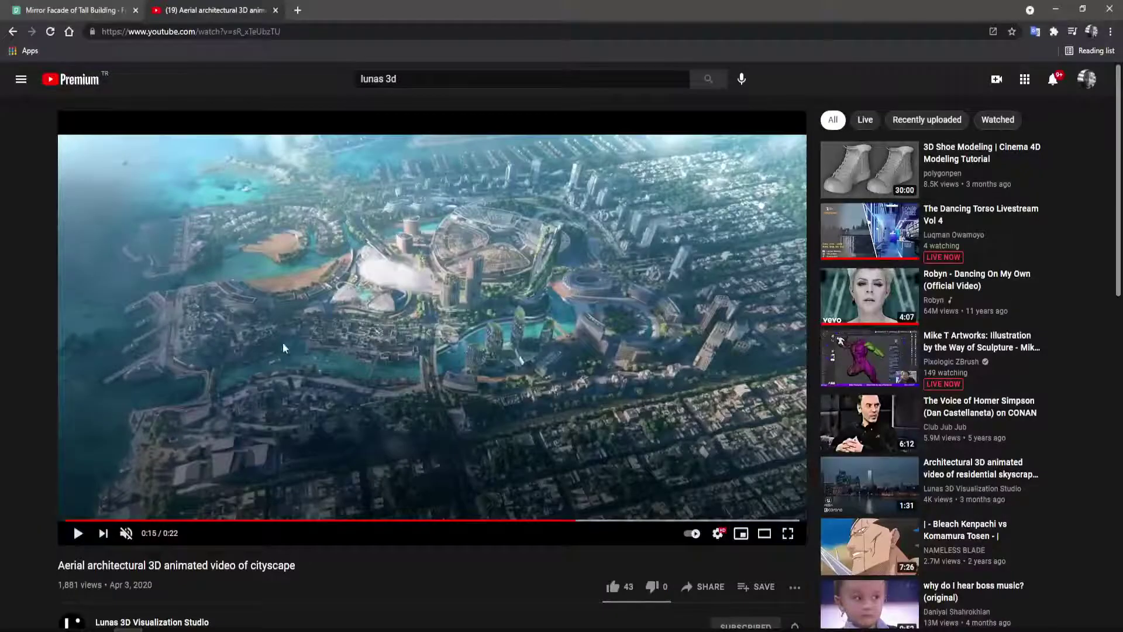
Show the replies to the comment requesting a sci-fi city tutorial below the cityscape video.
{"action": "scroll", "coordinate": [268, 466], "scroll_direction": "down", "scroll_amount": 4}
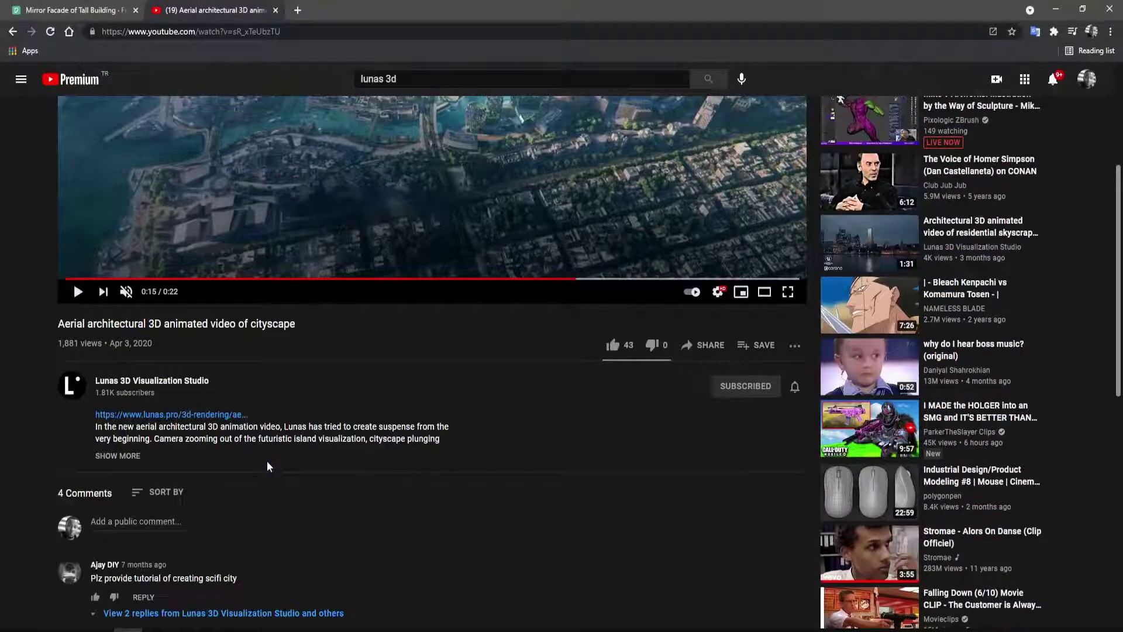
{"action": "scroll", "coordinate": [267, 462], "scroll_direction": "down", "scroll_amount": 5}
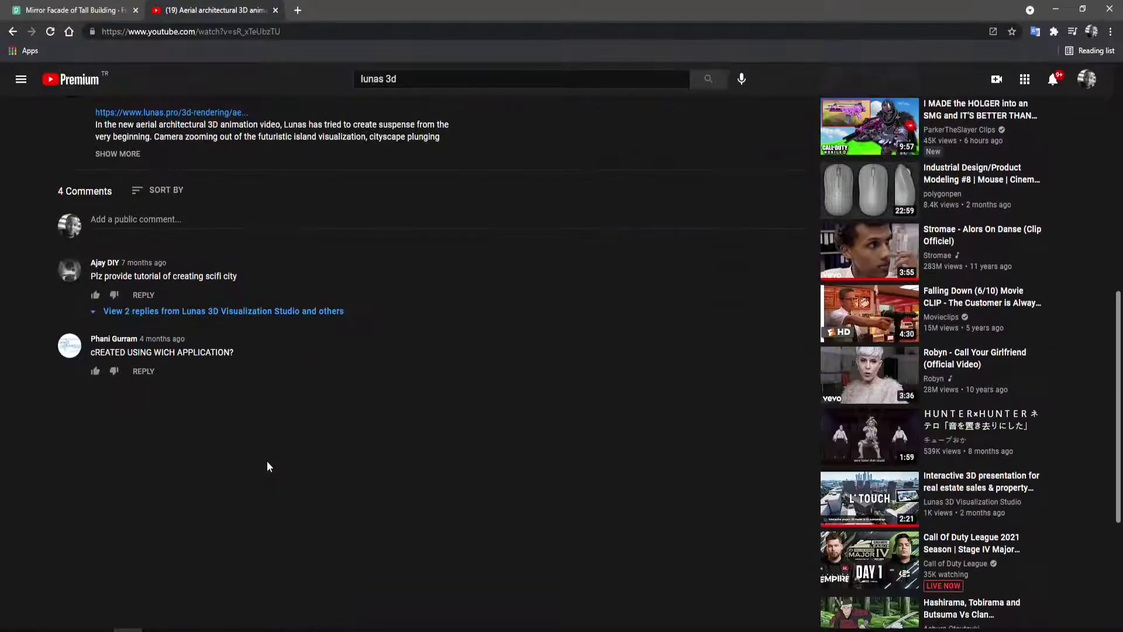
{"action": "left_click", "coordinate": [178, 312]}
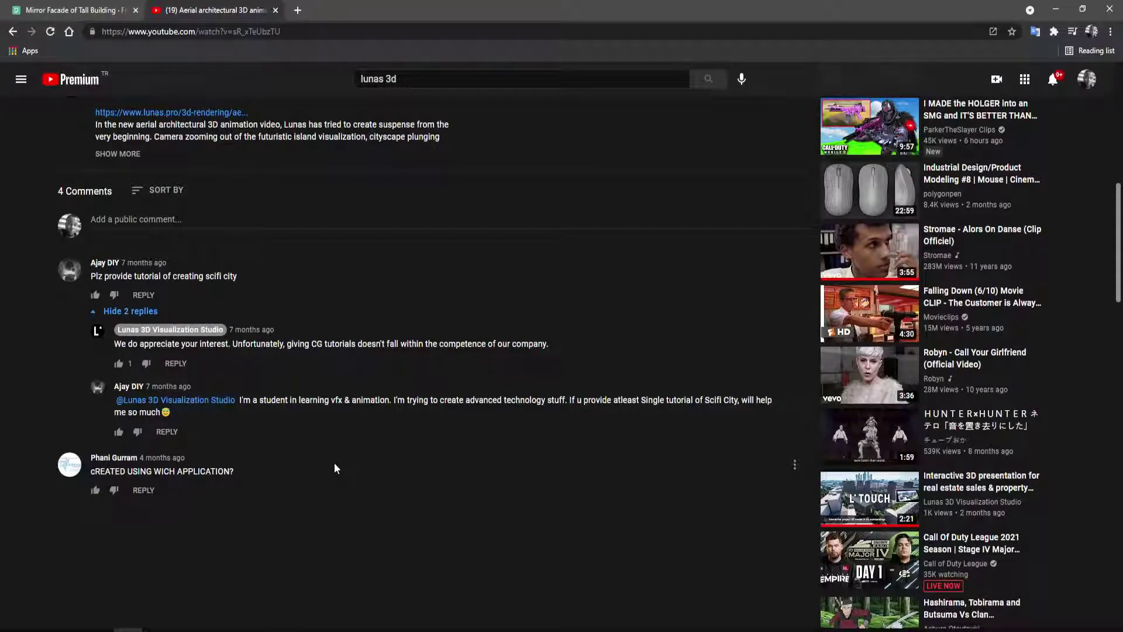
Go back from the cityscape video to the studio's uploads and review them again.
{"action": "scroll", "coordinate": [299, 453], "scroll_direction": "up", "scroll_amount": 10}
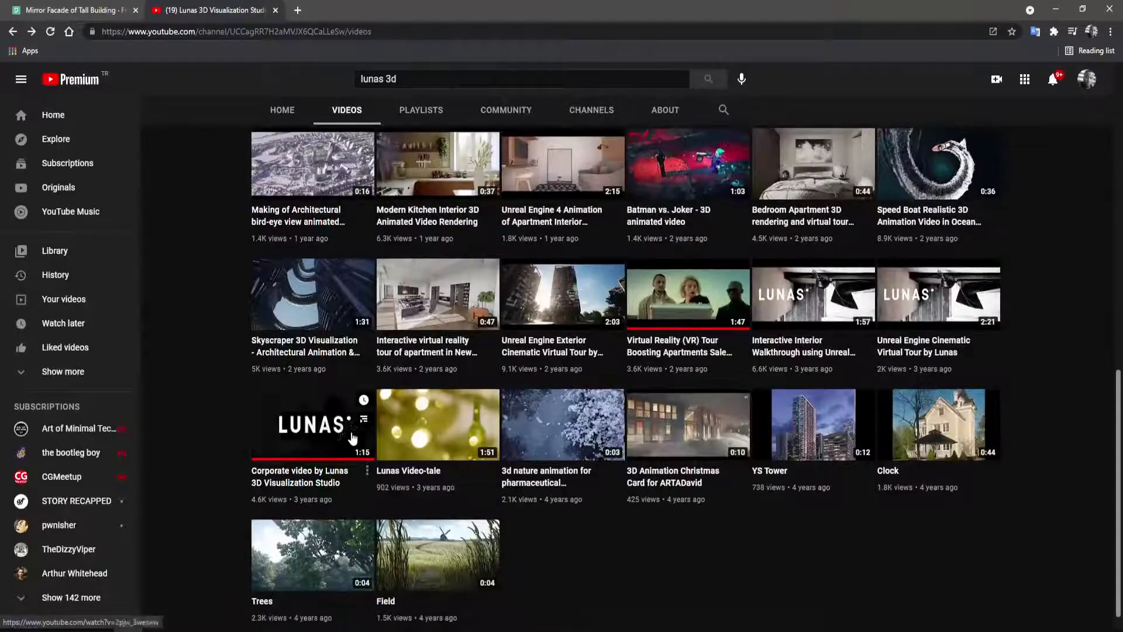
{"action": "scroll", "coordinate": [403, 446], "scroll_direction": "up", "scroll_amount": 7}
{"action": "scroll", "coordinate": [403, 446], "scroll_direction": "up", "scroll_amount": 5}
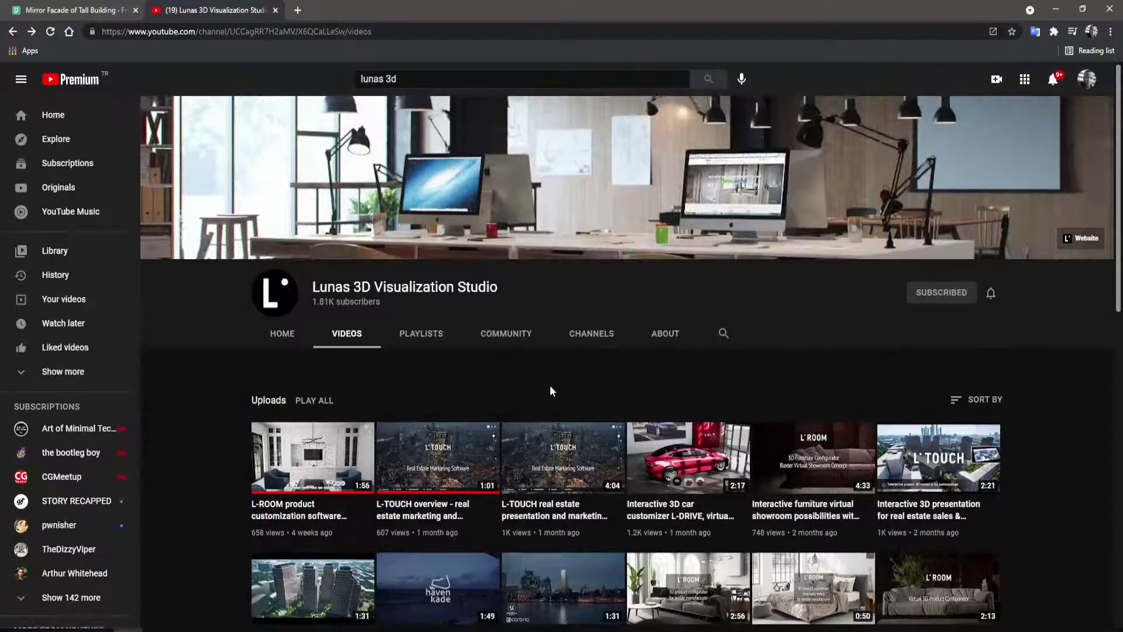
{"action": "scroll", "coordinate": [546, 387], "scroll_direction": "down", "scroll_amount": 2}
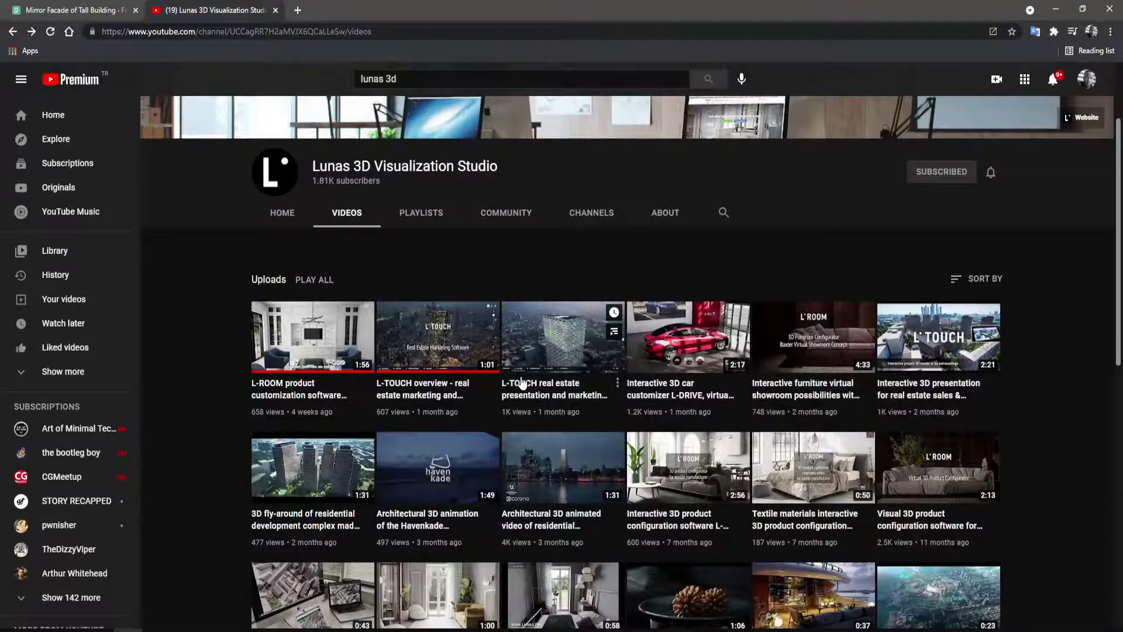
{"action": "scroll", "coordinate": [522, 383], "scroll_direction": "down", "scroll_amount": 5}
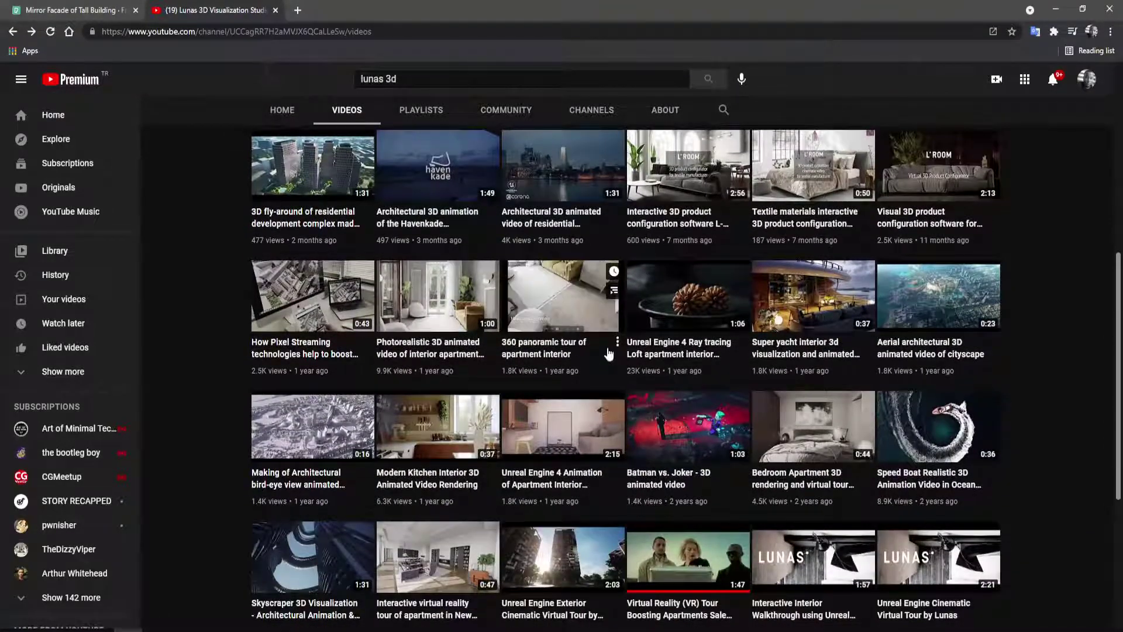
{"action": "scroll", "coordinate": [593, 343], "scroll_direction": "up", "scroll_amount": 6}
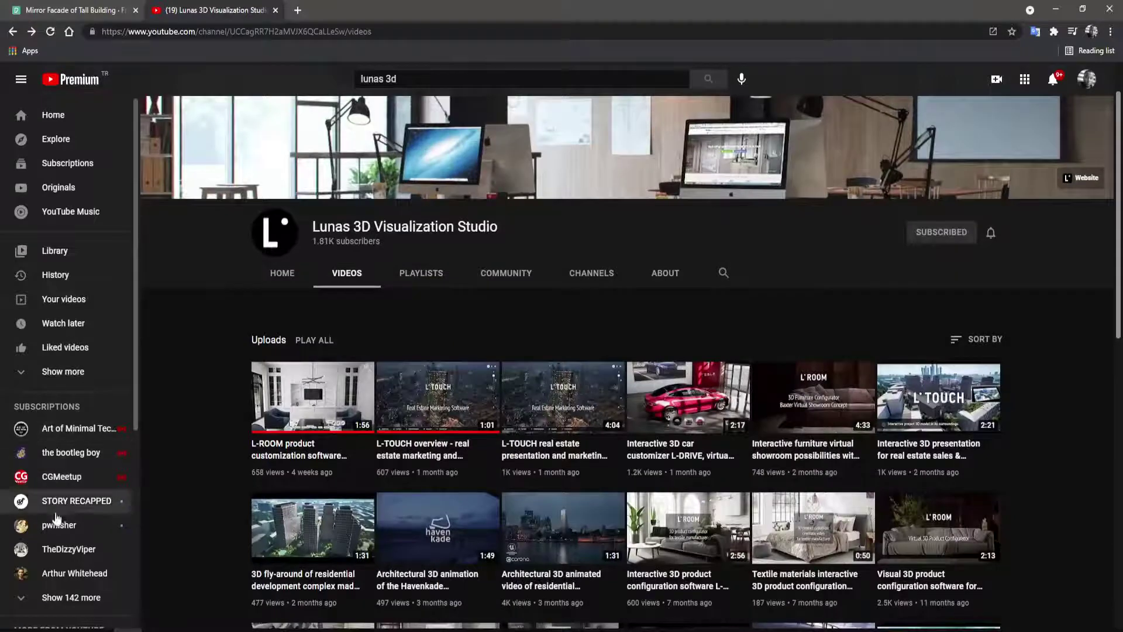
Expand the full subscriptions list, open the Fisher Dai channel and show its uploaded videos.
{"action": "left_click", "coordinate": [56, 597]}
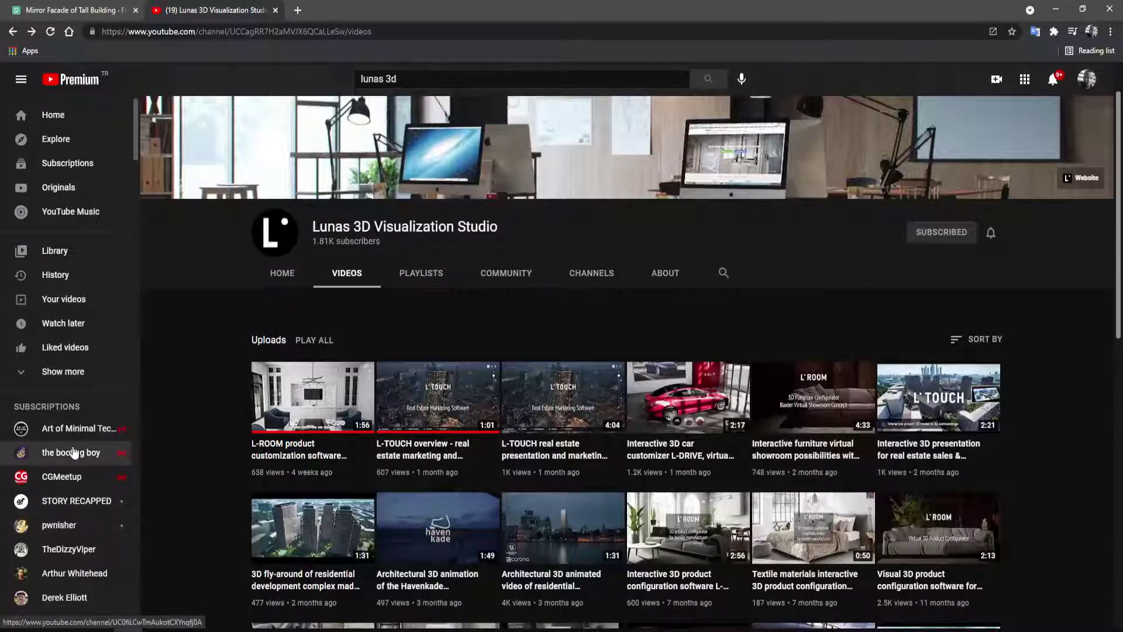
{"action": "scroll", "coordinate": [73, 452], "scroll_direction": "down", "scroll_amount": 9}
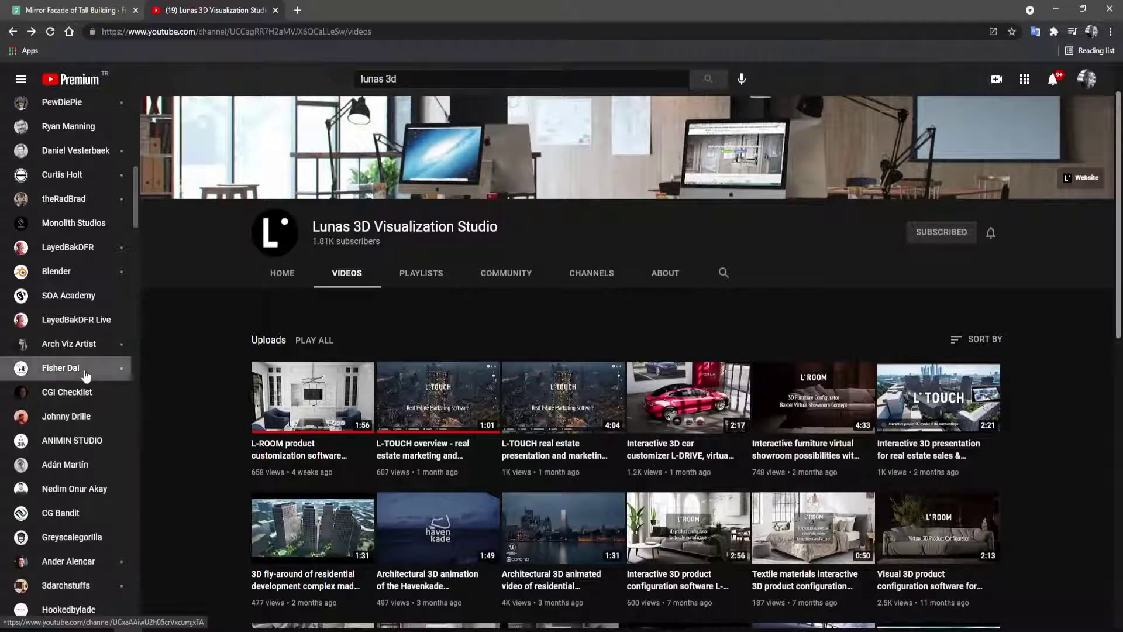
{"action": "left_click", "coordinate": [104, 368]}
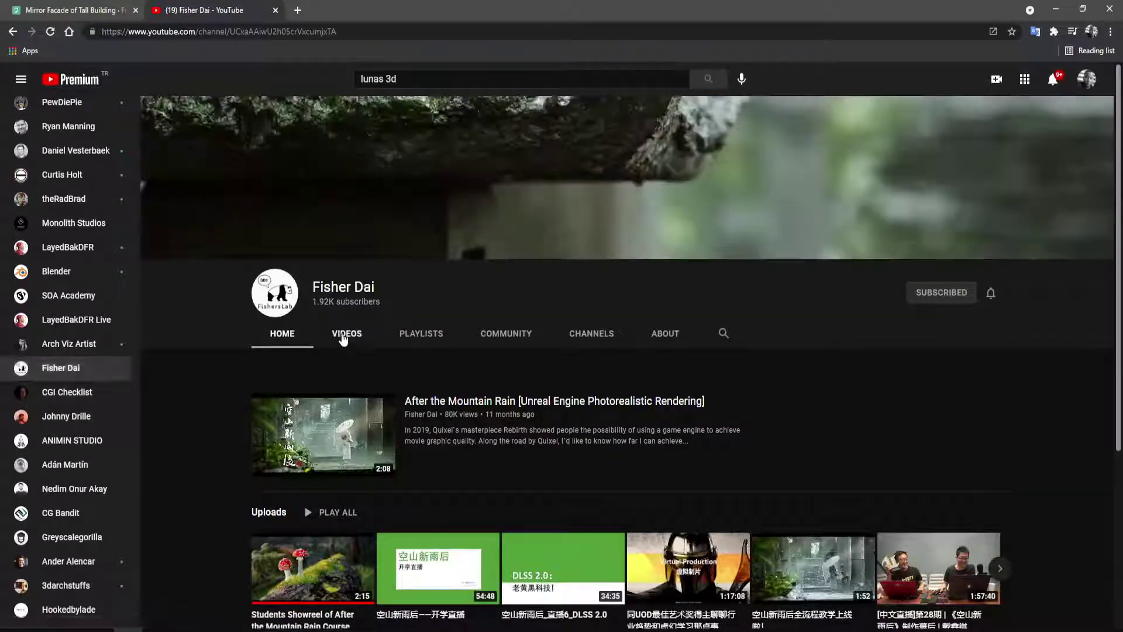
{"action": "left_click", "coordinate": [344, 336]}
{"action": "scroll", "coordinate": [328, 340], "scroll_direction": "down", "scroll_amount": 3}
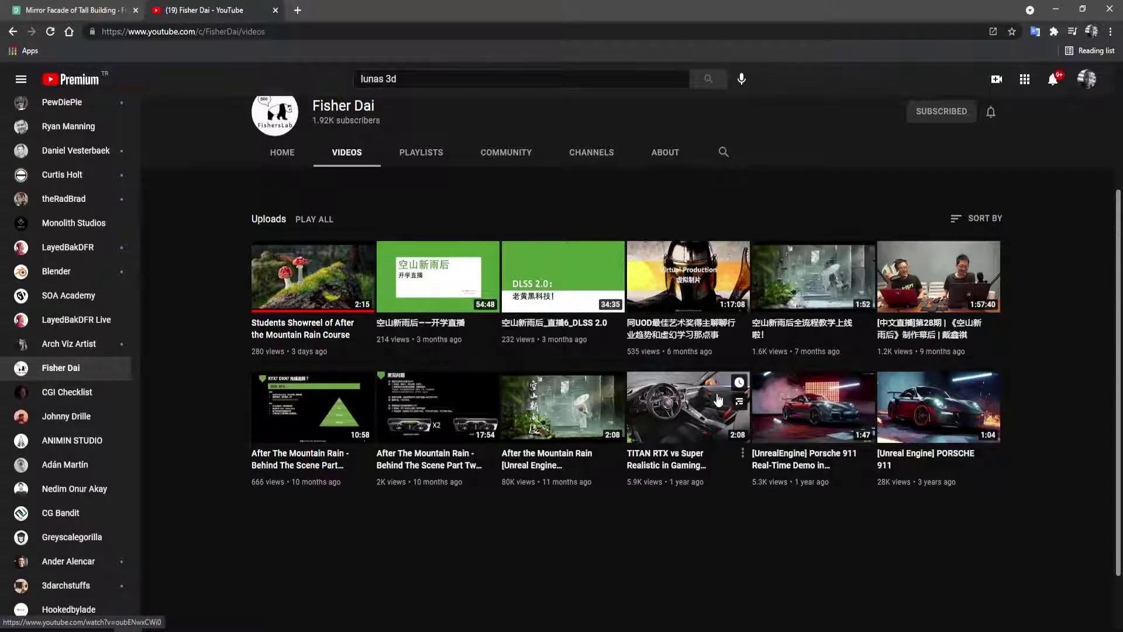
Open the video "After the Mountain Rain [Unreal Engine Photorealistic Rendering]" and expand its full description.
{"action": "left_click", "coordinate": [535, 429]}
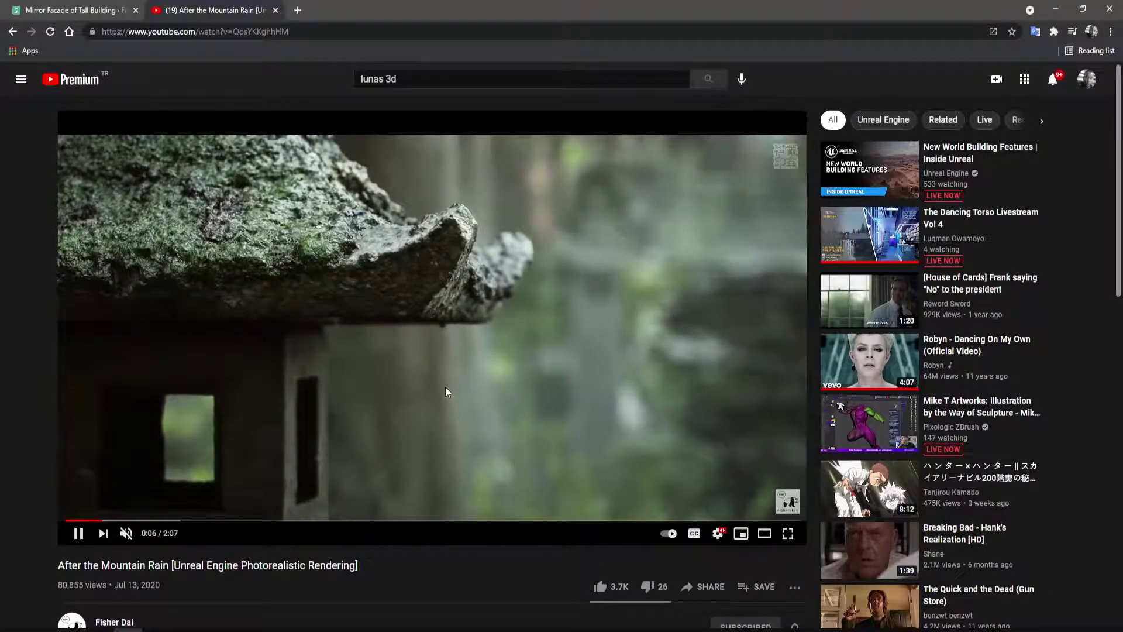
{"action": "scroll", "coordinate": [403, 433], "scroll_direction": "down", "scroll_amount": 2}
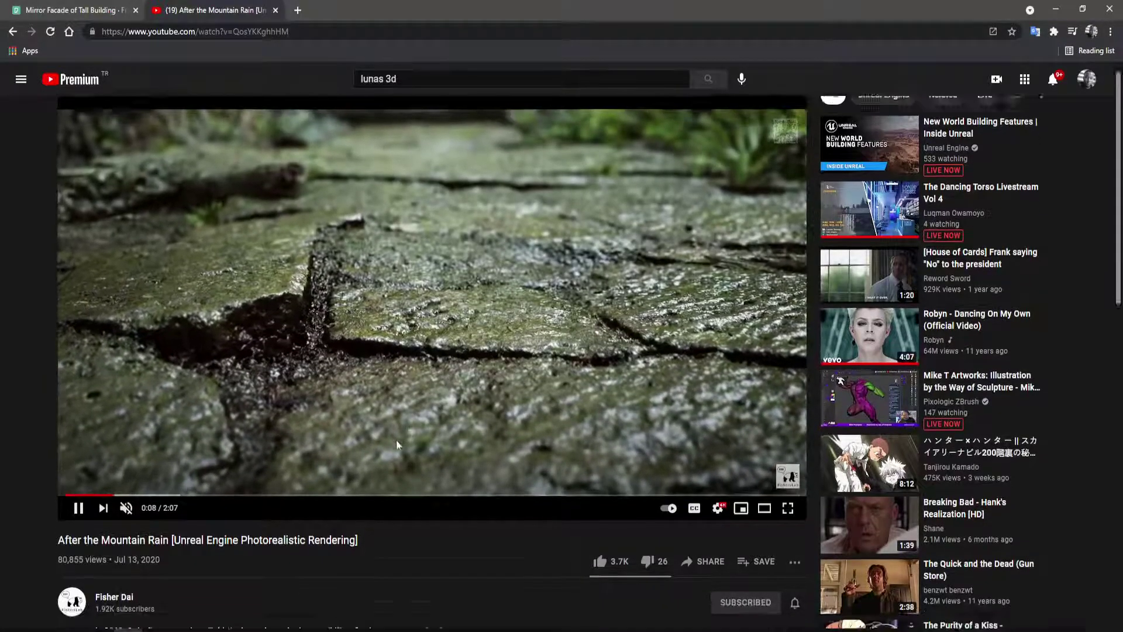
{"action": "scroll", "coordinate": [395, 440], "scroll_direction": "down", "scroll_amount": 4}
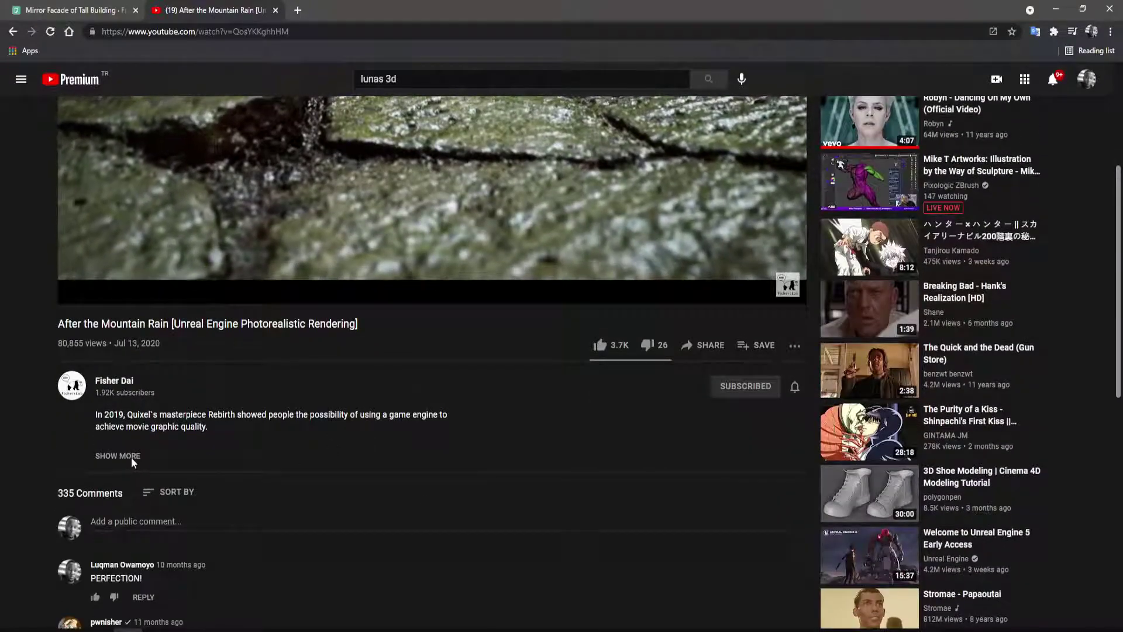
{"action": "left_click", "coordinate": [130, 456]}
Read through the video's description, examining the inspiration, poem and Unreal rendering workflow notes, and glance at the first comments.
{"action": "scroll", "coordinate": [665, 402], "scroll_direction": "up", "scroll_amount": 4}
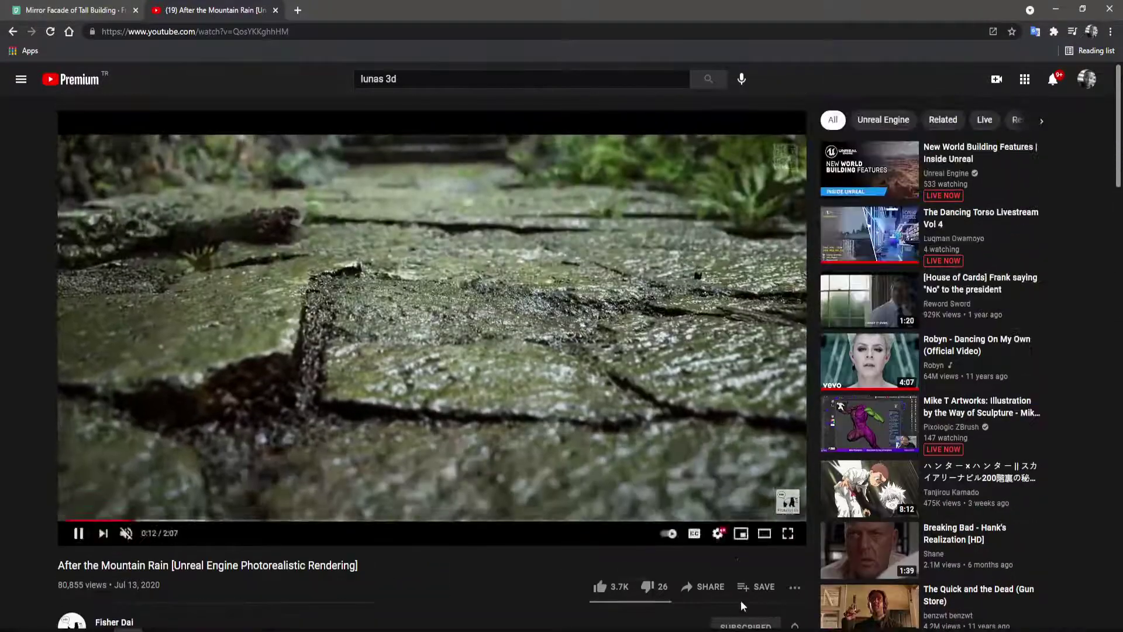
{"action": "scroll", "coordinate": [366, 452], "scroll_direction": "down", "scroll_amount": 1}
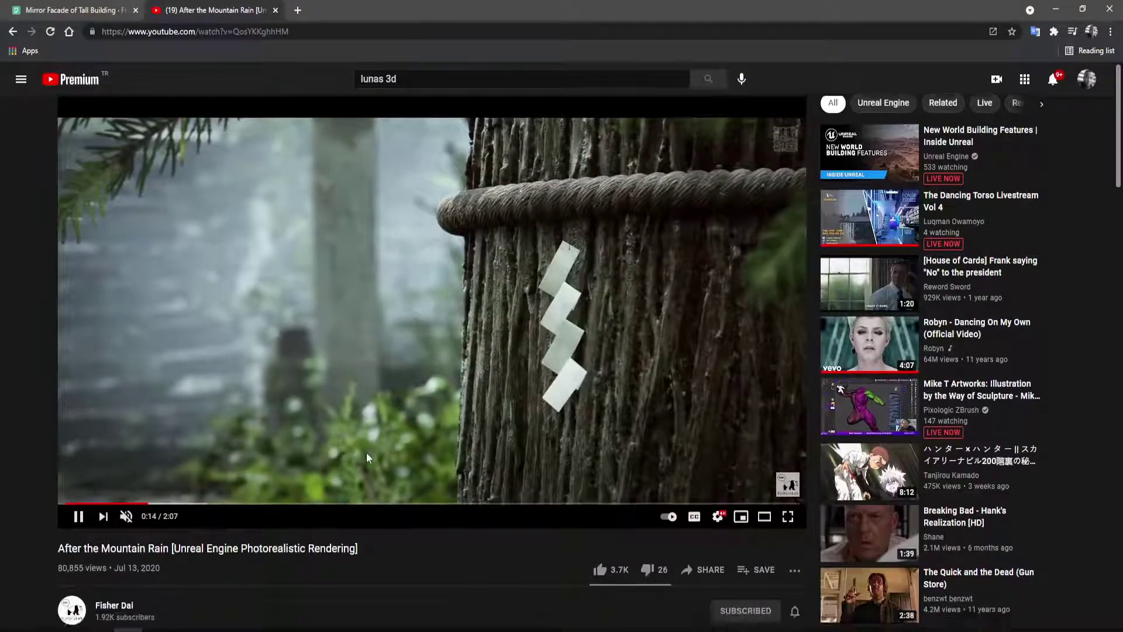
{"action": "scroll", "coordinate": [366, 451], "scroll_direction": "down", "scroll_amount": 6}
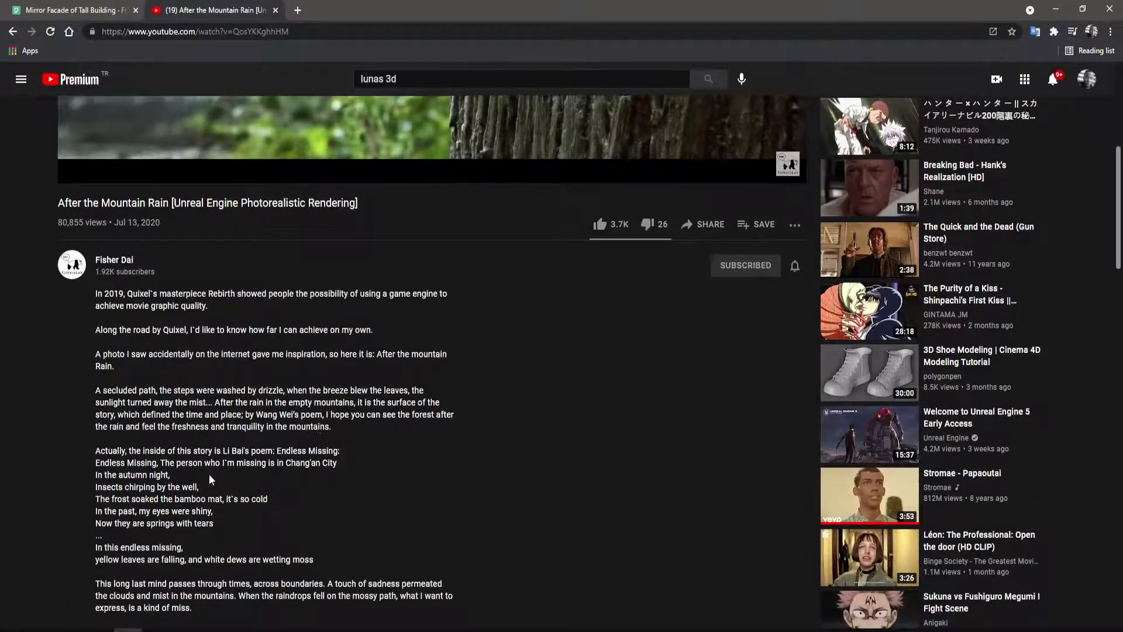
{"action": "scroll", "coordinate": [208, 474], "scroll_direction": "down", "scroll_amount": 6}
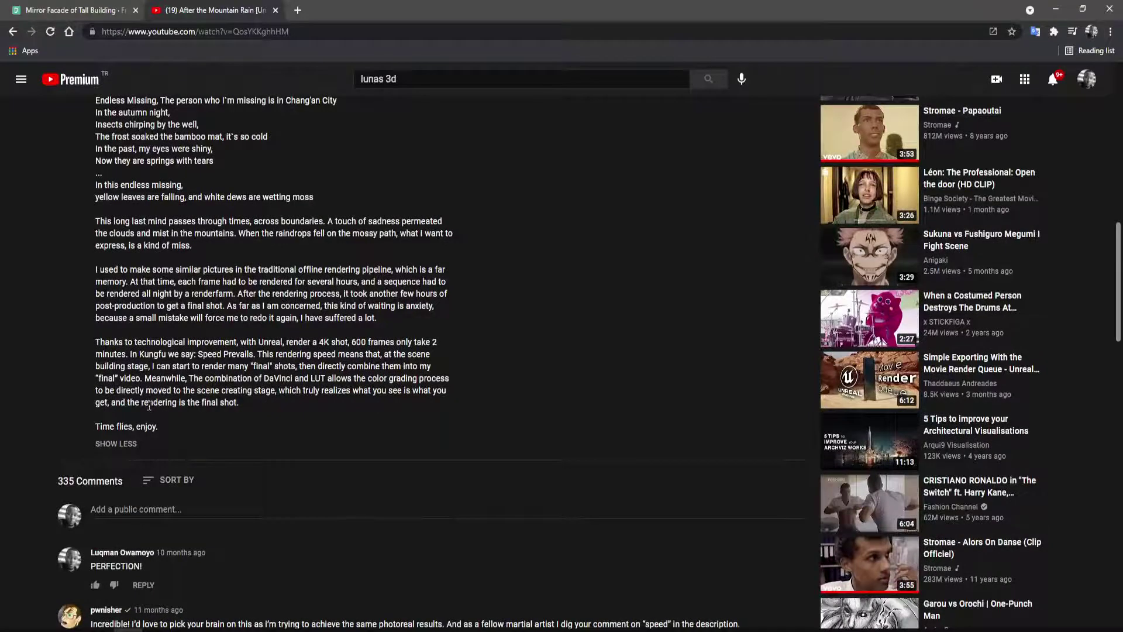
{"action": "scroll", "coordinate": [193, 368], "scroll_direction": "up", "scroll_amount": 4}
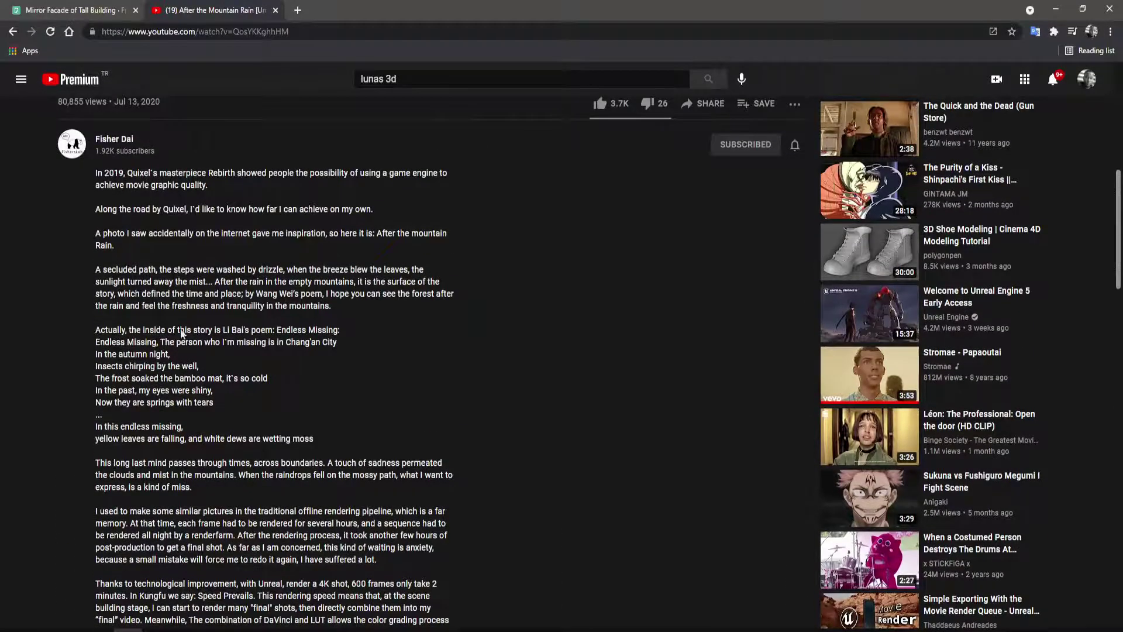
{"action": "scroll", "coordinate": [182, 335], "scroll_direction": "up", "scroll_amount": 1}
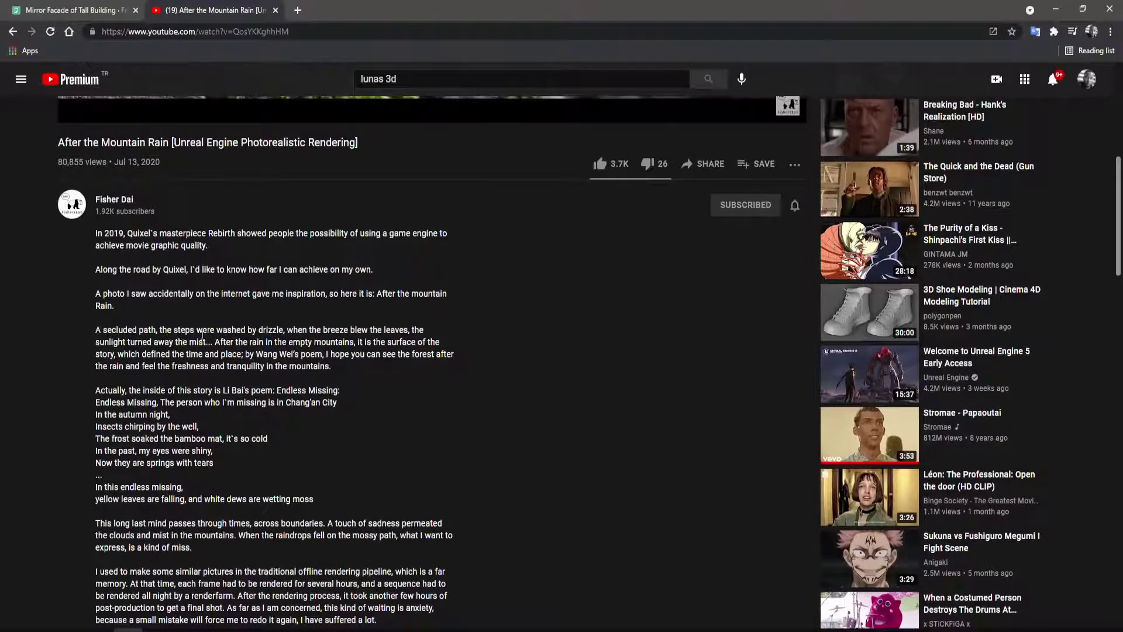
{"action": "scroll", "coordinate": [202, 338], "scroll_direction": "down", "scroll_amount": 1}
{"action": "scroll", "coordinate": [155, 345], "scroll_direction": "down", "scroll_amount": 4}
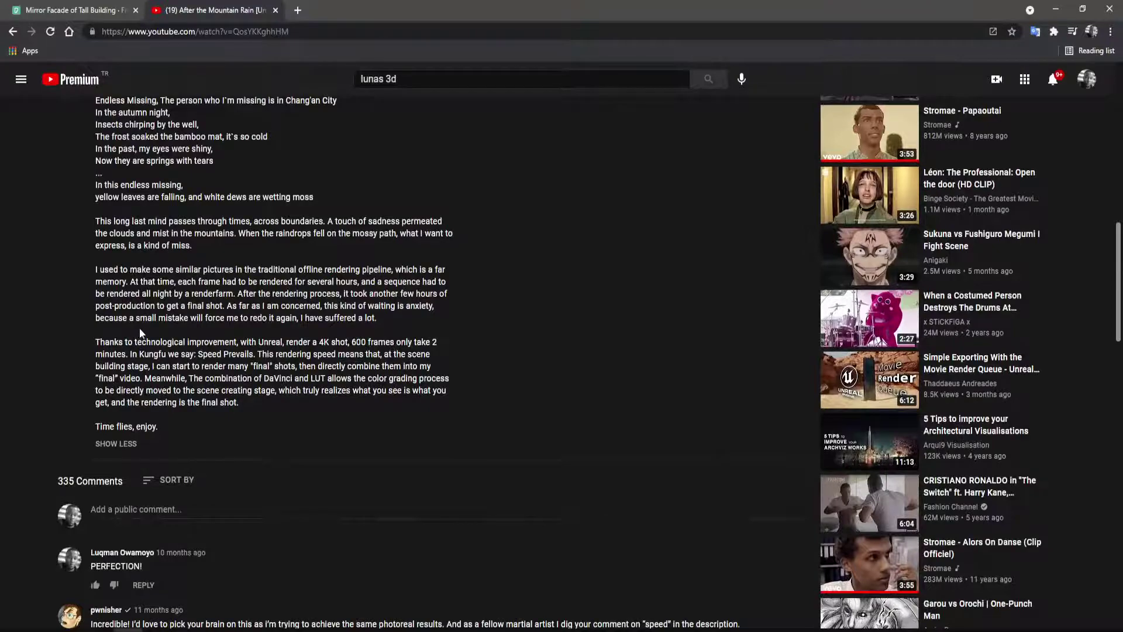
{"action": "scroll", "coordinate": [141, 329], "scroll_direction": "down", "scroll_amount": 2}
{"action": "scroll", "coordinate": [281, 366], "scroll_direction": "down", "scroll_amount": 1}
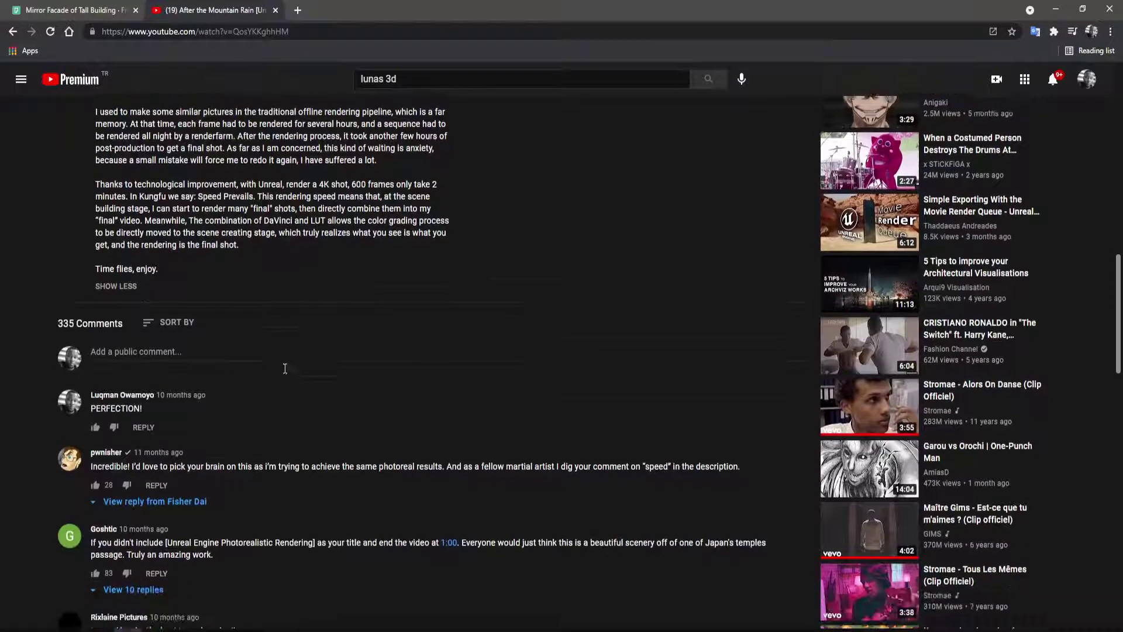
{"action": "scroll", "coordinate": [207, 439], "scroll_direction": "up", "scroll_amount": 4}
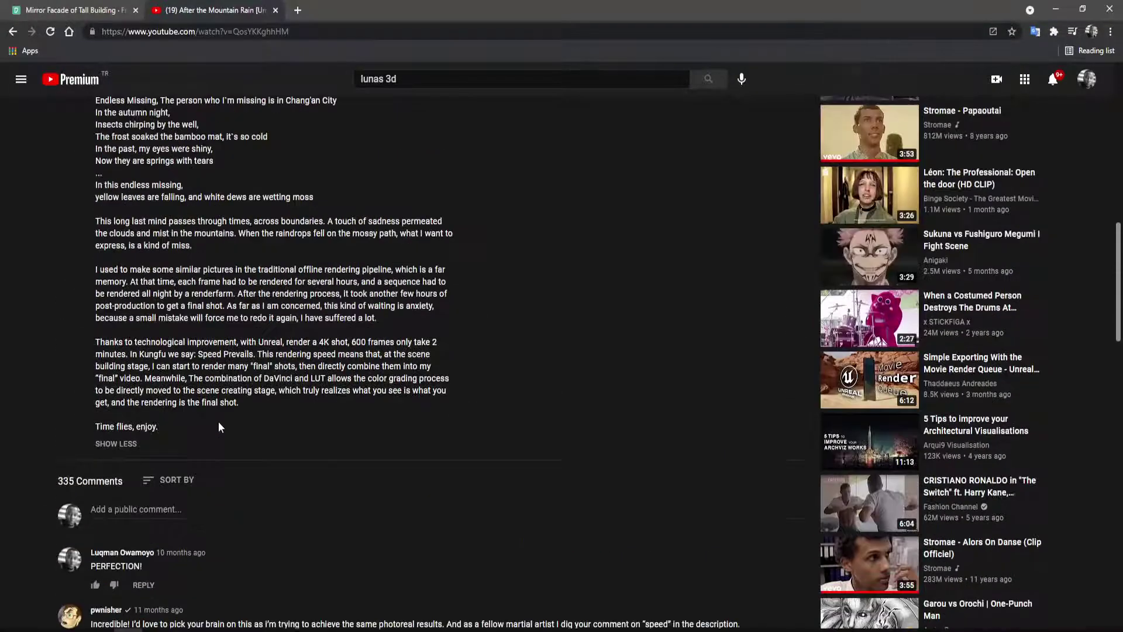
{"action": "scroll", "coordinate": [215, 426], "scroll_direction": "up", "scroll_amount": 7}
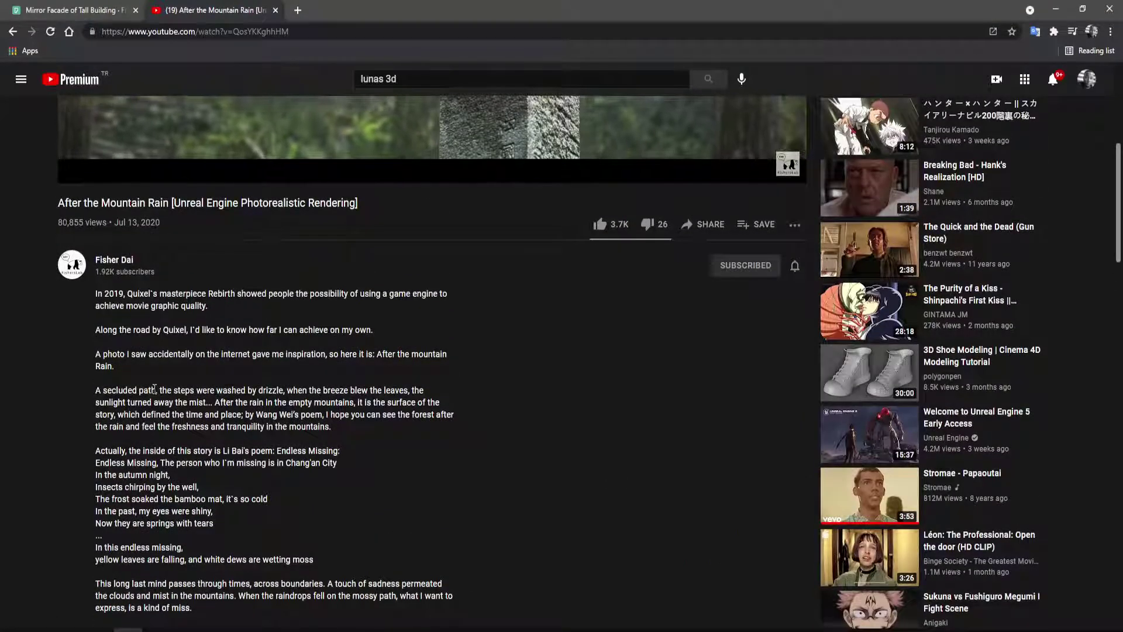
{"action": "scroll", "coordinate": [155, 388], "scroll_direction": "down", "scroll_amount": 3}
{"action": "scroll", "coordinate": [153, 384], "scroll_direction": "down", "scroll_amount": 3}
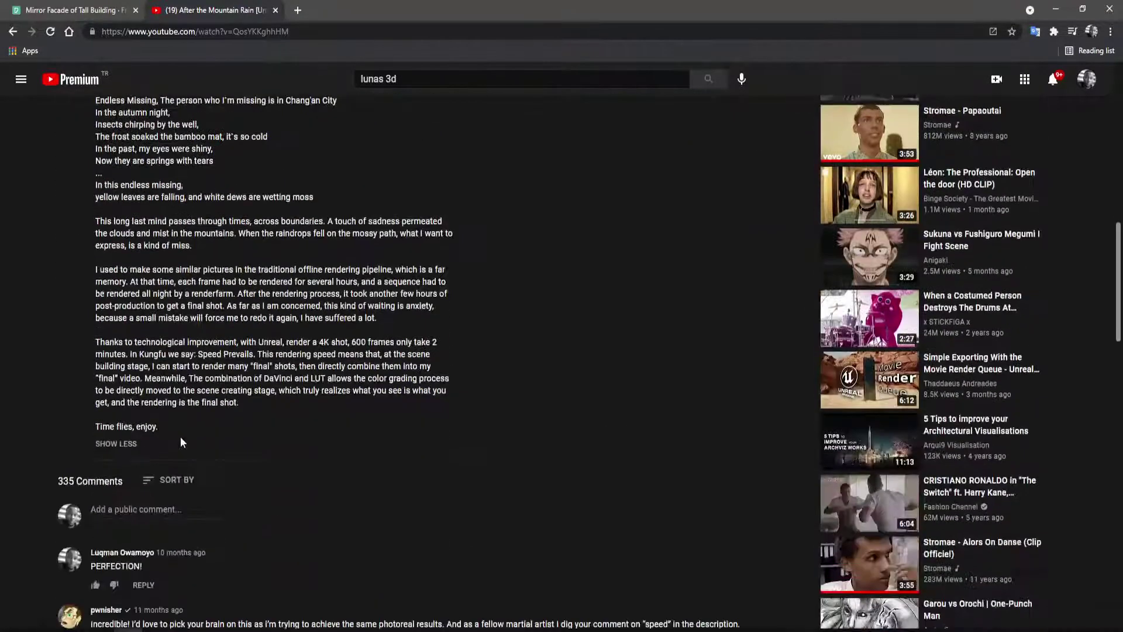
{"action": "scroll", "coordinate": [184, 410], "scroll_direction": "up", "scroll_amount": 12}
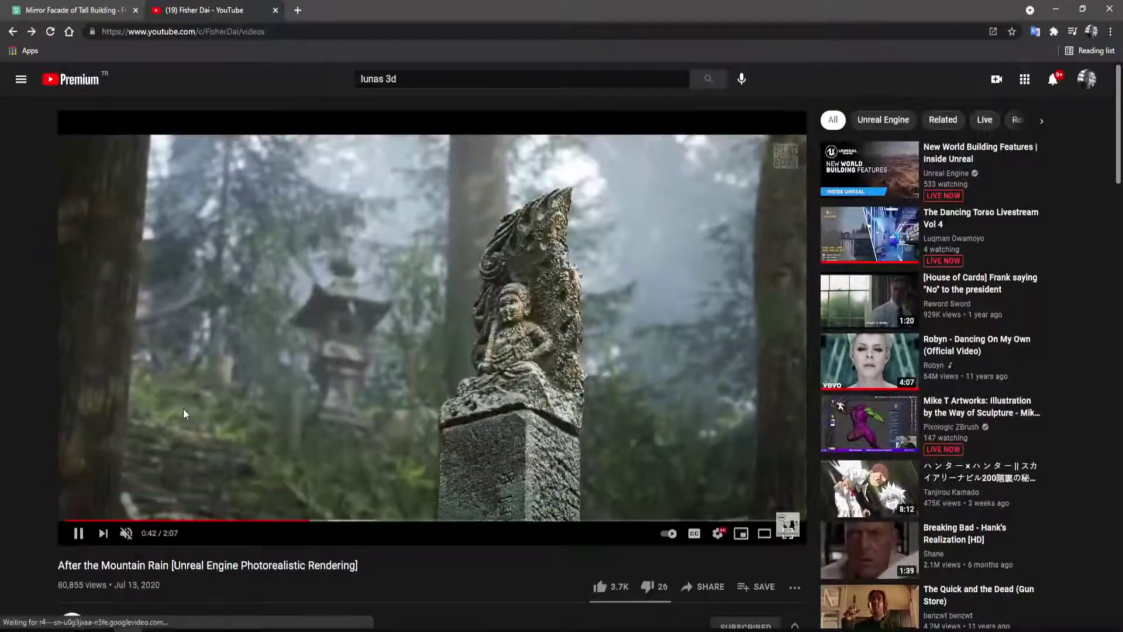
Return to the channel's uploads, open the video "空山新雨后全流程教学上线啦！" and check its description.
{"action": "key", "text": "alt+Left"}
{"action": "scroll", "coordinate": [672, 505], "scroll_direction": "down", "scroll_amount": 2}
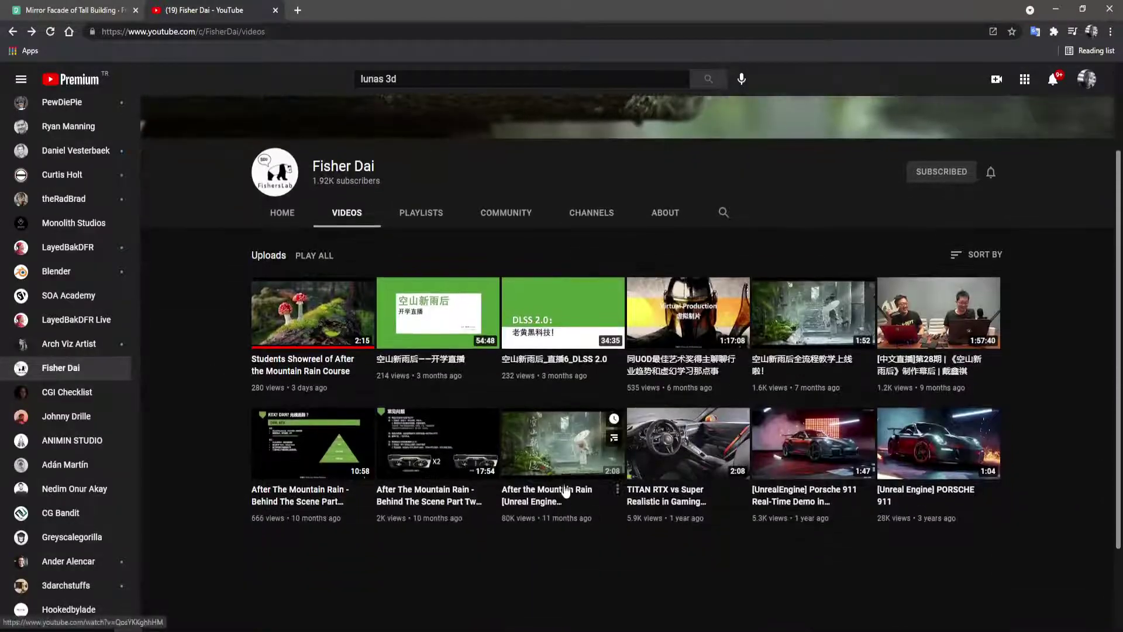
{"action": "left_click", "coordinate": [771, 368]}
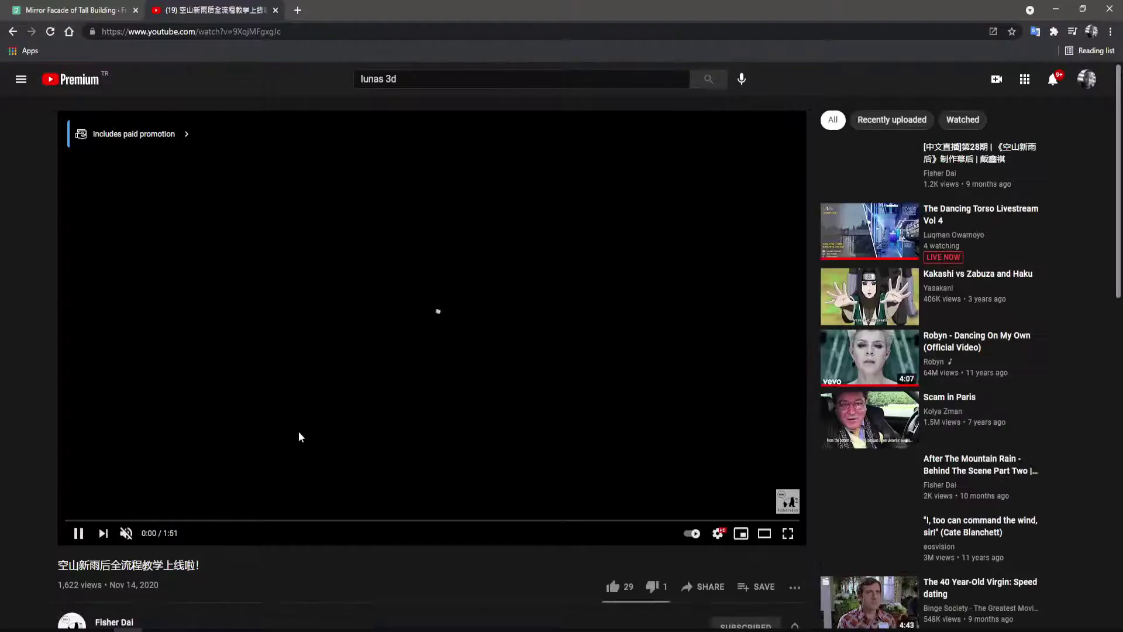
{"action": "scroll", "coordinate": [278, 452], "scroll_direction": "down", "scroll_amount": 5}
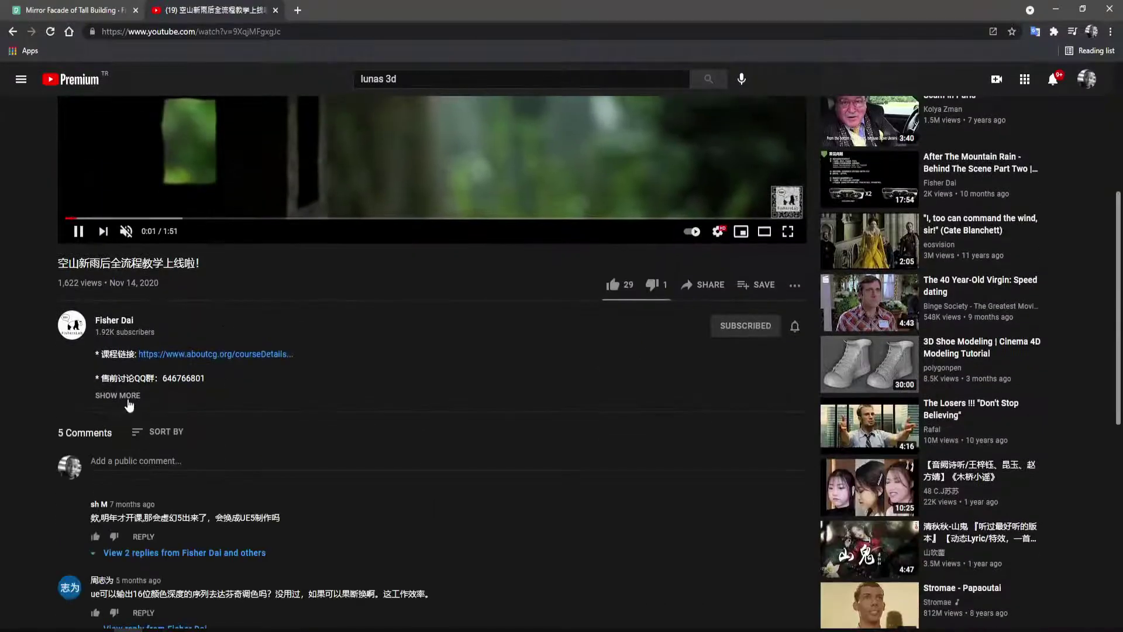
Go back to the uploads and open "After The Mountain Rain - Behind The Scene Part Two" to check its description.
{"action": "key", "text": "alt+Left"}
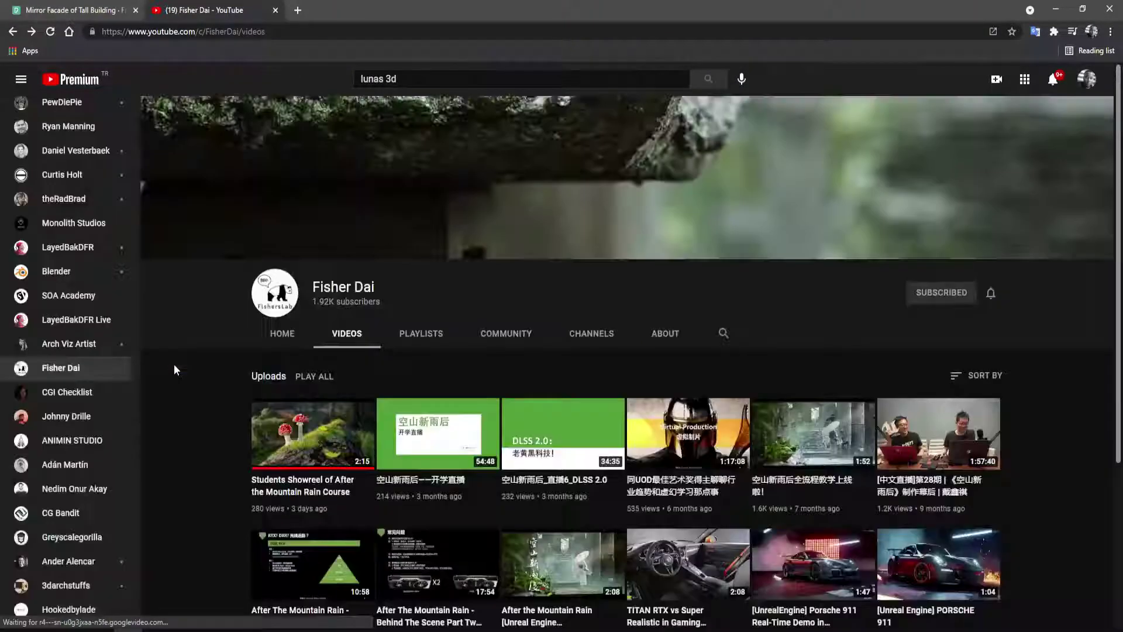
{"action": "scroll", "coordinate": [283, 470], "scroll_direction": "down", "scroll_amount": 3}
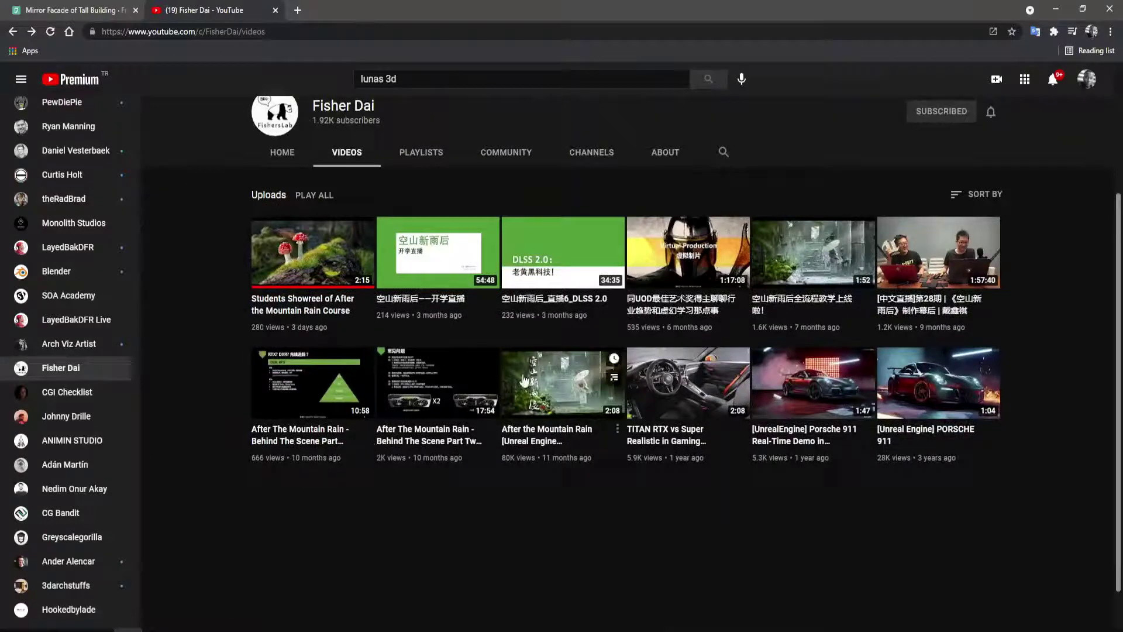
{"action": "left_click", "coordinate": [448, 436]}
{"action": "scroll", "coordinate": [325, 392], "scroll_direction": "down", "scroll_amount": 5}
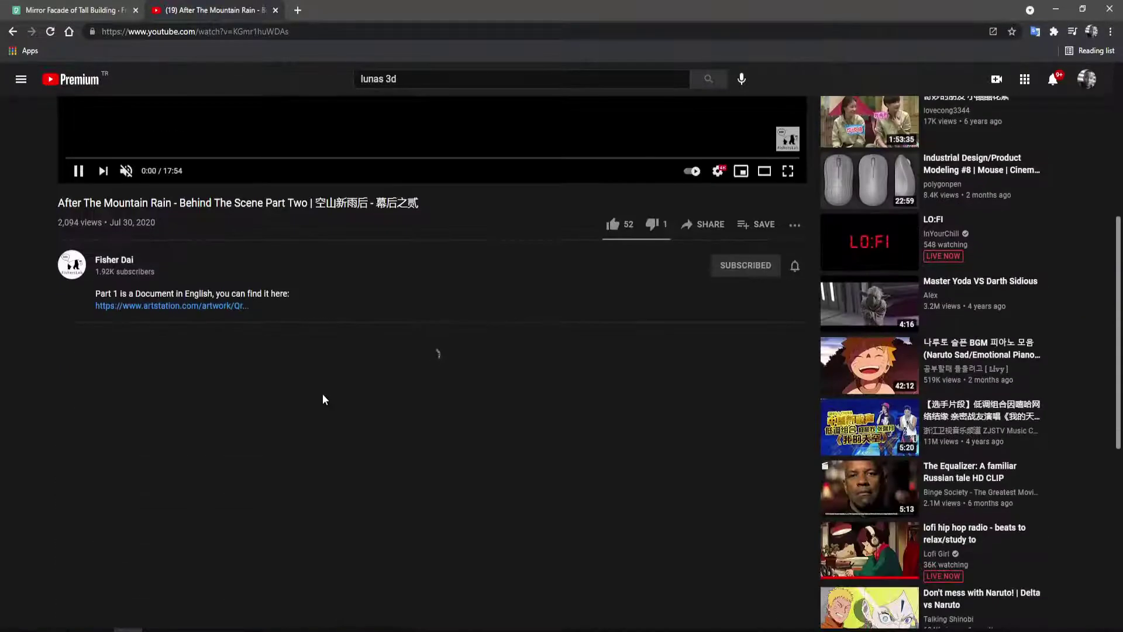
Go back to the uploads and open "After The Mountain Rain - Behind The Scene Part Three" to check its description.
{"action": "key", "text": "alt+Left"}
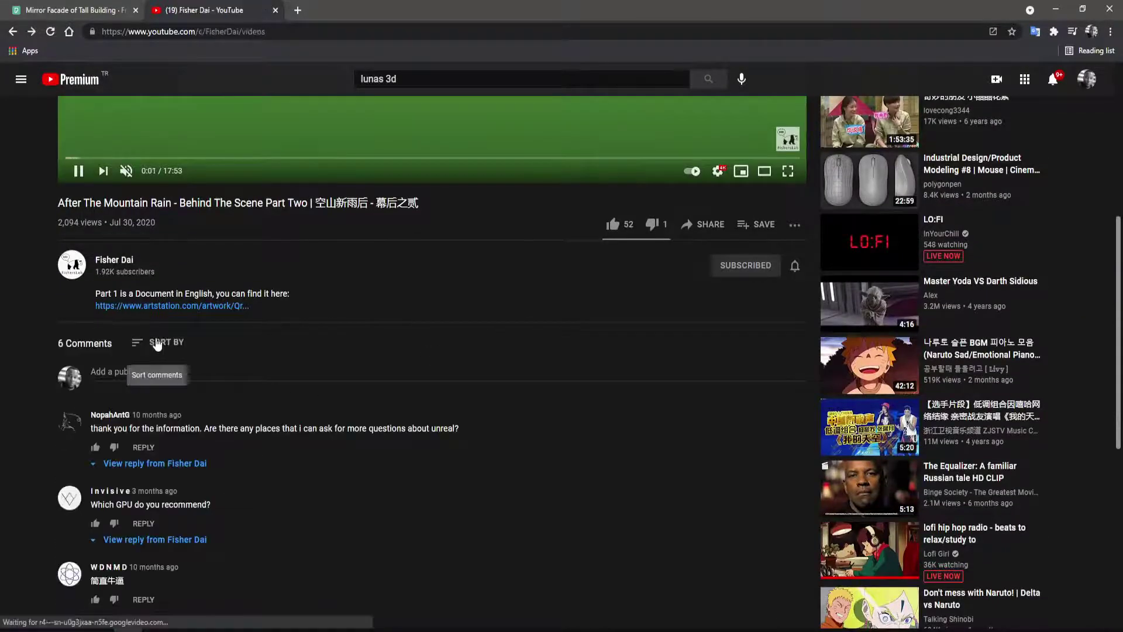
{"action": "scroll", "coordinate": [312, 418], "scroll_direction": "down", "scroll_amount": 4}
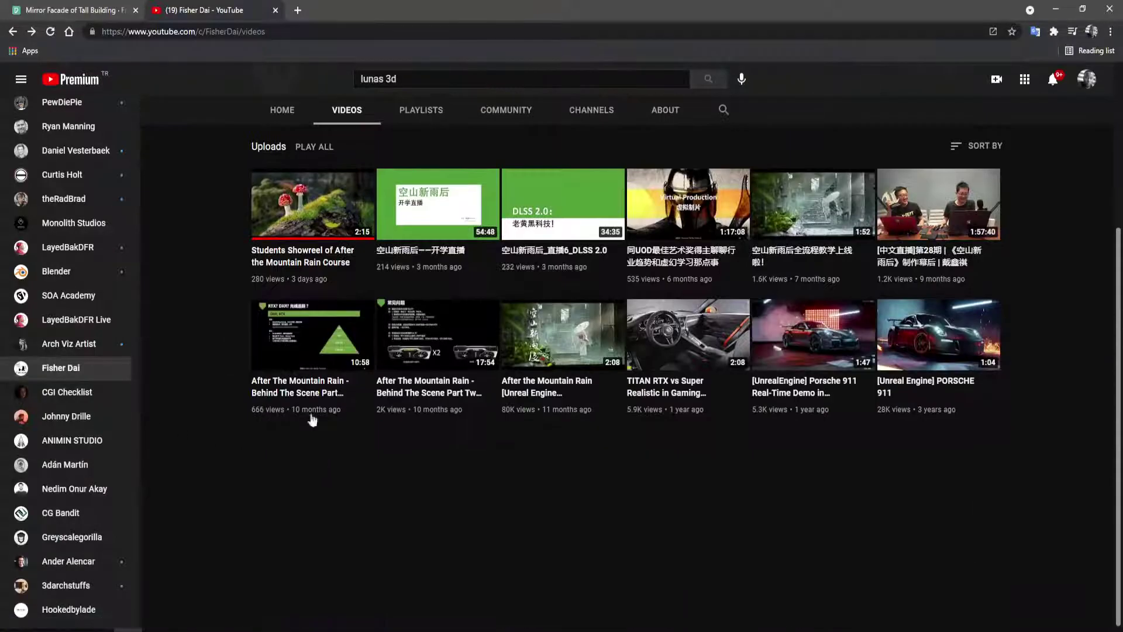
{"action": "left_click", "coordinate": [285, 379]}
{"action": "scroll", "coordinate": [234, 386], "scroll_direction": "down", "scroll_amount": 5}
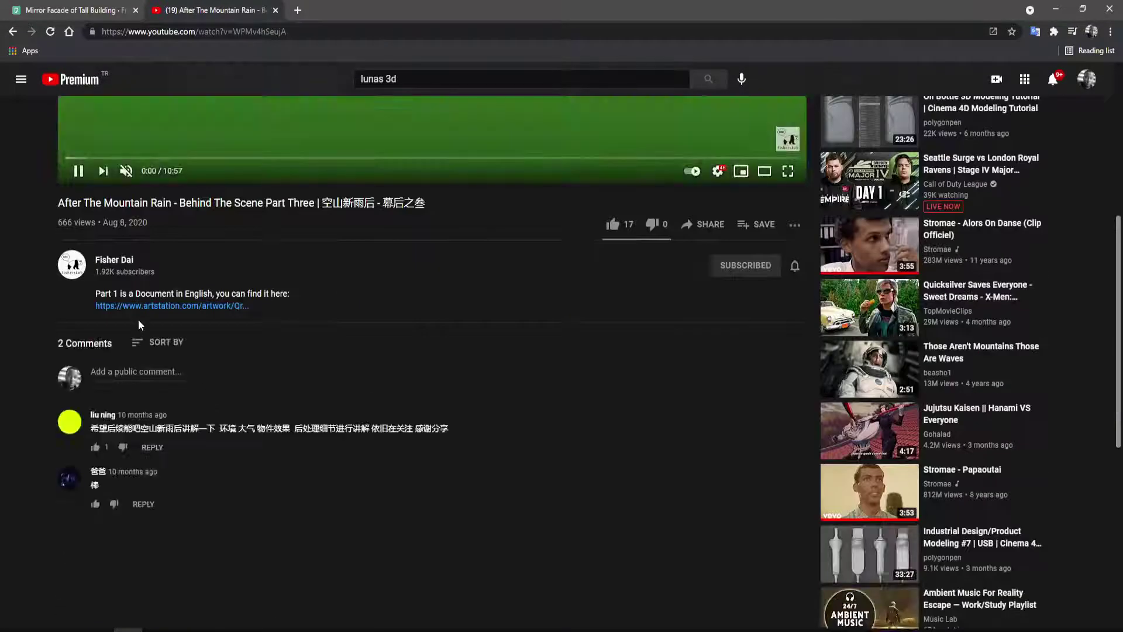
Reopen "After the Mountain Rain [Unreal Engine Photorealistic Rendering]" from the channel's uploads and review its full description and comments.
{"action": "key", "text": "alt+Left"}
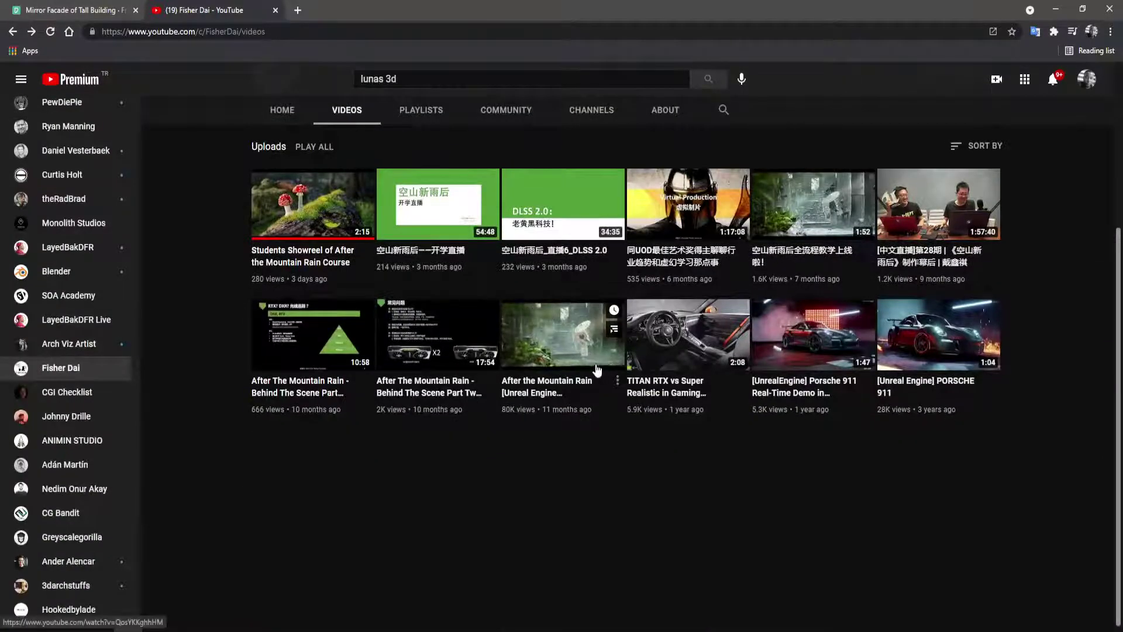
{"action": "left_click", "coordinate": [597, 370]}
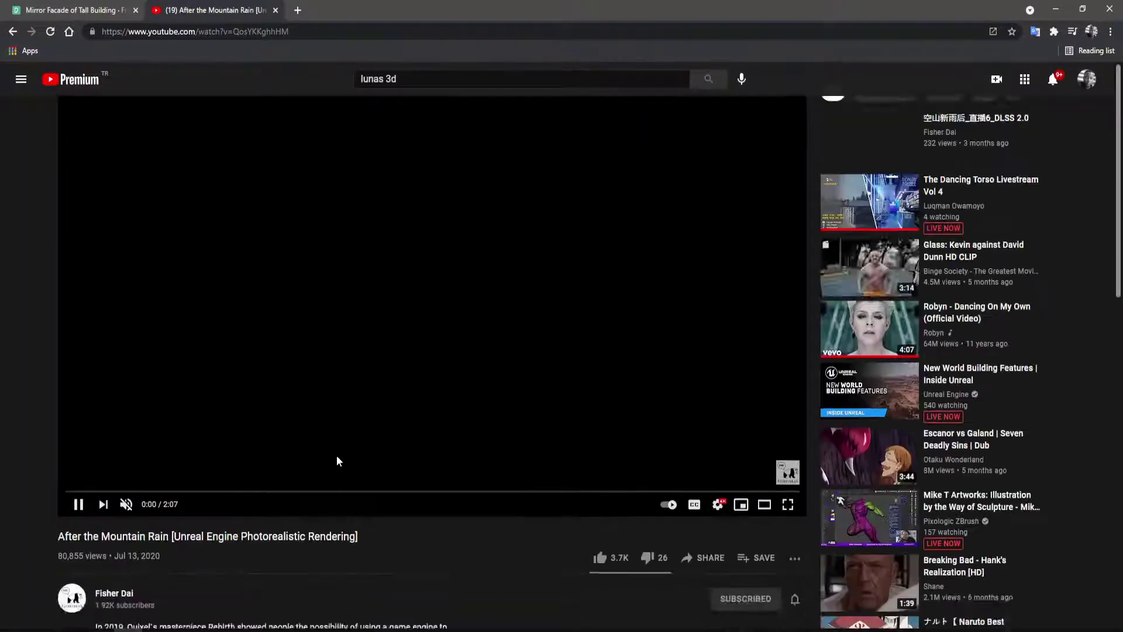
{"action": "scroll", "coordinate": [336, 455], "scroll_direction": "down", "scroll_amount": 5}
{"action": "left_click", "coordinate": [117, 395]}
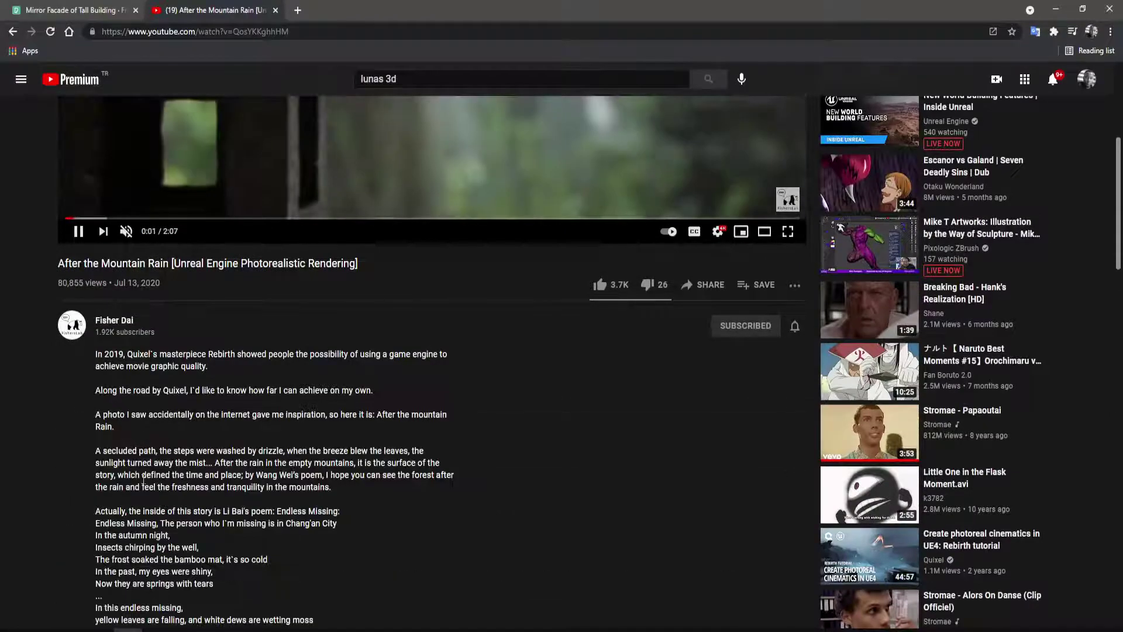
{"action": "scroll", "coordinate": [143, 480], "scroll_direction": "down", "scroll_amount": 5}
{"action": "scroll", "coordinate": [142, 483], "scroll_direction": "down", "scroll_amount": 8}
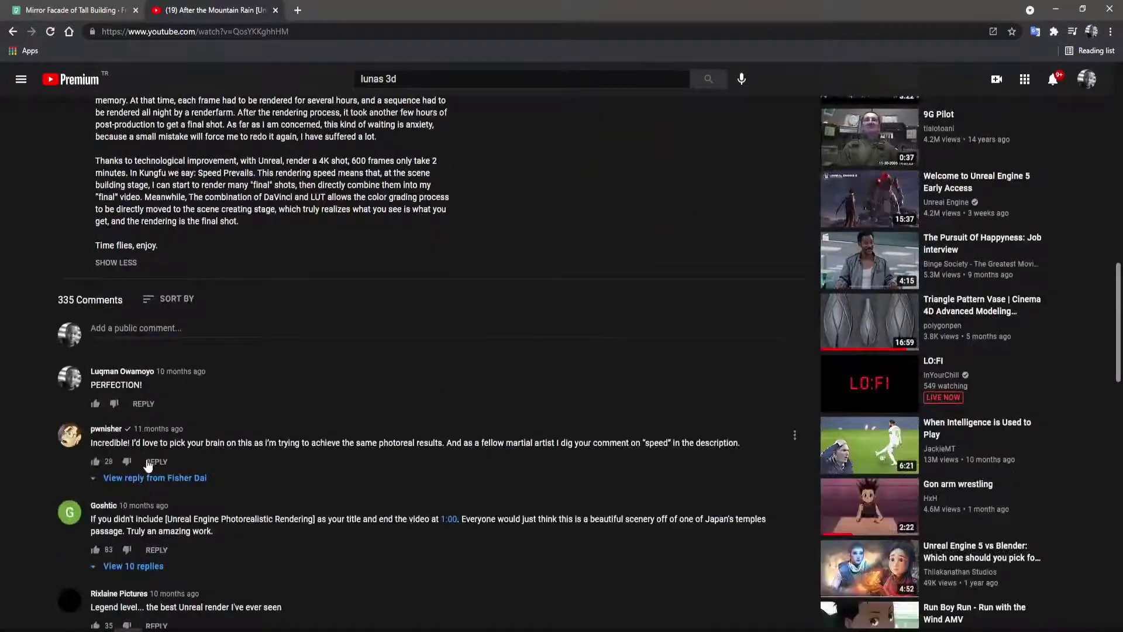
{"action": "scroll", "coordinate": [174, 436], "scroll_direction": "up", "scroll_amount": 7}
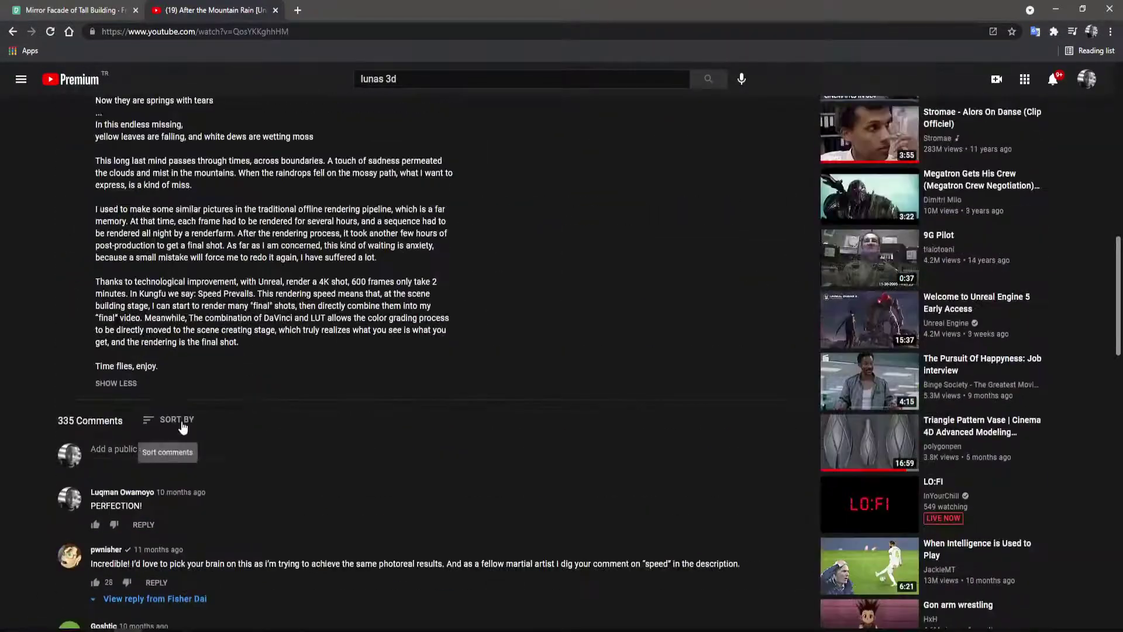
{"action": "scroll", "coordinate": [166, 335], "scroll_direction": "up", "scroll_amount": 5}
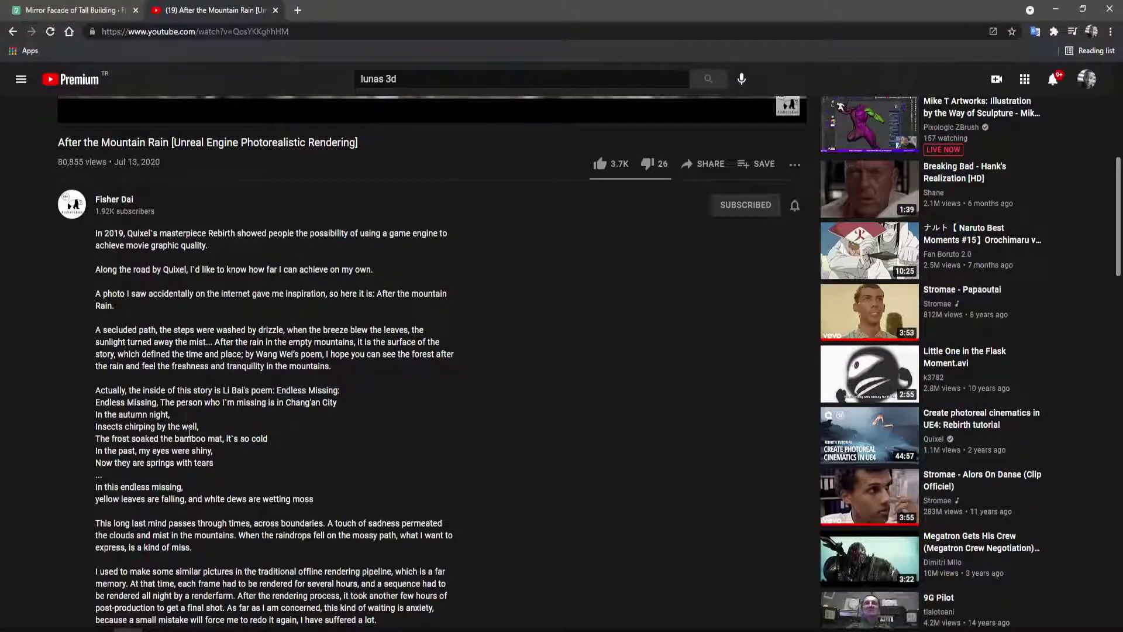
{"action": "scroll", "coordinate": [189, 434], "scroll_direction": "up", "scroll_amount": 1}
{"action": "scroll", "coordinate": [167, 335], "scroll_direction": "up", "scroll_amount": 3}
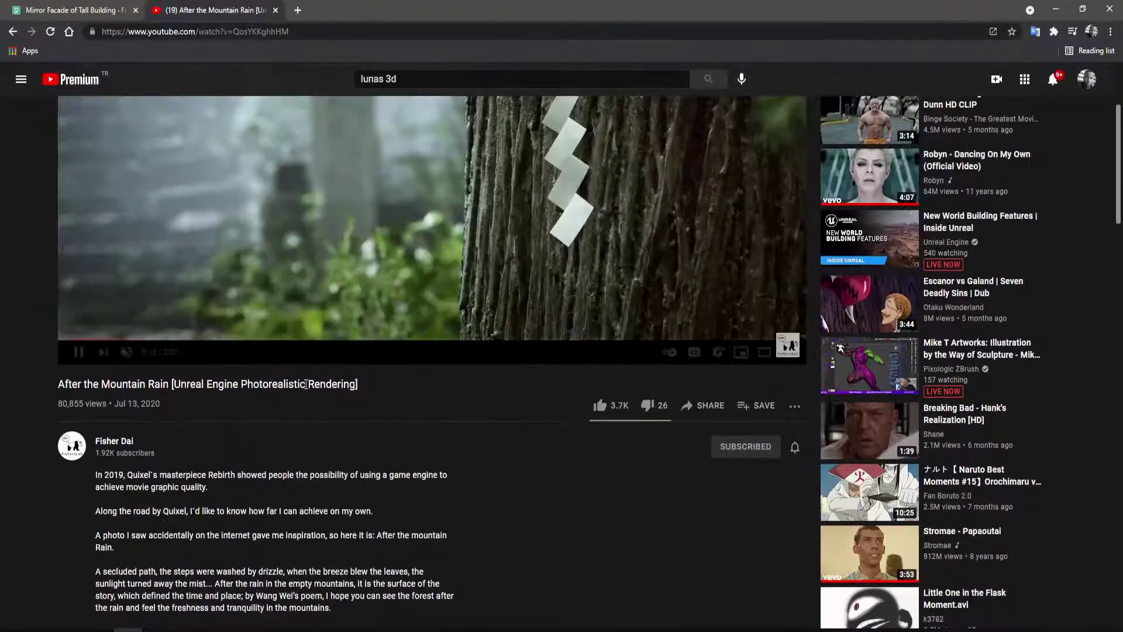
Play "After the Mountain Rain [Unreal Engine Photorealistic Rendering]" in full screen, skim forward through it to the end, and exit full screen.
{"action": "scroll", "coordinate": [306, 384], "scroll_direction": "up", "scroll_amount": 3}
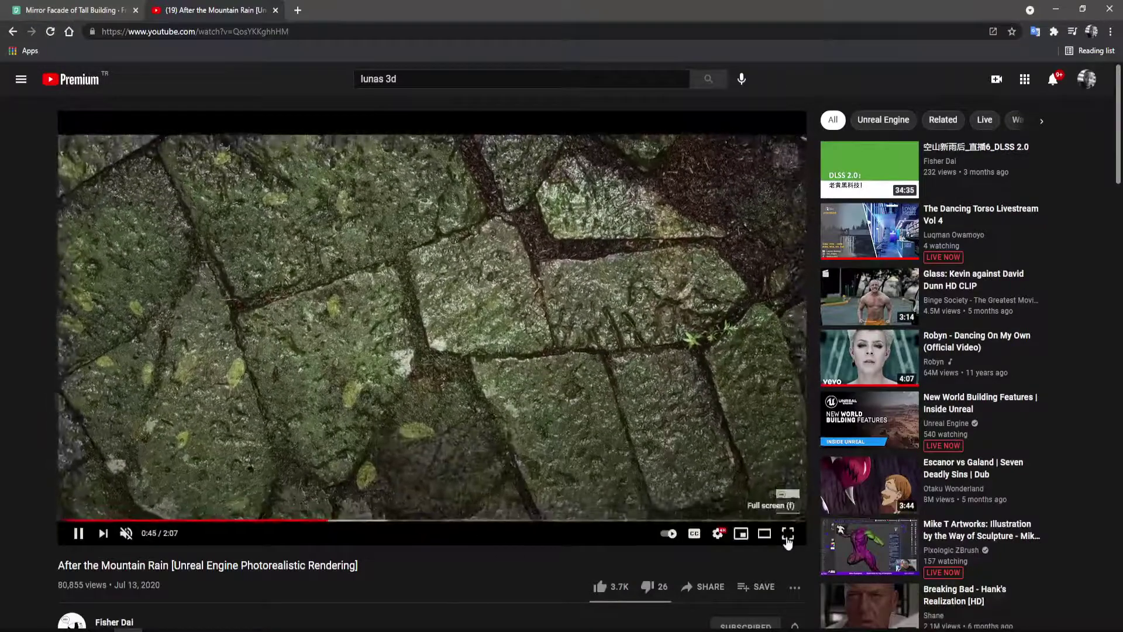
{"action": "left_click", "coordinate": [788, 533]}
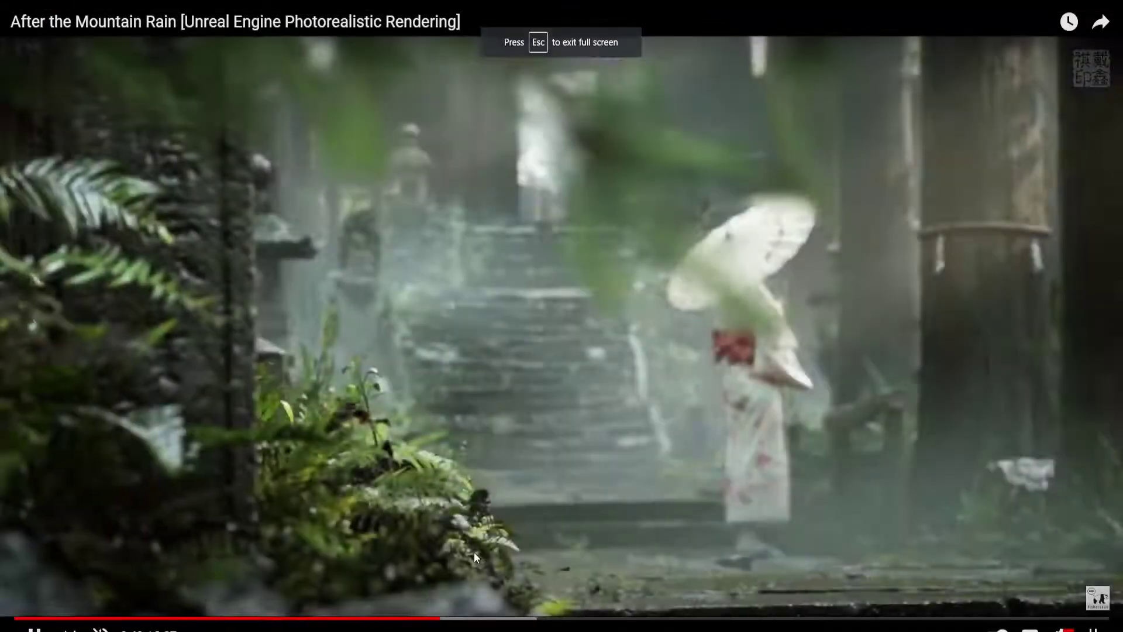
{"action": "left_click", "coordinate": [521, 618]}
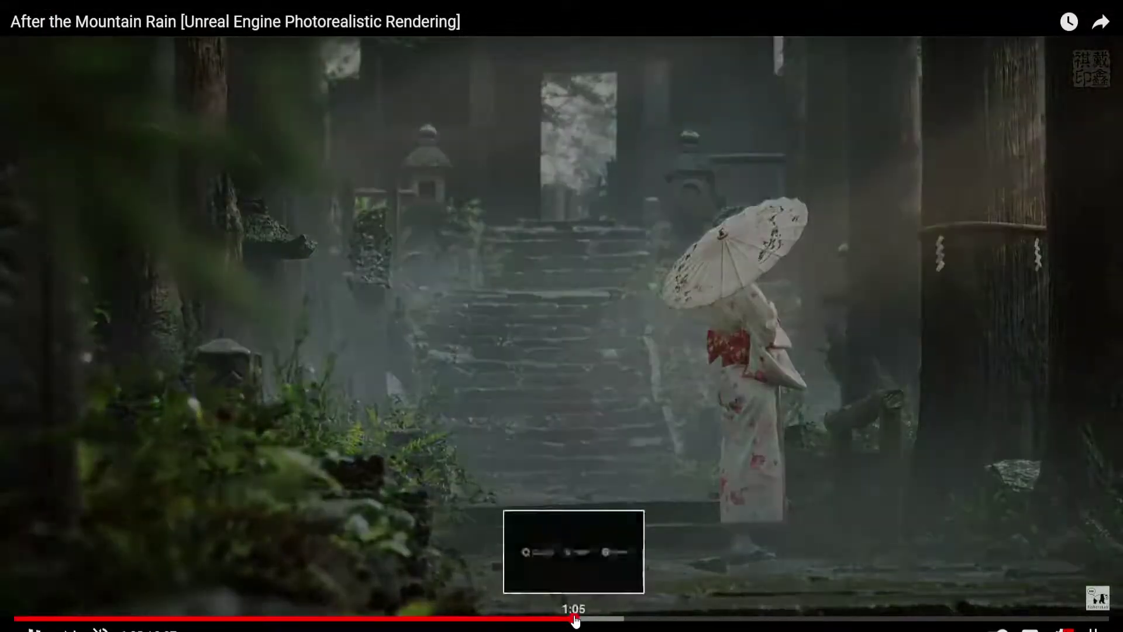
{"action": "left_click", "coordinate": [620, 619]}
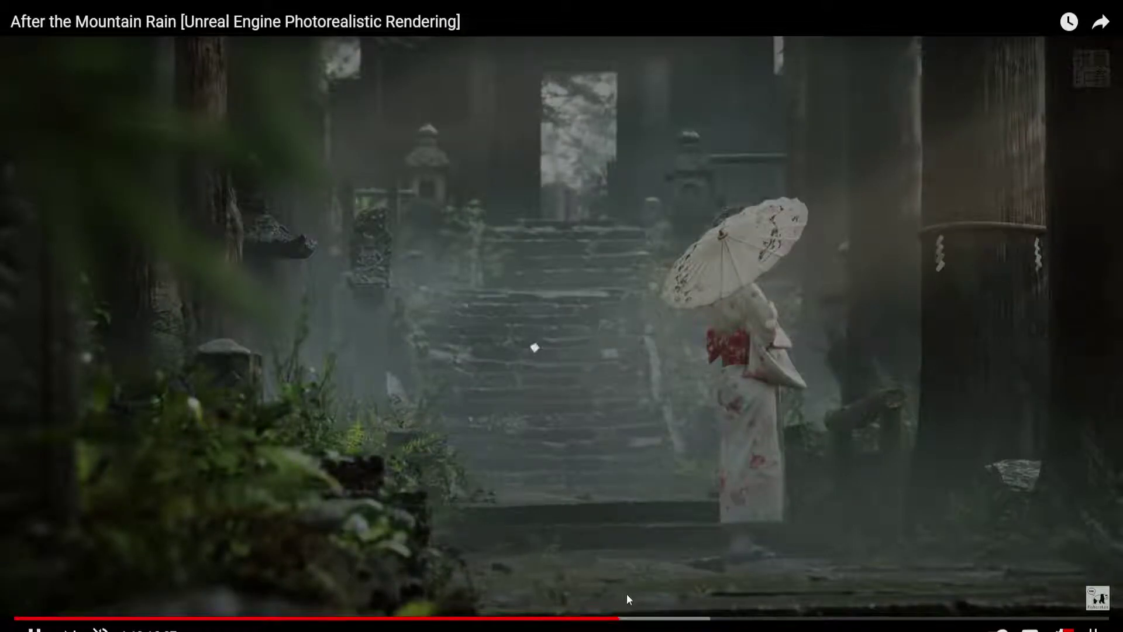
{"action": "left_click", "coordinate": [684, 619]}
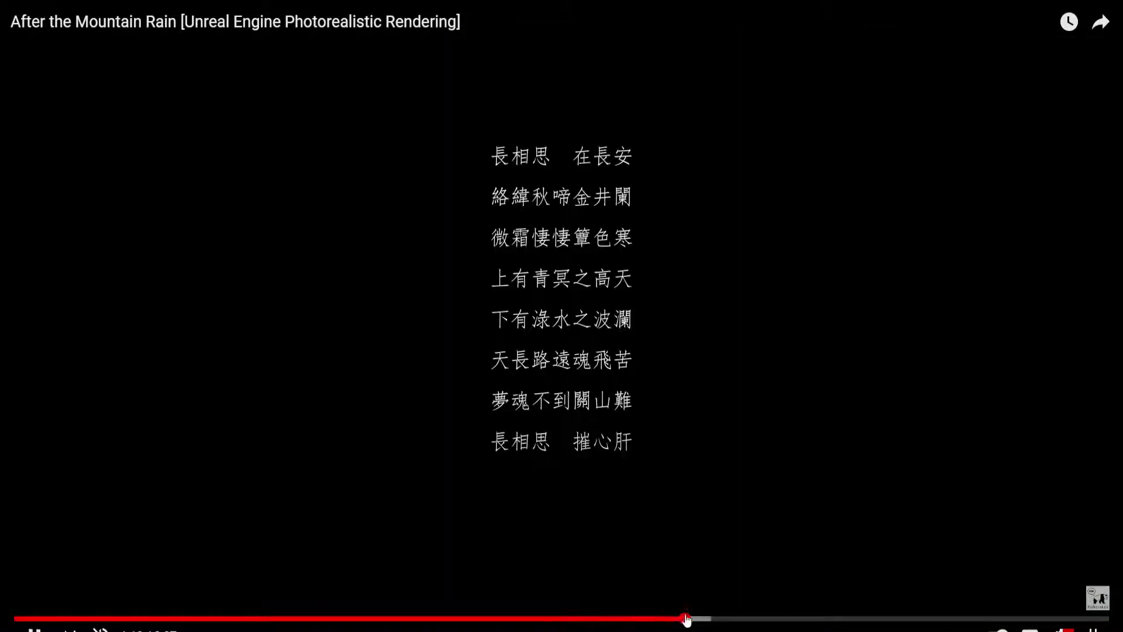
{"action": "left_click", "coordinate": [734, 619]}
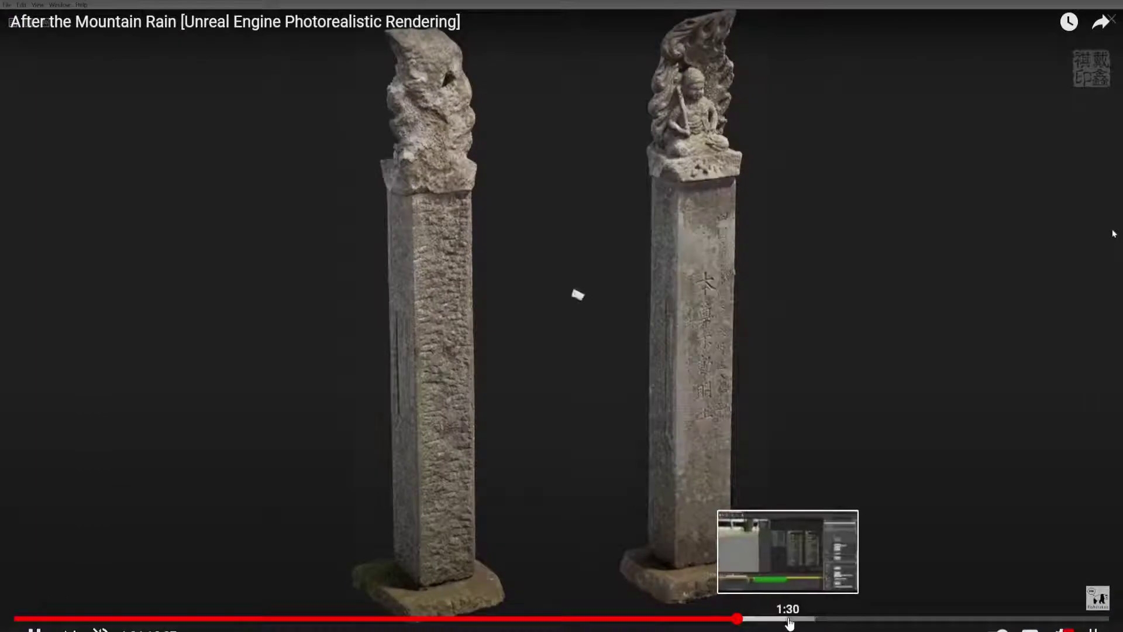
{"action": "left_click", "coordinate": [835, 619]}
{"action": "left_click", "coordinate": [894, 619]}
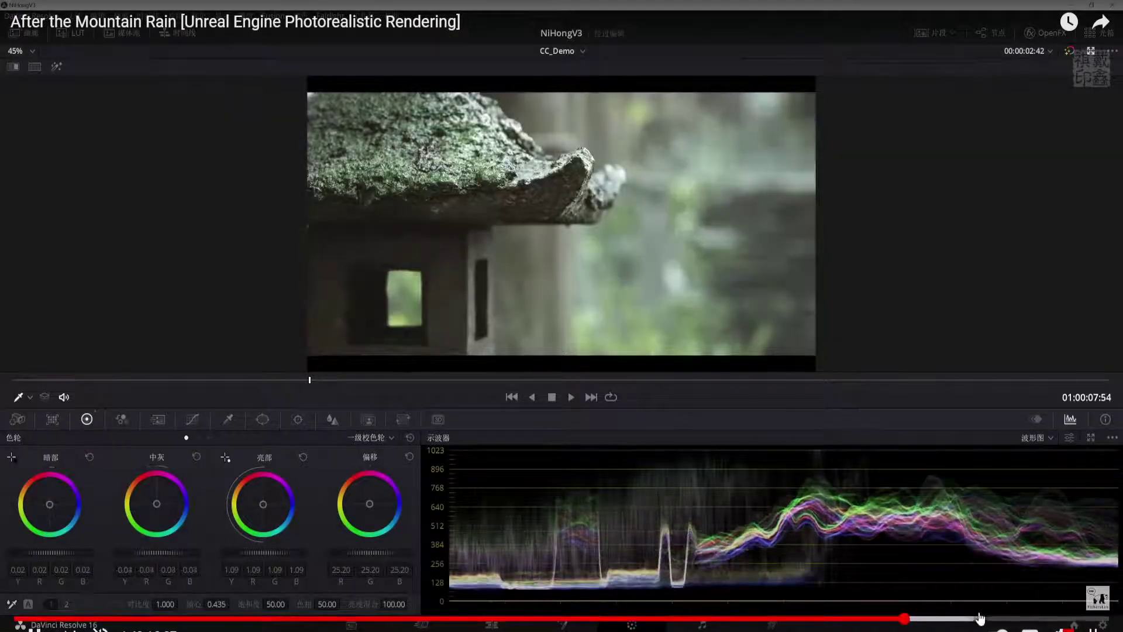
{"action": "left_click", "coordinate": [965, 619]}
{"action": "left_click", "coordinate": [1043, 619]}
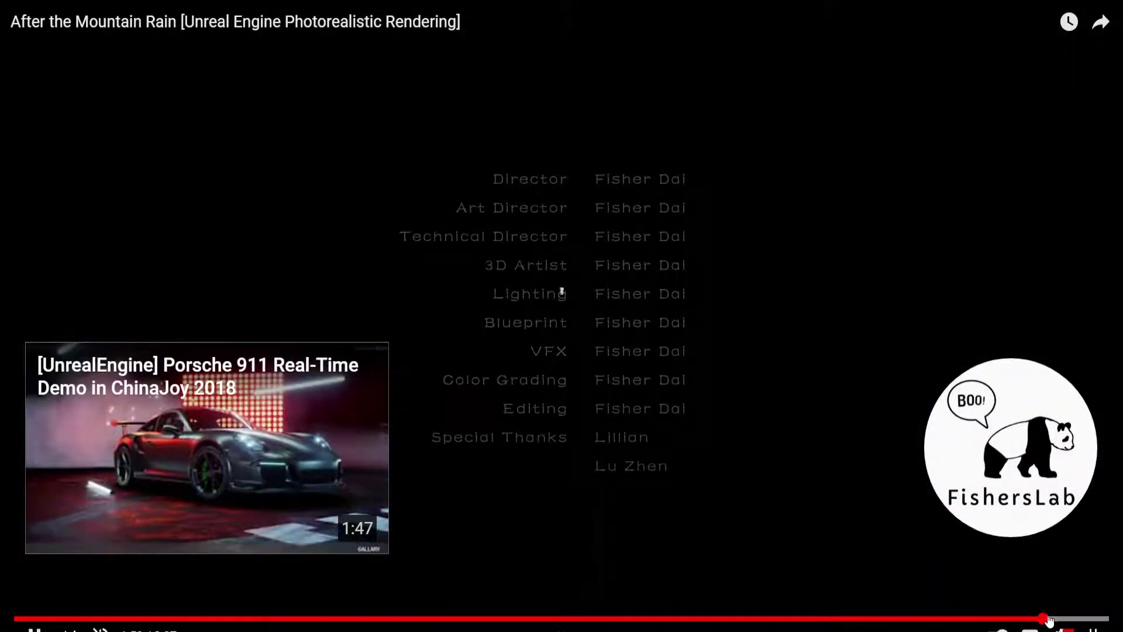
{"action": "left_click", "coordinate": [1068, 619]}
{"action": "left_click", "coordinate": [1086, 618]}
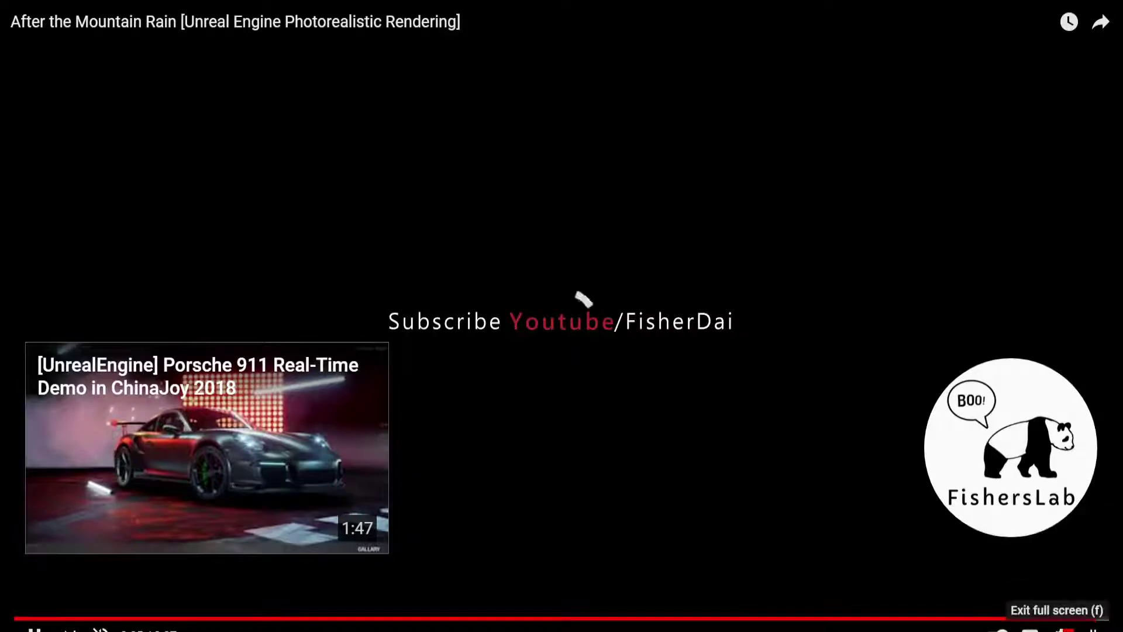
{"action": "left_click", "coordinate": [1088, 626]}
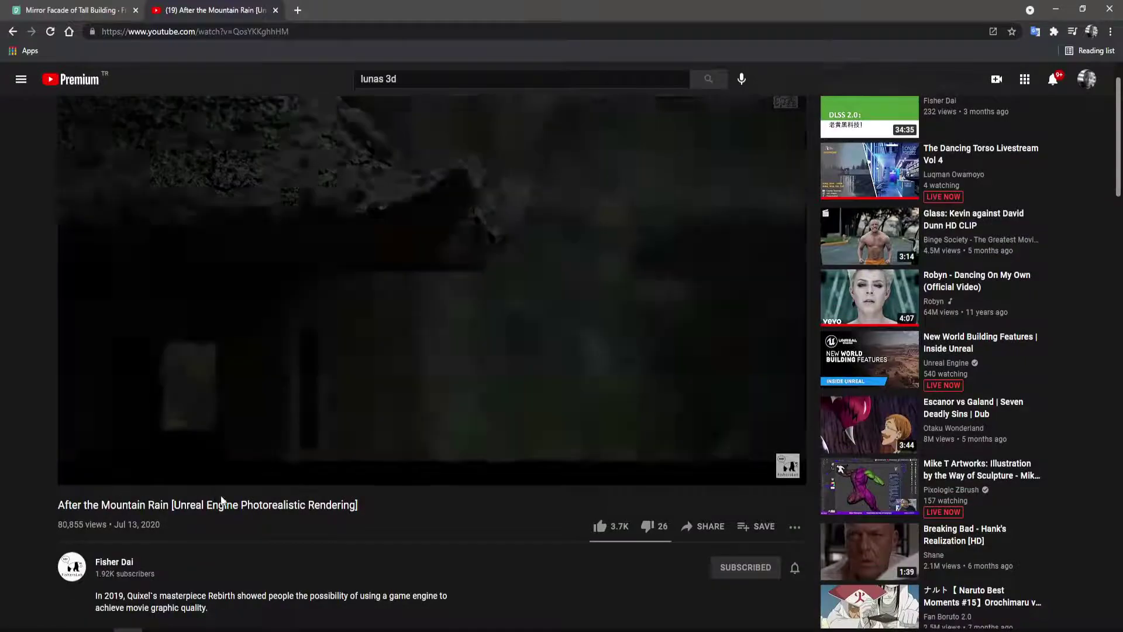
Pause the restarted video and read through its full description.
{"action": "scroll", "coordinate": [117, 444], "scroll_direction": "down", "scroll_amount": 1}
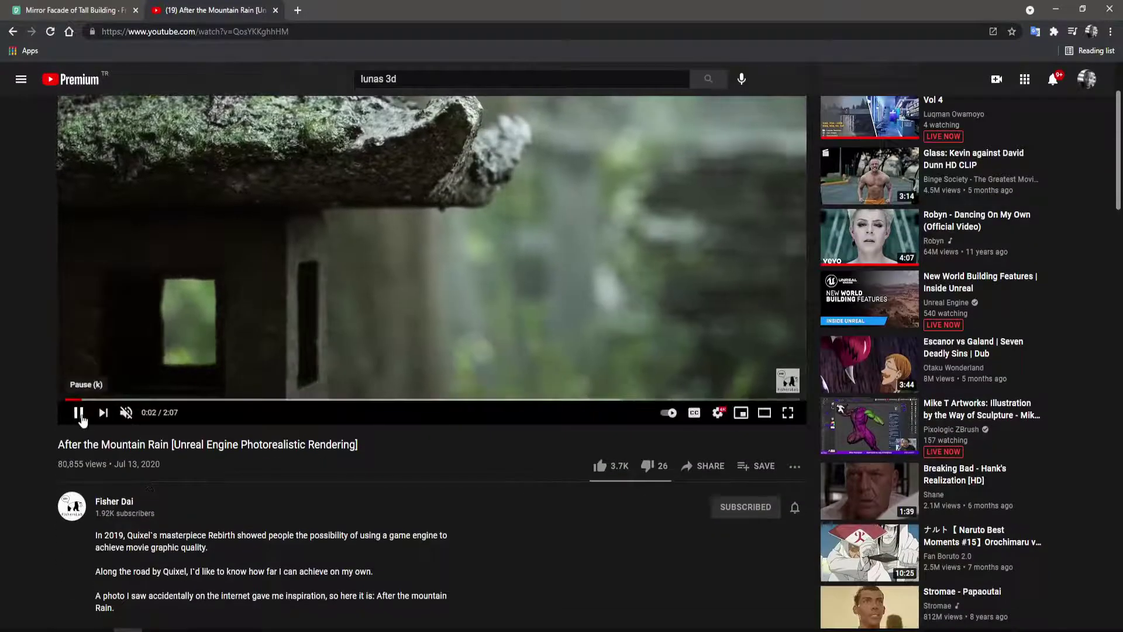
{"action": "left_click", "coordinate": [78, 412]}
{"action": "scroll", "coordinate": [234, 503], "scroll_direction": "down", "scroll_amount": 3}
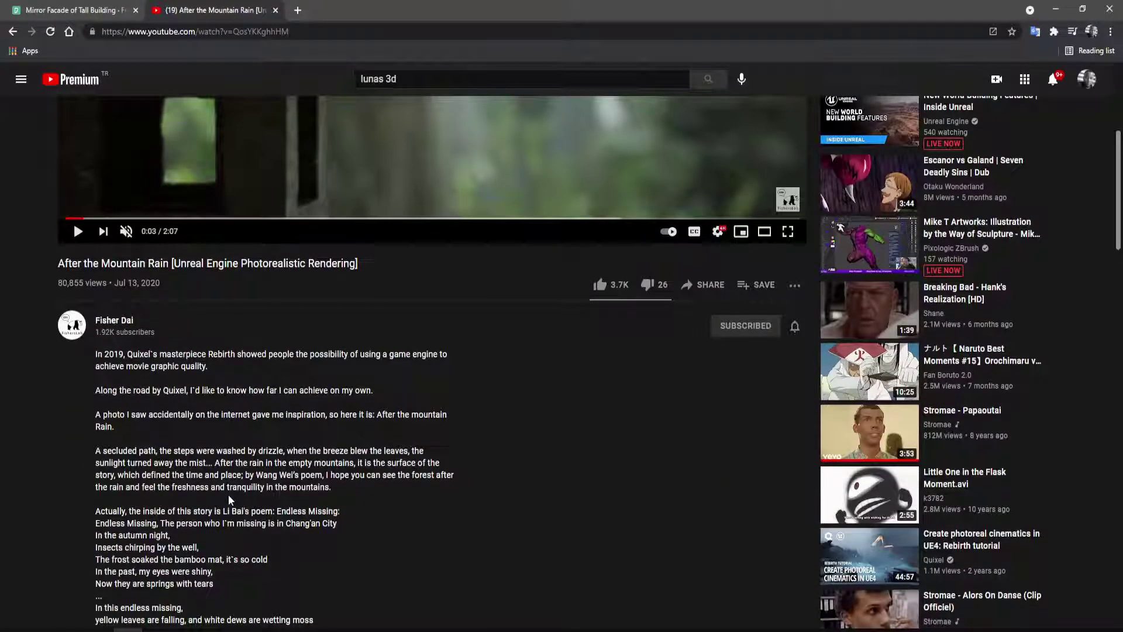
{"action": "scroll", "coordinate": [228, 499], "scroll_direction": "down", "scroll_amount": 4}
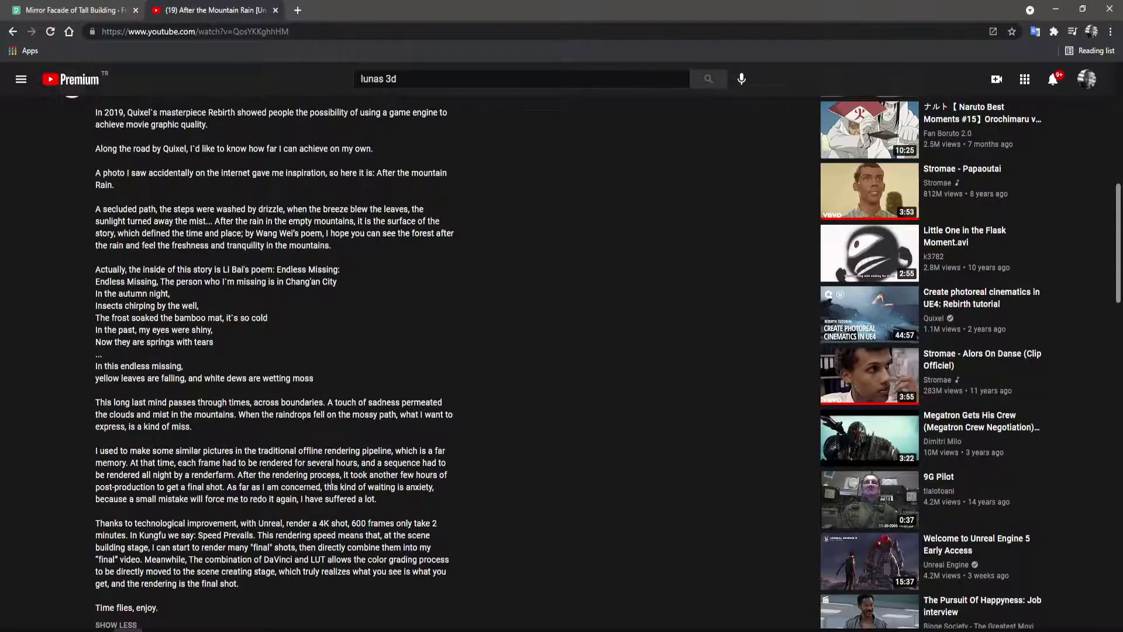
{"action": "scroll", "coordinate": [333, 475], "scroll_direction": "up", "scroll_amount": 10}
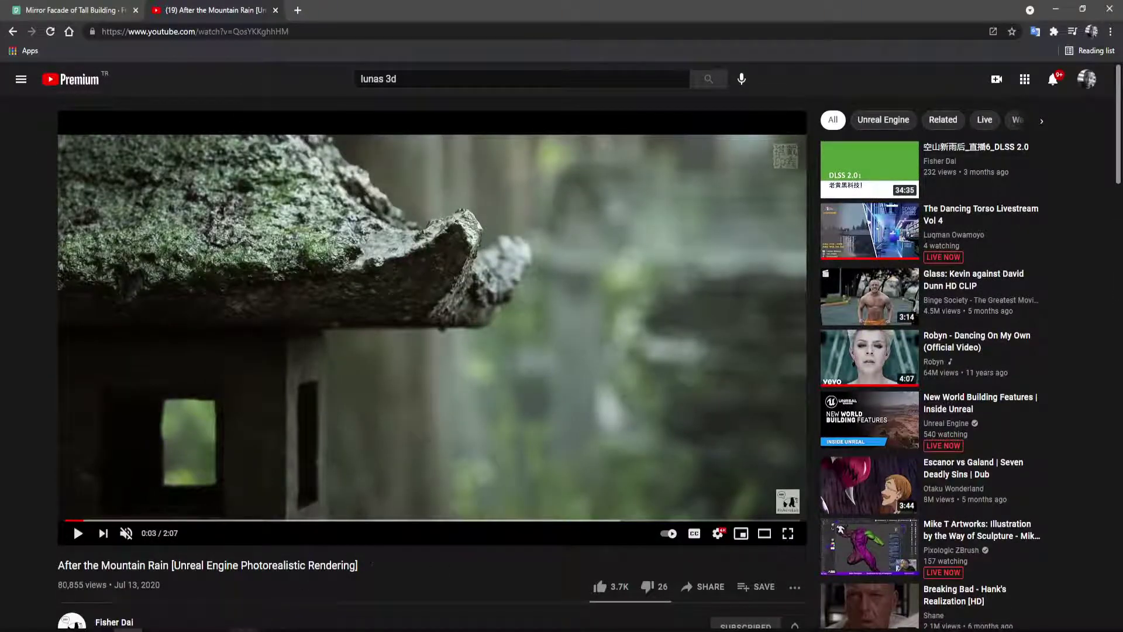
Switch to 3ds Max, look through the object names in the Attach List, and cancel the dialog.
{"action": "key", "text": "alt+Tab"}
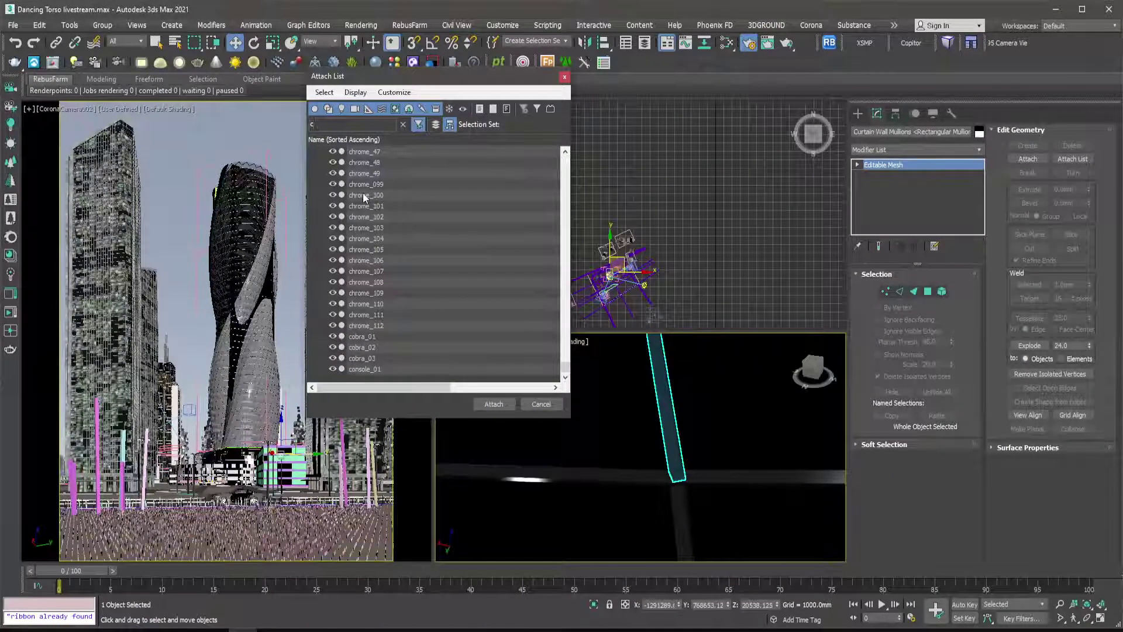
{"action": "scroll", "coordinate": [363, 207], "scroll_direction": "down", "scroll_amount": 10}
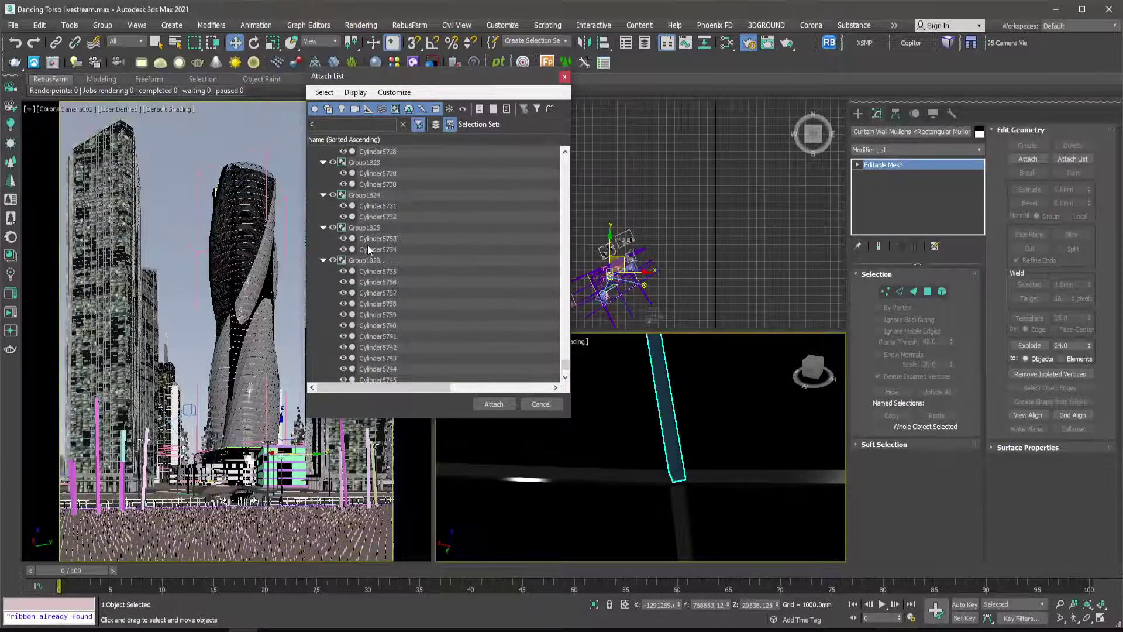
{"action": "scroll", "coordinate": [369, 245], "scroll_direction": "down", "scroll_amount": 5}
{"action": "mouse_move", "coordinate": [565, 364]}
{"action": "left_mouse_down"}
{"action": "mouse_move", "coordinate": [544, 160]}
{"action": "mouse_move", "coordinate": [540, 261]}
{"action": "mouse_move", "coordinate": [559, 374]}
{"action": "left_mouse_up"}
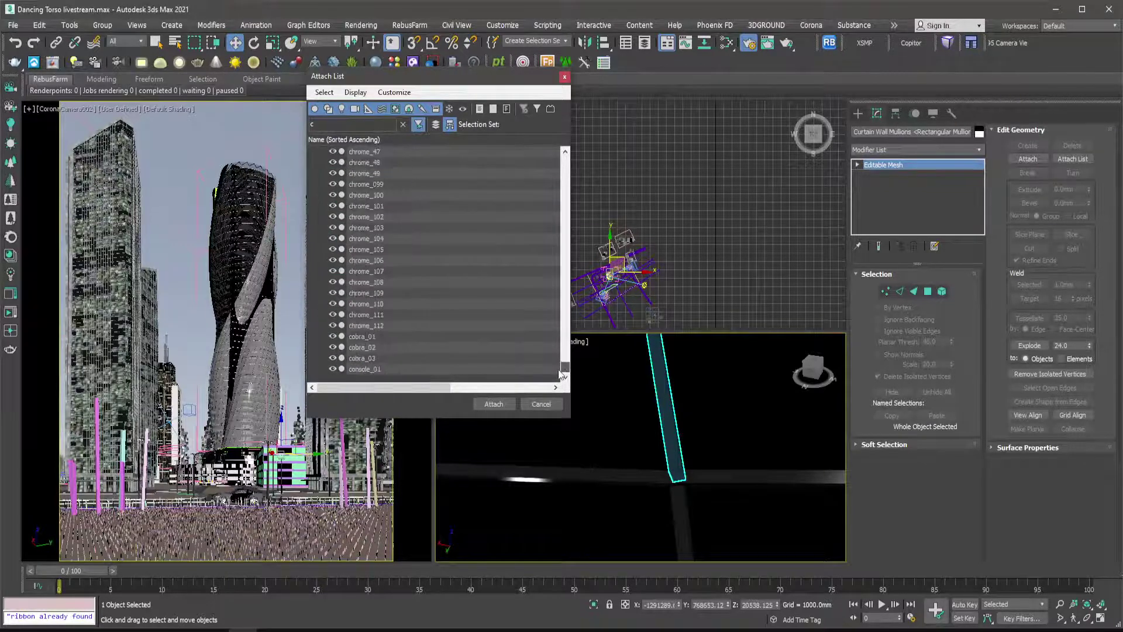
{"action": "scroll", "coordinate": [403, 292], "scroll_direction": "up", "scroll_amount": 10}
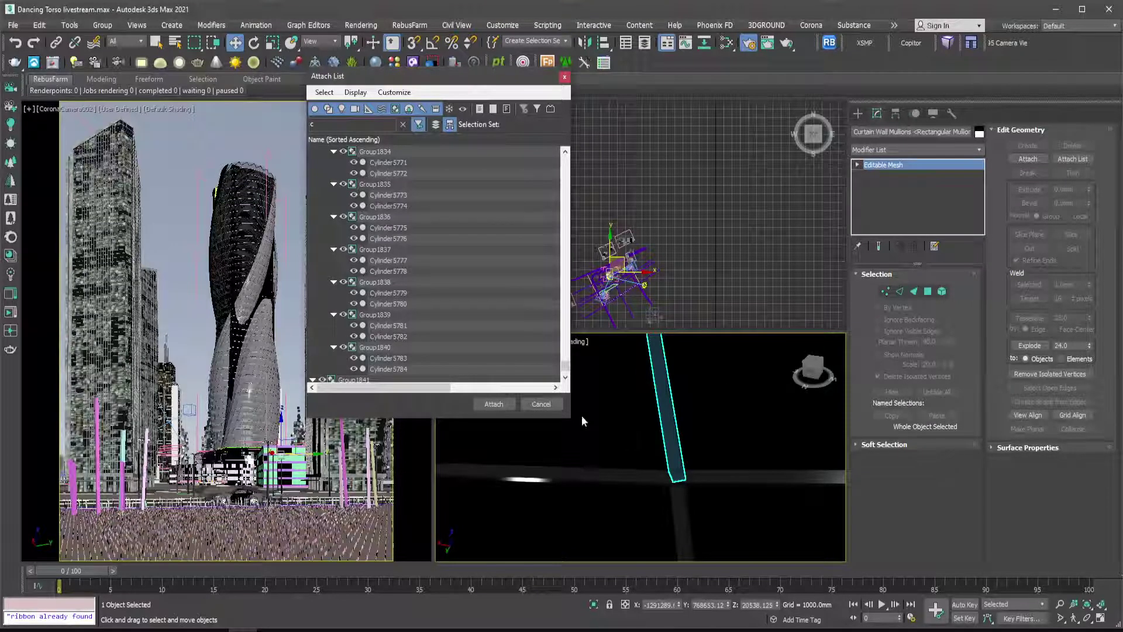
{"action": "left_click", "coordinate": [542, 405]}
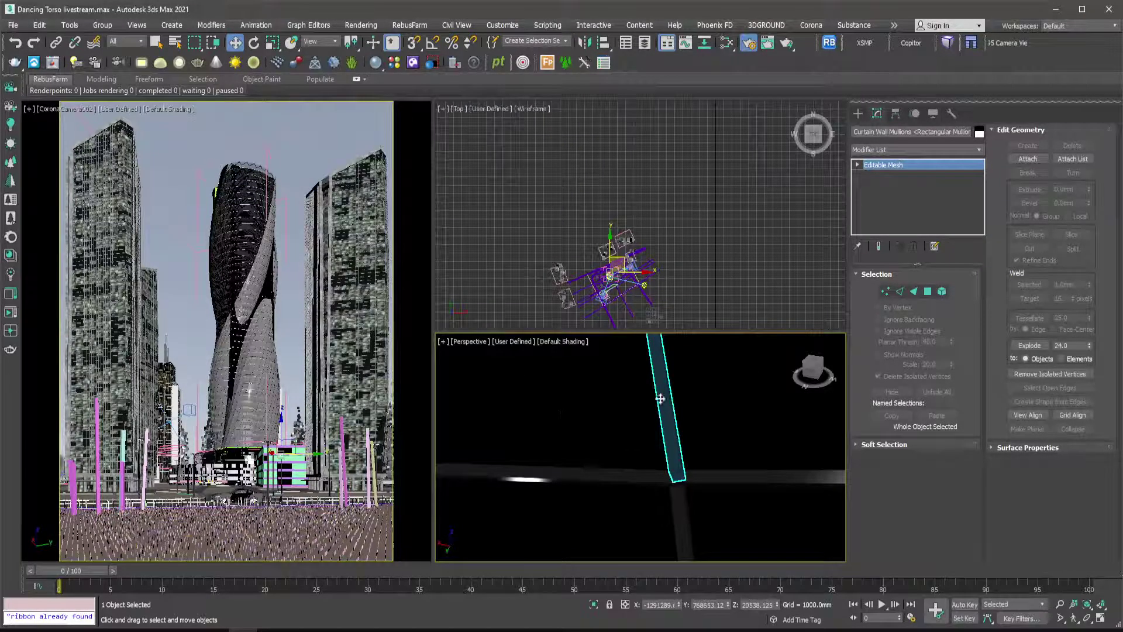
Select all objects similar to the selected curtain wall mullion and group them as "mullions 3".
{"action": "right_click", "coordinate": [660, 399]}
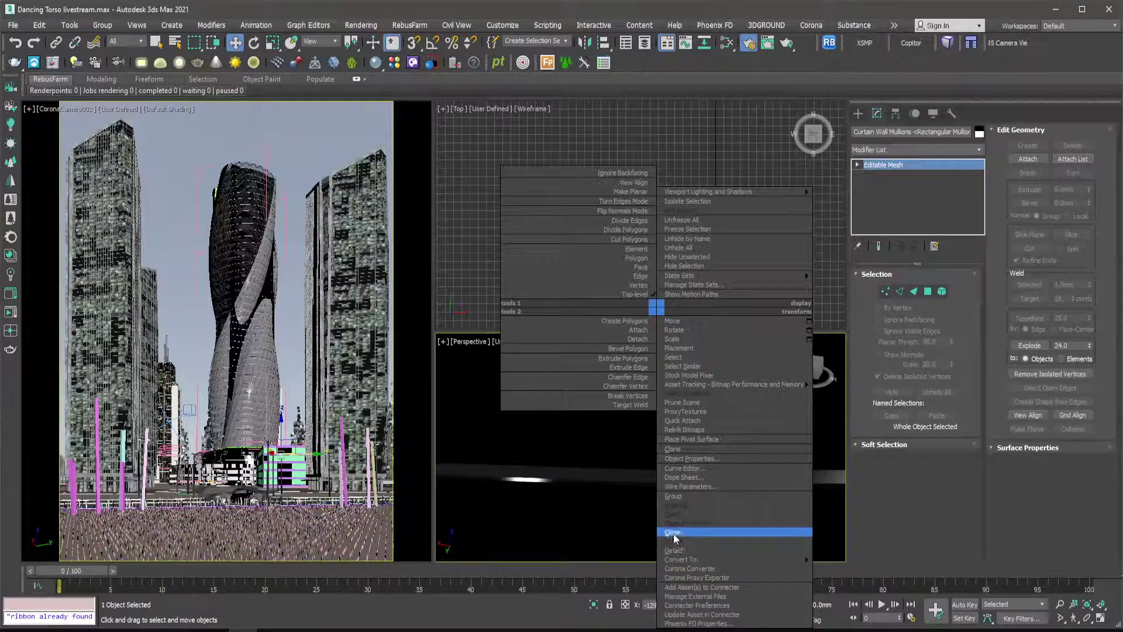
{"action": "left_click", "coordinate": [681, 366]}
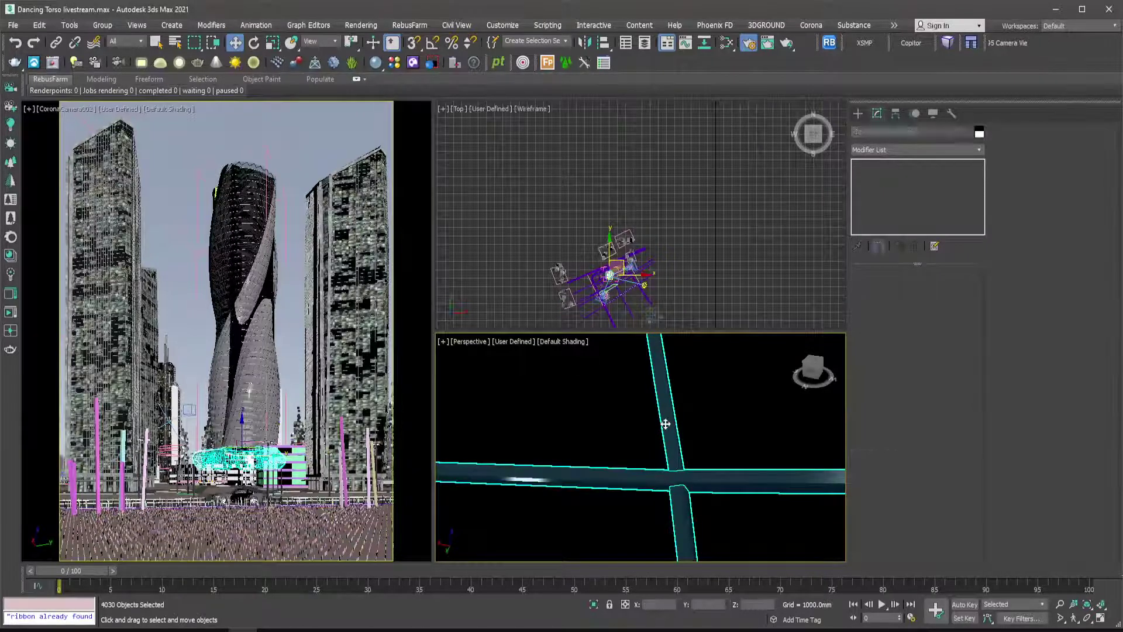
{"action": "right_click", "coordinate": [664, 304]}
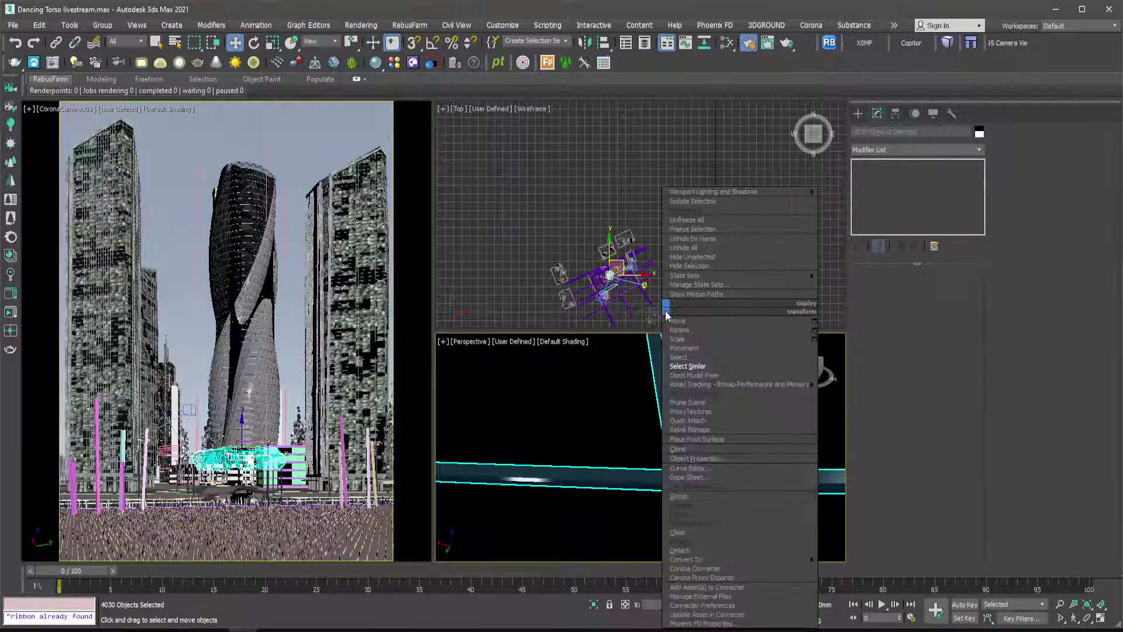
{"action": "left_click", "coordinate": [693, 501]}
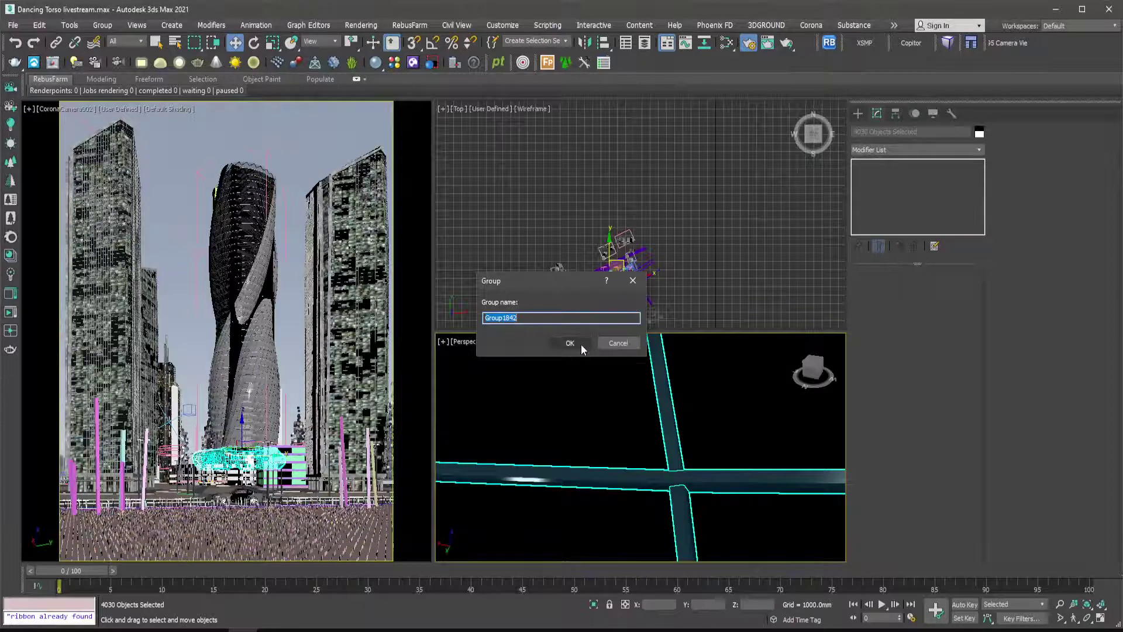
{"action": "type", "text": "mullions 3"}
{"action": "left_click", "coordinate": [566, 348]}
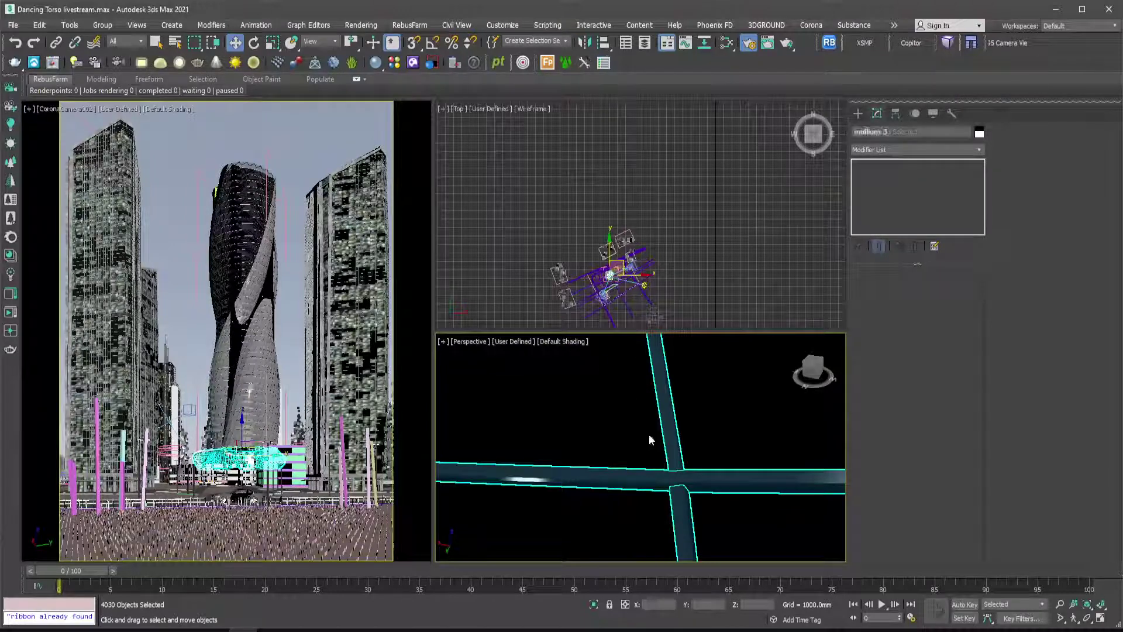
Ungroup the "mullions 3" group.
{"action": "right_click", "coordinate": [666, 308]}
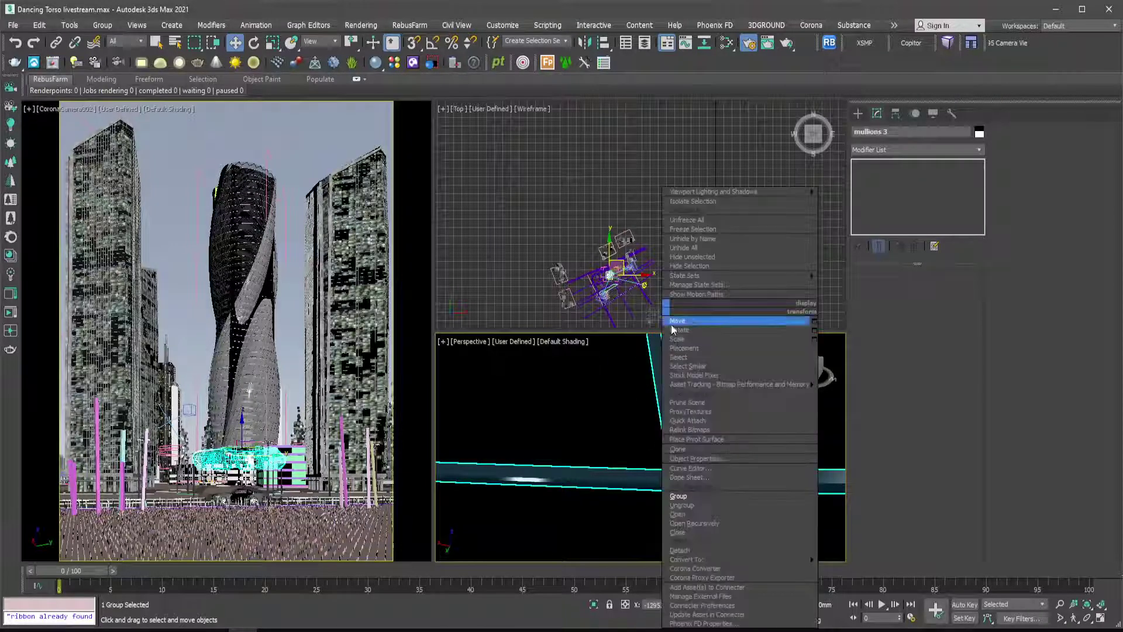
{"action": "left_click", "coordinate": [701, 507]}
{"action": "left_click", "coordinate": [682, 506]}
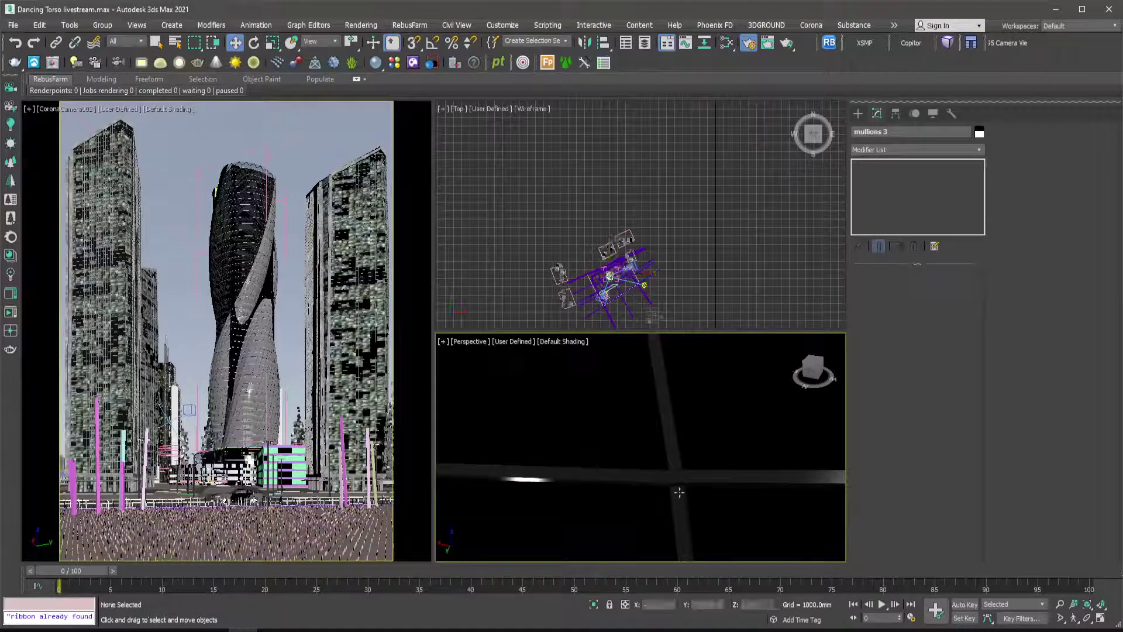
Select the vertical mullion below the crossing, open its Attach List, filter the names by "c", and look down the list.
{"action": "left_click", "coordinate": [681, 514]}
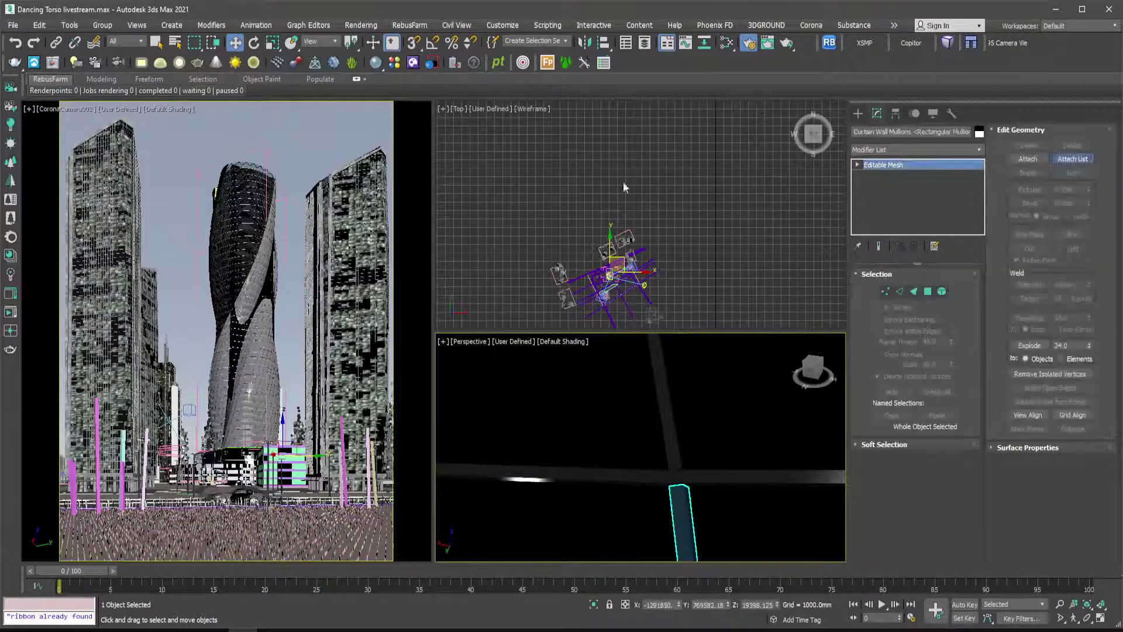
{"action": "left_click", "coordinate": [1073, 159]}
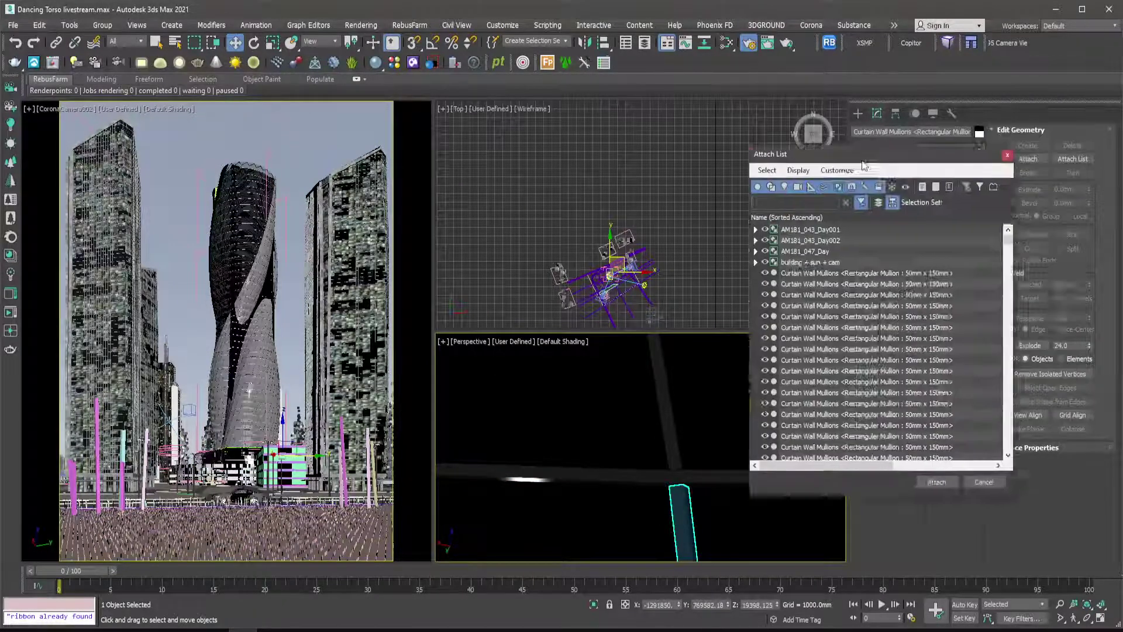
{"action": "left_click_drag", "start_coordinate": [848, 153], "coordinate": [592, 162]}
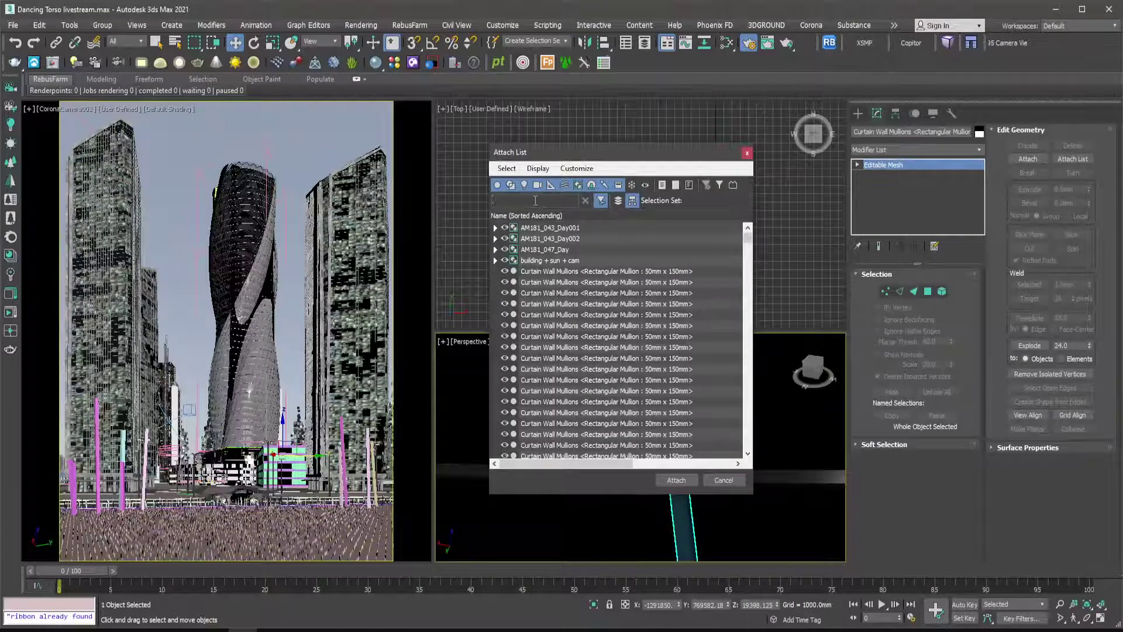
{"action": "left_click_drag", "start_coordinate": [747, 238], "coordinate": [748, 436]}
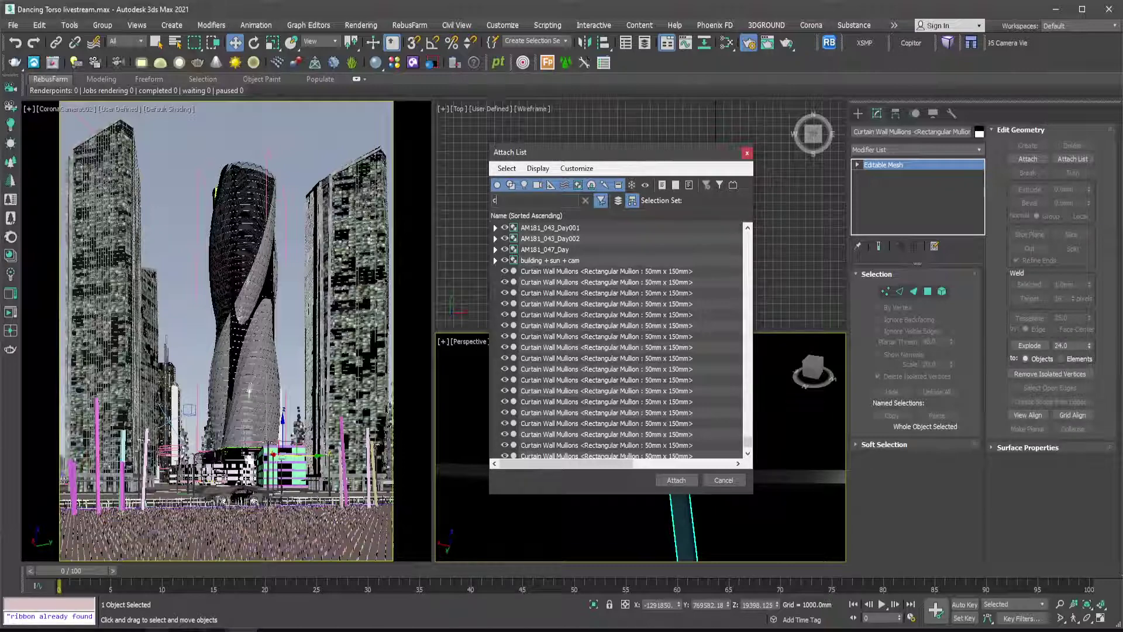
Switch back to YouTube in Chrome, open the Fisher Dai channel from the video page, and look through its uploads.
{"action": "left_click", "coordinate": [126, 596]}
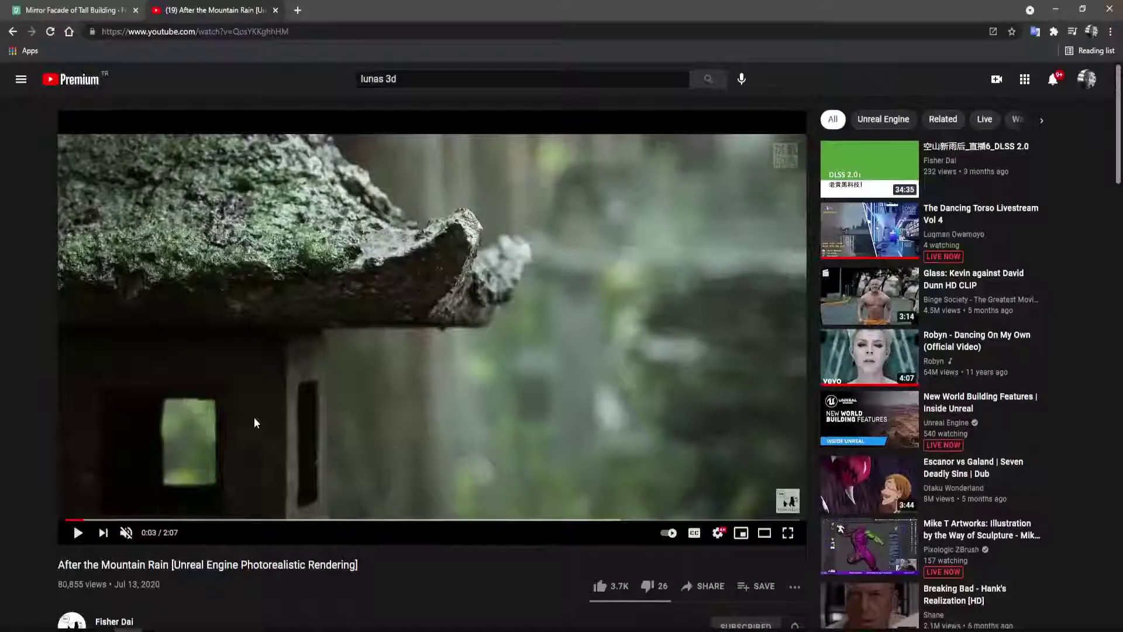
{"action": "scroll", "coordinate": [254, 417], "scroll_direction": "down", "scroll_amount": 5}
{"action": "scroll", "coordinate": [253, 416], "scroll_direction": "up", "scroll_amount": 5}
{"action": "left_click", "coordinate": [114, 621]}
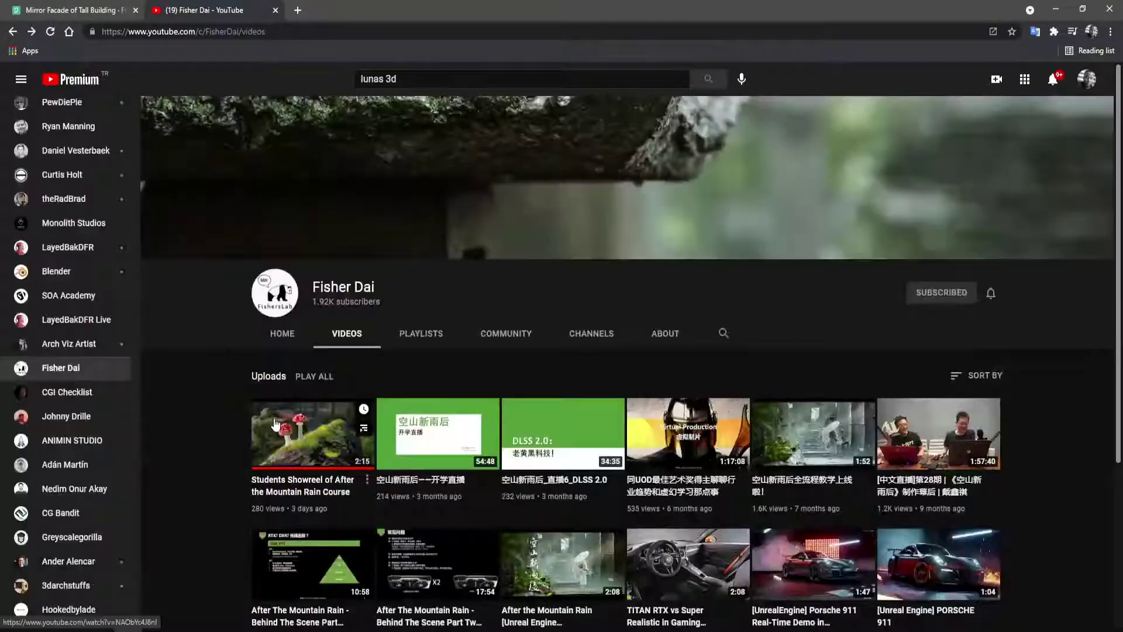
{"action": "scroll", "coordinate": [550, 489], "scroll_direction": "down", "scroll_amount": 4}
{"action": "scroll", "coordinate": [463, 426], "scroll_direction": "up", "scroll_amount": 4}
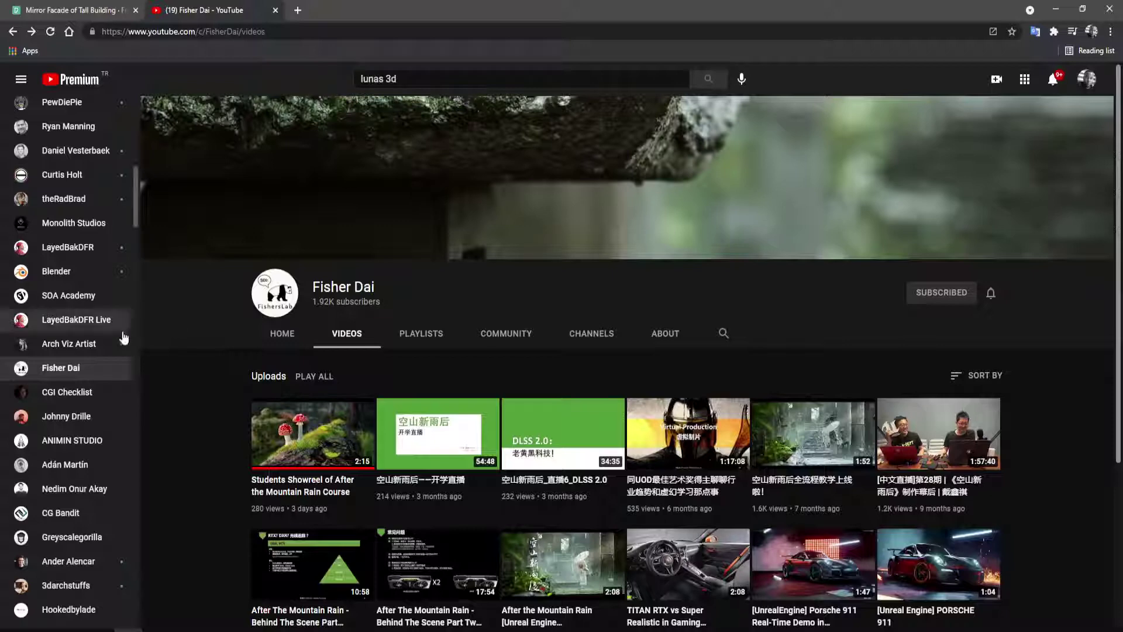
Open the TheDizzyViper channel from the subscriptions.
{"action": "scroll", "coordinate": [113, 339], "scroll_direction": "up", "scroll_amount": 5}
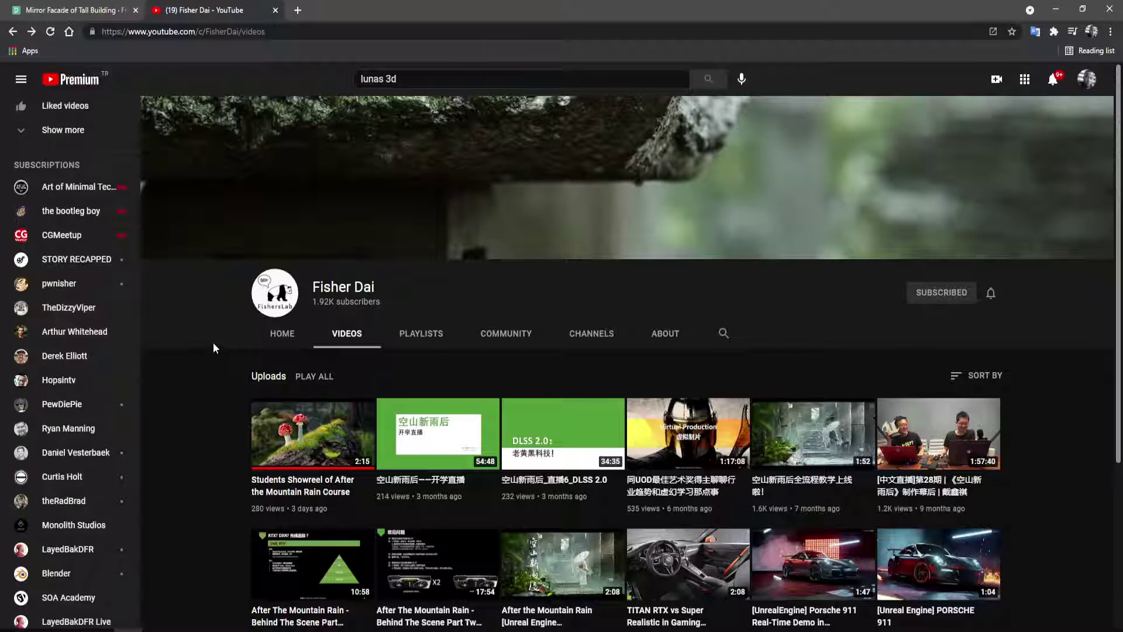
{"action": "left_click", "coordinate": [113, 314]}
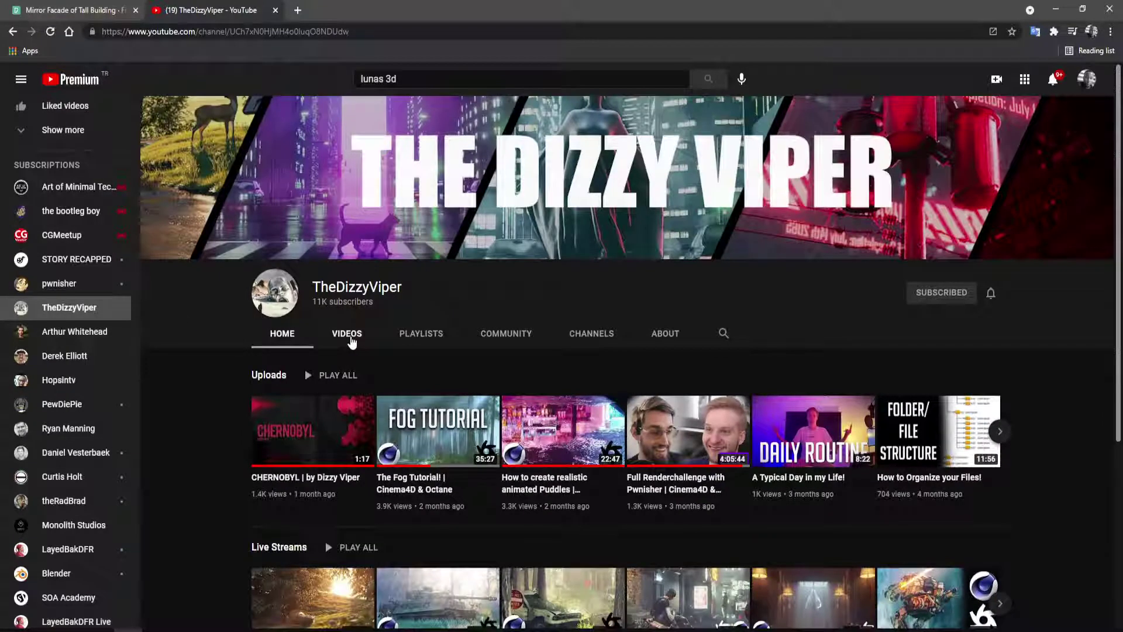
Show TheDizzyViper's uploaded videos and look through them.
{"action": "left_click", "coordinate": [351, 341]}
{"action": "scroll", "coordinate": [440, 383], "scroll_direction": "down", "scroll_amount": 5}
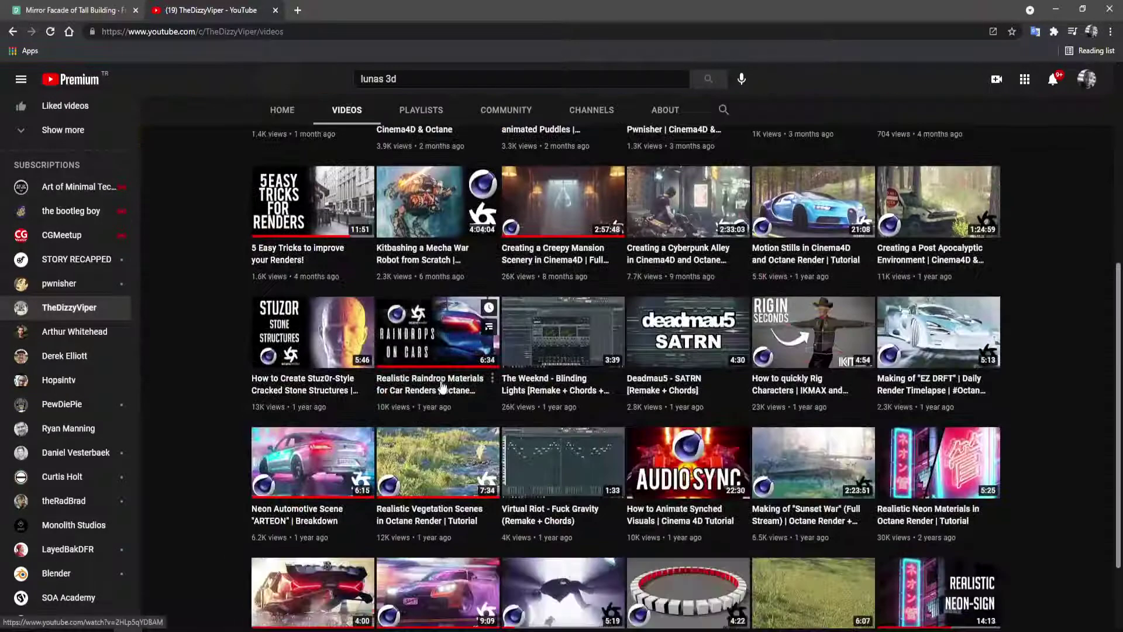
{"action": "scroll", "coordinate": [341, 429], "scroll_direction": "down", "scroll_amount": 1}
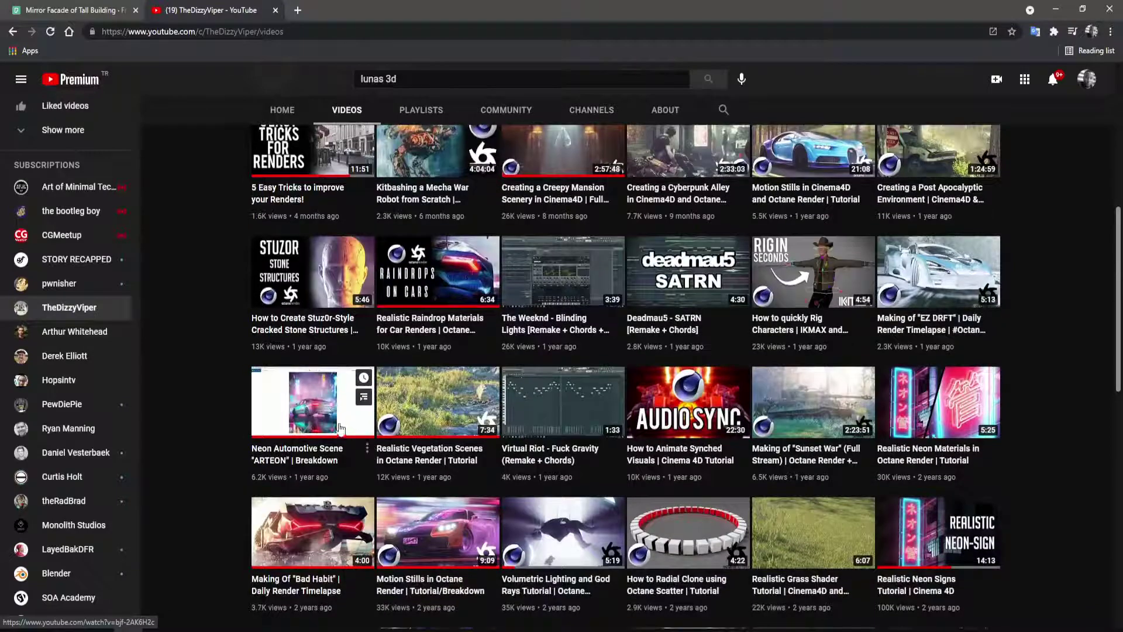
View the Neon Automotive Scene "ARTEON" breakdown in full screen and return to the channel's video list.
{"action": "left_click", "coordinate": [316, 416]}
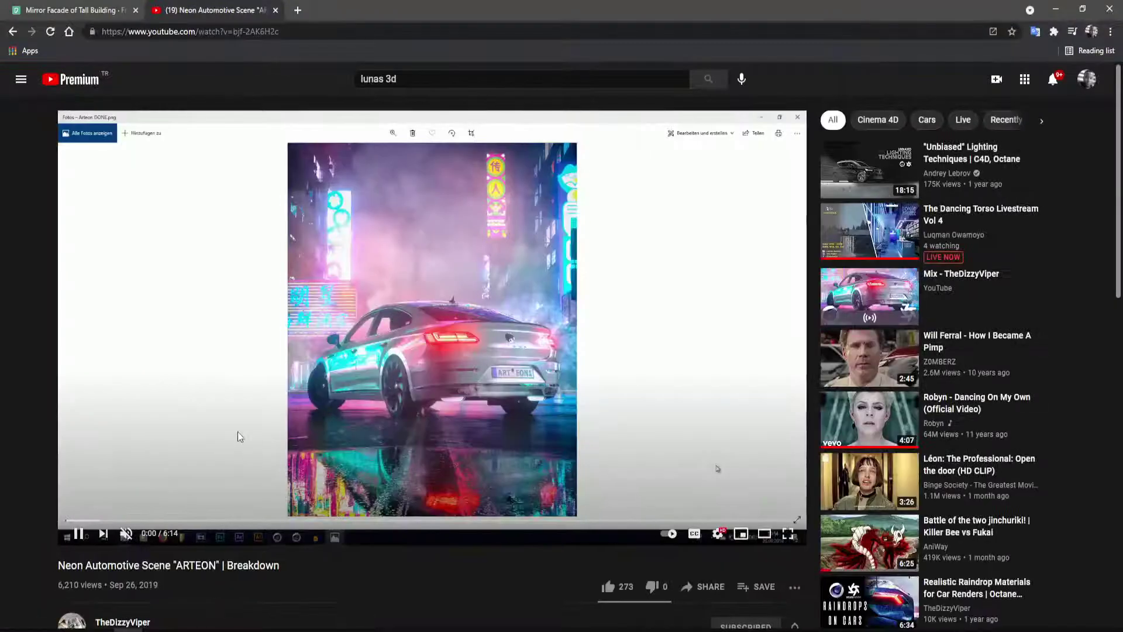
{"action": "left_click", "coordinate": [788, 533]}
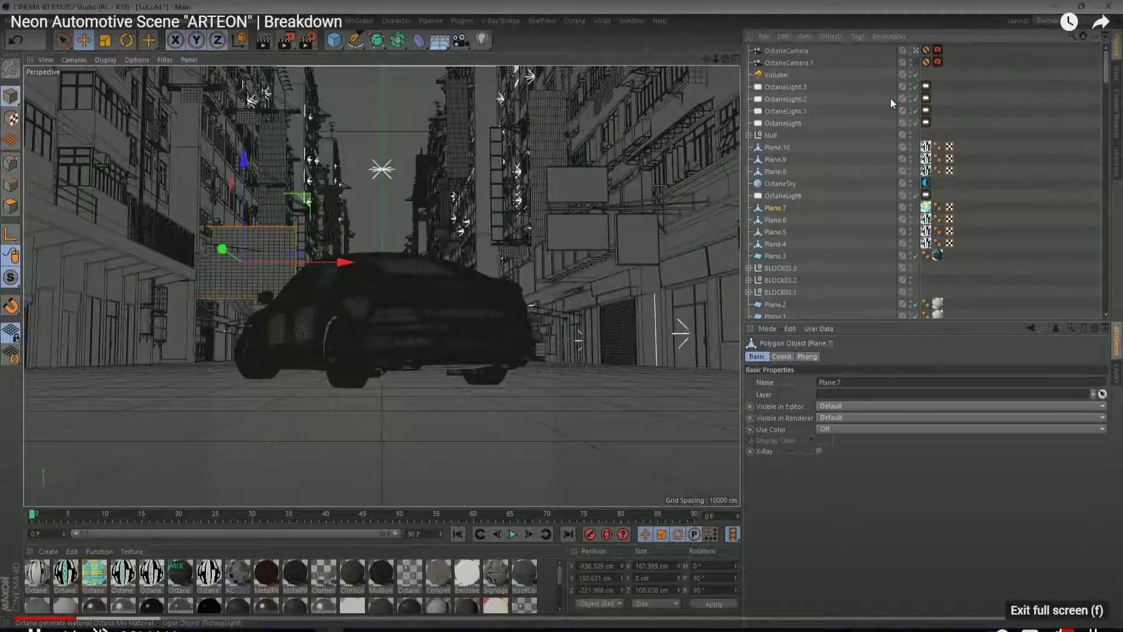
{"action": "left_click", "coordinate": [1091, 625]}
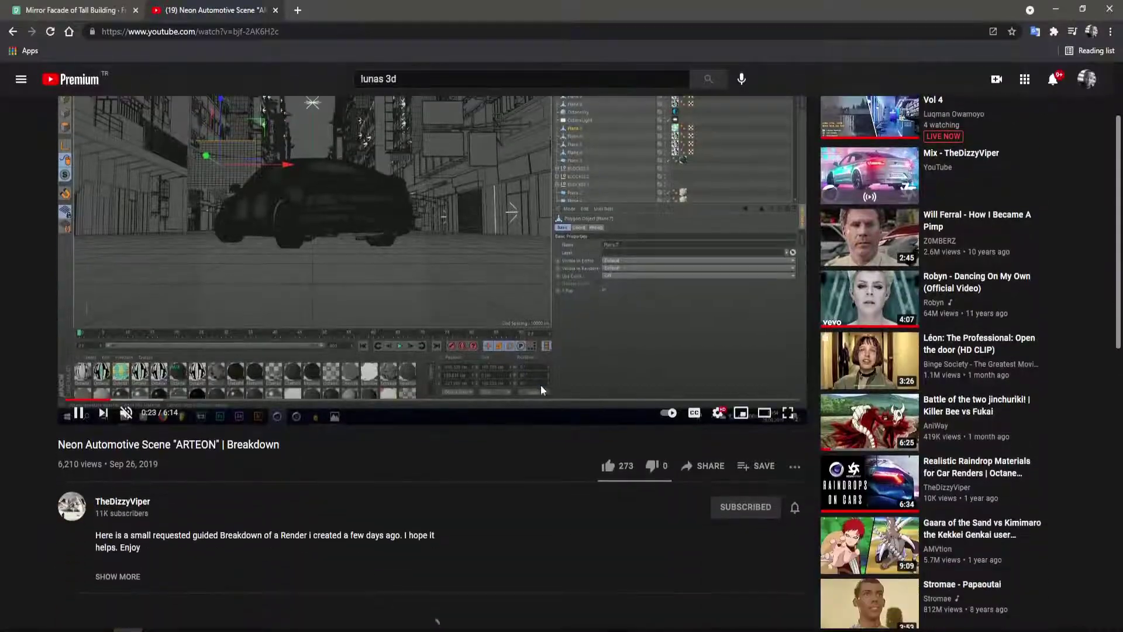
{"action": "key", "text": "alt+Left"}
{"action": "scroll", "coordinate": [498, 413], "scroll_direction": "up", "scroll_amount": 5}
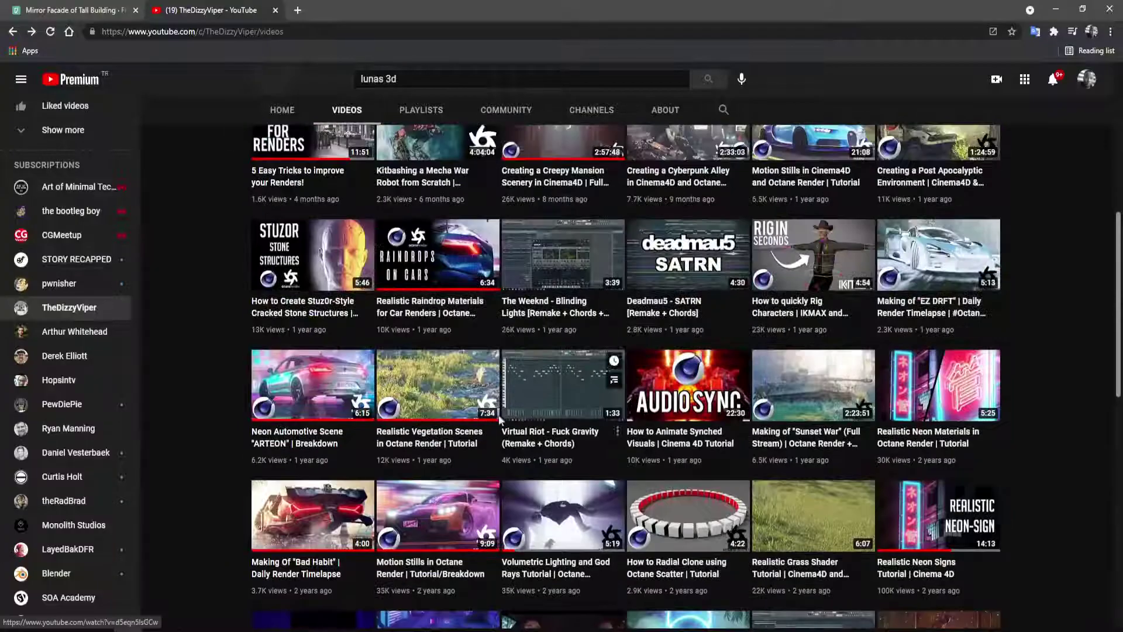
Open the "Motion Stills in Octane Render" tutorial, view it in full screen, and skip forward through the scene breakdown.
{"action": "left_click", "coordinate": [440, 546]}
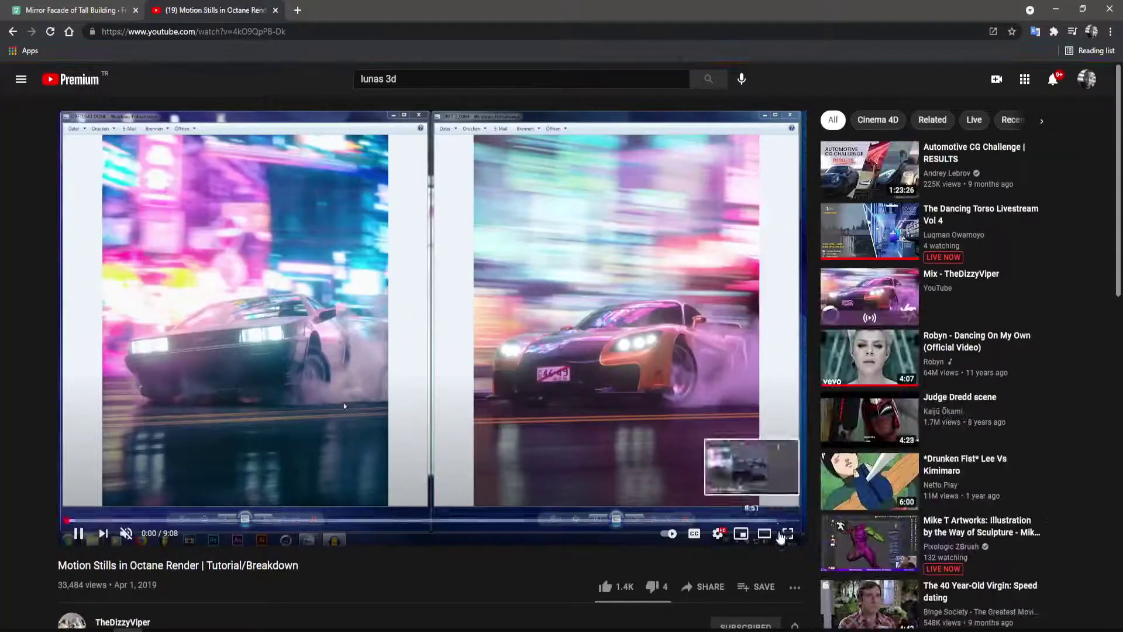
{"action": "left_click", "coordinate": [787, 536]}
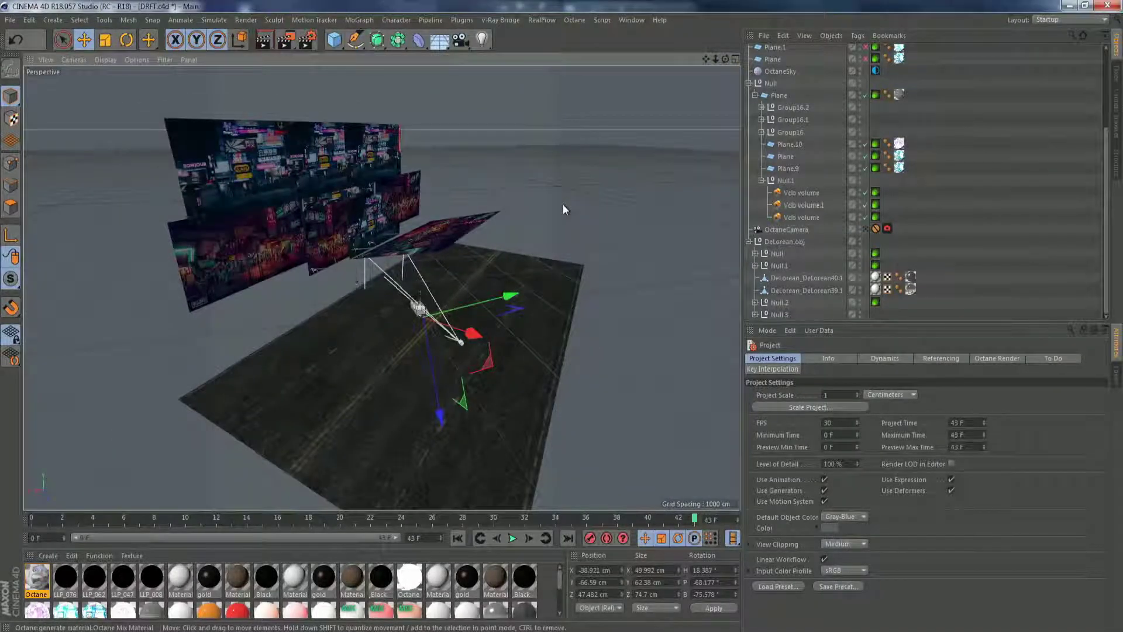
{"action": "key", "text": "Right"}
{"action": "key", "text": "Right"}
{"action": "key", "text": "Right"}
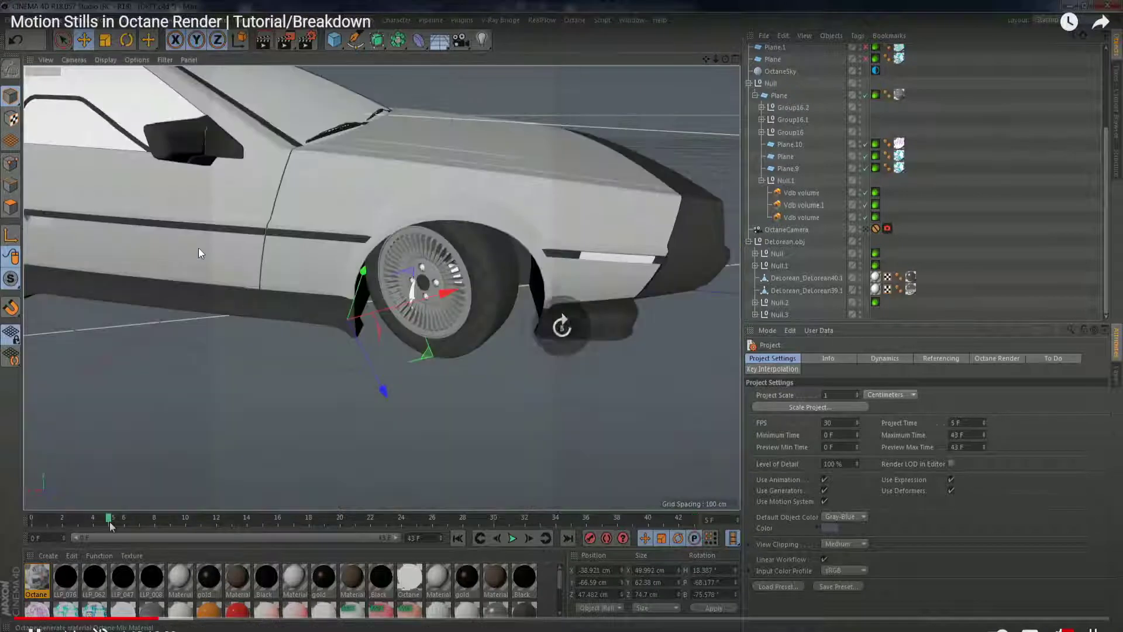
{"action": "key", "text": "Right"}
{"action": "key", "text": "Right"}
{"action": "key", "text": "Right"}
{"action": "key", "text": "Right"}
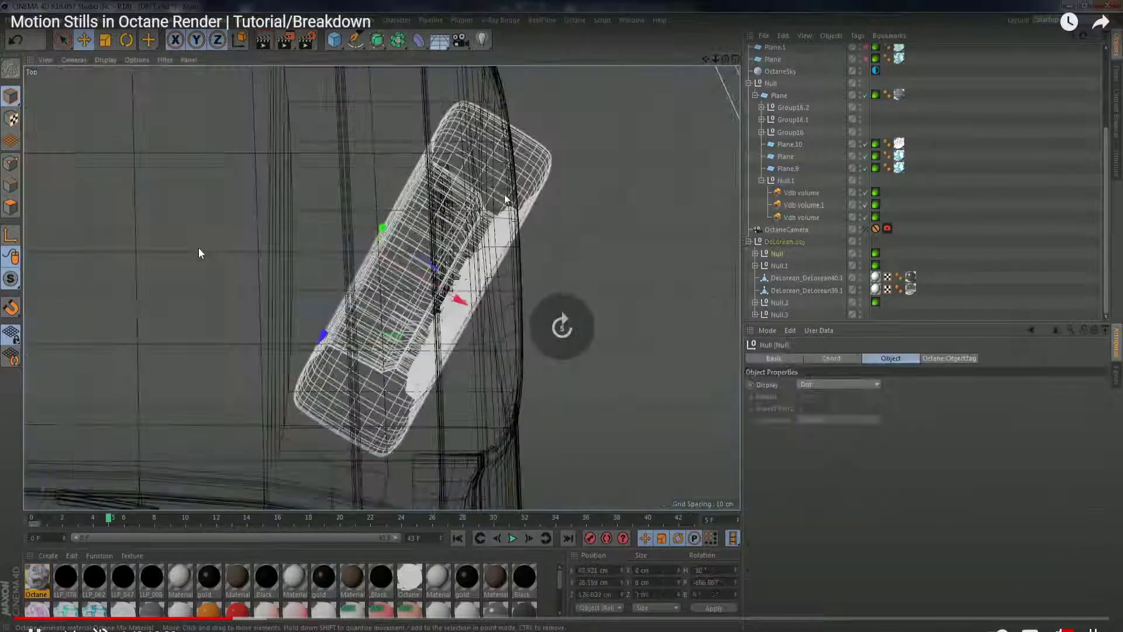
{"action": "key", "text": "Right"}
{"action": "key", "text": "Right"}
{"action": "key", "text": "Right"}
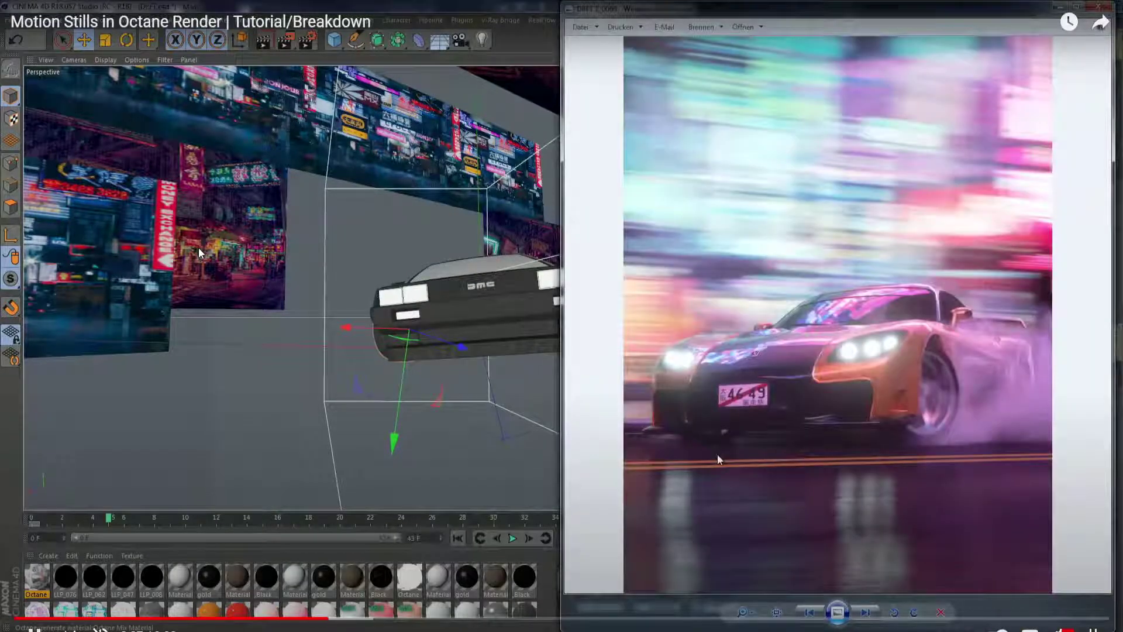
{"action": "key", "text": "Right"}
{"action": "key", "text": "Right"}
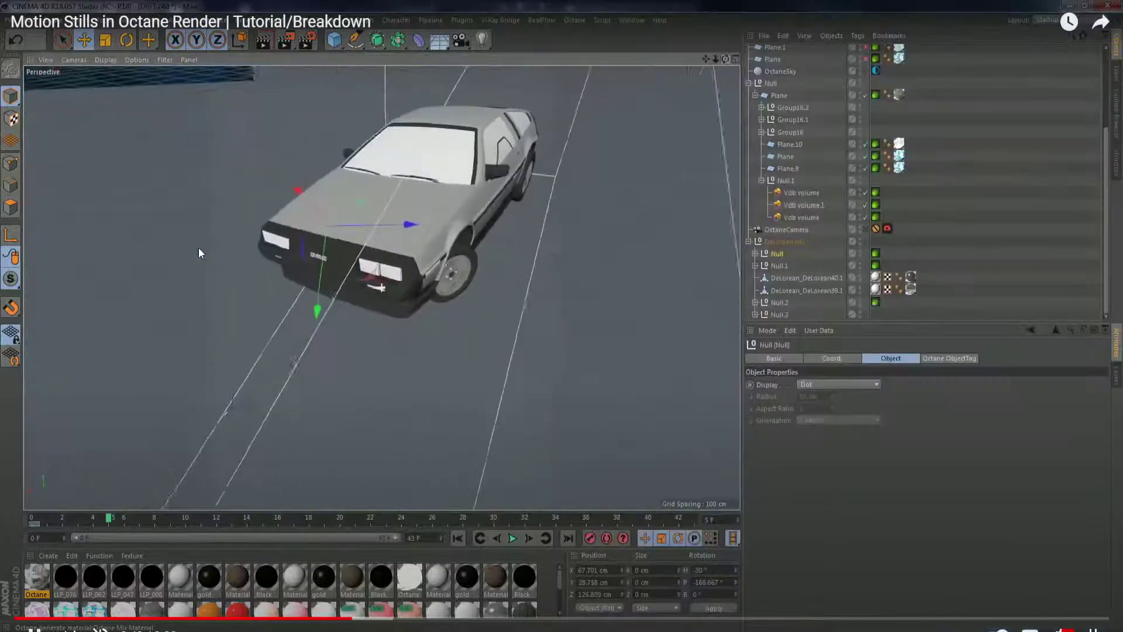
{"action": "key", "text": "Right"}
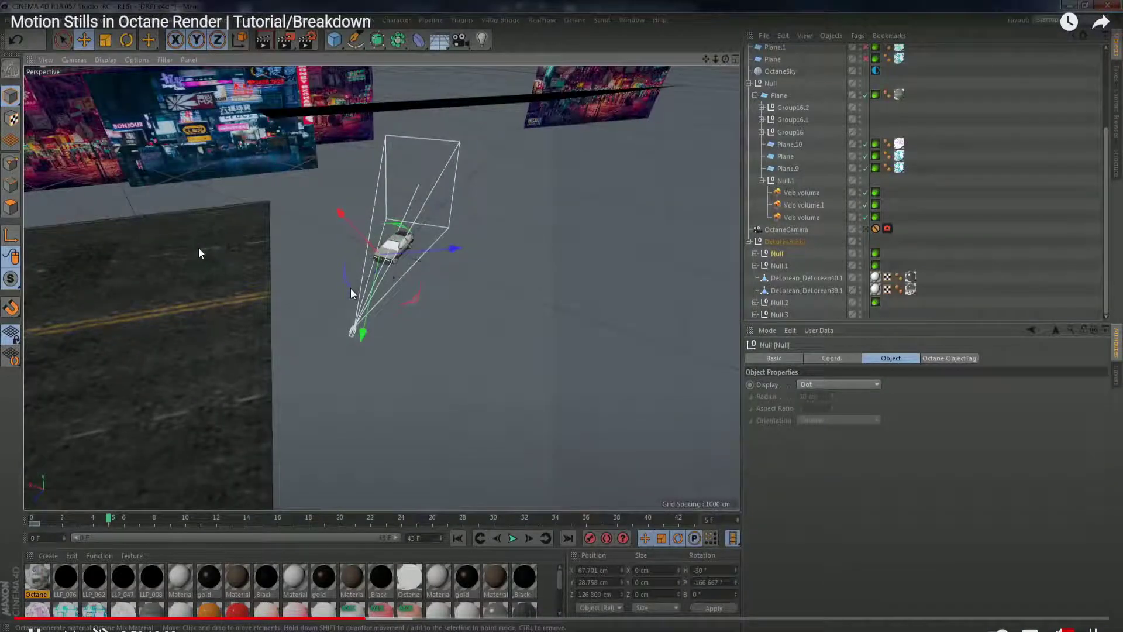
{"action": "key", "text": "Right"}
{"action": "key", "text": "Right"}
{"action": "key", "text": "Right"}
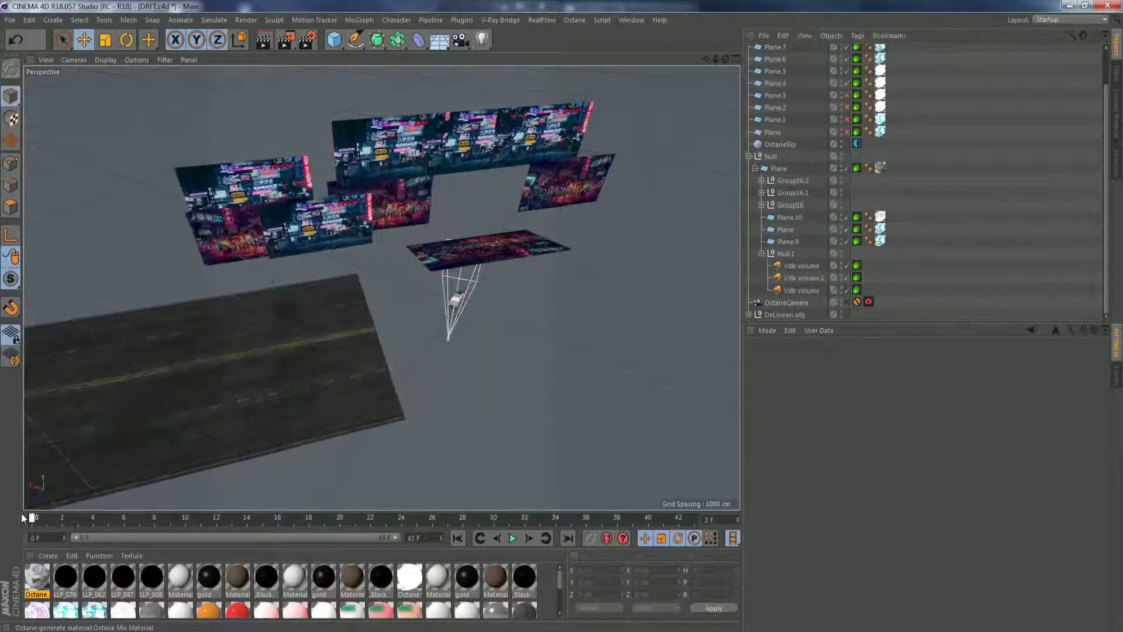
{"action": "mouse_move", "coordinate": [170, 519]}
{"action": "left_mouse_down"}
{"action": "mouse_move", "coordinate": [46, 520]}
{"action": "mouse_move", "coordinate": [525, 497]}
{"action": "left_mouse_up"}
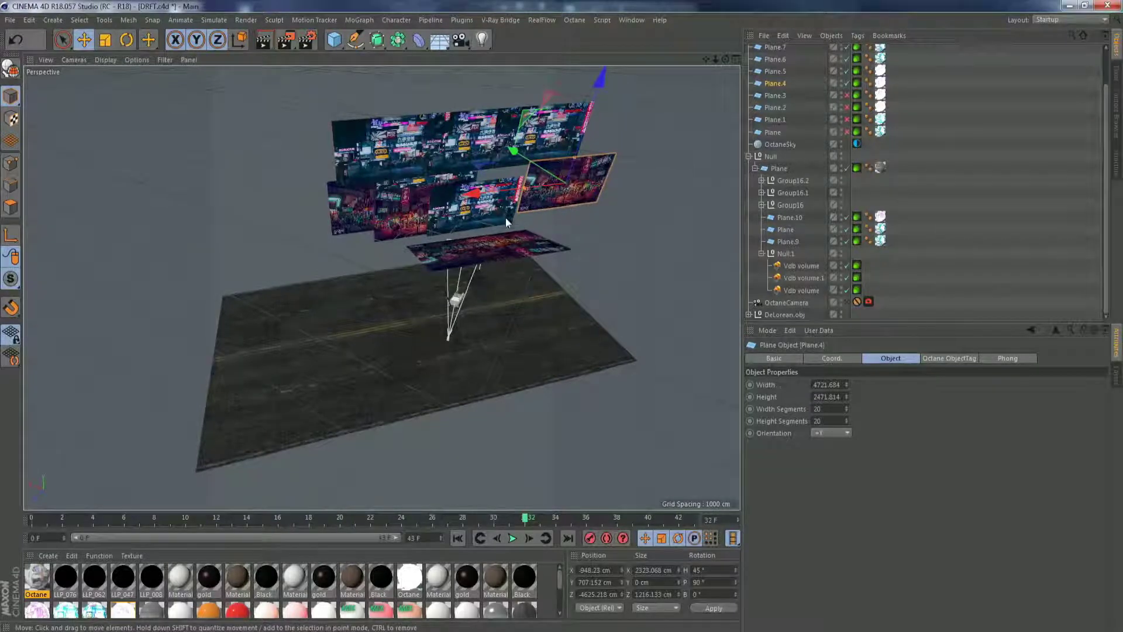
{"action": "left_click", "coordinate": [461, 210]}
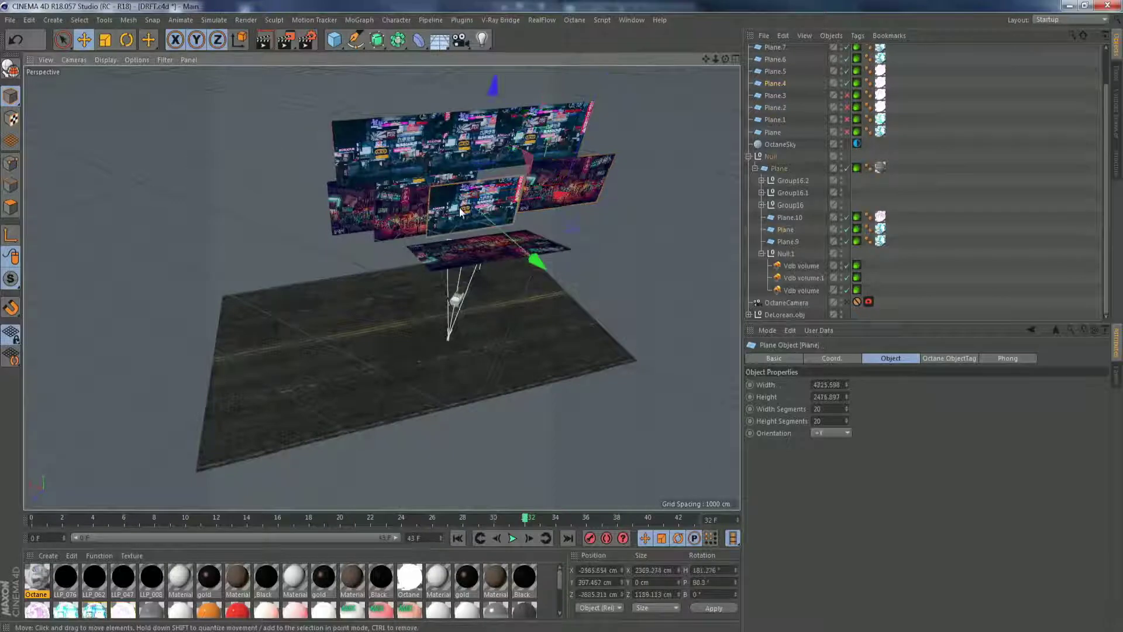
{"action": "scroll", "coordinate": [405, 240], "scroll_direction": "up", "scroll_amount": 3}
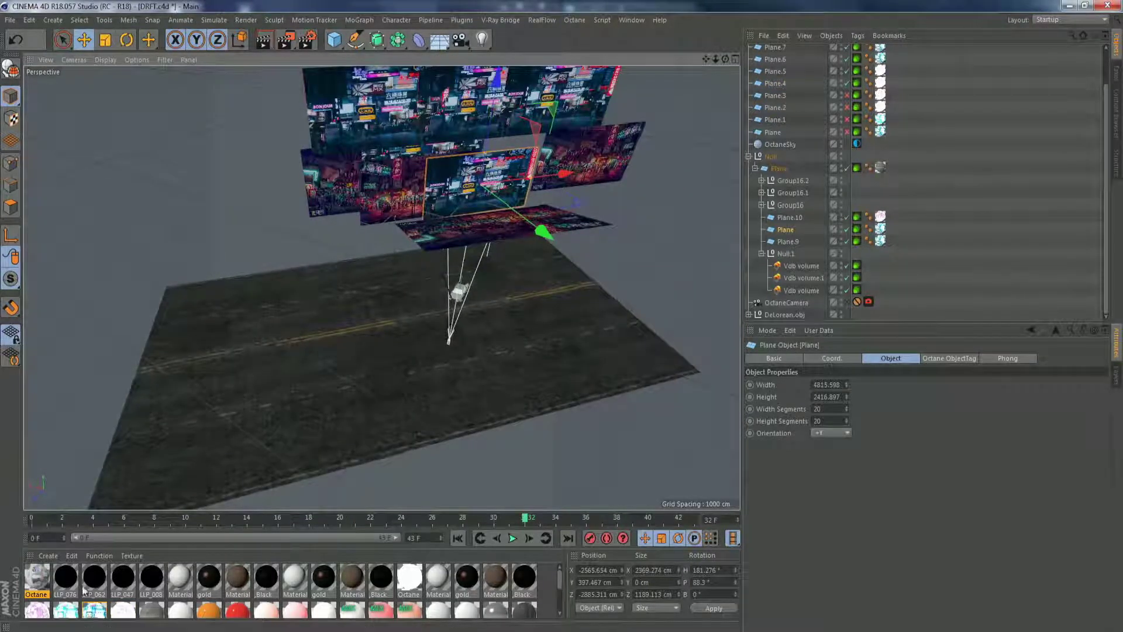
{"action": "mouse_move", "coordinate": [76, 631]}
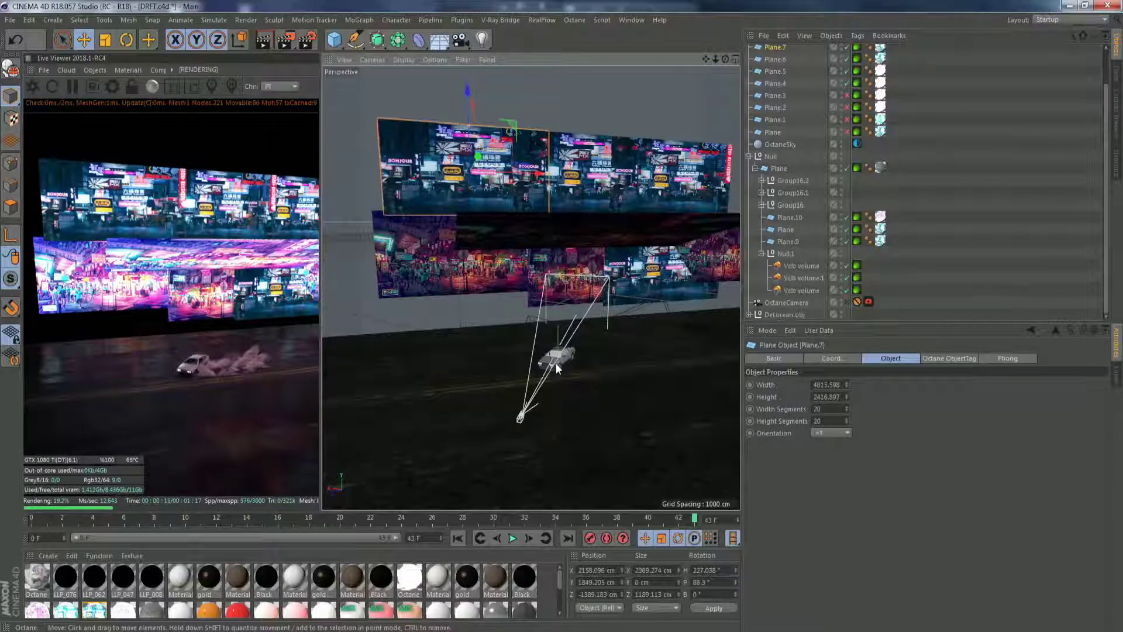
{"action": "left_click", "coordinate": [846, 303]}
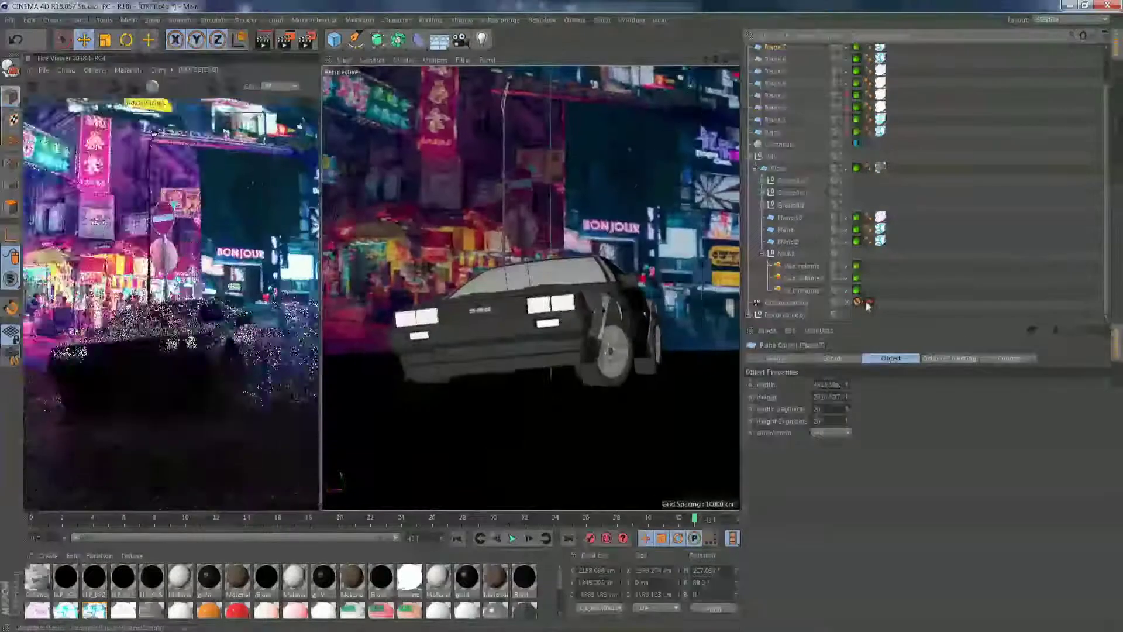
{"action": "left_click", "coordinate": [869, 302]}
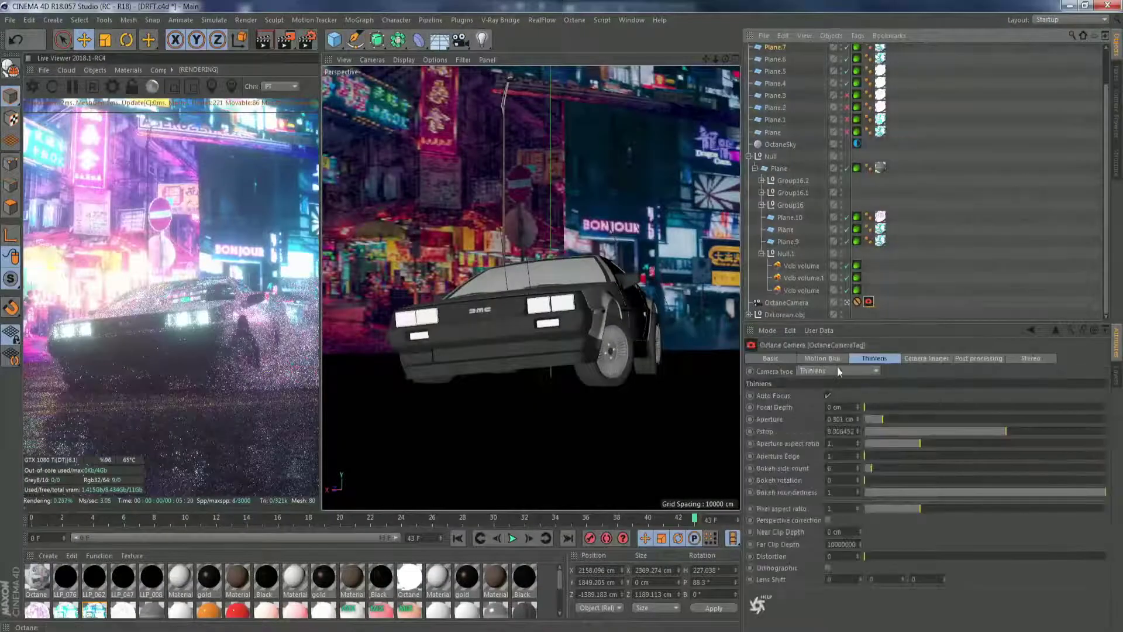
{"action": "left_click", "coordinate": [830, 360]}
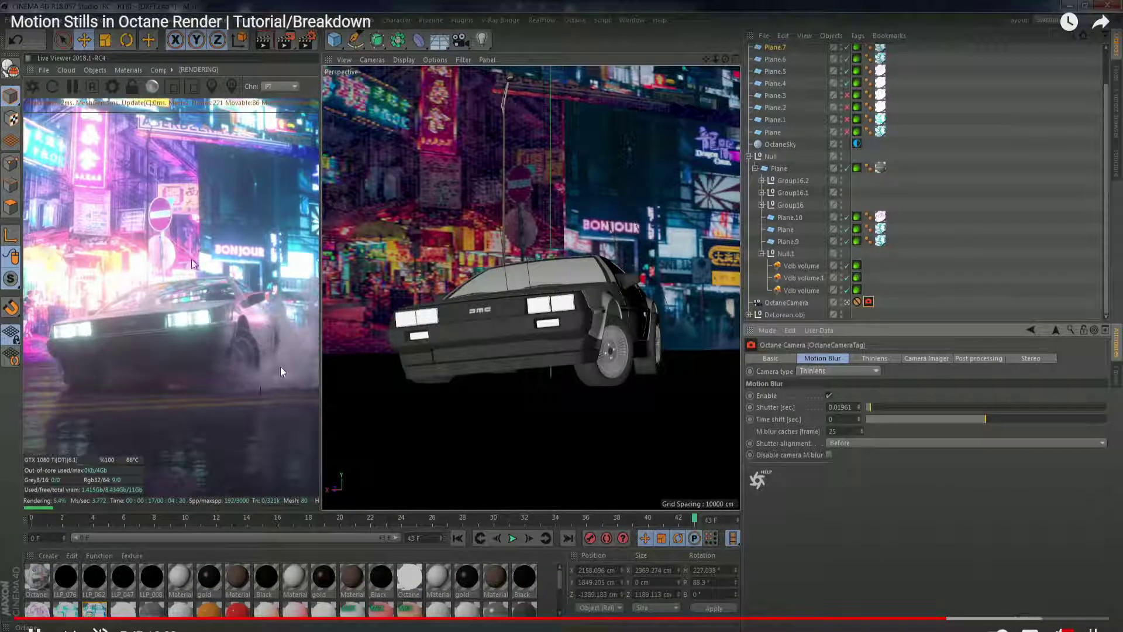
{"action": "left_click", "coordinate": [856, 290]}
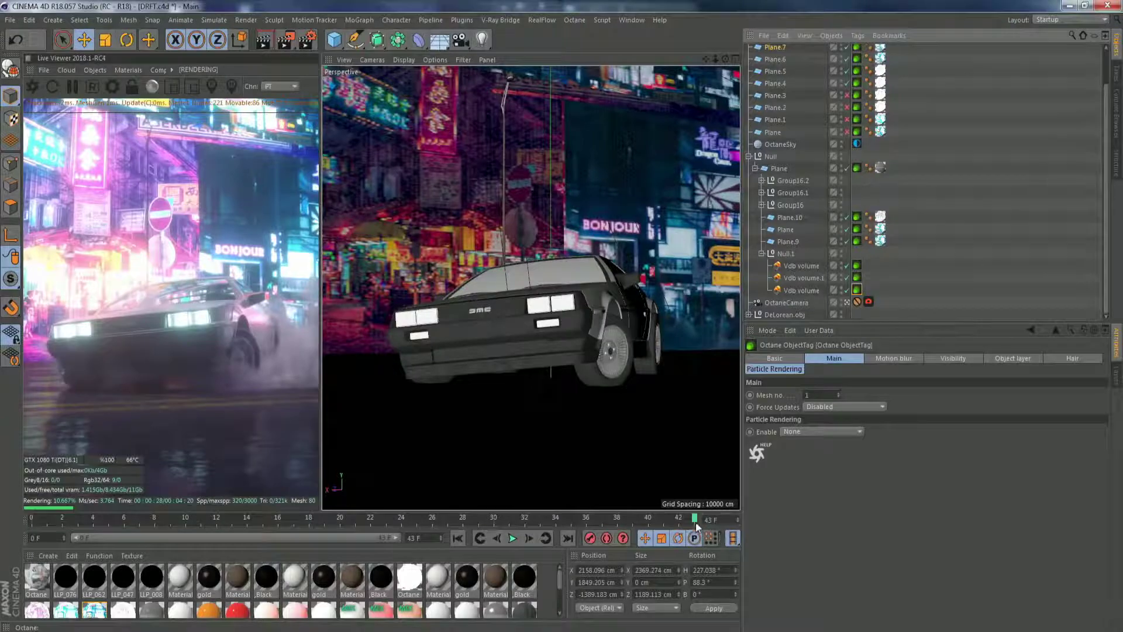
{"action": "mouse_move", "coordinate": [695, 521]}
{"action": "left_mouse_down"}
{"action": "mouse_move", "coordinate": [665, 523]}
{"action": "mouse_move", "coordinate": [696, 519]}
{"action": "left_mouse_up"}
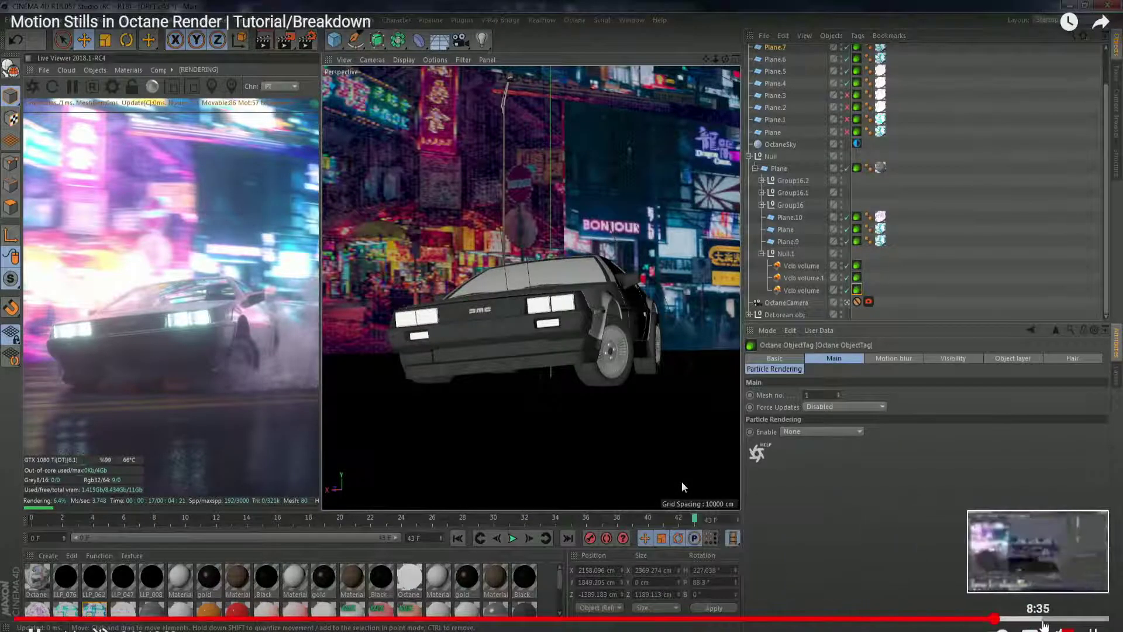
Skip to the last seconds of the tutorial, leave full screen, and pause the video.
{"action": "left_click", "coordinate": [1032, 620]}
{"action": "left_click", "coordinate": [1062, 619]}
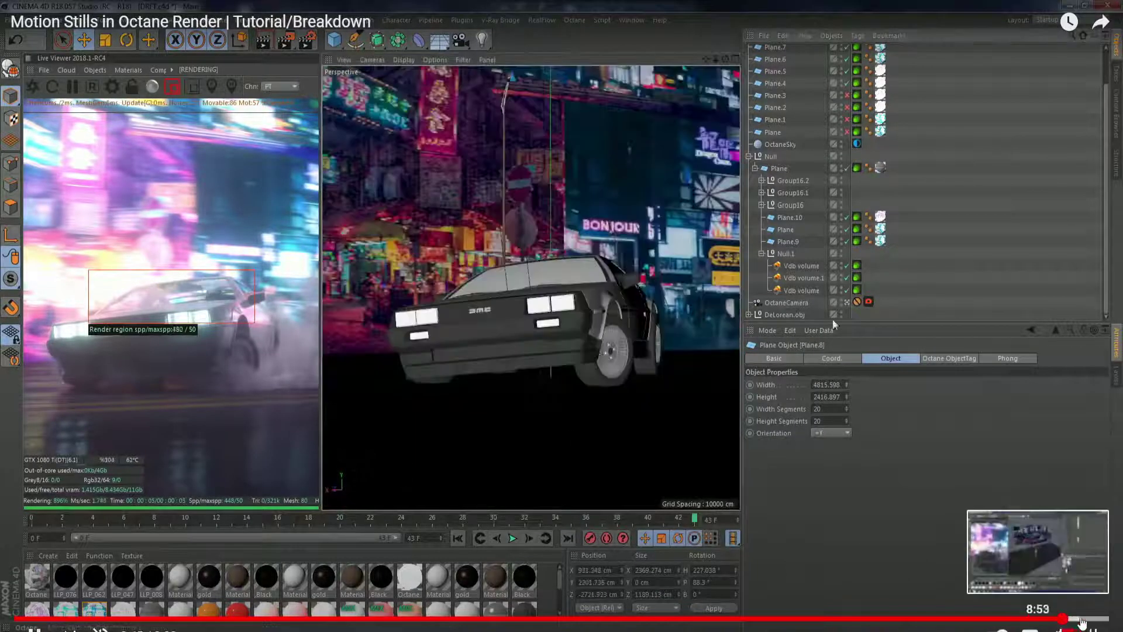
{"action": "left_click", "coordinate": [1076, 619]}
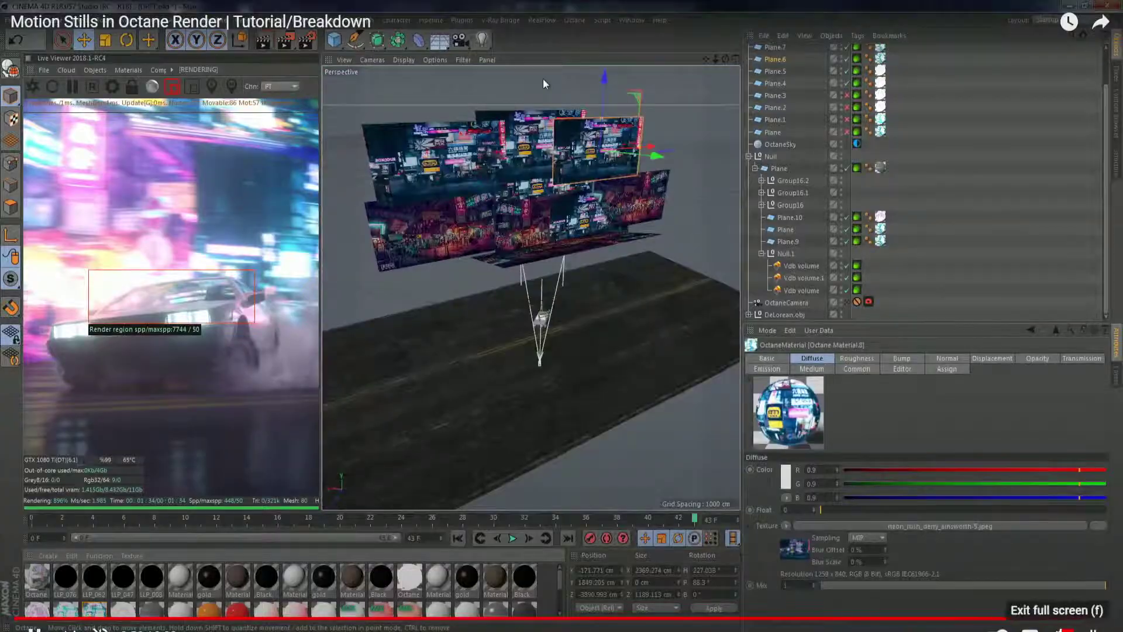
{"action": "left_click", "coordinate": [1099, 628]}
{"action": "left_click", "coordinate": [368, 304]}
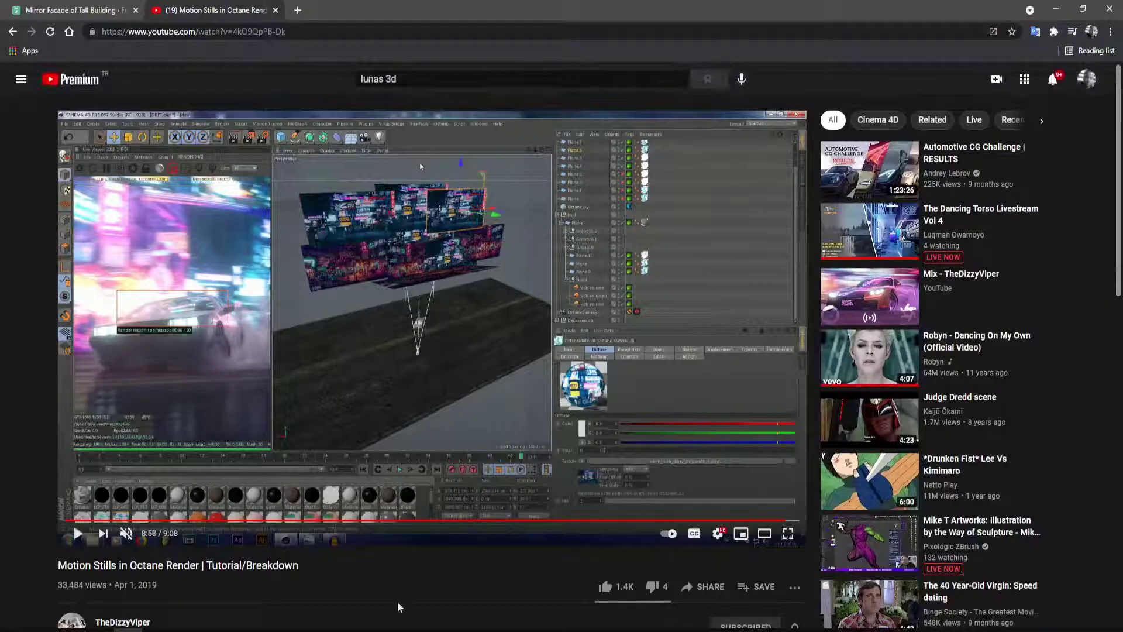
Switch back to 3ds Max and look through the Attach List entries filtered by "c" for the curtain wall mullions.
{"action": "left_click", "coordinate": [253, 630]}
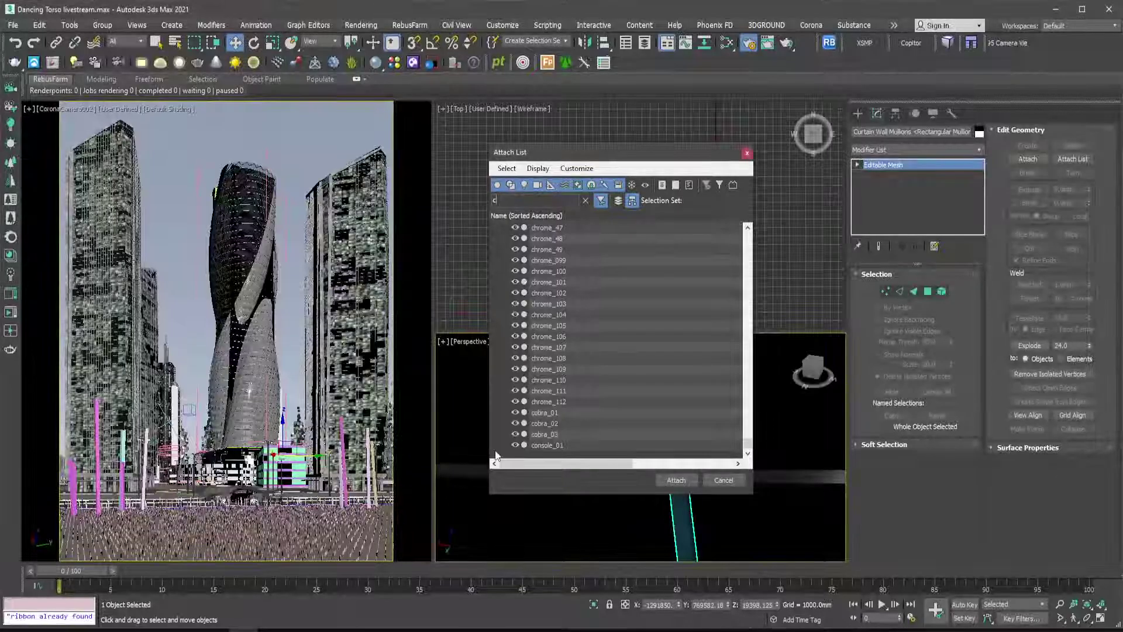
{"action": "scroll", "coordinate": [740, 358], "scroll_direction": "up", "scroll_amount": 5}
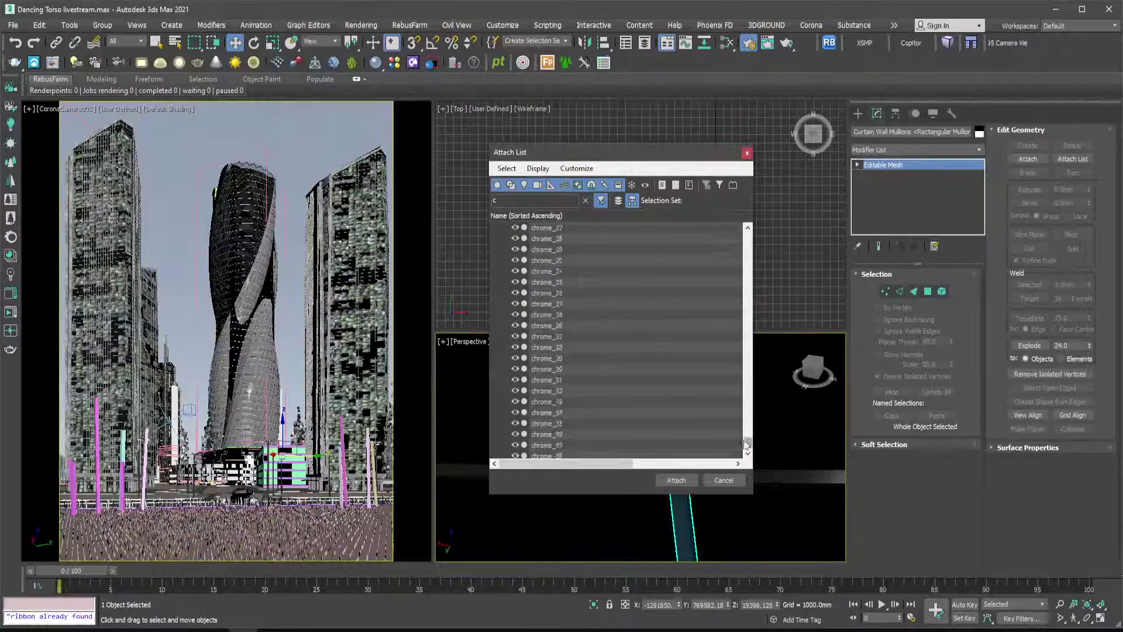
{"action": "left_click_drag", "start_coordinate": [746, 445], "coordinate": [734, 307]}
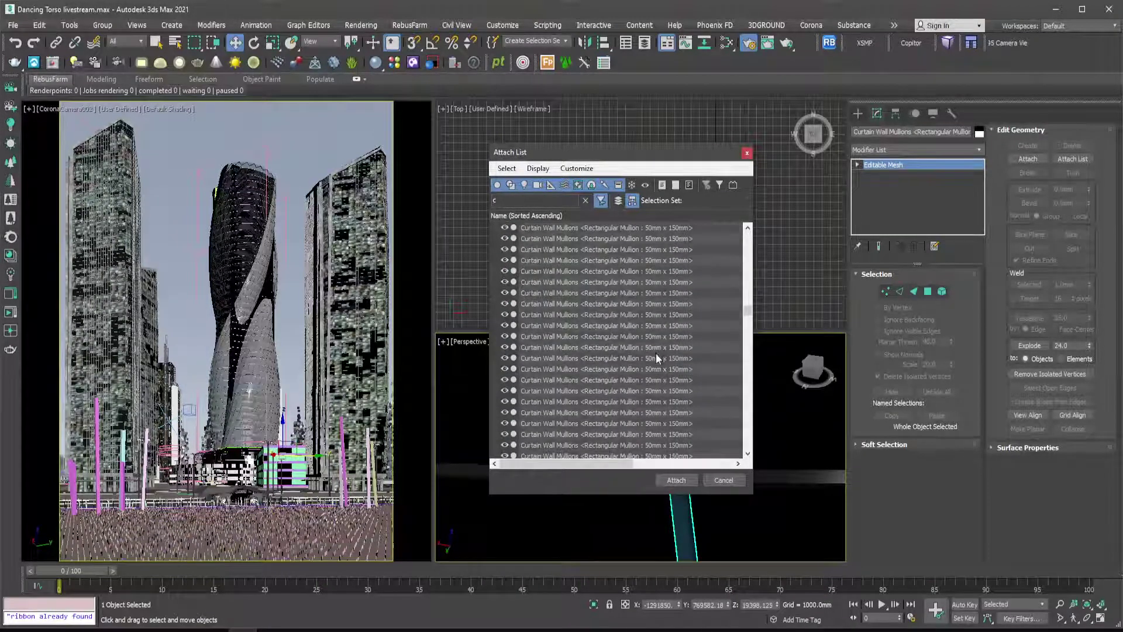
{"action": "scroll", "coordinate": [660, 358], "scroll_direction": "down", "scroll_amount": 5}
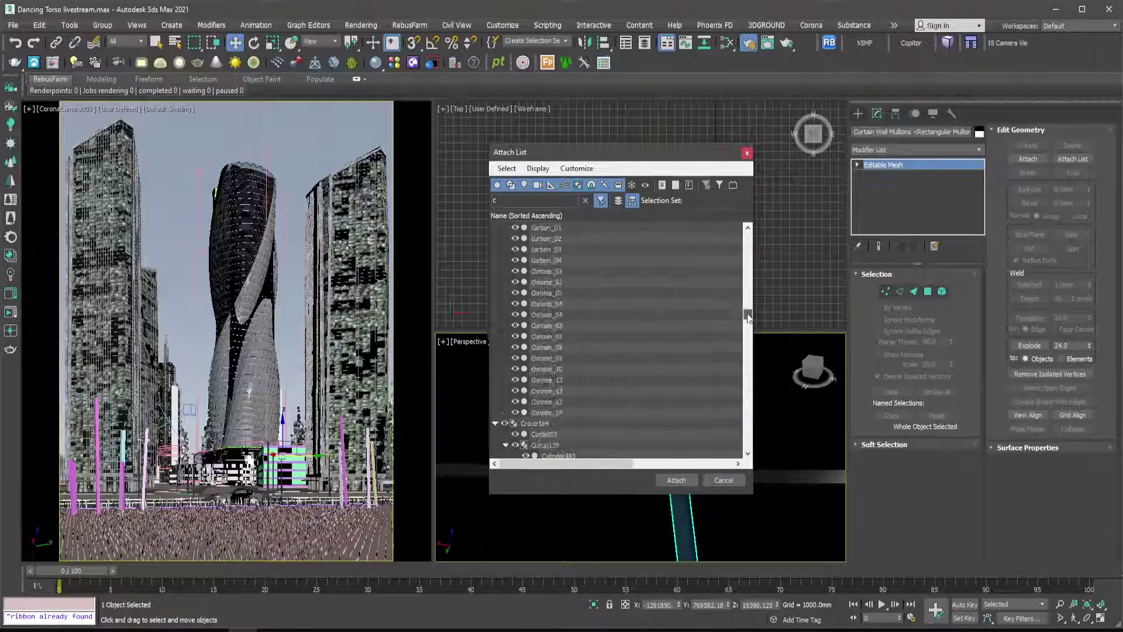
{"action": "left_click", "coordinate": [747, 229]}
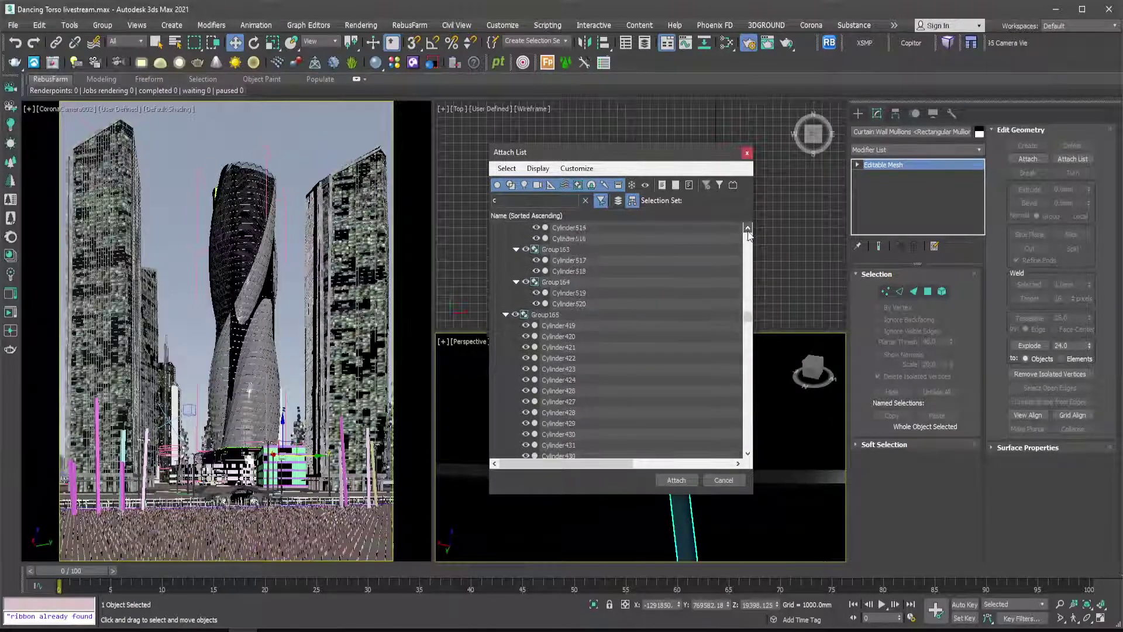
{"action": "left_click_drag", "start_coordinate": [748, 234], "coordinate": [748, 233]}
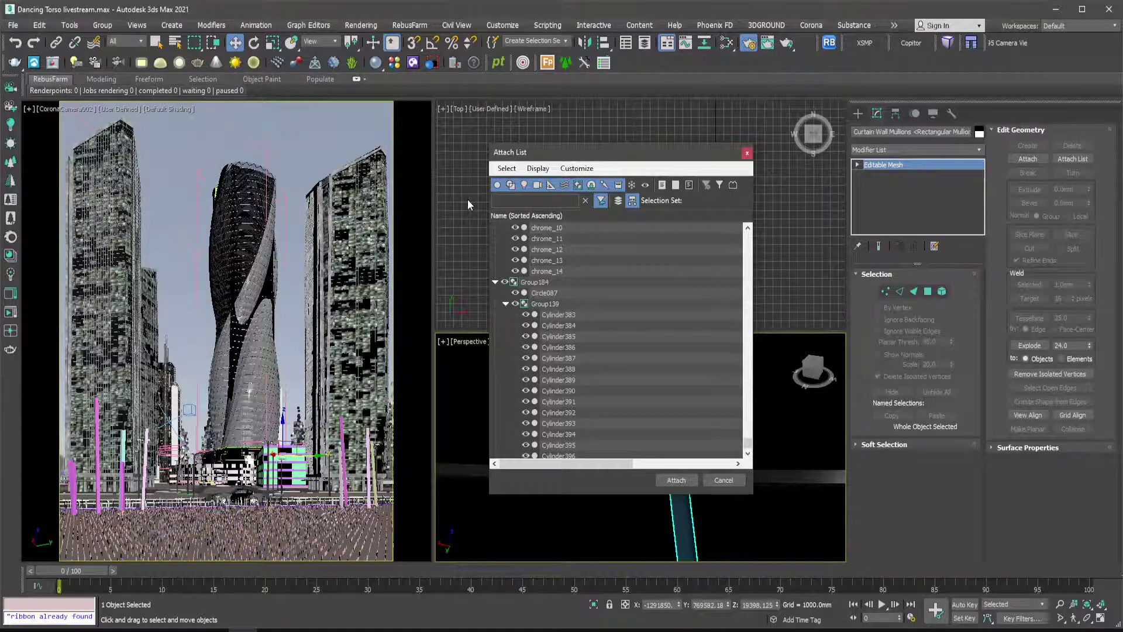
Filter the Attach List by "m" and attach the nested "mullions 3" group to the selected mullion.
{"action": "type", "text": "m"}
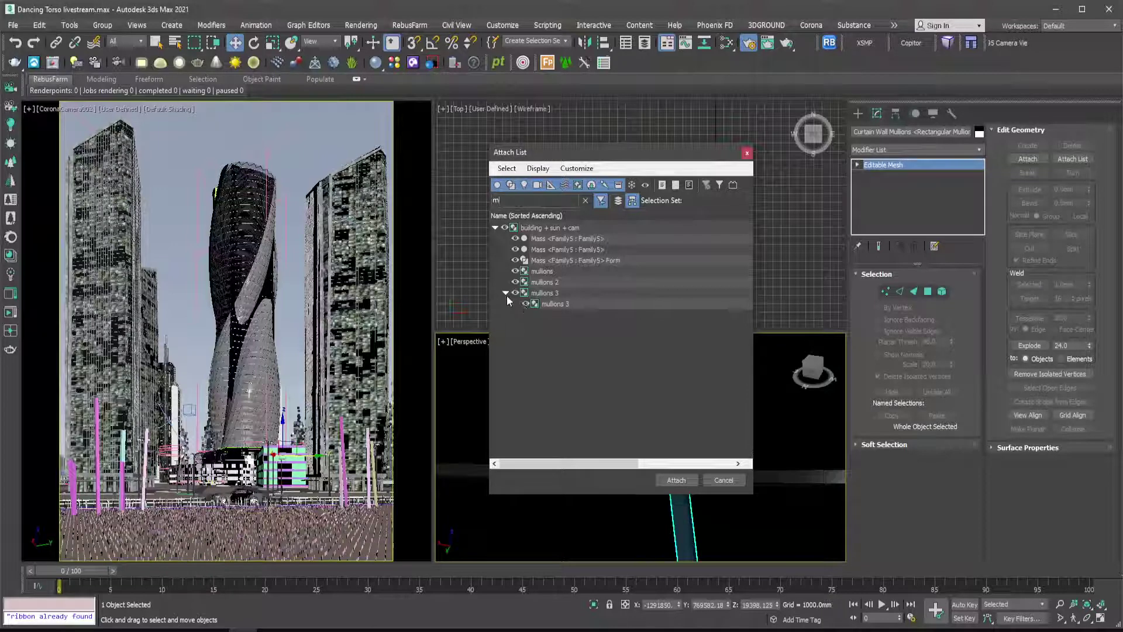
{"action": "left_click", "coordinate": [566, 305]}
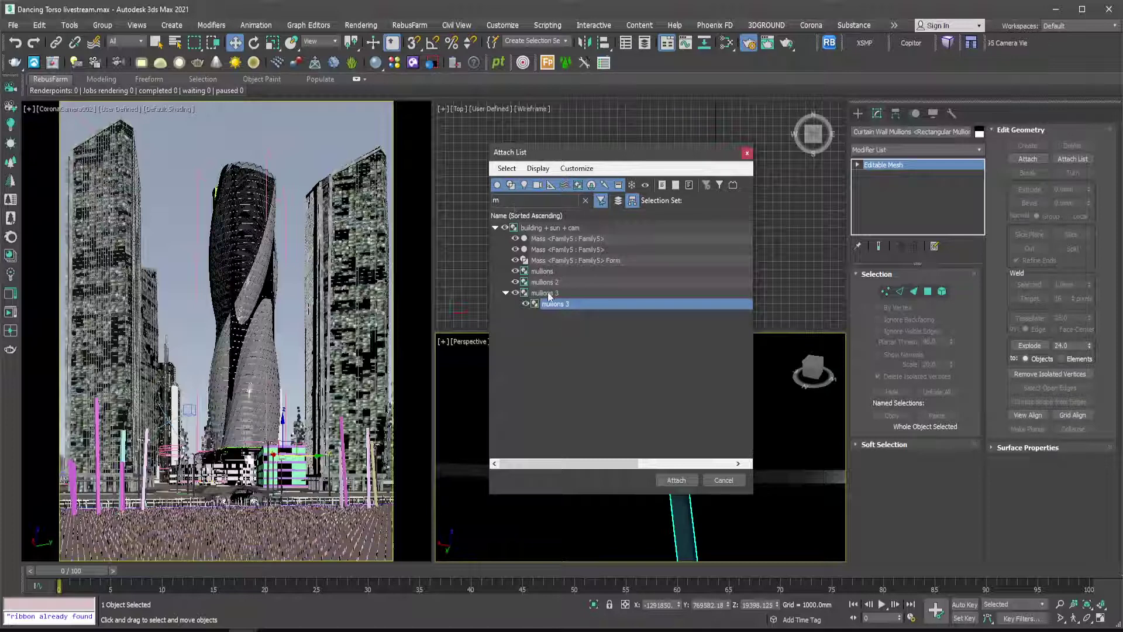
{"action": "left_click", "coordinate": [678, 479]}
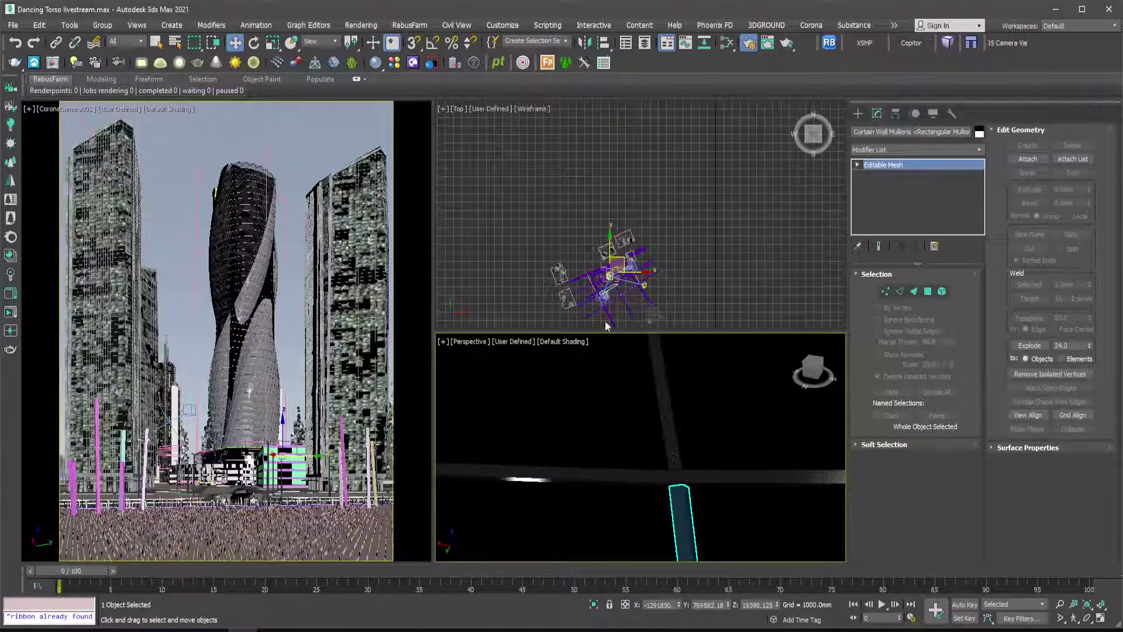
{"action": "left_click", "coordinate": [1072, 159]}
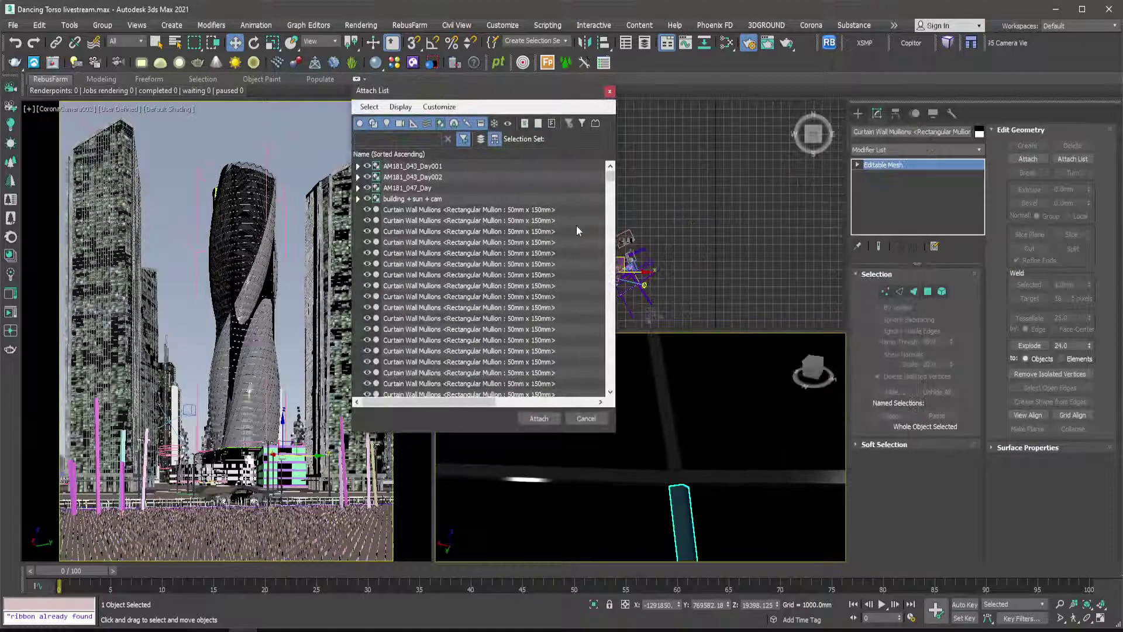
{"action": "left_click_drag", "start_coordinate": [610, 179], "coordinate": [586, 174]}
{"action": "scroll", "coordinate": [404, 230], "scroll_direction": "down", "scroll_amount": 1}
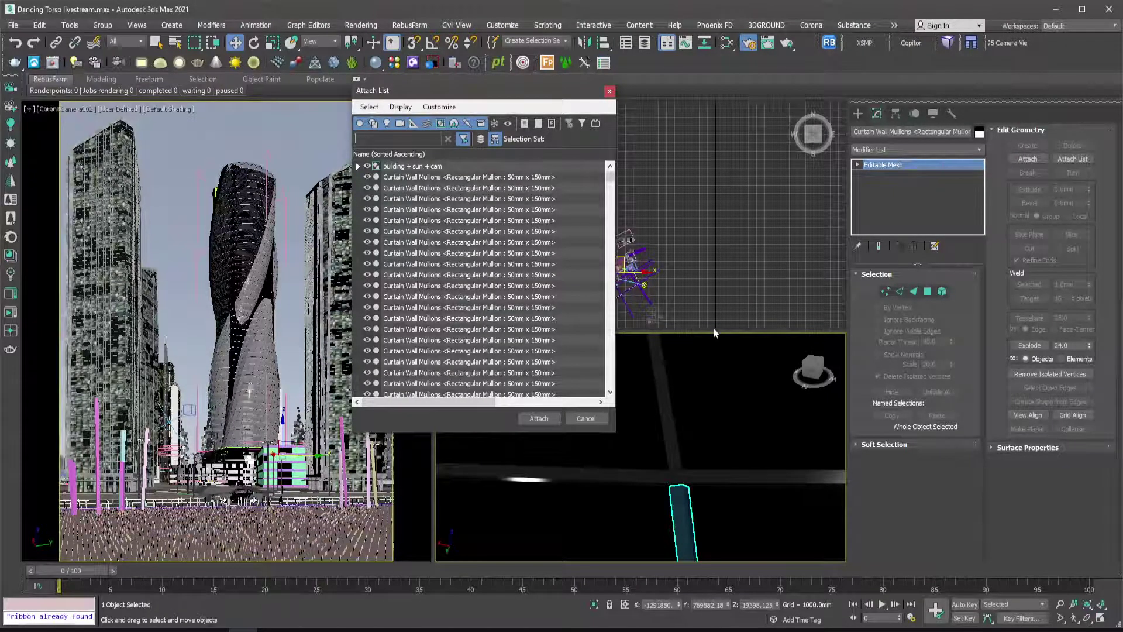
{"action": "left_click", "coordinate": [597, 420]}
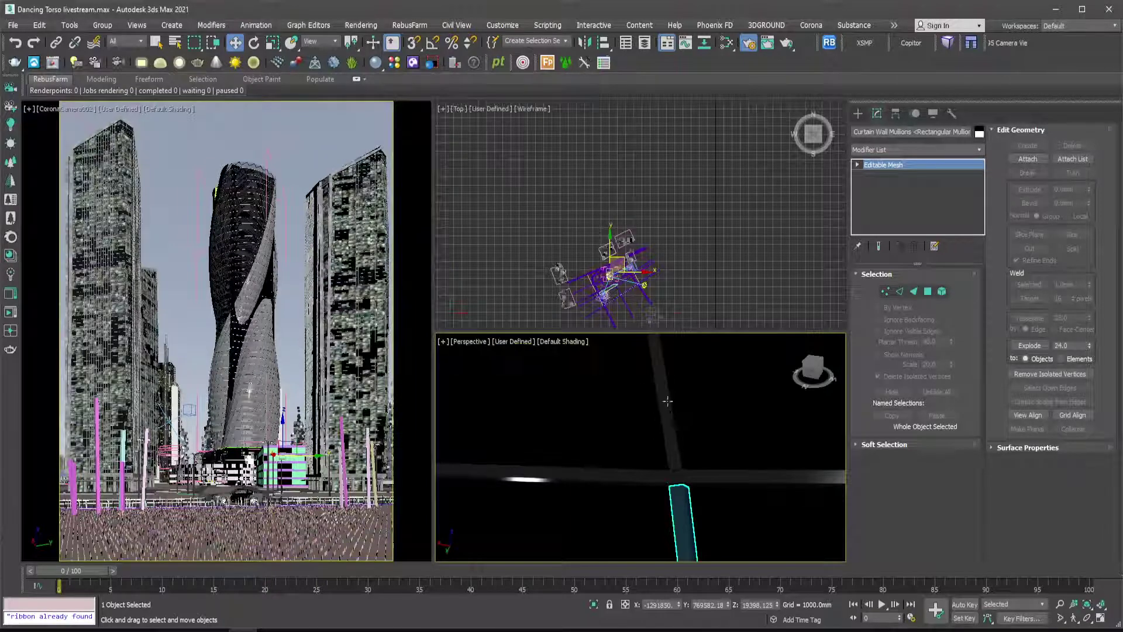
Select all curtain wall mullions similar to the selected one and add them to the Corona material override's exclusion list.
{"action": "right_click", "coordinate": [665, 307]}
{"action": "left_click", "coordinate": [701, 376]}
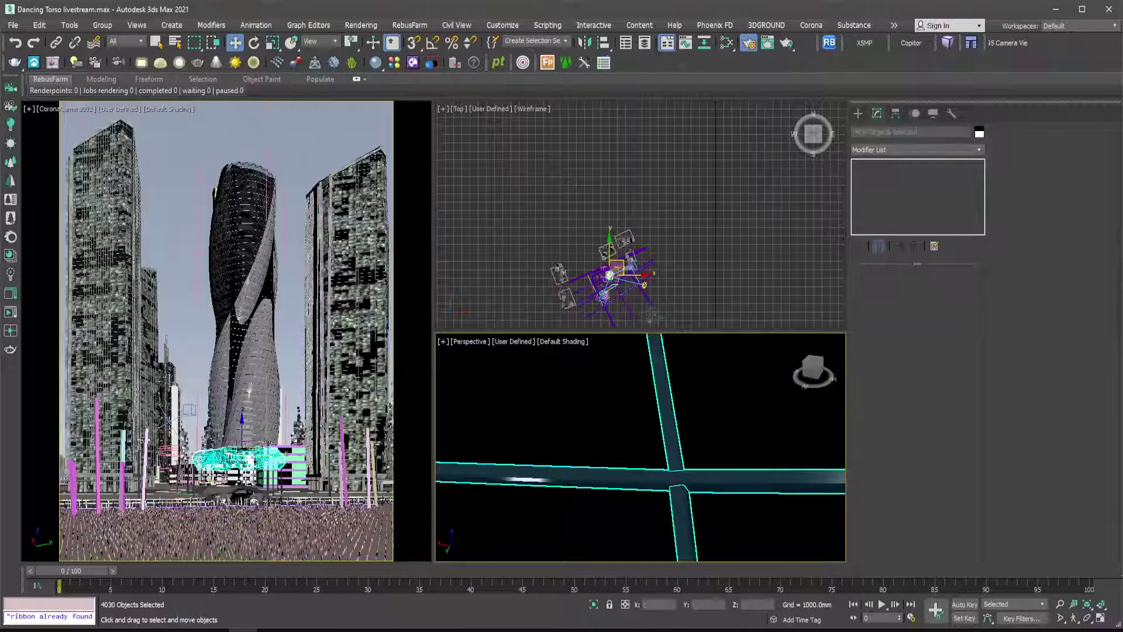
{"action": "key", "text": "F10"}
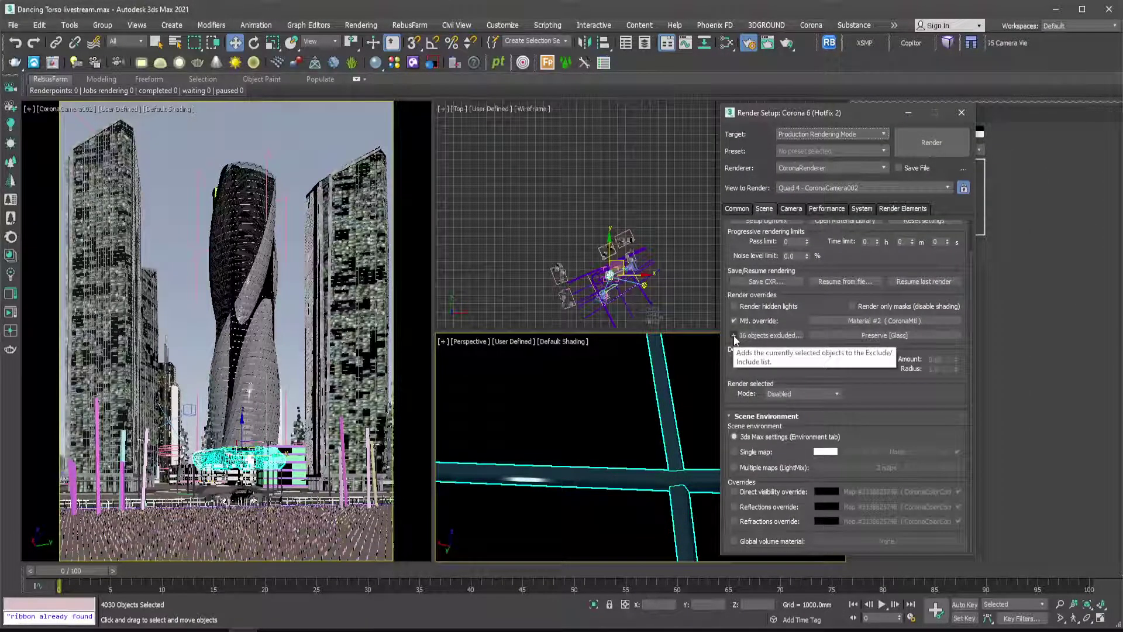
{"action": "left_click", "coordinate": [735, 337]}
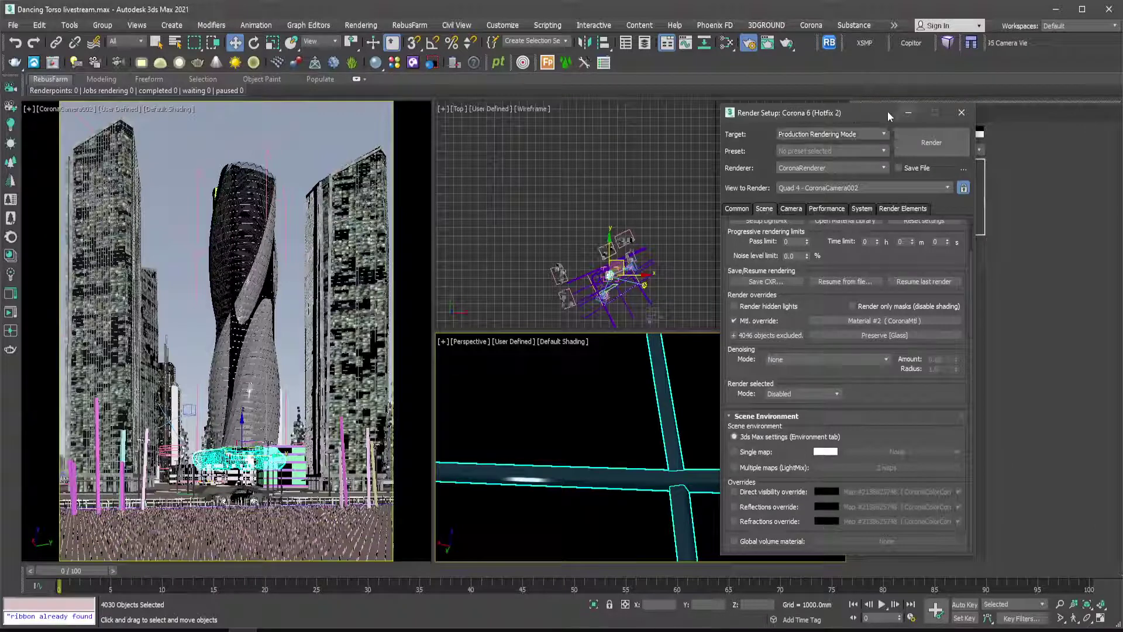
{"action": "left_click_drag", "start_coordinate": [883, 111], "coordinate": [745, 119]}
{"action": "left_click", "coordinate": [762, 121]}
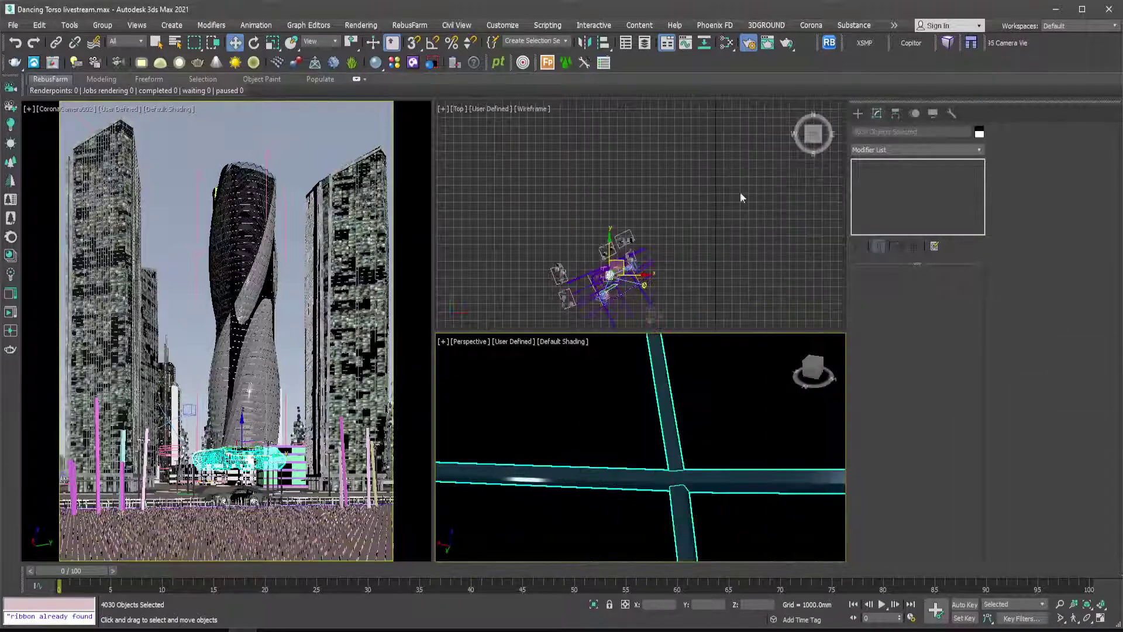
{"action": "right_click", "coordinate": [698, 294]}
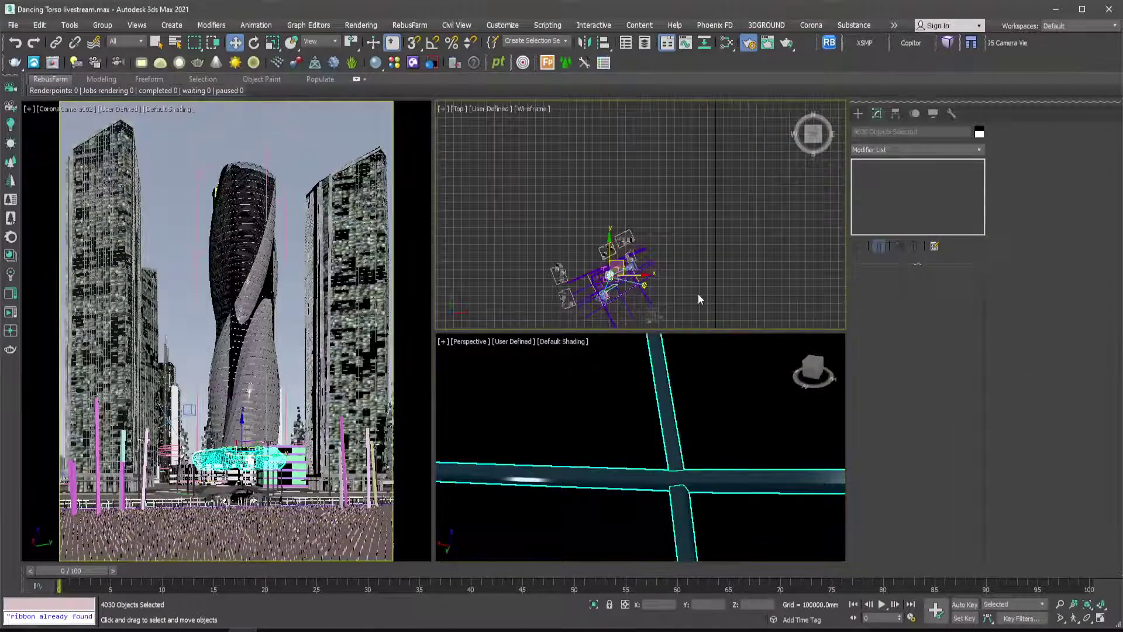
{"action": "left_click", "coordinate": [310, 165]}
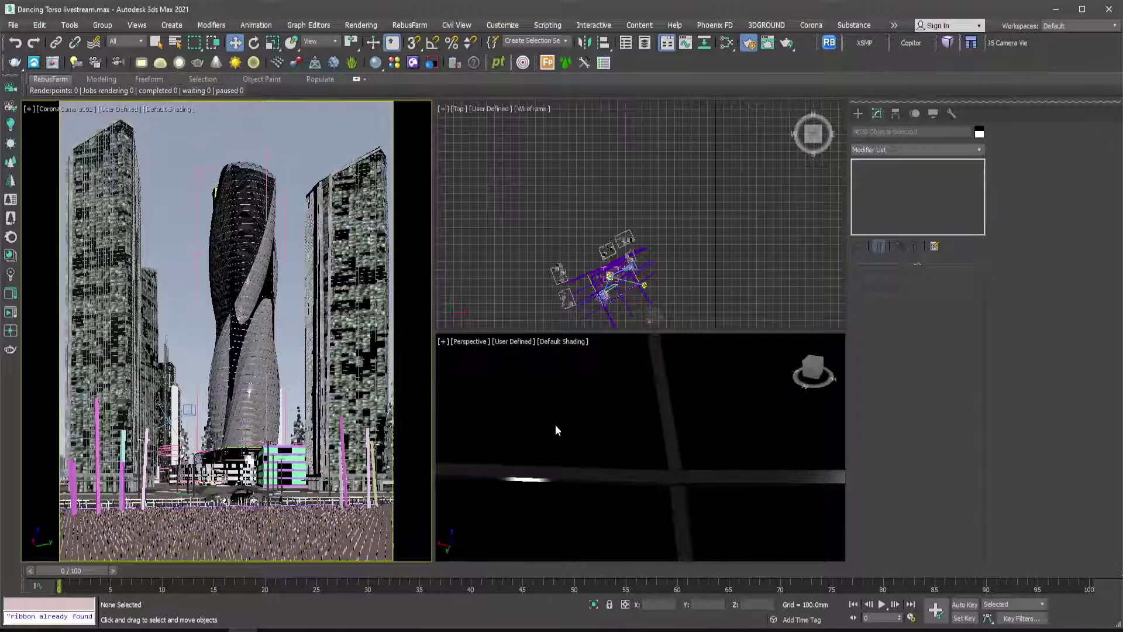
Select the glazed curtain panels at the tower's base and add them to the material override's exclusion list.
{"action": "scroll", "coordinate": [669, 481], "scroll_direction": "down", "scroll_amount": 5}
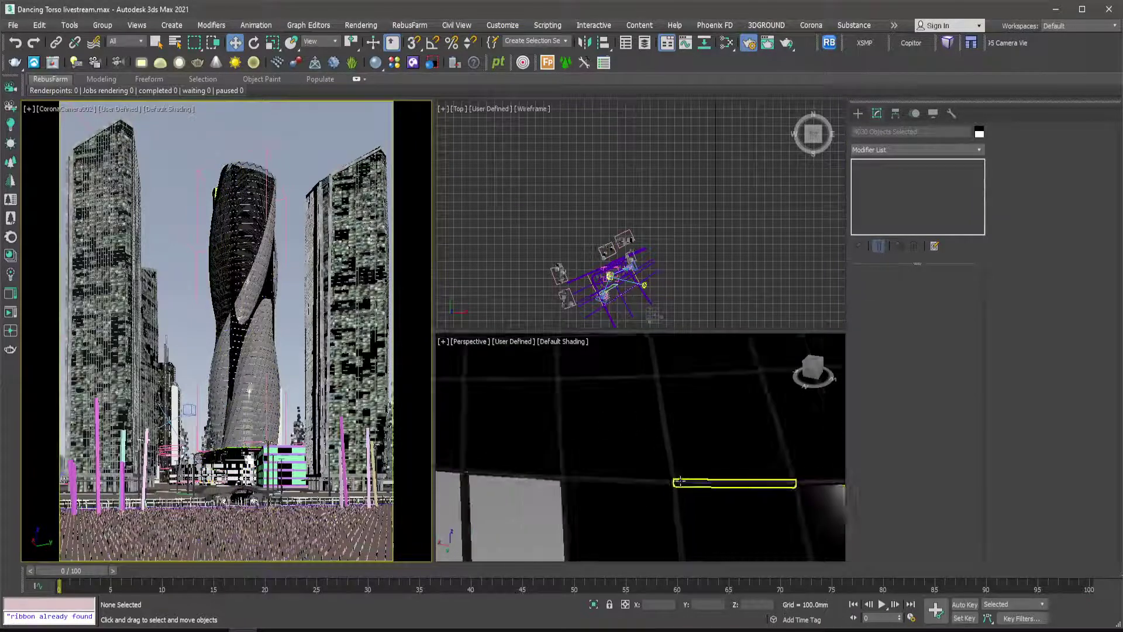
{"action": "scroll", "coordinate": [671, 480], "scroll_direction": "down", "scroll_amount": 5}
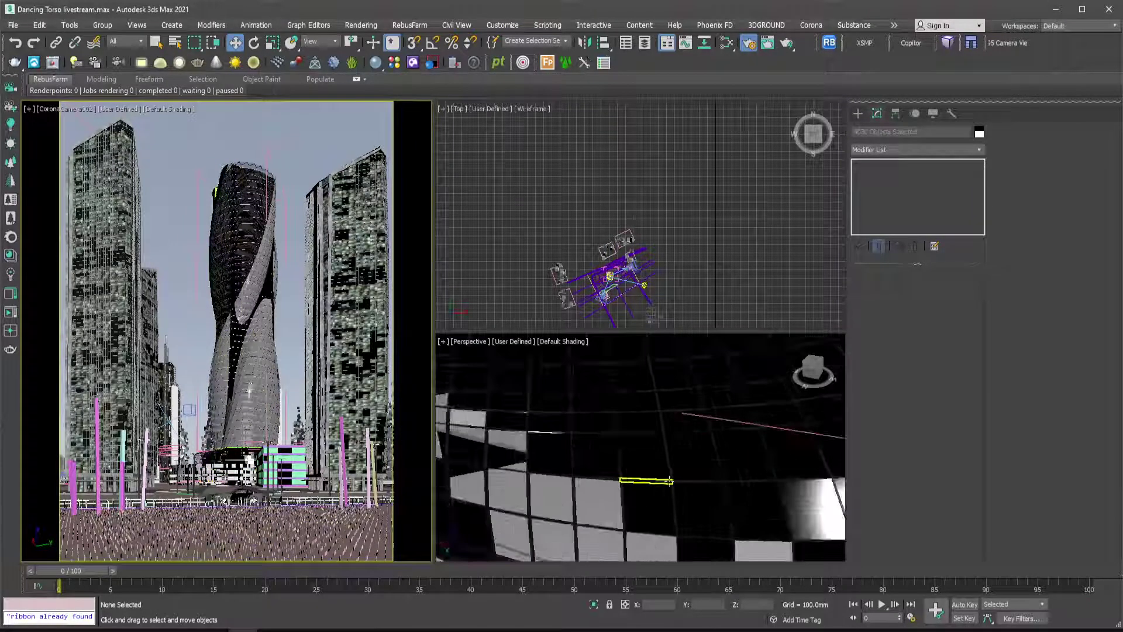
{"action": "left_click", "coordinate": [621, 496]}
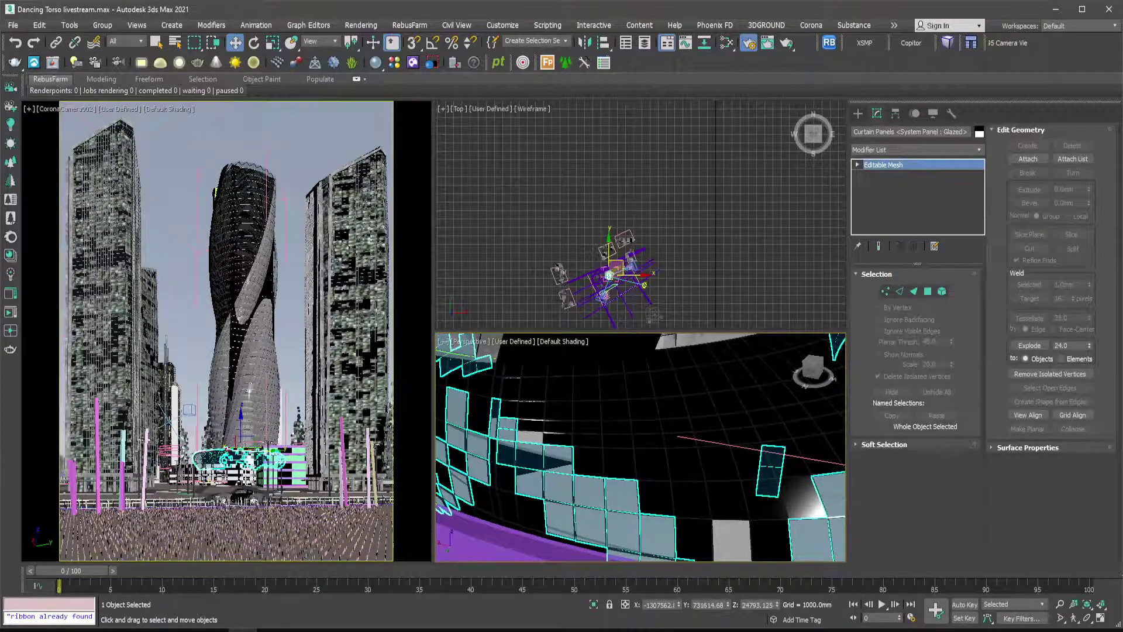
{"action": "key", "text": "F10"}
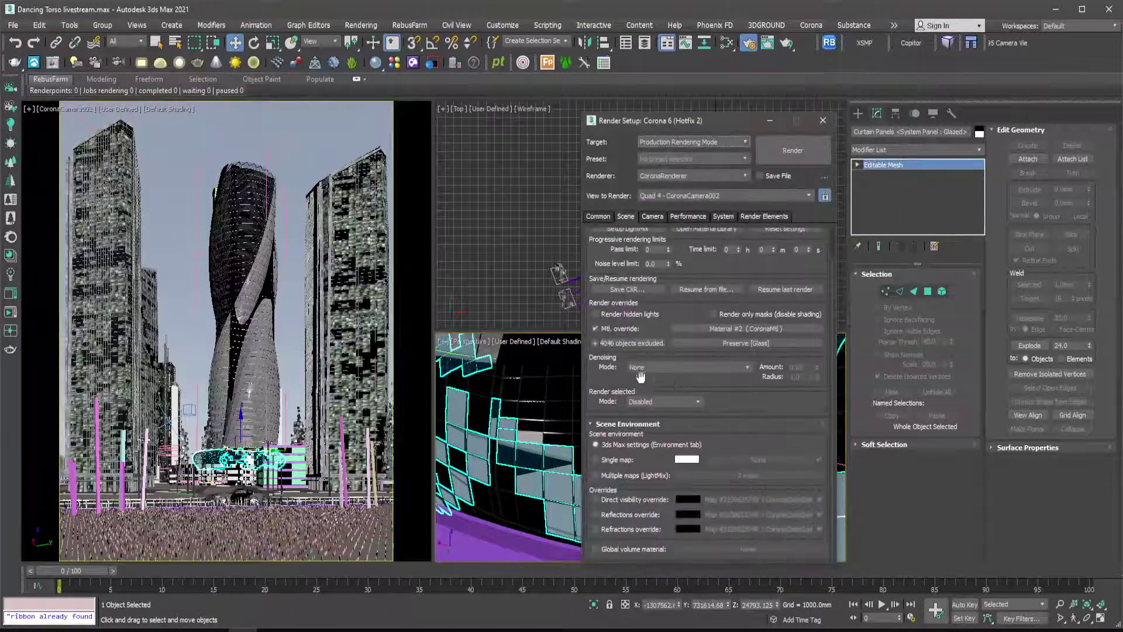
{"action": "left_click", "coordinate": [594, 343]}
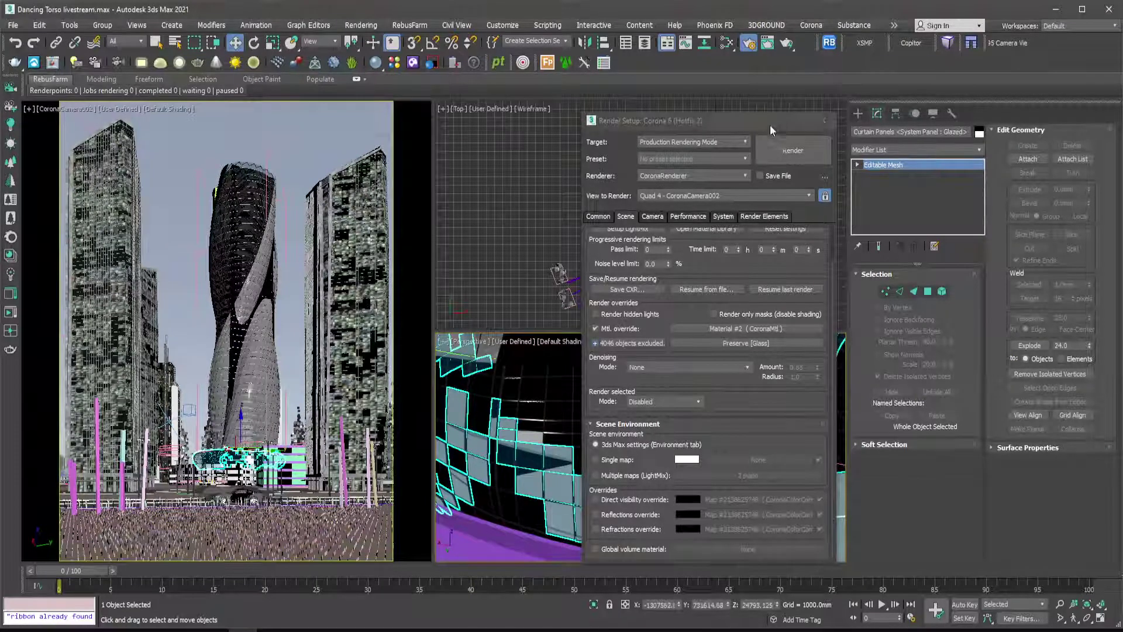
{"action": "left_click", "coordinate": [822, 120]}
{"action": "left_click", "coordinate": [384, 226]}
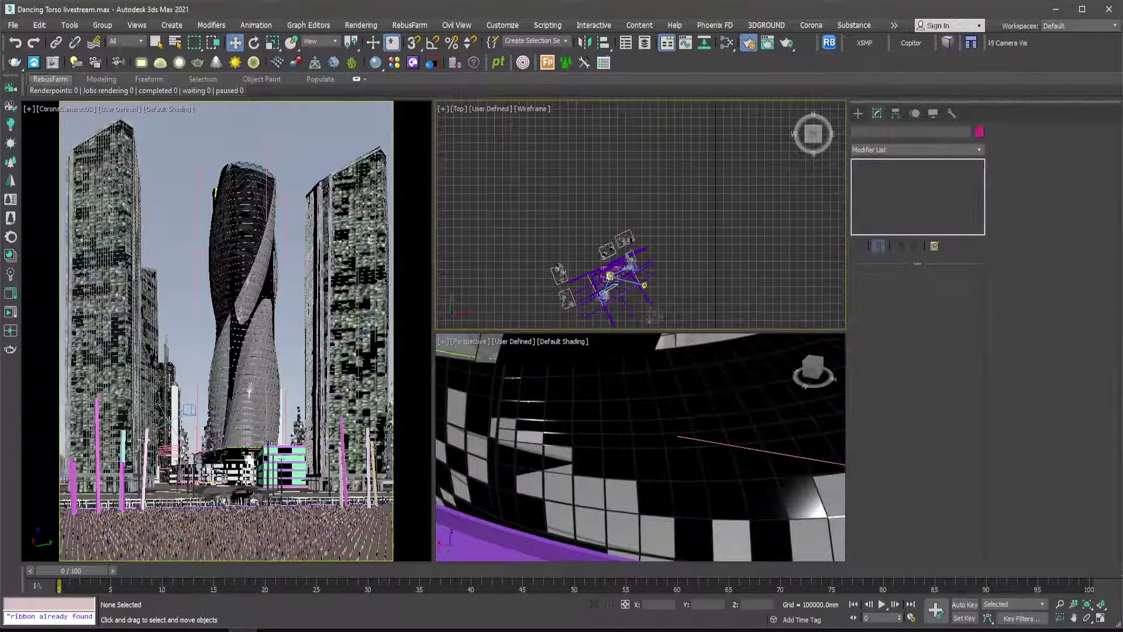
Mark a render region around the central tower in the Corona frame buffer and start rendering.
{"action": "key", "text": "alt+Tab"}
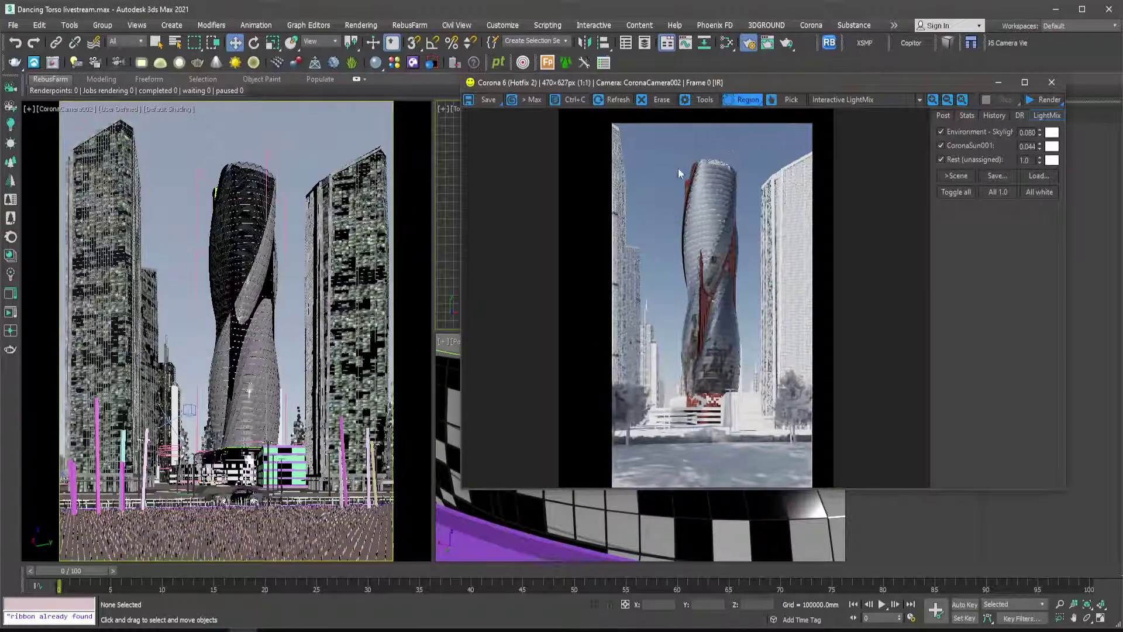
{"action": "left_click_drag", "start_coordinate": [669, 155], "coordinate": [755, 417]}
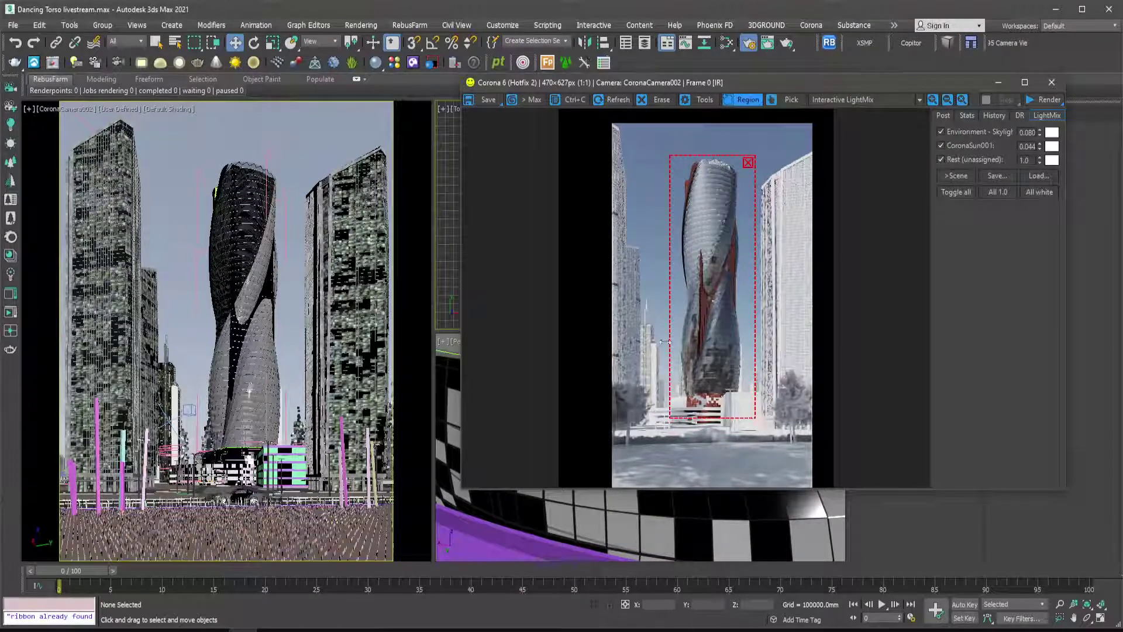
{"action": "mouse_move", "coordinate": [666, 333]}
{"action": "left_mouse_down"}
{"action": "mouse_move", "coordinate": [650, 336]}
{"action": "mouse_move", "coordinate": [662, 348]}
{"action": "left_mouse_up"}
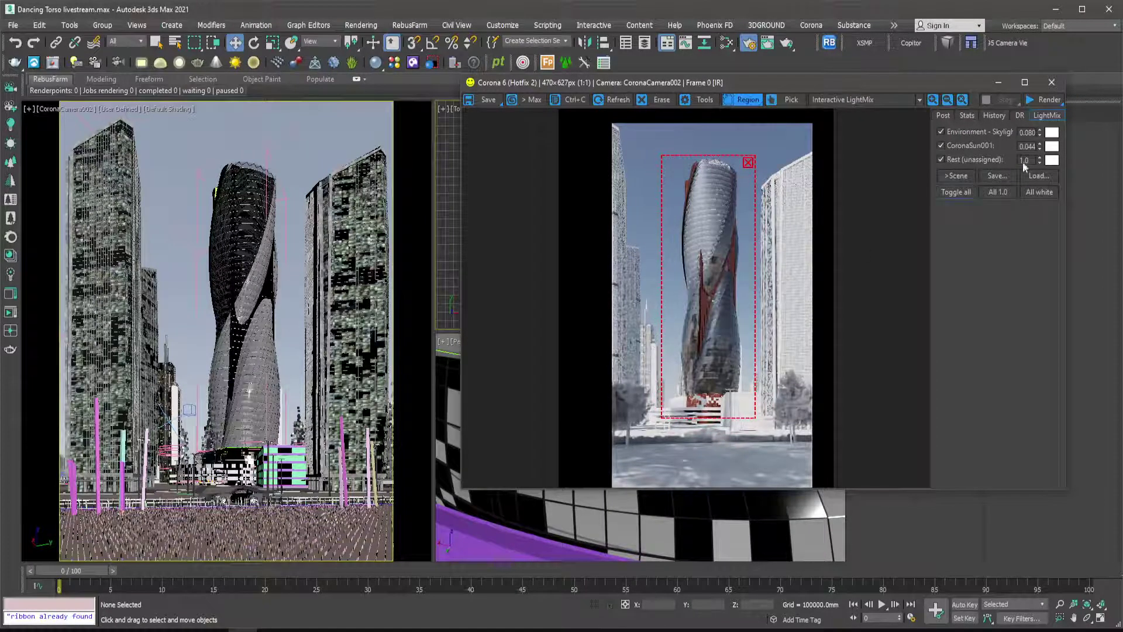
{"action": "left_click", "coordinate": [1034, 100]}
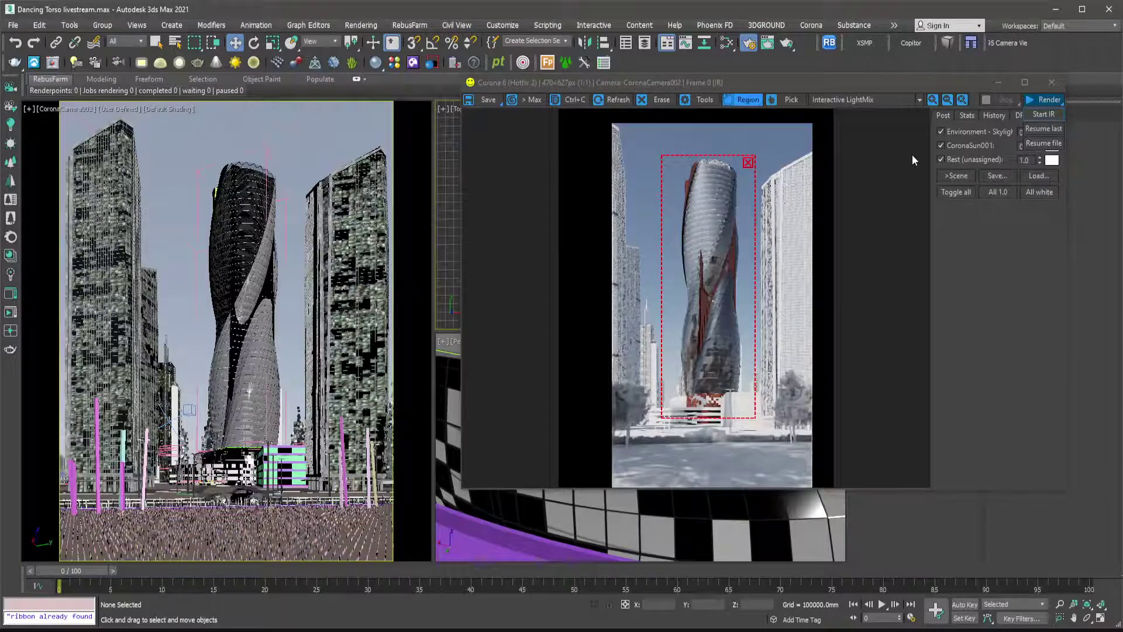
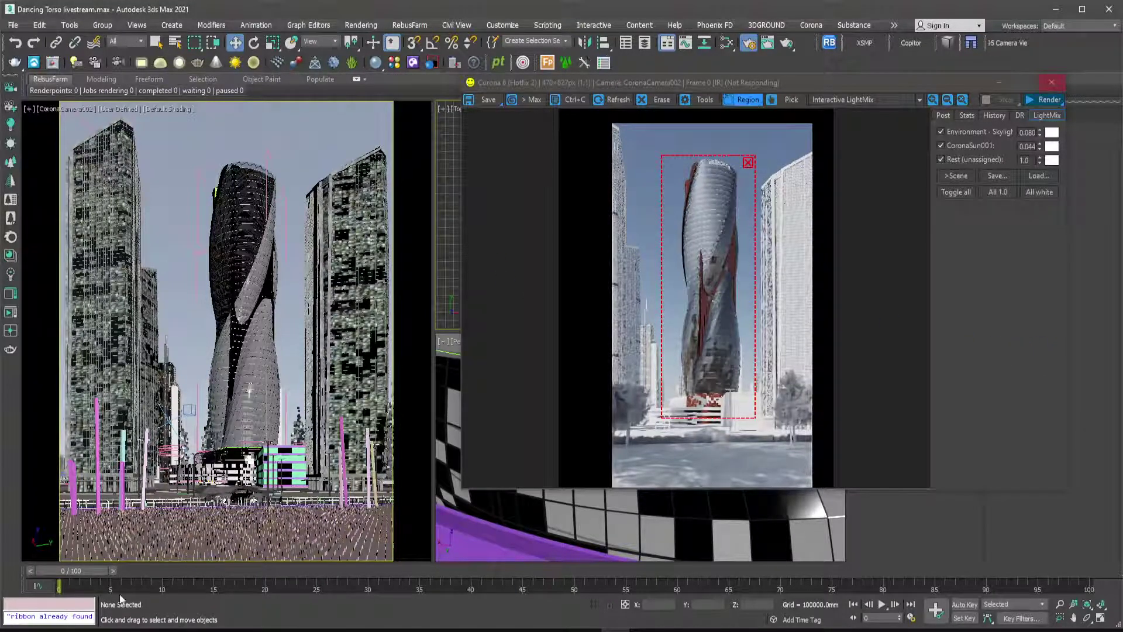
Switch to YouTube in the browser, open TheDizzyViper's channel, and look through its uploads.
{"action": "key", "text": "alt+Tab"}
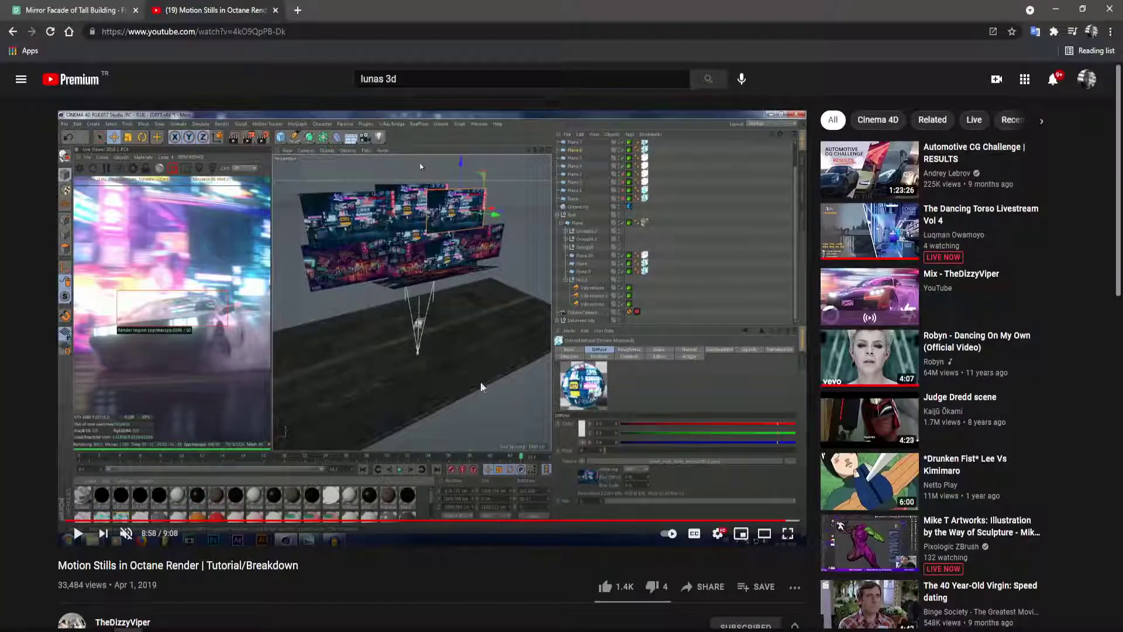
{"action": "left_click", "coordinate": [123, 622]}
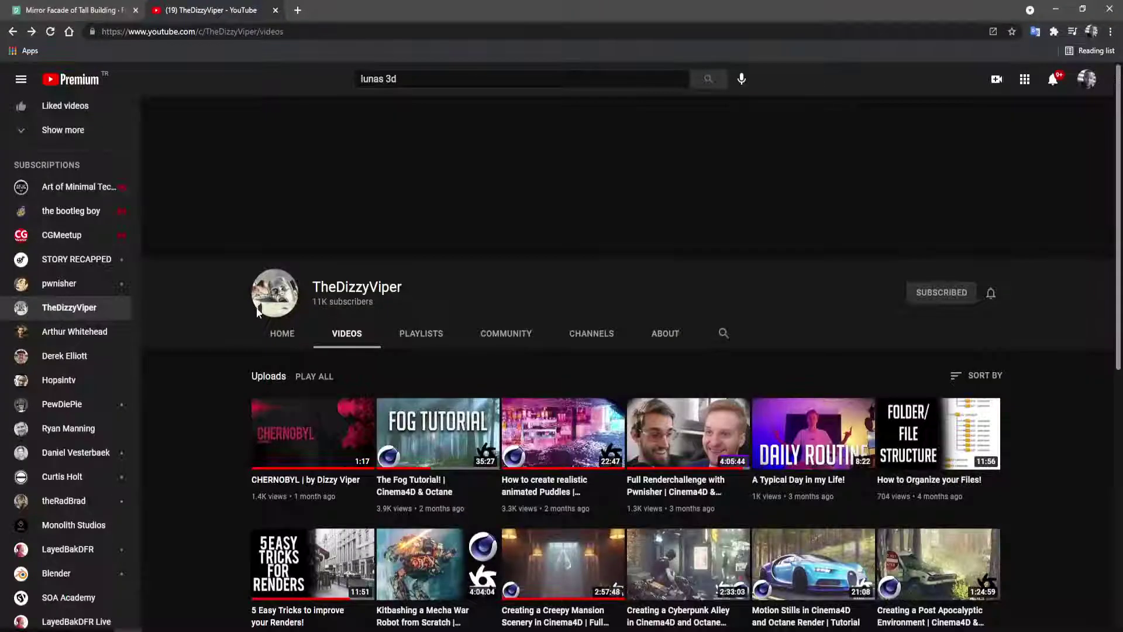
{"action": "scroll", "coordinate": [465, 481], "scroll_direction": "down", "scroll_amount": 6}
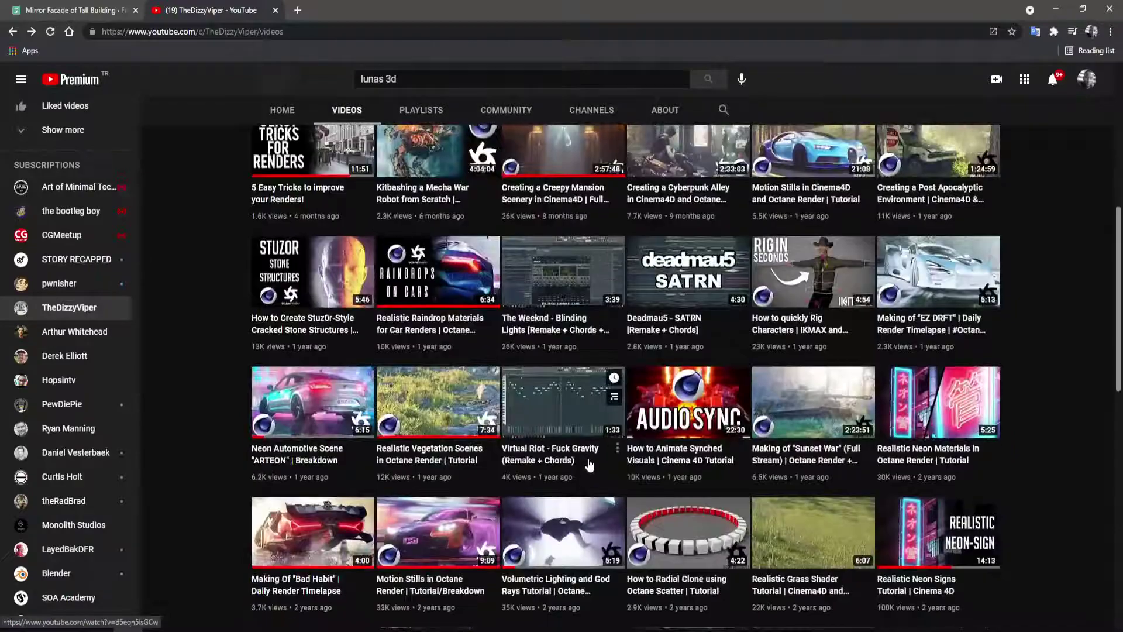
{"action": "scroll", "coordinate": [517, 463], "scroll_direction": "down", "scroll_amount": 6}
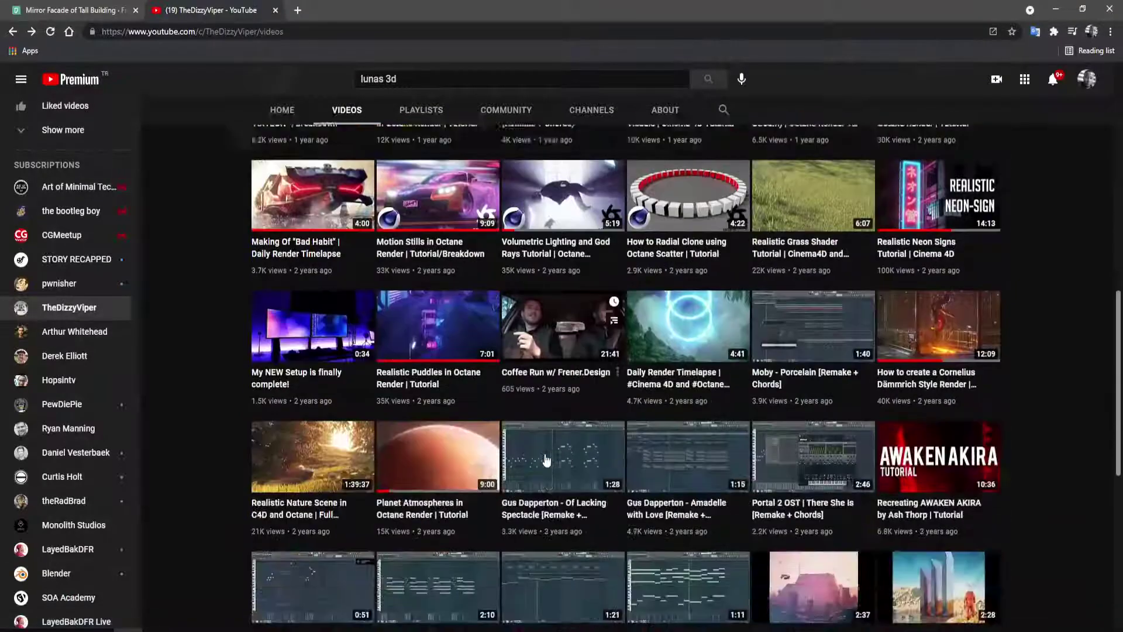
{"action": "scroll", "coordinate": [548, 456], "scroll_direction": "down", "scroll_amount": 2}
{"action": "scroll", "coordinate": [548, 457], "scroll_direction": "up", "scroll_amount": 1}
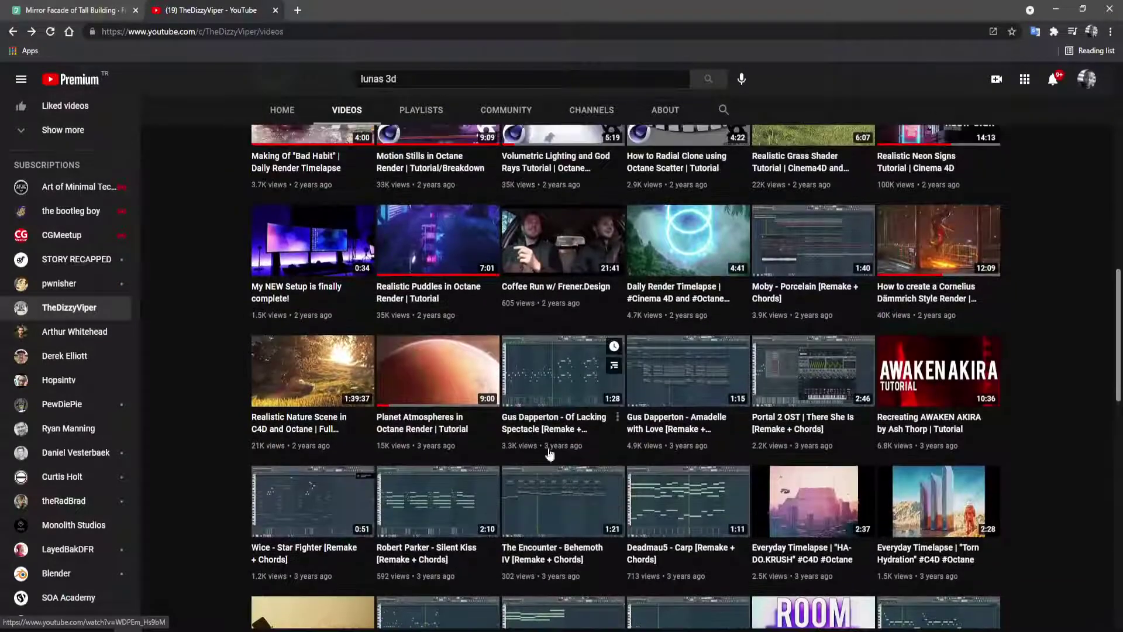
Open the "Realistic Puddles in Octane Render" tutorial and skip through it to the final seconds.
{"action": "left_click", "coordinate": [423, 257]}
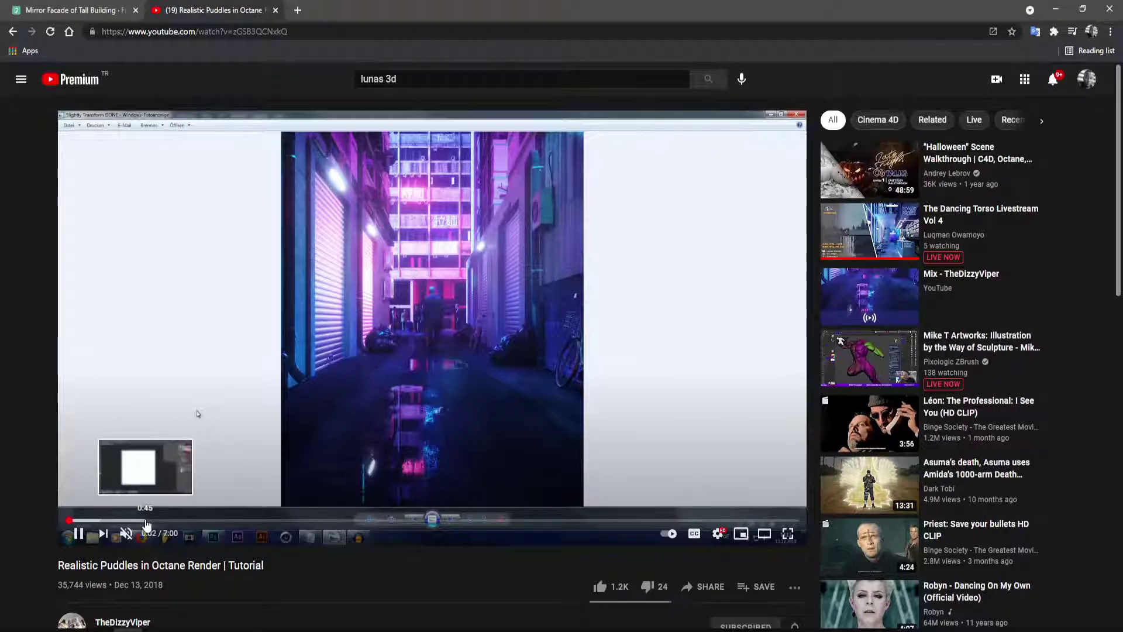
{"action": "left_click", "coordinate": [146, 520]}
{"action": "left_click_drag", "start_coordinate": [146, 521], "coordinate": [304, 521]}
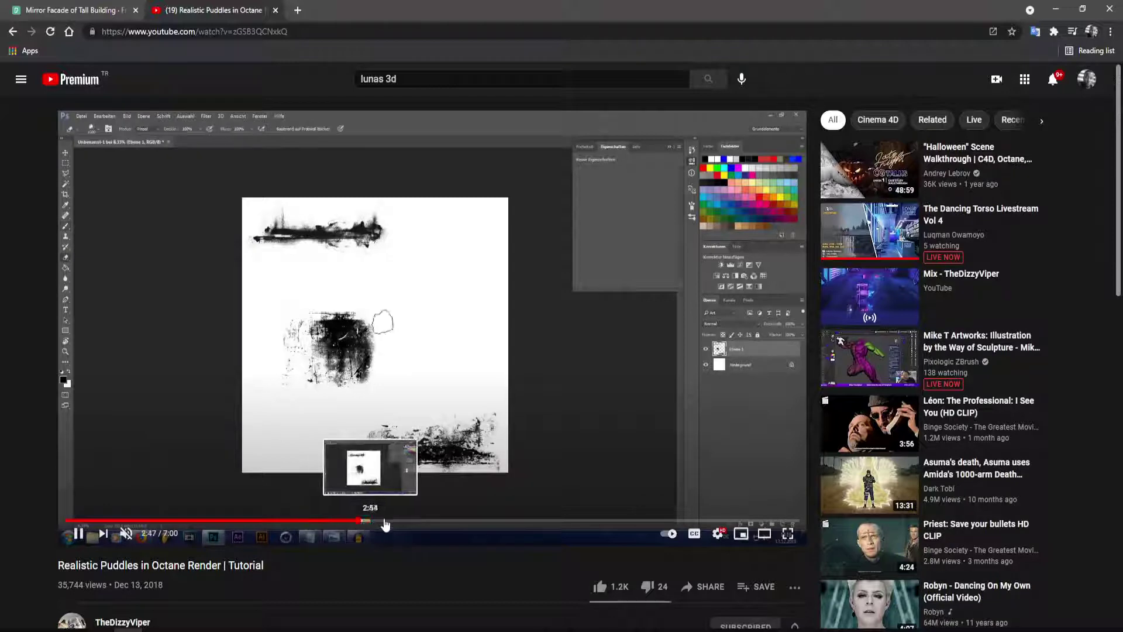
{"action": "left_click_drag", "start_coordinate": [433, 523], "coordinate": [725, 521]}
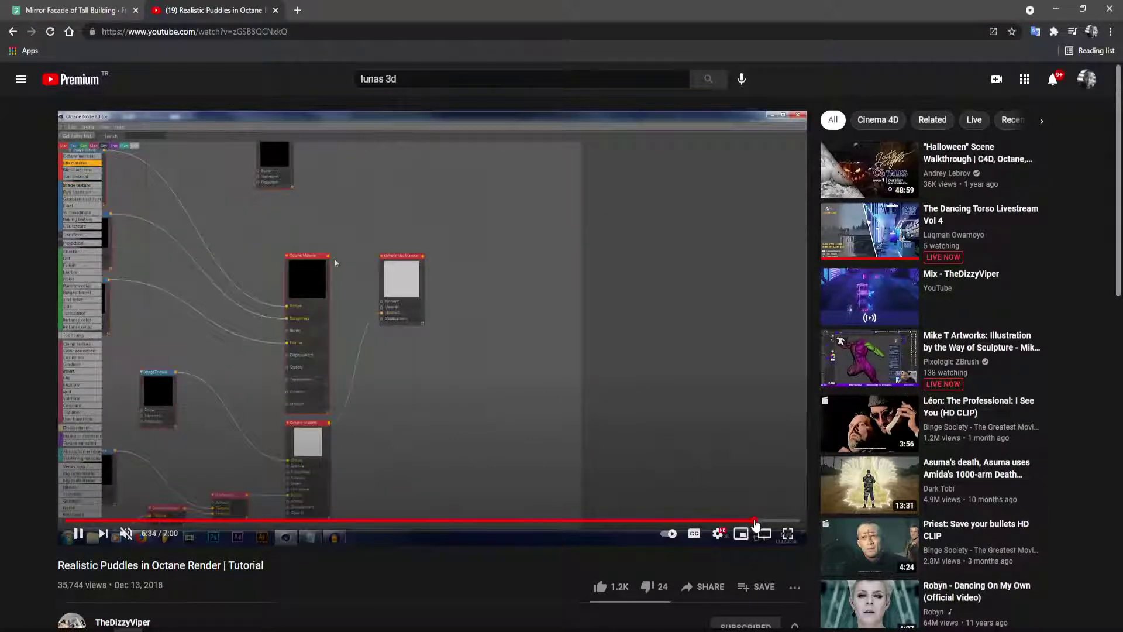
{"action": "left_click", "coordinate": [756, 522]}
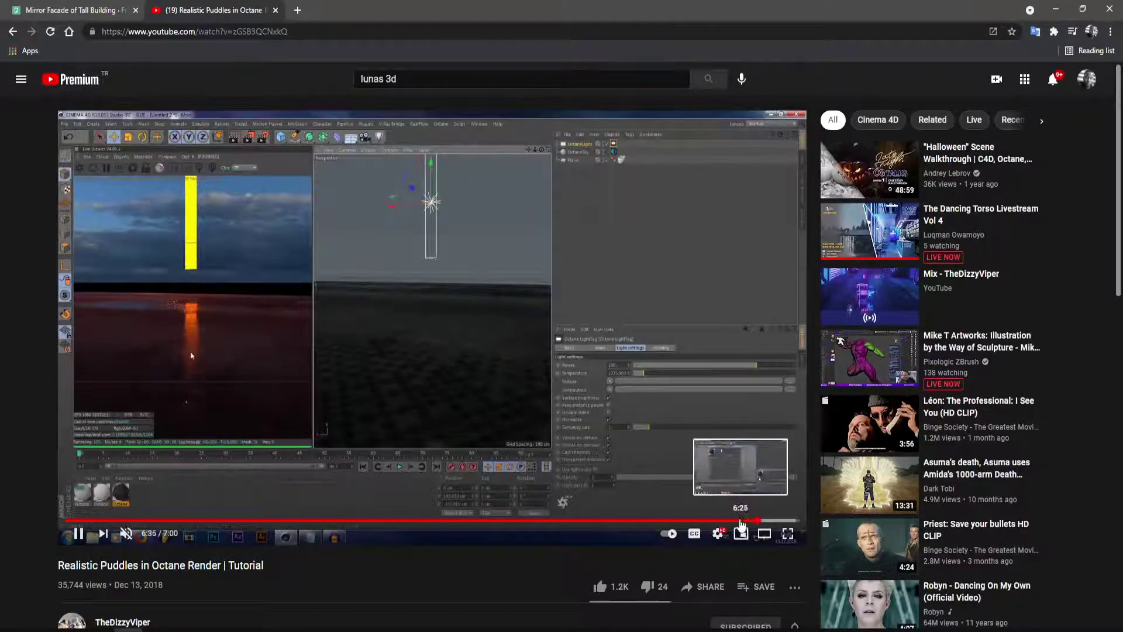
{"action": "left_click", "coordinate": [741, 522]}
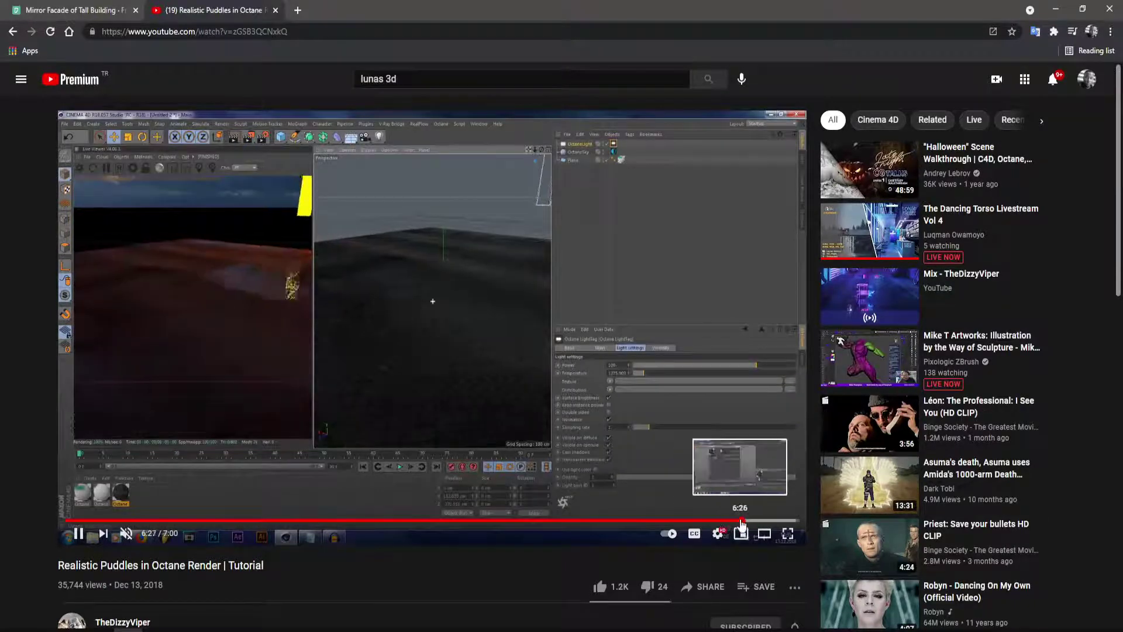
{"action": "left_click", "coordinate": [769, 521]}
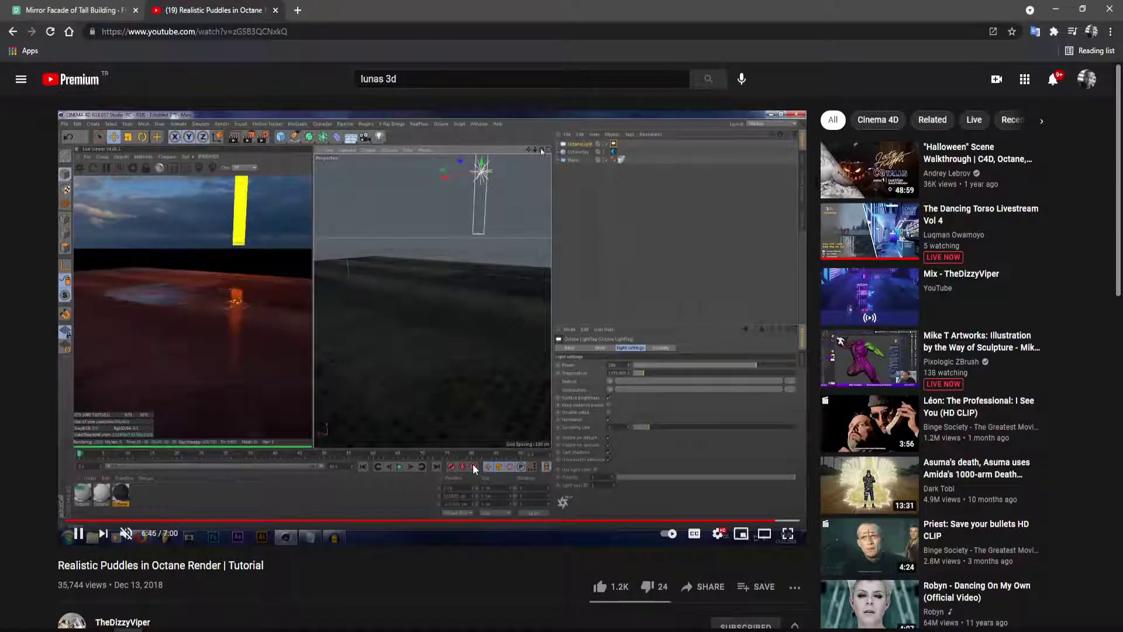
{"action": "left_click", "coordinate": [786, 520]}
Browse the older uploads on TheDizzyViper's channel and open the "CHERNOBYL" video.
{"action": "key", "text": "alt+Left"}
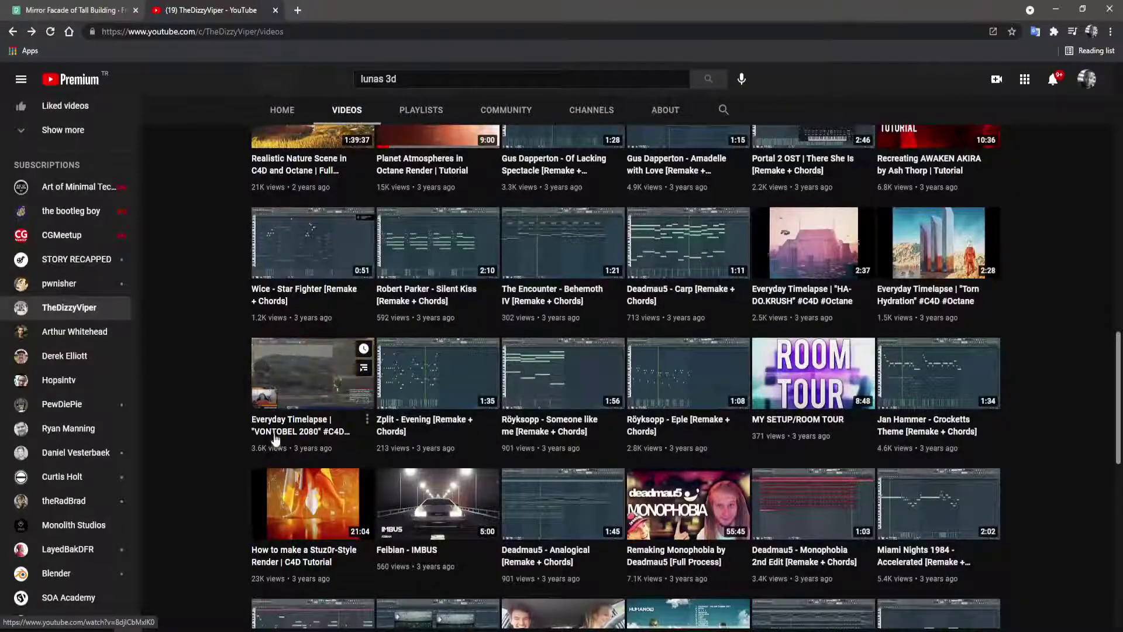
{"action": "scroll", "coordinate": [246, 404], "scroll_direction": "down", "scroll_amount": 5}
{"action": "scroll", "coordinate": [227, 421], "scroll_direction": "up", "scroll_amount": 2}
{"action": "scroll", "coordinate": [227, 420], "scroll_direction": "down", "scroll_amount": 6}
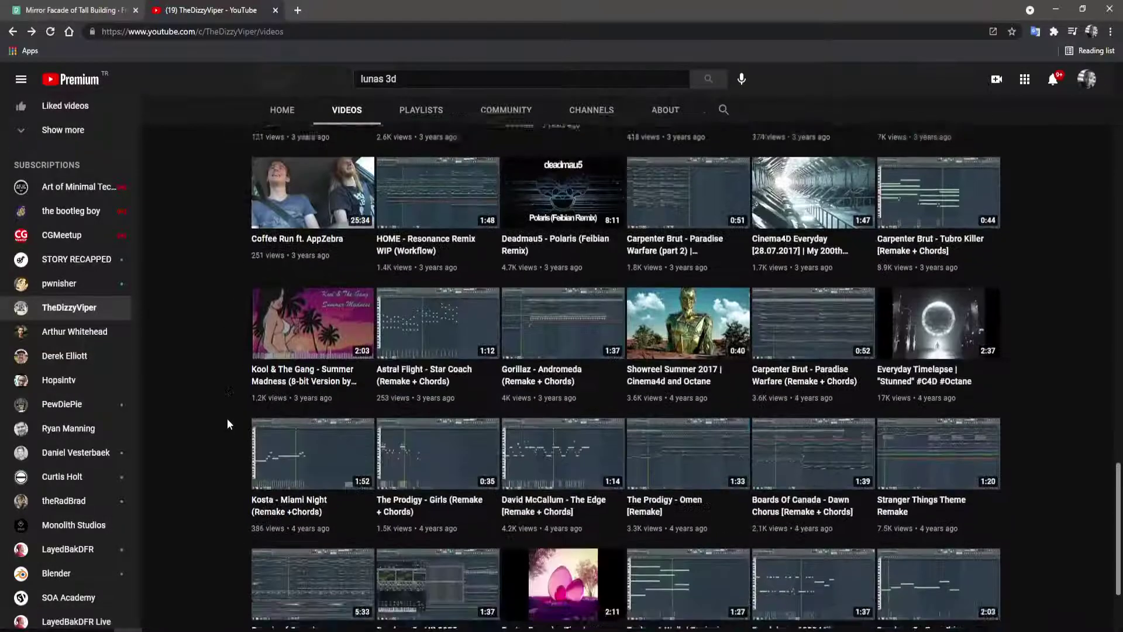
{"action": "scroll", "coordinate": [227, 419], "scroll_direction": "up", "scroll_amount": 20}
{"action": "scroll", "coordinate": [227, 418], "scroll_direction": "up", "scroll_amount": 2}
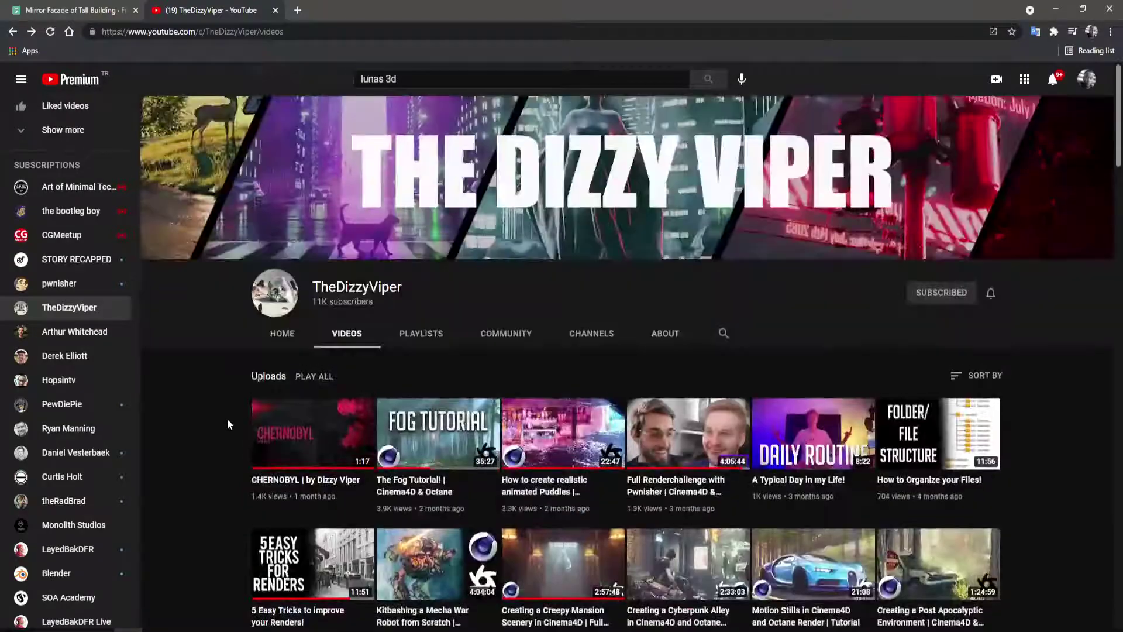
{"action": "left_click", "coordinate": [302, 450]}
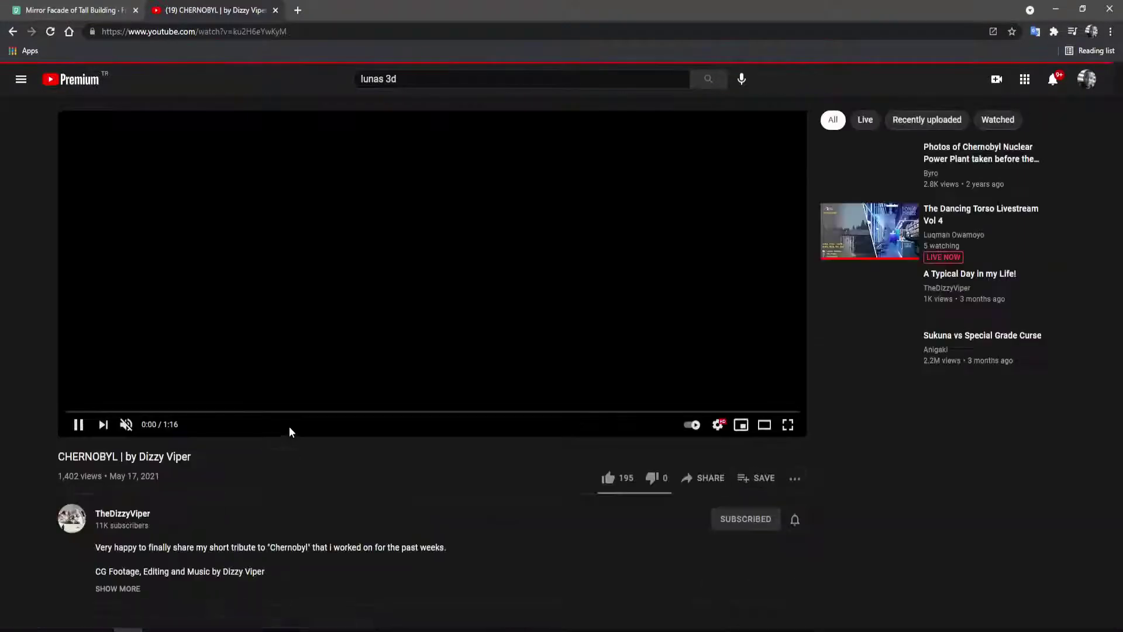
Skip through the "CHERNOBYL" video to the aerial shot of apartment blocks and the Ferris wheel.
{"action": "left_click", "coordinate": [130, 411]}
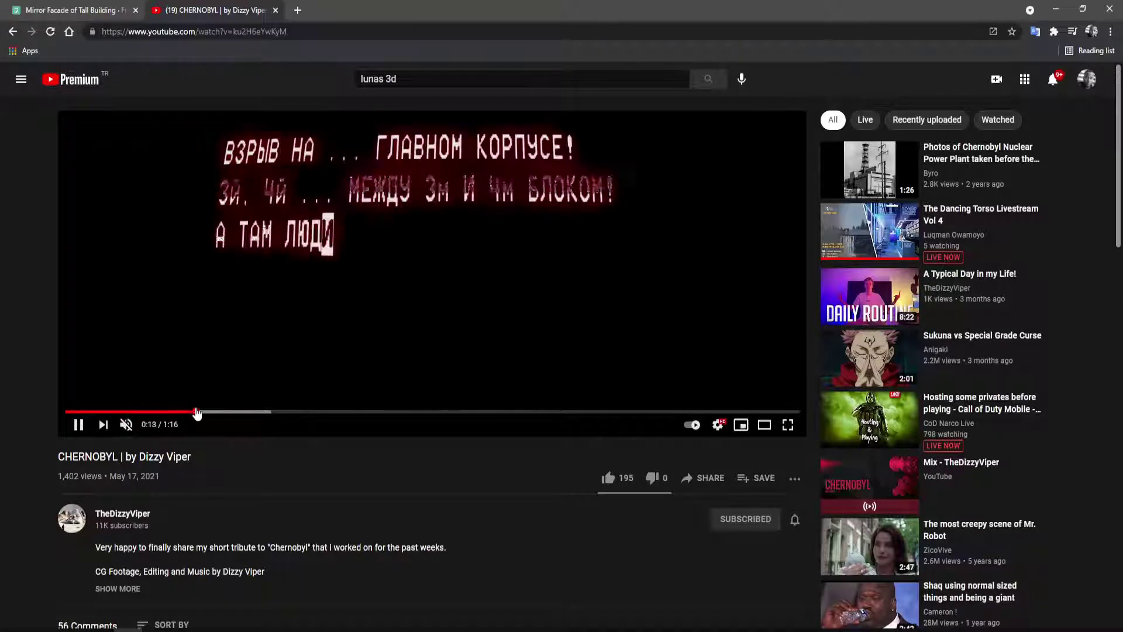
{"action": "left_click", "coordinate": [244, 411]}
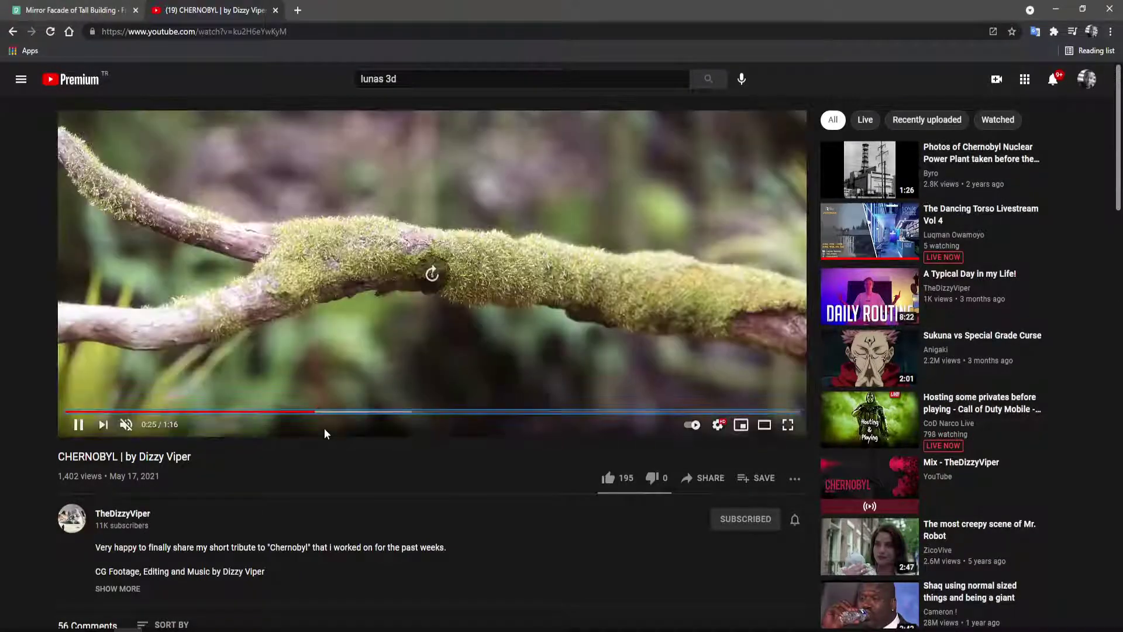
{"action": "left_click", "coordinate": [326, 433]}
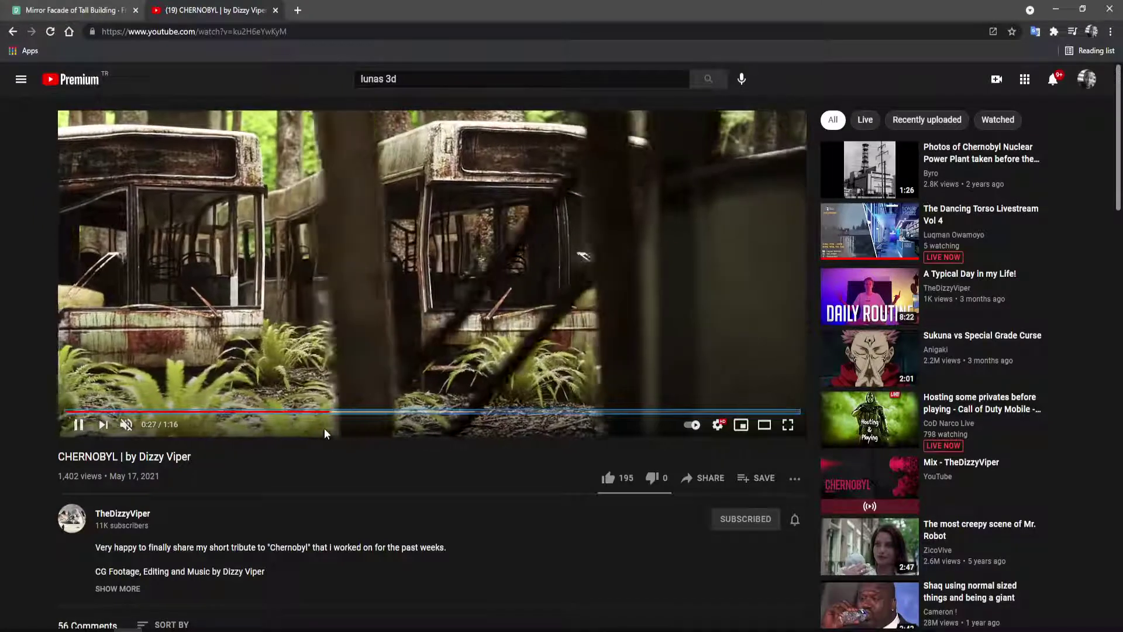
{"action": "key", "text": "l"}
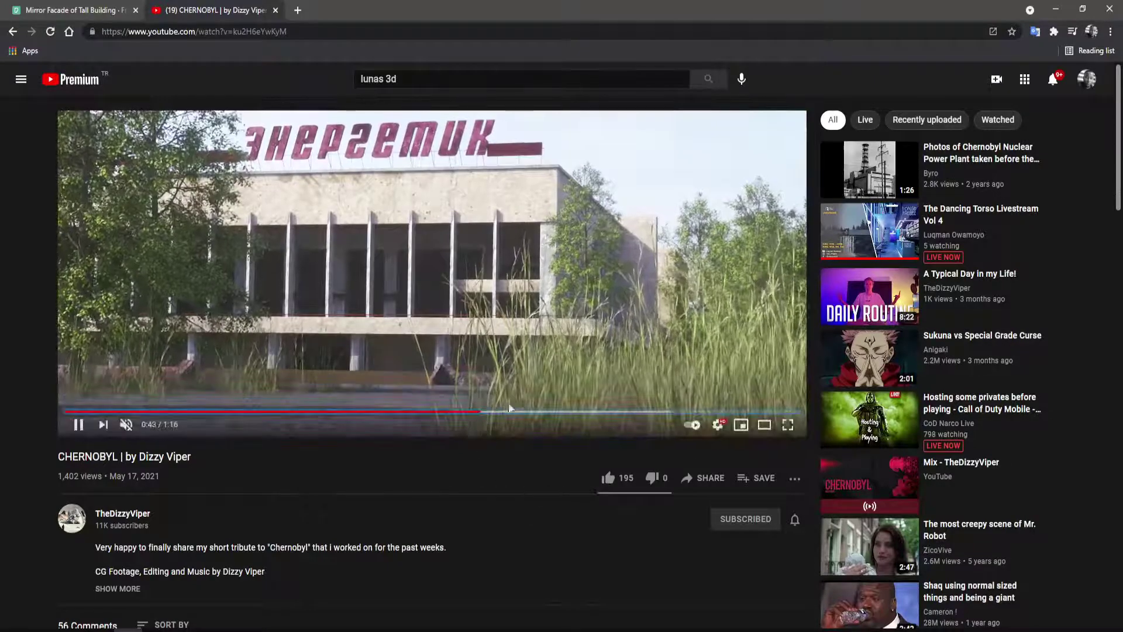
{"action": "key", "text": "Right"}
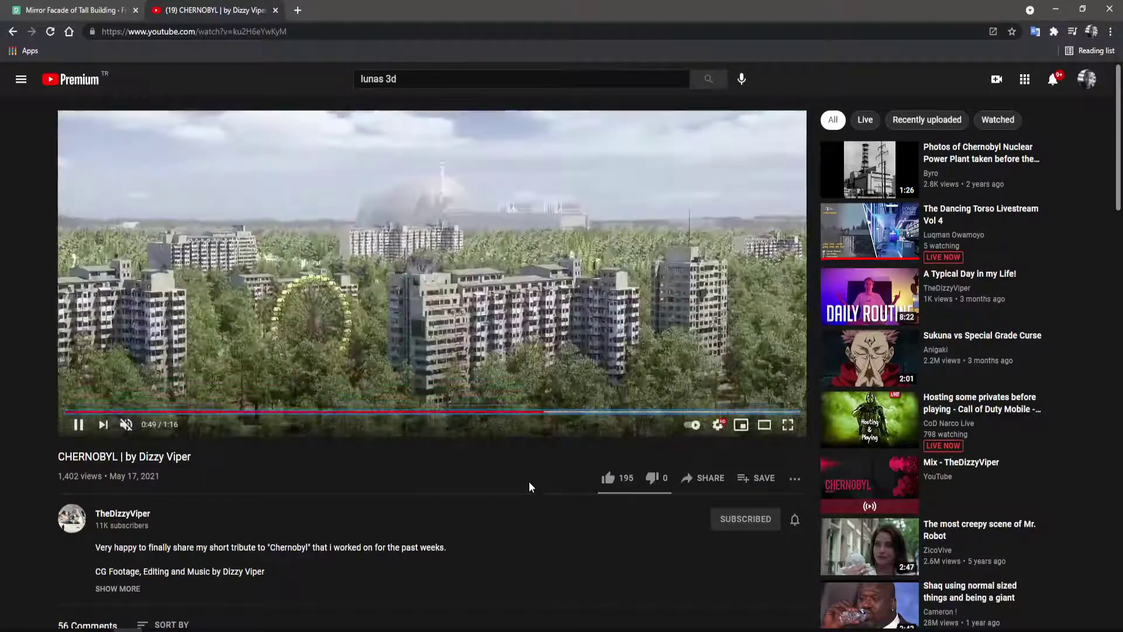
{"action": "key", "text": "Left"}
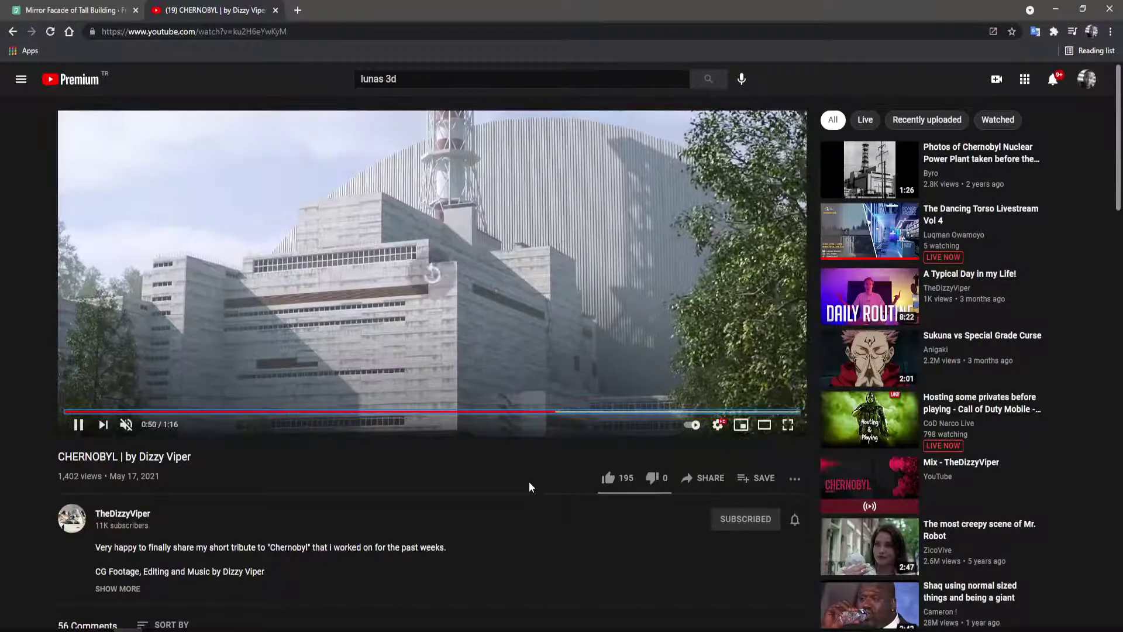
{"action": "key", "text": "Left"}
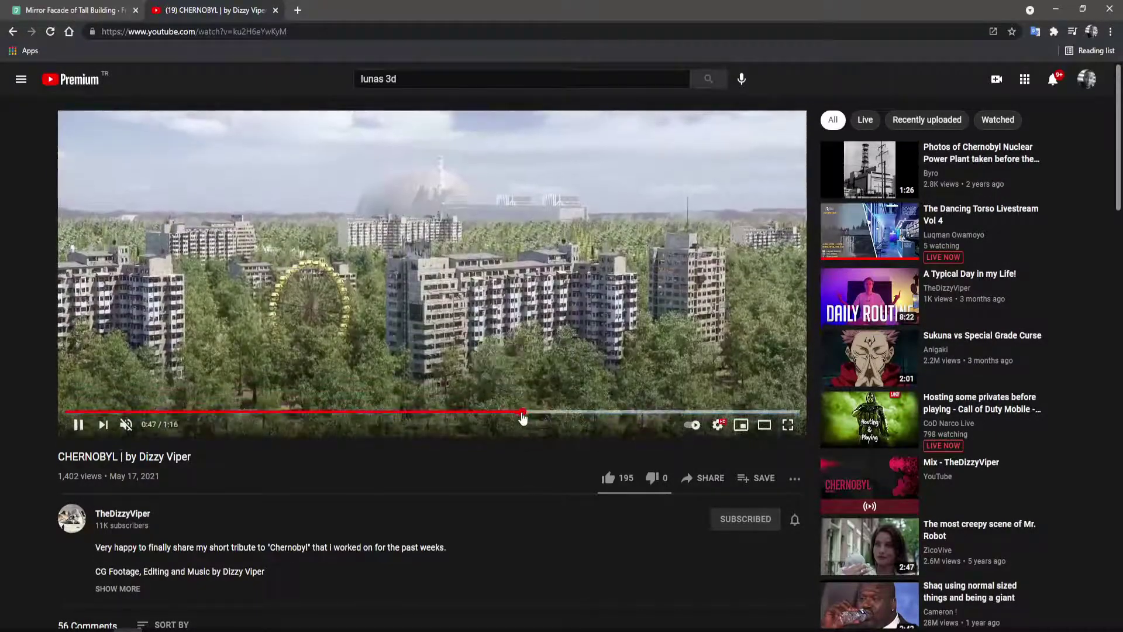
Pause the aerial city shot, examine it in full screen, and return to the channel's uploads.
{"action": "left_click", "coordinate": [510, 416]}
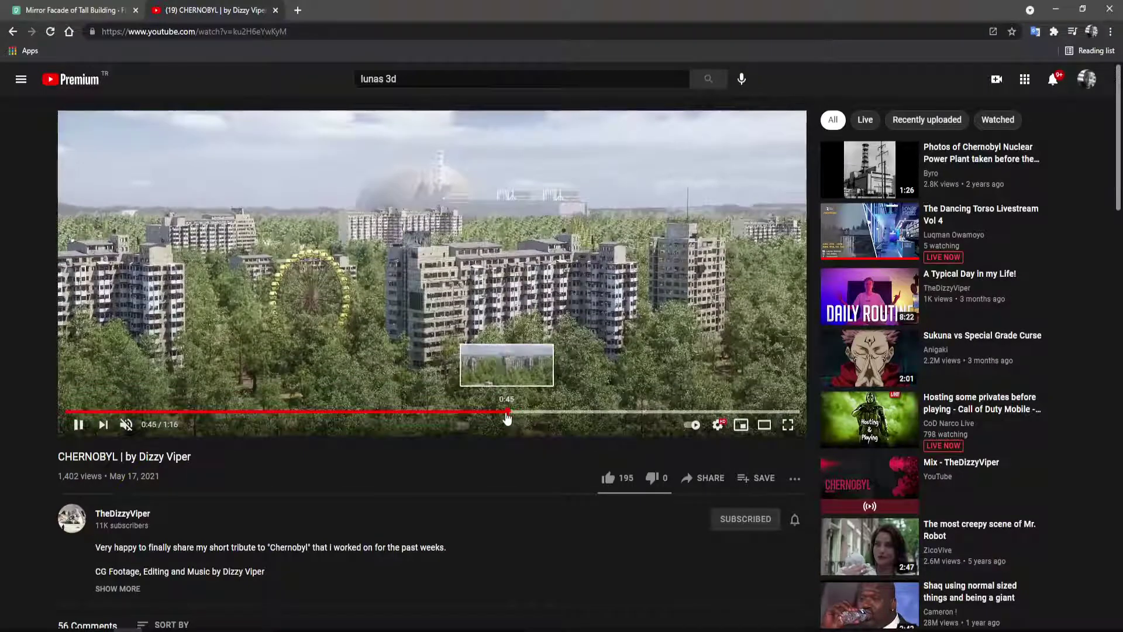
{"action": "left_click", "coordinate": [79, 425]}
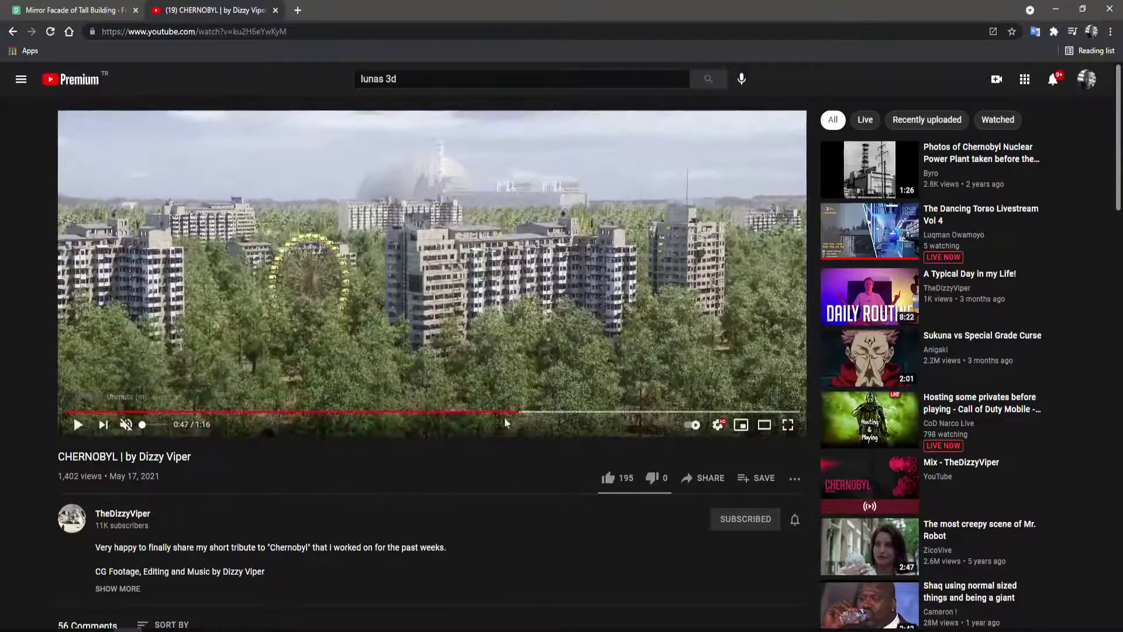
{"action": "left_click", "coordinate": [788, 424]}
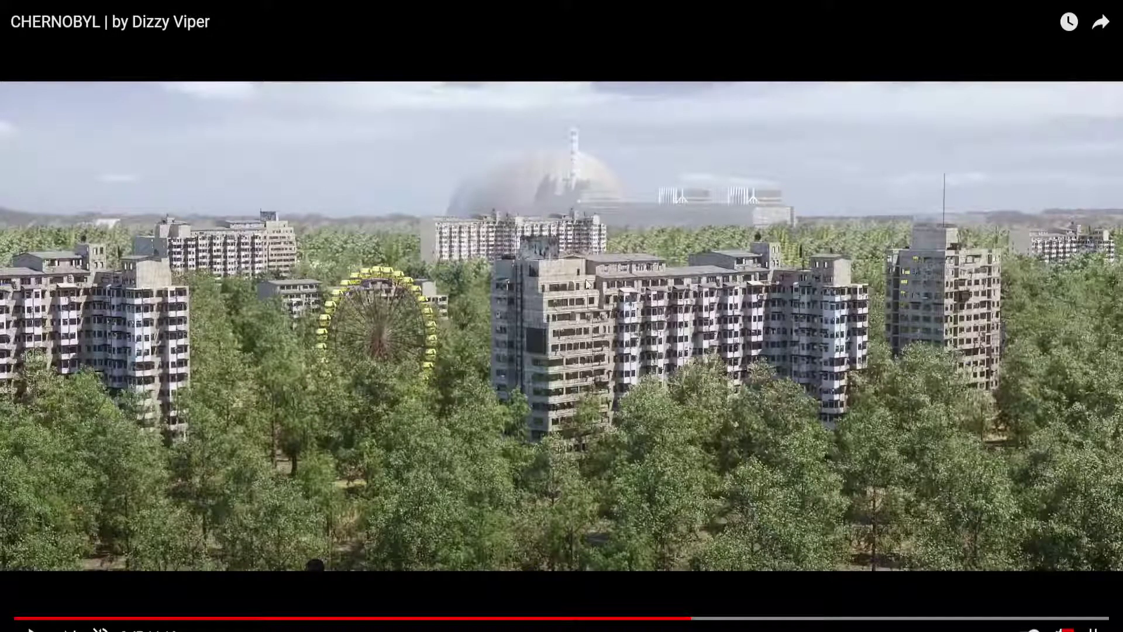
{"action": "key", "text": "Escape"}
{"action": "key", "text": "alt+Left"}
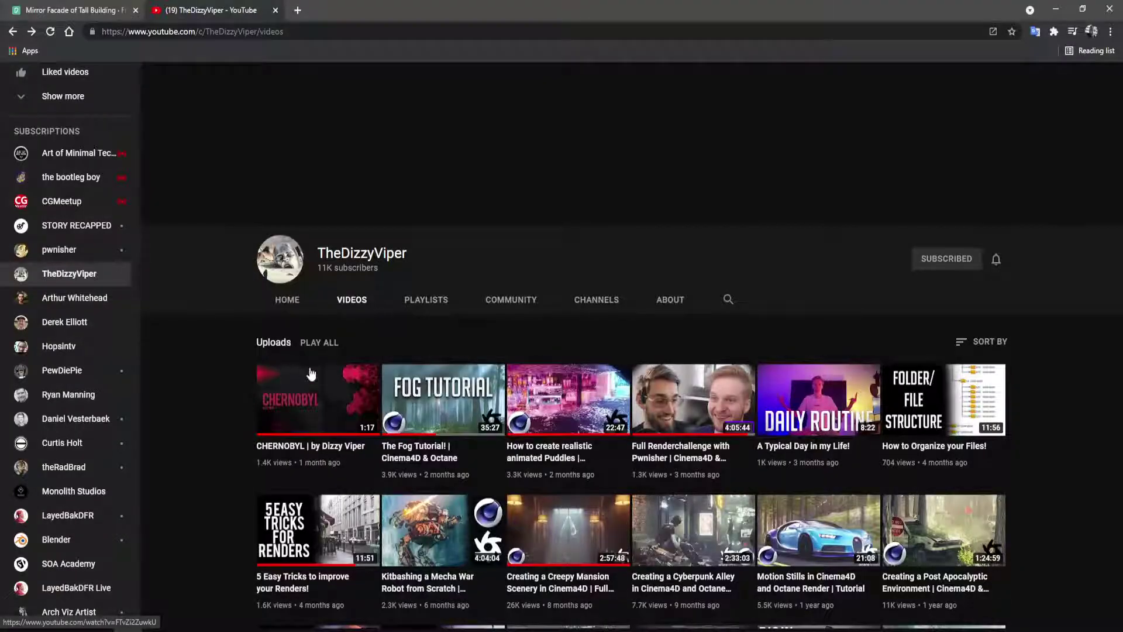
{"action": "scroll", "coordinate": [712, 538], "scroll_direction": "down", "scroll_amount": 2}
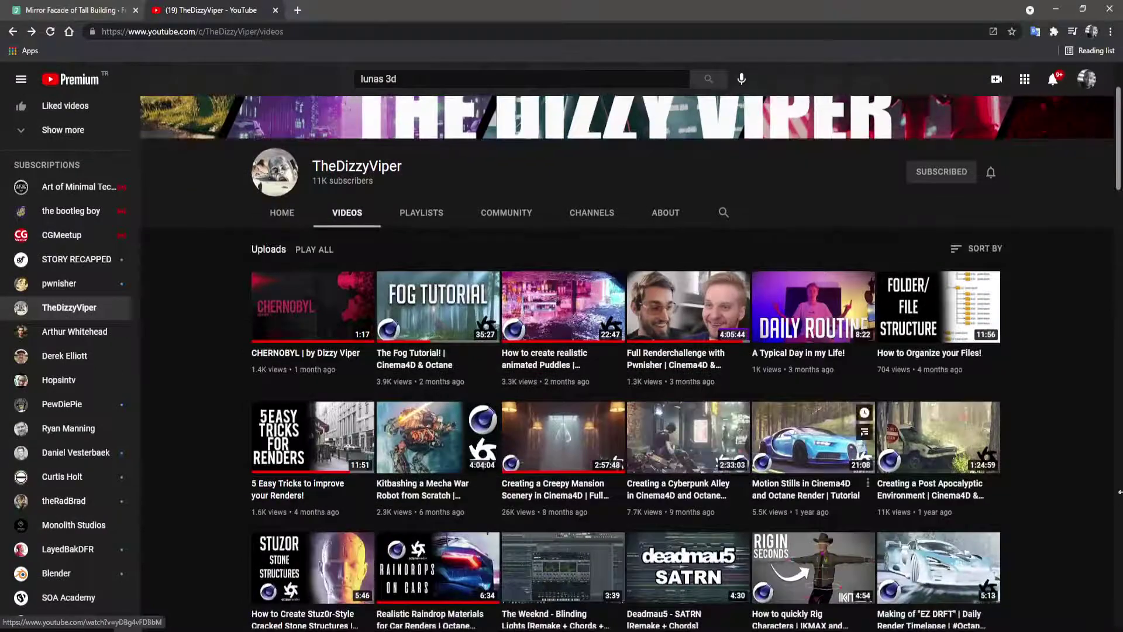
Switch back to 3ds Max, remove the render region around the tower, and minimize the Corona frame buffer.
{"action": "key", "text": "alt+Tab"}
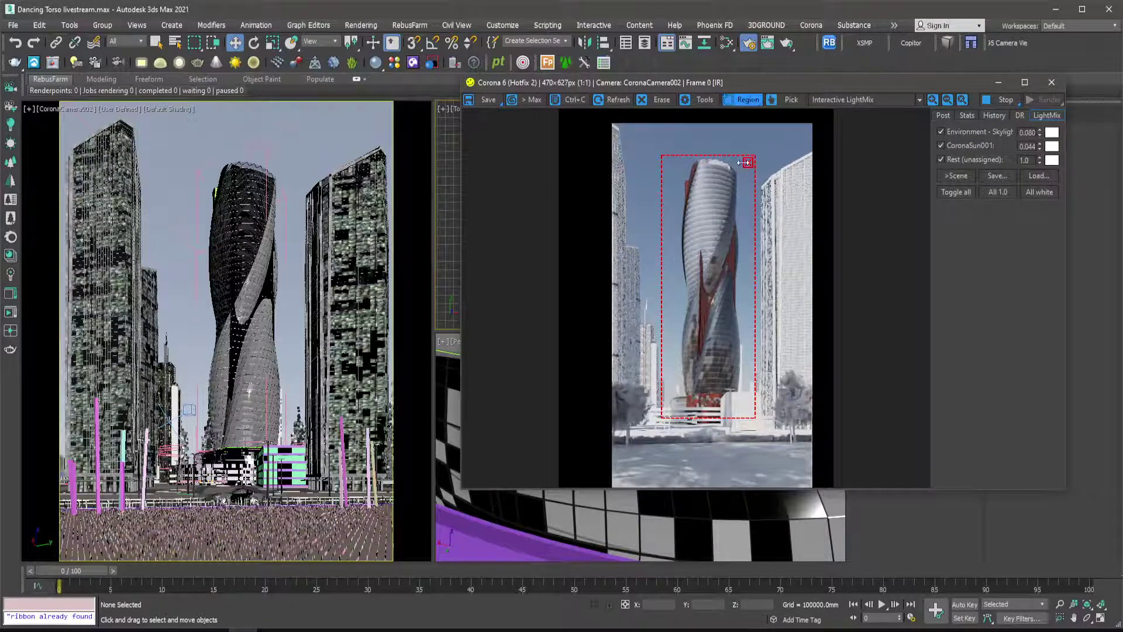
{"action": "left_click_drag", "start_coordinate": [744, 86], "coordinate": [691, 70]}
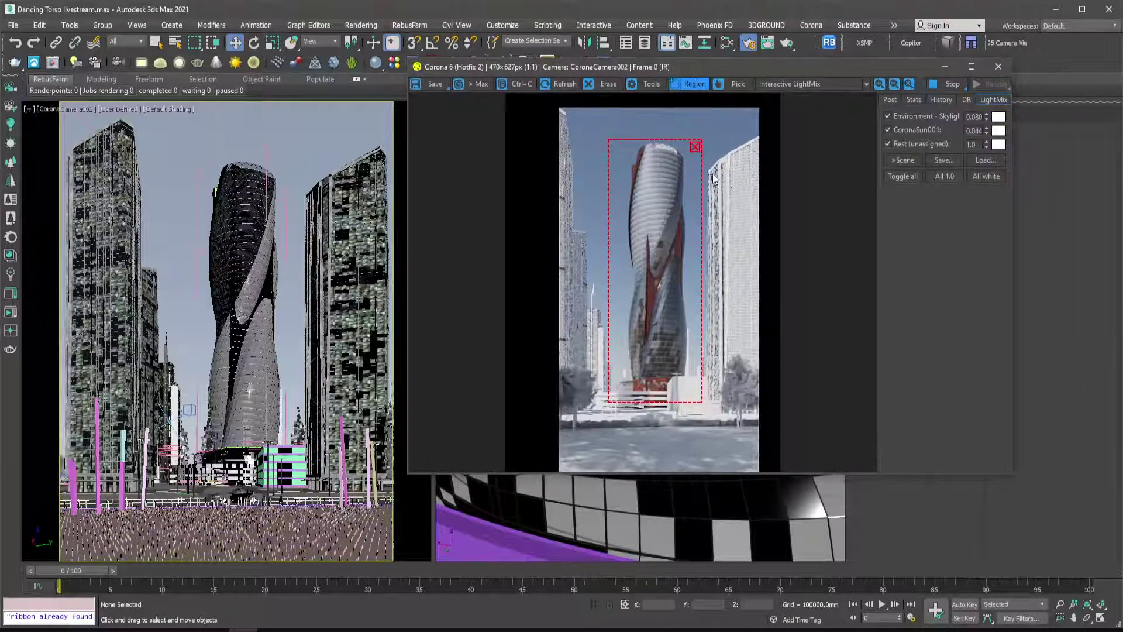
{"action": "left_click", "coordinate": [695, 147]}
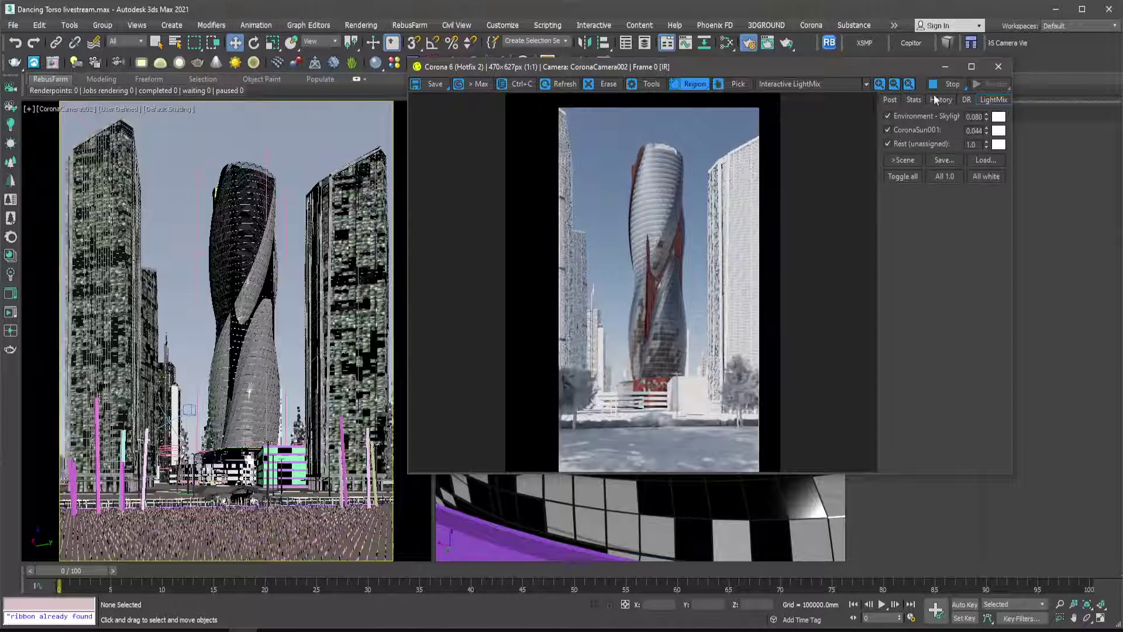
{"action": "left_click", "coordinate": [943, 67]}
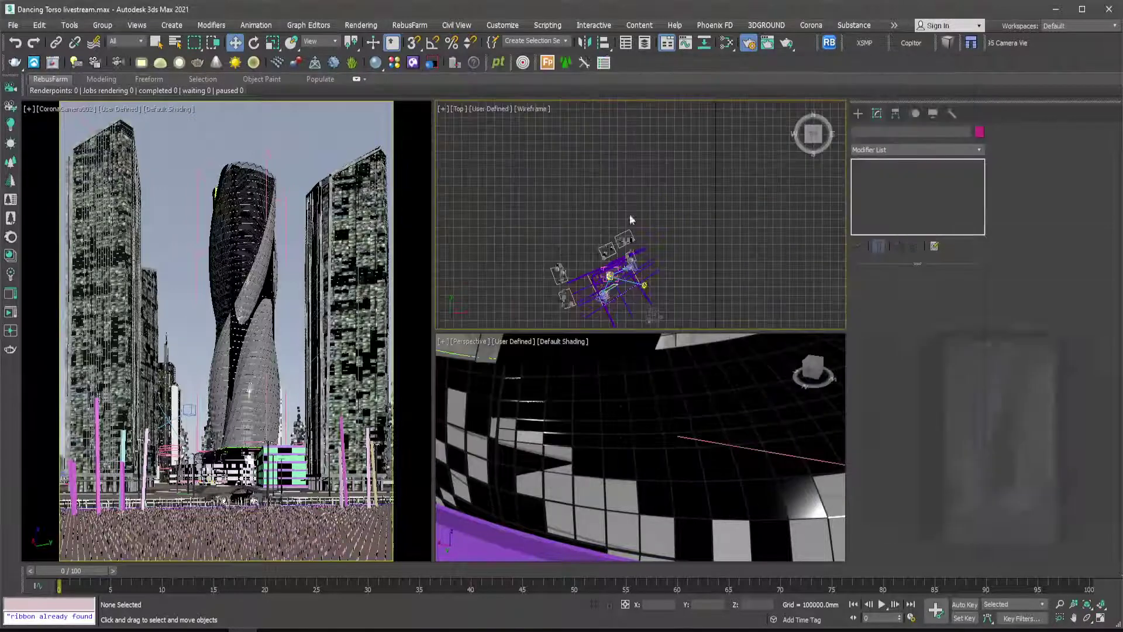
Select the tall building group to the right of the central tower and frame its facade closely in the Perspective view.
{"action": "left_click", "coordinate": [346, 142]}
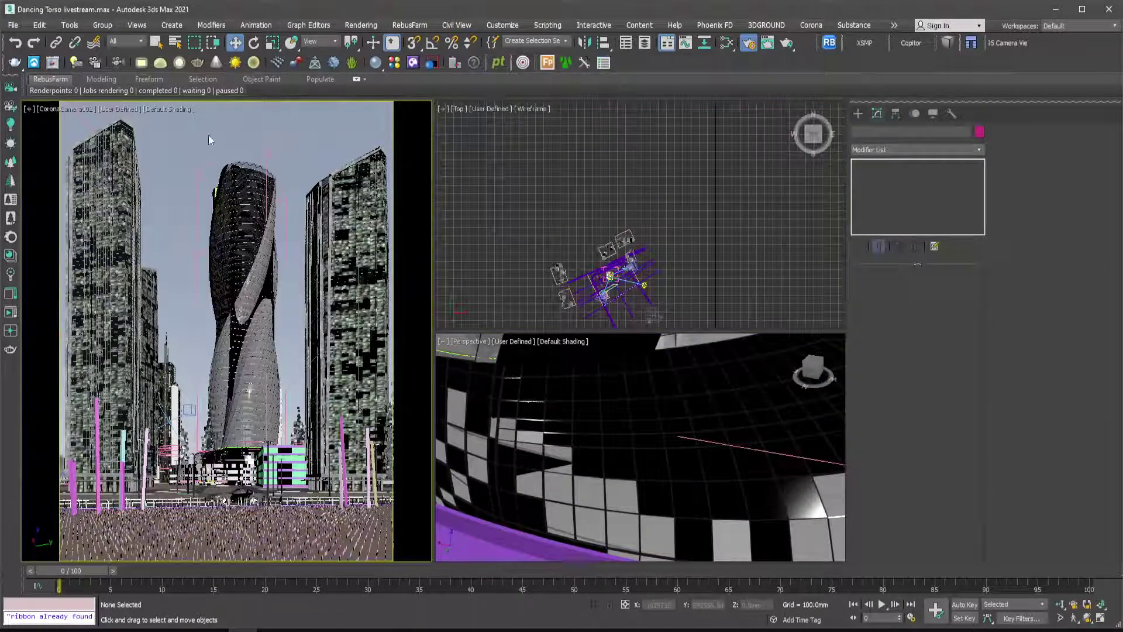
{"action": "left_click", "coordinate": [155, 45]}
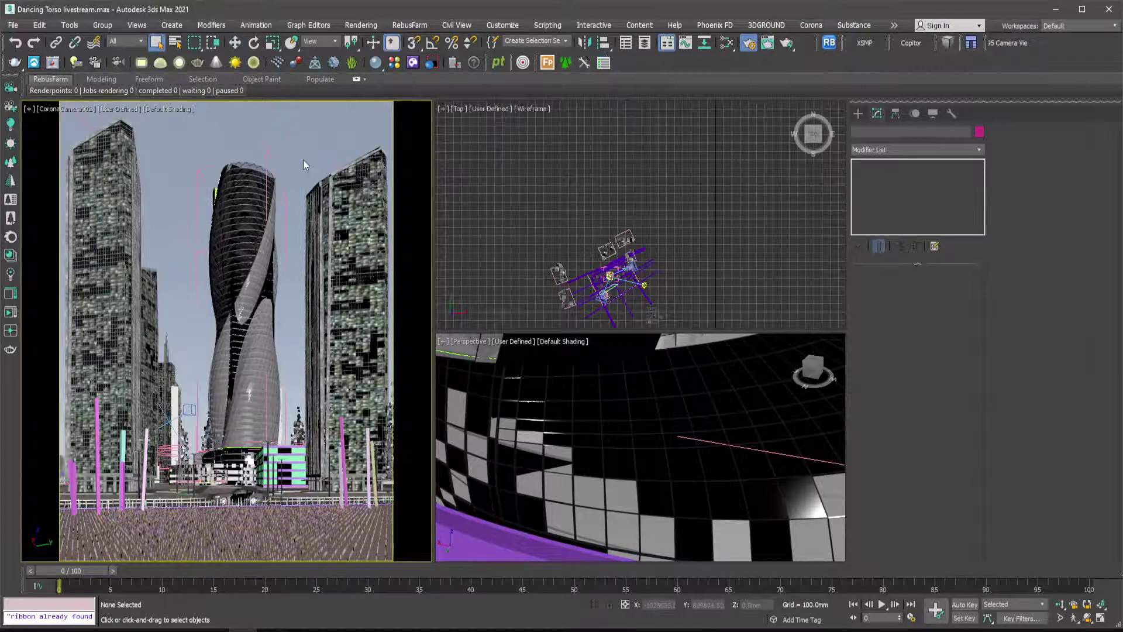
{"action": "left_click", "coordinate": [324, 199]}
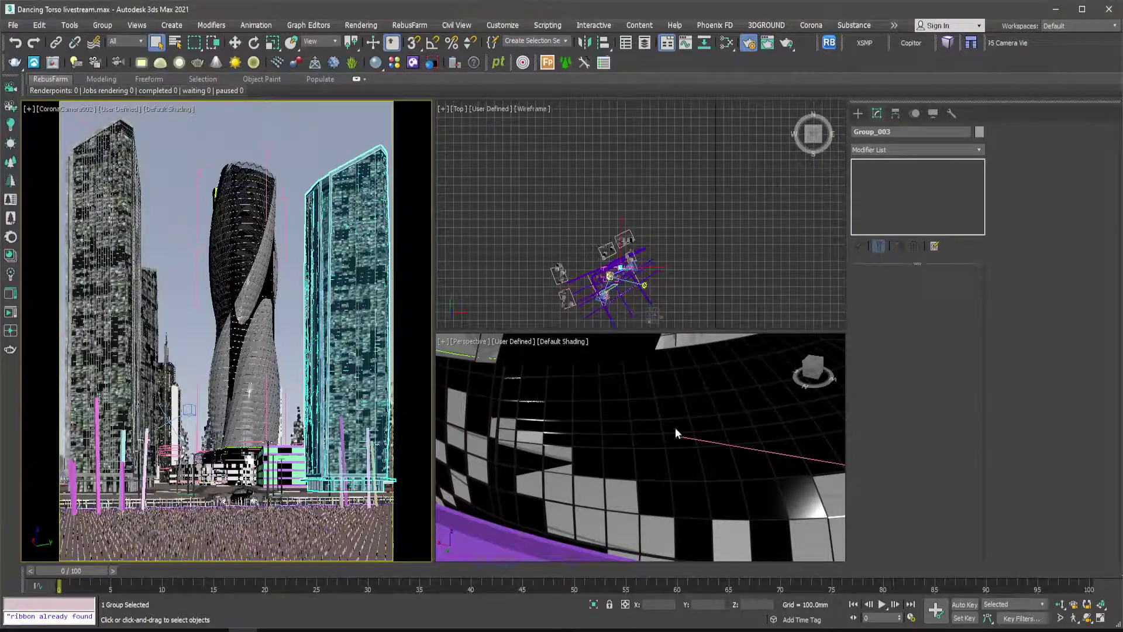
{"action": "middle_click", "coordinate": [661, 447]}
{"action": "key", "text": "z"}
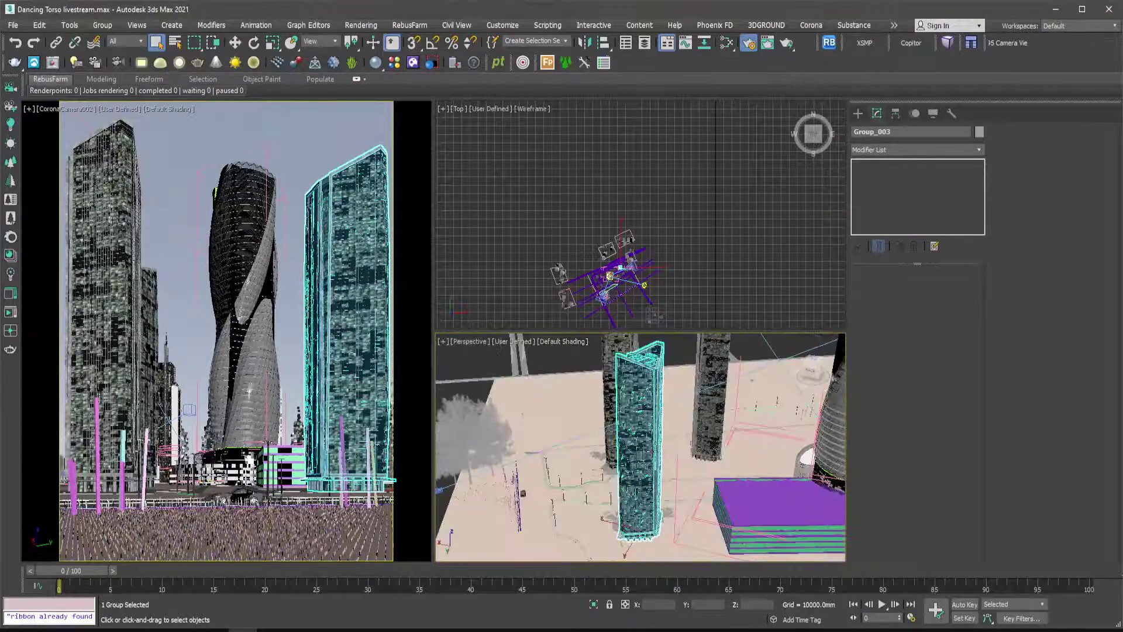
{"action": "scroll", "coordinate": [633, 438], "scroll_direction": "up", "scroll_amount": 5}
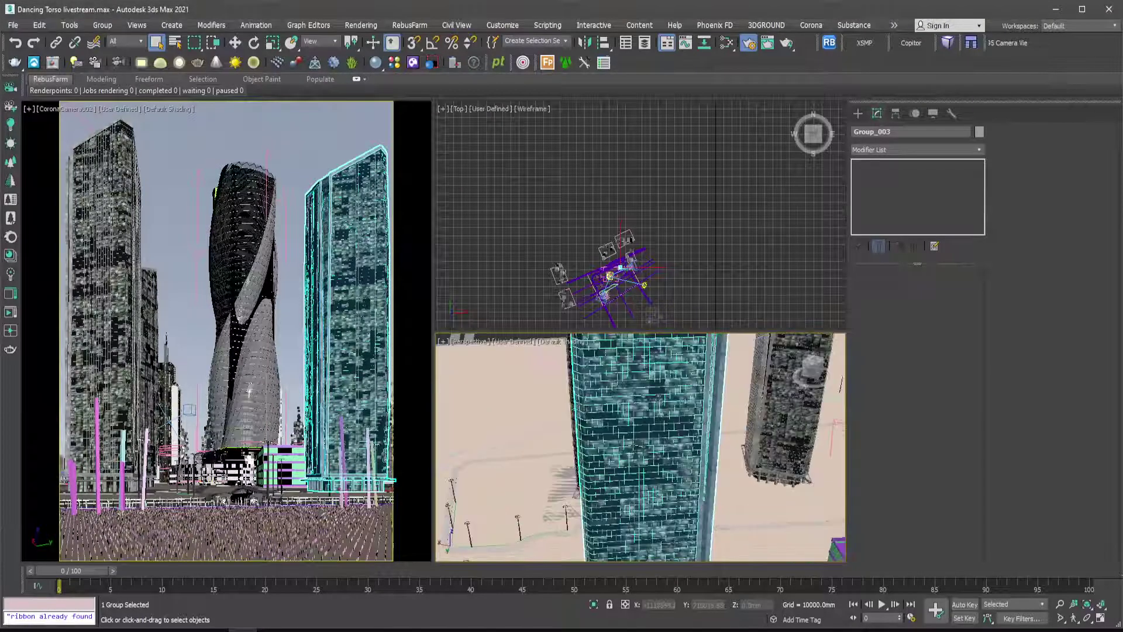
{"action": "scroll", "coordinate": [597, 430], "scroll_direction": "up", "scroll_amount": 2}
{"action": "scroll", "coordinate": [597, 431], "scroll_direction": "up", "scroll_amount": 4}
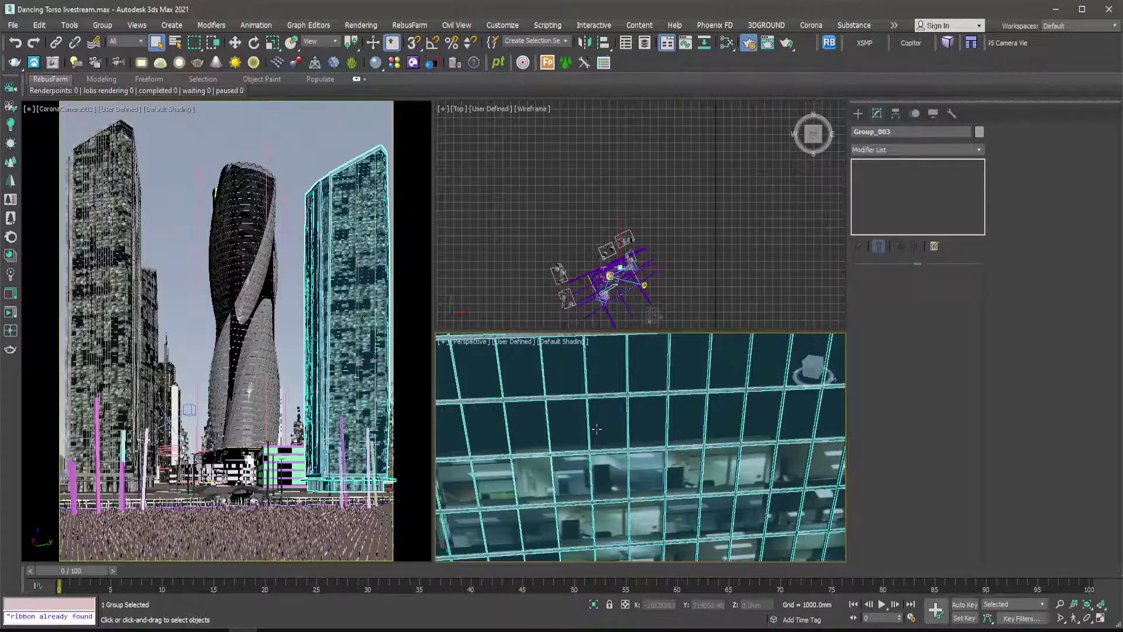
Open the building's group and hide its glass facade object to examine the office textures behind the mullions.
{"action": "right_click", "coordinate": [597, 316]}
{"action": "left_click", "coordinate": [673, 522]}
{"action": "left_click", "coordinate": [615, 484]}
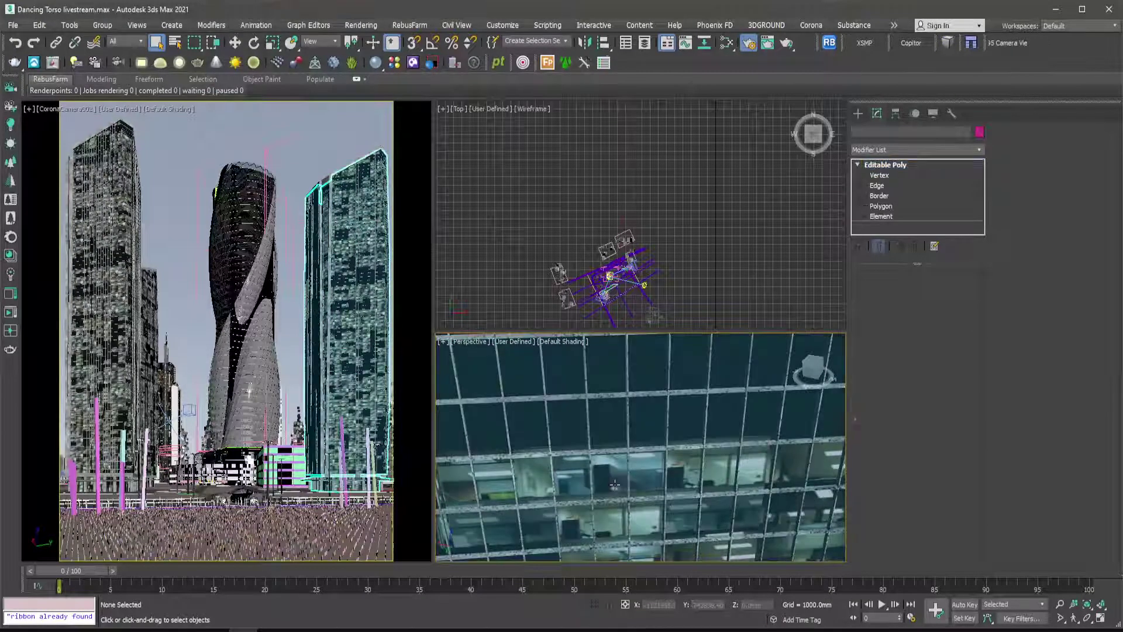
{"action": "right_click", "coordinate": [612, 308]}
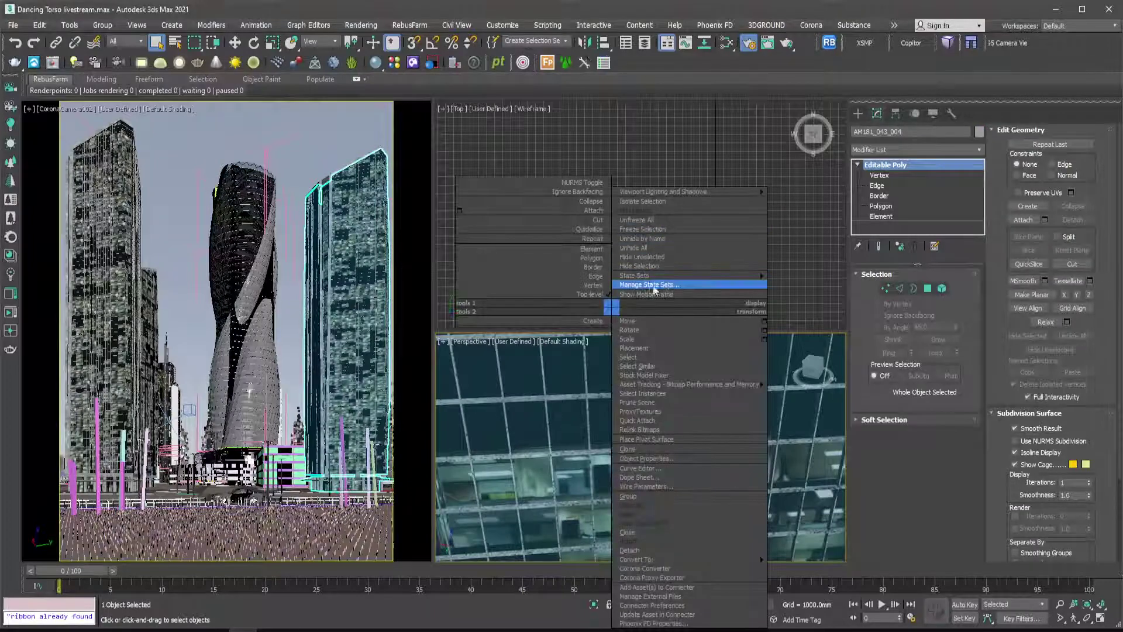
{"action": "left_click", "coordinate": [640, 266]}
{"action": "middle_click_drag", "start_coordinate": [626, 456], "coordinate": [622, 417]}
{"action": "scroll", "coordinate": [622, 422], "scroll_direction": "up", "scroll_amount": 2}
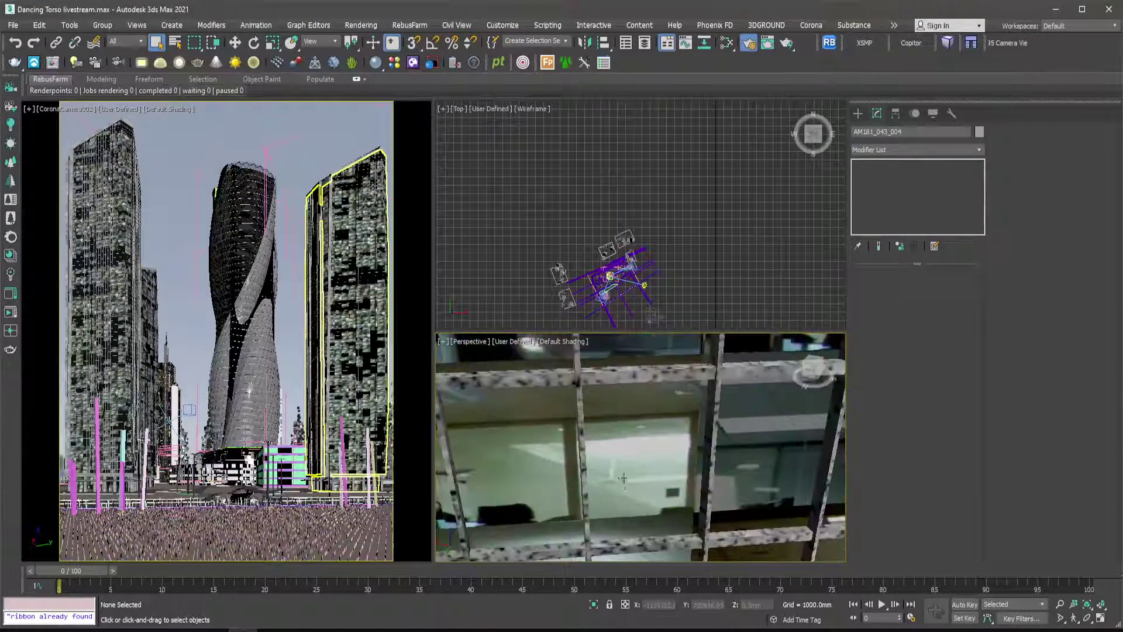
{"action": "scroll", "coordinate": [624, 477], "scroll_direction": "down", "scroll_amount": 2}
{"action": "middle_click_drag", "start_coordinate": [608, 411], "coordinate": [607, 371], "text": "alt"}
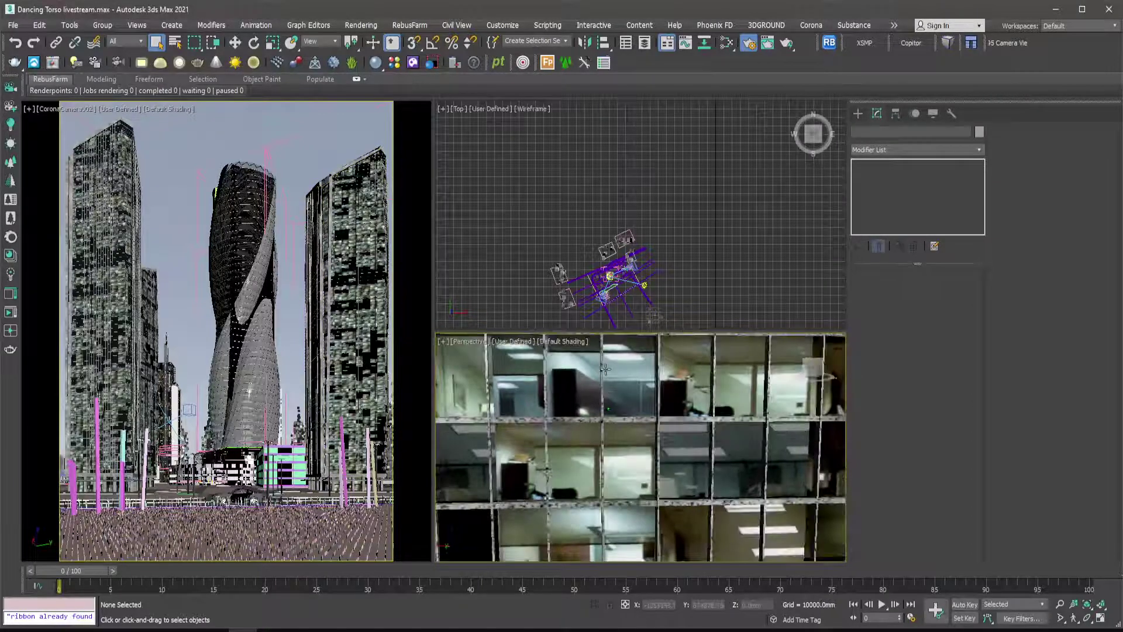
{"action": "scroll", "coordinate": [617, 432], "scroll_direction": "down", "scroll_amount": 2}
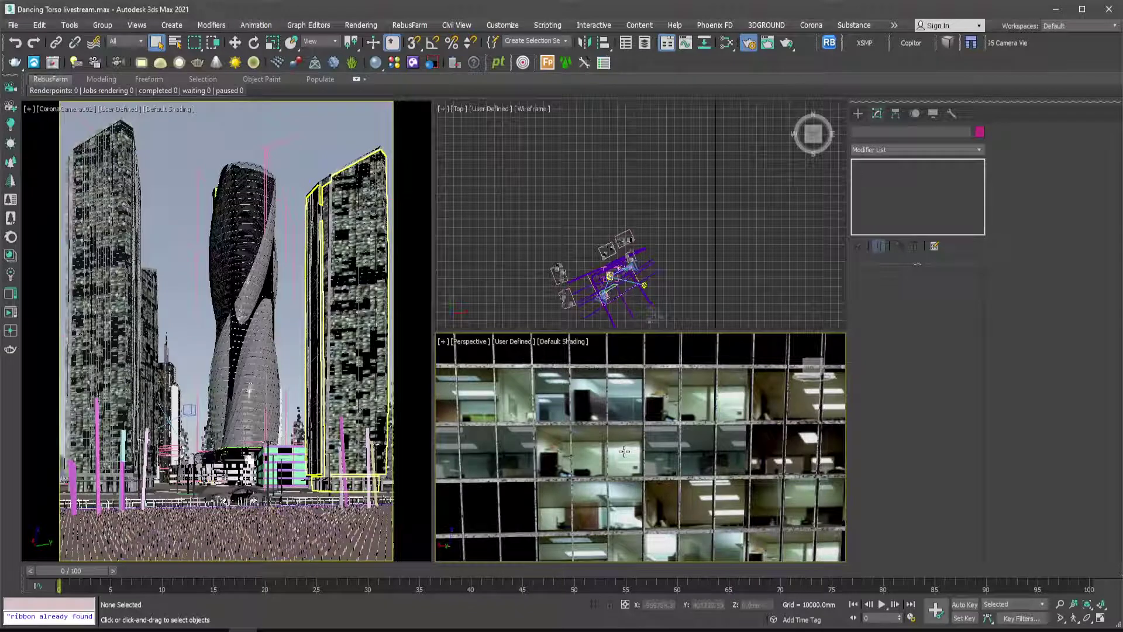
Unhide all objects and close the right-hand building's group.
{"action": "right_click", "coordinate": [623, 322]}
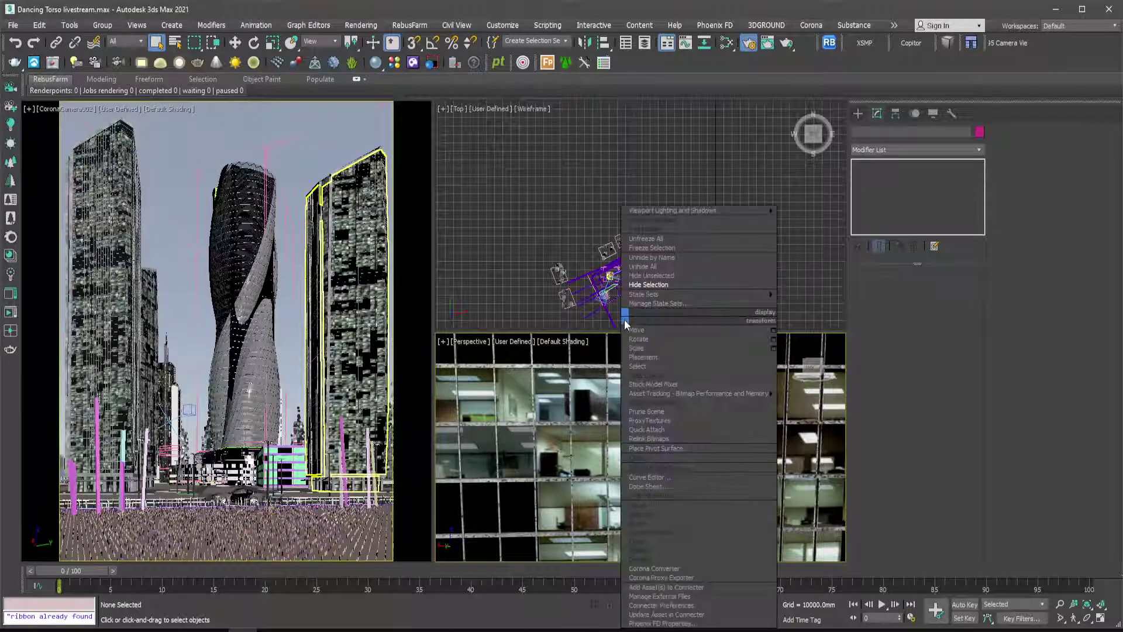
{"action": "mouse_move", "coordinate": [659, 296]}
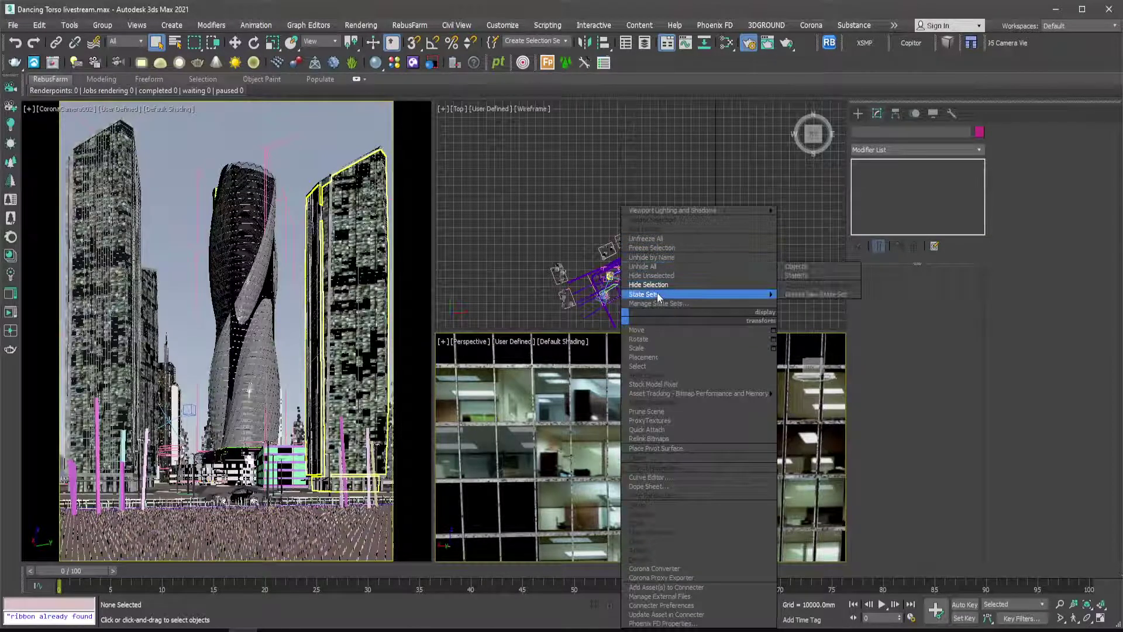
{"action": "left_click", "coordinate": [642, 266]}
{"action": "left_click", "coordinate": [612, 337]}
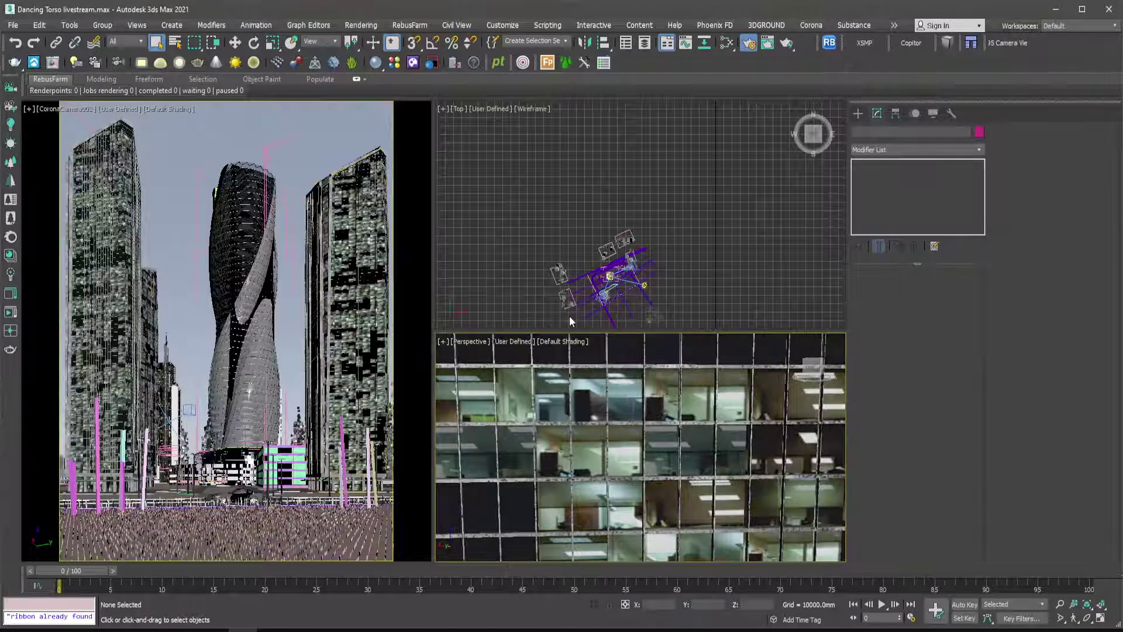
{"action": "left_click", "coordinate": [549, 369]}
{"action": "right_click", "coordinate": [549, 370]}
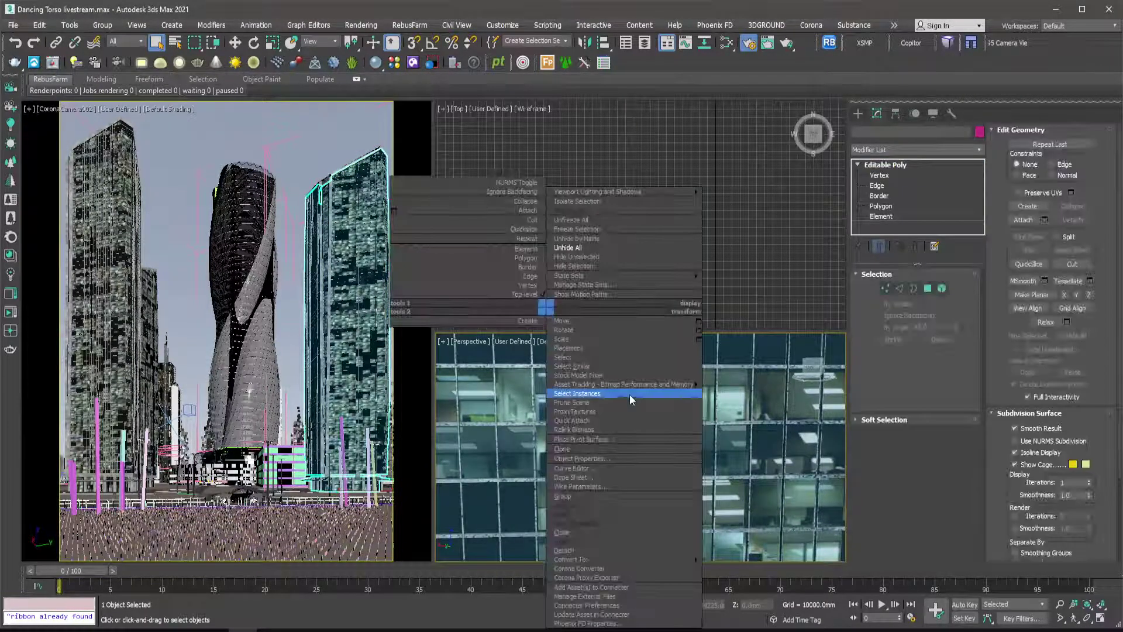
{"action": "left_click", "coordinate": [571, 535]}
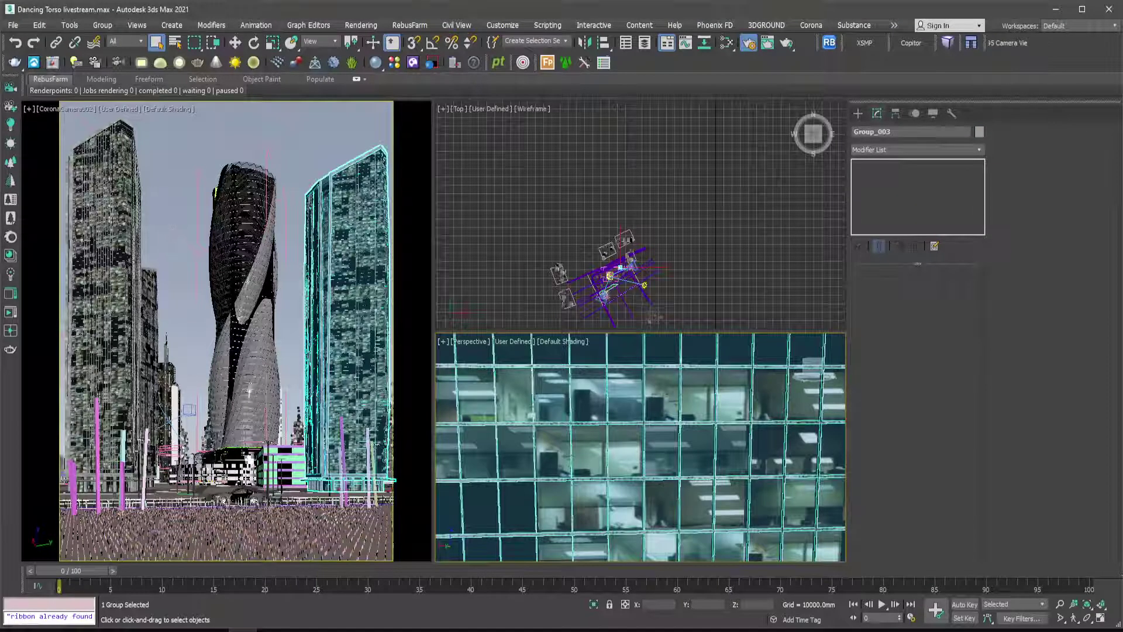
Add the tall building group left of the central tower and the three other nearby high-rise groups to the selection.
{"action": "left_click", "coordinate": [103, 292], "text": "ctrl"}
{"action": "scroll", "coordinate": [613, 279], "scroll_direction": "down", "scroll_amount": 2}
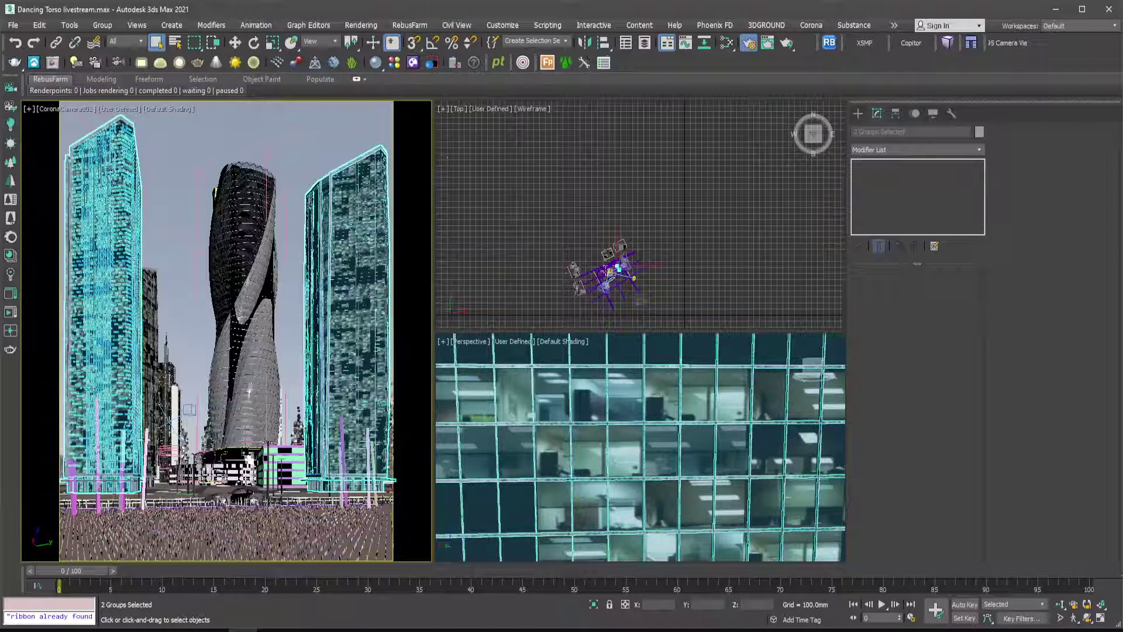
{"action": "scroll", "coordinate": [611, 274], "scroll_direction": "up", "scroll_amount": 2}
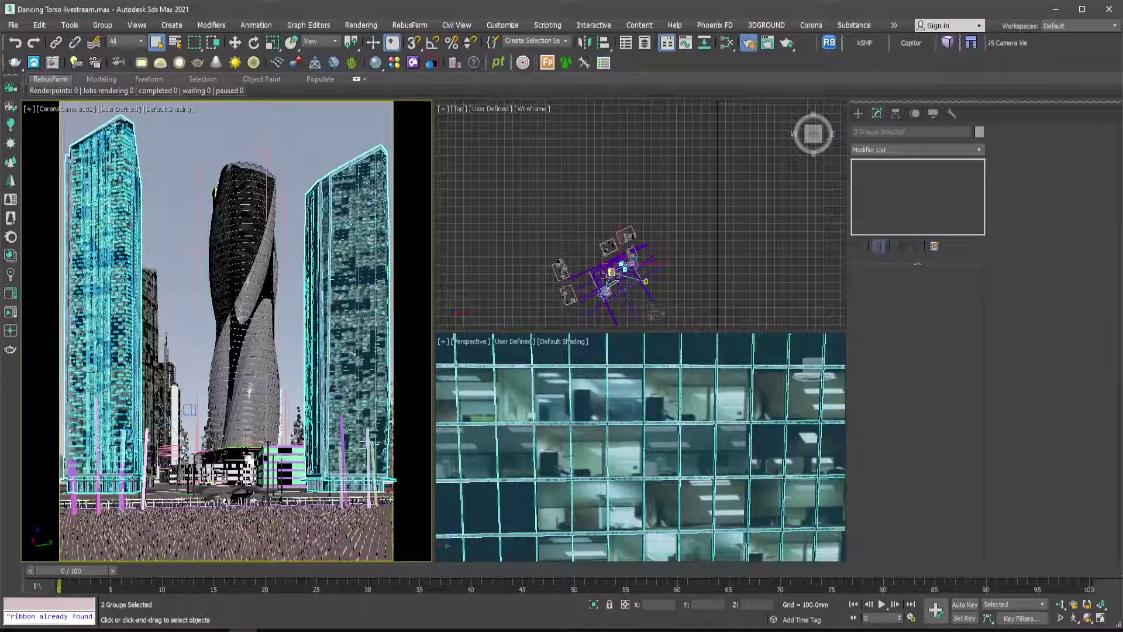
{"action": "scroll", "coordinate": [611, 274], "scroll_direction": "up", "scroll_amount": 1}
{"action": "scroll", "coordinate": [611, 275], "scroll_direction": "up", "scroll_amount": 1}
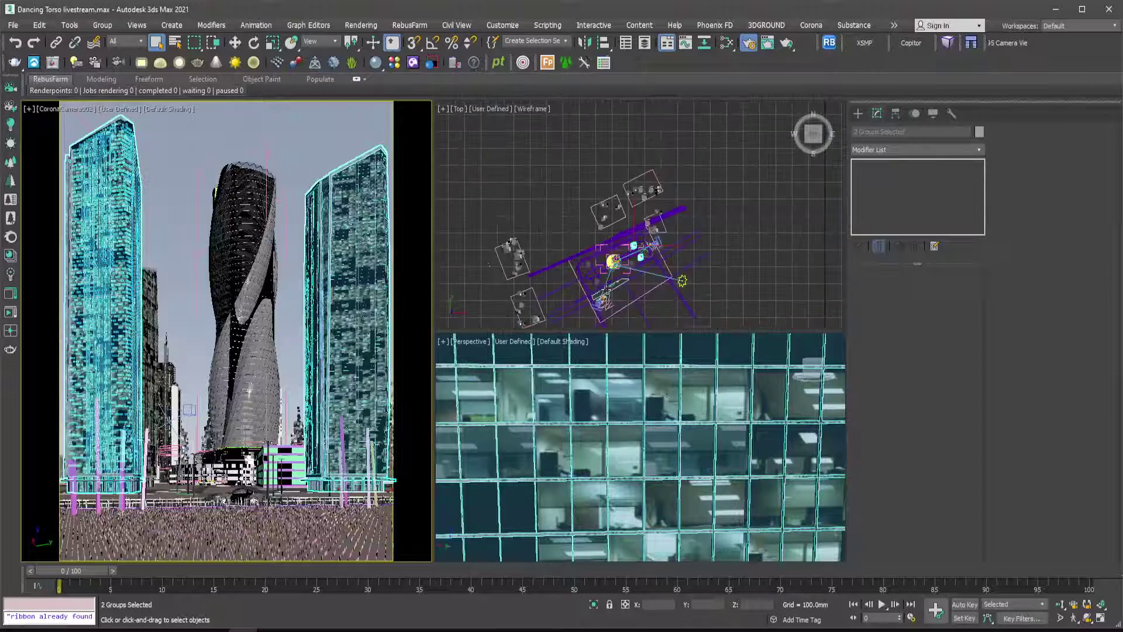
{"action": "scroll", "coordinate": [620, 278], "scroll_direction": "up", "scroll_amount": 1}
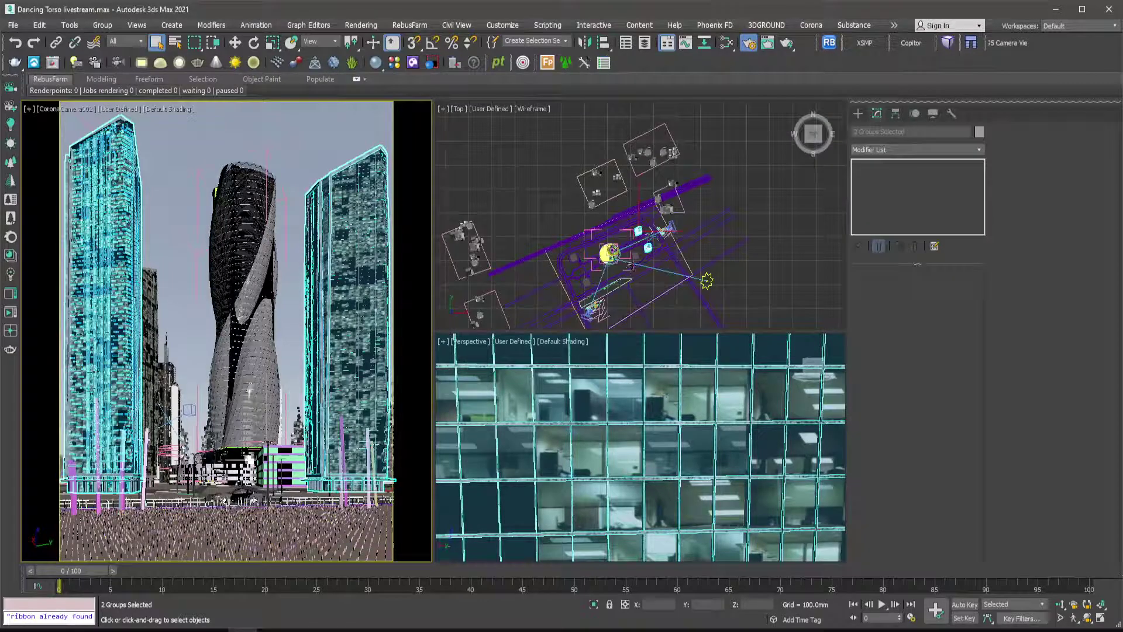
{"action": "scroll", "coordinate": [635, 262], "scroll_direction": "up", "scroll_amount": 1}
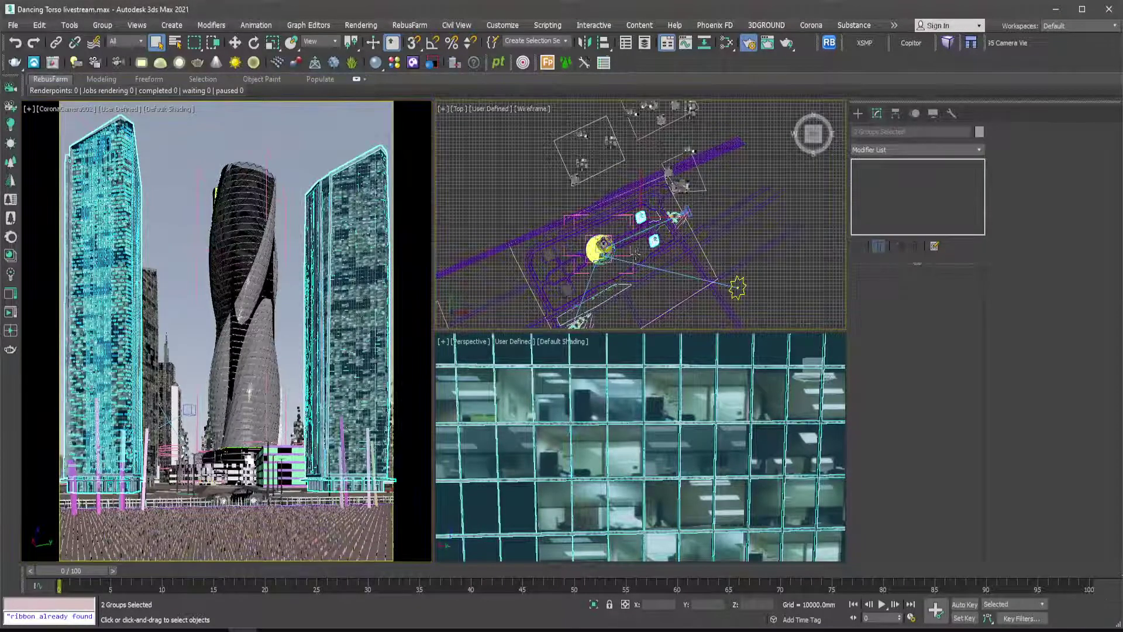
{"action": "left_click", "coordinate": [639, 253], "text": "ctrl"}
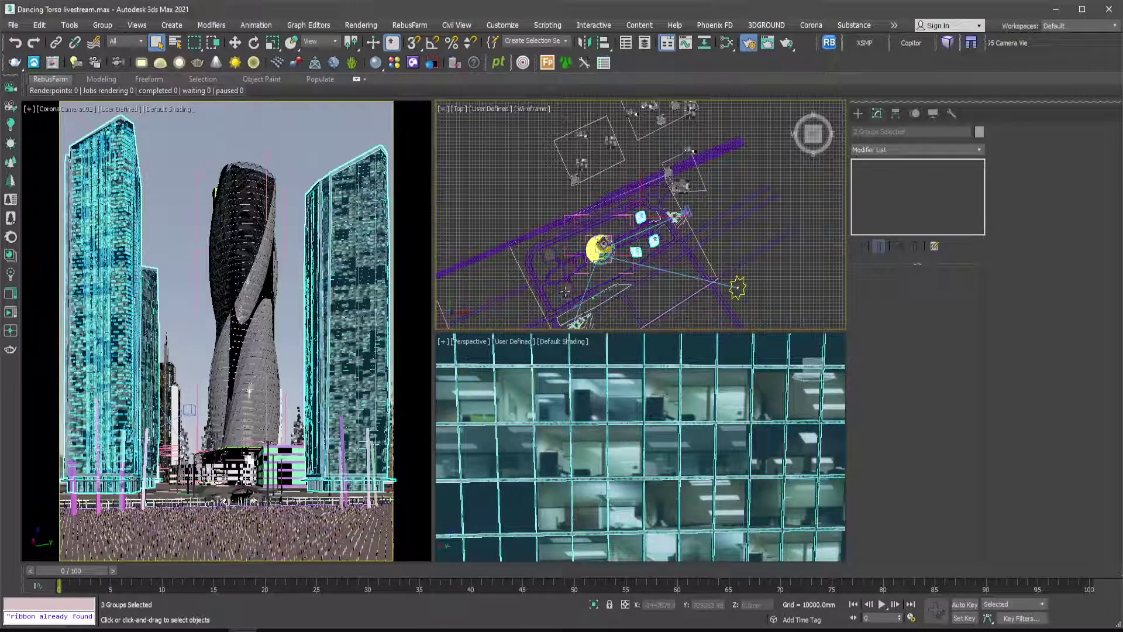
{"action": "left_click", "coordinate": [564, 291], "text": "ctrl"}
{"action": "scroll", "coordinate": [564, 291], "scroll_direction": "up", "scroll_amount": 2}
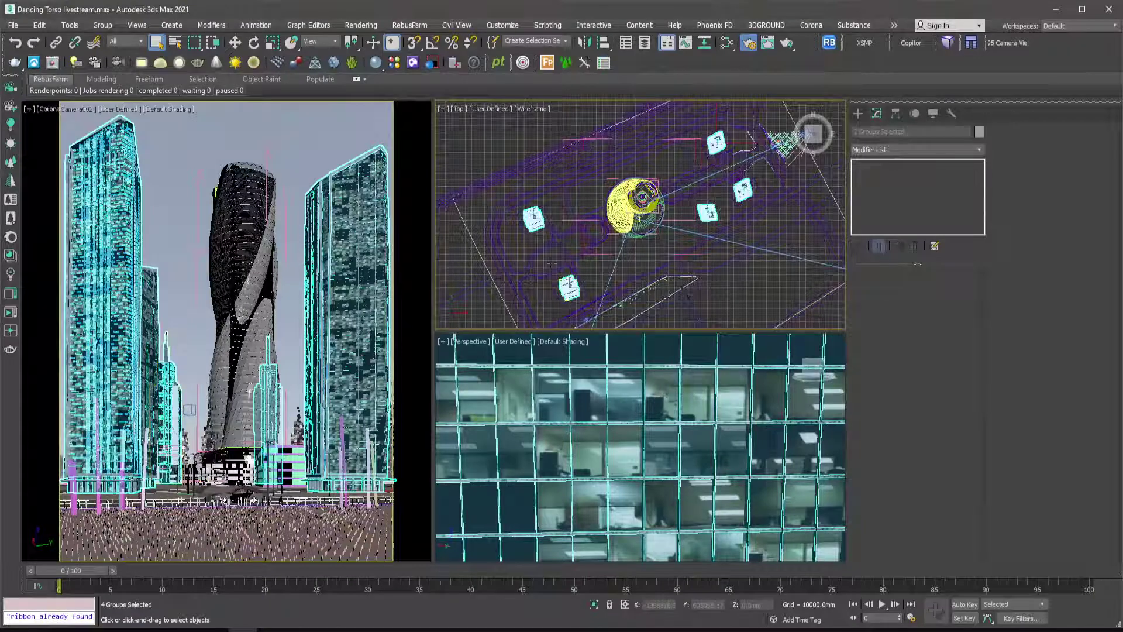
{"action": "scroll", "coordinate": [552, 262], "scroll_direction": "down", "scroll_amount": 3}
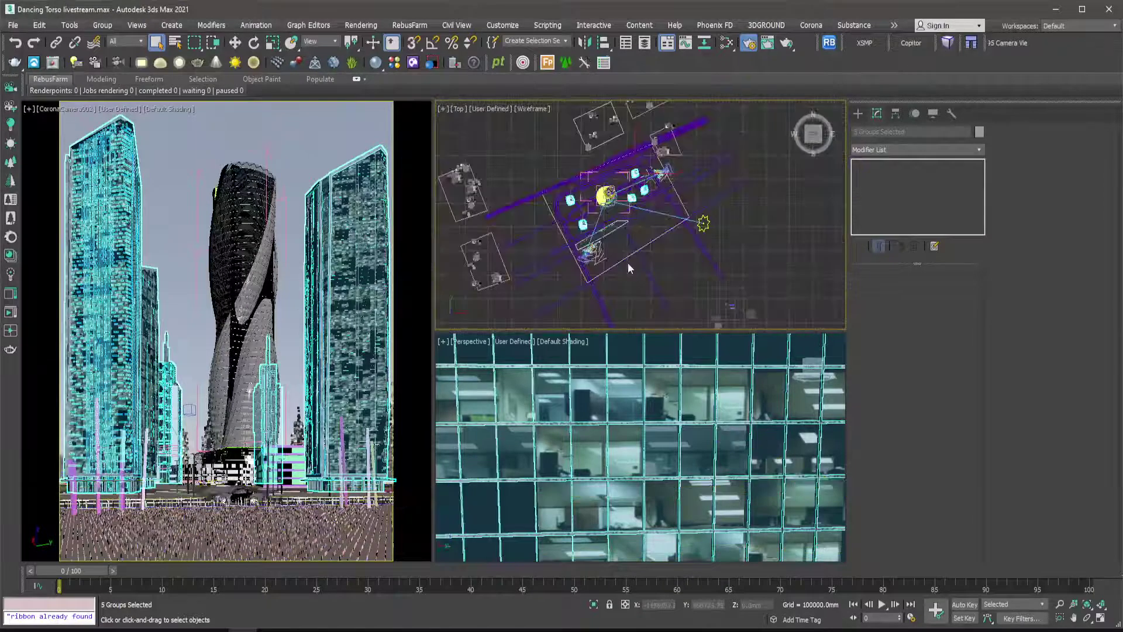
{"action": "middle_click_drag", "start_coordinate": [510, 281], "coordinate": [532, 293]}
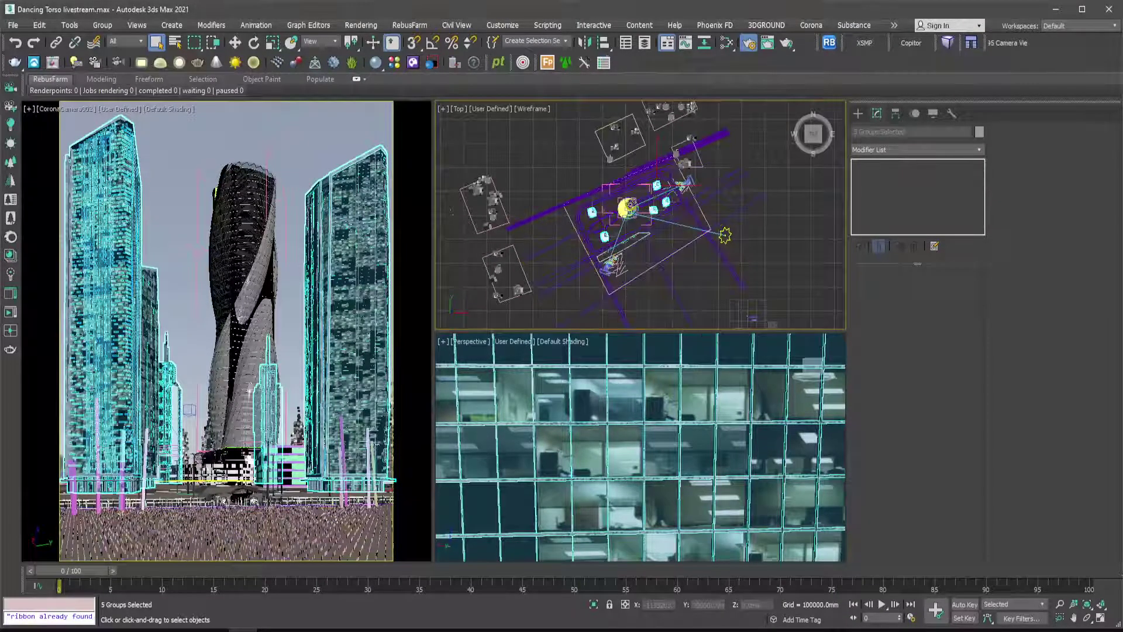
{"action": "key", "text": "F10"}
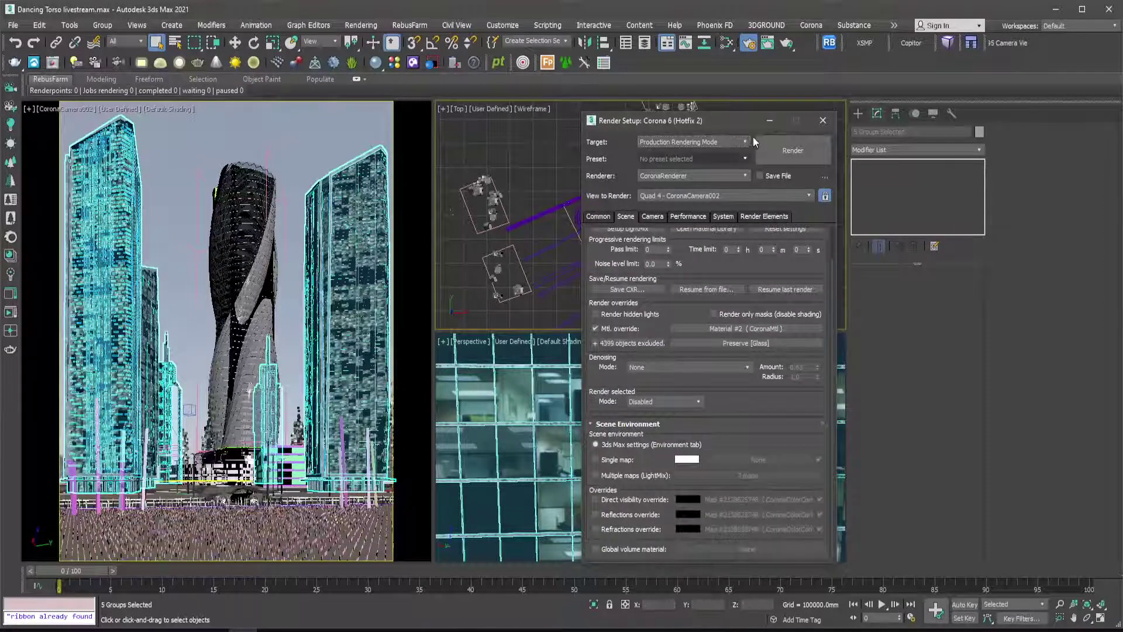
{"action": "key", "text": "F10"}
{"action": "left_click", "coordinate": [413, 228]}
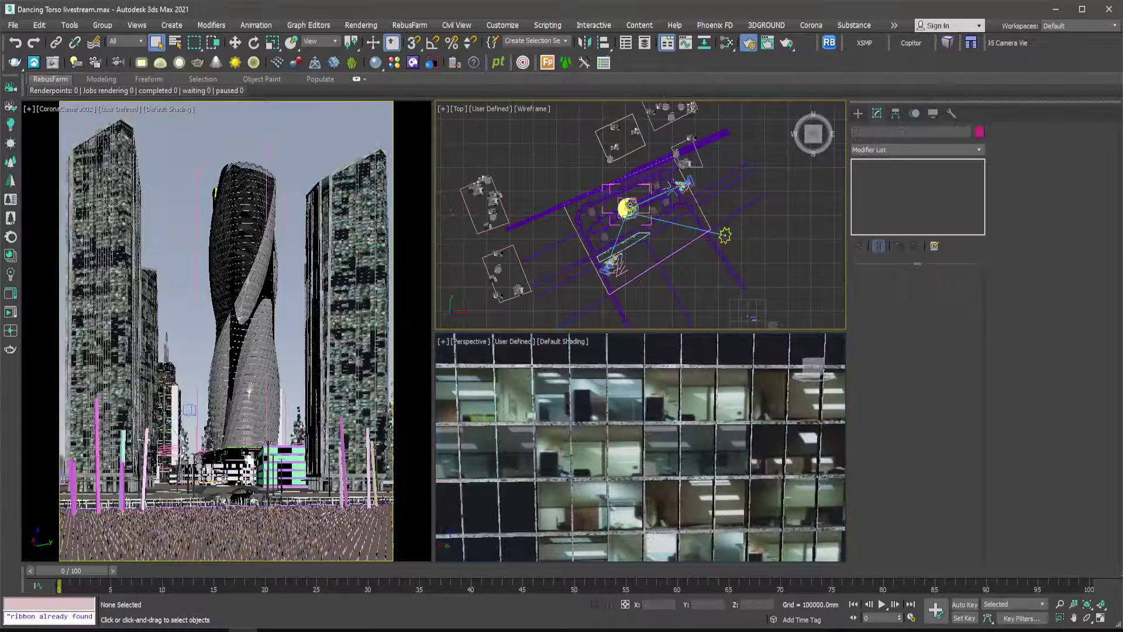
{"action": "left_click", "coordinate": [375, 222]}
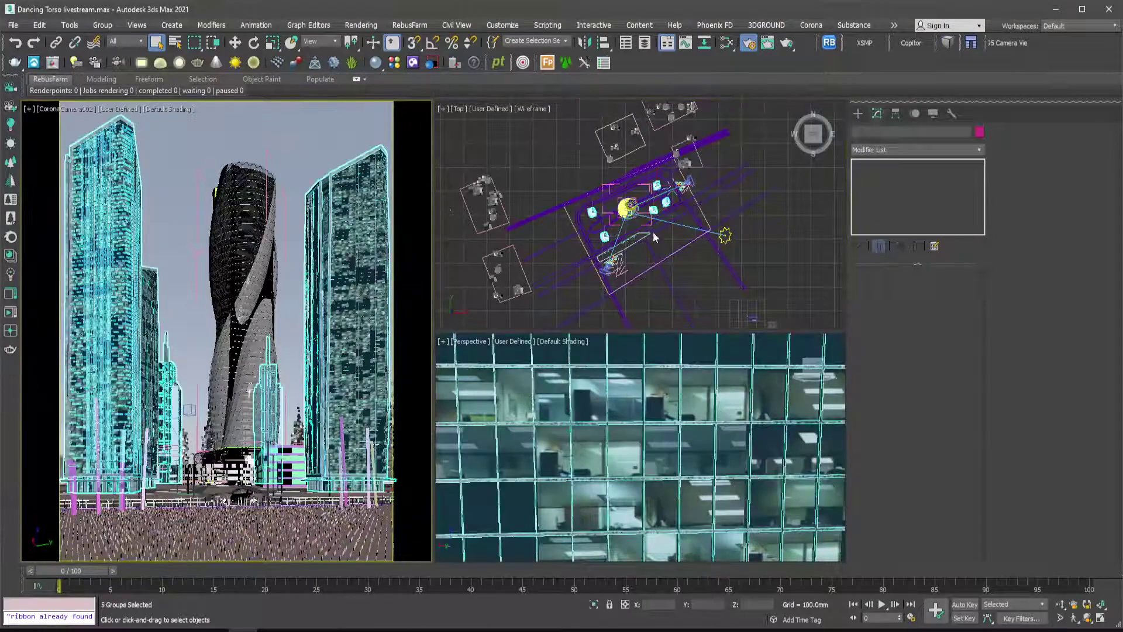
Run the Corona Converter on materials of selected objects only, and enable the selected objects' maps in the viewport.
{"action": "key", "text": "z"}
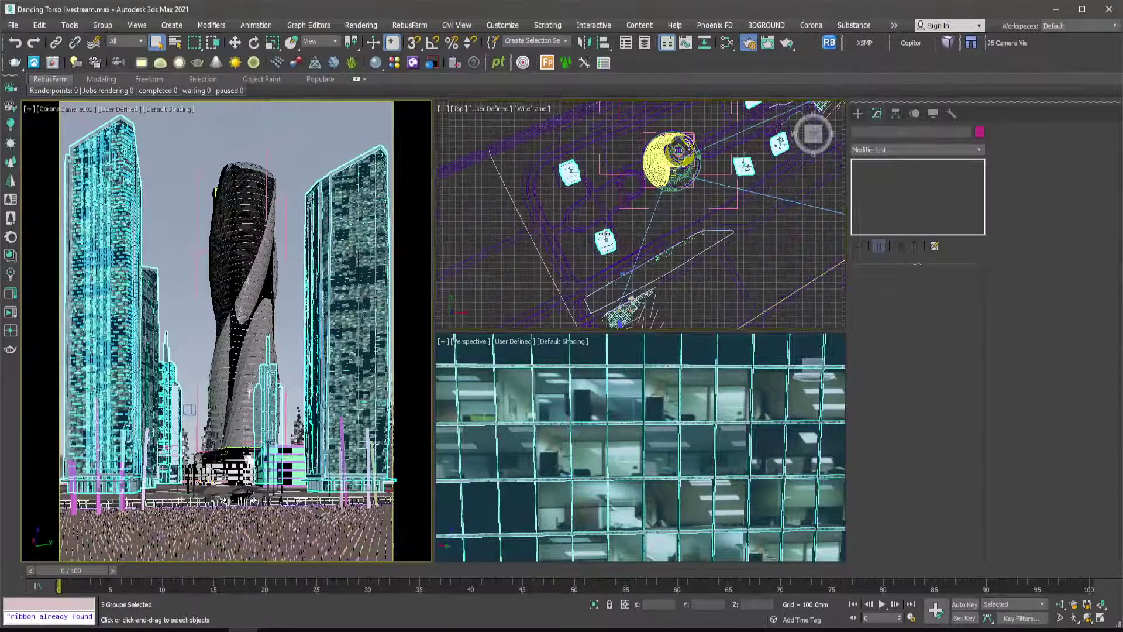
{"action": "right_click", "coordinate": [604, 234]}
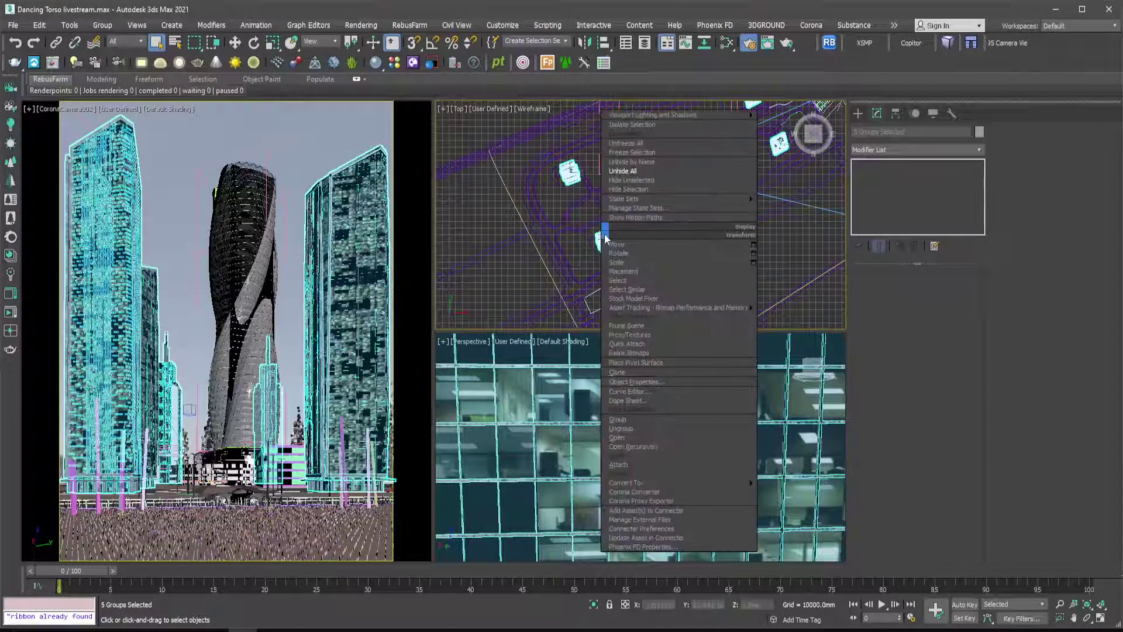
{"action": "left_click", "coordinate": [656, 491]}
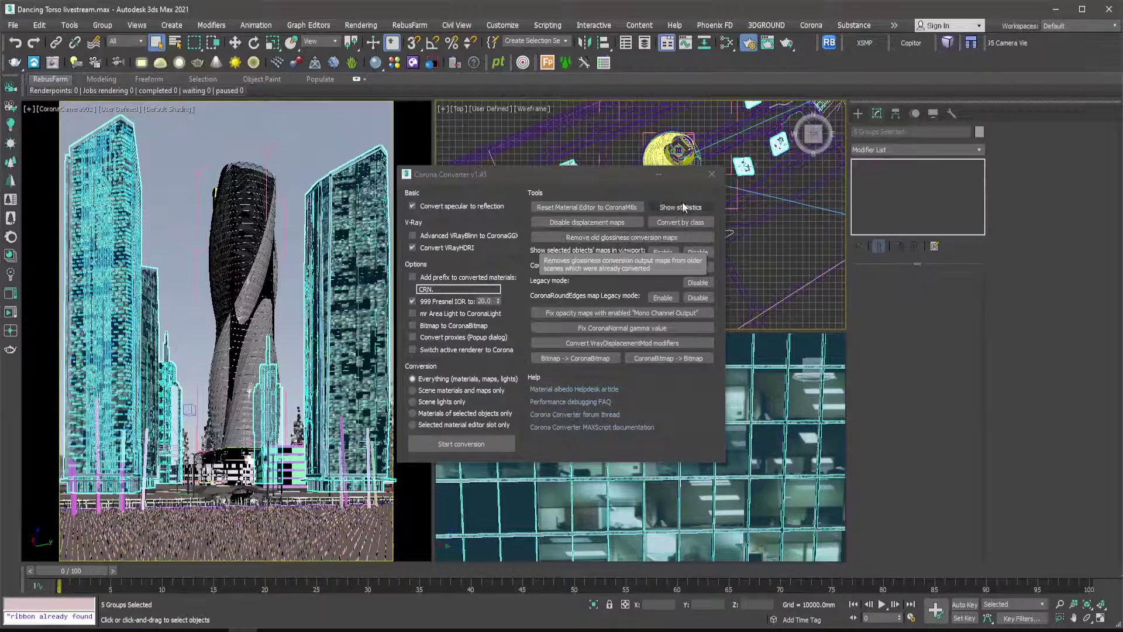
{"action": "left_click_drag", "start_coordinate": [593, 175], "coordinate": [491, 162]}
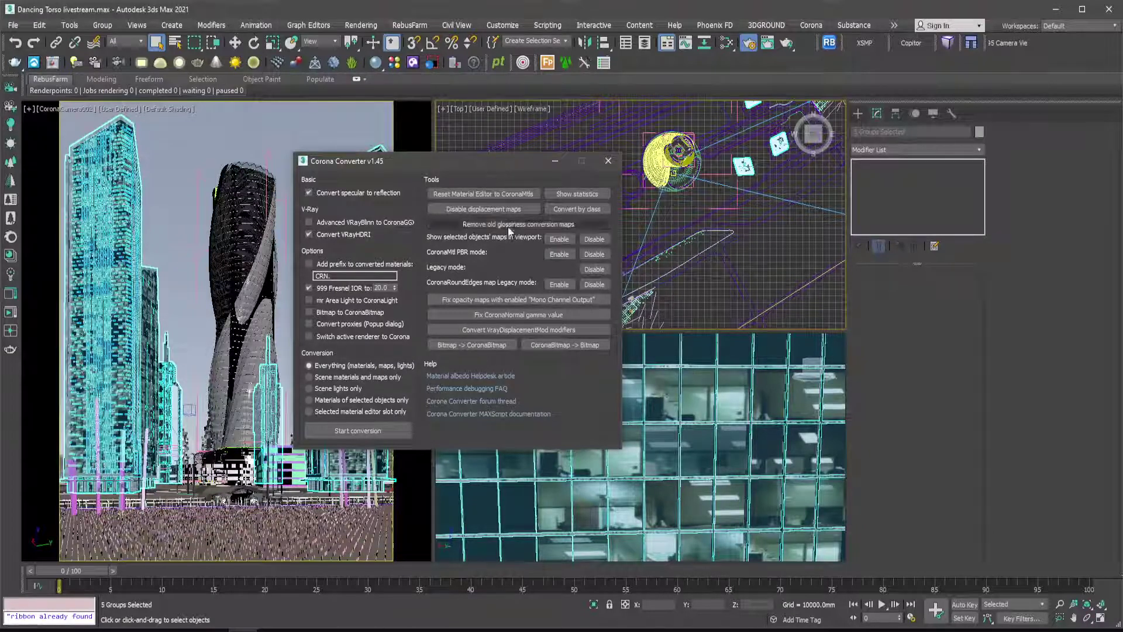
{"action": "left_click", "coordinate": [350, 400]}
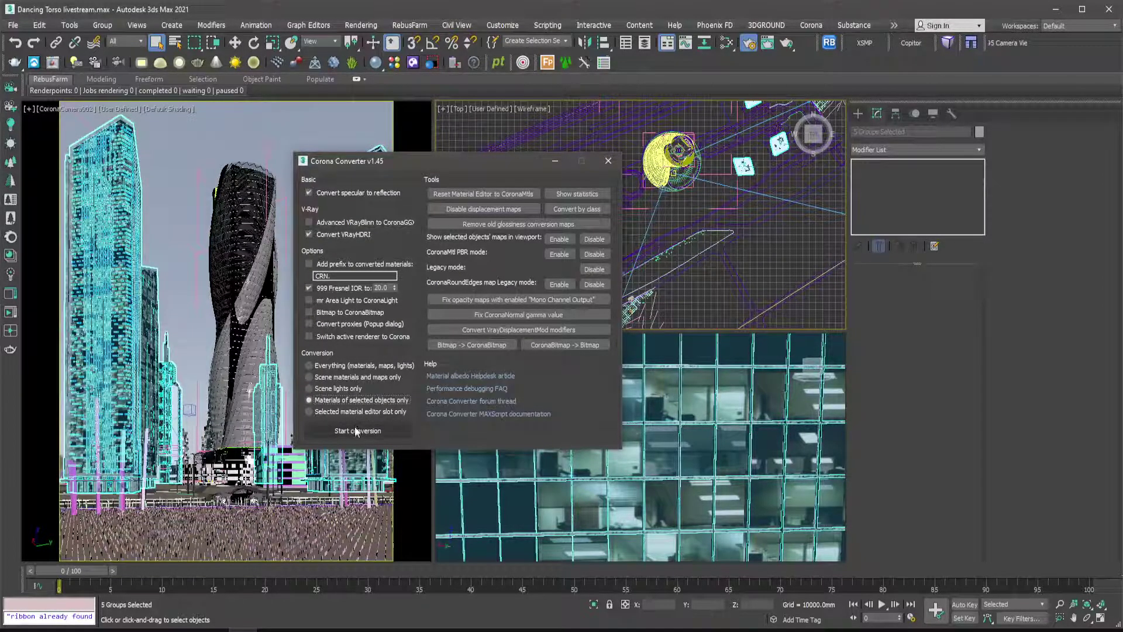
{"action": "left_click", "coordinate": [386, 431]}
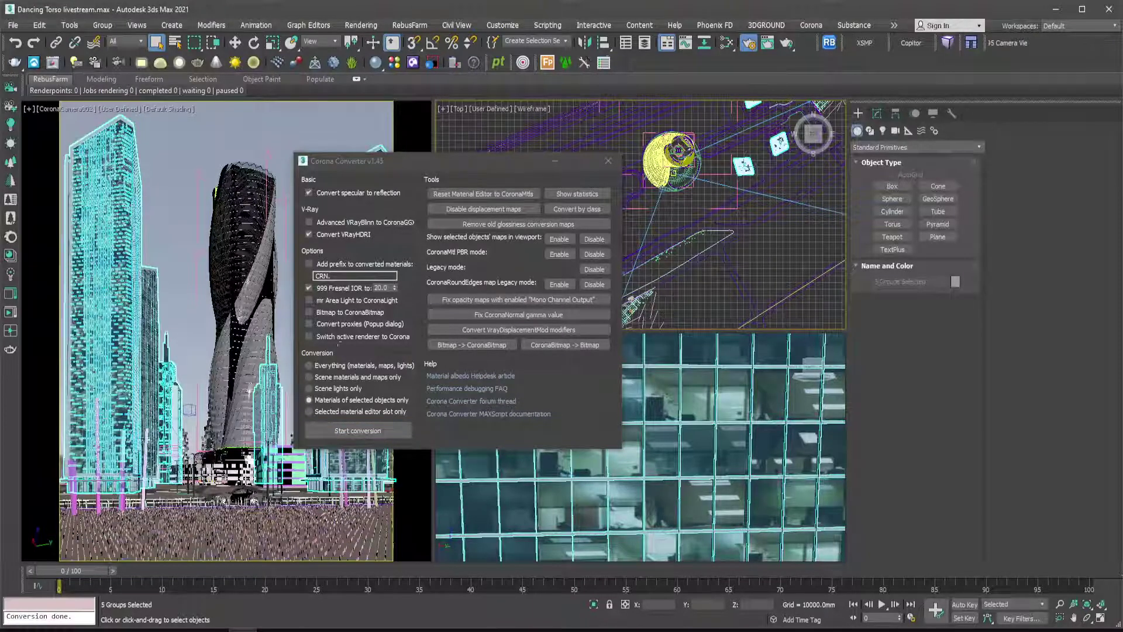
{"action": "left_click", "coordinate": [557, 241]}
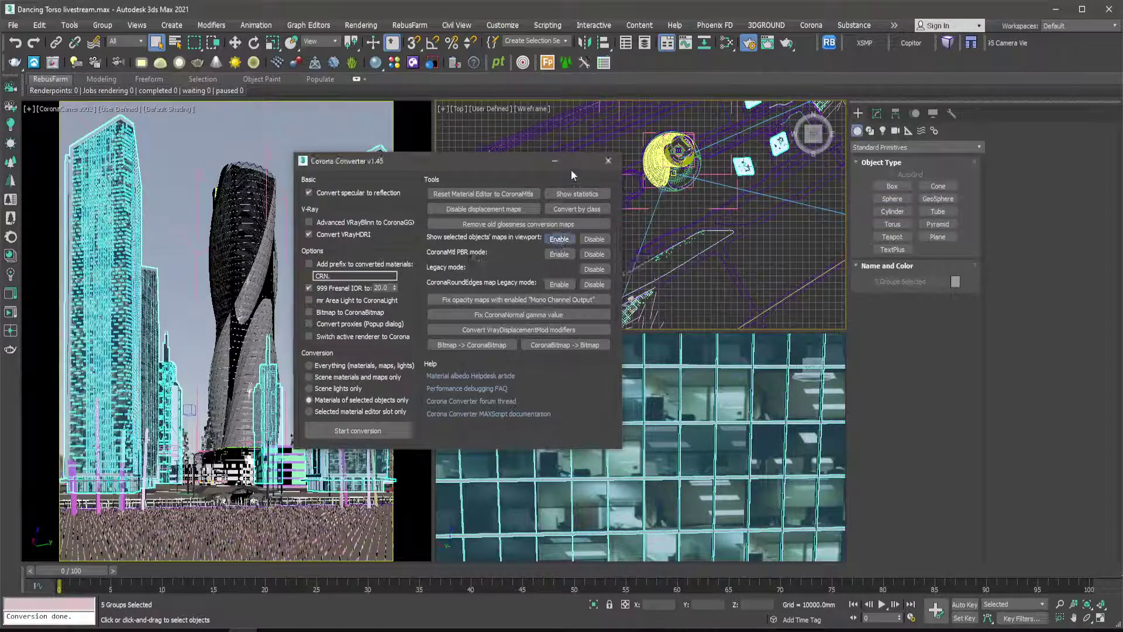
{"action": "left_click", "coordinate": [608, 160]}
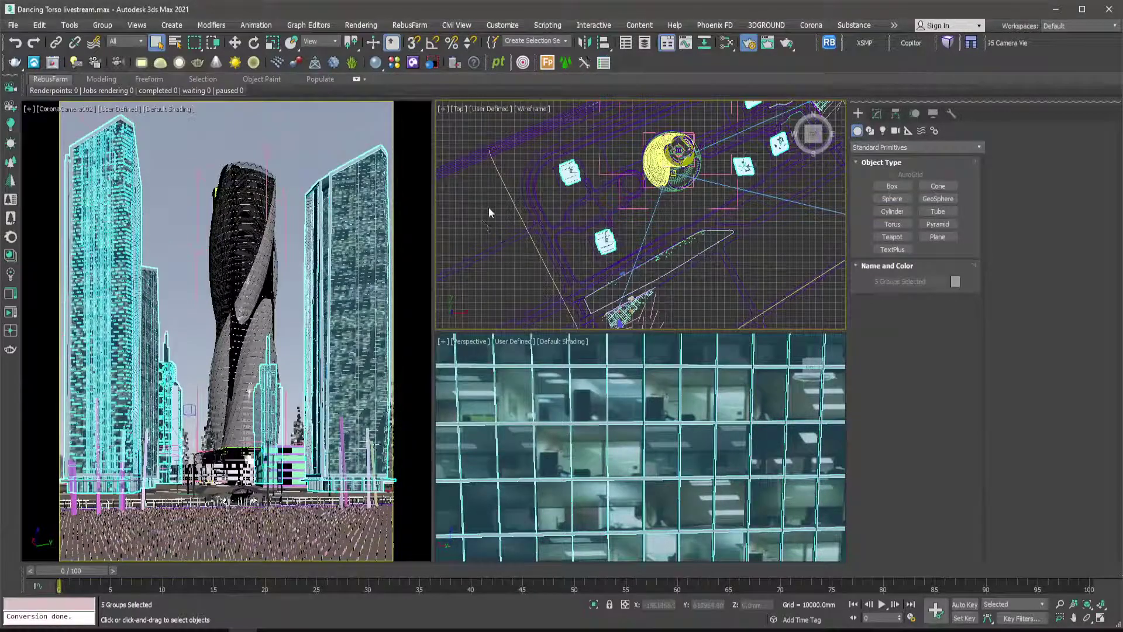
Check the material override in Render Setup, and start an interactive render of the CoronaCamera002 view from the Corona frame buffer.
{"action": "key", "text": "F10"}
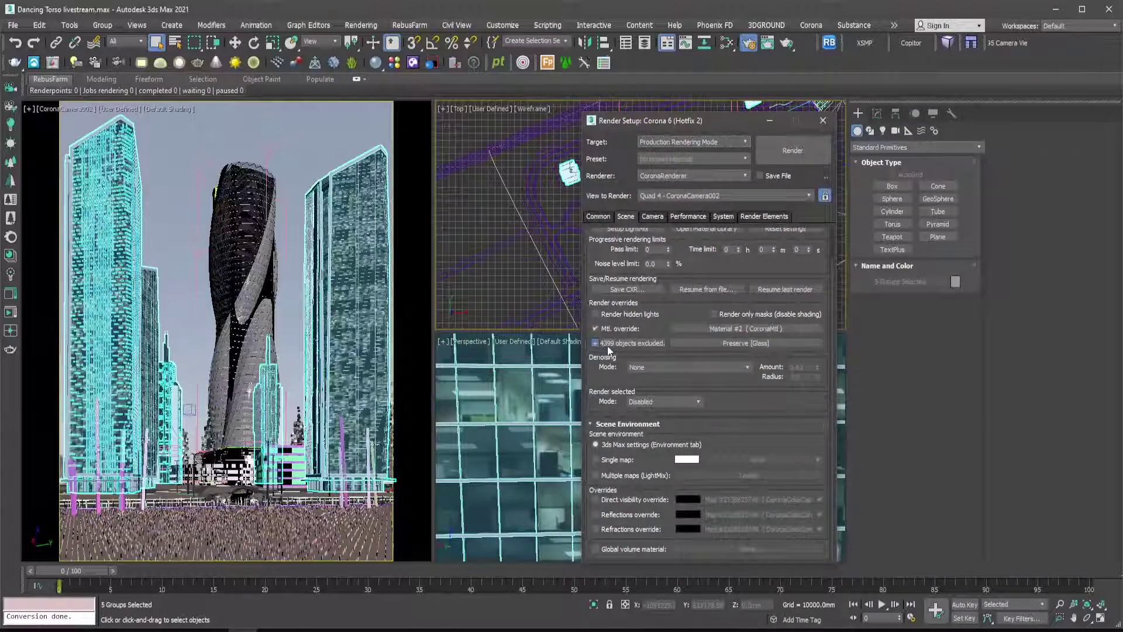
{"action": "key", "text": "w"}
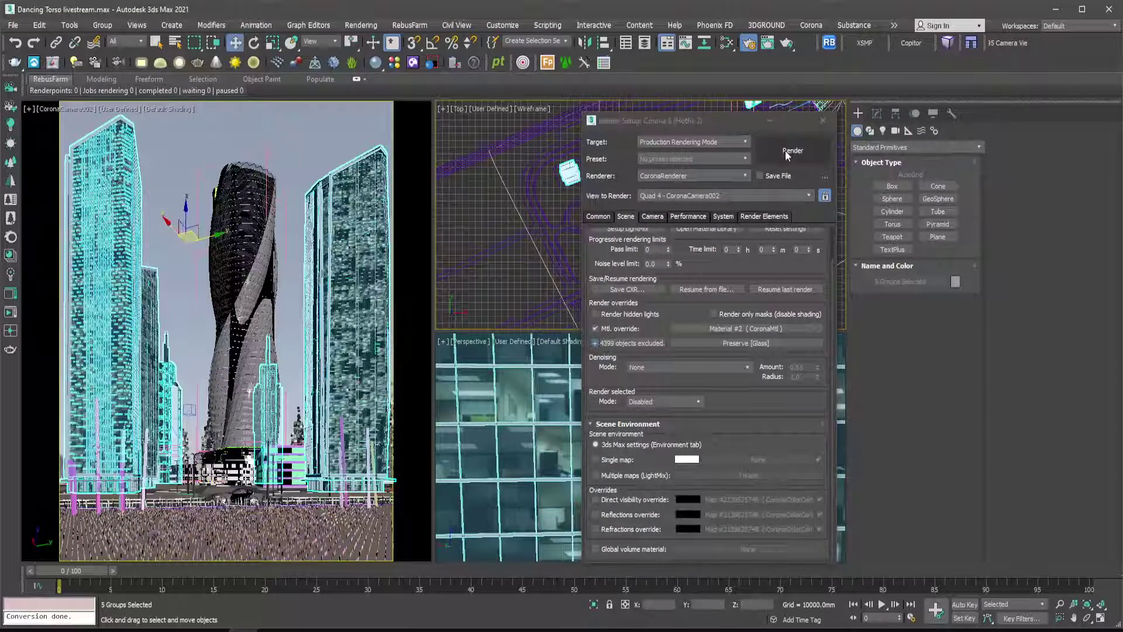
{"action": "left_click", "coordinate": [767, 122]}
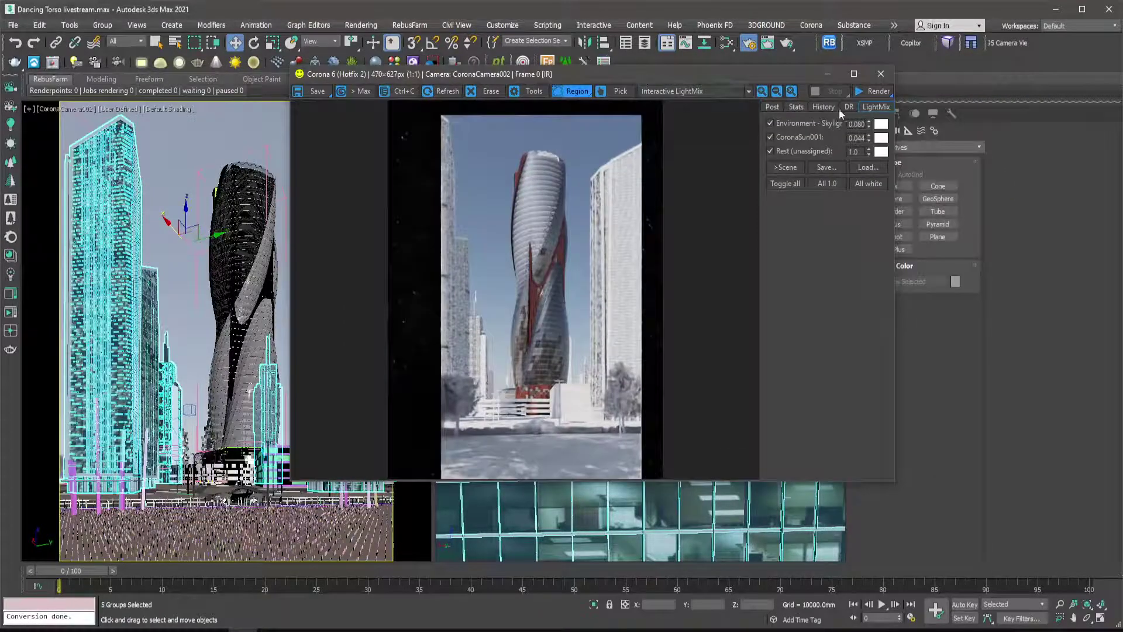
{"action": "left_click", "coordinate": [875, 92]}
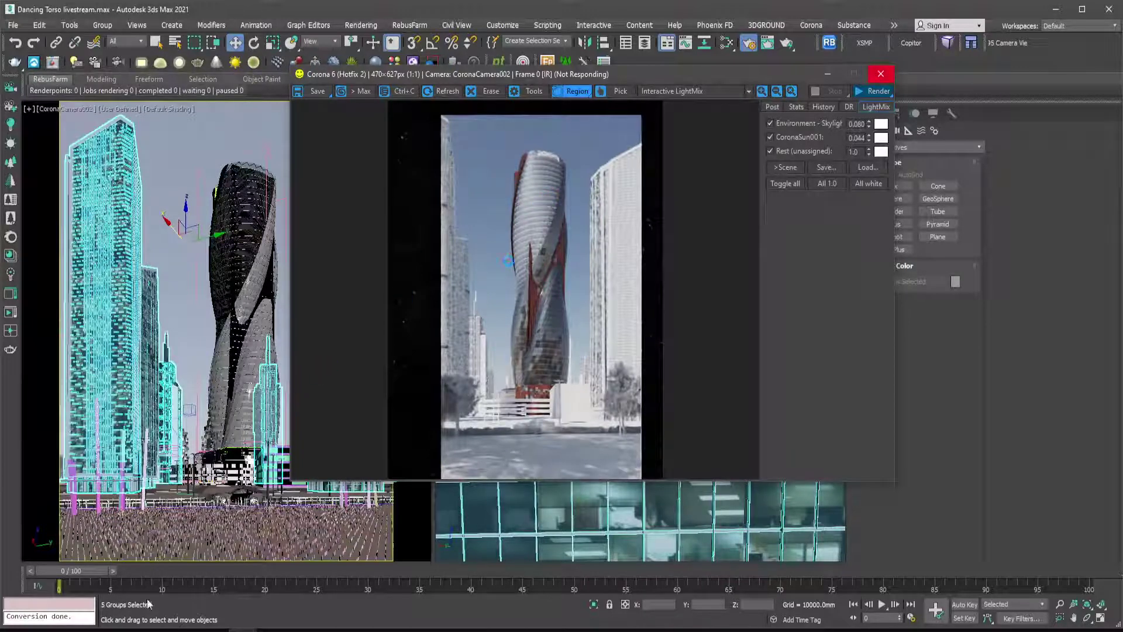
Switch to YouTube in the browser, look at the pwnisher channel, and search for "corridor crew".
{"action": "key", "text": "alt+Tab"}
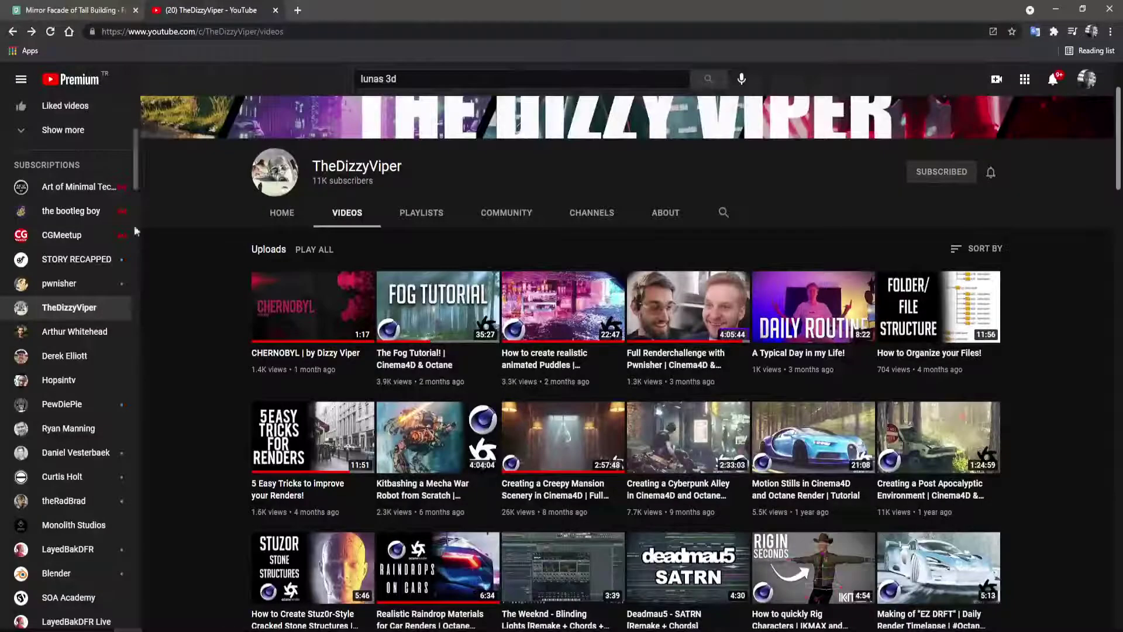
{"action": "left_click", "coordinate": [68, 284]}
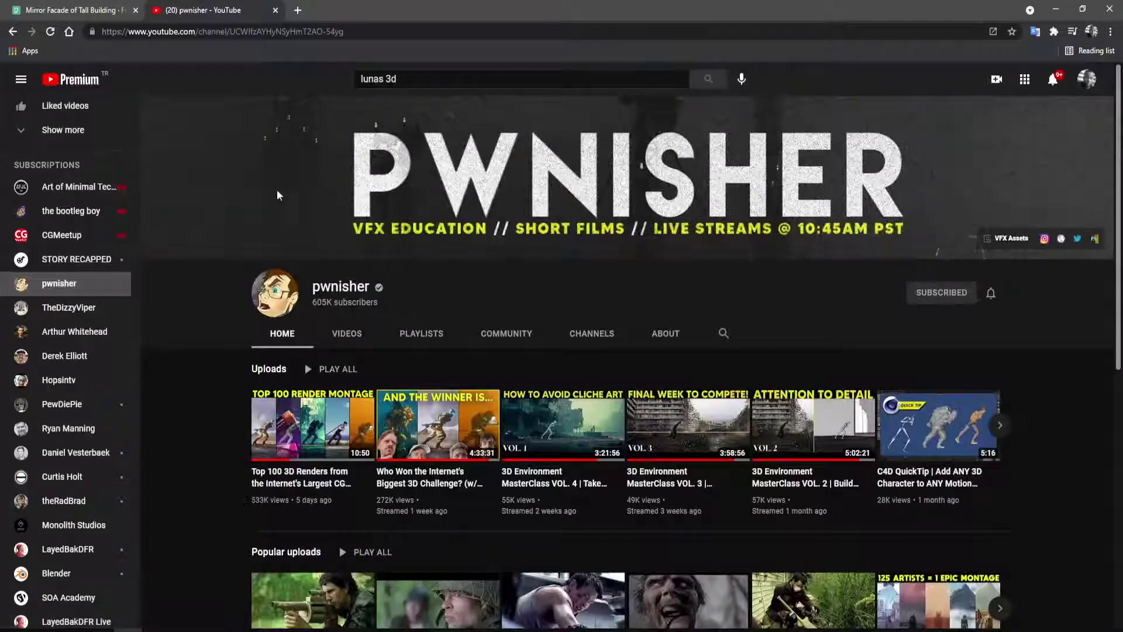
{"action": "left_click_drag", "start_coordinate": [398, 81], "coordinate": [359, 80]}
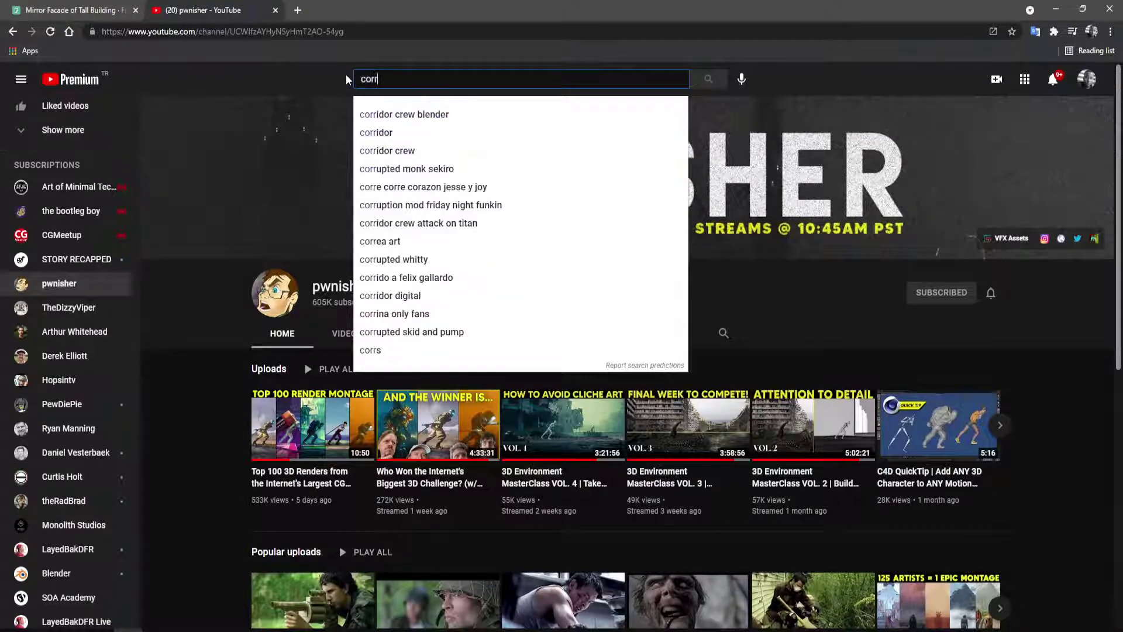
{"action": "left_click", "coordinate": [390, 151]}
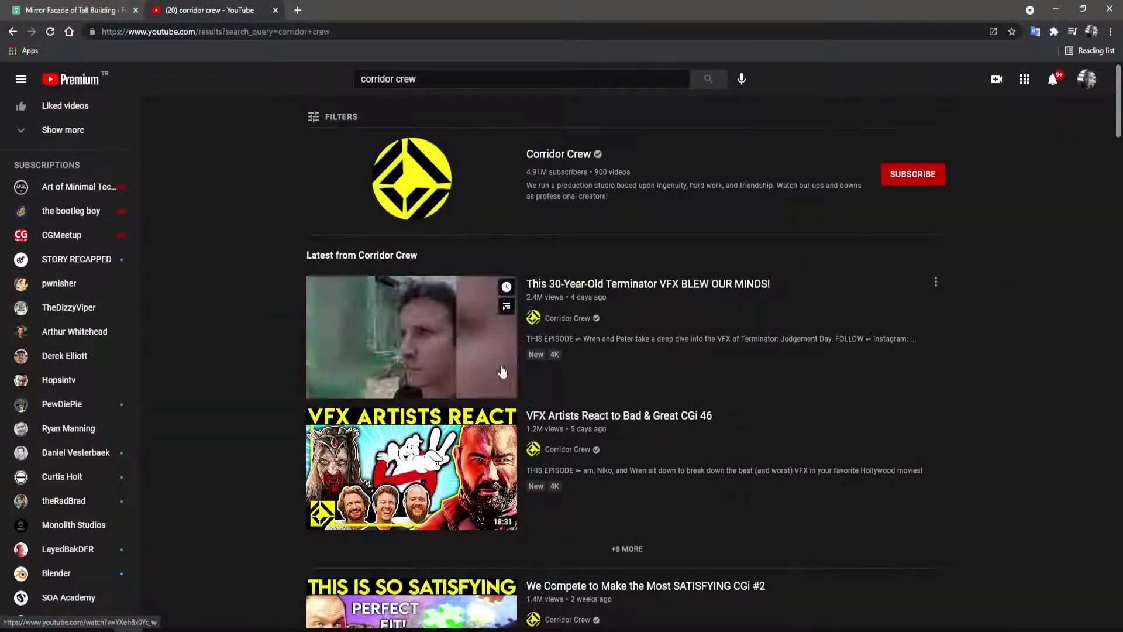
{"action": "scroll", "coordinate": [505, 386], "scroll_direction": "down", "scroll_amount": 8}
{"action": "scroll", "coordinate": [466, 219], "scroll_direction": "up", "scroll_amount": 8}
Search YouTube for "corridor crew robot" and play the video "New Robot Makes Soldiers Obsolete (Corridor Digital)".
{"action": "left_click", "coordinate": [454, 81]}
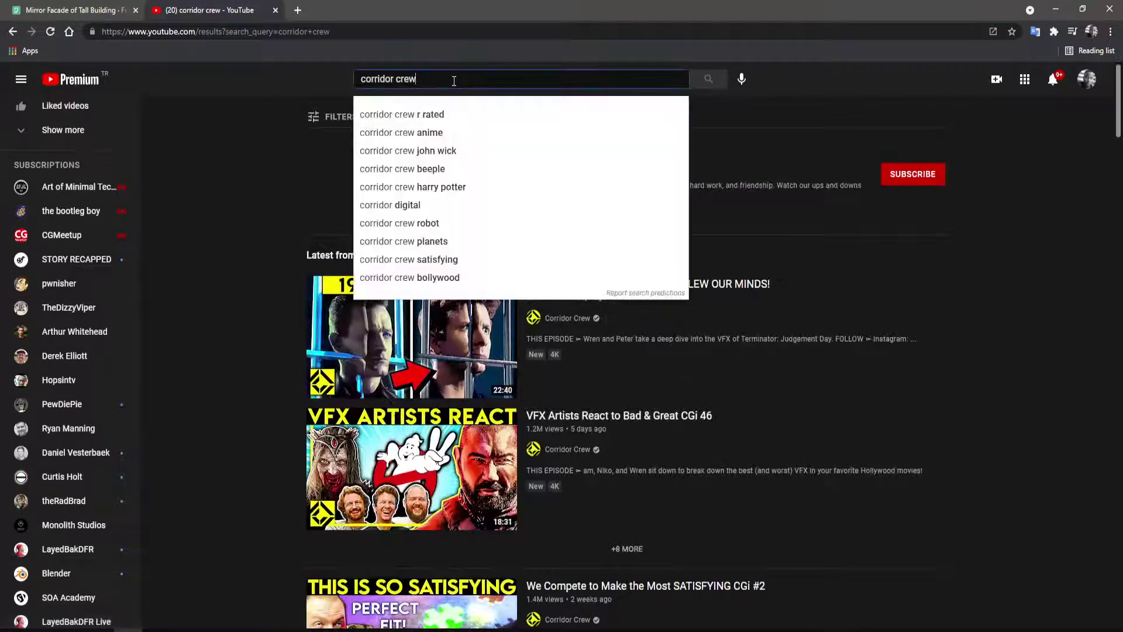
{"action": "type", "text": "ro"}
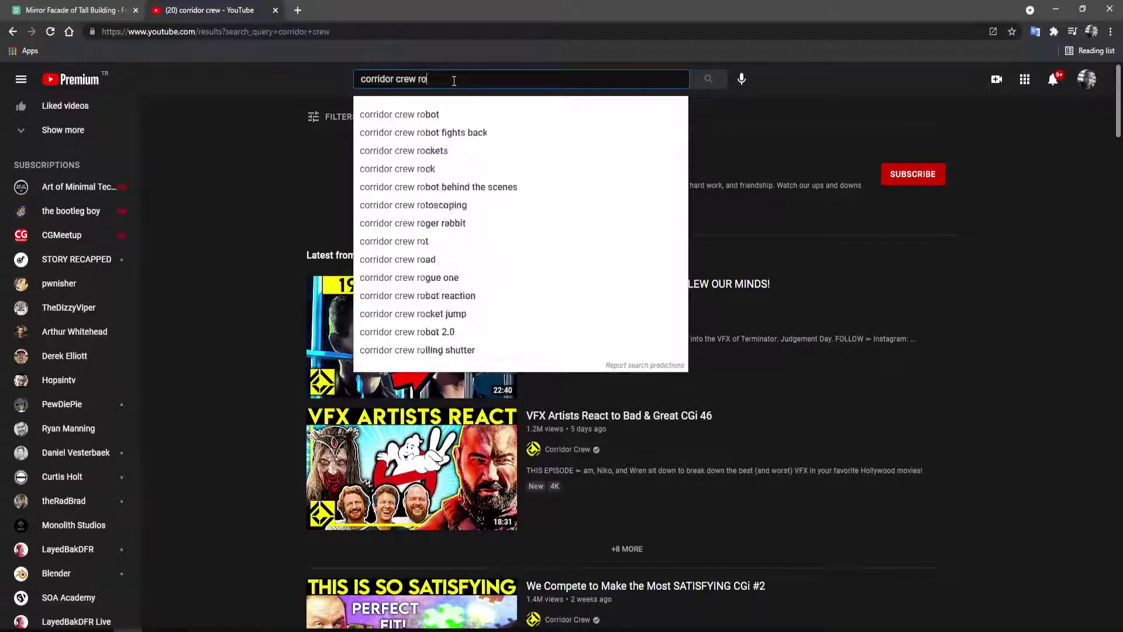
{"action": "type", "text": "bot"}
{"action": "key", "text": "Return"}
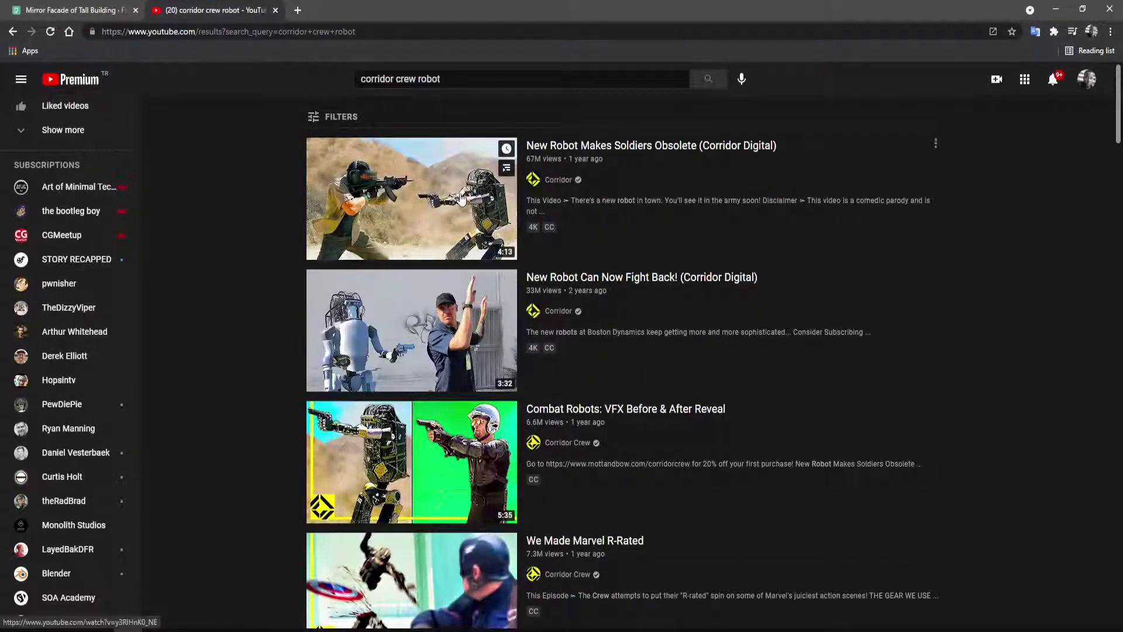
{"action": "left_click", "coordinate": [462, 200]}
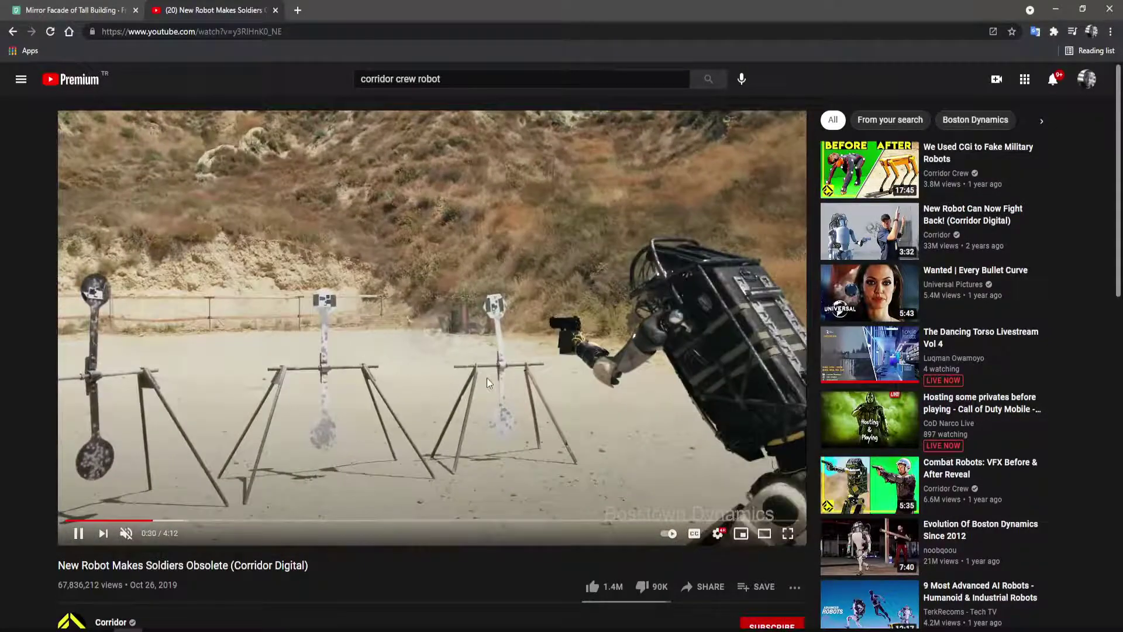
Expand the robot video's full description and examine its partner and gear credits.
{"action": "scroll", "coordinate": [486, 381], "scroll_direction": "down", "scroll_amount": 5}
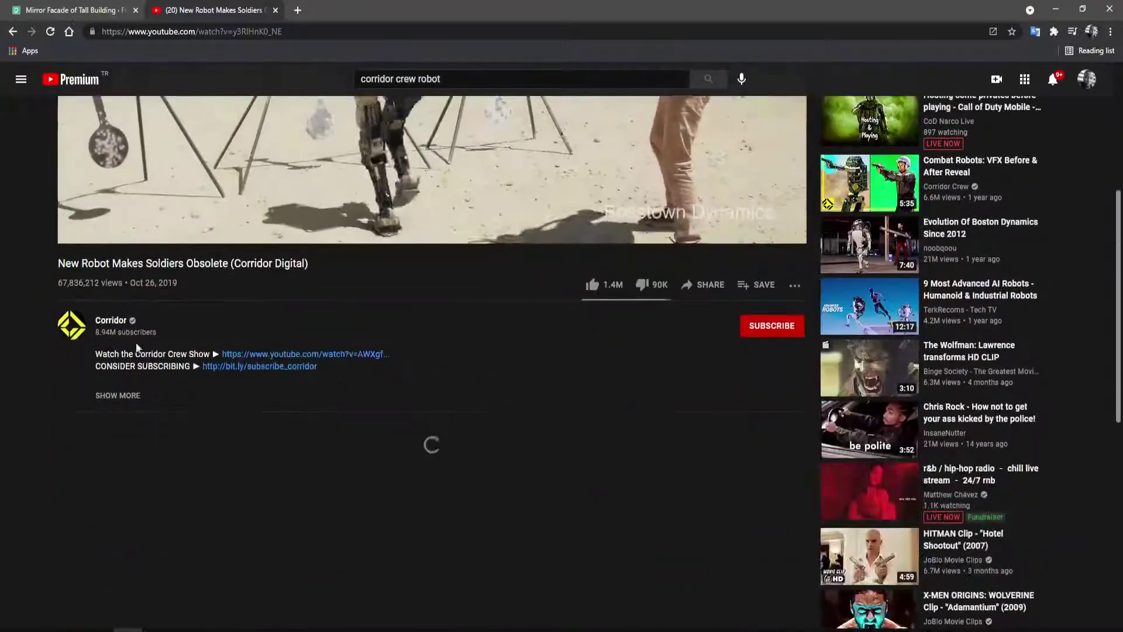
{"action": "left_click", "coordinate": [120, 395]}
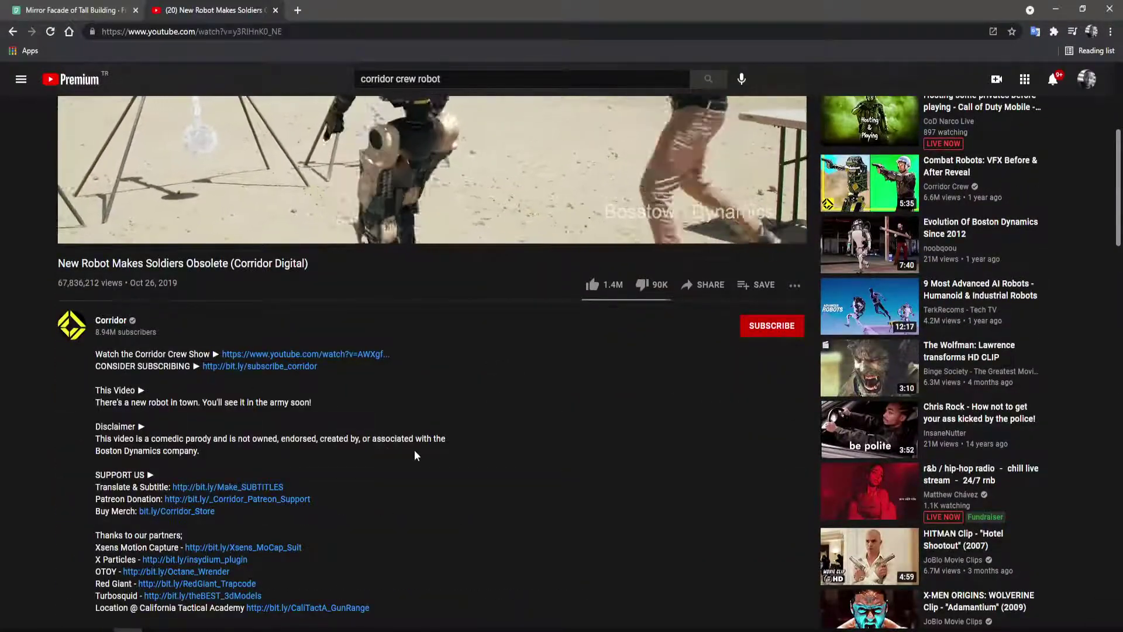
{"action": "scroll", "coordinate": [405, 450], "scroll_direction": "down", "scroll_amount": 2}
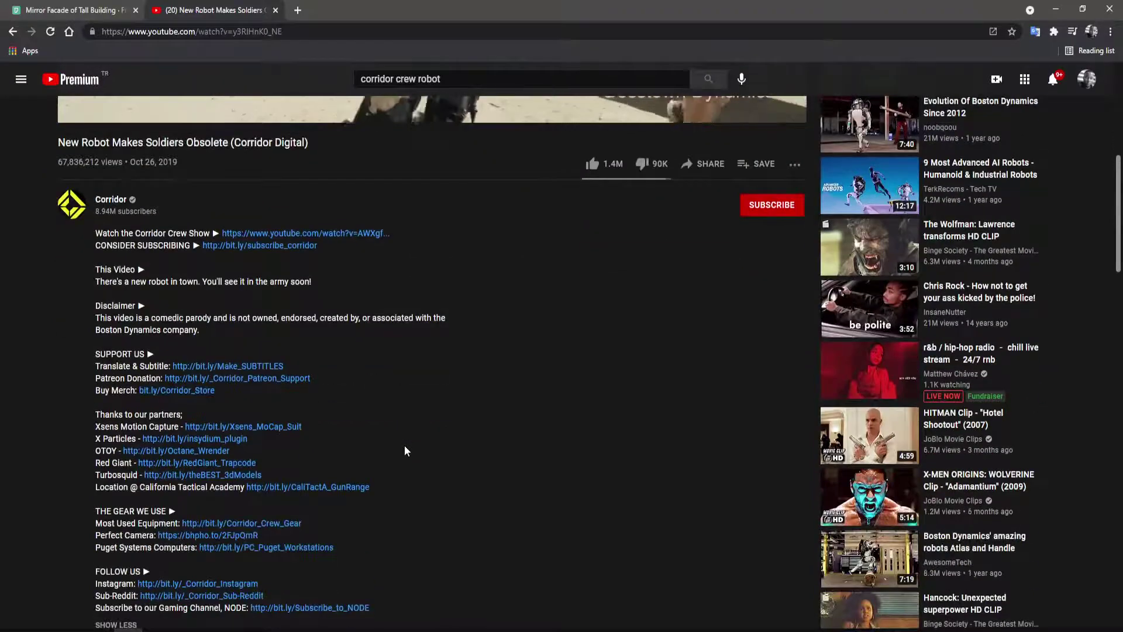
Return to the YouTube search results and watch part of "Combat Robots: VFX Before & After Reveal", skipping ahead.
{"action": "scroll", "coordinate": [405, 450], "scroll_direction": "up", "scroll_amount": 6}
{"action": "scroll", "coordinate": [405, 449], "scroll_direction": "down", "scroll_amount": 10}
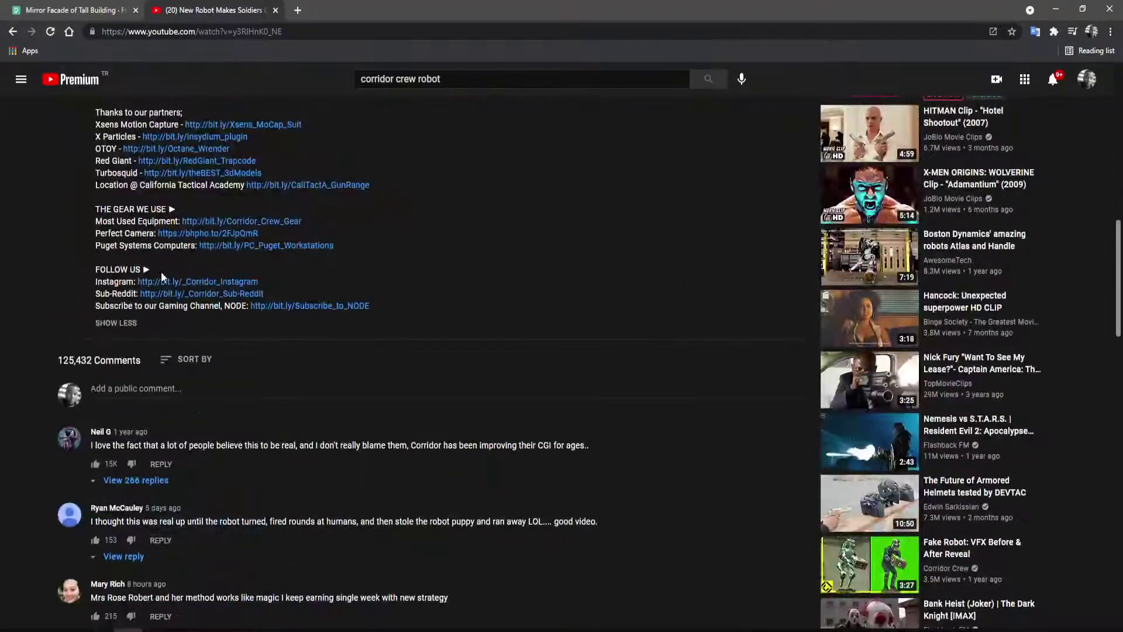
{"action": "scroll", "coordinate": [162, 275], "scroll_direction": "up", "scroll_amount": 3}
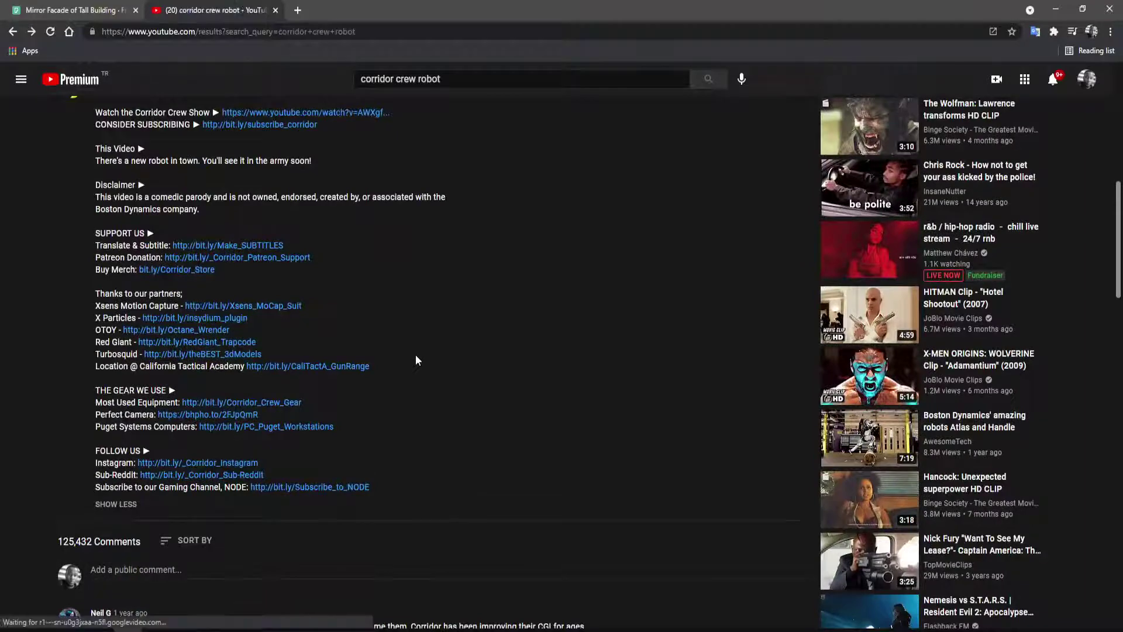
{"action": "key", "text": "alt+Left"}
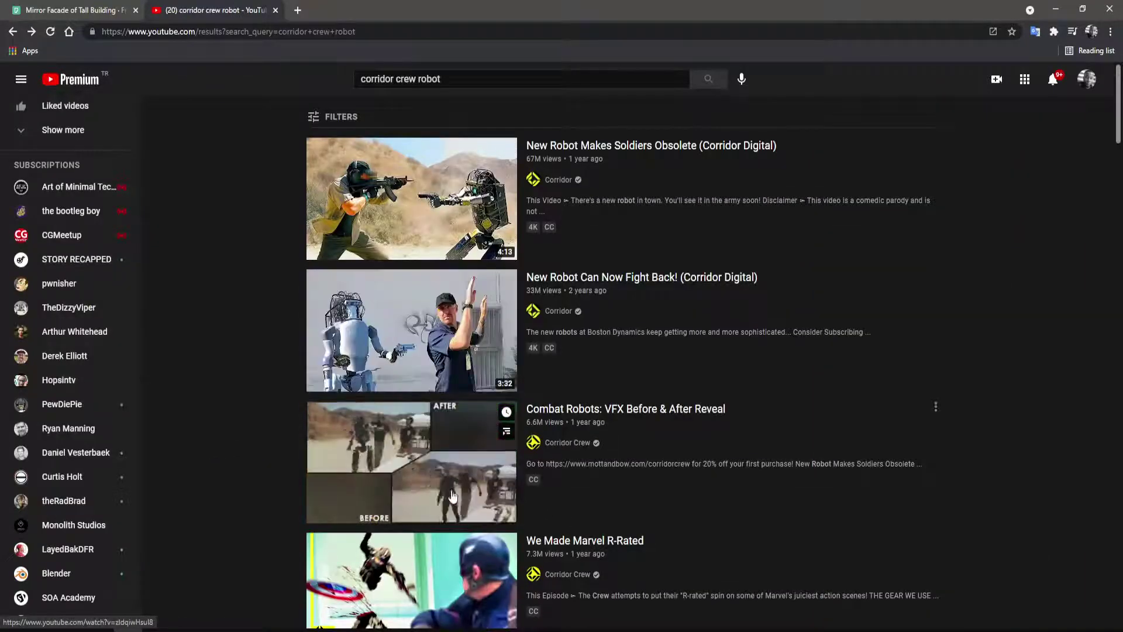
{"action": "left_click", "coordinate": [436, 473]}
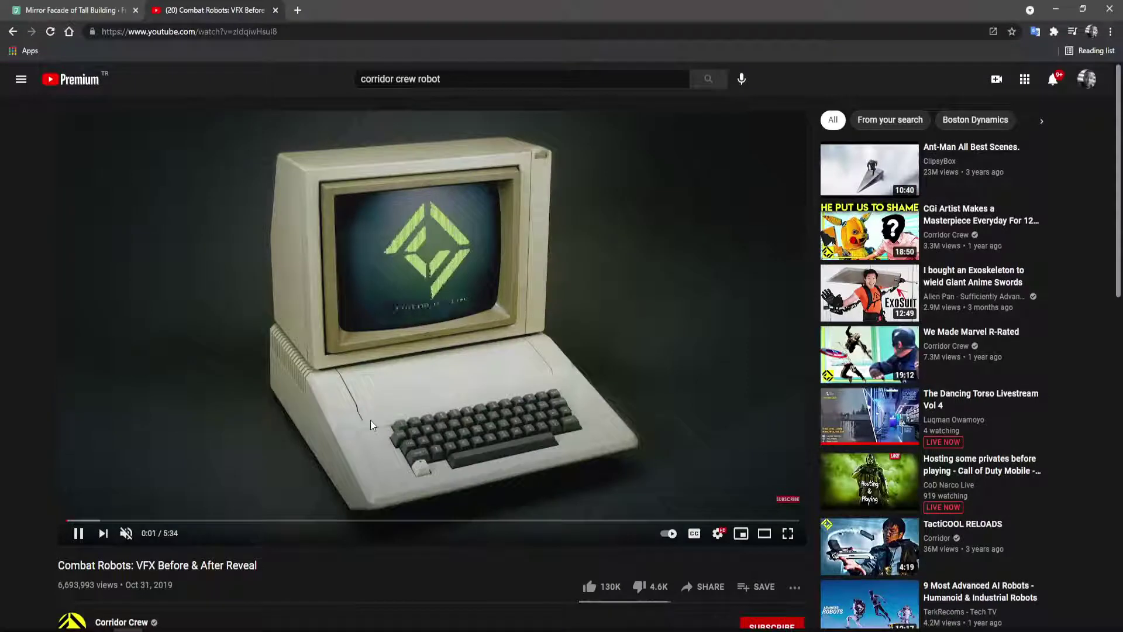
{"action": "key", "text": "Right"}
{"action": "key", "text": "Right"}
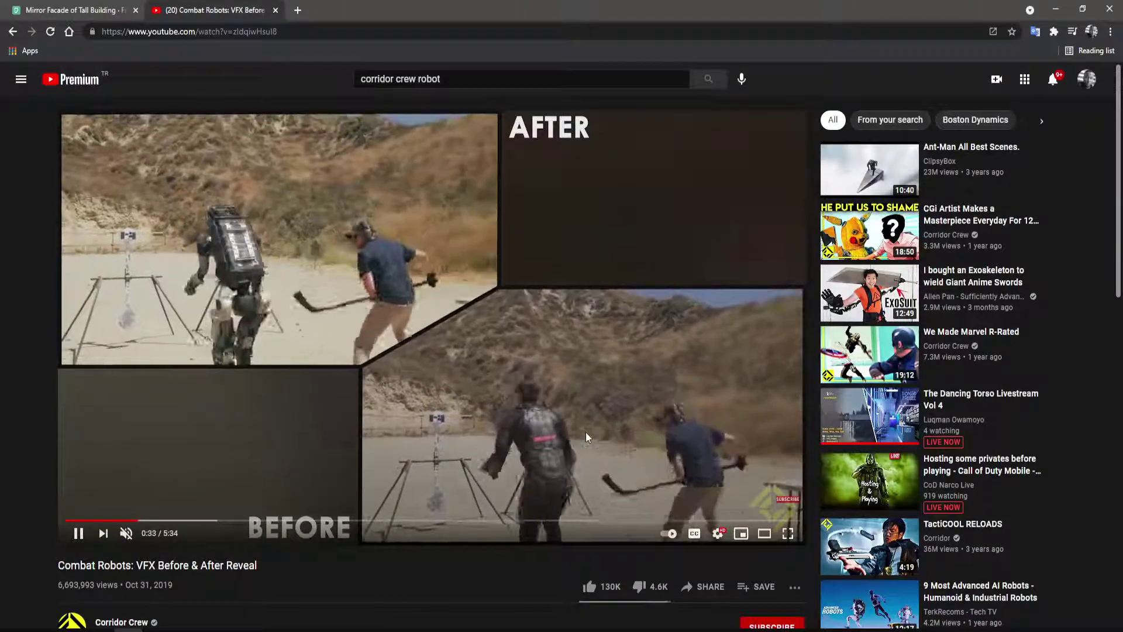
{"action": "scroll", "coordinate": [357, 408], "scroll_direction": "down", "scroll_amount": 1}
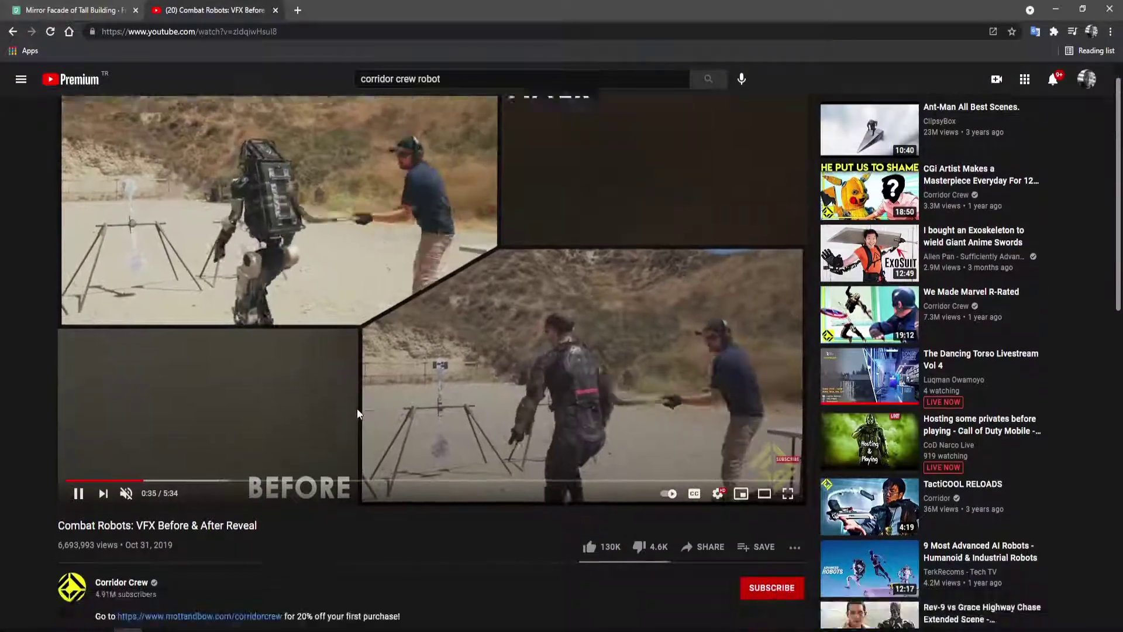
Go back to the pwnisher channel and watch "Top 100 3D Renders from the Internet's Largest CG Challenge" in full screen.
{"action": "key", "text": "alt+Left"}
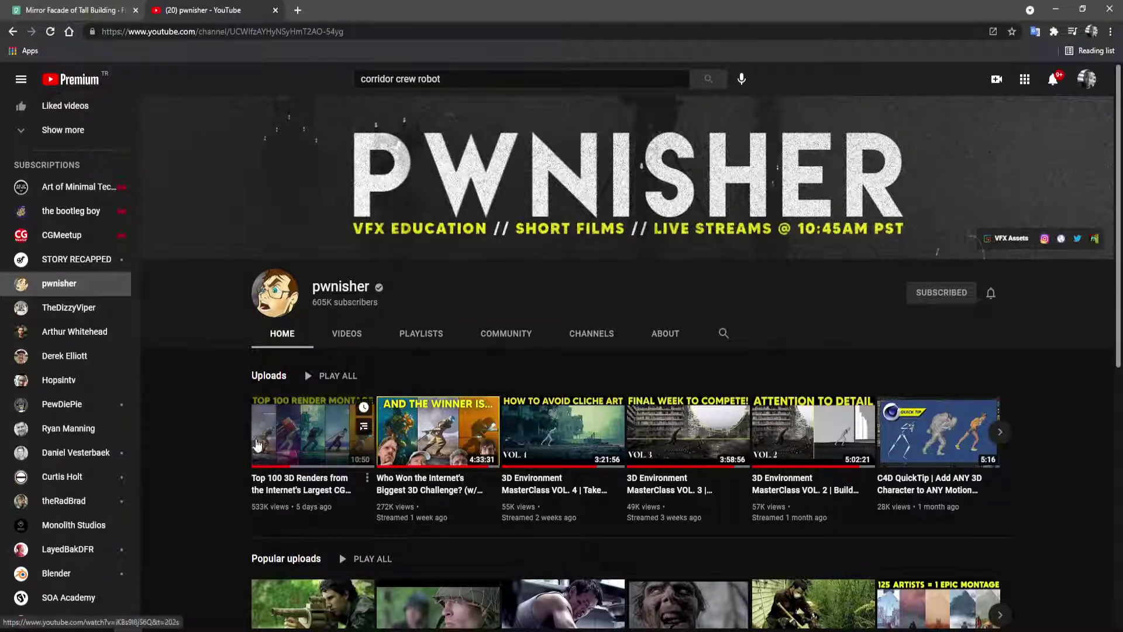
{"action": "left_click", "coordinate": [258, 444]}
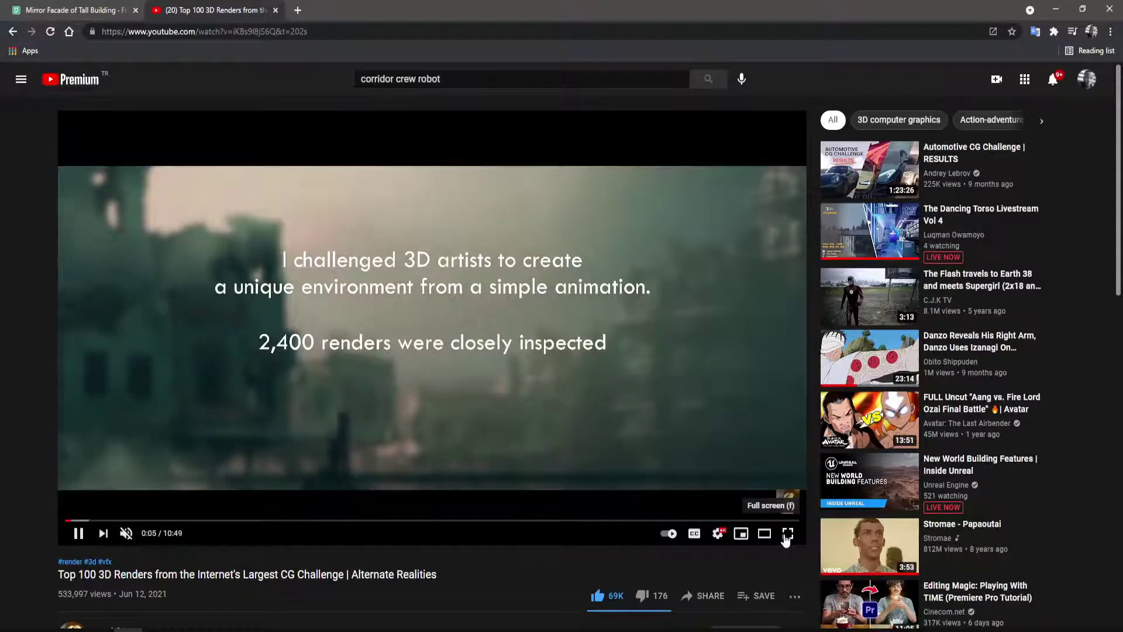
{"action": "left_click", "coordinate": [787, 533]}
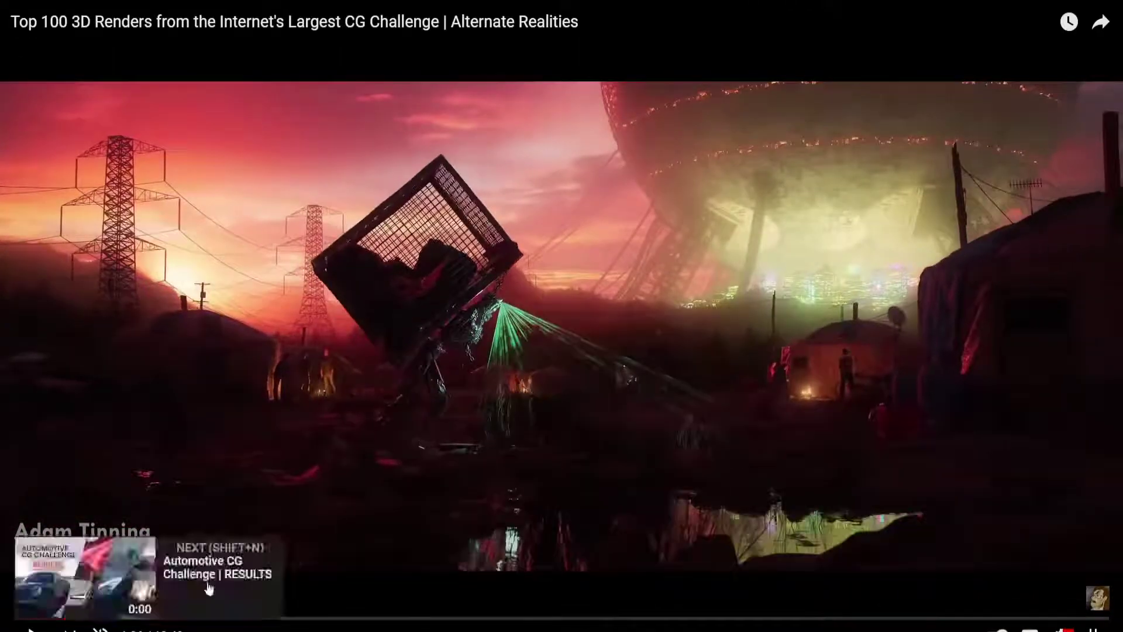
{"action": "left_click", "coordinate": [1092, 629]}
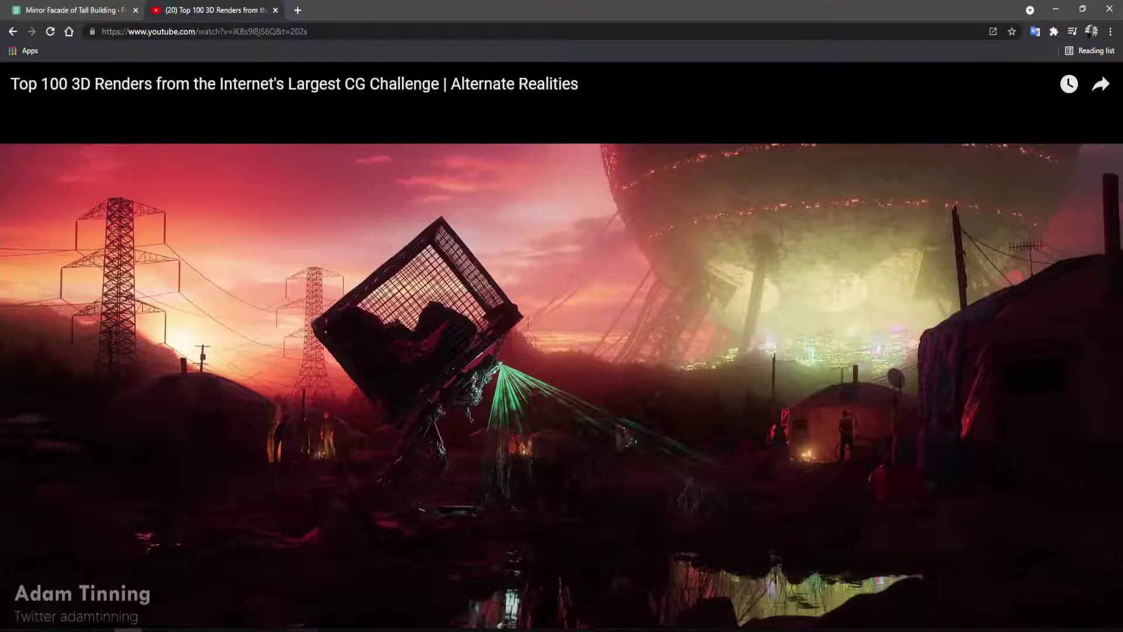
Switch to 3ds Max and draw a render region around the right-hand glass tower in the Corona frame buffer.
{"action": "key", "text": "alt+Tab"}
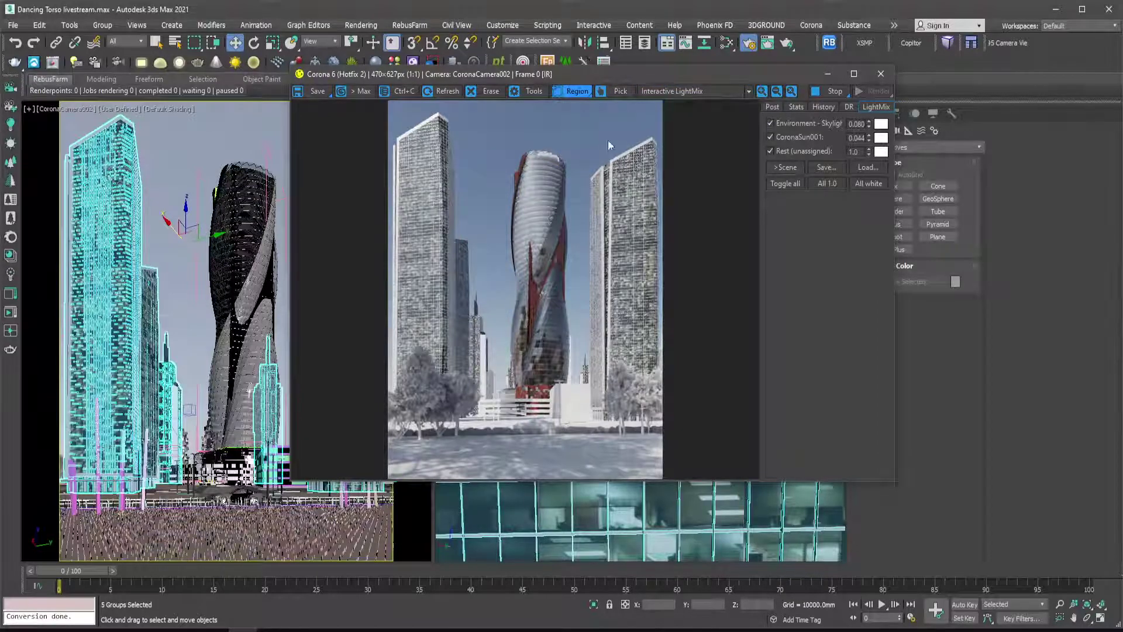
{"action": "left_click_drag", "start_coordinate": [581, 137], "coordinate": [660, 411]}
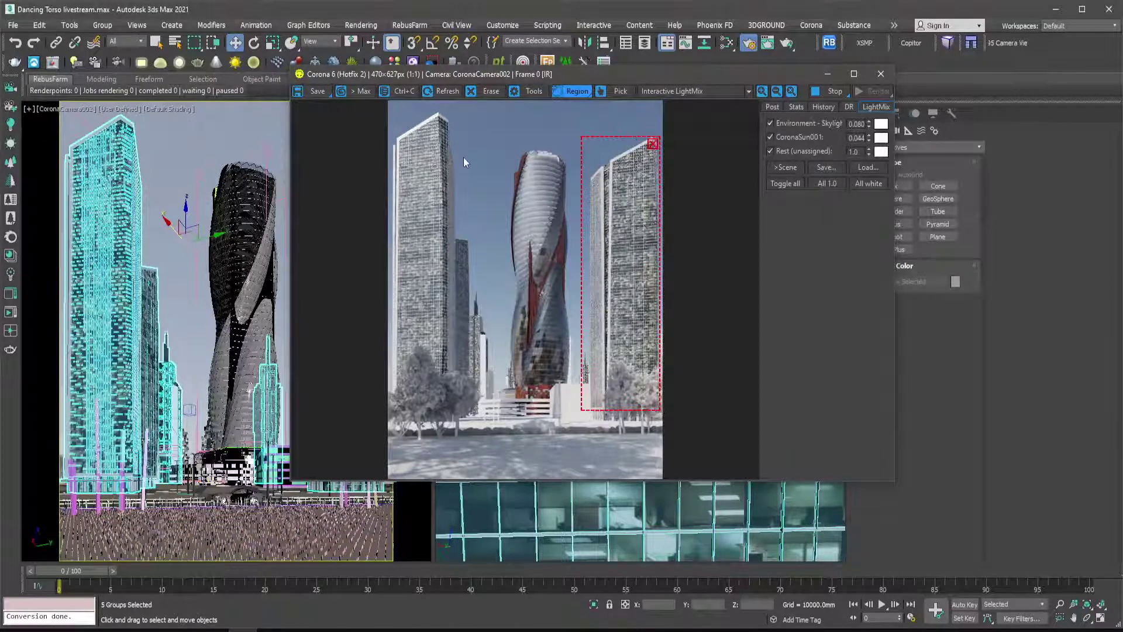
{"action": "scroll", "coordinate": [561, 525], "scroll_direction": "up", "scroll_amount": 2}
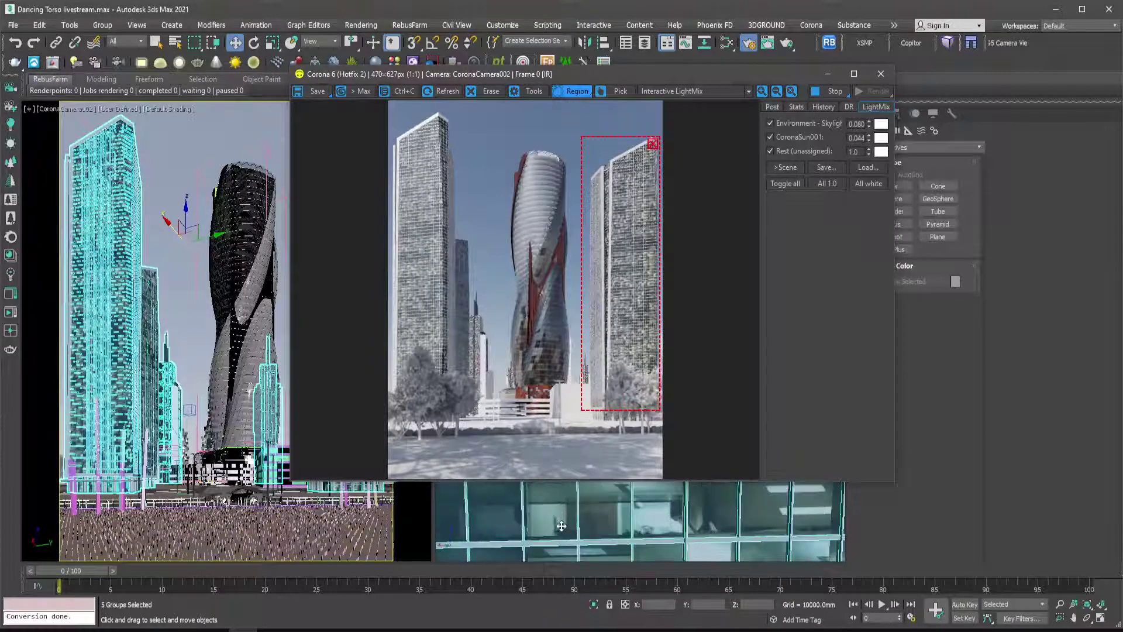
{"action": "scroll", "coordinate": [561, 526], "scroll_direction": "up", "scroll_amount": 3}
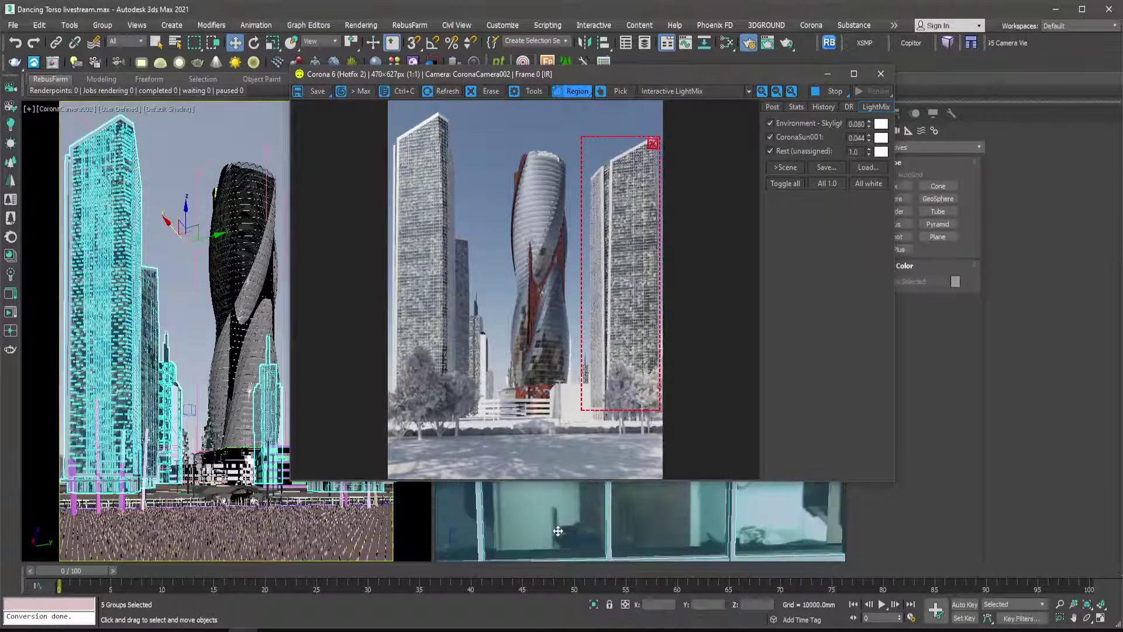
{"action": "scroll", "coordinate": [561, 531], "scroll_direction": "up", "scroll_amount": 2}
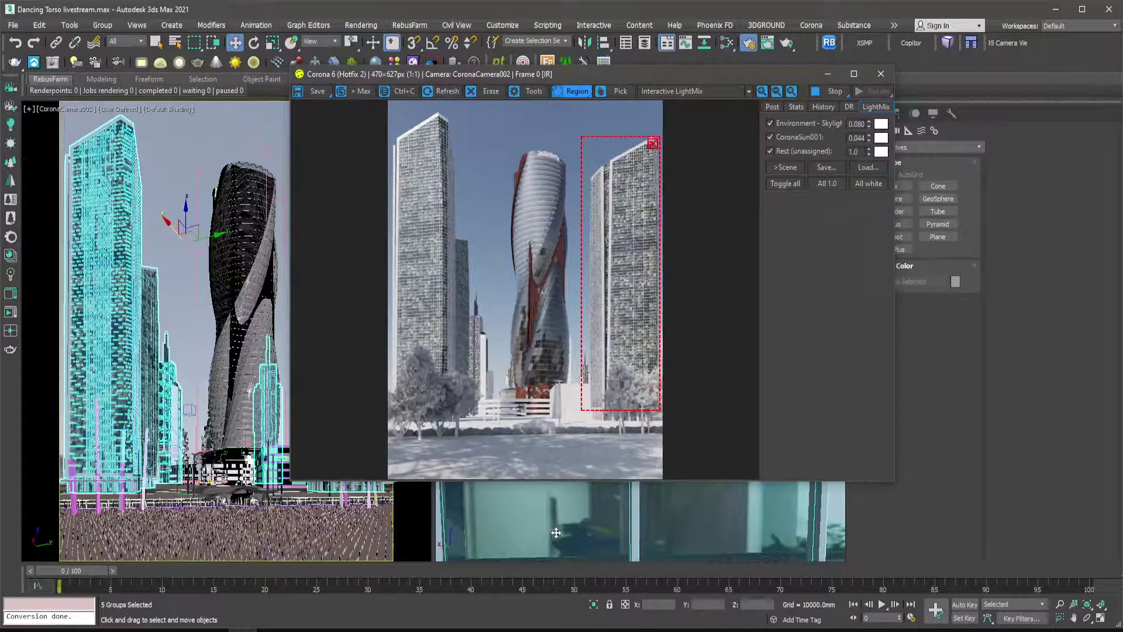
{"action": "scroll", "coordinate": [555, 532], "scroll_direction": "down", "scroll_amount": 2}
{"action": "scroll", "coordinate": [548, 534], "scroll_direction": "down", "scroll_amount": 2}
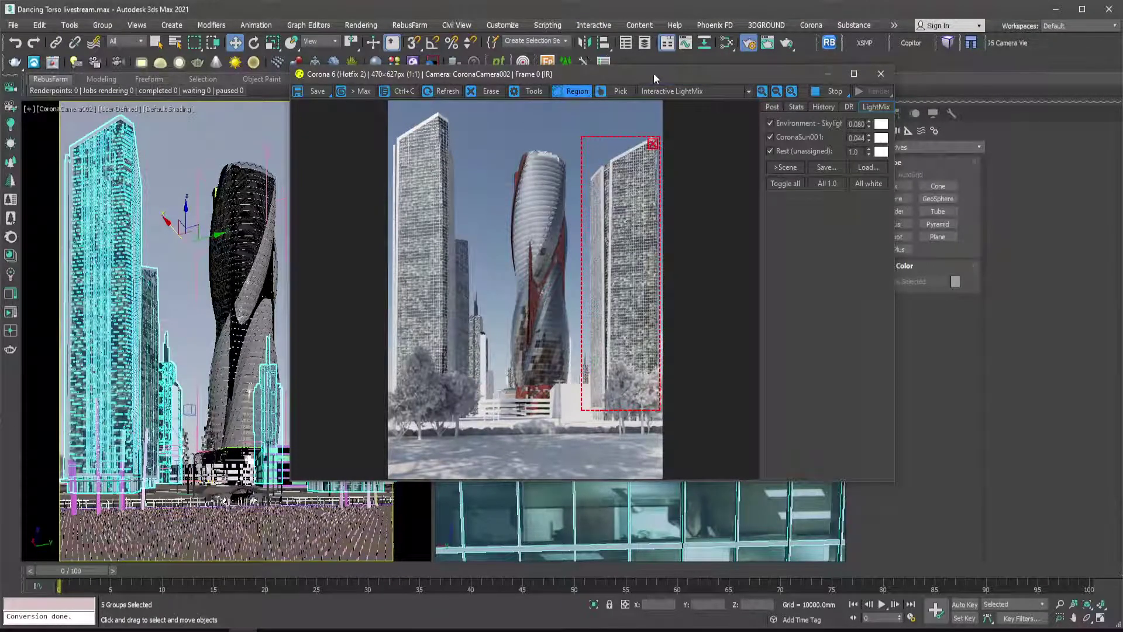
Move the frame buffer off the facade view, open the glass building's group, and select its facade glass object.
{"action": "left_click_drag", "start_coordinate": [654, 73], "coordinate": [673, 35]}
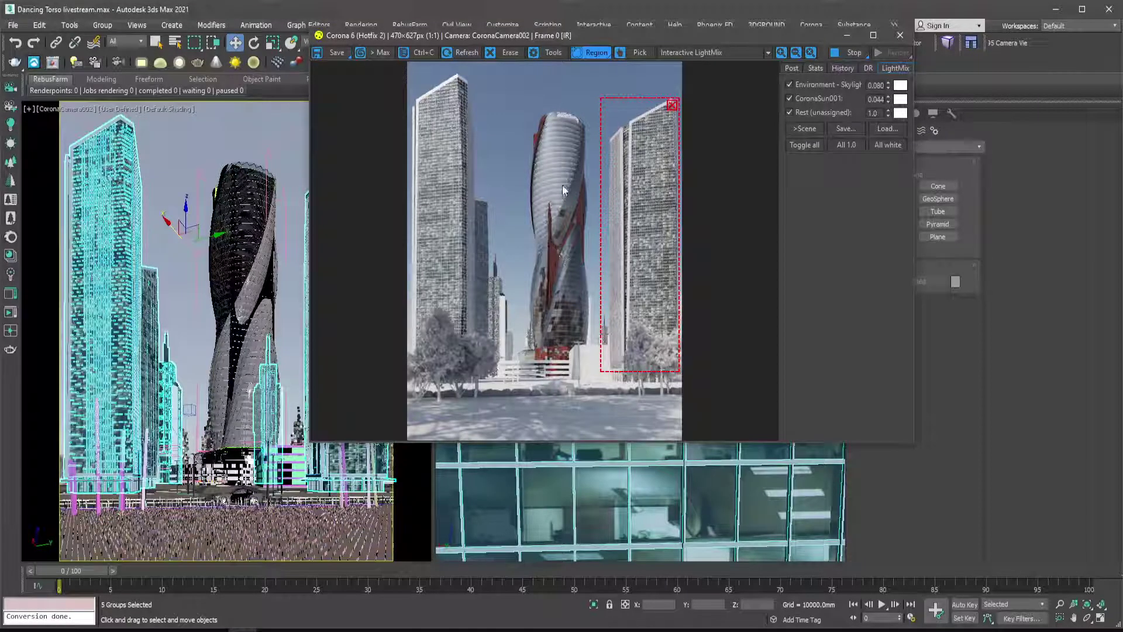
{"action": "left_click", "coordinate": [595, 500]}
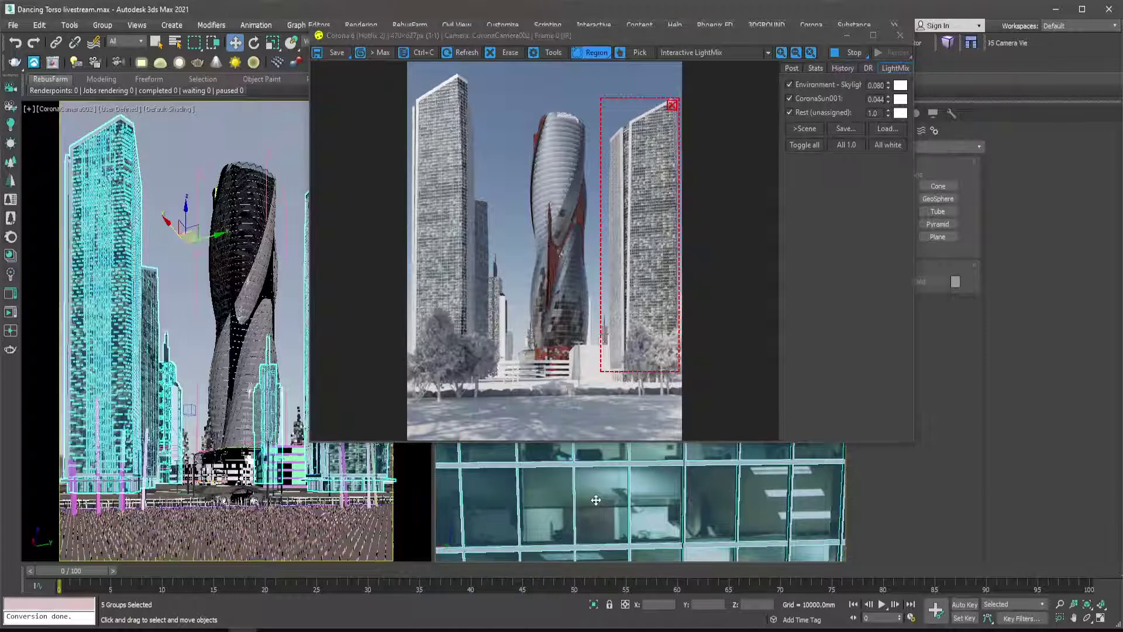
{"action": "left_click", "coordinate": [595, 500]}
{"action": "right_click", "coordinate": [595, 500]}
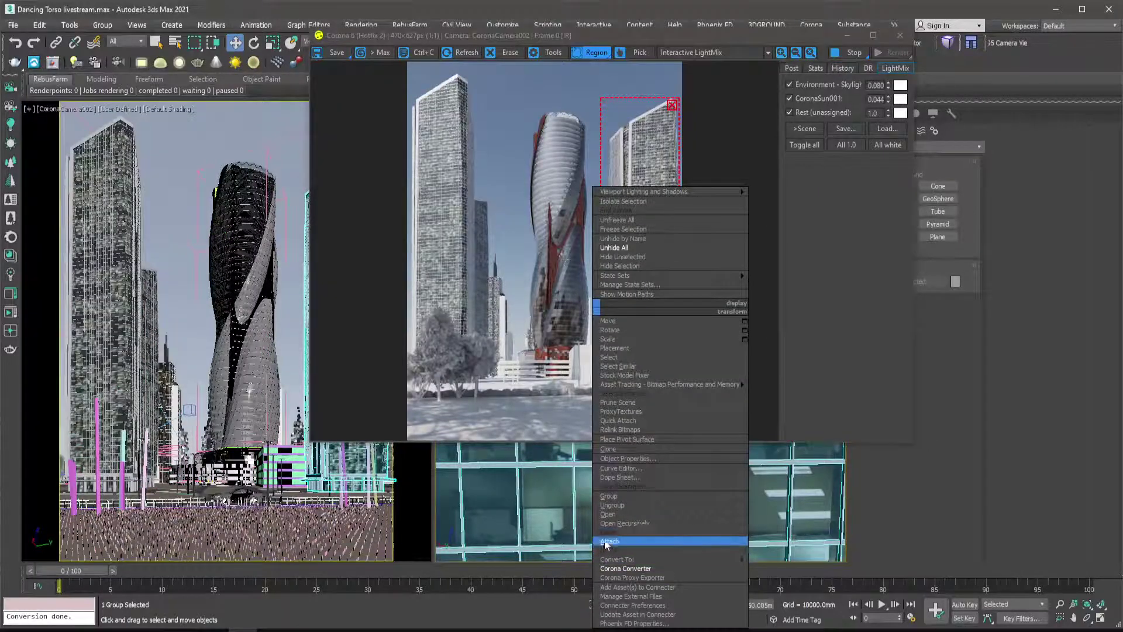
{"action": "left_click", "coordinate": [607, 515]}
{"action": "left_click", "coordinate": [606, 528]}
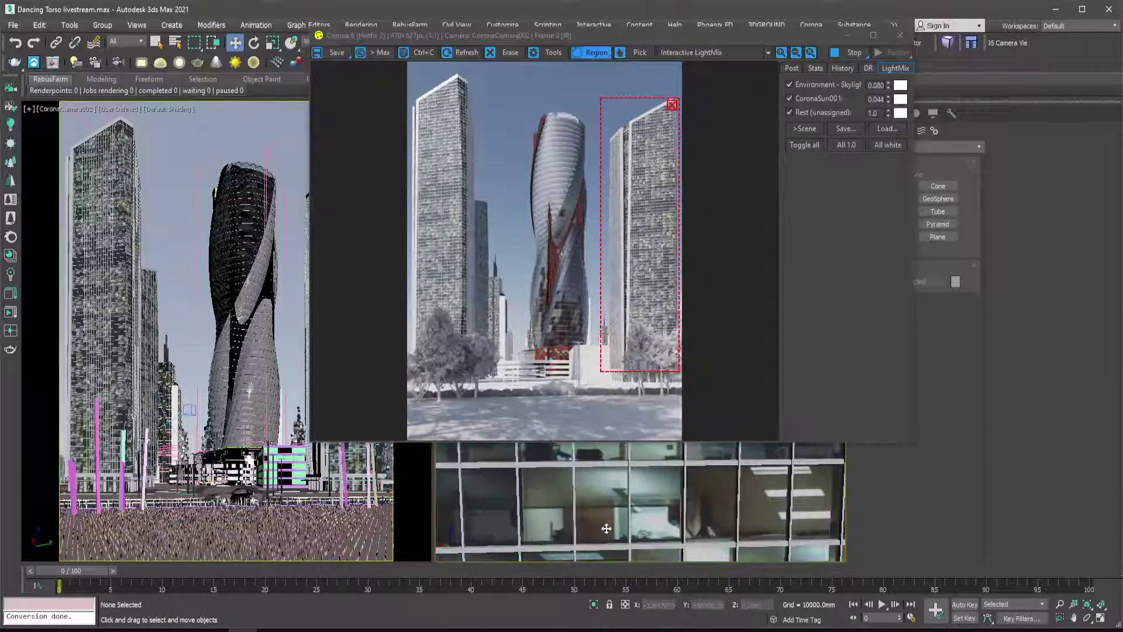
{"action": "left_click", "coordinate": [606, 528]}
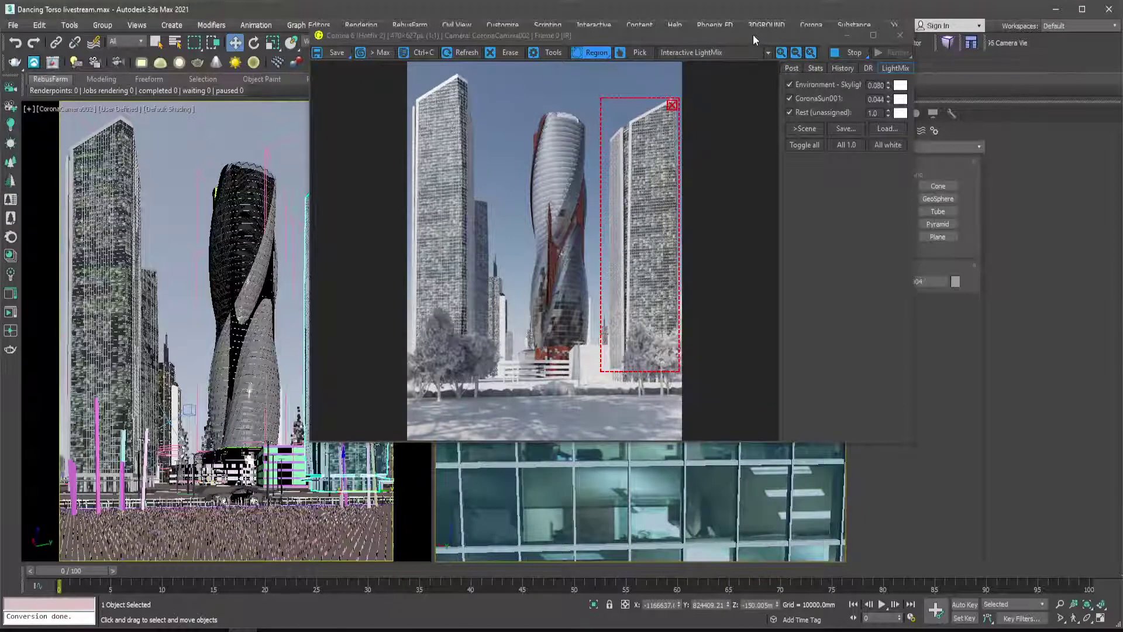
Open the Slate Material Editor beside the frame buffer and pick the facade object's material into an empty area of the node view.
{"action": "left_click_drag", "start_coordinate": [757, 39], "coordinate": [527, 47]}
{"action": "left_click", "coordinate": [726, 42]}
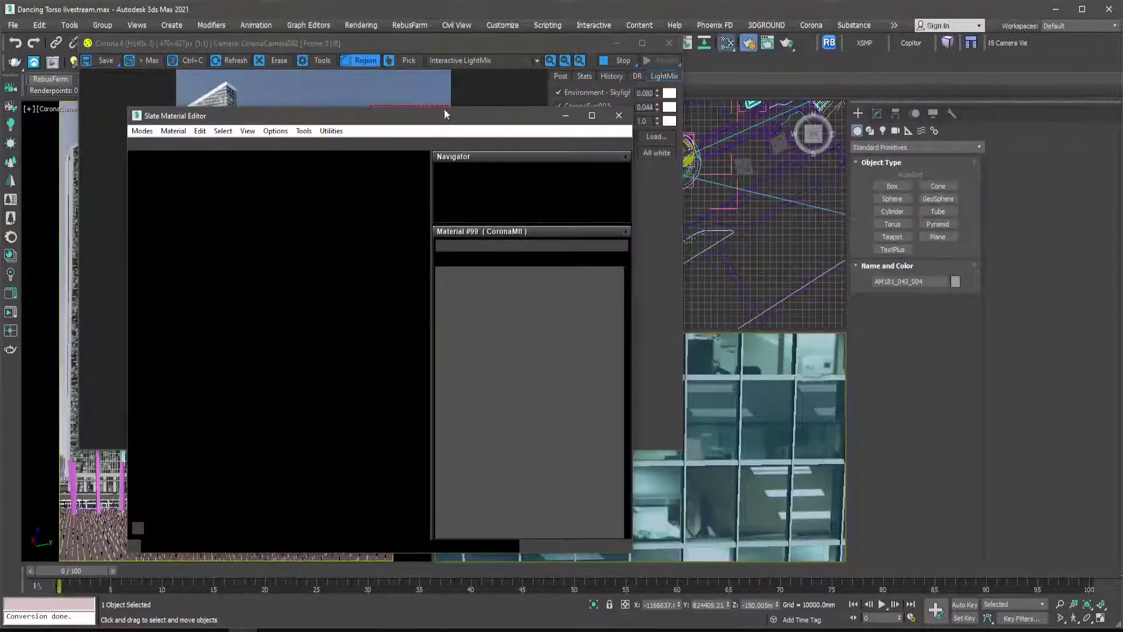
{"action": "left_click_drag", "start_coordinate": [407, 117], "coordinate": [832, 66]}
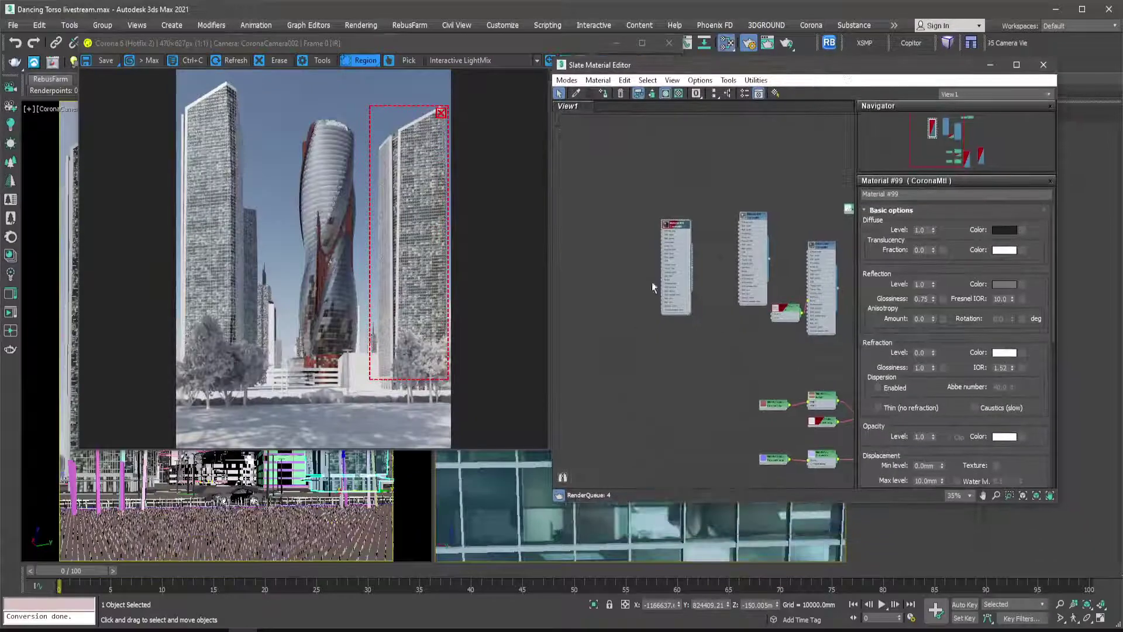
{"action": "middle_click_drag", "start_coordinate": [612, 364], "coordinate": [762, 228]}
{"action": "left_click", "coordinate": [576, 93]}
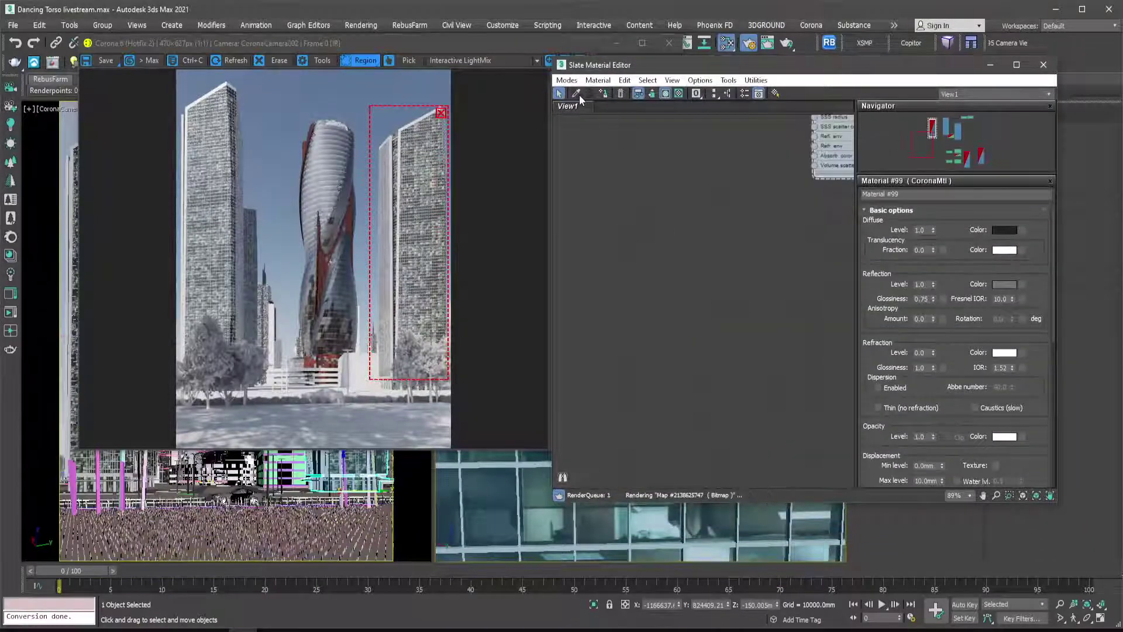
{"action": "left_click", "coordinate": [501, 510]}
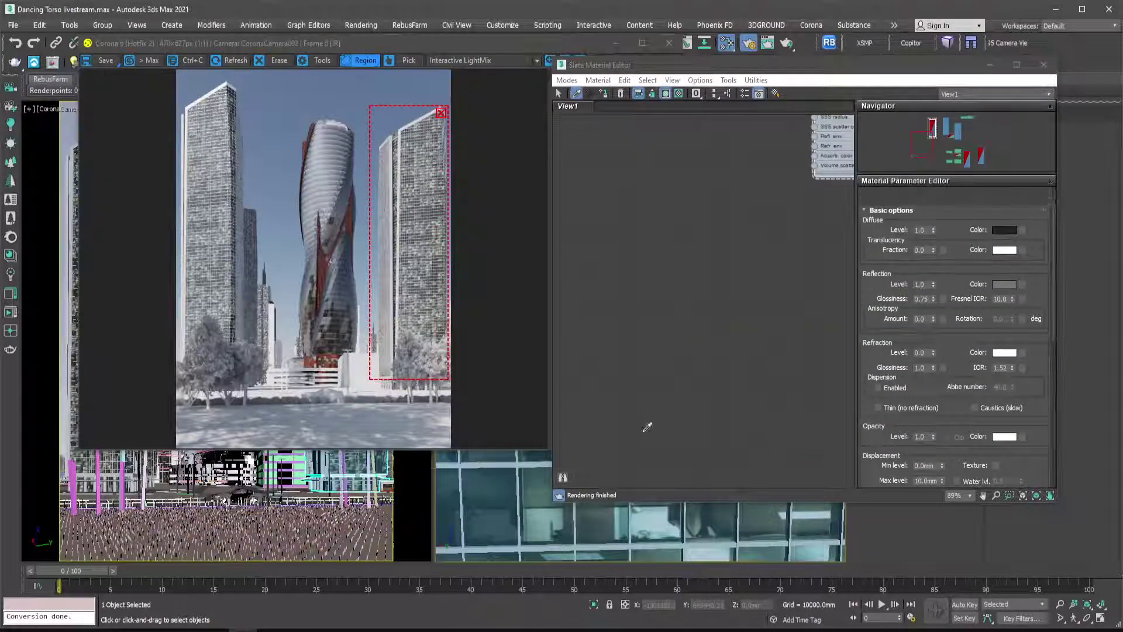
Examine the picked Multi/Sub-Object material's node tree and preview the Map #2 bitmap feeding the lower sub-material's normal map.
{"action": "scroll", "coordinate": [693, 313], "scroll_direction": "down", "scroll_amount": 6}
{"action": "middle_click_drag", "start_coordinate": [621, 360], "coordinate": [719, 374]}
{"action": "scroll", "coordinate": [678, 373], "scroll_direction": "up", "scroll_amount": 2}
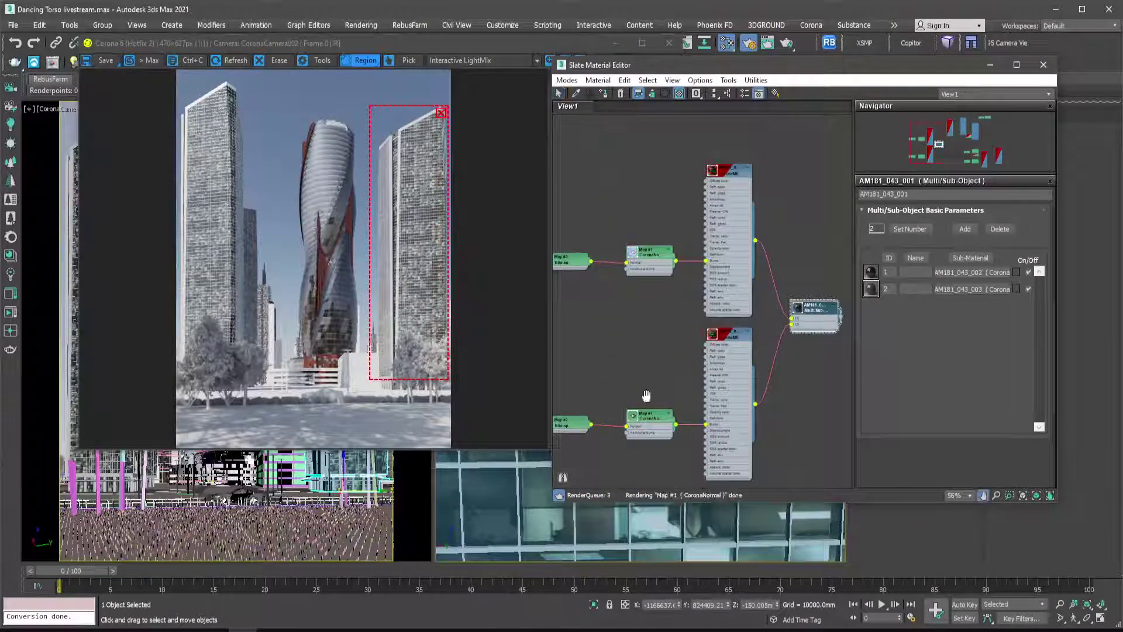
{"action": "mouse_move", "coordinate": [647, 394]}
{"action": "middle_mouse_down"}
{"action": "mouse_move", "coordinate": [704, 376]}
{"action": "mouse_move", "coordinate": [627, 401]}
{"action": "middle_mouse_up"}
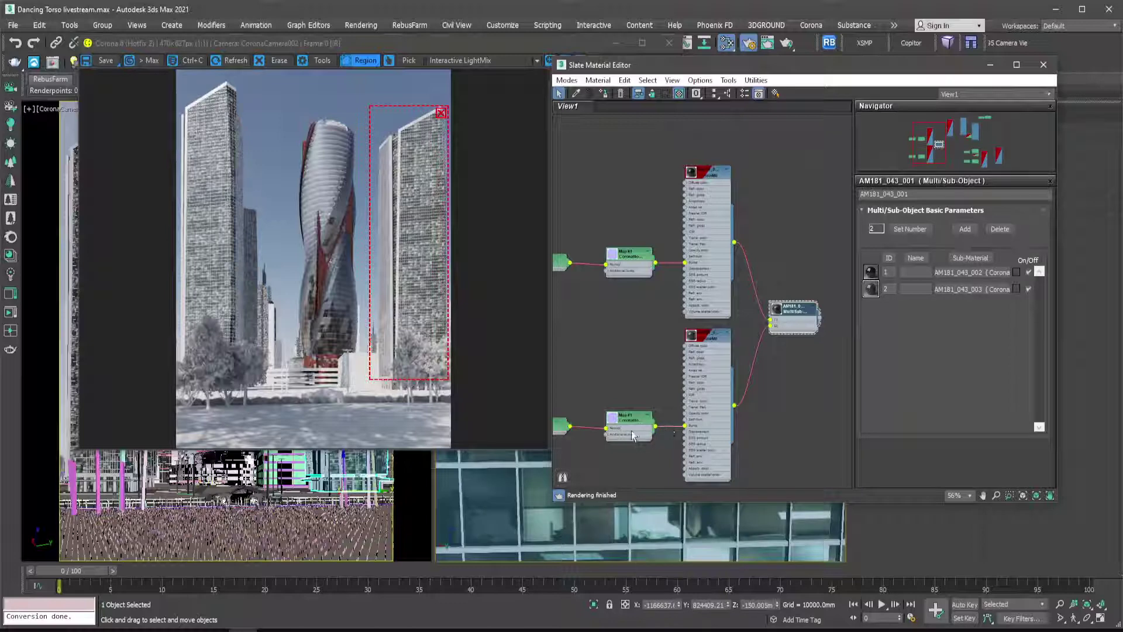
{"action": "middle_click_drag", "start_coordinate": [631, 434], "coordinate": [694, 363]}
{"action": "right_click", "coordinate": [599, 355]}
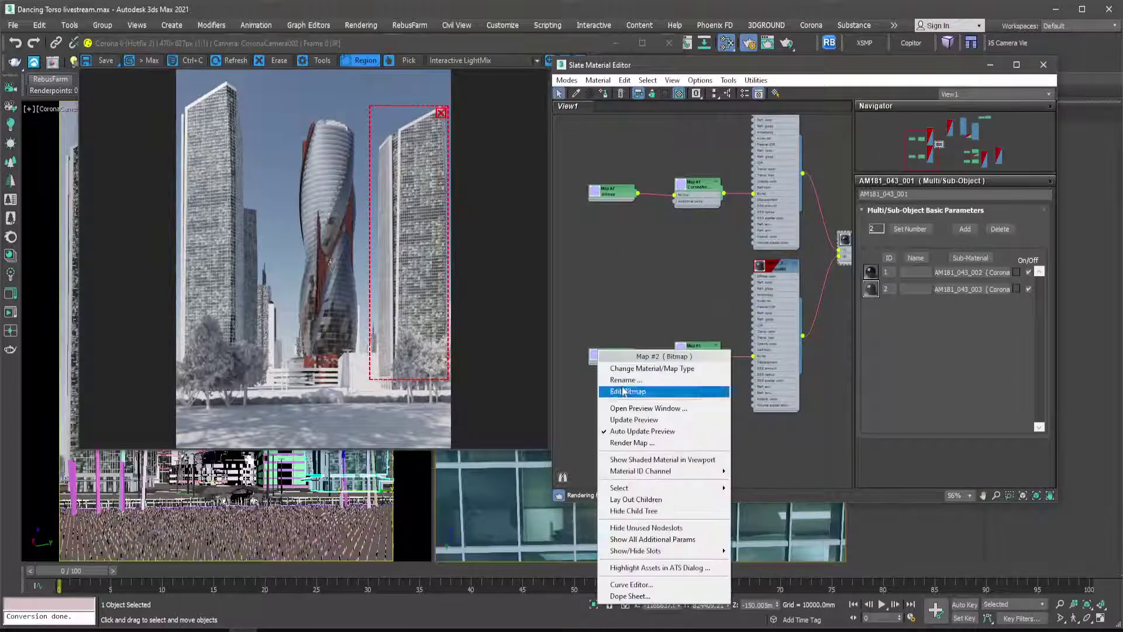
{"action": "left_click", "coordinate": [627, 410]}
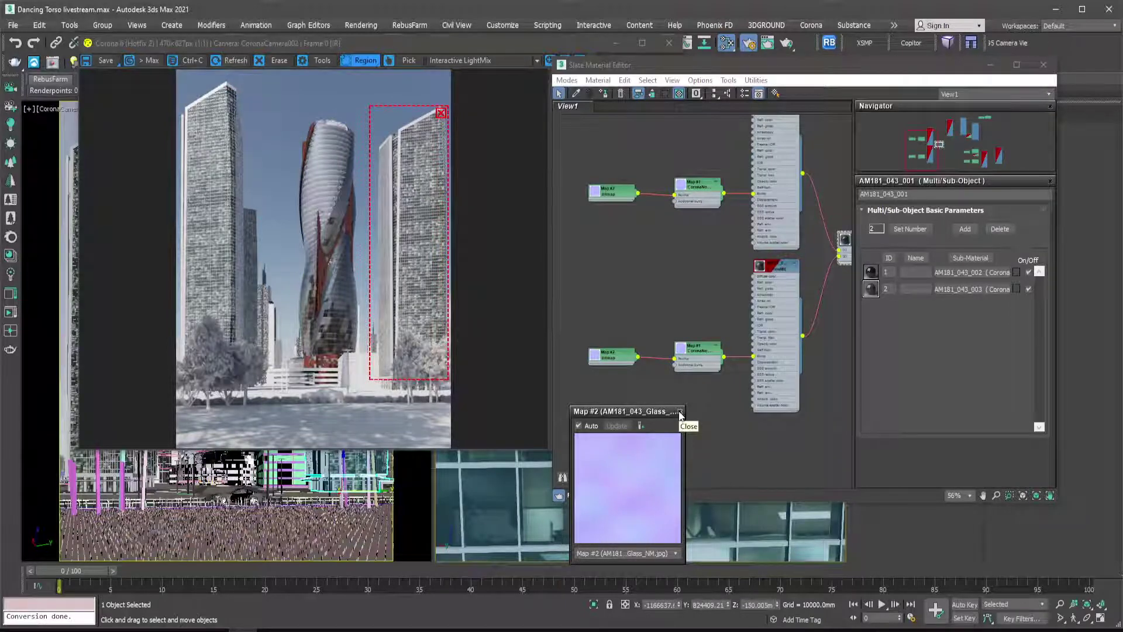
{"action": "left_click", "coordinate": [680, 412]}
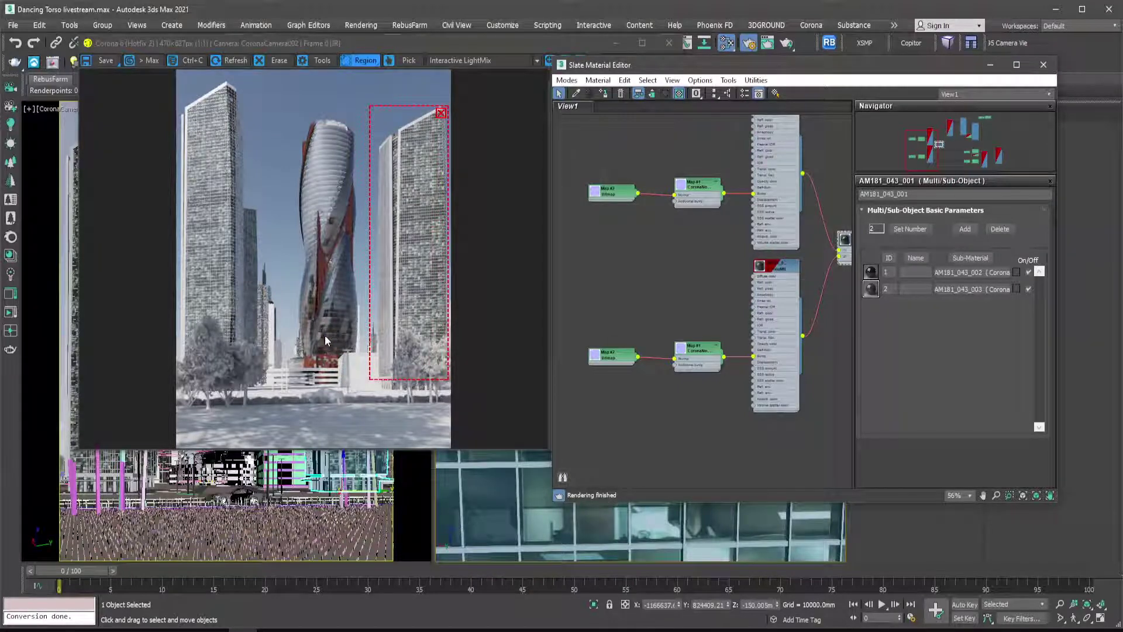
Set the Fresnel IOR of the glass sub-material AM181_043_003 to 3.
{"action": "scroll", "coordinate": [808, 341], "scroll_direction": "down", "scroll_amount": 3}
{"action": "scroll", "coordinate": [718, 367], "scroll_direction": "up", "scroll_amount": 8}
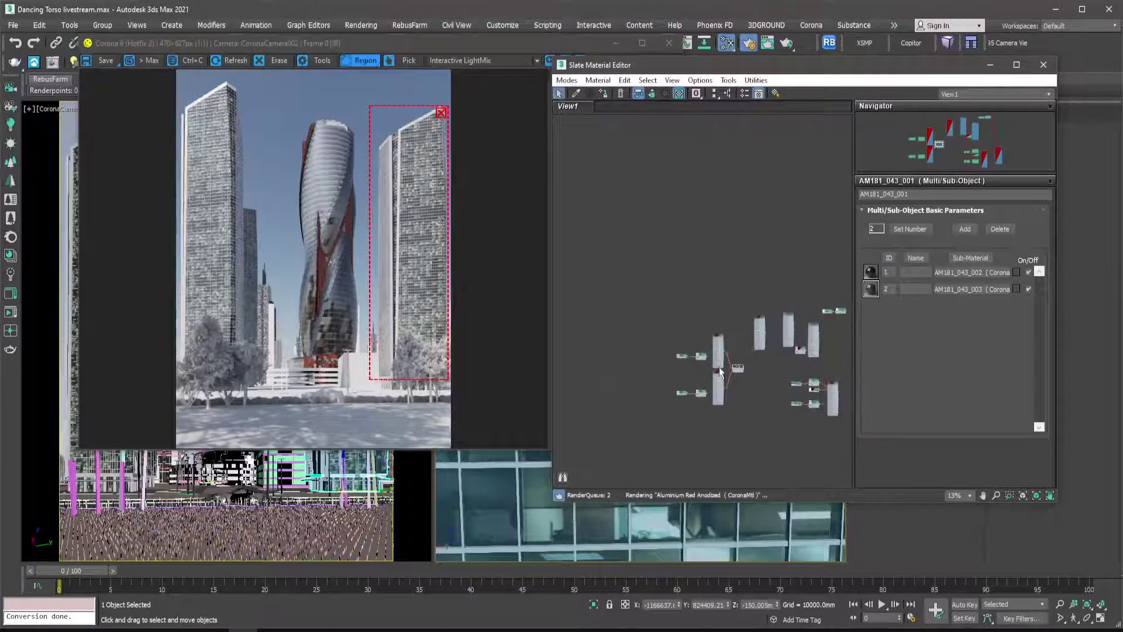
{"action": "double_click", "coordinate": [720, 294]}
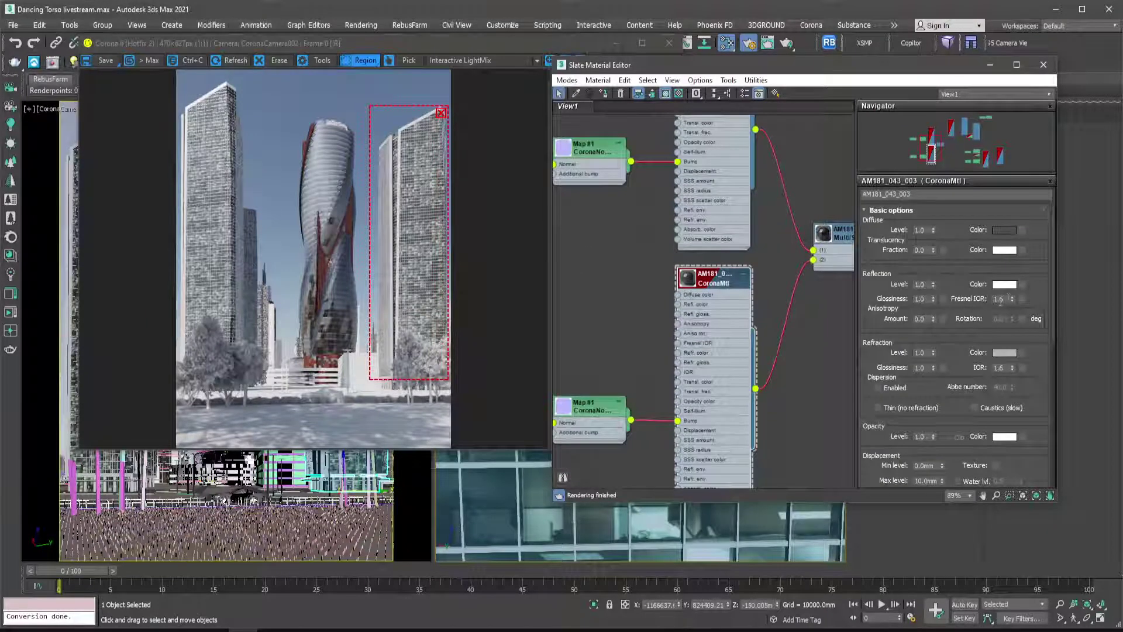
{"action": "double_click", "coordinate": [1007, 298]}
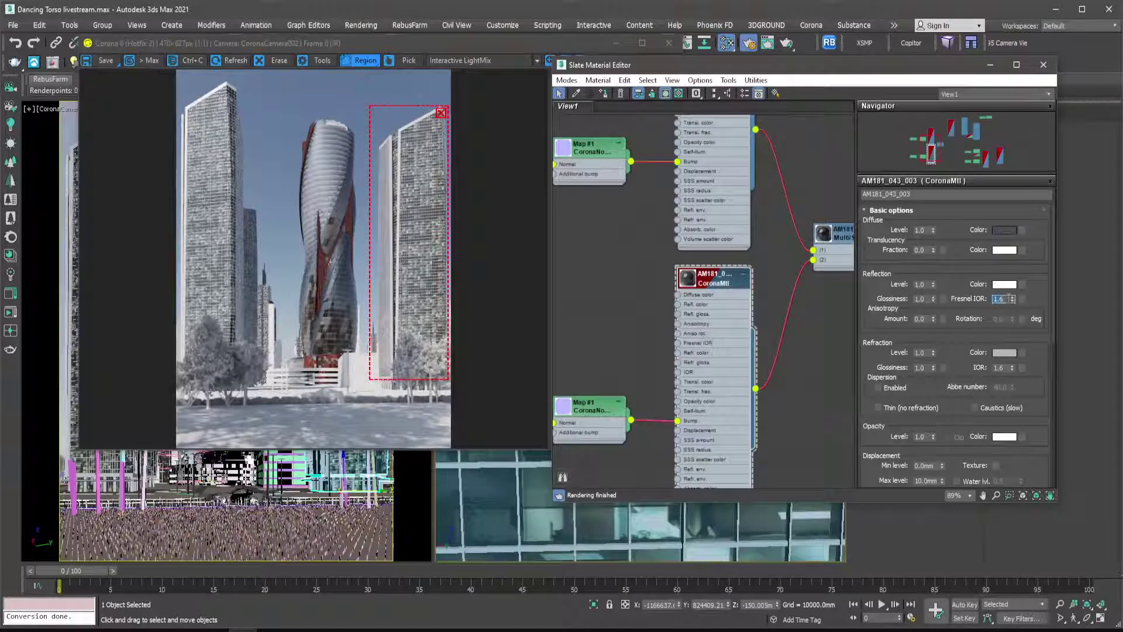
{"action": "type", "text": "3"}
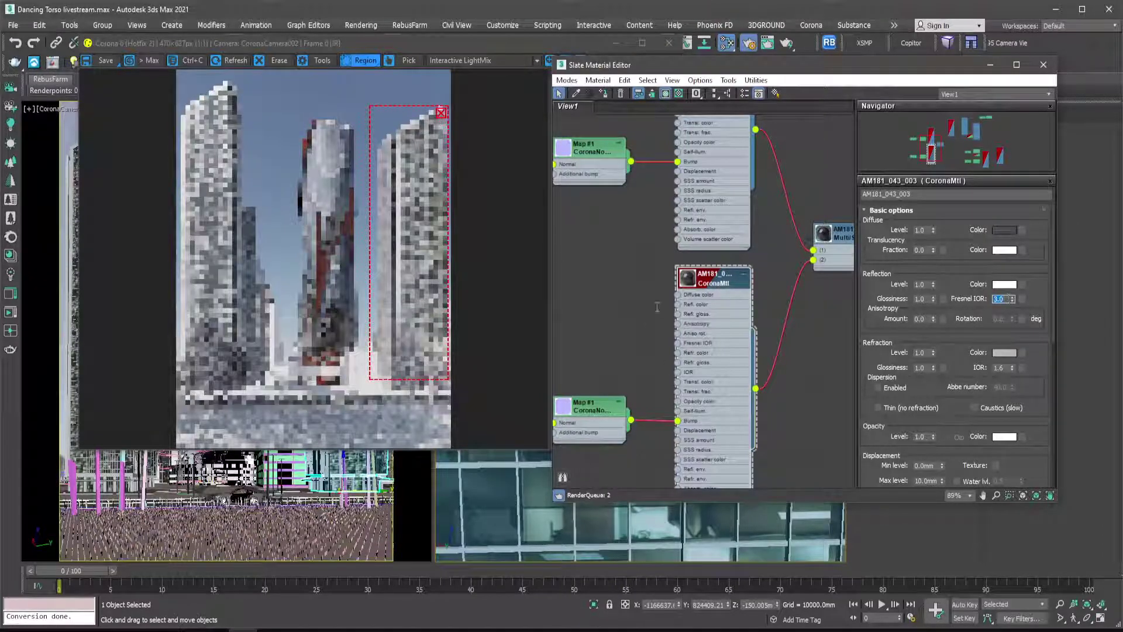
{"action": "scroll", "coordinate": [641, 233], "scroll_direction": "down", "scroll_amount": 3}
{"action": "middle_click_drag", "start_coordinate": [640, 233], "coordinate": [637, 273]}
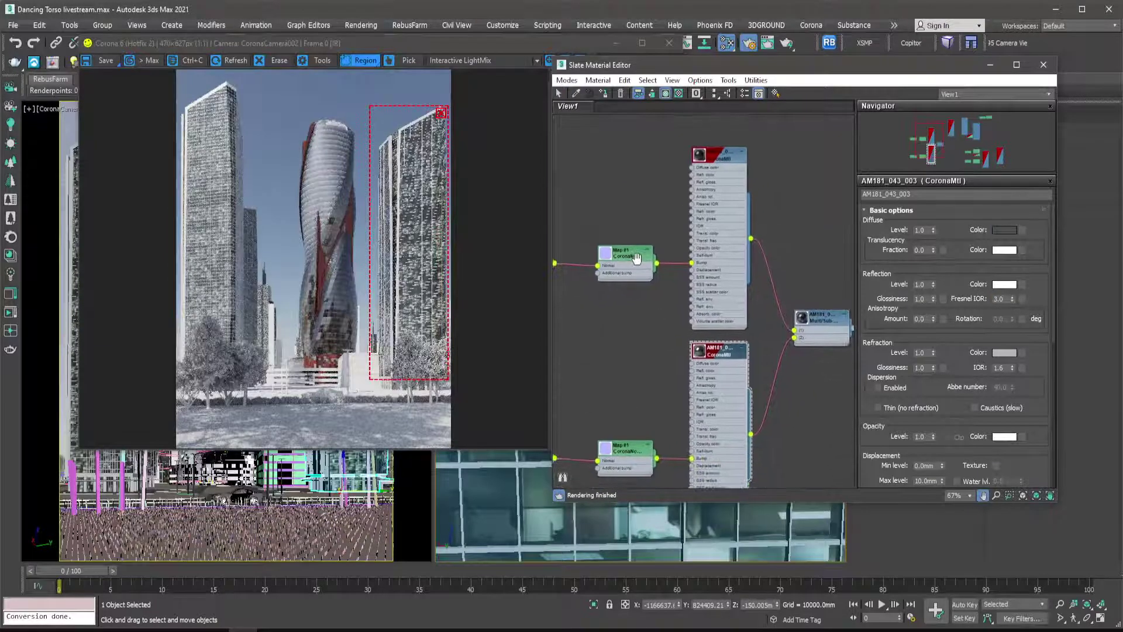
Change the glass sub-material's refraction color to white and reduce its refraction level to 0.72.
{"action": "left_click", "coordinate": [933, 354]}
{"action": "left_click_drag", "start_coordinate": [933, 356], "coordinate": [933, 360]}
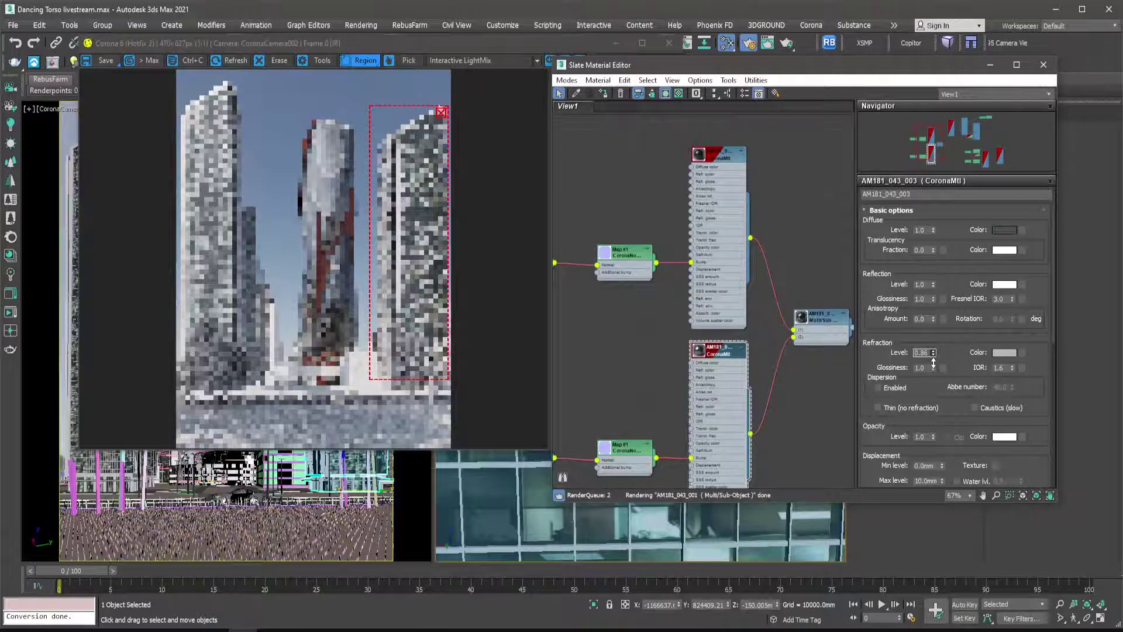
{"action": "left_click_drag", "start_coordinate": [935, 368], "coordinate": [935, 368]}
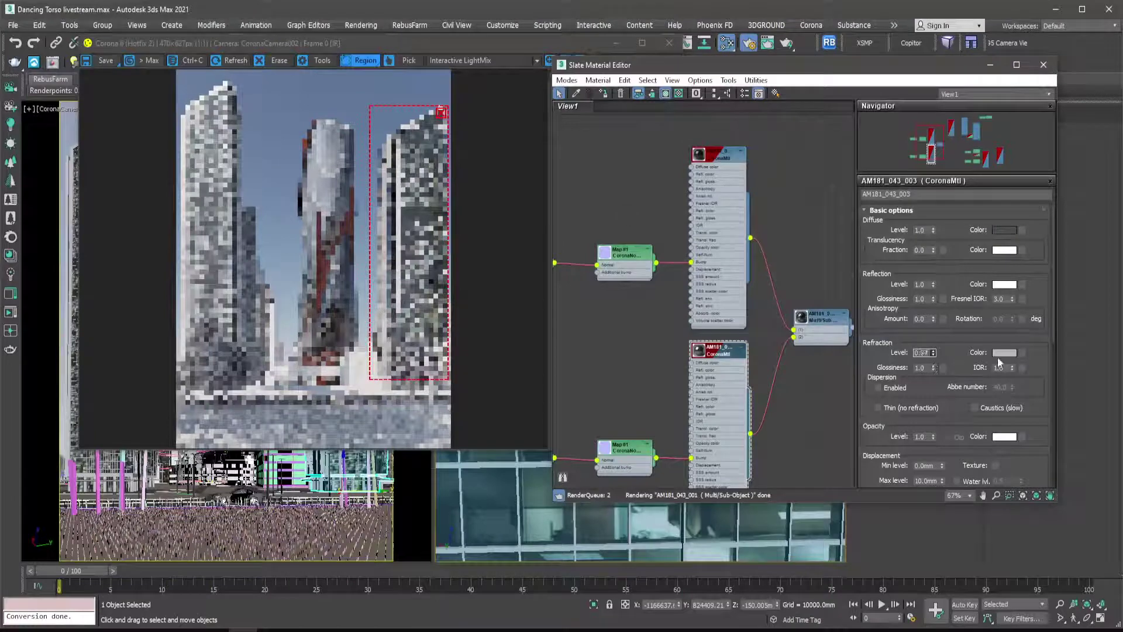
{"action": "left_click", "coordinate": [1002, 352]}
{"action": "left_click_drag", "start_coordinate": [788, 312], "coordinate": [790, 319]}
{"action": "left_click", "coordinate": [880, 344]}
{"action": "left_click_drag", "start_coordinate": [934, 362], "coordinate": [937, 371]}
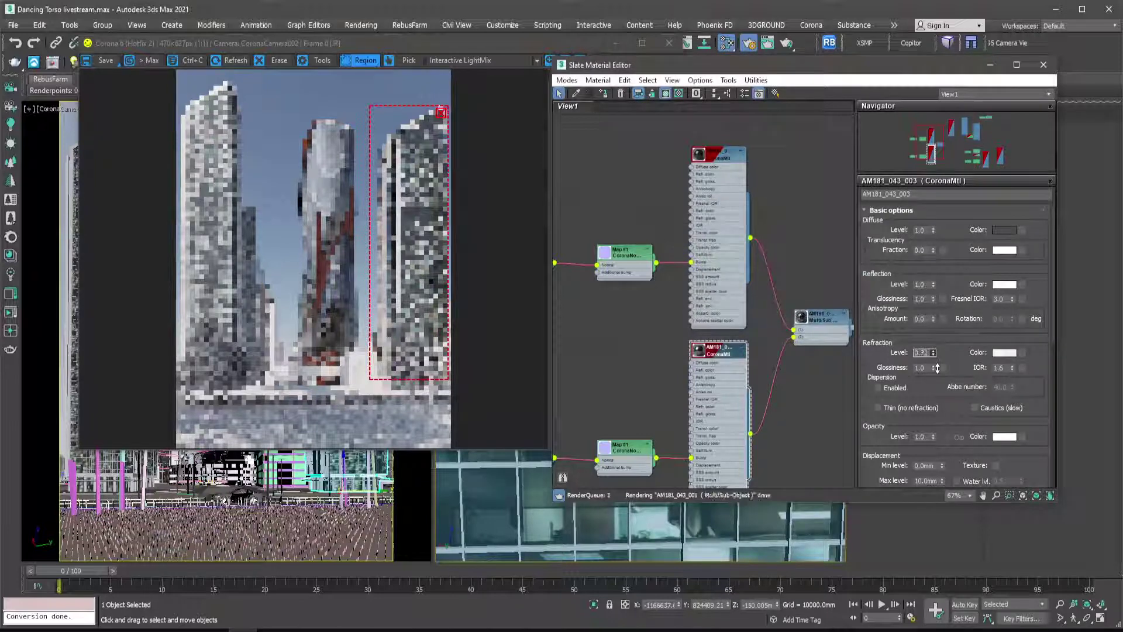
Set the diffuse color of the glass sub-material AM181_043_003 to pure black.
{"action": "left_click", "coordinate": [1005, 229]}
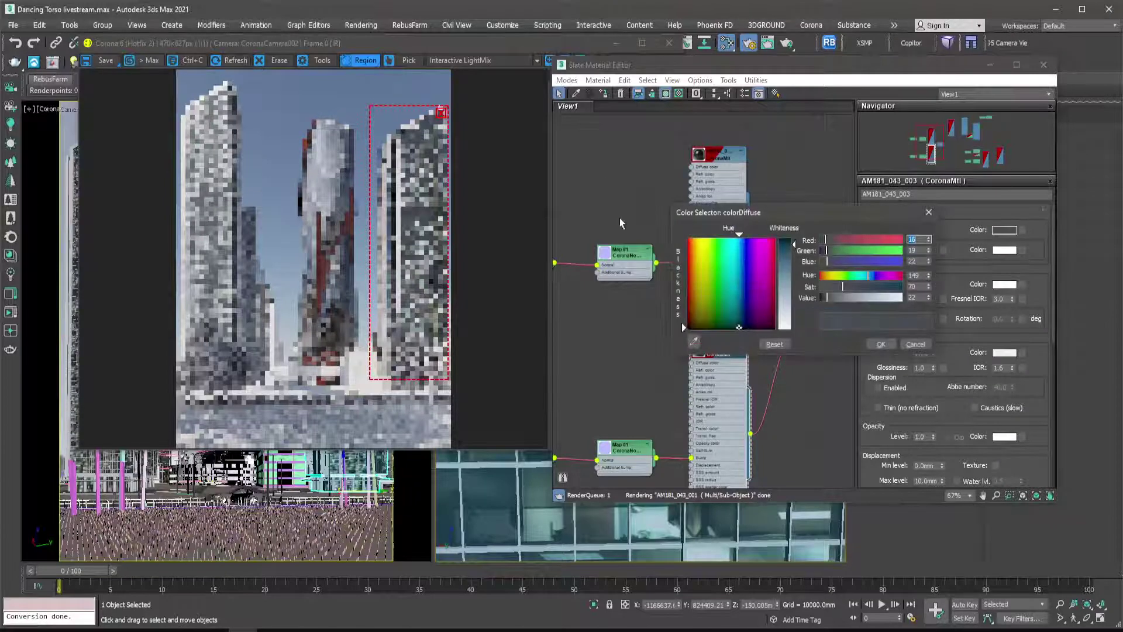
{"action": "left_click_drag", "start_coordinate": [793, 275], "coordinate": [792, 233]}
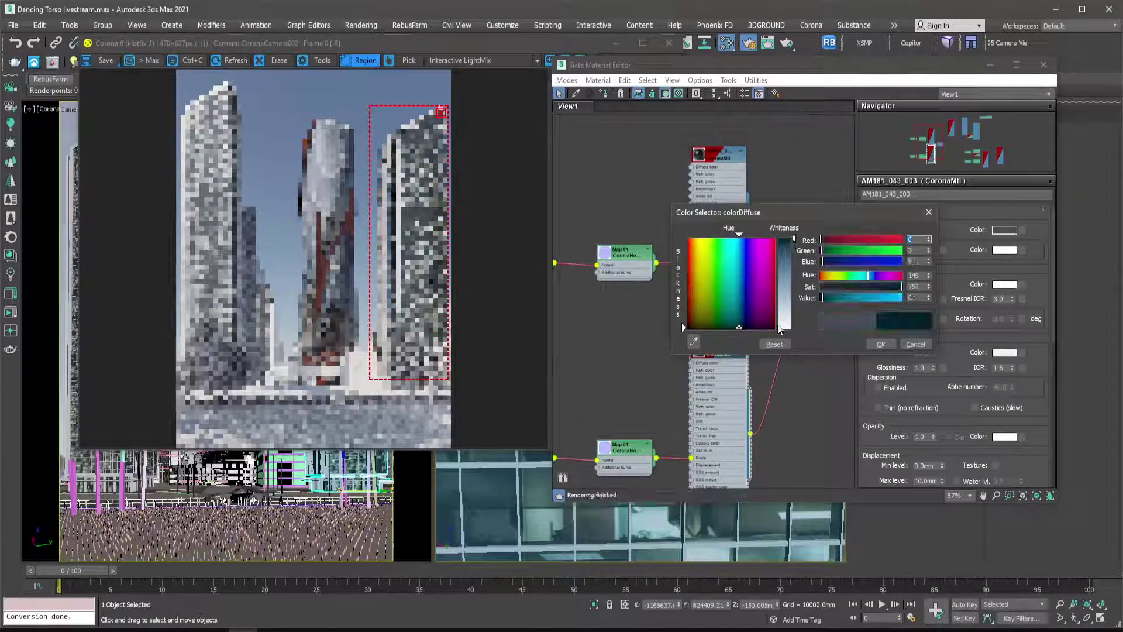
{"action": "left_click", "coordinate": [687, 329]}
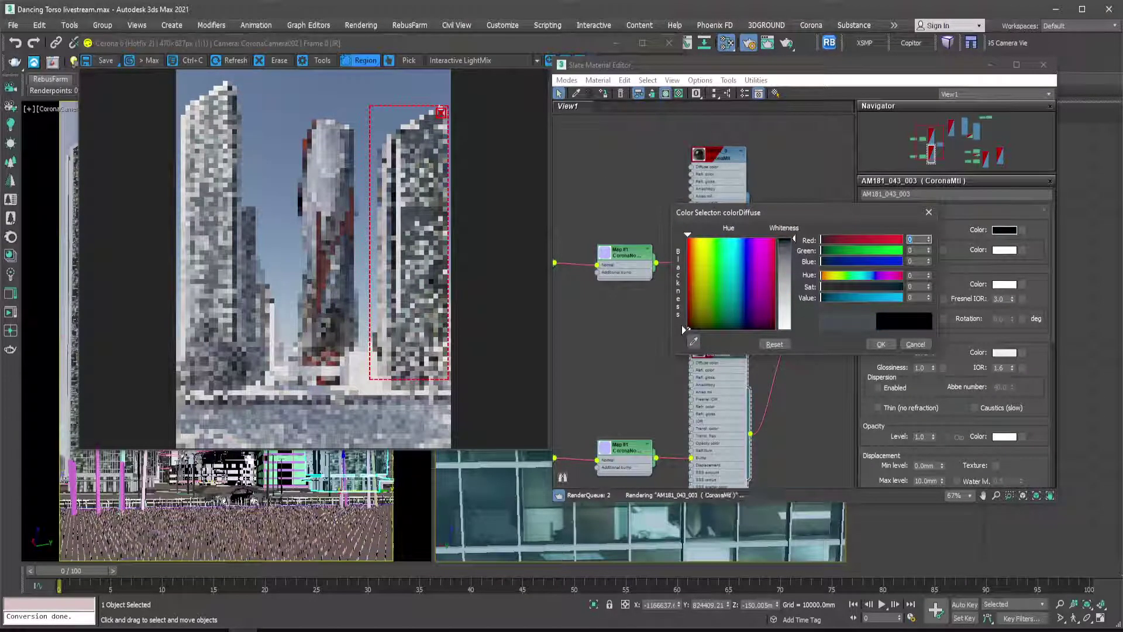
{"action": "left_click", "coordinate": [881, 344]}
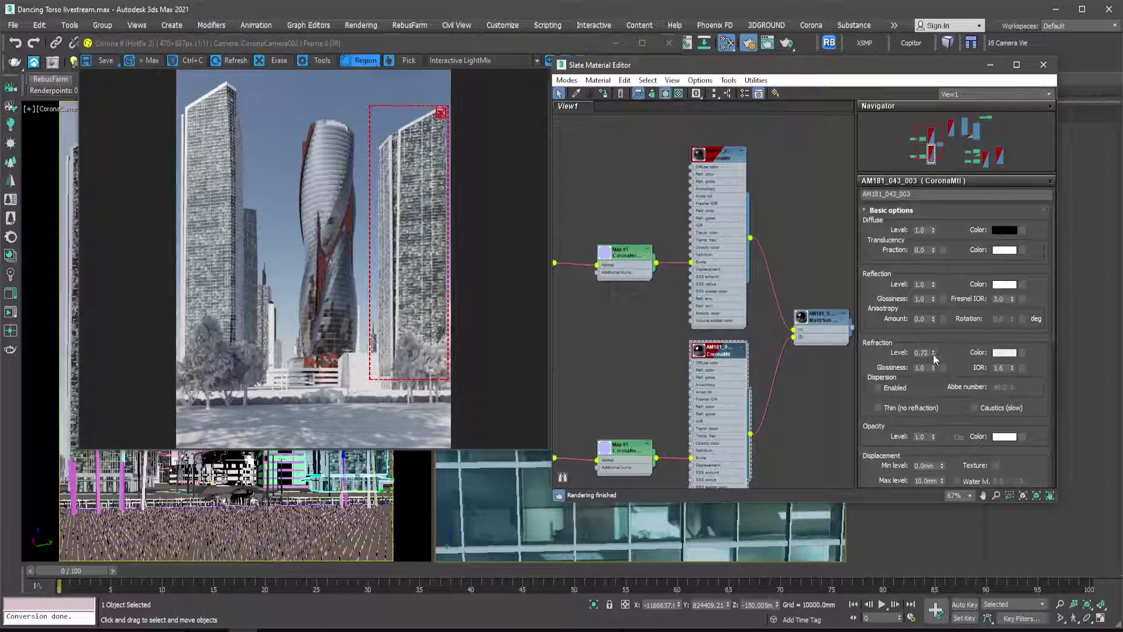
Lower the refraction level of AM181_043_003 to 0.31 and set its diffuse color to a neutral grey of 117.
{"action": "left_click_drag", "start_coordinate": [934, 357], "coordinate": [935, 382]}
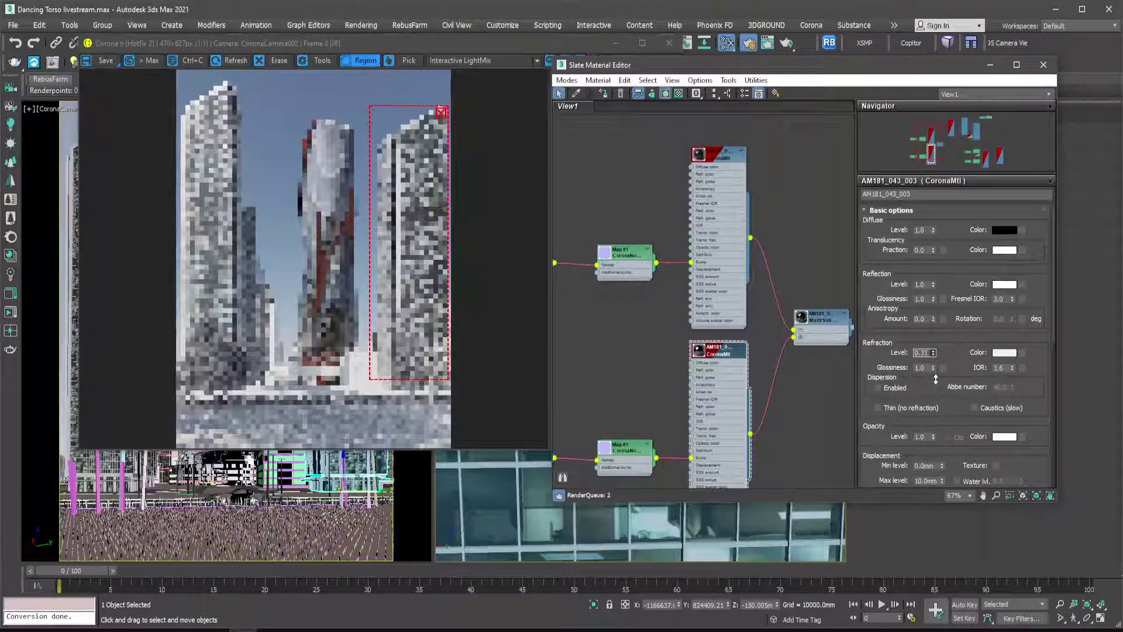
{"action": "left_click", "coordinate": [998, 231]}
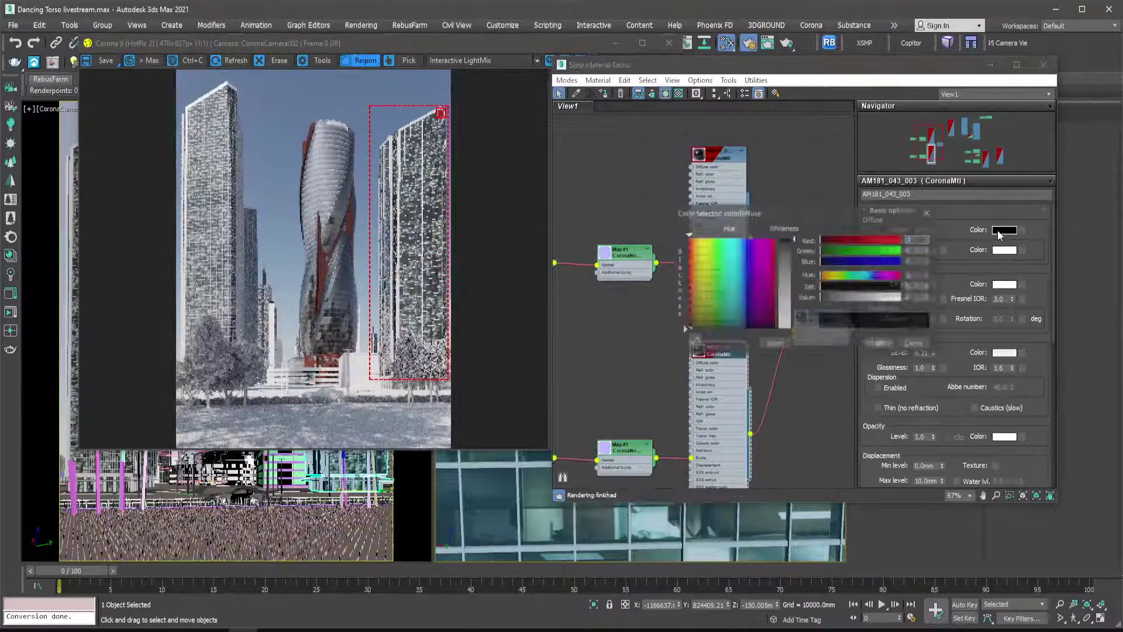
{"action": "left_click", "coordinate": [789, 307]}
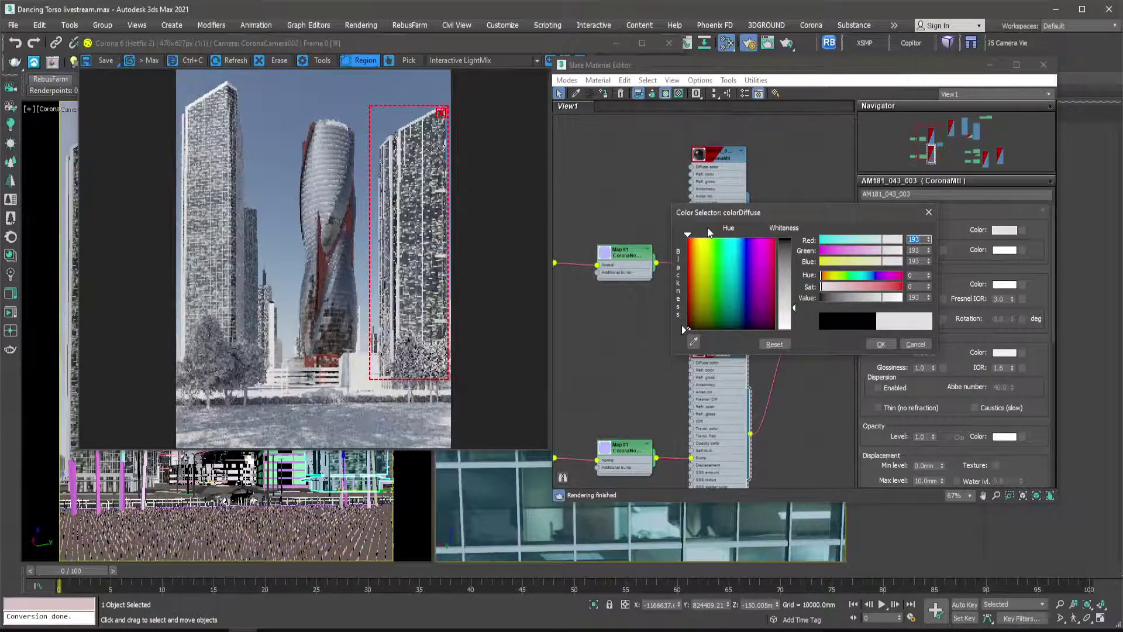
{"action": "left_click_drag", "start_coordinate": [729, 215], "coordinate": [584, 168]}
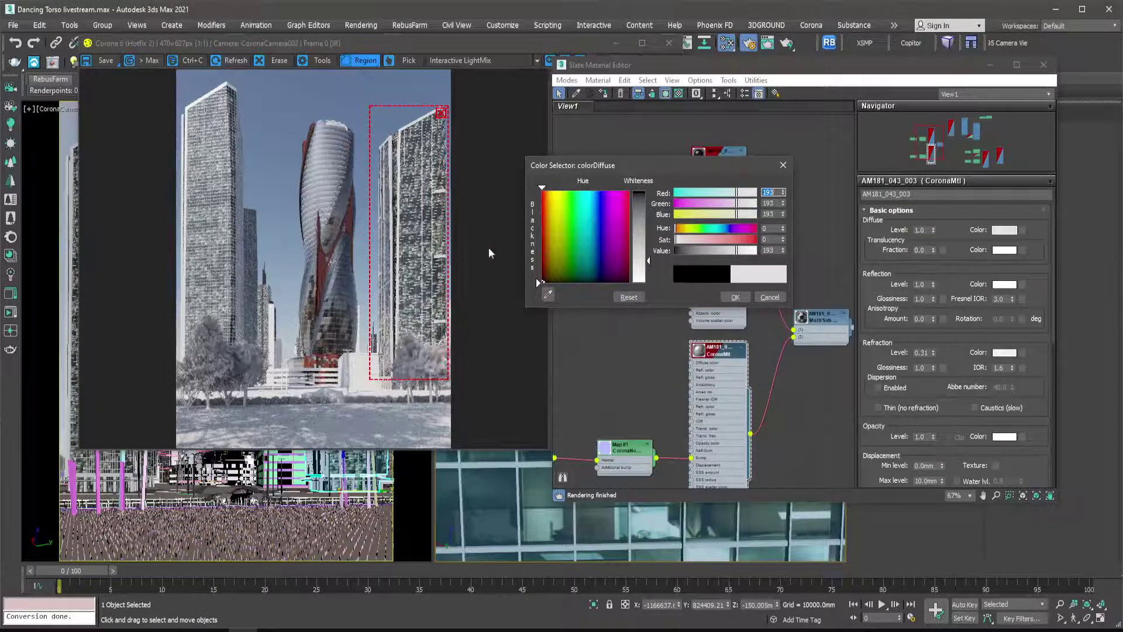
{"action": "left_click", "coordinate": [648, 262]}
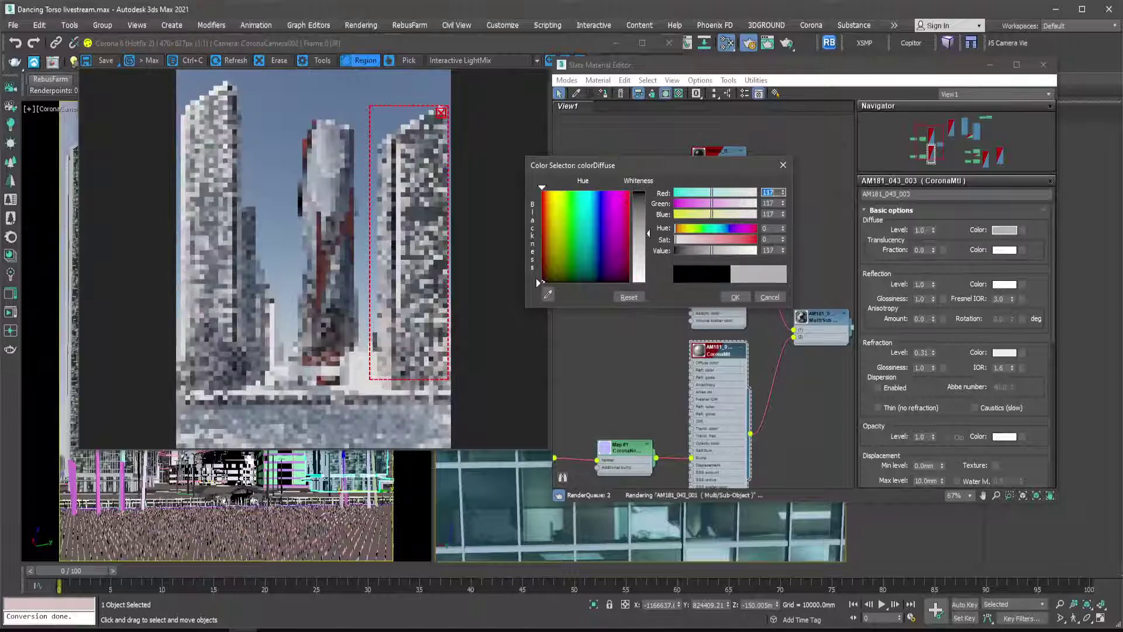
{"action": "left_click", "coordinate": [639, 233]}
{"action": "left_click", "coordinate": [906, 316]}
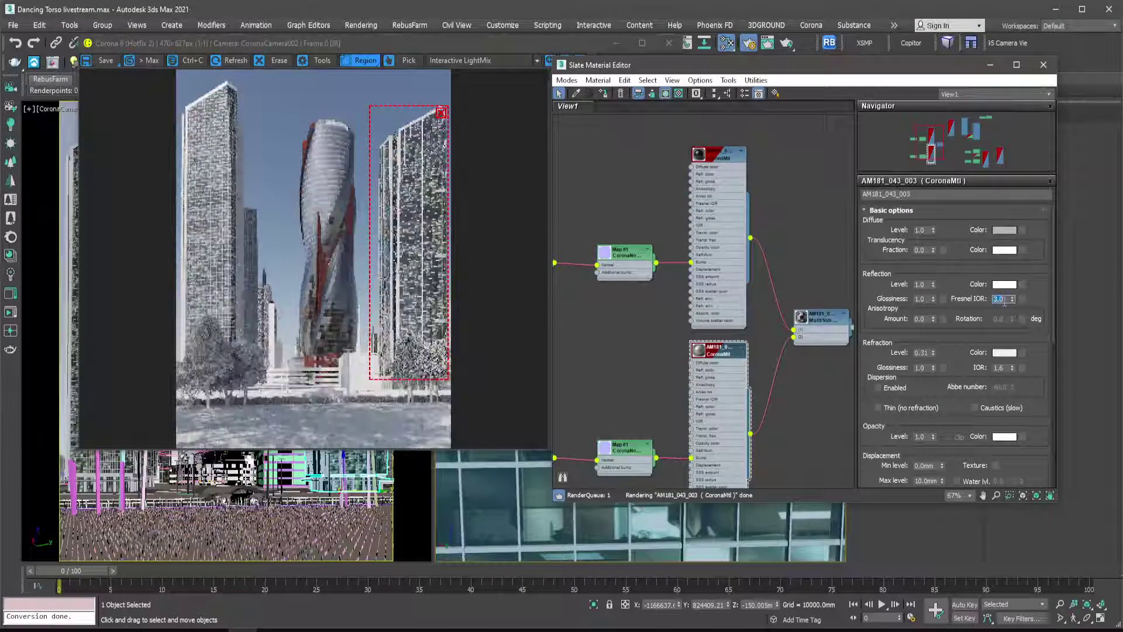
Set the Fresnel IOR of sub-material AM181_043_002 to 3 and tighten the render region's inner edge around the glass tower.
{"action": "left_click", "coordinate": [1000, 299]}
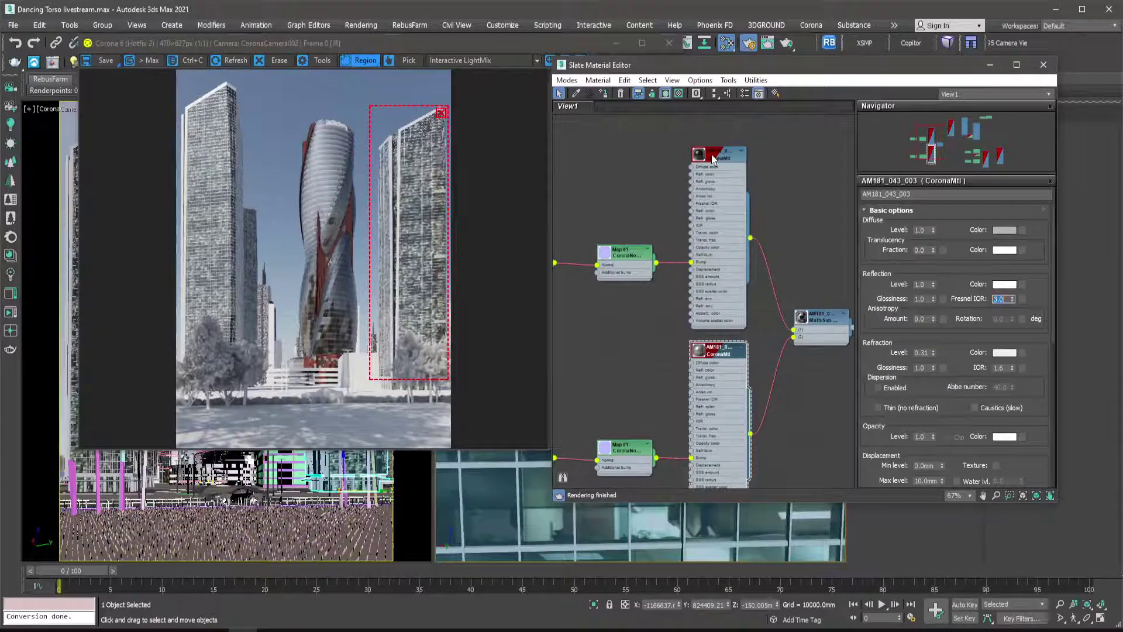
{"action": "double_click", "coordinate": [712, 159]}
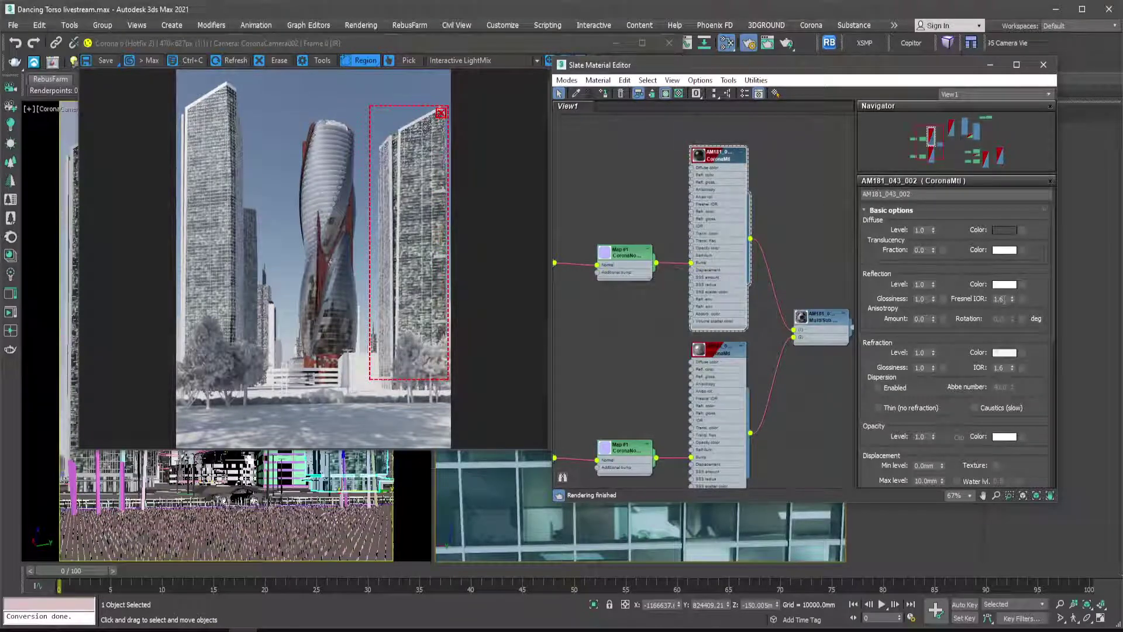
{"action": "double_click", "coordinate": [1001, 299]}
{"action": "type", "text": "3"}
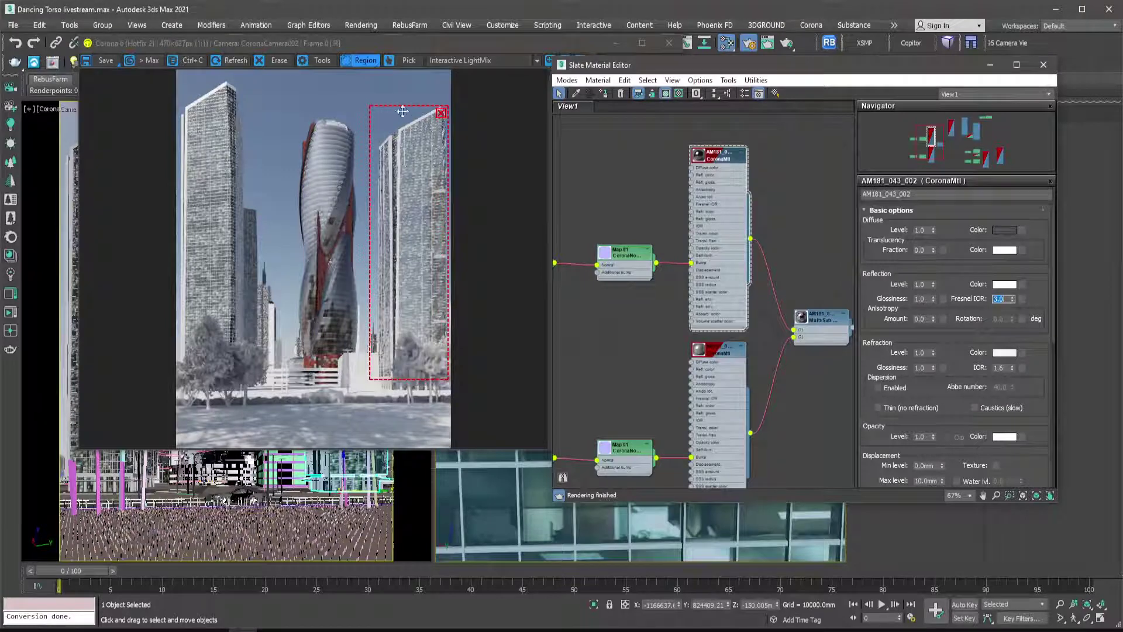
{"action": "left_click_drag", "start_coordinate": [367, 222], "coordinate": [375, 233]}
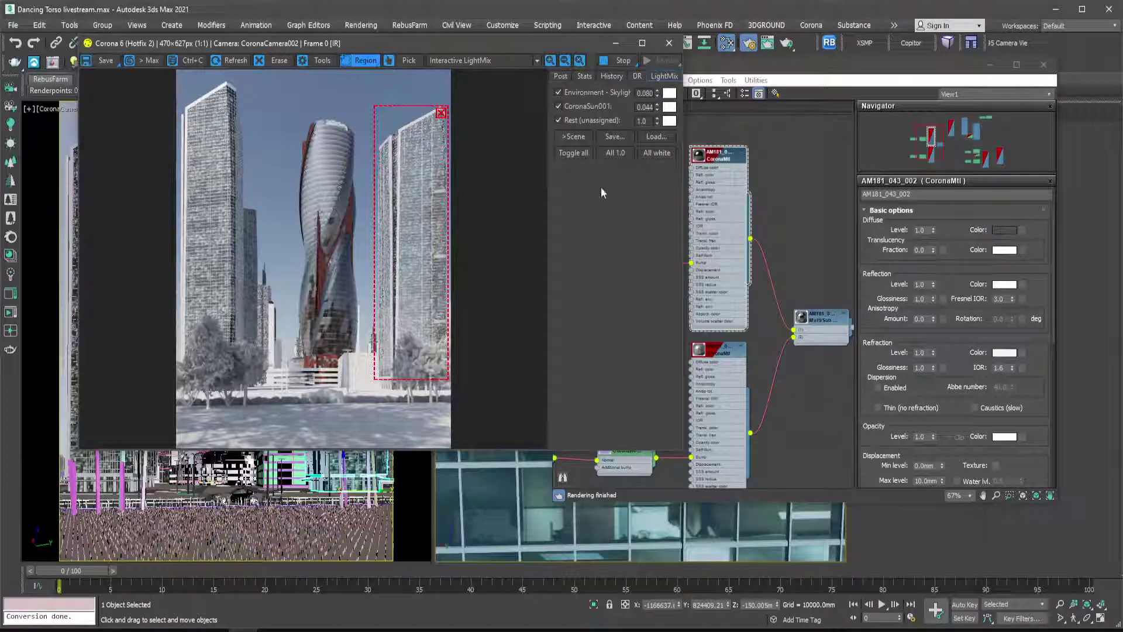
Make the diffuse color of AM181_043_002 black and set its refraction level to 0.77.
{"action": "left_click", "coordinate": [781, 209]}
{"action": "scroll", "coordinate": [760, 211], "scroll_direction": "down", "scroll_amount": 2}
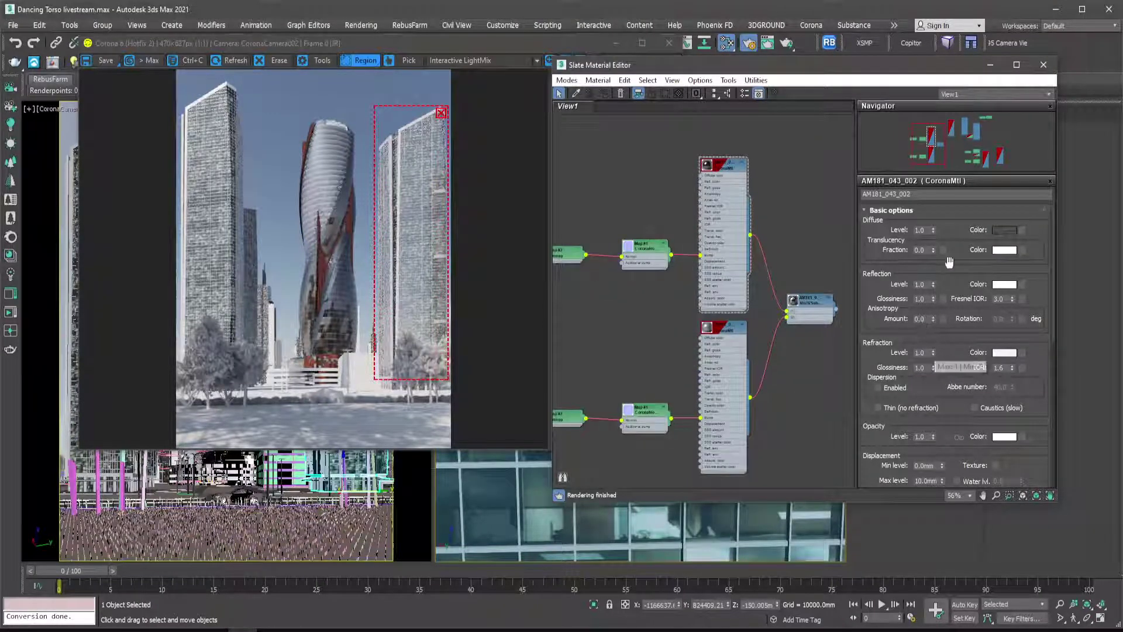
{"action": "left_click", "coordinate": [1008, 231]}
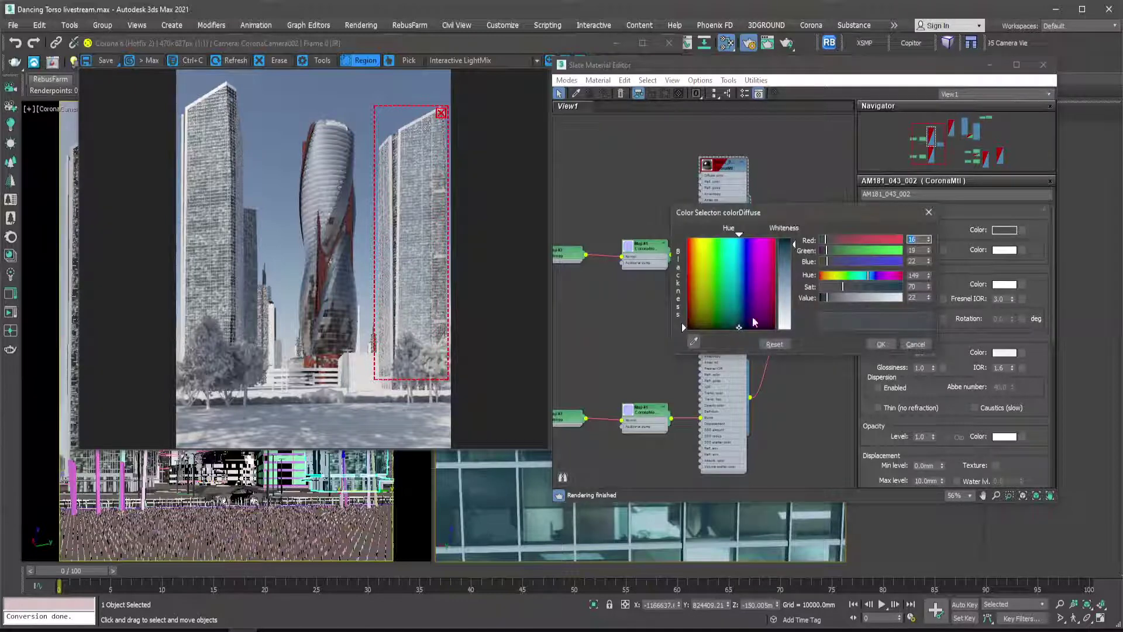
{"action": "left_click_drag", "start_coordinate": [691, 325], "coordinate": [686, 328]}
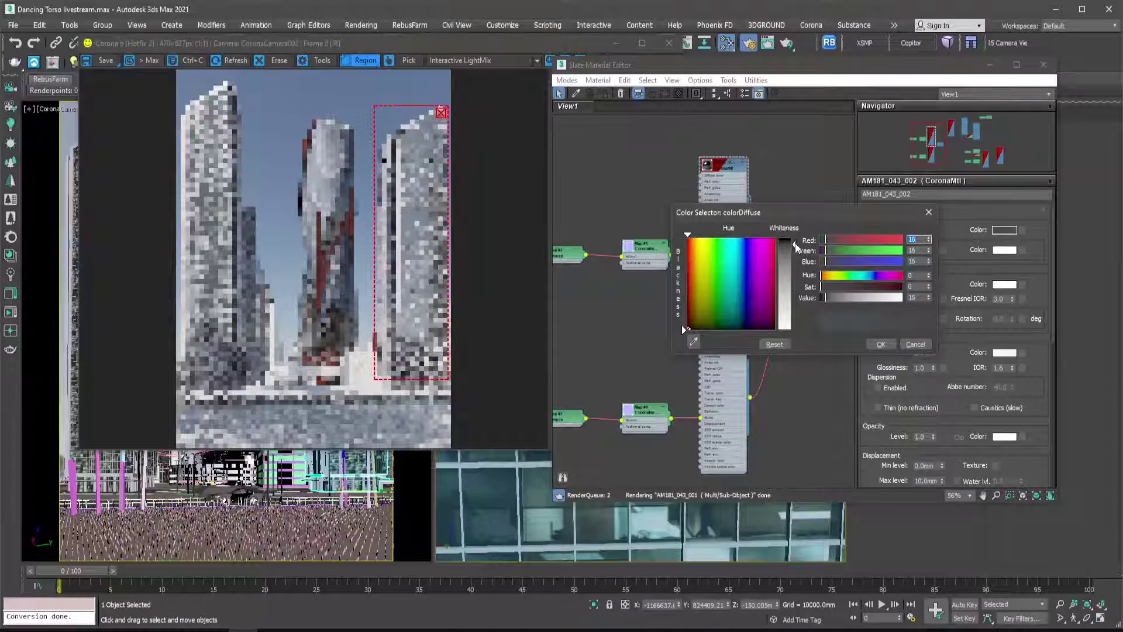
{"action": "left_click_drag", "start_coordinate": [795, 244], "coordinate": [794, 235]}
{"action": "left_click", "coordinate": [879, 346]}
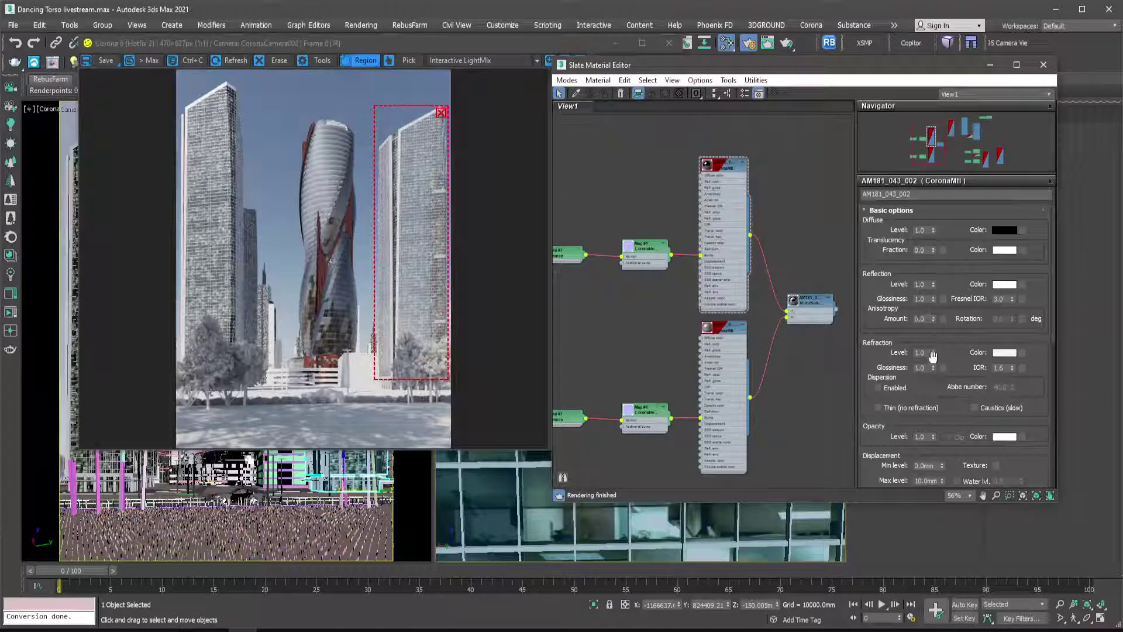
{"action": "left_click_drag", "start_coordinate": [933, 352], "coordinate": [936, 383]}
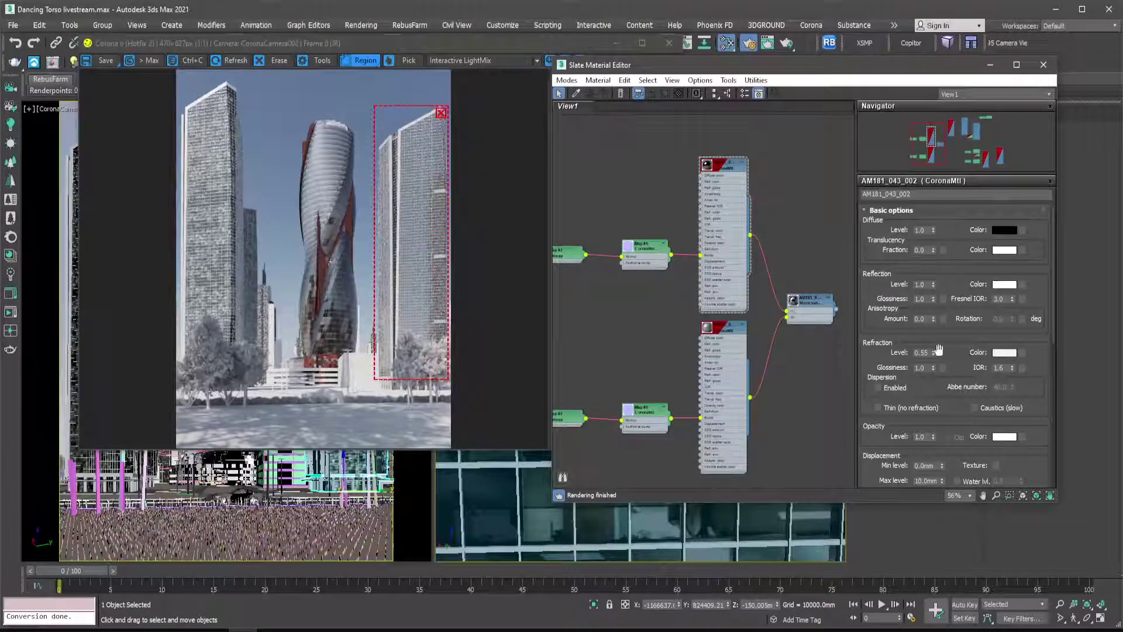
{"action": "left_click_drag", "start_coordinate": [934, 353], "coordinate": [934, 340]}
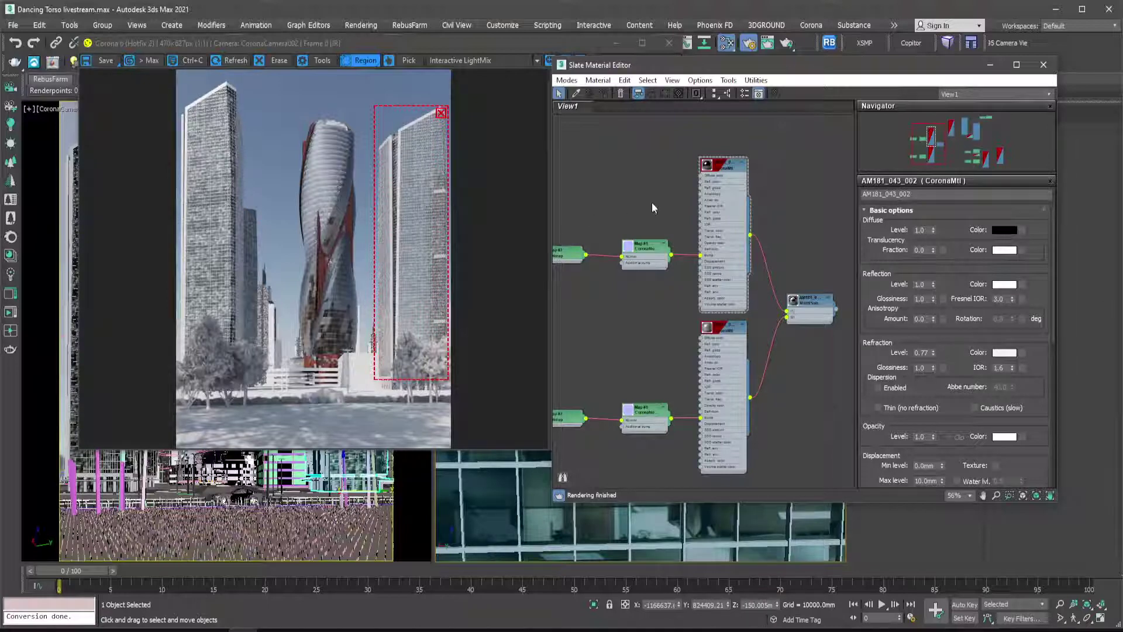
Clear the render region so the whole image renders, and move the Slate Material Editor off the facade viewport.
{"action": "scroll", "coordinate": [720, 188], "scroll_direction": "down", "scroll_amount": 6}
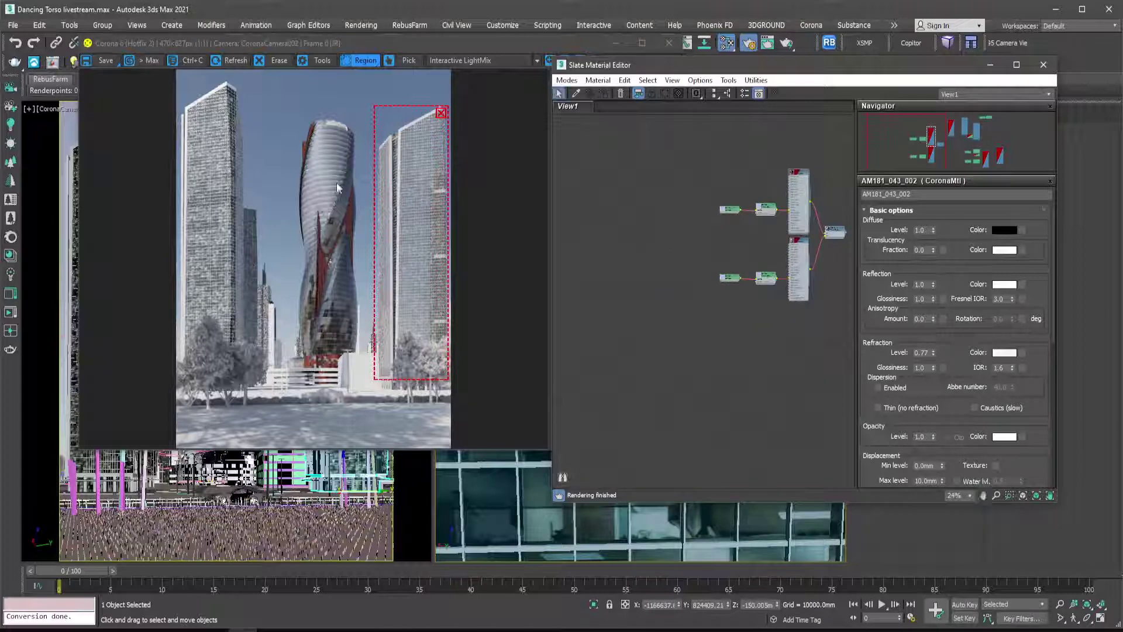
{"action": "left_click", "coordinate": [441, 113]}
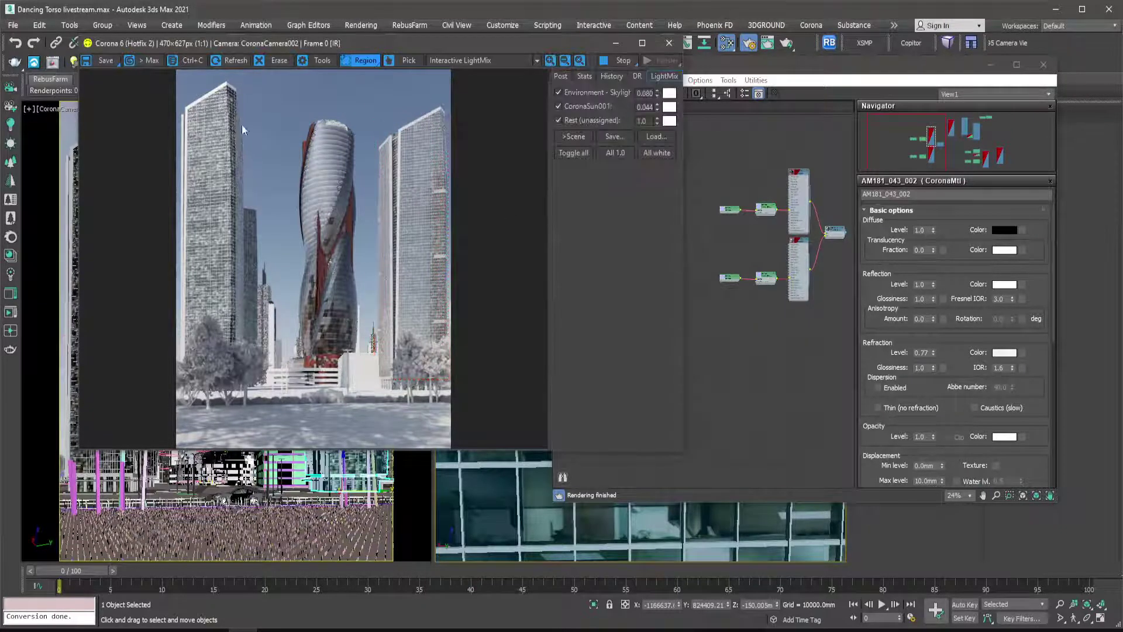
{"action": "left_click", "coordinate": [725, 380]}
{"action": "scroll", "coordinate": [793, 247], "scroll_direction": "up", "scroll_amount": 4}
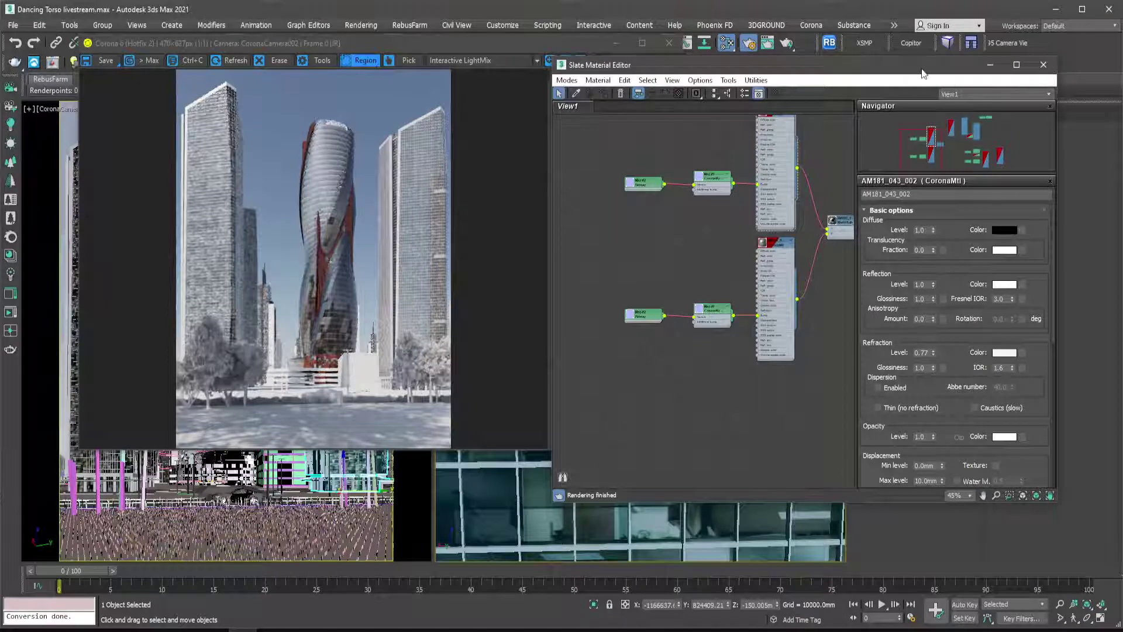
{"action": "left_click_drag", "start_coordinate": [924, 68], "coordinate": [1026, 63]}
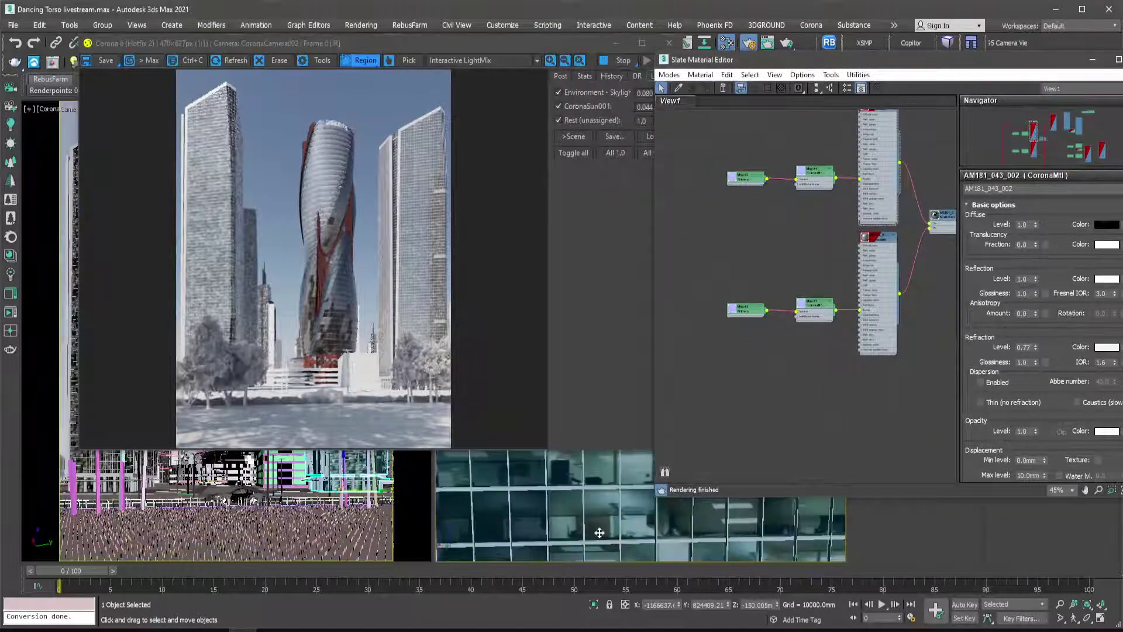
Pick the facade's window frame material into an empty area of the node view and move the editor back beside the render.
{"action": "scroll", "coordinate": [588, 528], "scroll_direction": "down", "scroll_amount": 2}
{"action": "scroll", "coordinate": [554, 522], "scroll_direction": "down", "scroll_amount": 1}
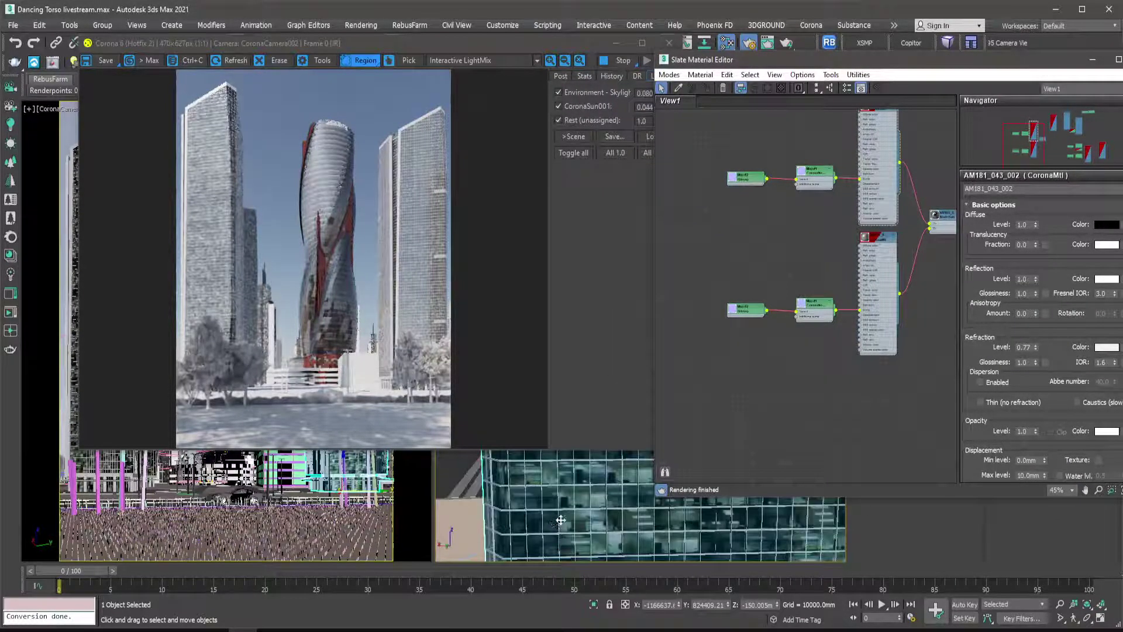
{"action": "left_click", "coordinate": [558, 517]}
{"action": "scroll", "coordinate": [645, 504], "scroll_direction": "up", "scroll_amount": 5}
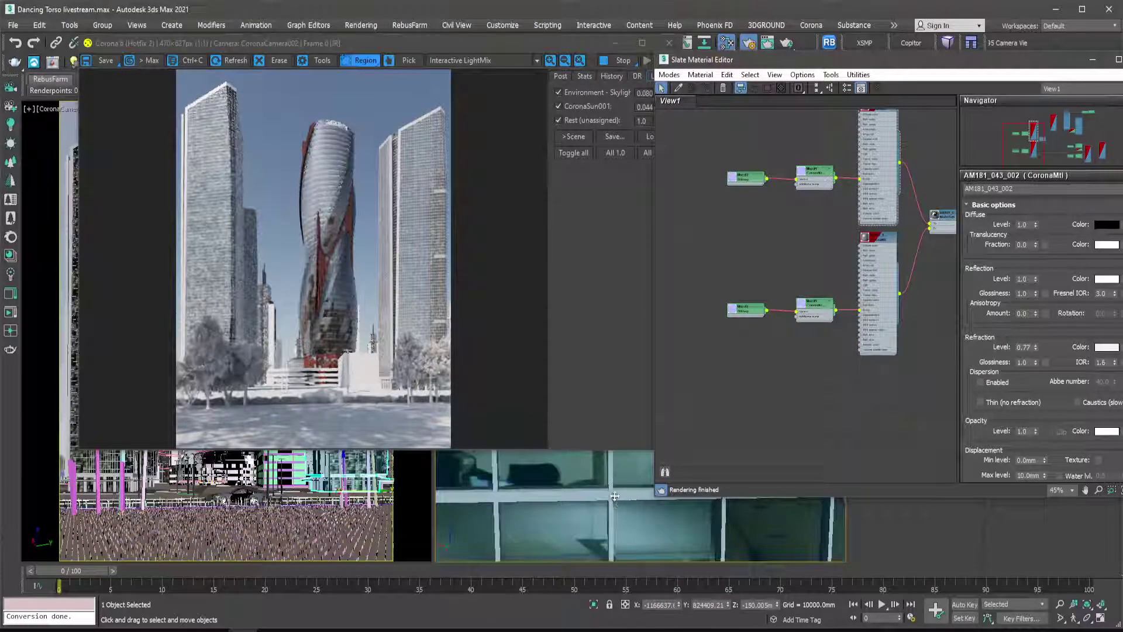
{"action": "scroll", "coordinate": [606, 505], "scroll_direction": "up", "scroll_amount": 2}
{"action": "scroll", "coordinate": [770, 350], "scroll_direction": "down", "scroll_amount": 2}
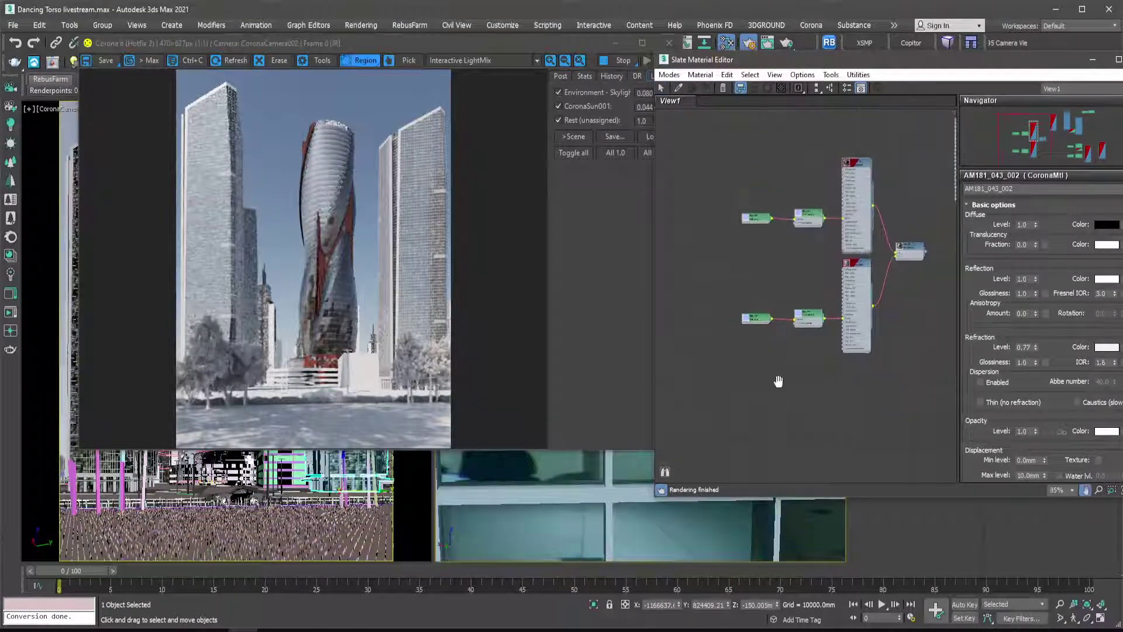
{"action": "middle_click_drag", "start_coordinate": [777, 310], "coordinate": [780, 235]}
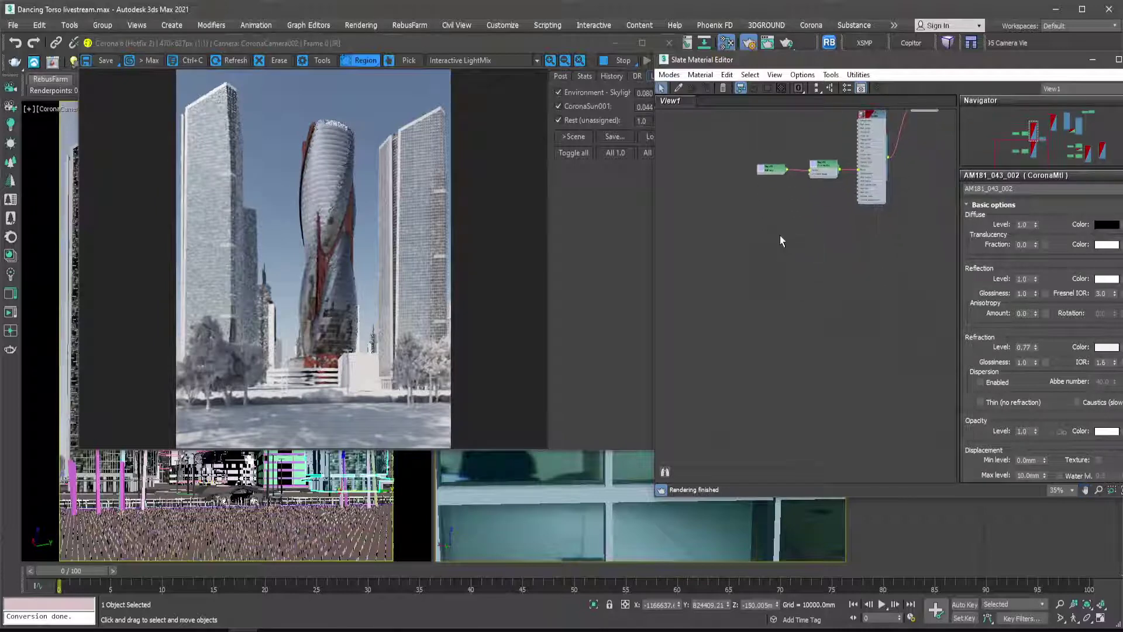
{"action": "left_click", "coordinate": [679, 88]}
{"action": "left_click", "coordinate": [622, 485]}
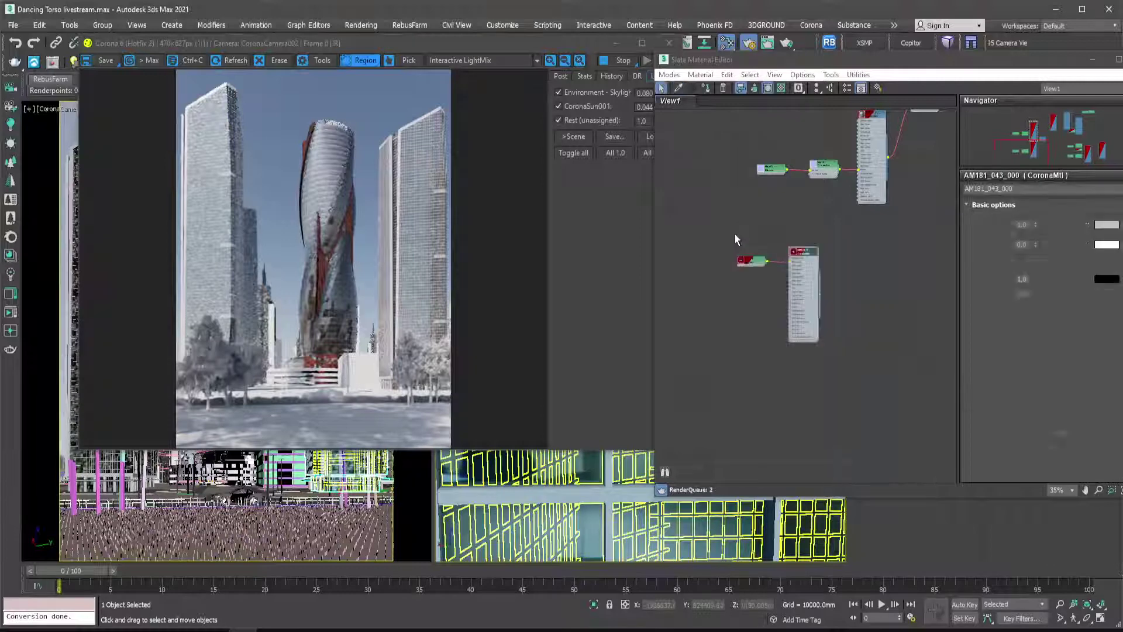
{"action": "scroll", "coordinate": [780, 259], "scroll_direction": "up", "scroll_amount": 5}
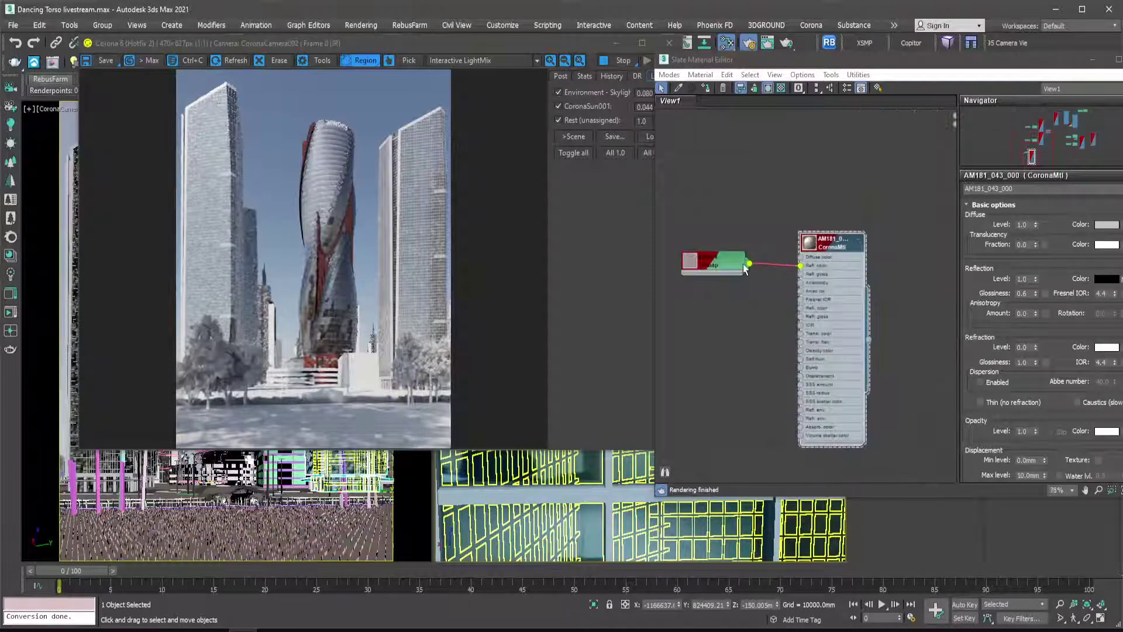
{"action": "left_click_drag", "start_coordinate": [900, 62], "coordinate": [811, 55]}
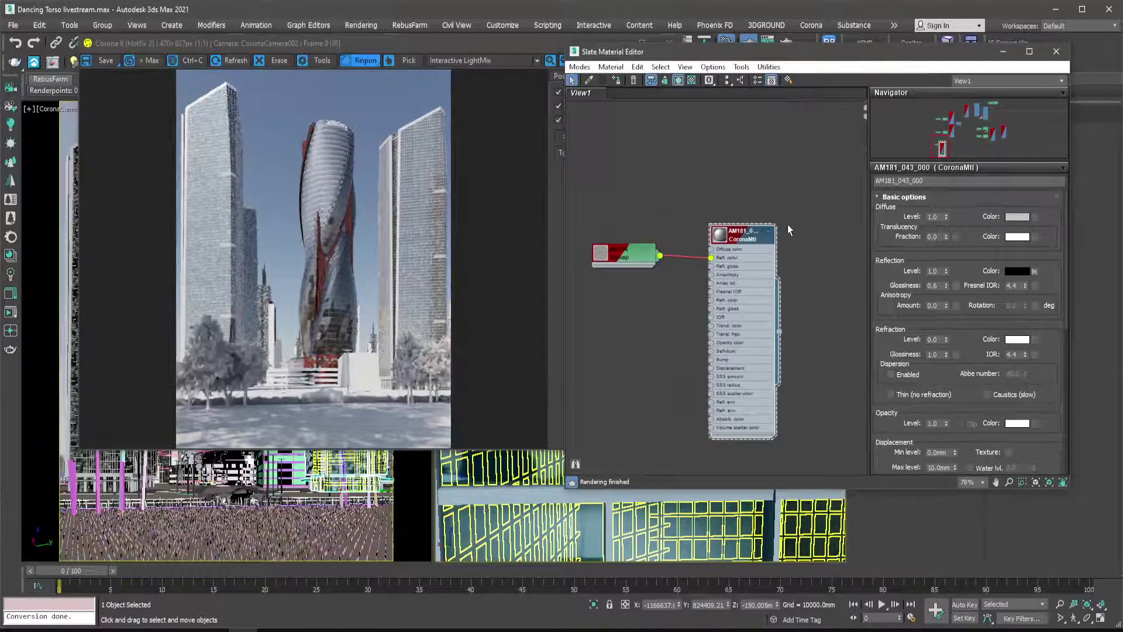
{"action": "scroll", "coordinate": [787, 224], "scroll_direction": "up", "scroll_amount": 3}
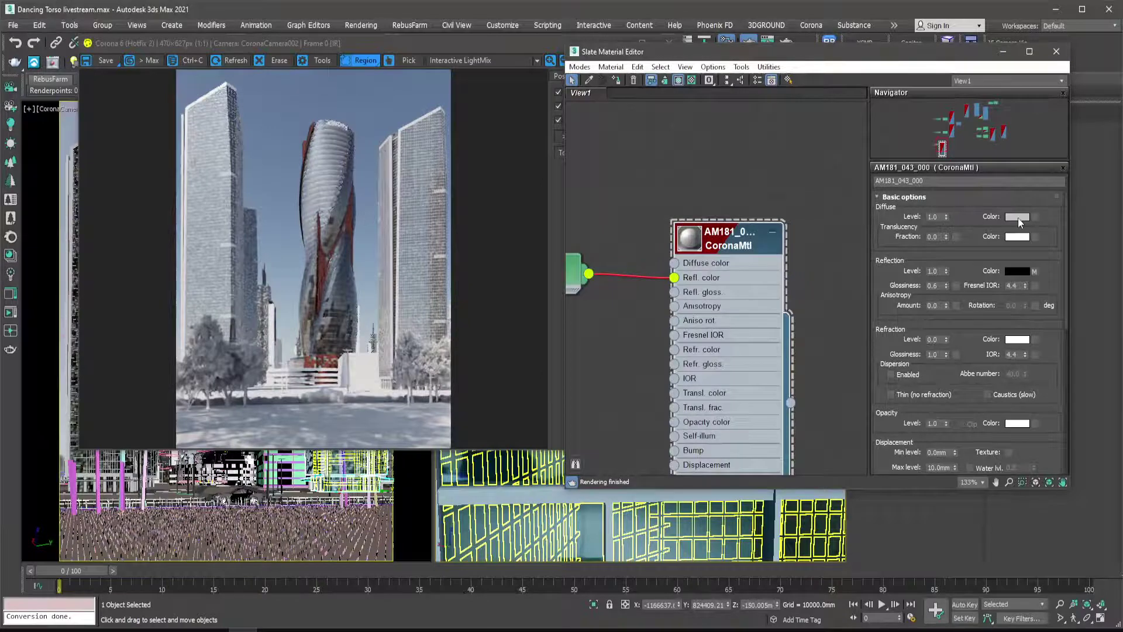
Make the diffuse color of the window frame material AM181_043_000 pure black.
{"action": "left_click", "coordinate": [1017, 217]}
{"action": "left_click", "coordinate": [699, 315]}
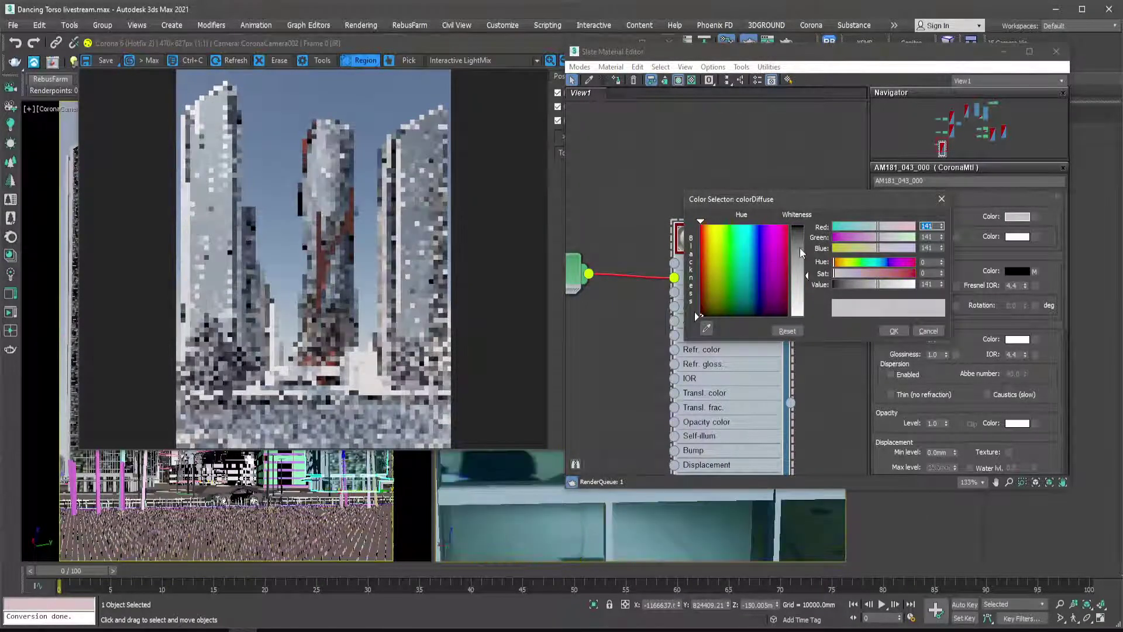
{"action": "left_click", "coordinate": [799, 227]}
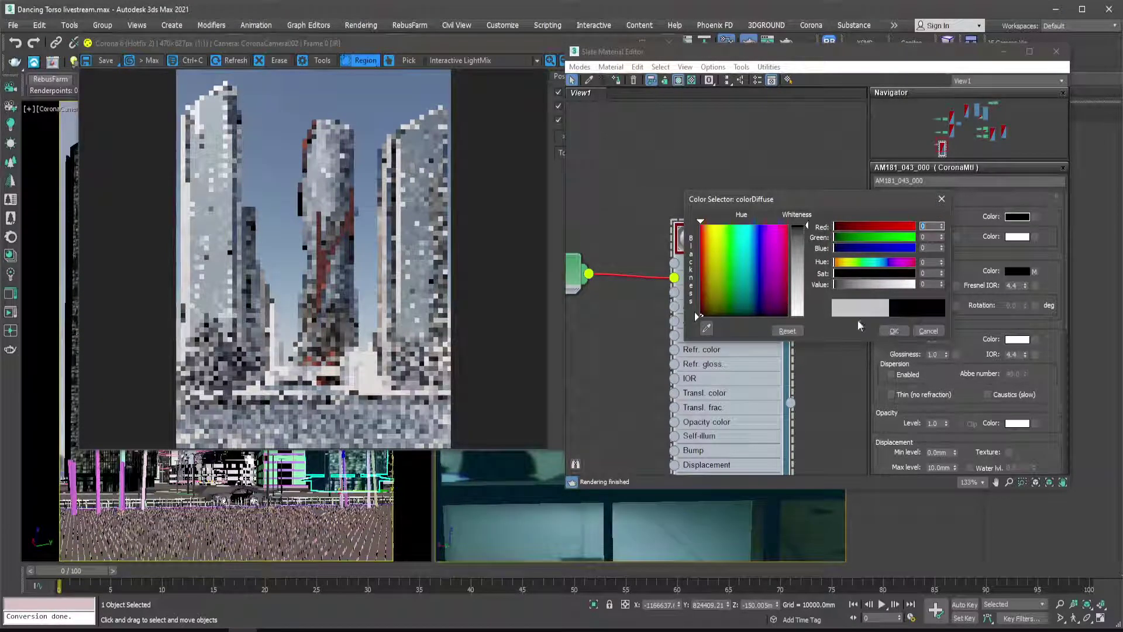
{"action": "left_click", "coordinate": [893, 331]}
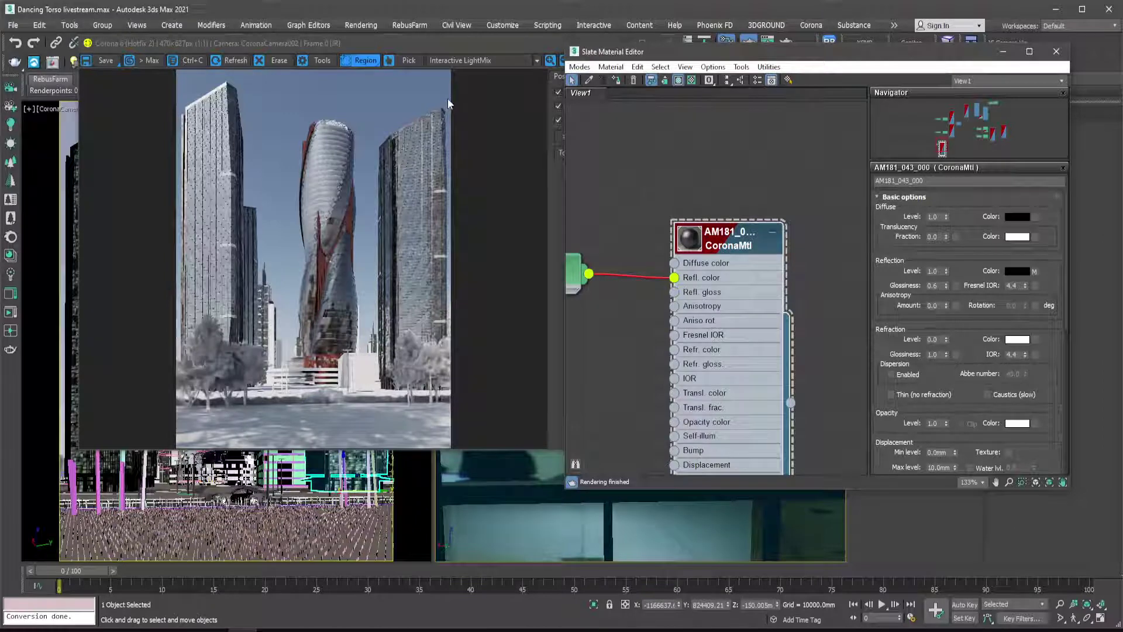
Disconnect the bitmap from the reflection color of AM181_043_000 and set that color to a neutral grey with value 57.
{"action": "scroll", "coordinate": [760, 279], "scroll_direction": "down", "scroll_amount": 5}
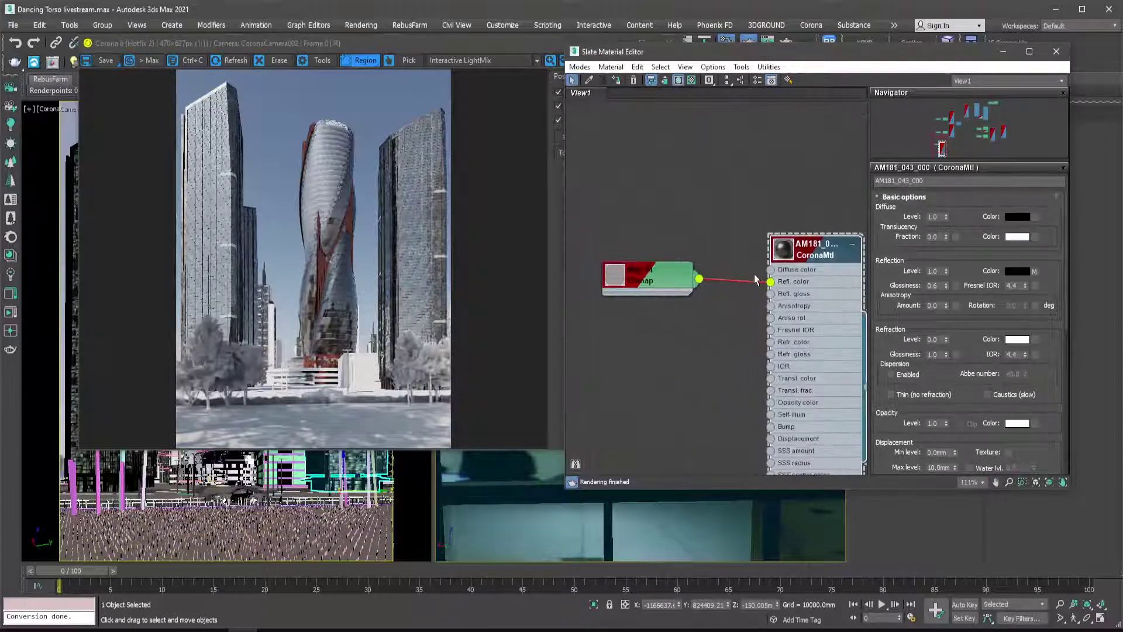
{"action": "scroll", "coordinate": [670, 255], "scroll_direction": "up", "scroll_amount": 5}
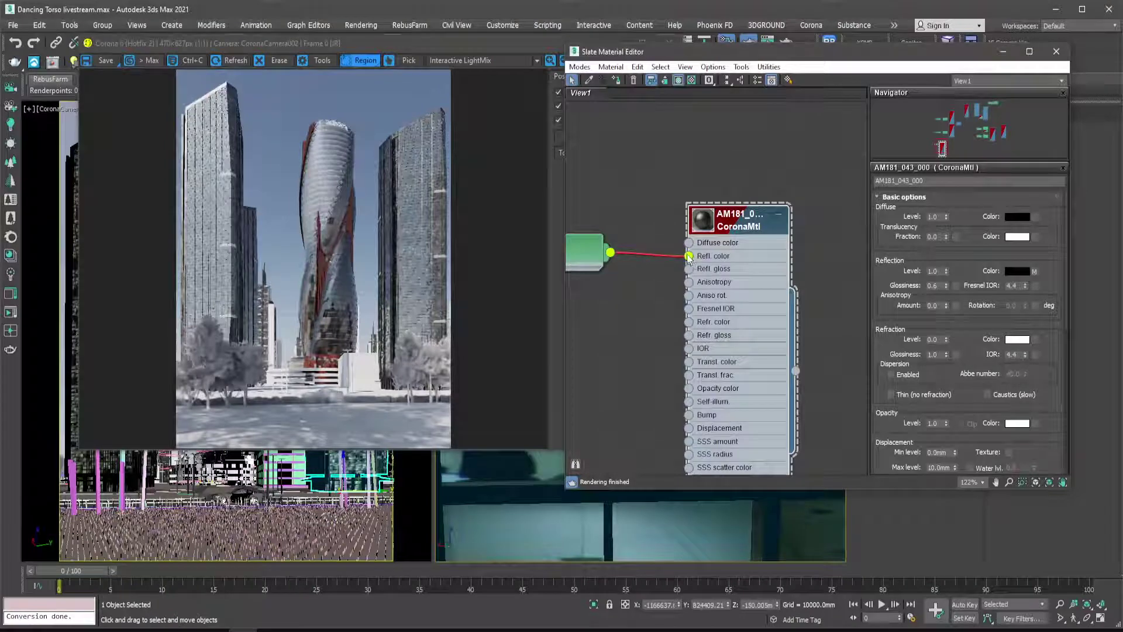
{"action": "left_click_drag", "start_coordinate": [689, 257], "coordinate": [673, 260]}
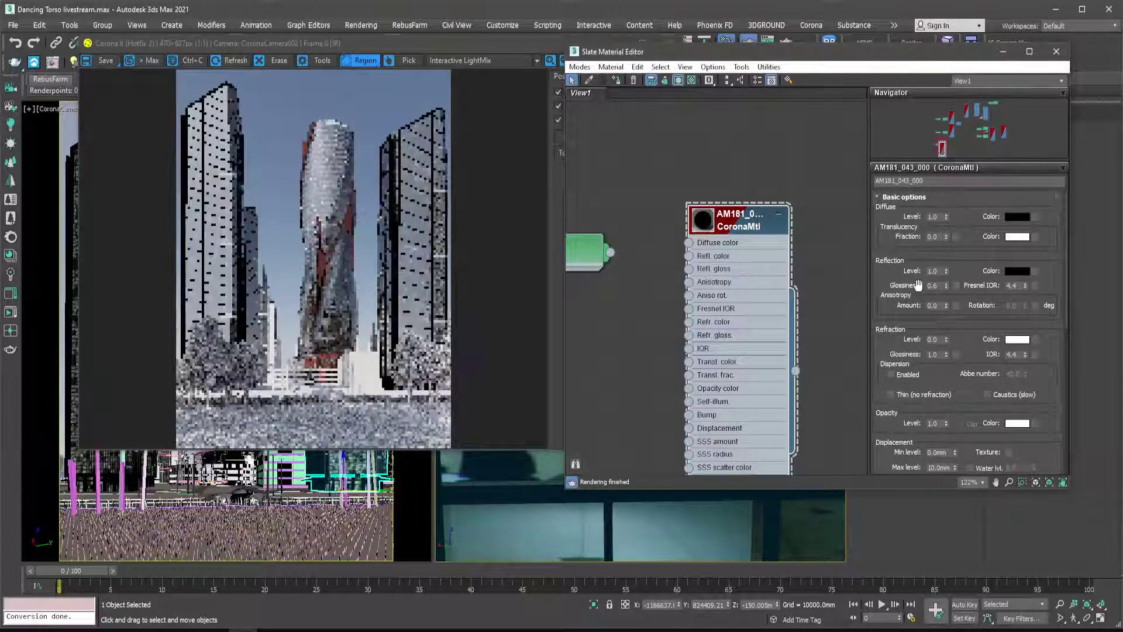
{"action": "left_click", "coordinate": [1017, 271]}
{"action": "left_click_drag", "start_coordinate": [807, 284], "coordinate": [807, 245]}
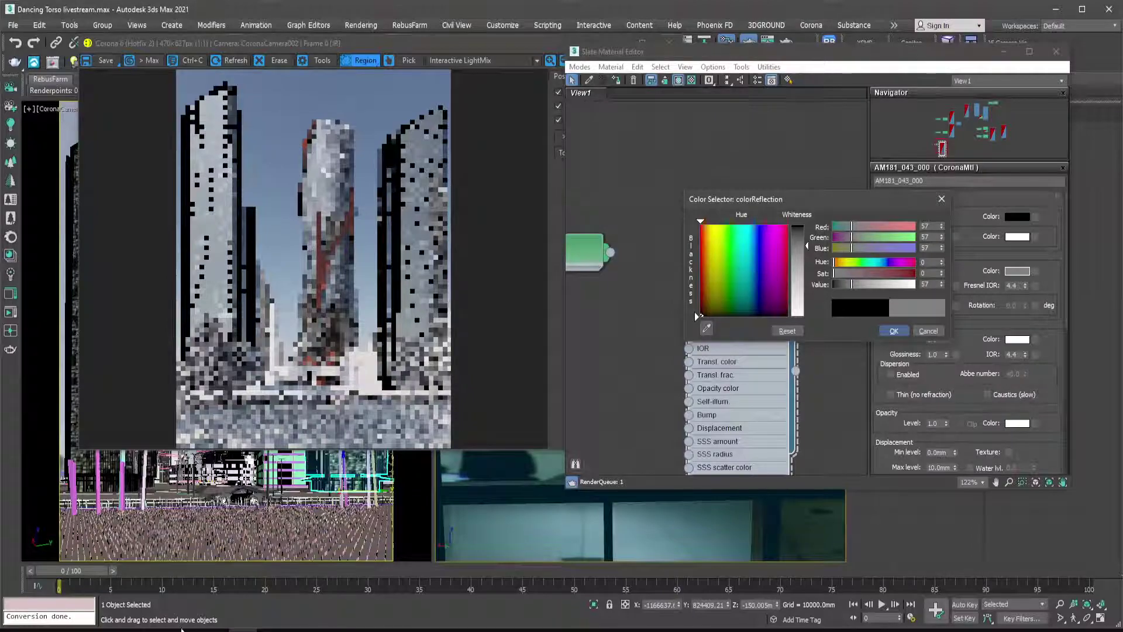
Switch to the browser and watch part of the Top 100 3D Renders video in full screen, then pause it and leave full screen.
{"action": "key", "text": "alt+Tab"}
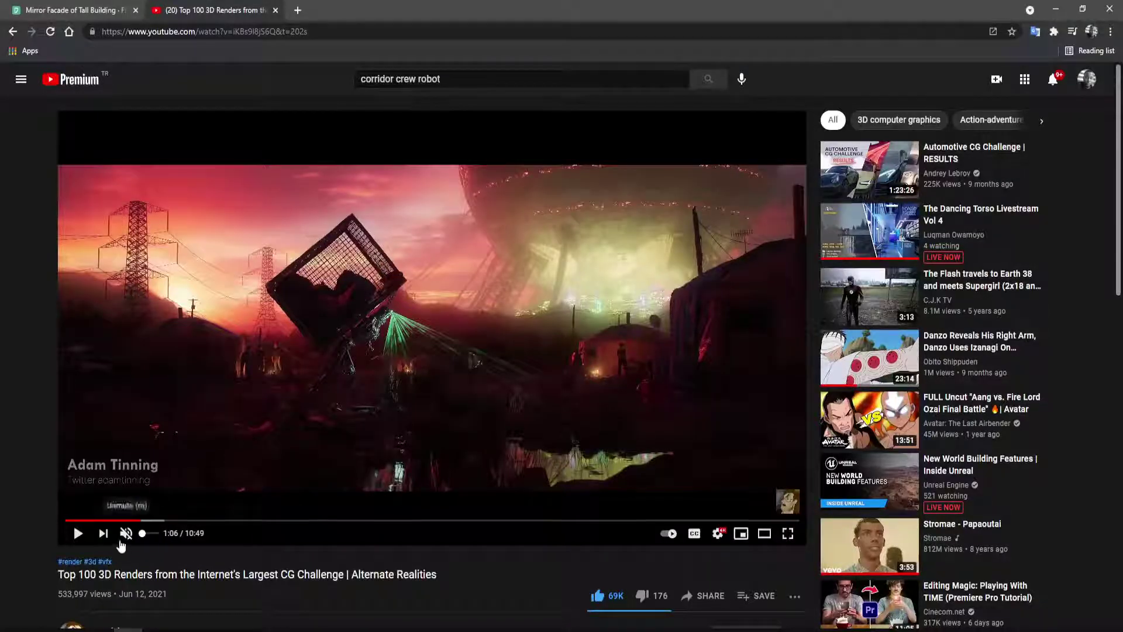
{"action": "left_click", "coordinate": [78, 533]}
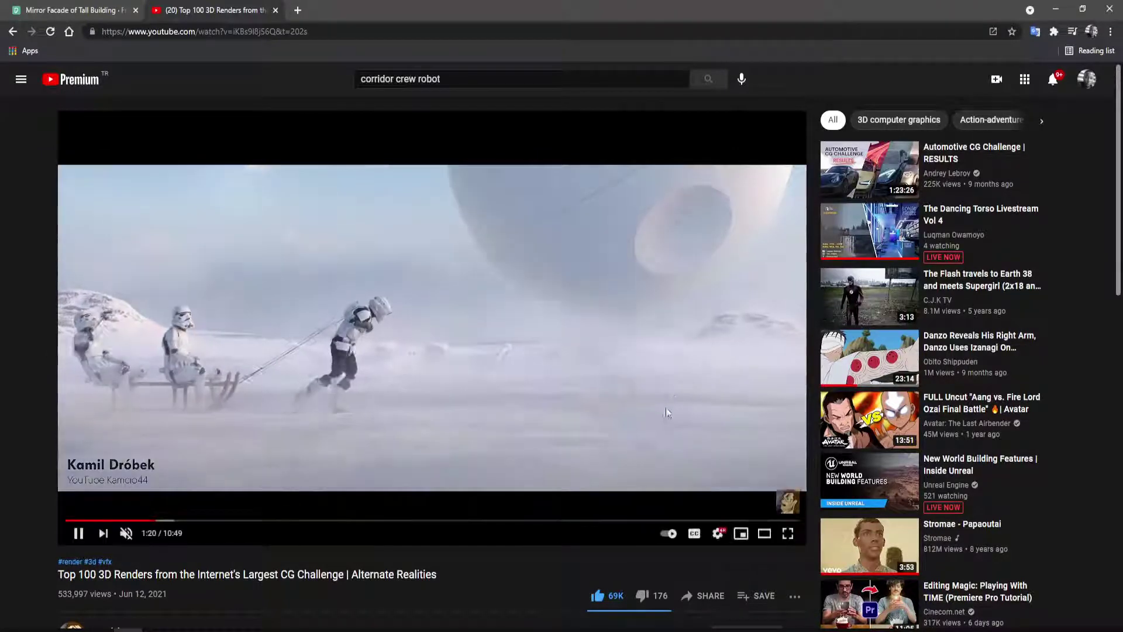
{"action": "left_click", "coordinate": [788, 533]}
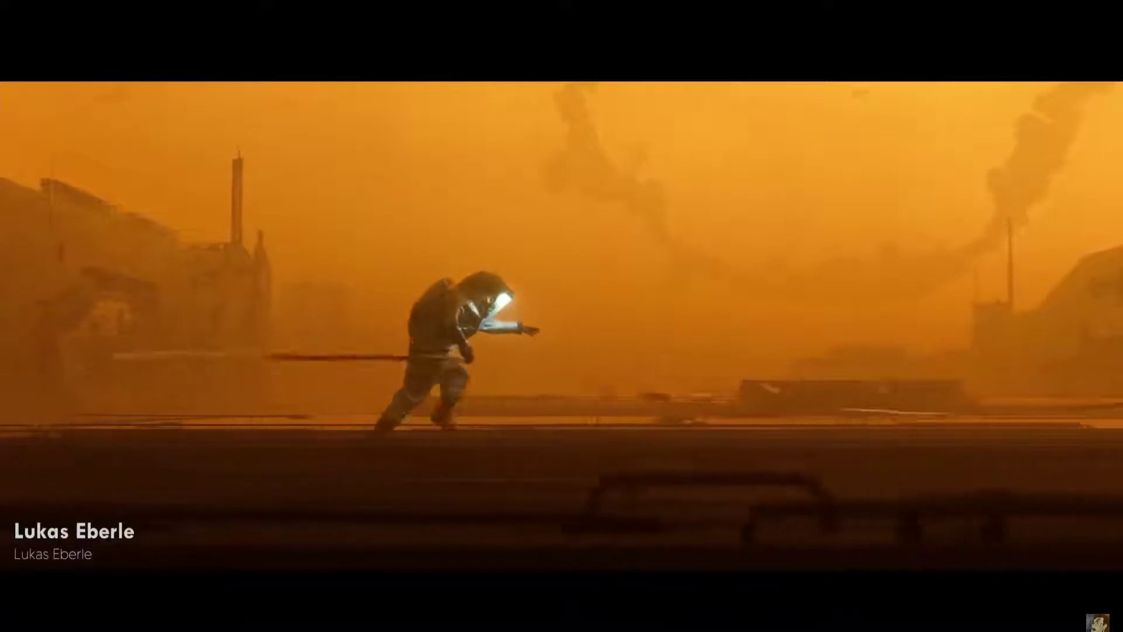
{"action": "mouse_move", "coordinate": [469, 405]}
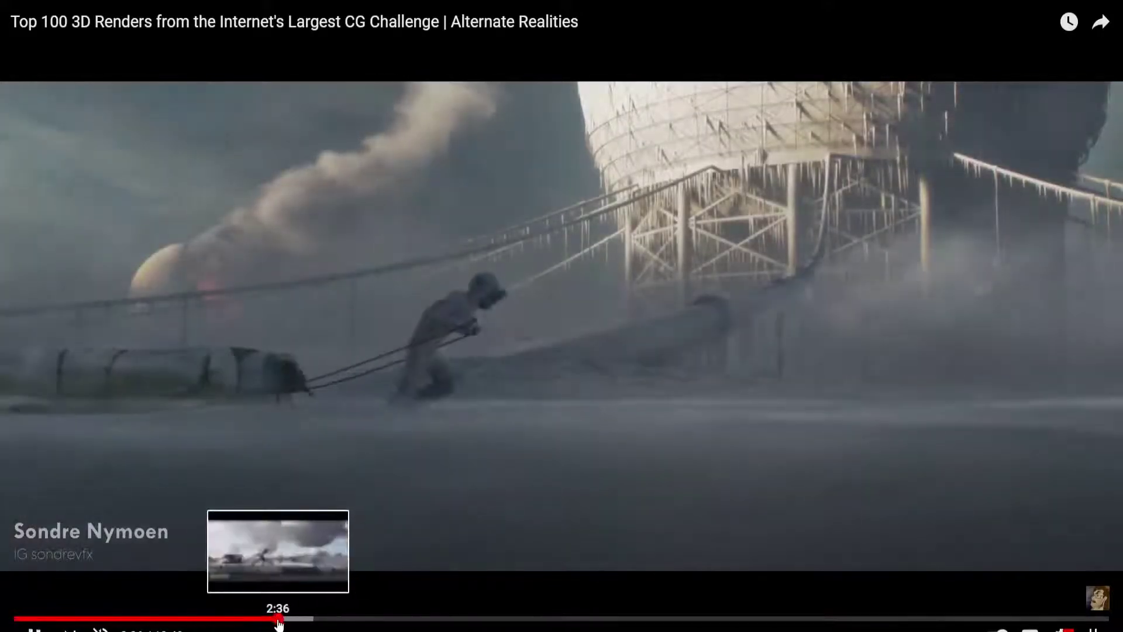
{"action": "left_click", "coordinate": [277, 619]}
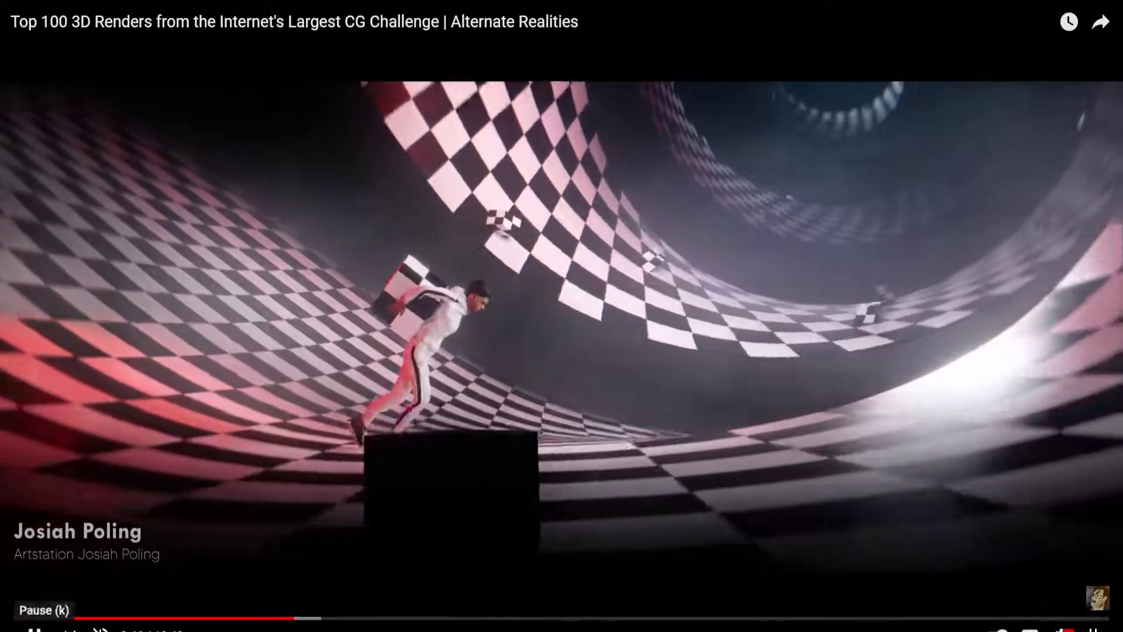
{"action": "left_click", "coordinate": [35, 629]}
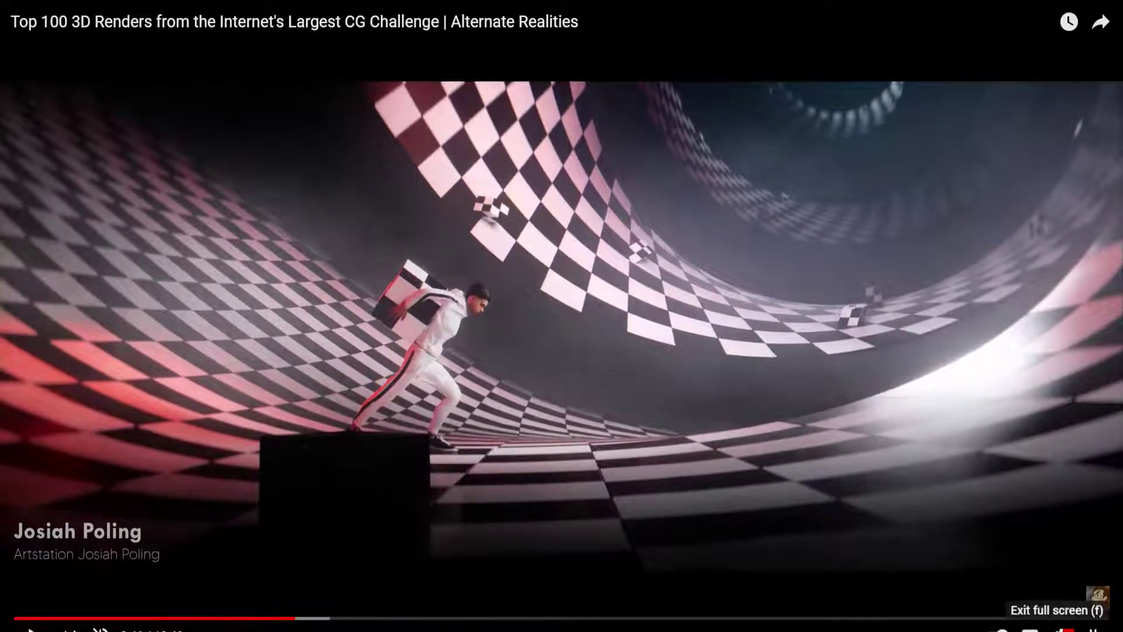
{"action": "left_click", "coordinate": [1091, 629]}
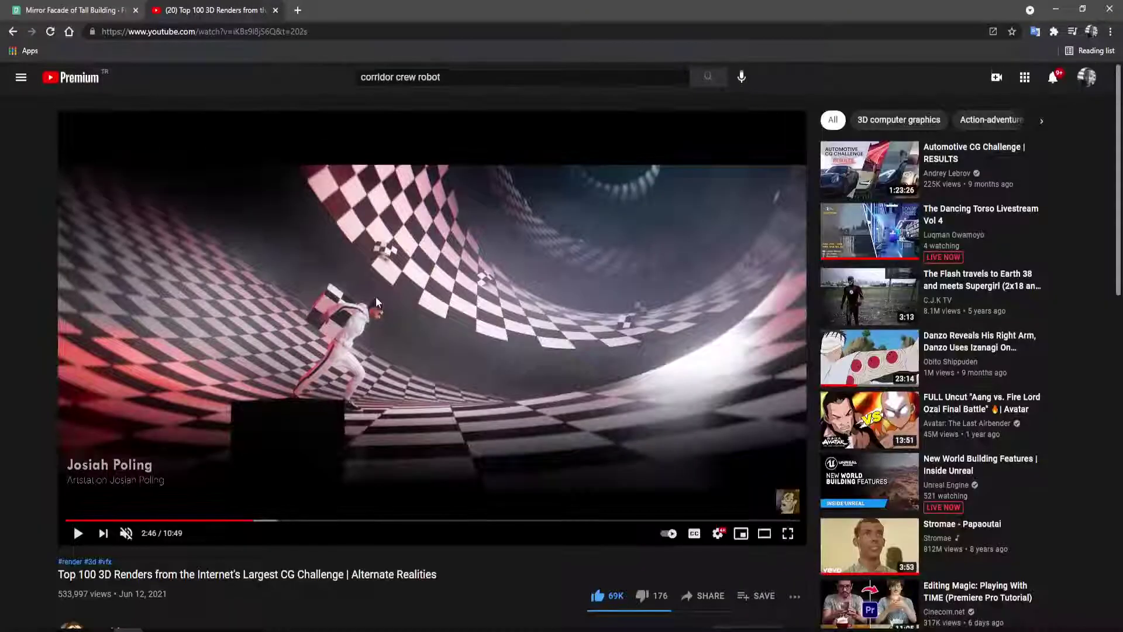
Return to 3ds Max, accept the grey reflection color, and bring the Corona frame buffer in front of the material editor.
{"action": "key", "text": "alt+Tab"}
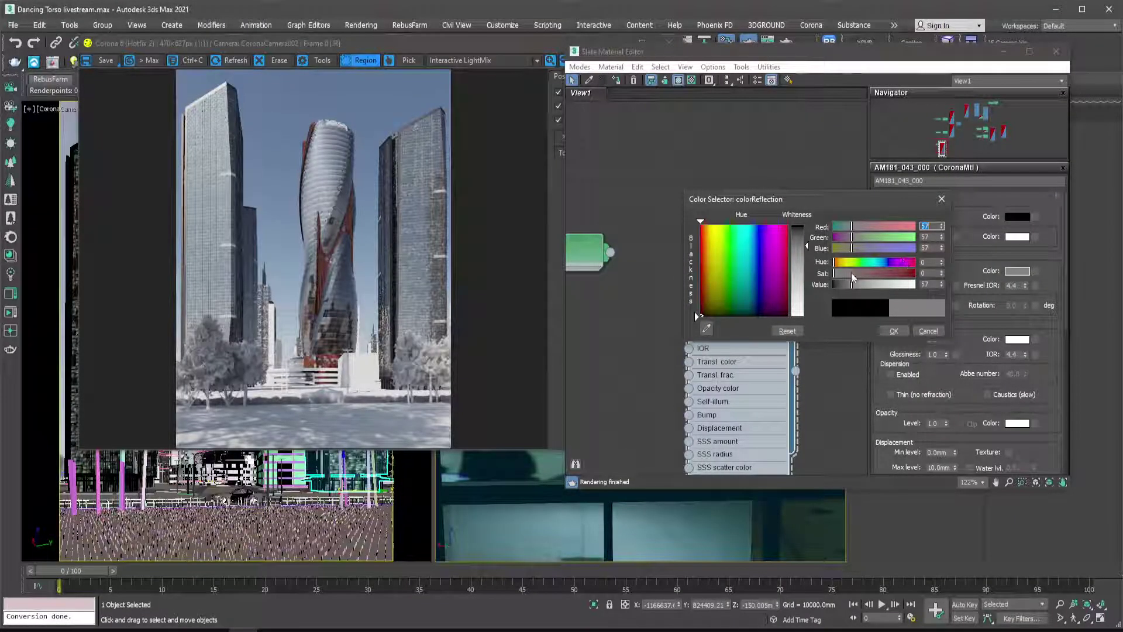
{"action": "left_click", "coordinate": [893, 331]}
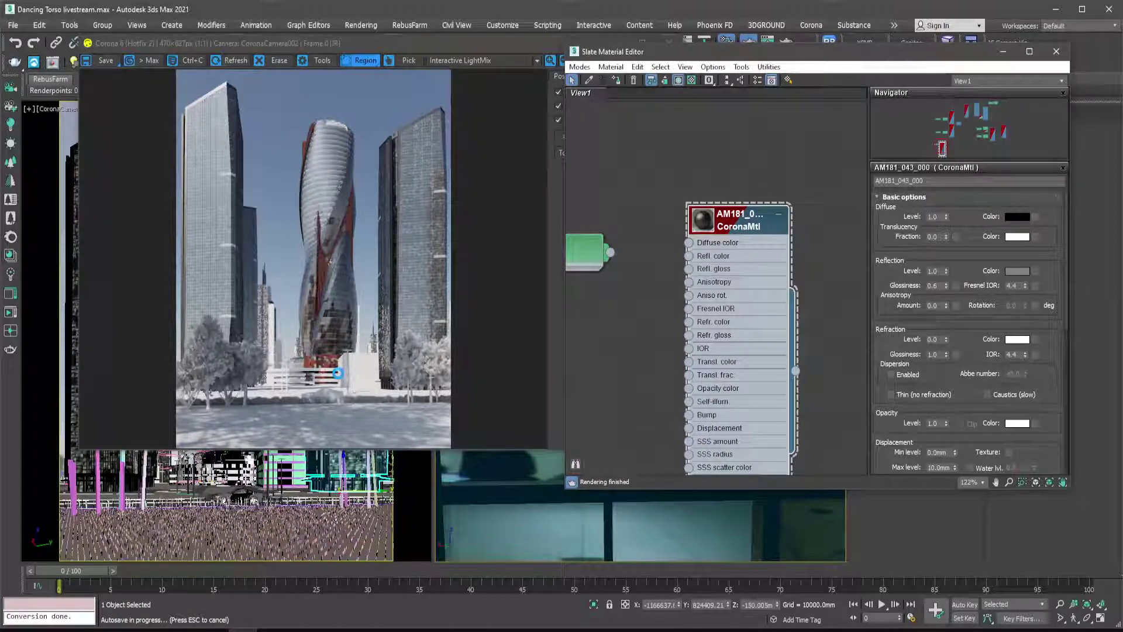
{"action": "key", "text": "Escape"}
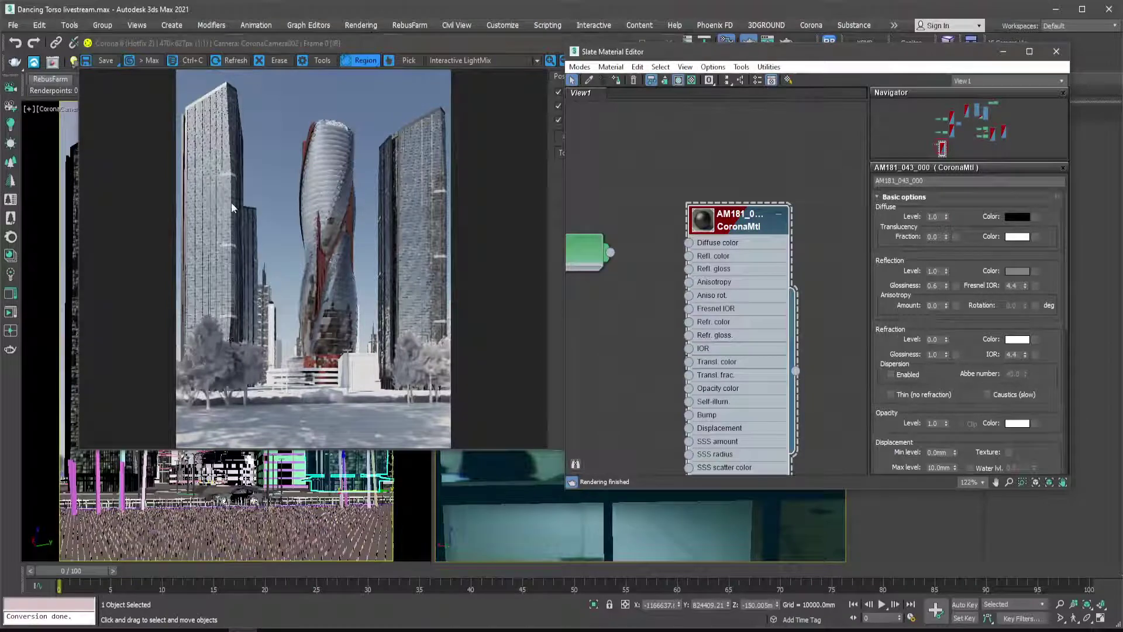
{"action": "left_click", "coordinate": [296, 252]}
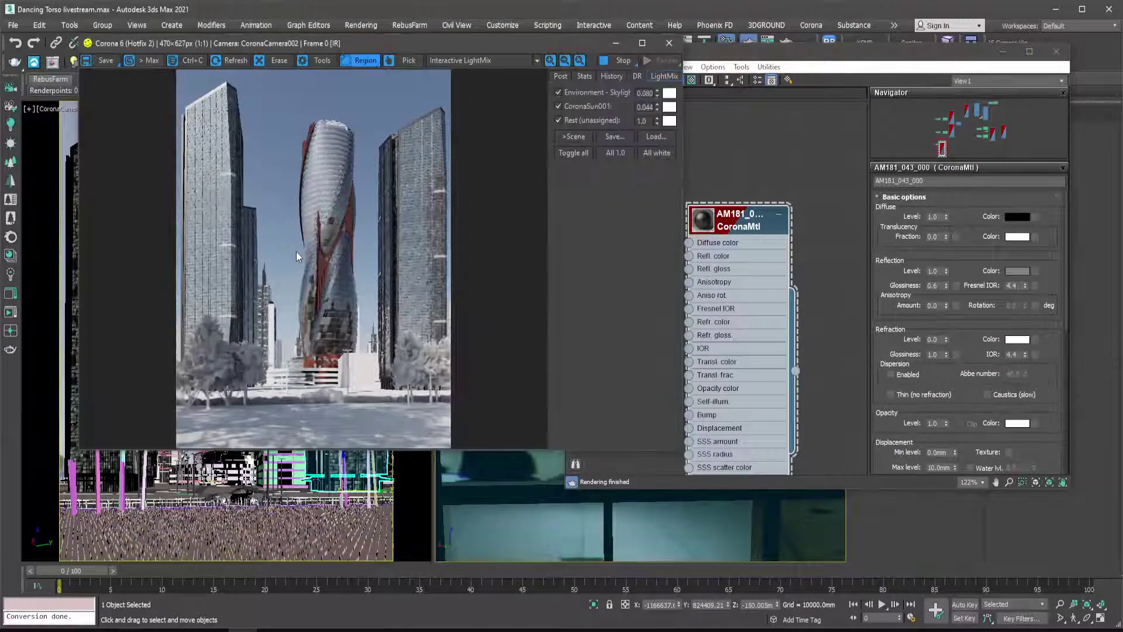